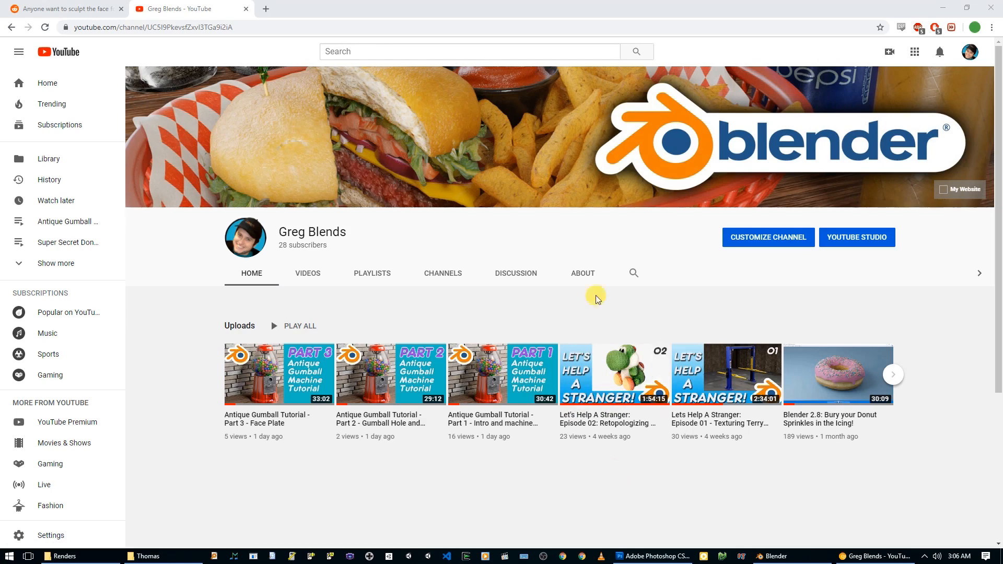
- Open the Reddit post "Anyone want to sculpt the face for me?" and read its first comments
{"action": "left_click", "coordinate": [72, 18]}
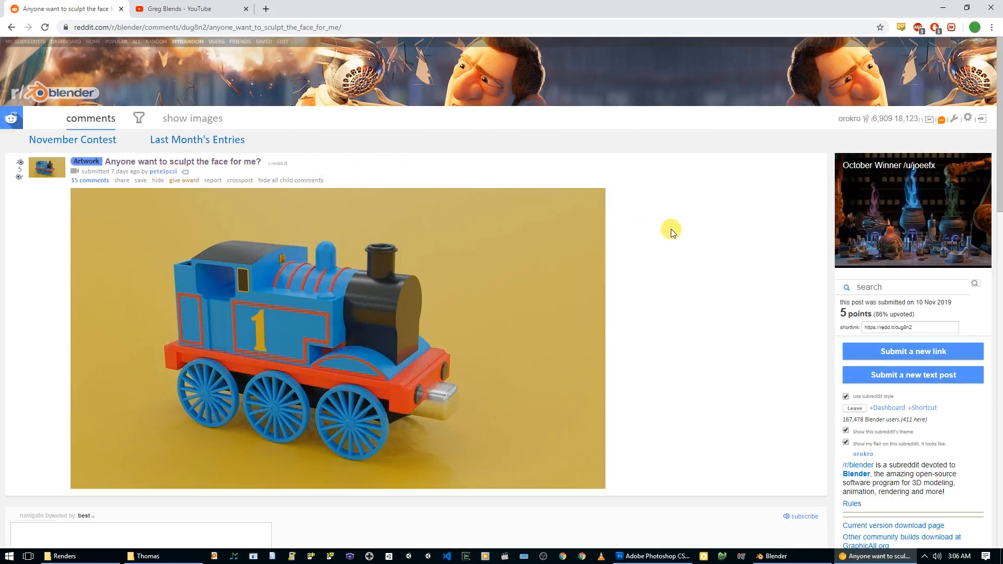
{"action": "scroll", "coordinate": [666, 230], "scroll_direction": "down", "scroll_amount": 1}
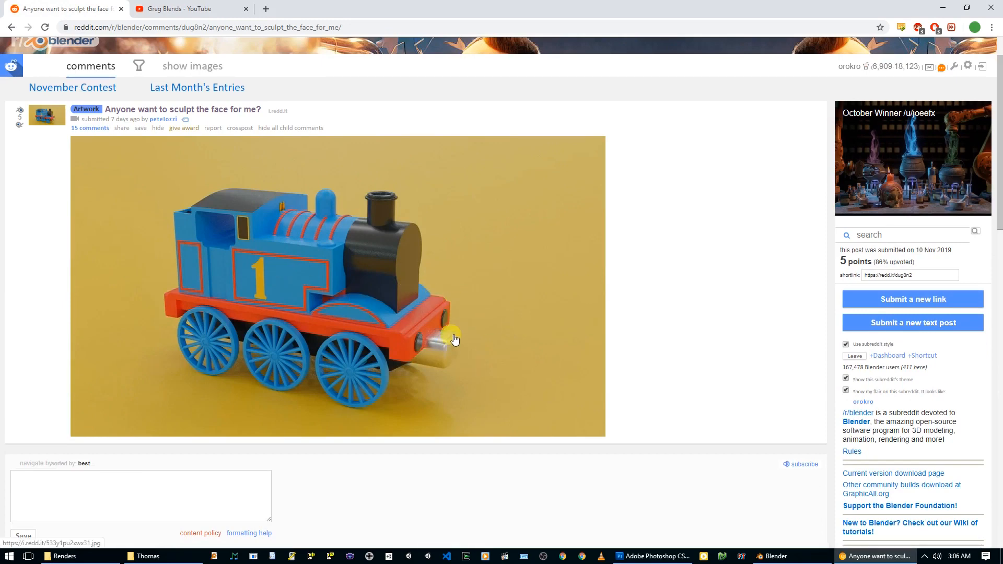
{"action": "scroll", "coordinate": [625, 271], "scroll_direction": "down", "scroll_amount": 5}
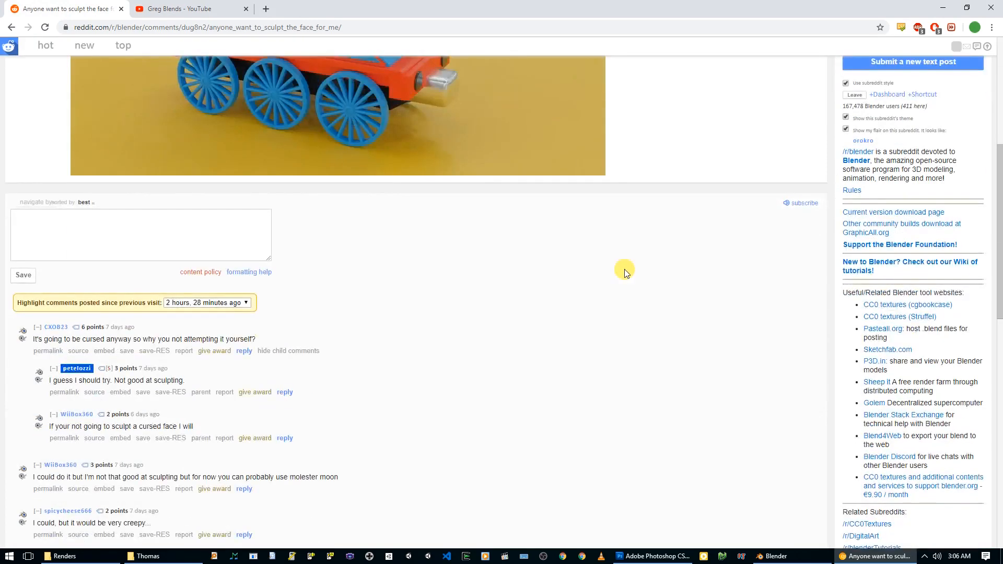
{"action": "scroll", "coordinate": [601, 271], "scroll_direction": "down", "scroll_amount": 2}
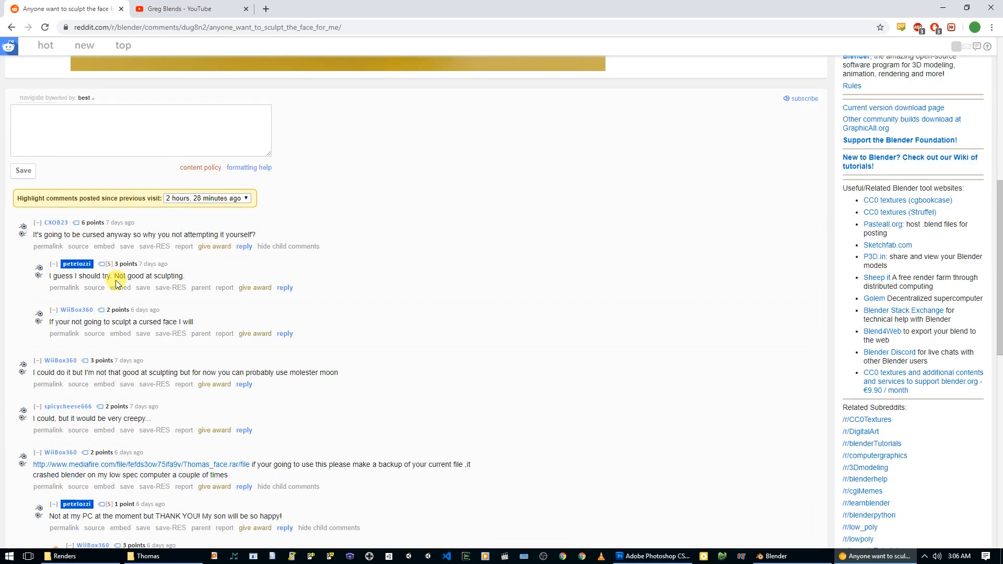
{"action": "left_click_drag", "start_coordinate": [52, 276], "coordinate": [111, 276]}
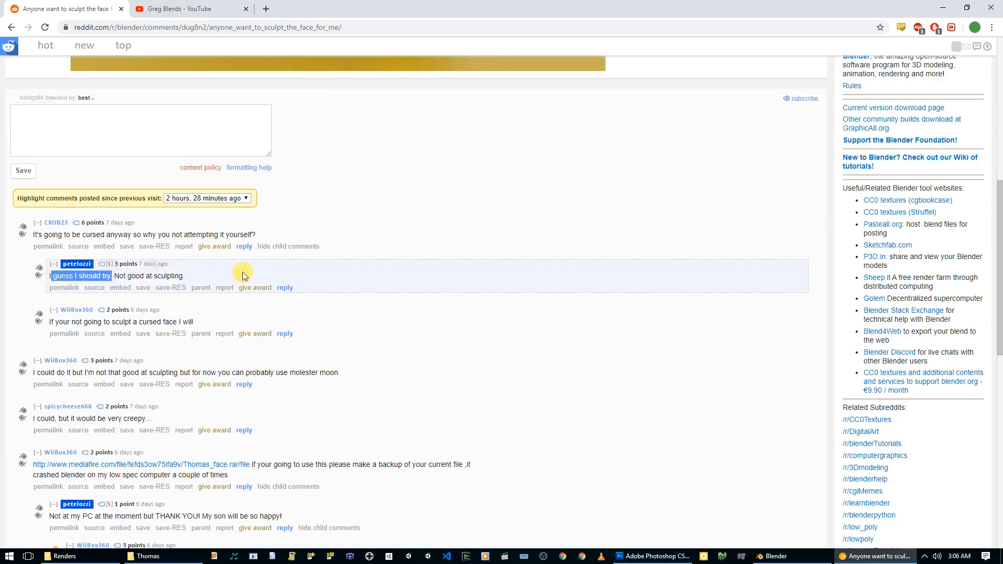
{"action": "left_click", "coordinate": [415, 295]}
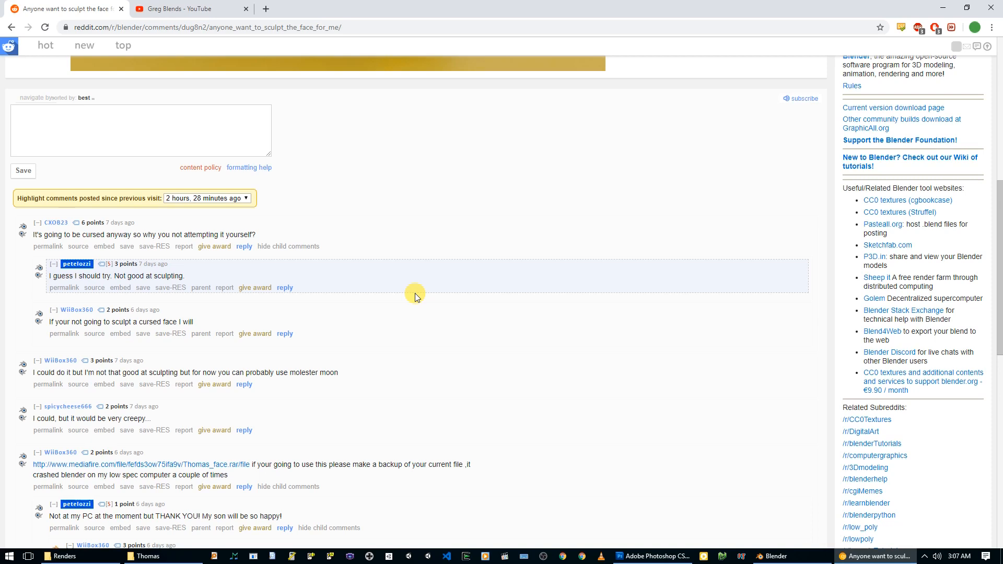
{"action": "scroll", "coordinate": [415, 293], "scroll_direction": "down", "scroll_amount": 2}
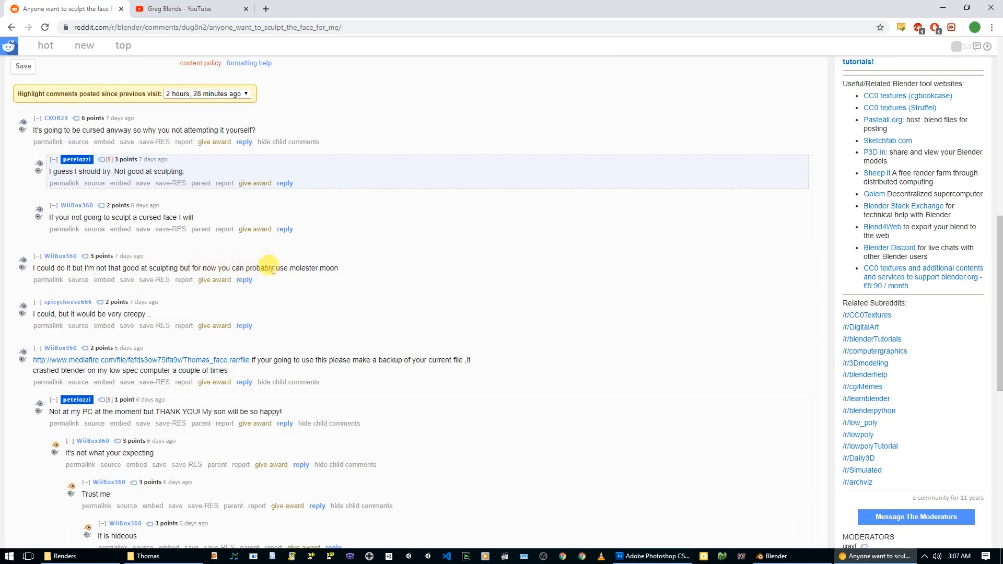
- Look up Google image results for "molester moon" from the comment and return to the Reddit post
{"action": "left_click_drag", "start_coordinate": [290, 268], "coordinate": [335, 267]}
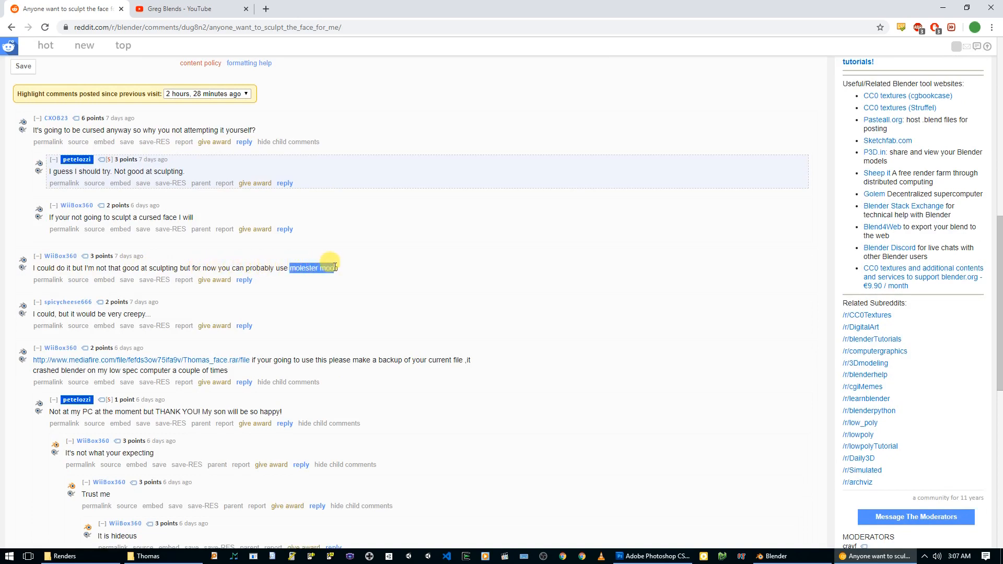
{"action": "right_click", "coordinate": [338, 268]}
{"action": "left_click", "coordinate": [360, 286]}
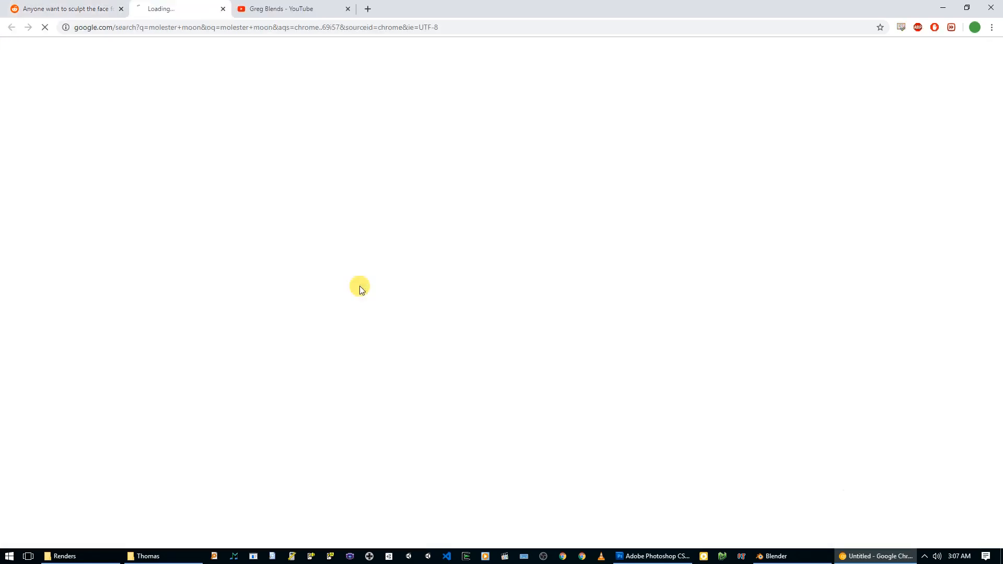
{"action": "left_click", "coordinate": [135, 90]}
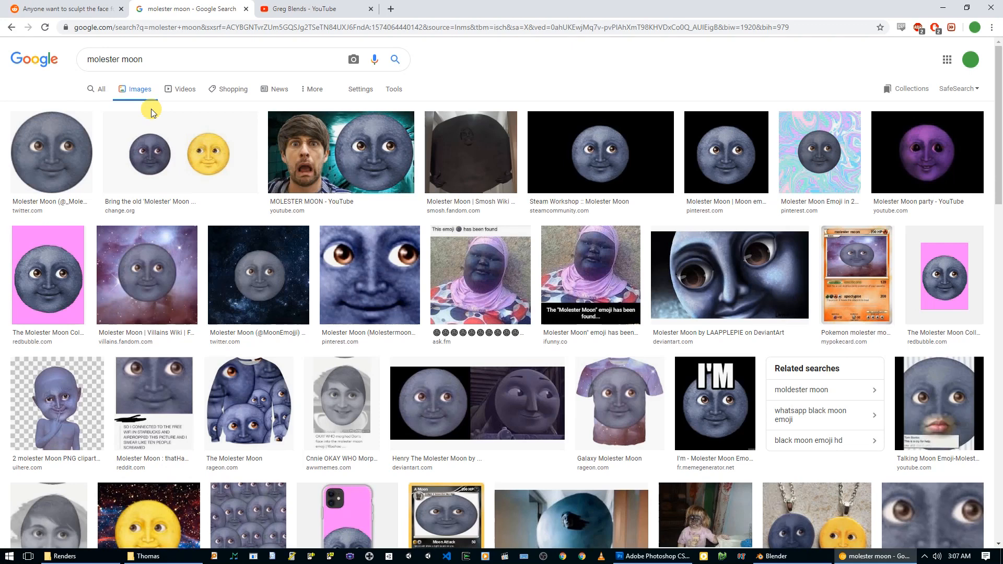
{"action": "left_click", "coordinate": [246, 9]}
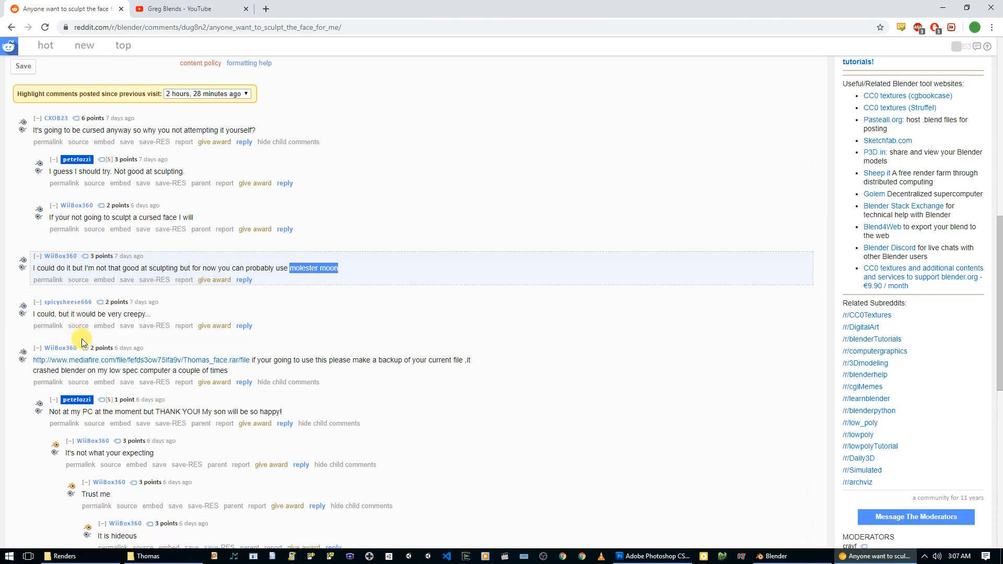
- Read the remaining comments on the Reddit post, down to the last reply
{"action": "left_click", "coordinate": [65, 263]}
{"action": "left_click_drag", "start_coordinate": [66, 264], "coordinate": [113, 310]}
{"action": "left_click", "coordinate": [203, 309]}
{"action": "scroll", "coordinate": [288, 301], "scroll_direction": "down", "scroll_amount": 2}
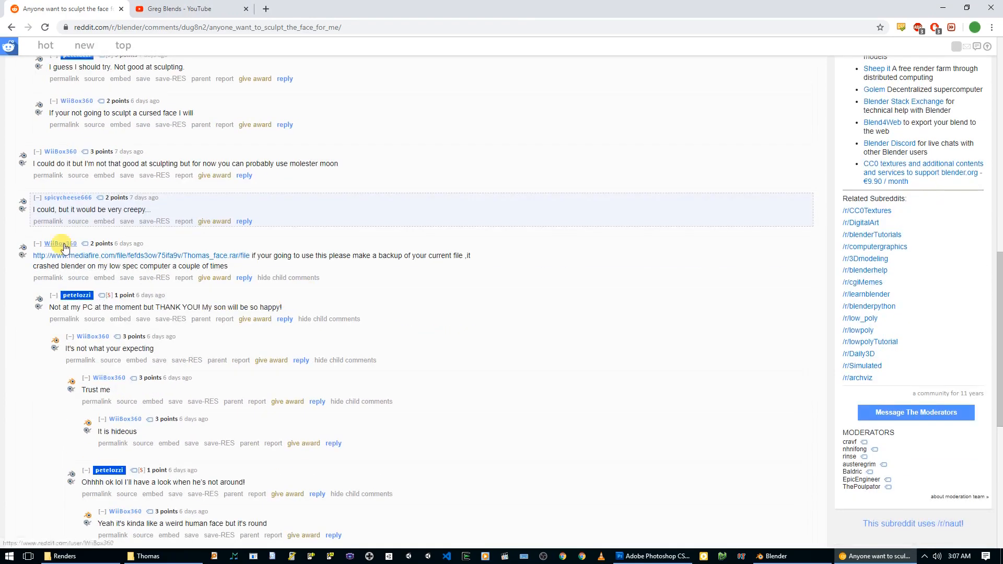
{"action": "mouse_move", "coordinate": [60, 243]}
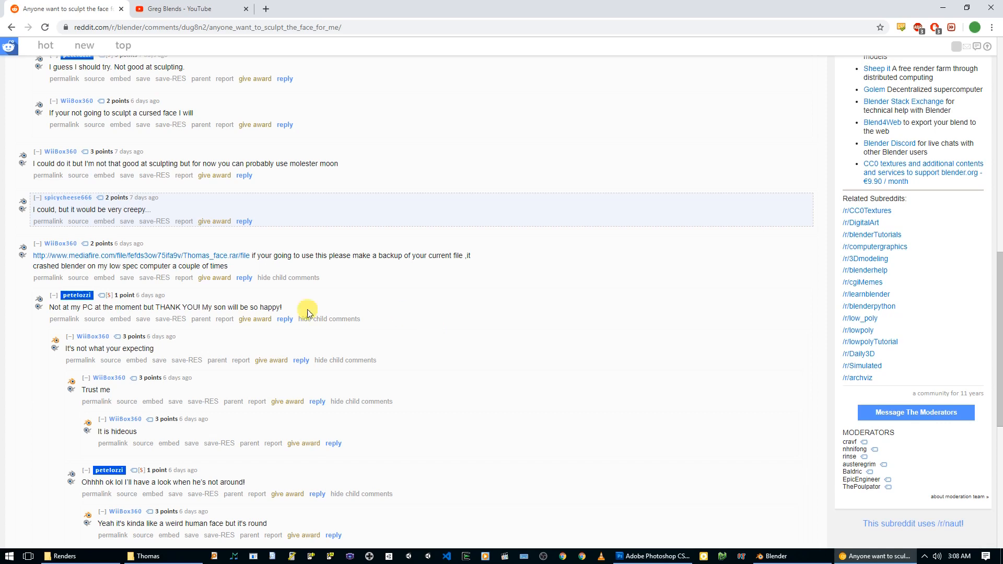
{"action": "scroll", "coordinate": [219, 303], "scroll_direction": "down", "scroll_amount": 1}
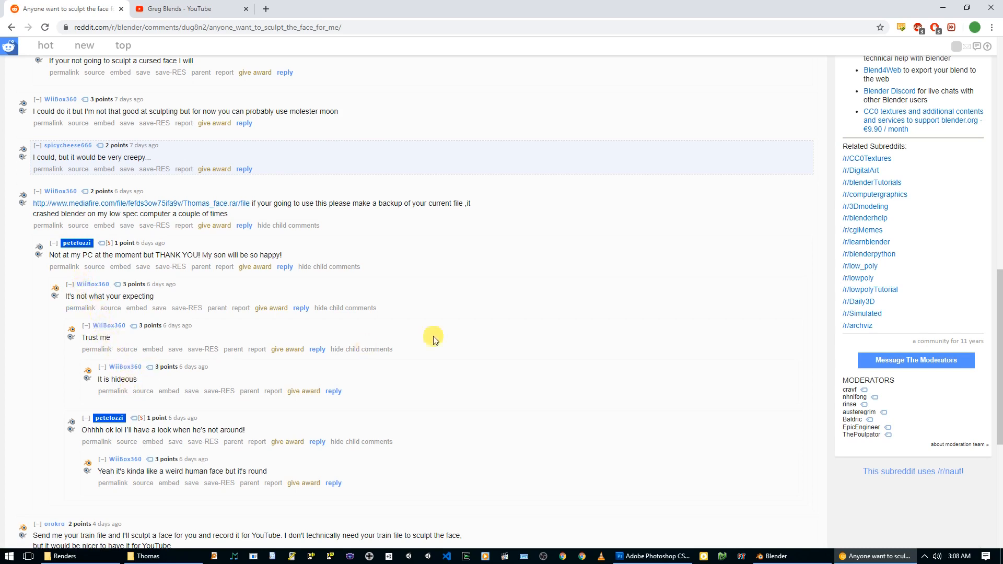
{"action": "scroll", "coordinate": [437, 340], "scroll_direction": "down", "scroll_amount": 4}
{"action": "left_click_drag", "start_coordinate": [33, 323], "coordinate": [187, 339]}
{"action": "left_click", "coordinate": [556, 416]}
{"action": "scroll", "coordinate": [537, 414], "scroll_direction": "down", "scroll_amount": 2}
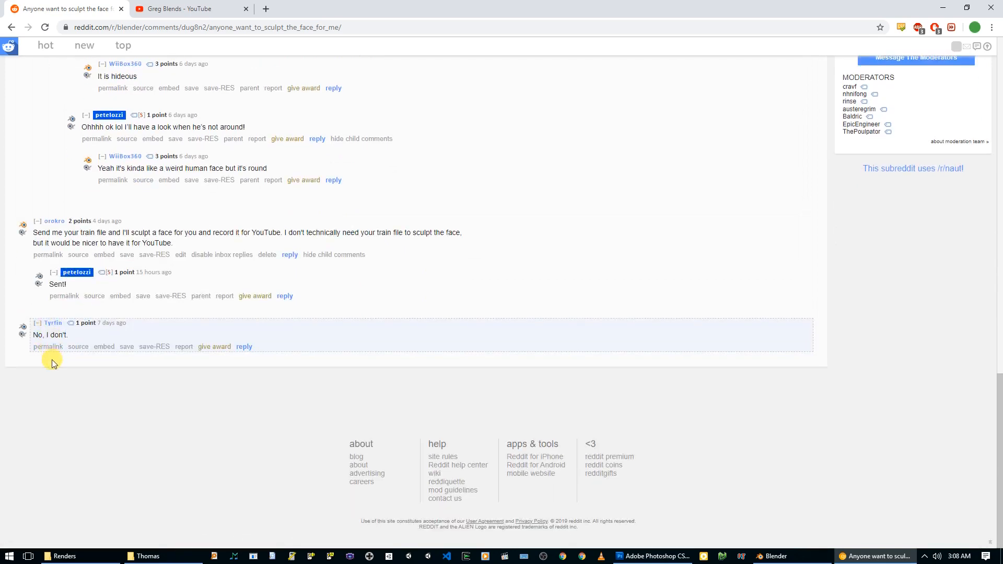
- Try the vote arrows on the last comment and view the profile card of the post's author
{"action": "left_click", "coordinate": [23, 335]}
{"action": "left_click", "coordinate": [23, 327]}
{"action": "left_click", "coordinate": [22, 328]}
{"action": "scroll", "coordinate": [544, 258], "scroll_direction": "up", "scroll_amount": 19}
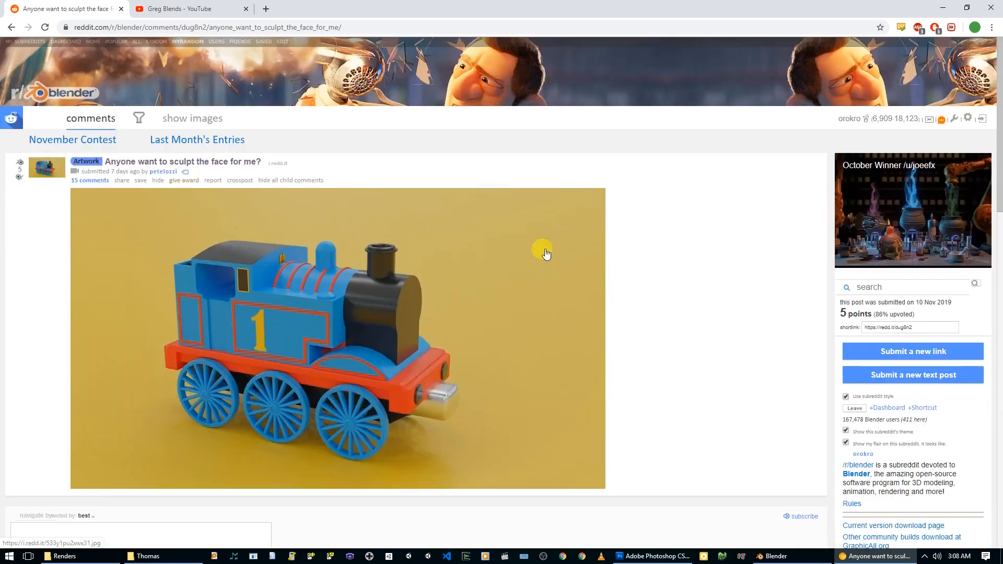
{"action": "mouse_move", "coordinate": [161, 170]}
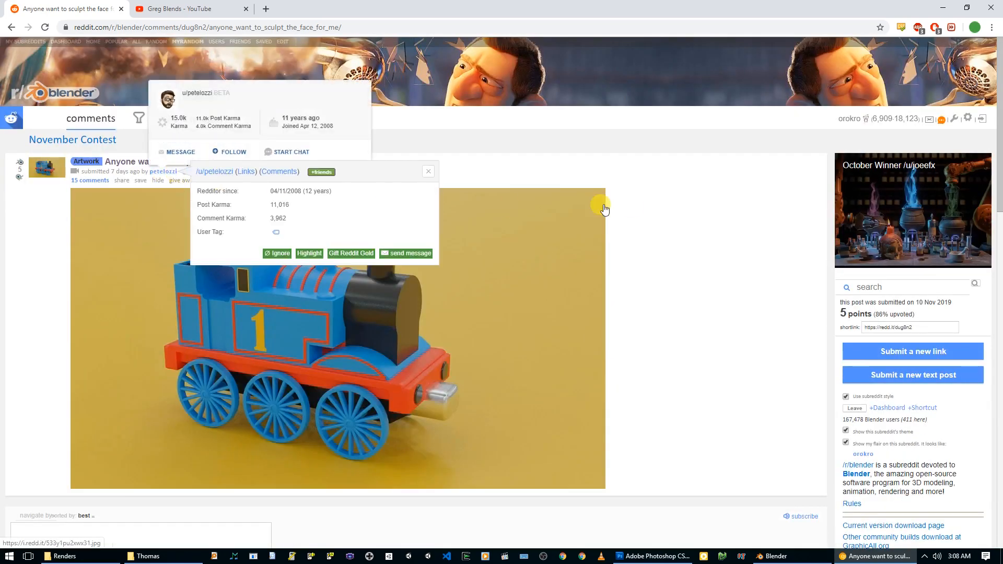
- Switch to Blender, open Thomas Face.blend from the Thomas face folder, and inspect the face in LookDev shading
{"action": "left_click", "coordinate": [793, 557]}
{"action": "left_click", "coordinate": [244, 73]}
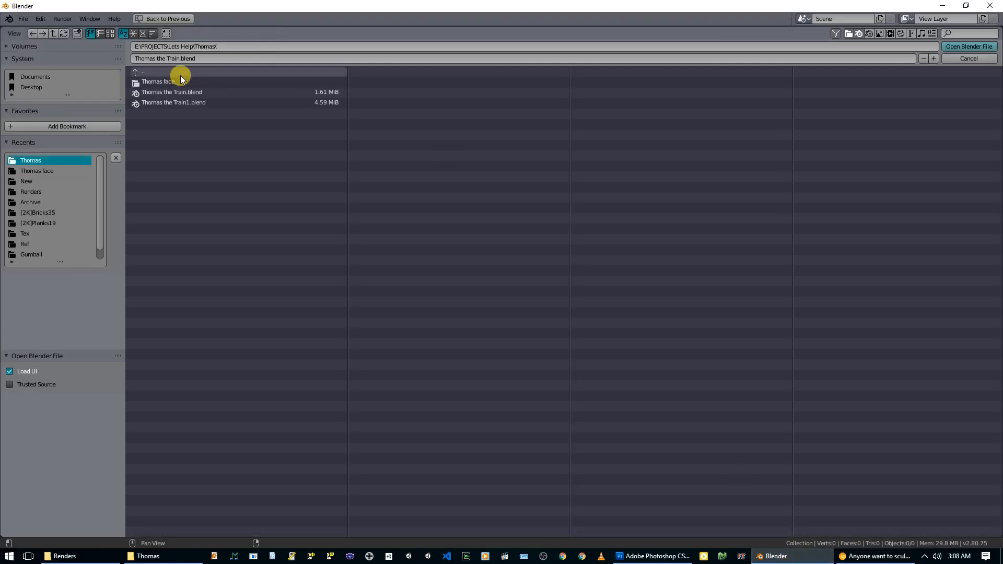
{"action": "left_click", "coordinate": [151, 83]}
{"action": "left_click", "coordinate": [160, 83]}
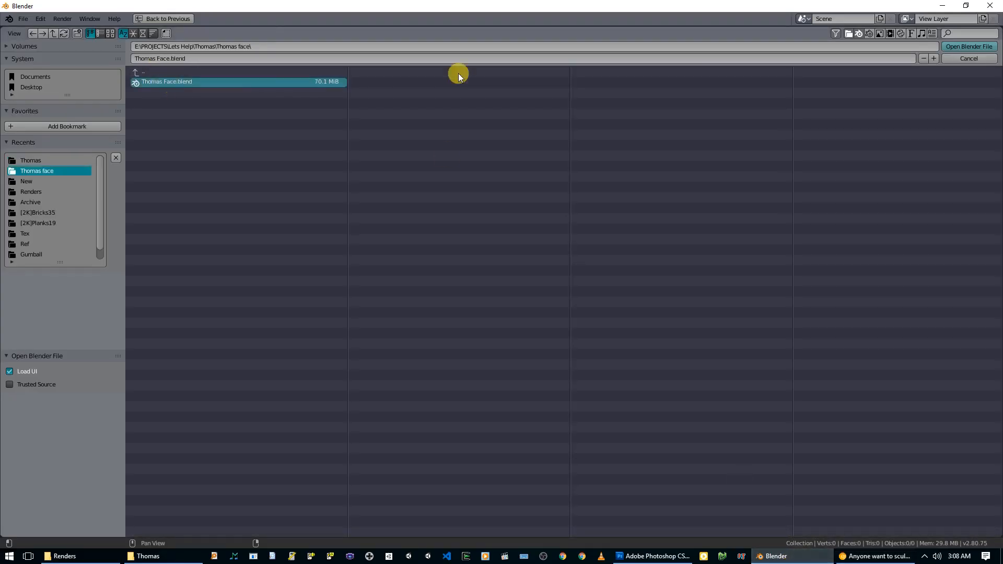
{"action": "left_click", "coordinate": [969, 46]}
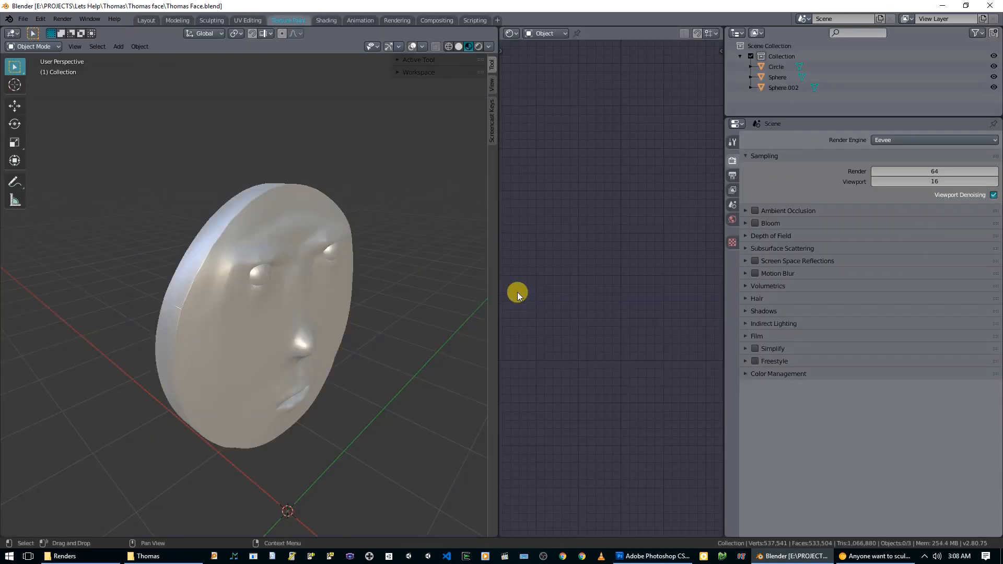
{"action": "key", "text": "z"}
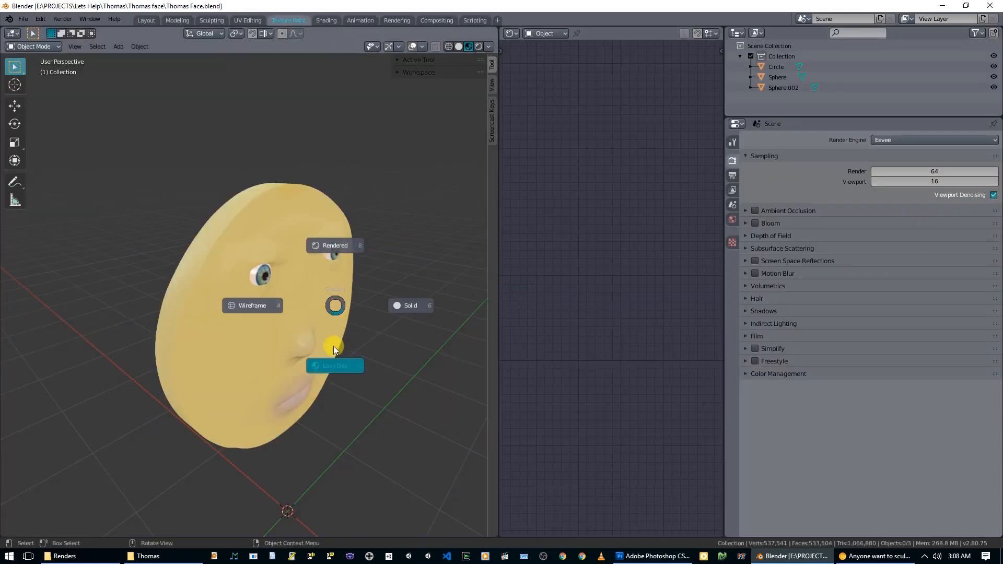
{"action": "mouse_move", "coordinate": [340, 359]}
{"action": "middle_mouse_down"}
{"action": "mouse_move", "coordinate": [287, 330]}
{"action": "mouse_move", "coordinate": [293, 315]}
{"action": "mouse_move", "coordinate": [360, 342]}
{"action": "middle_mouse_up"}
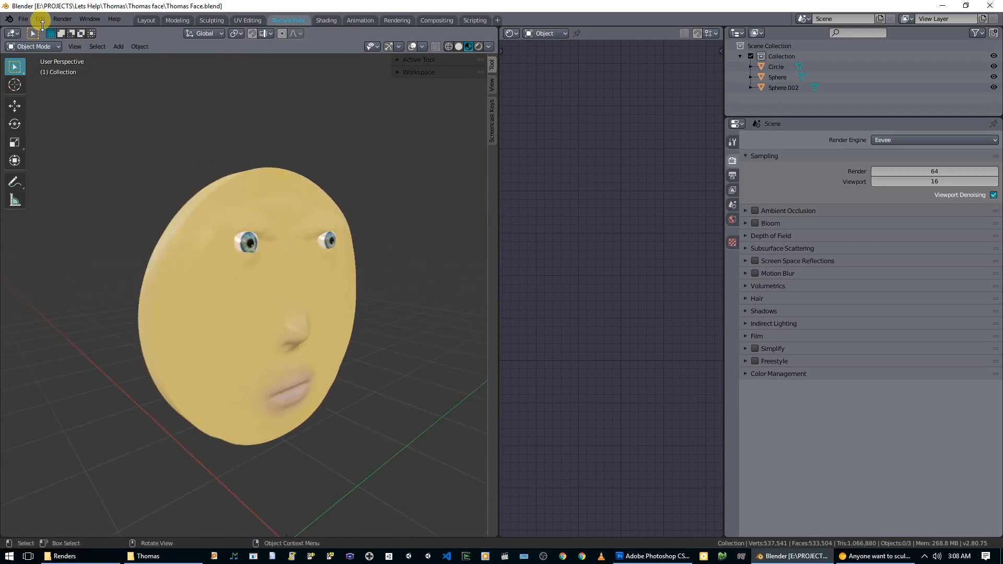
- Start a new General file and open Thomas the Train.blend from the Thomas folder with Load UI enabled
{"action": "left_click", "coordinate": [23, 19]}
{"action": "mouse_move", "coordinate": [26, 30]}
{"action": "left_click", "coordinate": [136, 31]}
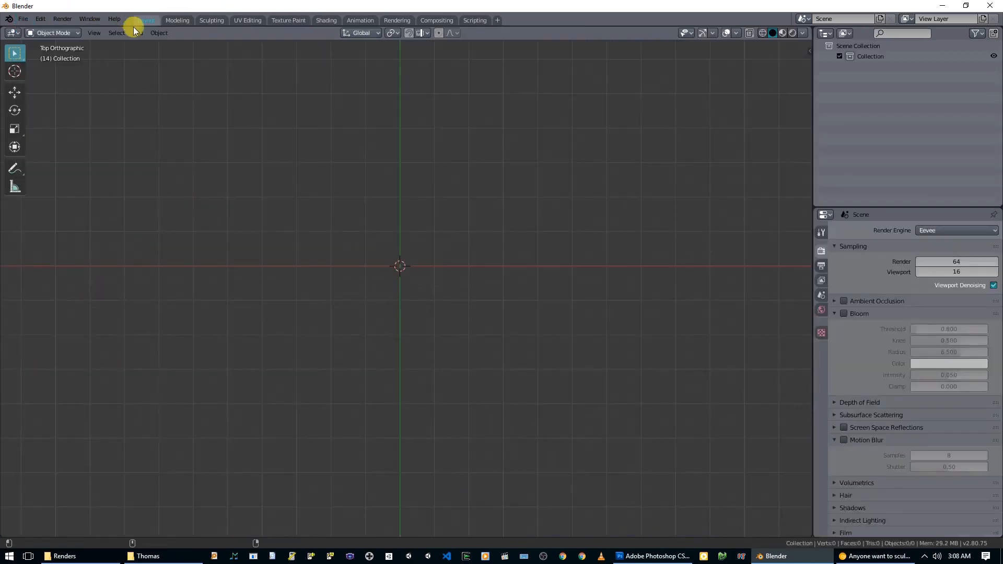
{"action": "left_click", "coordinate": [26, 21]}
{"action": "left_click", "coordinate": [34, 42]}
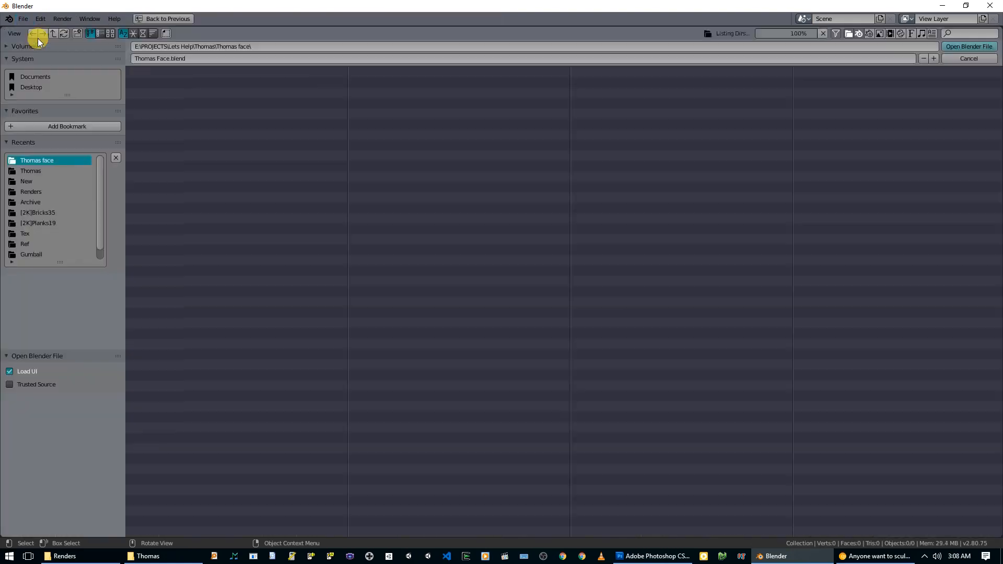
{"action": "left_click", "coordinate": [172, 92]}
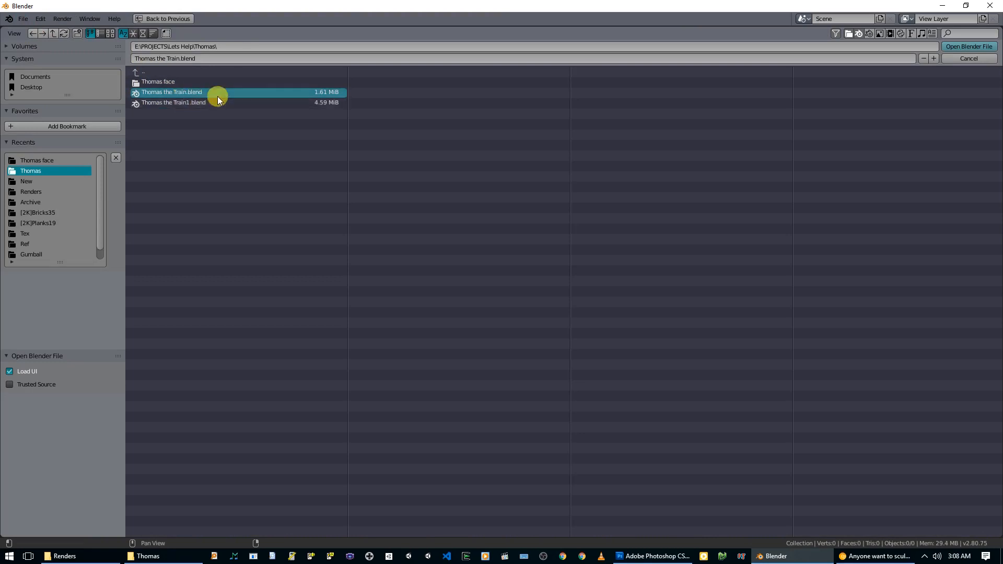
{"action": "left_click", "coordinate": [970, 46]}
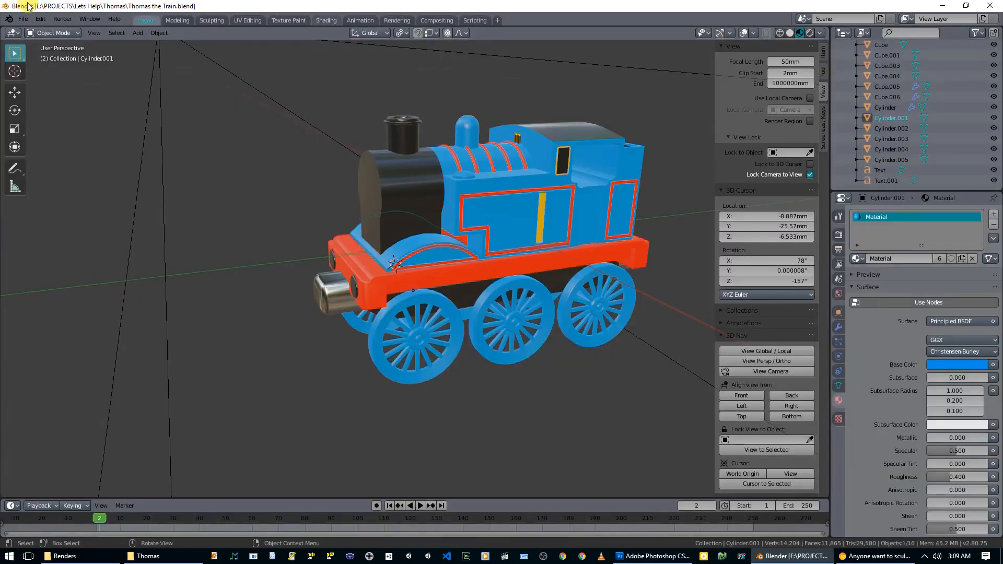
- Start a new General file and open Thomas the Train.blend with Load UI disabled
{"action": "left_click", "coordinate": [23, 19]}
{"action": "mouse_move", "coordinate": [33, 34]}
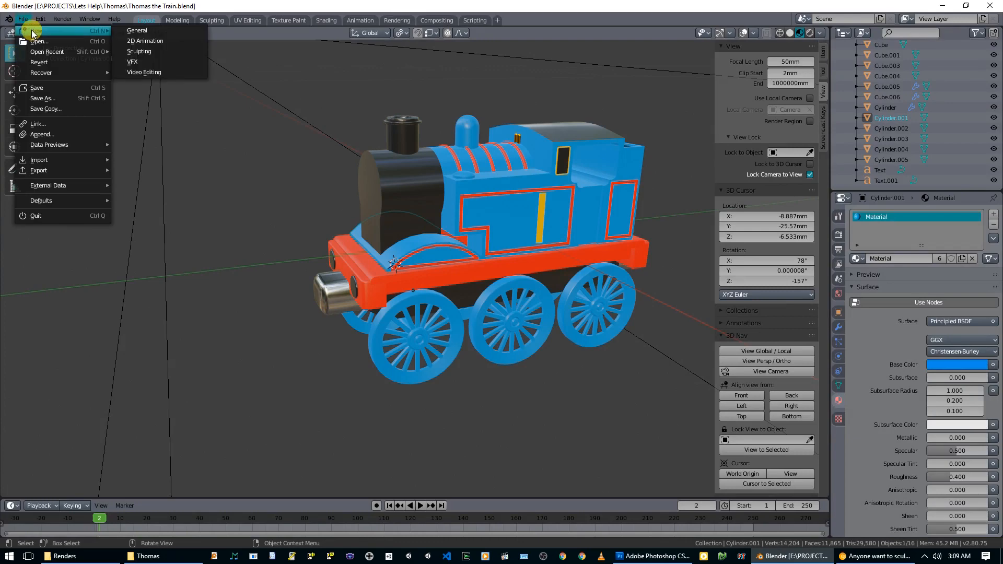
{"action": "left_click", "coordinate": [137, 30]}
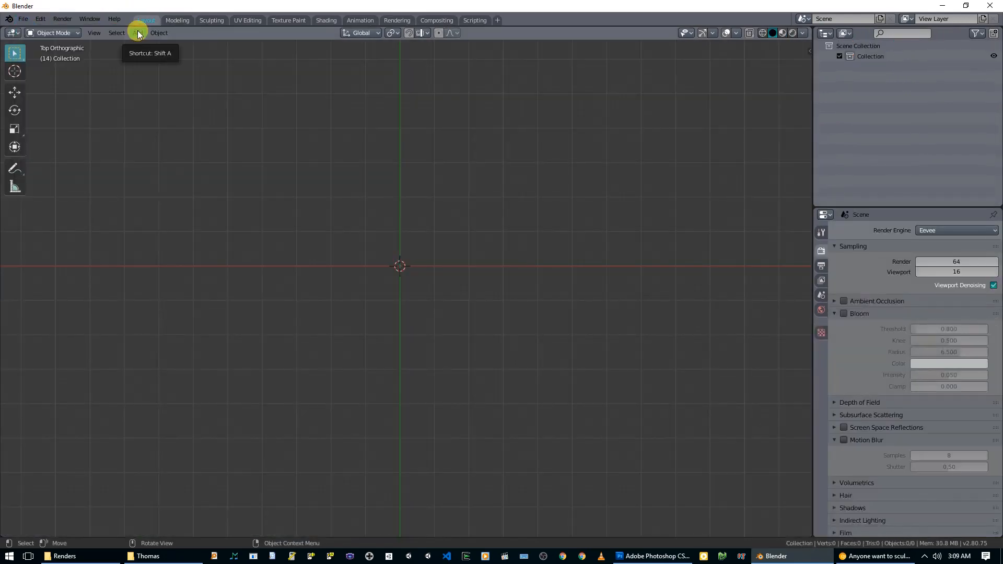
{"action": "left_click", "coordinate": [20, 20]}
{"action": "left_click", "coordinate": [29, 37]}
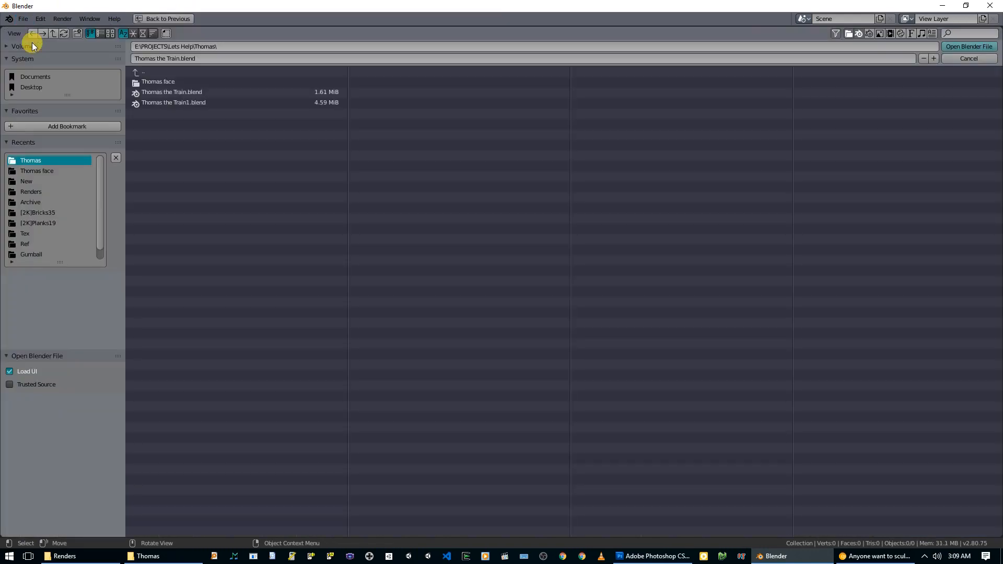
{"action": "left_click", "coordinate": [20, 372]}
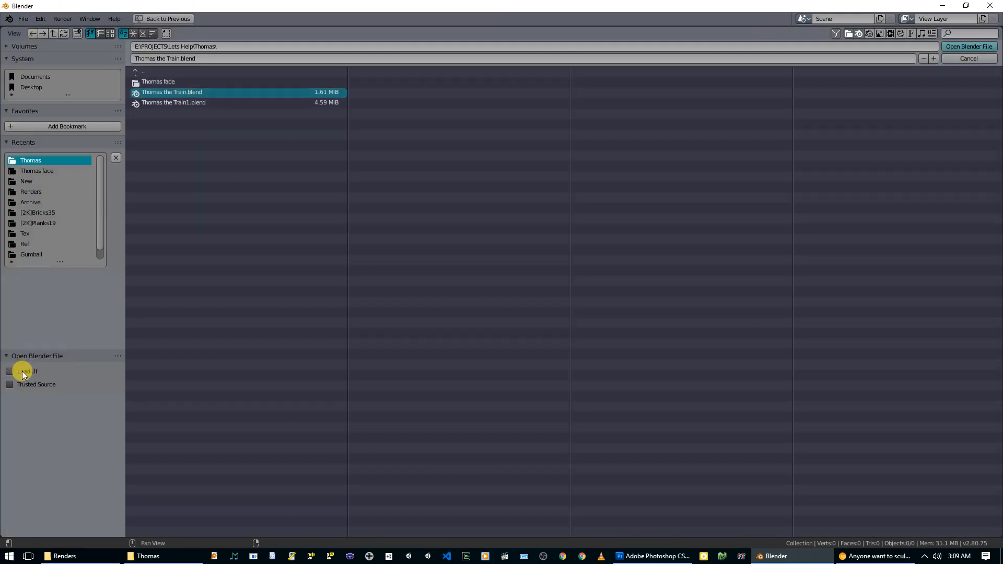
{"action": "left_click", "coordinate": [952, 46]}
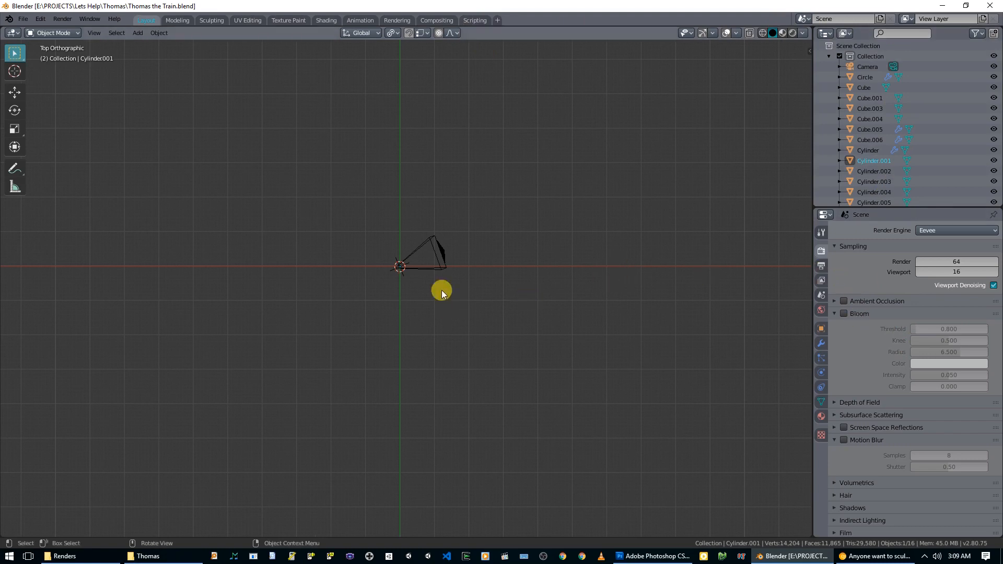
- Show the train model in LookDev shading and frame it in a close three-quarter view
{"action": "scroll", "coordinate": [450, 302], "scroll_direction": "up", "scroll_amount": 10}
{"action": "middle_click_drag", "start_coordinate": [453, 285], "coordinate": [497, 311]}
{"action": "scroll", "coordinate": [350, 301], "scroll_direction": "up", "scroll_amount": 5}
{"action": "scroll", "coordinate": [408, 317], "scroll_direction": "up", "scroll_amount": 3}
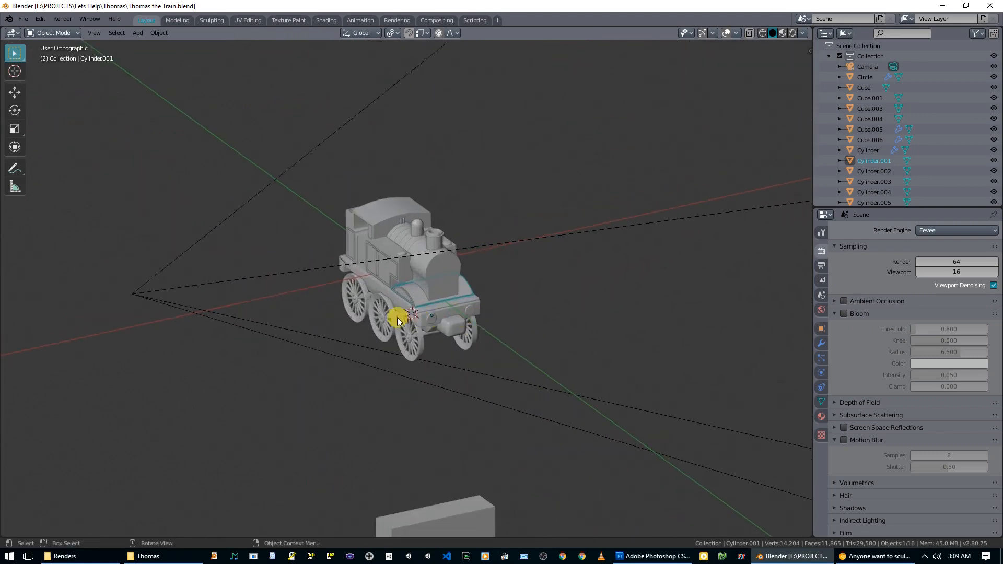
{"action": "middle_click_drag", "start_coordinate": [397, 318], "coordinate": [413, 314]}
{"action": "key", "text": "z"}
{"action": "left_click", "coordinate": [421, 382]}
{"action": "middle_click_drag", "start_coordinate": [344, 324], "coordinate": [490, 324], "text": "shift"}
{"action": "scroll", "coordinate": [487, 321], "scroll_direction": "up", "scroll_amount": 3}
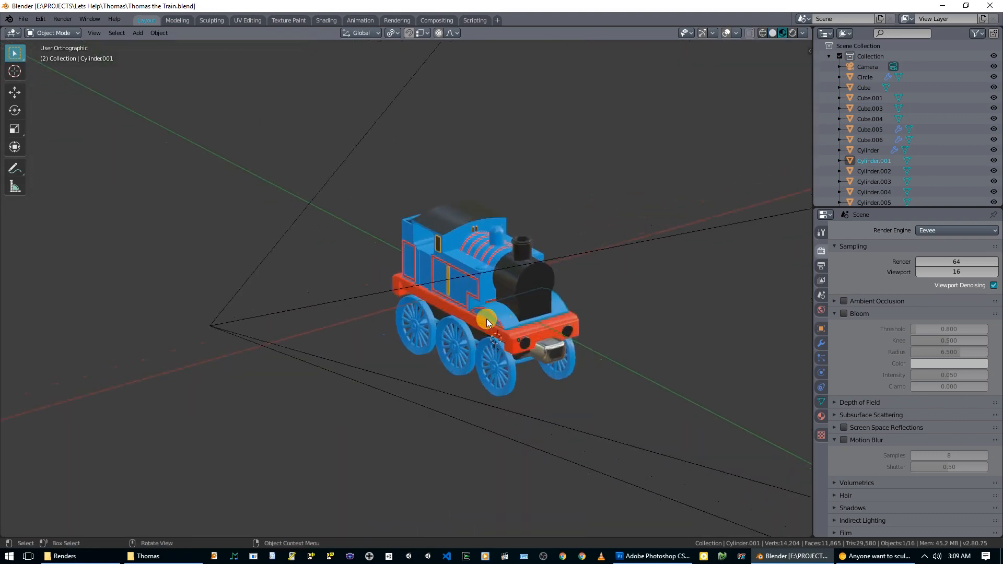
{"action": "middle_click_drag", "start_coordinate": [535, 351], "coordinate": [550, 349]}
{"action": "middle_click_drag", "start_coordinate": [429, 357], "coordinate": [532, 294], "text": "shift"}
{"action": "middle_click_drag", "start_coordinate": [424, 333], "coordinate": [516, 294], "text": "shift"}
{"action": "middle_click_drag", "start_coordinate": [465, 317], "coordinate": [564, 288], "text": "shift"}
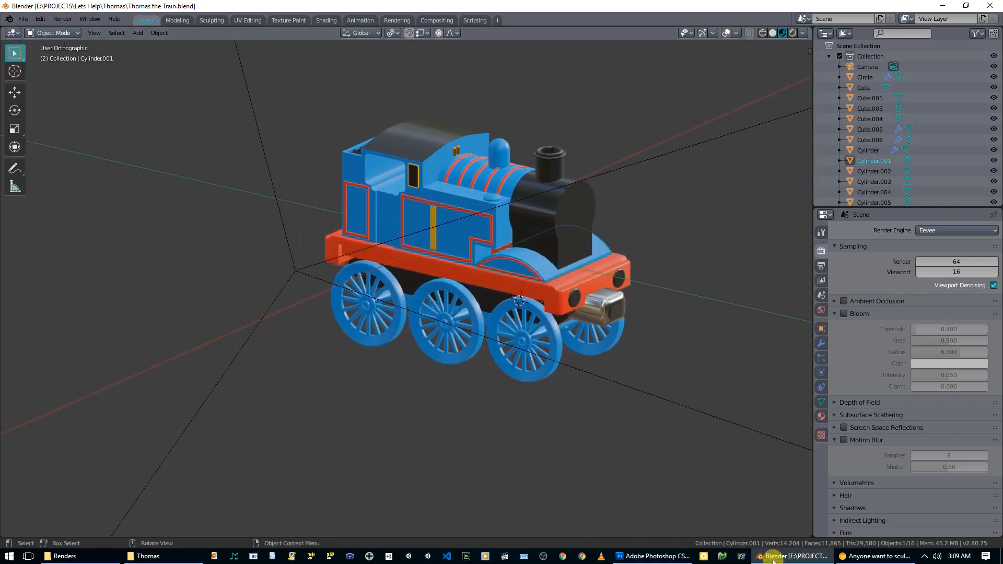
- Switch to Chrome to view the train image in the Reddit post
{"action": "left_click", "coordinate": [877, 557]}
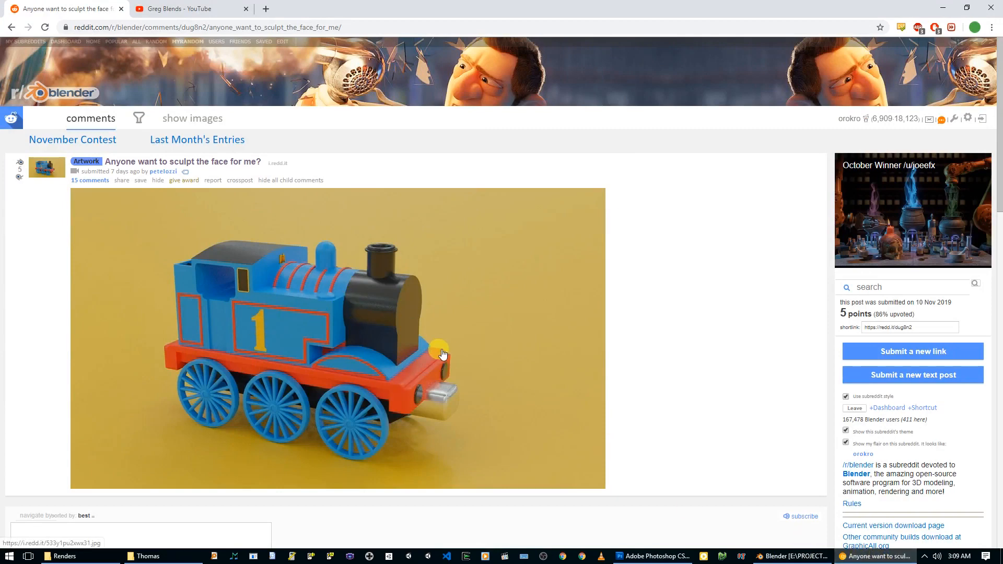
- Compare the train image in the Reddit post with the model in Blender, ending in Blender
{"action": "left_click", "coordinate": [773, 556]}
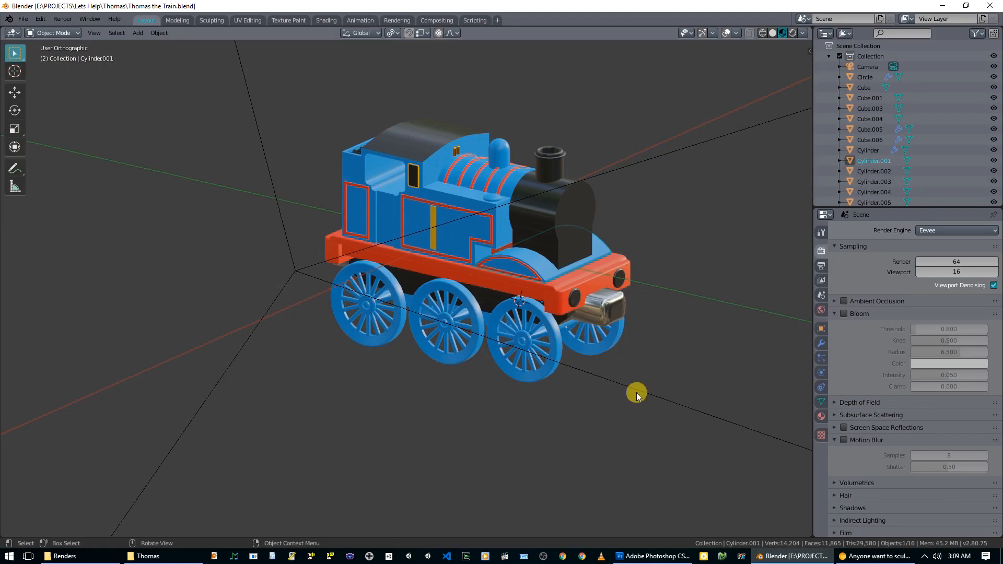
{"action": "left_click", "coordinate": [867, 555]}
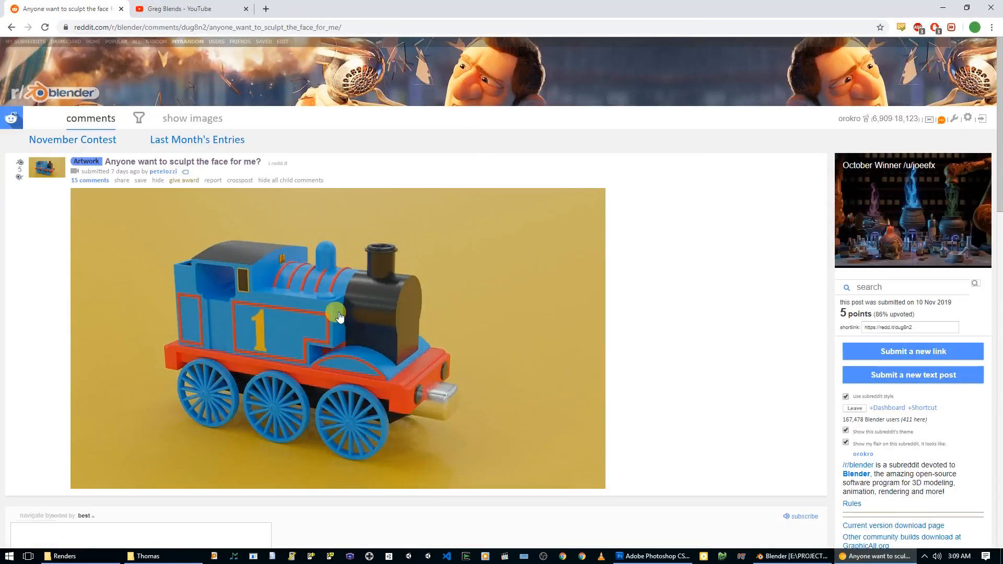
{"action": "left_click", "coordinate": [779, 555]}
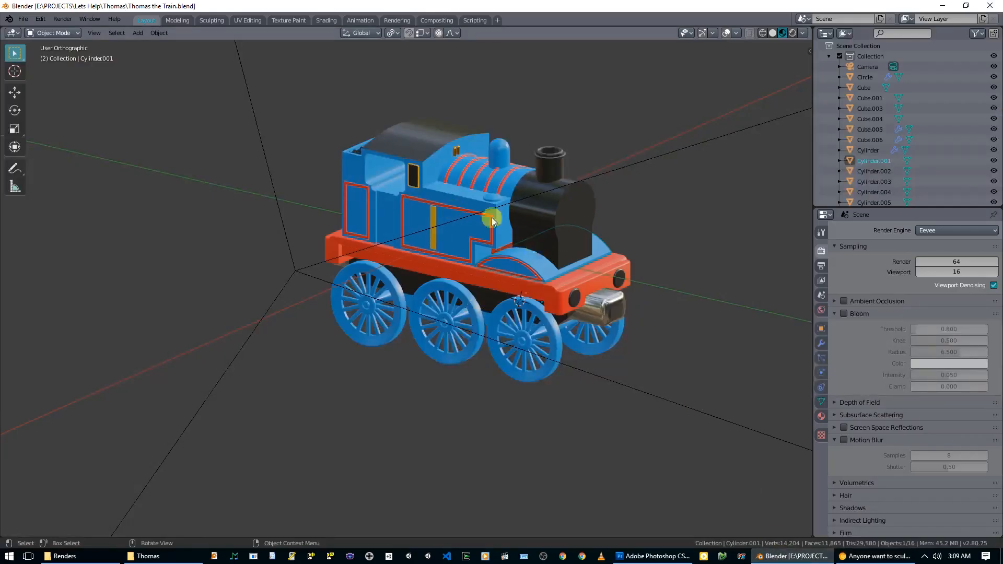
{"action": "left_click", "coordinate": [791, 555]}
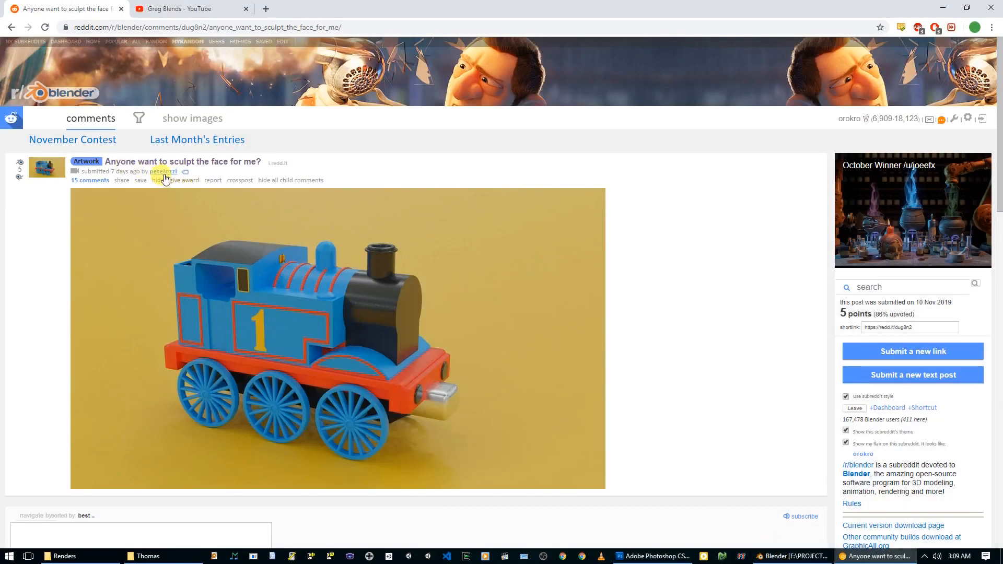
{"action": "left_click", "coordinate": [791, 555]}
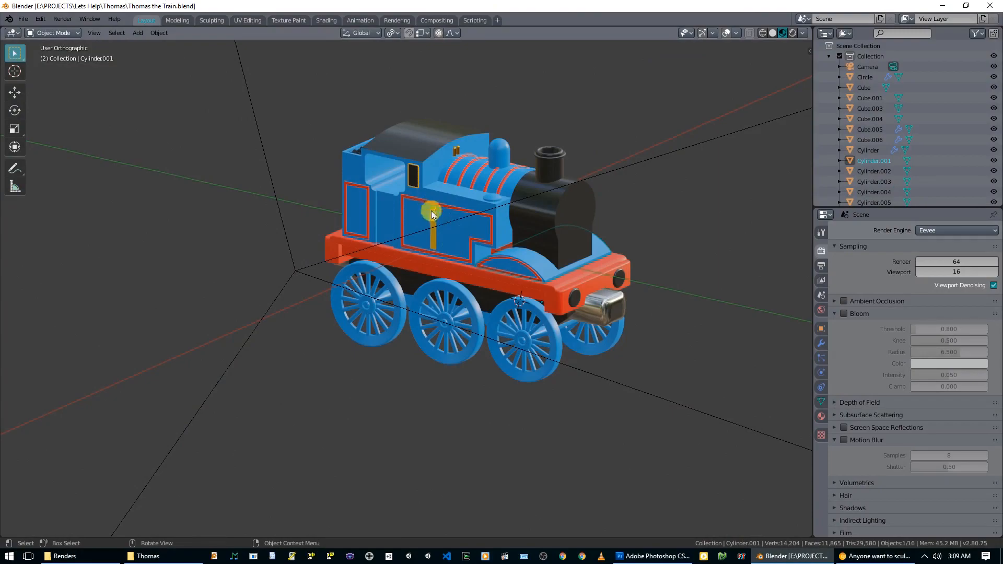
{"action": "left_click", "coordinate": [786, 556]}
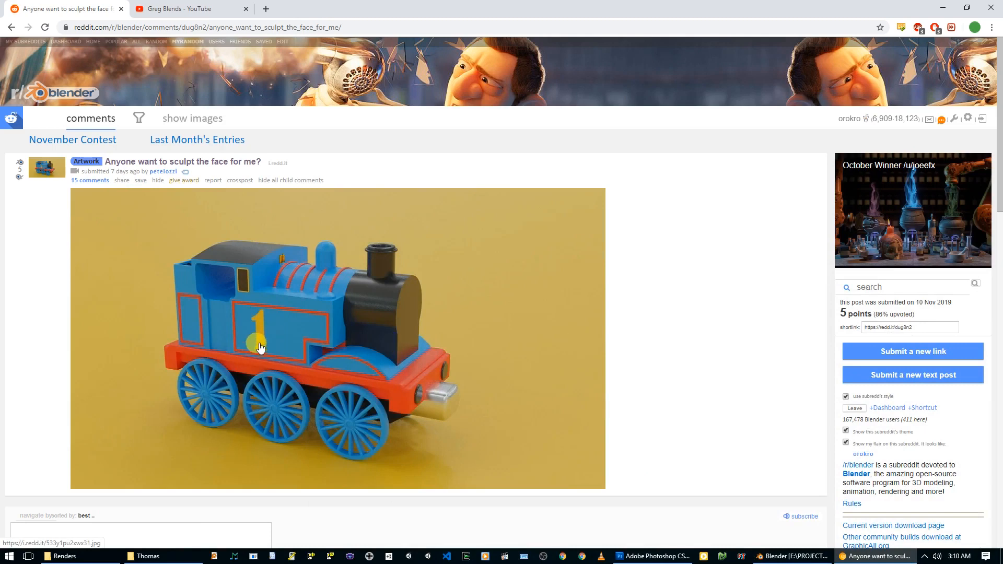
{"action": "left_click", "coordinate": [770, 558]}
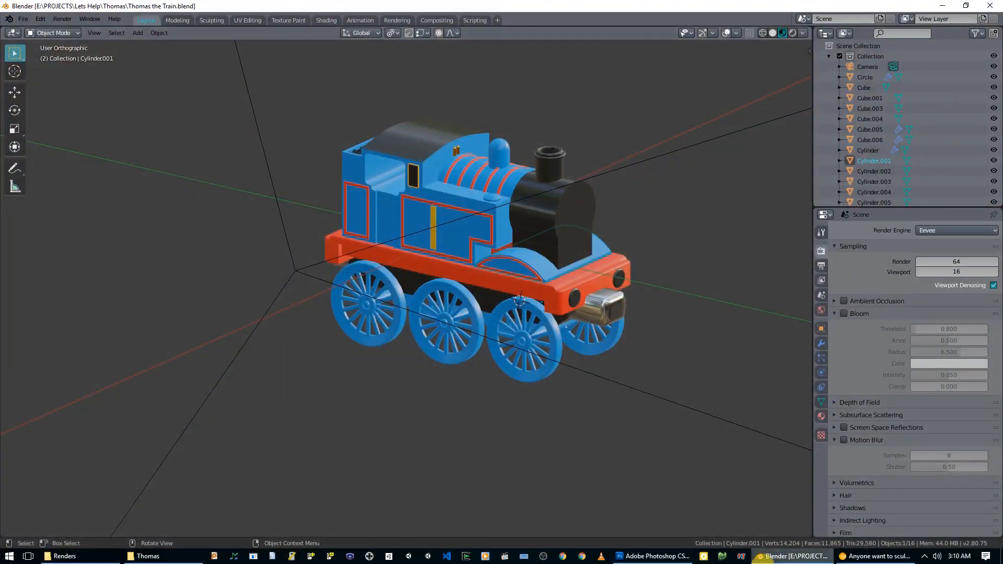
{"action": "key", "text": "alt+Tab"}
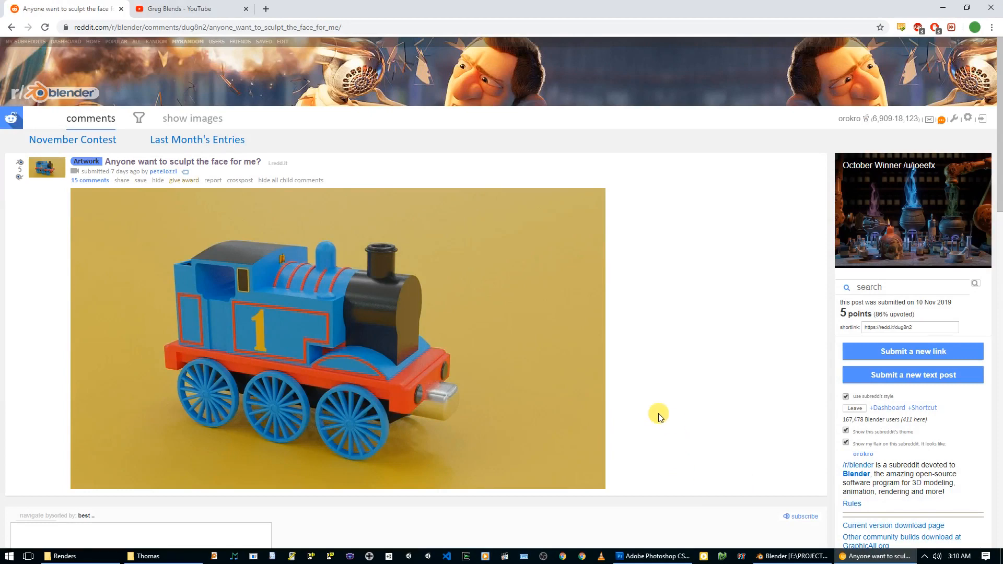
{"action": "left_click", "coordinate": [779, 556]}
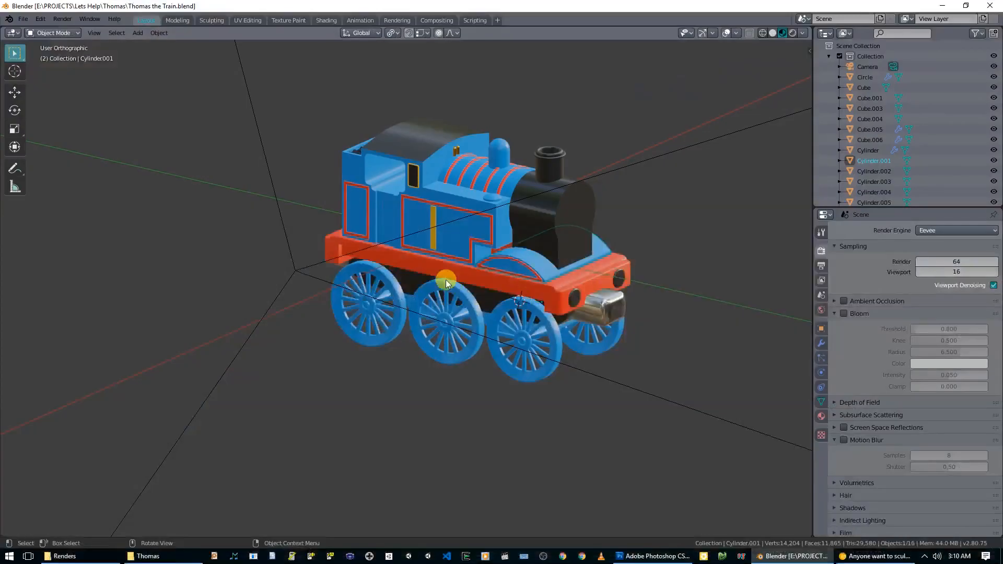
- Turn off proportional editing in the train scene
{"action": "middle_click_drag", "start_coordinate": [460, 268], "coordinate": [491, 281]}
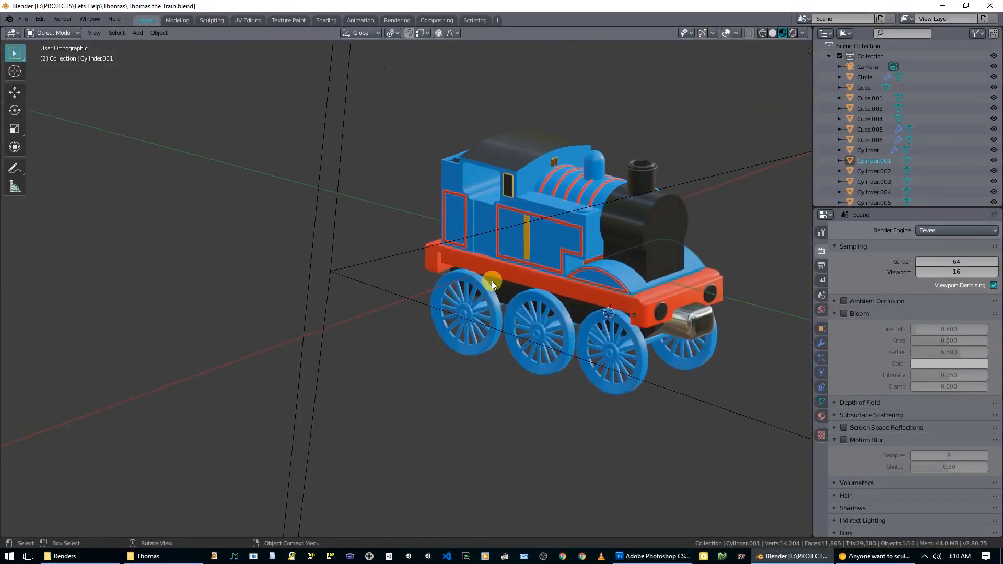
{"action": "middle_click_drag", "start_coordinate": [575, 287], "coordinate": [506, 308]}
{"action": "left_click", "coordinate": [439, 33]}
{"action": "middle_click_drag", "start_coordinate": [575, 351], "coordinate": [500, 336]}
{"action": "scroll", "coordinate": [490, 308], "scroll_direction": "up", "scroll_amount": 2}
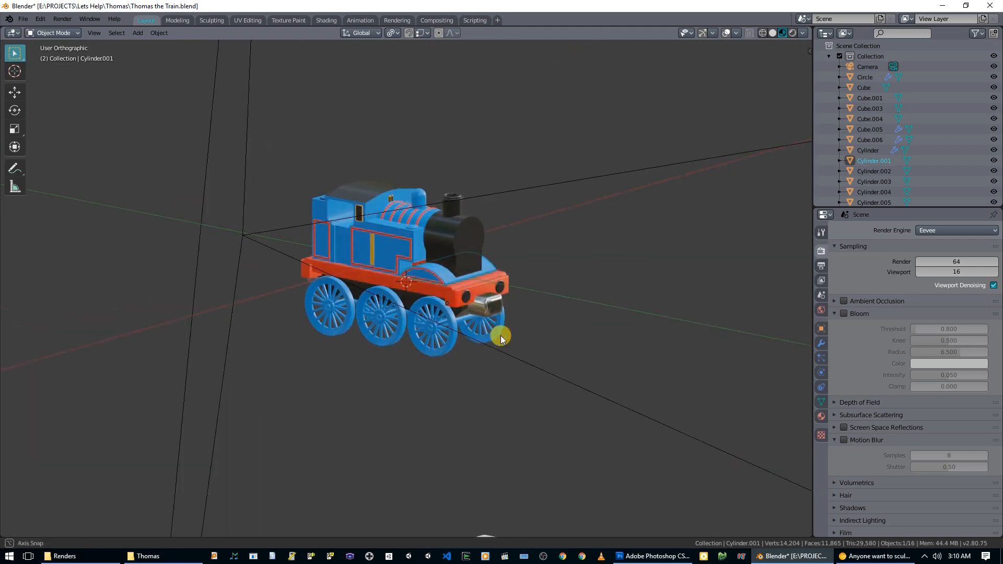
- Show the unit settings in the scene properties
{"action": "scroll", "coordinate": [505, 326], "scroll_direction": "down", "scroll_amount": 5}
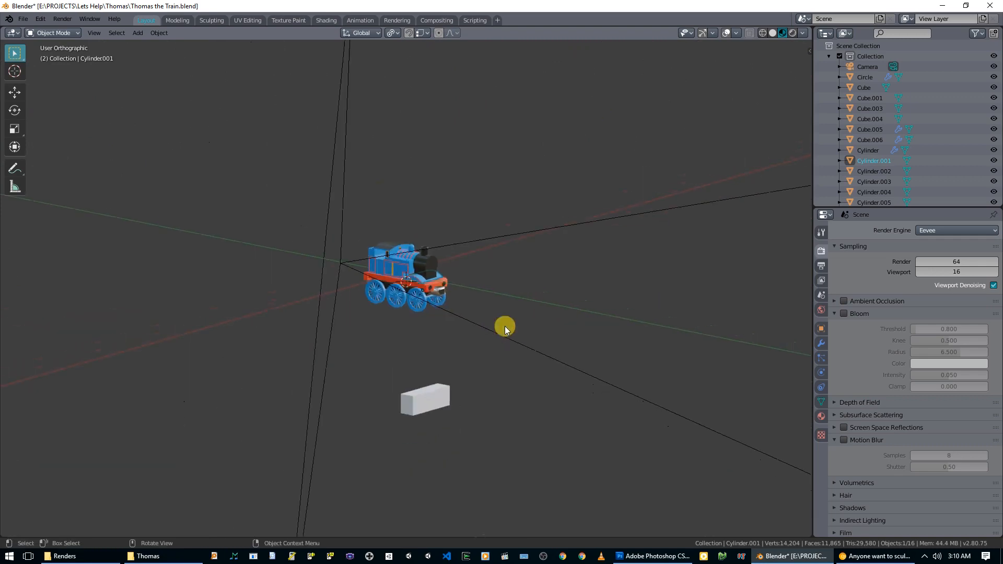
{"action": "left_click", "coordinate": [821, 308]}
{"action": "left_click", "coordinate": [821, 295]}
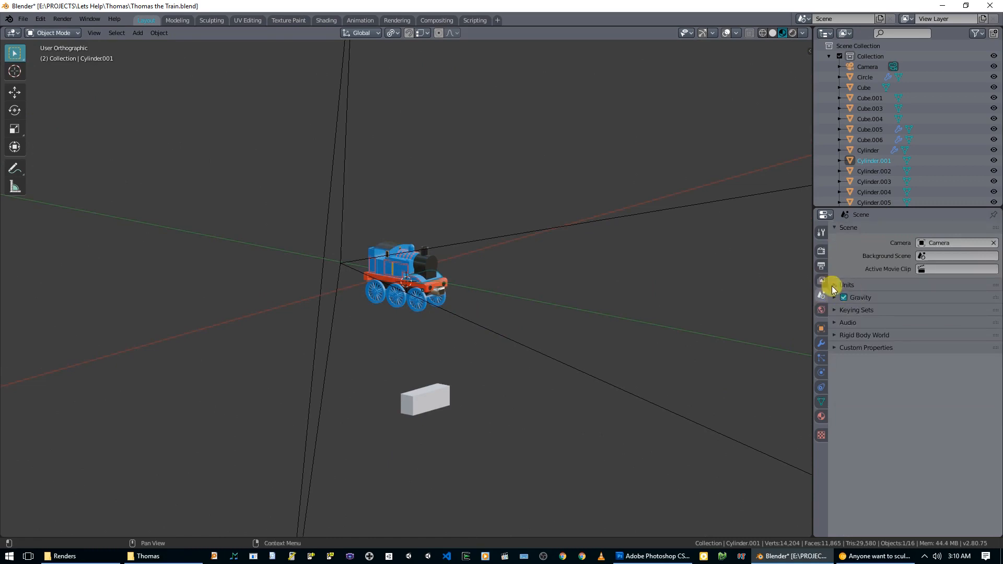
{"action": "left_click", "coordinate": [839, 285]}
- Add a default mesh cube at the origin as a size comparison for the train
{"action": "middle_click_drag", "start_coordinate": [678, 309], "coordinate": [497, 324]}
{"action": "scroll", "coordinate": [479, 273], "scroll_direction": "down", "scroll_amount": 3}
{"action": "key", "text": "shift+a"}
{"action": "mouse_move", "coordinate": [478, 273]}
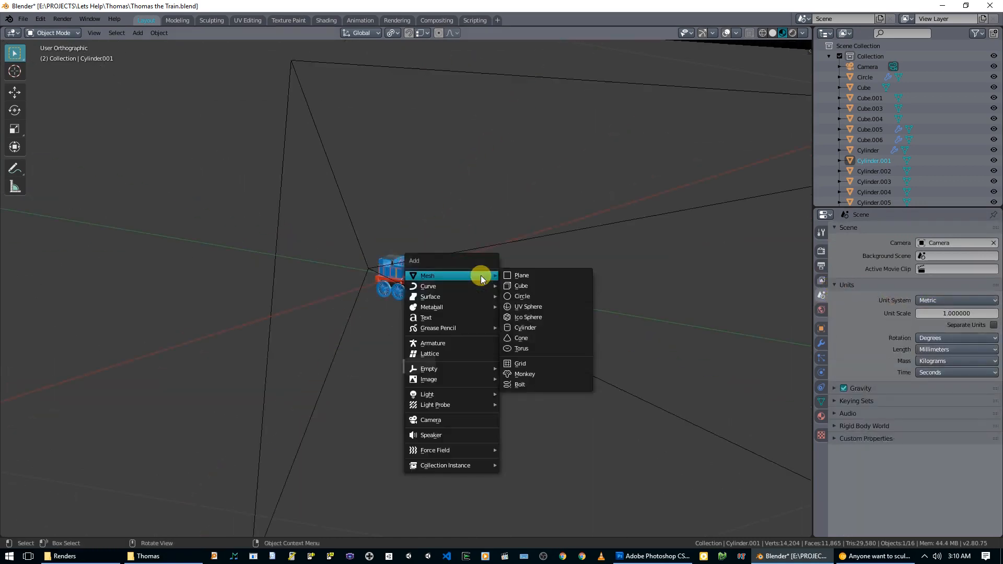
{"action": "left_click", "coordinate": [533, 284]}
{"action": "scroll", "coordinate": [534, 285], "scroll_direction": "down", "scroll_amount": 5}
{"action": "middle_click_drag", "start_coordinate": [532, 290], "coordinate": [482, 310]}
{"action": "scroll", "coordinate": [483, 310], "scroll_direction": "down", "scroll_amount": 2}
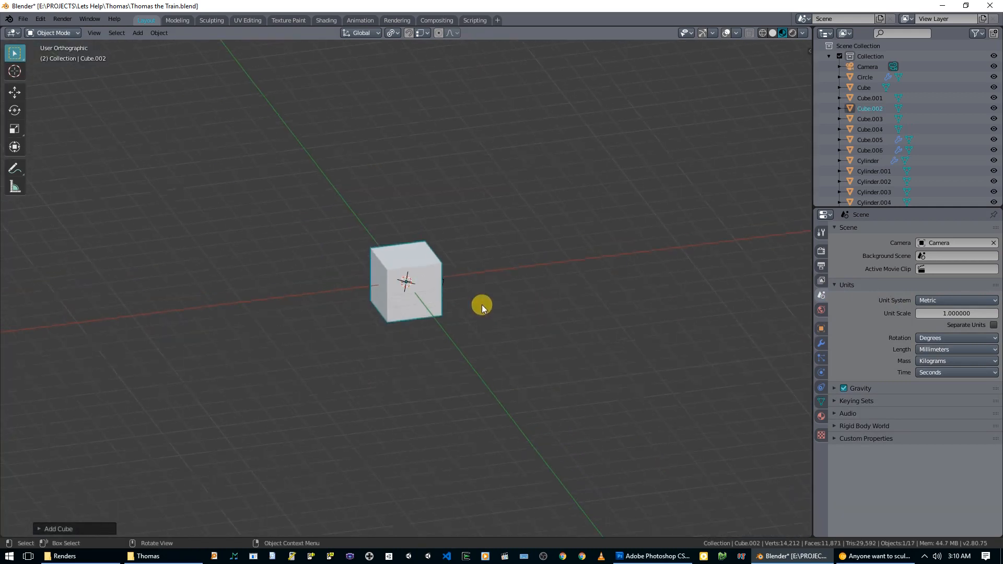
{"action": "key", "text": "KP_7"}
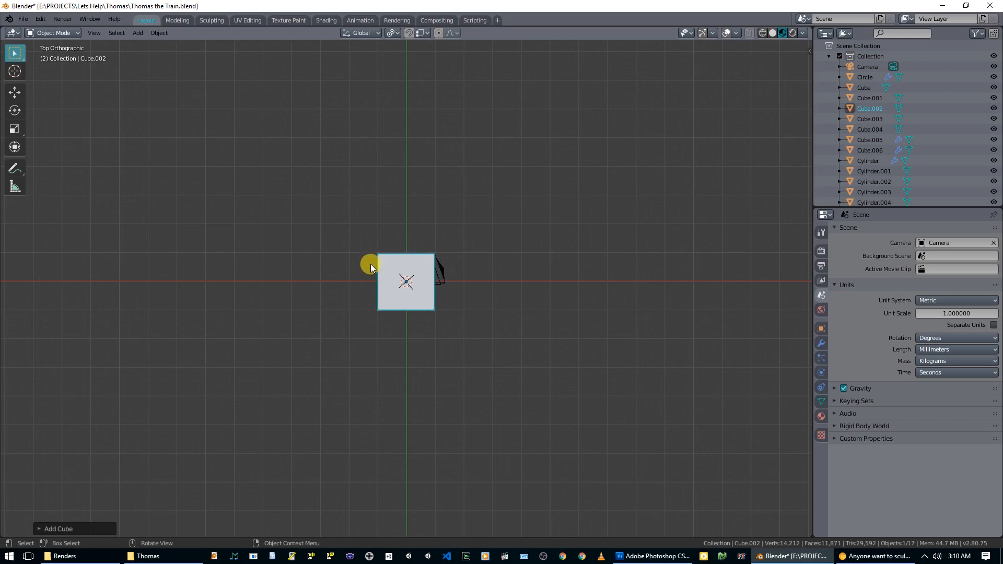
{"action": "middle_click_drag", "start_coordinate": [443, 315], "coordinate": [448, 275]}
{"action": "scroll", "coordinate": [448, 274], "scroll_direction": "up", "scroll_amount": 4}
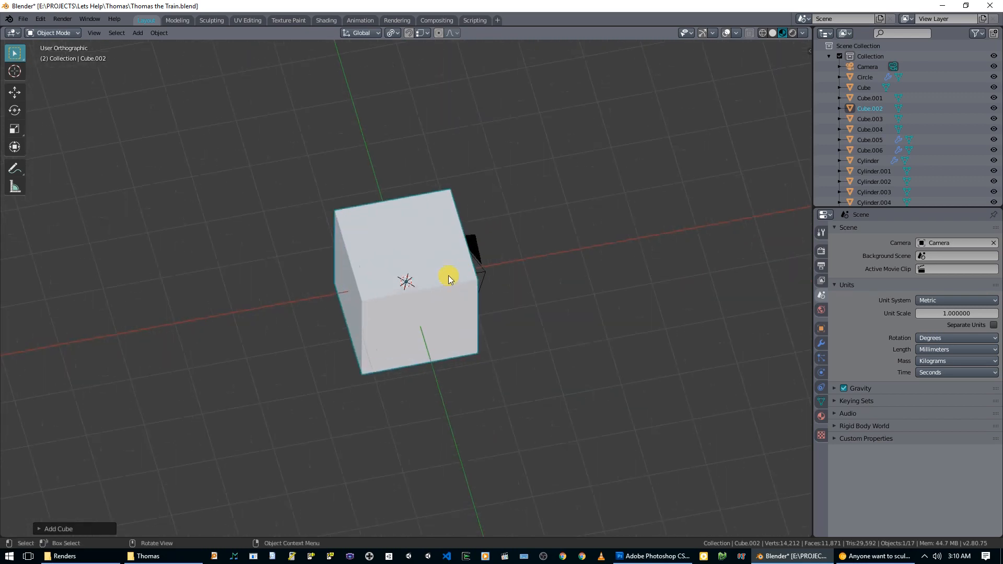
- Lower the new cube about 1000 mm along global Z so its top face lies near the train
{"action": "key", "text": "KP_1"}
{"action": "key", "text": "g"}
{"action": "key", "text": "z"}
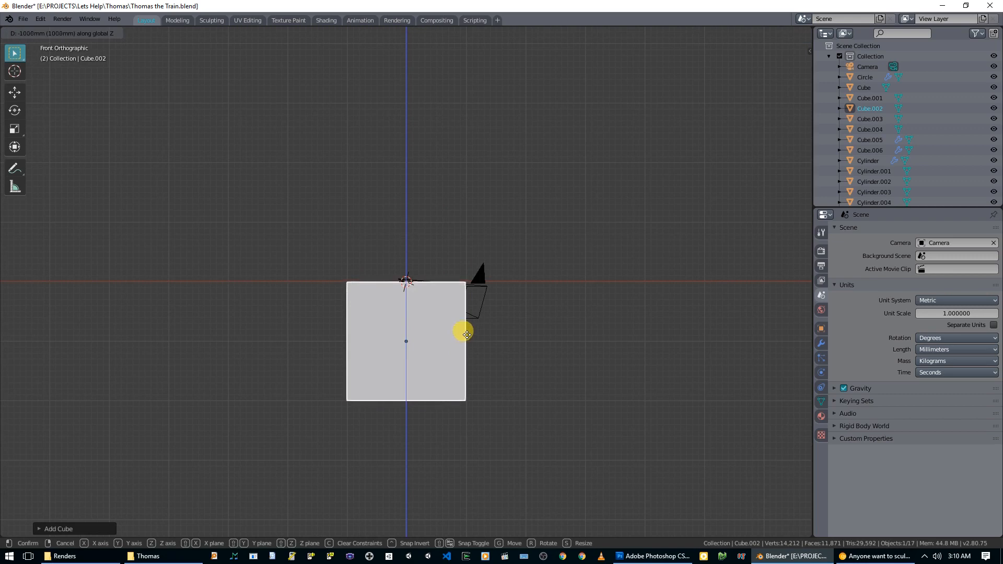
{"action": "left_click", "coordinate": [459, 331]}
{"action": "scroll", "coordinate": [392, 235], "scroll_direction": "up", "scroll_amount": 3}
{"action": "middle_click_drag", "start_coordinate": [392, 235], "coordinate": [438, 314]}
{"action": "scroll", "coordinate": [439, 314], "scroll_direction": "up", "scroll_amount": 3}
{"action": "scroll", "coordinate": [439, 313], "scroll_direction": "down", "scroll_amount": 8}
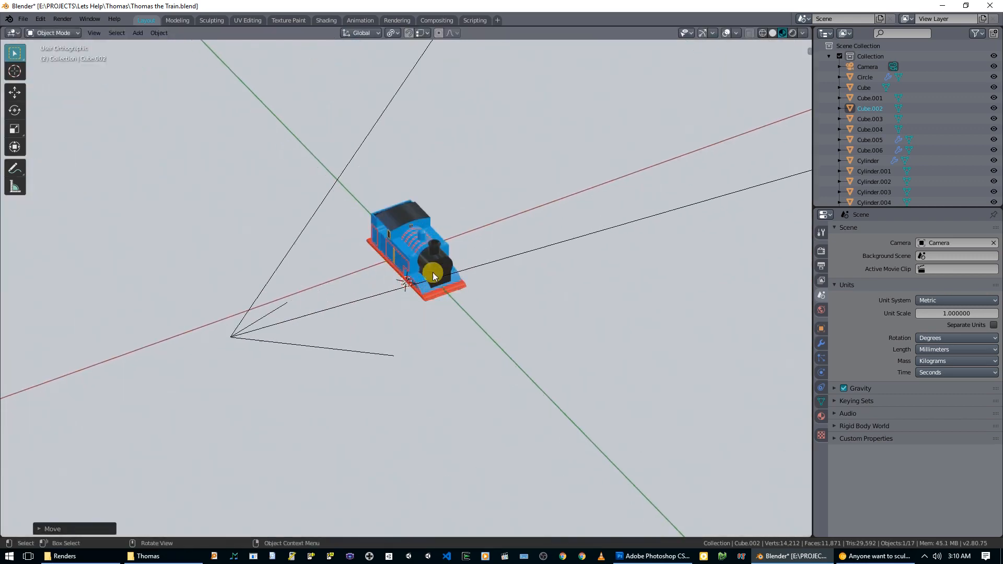
- Lower the cube about 20 mm further along global Z so the train's wheels stand above its top face
{"action": "key", "text": "g"}
{"action": "key", "text": "z"}
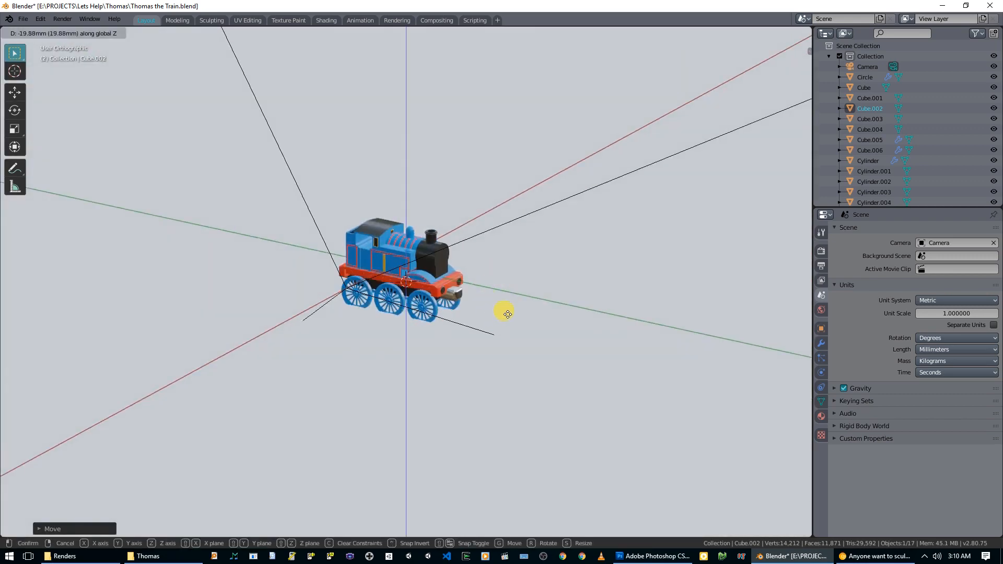
{"action": "left_click", "coordinate": [505, 317]}
{"action": "scroll", "coordinate": [501, 318], "scroll_direction": "down", "scroll_amount": 8}
{"action": "scroll", "coordinate": [496, 319], "scroll_direction": "up", "scroll_amount": 5}
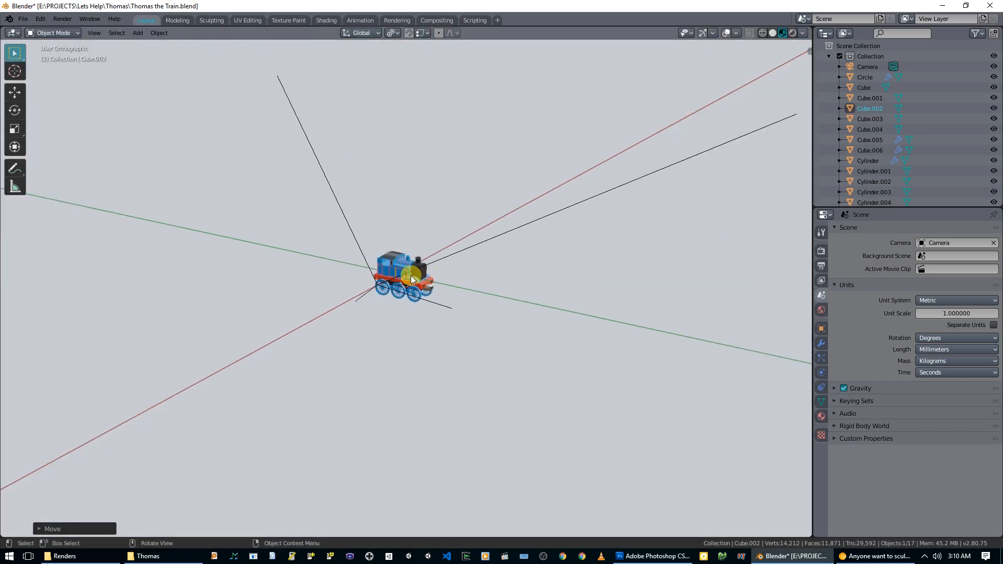
{"action": "scroll", "coordinate": [456, 282], "scroll_direction": "up", "scroll_amount": 1}
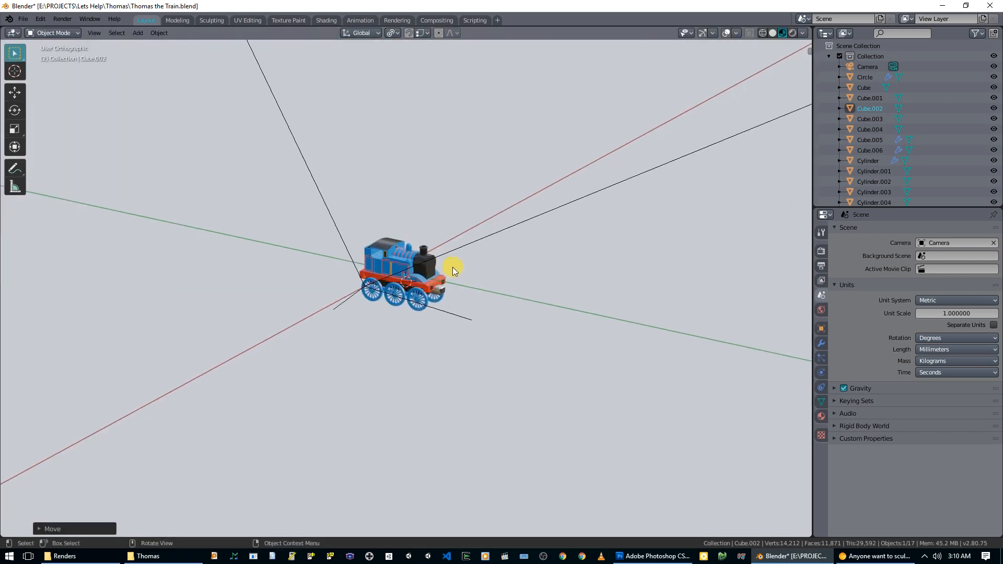
- Delete the size-comparison cube
{"action": "scroll", "coordinate": [453, 268], "scroll_direction": "down", "scroll_amount": 8}
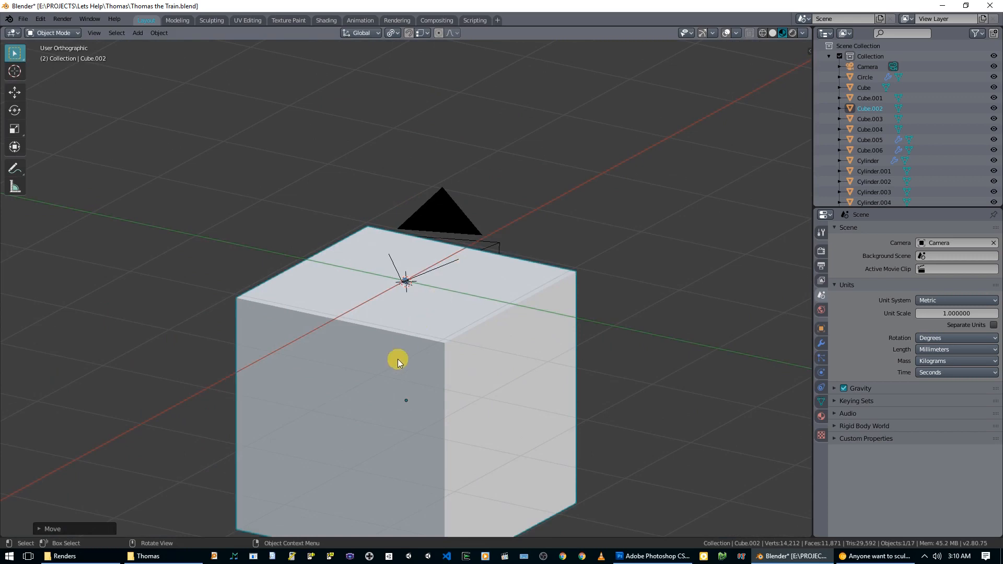
{"action": "key", "text": "x"}
{"action": "left_click", "coordinate": [397, 360]}
{"action": "scroll", "coordinate": [423, 303], "scroll_direction": "up", "scroll_amount": 5}
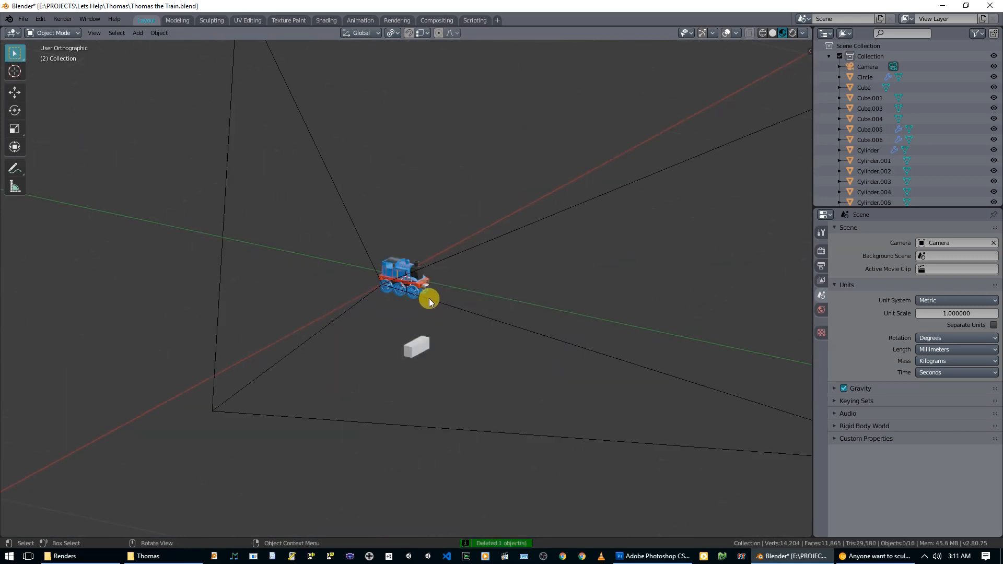
{"action": "scroll", "coordinate": [428, 305], "scroll_direction": "down", "scroll_amount": 5}
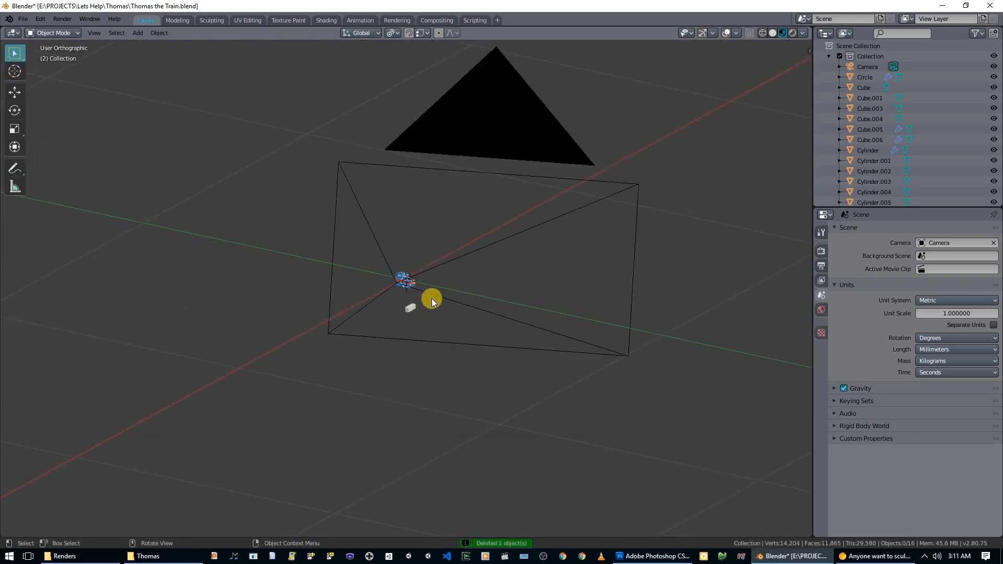
{"action": "scroll", "coordinate": [431, 299], "scroll_direction": "up", "scroll_amount": 6}
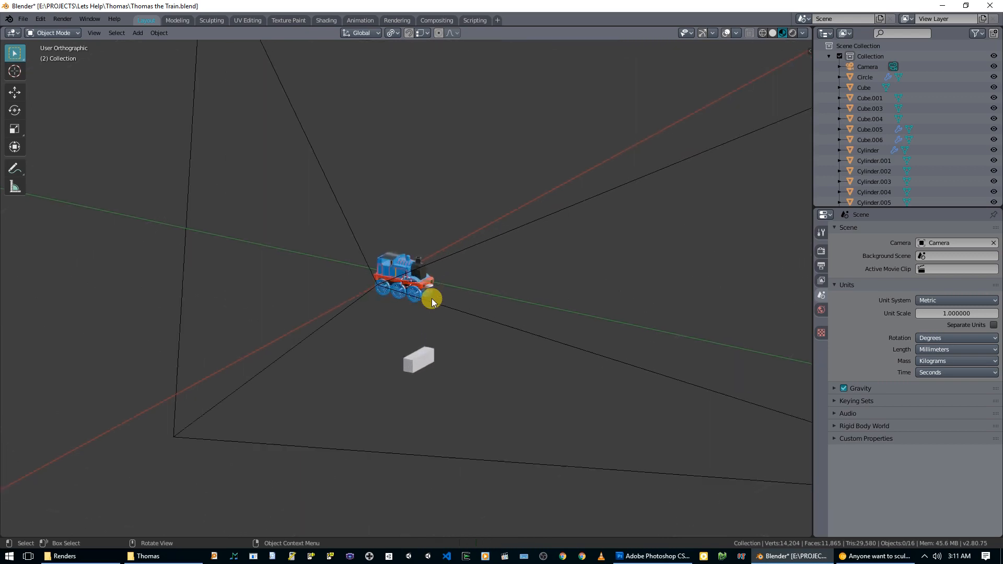
{"action": "middle_click_drag", "start_coordinate": [437, 286], "coordinate": [473, 272]}
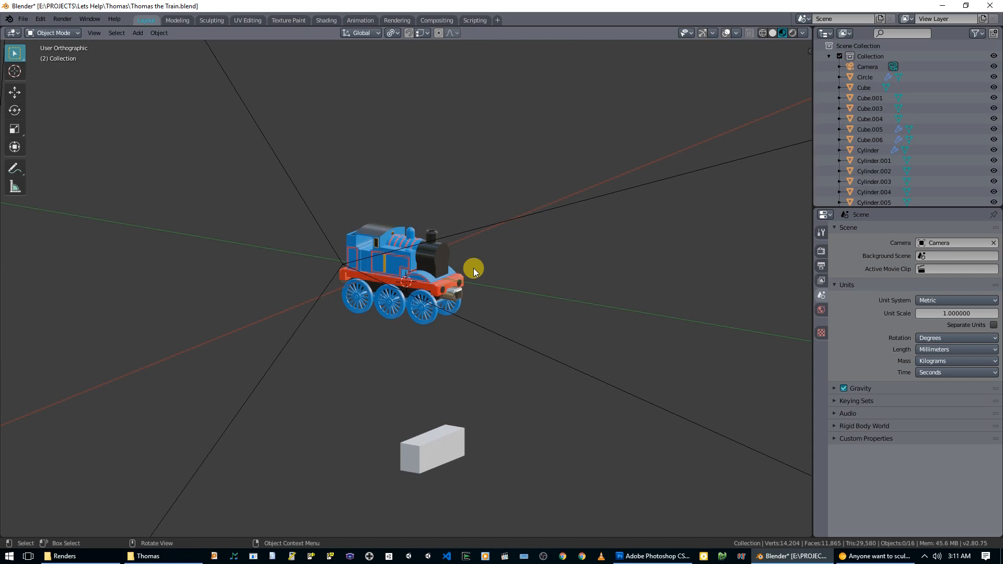
{"action": "scroll", "coordinate": [474, 268], "scroll_direction": "down", "scroll_amount": 10}
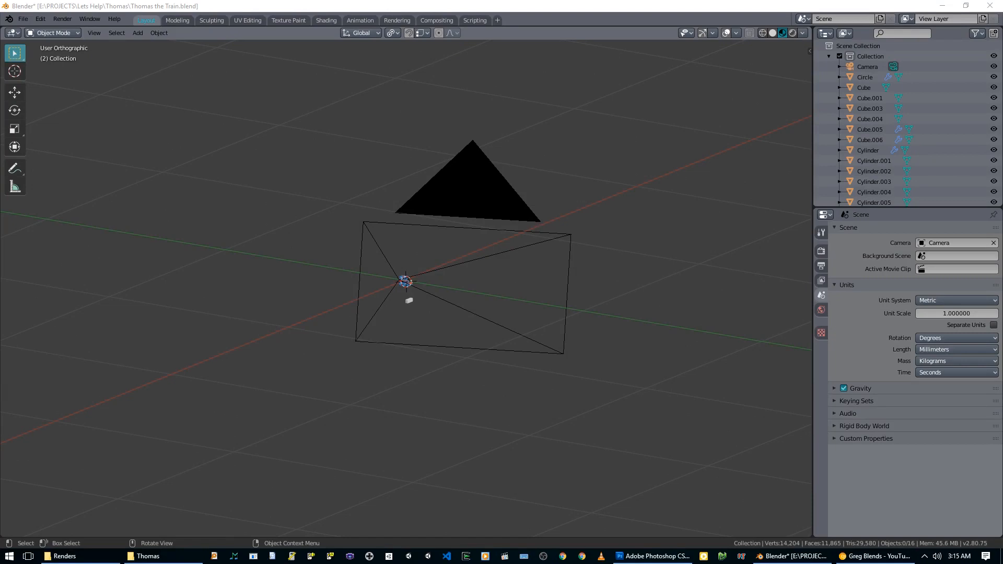
- Switch to Chrome and search Google Images for "thomas the tank engine" in a new tab
{"action": "left_click", "coordinate": [873, 556]}
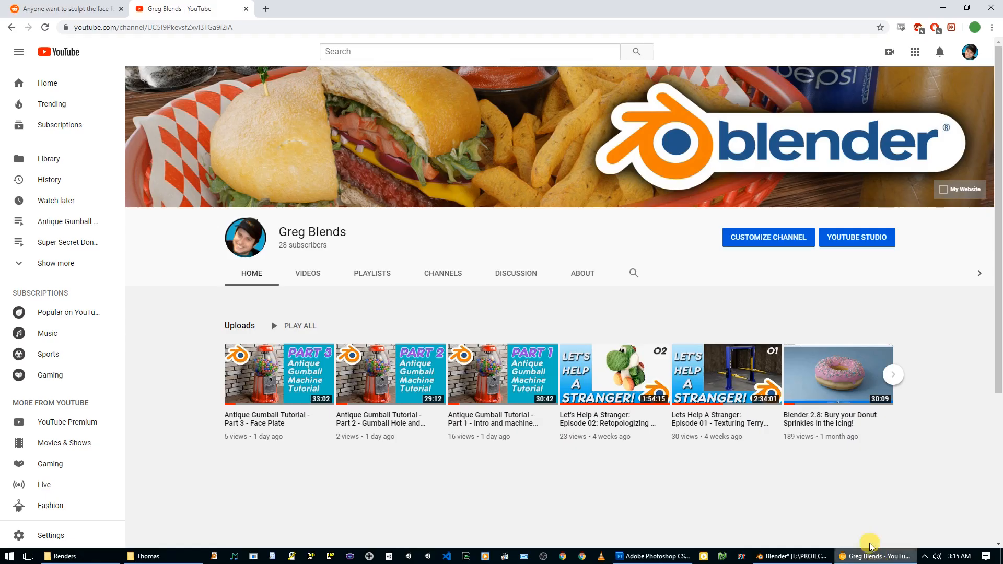
{"action": "left_click", "coordinate": [266, 9]}
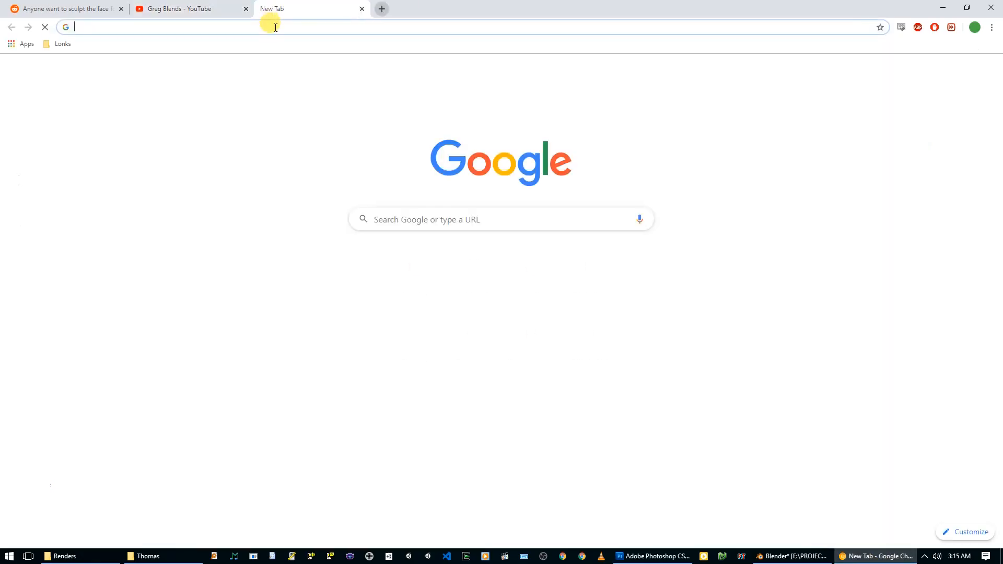
{"action": "key", "text": "Down"}
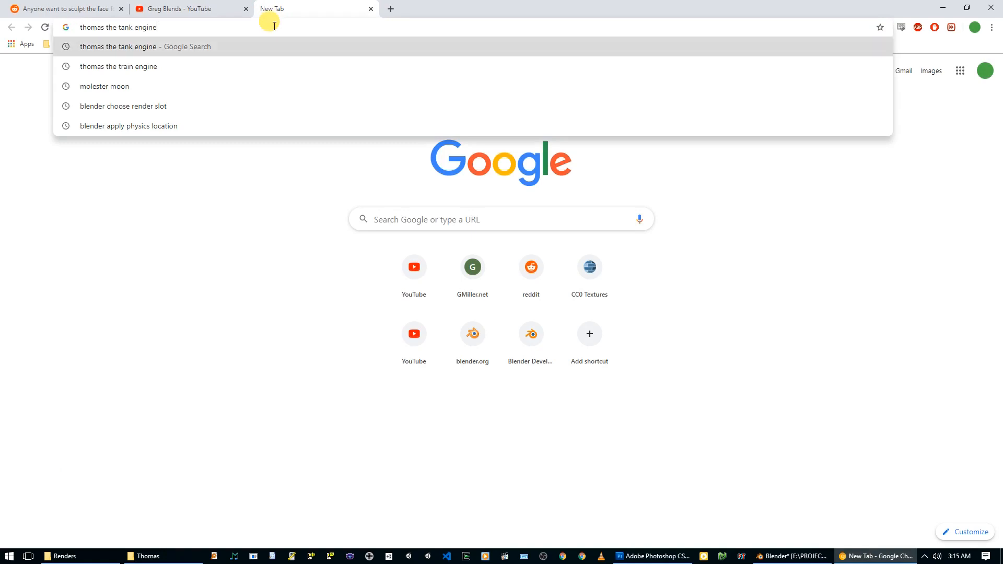
{"action": "key", "text": "Return"}
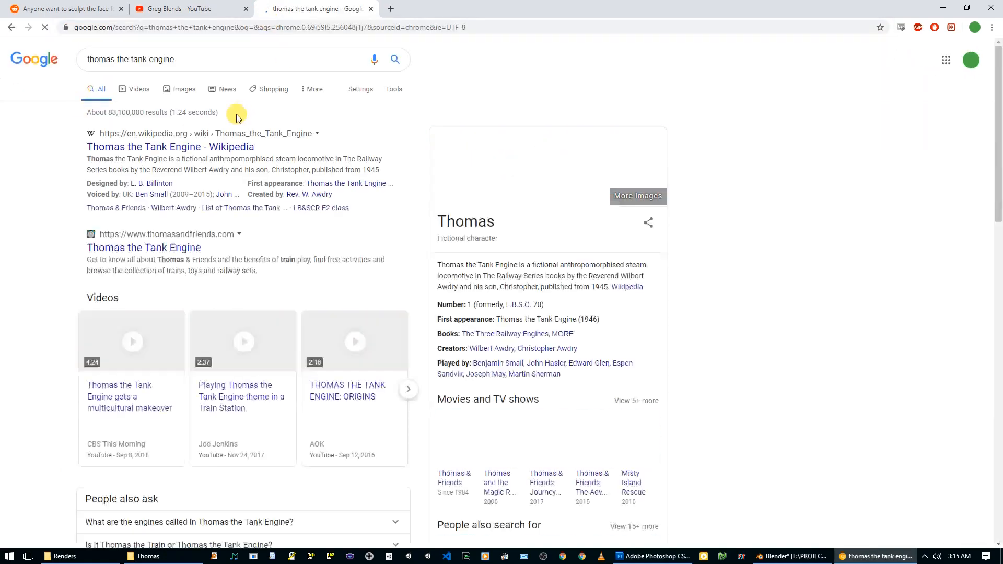
{"action": "left_click", "coordinate": [176, 93]}
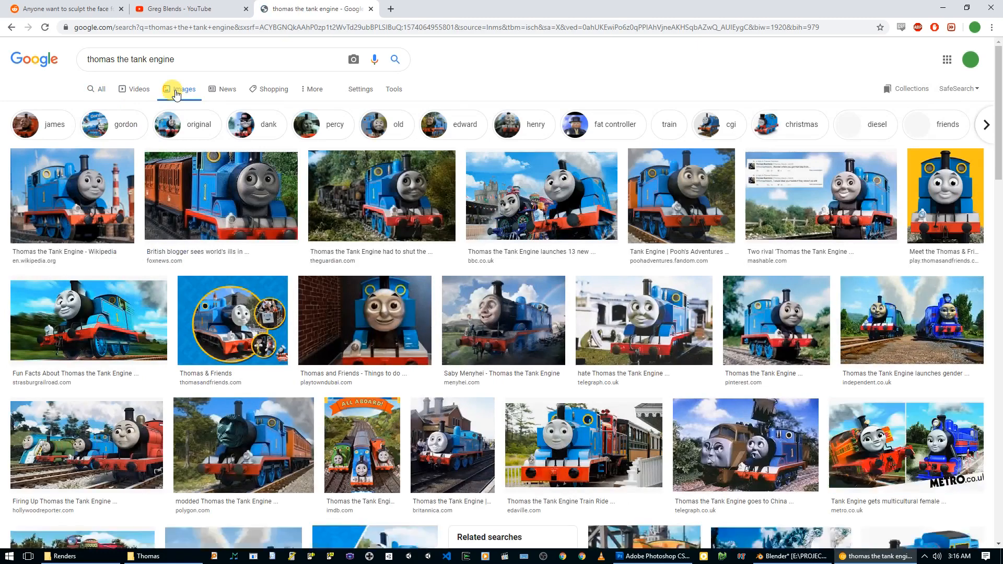
- Preview the "Meet the Thomas & Friends Engines" image, then the related front-view Thomas image from fisher-price.com
{"action": "left_click", "coordinate": [942, 175]}
{"action": "scroll", "coordinate": [765, 311], "scroll_direction": "down", "scroll_amount": 6}
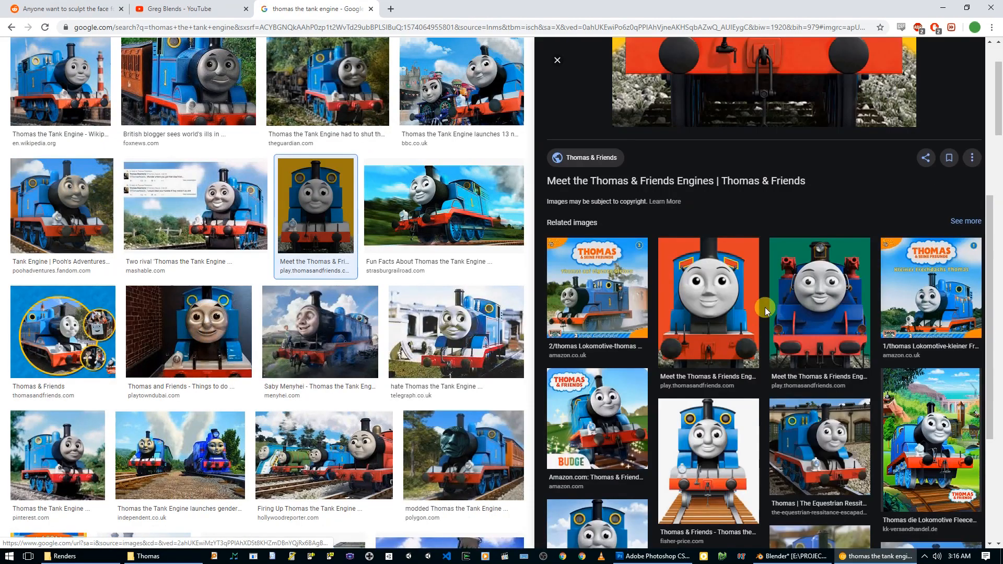
{"action": "scroll", "coordinate": [765, 311], "scroll_direction": "down", "scroll_amount": 2}
{"action": "left_click", "coordinate": [688, 361]}
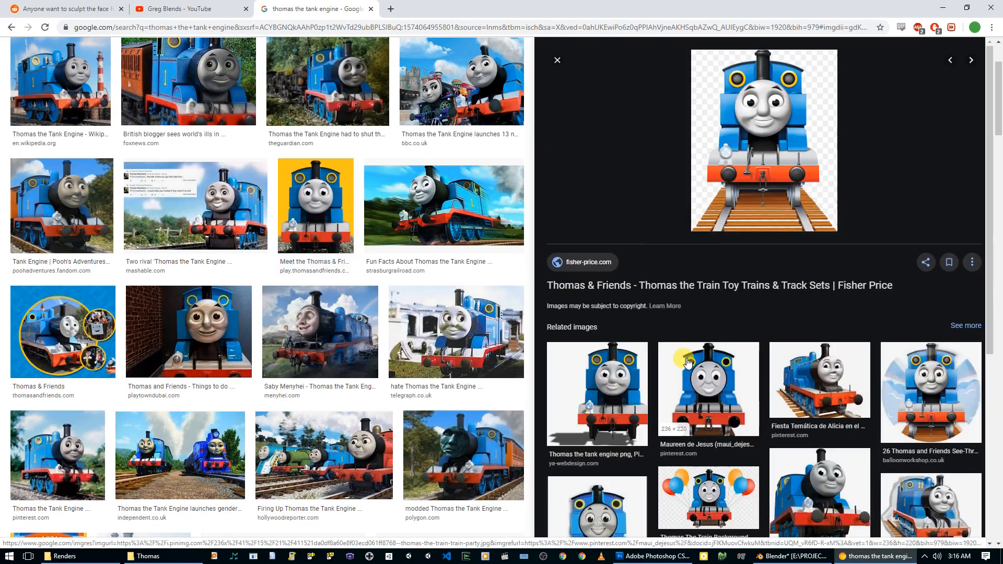
- Preview the related front-view Thomas image from ya-webdesign.com and copy the picture
{"action": "left_click", "coordinate": [614, 383]}
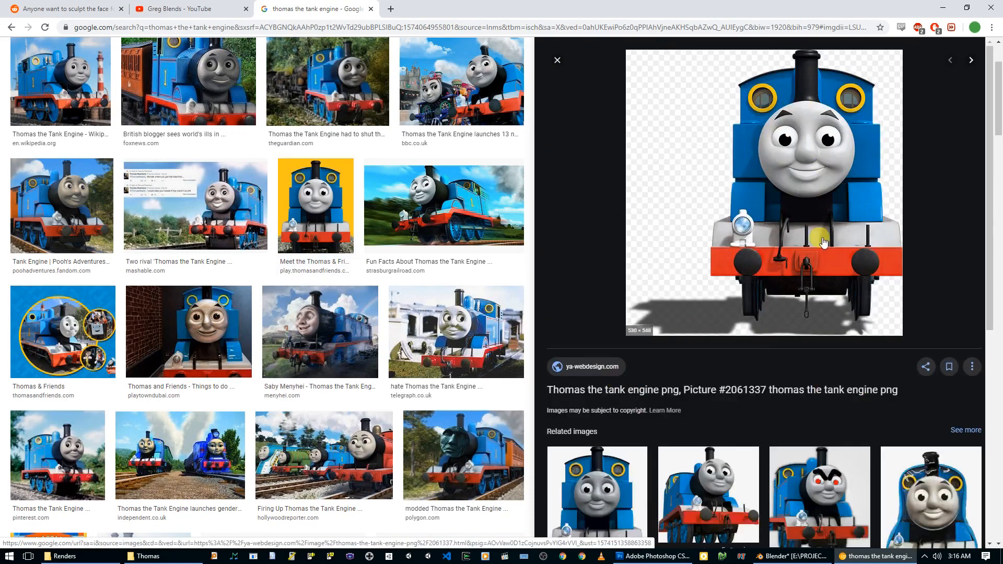
{"action": "right_click", "coordinate": [803, 175]}
{"action": "left_click", "coordinate": [838, 287]}
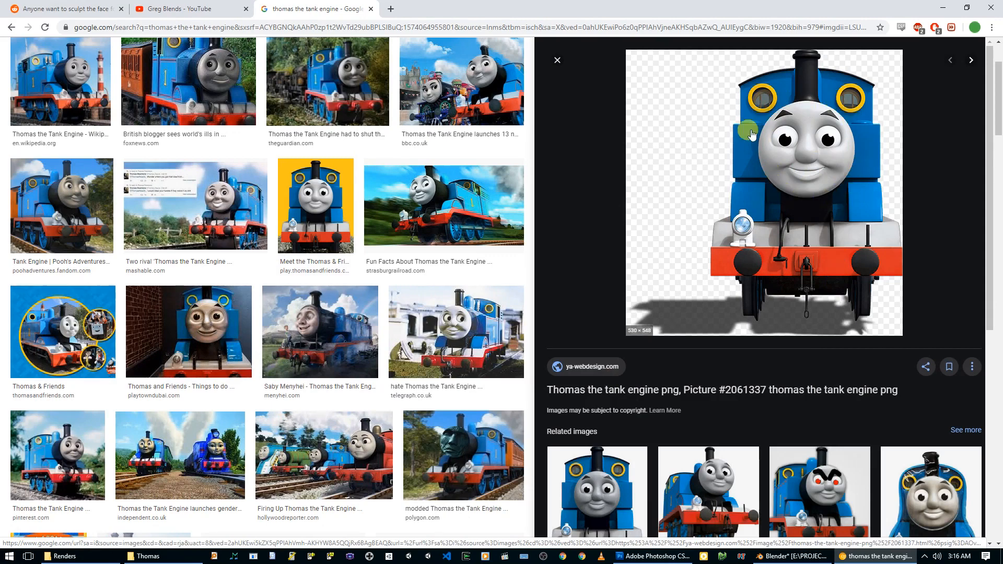
- Switch to Photoshop, create a new 530 × 548 pixel document with a white background, and paste the copied Thomas image
{"action": "left_click", "coordinate": [654, 556]}
{"action": "left_click", "coordinate": [32, 8]}
{"action": "left_click", "coordinate": [45, 21]}
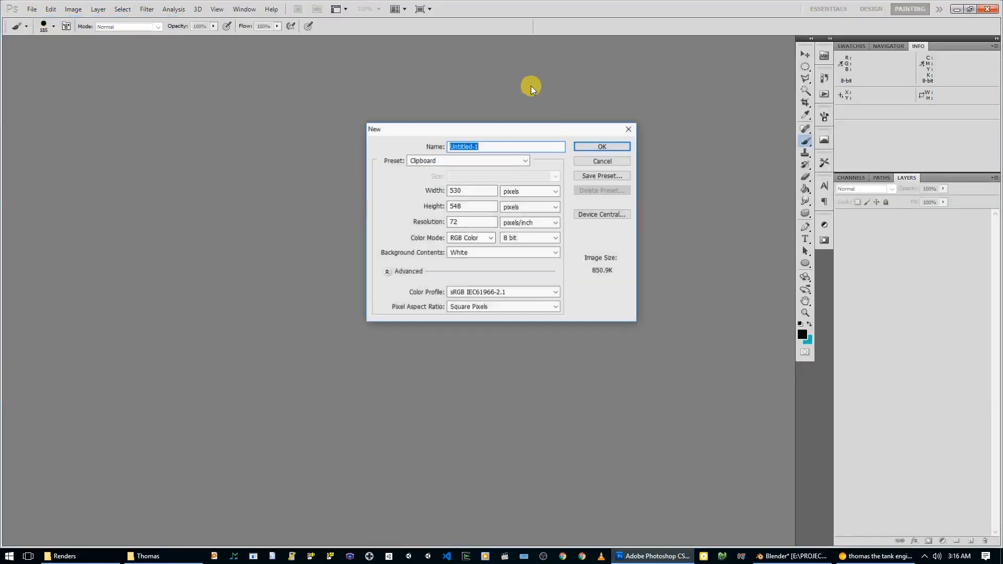
{"action": "left_click", "coordinate": [603, 147]}
{"action": "key", "text": "ctrl+v"}
- Place a horizontal guide along the top edge of Thomas's face and a vertical guide along its left edge
{"action": "left_click_drag", "start_coordinate": [394, 365], "coordinate": [436, 99], "text": "ctrl"}
{"action": "left_click_drag", "start_coordinate": [434, 232], "coordinate": [468, 278]}
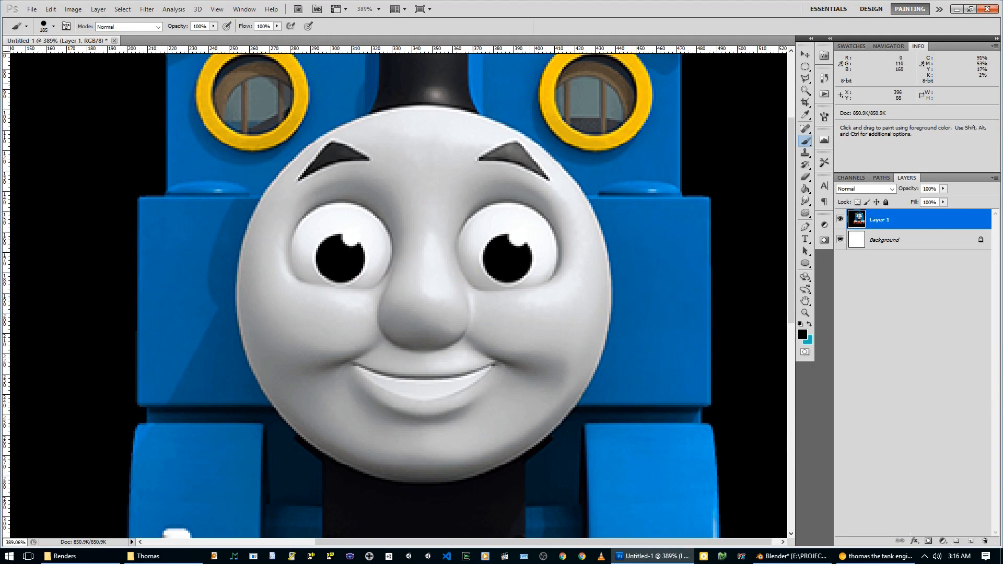
{"action": "key", "text": "ctrl+r"}
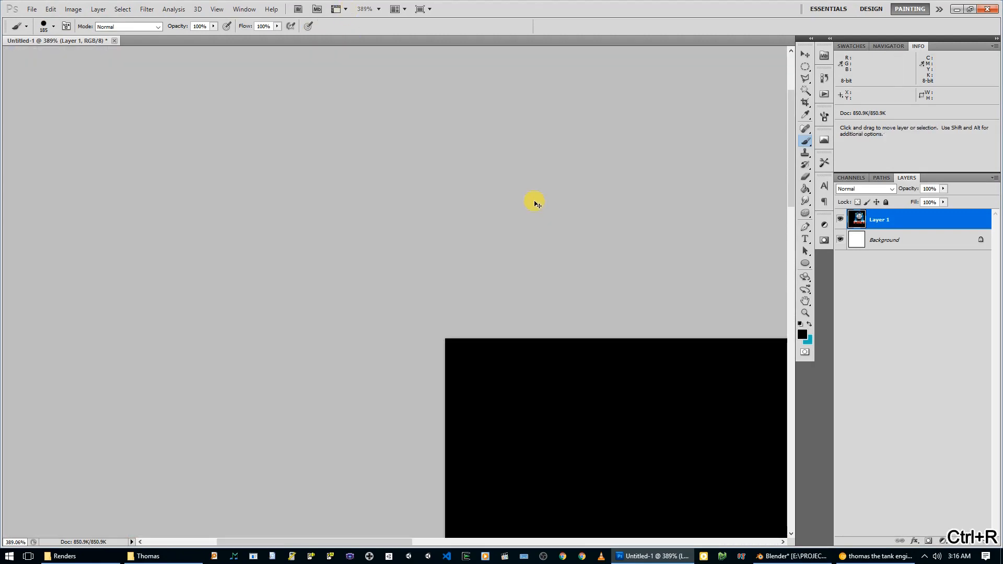
{"action": "key", "text": "ctrl+r"}
{"action": "key", "text": "ctrl+r"}
{"action": "key", "text": "ctrl+r"}
{"action": "left_click_drag", "start_coordinate": [650, 438], "coordinate": [358, 267]}
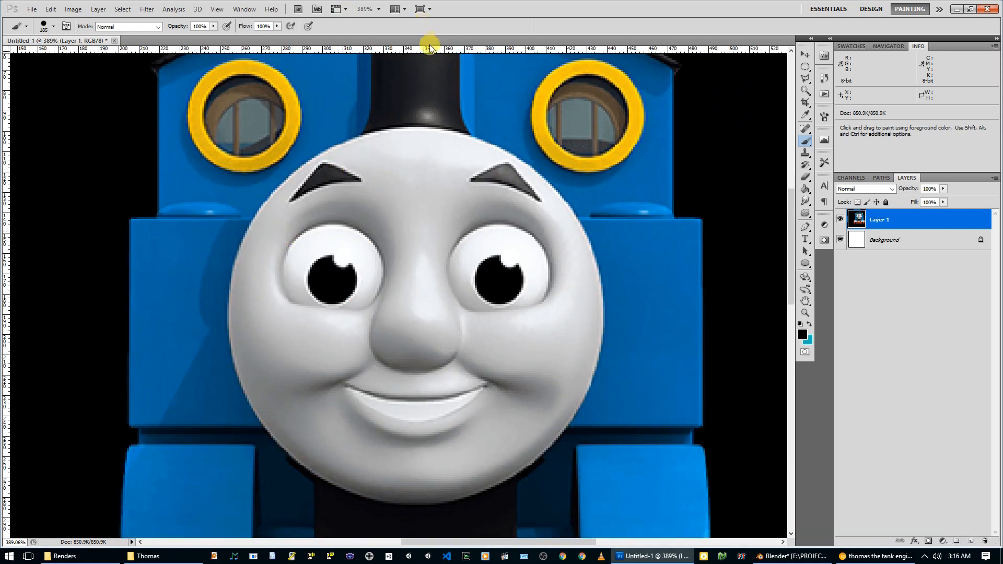
{"action": "left_click_drag", "start_coordinate": [430, 48], "coordinate": [453, 128]}
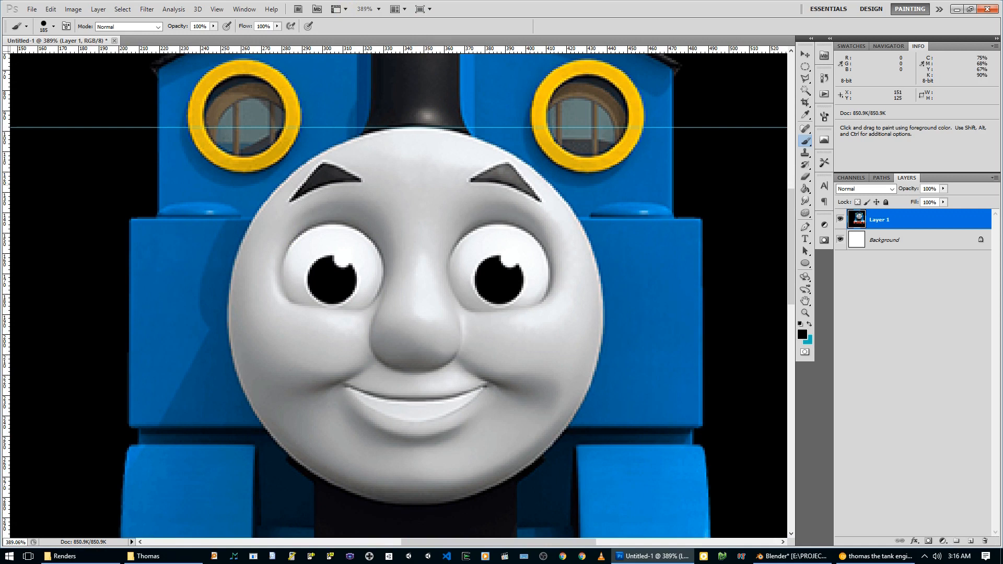
{"action": "left_click_drag", "start_coordinate": [8, 188], "coordinate": [227, 222]}
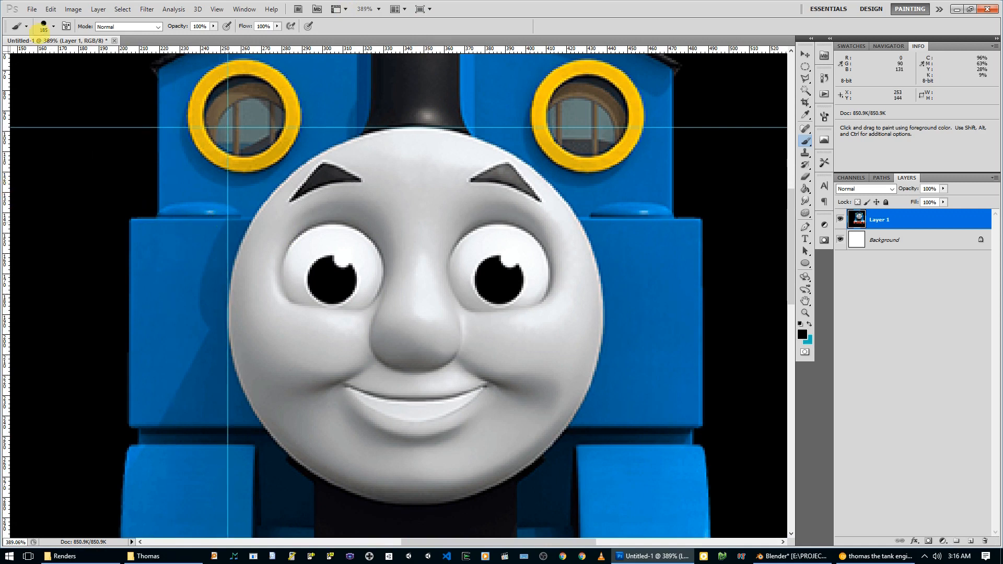
- Reduce the brush size to 9
{"action": "key", "text": "bracketleft"}
{"action": "key", "text": "bracketleft"}
{"action": "key", "text": "bracketleft"}
{"action": "key", "text": "bracketleft"}
{"action": "key", "text": "bracketleft"}
{"action": "key", "text": "bracketleft"}
{"action": "key", "text": "bracketleft"}
{"action": "key", "text": "bracketleft"}
{"action": "key", "text": "bracketleft"}
{"action": "key", "text": "bracketleft"}
{"action": "key", "text": "bracketleft"}
{"action": "key", "text": "bracketleft"}
{"action": "key", "text": "bracketleft"}
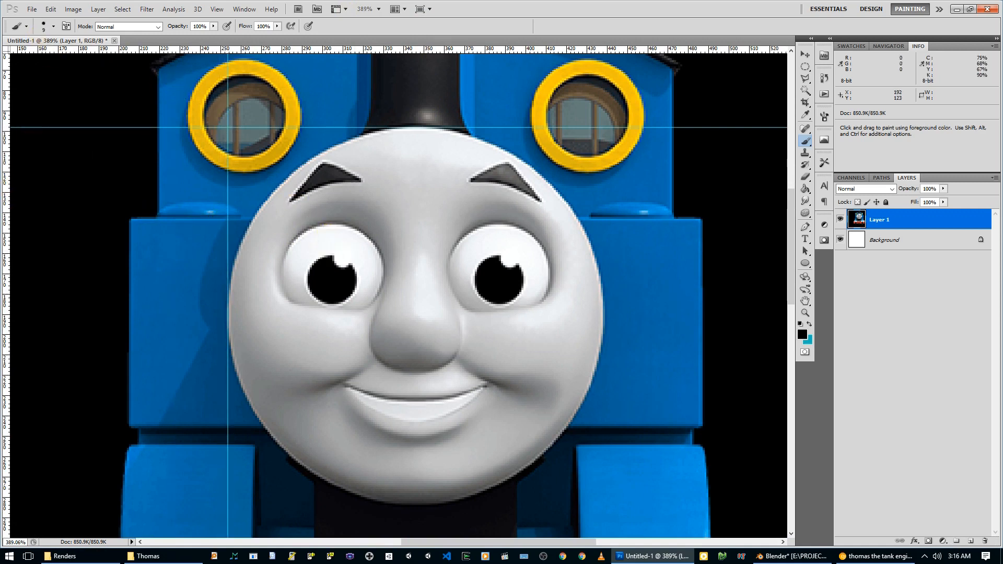
- Place a horizontal guide at the bottom edge of the face and a vertical guide at its right edge
{"action": "left_click_drag", "start_coordinate": [385, 47], "coordinate": [567, 503]}
{"action": "left_click_drag", "start_coordinate": [5, 174], "coordinate": [605, 188]}
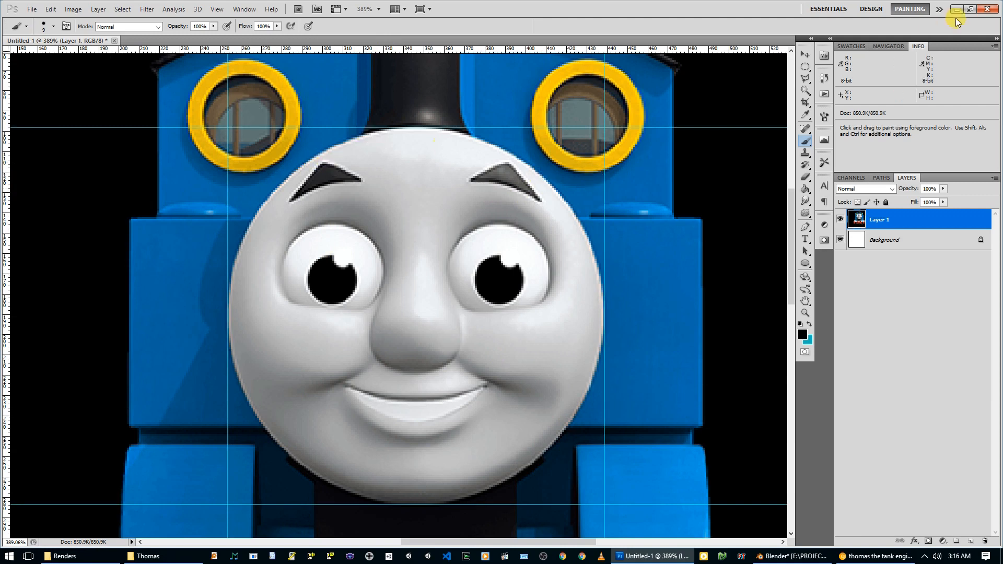
- Select the face with a circular Elliptical Marquee about 185 px across and copy it to a new layer
{"action": "left_click", "coordinate": [803, 70]}
{"action": "left_click", "coordinate": [803, 69]}
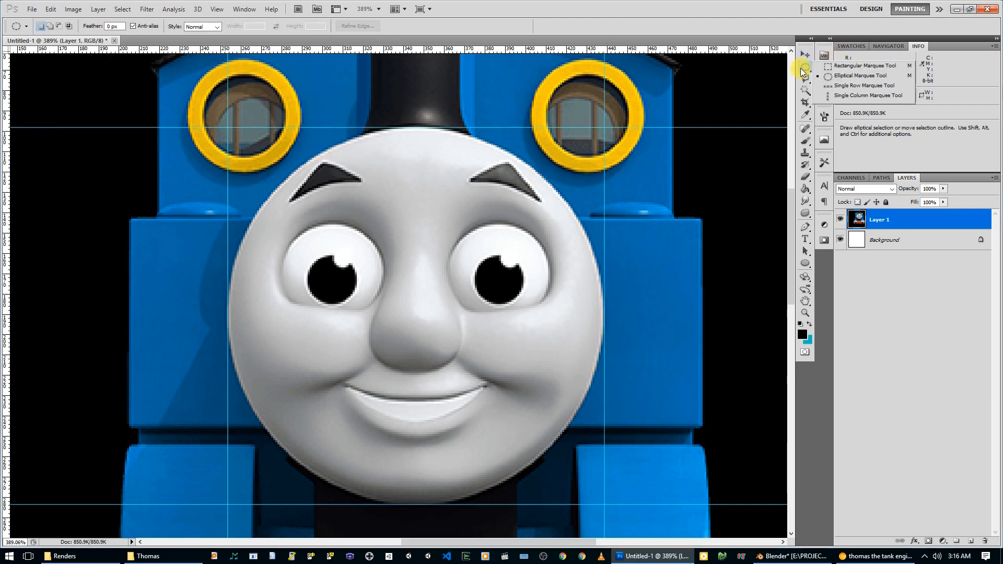
{"action": "left_click", "coordinate": [846, 66]}
{"action": "left_click", "coordinate": [806, 68]}
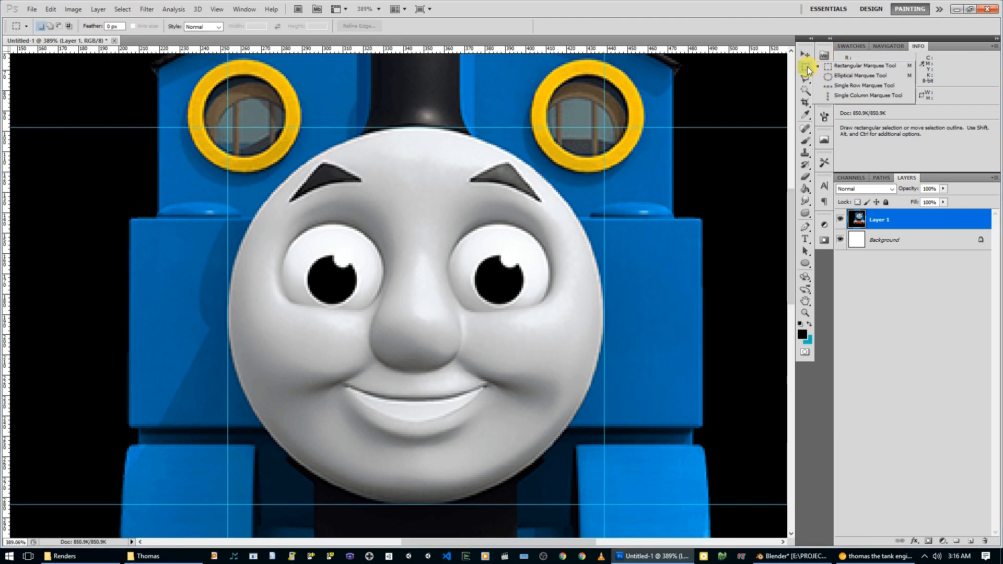
{"action": "left_click", "coordinate": [846, 76]}
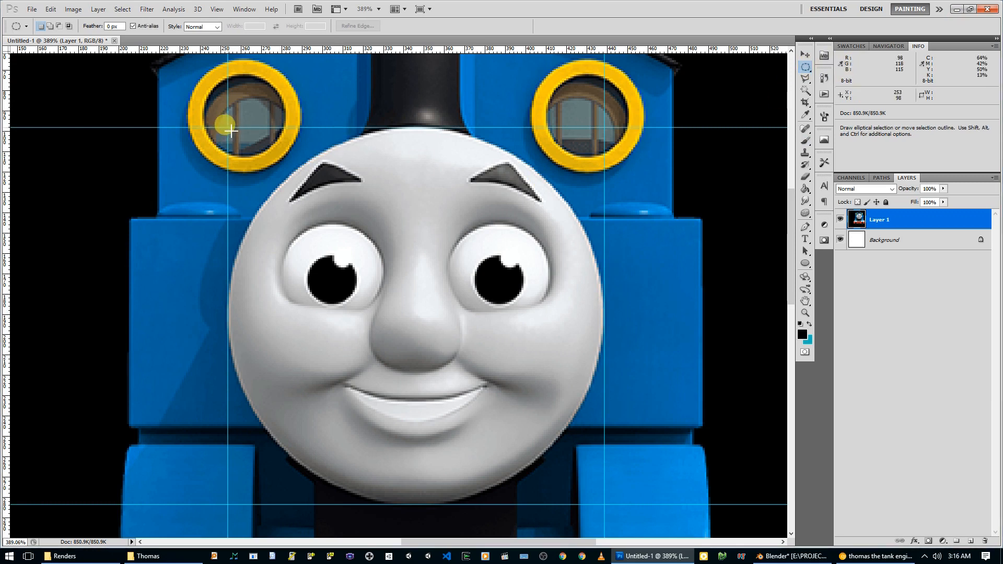
{"action": "left_click_drag", "start_coordinate": [235, 132], "coordinate": [604, 501]}
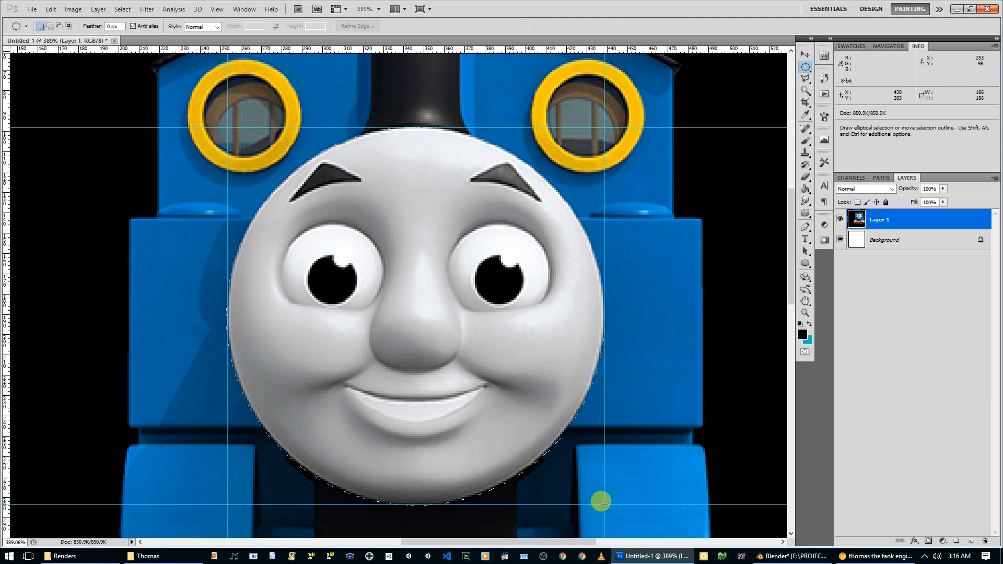
{"action": "left_click_drag", "start_coordinate": [600, 501], "coordinate": [601, 499]}
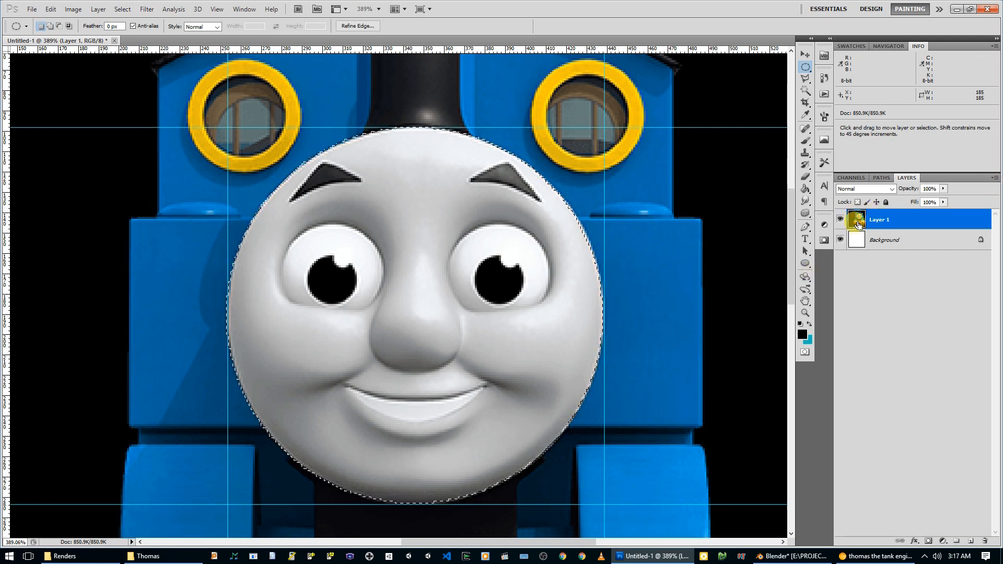
{"action": "key", "text": "ctrl+j"}
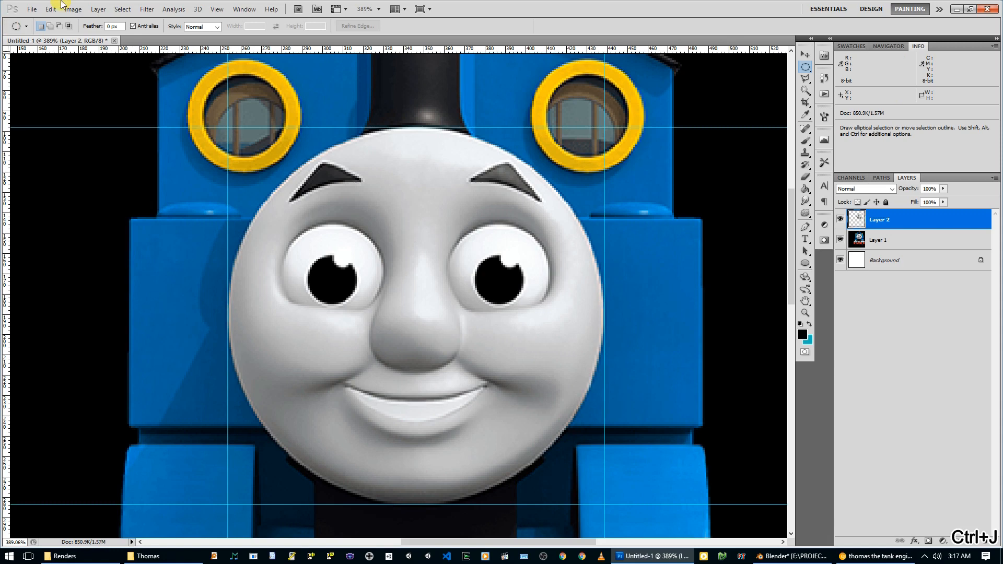
{"action": "left_click", "coordinate": [50, 9]}
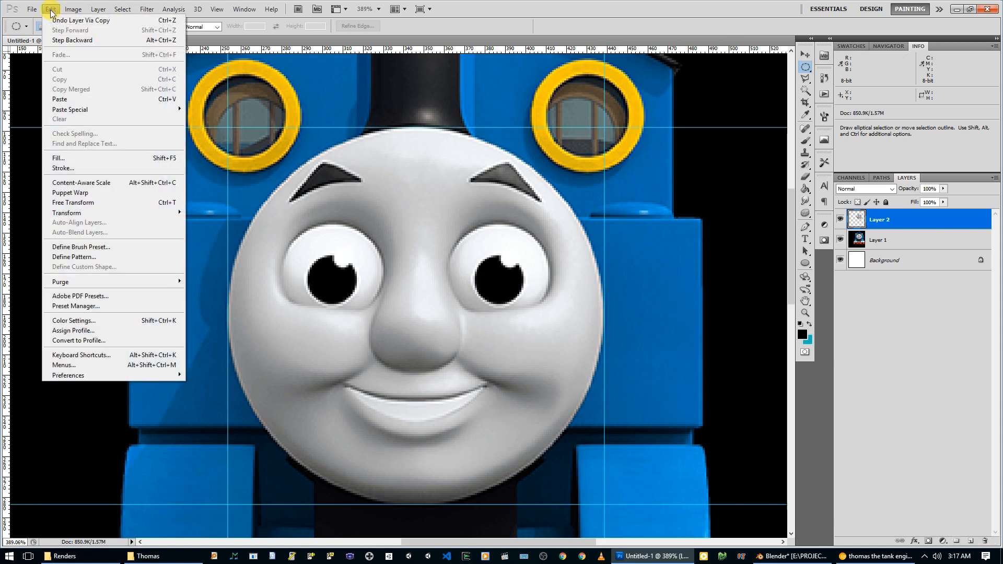
{"action": "mouse_move", "coordinate": [85, 10]}
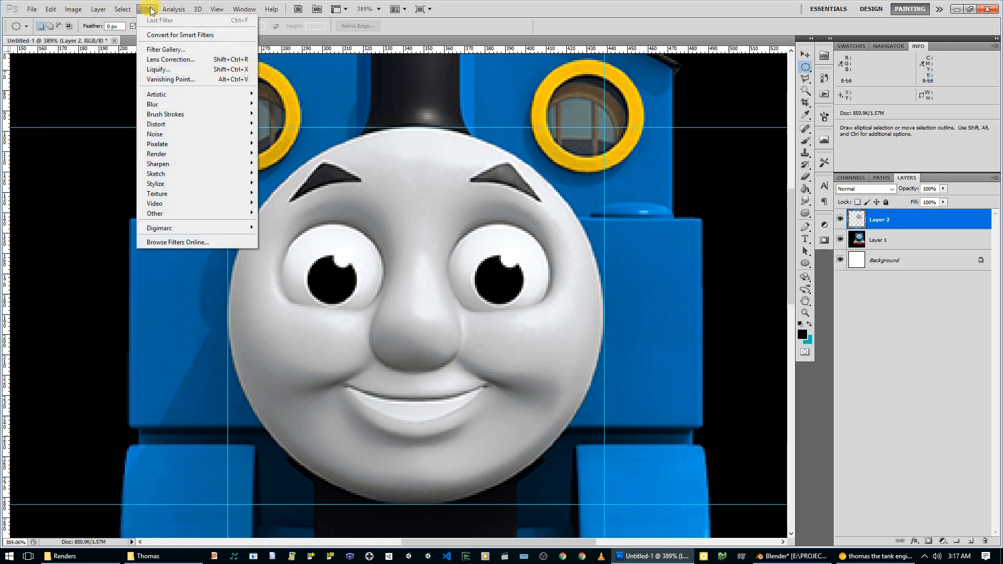
{"action": "left_click", "coordinate": [152, 11]}
- Check the face cutout with Layer 1 hidden, hide Layer 2, and show Layer 1 again as the active layer
{"action": "left_click", "coordinate": [840, 239]}
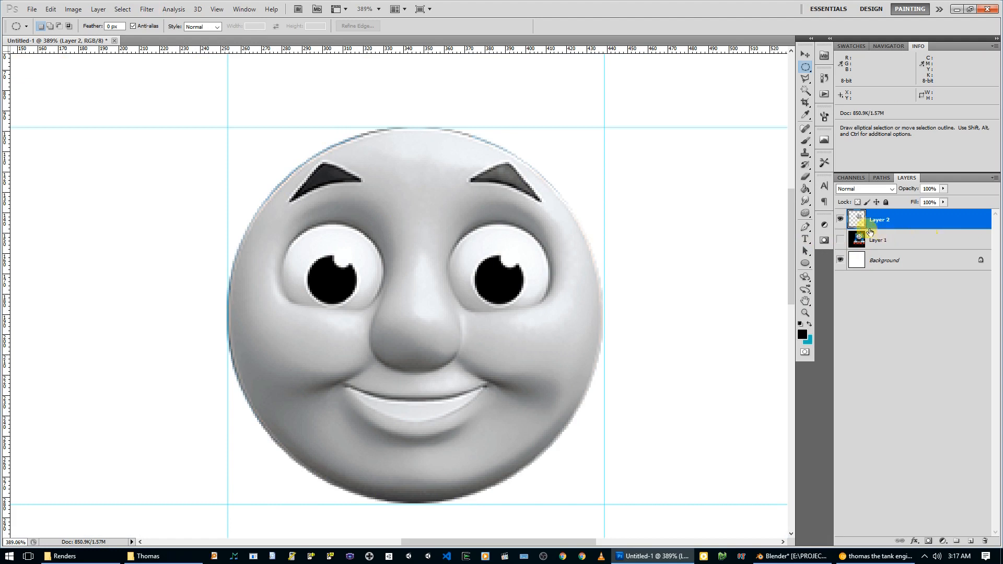
{"action": "left_click", "coordinate": [840, 219]}
{"action": "left_click", "coordinate": [840, 240]}
{"action": "left_click", "coordinate": [882, 240]}
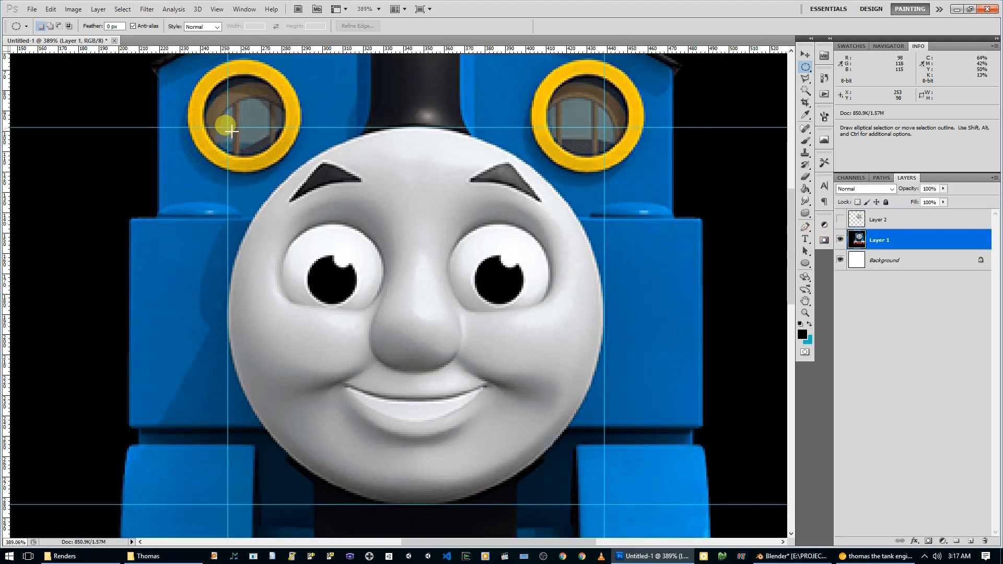
- Copy the face from Layer 1 to another new layer using a fresh circular selection about 185 px across, and hide Layer 1
{"action": "left_click_drag", "start_coordinate": [232, 132], "coordinate": [616, 495]}
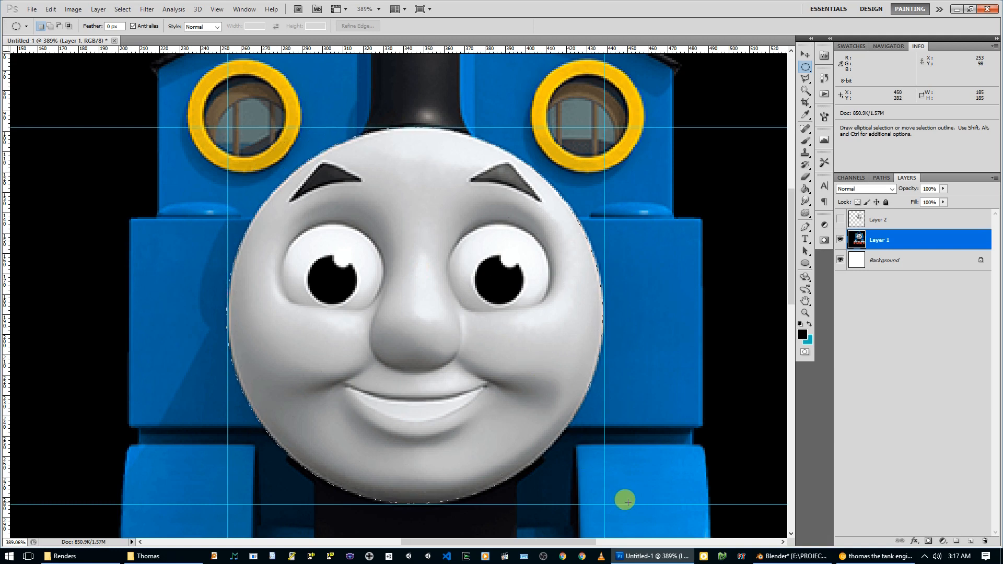
{"action": "key", "text": "ctrl+j"}
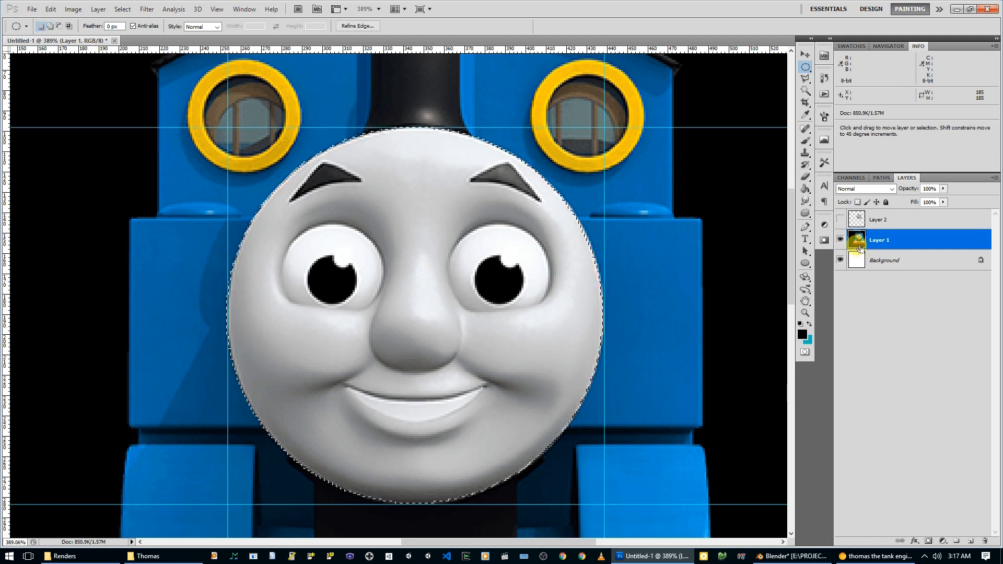
{"action": "left_click", "coordinate": [840, 260]}
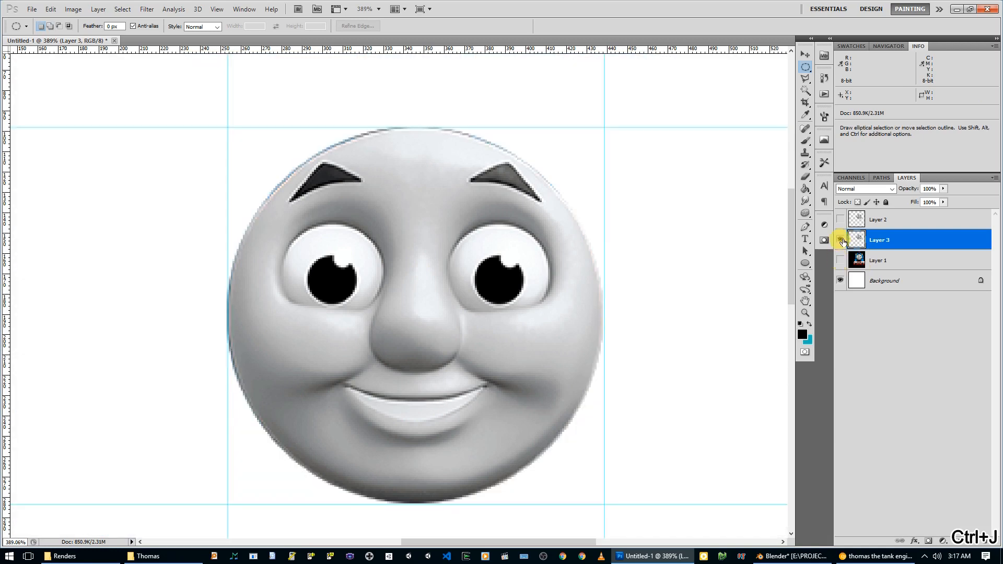
- Copy the face from Layer 1 with a tighter circular selection about 184 px across, leaving only that new layer and the Background visible
{"action": "left_click", "coordinate": [841, 240]}
{"action": "left_click", "coordinate": [840, 260]}
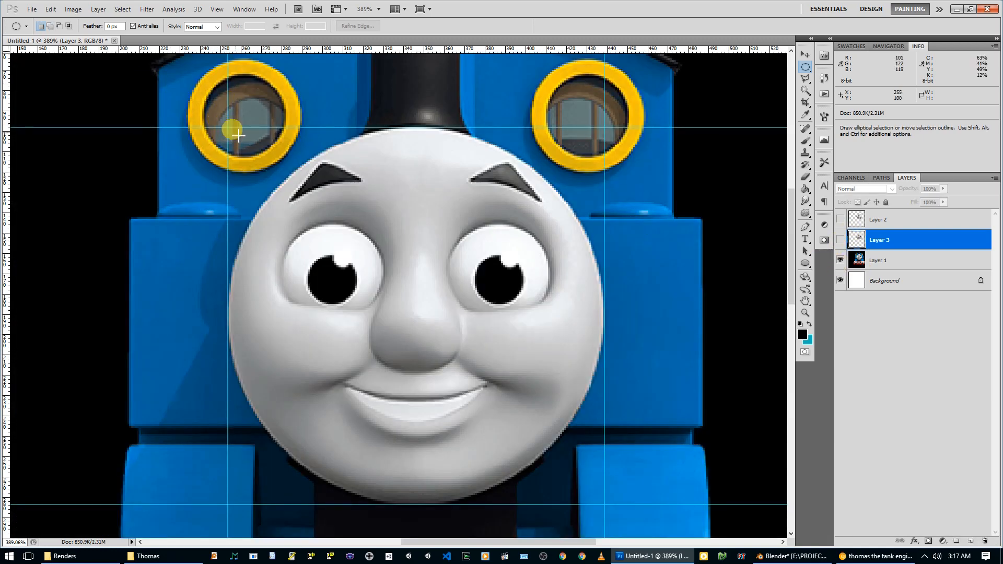
{"action": "left_click_drag", "start_coordinate": [233, 133], "coordinate": [663, 496]}
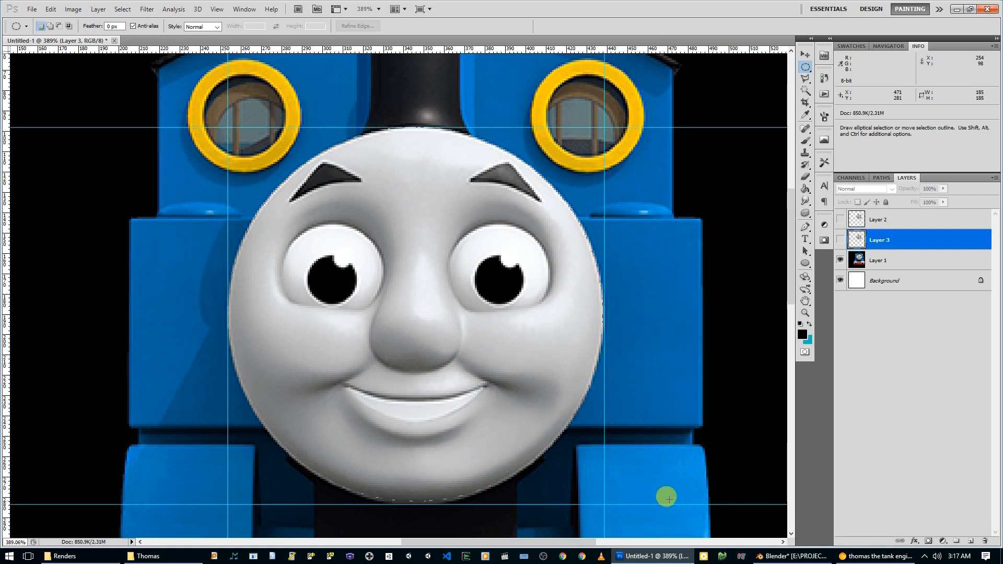
{"action": "left_click_drag", "start_coordinate": [667, 498], "coordinate": [666, 496]}
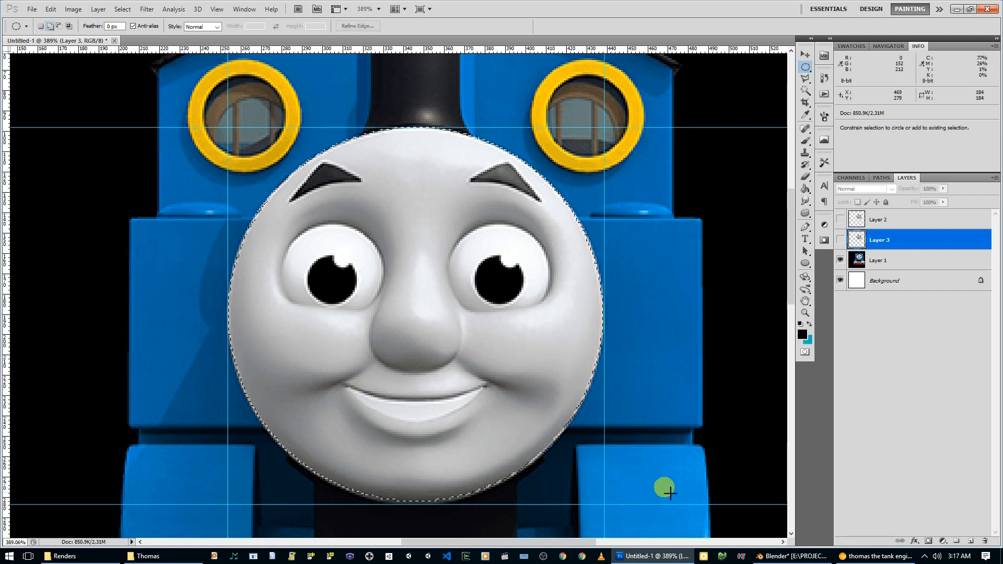
{"action": "left_click", "coordinate": [864, 260]}
{"action": "key", "text": "ctrl+j"}
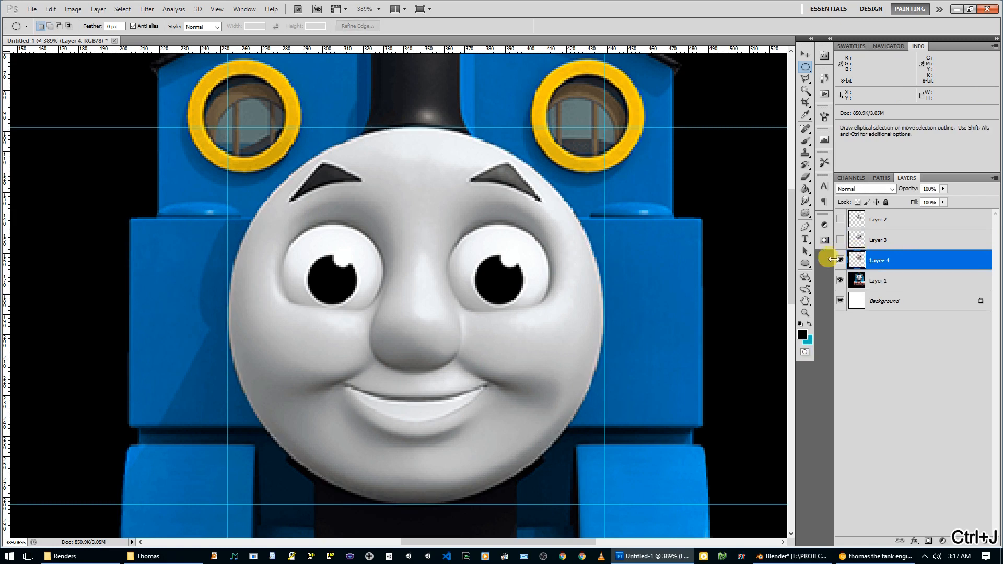
{"action": "left_click", "coordinate": [840, 280]}
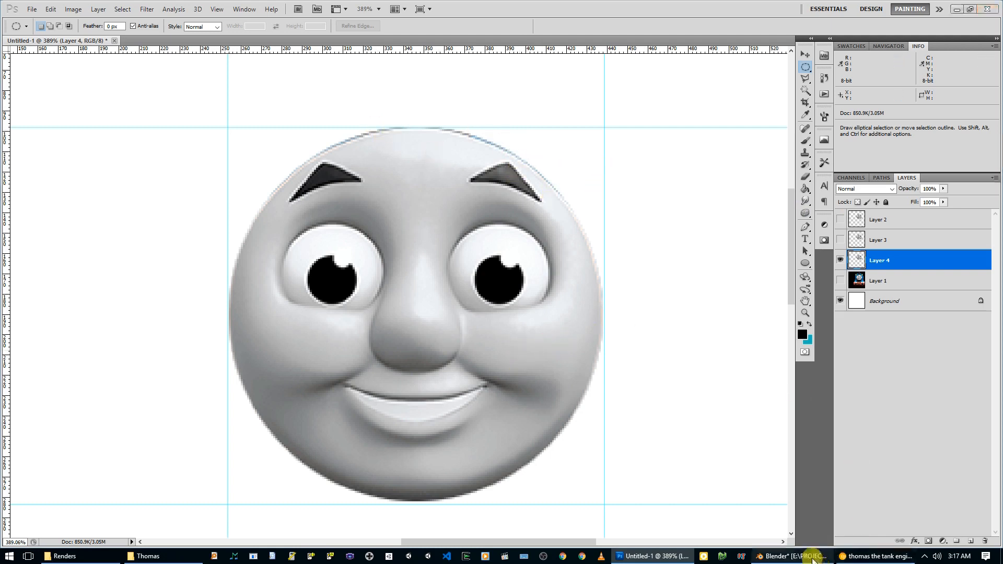
- Switch to Blender and rename the train's collection to Thomas
{"action": "left_click", "coordinate": [792, 556]}
{"action": "scroll", "coordinate": [517, 322], "scroll_direction": "down", "scroll_amount": 4}
{"action": "middle_click_drag", "start_coordinate": [513, 314], "coordinate": [568, 286]}
{"action": "scroll", "coordinate": [756, 126], "scroll_direction": "up", "scroll_amount": 1}
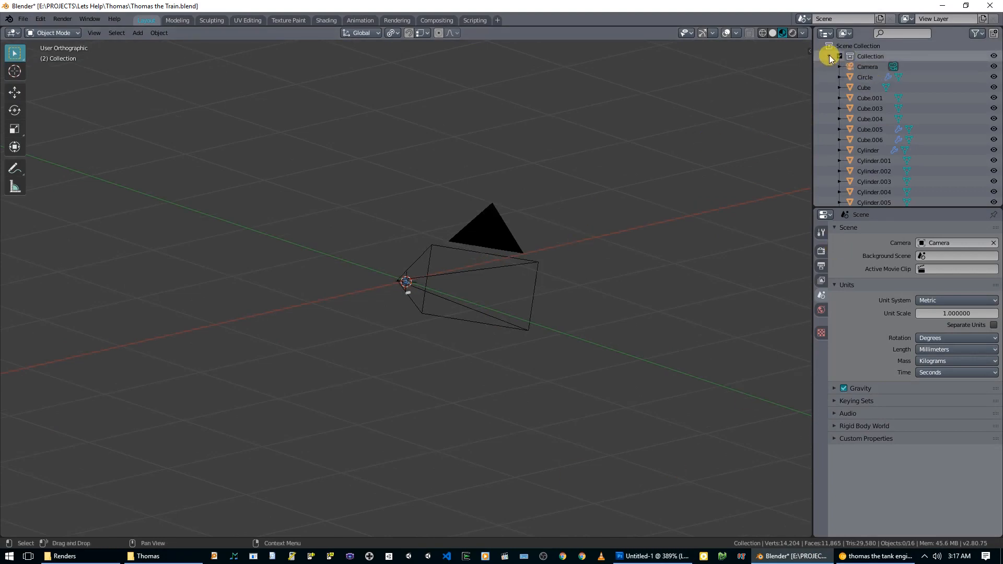
{"action": "double_click", "coordinate": [876, 54]}
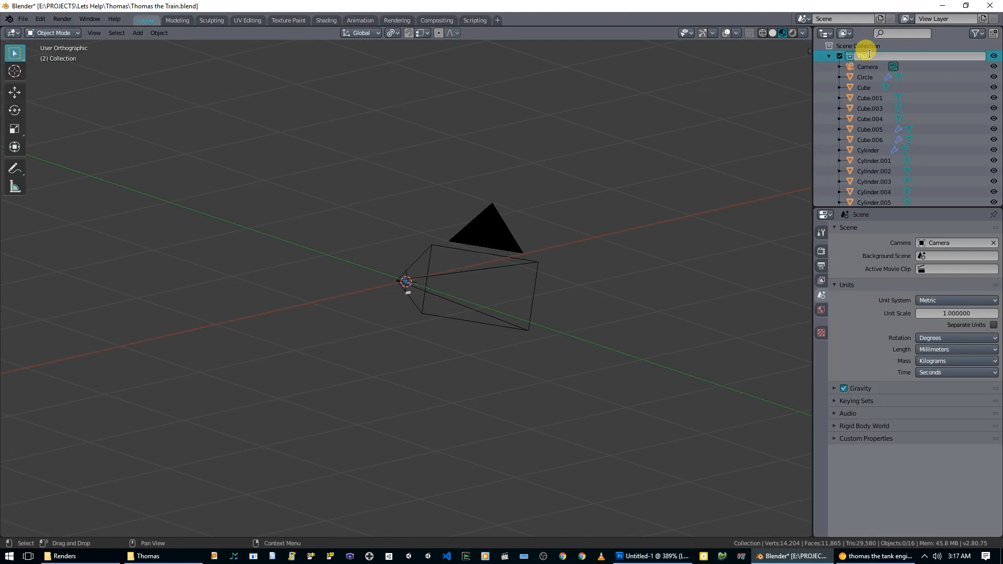
{"action": "key", "text": "Return"}
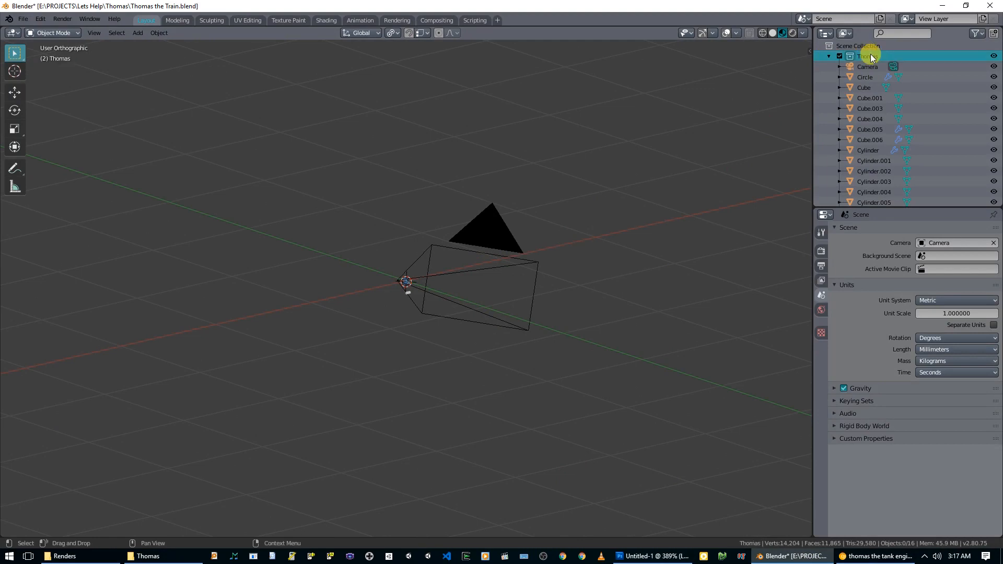
- Exclude the Thomas collection from the view layer and add a new collection named Sculpt
{"action": "left_click", "coordinate": [838, 56]}
{"action": "right_click", "coordinate": [856, 78]}
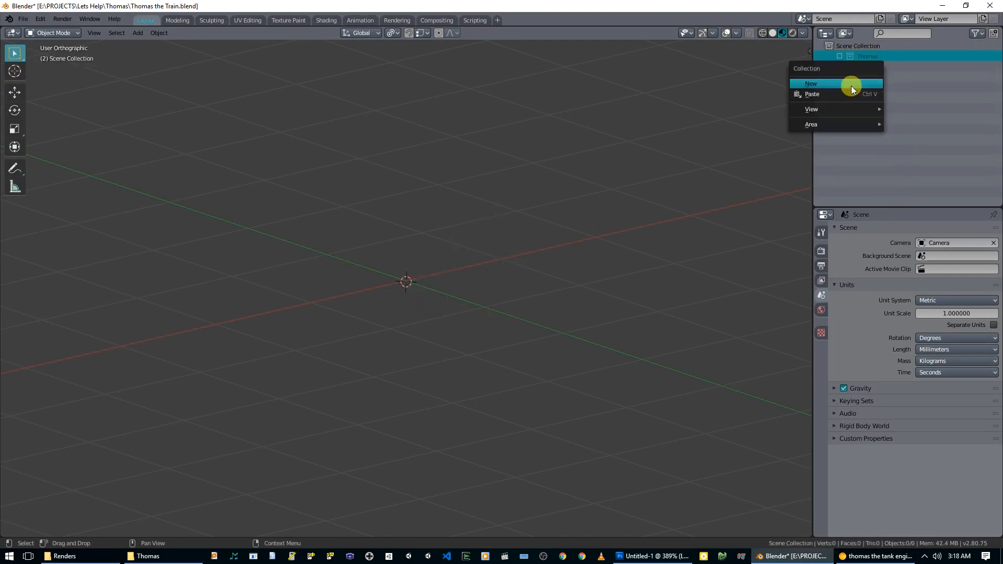
{"action": "left_click", "coordinate": [851, 85]}
{"action": "double_click", "coordinate": [870, 67]}
{"action": "type", "text": "Sculpt"}
{"action": "key", "text": "Return"}
- Include the Thomas collection in the view layer again
{"action": "mouse_move", "coordinate": [627, 189]}
{"action": "middle_mouse_down"}
{"action": "mouse_move", "coordinate": [471, 283]}
{"action": "mouse_move", "coordinate": [487, 263]}
{"action": "mouse_move", "coordinate": [502, 282]}
{"action": "mouse_move", "coordinate": [538, 284]}
{"action": "mouse_move", "coordinate": [465, 284]}
{"action": "middle_mouse_up"}
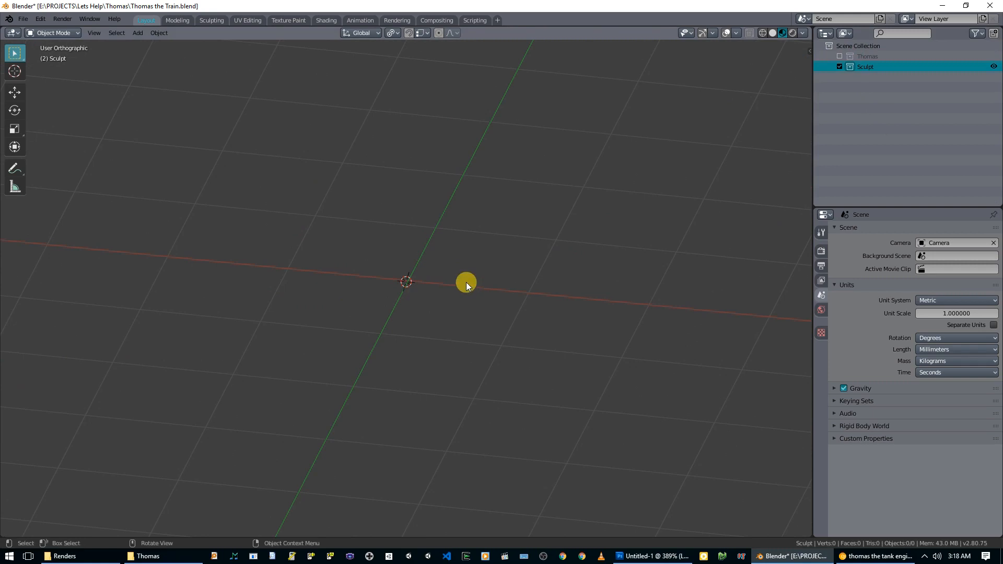
{"action": "left_click", "coordinate": [839, 56]}
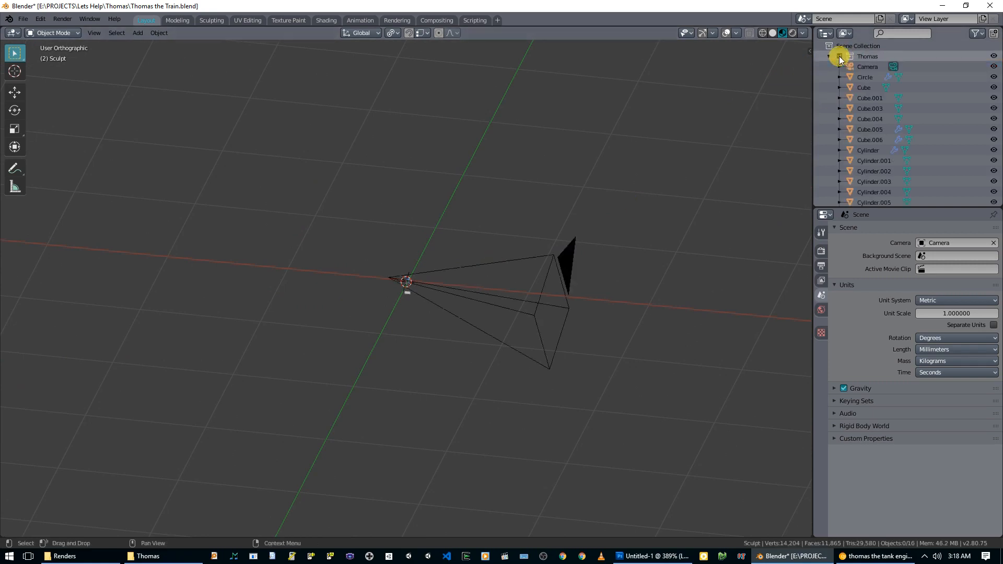
{"action": "scroll", "coordinate": [429, 318], "scroll_direction": "up", "scroll_amount": 7}
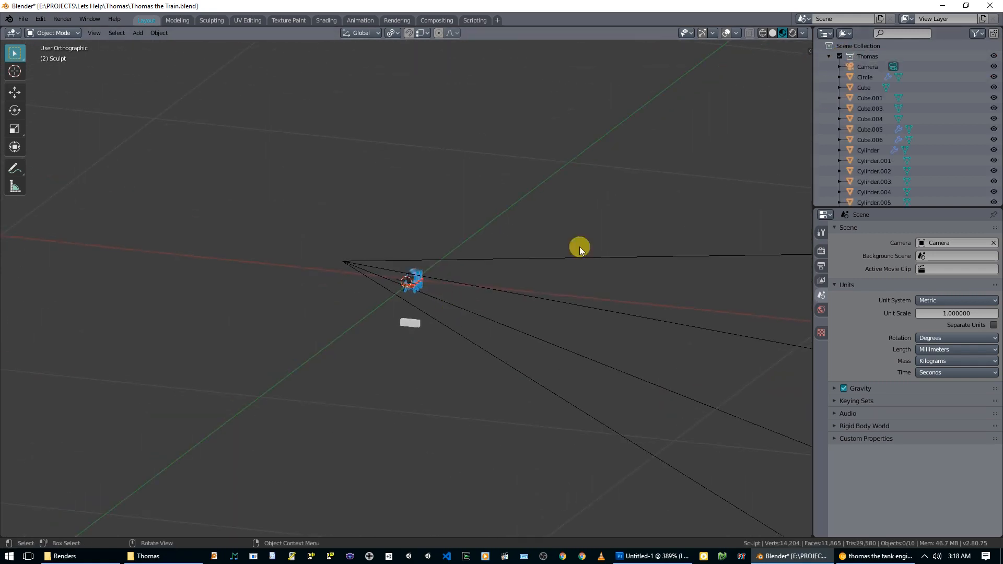
- Exclude the Thomas collection from the view layer and make Sculpt the active collection
{"action": "left_click", "coordinate": [839, 56]}
{"action": "left_click", "coordinate": [856, 67]}
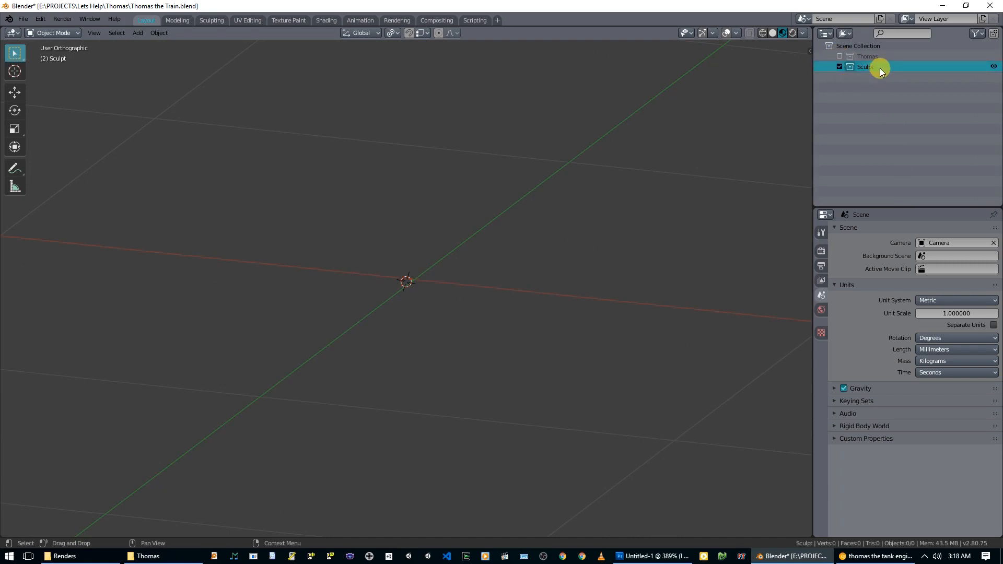
{"action": "middle_click_drag", "start_coordinate": [450, 231], "coordinate": [523, 264]}
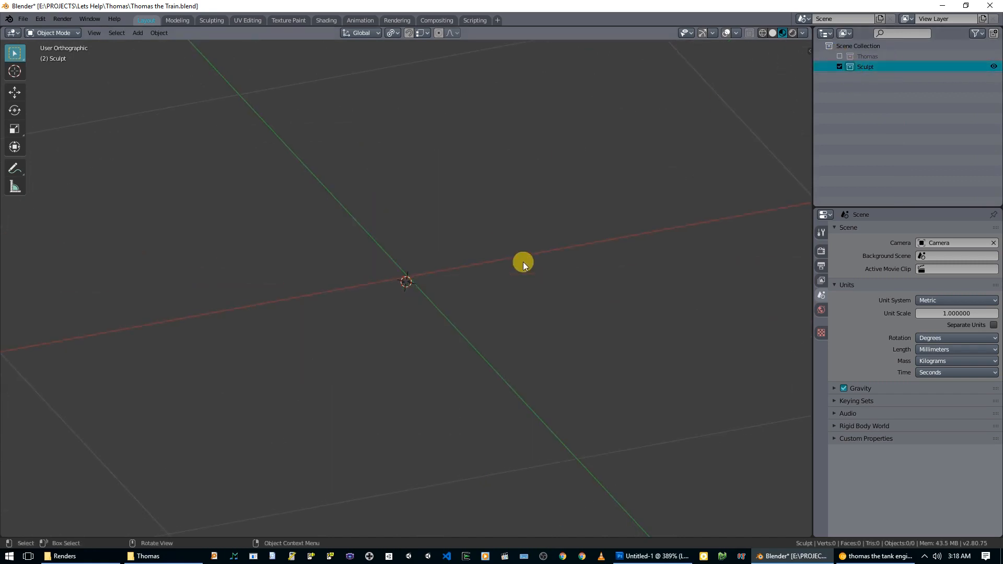
- Bring Face Ref.png from the Thomas project folder into the front view as a reference image in the Sculpt collection
{"action": "key", "text": "KP_1"}
{"action": "key", "text": "shift+c"}
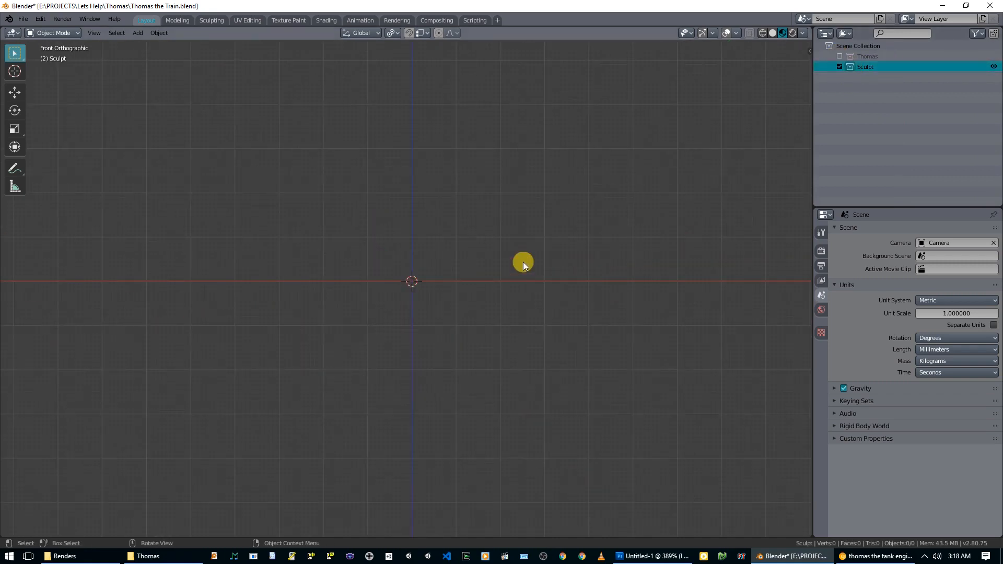
{"action": "left_click", "coordinate": [148, 555]}
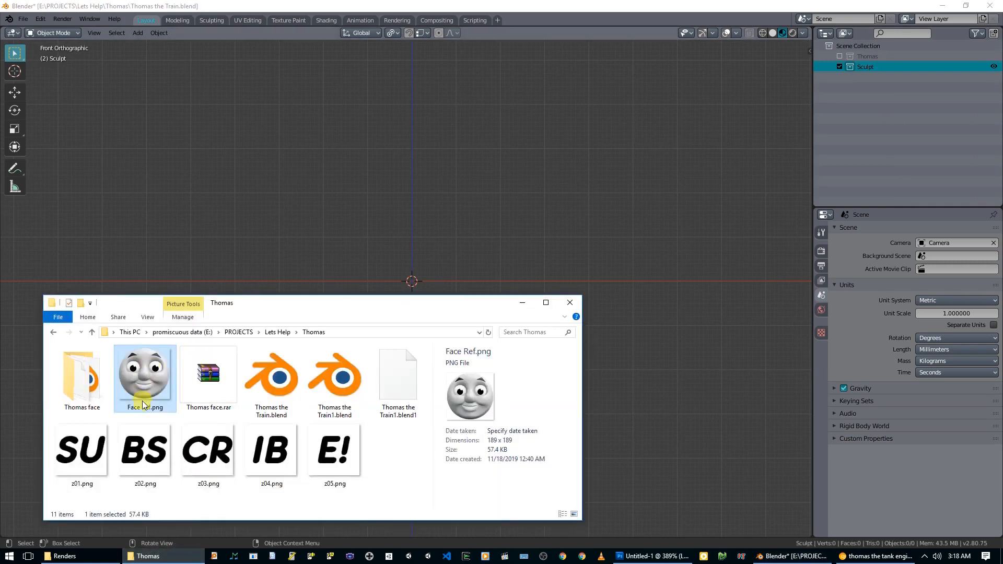
{"action": "left_click_drag", "start_coordinate": [149, 383], "coordinate": [345, 222]}
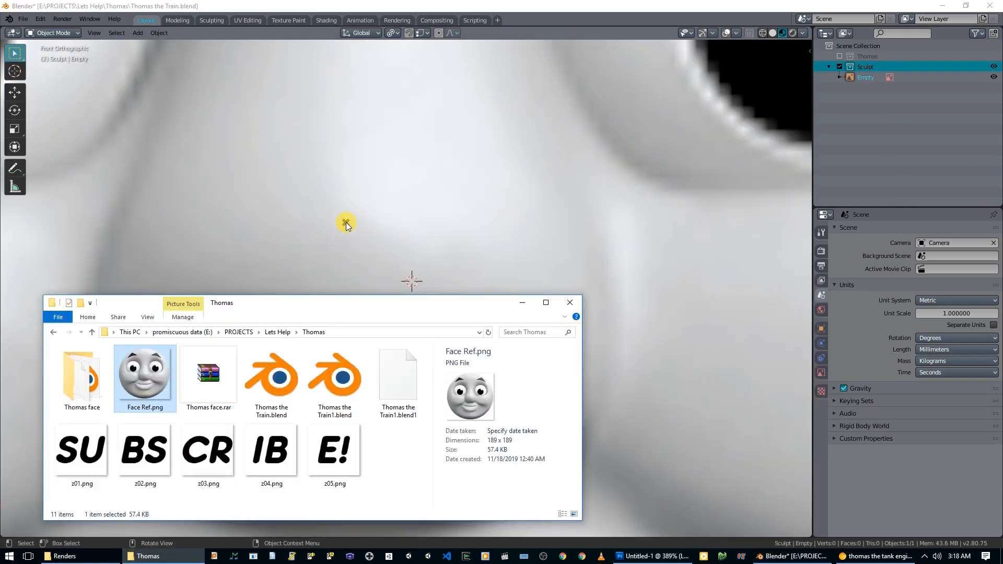
{"action": "left_click", "coordinate": [522, 302]}
{"action": "scroll", "coordinate": [523, 302], "scroll_direction": "down", "scroll_amount": 10}
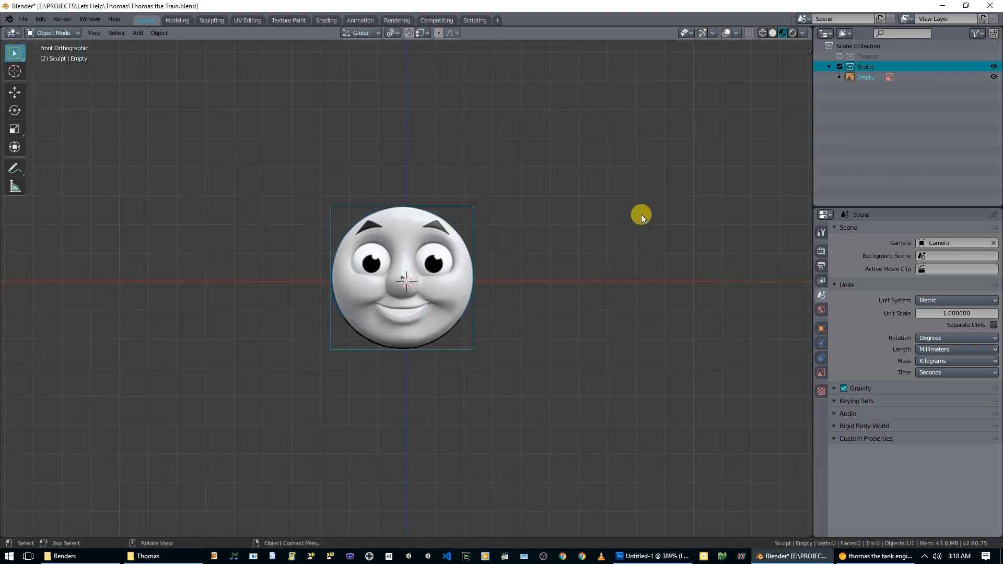
- Set the reference image's X, Y and Z location to 0 mm
{"action": "key", "text": "n"}
{"action": "left_click_drag", "start_coordinate": [752, 92], "coordinate": [751, 72]}
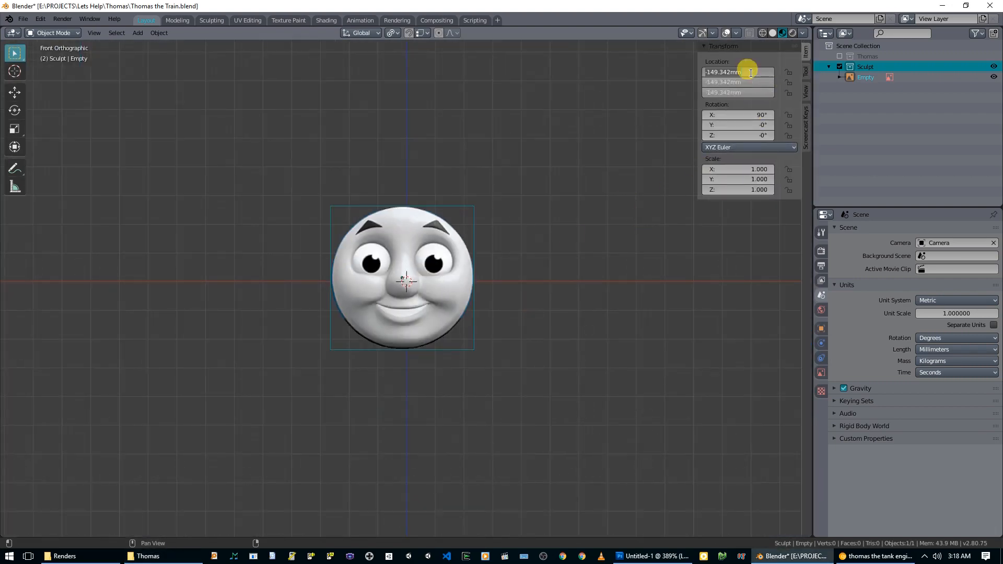
{"action": "type", "text": "0"}
{"action": "key", "text": "Return"}
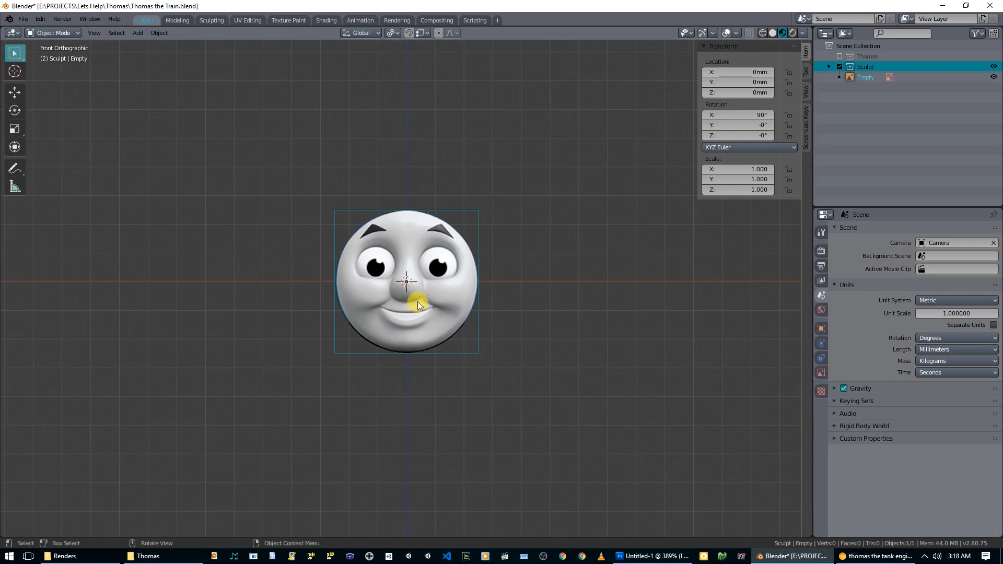
- Scale the face reference image down uniformly to about 0.232
{"action": "scroll", "coordinate": [418, 302], "scroll_direction": "up", "scroll_amount": 7}
{"action": "scroll", "coordinate": [418, 302], "scroll_direction": "down", "scroll_amount": 6}
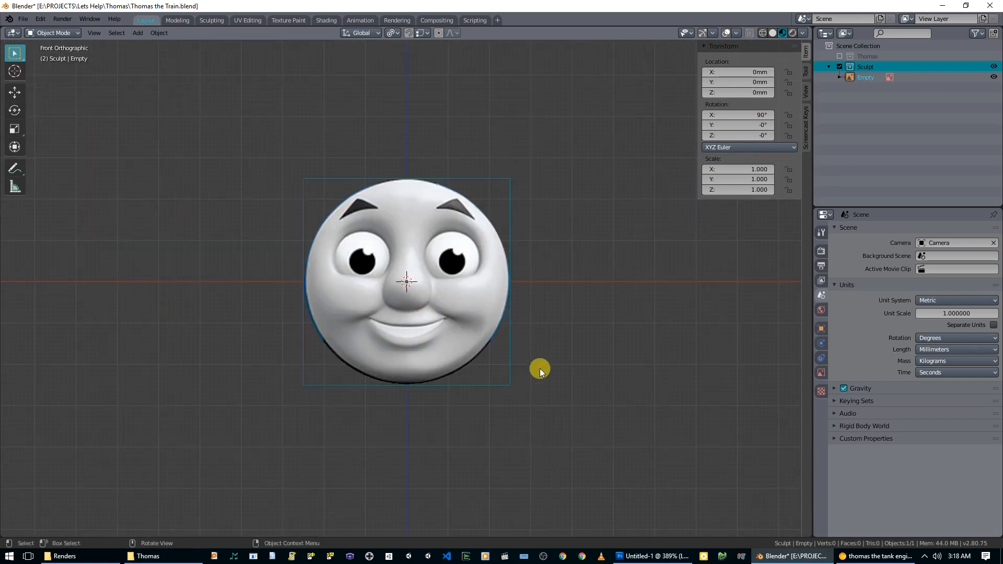
{"action": "key", "text": "s"}
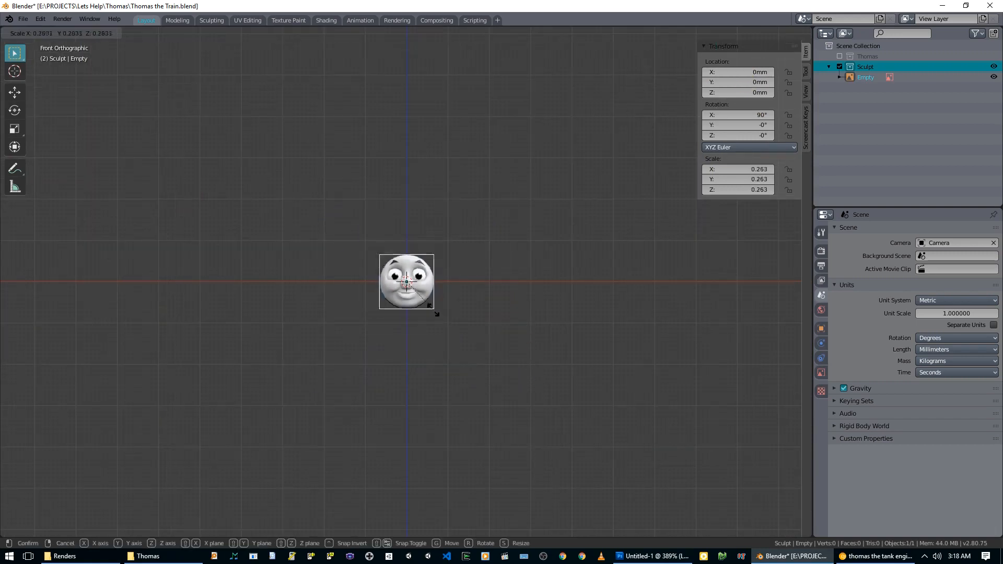
{"action": "left_click", "coordinate": [425, 297]}
{"action": "middle_click_drag", "start_coordinate": [425, 297], "coordinate": [469, 315]}
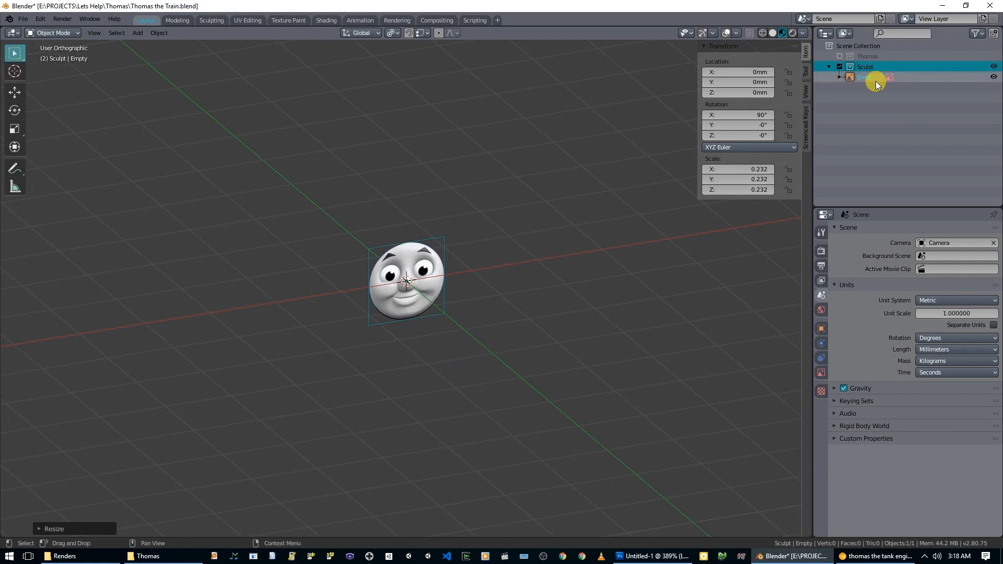
- Rename the reference empty as Face Reference Image and hide it in the viewport
{"action": "double_click", "coordinate": [859, 77]}
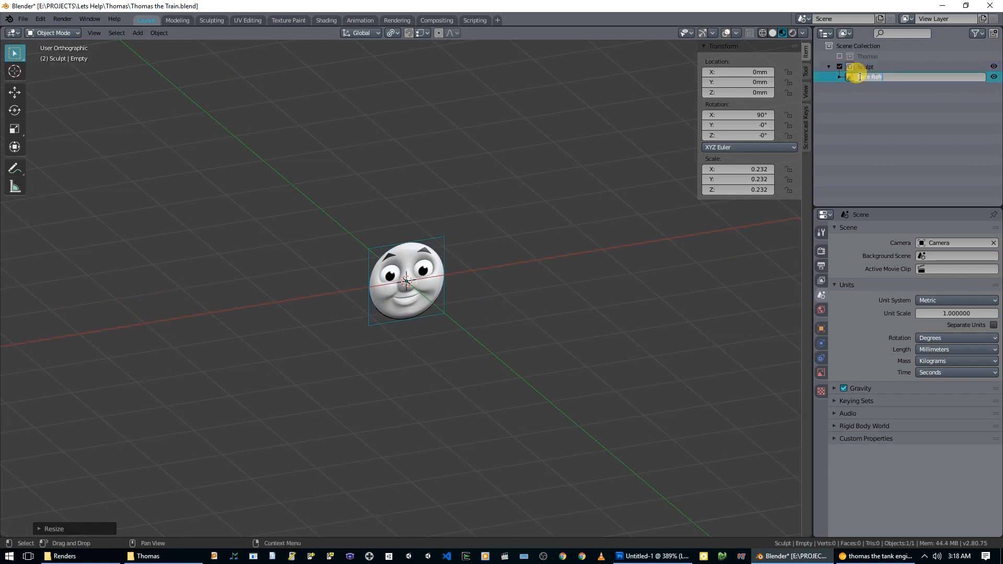
{"action": "type", "text": "Face Reference Image"}
{"action": "key", "text": "Return"}
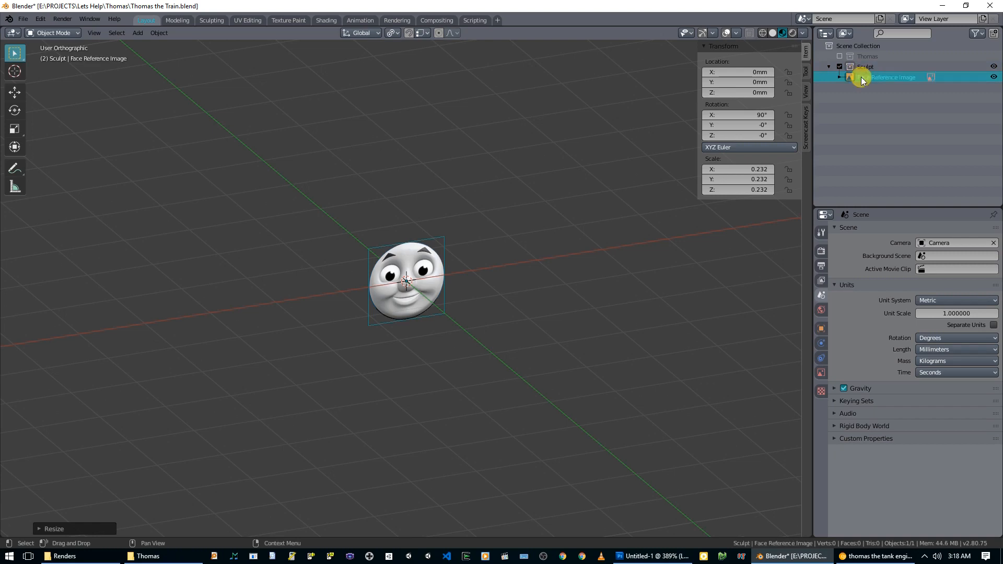
{"action": "left_click", "coordinate": [993, 77]}
{"action": "key", "text": "shift+a"}
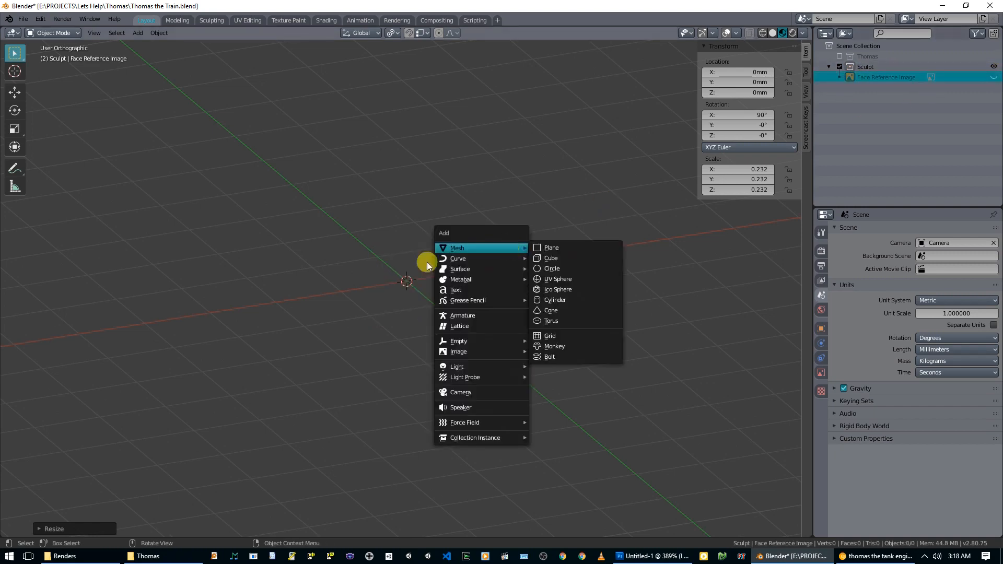
{"action": "key", "text": "Escape"}
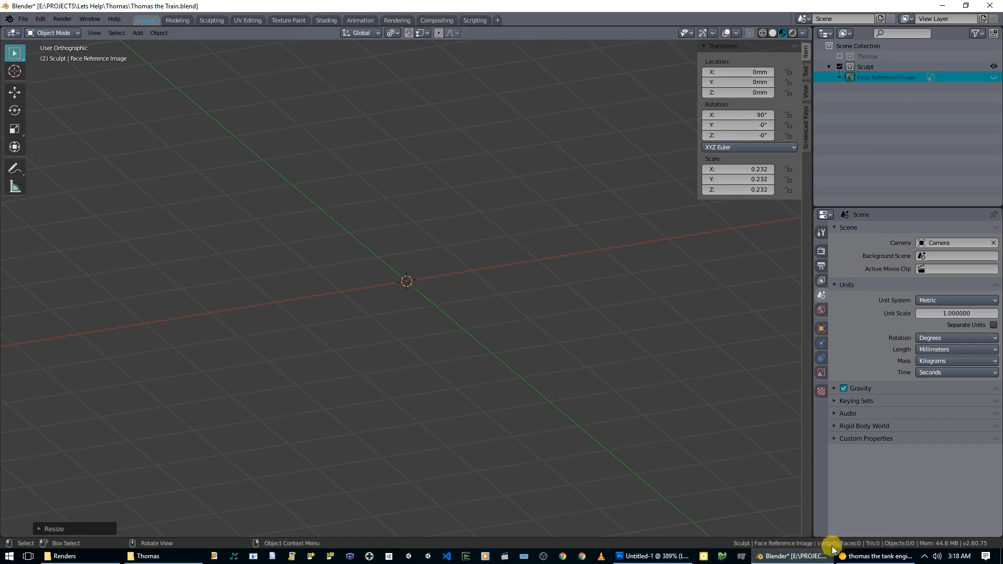
- Switch to Chrome and examine the shape of Thomas's head from the side in the Wikipedia and BBC image results
{"action": "left_click", "coordinate": [874, 557]}
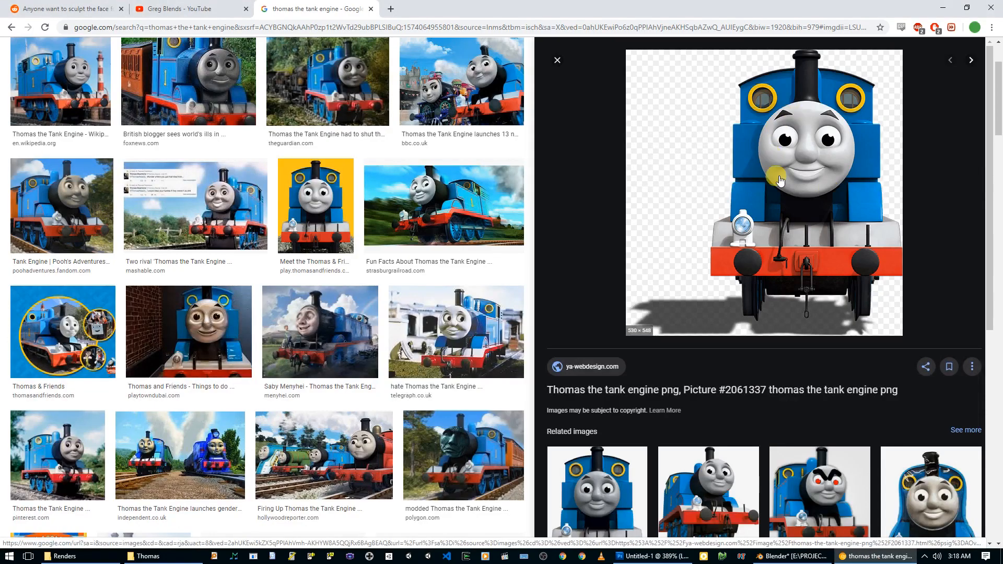
{"action": "scroll", "coordinate": [436, 207], "scroll_direction": "up", "scroll_amount": 1}
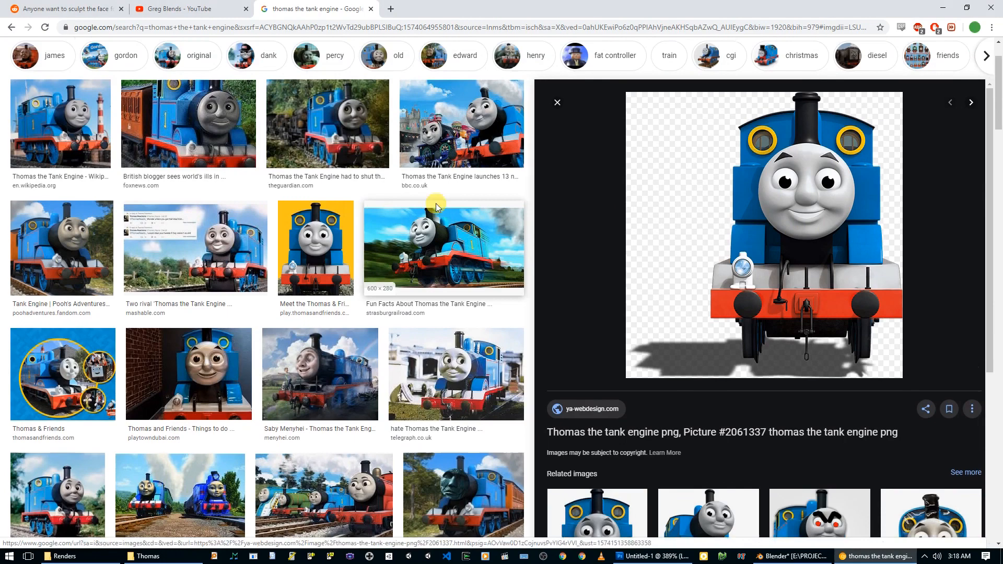
{"action": "left_click", "coordinate": [32, 133]}
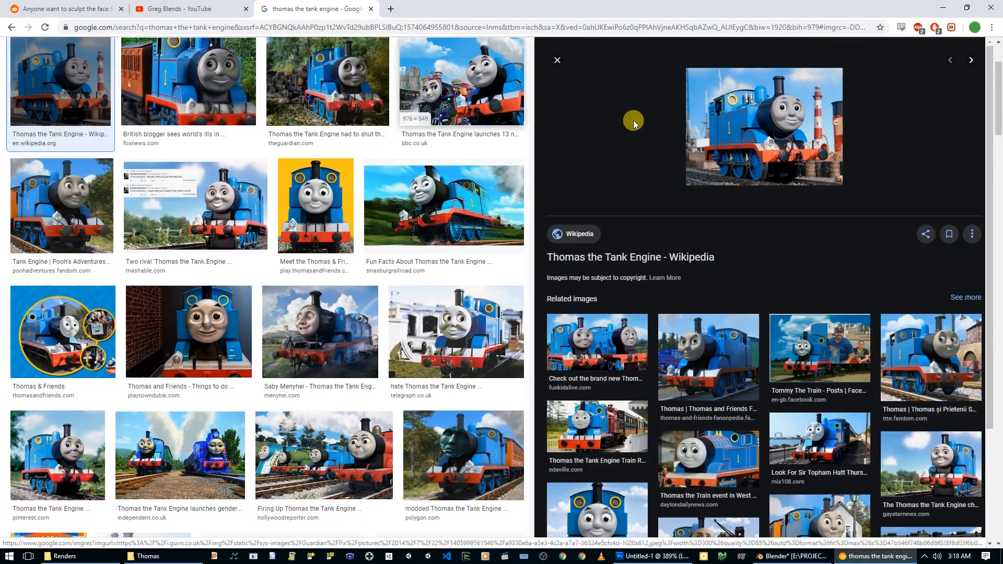
{"action": "left_click", "coordinate": [462, 84]}
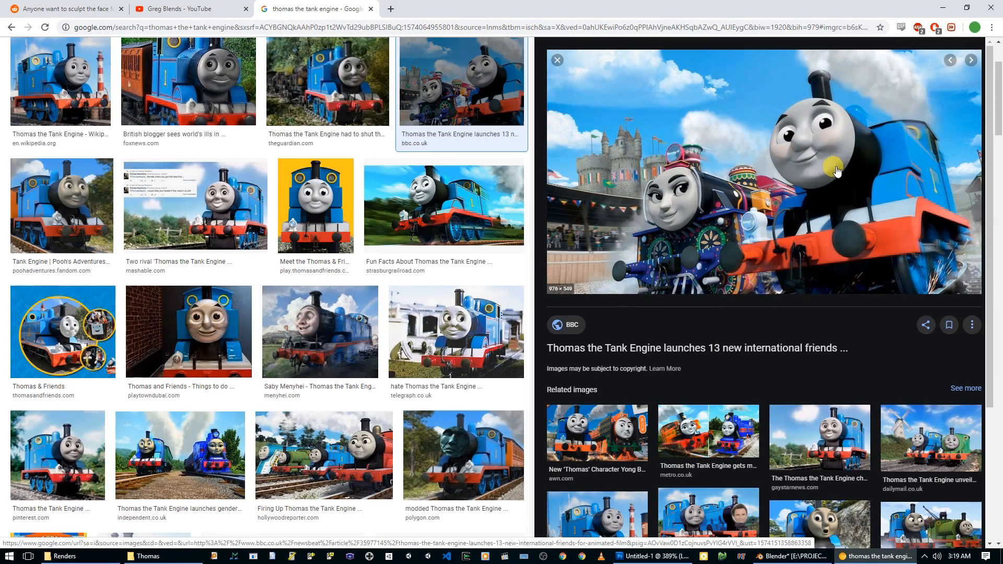
- Switch to Blender and add a UV sphere at the origin of the Sculpt collection
{"action": "left_click", "coordinate": [790, 556]}
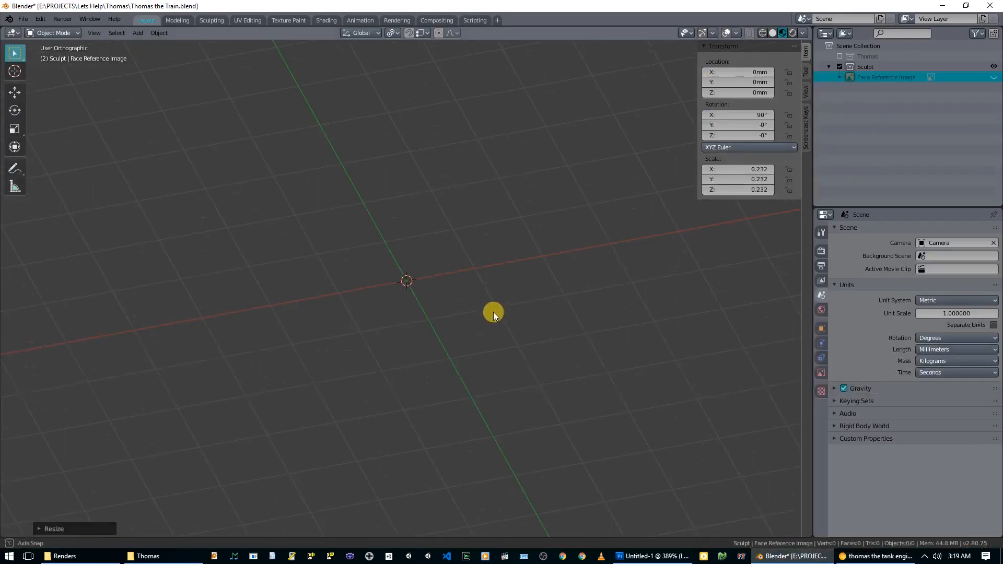
{"action": "key", "text": "shift+a"}
{"action": "mouse_move", "coordinate": [493, 312]}
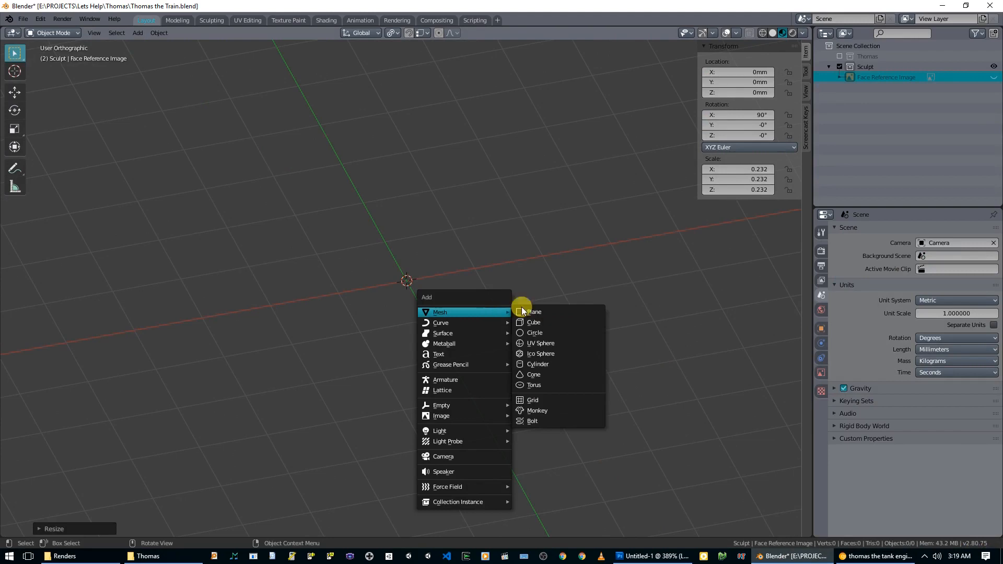
{"action": "left_click", "coordinate": [552, 343]}
{"action": "middle_click_drag", "start_coordinate": [551, 342], "coordinate": [437, 306]}
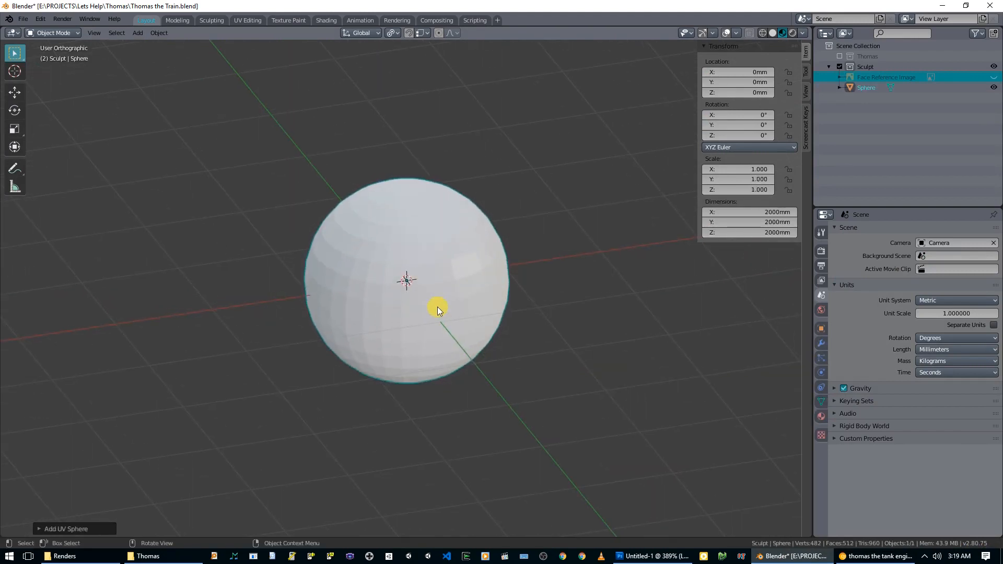
- Put the sphere in Edit Mode with vertex selection and X-ray enabled, viewed from the top
{"action": "key", "text": "KP_7"}
{"action": "key", "text": "Tab"}
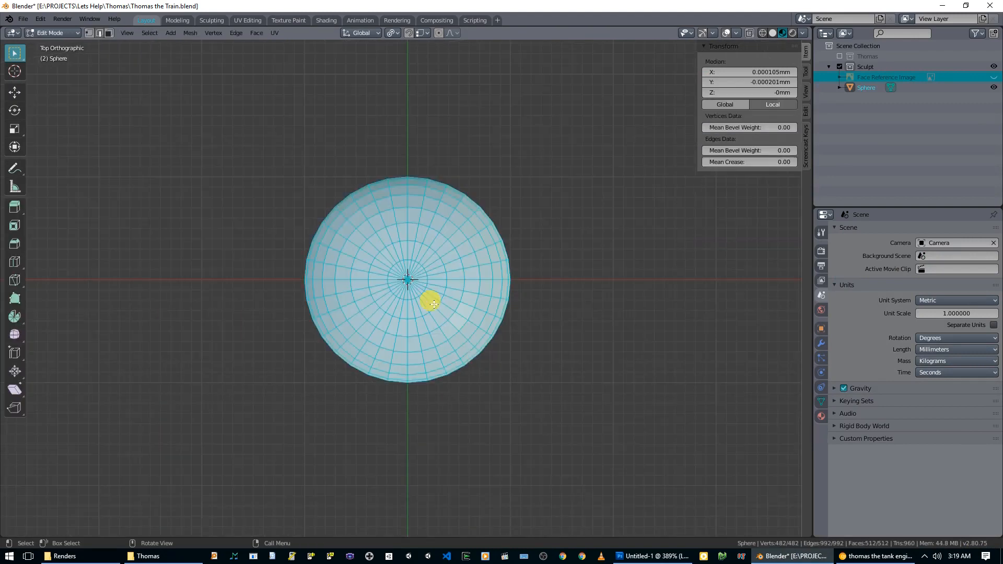
{"action": "scroll", "coordinate": [434, 304], "scroll_direction": "up", "scroll_amount": 2}
{"action": "key", "text": "1"}
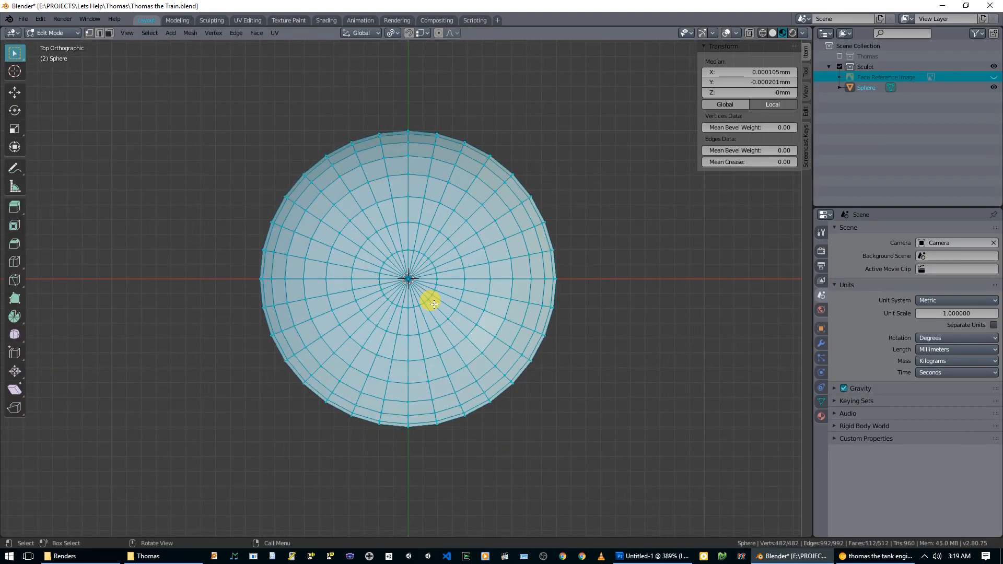
{"action": "scroll", "coordinate": [434, 304], "scroll_direction": "up", "scroll_amount": 1}
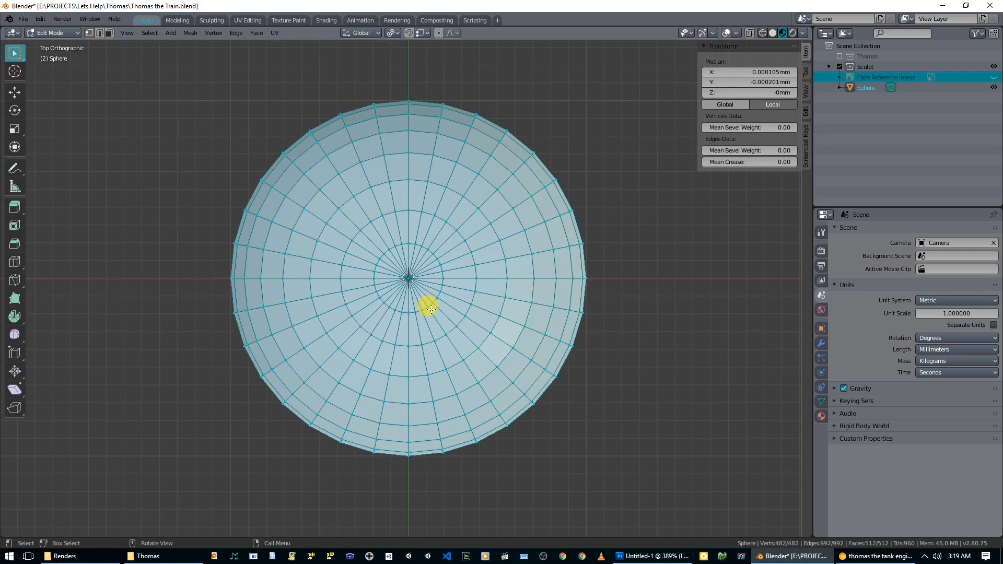
{"action": "key", "text": "alt+z"}
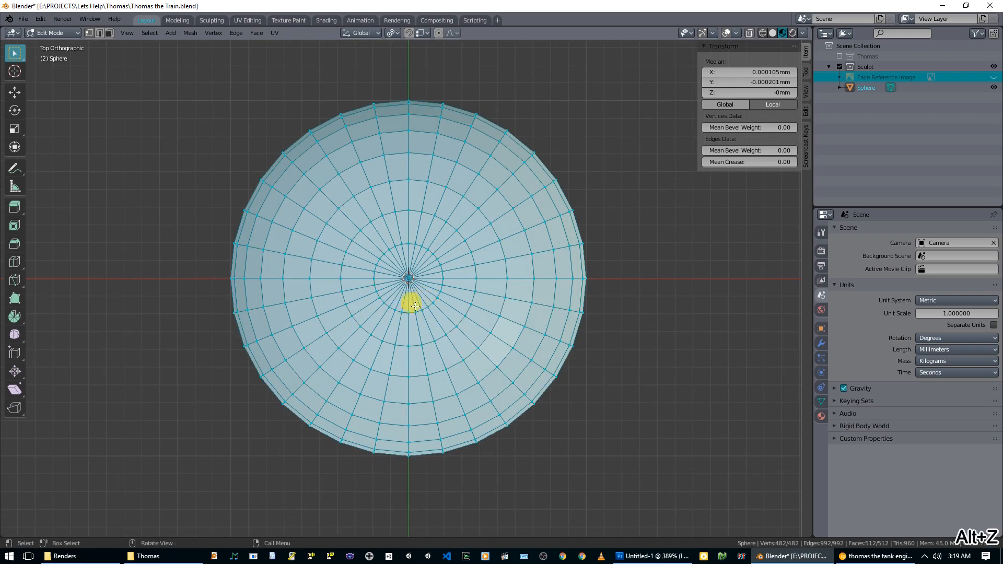
{"action": "key", "text": "alt+z"}
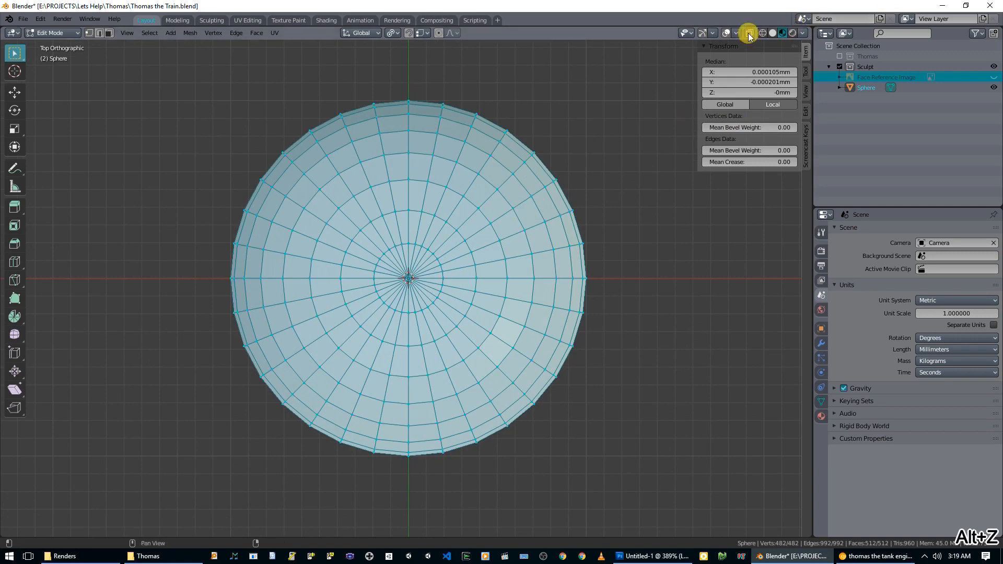
{"action": "middle_click_drag", "start_coordinate": [418, 228], "coordinate": [395, 273]}
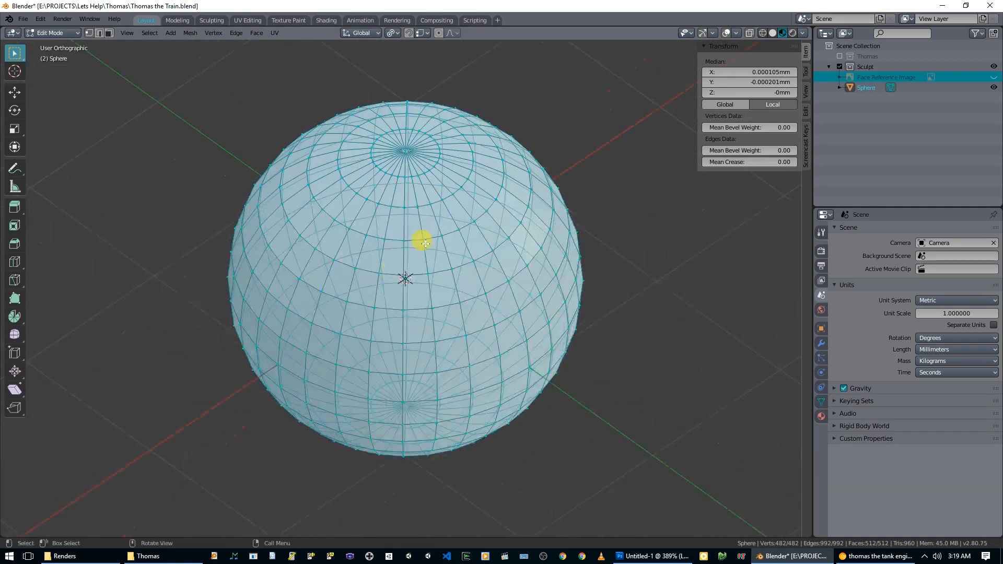
{"action": "key", "text": "alt+z"}
{"action": "key", "text": "alt+z"}
{"action": "middle_click_drag", "start_coordinate": [481, 281], "coordinate": [470, 288]}
{"action": "key", "text": "KP_7"}
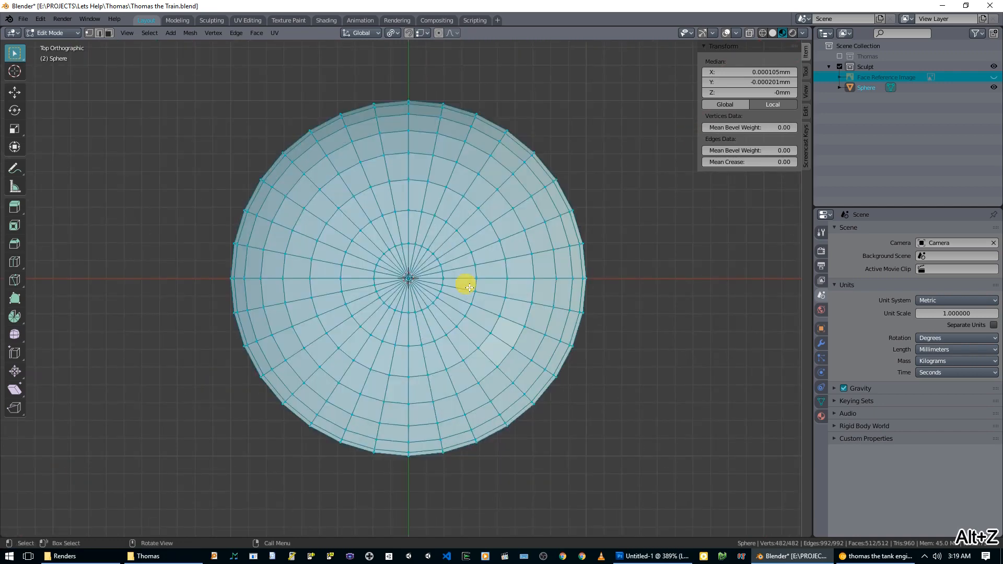
- Delete all vertices of the sphere's back half, on the positive Y side of its centre line
{"action": "key", "text": "alt+a"}
{"action": "left_click_drag", "start_coordinate": [168, 79], "coordinate": [694, 275]}
{"action": "key", "text": "x"}
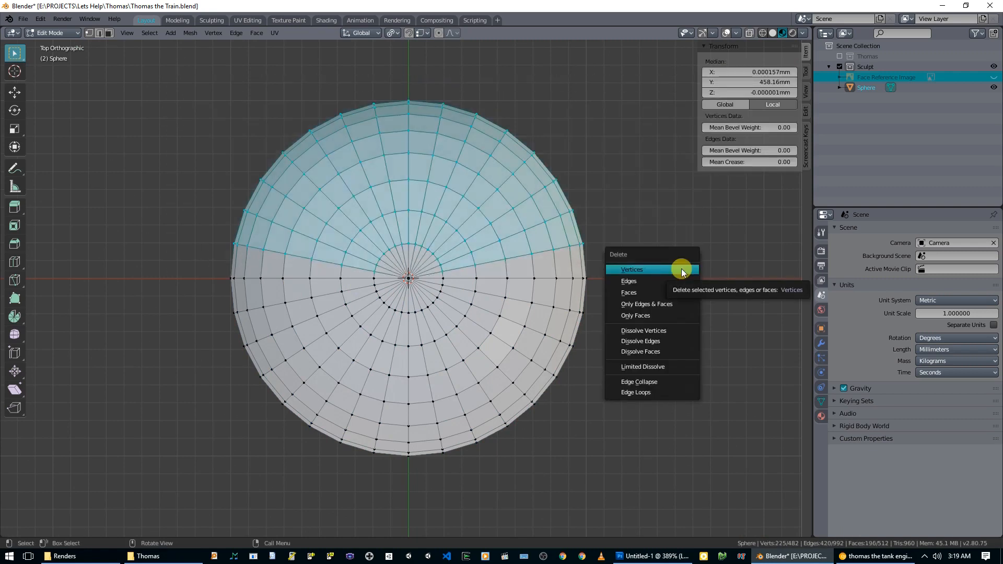
{"action": "left_click", "coordinate": [681, 267]}
- Select the open boundary loop of the half sphere and set snapping to Increment
{"action": "left_click", "coordinate": [319, 278], "text": "alt"}
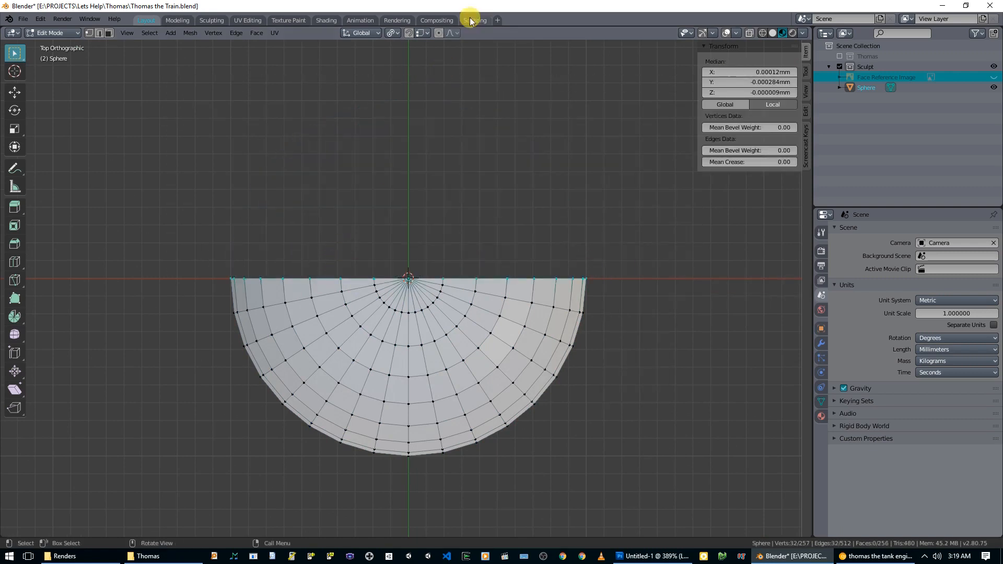
{"action": "left_click", "coordinate": [421, 34]}
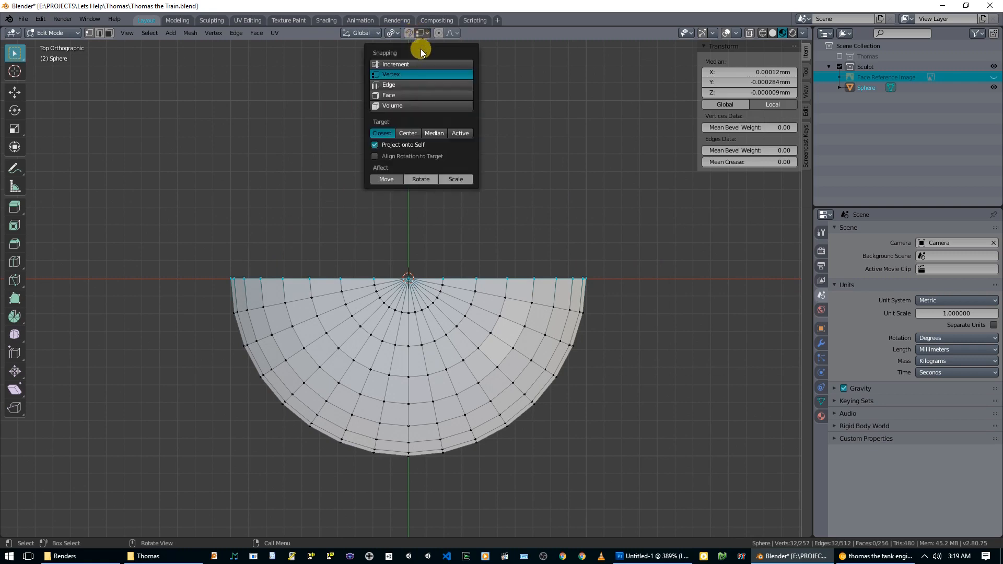
{"action": "left_click", "coordinate": [400, 66]}
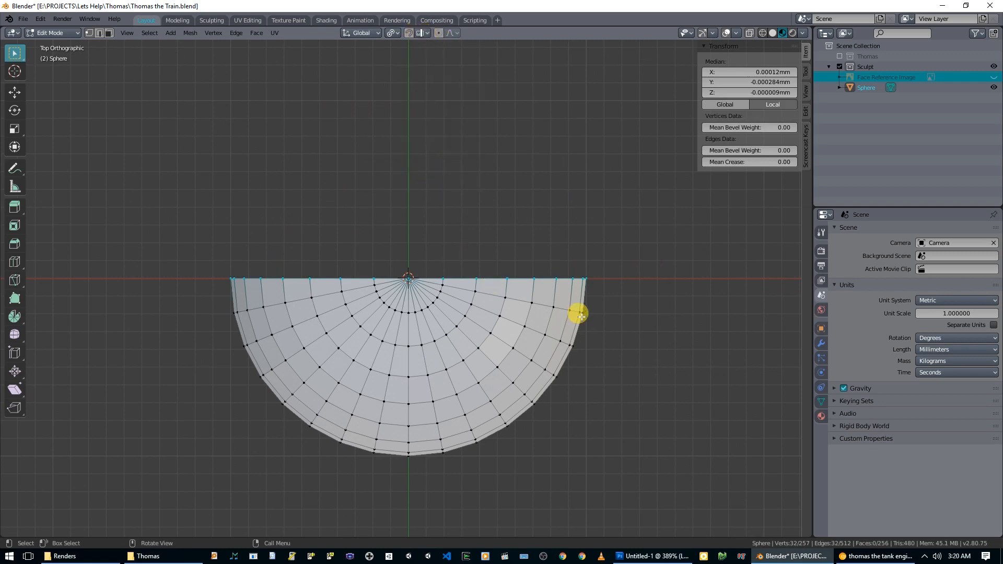
- Extrude the open boundary loop backward along Y in three snapped sections of 200 mm each
{"action": "key", "text": "e"}
{"action": "left_click", "coordinate": [578, 279]}
{"action": "key", "text": "e"}
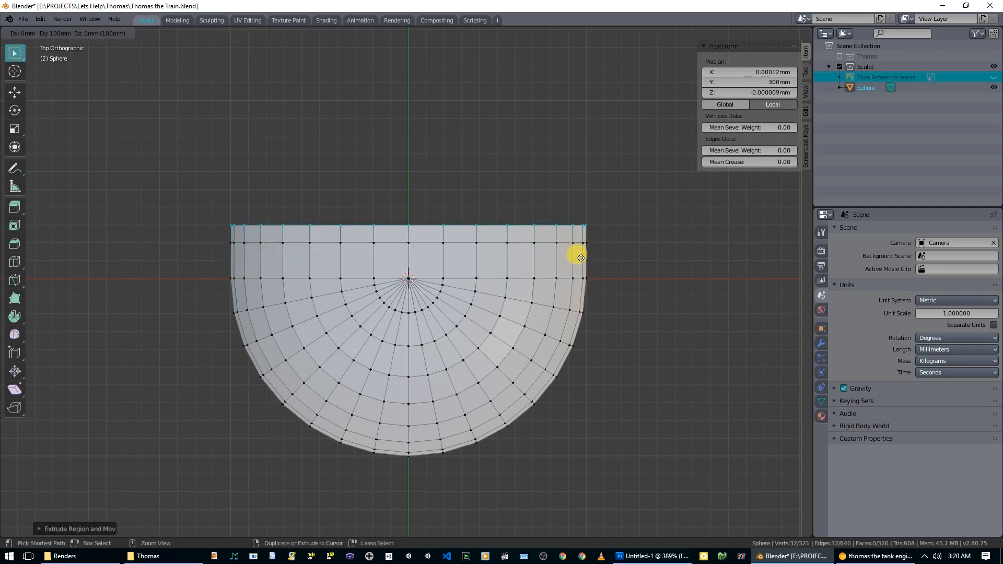
{"action": "left_click", "coordinate": [578, 246]}
{"action": "key", "text": "e"}
{"action": "left_click", "coordinate": [580, 214]}
{"action": "scroll", "coordinate": [367, 324], "scroll_direction": "down", "scroll_amount": 3}
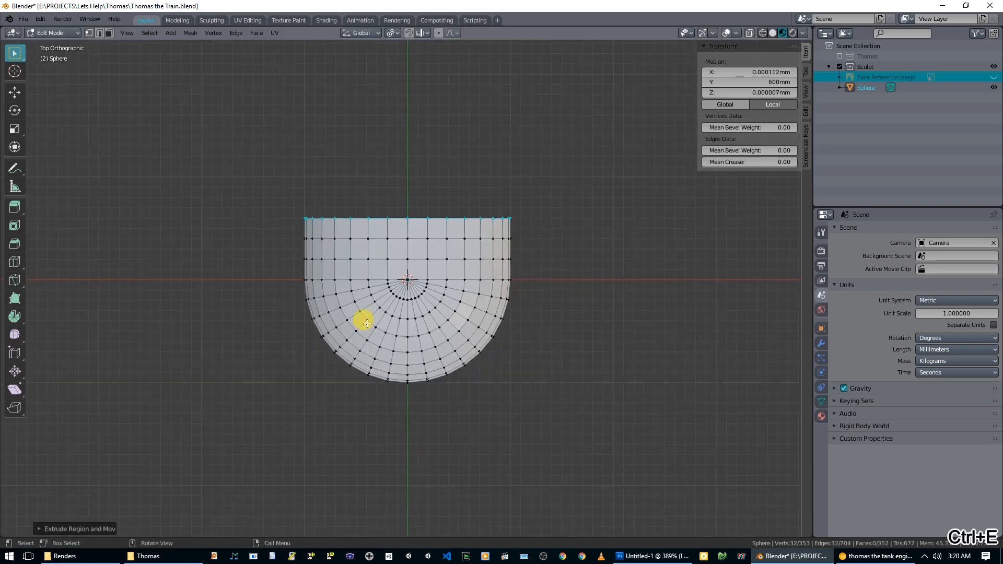
- Clear the selection and select all vertices of the rounded half sphere up to its centre line, excluding the three extruded sections
{"action": "key", "text": "alt+a"}
{"action": "scroll", "coordinate": [428, 314], "scroll_direction": "up", "scroll_amount": 3}
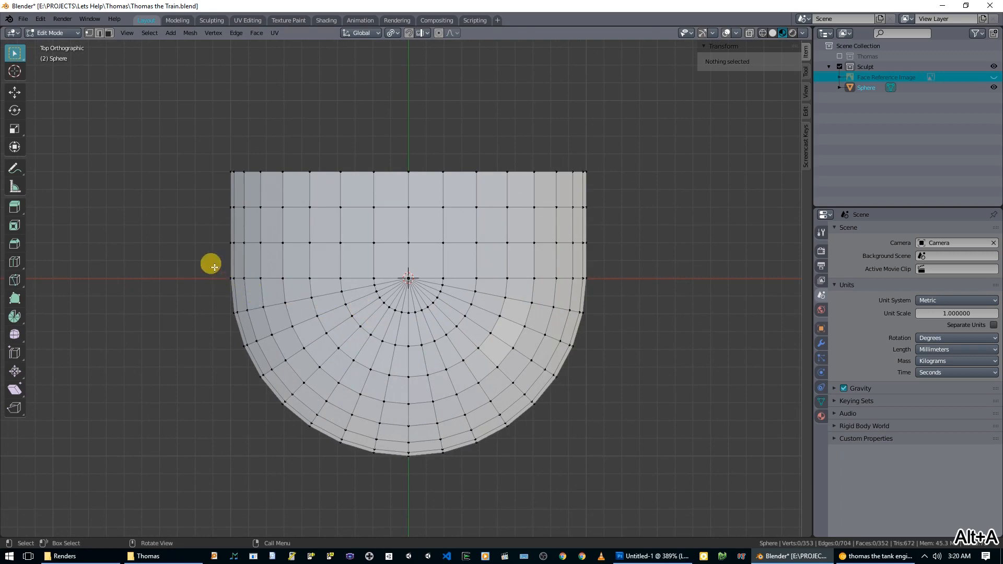
{"action": "left_click_drag", "start_coordinate": [214, 267], "coordinate": [675, 480]}
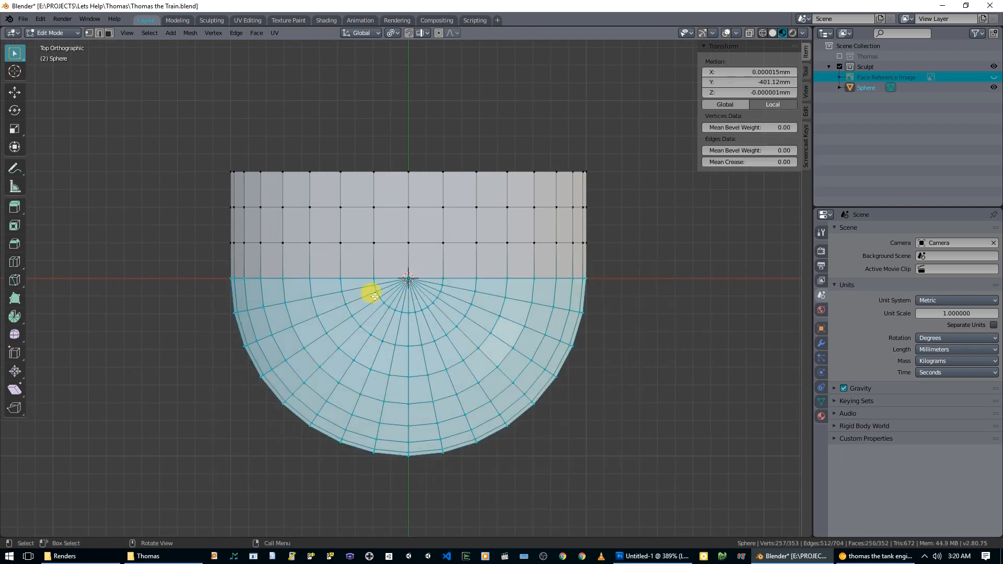
{"action": "key", "text": "s"}
{"action": "key", "text": "y"}
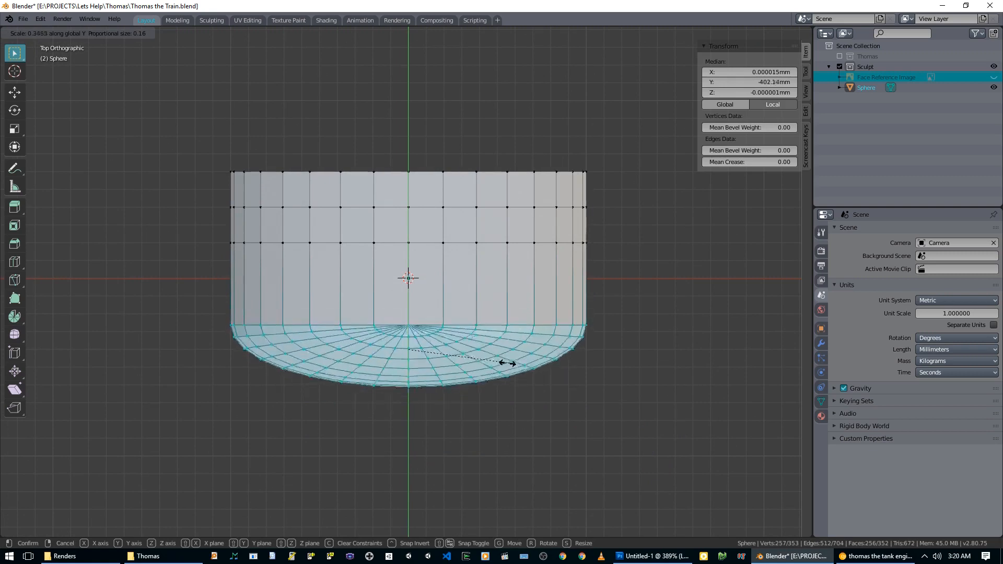
{"action": "right_click", "coordinate": [489, 337]}
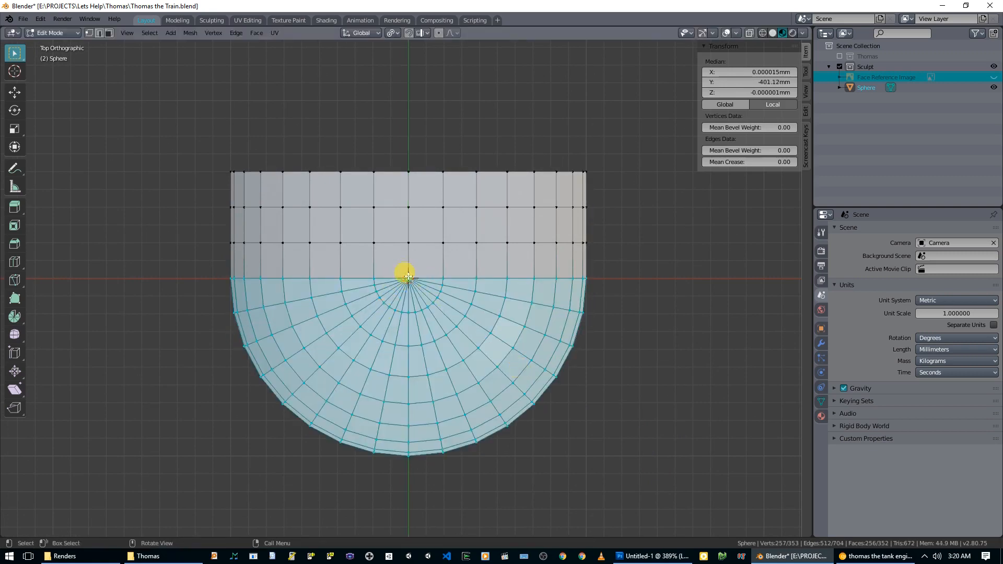
- Set the pivot point to 3D Cursor and scale the selected dome along Y to about 0.34
{"action": "key", "text": "period"}
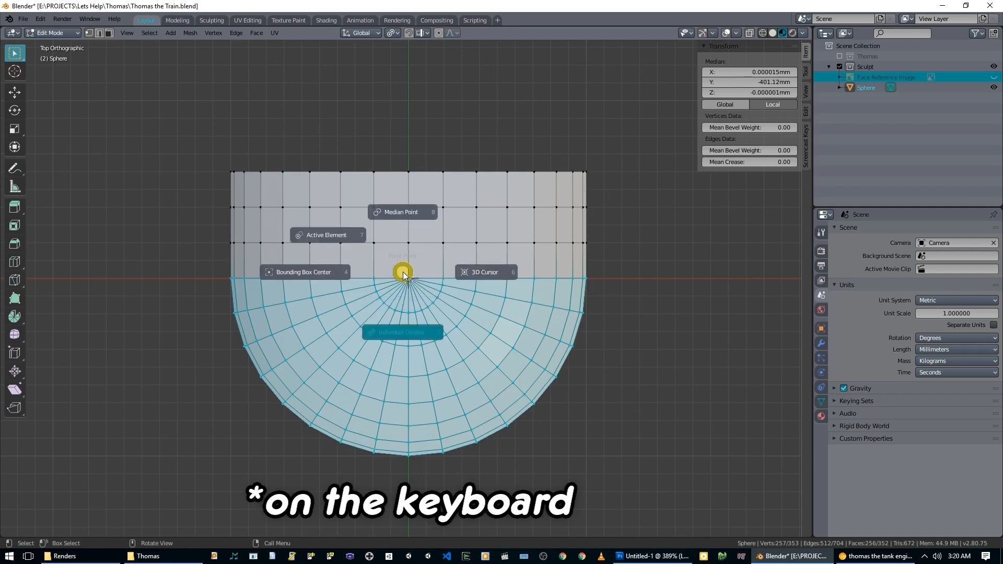
{"action": "left_click", "coordinate": [483, 273]}
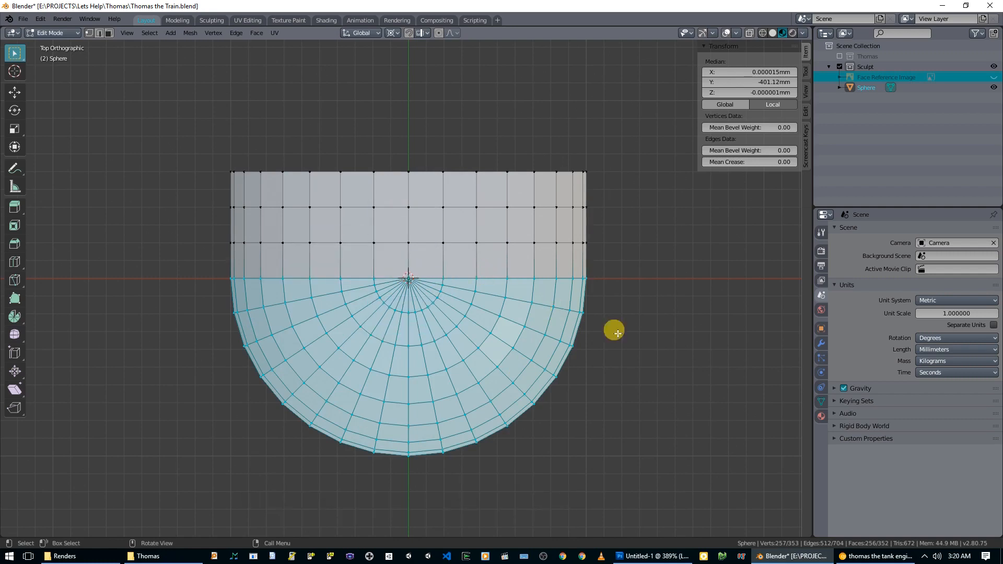
{"action": "key", "text": "s"}
{"action": "key", "text": "y"}
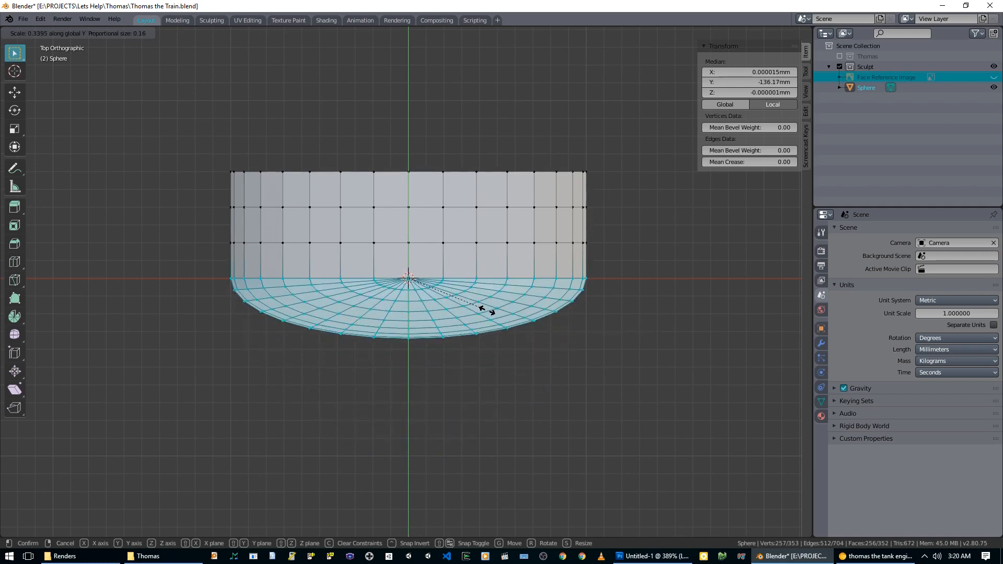
{"action": "left_click", "coordinate": [481, 308]}
- Return to Object Mode and shade the flattened head smooth
{"action": "middle_click_drag", "start_coordinate": [479, 331], "coordinate": [518, 282]}
{"action": "key", "text": "Tab"}
{"action": "right_click", "coordinate": [437, 240]}
{"action": "left_click", "coordinate": [436, 240]}
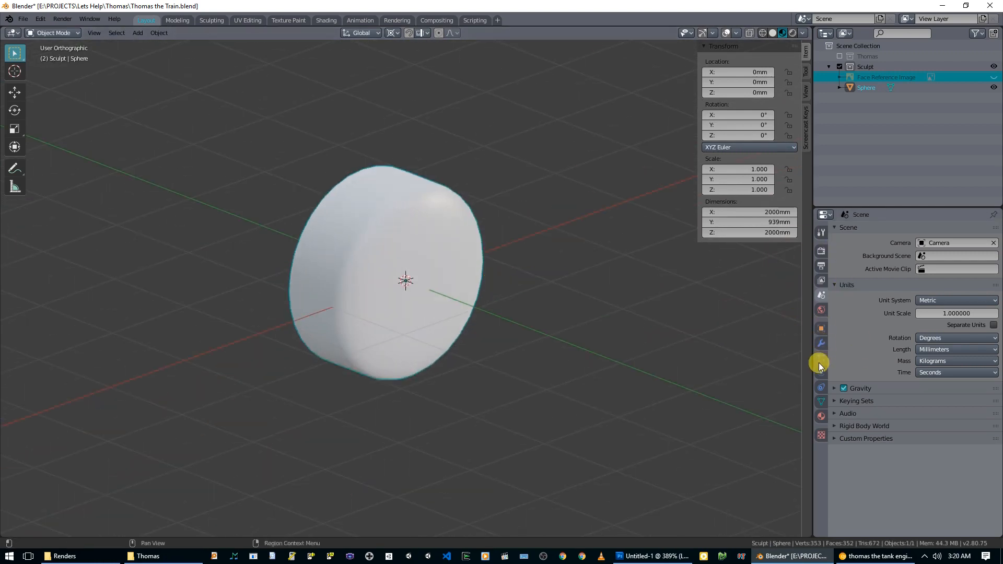
- Add a Subdivision Surface modifier to the head and display the viewport as wireframe
{"action": "left_click", "coordinate": [822, 344]}
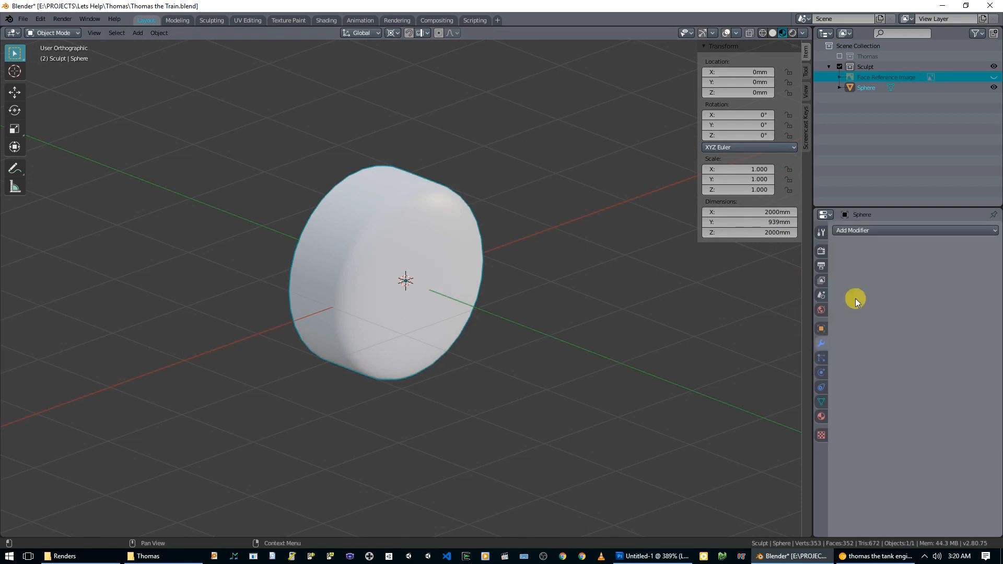
{"action": "left_click", "coordinate": [870, 231]}
{"action": "left_click", "coordinate": [804, 400]}
{"action": "scroll", "coordinate": [466, 296], "scroll_direction": "up", "scroll_amount": 2}
{"action": "key", "text": "z"}
{"action": "left_click", "coordinate": [403, 296]}
{"action": "middle_click_drag", "start_coordinate": [466, 309], "coordinate": [425, 302]}
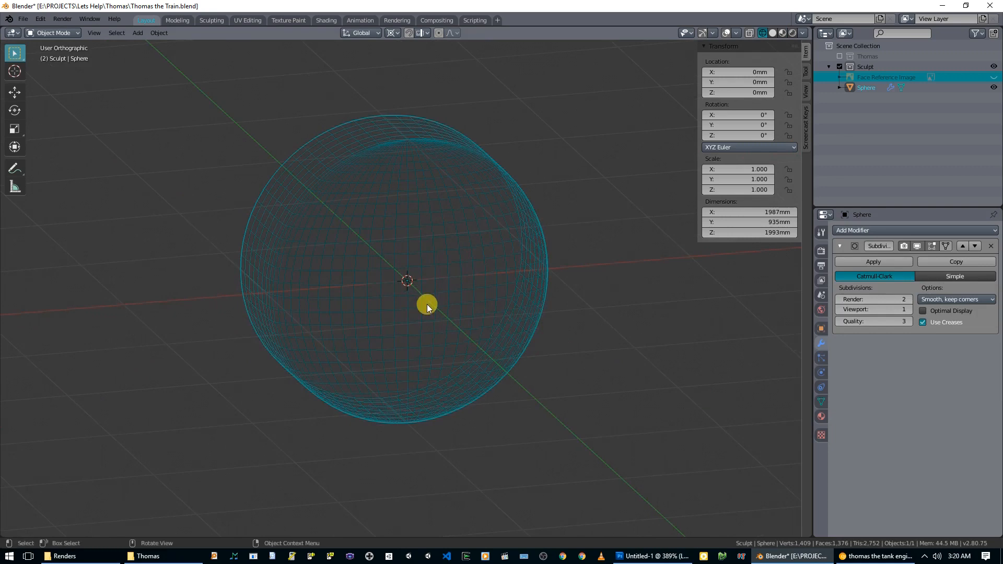
- Set the Subdivision modifier's viewport level to 4 and apply the modifier
{"action": "left_click", "coordinate": [911, 310]}
{"action": "left_click", "coordinate": [911, 310]}
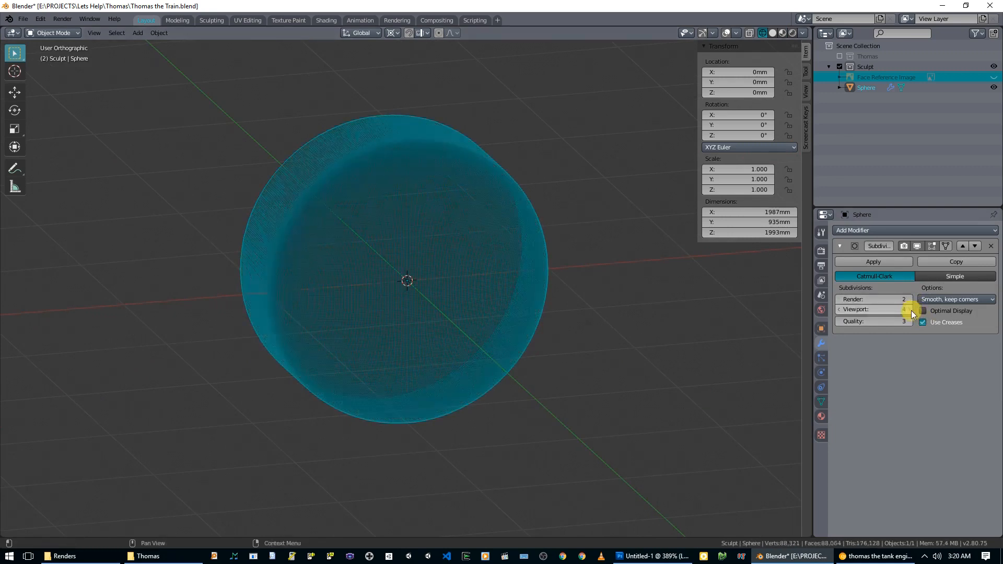
{"action": "middle_click_drag", "start_coordinate": [597, 373], "coordinate": [515, 325]}
{"action": "left_click", "coordinate": [875, 259]}
{"action": "middle_click_drag", "start_coordinate": [616, 290], "coordinate": [567, 299]}
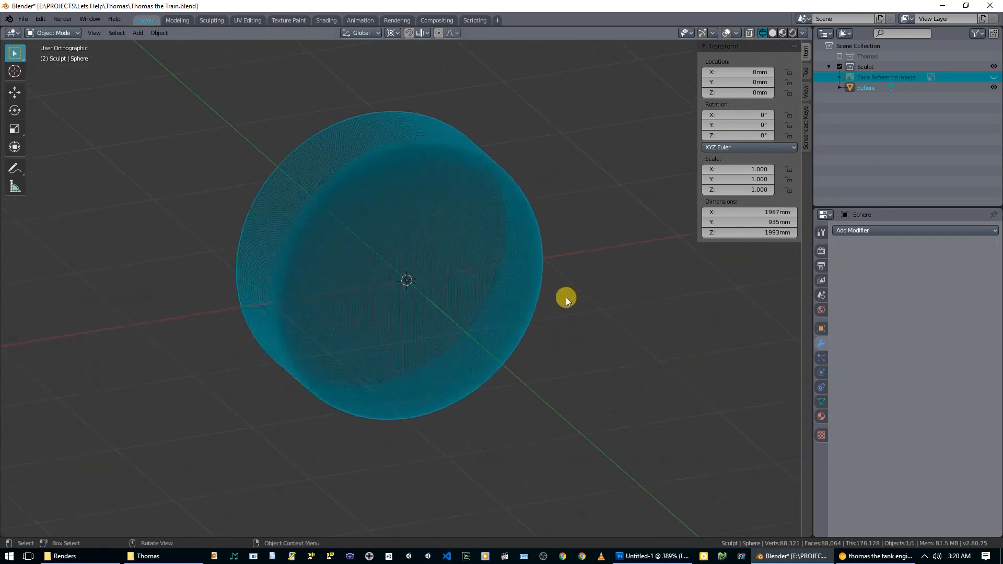
- Unhide the Face Reference Image and move it along Y in front of the head, to about -905 mm
{"action": "scroll", "coordinate": [471, 235], "scroll_direction": "down", "scroll_amount": 4}
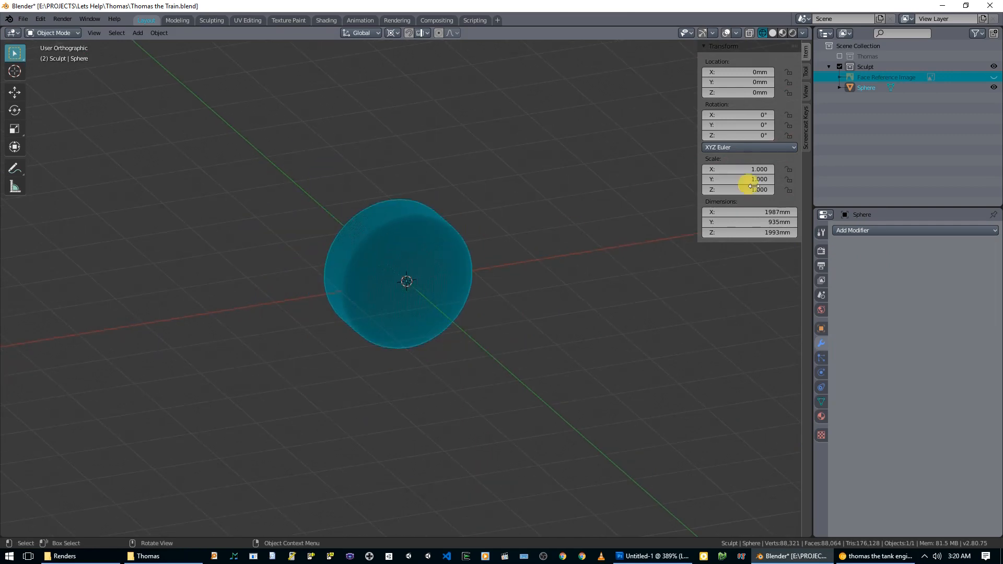
{"action": "left_click", "coordinate": [993, 77]}
{"action": "middle_click_drag", "start_coordinate": [456, 224], "coordinate": [413, 287]}
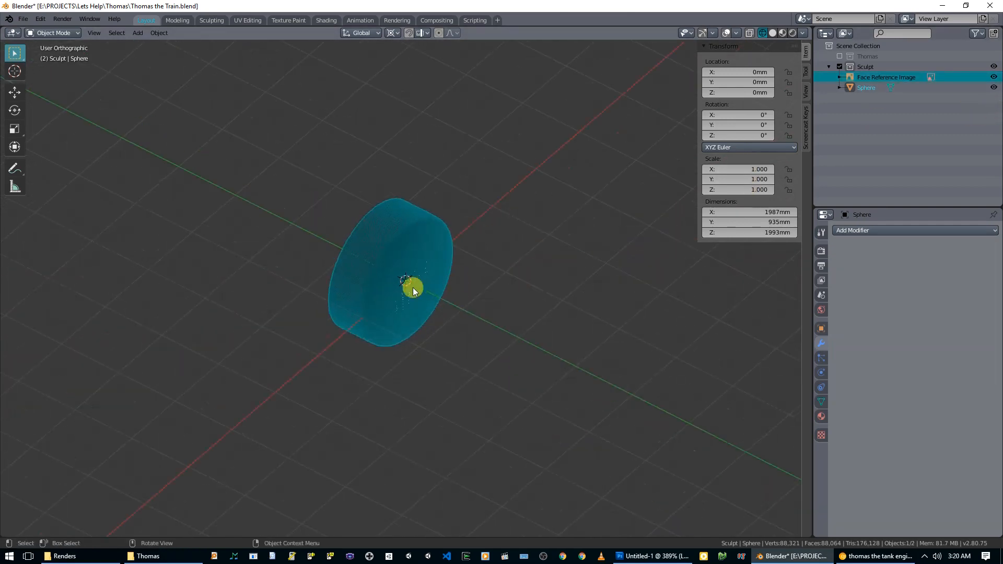
{"action": "left_click", "coordinate": [870, 77]}
{"action": "left_click", "coordinate": [866, 87]}
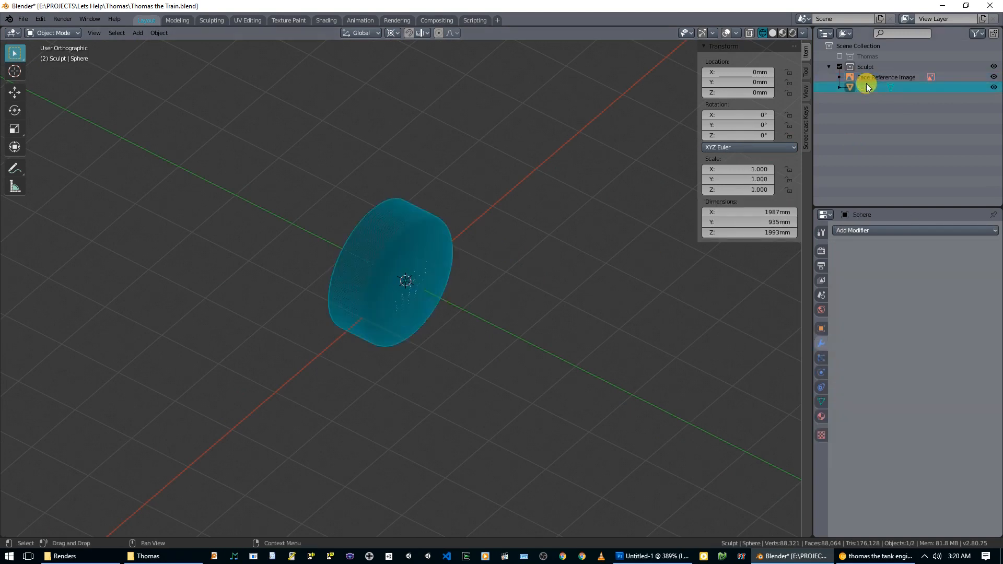
{"action": "left_click", "coordinate": [867, 77]}
{"action": "key", "text": "g"}
{"action": "key", "text": "y"}
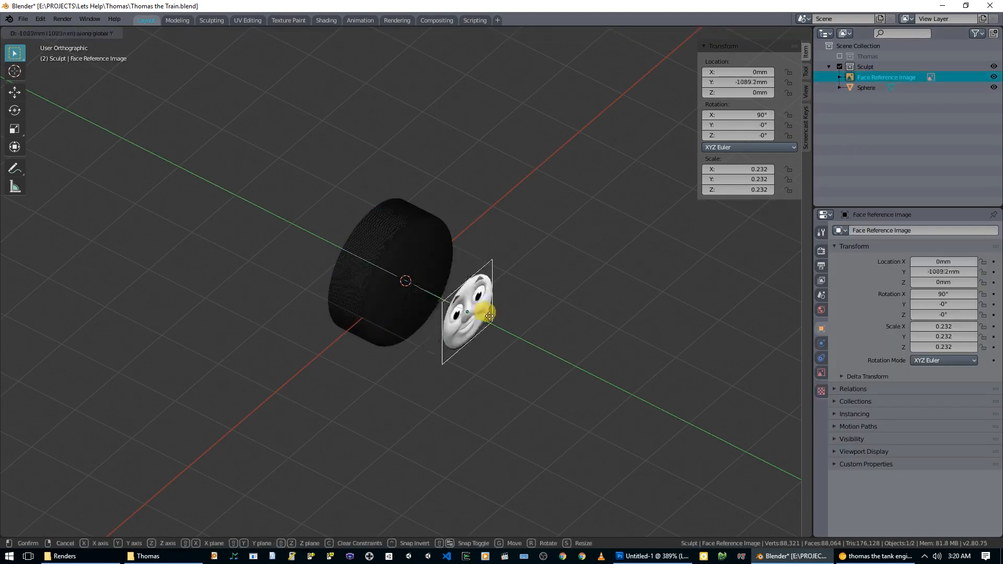
{"action": "left_click", "coordinate": [472, 314]}
- In front view, scale the Face Reference Image up to the head's outline, to a scale of about 0.401
{"action": "key", "text": "KP_1"}
{"action": "scroll", "coordinate": [471, 314], "scroll_direction": "up", "scroll_amount": 5}
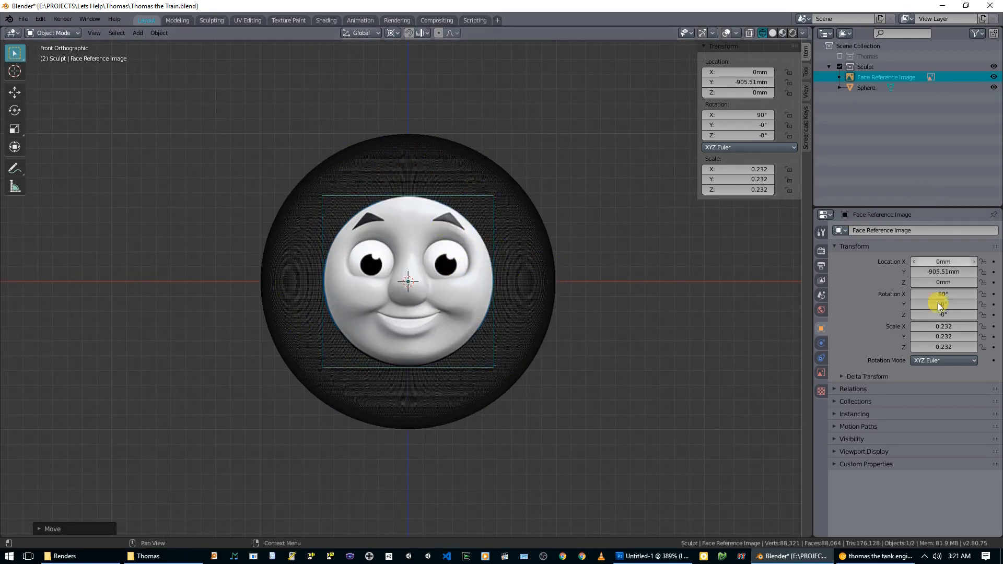
{"action": "key", "text": "s"}
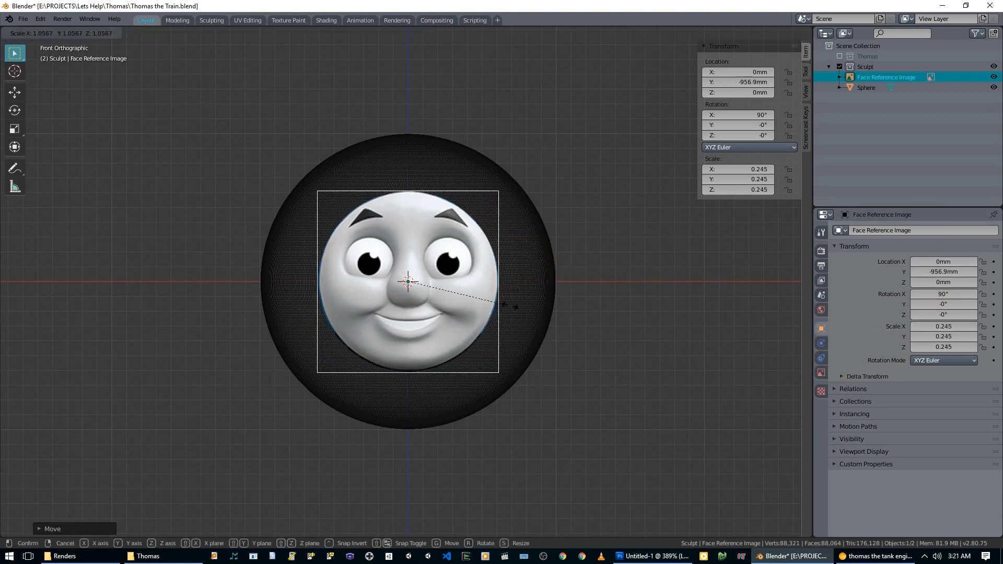
{"action": "left_click", "coordinate": [575, 319]}
{"action": "scroll", "coordinate": [573, 281], "scroll_direction": "up", "scroll_amount": 3}
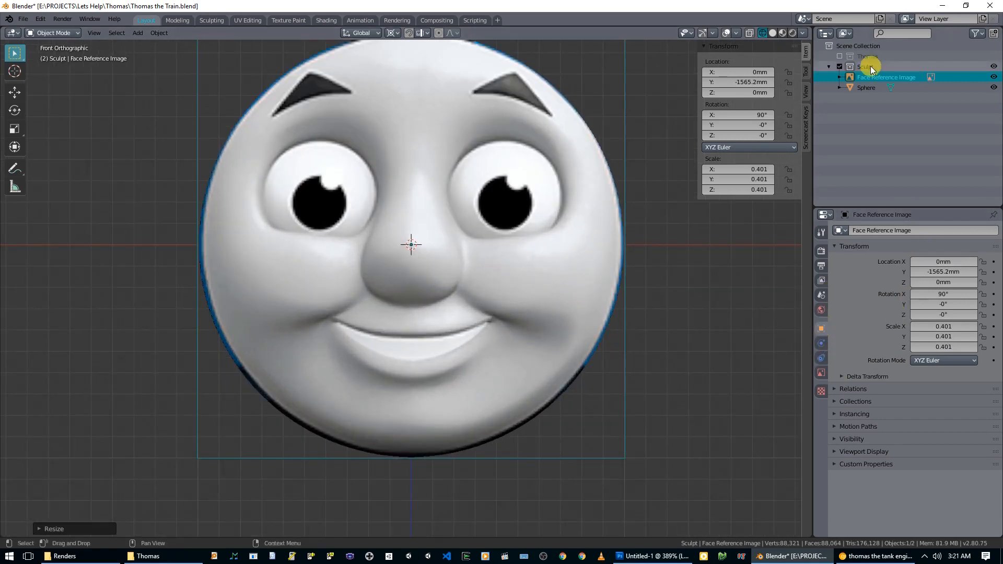
- Enable Use Alpha on the Face Reference Image and set its transparency to about 0.175
{"action": "left_click", "coordinate": [821, 372]}
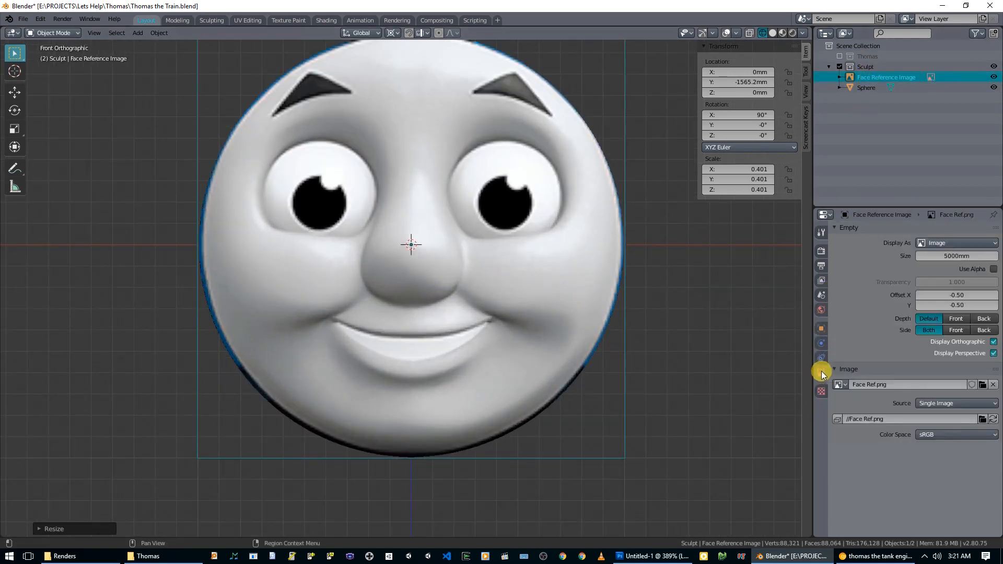
{"action": "left_click", "coordinate": [994, 269]}
{"action": "left_click_drag", "start_coordinate": [970, 283], "coordinate": [930, 283]}
{"action": "scroll", "coordinate": [648, 308], "scroll_direction": "up", "scroll_amount": 1}
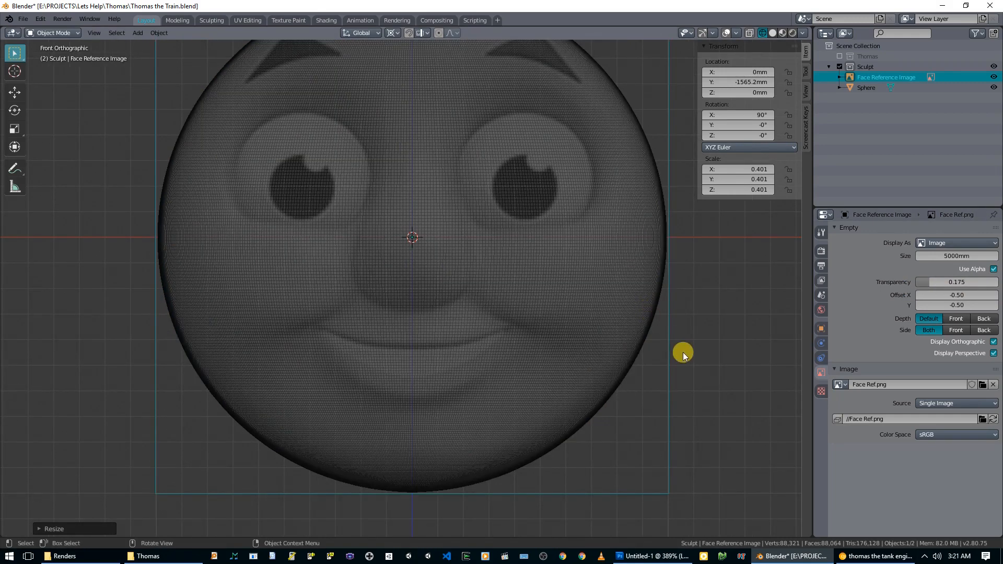
- Fine-tune the reference image's fit by scaling it to about 0.409 and lowering it about 4 mm along Z
{"action": "key", "text": "s"}
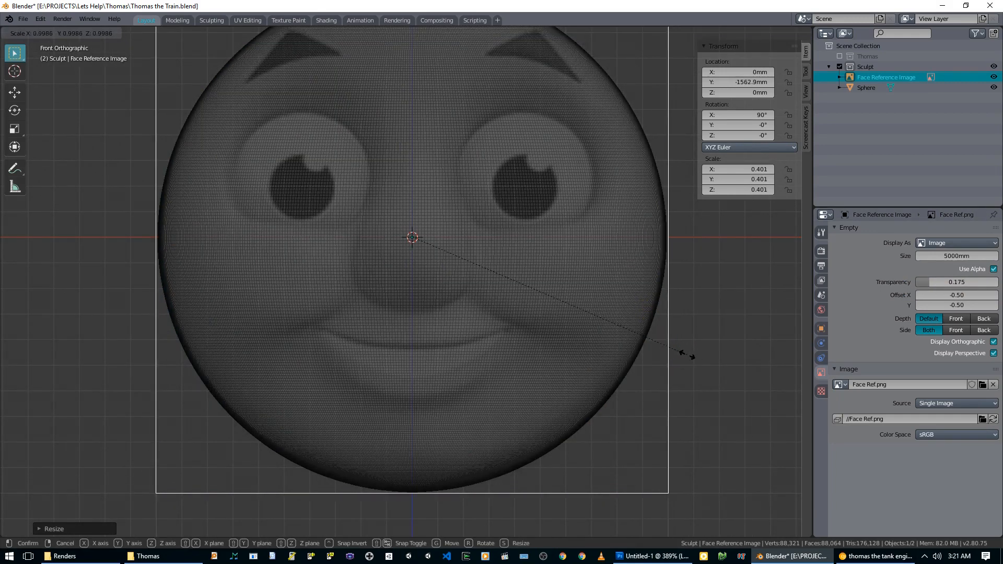
{"action": "left_click", "coordinate": [679, 351]}
{"action": "key", "text": "g"}
{"action": "key", "text": "y"}
{"action": "key", "text": "z"}
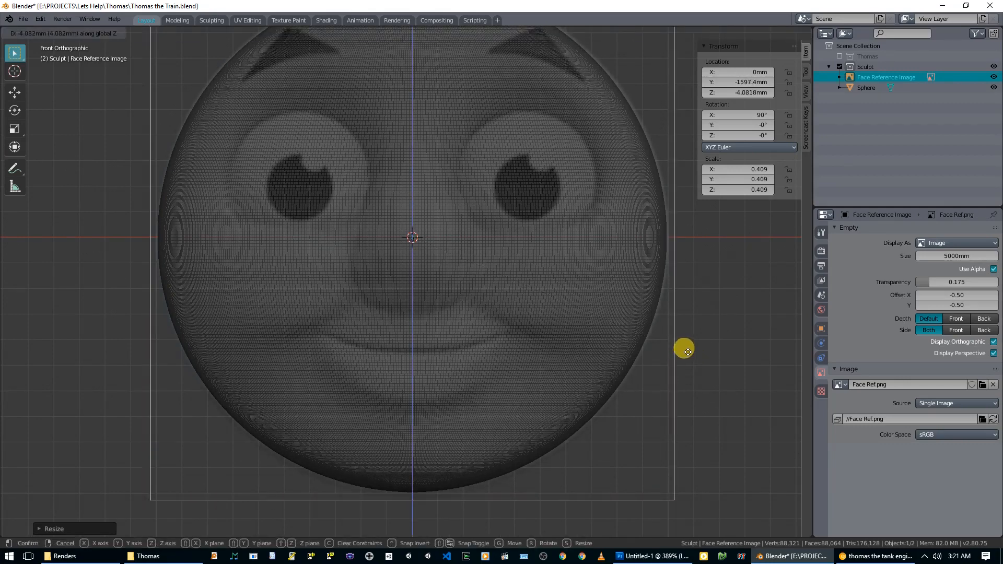
{"action": "left_click", "coordinate": [688, 351]}
- Reduce the Face Reference Image's transparency value to about 0.144 in front view
{"action": "scroll", "coordinate": [511, 287], "scroll_direction": "down", "scroll_amount": 2}
{"action": "mouse_move", "coordinate": [511, 286]}
{"action": "middle_mouse_down"}
{"action": "mouse_move", "coordinate": [504, 276]}
{"action": "mouse_move", "coordinate": [522, 280]}
{"action": "mouse_move", "coordinate": [505, 286]}
{"action": "middle_mouse_up"}
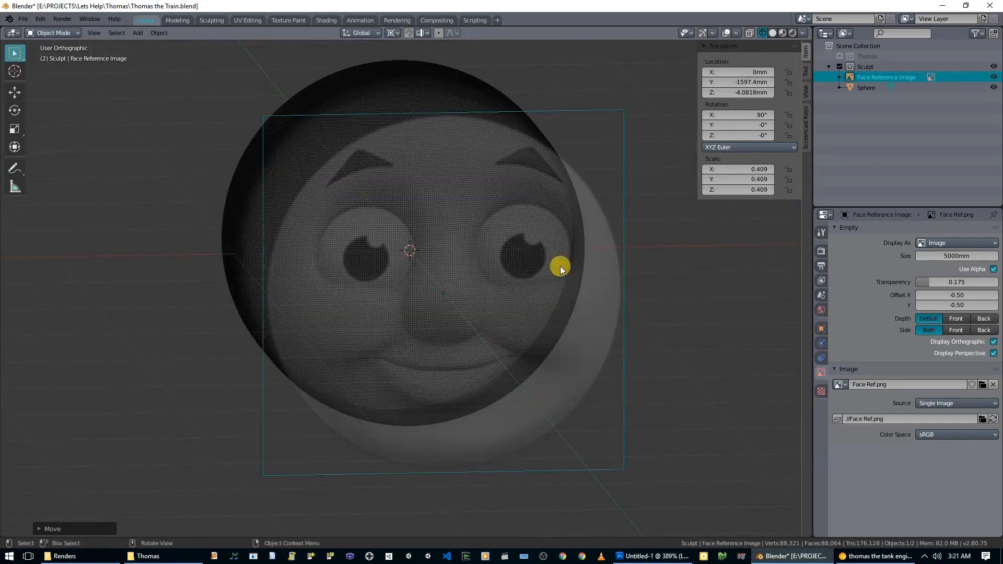
{"action": "key", "text": "KP_1"}
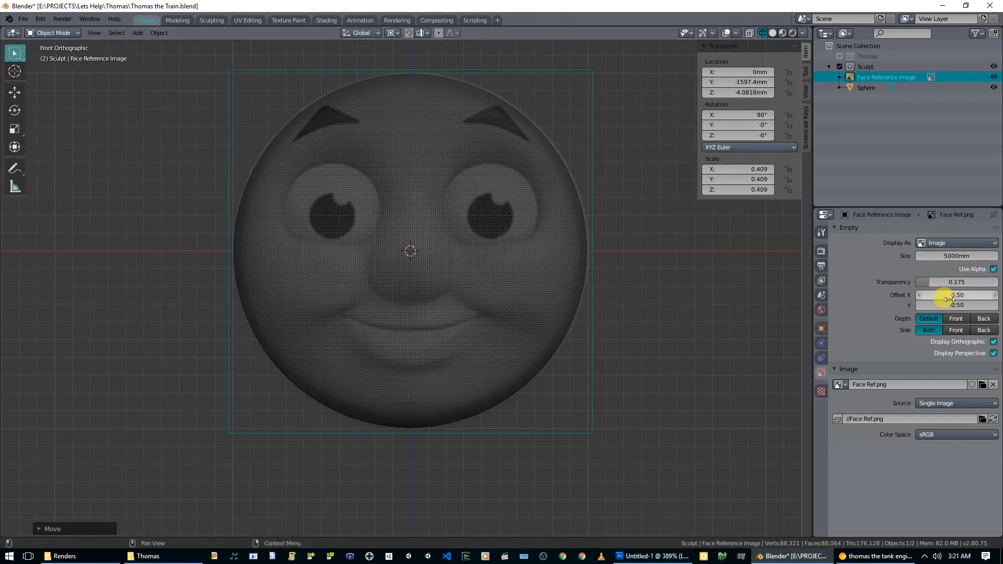
{"action": "mouse_move", "coordinate": [962, 282]}
{"action": "left_mouse_down"}
{"action": "mouse_move", "coordinate": [941, 282]}
{"action": "mouse_move", "coordinate": [955, 282]}
{"action": "left_mouse_up"}
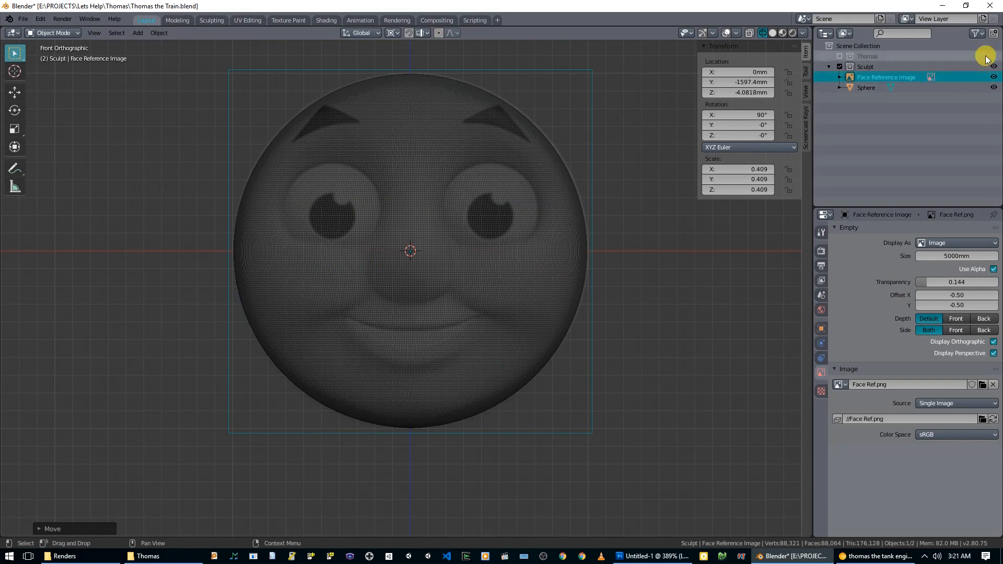
- Show the selectable restriction toggle in the outliner and make the Face Reference Image unselectable
{"action": "left_click", "coordinate": [976, 33]}
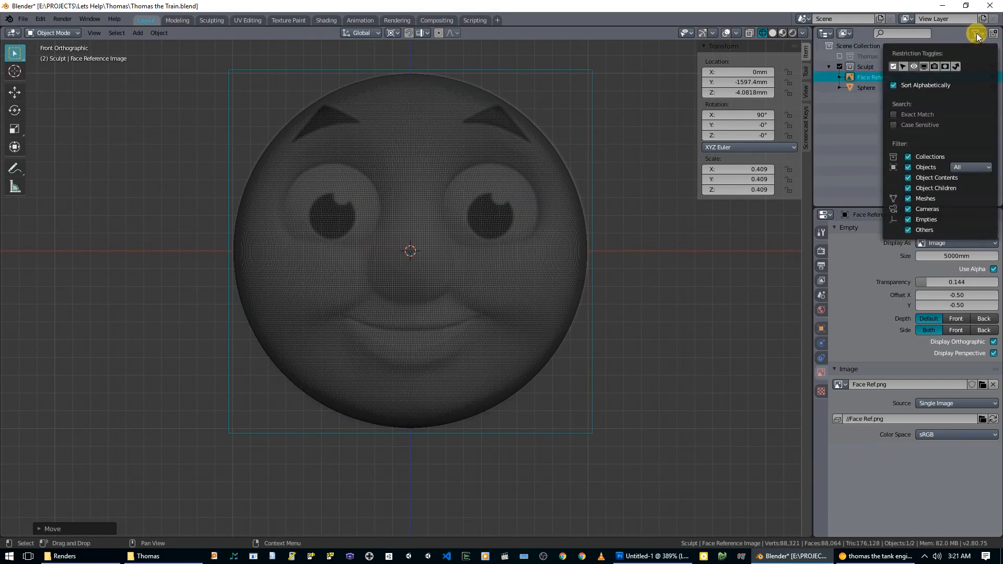
{"action": "left_click", "coordinate": [904, 67]}
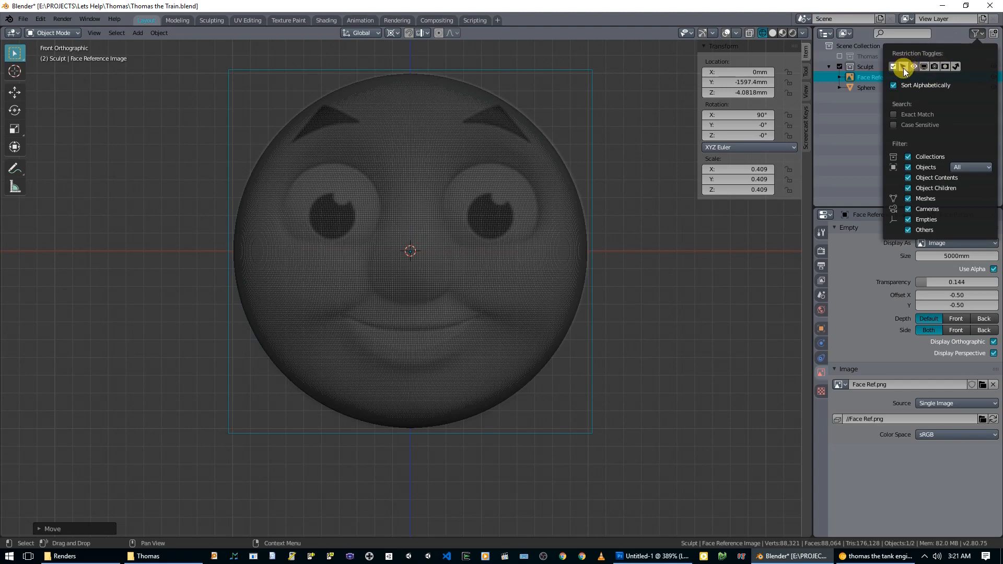
{"action": "left_click", "coordinate": [983, 80]}
{"action": "middle_click_drag", "start_coordinate": [773, 178], "coordinate": [615, 241]}
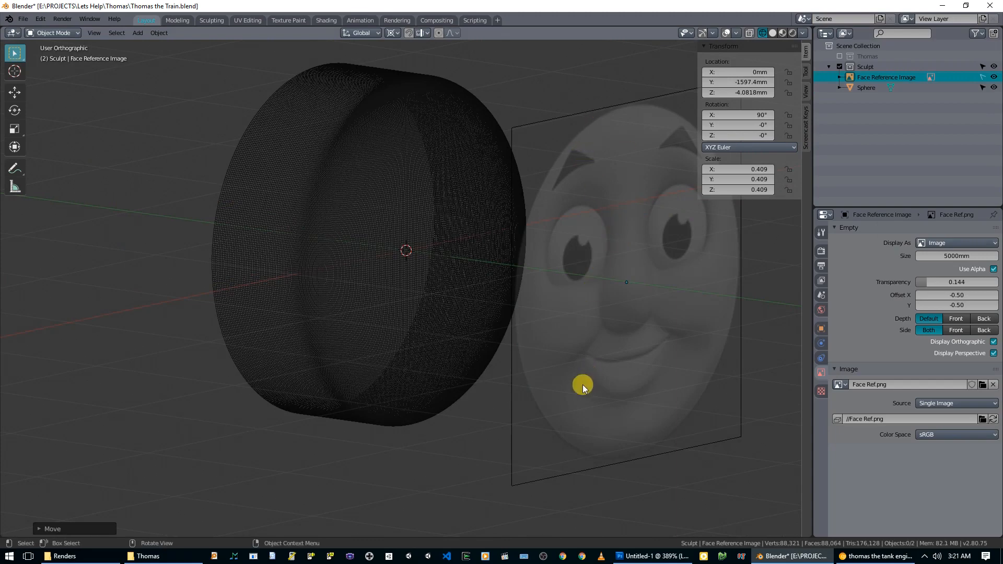
- Select the head sphere and display it in Solid shading with X-ray turned off
{"action": "scroll", "coordinate": [588, 376], "scroll_direction": "down", "scroll_amount": 4}
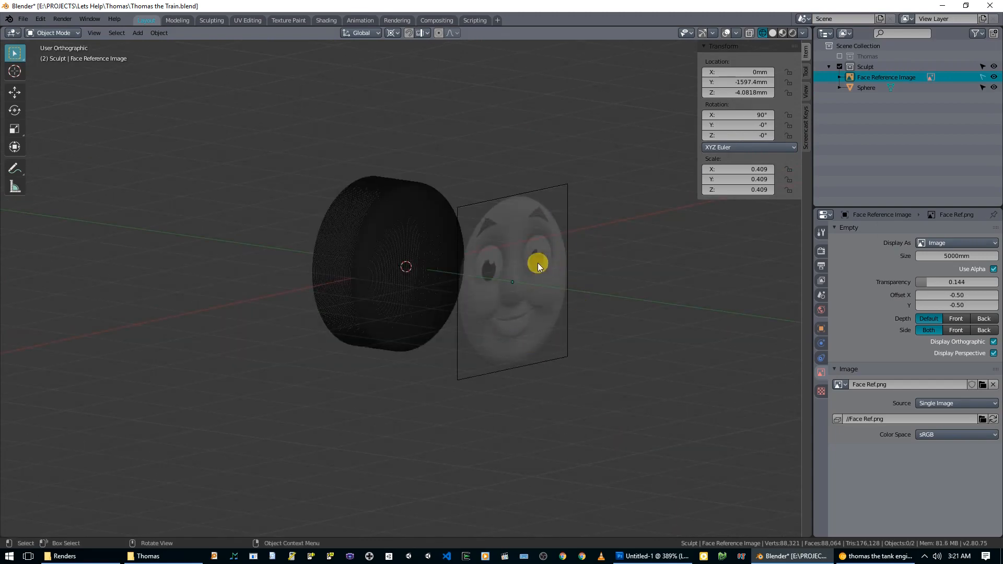
{"action": "middle_click_drag", "start_coordinate": [585, 265], "coordinate": [553, 259]}
{"action": "left_click", "coordinate": [371, 220]}
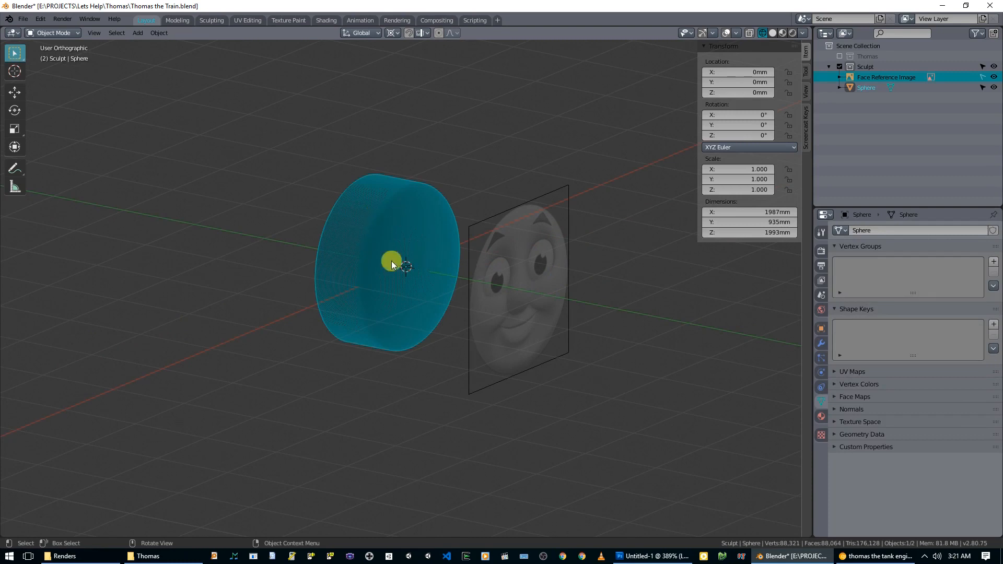
{"action": "key", "text": "z"}
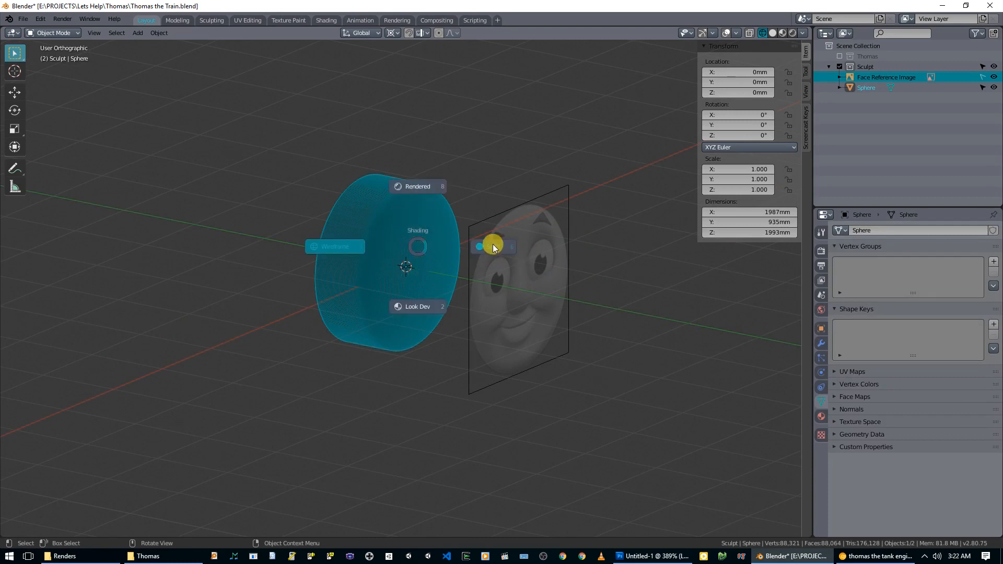
{"action": "left_click", "coordinate": [491, 246]}
{"action": "middle_click_drag", "start_coordinate": [482, 256], "coordinate": [442, 236]}
{"action": "key", "text": "alt+z"}
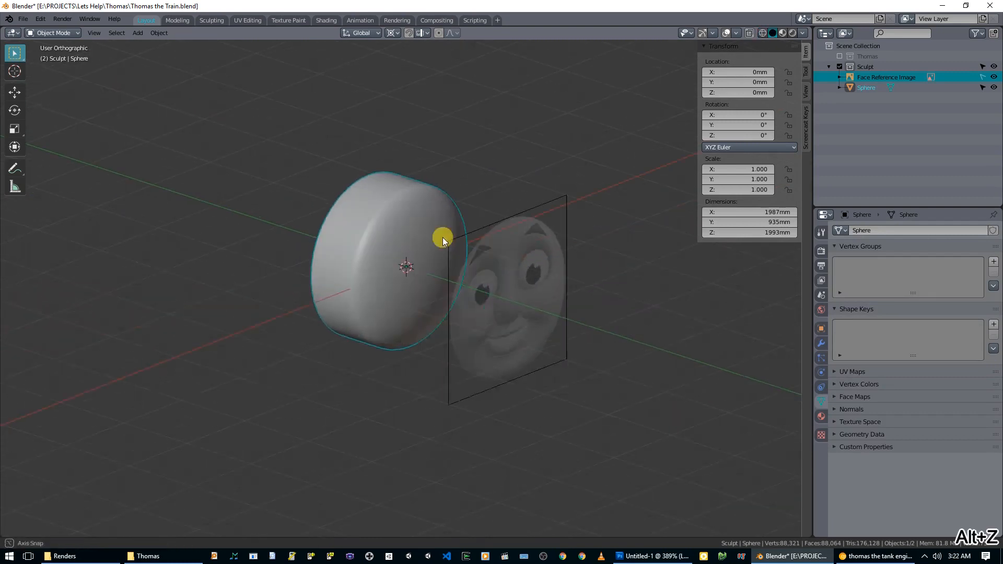
- Switch to the Sculpting workspace, try the Draw brush on the head, undo the test strokes and view it from the front
{"action": "left_click", "coordinate": [210, 21]}
{"action": "mouse_move", "coordinate": [397, 172]}
{"action": "middle_mouse_down"}
{"action": "mouse_move", "coordinate": [496, 219]}
{"action": "mouse_move", "coordinate": [430, 284]}
{"action": "middle_mouse_up"}
{"action": "scroll", "coordinate": [432, 253], "scroll_direction": "up", "scroll_amount": 3}
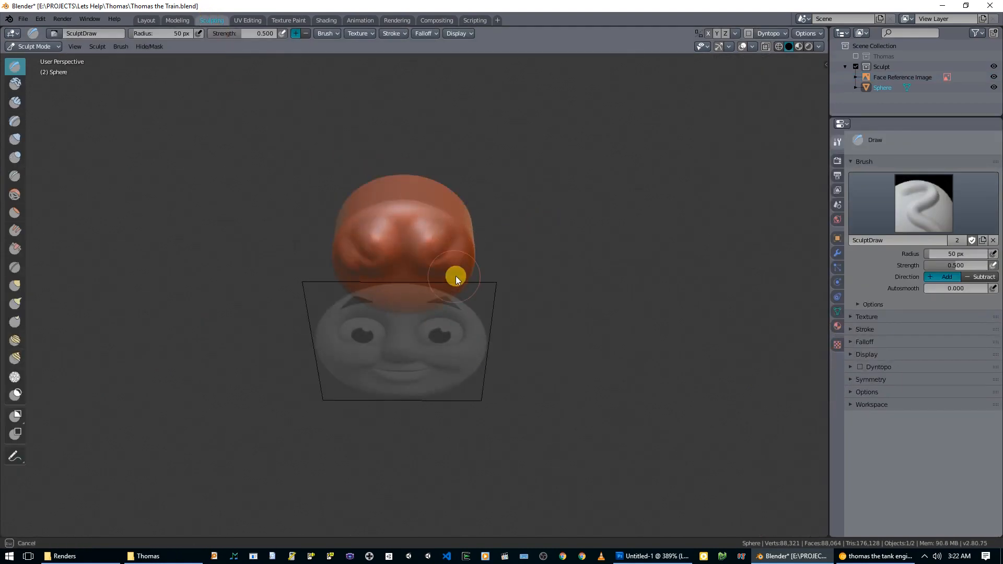
{"action": "middle_click_drag", "start_coordinate": [481, 343], "coordinate": [503, 321]}
{"action": "key", "text": "ctrl+z"}
{"action": "key", "text": "KP_1"}
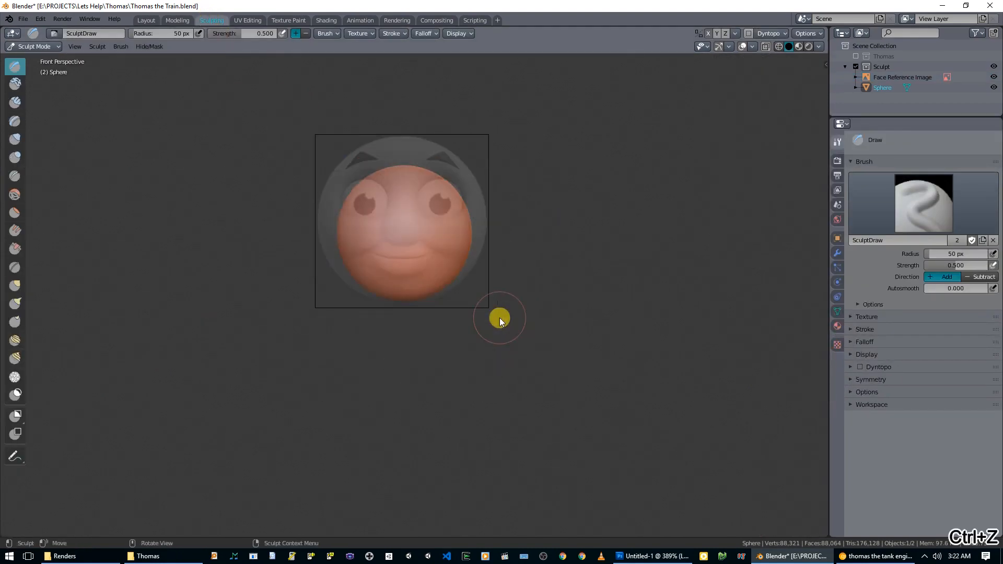
- In front orthographic view, sculpt raised outlines around the eyes, the nose and the brow ridge with the 50 px Draw brush, following the reference
{"action": "scroll", "coordinate": [475, 320], "scroll_direction": "up", "scroll_amount": 4}
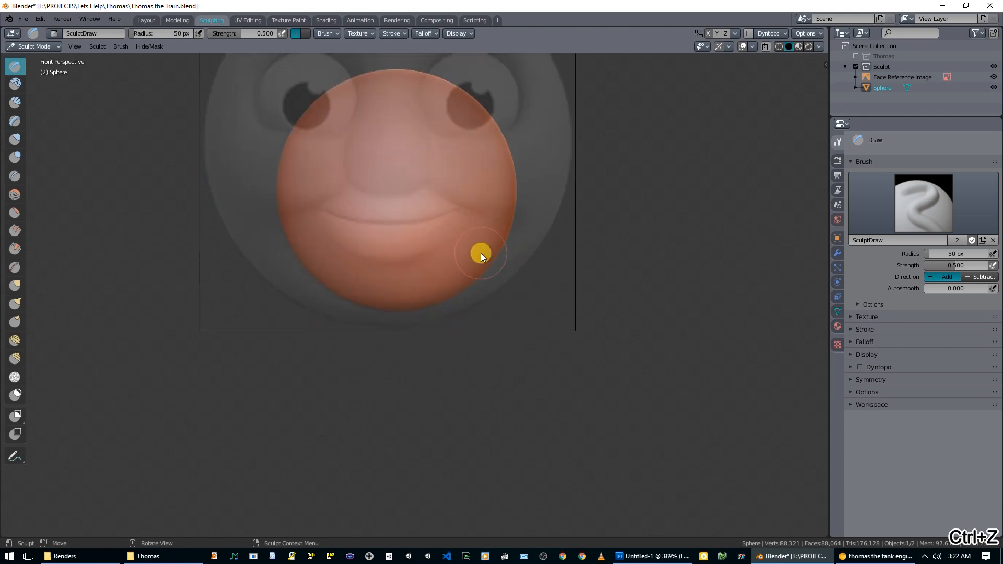
{"action": "middle_click_drag", "start_coordinate": [477, 253], "coordinate": [499, 340], "text": "shift"}
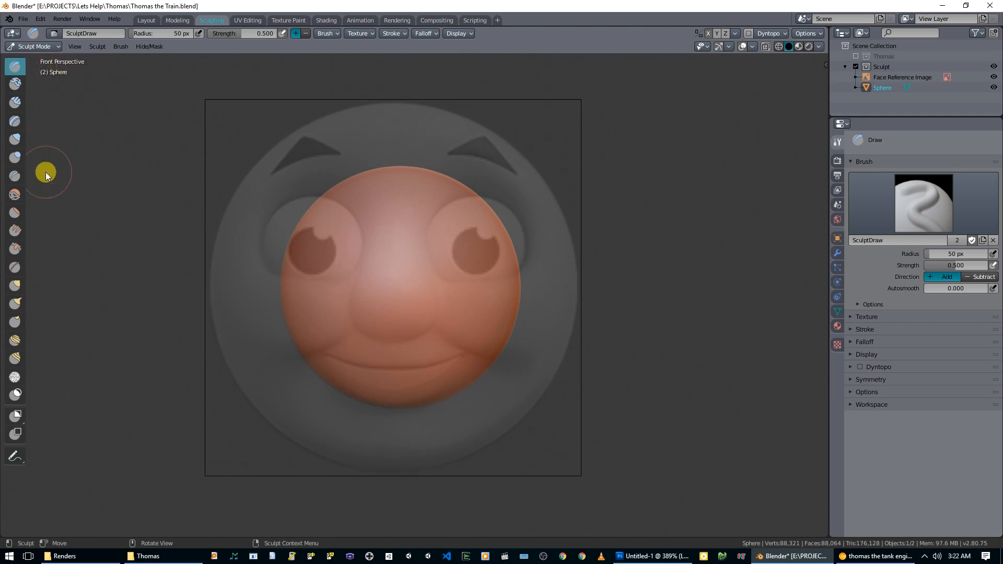
{"action": "key", "text": "KP_5"}
{"action": "scroll", "coordinate": [374, 178], "scroll_direction": "up", "scroll_amount": 1}
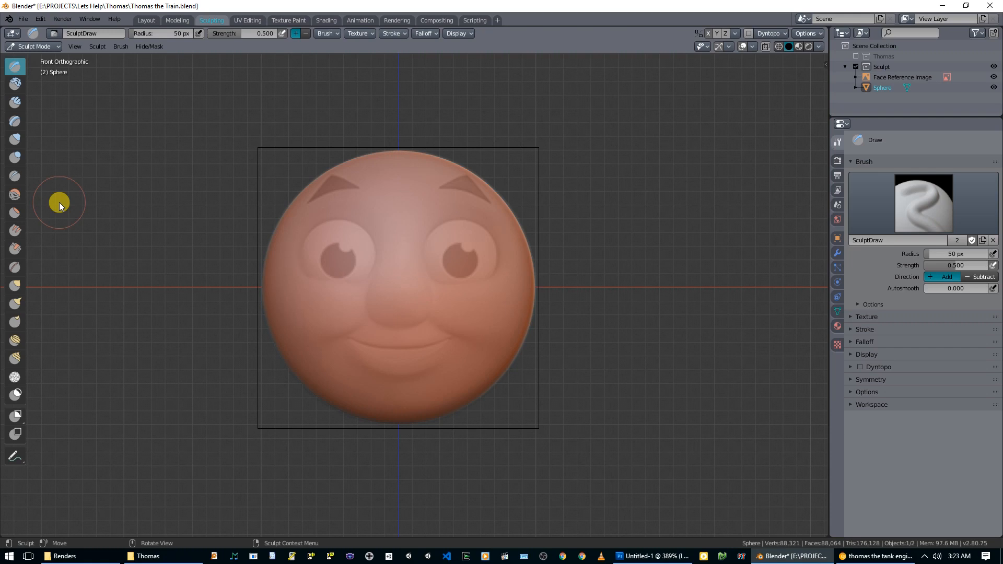
{"action": "scroll", "coordinate": [208, 197], "scroll_direction": "up", "scroll_amount": 2}
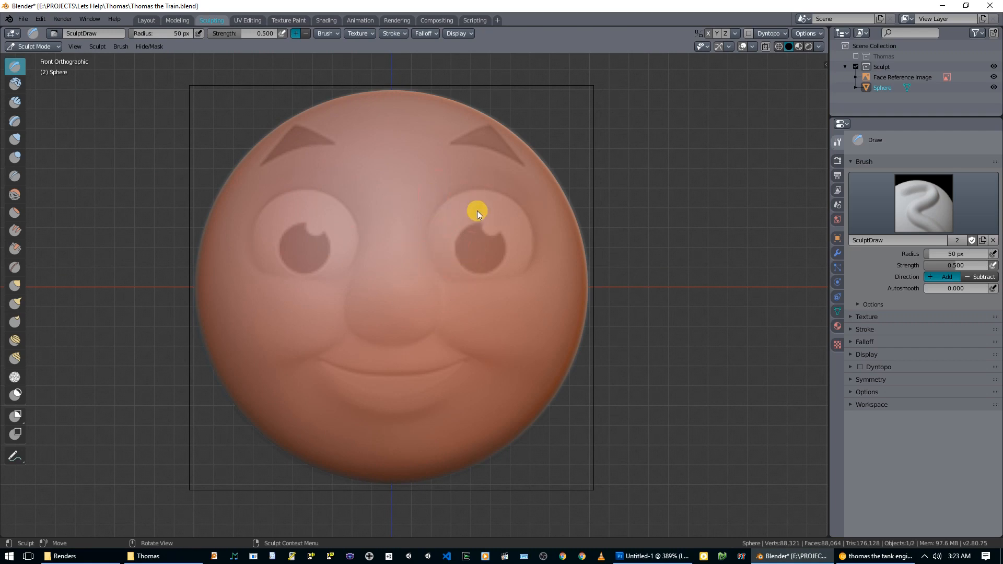
{"action": "scroll", "coordinate": [478, 211], "scroll_direction": "up", "scroll_amount": 2}
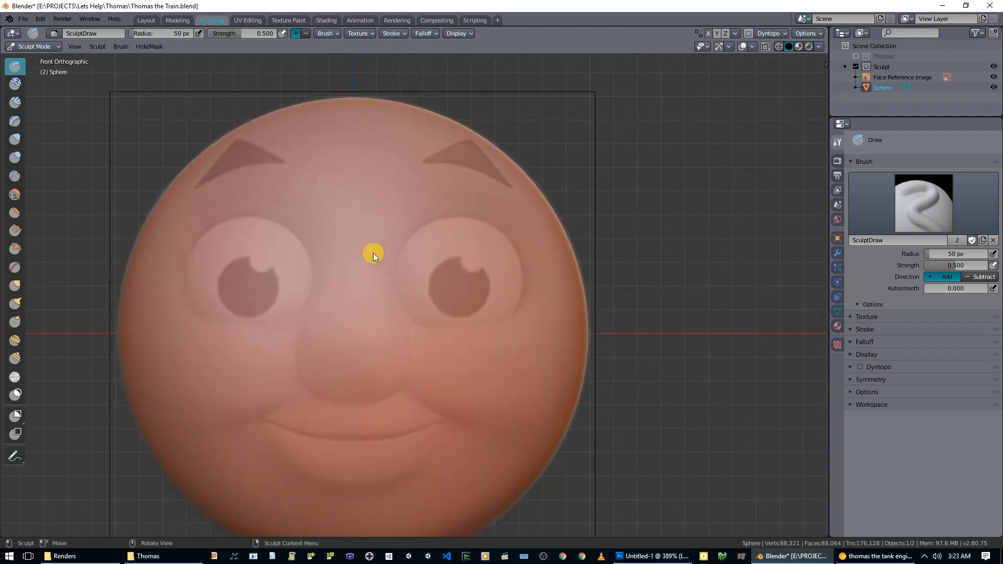
{"action": "mouse_move", "coordinate": [321, 360]}
{"action": "left_mouse_down"}
{"action": "mouse_move", "coordinate": [336, 386]}
{"action": "mouse_move", "coordinate": [406, 350]}
{"action": "mouse_move", "coordinate": [387, 263]}
{"action": "mouse_move", "coordinate": [393, 228]}
{"action": "mouse_move", "coordinate": [426, 203]}
{"action": "mouse_move", "coordinate": [506, 211]}
{"action": "mouse_move", "coordinate": [529, 255]}
{"action": "mouse_move", "coordinate": [524, 321]}
{"action": "mouse_move", "coordinate": [495, 336]}
{"action": "mouse_move", "coordinate": [410, 332]}
{"action": "mouse_move", "coordinate": [348, 372]}
{"action": "mouse_move", "coordinate": [324, 334]}
{"action": "mouse_move", "coordinate": [347, 349]}
{"action": "mouse_move", "coordinate": [324, 323]}
{"action": "mouse_move", "coordinate": [357, 307]}
{"action": "mouse_move", "coordinate": [367, 252]}
{"action": "left_mouse_up"}
{"action": "mouse_move", "coordinate": [333, 208]}
{"action": "left_mouse_down"}
{"action": "mouse_move", "coordinate": [394, 195]}
{"action": "mouse_move", "coordinate": [378, 228]}
{"action": "mouse_move", "coordinate": [382, 290]}
{"action": "mouse_move", "coordinate": [341, 325]}
{"action": "left_mouse_up"}
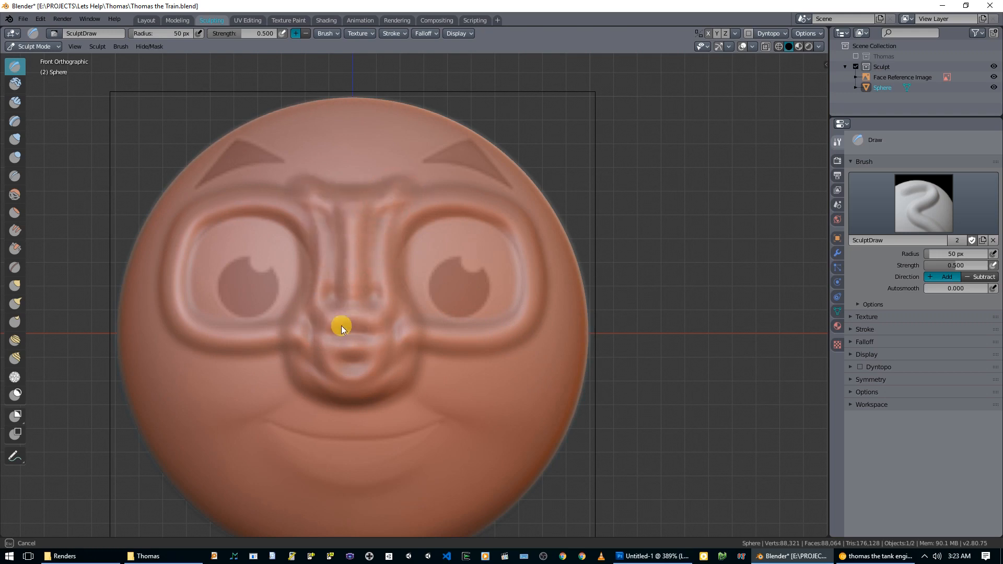
{"action": "mouse_move", "coordinate": [356, 365]}
{"action": "left_mouse_down"}
{"action": "mouse_move", "coordinate": [317, 343]}
{"action": "mouse_move", "coordinate": [309, 324]}
{"action": "mouse_move", "coordinate": [340, 379]}
{"action": "mouse_move", "coordinate": [336, 230]}
{"action": "mouse_move", "coordinate": [297, 186]}
{"action": "mouse_move", "coordinate": [267, 178]}
{"action": "left_mouse_up"}
{"action": "mouse_move", "coordinate": [372, 194]}
{"action": "left_mouse_down"}
{"action": "mouse_move", "coordinate": [358, 181]}
{"action": "mouse_move", "coordinate": [286, 171]}
{"action": "mouse_move", "coordinate": [228, 178]}
{"action": "mouse_move", "coordinate": [314, 179]}
{"action": "mouse_move", "coordinate": [341, 197]}
{"action": "left_mouse_up"}
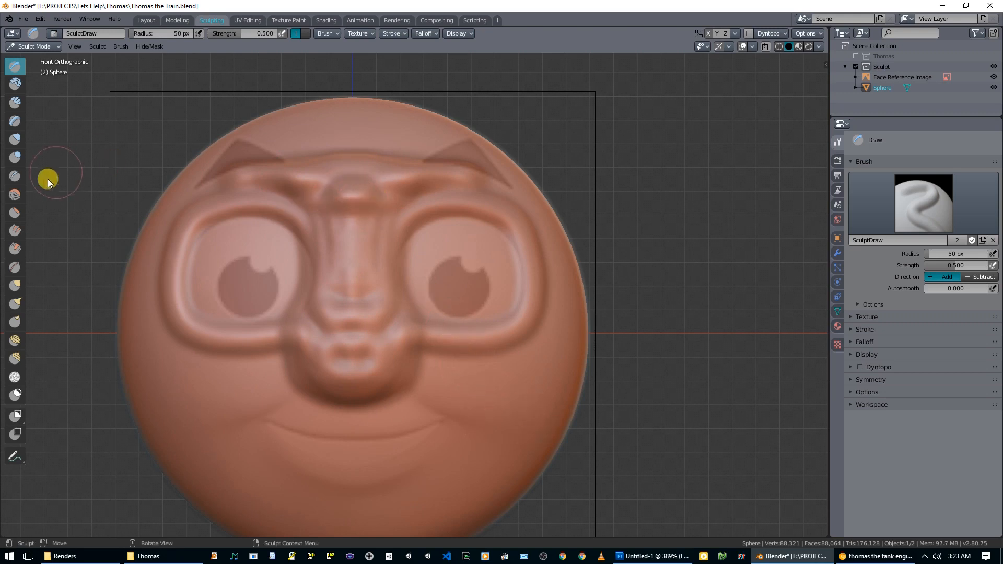
- Smooth the strokes on the nose, nose bridge, brow and eye outlines with the Smooth brush at a 50 px radius
{"action": "left_click", "coordinate": [15, 194]}
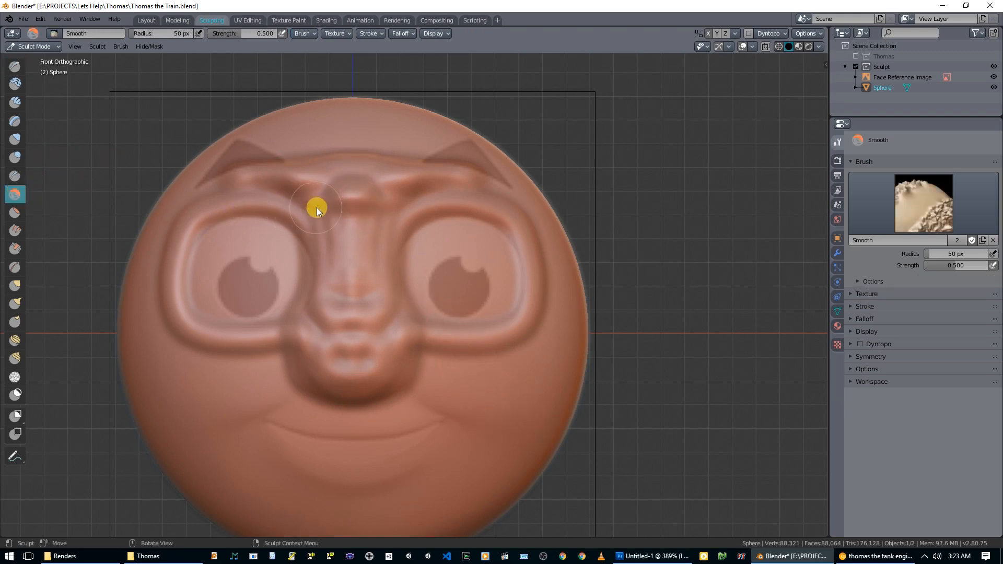
{"action": "mouse_move", "coordinate": [357, 205]}
{"action": "left_mouse_down"}
{"action": "mouse_move", "coordinate": [368, 209]}
{"action": "mouse_move", "coordinate": [328, 187]}
{"action": "mouse_move", "coordinate": [284, 186]}
{"action": "mouse_move", "coordinate": [325, 293]}
{"action": "mouse_move", "coordinate": [316, 340]}
{"action": "left_mouse_up"}
{"action": "mouse_move", "coordinate": [390, 234]}
{"action": "left_mouse_down"}
{"action": "mouse_move", "coordinate": [407, 199]}
{"action": "mouse_move", "coordinate": [356, 162]}
{"action": "left_mouse_up"}
{"action": "mouse_move", "coordinate": [356, 162]}
{"action": "middle_mouse_down"}
{"action": "mouse_move", "coordinate": [431, 192]}
{"action": "mouse_move", "coordinate": [459, 217]}
{"action": "mouse_move", "coordinate": [508, 224]}
{"action": "mouse_move", "coordinate": [515, 202]}
{"action": "middle_mouse_up"}
{"action": "mouse_move", "coordinate": [515, 202]}
{"action": "left_mouse_down"}
{"action": "mouse_move", "coordinate": [450, 206]}
{"action": "mouse_move", "coordinate": [489, 196]}
{"action": "mouse_move", "coordinate": [372, 247]}
{"action": "mouse_move", "coordinate": [434, 240]}
{"action": "mouse_move", "coordinate": [321, 290]}
{"action": "left_mouse_up"}
{"action": "mouse_move", "coordinate": [507, 180]}
{"action": "left_mouse_down"}
{"action": "mouse_move", "coordinate": [463, 265]}
{"action": "mouse_move", "coordinate": [484, 272]}
{"action": "mouse_move", "coordinate": [497, 212]}
{"action": "mouse_move", "coordinate": [489, 194]}
{"action": "mouse_move", "coordinate": [420, 232]}
{"action": "mouse_move", "coordinate": [477, 230]}
{"action": "mouse_move", "coordinate": [483, 290]}
{"action": "mouse_move", "coordinate": [347, 261]}
{"action": "left_mouse_up"}
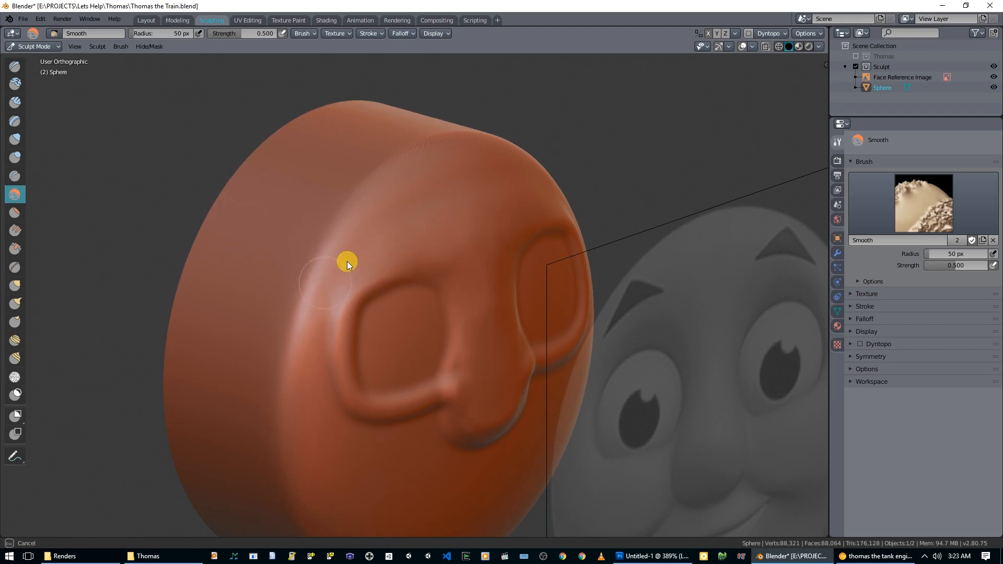
{"action": "middle_click_drag", "start_coordinate": [314, 336], "coordinate": [395, 271]}
{"action": "mouse_move", "coordinate": [342, 255]}
{"action": "left_mouse_down"}
{"action": "mouse_move", "coordinate": [411, 340]}
{"action": "mouse_move", "coordinate": [430, 224]}
{"action": "left_mouse_up"}
{"action": "mouse_move", "coordinate": [430, 371]}
{"action": "middle_mouse_down"}
{"action": "mouse_move", "coordinate": [445, 322]}
{"action": "mouse_move", "coordinate": [397, 264]}
{"action": "middle_mouse_up"}
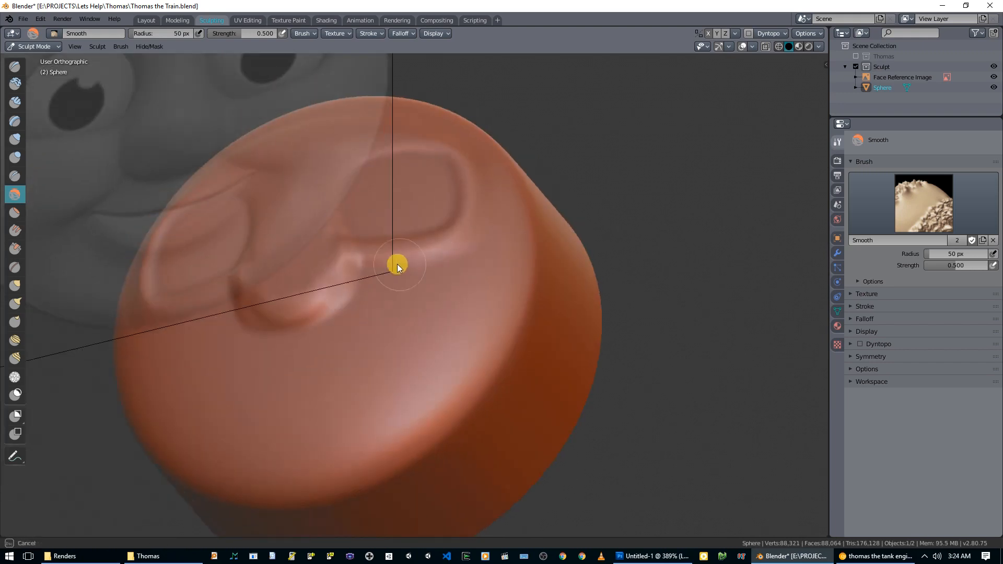
{"action": "mouse_move", "coordinate": [477, 237]}
{"action": "middle_mouse_down"}
{"action": "mouse_move", "coordinate": [484, 291]}
{"action": "mouse_move", "coordinate": [440, 265]}
{"action": "middle_mouse_up"}
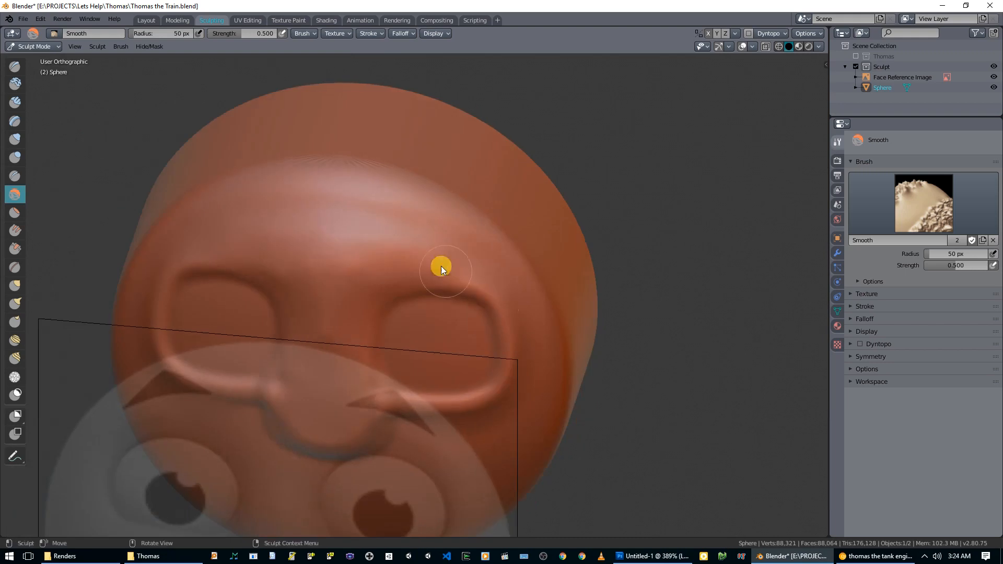
- Enlarge the Smooth brush to a 126 px radius and even out the forehead and brow
{"action": "key", "text": "f"}
{"action": "left_click", "coordinate": [387, 236]}
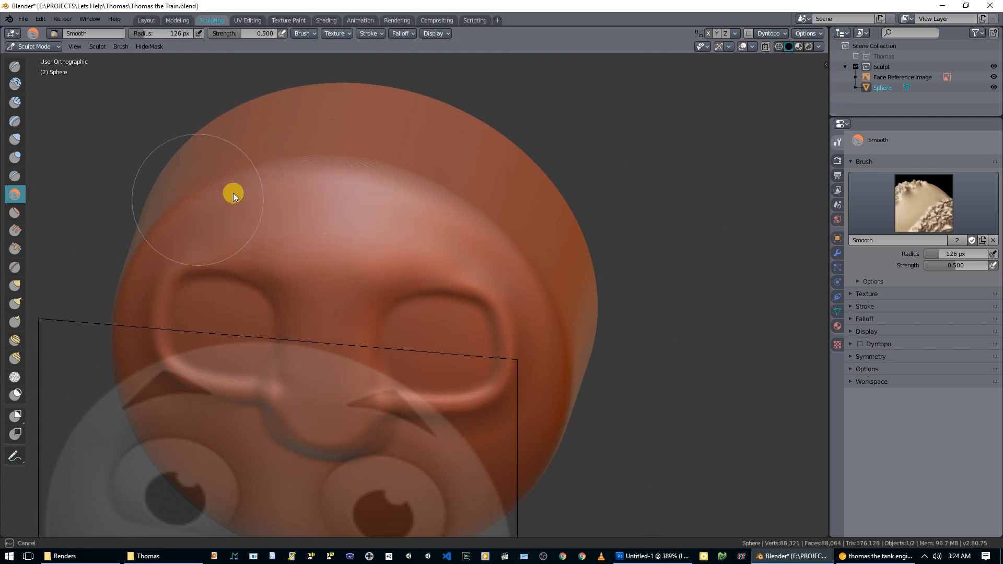
{"action": "mouse_move", "coordinate": [400, 222]}
{"action": "middle_mouse_down"}
{"action": "mouse_move", "coordinate": [551, 180]}
{"action": "mouse_move", "coordinate": [394, 152]}
{"action": "mouse_move", "coordinate": [352, 185]}
{"action": "mouse_move", "coordinate": [406, 190]}
{"action": "mouse_move", "coordinate": [341, 182]}
{"action": "mouse_move", "coordinate": [392, 200]}
{"action": "mouse_move", "coordinate": [487, 189]}
{"action": "mouse_move", "coordinate": [436, 198]}
{"action": "middle_mouse_up"}
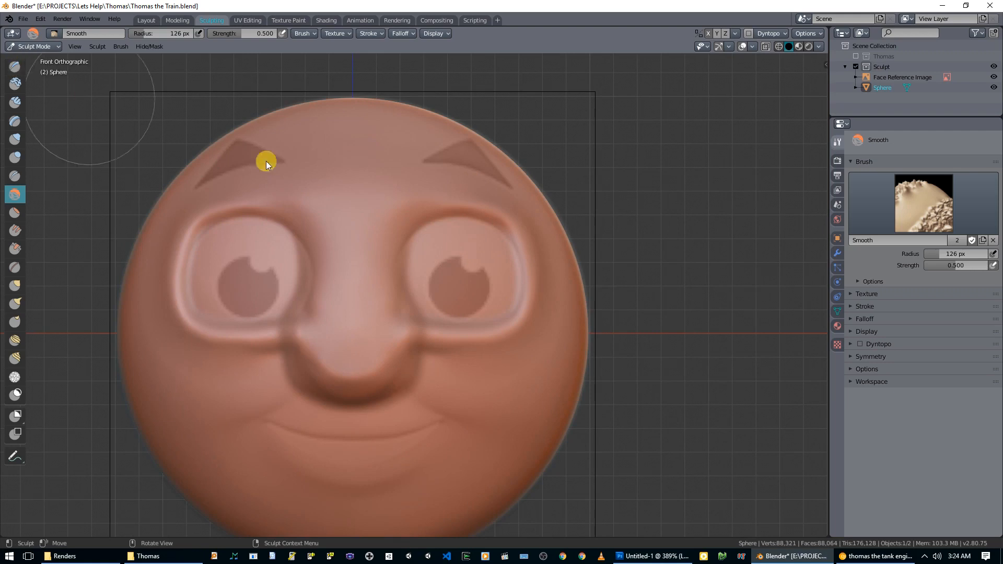
- Hollow out both eye sockets inside their outlines with the Draw brush at a 126 px radius
{"action": "key", "text": "x"}
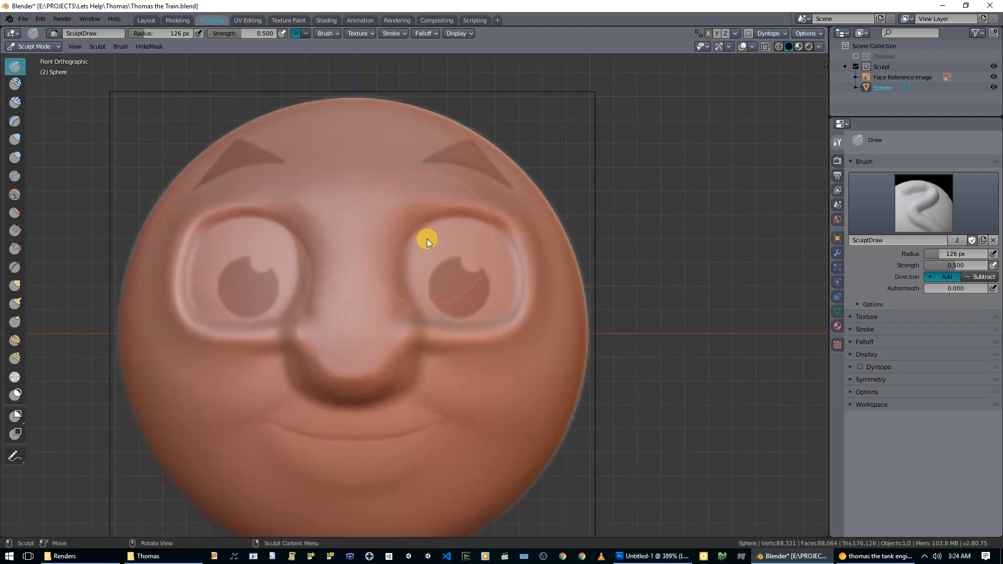
{"action": "mouse_move", "coordinate": [464, 278]}
{"action": "left_mouse_down"}
{"action": "mouse_move", "coordinate": [472, 253]}
{"action": "mouse_move", "coordinate": [426, 269]}
{"action": "mouse_move", "coordinate": [475, 287]}
{"action": "mouse_move", "coordinate": [466, 256]}
{"action": "mouse_move", "coordinate": [446, 287]}
{"action": "left_mouse_up"}
{"action": "mouse_move", "coordinate": [446, 287]}
{"action": "middle_mouse_down"}
{"action": "mouse_move", "coordinate": [393, 304]}
{"action": "mouse_move", "coordinate": [425, 296]}
{"action": "mouse_move", "coordinate": [403, 277]}
{"action": "middle_mouse_up"}
{"action": "mouse_move", "coordinate": [403, 277]}
{"action": "left_mouse_down"}
{"action": "mouse_move", "coordinate": [415, 227]}
{"action": "mouse_move", "coordinate": [402, 269]}
{"action": "left_mouse_up"}
{"action": "middle_click_drag", "start_coordinate": [402, 269], "coordinate": [475, 292]}
{"action": "mouse_move", "coordinate": [559, 282]}
{"action": "left_mouse_down"}
{"action": "mouse_move", "coordinate": [584, 264]}
{"action": "mouse_move", "coordinate": [574, 299]}
{"action": "left_mouse_up"}
{"action": "mouse_move", "coordinate": [574, 299]}
{"action": "middle_mouse_down"}
{"action": "mouse_move", "coordinate": [513, 330]}
{"action": "mouse_move", "coordinate": [334, 327]}
{"action": "mouse_move", "coordinate": [491, 330]}
{"action": "mouse_move", "coordinate": [484, 289]}
{"action": "mouse_move", "coordinate": [415, 306]}
{"action": "mouse_move", "coordinate": [422, 272]}
{"action": "middle_mouse_up"}
{"action": "key", "text": "KP_1"}
- Resize the Draw brush and build up the cheeks below the eyes beside the nose
{"action": "key", "text": "f"}
{"action": "left_click", "coordinate": [419, 325]}
{"action": "mouse_move", "coordinate": [410, 304]}
{"action": "left_mouse_down"}
{"action": "mouse_move", "coordinate": [464, 302]}
{"action": "mouse_move", "coordinate": [416, 303]}
{"action": "mouse_move", "coordinate": [419, 342]}
{"action": "mouse_move", "coordinate": [493, 369]}
{"action": "mouse_move", "coordinate": [515, 365]}
{"action": "mouse_move", "coordinate": [416, 315]}
{"action": "mouse_move", "coordinate": [502, 311]}
{"action": "mouse_move", "coordinate": [444, 310]}
{"action": "mouse_move", "coordinate": [419, 320]}
{"action": "mouse_move", "coordinate": [485, 351]}
{"action": "mouse_move", "coordinate": [496, 290]}
{"action": "mouse_move", "coordinate": [444, 291]}
{"action": "left_mouse_up"}
{"action": "mouse_move", "coordinate": [444, 291]}
{"action": "middle_mouse_down"}
{"action": "mouse_move", "coordinate": [489, 328]}
{"action": "mouse_move", "coordinate": [421, 325]}
{"action": "middle_mouse_up"}
{"action": "key", "text": "KP_1"}
{"action": "mouse_move", "coordinate": [415, 294]}
{"action": "left_mouse_down"}
{"action": "mouse_move", "coordinate": [474, 305]}
{"action": "mouse_move", "coordinate": [452, 302]}
{"action": "mouse_move", "coordinate": [477, 366]}
{"action": "left_mouse_up"}
{"action": "mouse_move", "coordinate": [477, 366]}
{"action": "middle_mouse_down"}
{"action": "mouse_move", "coordinate": [486, 371]}
{"action": "mouse_move", "coordinate": [448, 377]}
{"action": "middle_mouse_up"}
- Set the Draw brush radius to 103 px and round out the cheeks, blending them toward the sides of the face
{"action": "key", "text": "f"}
{"action": "left_click", "coordinate": [476, 375]}
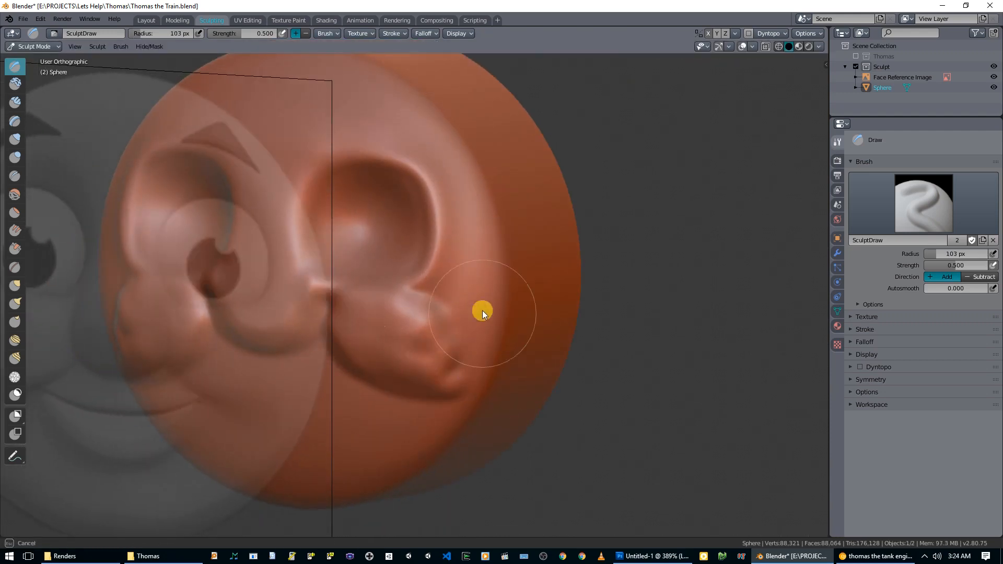
{"action": "mouse_move", "coordinate": [466, 314]}
{"action": "left_mouse_down"}
{"action": "mouse_move", "coordinate": [450, 363]}
{"action": "mouse_move", "coordinate": [491, 353]}
{"action": "mouse_move", "coordinate": [498, 367]}
{"action": "left_mouse_up"}
{"action": "middle_click_drag", "start_coordinate": [498, 366], "coordinate": [510, 330]}
{"action": "left_click_drag", "start_coordinate": [517, 309], "coordinate": [413, 253]}
{"action": "mouse_move", "coordinate": [441, 272]}
{"action": "middle_mouse_down"}
{"action": "mouse_move", "coordinate": [505, 327]}
{"action": "mouse_move", "coordinate": [519, 356]}
{"action": "mouse_move", "coordinate": [453, 396]}
{"action": "middle_mouse_up"}
{"action": "scroll", "coordinate": [517, 360], "scroll_direction": "up", "scroll_amount": 2}
{"action": "left_click_drag", "start_coordinate": [393, 413], "coordinate": [386, 391]}
{"action": "middle_click_drag", "start_coordinate": [385, 390], "coordinate": [473, 359]}
{"action": "key", "text": "KP_1"}
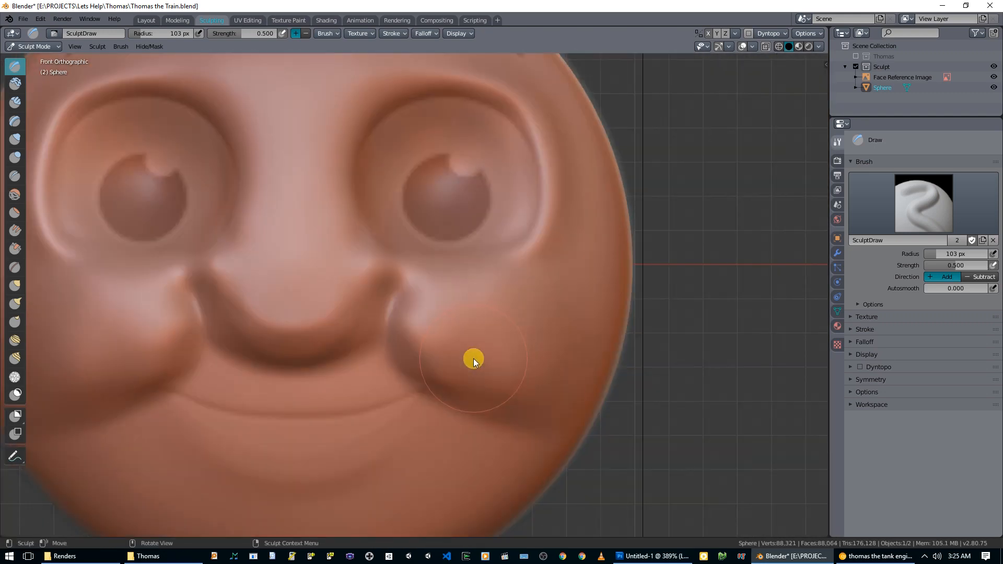
- Shape the nose and its bridge with the 103 px Draw brush and check the profile from the side
{"action": "scroll", "coordinate": [473, 358], "scroll_direction": "down", "scroll_amount": 2}
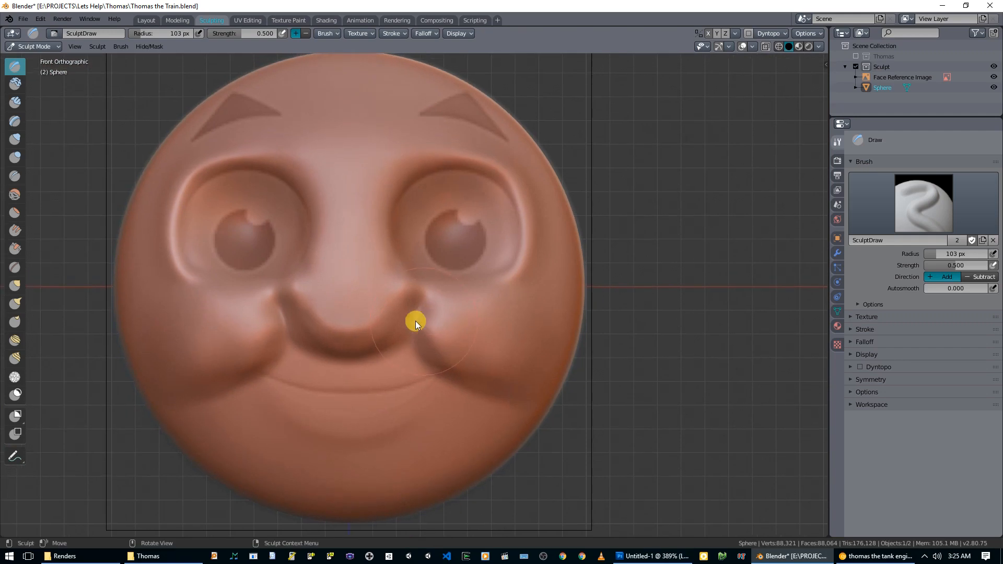
{"action": "mouse_move", "coordinate": [321, 283]}
{"action": "left_mouse_down"}
{"action": "mouse_move", "coordinate": [328, 318]}
{"action": "mouse_move", "coordinate": [358, 264]}
{"action": "mouse_move", "coordinate": [360, 293]}
{"action": "mouse_move", "coordinate": [328, 262]}
{"action": "mouse_move", "coordinate": [343, 233]}
{"action": "mouse_move", "coordinate": [365, 244]}
{"action": "left_mouse_up"}
{"action": "mouse_move", "coordinate": [365, 244]}
{"action": "middle_mouse_down"}
{"action": "mouse_move", "coordinate": [308, 283]}
{"action": "mouse_move", "coordinate": [449, 340]}
{"action": "mouse_move", "coordinate": [425, 357]}
{"action": "mouse_move", "coordinate": [328, 309]}
{"action": "mouse_move", "coordinate": [592, 335]}
{"action": "mouse_move", "coordinate": [519, 324]}
{"action": "middle_mouse_up"}
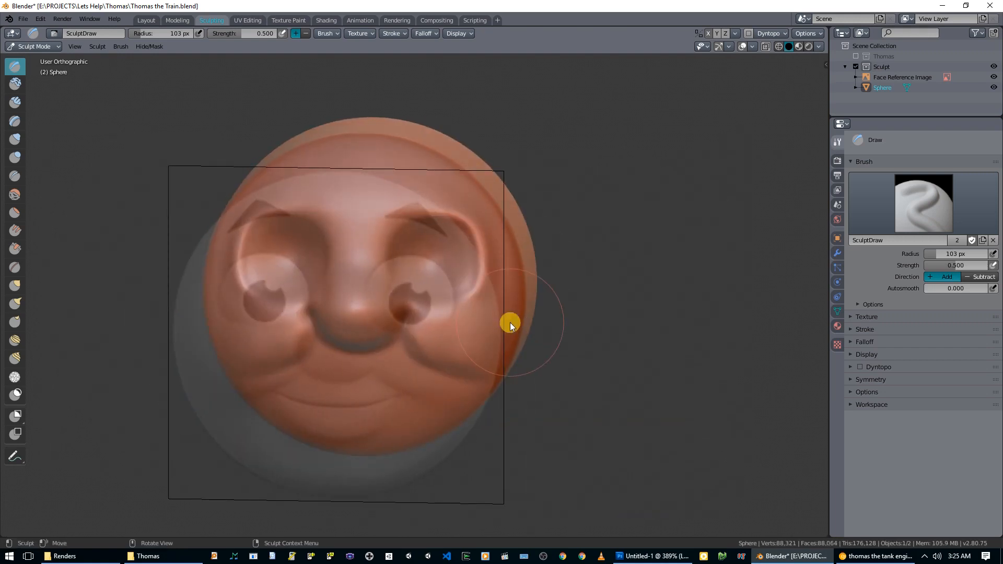
{"action": "mouse_move", "coordinate": [510, 319]}
{"action": "middle_mouse_down"}
{"action": "mouse_move", "coordinate": [440, 283]}
{"action": "mouse_move", "coordinate": [439, 259]}
{"action": "mouse_move", "coordinate": [400, 215]}
{"action": "middle_mouse_up"}
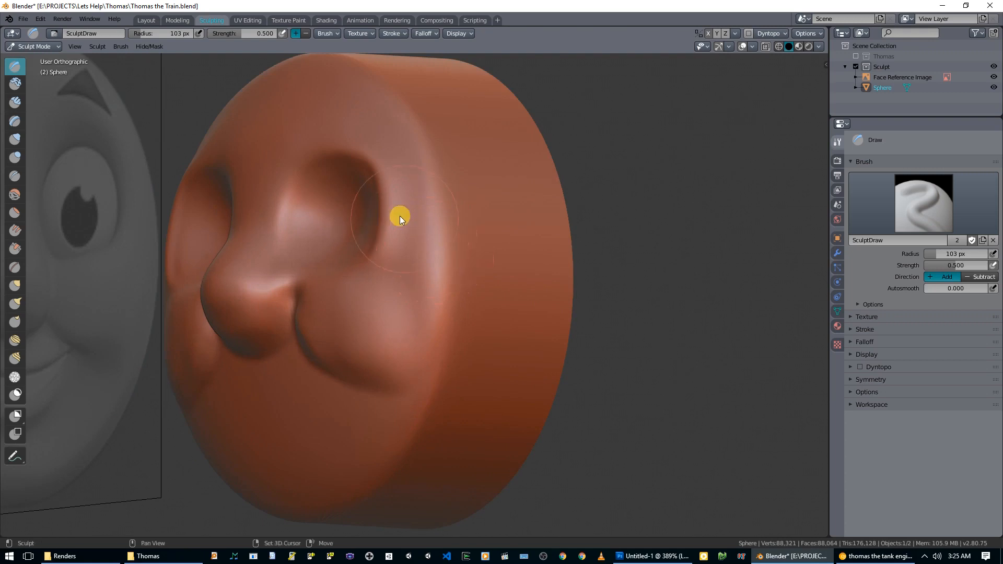
- Activate the Mask brush and set its radius to 33 px
{"action": "left_click", "coordinate": [15, 396]}
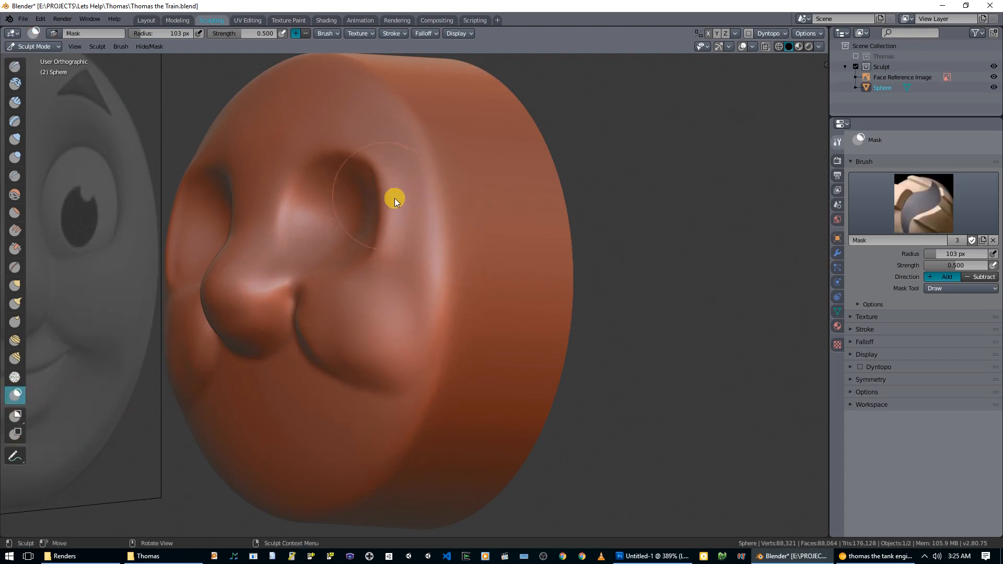
{"action": "middle_click_drag", "start_coordinate": [393, 198], "coordinate": [408, 208]}
{"action": "key", "text": "f"}
{"action": "left_click", "coordinate": [371, 206]}
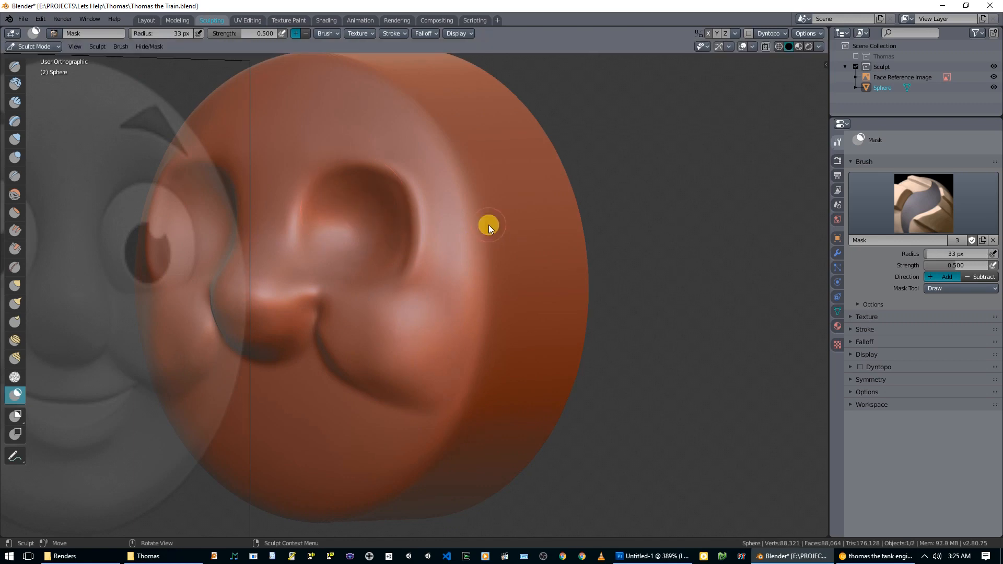
- Try the Mask brush at a 181 px radius on the side of the head and undo the stroke
{"action": "middle_click_drag", "start_coordinate": [491, 224], "coordinate": [449, 246]}
{"action": "key", "text": "f"}
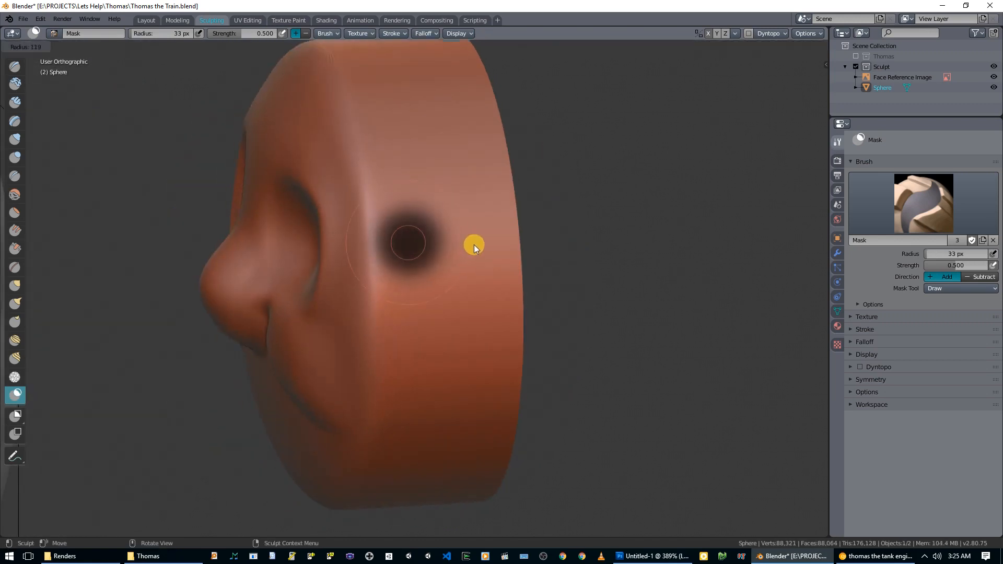
{"action": "left_click", "coordinate": [503, 249]}
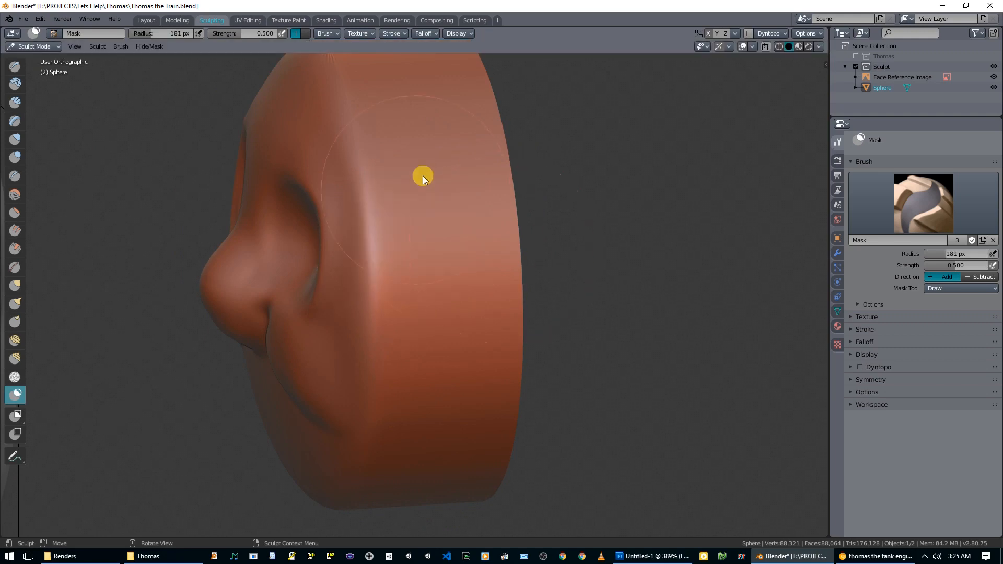
{"action": "mouse_move", "coordinate": [422, 176]}
{"action": "left_mouse_down"}
{"action": "mouse_move", "coordinate": [451, 324]}
{"action": "mouse_move", "coordinate": [439, 303]}
{"action": "left_mouse_up"}
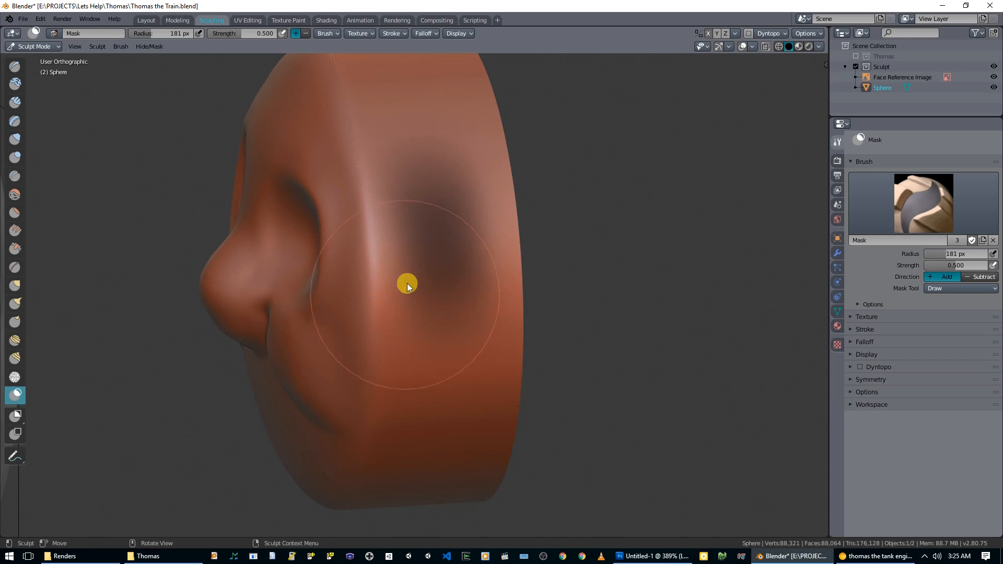
{"action": "key", "text": "ctrl+z"}
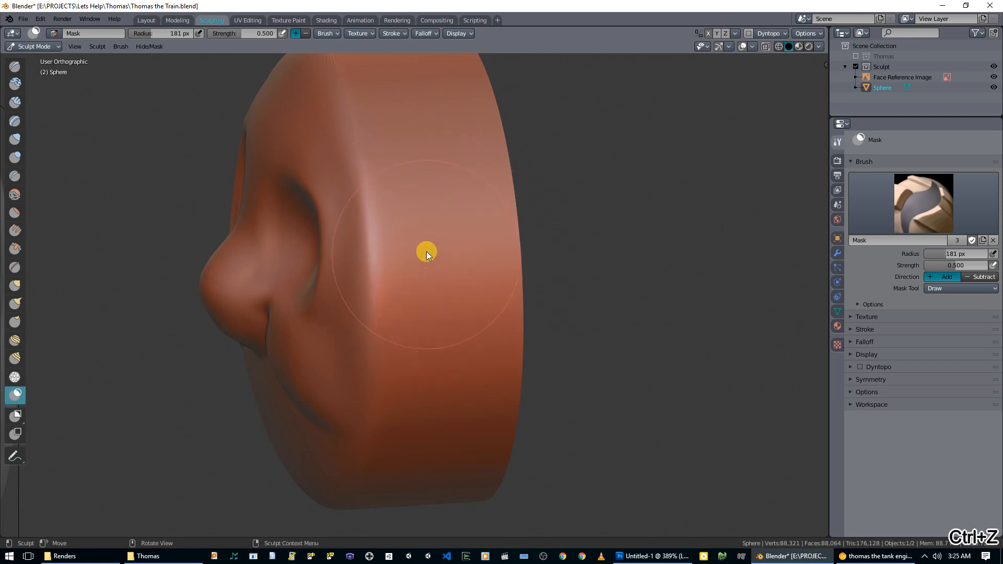
- Set the Mask brush to a 76 px radius and strength 1.000, and undo the test masking beside the eye
{"action": "key", "text": "f"}
{"action": "left_click", "coordinate": [399, 259]}
{"action": "key", "text": "shift+f"}
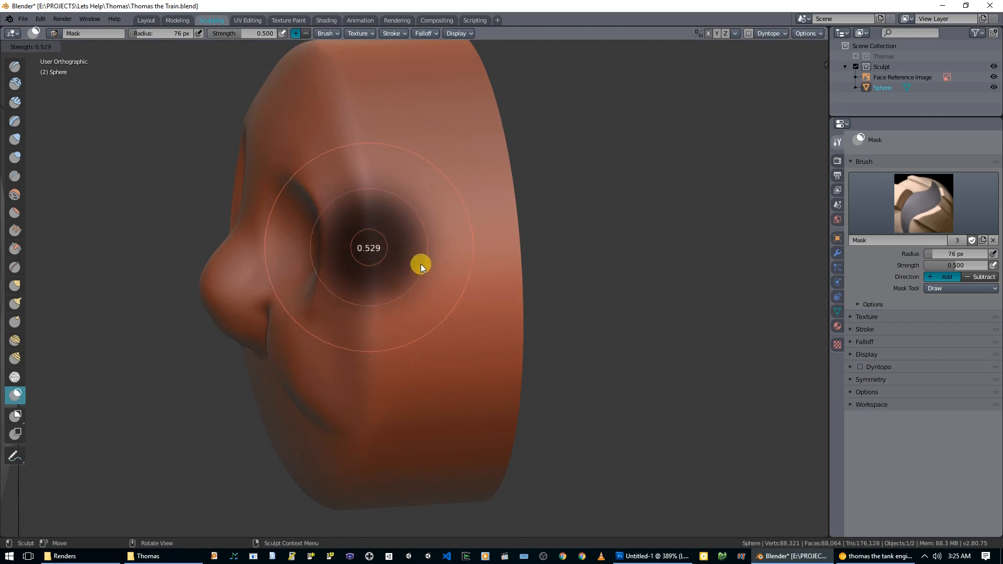
{"action": "left_click", "coordinate": [377, 254]}
{"action": "left_click_drag", "start_coordinate": [436, 225], "coordinate": [432, 315]}
{"action": "mouse_move", "coordinate": [410, 253]}
{"action": "middle_mouse_down"}
{"action": "mouse_move", "coordinate": [484, 264]}
{"action": "mouse_move", "coordinate": [372, 152]}
{"action": "mouse_move", "coordinate": [347, 275]}
{"action": "mouse_move", "coordinate": [286, 260]}
{"action": "middle_mouse_up"}
{"action": "key", "text": "ctrl+z"}
- Mask the area around both eyes across the brow, nose bridge and upper cheeks, leaving the eye openings and nose tip unmasked
{"action": "mouse_move", "coordinate": [240, 267]}
{"action": "left_mouse_down"}
{"action": "mouse_move", "coordinate": [266, 230]}
{"action": "mouse_move", "coordinate": [302, 211]}
{"action": "mouse_move", "coordinate": [343, 206]}
{"action": "mouse_move", "coordinate": [393, 220]}
{"action": "left_mouse_up"}
{"action": "mouse_move", "coordinate": [393, 220]}
{"action": "middle_mouse_down"}
{"action": "mouse_move", "coordinate": [600, 342]}
{"action": "mouse_move", "coordinate": [524, 260]}
{"action": "mouse_move", "coordinate": [501, 214]}
{"action": "middle_mouse_up"}
{"action": "mouse_move", "coordinate": [500, 215]}
{"action": "left_mouse_down"}
{"action": "mouse_move", "coordinate": [509, 292]}
{"action": "mouse_move", "coordinate": [482, 352]}
{"action": "mouse_move", "coordinate": [459, 370]}
{"action": "left_mouse_up"}
{"action": "middle_click_drag", "start_coordinate": [459, 369], "coordinate": [330, 364]}
{"action": "mouse_move", "coordinate": [329, 364]}
{"action": "left_mouse_down"}
{"action": "mouse_move", "coordinate": [274, 317]}
{"action": "mouse_move", "coordinate": [251, 233]}
{"action": "left_mouse_up"}
{"action": "mouse_move", "coordinate": [251, 233]}
{"action": "middle_mouse_down"}
{"action": "mouse_move", "coordinate": [221, 171]}
{"action": "mouse_move", "coordinate": [215, 176]}
{"action": "middle_mouse_up"}
{"action": "mouse_move", "coordinate": [224, 221]}
{"action": "left_mouse_down"}
{"action": "mouse_move", "coordinate": [242, 305]}
{"action": "mouse_move", "coordinate": [327, 359]}
{"action": "mouse_move", "coordinate": [315, 330]}
{"action": "mouse_move", "coordinate": [202, 297]}
{"action": "mouse_move", "coordinate": [339, 367]}
{"action": "left_mouse_up"}
{"action": "mouse_move", "coordinate": [340, 368]}
{"action": "middle_mouse_down"}
{"action": "mouse_move", "coordinate": [406, 384]}
{"action": "mouse_move", "coordinate": [421, 402]}
{"action": "middle_mouse_up"}
{"action": "mouse_move", "coordinate": [421, 402]}
{"action": "left_mouse_down"}
{"action": "mouse_move", "coordinate": [460, 321]}
{"action": "mouse_move", "coordinate": [477, 249]}
{"action": "mouse_move", "coordinate": [457, 172]}
{"action": "mouse_move", "coordinate": [365, 123]}
{"action": "mouse_move", "coordinate": [212, 174]}
{"action": "mouse_move", "coordinate": [218, 194]}
{"action": "mouse_move", "coordinate": [324, 92]}
{"action": "mouse_move", "coordinate": [264, 89]}
{"action": "mouse_move", "coordinate": [417, 91]}
{"action": "mouse_move", "coordinate": [488, 202]}
{"action": "mouse_move", "coordinate": [470, 374]}
{"action": "mouse_move", "coordinate": [282, 400]}
{"action": "mouse_move", "coordinate": [201, 280]}
{"action": "mouse_move", "coordinate": [199, 252]}
{"action": "left_mouse_up"}
{"action": "scroll", "coordinate": [455, 315], "scroll_direction": "down", "scroll_amount": 5}
{"action": "mouse_move", "coordinate": [322, 302]}
{"action": "middle_mouse_down"}
{"action": "mouse_move", "coordinate": [484, 315]}
{"action": "mouse_move", "coordinate": [394, 308]}
{"action": "mouse_move", "coordinate": [480, 315]}
{"action": "mouse_move", "coordinate": [460, 315]}
{"action": "middle_mouse_up"}
{"action": "key", "text": "KP_1"}
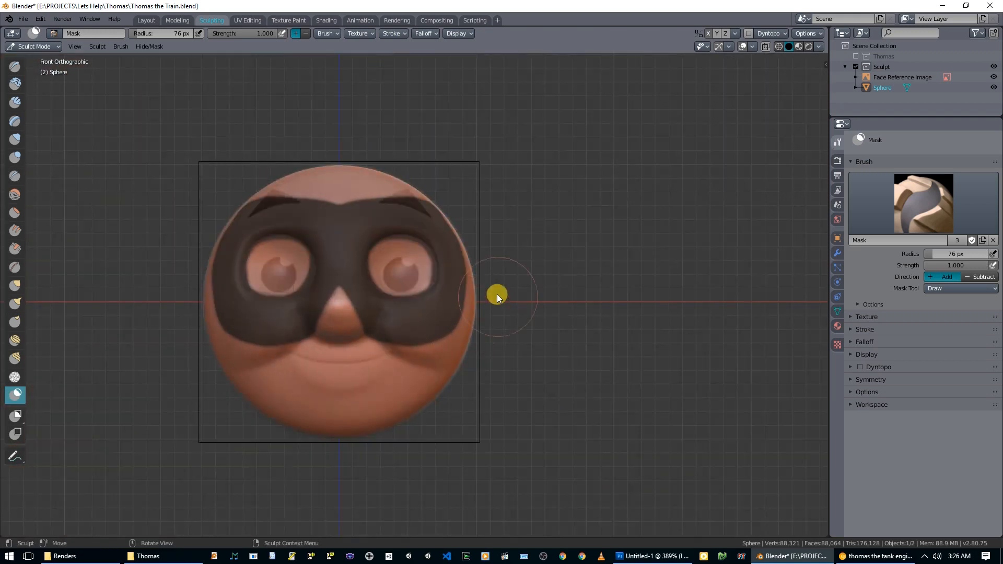
- Switch to the Draw brush at a 212 px radius and push the unmasked eye areas outward
{"action": "scroll", "coordinate": [488, 287], "scroll_direction": "up", "scroll_amount": 4}
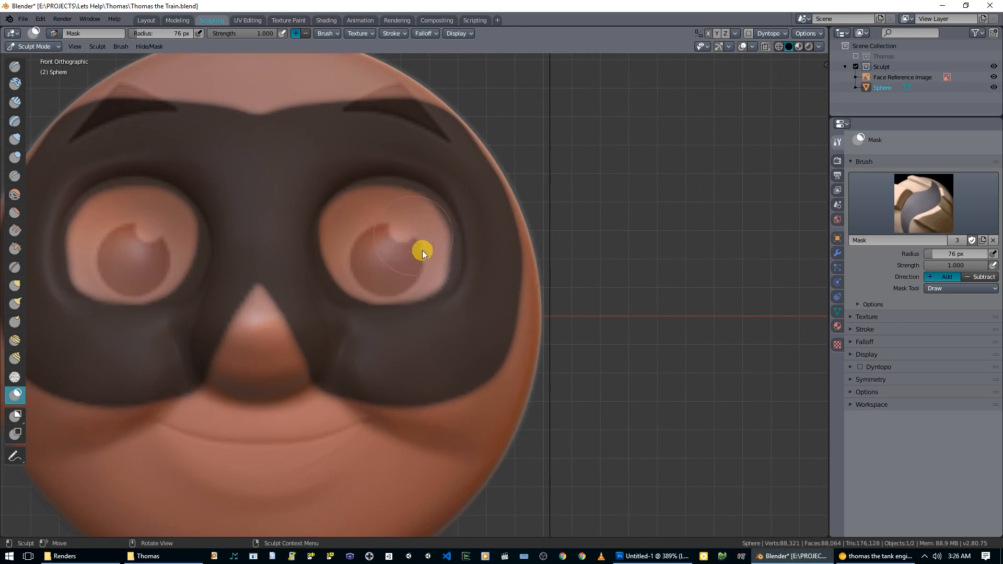
{"action": "key", "text": "x"}
{"action": "key", "text": "f"}
{"action": "left_click", "coordinate": [459, 252]}
{"action": "left_click_drag", "start_coordinate": [393, 249], "coordinate": [381, 252]}
{"action": "mouse_move", "coordinate": [381, 252]}
{"action": "middle_mouse_down"}
{"action": "mouse_move", "coordinate": [328, 271]}
{"action": "mouse_move", "coordinate": [354, 268]}
{"action": "middle_mouse_up"}
- Reduce the Draw brush radius to 117 px and build up rounded, bulging eyeballs inside the unmasked eye openings
{"action": "key", "text": "f"}
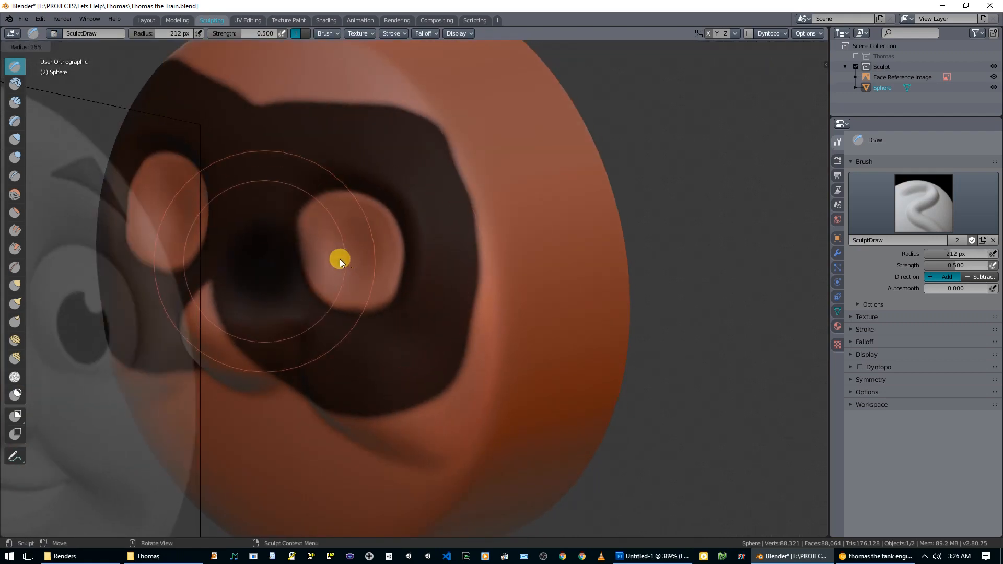
{"action": "left_click", "coordinate": [322, 261]}
{"action": "key", "text": "KP_1"}
{"action": "mouse_move", "coordinate": [330, 260]}
{"action": "left_mouse_down"}
{"action": "mouse_move", "coordinate": [384, 234]}
{"action": "mouse_move", "coordinate": [364, 259]}
{"action": "mouse_move", "coordinate": [358, 231]}
{"action": "mouse_move", "coordinate": [350, 246]}
{"action": "left_mouse_up"}
{"action": "mouse_move", "coordinate": [350, 246]}
{"action": "middle_mouse_down"}
{"action": "mouse_move", "coordinate": [325, 272]}
{"action": "mouse_move", "coordinate": [287, 283]}
{"action": "mouse_move", "coordinate": [386, 286]}
{"action": "mouse_move", "coordinate": [381, 260]}
{"action": "middle_mouse_up"}
{"action": "mouse_move", "coordinate": [381, 261]}
{"action": "left_mouse_down"}
{"action": "mouse_move", "coordinate": [383, 269]}
{"action": "mouse_move", "coordinate": [348, 218]}
{"action": "mouse_move", "coordinate": [337, 300]}
{"action": "left_mouse_up"}
{"action": "mouse_move", "coordinate": [336, 299]}
{"action": "middle_mouse_down"}
{"action": "mouse_move", "coordinate": [281, 284]}
{"action": "mouse_move", "coordinate": [285, 256]}
{"action": "mouse_move", "coordinate": [309, 260]}
{"action": "middle_mouse_up"}
{"action": "mouse_move", "coordinate": [309, 260]}
{"action": "left_mouse_down"}
{"action": "mouse_move", "coordinate": [349, 221]}
{"action": "mouse_move", "coordinate": [331, 212]}
{"action": "mouse_move", "coordinate": [360, 231]}
{"action": "mouse_move", "coordinate": [340, 244]}
{"action": "left_mouse_up"}
{"action": "mouse_move", "coordinate": [340, 244]}
{"action": "middle_mouse_down"}
{"action": "mouse_move", "coordinate": [453, 259]}
{"action": "mouse_move", "coordinate": [396, 253]}
{"action": "middle_mouse_up"}
{"action": "mouse_move", "coordinate": [368, 258]}
{"action": "left_mouse_down"}
{"action": "mouse_move", "coordinate": [365, 243]}
{"action": "mouse_move", "coordinate": [482, 232]}
{"action": "mouse_move", "coordinate": [425, 263]}
{"action": "left_mouse_up"}
{"action": "mouse_move", "coordinate": [424, 263]}
{"action": "middle_mouse_down"}
{"action": "mouse_move", "coordinate": [318, 296]}
{"action": "mouse_move", "coordinate": [324, 252]}
{"action": "mouse_move", "coordinate": [339, 239]}
{"action": "middle_mouse_up"}
{"action": "mouse_move", "coordinate": [340, 240]}
{"action": "left_mouse_down"}
{"action": "mouse_move", "coordinate": [354, 226]}
{"action": "mouse_move", "coordinate": [338, 258]}
{"action": "mouse_move", "coordinate": [369, 226]}
{"action": "left_mouse_up"}
{"action": "mouse_move", "coordinate": [369, 227]}
{"action": "middle_mouse_down"}
{"action": "mouse_move", "coordinate": [454, 249]}
{"action": "mouse_move", "coordinate": [306, 261]}
{"action": "middle_mouse_up"}
{"action": "mouse_move", "coordinate": [311, 281]}
{"action": "left_mouse_down"}
{"action": "mouse_move", "coordinate": [318, 289]}
{"action": "mouse_move", "coordinate": [291, 231]}
{"action": "left_mouse_up"}
{"action": "mouse_move", "coordinate": [291, 231]}
{"action": "middle_mouse_down"}
{"action": "mouse_move", "coordinate": [385, 237]}
{"action": "mouse_move", "coordinate": [325, 266]}
{"action": "middle_mouse_up"}
{"action": "mouse_move", "coordinate": [326, 266]}
{"action": "left_mouse_down"}
{"action": "mouse_move", "coordinate": [448, 250]}
{"action": "mouse_move", "coordinate": [313, 277]}
{"action": "left_mouse_up"}
{"action": "mouse_move", "coordinate": [313, 277]}
{"action": "middle_mouse_down"}
{"action": "mouse_move", "coordinate": [290, 291]}
{"action": "mouse_move", "coordinate": [274, 257]}
{"action": "mouse_move", "coordinate": [255, 283]}
{"action": "mouse_move", "coordinate": [312, 294]}
{"action": "mouse_move", "coordinate": [335, 228]}
{"action": "middle_mouse_up"}
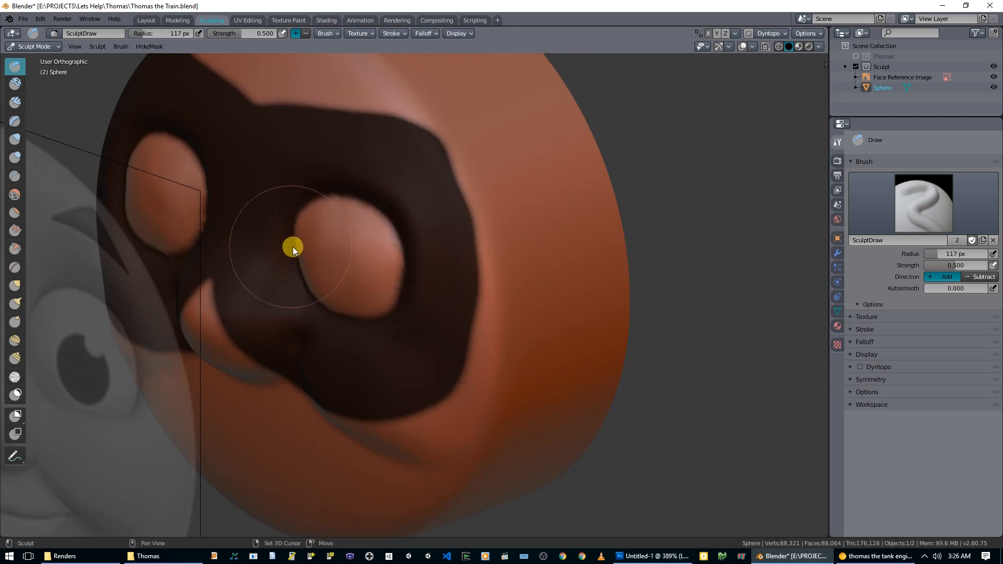
- Clear the mask from the whole head
{"action": "mouse_move", "coordinate": [357, 240]}
{"action": "middle_mouse_down"}
{"action": "mouse_move", "coordinate": [299, 230]}
{"action": "mouse_move", "coordinate": [503, 231]}
{"action": "mouse_move", "coordinate": [446, 243]}
{"action": "mouse_move", "coordinate": [265, 227]}
{"action": "mouse_move", "coordinate": [374, 240]}
{"action": "middle_mouse_up"}
{"action": "scroll", "coordinate": [374, 240], "scroll_direction": "down", "scroll_amount": 5}
{"action": "left_click", "coordinate": [159, 46]}
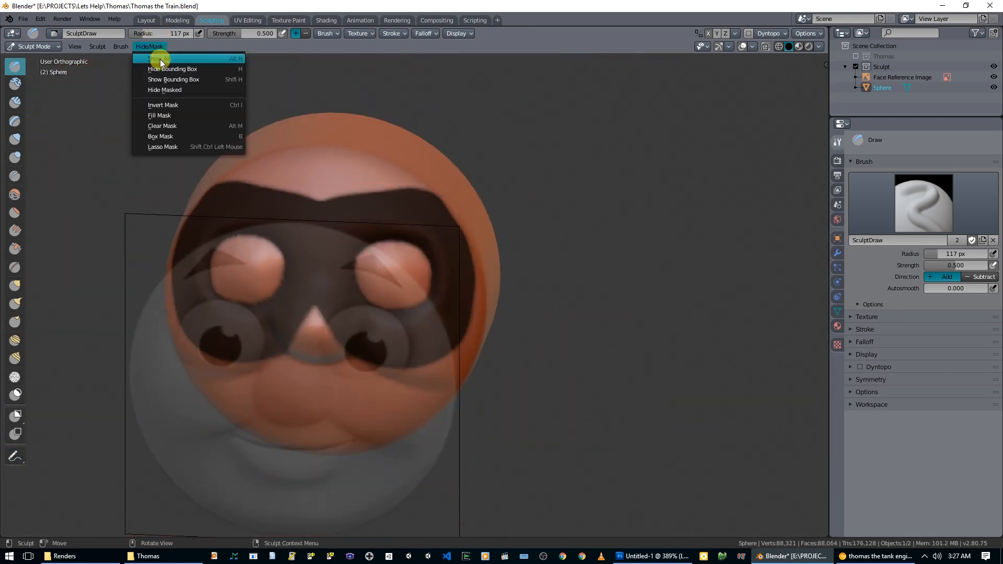
{"action": "left_click", "coordinate": [168, 124]}
- Smooth the jagged rims around both eyeballs using the Smooth brush at a 41 px radius and 0.500 strength
{"action": "mouse_move", "coordinate": [342, 179]}
{"action": "middle_mouse_down"}
{"action": "mouse_move", "coordinate": [296, 130]}
{"action": "mouse_move", "coordinate": [437, 148]}
{"action": "mouse_move", "coordinate": [491, 171]}
{"action": "mouse_move", "coordinate": [355, 187]}
{"action": "mouse_move", "coordinate": [361, 226]}
{"action": "middle_mouse_up"}
{"action": "scroll", "coordinate": [379, 215], "scroll_direction": "up", "scroll_amount": 3}
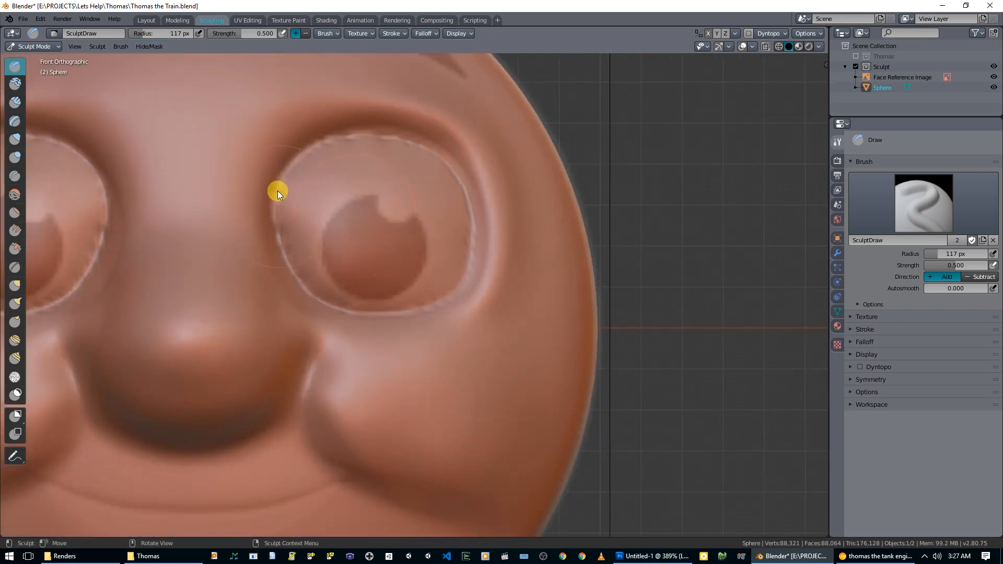
{"action": "key", "text": "s"}
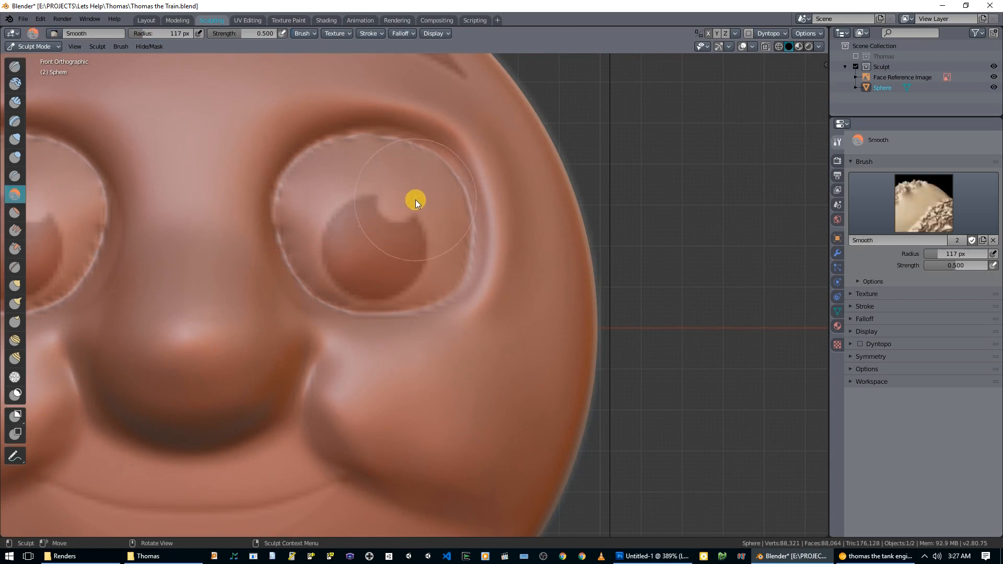
{"action": "key", "text": "f"}
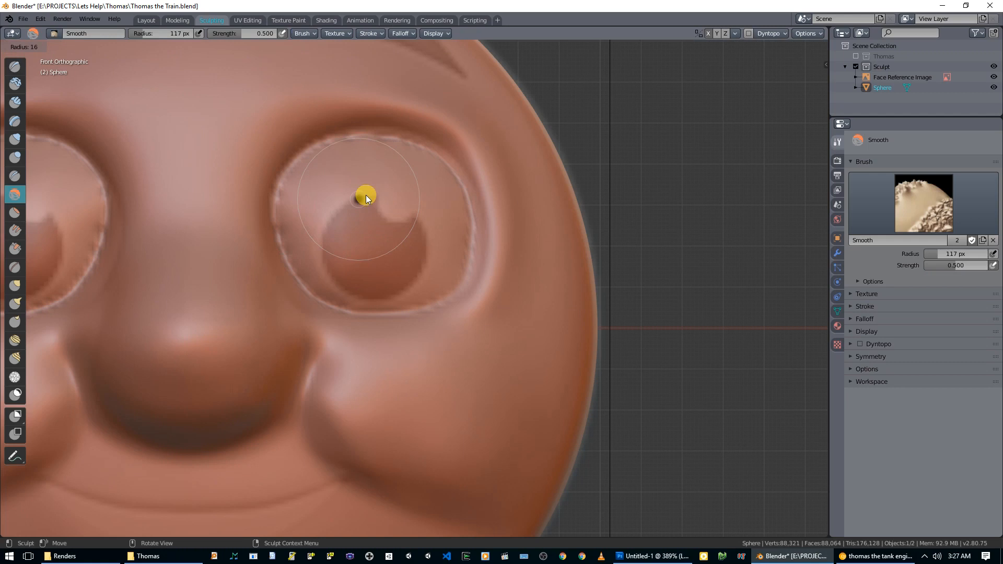
{"action": "left_click", "coordinate": [365, 195]}
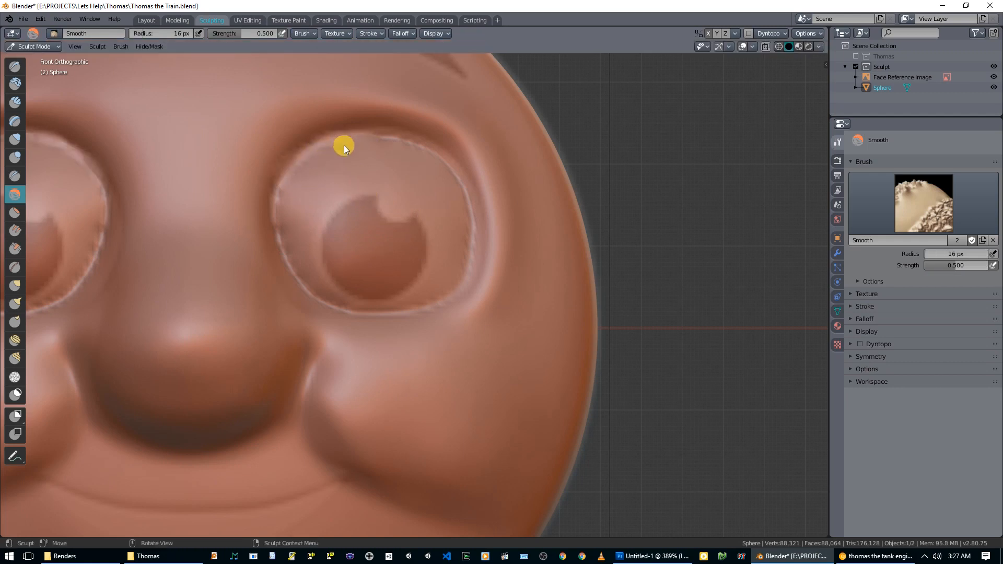
{"action": "key", "text": "f"}
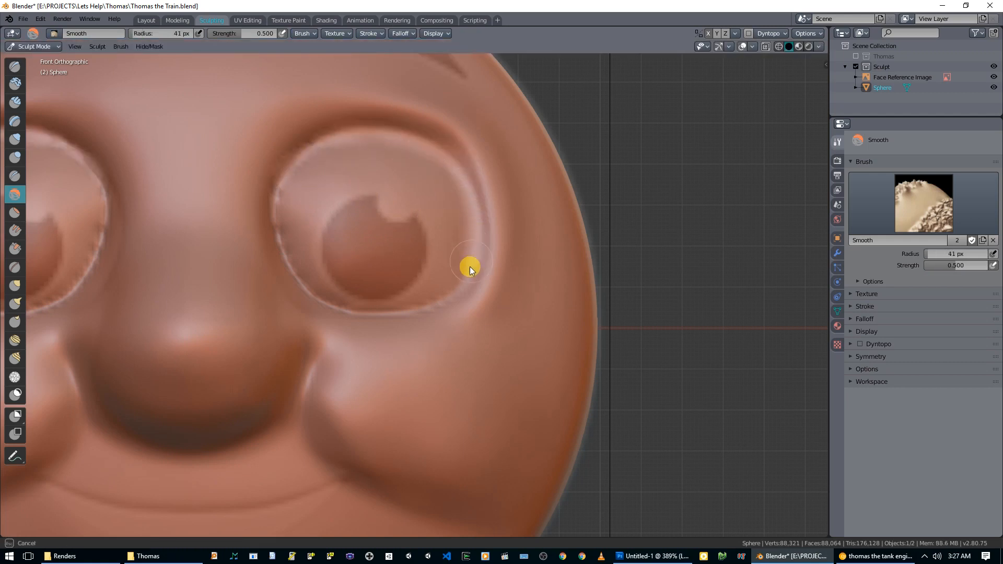
{"action": "middle_click_drag", "start_coordinate": [438, 285], "coordinate": [391, 319]}
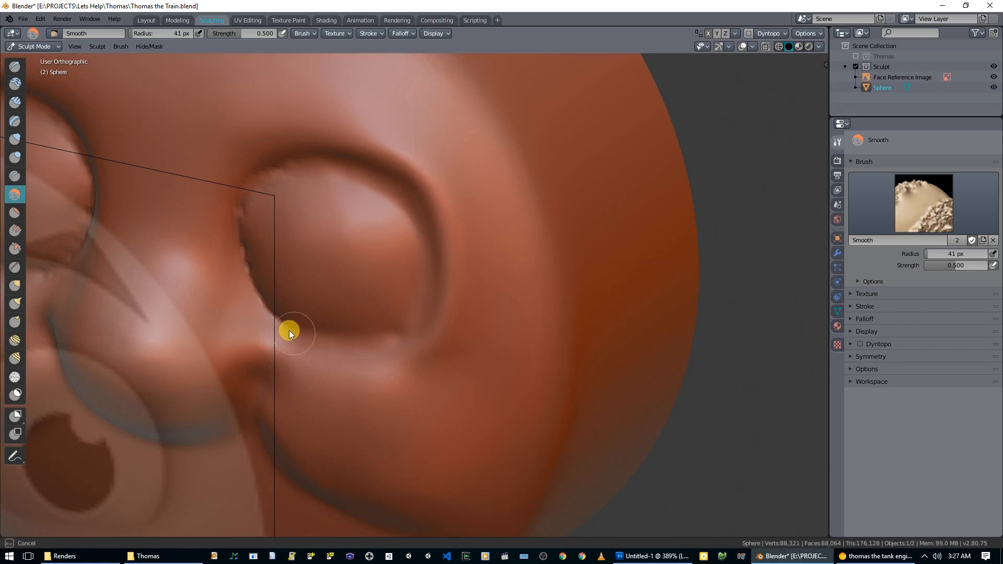
{"action": "middle_click_drag", "start_coordinate": [320, 164], "coordinate": [392, 147]}
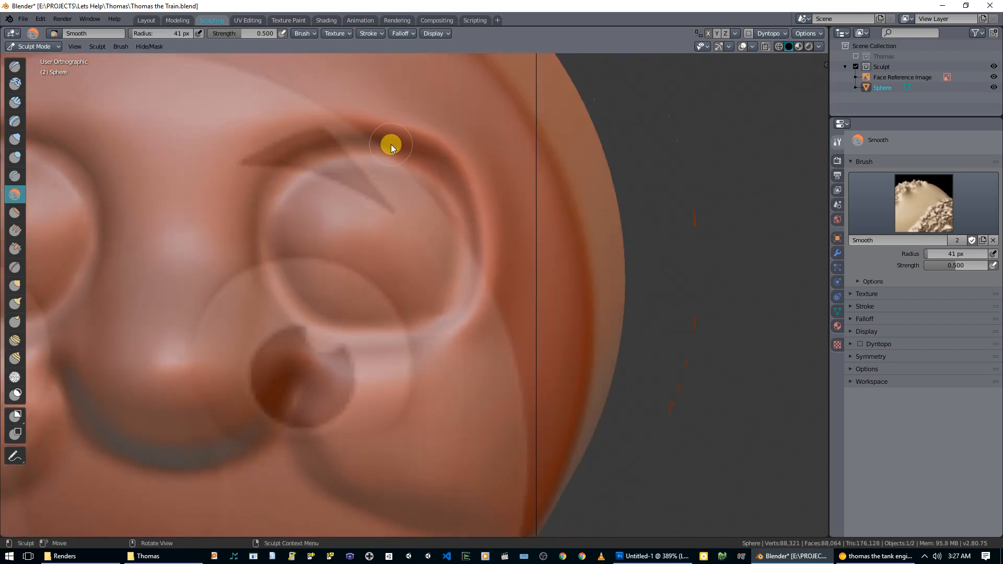
- Deepen the groove around the eyeballs using the Crease brush in Subtract mode at a 41 px radius and 0.250 strength
{"action": "key", "text": "KP_1"}
{"action": "key", "text": "shift+c"}
{"action": "key", "text": "f"}
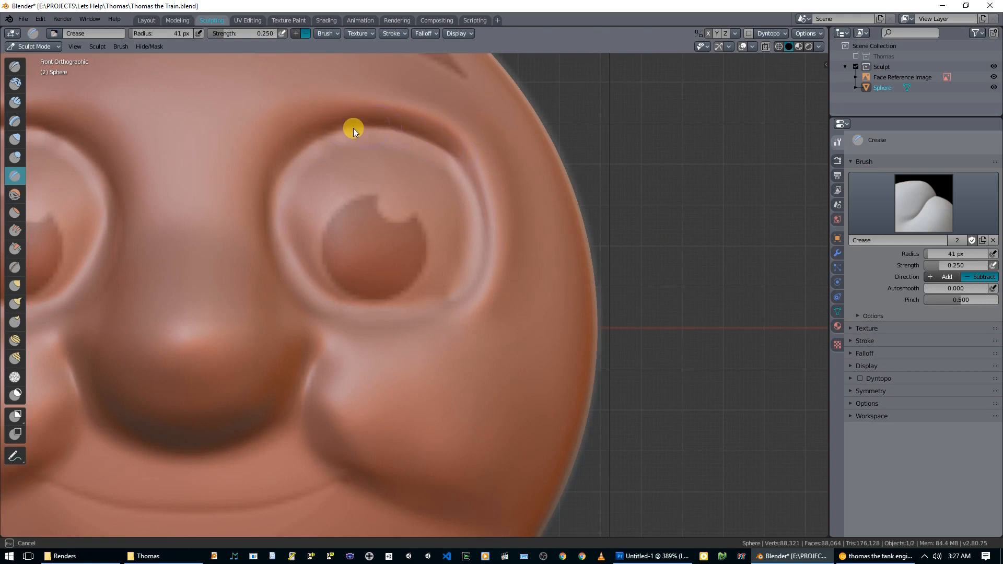
{"action": "mouse_move", "coordinate": [296, 261]}
{"action": "middle_mouse_down"}
{"action": "mouse_move", "coordinate": [279, 285]}
{"action": "mouse_move", "coordinate": [302, 275]}
{"action": "middle_mouse_up"}
{"action": "key", "text": "ctrl+z"}
{"action": "mouse_move", "coordinate": [265, 306]}
{"action": "middle_mouse_down"}
{"action": "mouse_move", "coordinate": [242, 288]}
{"action": "mouse_move", "coordinate": [260, 278]}
{"action": "mouse_move", "coordinate": [249, 287]}
{"action": "middle_mouse_up"}
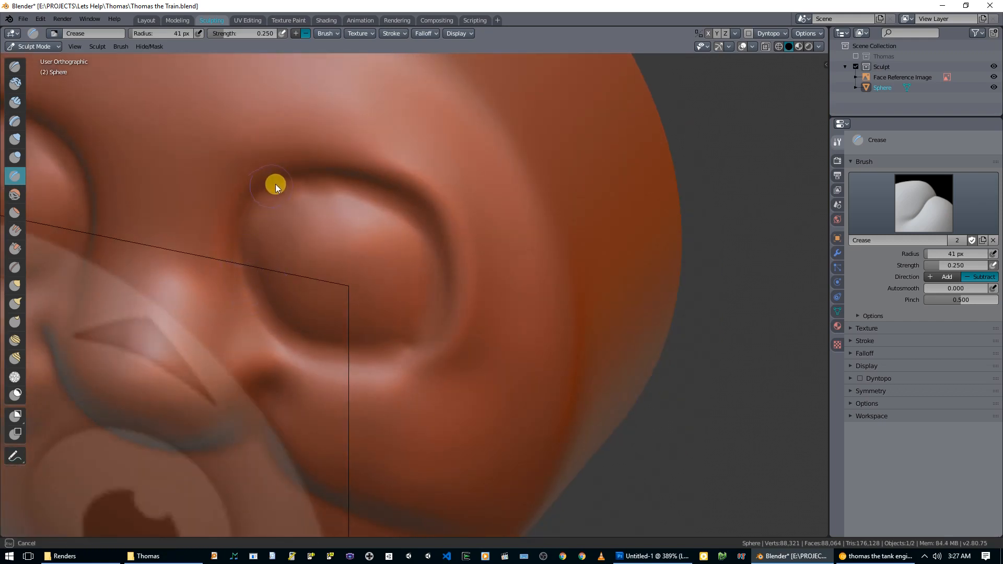
{"action": "middle_click_drag", "start_coordinate": [339, 178], "coordinate": [387, 160]}
{"action": "key", "text": "KP_1"}
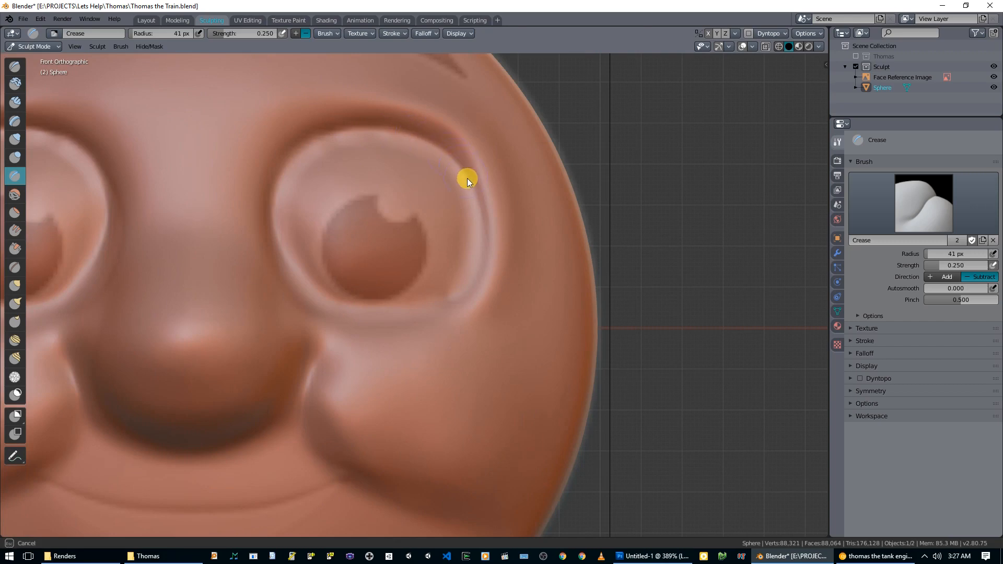
{"action": "mouse_move", "coordinate": [476, 251]}
{"action": "middle_mouse_down"}
{"action": "mouse_move", "coordinate": [497, 299]}
{"action": "mouse_move", "coordinate": [500, 290]}
{"action": "middle_mouse_up"}
{"action": "mouse_move", "coordinate": [474, 353]}
{"action": "middle_mouse_down"}
{"action": "mouse_move", "coordinate": [421, 295]}
{"action": "mouse_move", "coordinate": [389, 320]}
{"action": "middle_mouse_up"}
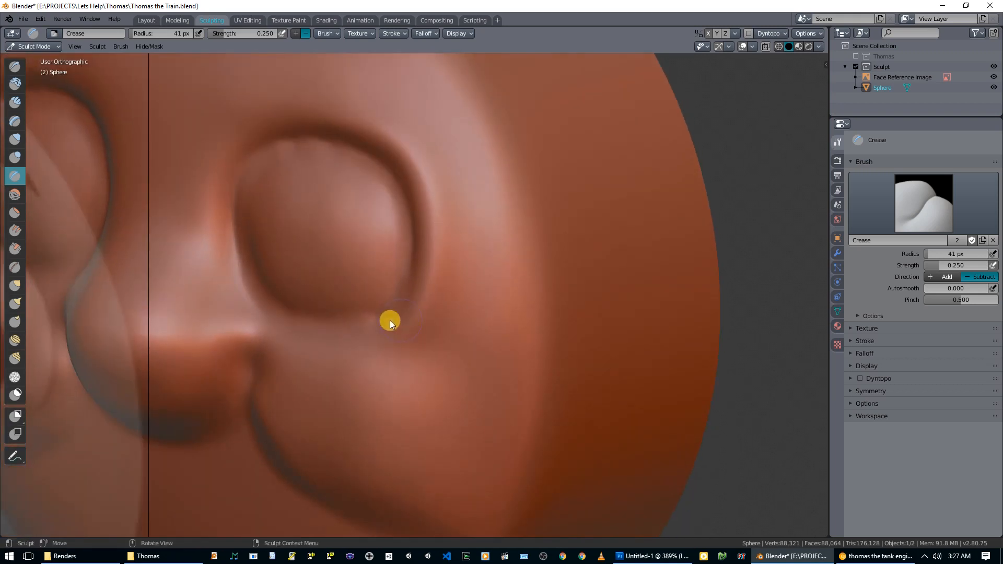
- Crease the lower outer corners of the eye sockets and undo the last crease stroke
{"action": "mouse_move", "coordinate": [265, 305]}
{"action": "middle_mouse_down"}
{"action": "mouse_move", "coordinate": [401, 319]}
{"action": "mouse_move", "coordinate": [437, 304]}
{"action": "middle_mouse_up"}
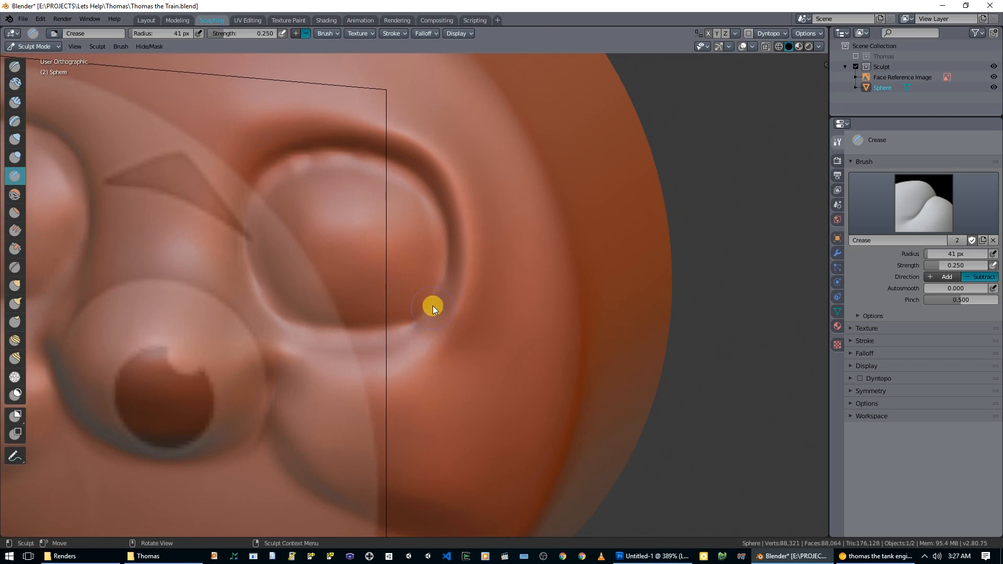
{"action": "mouse_move", "coordinate": [418, 325]}
{"action": "middle_mouse_down"}
{"action": "mouse_move", "coordinate": [490, 340]}
{"action": "mouse_move", "coordinate": [508, 368]}
{"action": "middle_mouse_up"}
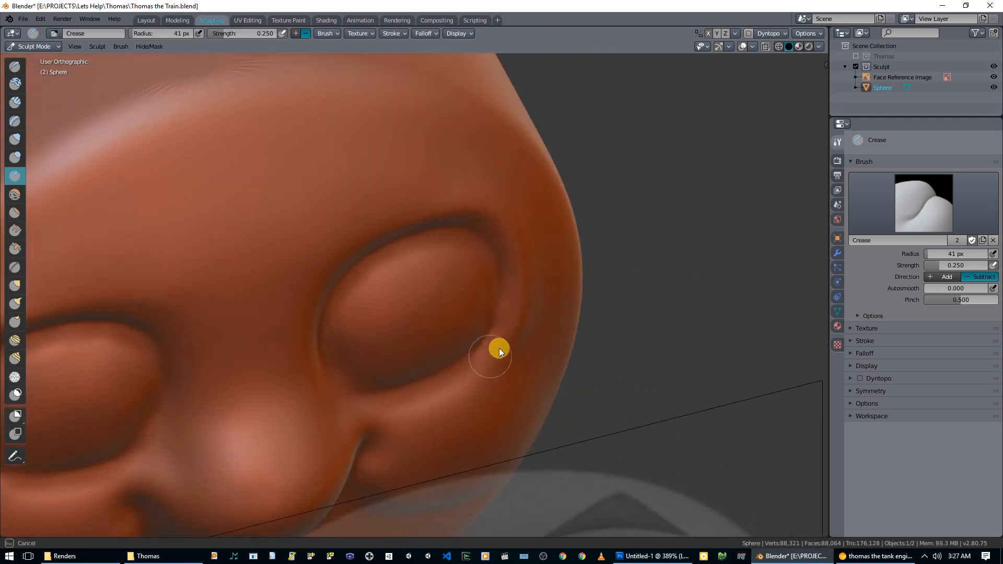
{"action": "scroll", "coordinate": [531, 334], "scroll_direction": "down", "scroll_amount": 2}
{"action": "mouse_move", "coordinate": [531, 334]}
{"action": "middle_mouse_down"}
{"action": "mouse_move", "coordinate": [443, 301]}
{"action": "mouse_move", "coordinate": [436, 270]}
{"action": "mouse_move", "coordinate": [470, 267]}
{"action": "middle_mouse_up"}
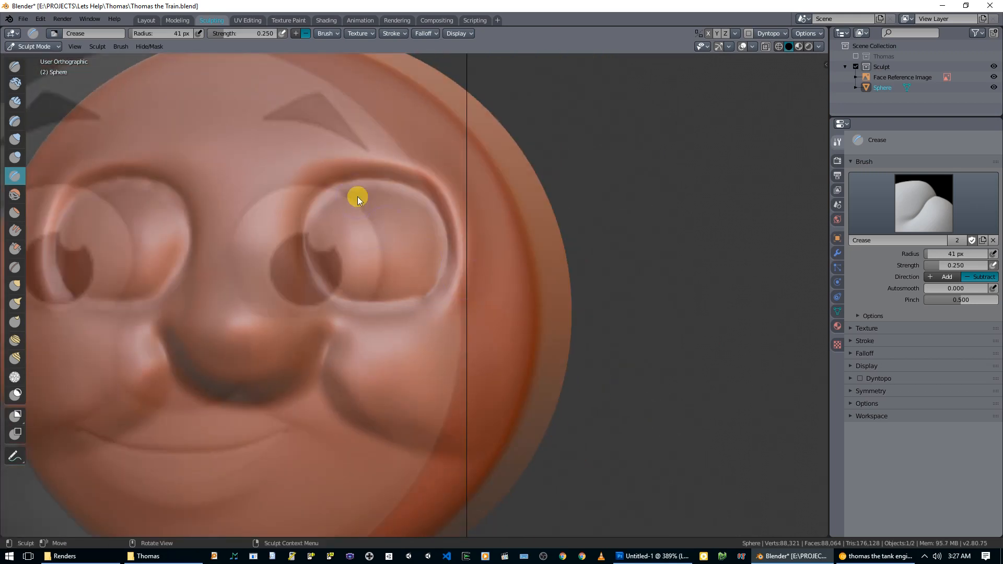
{"action": "middle_click_drag", "start_coordinate": [356, 195], "coordinate": [337, 230]}
{"action": "scroll", "coordinate": [314, 209], "scroll_direction": "up", "scroll_amount": 1}
{"action": "key", "text": "ctrl+z"}
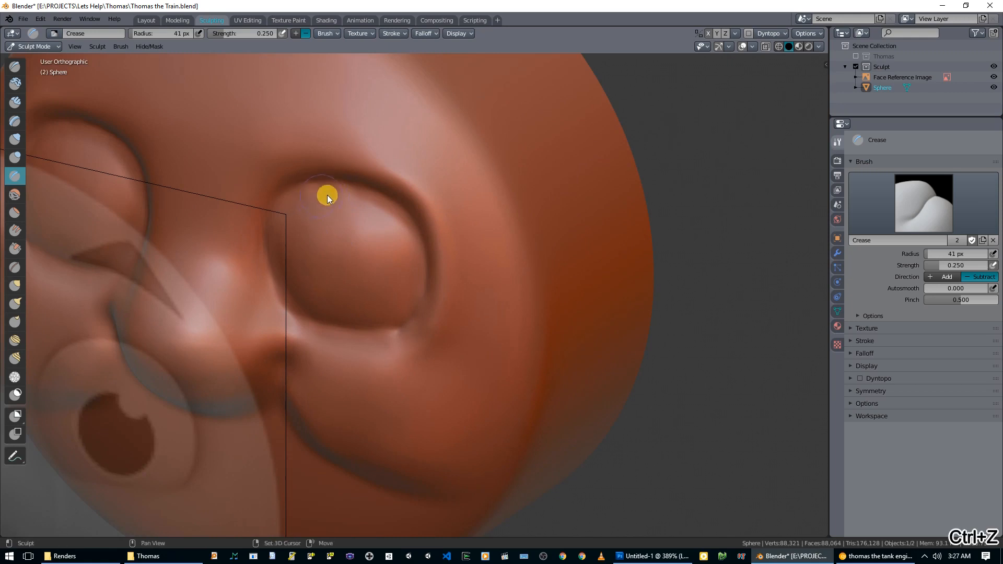
- Rework the crease between the eyeballs and cheeks at the outer lower eye corners, undoing one stroke
{"action": "mouse_move", "coordinate": [349, 226]}
{"action": "middle_mouse_down"}
{"action": "mouse_move", "coordinate": [383, 205]}
{"action": "mouse_move", "coordinate": [342, 211]}
{"action": "mouse_move", "coordinate": [444, 287]}
{"action": "mouse_move", "coordinate": [421, 295]}
{"action": "mouse_move", "coordinate": [452, 309]}
{"action": "middle_mouse_up"}
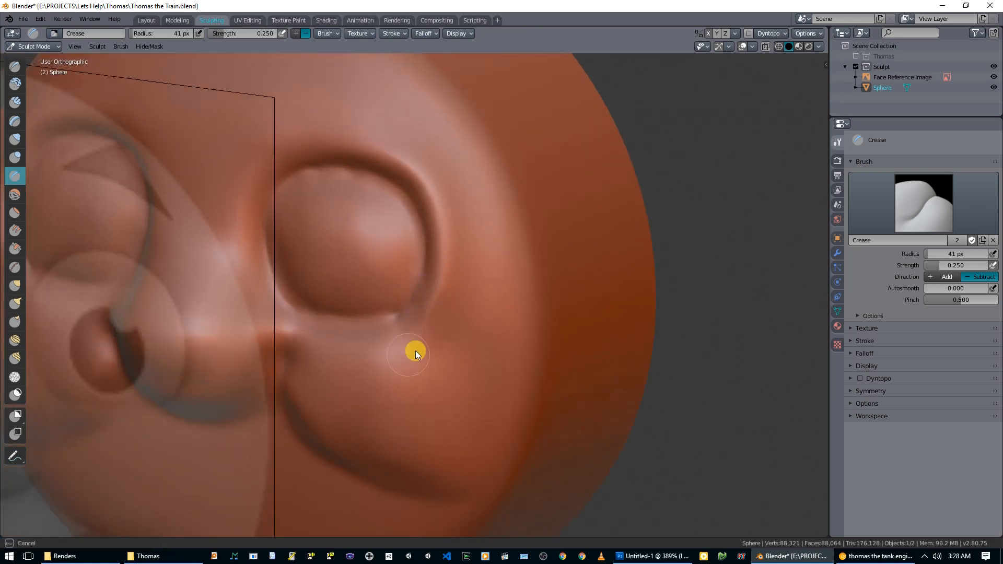
{"action": "mouse_move", "coordinate": [414, 350]}
{"action": "middle_mouse_down"}
{"action": "mouse_move", "coordinate": [450, 347]}
{"action": "mouse_move", "coordinate": [465, 281]}
{"action": "middle_mouse_up"}
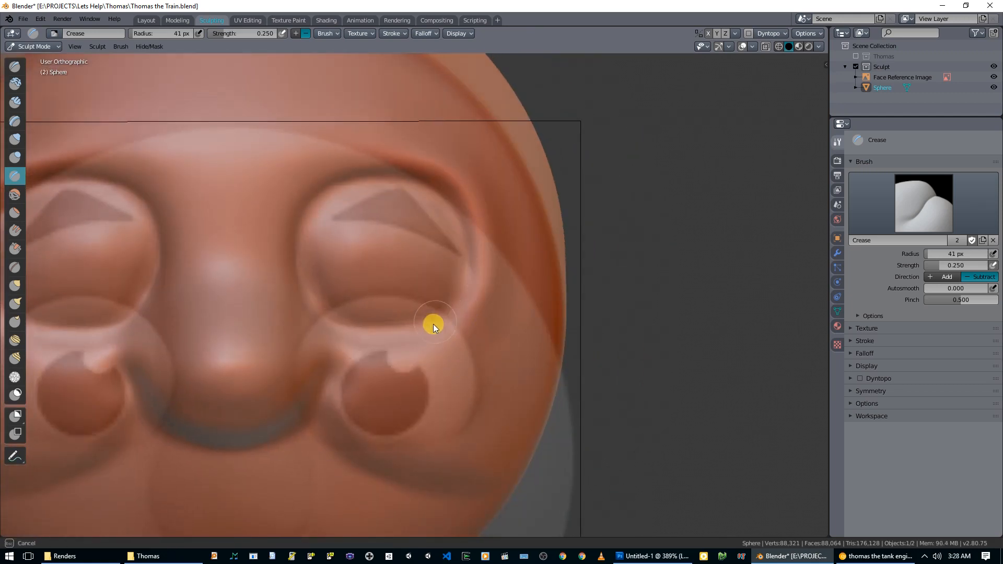
{"action": "key", "text": "ctrl+z"}
{"action": "left_click_drag", "start_coordinate": [466, 274], "coordinate": [435, 317]}
{"action": "mouse_move", "coordinate": [436, 317]}
{"action": "middle_mouse_down"}
{"action": "mouse_move", "coordinate": [343, 329]}
{"action": "mouse_move", "coordinate": [425, 282]}
{"action": "mouse_move", "coordinate": [485, 287]}
{"action": "mouse_move", "coordinate": [441, 299]}
{"action": "mouse_move", "coordinate": [487, 229]}
{"action": "mouse_move", "coordinate": [366, 241]}
{"action": "mouse_move", "coordinate": [391, 231]}
{"action": "mouse_move", "coordinate": [416, 235]}
{"action": "mouse_move", "coordinate": [408, 246]}
{"action": "middle_mouse_up"}
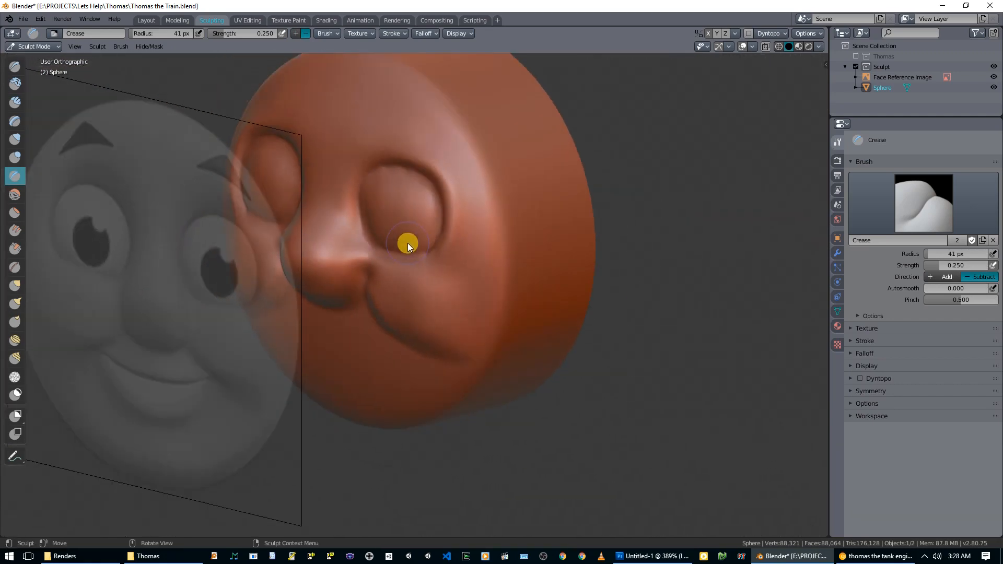
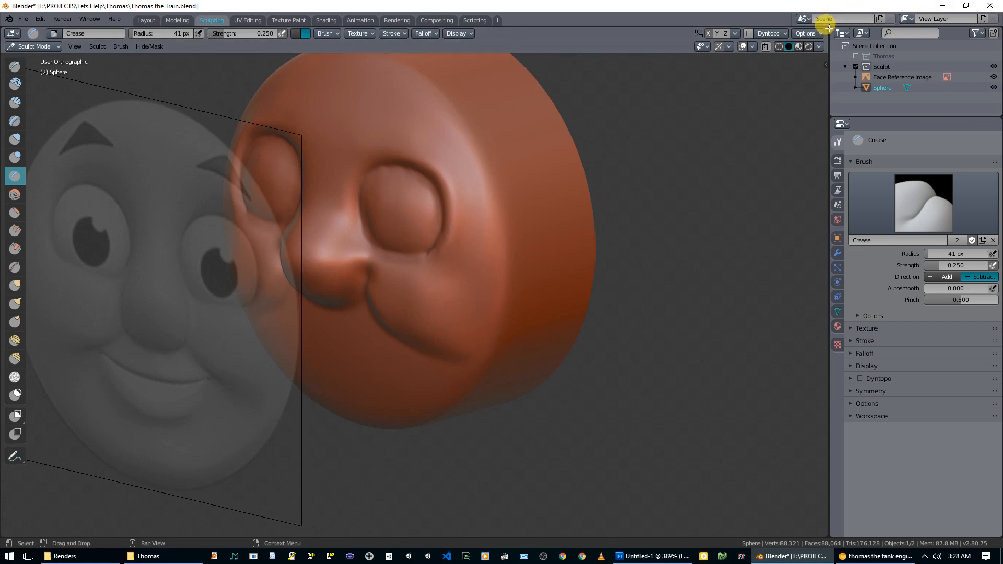
- Split the 3D viewport and show Face Ref.png in an Image Editor beside it
{"action": "left_click_drag", "start_coordinate": [825, 28], "coordinate": [604, 31]}
{"action": "left_click", "coordinate": [614, 36]}
{"action": "left_click", "coordinate": [614, 37]}
{"action": "left_click", "coordinate": [640, 83]}
{"action": "left_click", "coordinate": [724, 33]}
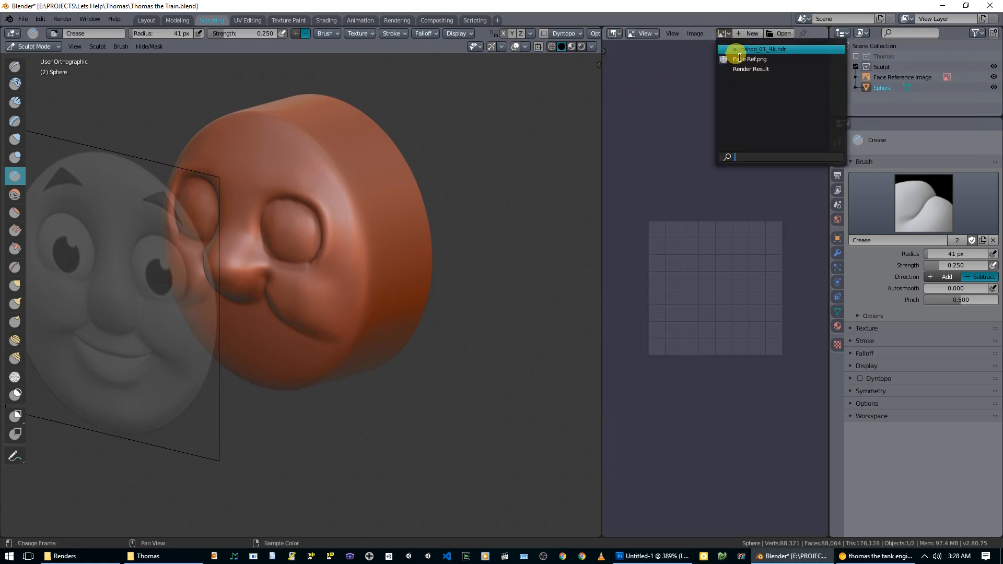
{"action": "left_click", "coordinate": [746, 62]}
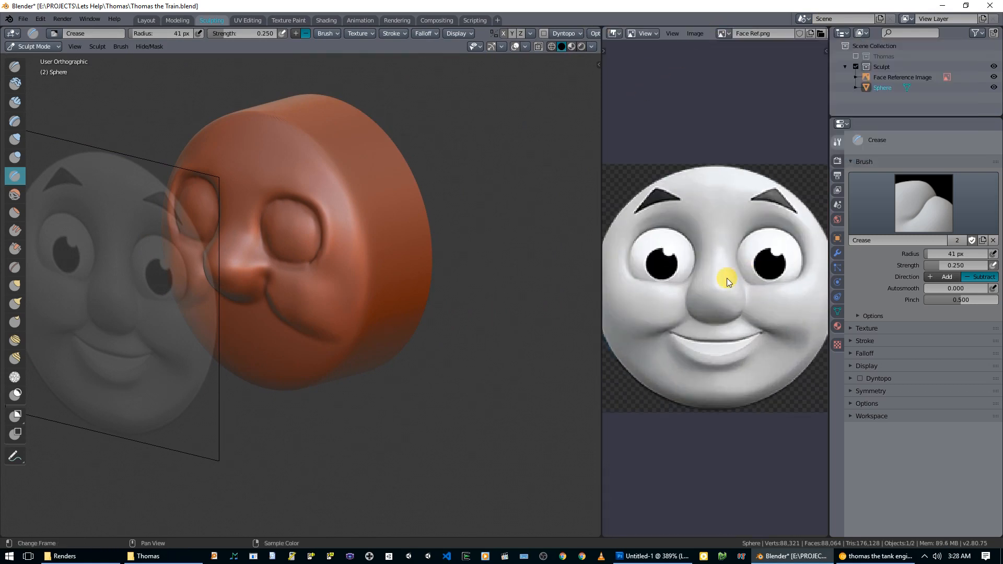
{"action": "middle_click_drag", "start_coordinate": [292, 266], "coordinate": [416, 271]}
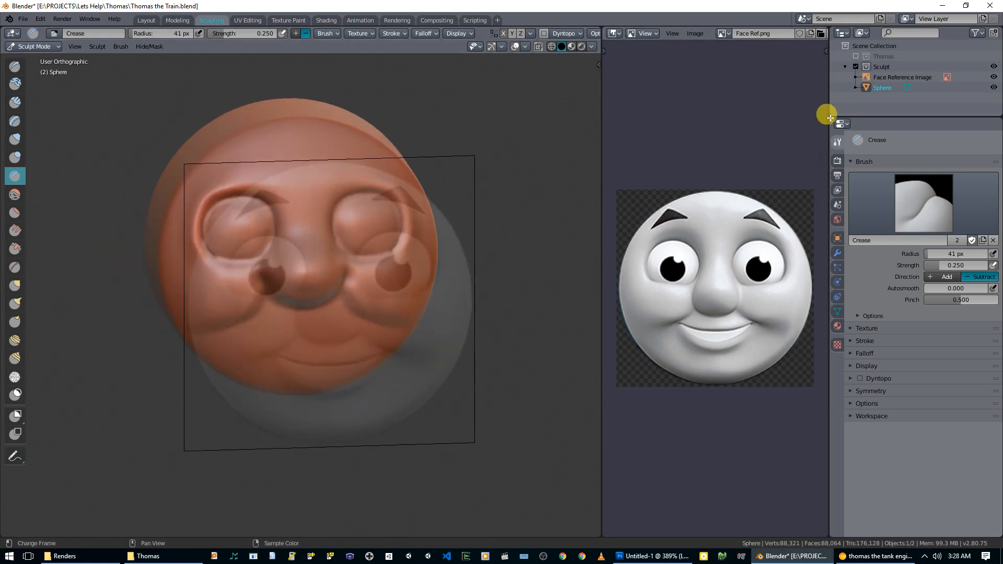
- Split the Properties area and show Face Ref.png in an Image Editor between the Outliner and Properties
{"action": "left_click_drag", "start_coordinate": [828, 122], "coordinate": [763, 308]}
{"action": "left_click", "coordinate": [762, 124]}
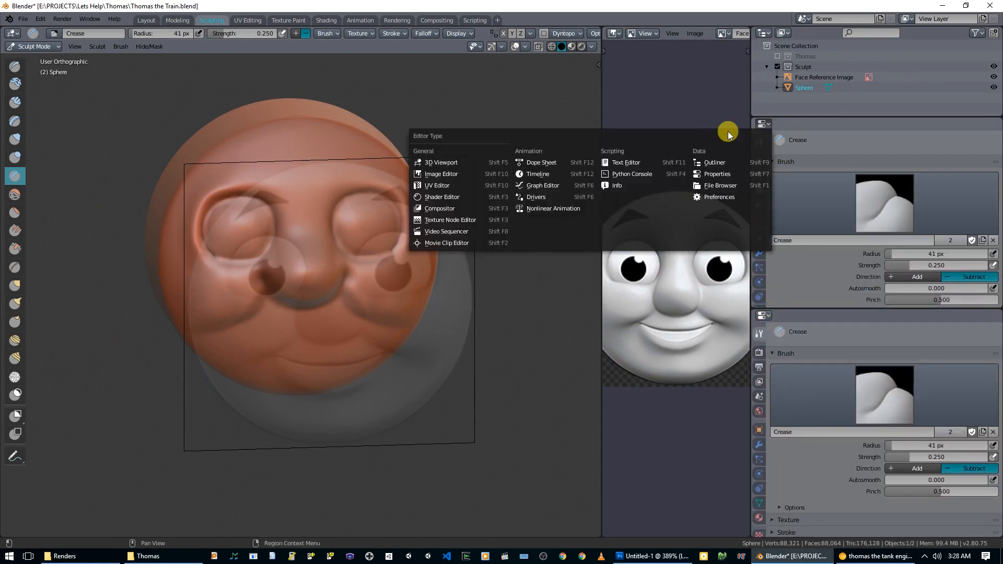
{"action": "left_click", "coordinate": [455, 173]}
{"action": "left_click", "coordinate": [870, 124]}
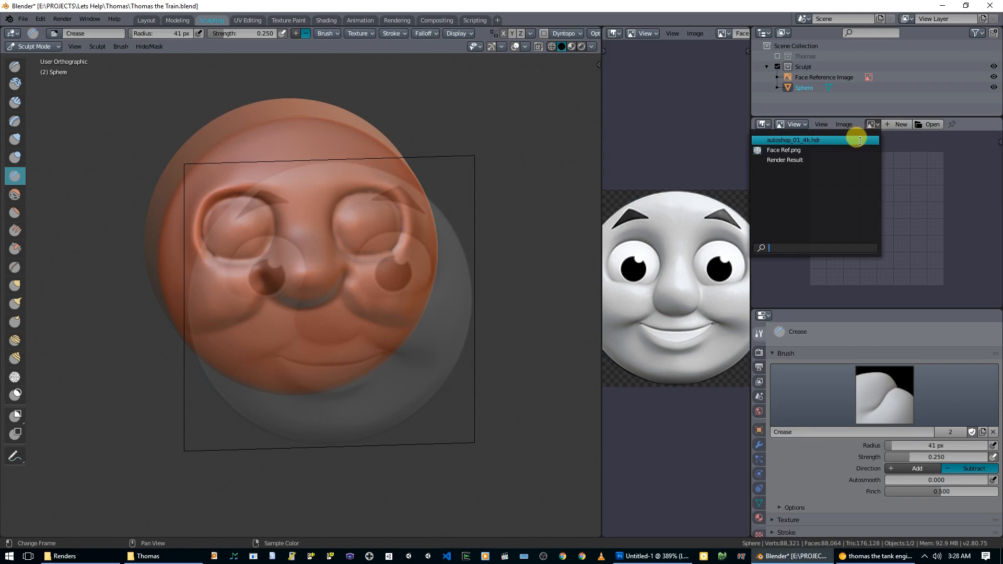
{"action": "left_click", "coordinate": [826, 144]}
{"action": "scroll", "coordinate": [867, 193], "scroll_direction": "up", "scroll_amount": 1}
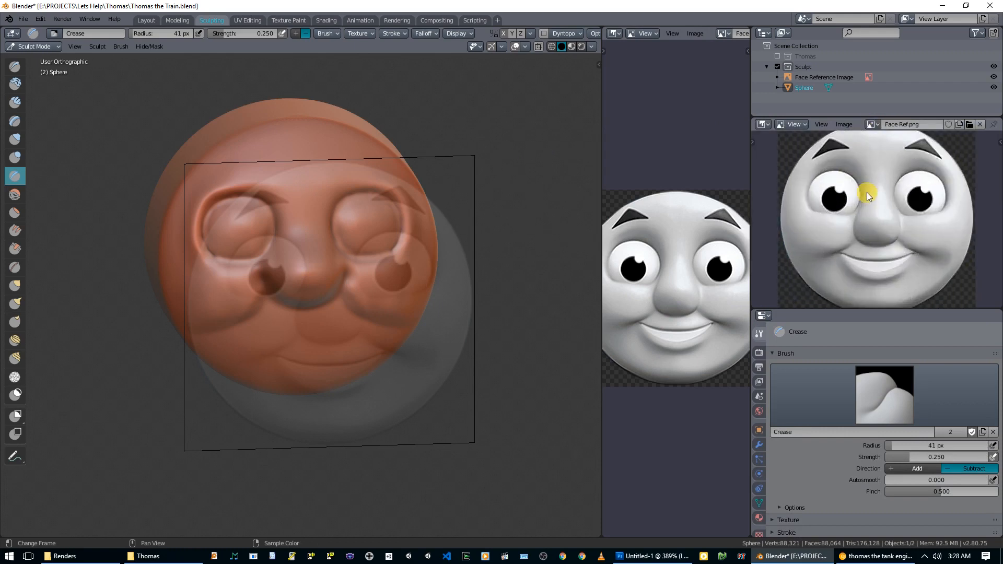
- Close the extra Image Editor beside the 3D viewport, fit the reference image in view and narrow the side column
{"action": "left_click_drag", "start_coordinate": [598, 27], "coordinate": [621, 31]}
{"action": "scroll", "coordinate": [888, 202], "scroll_direction": "down", "scroll_amount": 1}
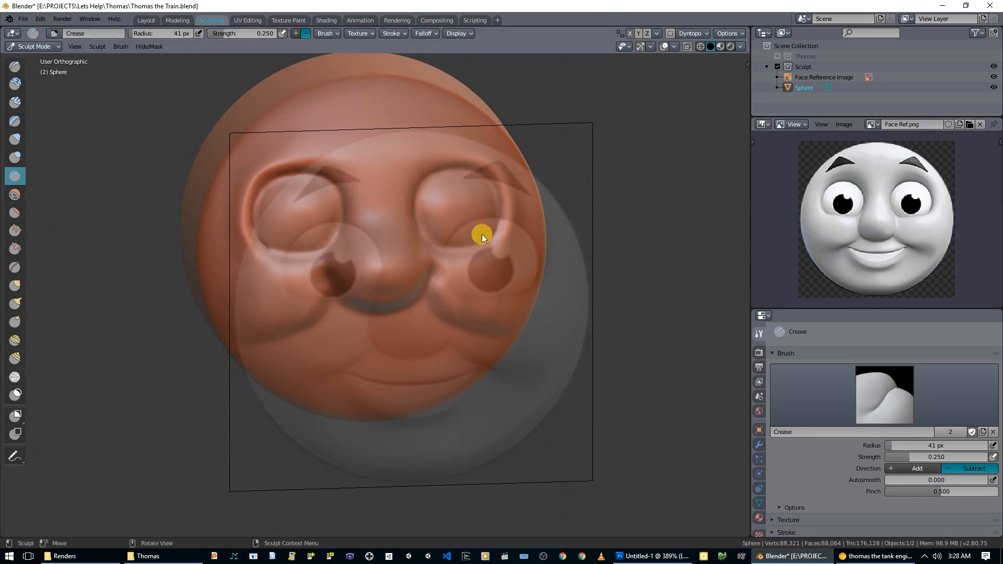
{"action": "left_click_drag", "start_coordinate": [748, 180], "coordinate": [813, 178]}
- Build up the outer cheeks below the eyes using the Draw brush at a 108 px radius and 0.500 strength
{"action": "middle_click_drag", "start_coordinate": [511, 255], "coordinate": [418, 248]}
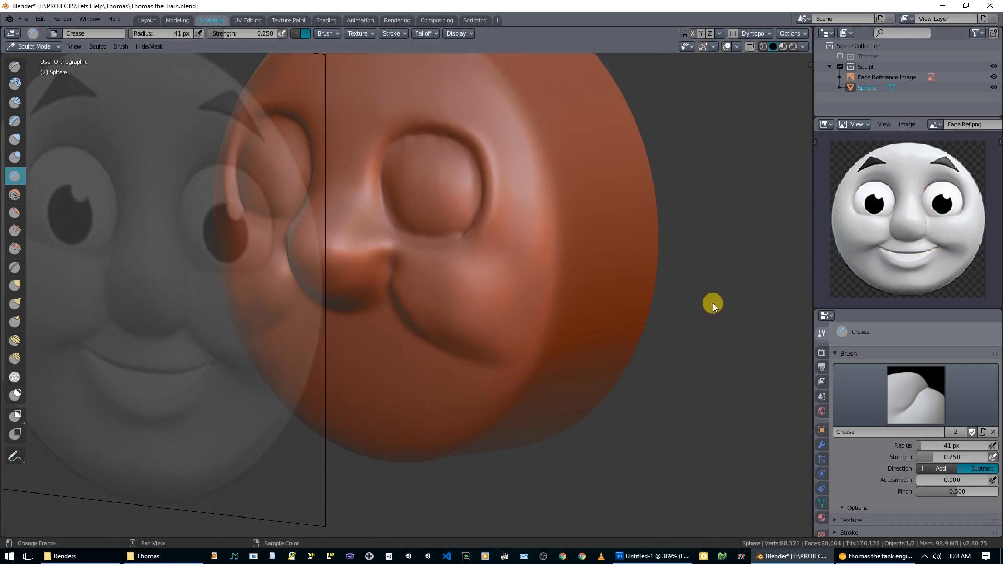
{"action": "middle_click_drag", "start_coordinate": [429, 300], "coordinate": [507, 268], "text": "shift"}
{"action": "middle_click_drag", "start_coordinate": [585, 270], "coordinate": [482, 264], "text": "shift"}
{"action": "middle_click_drag", "start_coordinate": [574, 254], "coordinate": [529, 258]}
{"action": "key", "text": "x"}
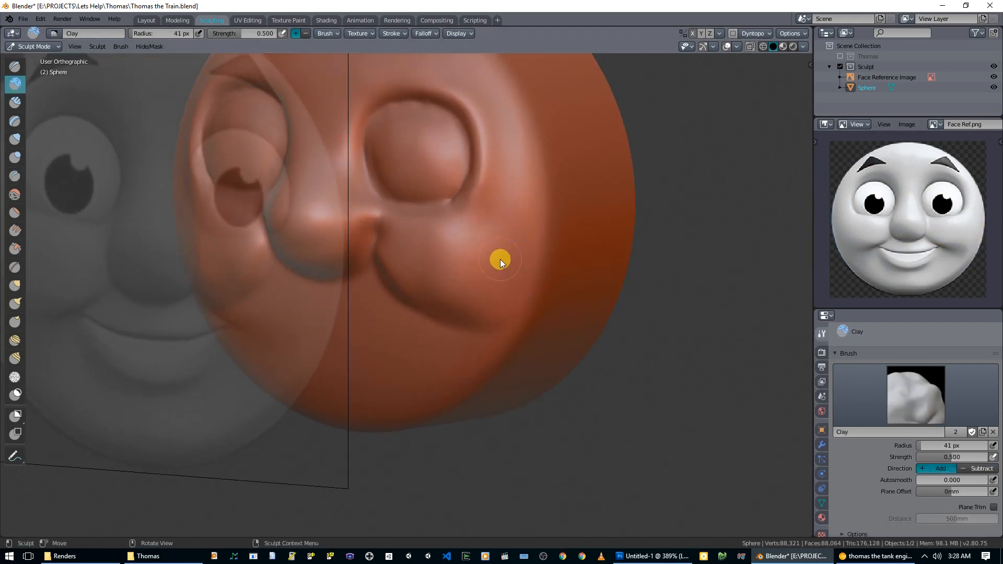
{"action": "key", "text": "f"}
{"action": "left_click", "coordinate": [521, 267]}
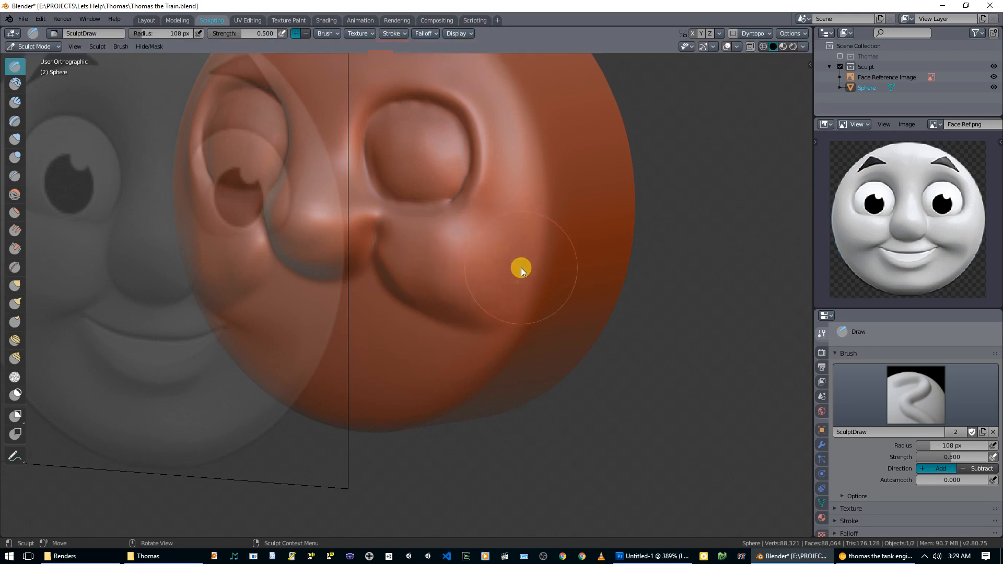
{"action": "mouse_move", "coordinate": [521, 268]}
{"action": "left_mouse_down"}
{"action": "mouse_move", "coordinate": [475, 284]}
{"action": "mouse_move", "coordinate": [516, 269]}
{"action": "left_mouse_up"}
- Smooth the raised cheeks using the Smooth brush at a 108 px radius and 0.813 strength
{"action": "key", "text": "shift+s"}
{"action": "key", "text": "shift+f"}
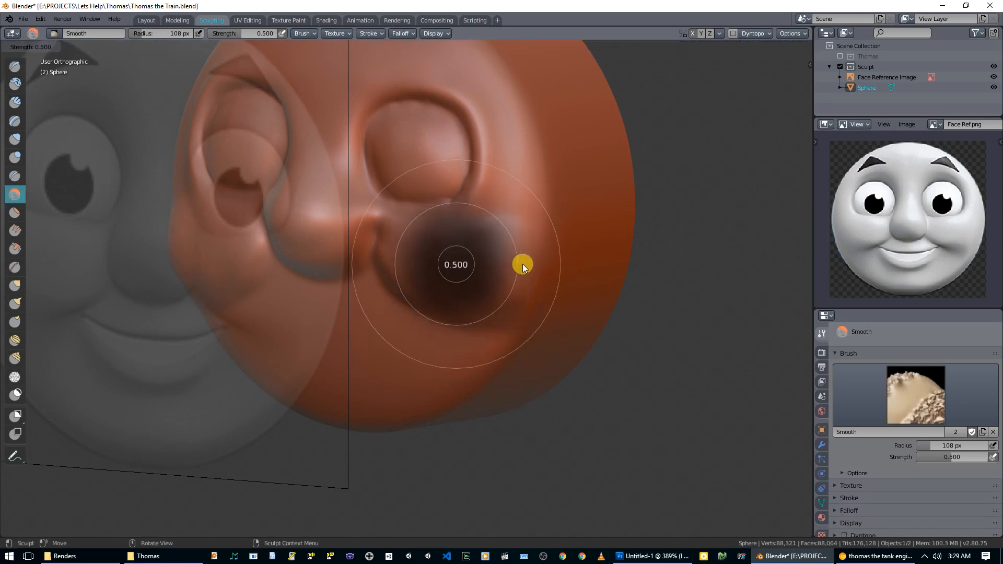
{"action": "left_click", "coordinate": [490, 269]}
{"action": "left_click_drag", "start_coordinate": [477, 265], "coordinate": [471, 275]}
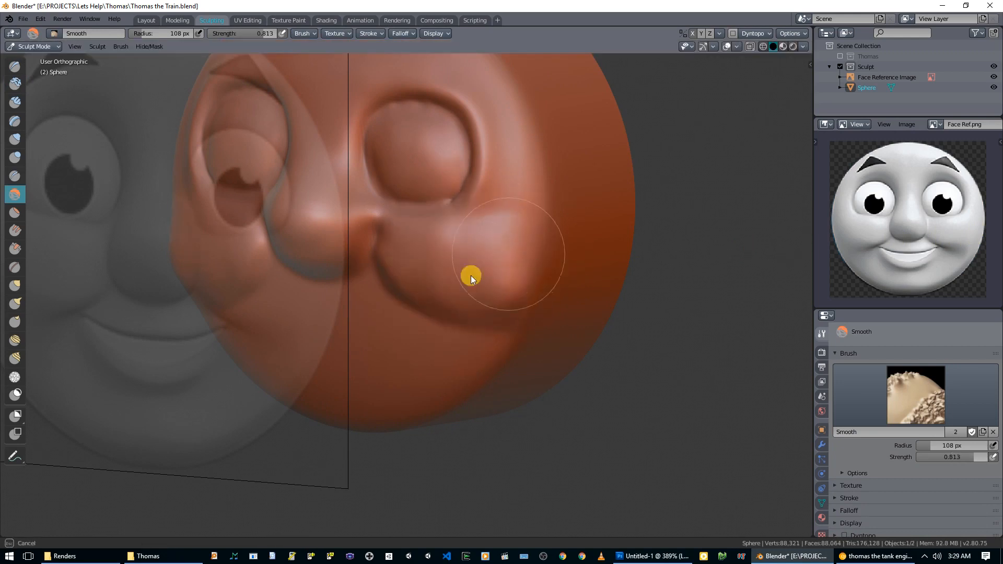
{"action": "mouse_move", "coordinate": [511, 311]}
{"action": "left_mouse_down"}
{"action": "mouse_move", "coordinate": [516, 232]}
{"action": "mouse_move", "coordinate": [533, 286]}
{"action": "left_mouse_up"}
{"action": "mouse_move", "coordinate": [533, 286]}
{"action": "middle_mouse_down"}
{"action": "mouse_move", "coordinate": [585, 254]}
{"action": "mouse_move", "coordinate": [526, 217]}
{"action": "mouse_move", "coordinate": [546, 242]}
{"action": "middle_mouse_up"}
{"action": "mouse_move", "coordinate": [528, 256]}
{"action": "left_mouse_down"}
{"action": "mouse_move", "coordinate": [497, 277]}
{"action": "mouse_move", "coordinate": [450, 234]}
{"action": "mouse_move", "coordinate": [455, 257]}
{"action": "mouse_move", "coordinate": [435, 255]}
{"action": "mouse_move", "coordinate": [492, 268]}
{"action": "left_mouse_up"}
- Deepen the creases at the inner eye corner and under the cheek using the Crease brush at a 108 px radius and 0.250 strength
{"action": "key", "text": "x"}
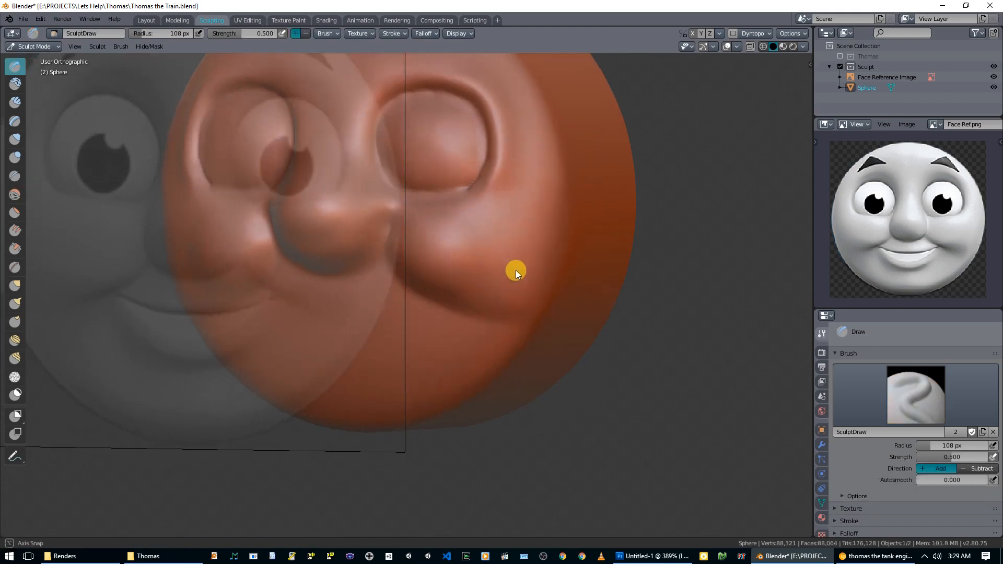
{"action": "middle_click_drag", "start_coordinate": [493, 269], "coordinate": [471, 249]}
{"action": "mouse_move", "coordinate": [531, 277]}
{"action": "middle_mouse_down"}
{"action": "mouse_move", "coordinate": [495, 311]}
{"action": "mouse_move", "coordinate": [501, 281]}
{"action": "mouse_move", "coordinate": [477, 197]}
{"action": "middle_mouse_up"}
{"action": "scroll", "coordinate": [539, 242], "scroll_direction": "up", "scroll_amount": 2}
{"action": "mouse_move", "coordinate": [496, 244]}
{"action": "middle_mouse_down"}
{"action": "mouse_move", "coordinate": [539, 241]}
{"action": "mouse_move", "coordinate": [488, 230]}
{"action": "mouse_move", "coordinate": [480, 238]}
{"action": "middle_mouse_up"}
{"action": "middle_click_drag", "start_coordinate": [399, 214], "coordinate": [496, 252]}
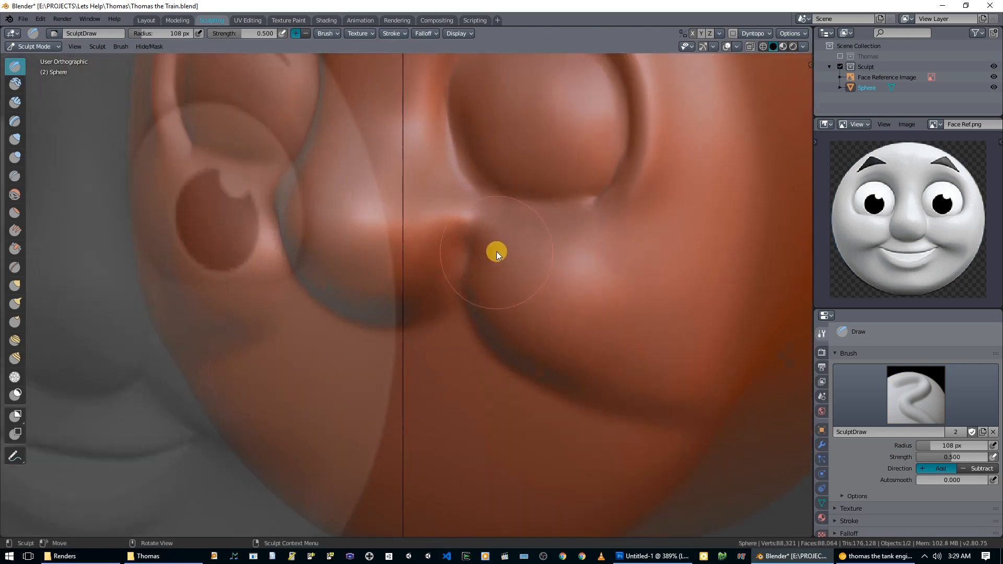
{"action": "key", "text": "shift+c"}
{"action": "left_click_drag", "start_coordinate": [488, 220], "coordinate": [477, 216]}
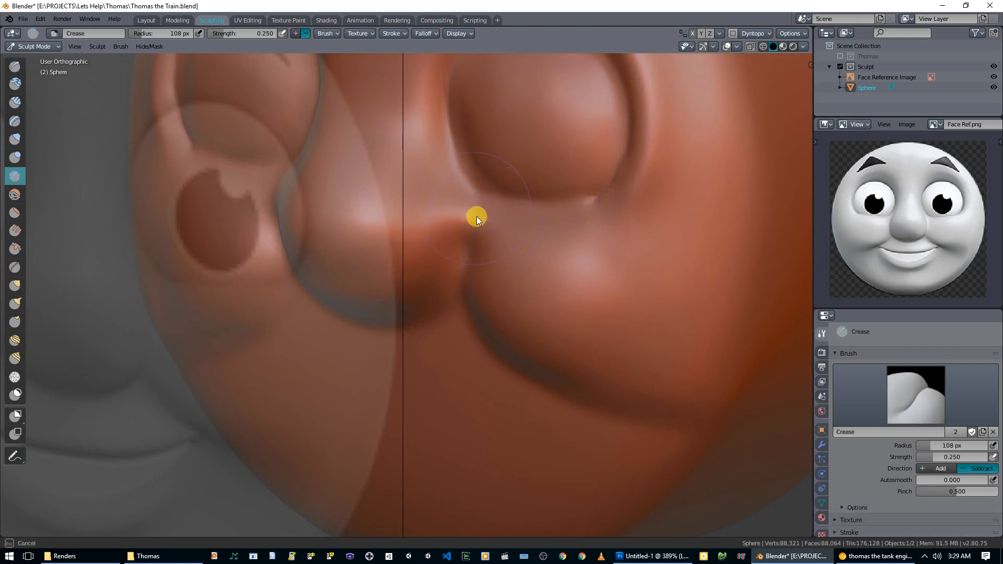
{"action": "middle_click_drag", "start_coordinate": [467, 260], "coordinate": [479, 211]}
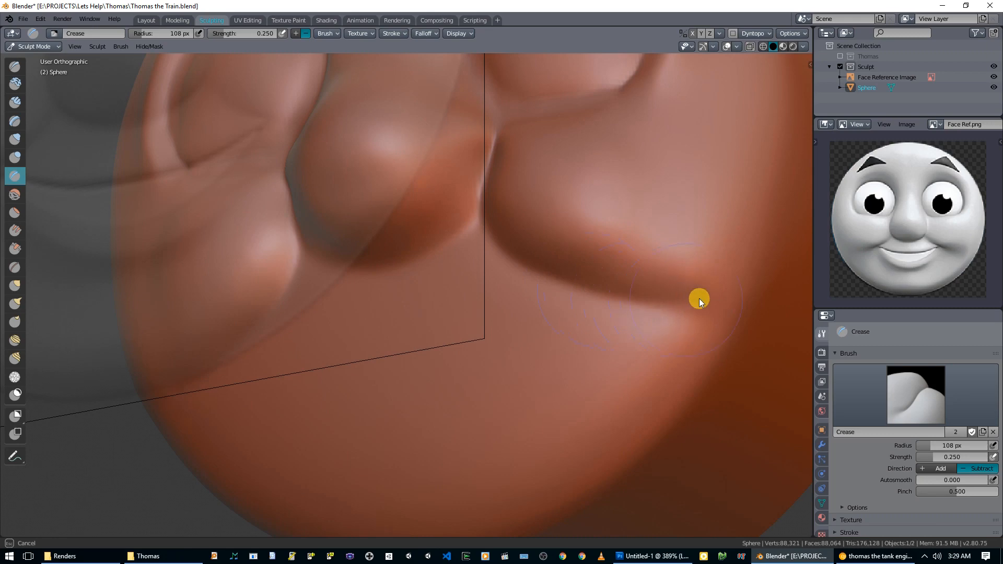
{"action": "mouse_move", "coordinate": [732, 286]}
{"action": "middle_mouse_down"}
{"action": "mouse_move", "coordinate": [622, 231]}
{"action": "mouse_move", "coordinate": [638, 248]}
{"action": "mouse_move", "coordinate": [677, 252]}
{"action": "mouse_move", "coordinate": [648, 237]}
{"action": "mouse_move", "coordinate": [557, 236]}
{"action": "mouse_move", "coordinate": [428, 261]}
{"action": "middle_mouse_up"}
- Build up the side of the nose using the Draw brush at 0.500 strength, with 108 px and 97 px radii
{"action": "key", "text": "x"}
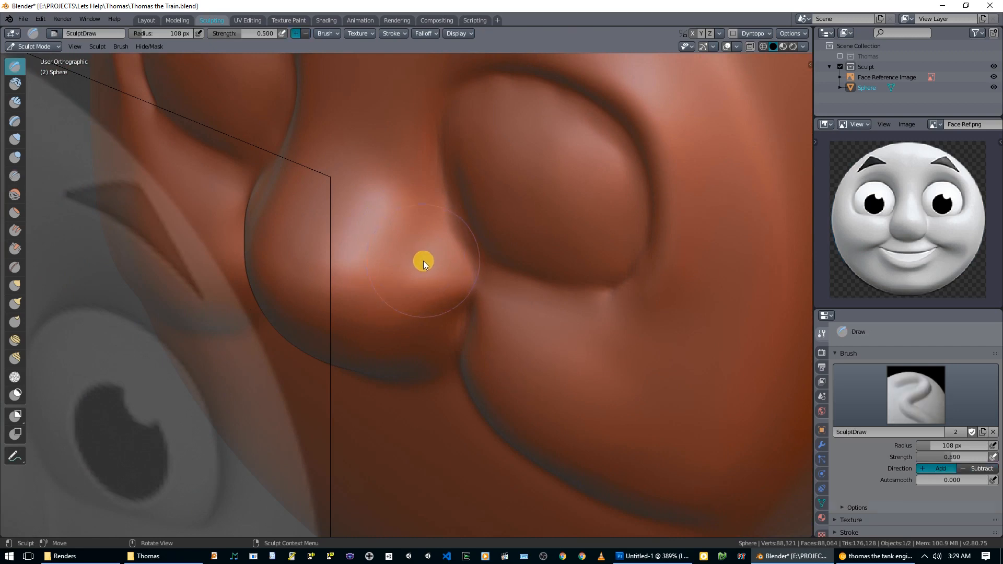
{"action": "left_click_drag", "start_coordinate": [427, 243], "coordinate": [425, 260]}
{"action": "left_click_drag", "start_coordinate": [418, 221], "coordinate": [423, 235]}
{"action": "mouse_move", "coordinate": [432, 277]}
{"action": "middle_mouse_down"}
{"action": "mouse_move", "coordinate": [475, 243]}
{"action": "mouse_move", "coordinate": [530, 265]}
{"action": "mouse_move", "coordinate": [457, 252]}
{"action": "middle_mouse_up"}
{"action": "scroll", "coordinate": [457, 252], "scroll_direction": "down", "scroll_amount": 5}
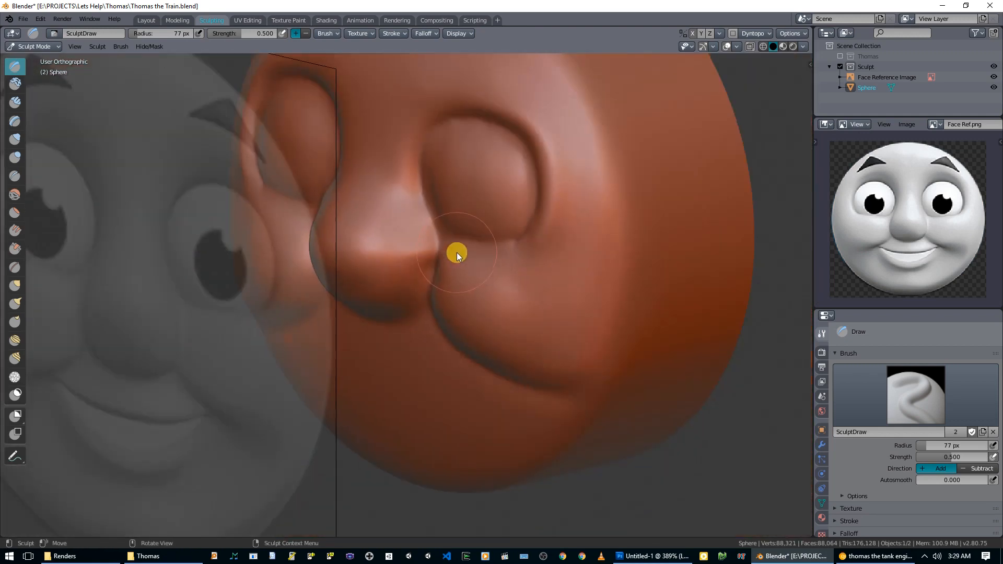
{"action": "key", "text": "f"}
{"action": "left_click", "coordinate": [433, 264]}
{"action": "mouse_move", "coordinate": [397, 247]}
{"action": "left_mouse_down"}
{"action": "mouse_move", "coordinate": [405, 244]}
{"action": "mouse_move", "coordinate": [400, 262]}
{"action": "mouse_move", "coordinate": [390, 183]}
{"action": "mouse_move", "coordinate": [381, 234]}
{"action": "left_mouse_up"}
{"action": "mouse_move", "coordinate": [381, 234]}
{"action": "middle_mouse_down"}
{"action": "mouse_move", "coordinate": [517, 235]}
{"action": "mouse_move", "coordinate": [598, 251]}
{"action": "mouse_move", "coordinate": [475, 245]}
{"action": "middle_mouse_up"}
{"action": "scroll", "coordinate": [475, 245], "scroll_direction": "up", "scroll_amount": 2}
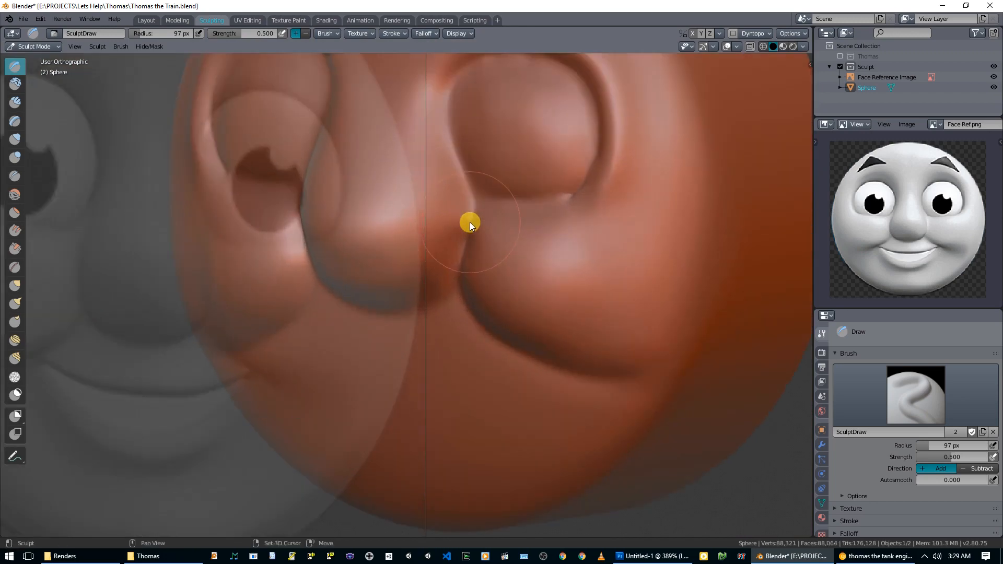
- Sharpen the creases along and beneath the nose using the Crease brush at a 42 px radius and 0.250 strength
{"action": "key", "text": "shift+c"}
{"action": "key", "text": "f"}
{"action": "left_click", "coordinate": [434, 116]}
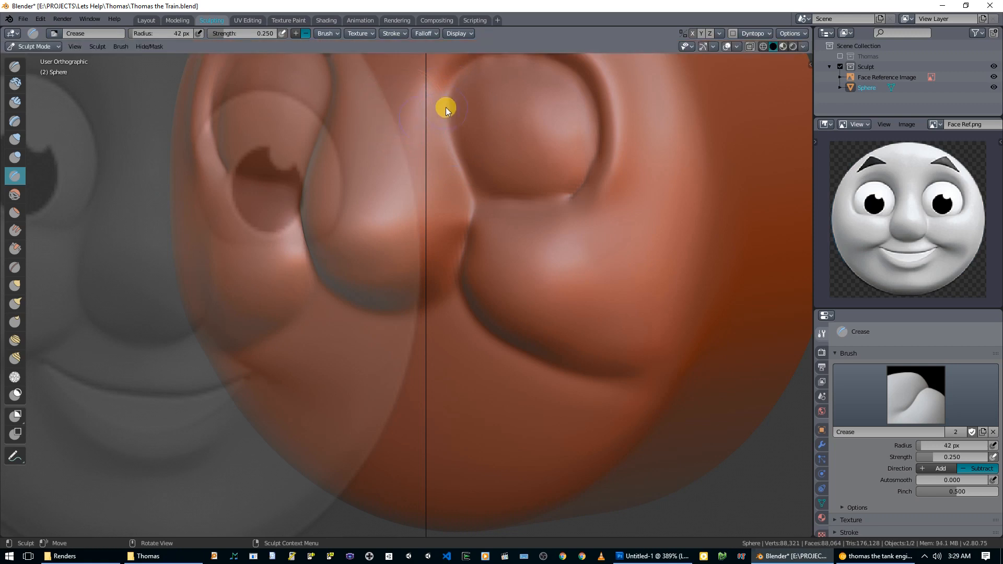
{"action": "middle_click_drag", "start_coordinate": [456, 286], "coordinate": [320, 237]}
{"action": "scroll", "coordinate": [443, 279], "scroll_direction": "up", "scroll_amount": 2}
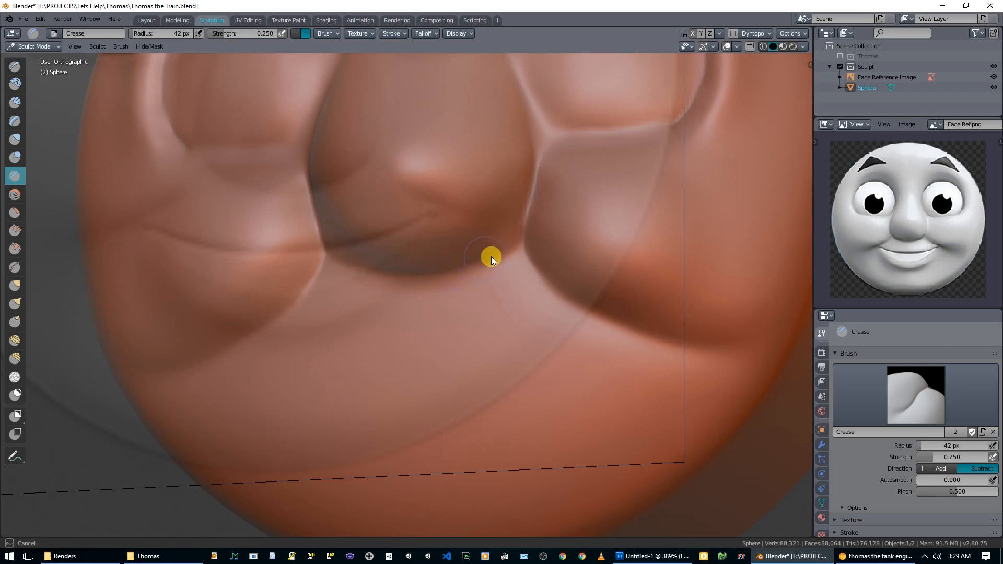
{"action": "scroll", "coordinate": [522, 230], "scroll_direction": "down", "scroll_amount": 5}
{"action": "mouse_move", "coordinate": [574, 256]}
{"action": "middle_mouse_down"}
{"action": "mouse_move", "coordinate": [523, 291]}
{"action": "mouse_move", "coordinate": [596, 286]}
{"action": "mouse_move", "coordinate": [657, 260]}
{"action": "mouse_move", "coordinate": [538, 264]}
{"action": "mouse_move", "coordinate": [554, 275]}
{"action": "mouse_move", "coordinate": [625, 272]}
{"action": "mouse_move", "coordinate": [484, 274]}
{"action": "mouse_move", "coordinate": [434, 247]}
{"action": "mouse_move", "coordinate": [469, 258]}
{"action": "middle_mouse_up"}
{"action": "scroll", "coordinate": [537, 267], "scroll_direction": "up", "scroll_amount": 5}
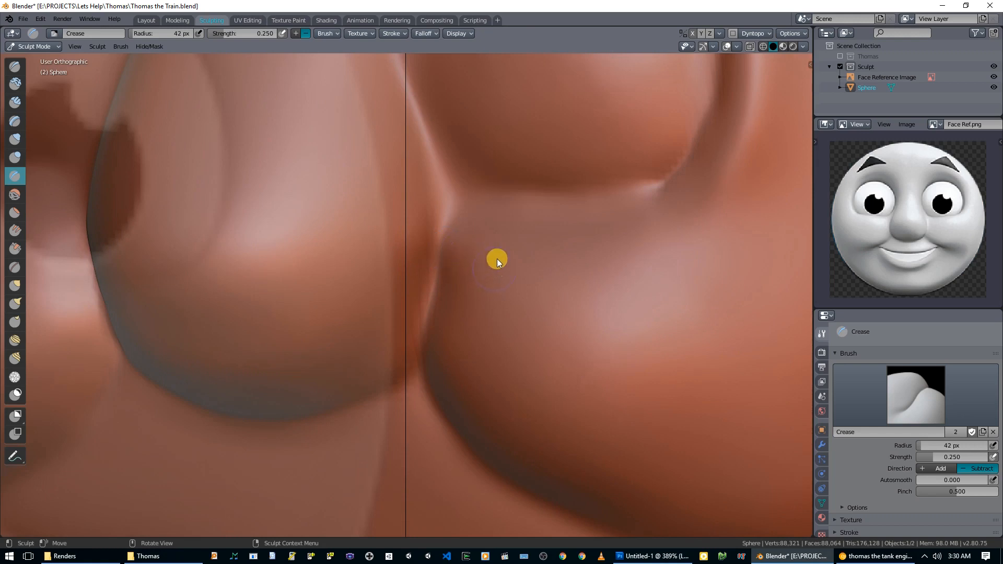
- Set the Grab brush to a 75 px radius and 0.130 strength, and try pulling the crease between nose and cheek
{"action": "key", "text": "g"}
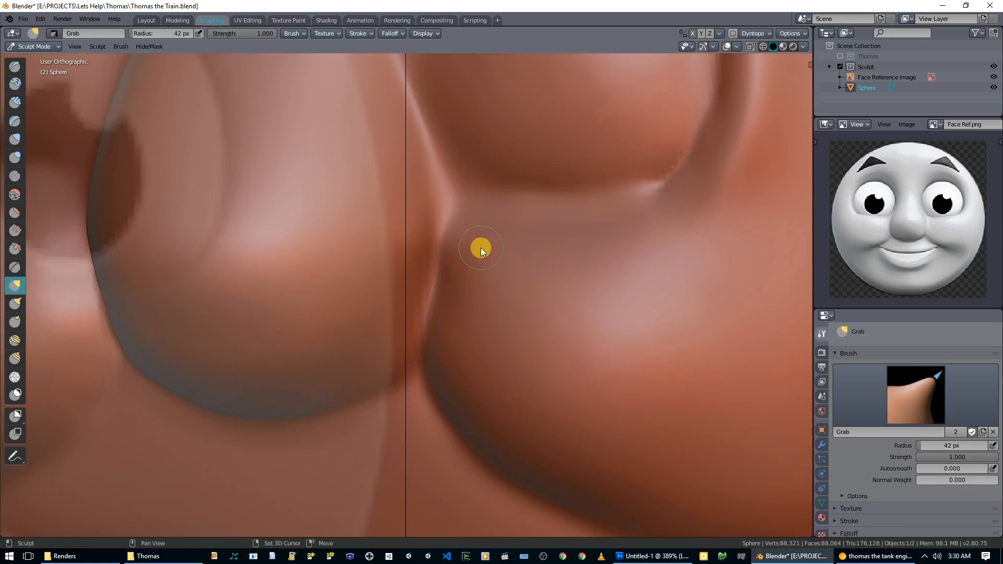
{"action": "key", "text": "f"}
{"action": "left_click", "coordinate": [497, 249]}
{"action": "left_click_drag", "start_coordinate": [450, 244], "coordinate": [475, 246]}
{"action": "key", "text": "ctrl+z"}
{"action": "key", "text": "shift+f"}
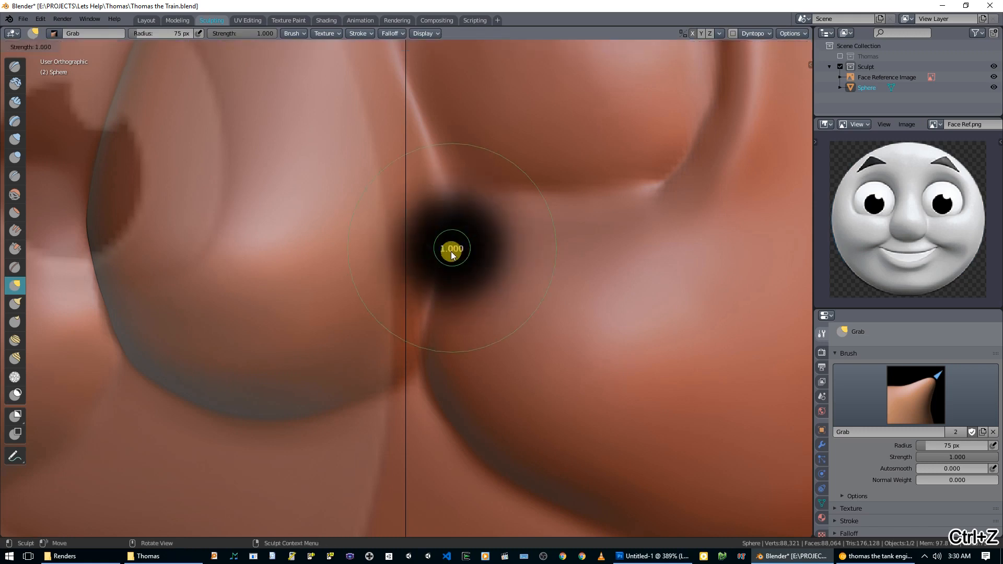
{"action": "left_click", "coordinate": [545, 263]}
{"action": "mouse_move", "coordinate": [455, 244]}
{"action": "left_mouse_down"}
{"action": "mouse_move", "coordinate": [467, 244]}
{"action": "mouse_move", "coordinate": [446, 260]}
{"action": "mouse_move", "coordinate": [474, 243]}
{"action": "mouse_move", "coordinate": [431, 241]}
{"action": "mouse_move", "coordinate": [457, 266]}
{"action": "mouse_move", "coordinate": [453, 258]}
{"action": "left_mouse_up"}
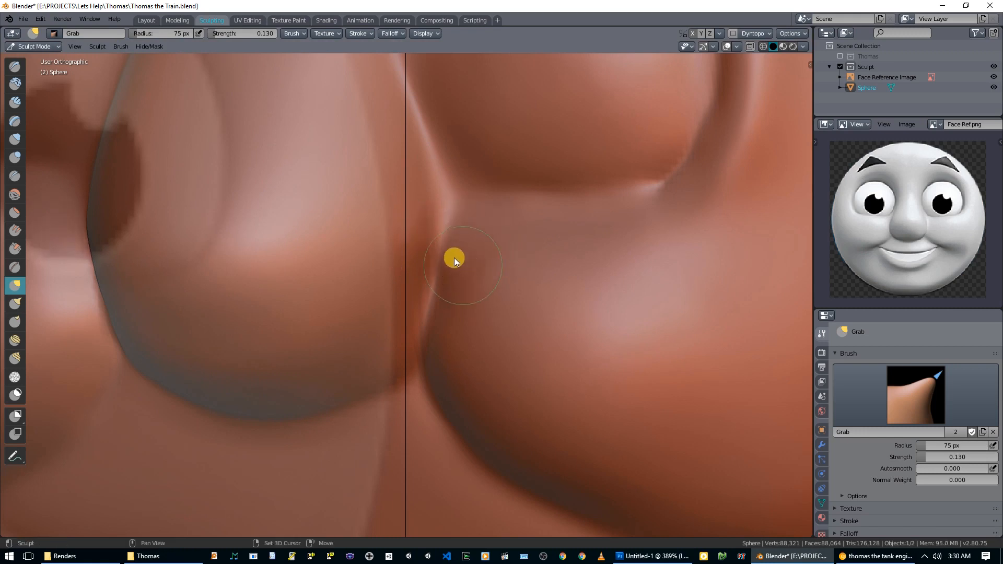
{"action": "key", "text": "ctrl+z"}
{"action": "key", "text": "ctrl+z"}
{"action": "key", "text": "ctrl+z"}
{"action": "key", "text": "ctrl+z"}
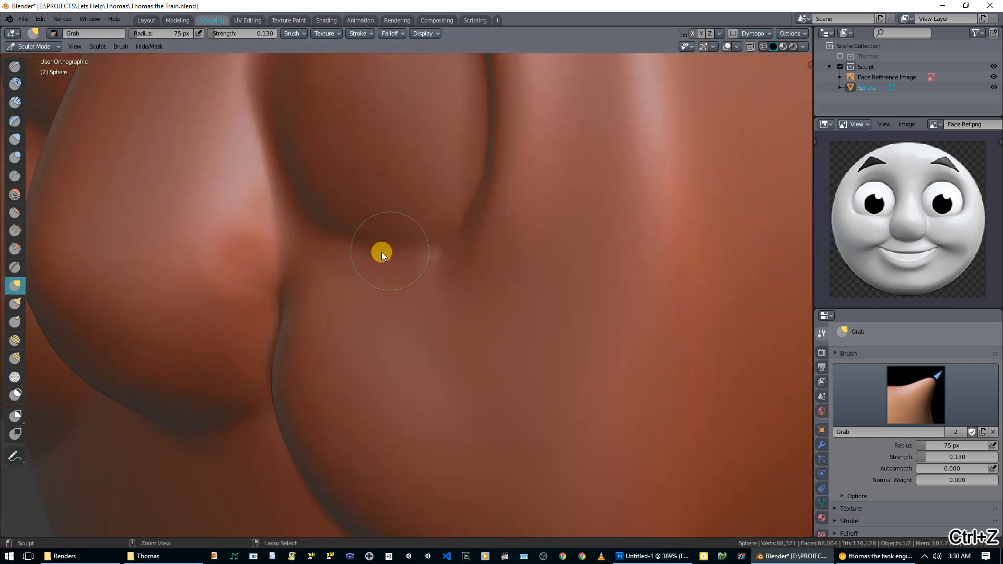
{"action": "key", "text": "shift+f"}
{"action": "right_click", "coordinate": [249, 264]}
- Smooth the area beside the nose using the Smooth brush at a 75 px radius and 0.215 strength
{"action": "left_click", "coordinate": [15, 197]}
{"action": "key", "text": "shift+f"}
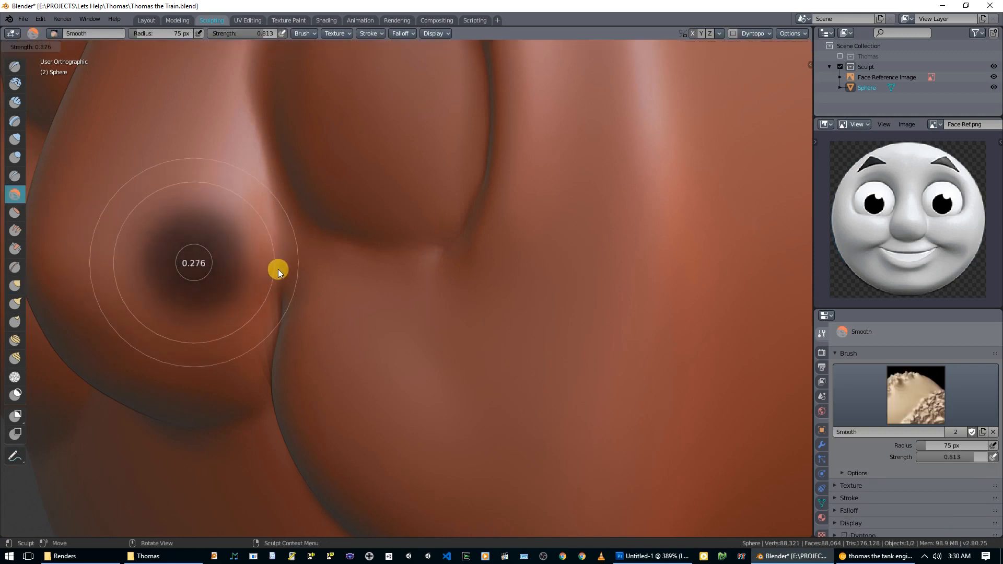
{"action": "left_click", "coordinate": [279, 269]}
{"action": "mouse_move", "coordinate": [305, 287]}
{"action": "middle_mouse_down"}
{"action": "mouse_move", "coordinate": [381, 289]}
{"action": "mouse_move", "coordinate": [425, 260]}
{"action": "mouse_move", "coordinate": [400, 258]}
{"action": "mouse_move", "coordinate": [528, 287]}
{"action": "middle_mouse_up"}
{"action": "mouse_move", "coordinate": [528, 287]}
{"action": "left_mouse_down"}
{"action": "mouse_move", "coordinate": [560, 310]}
{"action": "mouse_move", "coordinate": [573, 353]}
{"action": "left_mouse_up"}
{"action": "mouse_move", "coordinate": [573, 353]}
{"action": "middle_mouse_down"}
{"action": "mouse_move", "coordinate": [519, 335]}
{"action": "mouse_move", "coordinate": [503, 314]}
{"action": "mouse_move", "coordinate": [365, 267]}
{"action": "mouse_move", "coordinate": [419, 295]}
{"action": "mouse_move", "coordinate": [406, 263]}
{"action": "middle_mouse_up"}
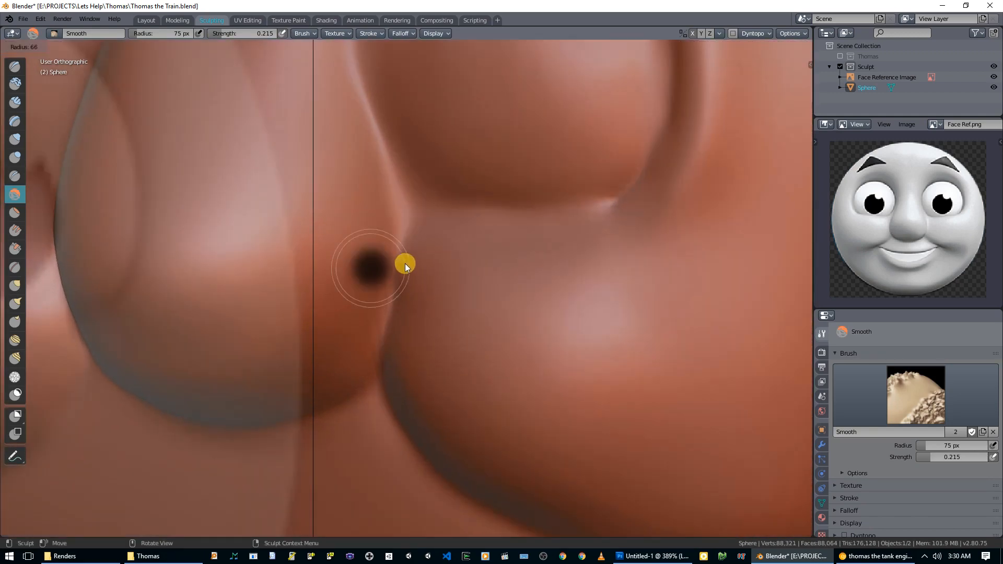
- Nudge the crease between nose and cheek slightly using the Grab brush at a 75 px radius and 0.130 strength
{"action": "key", "text": "g"}
{"action": "left_click_drag", "start_coordinate": [403, 255], "coordinate": [409, 259]}
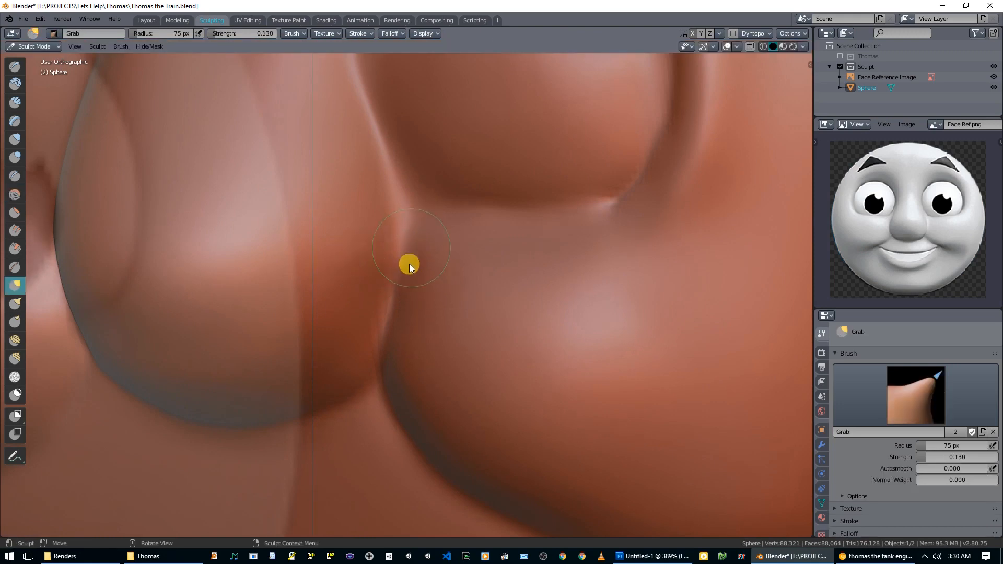
{"action": "mouse_move", "coordinate": [440, 276]}
{"action": "middle_mouse_down"}
{"action": "mouse_move", "coordinate": [483, 273]}
{"action": "mouse_move", "coordinate": [459, 275]}
{"action": "middle_mouse_up"}
- Crease the nose-to-cheek boundary using the Crease brush at a 75 px radius and 0.250 strength, checking the face from the front
{"action": "key", "text": "shift+c"}
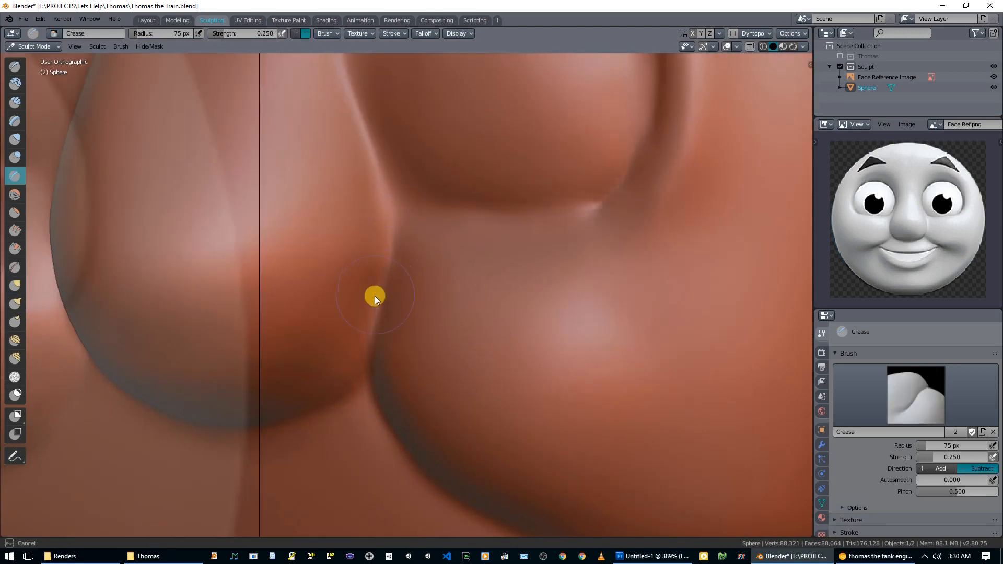
{"action": "middle_click_drag", "start_coordinate": [412, 328], "coordinate": [478, 341]}
{"action": "mouse_move", "coordinate": [480, 330]}
{"action": "middle_mouse_down"}
{"action": "mouse_move", "coordinate": [501, 301]}
{"action": "mouse_move", "coordinate": [436, 329]}
{"action": "mouse_move", "coordinate": [508, 327]}
{"action": "mouse_move", "coordinate": [473, 324]}
{"action": "mouse_move", "coordinate": [502, 242]}
{"action": "mouse_move", "coordinate": [466, 251]}
{"action": "mouse_move", "coordinate": [454, 293]}
{"action": "mouse_move", "coordinate": [401, 334]}
{"action": "mouse_move", "coordinate": [501, 300]}
{"action": "mouse_move", "coordinate": [475, 306]}
{"action": "middle_mouse_up"}
{"action": "key", "text": "KP_1"}
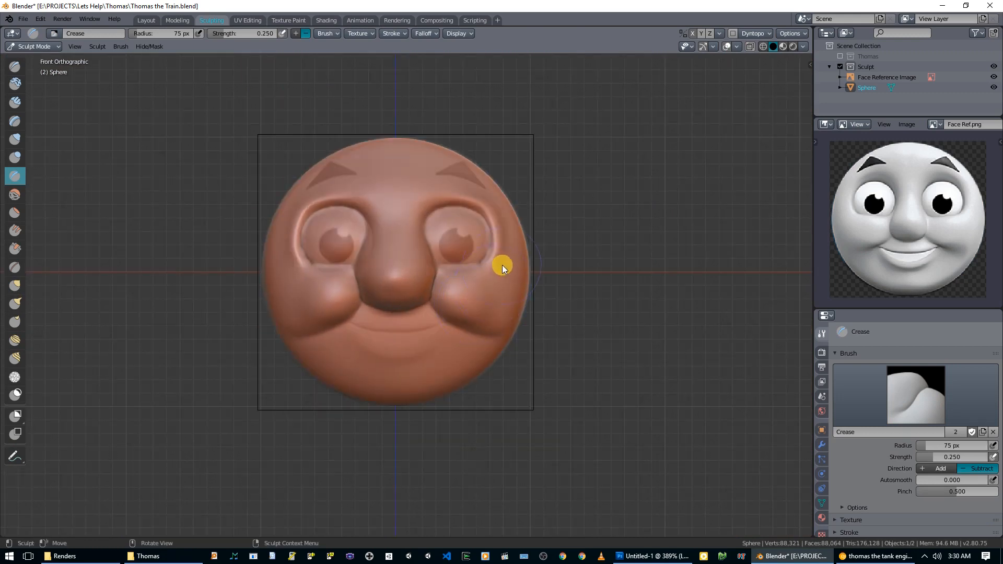
{"action": "middle_click_drag", "start_coordinate": [487, 252], "coordinate": [451, 266]}
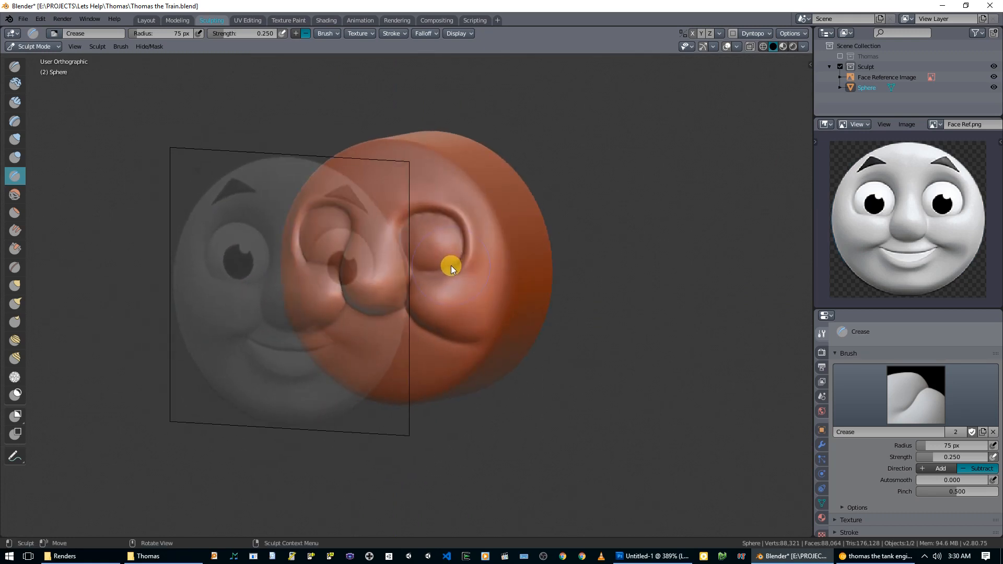
- Reshape the upper outer rim of the eye socket using the Grab brush at a 173 px radius and 0.130 strength
{"action": "key", "text": "KP_1"}
{"action": "scroll", "coordinate": [450, 229], "scroll_direction": "up", "scroll_amount": 3}
{"action": "mouse_move", "coordinate": [419, 319]}
{"action": "middle_mouse_down"}
{"action": "mouse_move", "coordinate": [403, 343]}
{"action": "mouse_move", "coordinate": [374, 336]}
{"action": "middle_mouse_up"}
{"action": "key", "text": "g"}
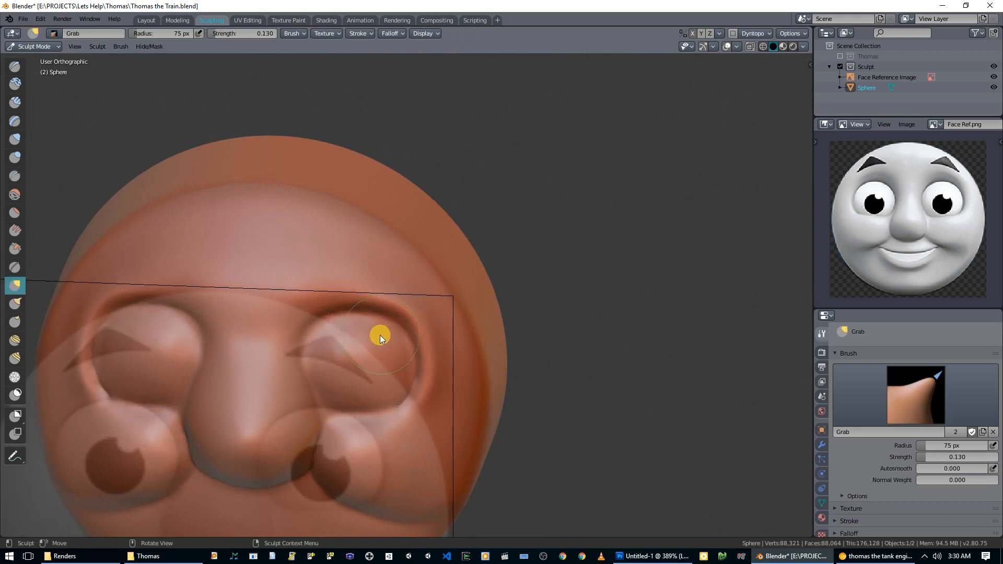
{"action": "scroll", "coordinate": [380, 334], "scroll_direction": "up", "scroll_amount": 3}
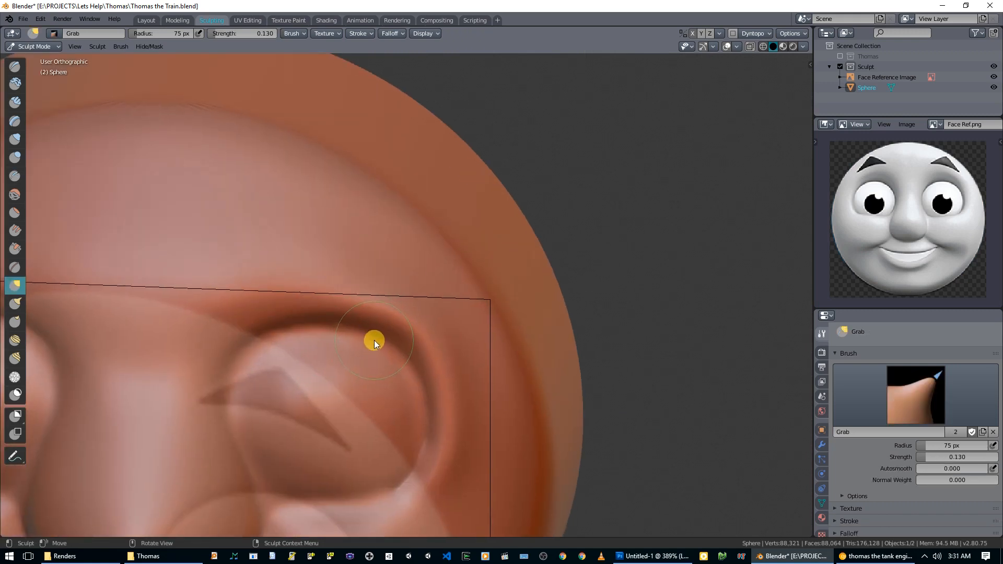
{"action": "key", "text": "f"}
{"action": "left_click", "coordinate": [425, 346]}
{"action": "scroll", "coordinate": [480, 362], "scroll_direction": "up", "scroll_amount": 1}
{"action": "mouse_move", "coordinate": [480, 362]}
{"action": "middle_mouse_down"}
{"action": "mouse_move", "coordinate": [473, 344]}
{"action": "mouse_move", "coordinate": [449, 343]}
{"action": "middle_mouse_up"}
{"action": "mouse_move", "coordinate": [362, 323]}
{"action": "left_mouse_down"}
{"action": "mouse_move", "coordinate": [365, 310]}
{"action": "mouse_move", "coordinate": [410, 330]}
{"action": "left_mouse_up"}
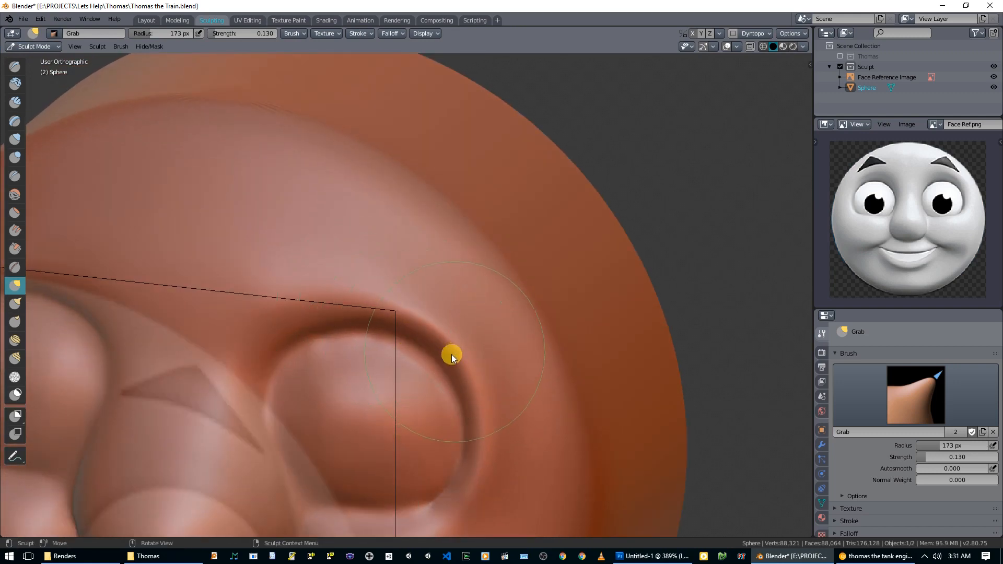
{"action": "mouse_move", "coordinate": [473, 343]}
{"action": "middle_mouse_down"}
{"action": "mouse_move", "coordinate": [524, 331]}
{"action": "mouse_move", "coordinate": [474, 366]}
{"action": "mouse_move", "coordinate": [453, 352]}
{"action": "mouse_move", "coordinate": [541, 352]}
{"action": "mouse_move", "coordinate": [507, 356]}
{"action": "middle_mouse_up"}
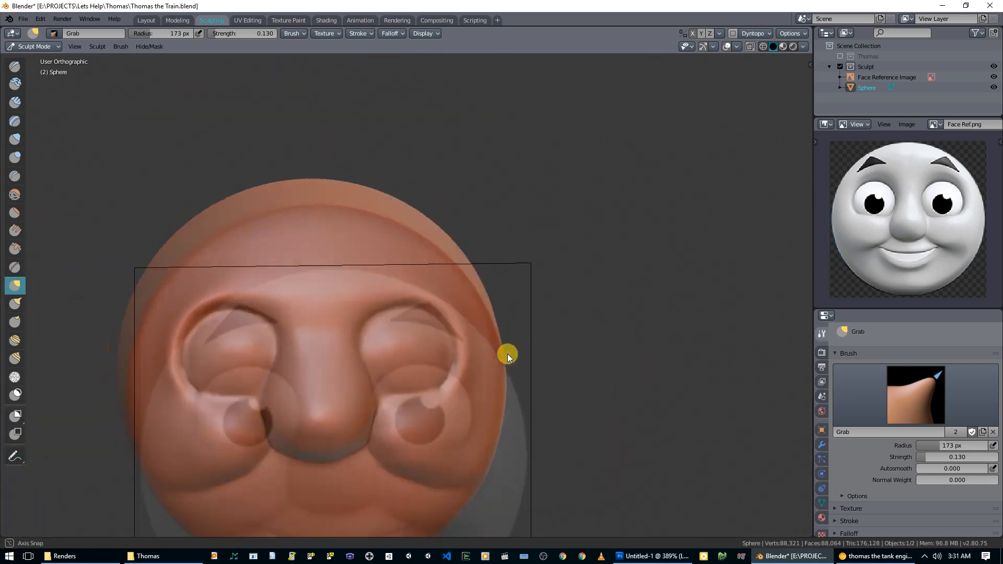
- Try to build up the area directly below the eye using the Draw brush at a 173 px radius and 0.500 strength
{"action": "scroll", "coordinate": [362, 325], "scroll_direction": "up", "scroll_amount": 3}
{"action": "mouse_move", "coordinate": [367, 324]}
{"action": "middle_mouse_down"}
{"action": "mouse_move", "coordinate": [421, 338]}
{"action": "mouse_move", "coordinate": [398, 331]}
{"action": "mouse_move", "coordinate": [397, 354]}
{"action": "mouse_move", "coordinate": [434, 334]}
{"action": "mouse_move", "coordinate": [468, 356]}
{"action": "mouse_move", "coordinate": [440, 365]}
{"action": "mouse_move", "coordinate": [324, 357]}
{"action": "mouse_move", "coordinate": [337, 366]}
{"action": "middle_mouse_up"}
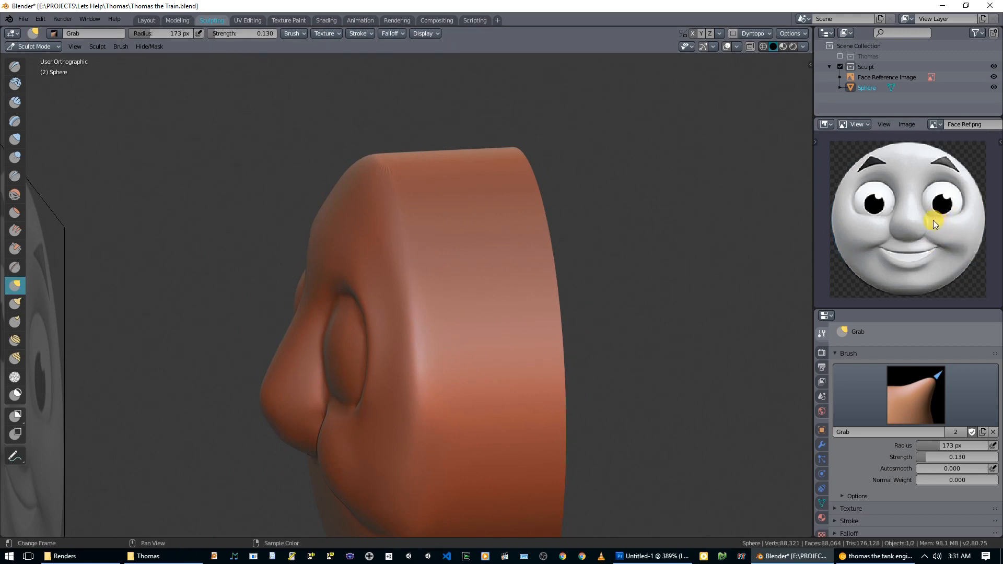
{"action": "mouse_move", "coordinate": [499, 390]}
{"action": "middle_mouse_down"}
{"action": "mouse_move", "coordinate": [432, 266]}
{"action": "mouse_move", "coordinate": [473, 269]}
{"action": "mouse_move", "coordinate": [485, 302]}
{"action": "mouse_move", "coordinate": [517, 309]}
{"action": "mouse_move", "coordinate": [414, 273]}
{"action": "mouse_move", "coordinate": [495, 257]}
{"action": "mouse_move", "coordinate": [660, 274]}
{"action": "mouse_move", "coordinate": [482, 270]}
{"action": "middle_mouse_up"}
{"action": "scroll", "coordinate": [429, 276], "scroll_direction": "up", "scroll_amount": 5}
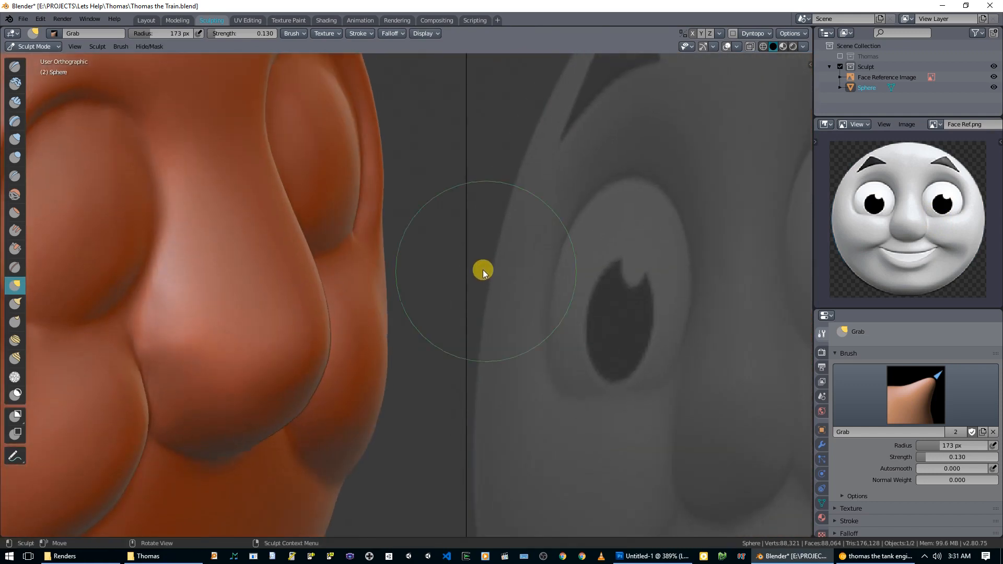
{"action": "mouse_move", "coordinate": [335, 256]}
{"action": "middle_mouse_down"}
{"action": "mouse_move", "coordinate": [291, 271]}
{"action": "mouse_move", "coordinate": [224, 269]}
{"action": "mouse_move", "coordinate": [392, 295]}
{"action": "middle_mouse_up"}
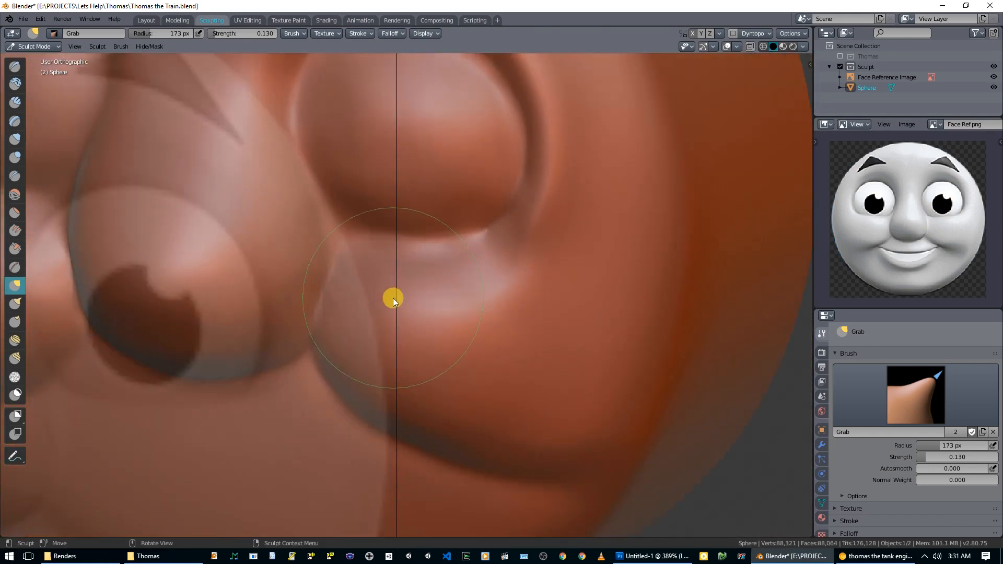
{"action": "key", "text": "x"}
{"action": "mouse_move", "coordinate": [389, 295]}
{"action": "left_mouse_down"}
{"action": "mouse_move", "coordinate": [402, 269]}
{"action": "mouse_move", "coordinate": [500, 276]}
{"action": "mouse_move", "coordinate": [496, 290]}
{"action": "left_mouse_up"}
{"action": "key", "text": "ctrl+z"}
{"action": "mouse_move", "coordinate": [496, 290]}
{"action": "middle_mouse_down"}
{"action": "mouse_move", "coordinate": [472, 291]}
{"action": "mouse_move", "coordinate": [478, 268]}
{"action": "middle_mouse_up"}
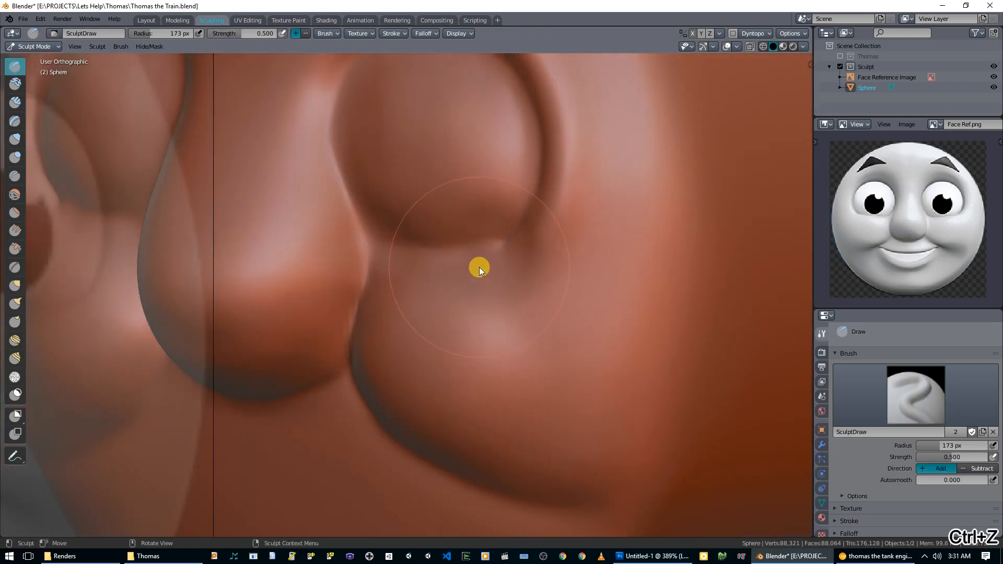
- Mask the lower part of the eyeball and its corners using the Mask brush at 1.000 strength
{"action": "key", "text": "m"}
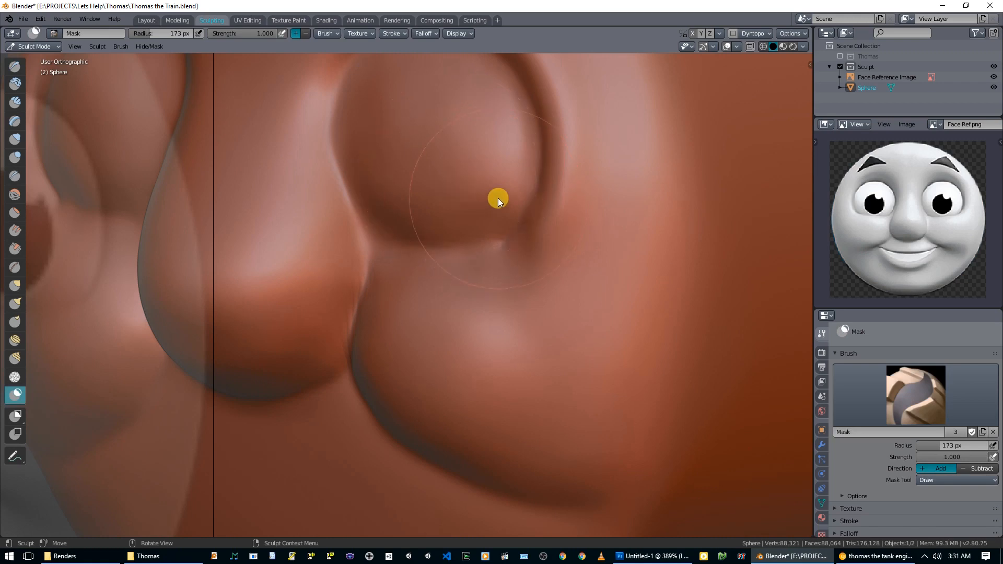
{"action": "mouse_move", "coordinate": [387, 186]}
{"action": "left_mouse_down"}
{"action": "mouse_move", "coordinate": [417, 205]}
{"action": "mouse_move", "coordinate": [401, 213]}
{"action": "mouse_move", "coordinate": [488, 217]}
{"action": "mouse_move", "coordinate": [510, 190]}
{"action": "mouse_move", "coordinate": [381, 200]}
{"action": "mouse_move", "coordinate": [359, 215]}
{"action": "mouse_move", "coordinate": [412, 227]}
{"action": "mouse_move", "coordinate": [554, 157]}
{"action": "left_mouse_up"}
{"action": "mouse_move", "coordinate": [554, 157]}
{"action": "middle_mouse_down"}
{"action": "mouse_move", "coordinate": [615, 193]}
{"action": "mouse_move", "coordinate": [620, 221]}
{"action": "mouse_move", "coordinate": [575, 209]}
{"action": "middle_mouse_up"}
{"action": "left_click_drag", "start_coordinate": [446, 168], "coordinate": [312, 154]}
{"action": "mouse_move", "coordinate": [312, 154]}
{"action": "middle_mouse_down"}
{"action": "mouse_move", "coordinate": [392, 204]}
{"action": "mouse_move", "coordinate": [349, 148]}
{"action": "mouse_move", "coordinate": [354, 131]}
{"action": "mouse_move", "coordinate": [378, 194]}
{"action": "middle_mouse_up"}
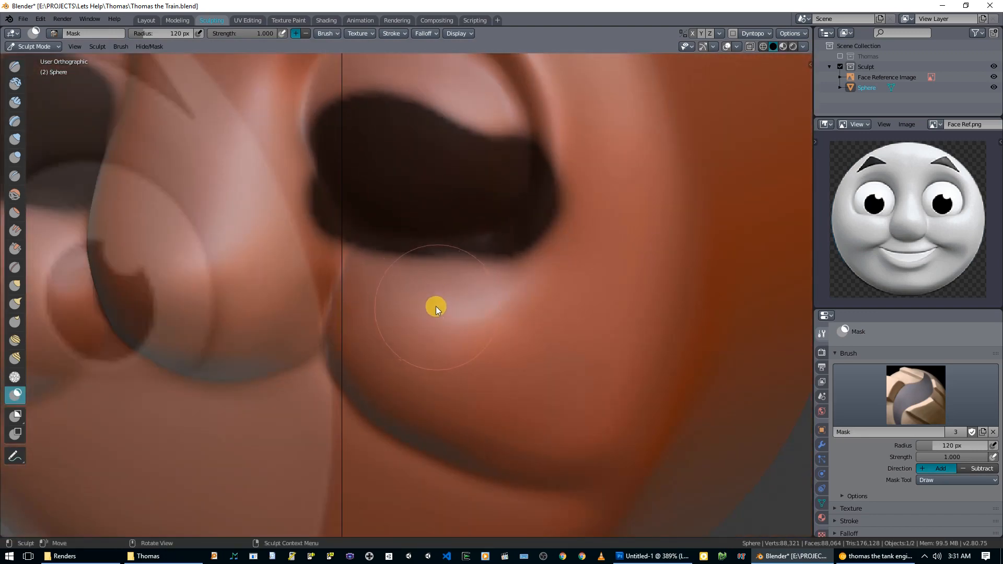
- Trim the mask's lower edge into a clean line along the lower eyelid using a 38 px Mask brush
{"action": "key", "text": "f"}
{"action": "left_click", "coordinate": [421, 304]}
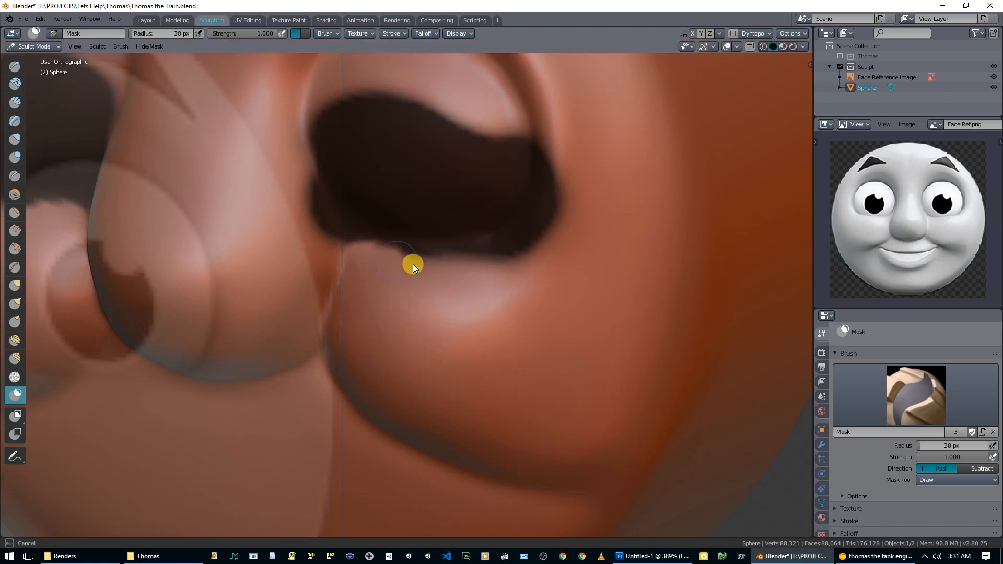
{"action": "key", "text": "ctrl+z"}
{"action": "left_click_drag", "start_coordinate": [356, 250], "coordinate": [467, 265]}
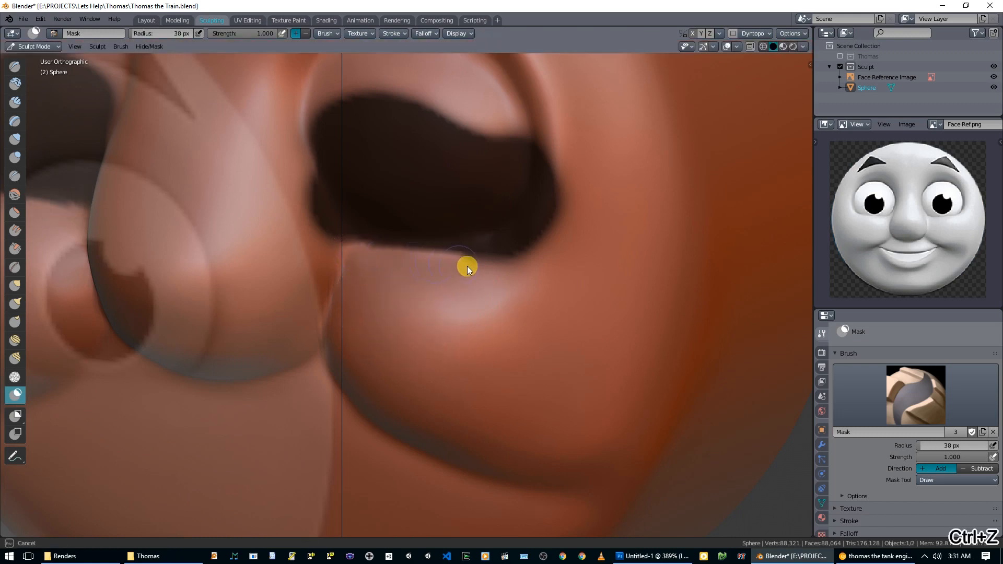
{"action": "mouse_move", "coordinate": [544, 258]}
{"action": "middle_mouse_down"}
{"action": "mouse_move", "coordinate": [577, 273]}
{"action": "mouse_move", "coordinate": [644, 249]}
{"action": "mouse_move", "coordinate": [679, 262]}
{"action": "mouse_move", "coordinate": [534, 274]}
{"action": "mouse_move", "coordinate": [567, 283]}
{"action": "middle_mouse_up"}
- Raise the cheek surface below the masked eye using the Draw brush at a 154 px radius and 0.500 strength
{"action": "key", "text": "x"}
{"action": "key", "text": "f"}
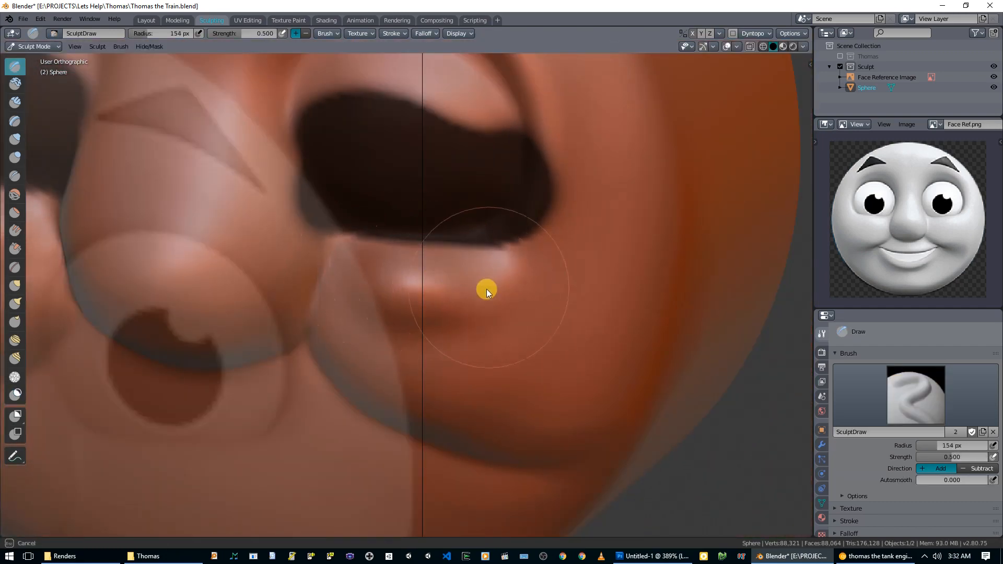
{"action": "left_click", "coordinate": [487, 287]}
{"action": "mouse_move", "coordinate": [519, 293]}
{"action": "middle_mouse_down"}
{"action": "mouse_move", "coordinate": [578, 281]}
{"action": "mouse_move", "coordinate": [359, 306]}
{"action": "mouse_move", "coordinate": [343, 298]}
{"action": "mouse_move", "coordinate": [414, 311]}
{"action": "mouse_move", "coordinate": [412, 331]}
{"action": "mouse_move", "coordinate": [440, 343]}
{"action": "middle_mouse_up"}
- Pull the top of the cheek into a lower eyelid beneath the masked eye using the Grab brush
{"action": "key", "text": "g"}
{"action": "mouse_move", "coordinate": [408, 309]}
{"action": "left_mouse_down"}
{"action": "mouse_move", "coordinate": [401, 226]}
{"action": "mouse_move", "coordinate": [446, 289]}
{"action": "mouse_move", "coordinate": [487, 235]}
{"action": "left_mouse_up"}
{"action": "mouse_move", "coordinate": [327, 264]}
{"action": "middle_mouse_down"}
{"action": "mouse_move", "coordinate": [371, 306]}
{"action": "mouse_move", "coordinate": [314, 305]}
{"action": "mouse_move", "coordinate": [397, 293]}
{"action": "middle_mouse_up"}
{"action": "mouse_move", "coordinate": [396, 293]}
{"action": "left_mouse_down"}
{"action": "mouse_move", "coordinate": [382, 268]}
{"action": "mouse_move", "coordinate": [328, 287]}
{"action": "mouse_move", "coordinate": [437, 307]}
{"action": "mouse_move", "coordinate": [488, 273]}
{"action": "mouse_move", "coordinate": [340, 327]}
{"action": "mouse_move", "coordinate": [393, 334]}
{"action": "mouse_move", "coordinate": [424, 319]}
{"action": "mouse_move", "coordinate": [366, 305]}
{"action": "mouse_move", "coordinate": [457, 339]}
{"action": "left_mouse_up"}
- Smooth the raised lower eyelid and cheek, and set the Smooth brush strength to 0.725
{"action": "key", "text": "s"}
{"action": "mouse_move", "coordinate": [458, 339]}
{"action": "middle_mouse_down"}
{"action": "mouse_move", "coordinate": [386, 362]}
{"action": "mouse_move", "coordinate": [416, 363]}
{"action": "middle_mouse_up"}
{"action": "mouse_move", "coordinate": [454, 308]}
{"action": "left_mouse_down"}
{"action": "mouse_move", "coordinate": [412, 313]}
{"action": "mouse_move", "coordinate": [468, 287]}
{"action": "mouse_move", "coordinate": [438, 346]}
{"action": "mouse_move", "coordinate": [465, 332]}
{"action": "left_mouse_up"}
{"action": "mouse_move", "coordinate": [465, 332]}
{"action": "middle_mouse_down"}
{"action": "mouse_move", "coordinate": [493, 324]}
{"action": "mouse_move", "coordinate": [495, 312]}
{"action": "mouse_move", "coordinate": [488, 318]}
{"action": "middle_mouse_up"}
{"action": "key", "text": "shift+f"}
{"action": "left_click", "coordinate": [451, 316]}
- Add volume to the upper cheek using the 154 px Draw brush at 0.500 strength, and smooth it at 0.725 strength
{"action": "key", "text": "x"}
{"action": "left_click_drag", "start_coordinate": [437, 350], "coordinate": [511, 355]}
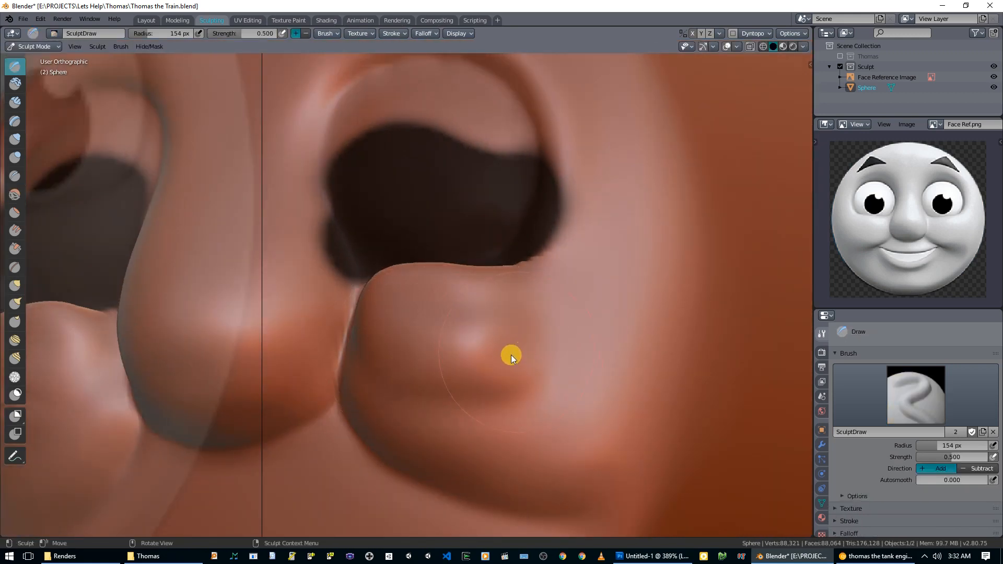
{"action": "key", "text": "s"}
{"action": "mouse_move", "coordinate": [416, 346]}
{"action": "left_mouse_down"}
{"action": "mouse_move", "coordinate": [373, 346]}
{"action": "mouse_move", "coordinate": [454, 359]}
{"action": "left_mouse_up"}
{"action": "mouse_move", "coordinate": [583, 362]}
{"action": "middle_mouse_down"}
{"action": "mouse_move", "coordinate": [632, 380]}
{"action": "mouse_move", "coordinate": [574, 365]}
{"action": "mouse_move", "coordinate": [519, 371]}
{"action": "mouse_move", "coordinate": [550, 402]}
{"action": "middle_mouse_up"}
{"action": "scroll", "coordinate": [568, 365], "scroll_direction": "down", "scroll_amount": 2}
{"action": "scroll", "coordinate": [443, 325], "scroll_direction": "up", "scroll_amount": 5}
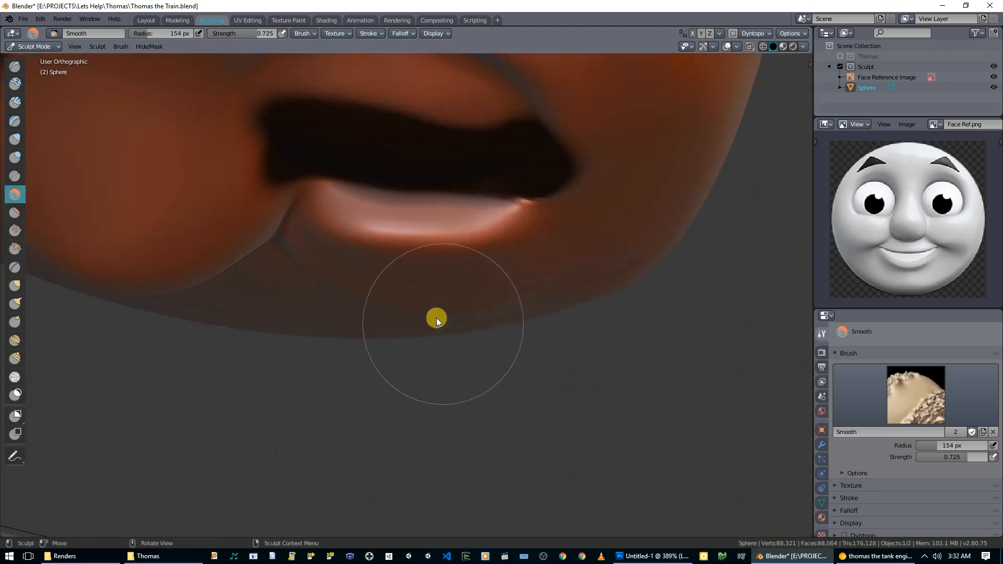
- Lower the Smooth brush strength to 0.114 and smooth the underside of the lower eyelid where it blends into the cheek
{"action": "scroll", "coordinate": [415, 284], "scroll_direction": "up", "scroll_amount": 2}
{"action": "mouse_move", "coordinate": [346, 240]}
{"action": "left_mouse_down"}
{"action": "mouse_move", "coordinate": [428, 224]}
{"action": "mouse_move", "coordinate": [501, 235]}
{"action": "left_mouse_up"}
{"action": "key", "text": "ctrl+z"}
{"action": "key", "text": "shift+f"}
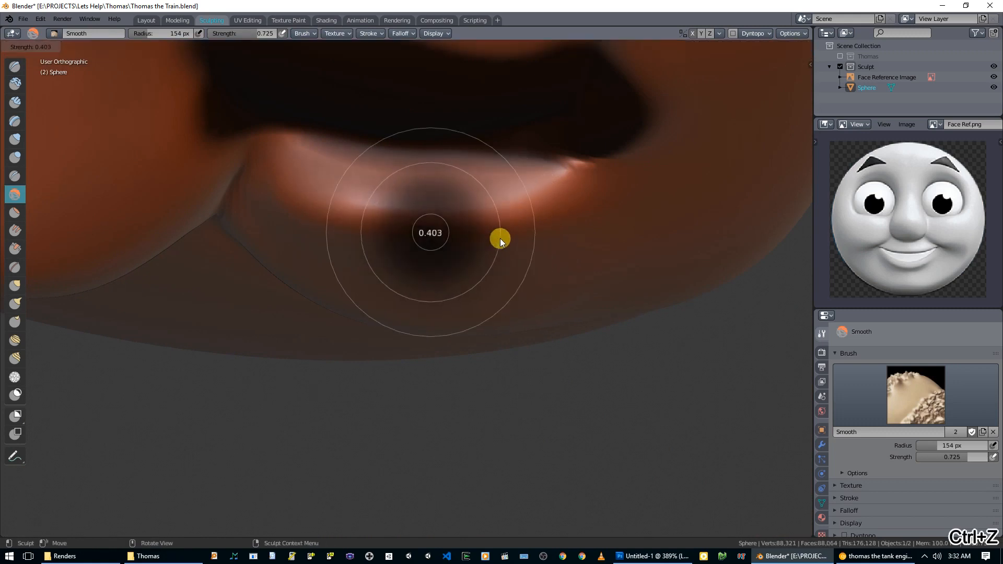
{"action": "left_click", "coordinate": [524, 240]}
{"action": "mouse_move", "coordinate": [334, 217]}
{"action": "left_mouse_down"}
{"action": "mouse_move", "coordinate": [537, 232]}
{"action": "mouse_move", "coordinate": [472, 229]}
{"action": "left_mouse_up"}
{"action": "mouse_move", "coordinate": [472, 229]}
{"action": "middle_mouse_down"}
{"action": "mouse_move", "coordinate": [515, 299]}
{"action": "mouse_move", "coordinate": [557, 240]}
{"action": "mouse_move", "coordinate": [522, 245]}
{"action": "mouse_move", "coordinate": [531, 283]}
{"action": "middle_mouse_up"}
{"action": "scroll", "coordinate": [531, 284], "scroll_direction": "down", "scroll_amount": 6}
{"action": "key", "text": "KP_1"}
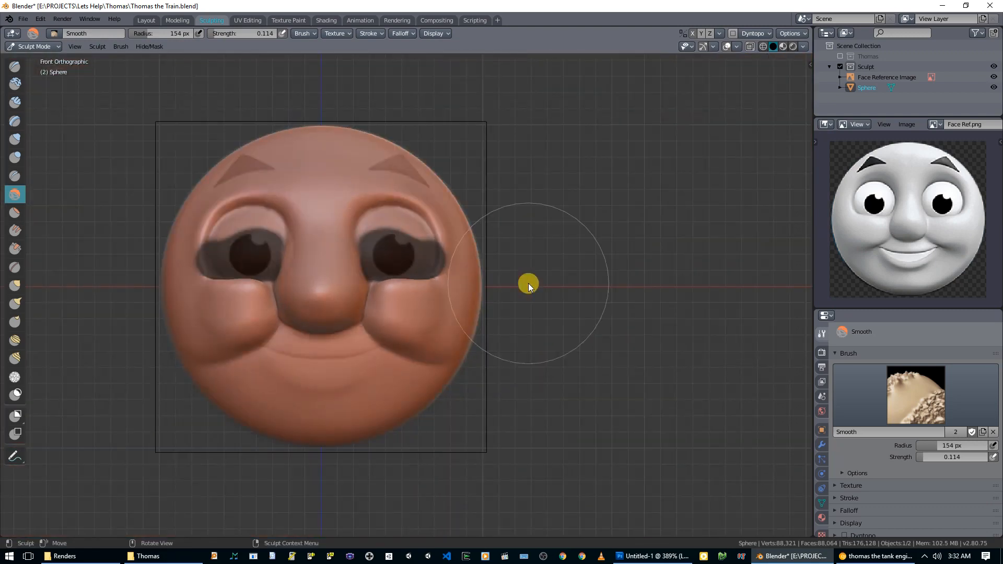
- Smooth the outer and lower parts of the cheek with the Smooth brush at 0.114 strength
{"action": "mouse_move", "coordinate": [469, 324]}
{"action": "middle_mouse_down"}
{"action": "mouse_move", "coordinate": [400, 324]}
{"action": "mouse_move", "coordinate": [390, 340]}
{"action": "mouse_move", "coordinate": [371, 332]}
{"action": "middle_mouse_up"}
{"action": "scroll", "coordinate": [486, 341], "scroll_direction": "up", "scroll_amount": 4}
{"action": "mouse_move", "coordinate": [513, 340]}
{"action": "left_mouse_down"}
{"action": "mouse_move", "coordinate": [484, 311]}
{"action": "mouse_move", "coordinate": [479, 343]}
{"action": "mouse_move", "coordinate": [582, 331]}
{"action": "mouse_move", "coordinate": [475, 361]}
{"action": "mouse_move", "coordinate": [561, 328]}
{"action": "mouse_move", "coordinate": [546, 365]}
{"action": "left_mouse_up"}
{"action": "middle_click_drag", "start_coordinate": [559, 369], "coordinate": [642, 340]}
{"action": "mouse_move", "coordinate": [459, 391]}
{"action": "left_mouse_down"}
{"action": "mouse_move", "coordinate": [521, 398]}
{"action": "mouse_move", "coordinate": [462, 398]}
{"action": "mouse_move", "coordinate": [569, 390]}
{"action": "mouse_move", "coordinate": [587, 377]}
{"action": "left_mouse_up"}
{"action": "mouse_move", "coordinate": [587, 376]}
{"action": "middle_mouse_down"}
{"action": "mouse_move", "coordinate": [501, 428]}
{"action": "mouse_move", "coordinate": [511, 390]}
{"action": "mouse_move", "coordinate": [593, 417]}
{"action": "mouse_move", "coordinate": [647, 372]}
{"action": "mouse_move", "coordinate": [616, 376]}
{"action": "middle_mouse_up"}
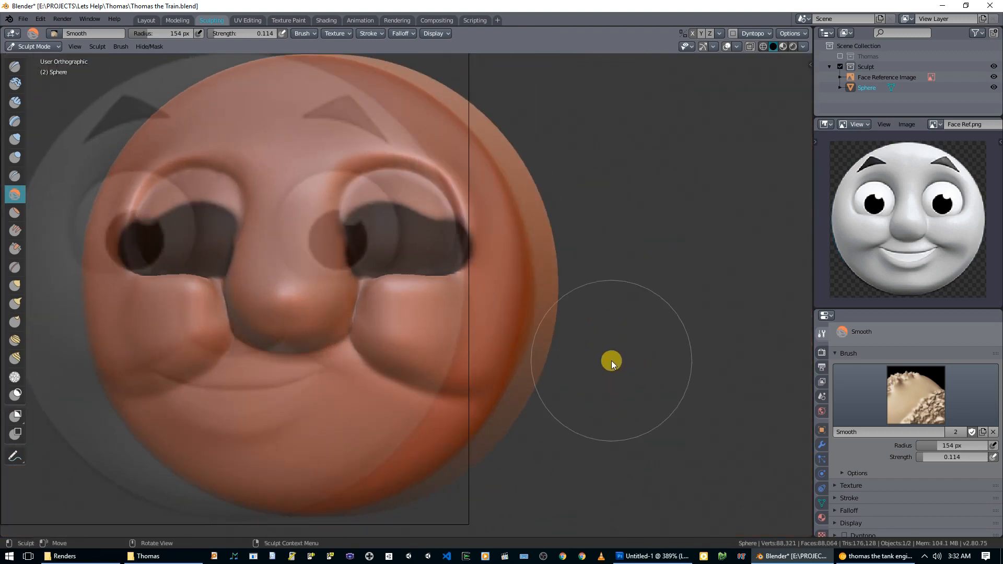
- Pull the lower eyelid edge up to the masked eye using the 154 px Grab brush, and undo the last change
{"action": "scroll", "coordinate": [598, 321], "scroll_direction": "up", "scroll_amount": 8}
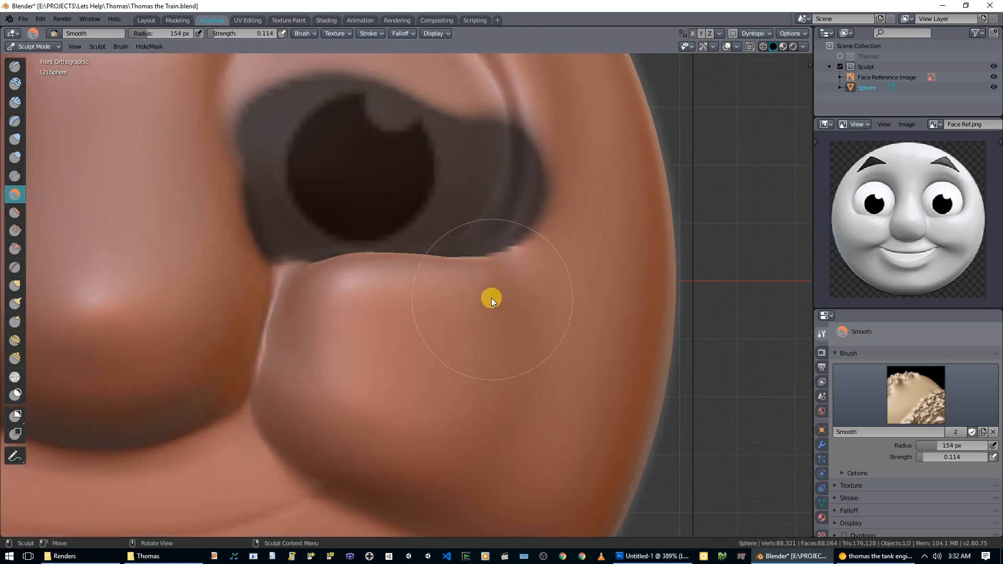
{"action": "key", "text": "g"}
{"action": "left_click_drag", "start_coordinate": [403, 271], "coordinate": [417, 257]}
{"action": "left_click_drag", "start_coordinate": [533, 280], "coordinate": [534, 262]}
{"action": "mouse_move", "coordinate": [513, 343]}
{"action": "left_mouse_down"}
{"action": "mouse_move", "coordinate": [576, 306]}
{"action": "mouse_move", "coordinate": [605, 375]}
{"action": "left_mouse_up"}
{"action": "key", "text": "shift+f"}
{"action": "left_click", "coordinate": [528, 374]}
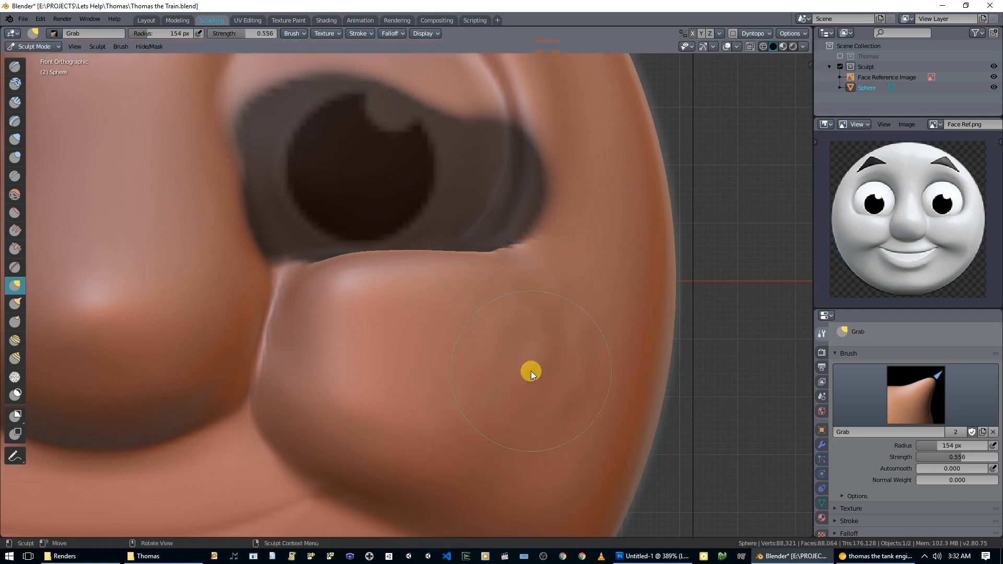
{"action": "key", "text": "ctrl+z"}
- Smooth the outer cheek below the eye with the Smooth brush at 0.621 strength
{"action": "key", "text": "s"}
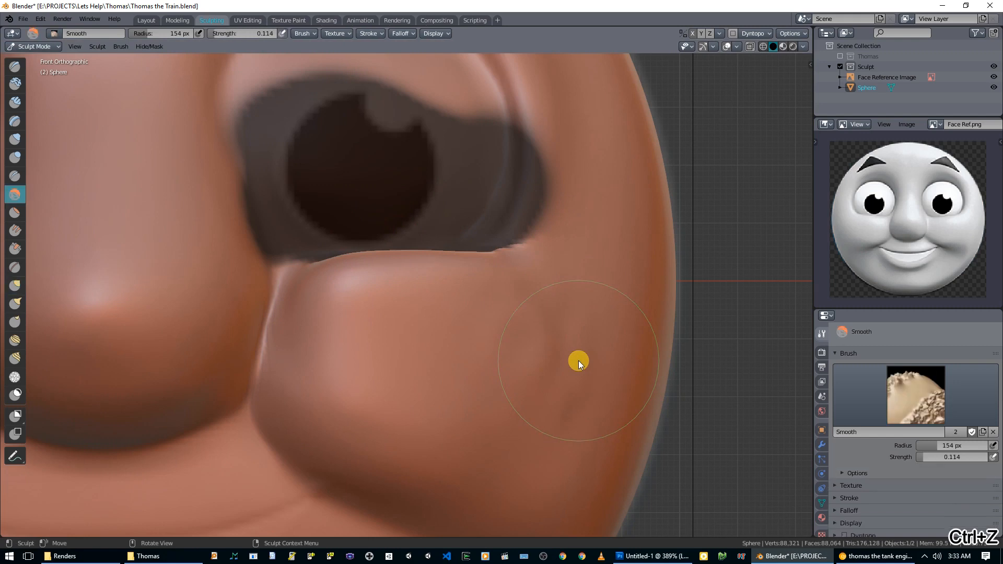
{"action": "key", "text": "shift+f"}
{"action": "left_click", "coordinate": [530, 365]}
{"action": "mouse_move", "coordinate": [570, 359]}
{"action": "left_mouse_down"}
{"action": "mouse_move", "coordinate": [607, 342]}
{"action": "mouse_move", "coordinate": [524, 437]}
{"action": "mouse_move", "coordinate": [492, 428]}
{"action": "mouse_move", "coordinate": [453, 385]}
{"action": "left_mouse_up"}
{"action": "mouse_move", "coordinate": [453, 386]}
{"action": "middle_mouse_down"}
{"action": "mouse_move", "coordinate": [490, 414]}
{"action": "mouse_move", "coordinate": [450, 417]}
{"action": "mouse_move", "coordinate": [529, 417]}
{"action": "mouse_move", "coordinate": [547, 365]}
{"action": "mouse_move", "coordinate": [509, 384]}
{"action": "mouse_move", "coordinate": [501, 288]}
{"action": "mouse_move", "coordinate": [498, 296]}
{"action": "middle_mouse_up"}
- Reshape the cheek's inner and lower edge beside the nose using the Grab brush at 0.206 strength
{"action": "key", "text": "KP_1"}
{"action": "scroll", "coordinate": [497, 296], "scroll_direction": "up", "scroll_amount": 4}
{"action": "scroll", "coordinate": [564, 333], "scroll_direction": "up", "scroll_amount": 1}
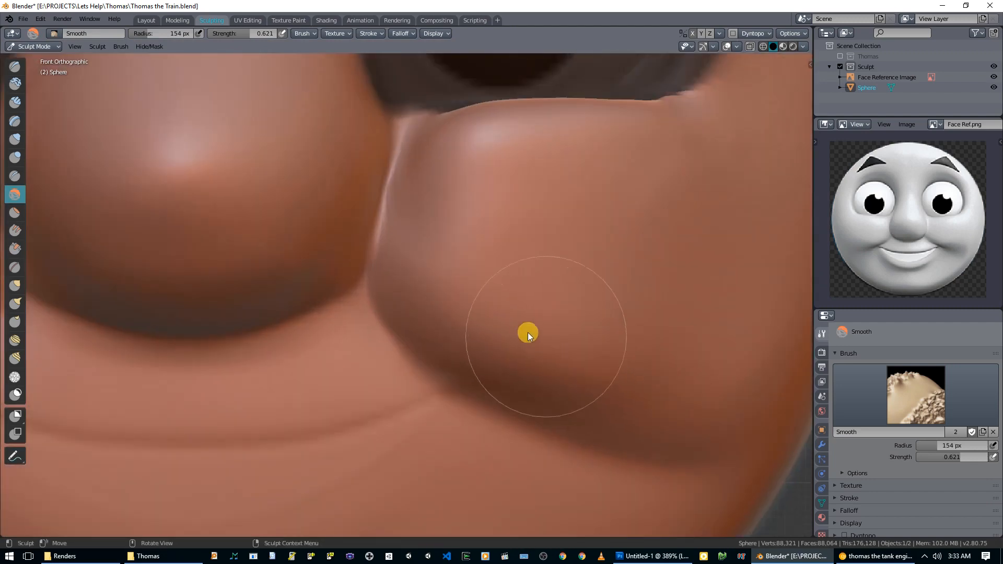
{"action": "key", "text": "g"}
{"action": "key", "text": "ctrl+z"}
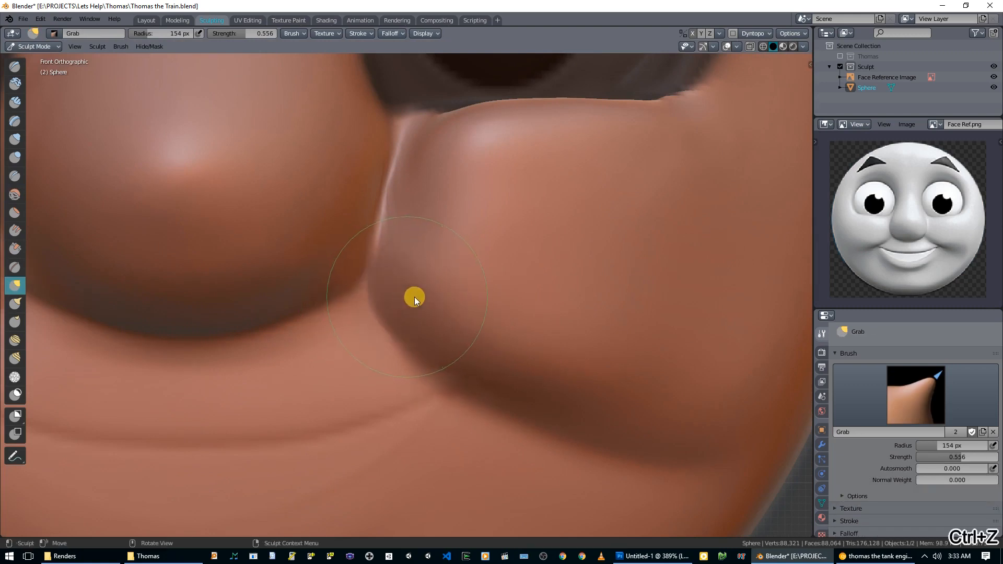
{"action": "key", "text": "shift+f"}
{"action": "left_click", "coordinate": [471, 296]}
{"action": "left_click_drag", "start_coordinate": [405, 295], "coordinate": [535, 411]}
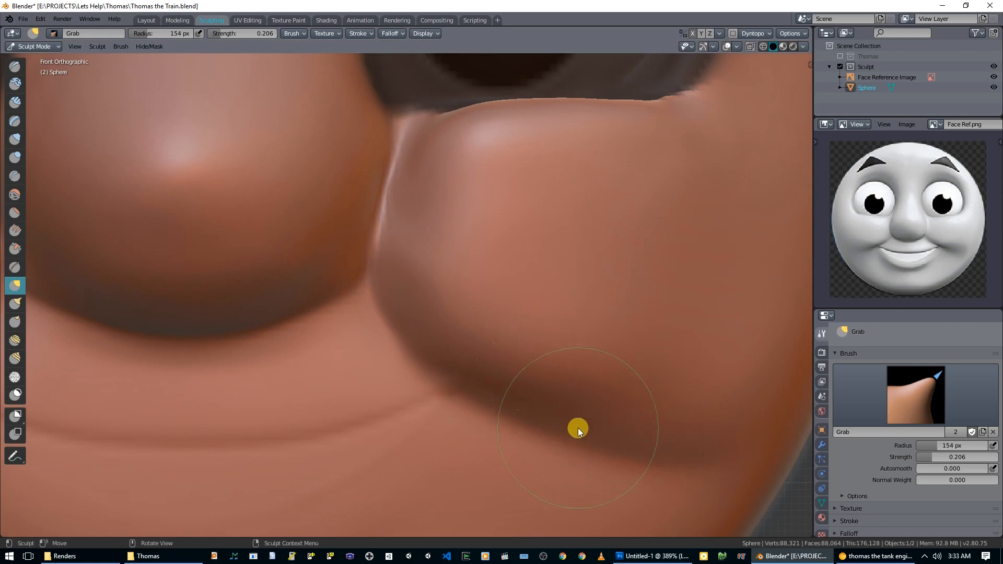
{"action": "mouse_move", "coordinate": [510, 399]}
{"action": "left_mouse_down"}
{"action": "mouse_move", "coordinate": [531, 315]}
{"action": "mouse_move", "coordinate": [495, 320]}
{"action": "left_mouse_up"}
- Deepen the fold along the cheek's lower edge with the 154 px Crease brush at 0.250 strength
{"action": "key", "text": "shift+c"}
{"action": "mouse_move", "coordinate": [387, 277]}
{"action": "left_mouse_down"}
{"action": "mouse_move", "coordinate": [507, 415]}
{"action": "mouse_move", "coordinate": [403, 359]}
{"action": "mouse_move", "coordinate": [691, 466]}
{"action": "mouse_move", "coordinate": [557, 438]}
{"action": "mouse_move", "coordinate": [722, 456]}
{"action": "left_mouse_up"}
{"action": "scroll", "coordinate": [723, 456], "scroll_direction": "down", "scroll_amount": 5}
{"action": "mouse_move", "coordinate": [723, 457]}
{"action": "middle_mouse_down"}
{"action": "mouse_move", "coordinate": [573, 418]}
{"action": "mouse_move", "coordinate": [619, 440]}
{"action": "mouse_move", "coordinate": [650, 475]}
{"action": "mouse_move", "coordinate": [645, 509]}
{"action": "middle_mouse_up"}
{"action": "middle_click_drag", "start_coordinate": [481, 271], "coordinate": [466, 261]}
{"action": "mouse_move", "coordinate": [466, 262]}
{"action": "left_mouse_down"}
{"action": "mouse_move", "coordinate": [537, 300]}
{"action": "mouse_move", "coordinate": [655, 259]}
{"action": "left_mouse_up"}
{"action": "mouse_move", "coordinate": [655, 259]}
{"action": "middle_mouse_down"}
{"action": "mouse_move", "coordinate": [692, 234]}
{"action": "mouse_move", "coordinate": [752, 274]}
{"action": "middle_mouse_up"}
{"action": "scroll", "coordinate": [585, 286], "scroll_direction": "down", "scroll_amount": 5}
{"action": "mouse_move", "coordinate": [585, 287]}
{"action": "middle_mouse_down"}
{"action": "mouse_move", "coordinate": [640, 272]}
{"action": "mouse_move", "coordinate": [533, 276]}
{"action": "mouse_move", "coordinate": [587, 276]}
{"action": "mouse_move", "coordinate": [574, 277]}
{"action": "middle_mouse_up"}
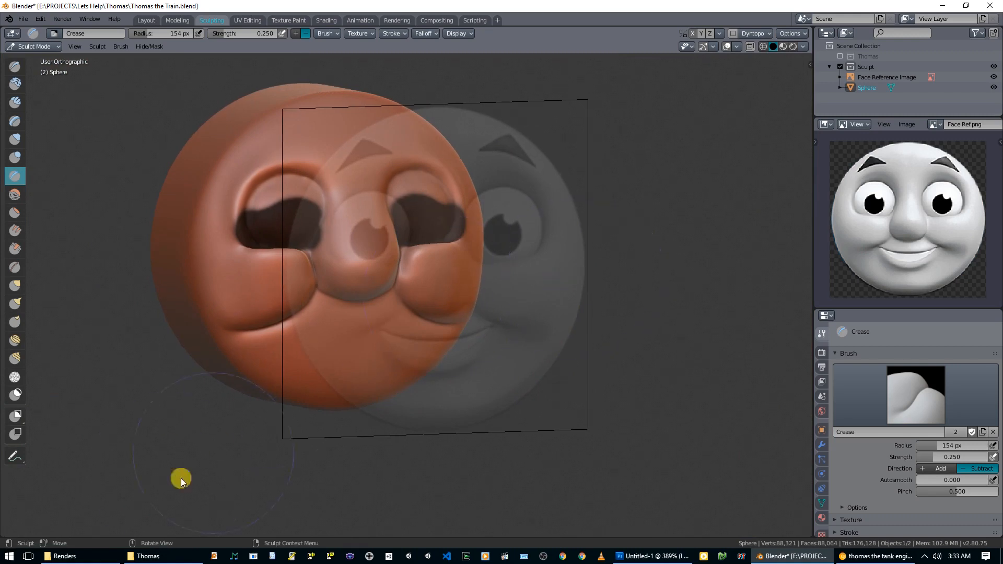
- Clear the mask from the eyes
{"action": "left_click", "coordinate": [150, 46]}
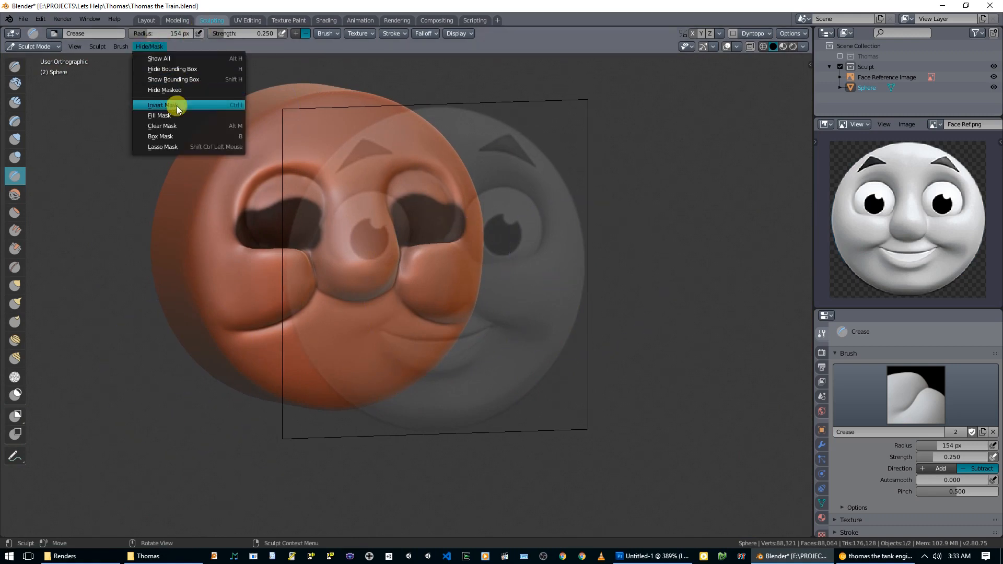
{"action": "left_click", "coordinate": [167, 126]}
{"action": "middle_click_drag", "start_coordinate": [168, 125], "coordinate": [353, 217]}
{"action": "scroll", "coordinate": [348, 227], "scroll_direction": "up", "scroll_amount": 10}
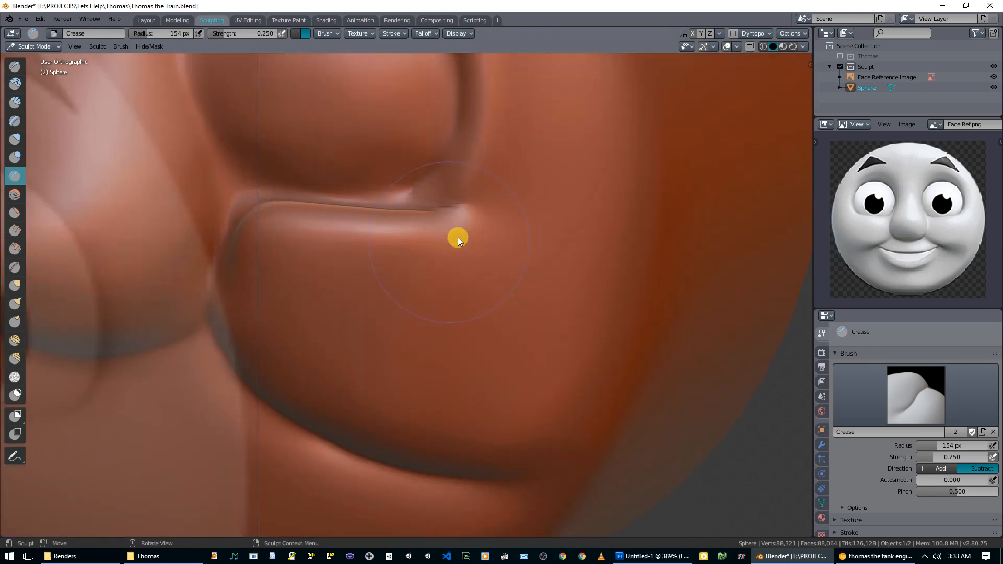
- Try to crease the outer corner of the eye above the lower eyelid, raising the Crease strength to 0.823
{"action": "mouse_move", "coordinate": [458, 239]}
{"action": "middle_mouse_down"}
{"action": "mouse_move", "coordinate": [481, 239]}
{"action": "mouse_move", "coordinate": [447, 299]}
{"action": "mouse_move", "coordinate": [403, 298]}
{"action": "mouse_move", "coordinate": [456, 288]}
{"action": "mouse_move", "coordinate": [487, 242]}
{"action": "middle_mouse_up"}
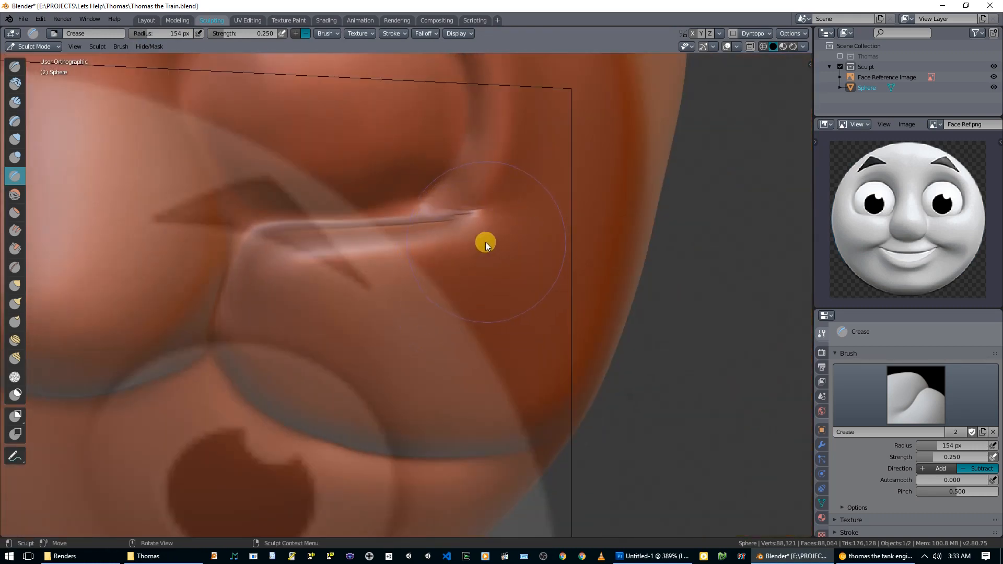
{"action": "mouse_move", "coordinate": [460, 192]}
{"action": "left_mouse_down"}
{"action": "mouse_move", "coordinate": [452, 199]}
{"action": "mouse_move", "coordinate": [493, 215]}
{"action": "left_mouse_up"}
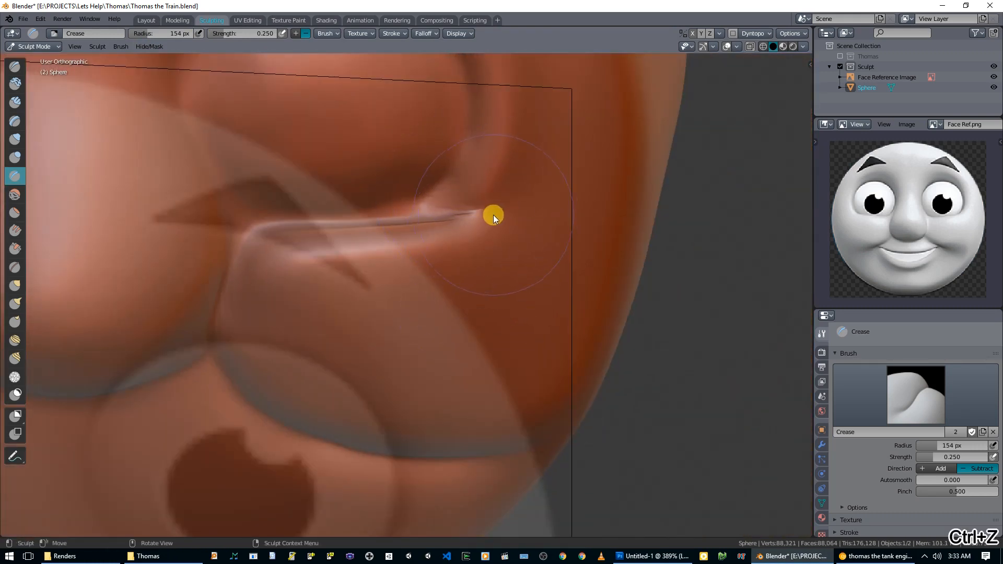
{"action": "key", "text": "s"}
{"action": "key", "text": "ctrl+z"}
{"action": "mouse_move", "coordinate": [604, 259]}
{"action": "middle_mouse_down"}
{"action": "mouse_move", "coordinate": [512, 267]}
{"action": "mouse_move", "coordinate": [528, 256]}
{"action": "middle_mouse_up"}
{"action": "key", "text": "shift+c"}
{"action": "left_click_drag", "start_coordinate": [449, 178], "coordinate": [447, 199]}
{"action": "key", "text": "ctrl+z"}
{"action": "key", "text": "shift+f"}
{"action": "left_click", "coordinate": [447, 172]}
{"action": "left_click_drag", "start_coordinate": [452, 161], "coordinate": [435, 195]}
{"action": "key", "text": "ctrl+z"}
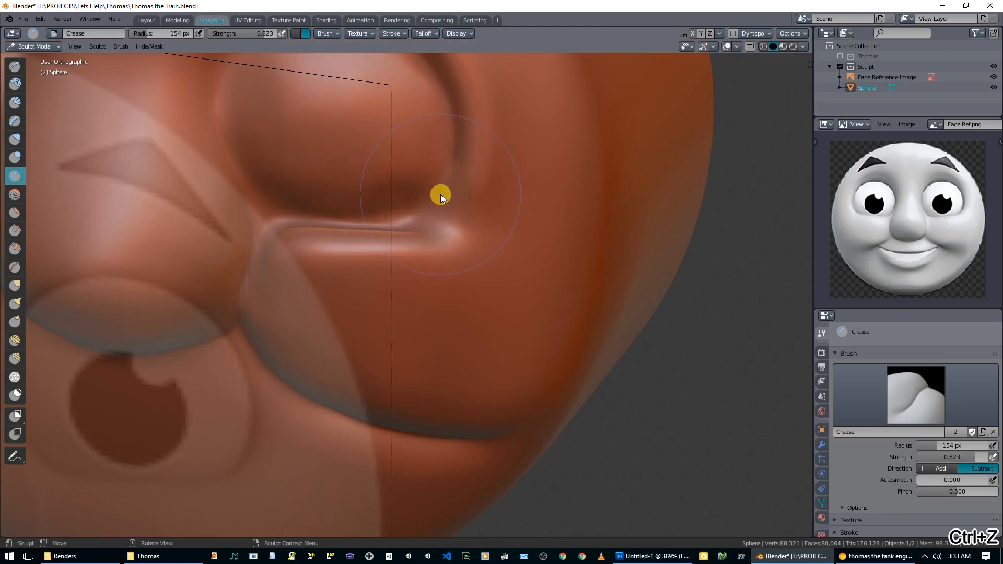
- Crease the outer end of the lower eyelid with the Crease brush at a 60 px radius and 0.194 strength
{"action": "key", "text": "shift+f"}
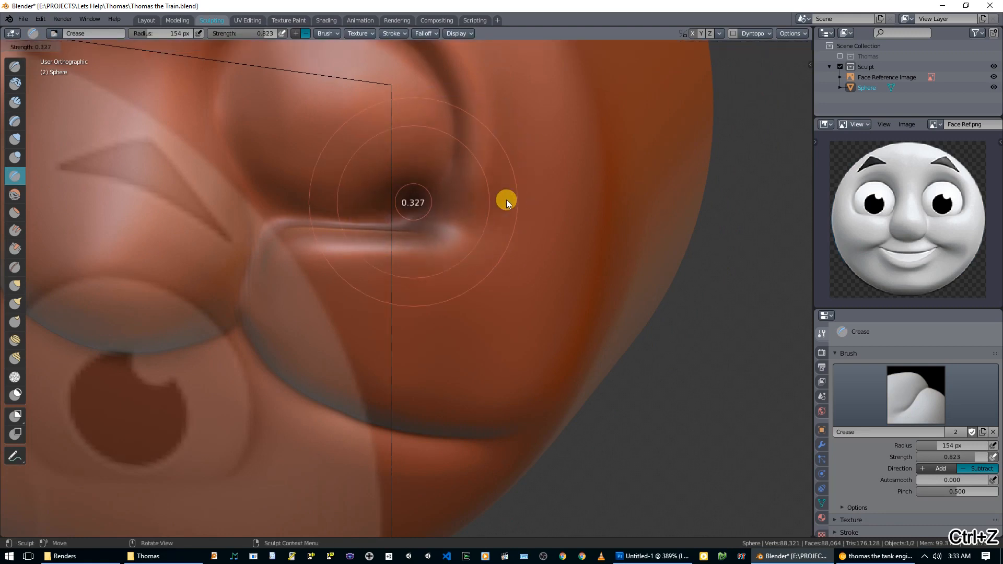
{"action": "left_click", "coordinate": [501, 200]}
{"action": "key", "text": "f"}
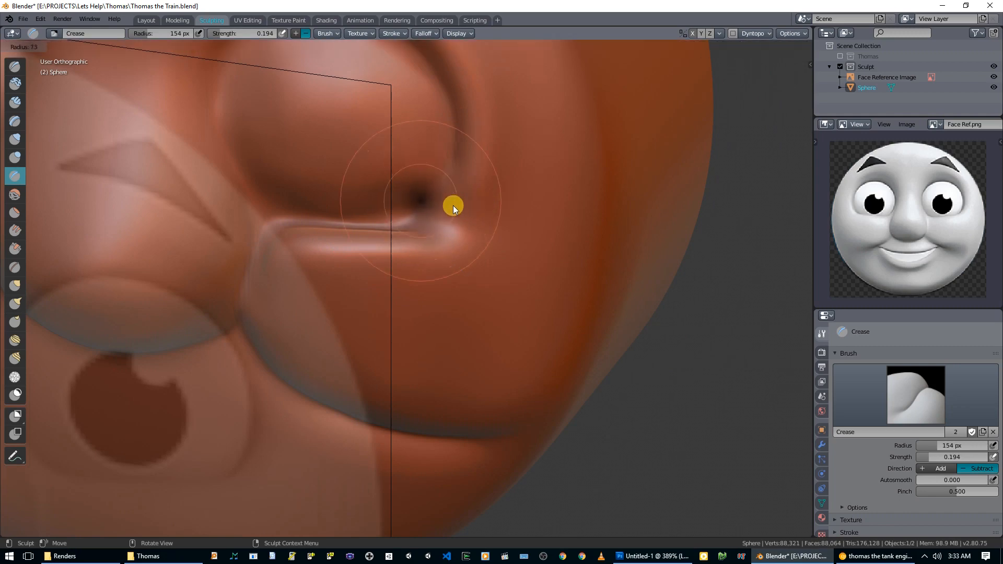
{"action": "left_click_drag", "start_coordinate": [419, 217], "coordinate": [414, 222]}
{"action": "scroll", "coordinate": [467, 261], "scroll_direction": "down", "scroll_amount": 3}
{"action": "mouse_move", "coordinate": [467, 261]}
{"action": "middle_mouse_down"}
{"action": "mouse_move", "coordinate": [495, 228]}
{"action": "mouse_move", "coordinate": [540, 253]}
{"action": "mouse_move", "coordinate": [460, 252]}
{"action": "middle_mouse_up"}
{"action": "scroll", "coordinate": [460, 249], "scroll_direction": "up", "scroll_amount": 2}
- Build up the surface around the eye's outer corner using the 60 px Draw brush at 0.500 strength
{"action": "key", "text": "x"}
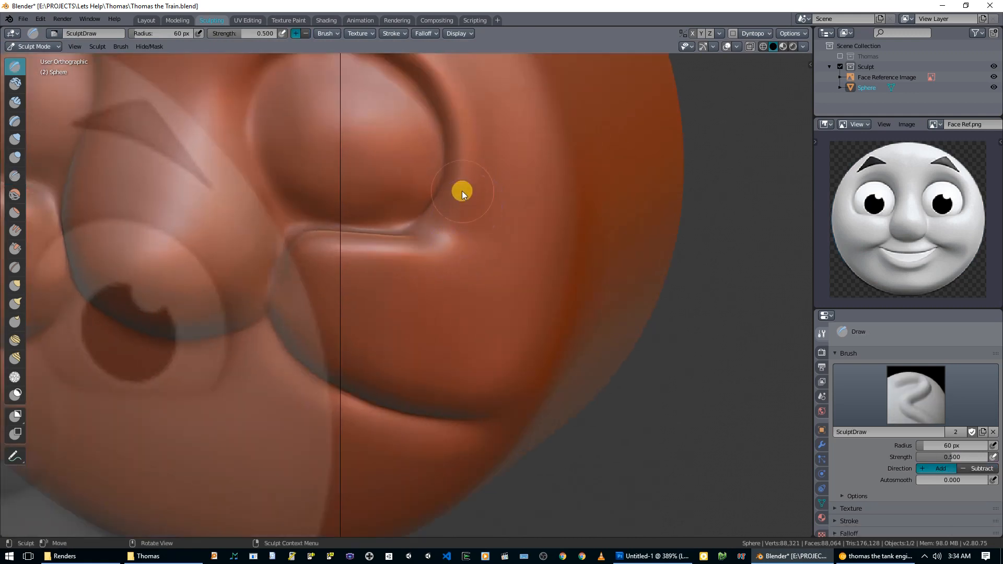
{"action": "mouse_move", "coordinate": [473, 189]}
{"action": "left_mouse_down"}
{"action": "mouse_move", "coordinate": [440, 236]}
{"action": "mouse_move", "coordinate": [479, 221]}
{"action": "mouse_move", "coordinate": [470, 235]}
{"action": "left_mouse_up"}
{"action": "mouse_move", "coordinate": [458, 279]}
{"action": "middle_mouse_down"}
{"action": "mouse_move", "coordinate": [511, 268]}
{"action": "mouse_move", "coordinate": [468, 319]}
{"action": "middle_mouse_up"}
{"action": "middle_click_drag", "start_coordinate": [418, 277], "coordinate": [451, 283]}
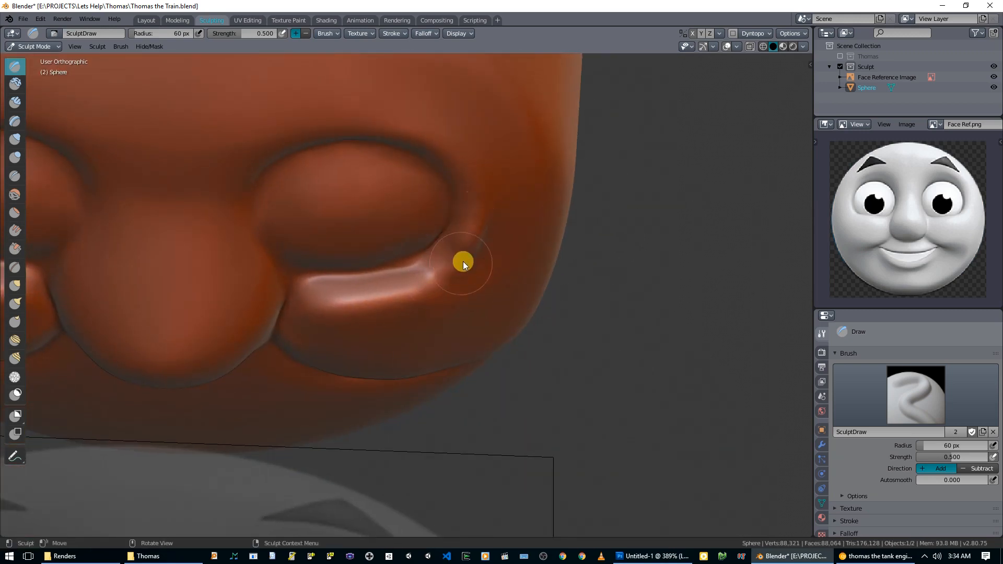
{"action": "mouse_move", "coordinate": [474, 245]}
{"action": "middle_mouse_down"}
{"action": "mouse_move", "coordinate": [512, 231]}
{"action": "mouse_move", "coordinate": [484, 269]}
{"action": "mouse_move", "coordinate": [437, 258]}
{"action": "mouse_move", "coordinate": [425, 235]}
{"action": "mouse_move", "coordinate": [414, 262]}
{"action": "middle_mouse_up"}
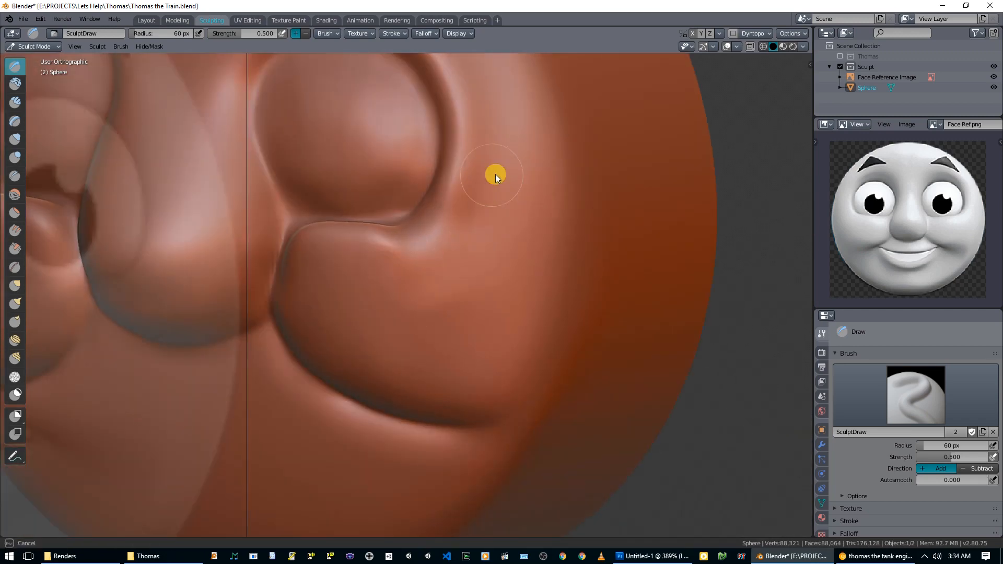
{"action": "mouse_move", "coordinate": [484, 199]}
{"action": "left_mouse_down"}
{"action": "mouse_move", "coordinate": [483, 112]}
{"action": "mouse_move", "coordinate": [497, 128]}
{"action": "mouse_move", "coordinate": [456, 237]}
{"action": "left_mouse_up"}
{"action": "scroll", "coordinate": [503, 278], "scroll_direction": "down", "scroll_amount": 5}
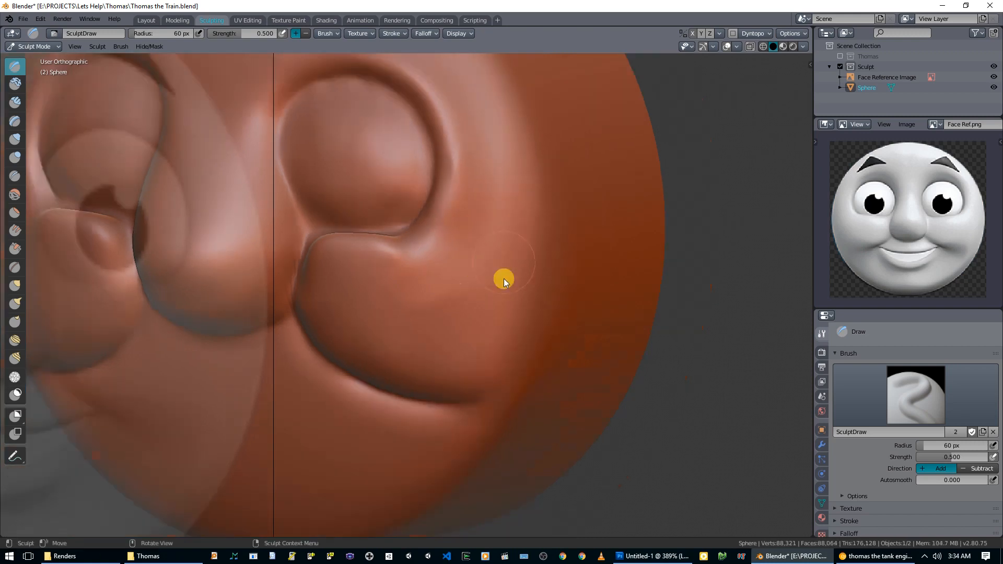
- Add volume to the upper cheek below the eye with the Draw brush, enlarging its radius to 111 px
{"action": "mouse_move", "coordinate": [554, 284]}
{"action": "middle_mouse_down"}
{"action": "mouse_move", "coordinate": [581, 282]}
{"action": "mouse_move", "coordinate": [550, 306]}
{"action": "mouse_move", "coordinate": [613, 286]}
{"action": "mouse_move", "coordinate": [559, 278]}
{"action": "mouse_move", "coordinate": [583, 252]}
{"action": "mouse_move", "coordinate": [674, 282]}
{"action": "mouse_move", "coordinate": [510, 261]}
{"action": "mouse_move", "coordinate": [513, 273]}
{"action": "middle_mouse_up"}
{"action": "scroll", "coordinate": [513, 272], "scroll_direction": "up", "scroll_amount": 2}
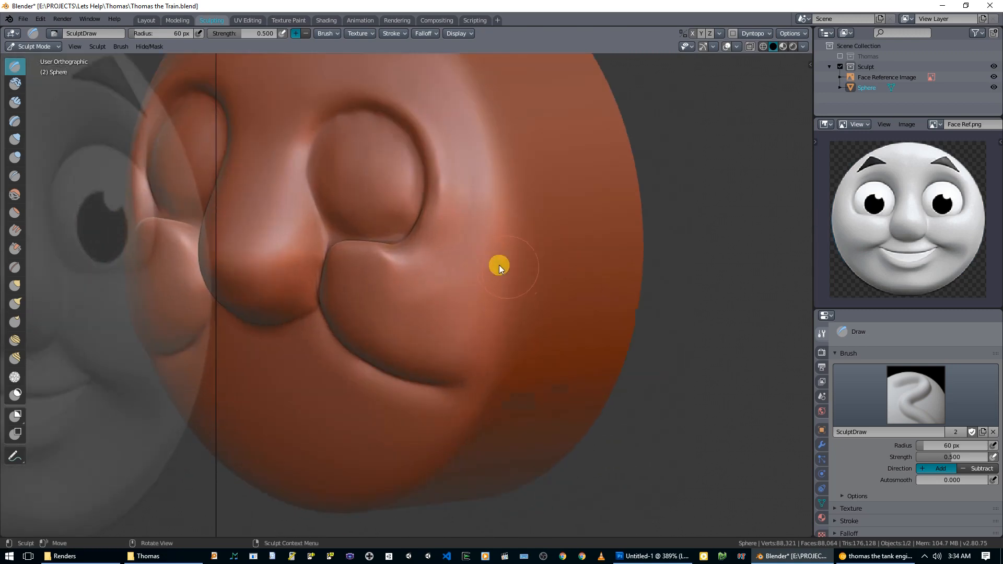
{"action": "left_click_drag", "start_coordinate": [396, 269], "coordinate": [409, 261]}
{"action": "mouse_move", "coordinate": [347, 268]}
{"action": "left_mouse_down"}
{"action": "mouse_move", "coordinate": [378, 267]}
{"action": "mouse_move", "coordinate": [428, 301]}
{"action": "left_mouse_up"}
{"action": "key", "text": "f"}
{"action": "left_click", "coordinate": [450, 317]}
{"action": "mouse_move", "coordinate": [362, 293]}
{"action": "left_mouse_down"}
{"action": "mouse_move", "coordinate": [432, 307]}
{"action": "mouse_move", "coordinate": [355, 303]}
{"action": "mouse_move", "coordinate": [446, 337]}
{"action": "mouse_move", "coordinate": [344, 278]}
{"action": "mouse_move", "coordinate": [387, 328]}
{"action": "mouse_move", "coordinate": [448, 271]}
{"action": "mouse_move", "coordinate": [422, 309]}
{"action": "mouse_move", "coordinate": [426, 332]}
{"action": "mouse_move", "coordinate": [423, 314]}
{"action": "left_mouse_up"}
- Round out the front and side of the cheek using the 111 px Draw brush at 0.500 strength
{"action": "mouse_move", "coordinate": [512, 340]}
{"action": "middle_mouse_down"}
{"action": "mouse_move", "coordinate": [437, 355]}
{"action": "mouse_move", "coordinate": [459, 357]}
{"action": "mouse_move", "coordinate": [502, 318]}
{"action": "middle_mouse_up"}
{"action": "scroll", "coordinate": [352, 280], "scroll_direction": "up", "scroll_amount": 2}
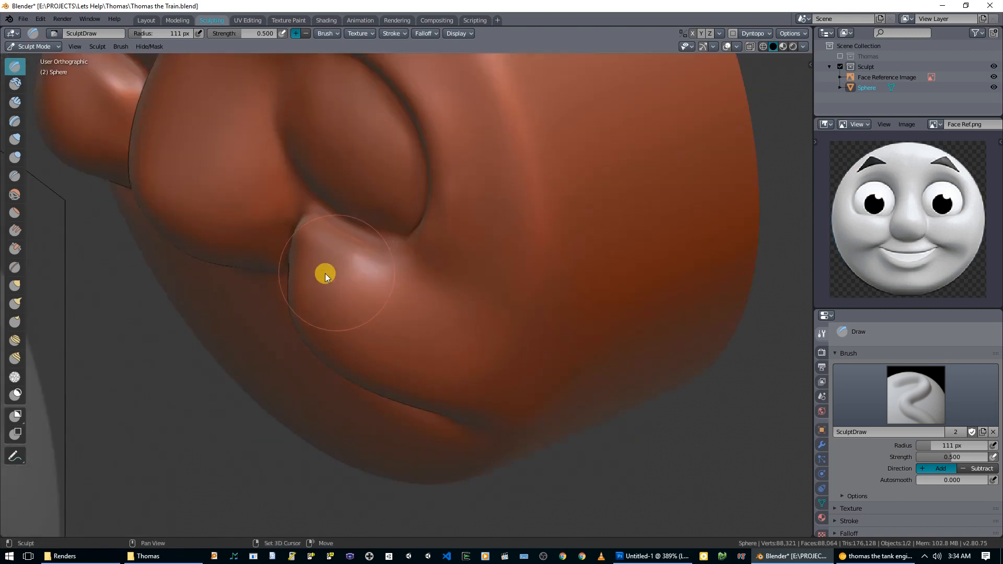
{"action": "mouse_move", "coordinate": [305, 264]}
{"action": "left_mouse_down"}
{"action": "mouse_move", "coordinate": [305, 274]}
{"action": "mouse_move", "coordinate": [400, 298]}
{"action": "left_mouse_up"}
{"action": "mouse_move", "coordinate": [496, 284]}
{"action": "middle_mouse_down"}
{"action": "mouse_move", "coordinate": [601, 266]}
{"action": "mouse_move", "coordinate": [582, 269]}
{"action": "middle_mouse_up"}
{"action": "mouse_move", "coordinate": [416, 306]}
{"action": "left_mouse_down"}
{"action": "mouse_move", "coordinate": [389, 308]}
{"action": "mouse_move", "coordinate": [409, 329]}
{"action": "mouse_move", "coordinate": [468, 332]}
{"action": "left_mouse_up"}
{"action": "middle_click_drag", "start_coordinate": [468, 333], "coordinate": [380, 380]}
{"action": "mouse_move", "coordinate": [303, 344]}
{"action": "left_mouse_down"}
{"action": "mouse_move", "coordinate": [316, 331]}
{"action": "mouse_move", "coordinate": [310, 364]}
{"action": "left_mouse_up"}
- Fill out the middle of the cheek with further 111 px Draw strokes
{"action": "mouse_move", "coordinate": [309, 362]}
{"action": "middle_mouse_down"}
{"action": "mouse_move", "coordinate": [414, 315]}
{"action": "mouse_move", "coordinate": [342, 316]}
{"action": "middle_mouse_up"}
{"action": "mouse_move", "coordinate": [342, 316]}
{"action": "left_mouse_down"}
{"action": "mouse_move", "coordinate": [355, 318]}
{"action": "mouse_move", "coordinate": [355, 282]}
{"action": "left_mouse_up"}
{"action": "mouse_move", "coordinate": [442, 305]}
{"action": "middle_mouse_down"}
{"action": "mouse_move", "coordinate": [433, 361]}
{"action": "mouse_move", "coordinate": [406, 302]}
{"action": "mouse_move", "coordinate": [362, 290]}
{"action": "mouse_move", "coordinate": [456, 297]}
{"action": "mouse_move", "coordinate": [536, 272]}
{"action": "mouse_move", "coordinate": [596, 284]}
{"action": "mouse_move", "coordinate": [467, 319]}
{"action": "mouse_move", "coordinate": [403, 321]}
{"action": "middle_mouse_up"}
{"action": "scroll", "coordinate": [434, 362], "scroll_direction": "down", "scroll_amount": 3}
{"action": "left_click_drag", "start_coordinate": [387, 304], "coordinate": [393, 312]}
{"action": "middle_click_drag", "start_coordinate": [394, 312], "coordinate": [475, 284]}
- Carve inward along the cheek's lower outer edge with the 111 px Draw brush, and smooth the carved area
{"action": "middle_click_drag", "start_coordinate": [528, 334], "coordinate": [369, 250]}
{"action": "scroll", "coordinate": [369, 249], "scroll_direction": "up", "scroll_amount": 3}
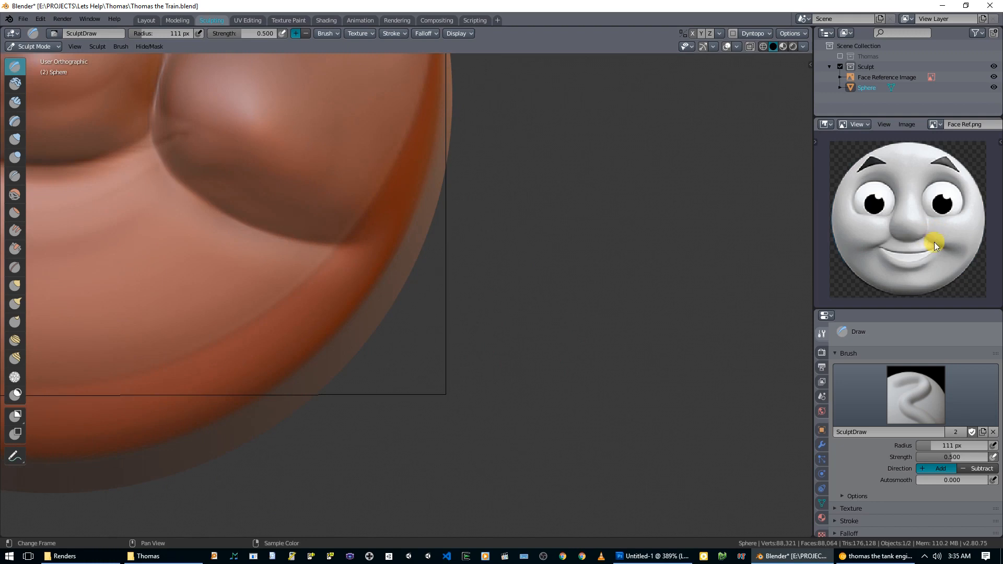
{"action": "middle_click_drag", "start_coordinate": [486, 272], "coordinate": [447, 219]}
{"action": "left_click_drag", "start_coordinate": [287, 230], "coordinate": [368, 261], "text": "ctrl"}
{"action": "mouse_move", "coordinate": [303, 226]}
{"action": "left_mouse_down", "text": "ctrl"}
{"action": "mouse_move", "coordinate": [356, 222]}
{"action": "mouse_move", "coordinate": [334, 198]}
{"action": "mouse_move", "coordinate": [335, 266]}
{"action": "mouse_move", "coordinate": [361, 241]}
{"action": "left_mouse_up", "text": "ctrl"}
{"action": "mouse_move", "coordinate": [264, 207]}
{"action": "left_mouse_down", "text": "shift"}
{"action": "mouse_move", "coordinate": [301, 183]}
{"action": "mouse_move", "coordinate": [378, 264]}
{"action": "mouse_move", "coordinate": [344, 323]}
{"action": "left_mouse_up", "text": "shift"}
{"action": "mouse_move", "coordinate": [344, 323]}
{"action": "middle_mouse_down"}
{"action": "mouse_move", "coordinate": [375, 324]}
{"action": "mouse_move", "coordinate": [360, 332]}
{"action": "mouse_move", "coordinate": [434, 275]}
{"action": "mouse_move", "coordinate": [380, 275]}
{"action": "middle_mouse_up"}
{"action": "scroll", "coordinate": [361, 330], "scroll_direction": "down", "scroll_amount": 2}
{"action": "mouse_move", "coordinate": [298, 277]}
{"action": "middle_mouse_down"}
{"action": "mouse_move", "coordinate": [483, 319]}
{"action": "mouse_move", "coordinate": [417, 314]}
{"action": "mouse_move", "coordinate": [331, 286]}
{"action": "mouse_move", "coordinate": [410, 299]}
{"action": "middle_mouse_up"}
{"action": "key", "text": "KP_1"}
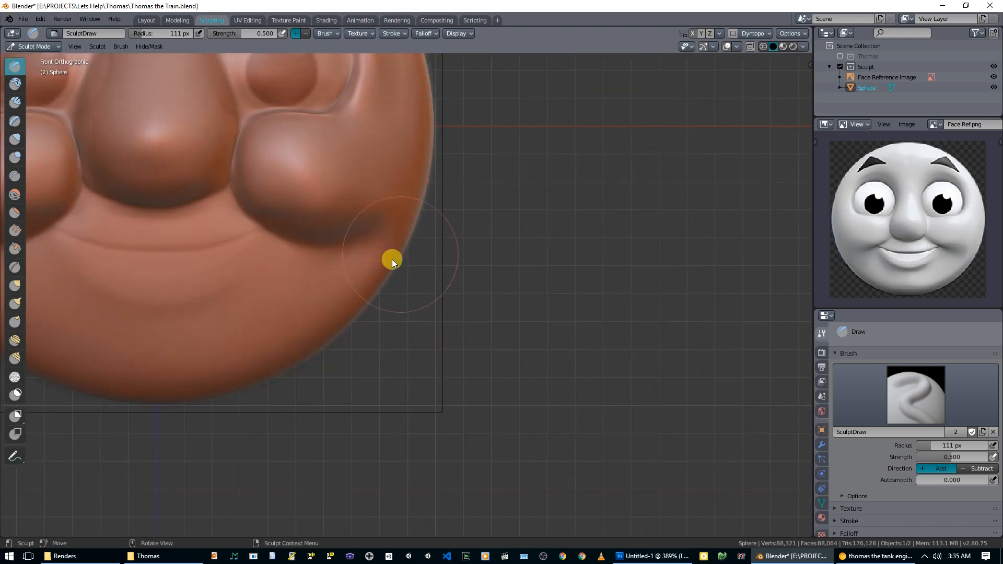
- Outline the mouth opening below the nose with the Mask brush at a 24 px radius, following the reference smile
{"action": "scroll", "coordinate": [544, 290], "scroll_direction": "up", "scroll_amount": 2}
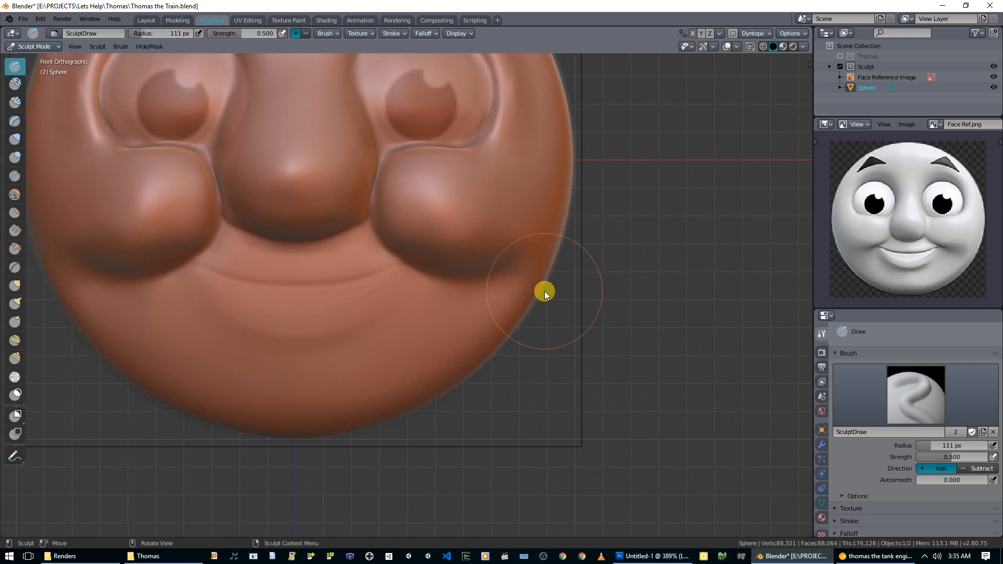
{"action": "scroll", "coordinate": [512, 279], "scroll_direction": "up", "scroll_amount": 1}
{"action": "scroll", "coordinate": [440, 275], "scroll_direction": "up", "scroll_amount": 1}
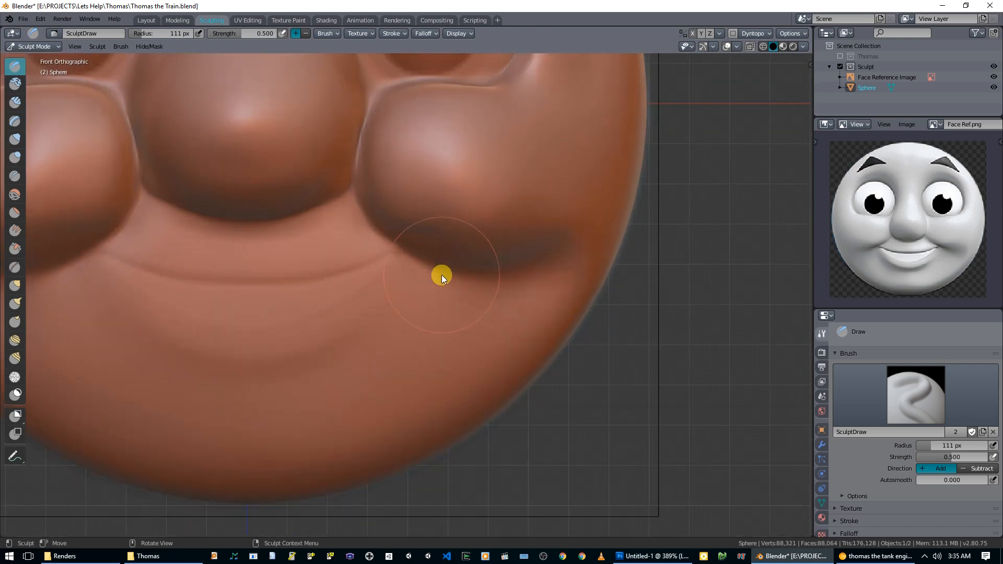
{"action": "scroll", "coordinate": [440, 275], "scroll_direction": "up", "scroll_amount": 3}
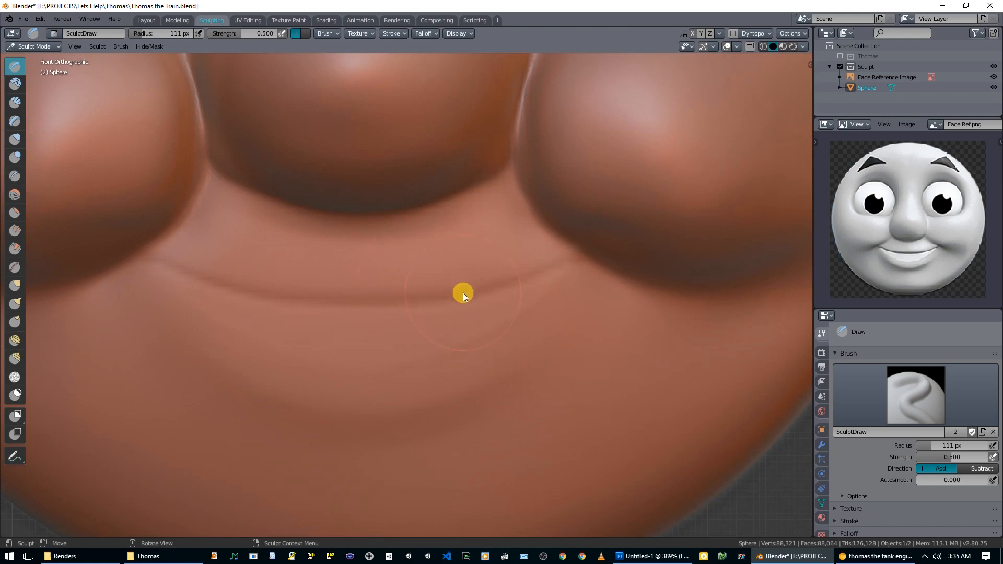
{"action": "key", "text": "m"}
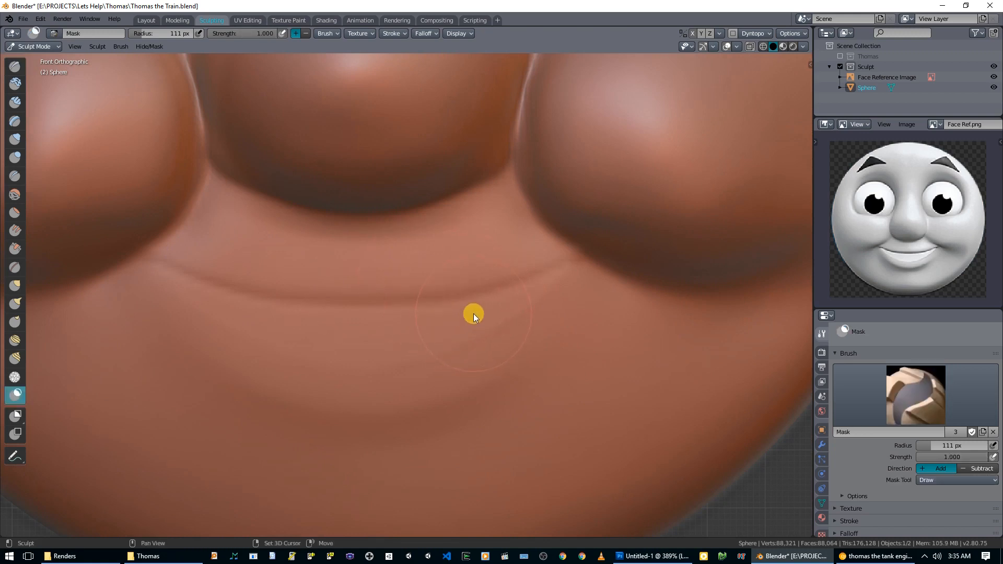
{"action": "key", "text": "f"}
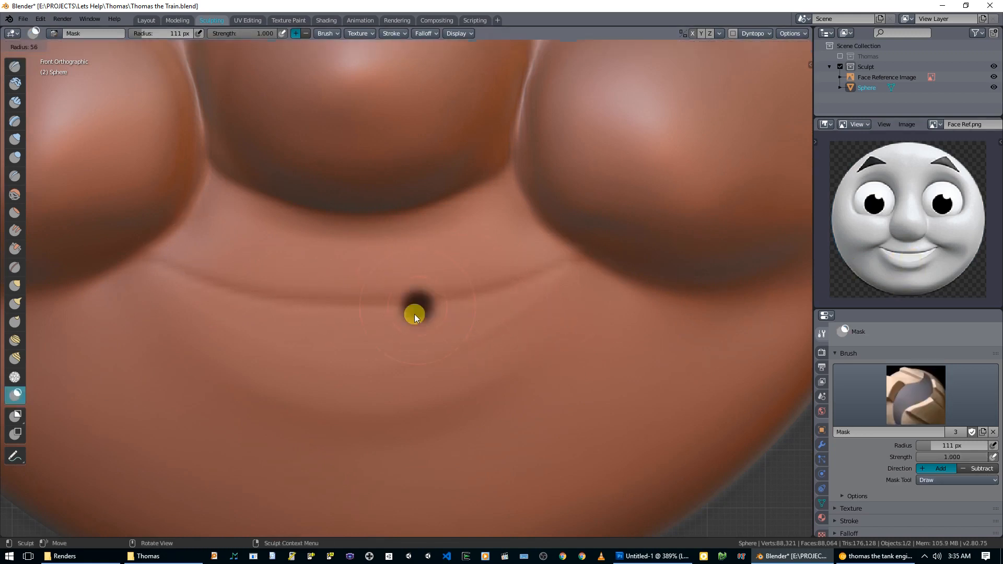
{"action": "left_click", "coordinate": [429, 309]}
{"action": "left_click_drag", "start_coordinate": [162, 264], "coordinate": [291, 308]}
{"action": "key", "text": "ctrl+z"}
{"action": "mouse_move", "coordinate": [158, 261]}
{"action": "left_mouse_down"}
{"action": "mouse_move", "coordinate": [238, 300]}
{"action": "mouse_move", "coordinate": [365, 312]}
{"action": "left_mouse_up"}
{"action": "mouse_move", "coordinate": [163, 264]}
{"action": "left_mouse_down"}
{"action": "mouse_move", "coordinate": [248, 328]}
{"action": "mouse_move", "coordinate": [337, 359]}
{"action": "left_mouse_up"}
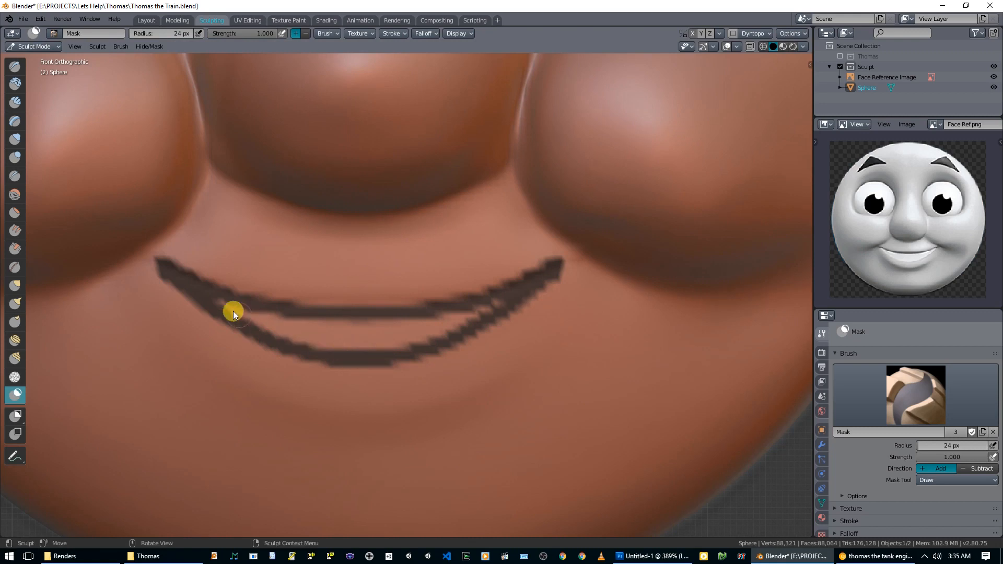
- Fill the outlined mouth shape with mask and extend its pointed corners slightly outward
{"action": "mouse_move", "coordinate": [234, 306]}
{"action": "left_mouse_down"}
{"action": "mouse_move", "coordinate": [317, 321]}
{"action": "mouse_move", "coordinate": [470, 318]}
{"action": "mouse_move", "coordinate": [396, 341]}
{"action": "left_mouse_up"}
{"action": "left_click_drag", "start_coordinate": [321, 338], "coordinate": [364, 346]}
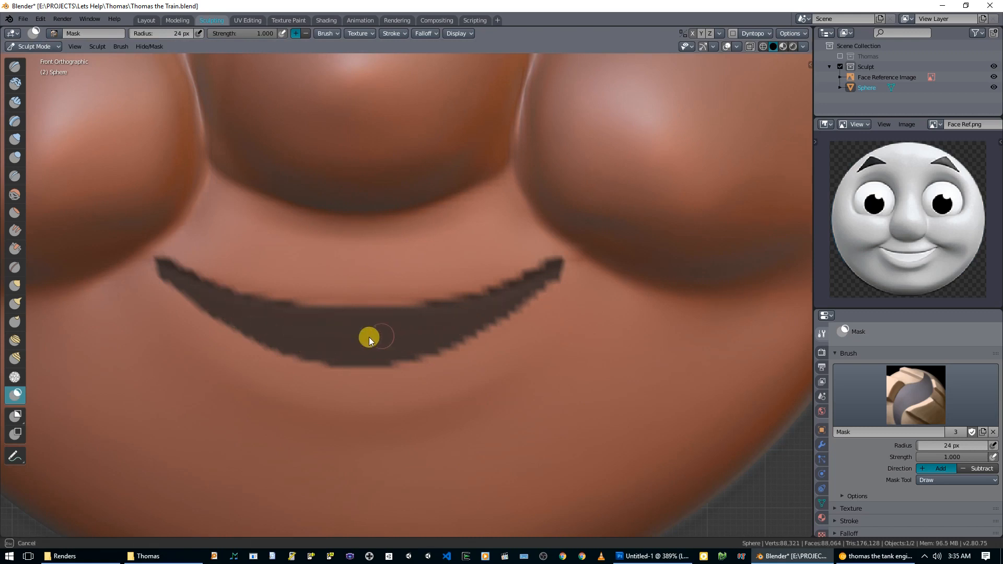
{"action": "left_click_drag", "start_coordinate": [160, 262], "coordinate": [154, 256]}
{"action": "mouse_move", "coordinate": [408, 314]}
{"action": "left_mouse_down"}
{"action": "mouse_move", "coordinate": [363, 332]}
{"action": "mouse_move", "coordinate": [269, 321]}
{"action": "mouse_move", "coordinate": [308, 326]}
{"action": "left_mouse_up"}
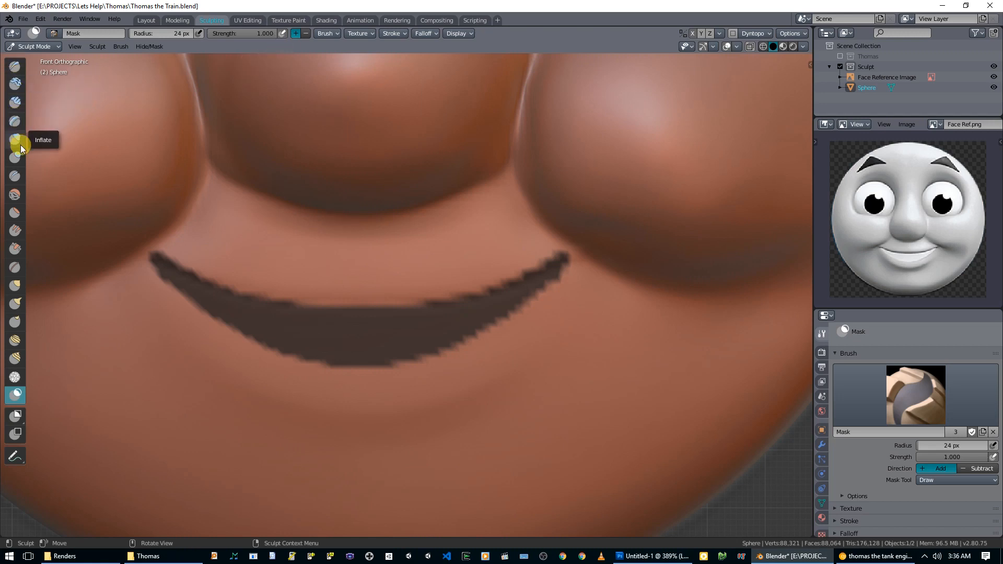
- Build up the upper lip above the masked mouth using the Draw brush at a 69 px radius, undoing the last stroke
{"action": "left_click", "coordinate": [15, 66]}
{"action": "key", "text": "f"}
{"action": "mouse_move", "coordinate": [181, 252]}
{"action": "left_mouse_down"}
{"action": "mouse_move", "coordinate": [280, 283]}
{"action": "mouse_move", "coordinate": [368, 285]}
{"action": "left_mouse_up"}
{"action": "mouse_move", "coordinate": [537, 239]}
{"action": "left_mouse_down"}
{"action": "mouse_move", "coordinate": [383, 288]}
{"action": "mouse_move", "coordinate": [525, 242]}
{"action": "mouse_move", "coordinate": [455, 270]}
{"action": "mouse_move", "coordinate": [365, 270]}
{"action": "mouse_move", "coordinate": [464, 245]}
{"action": "mouse_move", "coordinate": [508, 221]}
{"action": "mouse_move", "coordinate": [508, 207]}
{"action": "mouse_move", "coordinate": [324, 257]}
{"action": "mouse_move", "coordinate": [494, 210]}
{"action": "mouse_move", "coordinate": [509, 227]}
{"action": "mouse_move", "coordinate": [453, 262]}
{"action": "mouse_move", "coordinate": [379, 273]}
{"action": "left_mouse_up"}
{"action": "mouse_move", "coordinate": [470, 262]}
{"action": "left_mouse_down"}
{"action": "mouse_move", "coordinate": [519, 233]}
{"action": "mouse_move", "coordinate": [392, 233]}
{"action": "left_mouse_up"}
{"action": "mouse_move", "coordinate": [358, 237]}
{"action": "middle_mouse_down"}
{"action": "mouse_move", "coordinate": [532, 209]}
{"action": "mouse_move", "coordinate": [517, 238]}
{"action": "middle_mouse_up"}
{"action": "mouse_move", "coordinate": [517, 239]}
{"action": "left_mouse_down"}
{"action": "mouse_move", "coordinate": [457, 287]}
{"action": "mouse_move", "coordinate": [519, 267]}
{"action": "mouse_move", "coordinate": [452, 284]}
{"action": "left_mouse_up"}
{"action": "mouse_move", "coordinate": [452, 284]}
{"action": "middle_mouse_down"}
{"action": "mouse_move", "coordinate": [439, 262]}
{"action": "mouse_move", "coordinate": [360, 219]}
{"action": "middle_mouse_up"}
{"action": "key", "text": "ctrl+z"}
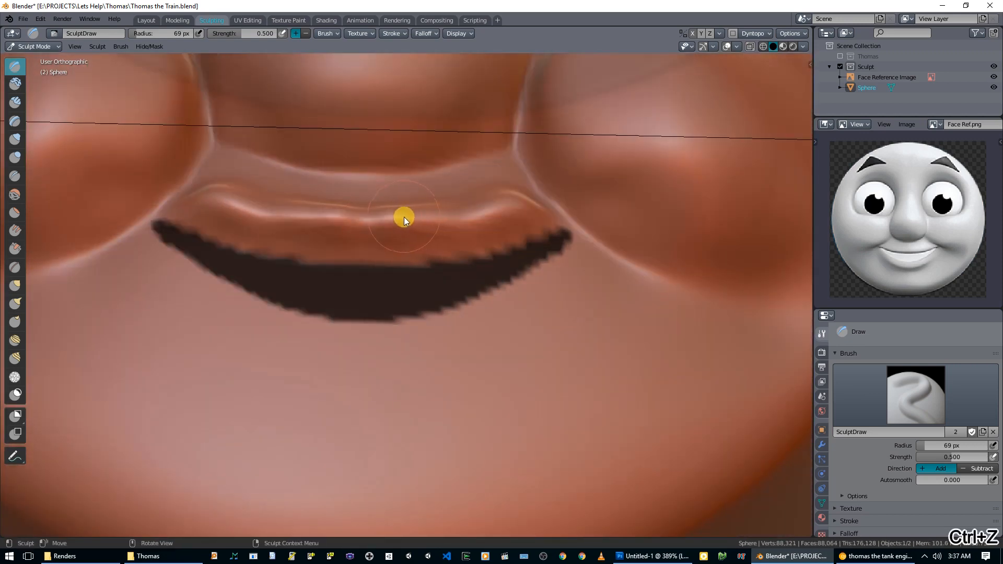
- Smooth the ridge along the upper lip with the Smooth brush at 0.059 strength and a 69 px radius
{"action": "left_click", "coordinate": [14, 196]}
{"action": "key", "text": "shift+f"}
{"action": "left_click", "coordinate": [456, 190]}
{"action": "mouse_move", "coordinate": [458, 206]}
{"action": "left_mouse_down"}
{"action": "mouse_move", "coordinate": [365, 215]}
{"action": "mouse_move", "coordinate": [475, 209]}
{"action": "left_mouse_up"}
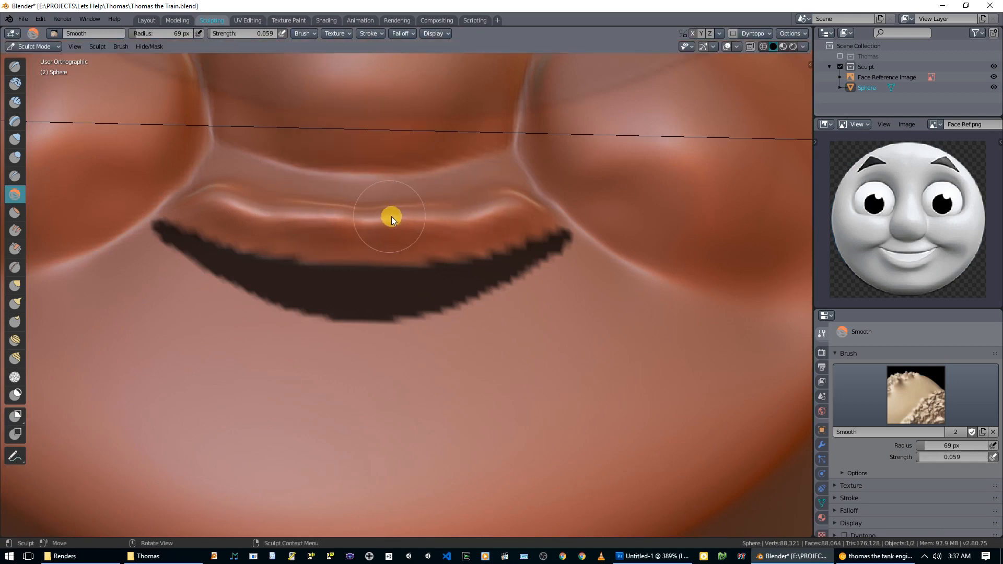
- Add more volume to the upper lip's ridge and lower edge with the Draw brush at 0.500 strength
{"action": "key", "text": "x"}
{"action": "left_click_drag", "start_coordinate": [367, 218], "coordinate": [474, 212]}
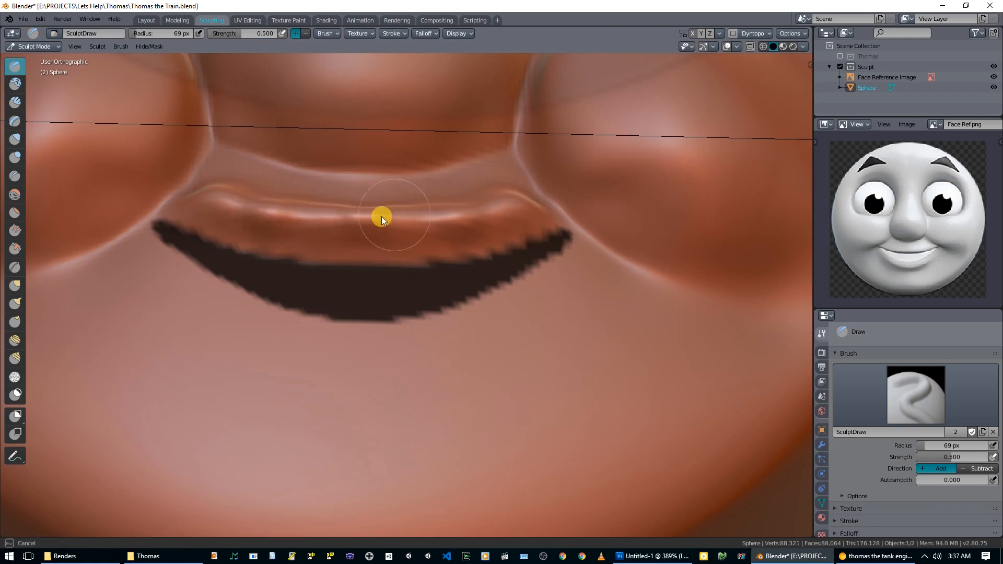
{"action": "middle_click_drag", "start_coordinate": [432, 217], "coordinate": [441, 293]}
{"action": "left_click_drag", "start_coordinate": [499, 281], "coordinate": [396, 321]}
{"action": "mouse_move", "coordinate": [394, 321]}
{"action": "left_mouse_down"}
{"action": "mouse_move", "coordinate": [456, 320]}
{"action": "mouse_move", "coordinate": [443, 318]}
{"action": "mouse_move", "coordinate": [488, 287]}
{"action": "mouse_move", "coordinate": [374, 287]}
{"action": "mouse_move", "coordinate": [345, 308]}
{"action": "left_mouse_up"}
{"action": "mouse_move", "coordinate": [345, 308]}
{"action": "middle_mouse_down"}
{"action": "mouse_move", "coordinate": [377, 246]}
{"action": "mouse_move", "coordinate": [409, 278]}
{"action": "middle_mouse_up"}
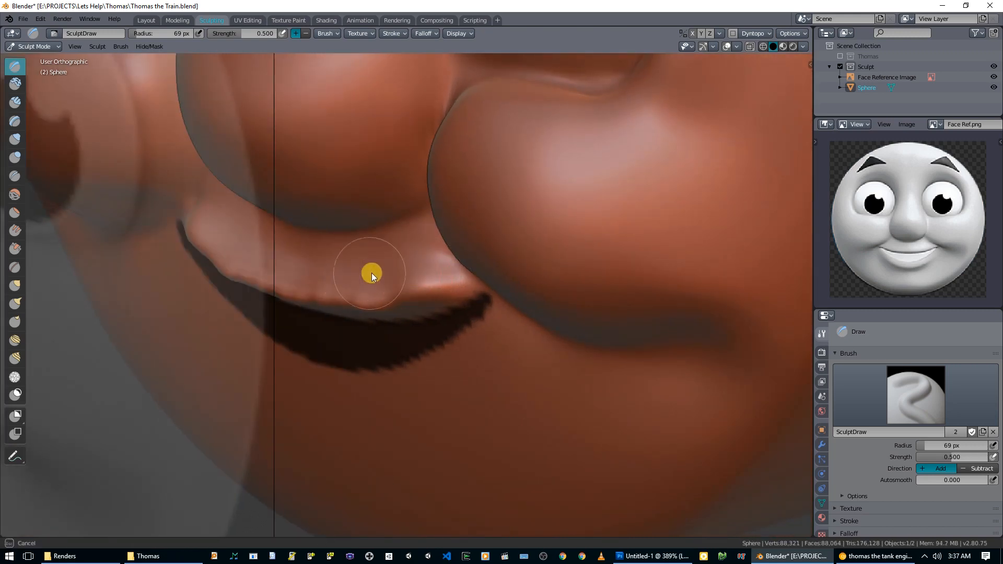
- Soften the bumps on the built-up upper lip using the Smooth brush at 0.059 strength
{"action": "left_click", "coordinate": [15, 195]}
{"action": "mouse_move", "coordinate": [391, 267]}
{"action": "left_mouse_down"}
{"action": "mouse_move", "coordinate": [421, 279]}
{"action": "mouse_move", "coordinate": [360, 267]}
{"action": "left_mouse_up"}
{"action": "mouse_move", "coordinate": [359, 268]}
{"action": "middle_mouse_down"}
{"action": "mouse_move", "coordinate": [428, 183]}
{"action": "mouse_move", "coordinate": [387, 208]}
{"action": "middle_mouse_up"}
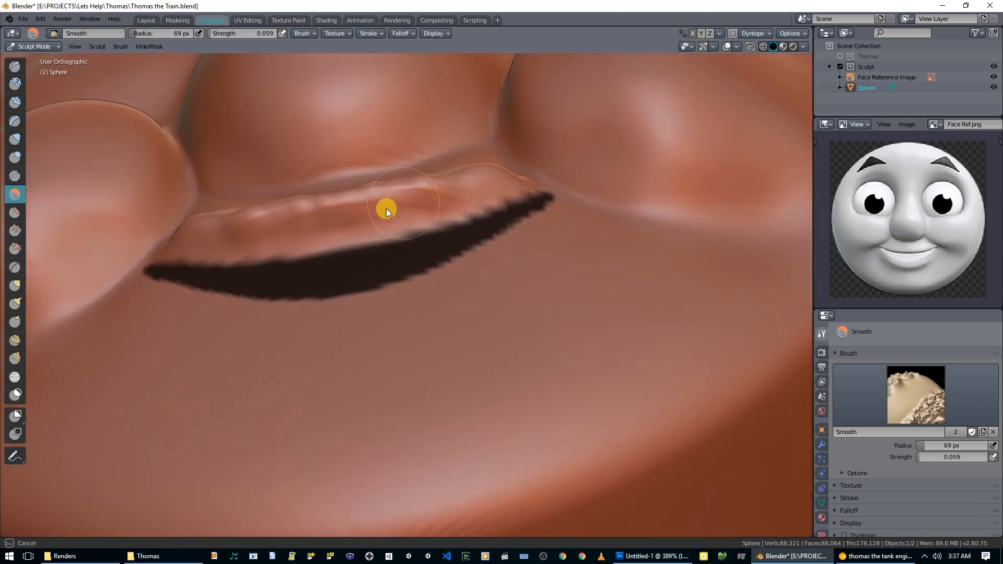
{"action": "middle_click_drag", "start_coordinate": [489, 186], "coordinate": [480, 303]}
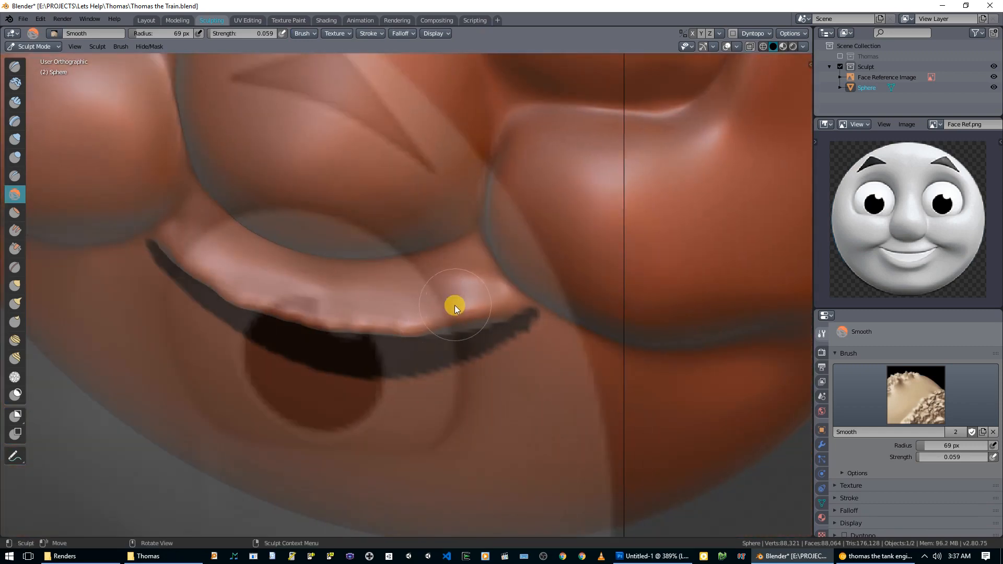
{"action": "key", "text": "shift+f"}
{"action": "left_click", "coordinate": [418, 308]}
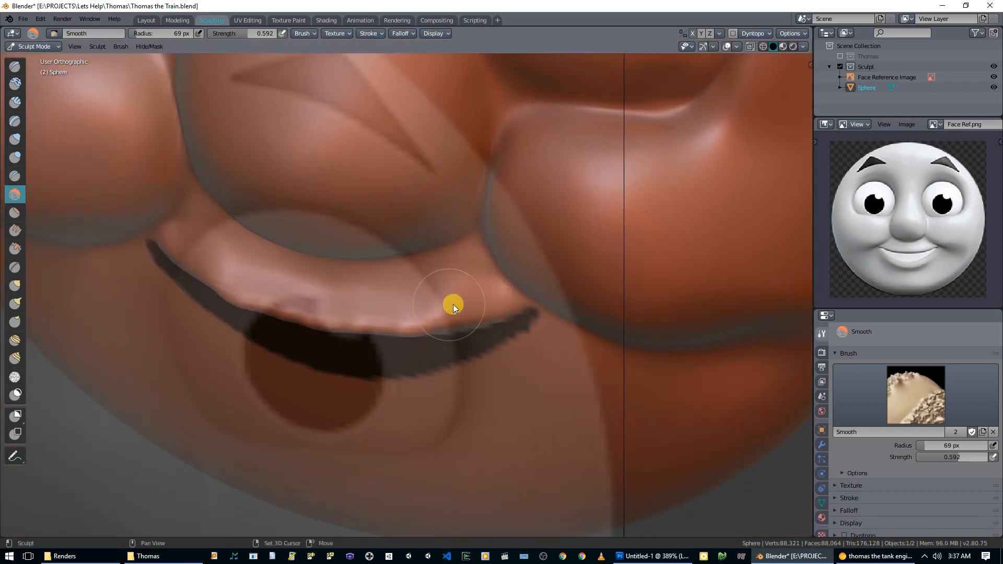
{"action": "key", "text": "ctrl+z"}
{"action": "mouse_move", "coordinate": [477, 297]}
{"action": "middle_mouse_down"}
{"action": "mouse_move", "coordinate": [478, 233]}
{"action": "mouse_move", "coordinate": [452, 241]}
{"action": "middle_mouse_up"}
{"action": "mouse_move", "coordinate": [452, 240]}
{"action": "left_mouse_down"}
{"action": "mouse_move", "coordinate": [435, 242]}
{"action": "mouse_move", "coordinate": [452, 239]}
{"action": "left_mouse_up"}
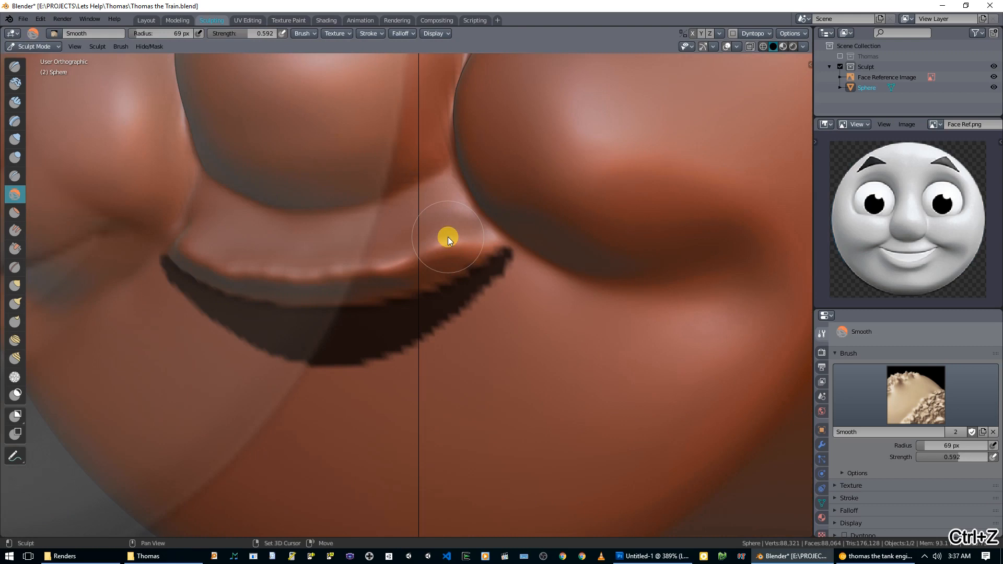
- Readjust the Smooth brush strength and smooth the upper lip surface near the mouth corner
{"action": "key", "text": "shift+f"}
{"action": "left_click", "coordinate": [471, 237]}
{"action": "mouse_move", "coordinate": [439, 245]}
{"action": "left_mouse_down"}
{"action": "mouse_move", "coordinate": [346, 252]}
{"action": "mouse_move", "coordinate": [386, 246]}
{"action": "left_mouse_up"}
- Switch to the Draw brush and inspect the upper lip from several angles and against the whole face
{"action": "mouse_move", "coordinate": [424, 251]}
{"action": "middle_mouse_down"}
{"action": "mouse_move", "coordinate": [488, 269]}
{"action": "mouse_move", "coordinate": [381, 180]}
{"action": "mouse_move", "coordinate": [457, 186]}
{"action": "mouse_move", "coordinate": [427, 196]}
{"action": "mouse_move", "coordinate": [429, 169]}
{"action": "mouse_move", "coordinate": [478, 209]}
{"action": "mouse_move", "coordinate": [459, 240]}
{"action": "mouse_move", "coordinate": [578, 297]}
{"action": "mouse_move", "coordinate": [616, 292]}
{"action": "middle_mouse_up"}
{"action": "key", "text": "x"}
{"action": "mouse_move", "coordinate": [543, 280]}
{"action": "middle_mouse_down"}
{"action": "mouse_move", "coordinate": [492, 309]}
{"action": "mouse_move", "coordinate": [488, 336]}
{"action": "middle_mouse_up"}
{"action": "scroll", "coordinate": [504, 343], "scroll_direction": "up", "scroll_amount": 1}
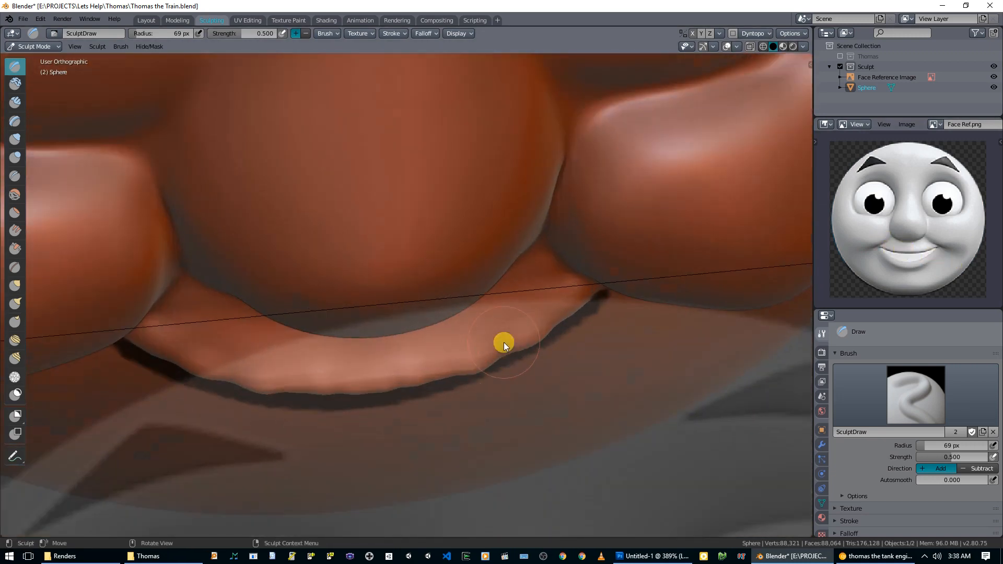
{"action": "mouse_move", "coordinate": [506, 356]}
{"action": "middle_mouse_down"}
{"action": "mouse_move", "coordinate": [481, 314]}
{"action": "mouse_move", "coordinate": [448, 201]}
{"action": "mouse_move", "coordinate": [405, 202]}
{"action": "mouse_move", "coordinate": [418, 165]}
{"action": "mouse_move", "coordinate": [512, 278]}
{"action": "mouse_move", "coordinate": [507, 302]}
{"action": "mouse_move", "coordinate": [459, 238]}
{"action": "middle_mouse_up"}
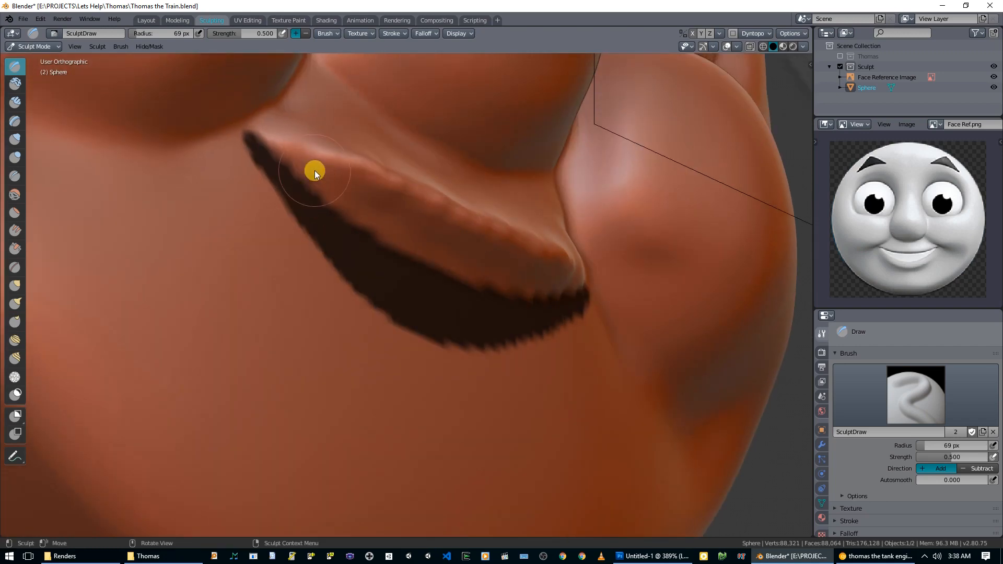
{"action": "mouse_move", "coordinate": [444, 215]}
{"action": "middle_mouse_down"}
{"action": "mouse_move", "coordinate": [338, 273]}
{"action": "mouse_move", "coordinate": [354, 287]}
{"action": "mouse_move", "coordinate": [507, 276]}
{"action": "mouse_move", "coordinate": [277, 284]}
{"action": "mouse_move", "coordinate": [139, 235]}
{"action": "mouse_move", "coordinate": [240, 239]}
{"action": "mouse_move", "coordinate": [246, 196]}
{"action": "mouse_move", "coordinate": [376, 217]}
{"action": "mouse_move", "coordinate": [538, 321]}
{"action": "mouse_move", "coordinate": [443, 328]}
{"action": "mouse_move", "coordinate": [377, 303]}
{"action": "mouse_move", "coordinate": [394, 315]}
{"action": "mouse_move", "coordinate": [515, 320]}
{"action": "mouse_move", "coordinate": [504, 327]}
{"action": "middle_mouse_up"}
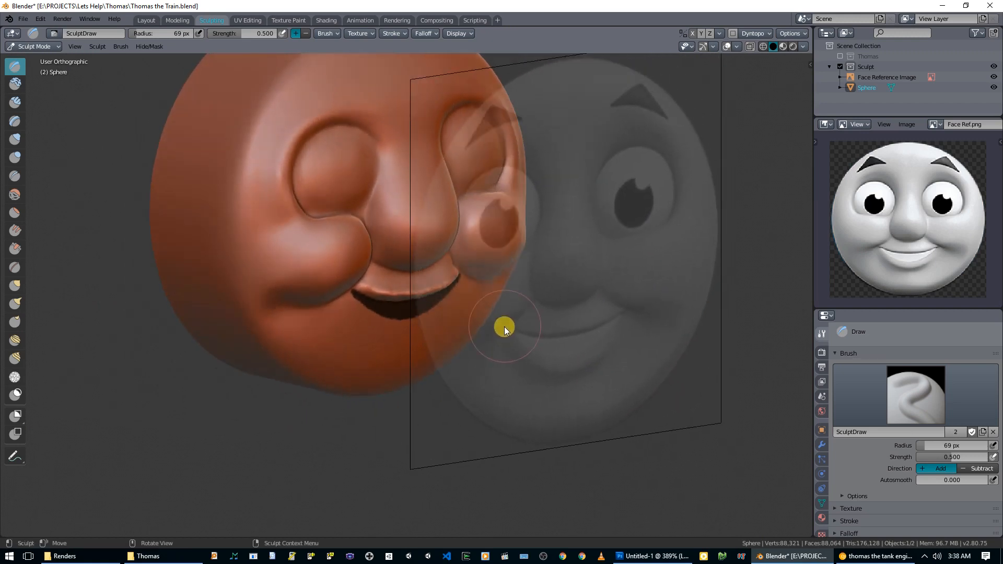
- Crease the area where the upper lip meets the cheek with the Crease brush at a 69 px radius and 0.194 strength
{"action": "scroll", "coordinate": [438, 311], "scroll_direction": "up", "scroll_amount": 8}
{"action": "mouse_move", "coordinate": [335, 288]}
{"action": "middle_mouse_down"}
{"action": "mouse_move", "coordinate": [442, 335]}
{"action": "mouse_move", "coordinate": [394, 283]}
{"action": "mouse_move", "coordinate": [409, 224]}
{"action": "mouse_move", "coordinate": [313, 206]}
{"action": "mouse_move", "coordinate": [358, 177]}
{"action": "mouse_move", "coordinate": [419, 305]}
{"action": "mouse_move", "coordinate": [544, 311]}
{"action": "mouse_move", "coordinate": [406, 290]}
{"action": "mouse_move", "coordinate": [458, 271]}
{"action": "middle_mouse_up"}
{"action": "scroll", "coordinate": [340, 262], "scroll_direction": "up", "scroll_amount": 2}
{"action": "mouse_move", "coordinate": [329, 252]}
{"action": "middle_mouse_down", "text": "shift"}
{"action": "mouse_move", "coordinate": [466, 326]}
{"action": "mouse_move", "coordinate": [378, 303]}
{"action": "middle_mouse_up", "text": "shift"}
{"action": "key", "text": "shift+c"}
{"action": "left_click_drag", "start_coordinate": [337, 277], "coordinate": [334, 282]}
{"action": "mouse_move", "coordinate": [324, 295]}
{"action": "middle_mouse_down"}
{"action": "mouse_move", "coordinate": [437, 310]}
{"action": "mouse_move", "coordinate": [418, 325]}
{"action": "middle_mouse_up"}
{"action": "left_click_drag", "start_coordinate": [409, 314], "coordinate": [406, 314]}
{"action": "mouse_move", "coordinate": [406, 313]}
{"action": "middle_mouse_down"}
{"action": "mouse_move", "coordinate": [394, 299]}
{"action": "mouse_move", "coordinate": [372, 302]}
{"action": "mouse_move", "coordinate": [493, 338]}
{"action": "mouse_move", "coordinate": [501, 307]}
{"action": "mouse_move", "coordinate": [475, 327]}
{"action": "mouse_move", "coordinate": [606, 330]}
{"action": "mouse_move", "coordinate": [584, 339]}
{"action": "mouse_move", "coordinate": [512, 321]}
{"action": "middle_mouse_up"}
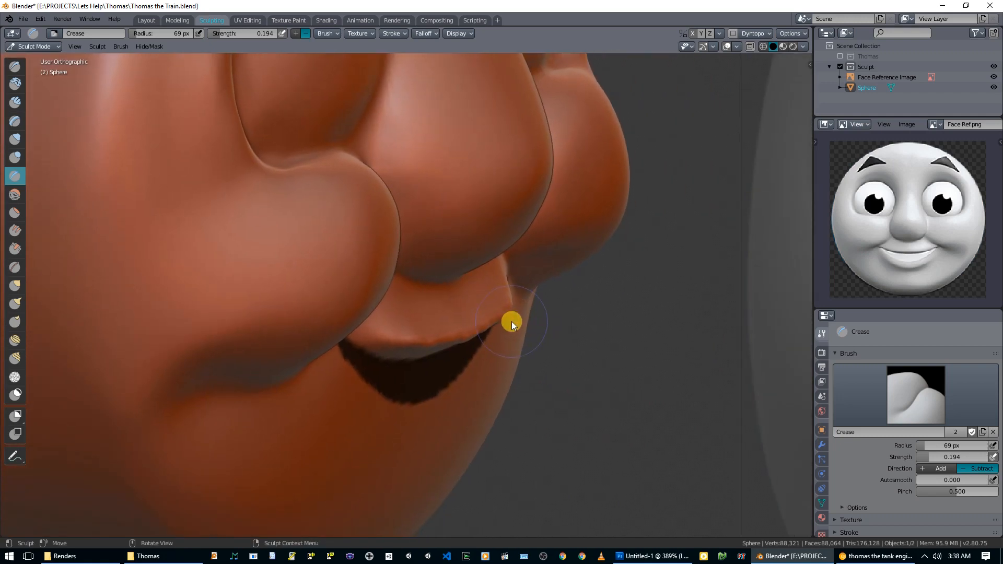
- Save the file as a new incremented version named Thomas the Train2.blend
{"action": "key", "text": "ctrl+shift+s"}
{"action": "key", "text": "KP_Add"}
{"action": "key", "text": "Return"}
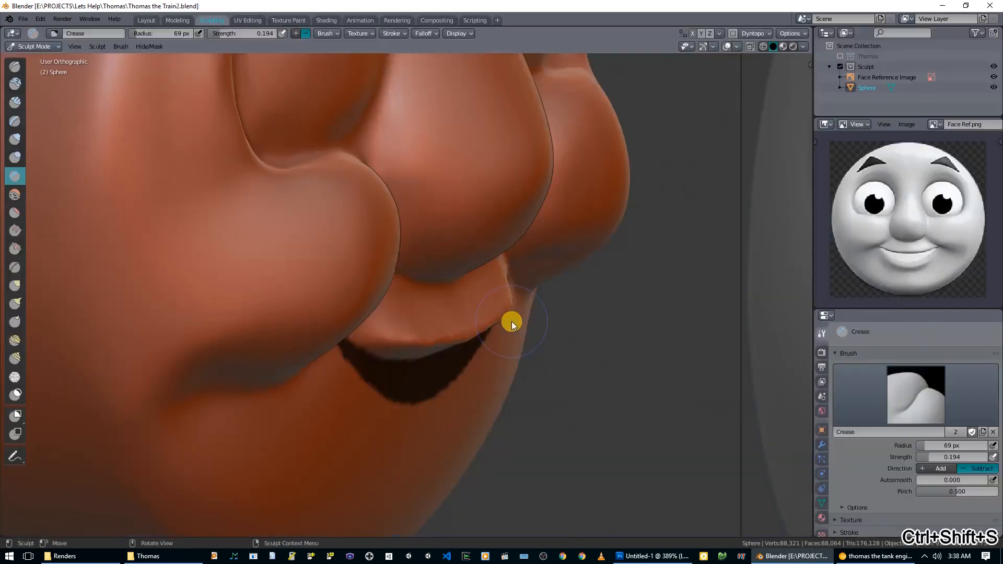
- Build up the upper lip along the mask's top edge with the Draw brush at 69 px, checking the lip from below
{"action": "key", "text": "x"}
{"action": "middle_click_drag", "start_coordinate": [460, 344], "coordinate": [344, 347]}
{"action": "mouse_move", "coordinate": [327, 298]}
{"action": "left_mouse_down"}
{"action": "mouse_move", "coordinate": [369, 327]}
{"action": "mouse_move", "coordinate": [451, 349]}
{"action": "left_mouse_up"}
{"action": "mouse_move", "coordinate": [450, 349]}
{"action": "middle_mouse_down"}
{"action": "mouse_move", "coordinate": [594, 334]}
{"action": "mouse_move", "coordinate": [631, 315]}
{"action": "mouse_move", "coordinate": [442, 330]}
{"action": "mouse_move", "coordinate": [538, 331]}
{"action": "mouse_move", "coordinate": [381, 327]}
{"action": "mouse_move", "coordinate": [593, 327]}
{"action": "mouse_move", "coordinate": [635, 296]}
{"action": "mouse_move", "coordinate": [640, 306]}
{"action": "mouse_move", "coordinate": [628, 313]}
{"action": "mouse_move", "coordinate": [609, 283]}
{"action": "mouse_move", "coordinate": [571, 256]}
{"action": "mouse_move", "coordinate": [550, 256]}
{"action": "mouse_move", "coordinate": [520, 290]}
{"action": "mouse_move", "coordinate": [529, 321]}
{"action": "middle_mouse_up"}
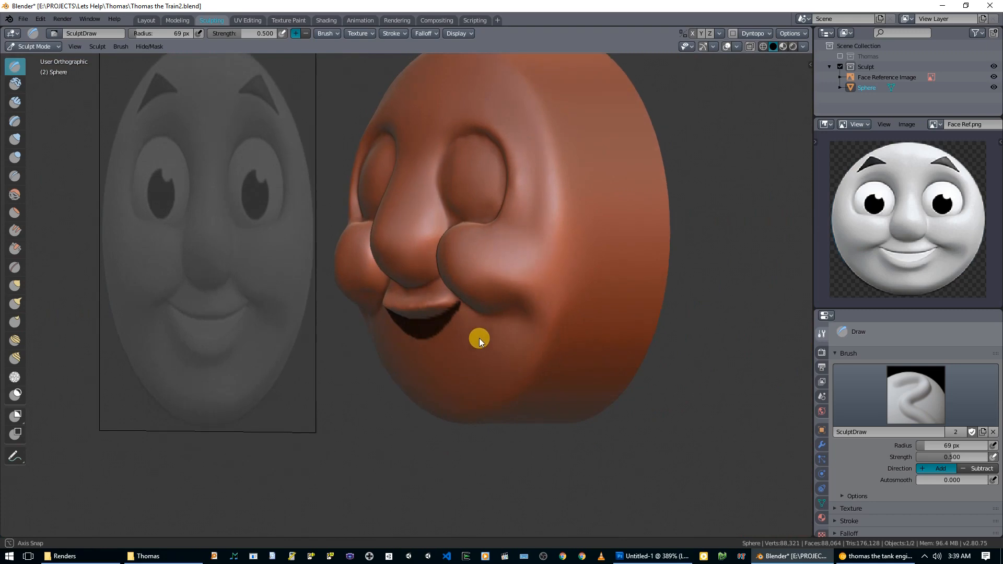
{"action": "mouse_move", "coordinate": [479, 338]}
{"action": "middle_mouse_down"}
{"action": "mouse_move", "coordinate": [492, 342]}
{"action": "mouse_move", "coordinate": [481, 304]}
{"action": "mouse_move", "coordinate": [511, 234]}
{"action": "mouse_move", "coordinate": [536, 230]}
{"action": "mouse_move", "coordinate": [474, 271]}
{"action": "middle_mouse_up"}
{"action": "scroll", "coordinate": [492, 341], "scroll_direction": "up", "scroll_amount": 3}
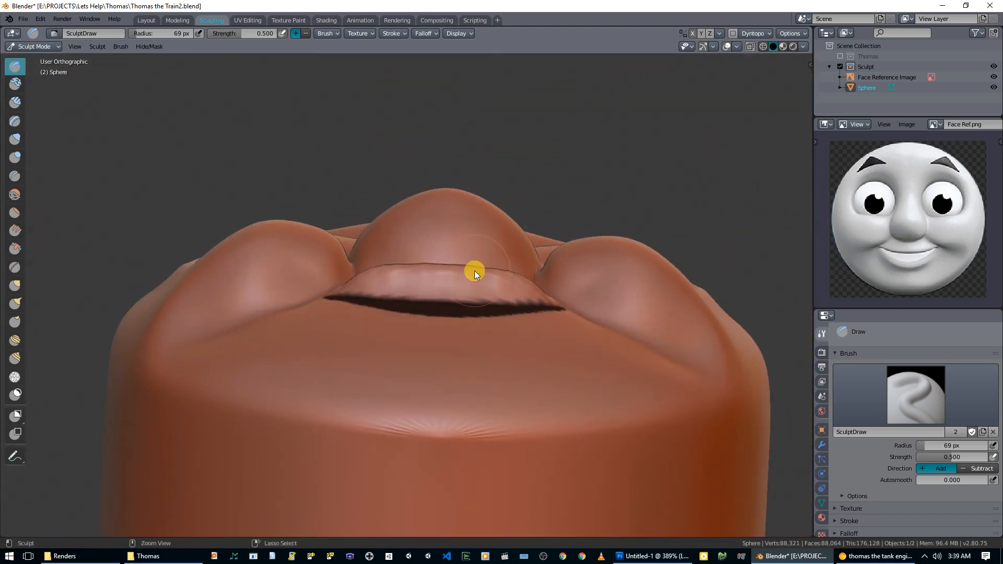
- Reshape the upper lip's front edge in the bottom view using the Grab brush at 142 px radius
{"action": "key", "text": "ctrl+7"}
{"action": "scroll", "coordinate": [475, 270], "scroll_direction": "up", "scroll_amount": 2}
{"action": "scroll", "coordinate": [476, 326], "scroll_direction": "up", "scroll_amount": 2}
{"action": "scroll", "coordinate": [396, 317], "scroll_direction": "up", "scroll_amount": 3}
{"action": "key", "text": "g"}
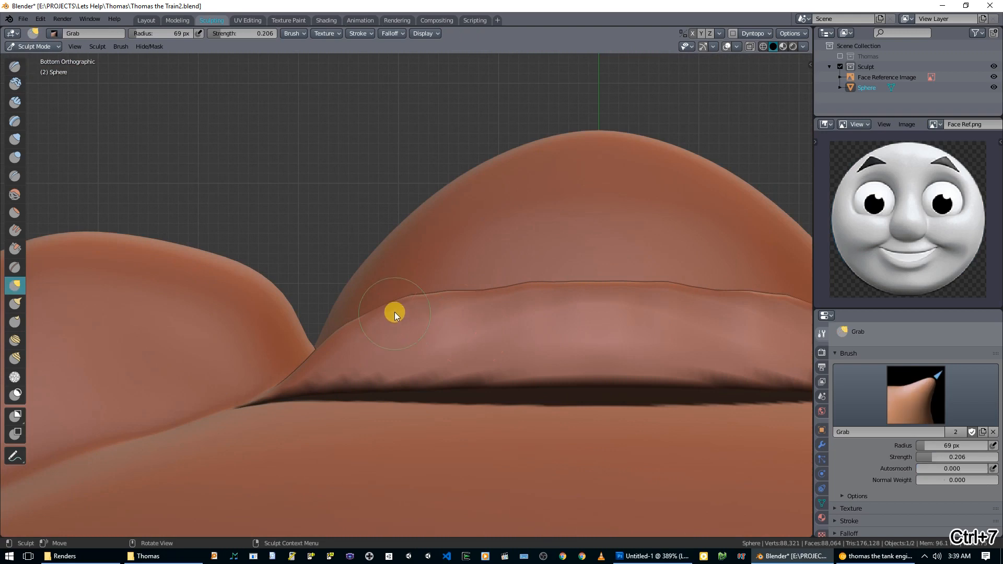
{"action": "key", "text": "f"}
{"action": "left_click", "coordinate": [434, 304]}
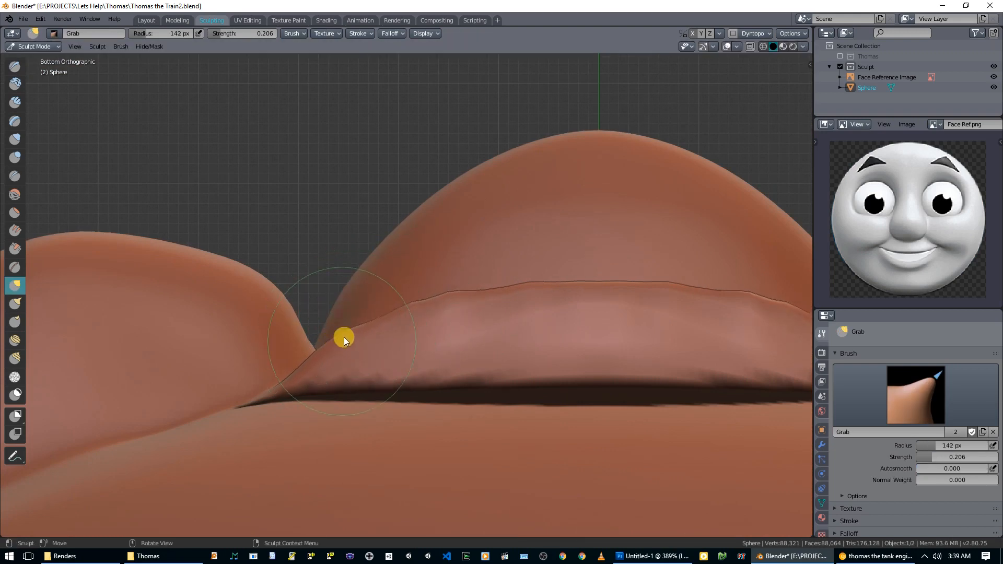
{"action": "key", "text": "ctrl+z"}
{"action": "left_click_drag", "start_coordinate": [452, 300], "coordinate": [419, 311]}
- Pull the corner of the upper lip toward the cheek with the Grab brush and save the file
{"action": "scroll", "coordinate": [564, 310], "scroll_direction": "down", "scroll_amount": 4}
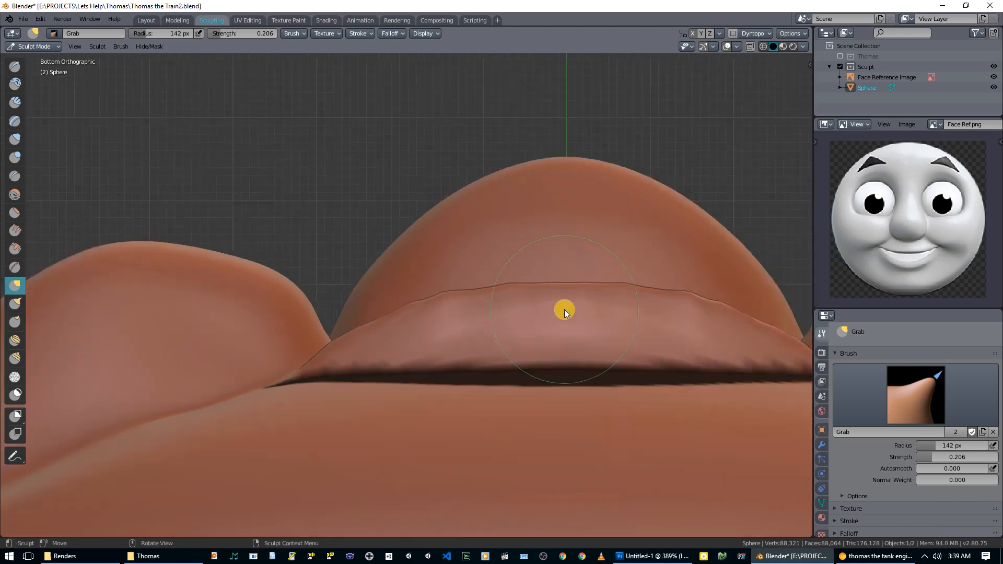
{"action": "mouse_move", "coordinate": [599, 302]}
{"action": "middle_mouse_down"}
{"action": "mouse_move", "coordinate": [596, 430]}
{"action": "mouse_move", "coordinate": [607, 333]}
{"action": "mouse_move", "coordinate": [656, 331]}
{"action": "mouse_move", "coordinate": [639, 358]}
{"action": "mouse_move", "coordinate": [626, 301]}
{"action": "mouse_move", "coordinate": [617, 324]}
{"action": "mouse_move", "coordinate": [522, 334]}
{"action": "middle_mouse_up"}
{"action": "mouse_move", "coordinate": [350, 341]}
{"action": "left_mouse_down"}
{"action": "mouse_move", "coordinate": [333, 321]}
{"action": "mouse_move", "coordinate": [374, 310]}
{"action": "left_mouse_up"}
{"action": "mouse_move", "coordinate": [374, 309]}
{"action": "middle_mouse_down"}
{"action": "mouse_move", "coordinate": [290, 309]}
{"action": "mouse_move", "coordinate": [321, 300]}
{"action": "mouse_move", "coordinate": [318, 219]}
{"action": "middle_mouse_up"}
{"action": "scroll", "coordinate": [442, 268], "scroll_direction": "up", "scroll_amount": 2}
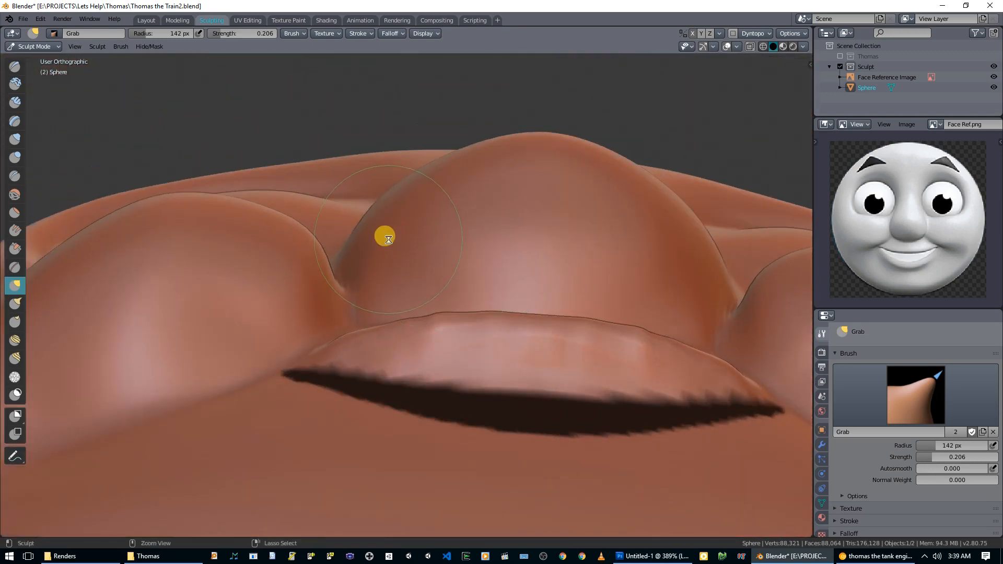
{"action": "key", "text": "ctrl+s"}
- Mask the mouth area directly beneath the upper lip using the Mask brush at 38 px radius
{"action": "key", "text": "m"}
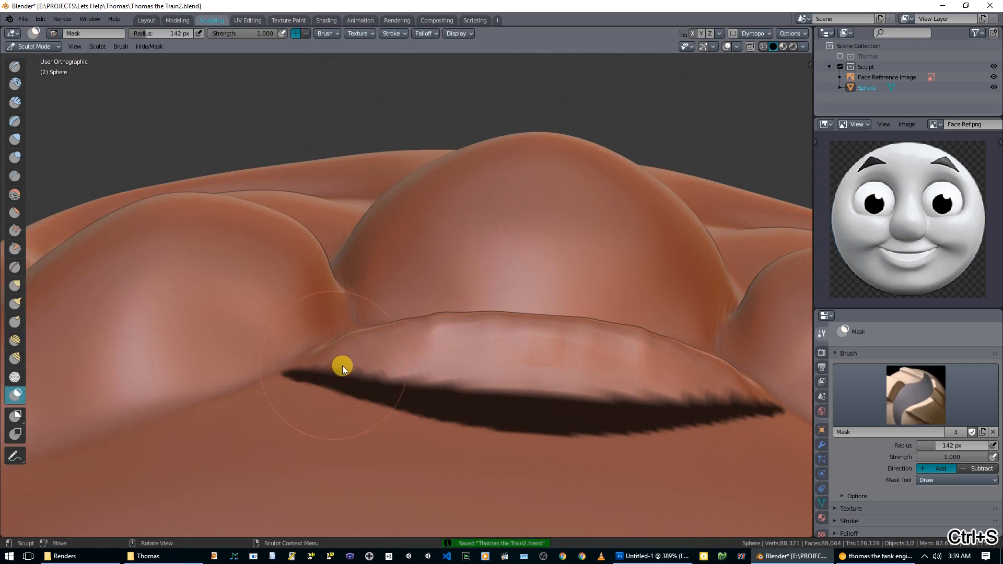
{"action": "key", "text": "f"}
{"action": "left_click", "coordinate": [466, 336]}
{"action": "mouse_move", "coordinate": [304, 365]}
{"action": "left_mouse_down"}
{"action": "mouse_move", "coordinate": [412, 329]}
{"action": "mouse_move", "coordinate": [554, 331]}
{"action": "mouse_move", "coordinate": [394, 347]}
{"action": "mouse_move", "coordinate": [555, 381]}
{"action": "mouse_move", "coordinate": [531, 353]}
{"action": "left_mouse_up"}
{"action": "mouse_move", "coordinate": [531, 353]}
{"action": "middle_mouse_down"}
{"action": "mouse_move", "coordinate": [617, 409]}
{"action": "mouse_move", "coordinate": [581, 477]}
{"action": "mouse_move", "coordinate": [556, 450]}
{"action": "mouse_move", "coordinate": [444, 438]}
{"action": "middle_mouse_up"}
{"action": "mouse_move", "coordinate": [444, 439]}
{"action": "left_mouse_down"}
{"action": "mouse_move", "coordinate": [308, 360]}
{"action": "mouse_move", "coordinate": [281, 330]}
{"action": "mouse_move", "coordinate": [405, 393]}
{"action": "mouse_move", "coordinate": [522, 435]}
{"action": "left_mouse_up"}
{"action": "mouse_move", "coordinate": [522, 434]}
{"action": "middle_mouse_down"}
{"action": "mouse_move", "coordinate": [559, 452]}
{"action": "mouse_move", "coordinate": [425, 365]}
{"action": "mouse_move", "coordinate": [474, 363]}
{"action": "middle_mouse_up"}
{"action": "mouse_move", "coordinate": [409, 358]}
{"action": "left_mouse_down"}
{"action": "mouse_move", "coordinate": [302, 352]}
{"action": "mouse_move", "coordinate": [414, 360]}
{"action": "left_mouse_up"}
{"action": "middle_click_drag", "start_coordinate": [414, 360], "coordinate": [403, 387]}
{"action": "mouse_move", "coordinate": [403, 387]}
{"action": "left_mouse_down"}
{"action": "mouse_move", "coordinate": [634, 342]}
{"action": "mouse_move", "coordinate": [723, 307]}
{"action": "mouse_move", "coordinate": [616, 346]}
{"action": "left_mouse_up"}
- Mask the borders of the cheeks and the underside of the nose around the upper lip
{"action": "mouse_move", "coordinate": [617, 345]}
{"action": "middle_mouse_down"}
{"action": "mouse_move", "coordinate": [691, 391]}
{"action": "mouse_move", "coordinate": [789, 365]}
{"action": "mouse_move", "coordinate": [753, 371]}
{"action": "middle_mouse_up"}
{"action": "mouse_move", "coordinate": [553, 363]}
{"action": "middle_mouse_down"}
{"action": "mouse_move", "coordinate": [507, 325]}
{"action": "mouse_move", "coordinate": [363, 345]}
{"action": "middle_mouse_up"}
{"action": "left_click_drag", "start_coordinate": [362, 345], "coordinate": [391, 245]}
{"action": "mouse_move", "coordinate": [391, 246]}
{"action": "middle_mouse_down"}
{"action": "mouse_move", "coordinate": [475, 227]}
{"action": "mouse_move", "coordinate": [366, 259]}
{"action": "middle_mouse_up"}
{"action": "mouse_move", "coordinate": [365, 259]}
{"action": "left_mouse_down"}
{"action": "mouse_move", "coordinate": [471, 295]}
{"action": "mouse_move", "coordinate": [573, 285]}
{"action": "left_mouse_up"}
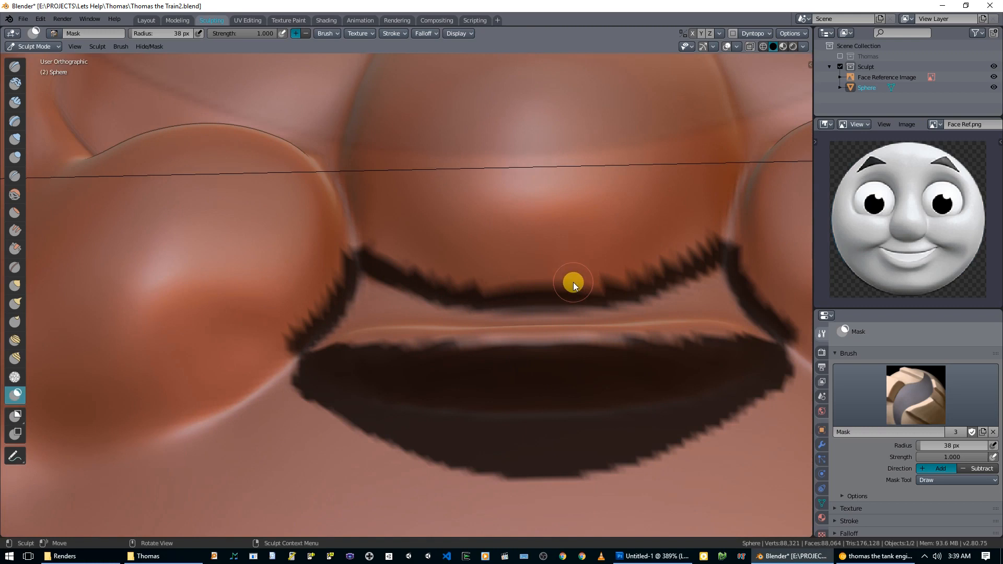
{"action": "scroll", "coordinate": [573, 282], "scroll_direction": "down", "scroll_amount": 3}
{"action": "middle_click_drag", "start_coordinate": [573, 280], "coordinate": [562, 286]}
- Fill the mask over the cheeks and nose with a larger 86 px Mask brush, leaving the upper lip unmasked
{"action": "mouse_move", "coordinate": [382, 254]}
{"action": "left_mouse_down"}
{"action": "mouse_move", "coordinate": [439, 271]}
{"action": "mouse_move", "coordinate": [512, 271]}
{"action": "mouse_move", "coordinate": [481, 259]}
{"action": "mouse_move", "coordinate": [470, 280]}
{"action": "mouse_move", "coordinate": [554, 251]}
{"action": "mouse_move", "coordinate": [502, 237]}
{"action": "mouse_move", "coordinate": [601, 167]}
{"action": "mouse_move", "coordinate": [343, 177]}
{"action": "left_mouse_up"}
{"action": "key", "text": "f"}
{"action": "left_click", "coordinate": [528, 238]}
{"action": "mouse_move", "coordinate": [342, 177]}
{"action": "middle_mouse_down"}
{"action": "mouse_move", "coordinate": [335, 211]}
{"action": "mouse_move", "coordinate": [359, 226]}
{"action": "mouse_move", "coordinate": [349, 217]}
{"action": "middle_mouse_up"}
{"action": "scroll", "coordinate": [359, 226], "scroll_direction": "up", "scroll_amount": 2}
{"action": "key", "text": "f"}
{"action": "left_click", "coordinate": [353, 227]}
{"action": "mouse_move", "coordinate": [358, 214]}
{"action": "left_mouse_down"}
{"action": "mouse_move", "coordinate": [331, 248]}
{"action": "mouse_move", "coordinate": [361, 217]}
{"action": "mouse_move", "coordinate": [320, 343]}
{"action": "mouse_move", "coordinate": [325, 369]}
{"action": "mouse_move", "coordinate": [359, 259]}
{"action": "mouse_move", "coordinate": [335, 336]}
{"action": "mouse_move", "coordinate": [333, 252]}
{"action": "mouse_move", "coordinate": [291, 174]}
{"action": "mouse_move", "coordinate": [320, 130]}
{"action": "mouse_move", "coordinate": [258, 280]}
{"action": "left_mouse_up"}
{"action": "mouse_move", "coordinate": [257, 280]}
{"action": "middle_mouse_down"}
{"action": "mouse_move", "coordinate": [308, 229]}
{"action": "mouse_move", "coordinate": [285, 274]}
{"action": "middle_mouse_up"}
{"action": "mouse_move", "coordinate": [232, 383]}
{"action": "left_mouse_down"}
{"action": "mouse_move", "coordinate": [209, 419]}
{"action": "mouse_move", "coordinate": [239, 420]}
{"action": "mouse_move", "coordinate": [175, 273]}
{"action": "mouse_move", "coordinate": [276, 229]}
{"action": "left_mouse_up"}
{"action": "middle_click_drag", "start_coordinate": [276, 228], "coordinate": [220, 174]}
{"action": "left_click_drag", "start_coordinate": [219, 175], "coordinate": [333, 87]}
{"action": "scroll", "coordinate": [334, 86], "scroll_direction": "down", "scroll_amount": 3}
{"action": "mouse_move", "coordinate": [333, 86]}
{"action": "middle_mouse_down"}
{"action": "mouse_move", "coordinate": [414, 161]}
{"action": "mouse_move", "coordinate": [423, 182]}
{"action": "middle_mouse_up"}
{"action": "mouse_move", "coordinate": [372, 157]}
{"action": "left_mouse_down"}
{"action": "mouse_move", "coordinate": [541, 175]}
{"action": "mouse_move", "coordinate": [441, 126]}
{"action": "mouse_move", "coordinate": [286, 180]}
{"action": "mouse_move", "coordinate": [232, 249]}
{"action": "mouse_move", "coordinate": [222, 285]}
{"action": "left_mouse_up"}
{"action": "scroll", "coordinate": [305, 192], "scroll_direction": "up", "scroll_amount": 5}
{"action": "mouse_move", "coordinate": [311, 186]}
{"action": "middle_mouse_down"}
{"action": "mouse_move", "coordinate": [273, 196]}
{"action": "mouse_move", "coordinate": [312, 214]}
{"action": "middle_mouse_up"}
{"action": "mouse_move", "coordinate": [235, 229]}
{"action": "left_mouse_down"}
{"action": "mouse_move", "coordinate": [185, 333]}
{"action": "mouse_move", "coordinate": [209, 330]}
{"action": "left_mouse_up"}
{"action": "mouse_move", "coordinate": [443, 311]}
{"action": "middle_mouse_down"}
{"action": "mouse_move", "coordinate": [497, 376]}
{"action": "mouse_move", "coordinate": [524, 338]}
{"action": "mouse_move", "coordinate": [414, 311]}
{"action": "middle_mouse_up"}
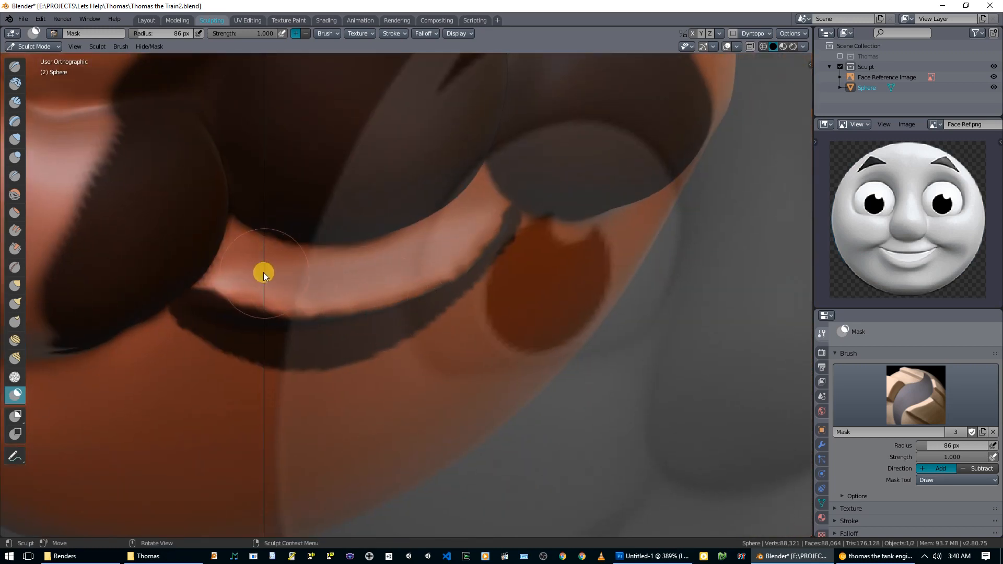
- Smooth the unmasked upper lip with the Smooth brush at strength 0.309 and save the file
{"action": "key", "text": "s"}
{"action": "mouse_move", "coordinate": [371, 273]}
{"action": "middle_mouse_down"}
{"action": "mouse_move", "coordinate": [427, 221]}
{"action": "mouse_move", "coordinate": [379, 280]}
{"action": "mouse_move", "coordinate": [409, 303]}
{"action": "middle_mouse_up"}
{"action": "mouse_move", "coordinate": [409, 302]}
{"action": "left_mouse_down"}
{"action": "mouse_move", "coordinate": [379, 270]}
{"action": "mouse_move", "coordinate": [504, 291]}
{"action": "mouse_move", "coordinate": [430, 278]}
{"action": "mouse_move", "coordinate": [596, 262]}
{"action": "mouse_move", "coordinate": [326, 236]}
{"action": "left_mouse_up"}
{"action": "middle_click_drag", "start_coordinate": [326, 236], "coordinate": [350, 237]}
{"action": "mouse_move", "coordinate": [416, 241]}
{"action": "middle_mouse_down"}
{"action": "mouse_move", "coordinate": [525, 256]}
{"action": "mouse_move", "coordinate": [578, 246]}
{"action": "mouse_move", "coordinate": [369, 252]}
{"action": "mouse_move", "coordinate": [499, 274]}
{"action": "middle_mouse_up"}
{"action": "scroll", "coordinate": [523, 258], "scroll_direction": "down", "scroll_amount": 4}
{"action": "scroll", "coordinate": [499, 272], "scroll_direction": "up", "scroll_amount": 1}
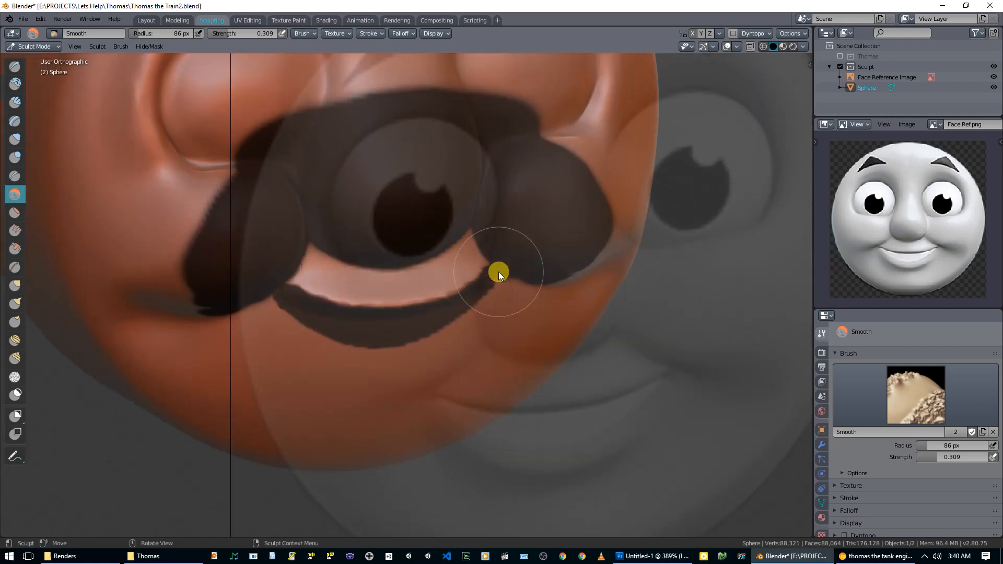
{"action": "key", "text": "ctrl+s"}
- Build up volume along the unmasked upper lip with the Draw brush at 86 px radius and 0.500 strength
{"action": "scroll", "coordinate": [481, 275], "scroll_direction": "up", "scroll_amount": 2}
{"action": "key", "text": "x"}
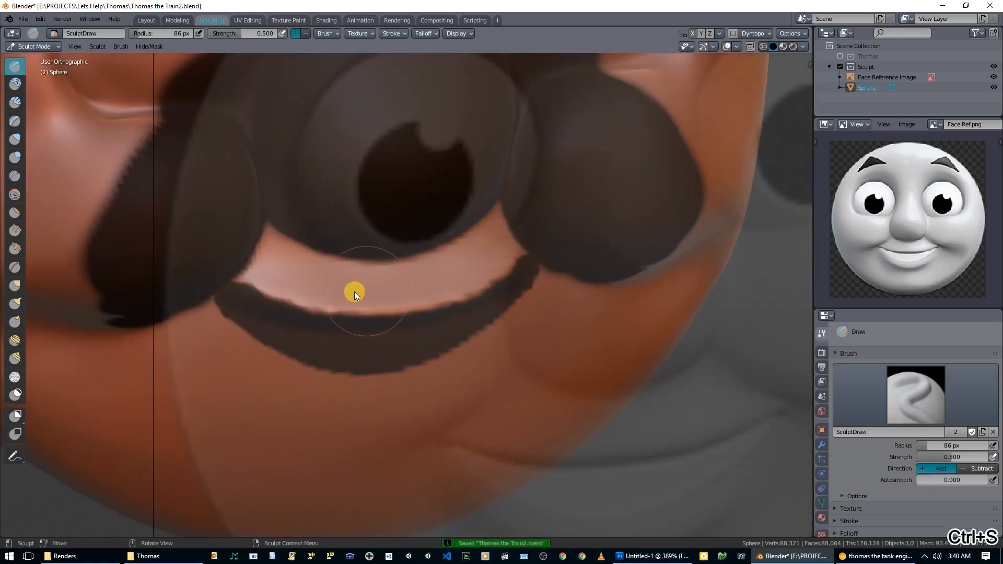
{"action": "scroll", "coordinate": [368, 291], "scroll_direction": "down", "scroll_amount": 3}
{"action": "mouse_move", "coordinate": [288, 265]}
{"action": "left_mouse_down"}
{"action": "mouse_move", "coordinate": [339, 289]}
{"action": "mouse_move", "coordinate": [428, 300]}
{"action": "left_mouse_up"}
{"action": "mouse_move", "coordinate": [428, 300]}
{"action": "middle_mouse_down"}
{"action": "mouse_move", "coordinate": [597, 274]}
{"action": "mouse_move", "coordinate": [513, 295]}
{"action": "mouse_move", "coordinate": [510, 264]}
{"action": "middle_mouse_up"}
{"action": "mouse_move", "coordinate": [511, 264]}
{"action": "left_mouse_down"}
{"action": "mouse_move", "coordinate": [450, 294]}
{"action": "mouse_move", "coordinate": [331, 300]}
{"action": "mouse_move", "coordinate": [249, 275]}
{"action": "left_mouse_up"}
{"action": "mouse_move", "coordinate": [248, 275]}
{"action": "middle_mouse_down"}
{"action": "mouse_move", "coordinate": [428, 282]}
{"action": "mouse_move", "coordinate": [313, 290]}
{"action": "middle_mouse_up"}
- Smooth the raised upper lip from several angles and touch it up with a small Draw stroke
{"action": "mouse_move", "coordinate": [312, 290]}
{"action": "left_mouse_down", "text": "shift"}
{"action": "mouse_move", "coordinate": [408, 252]}
{"action": "mouse_move", "coordinate": [395, 249]}
{"action": "left_mouse_up", "text": "shift"}
{"action": "mouse_move", "coordinate": [394, 250]}
{"action": "middle_mouse_down"}
{"action": "mouse_move", "coordinate": [399, 221]}
{"action": "mouse_move", "coordinate": [358, 174]}
{"action": "mouse_move", "coordinate": [329, 184]}
{"action": "middle_mouse_up"}
{"action": "mouse_move", "coordinate": [272, 315]}
{"action": "middle_mouse_down"}
{"action": "mouse_move", "coordinate": [459, 366]}
{"action": "mouse_move", "coordinate": [486, 389]}
{"action": "mouse_move", "coordinate": [484, 330]}
{"action": "mouse_move", "coordinate": [459, 284]}
{"action": "mouse_move", "coordinate": [396, 376]}
{"action": "mouse_move", "coordinate": [448, 352]}
{"action": "mouse_move", "coordinate": [413, 351]}
{"action": "mouse_move", "coordinate": [551, 349]}
{"action": "mouse_move", "coordinate": [681, 331]}
{"action": "mouse_move", "coordinate": [646, 349]}
{"action": "middle_mouse_up"}
{"action": "scroll", "coordinate": [522, 309], "scroll_direction": "up", "scroll_amount": 3}
{"action": "middle_click_drag", "start_coordinate": [522, 310], "coordinate": [517, 313]}
{"action": "mouse_move", "coordinate": [381, 289]}
{"action": "left_mouse_down"}
{"action": "mouse_move", "coordinate": [361, 292]}
{"action": "mouse_move", "coordinate": [385, 293]}
{"action": "left_mouse_up"}
{"action": "mouse_move", "coordinate": [385, 293]}
{"action": "middle_mouse_down"}
{"action": "mouse_move", "coordinate": [425, 293]}
{"action": "mouse_move", "coordinate": [387, 267]}
{"action": "mouse_move", "coordinate": [542, 224]}
{"action": "mouse_move", "coordinate": [552, 252]}
{"action": "mouse_move", "coordinate": [426, 241]}
{"action": "mouse_move", "coordinate": [500, 264]}
{"action": "mouse_move", "coordinate": [556, 349]}
{"action": "mouse_move", "coordinate": [609, 336]}
{"action": "mouse_move", "coordinate": [745, 338]}
{"action": "mouse_move", "coordinate": [677, 344]}
{"action": "mouse_move", "coordinate": [513, 310]}
{"action": "mouse_move", "coordinate": [569, 330]}
{"action": "mouse_move", "coordinate": [638, 291]}
{"action": "middle_mouse_up"}
{"action": "scroll", "coordinate": [478, 286], "scroll_direction": "up", "scroll_amount": 6}
{"action": "mouse_move", "coordinate": [377, 313]}
{"action": "left_mouse_down", "text": "shift"}
{"action": "mouse_move", "coordinate": [343, 305]}
{"action": "mouse_move", "coordinate": [390, 320]}
{"action": "mouse_move", "coordinate": [497, 306]}
{"action": "mouse_move", "coordinate": [517, 293]}
{"action": "left_mouse_up", "text": "shift"}
{"action": "mouse_move", "coordinate": [517, 293]}
{"action": "middle_mouse_down"}
{"action": "mouse_move", "coordinate": [416, 311]}
{"action": "mouse_move", "coordinate": [441, 288]}
{"action": "mouse_move", "coordinate": [426, 284]}
{"action": "mouse_move", "coordinate": [500, 301]}
{"action": "middle_mouse_up"}
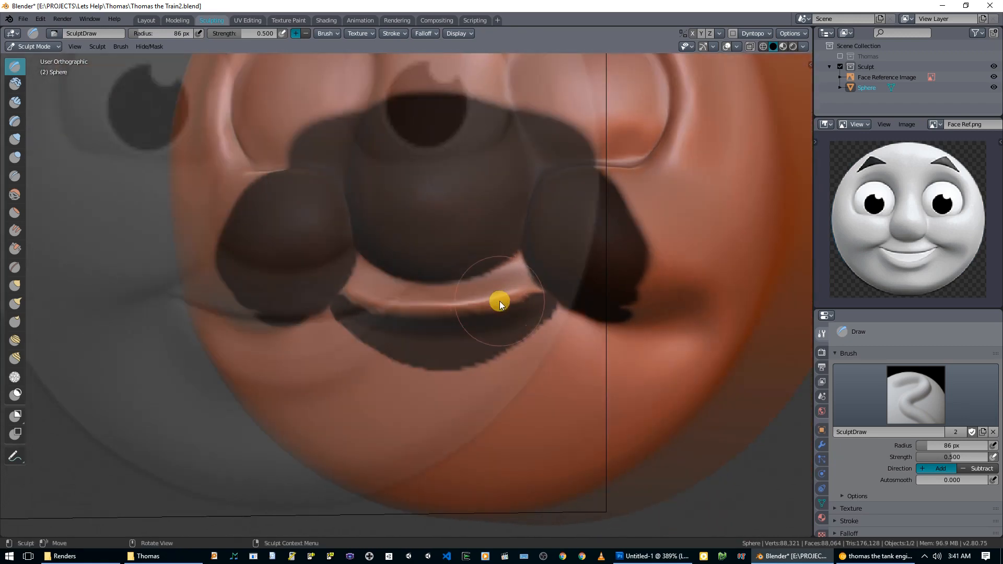
- Build up a curved lower lip along the lower edge of the mouth mask with the Draw brush
{"action": "mouse_move", "coordinate": [505, 343]}
{"action": "middle_mouse_down", "text": "shift"}
{"action": "mouse_move", "coordinate": [424, 260]}
{"action": "mouse_move", "coordinate": [440, 261]}
{"action": "middle_mouse_up", "text": "shift"}
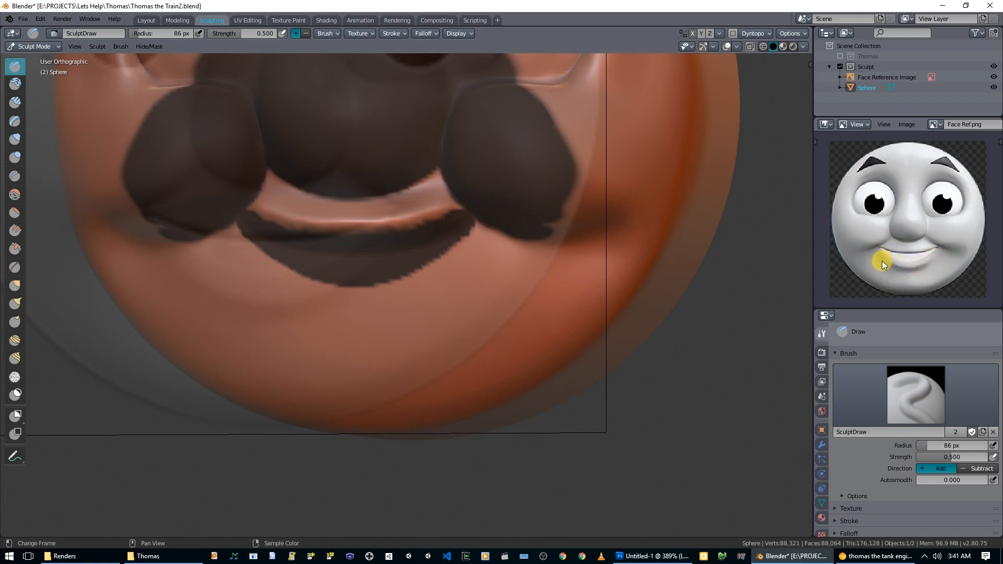
{"action": "mouse_move", "coordinate": [408, 310]}
{"action": "middle_mouse_down"}
{"action": "mouse_move", "coordinate": [443, 284]}
{"action": "mouse_move", "coordinate": [438, 293]}
{"action": "middle_mouse_up"}
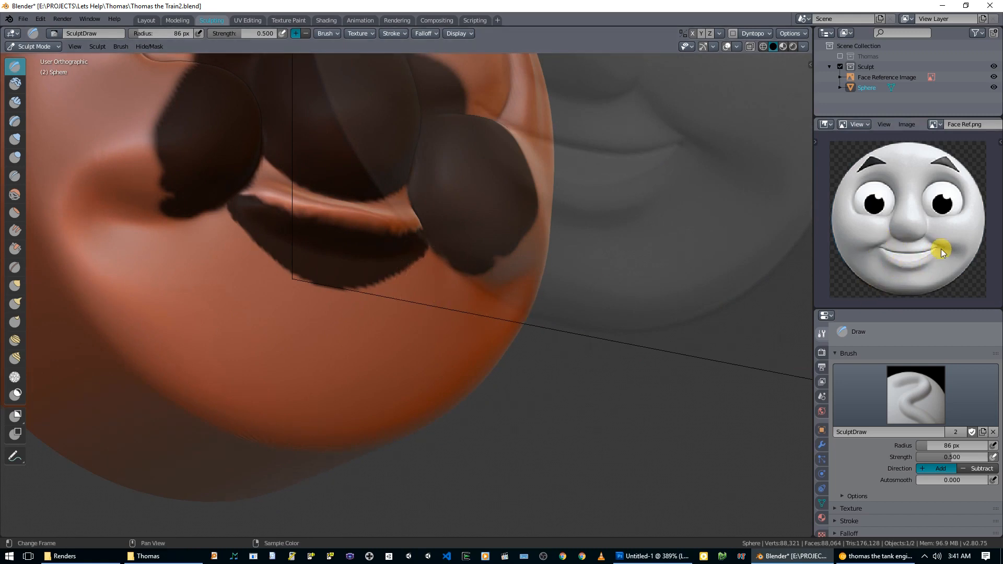
{"action": "middle_click_drag", "start_coordinate": [700, 283], "coordinate": [264, 274]}
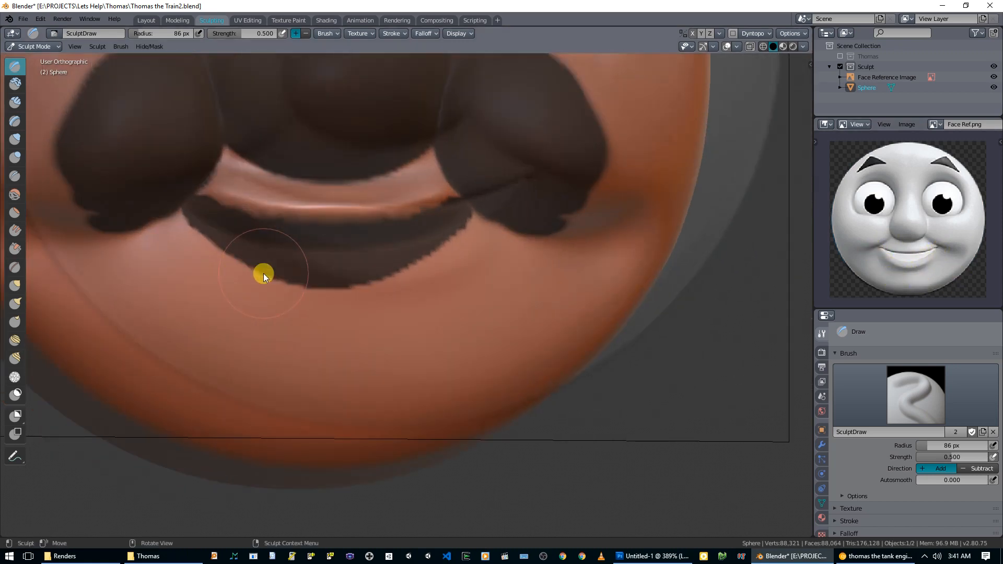
{"action": "key", "text": "KP_1"}
{"action": "mouse_move", "coordinate": [201, 240]}
{"action": "left_mouse_down"}
{"action": "mouse_move", "coordinate": [208, 206]}
{"action": "mouse_move", "coordinate": [219, 217]}
{"action": "mouse_move", "coordinate": [188, 215]}
{"action": "mouse_move", "coordinate": [233, 259]}
{"action": "mouse_move", "coordinate": [343, 295]}
{"action": "mouse_move", "coordinate": [288, 301]}
{"action": "mouse_move", "coordinate": [231, 276]}
{"action": "mouse_move", "coordinate": [195, 240]}
{"action": "mouse_move", "coordinate": [243, 275]}
{"action": "mouse_move", "coordinate": [367, 291]}
{"action": "mouse_move", "coordinate": [441, 265]}
{"action": "mouse_move", "coordinate": [383, 297]}
{"action": "left_mouse_up"}
{"action": "mouse_move", "coordinate": [383, 297]}
{"action": "middle_mouse_down"}
{"action": "mouse_move", "coordinate": [463, 303]}
{"action": "mouse_move", "coordinate": [430, 267]}
{"action": "mouse_move", "coordinate": [443, 277]}
{"action": "mouse_move", "coordinate": [427, 290]}
{"action": "mouse_move", "coordinate": [440, 311]}
{"action": "mouse_move", "coordinate": [332, 287]}
{"action": "mouse_move", "coordinate": [334, 271]}
{"action": "mouse_move", "coordinate": [374, 275]}
{"action": "mouse_move", "coordinate": [361, 249]}
{"action": "mouse_move", "coordinate": [327, 242]}
{"action": "mouse_move", "coordinate": [349, 259]}
{"action": "mouse_move", "coordinate": [271, 267]}
{"action": "mouse_move", "coordinate": [242, 251]}
{"action": "middle_mouse_up"}
{"action": "scroll", "coordinate": [324, 277], "scroll_direction": "up", "scroll_amount": 3}
{"action": "key", "text": "KP_1"}
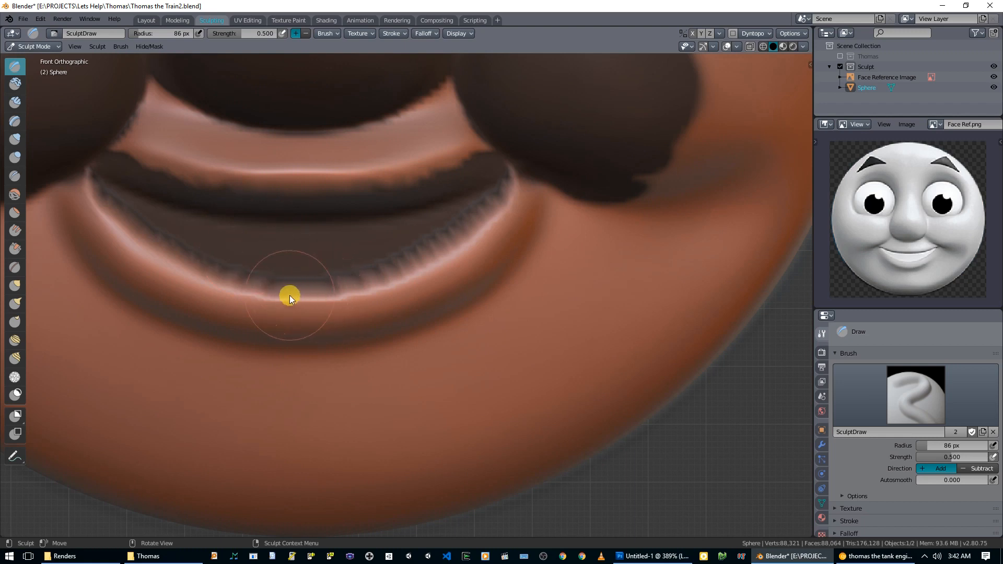
{"action": "left_click_drag", "start_coordinate": [531, 195], "coordinate": [496, 277]}
{"action": "mouse_move", "coordinate": [533, 215]}
{"action": "left_mouse_down"}
{"action": "mouse_move", "coordinate": [490, 309]}
{"action": "mouse_move", "coordinate": [453, 325]}
{"action": "left_mouse_up"}
{"action": "mouse_move", "coordinate": [453, 324]}
{"action": "middle_mouse_down"}
{"action": "mouse_move", "coordinate": [578, 292]}
{"action": "mouse_move", "coordinate": [516, 230]}
{"action": "mouse_move", "coordinate": [408, 297]}
{"action": "middle_mouse_up"}
- Mask the chin area around the outside of the lower lip with the 86 px Mask brush
{"action": "key", "text": "m"}
{"action": "mouse_move", "coordinate": [74, 236]}
{"action": "left_mouse_down"}
{"action": "mouse_move", "coordinate": [93, 271]}
{"action": "mouse_move", "coordinate": [142, 308]}
{"action": "mouse_move", "coordinate": [271, 365]}
{"action": "mouse_move", "coordinate": [264, 386]}
{"action": "mouse_move", "coordinate": [63, 271]}
{"action": "mouse_move", "coordinate": [66, 250]}
{"action": "left_mouse_up"}
{"action": "mouse_move", "coordinate": [66, 250]}
{"action": "middle_mouse_down"}
{"action": "mouse_move", "coordinate": [258, 387]}
{"action": "mouse_move", "coordinate": [319, 354]}
{"action": "mouse_move", "coordinate": [253, 344]}
{"action": "middle_mouse_up"}
{"action": "mouse_move", "coordinate": [496, 360]}
{"action": "left_mouse_down"}
{"action": "mouse_move", "coordinate": [499, 313]}
{"action": "mouse_move", "coordinate": [557, 243]}
{"action": "mouse_move", "coordinate": [465, 343]}
{"action": "mouse_move", "coordinate": [237, 380]}
{"action": "mouse_move", "coordinate": [278, 338]}
{"action": "left_mouse_up"}
{"action": "middle_click_drag", "start_coordinate": [278, 338], "coordinate": [313, 355]}
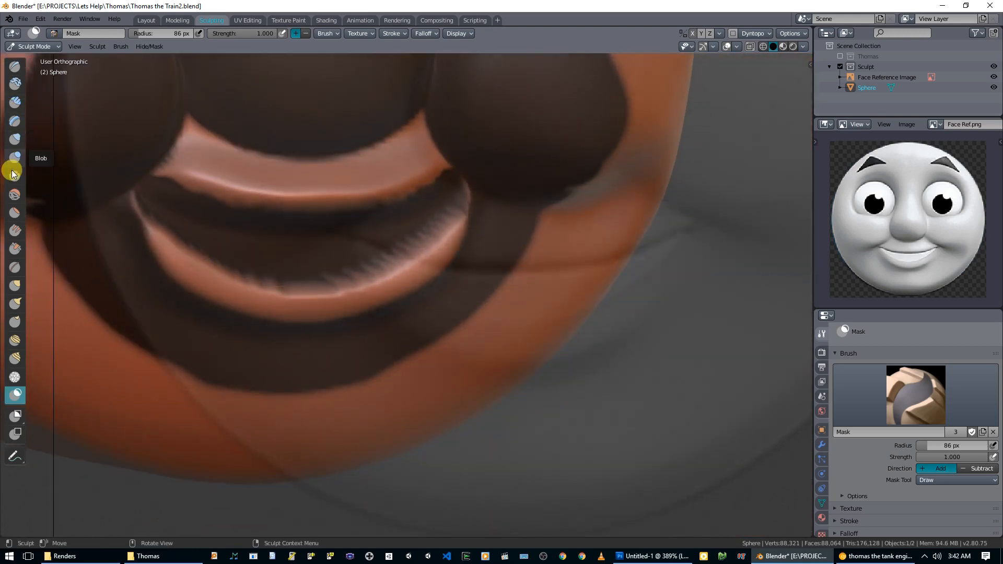
- Flatten the exposed lower lip from corner to corner with the Flatten brush
{"action": "left_click", "coordinate": [14, 212]}
{"action": "mouse_move", "coordinate": [233, 277]}
{"action": "left_mouse_down"}
{"action": "mouse_move", "coordinate": [360, 287]}
{"action": "mouse_move", "coordinate": [278, 298]}
{"action": "mouse_move", "coordinate": [479, 226]}
{"action": "left_mouse_up"}
{"action": "mouse_move", "coordinate": [479, 226]}
{"action": "middle_mouse_down"}
{"action": "mouse_move", "coordinate": [587, 282]}
{"action": "mouse_move", "coordinate": [621, 275]}
{"action": "mouse_move", "coordinate": [581, 228]}
{"action": "mouse_move", "coordinate": [497, 240]}
{"action": "mouse_move", "coordinate": [441, 275]}
{"action": "mouse_move", "coordinate": [477, 268]}
{"action": "mouse_move", "coordinate": [315, 298]}
{"action": "mouse_move", "coordinate": [290, 314]}
{"action": "middle_mouse_up"}
- Remove the mask from the chin and mask the lower lip itself, reducing the Mask brush to 54 px
{"action": "scroll", "coordinate": [479, 270], "scroll_direction": "down", "scroll_amount": 1}
{"action": "key", "text": "m"}
{"action": "mouse_move", "coordinate": [192, 323]}
{"action": "left_mouse_down"}
{"action": "mouse_move", "coordinate": [221, 321]}
{"action": "mouse_move", "coordinate": [223, 303]}
{"action": "mouse_move", "coordinate": [202, 291]}
{"action": "mouse_move", "coordinate": [182, 322]}
{"action": "mouse_move", "coordinate": [269, 329]}
{"action": "mouse_move", "coordinate": [246, 343]}
{"action": "mouse_move", "coordinate": [370, 376]}
{"action": "mouse_move", "coordinate": [397, 363]}
{"action": "left_mouse_up"}
{"action": "mouse_move", "coordinate": [450, 334]}
{"action": "middle_mouse_down"}
{"action": "mouse_move", "coordinate": [497, 361]}
{"action": "mouse_move", "coordinate": [411, 317]}
{"action": "middle_mouse_up"}
{"action": "scroll", "coordinate": [412, 318], "scroll_direction": "up", "scroll_amount": 2}
{"action": "mouse_move", "coordinate": [181, 244]}
{"action": "left_mouse_down"}
{"action": "mouse_move", "coordinate": [195, 253]}
{"action": "mouse_move", "coordinate": [175, 262]}
{"action": "mouse_move", "coordinate": [235, 293]}
{"action": "mouse_move", "coordinate": [299, 297]}
{"action": "mouse_move", "coordinate": [250, 296]}
{"action": "mouse_move", "coordinate": [147, 228]}
{"action": "mouse_move", "coordinate": [151, 220]}
{"action": "mouse_move", "coordinate": [368, 262]}
{"action": "mouse_move", "coordinate": [392, 239]}
{"action": "left_mouse_up"}
{"action": "key", "text": "f"}
{"action": "left_click", "coordinate": [267, 292]}
{"action": "mouse_move", "coordinate": [392, 239]}
{"action": "middle_mouse_down"}
{"action": "mouse_move", "coordinate": [362, 189]}
{"action": "mouse_move", "coordinate": [417, 240]}
{"action": "mouse_move", "coordinate": [410, 272]}
{"action": "mouse_move", "coordinate": [392, 282]}
{"action": "middle_mouse_up"}
{"action": "key", "text": "b"}
{"action": "key", "text": "Escape"}
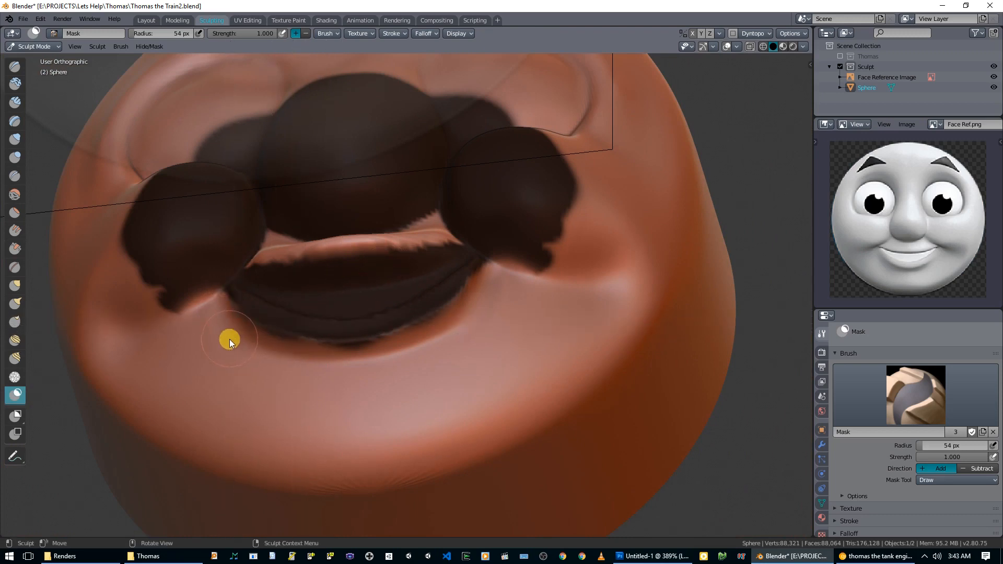
- Sculpt the chin just below the lower lip with the Draw brush and blend it using Smooth at strength 0.853
{"action": "key", "text": "x"}
{"action": "mouse_move", "coordinate": [229, 335]}
{"action": "left_mouse_down"}
{"action": "mouse_move", "coordinate": [273, 355]}
{"action": "mouse_move", "coordinate": [437, 351]}
{"action": "mouse_move", "coordinate": [289, 343]}
{"action": "mouse_move", "coordinate": [226, 315]}
{"action": "mouse_move", "coordinate": [406, 365]}
{"action": "mouse_move", "coordinate": [488, 288]}
{"action": "mouse_move", "coordinate": [415, 336]}
{"action": "mouse_move", "coordinate": [312, 358]}
{"action": "mouse_move", "coordinate": [228, 306]}
{"action": "mouse_move", "coordinate": [253, 361]}
{"action": "mouse_move", "coordinate": [268, 368]}
{"action": "mouse_move", "coordinate": [206, 331]}
{"action": "mouse_move", "coordinate": [312, 390]}
{"action": "left_mouse_up"}
{"action": "key", "text": "s"}
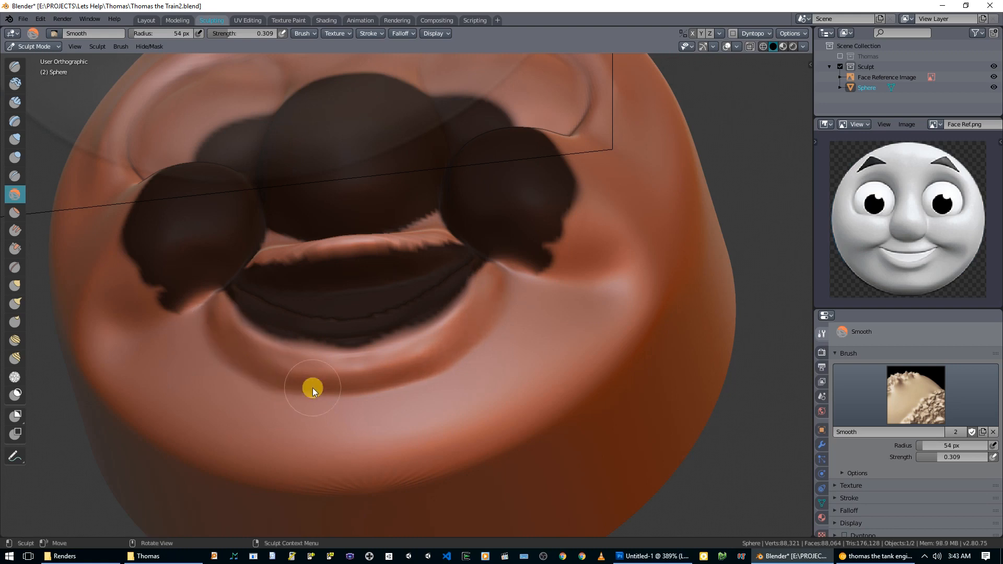
{"action": "key", "text": "shift+f"}
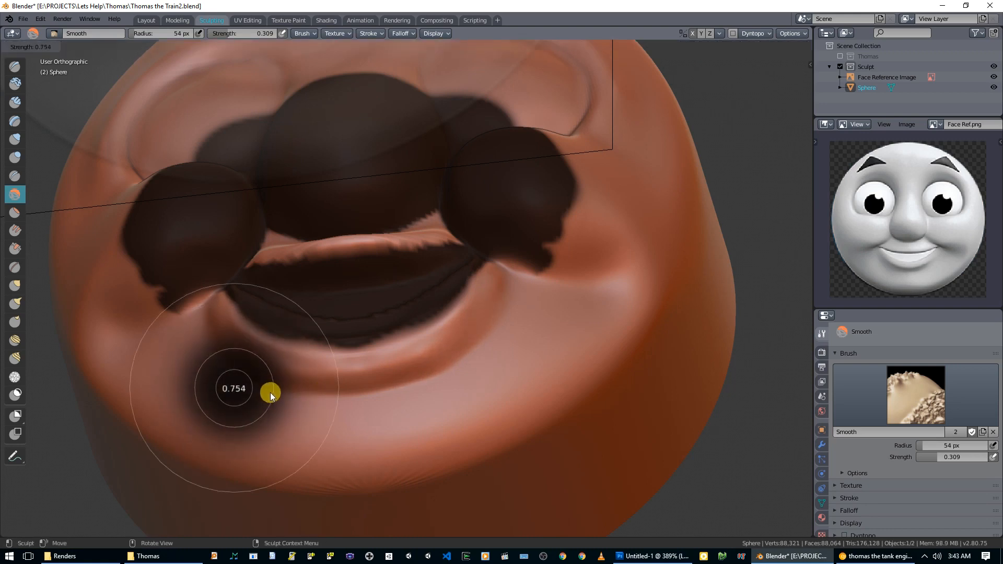
{"action": "left_click", "coordinate": [265, 394]}
{"action": "mouse_move", "coordinate": [238, 360]}
{"action": "left_mouse_down"}
{"action": "mouse_move", "coordinate": [361, 397]}
{"action": "mouse_move", "coordinate": [282, 381]}
{"action": "mouse_move", "coordinate": [421, 387]}
{"action": "mouse_move", "coordinate": [271, 366]}
{"action": "mouse_move", "coordinate": [209, 328]}
{"action": "mouse_move", "coordinate": [354, 390]}
{"action": "mouse_move", "coordinate": [289, 397]}
{"action": "mouse_move", "coordinate": [208, 345]}
{"action": "mouse_move", "coordinate": [464, 356]}
{"action": "mouse_move", "coordinate": [462, 309]}
{"action": "mouse_move", "coordinate": [298, 371]}
{"action": "mouse_move", "coordinate": [395, 379]}
{"action": "mouse_move", "coordinate": [514, 359]}
{"action": "left_mouse_up"}
{"action": "middle_click_drag", "start_coordinate": [514, 359], "coordinate": [543, 385]}
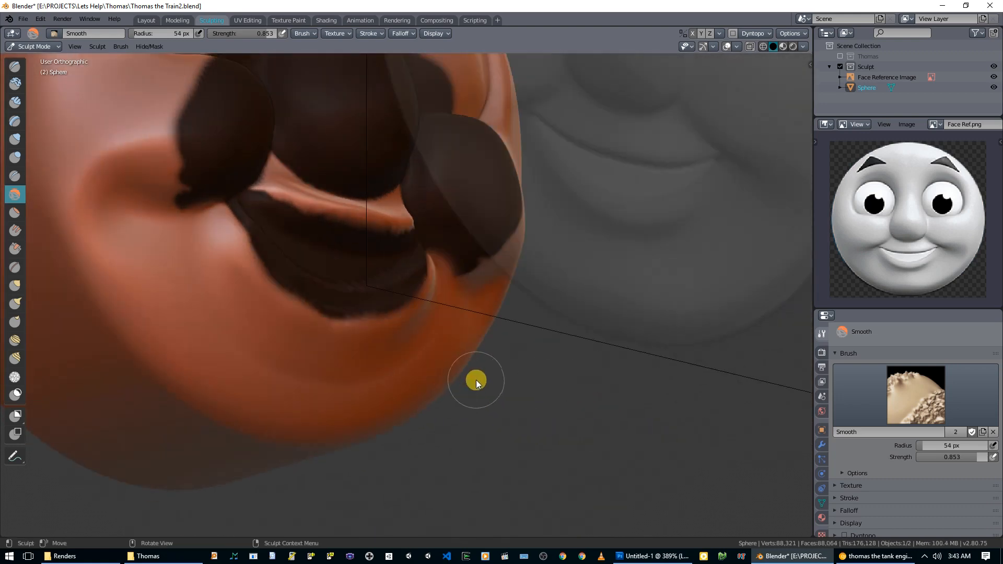
- Try a Draw brush stroke across the chin just below the lower lip
{"action": "key", "text": "x"}
{"action": "mouse_move", "coordinate": [441, 338]}
{"action": "middle_mouse_down"}
{"action": "mouse_move", "coordinate": [371, 323]}
{"action": "mouse_move", "coordinate": [449, 331]}
{"action": "mouse_move", "coordinate": [484, 318]}
{"action": "middle_mouse_up"}
{"action": "mouse_move", "coordinate": [485, 318]}
{"action": "left_mouse_down"}
{"action": "mouse_move", "coordinate": [437, 347]}
{"action": "mouse_move", "coordinate": [358, 363]}
{"action": "left_mouse_up"}
{"action": "key", "text": "ctrl+z"}
- Smooth the cheek and chin surface around the mouth corners with the Smooth brush at 87 px radius
{"action": "key", "text": "f"}
{"action": "left_click", "coordinate": [422, 372]}
{"action": "key", "text": "shift+f"}
{"action": "left_click", "coordinate": [426, 372]}
{"action": "mouse_move", "coordinate": [289, 359]}
{"action": "middle_mouse_down"}
{"action": "mouse_move", "coordinate": [396, 385]}
{"action": "mouse_move", "coordinate": [321, 305]}
{"action": "mouse_move", "coordinate": [193, 249]}
{"action": "middle_mouse_up"}
{"action": "mouse_move", "coordinate": [193, 248]}
{"action": "left_mouse_down"}
{"action": "mouse_move", "coordinate": [231, 294]}
{"action": "mouse_move", "coordinate": [365, 370]}
{"action": "mouse_move", "coordinate": [250, 308]}
{"action": "mouse_move", "coordinate": [269, 313]}
{"action": "left_mouse_up"}
{"action": "key", "text": "ctrl+z"}
{"action": "key", "text": "shift+s"}
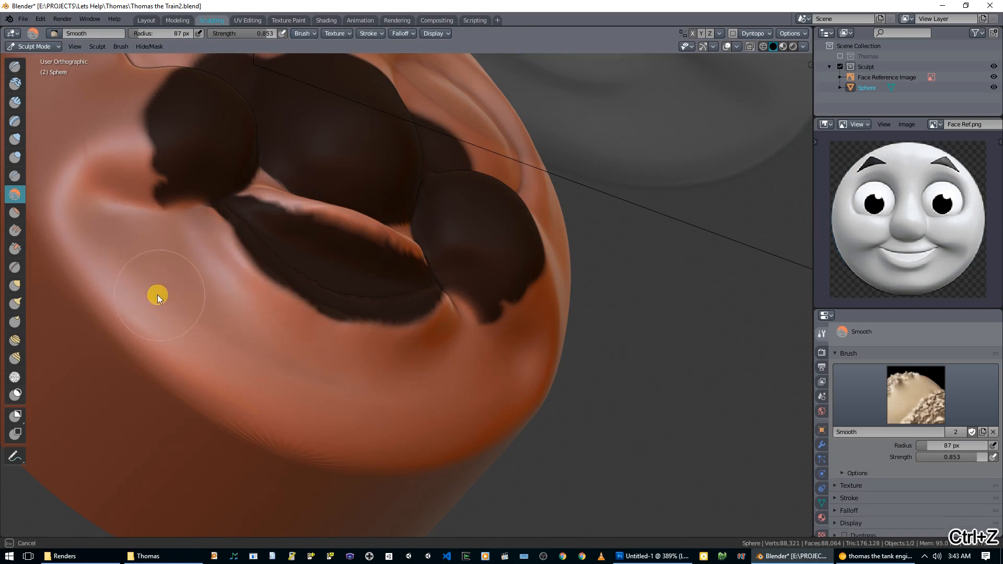
{"action": "mouse_move", "coordinate": [202, 321]}
{"action": "middle_mouse_down"}
{"action": "mouse_move", "coordinate": [359, 387]}
{"action": "mouse_move", "coordinate": [425, 402]}
{"action": "middle_mouse_up"}
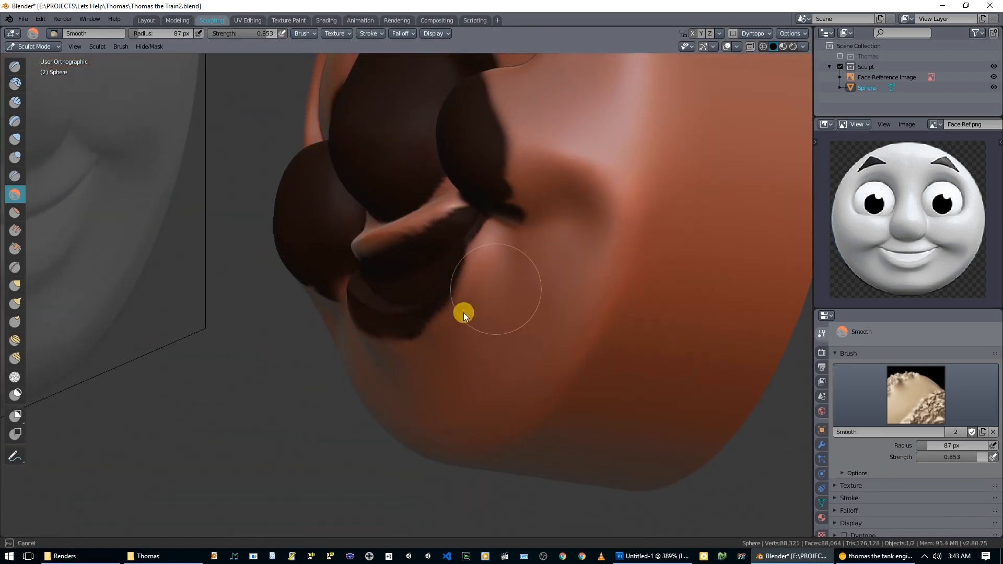
{"action": "mouse_move", "coordinate": [381, 376]}
{"action": "middle_mouse_down"}
{"action": "mouse_move", "coordinate": [538, 358]}
{"action": "mouse_move", "coordinate": [575, 374]}
{"action": "mouse_move", "coordinate": [539, 387]}
{"action": "mouse_move", "coordinate": [552, 360]}
{"action": "middle_mouse_up"}
{"action": "mouse_move", "coordinate": [185, 255]}
{"action": "left_mouse_down"}
{"action": "mouse_move", "coordinate": [237, 330]}
{"action": "mouse_move", "coordinate": [136, 249]}
{"action": "left_mouse_up"}
{"action": "mouse_move", "coordinate": [136, 249]}
{"action": "middle_mouse_down"}
{"action": "mouse_move", "coordinate": [271, 305]}
{"action": "mouse_move", "coordinate": [215, 285]}
{"action": "mouse_move", "coordinate": [236, 259]}
{"action": "middle_mouse_up"}
{"action": "mouse_move", "coordinate": [435, 328]}
{"action": "middle_mouse_down"}
{"action": "mouse_move", "coordinate": [309, 360]}
{"action": "mouse_move", "coordinate": [358, 340]}
{"action": "mouse_move", "coordinate": [318, 321]}
{"action": "mouse_move", "coordinate": [366, 329]}
{"action": "mouse_move", "coordinate": [374, 314]}
{"action": "middle_mouse_up"}
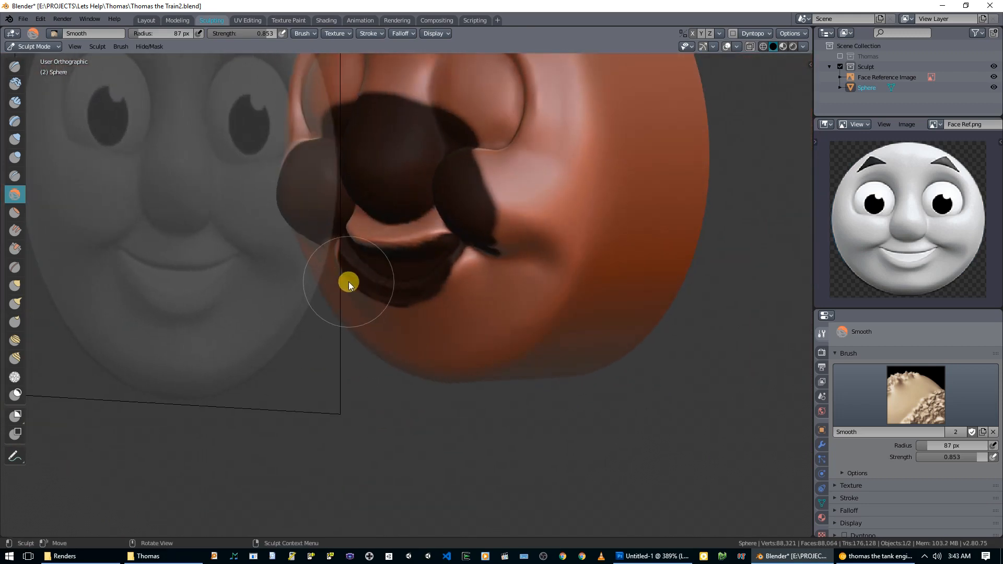
- Clear the whole mask from the face and inspect the lips from the front and close up
{"action": "left_click", "coordinate": [149, 47]}
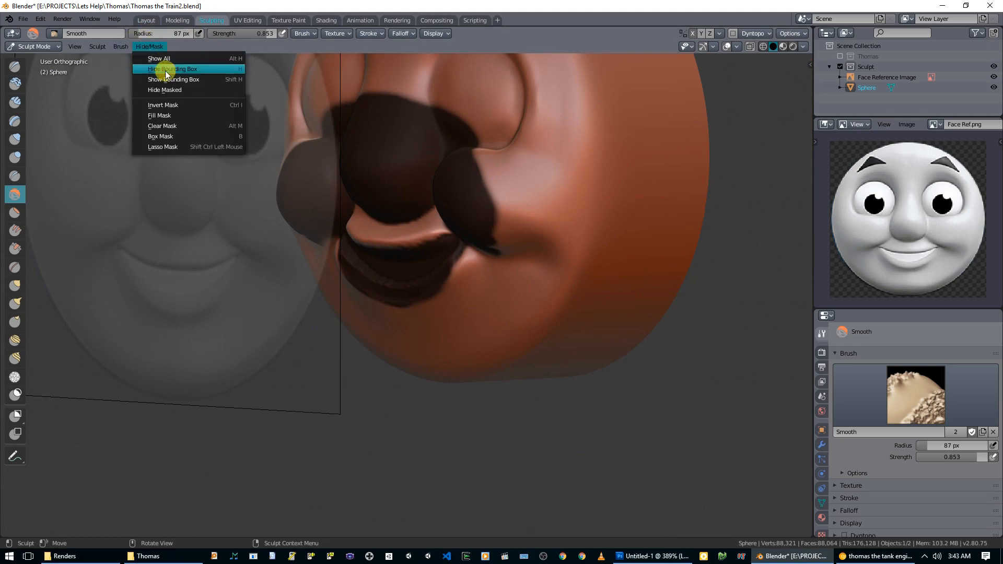
{"action": "left_click", "coordinate": [173, 126]}
{"action": "mouse_move", "coordinate": [358, 218]}
{"action": "middle_mouse_down"}
{"action": "mouse_move", "coordinate": [429, 228]}
{"action": "mouse_move", "coordinate": [465, 219]}
{"action": "mouse_move", "coordinate": [314, 219]}
{"action": "mouse_move", "coordinate": [386, 233]}
{"action": "mouse_move", "coordinate": [378, 227]}
{"action": "middle_mouse_up"}
{"action": "key", "text": "KP_1"}
{"action": "scroll", "coordinate": [368, 242], "scroll_direction": "up", "scroll_amount": 1}
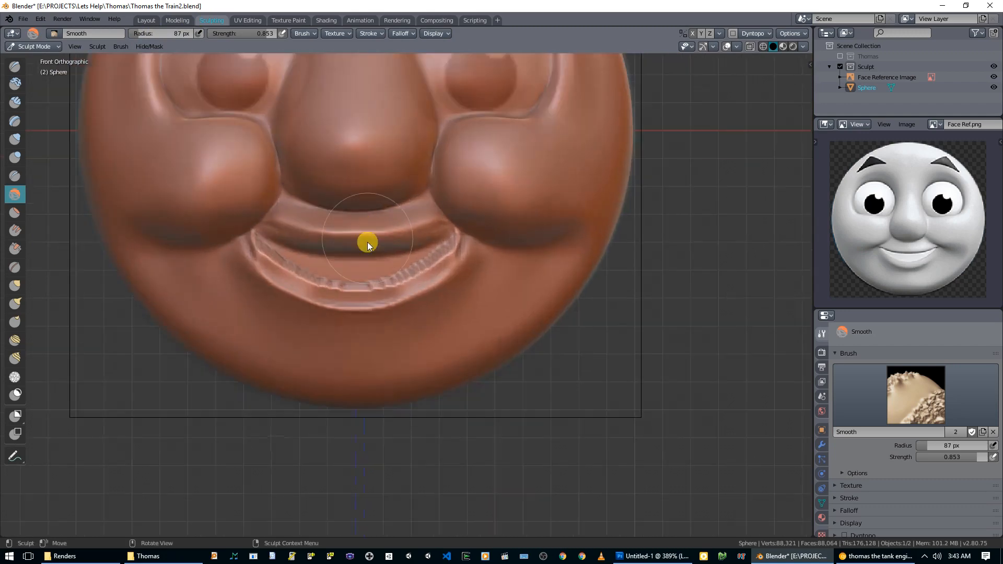
{"action": "scroll", "coordinate": [371, 246], "scroll_direction": "up", "scroll_amount": 2}
{"action": "middle_click_drag", "start_coordinate": [381, 254], "coordinate": [321, 289]}
{"action": "middle_click_drag", "start_coordinate": [321, 242], "coordinate": [438, 231]}
{"action": "key", "text": "a"}
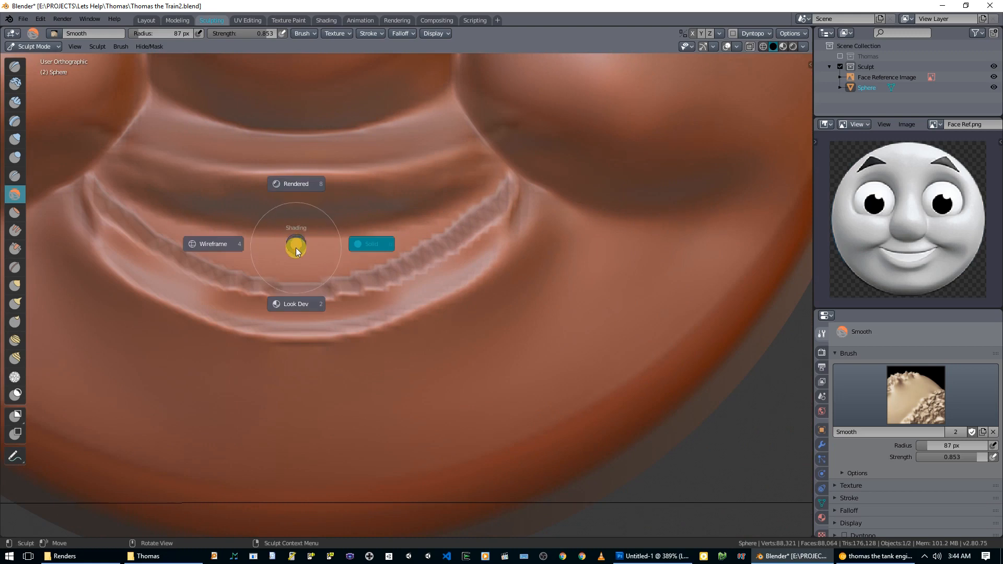
{"action": "key", "text": "m"}
{"action": "key", "text": "ctrl+z"}
{"action": "key", "text": "ctrl+z"}
{"action": "key", "text": "ctrl+z"}
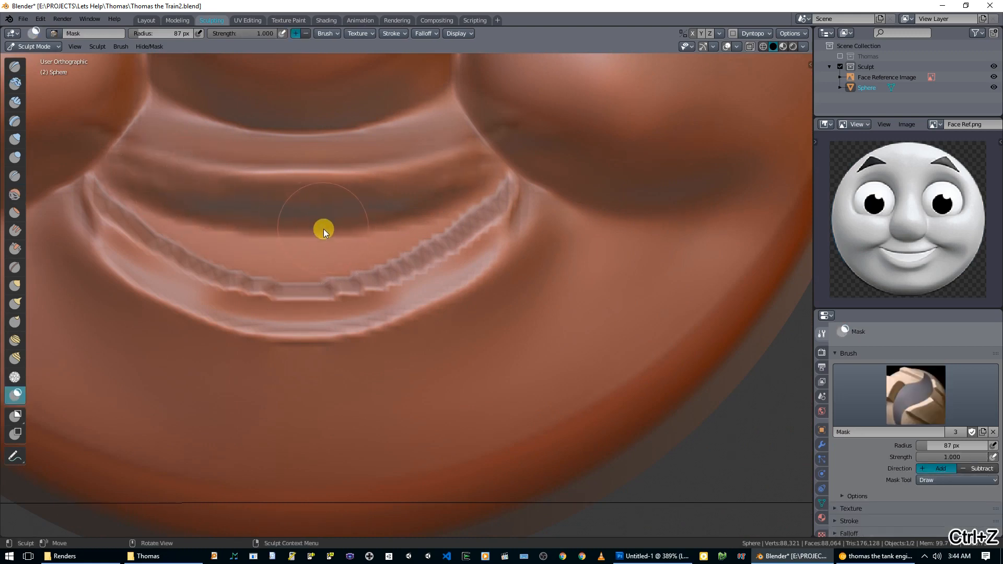
- Mask the mouth opening between the lips with the Mask brush at 58 px radius and full strength
{"action": "key", "text": "shift+f"}
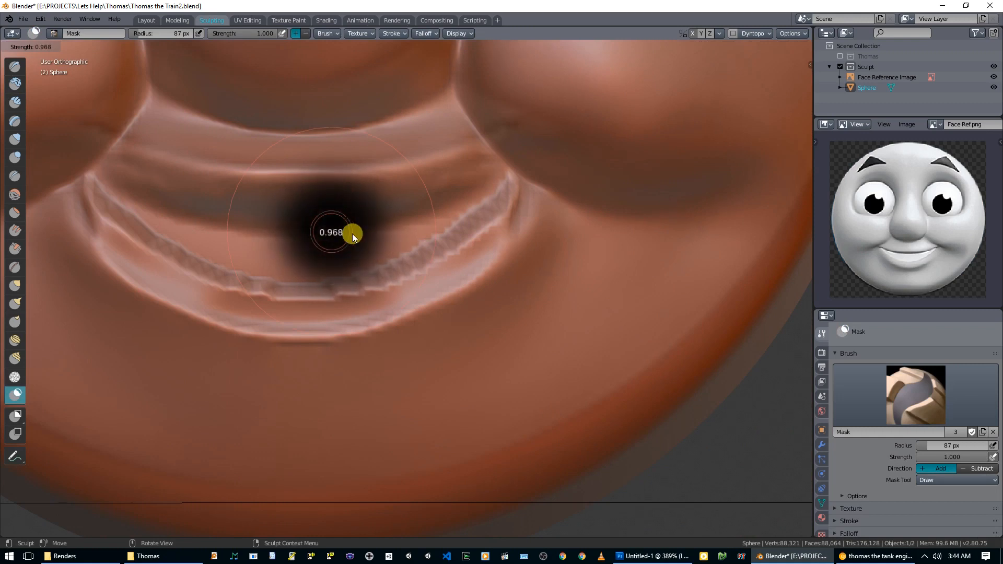
{"action": "left_click", "coordinate": [339, 234]}
{"action": "key", "text": "f"}
{"action": "left_click", "coordinate": [345, 233]}
{"action": "mouse_move", "coordinate": [104, 166]}
{"action": "left_mouse_down"}
{"action": "mouse_move", "coordinate": [165, 230]}
{"action": "mouse_move", "coordinate": [264, 266]}
{"action": "mouse_move", "coordinate": [329, 261]}
{"action": "mouse_move", "coordinate": [156, 199]}
{"action": "mouse_move", "coordinate": [122, 174]}
{"action": "mouse_move", "coordinate": [264, 231]}
{"action": "mouse_move", "coordinate": [347, 226]}
{"action": "mouse_move", "coordinate": [298, 190]}
{"action": "mouse_move", "coordinate": [272, 209]}
{"action": "mouse_move", "coordinate": [148, 146]}
{"action": "mouse_move", "coordinate": [302, 209]}
{"action": "mouse_move", "coordinate": [293, 222]}
{"action": "left_mouse_up"}
{"action": "key", "text": "f"}
{"action": "left_click", "coordinate": [314, 212]}
{"action": "key", "text": "f"}
{"action": "left_click", "coordinate": [320, 218]}
{"action": "left_click_drag", "start_coordinate": [130, 156], "coordinate": [390, 196]}
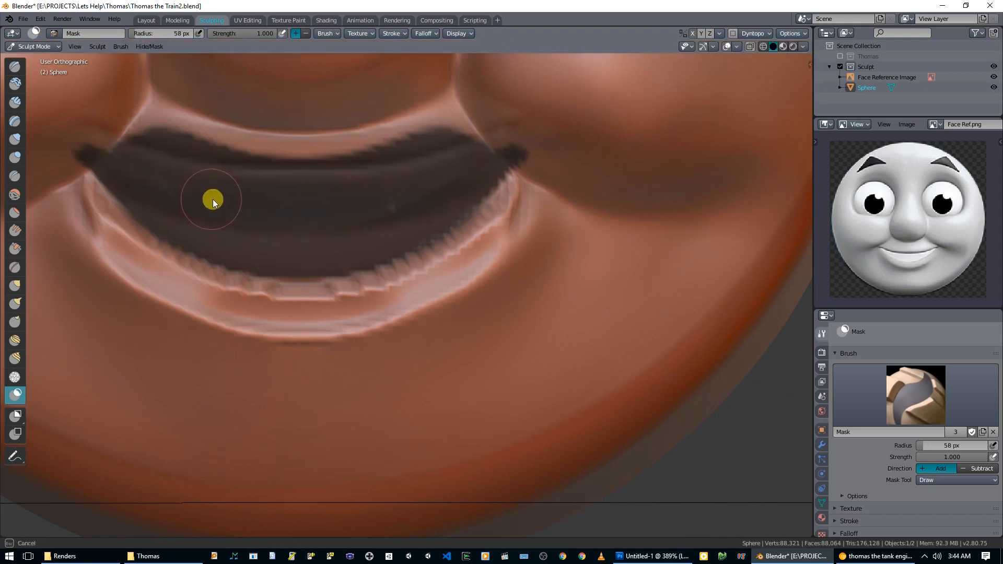
{"action": "mouse_move", "coordinate": [368, 200]}
{"action": "middle_mouse_down"}
{"action": "mouse_move", "coordinate": [390, 196]}
{"action": "mouse_move", "coordinate": [377, 202]}
{"action": "middle_mouse_up"}
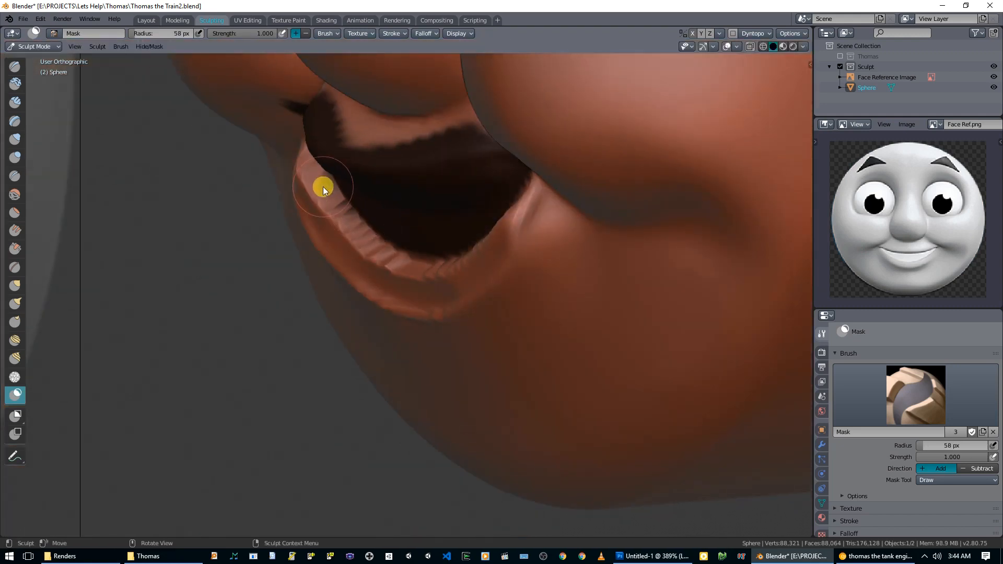
- Smooth the jagged ridges along the inner edge of the lower lip with the Smooth brush
{"action": "key", "text": "shift+s"}
{"action": "key", "text": "shift+f"}
{"action": "left_click", "coordinate": [342, 179]}
{"action": "mouse_move", "coordinate": [472, 236]}
{"action": "middle_mouse_down"}
{"action": "mouse_move", "coordinate": [484, 209]}
{"action": "mouse_move", "coordinate": [479, 226]}
{"action": "middle_mouse_up"}
- Pull the lower lip outward from the side view with the Grab brush, enlarging the radius to 130 px
{"action": "key", "text": "g"}
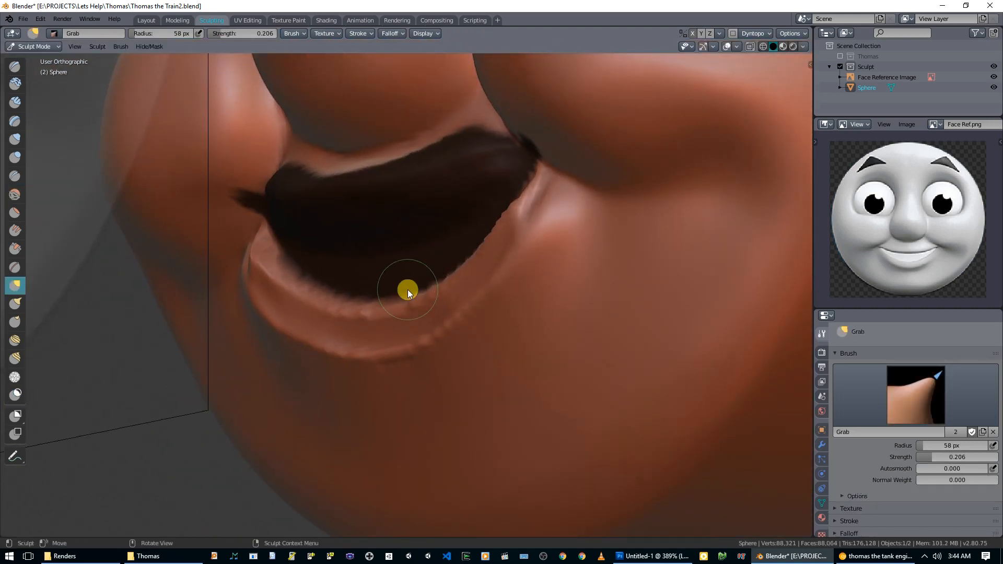
{"action": "middle_click_drag", "start_coordinate": [407, 289], "coordinate": [370, 311]}
{"action": "key", "text": "KP_3"}
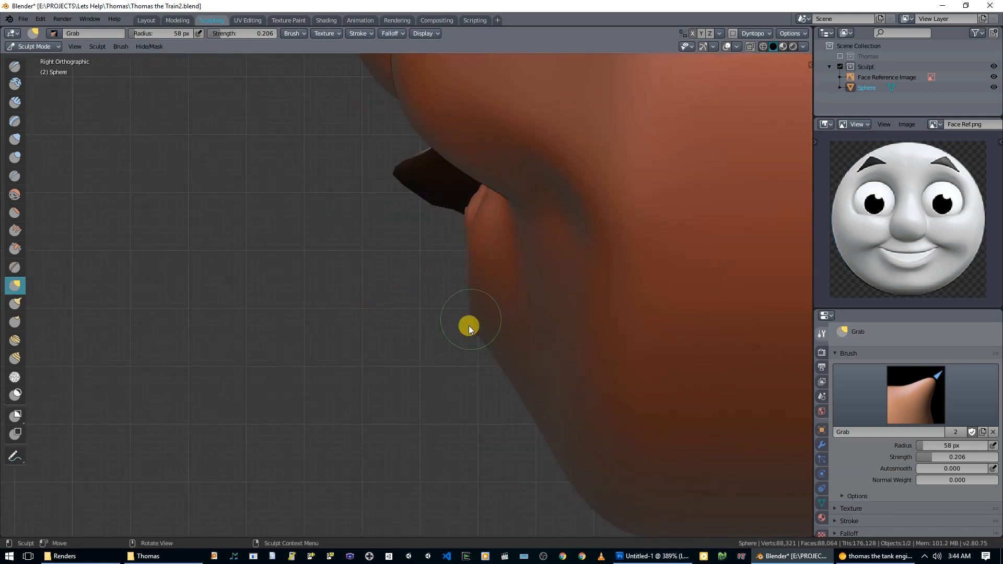
{"action": "middle_click_drag", "start_coordinate": [468, 324], "coordinate": [416, 322]}
{"action": "left_click_drag", "start_coordinate": [446, 324], "coordinate": [392, 330]}
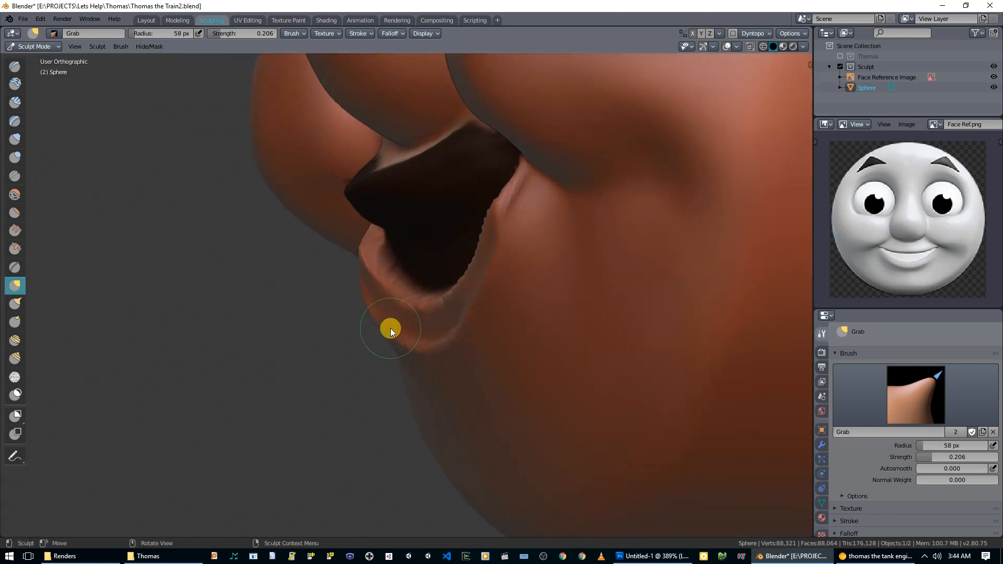
{"action": "key", "text": "f"}
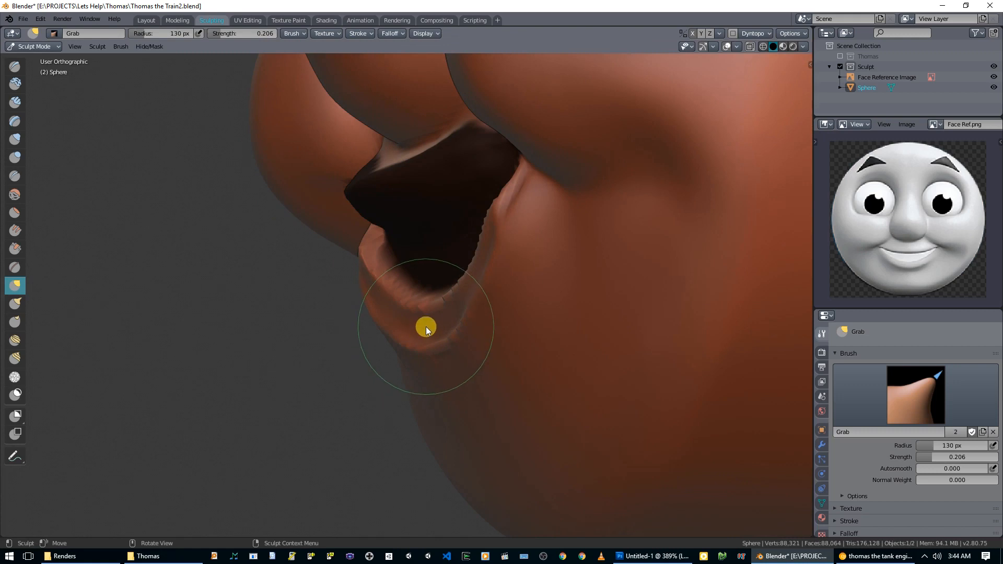
{"action": "left_click", "coordinate": [422, 327]}
{"action": "key", "text": "KP_3"}
{"action": "left_click_drag", "start_coordinate": [475, 308], "coordinate": [425, 309]}
{"action": "middle_click_drag", "start_coordinate": [490, 310], "coordinate": [445, 303]}
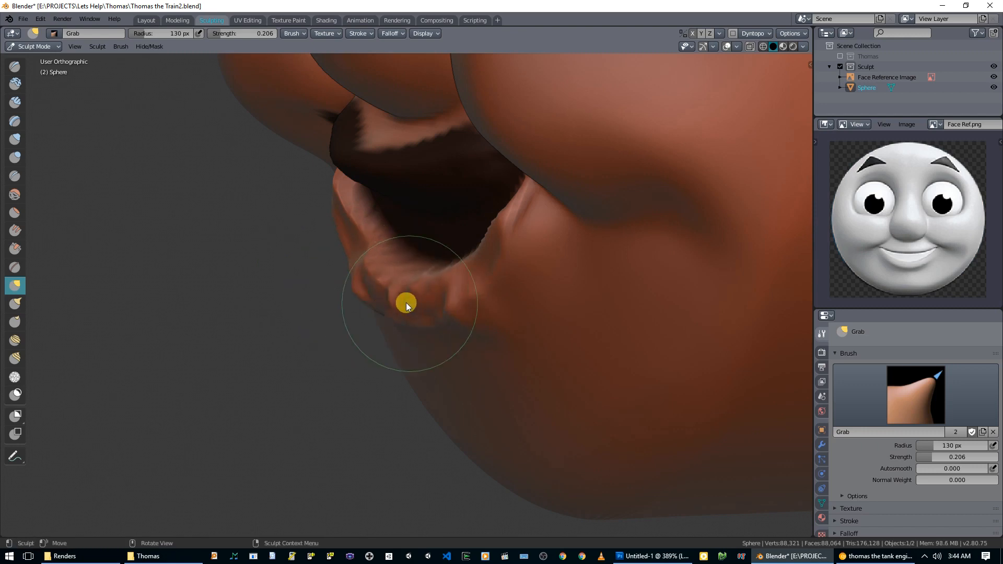
- Pull the lower lip into shape from the opposite side with the Grab brush and check it from the front
{"action": "middle_click_drag", "start_coordinate": [406, 302], "coordinate": [370, 287]}
{"action": "mouse_move", "coordinate": [193, 237]}
{"action": "middle_mouse_down"}
{"action": "mouse_move", "coordinate": [347, 254]}
{"action": "mouse_move", "coordinate": [233, 286]}
{"action": "mouse_move", "coordinate": [321, 298]}
{"action": "mouse_move", "coordinate": [353, 358]}
{"action": "middle_mouse_up"}
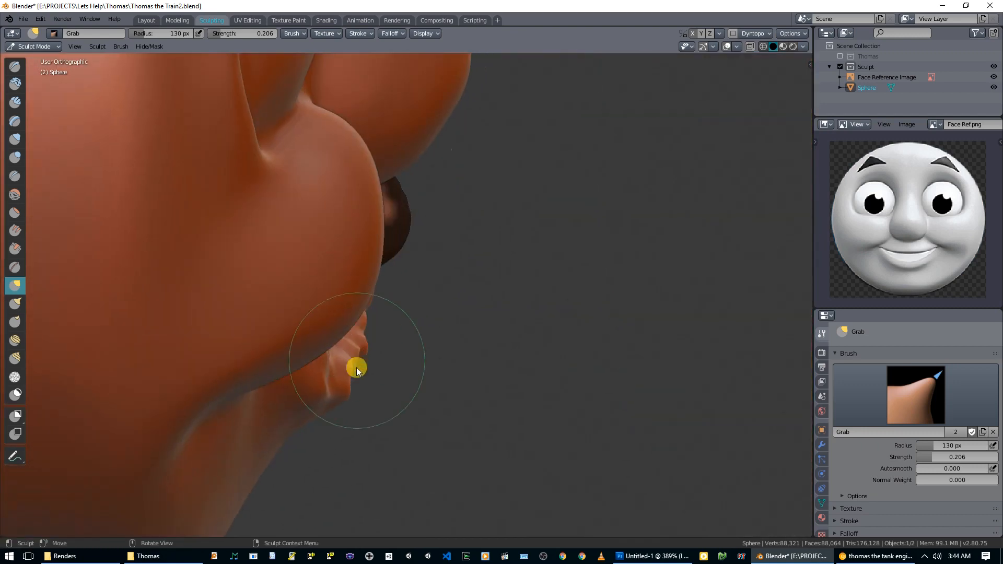
{"action": "left_click_drag", "start_coordinate": [344, 377], "coordinate": [357, 373]}
{"action": "middle_click_drag", "start_coordinate": [358, 372], "coordinate": [320, 312]}
{"action": "mouse_move", "coordinate": [318, 310]}
{"action": "left_mouse_down"}
{"action": "mouse_move", "coordinate": [351, 306]}
{"action": "mouse_move", "coordinate": [298, 298]}
{"action": "mouse_move", "coordinate": [329, 287]}
{"action": "left_mouse_up"}
{"action": "mouse_move", "coordinate": [329, 286]}
{"action": "middle_mouse_down"}
{"action": "mouse_move", "coordinate": [265, 317]}
{"action": "mouse_move", "coordinate": [292, 305]}
{"action": "middle_mouse_up"}
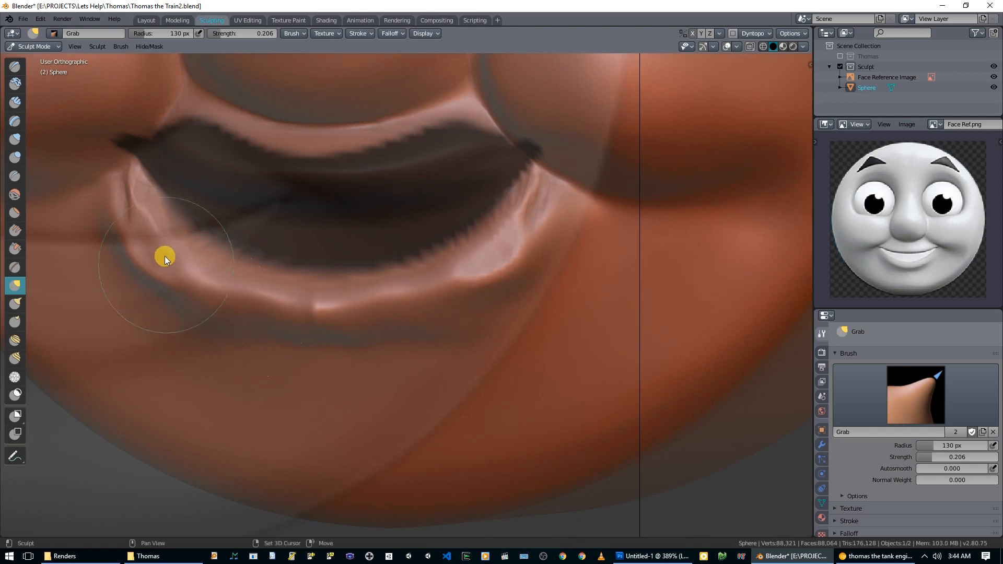
{"action": "mouse_move", "coordinate": [358, 316]}
{"action": "middle_mouse_down"}
{"action": "mouse_move", "coordinate": [457, 332]}
{"action": "mouse_move", "coordinate": [468, 322]}
{"action": "mouse_move", "coordinate": [441, 271]}
{"action": "mouse_move", "coordinate": [412, 280]}
{"action": "mouse_move", "coordinate": [418, 305]}
{"action": "mouse_move", "coordinate": [390, 334]}
{"action": "middle_mouse_up"}
{"action": "scroll", "coordinate": [412, 277], "scroll_direction": "down", "scroll_amount": 3}
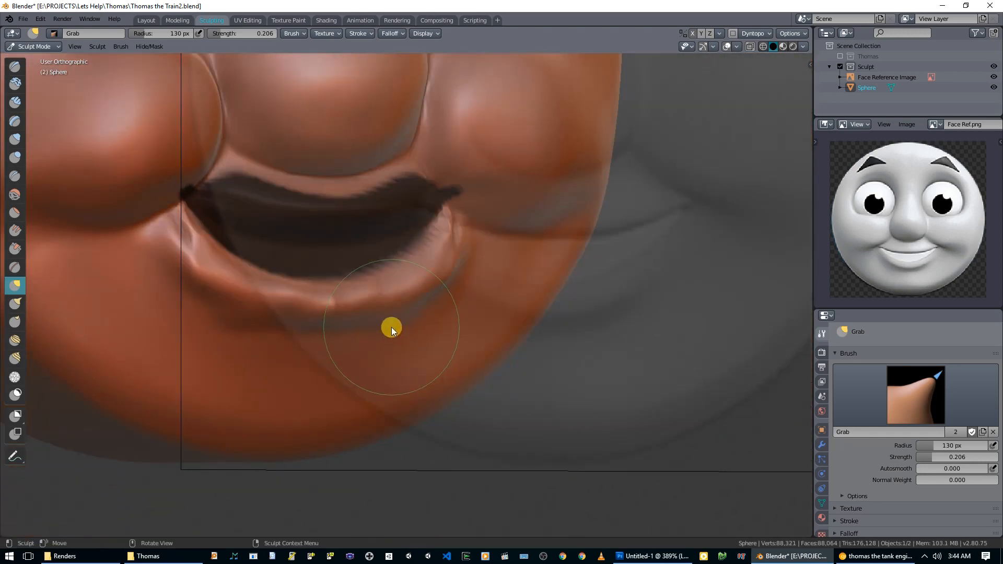
- Add volume along the lower lip from the front view with the Draw brush at 76 px radius
{"action": "key", "text": "KP_1"}
{"action": "key", "text": "x"}
{"action": "key", "text": "f"}
{"action": "left_click", "coordinate": [478, 287]}
{"action": "mouse_move", "coordinate": [460, 251]}
{"action": "left_mouse_down"}
{"action": "mouse_move", "coordinate": [406, 285]}
{"action": "mouse_move", "coordinate": [265, 286]}
{"action": "mouse_move", "coordinate": [190, 243]}
{"action": "mouse_move", "coordinate": [308, 290]}
{"action": "left_mouse_up"}
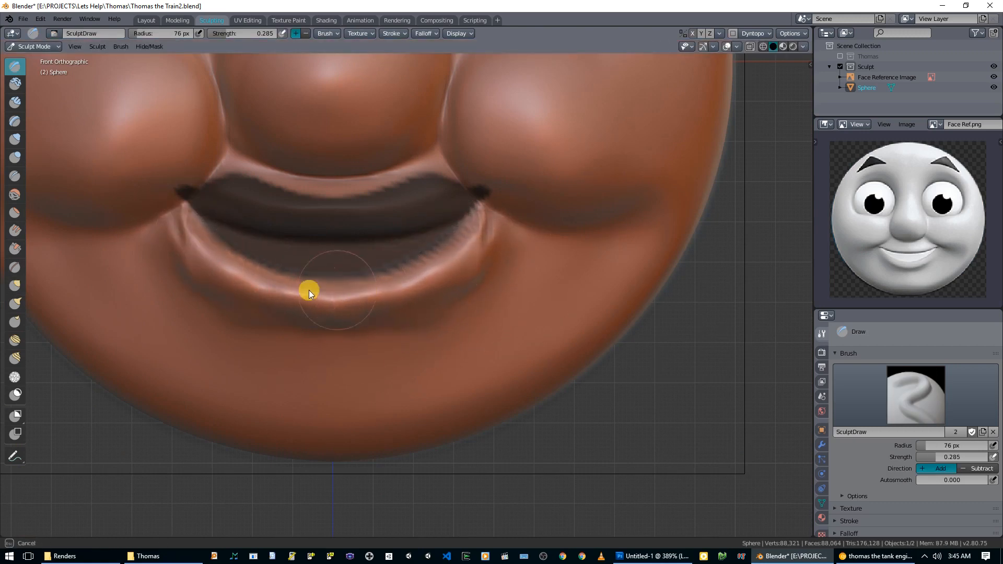
{"action": "middle_click_drag", "start_coordinate": [309, 290], "coordinate": [377, 335]}
{"action": "mouse_move", "coordinate": [267, 257]}
{"action": "middle_mouse_down"}
{"action": "mouse_move", "coordinate": [270, 280]}
{"action": "mouse_move", "coordinate": [234, 220]}
{"action": "middle_mouse_up"}
- Try to rework the mask along the lower lip's inner edge with the Mask brush at 76 px radius
{"action": "key", "text": "m"}
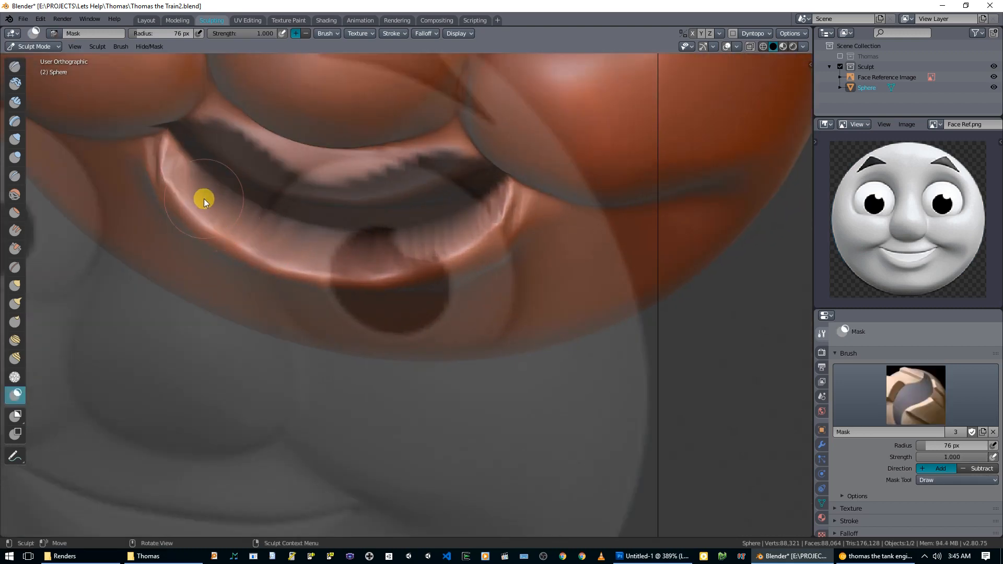
{"action": "mouse_move", "coordinate": [184, 184]}
{"action": "left_mouse_down"}
{"action": "mouse_move", "coordinate": [280, 243]}
{"action": "mouse_move", "coordinate": [402, 251]}
{"action": "mouse_move", "coordinate": [355, 247]}
{"action": "left_mouse_up"}
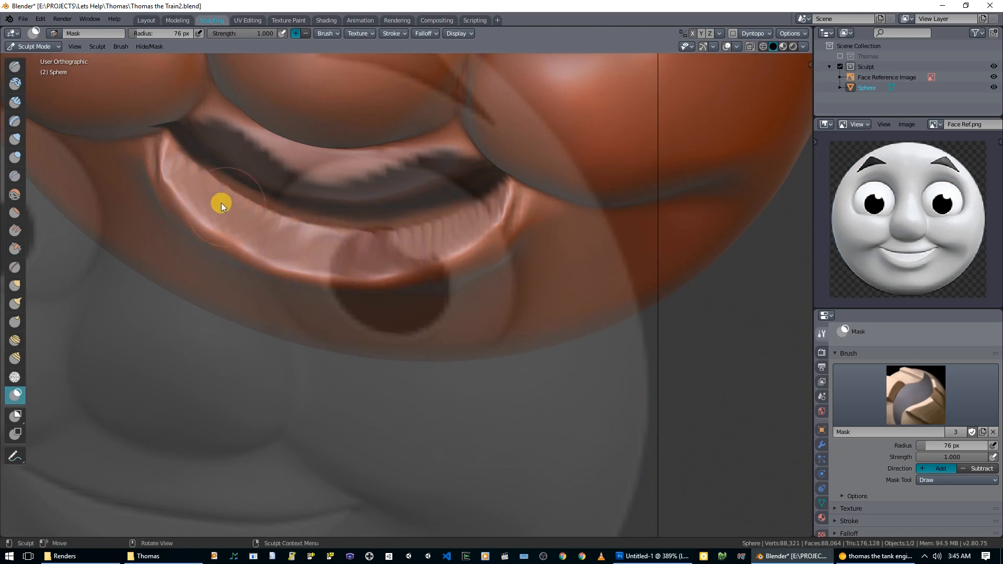
{"action": "key", "text": "ctrl+z"}
{"action": "key", "text": "ctrl+z"}
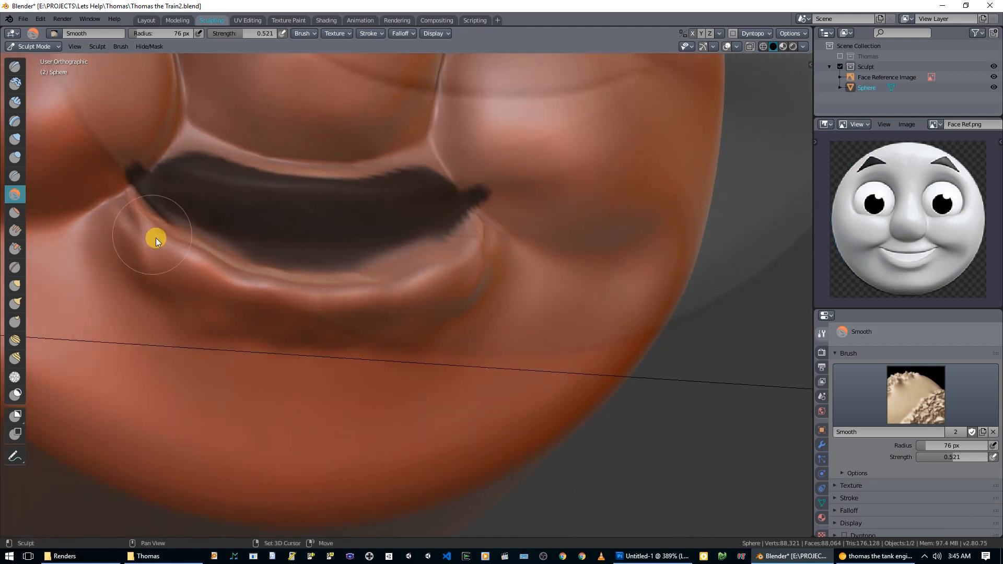
{"action": "key", "text": "ctrl+z"}
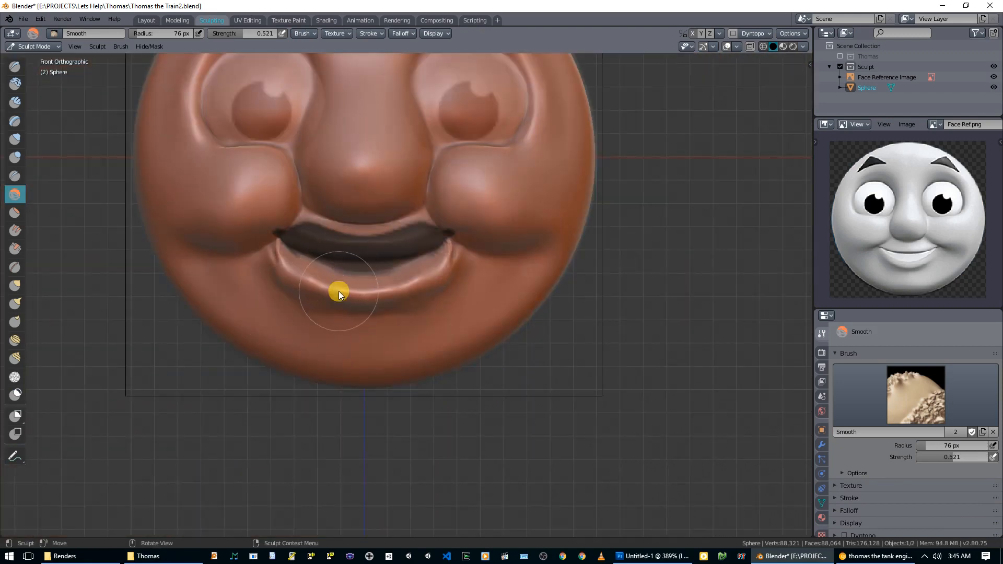
- Build up the lower lip into a fuller, rounder form with the Draw brush at 76 px radius
{"action": "key", "text": "x"}
{"action": "mouse_move", "coordinate": [300, 264]}
{"action": "left_mouse_down"}
{"action": "mouse_move", "coordinate": [287, 260]}
{"action": "mouse_move", "coordinate": [333, 278]}
{"action": "mouse_move", "coordinate": [274, 270]}
{"action": "mouse_move", "coordinate": [291, 258]}
{"action": "mouse_move", "coordinate": [316, 297]}
{"action": "mouse_move", "coordinate": [406, 302]}
{"action": "mouse_move", "coordinate": [444, 266]}
{"action": "mouse_move", "coordinate": [329, 284]}
{"action": "mouse_move", "coordinate": [270, 266]}
{"action": "mouse_move", "coordinate": [280, 286]}
{"action": "mouse_move", "coordinate": [459, 293]}
{"action": "left_mouse_up"}
{"action": "mouse_move", "coordinate": [459, 293]}
{"action": "middle_mouse_down"}
{"action": "mouse_move", "coordinate": [586, 315]}
{"action": "mouse_move", "coordinate": [505, 321]}
{"action": "middle_mouse_up"}
{"action": "key", "text": "KP_1"}
{"action": "scroll", "coordinate": [497, 318], "scroll_direction": "up", "scroll_amount": 3}
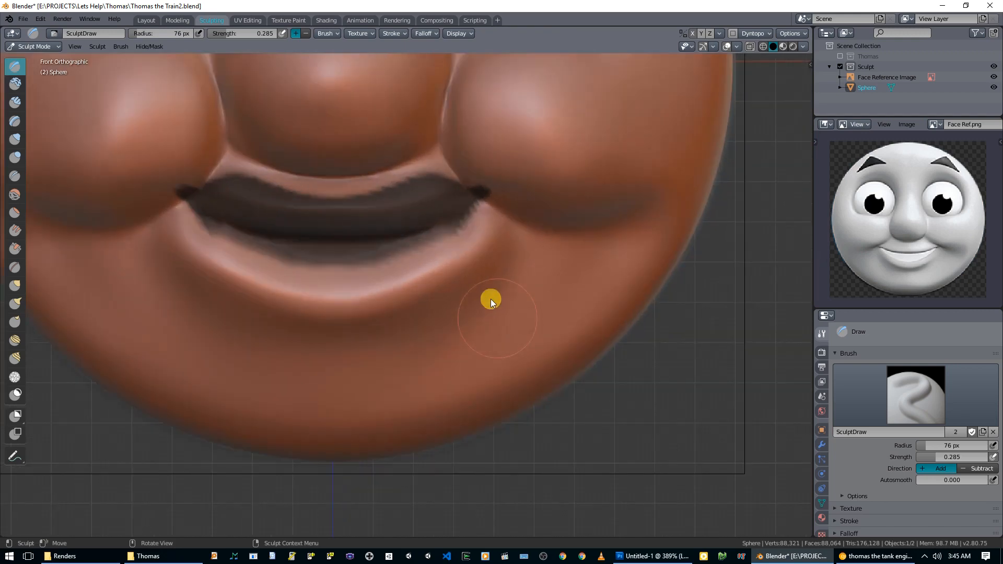
- Tighten the lower lip's edge from corner to corner with the Pinch brush at 76 px radius
{"action": "key", "text": "p"}
{"action": "mouse_move", "coordinate": [201, 240]}
{"action": "left_mouse_down"}
{"action": "mouse_move", "coordinate": [338, 281]}
{"action": "mouse_move", "coordinate": [453, 243]}
{"action": "left_mouse_up"}
{"action": "mouse_move", "coordinate": [453, 244]}
{"action": "middle_mouse_down"}
{"action": "mouse_move", "coordinate": [481, 242]}
{"action": "mouse_move", "coordinate": [487, 264]}
{"action": "middle_mouse_up"}
{"action": "mouse_move", "coordinate": [488, 264]}
{"action": "left_mouse_down"}
{"action": "mouse_move", "coordinate": [365, 324]}
{"action": "mouse_move", "coordinate": [220, 289]}
{"action": "mouse_move", "coordinate": [172, 261]}
{"action": "left_mouse_up"}
{"action": "mouse_move", "coordinate": [173, 262]}
{"action": "middle_mouse_down"}
{"action": "mouse_move", "coordinate": [261, 330]}
{"action": "mouse_move", "coordinate": [299, 253]}
{"action": "middle_mouse_up"}
{"action": "mouse_move", "coordinate": [299, 253]}
{"action": "left_mouse_down"}
{"action": "mouse_move", "coordinate": [303, 211]}
{"action": "mouse_move", "coordinate": [350, 237]}
{"action": "left_mouse_up"}
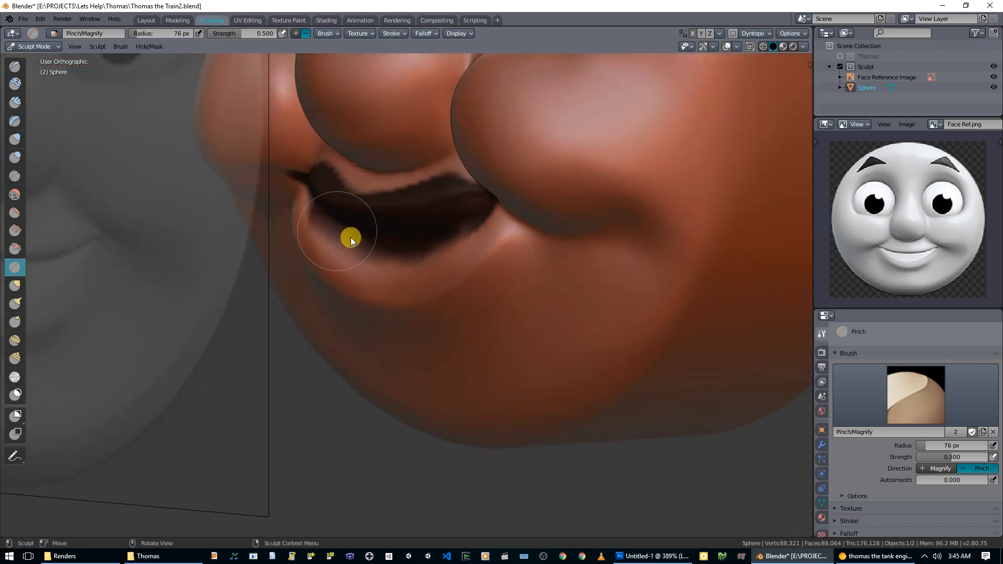
- Clear the whole mask and pinch the lower lip's inner edge, reducing the Pinch brush radius to 48 px
{"action": "left_click", "coordinate": [149, 46]}
{"action": "left_click", "coordinate": [174, 127]}
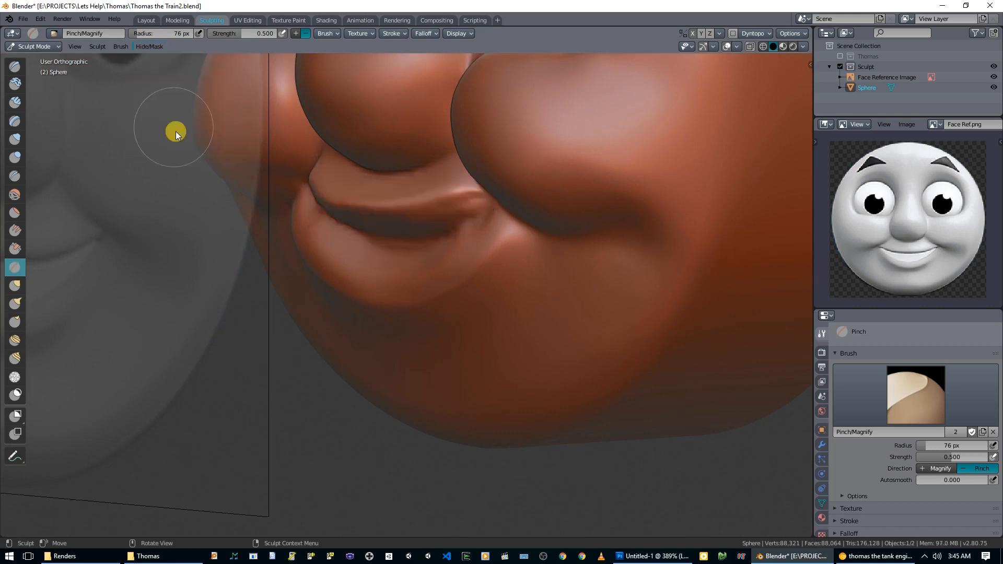
{"action": "middle_click_drag", "start_coordinate": [174, 127], "coordinate": [309, 220]}
{"action": "mouse_move", "coordinate": [309, 219]}
{"action": "left_mouse_down"}
{"action": "mouse_move", "coordinate": [318, 214]}
{"action": "mouse_move", "coordinate": [298, 214]}
{"action": "mouse_move", "coordinate": [314, 215]}
{"action": "mouse_move", "coordinate": [314, 228]}
{"action": "mouse_move", "coordinate": [284, 234]}
{"action": "mouse_move", "coordinate": [358, 264]}
{"action": "mouse_move", "coordinate": [440, 253]}
{"action": "left_mouse_up"}
{"action": "key", "text": "f"}
{"action": "left_click", "coordinate": [296, 216]}
{"action": "mouse_move", "coordinate": [440, 254]}
{"action": "middle_mouse_down"}
{"action": "mouse_move", "coordinate": [555, 253]}
{"action": "mouse_move", "coordinate": [338, 277]}
{"action": "middle_mouse_up"}
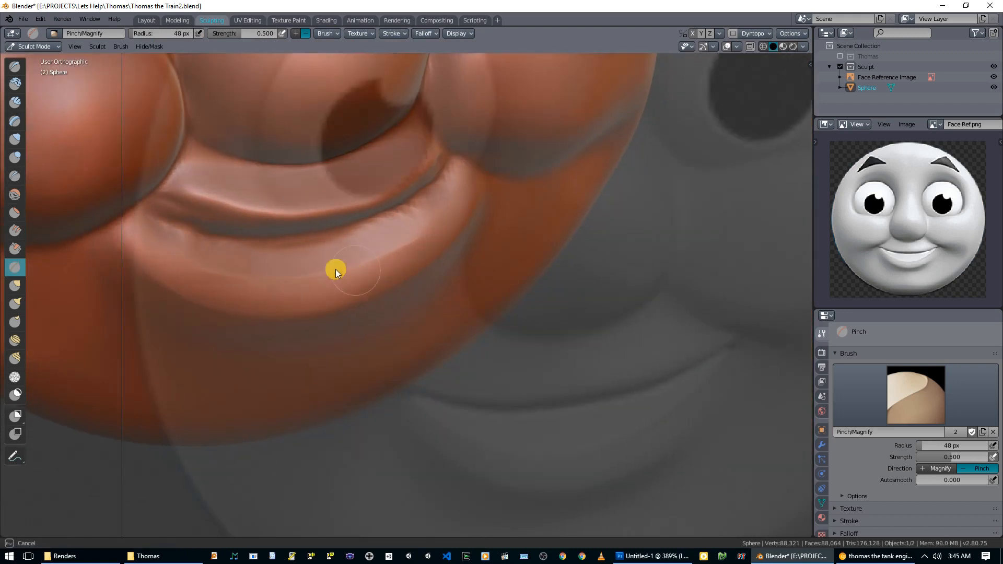
{"action": "middle_click_drag", "start_coordinate": [139, 208], "coordinate": [121, 243]}
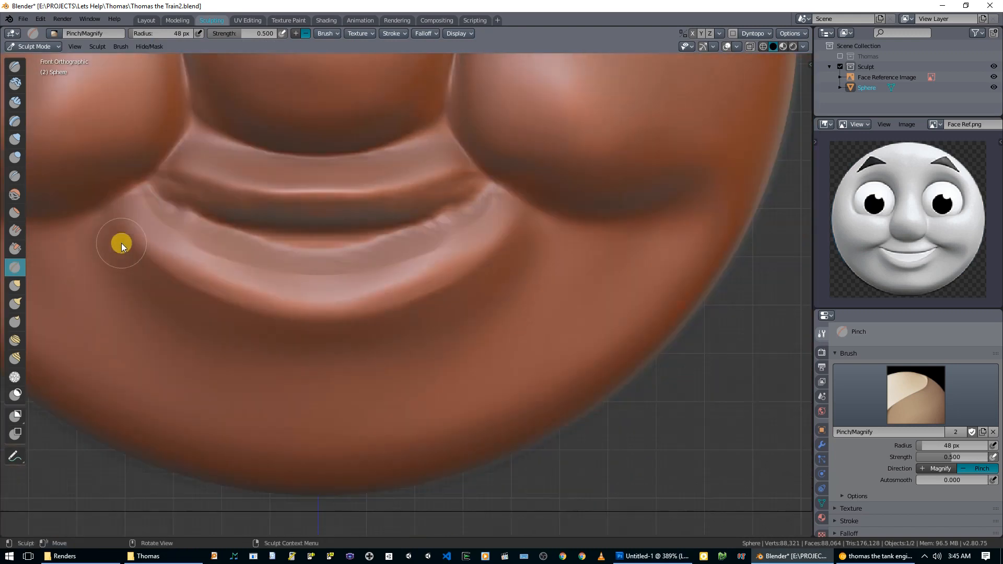
- Pull the lower lip's outer edge in near the mouth corners with the Grab brush at 76 px radius
{"action": "key", "text": "g"}
{"action": "key", "text": "f"}
{"action": "left_click", "coordinate": [516, 262]}
{"action": "left_click_drag", "start_coordinate": [492, 250], "coordinate": [470, 225]}
{"action": "left_click_drag", "start_coordinate": [472, 264], "coordinate": [458, 249]}
{"action": "left_click_drag", "start_coordinate": [471, 266], "coordinate": [456, 252]}
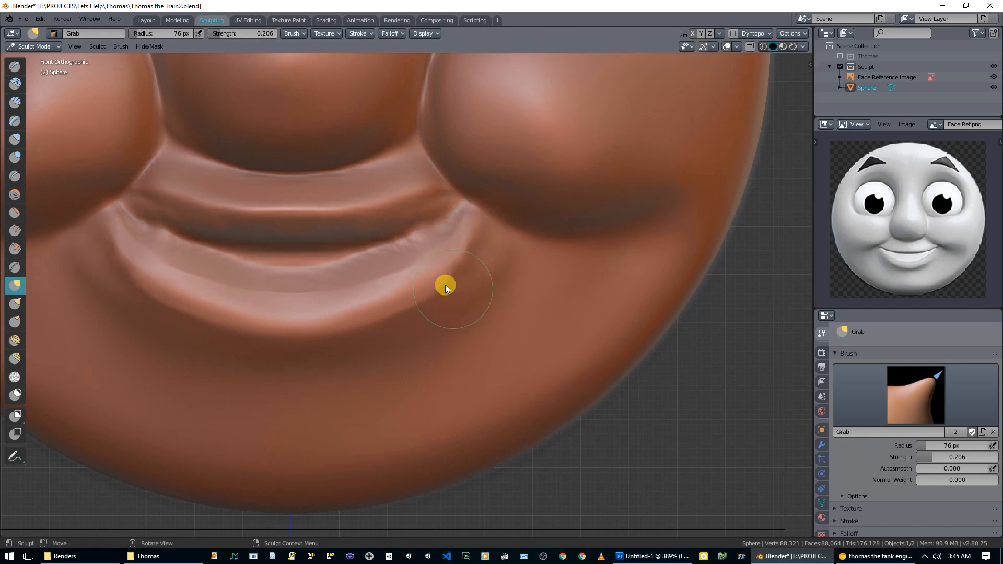
- Sharpen the lower lip's outer edge near the mouth corners with the Pinch brush and check it at an angle
{"action": "key", "text": "p"}
{"action": "mouse_move", "coordinate": [447, 273]}
{"action": "left_mouse_down"}
{"action": "mouse_move", "coordinate": [434, 298]}
{"action": "mouse_move", "coordinate": [403, 282]}
{"action": "mouse_move", "coordinate": [358, 309]}
{"action": "mouse_move", "coordinate": [253, 306]}
{"action": "mouse_move", "coordinate": [139, 256]}
{"action": "mouse_move", "coordinate": [117, 223]}
{"action": "mouse_move", "coordinate": [175, 275]}
{"action": "mouse_move", "coordinate": [290, 293]}
{"action": "mouse_move", "coordinate": [366, 279]}
{"action": "mouse_move", "coordinate": [462, 226]}
{"action": "mouse_move", "coordinate": [466, 246]}
{"action": "left_mouse_up"}
{"action": "key", "text": "g"}
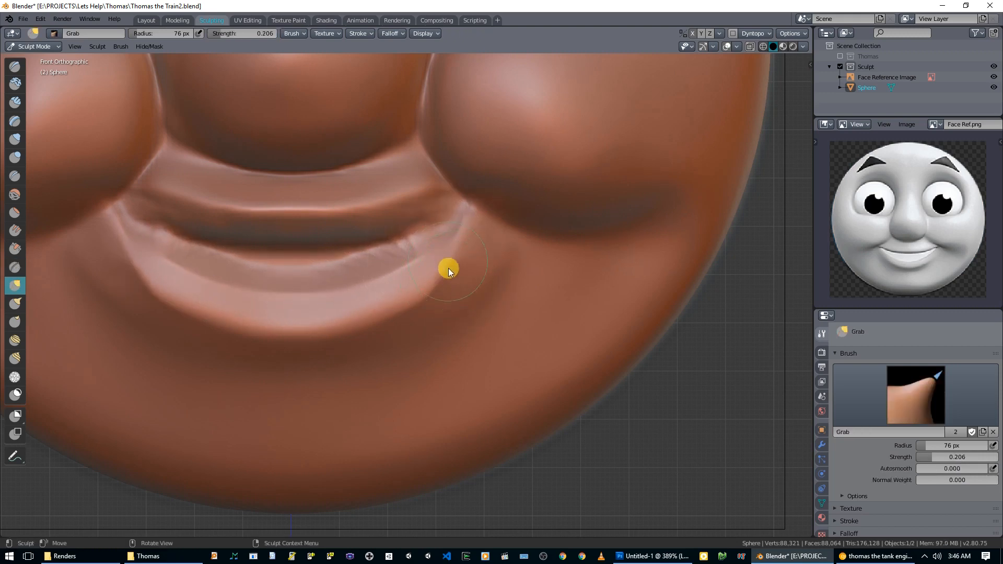
{"action": "scroll", "coordinate": [444, 287], "scroll_direction": "down", "scroll_amount": 4}
{"action": "mouse_move", "coordinate": [432, 288]}
{"action": "middle_mouse_down"}
{"action": "mouse_move", "coordinate": [522, 296]}
{"action": "mouse_move", "coordinate": [482, 285]}
{"action": "mouse_move", "coordinate": [383, 287]}
{"action": "mouse_move", "coordinate": [359, 266]}
{"action": "middle_mouse_up"}
{"action": "scroll", "coordinate": [400, 271], "scroll_direction": "up", "scroll_amount": 3}
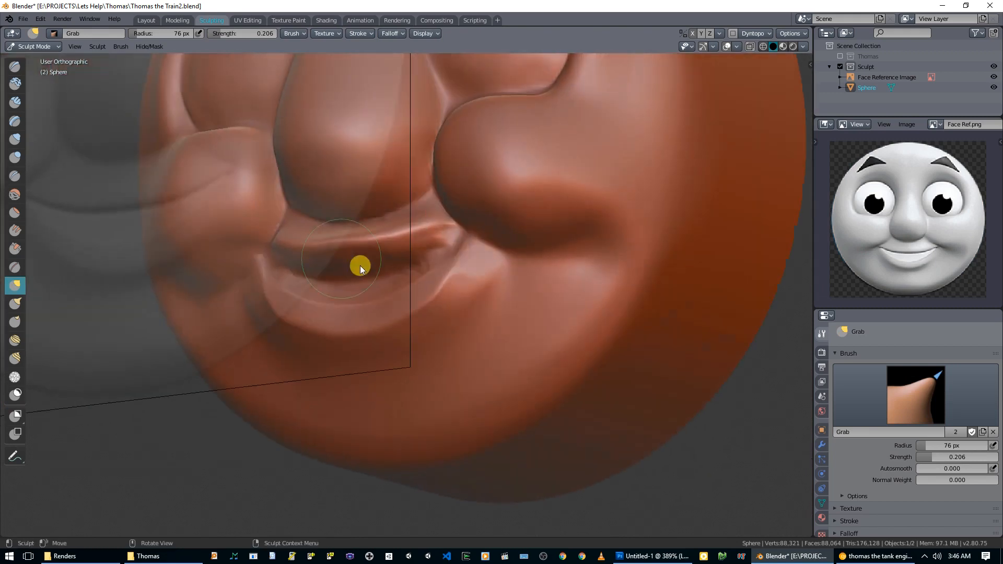
- Build up the outer ends of the lower lip around the mouth corners with the Draw brush
{"action": "key", "text": "x"}
{"action": "mouse_move", "coordinate": [481, 292]}
{"action": "left_mouse_down"}
{"action": "mouse_move", "coordinate": [469, 305]}
{"action": "mouse_move", "coordinate": [490, 290]}
{"action": "left_mouse_up"}
{"action": "mouse_move", "coordinate": [490, 291]}
{"action": "middle_mouse_down"}
{"action": "mouse_move", "coordinate": [615, 318]}
{"action": "mouse_move", "coordinate": [640, 299]}
{"action": "mouse_move", "coordinate": [588, 309]}
{"action": "mouse_move", "coordinate": [513, 293]}
{"action": "middle_mouse_up"}
{"action": "scroll", "coordinate": [500, 295], "scroll_direction": "up", "scroll_amount": 1}
{"action": "mouse_move", "coordinate": [491, 317]}
{"action": "left_mouse_down"}
{"action": "mouse_move", "coordinate": [481, 338]}
{"action": "mouse_move", "coordinate": [522, 275]}
{"action": "left_mouse_up"}
{"action": "mouse_move", "coordinate": [523, 274]}
{"action": "middle_mouse_down"}
{"action": "mouse_move", "coordinate": [604, 295]}
{"action": "mouse_move", "coordinate": [605, 314]}
{"action": "mouse_move", "coordinate": [568, 265]}
{"action": "mouse_move", "coordinate": [484, 309]}
{"action": "mouse_move", "coordinate": [535, 293]}
{"action": "middle_mouse_up"}
{"action": "mouse_move", "coordinate": [529, 278]}
{"action": "left_mouse_down"}
{"action": "mouse_move", "coordinate": [496, 279]}
{"action": "mouse_move", "coordinate": [488, 258]}
{"action": "mouse_move", "coordinate": [492, 304]}
{"action": "mouse_move", "coordinate": [507, 312]}
{"action": "left_mouse_up"}
{"action": "mouse_move", "coordinate": [507, 311]}
{"action": "middle_mouse_down"}
{"action": "mouse_move", "coordinate": [593, 314]}
{"action": "mouse_move", "coordinate": [542, 329]}
{"action": "middle_mouse_up"}
{"action": "mouse_move", "coordinate": [297, 319]}
{"action": "left_mouse_down"}
{"action": "mouse_move", "coordinate": [321, 351]}
{"action": "mouse_move", "coordinate": [281, 323]}
{"action": "left_mouse_up"}
{"action": "mouse_move", "coordinate": [280, 324]}
{"action": "middle_mouse_down"}
{"action": "mouse_move", "coordinate": [396, 362]}
{"action": "mouse_move", "coordinate": [434, 356]}
{"action": "mouse_move", "coordinate": [380, 344]}
{"action": "middle_mouse_up"}
- Adjust the lower lip's side profile with the Grab brush, setting the radius to 167 px
{"action": "key", "text": "g"}
{"action": "mouse_move", "coordinate": [380, 343]}
{"action": "left_mouse_down"}
{"action": "mouse_move", "coordinate": [392, 344]}
{"action": "mouse_move", "coordinate": [381, 346]}
{"action": "left_mouse_up"}
{"action": "key", "text": "f"}
{"action": "left_click", "coordinate": [434, 350]}
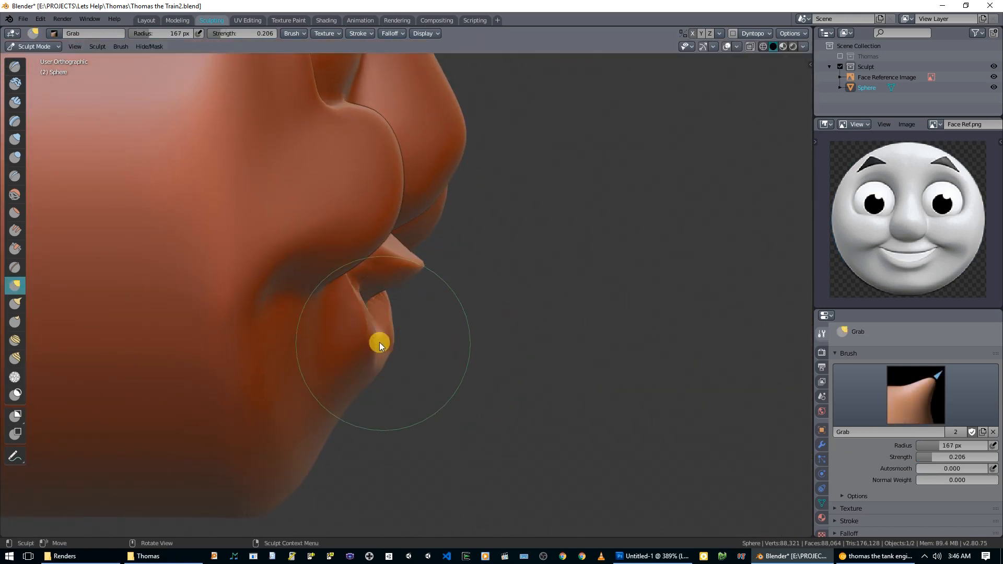
{"action": "middle_click_drag", "start_coordinate": [381, 345], "coordinate": [284, 321]}
{"action": "scroll", "coordinate": [313, 337], "scroll_direction": "up", "scroll_amount": 6}
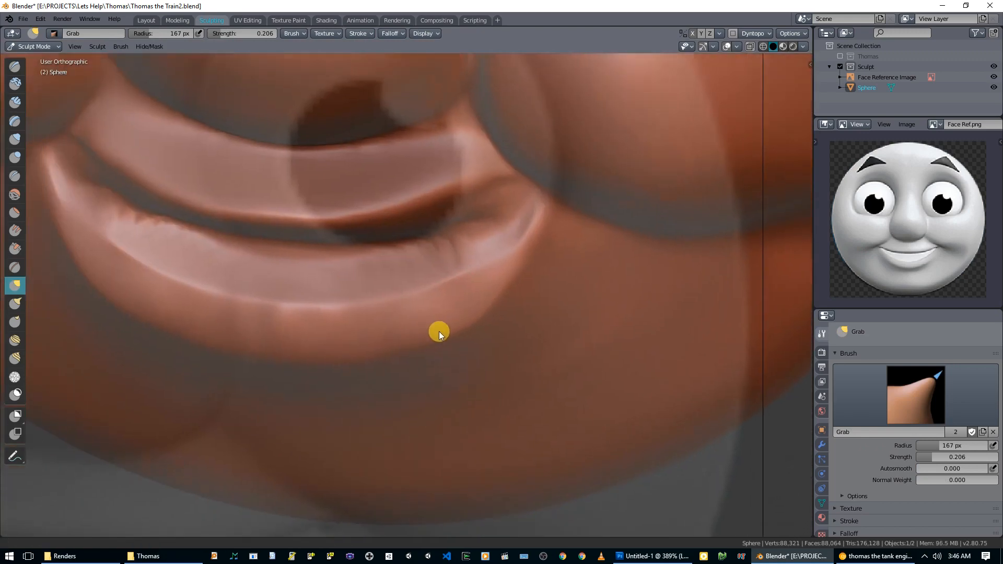
- Smooth the lower lip's surface from its middle to the mouth corner with the Smooth brush
{"action": "scroll", "coordinate": [436, 337], "scroll_direction": "up", "scroll_amount": 2}
{"action": "key", "text": "shift+s"}
{"action": "mouse_move", "coordinate": [327, 339]}
{"action": "left_mouse_down"}
{"action": "mouse_move", "coordinate": [359, 340]}
{"action": "mouse_move", "coordinate": [217, 338]}
{"action": "mouse_move", "coordinate": [449, 320]}
{"action": "mouse_move", "coordinate": [318, 337]}
{"action": "mouse_move", "coordinate": [572, 262]}
{"action": "left_mouse_up"}
- Undo the last stroke and reshape the lower lip's corner with the Grab brush at 71 px radius and 0.702 strength
{"action": "key", "text": "g"}
{"action": "key", "text": "ctrl+z"}
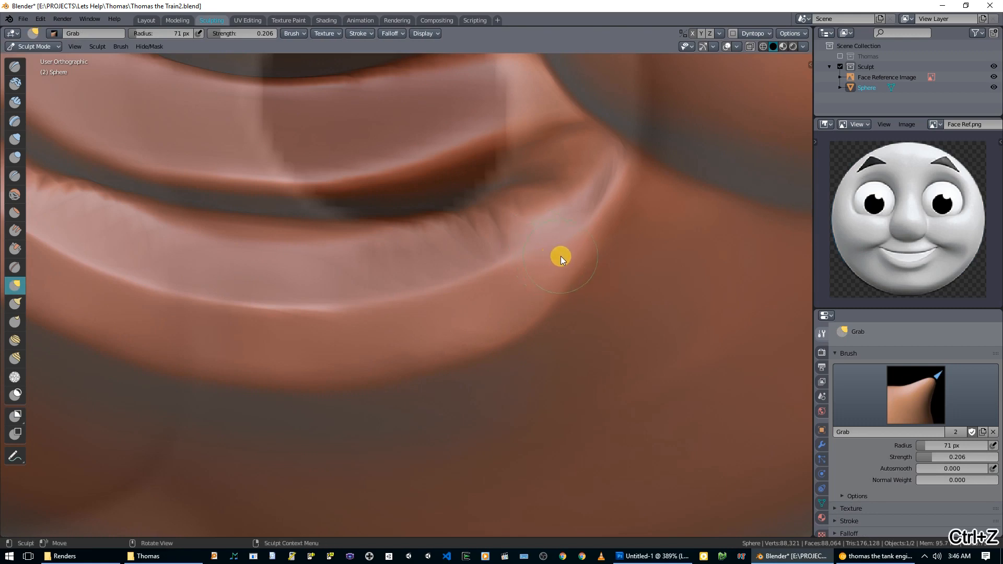
{"action": "key", "text": "shift+f"}
{"action": "left_click", "coordinate": [535, 255]}
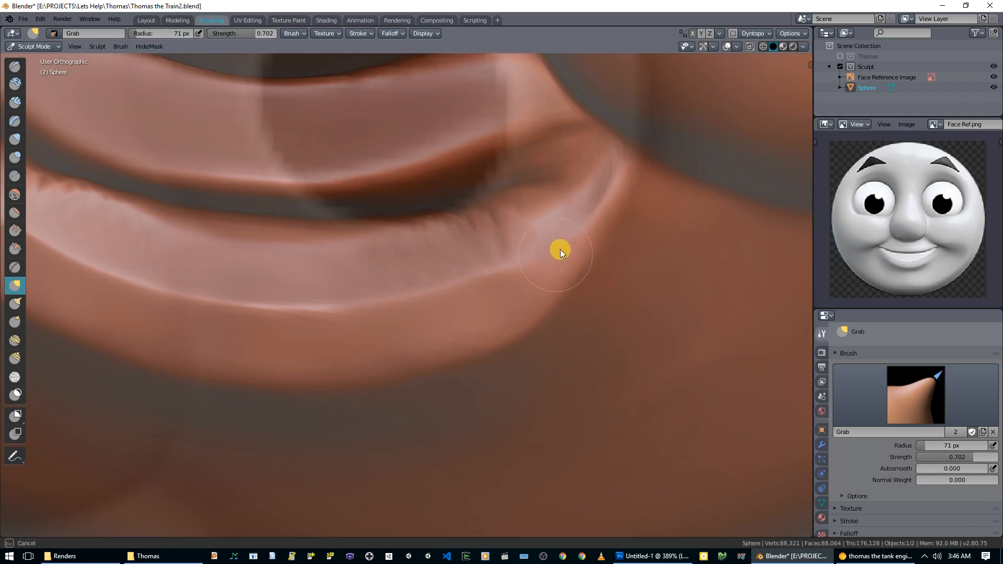
{"action": "mouse_move", "coordinate": [536, 268]}
{"action": "middle_mouse_down"}
{"action": "mouse_move", "coordinate": [581, 261]}
{"action": "mouse_move", "coordinate": [600, 240]}
{"action": "mouse_move", "coordinate": [547, 235]}
{"action": "mouse_move", "coordinate": [537, 256]}
{"action": "middle_mouse_up"}
- Fill the lower lip near the mouth corner with the Draw brush at 71 px and reduce the radius to 27 px
{"action": "key", "text": "x"}
{"action": "left_click_drag", "start_coordinate": [548, 231], "coordinate": [504, 224]}
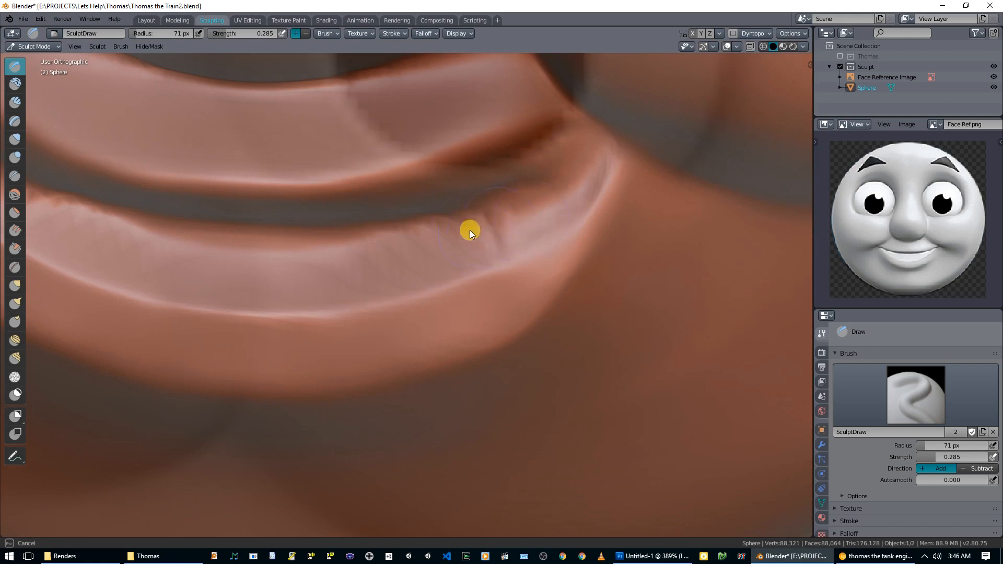
{"action": "mouse_move", "coordinate": [557, 193]}
{"action": "left_mouse_down"}
{"action": "mouse_move", "coordinate": [569, 196]}
{"action": "mouse_move", "coordinate": [596, 154]}
{"action": "left_mouse_up"}
{"action": "key", "text": "f"}
{"action": "left_click", "coordinate": [561, 204]}
{"action": "scroll", "coordinate": [382, 252], "scroll_direction": "down", "scroll_amount": 4}
{"action": "mouse_move", "coordinate": [390, 256]}
{"action": "middle_mouse_down"}
{"action": "mouse_move", "coordinate": [450, 271]}
{"action": "mouse_move", "coordinate": [441, 264]}
{"action": "mouse_move", "coordinate": [437, 291]}
{"action": "mouse_move", "coordinate": [419, 304]}
{"action": "mouse_move", "coordinate": [582, 295]}
{"action": "mouse_move", "coordinate": [515, 304]}
{"action": "middle_mouse_up"}
{"action": "scroll", "coordinate": [425, 267], "scroll_direction": "down", "scroll_amount": 2}
{"action": "scroll", "coordinate": [441, 264], "scroll_direction": "down", "scroll_amount": 3}
{"action": "key", "text": "KP_1"}
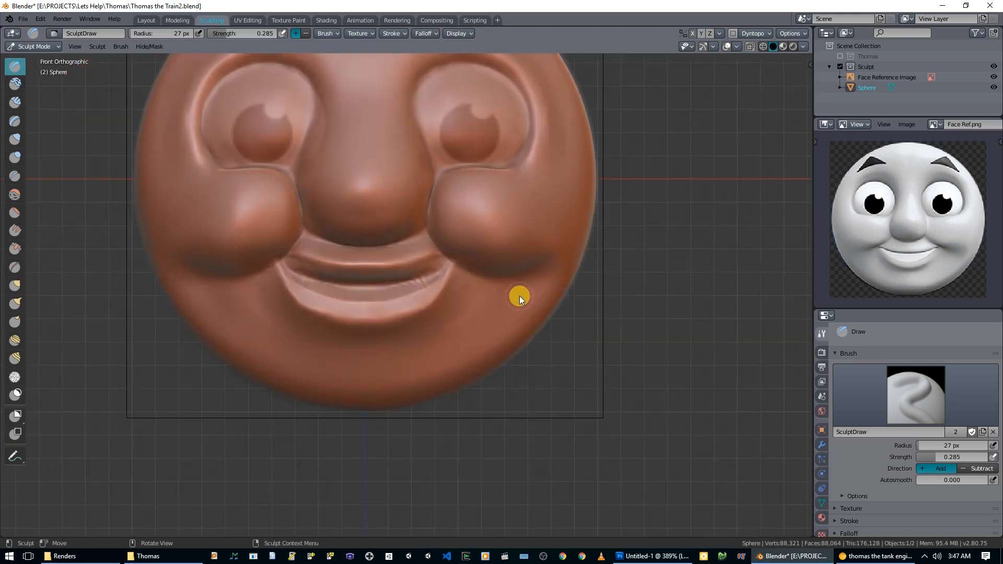
- Shape the lower lip's bottom outline from the front with the Grab brush, setting the radius to 39 px
{"action": "scroll", "coordinate": [509, 313], "scroll_direction": "up", "scroll_amount": 4}
{"action": "key", "text": "g"}
{"action": "mouse_move", "coordinate": [500, 356]}
{"action": "left_mouse_down"}
{"action": "mouse_move", "coordinate": [451, 312]}
{"action": "mouse_move", "coordinate": [461, 312]}
{"action": "left_mouse_up"}
{"action": "left_click_drag", "start_coordinate": [424, 345], "coordinate": [419, 336]}
{"action": "left_click_drag", "start_coordinate": [373, 364], "coordinate": [324, 358]}
{"action": "key", "text": "f"}
{"action": "left_click", "coordinate": [450, 308]}
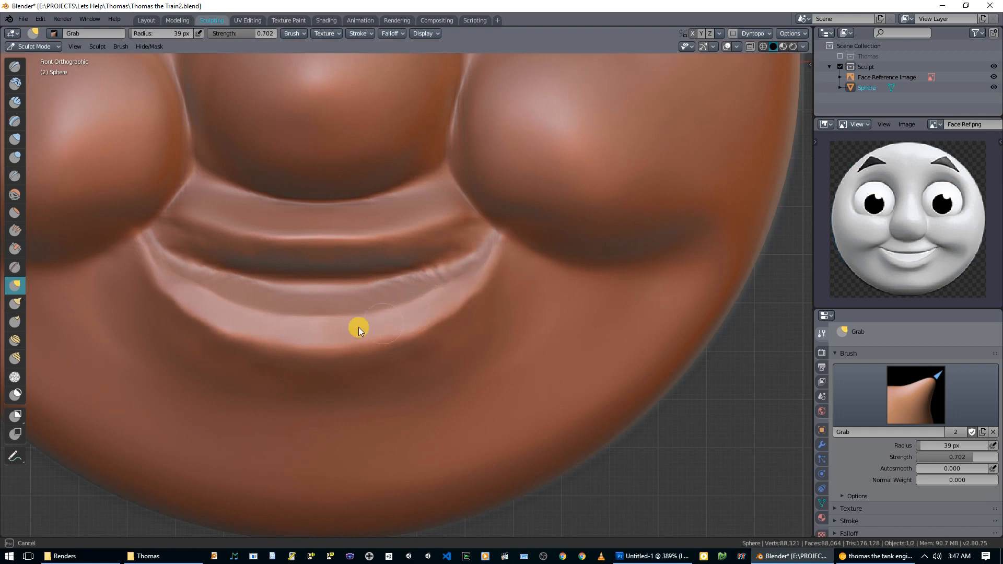
{"action": "left_click_drag", "start_coordinate": [182, 294], "coordinate": [222, 305]}
- Pinch the lower lip's outer edge below the mouth corner with the Pinch brush at 39 px radius
{"action": "key", "text": "p"}
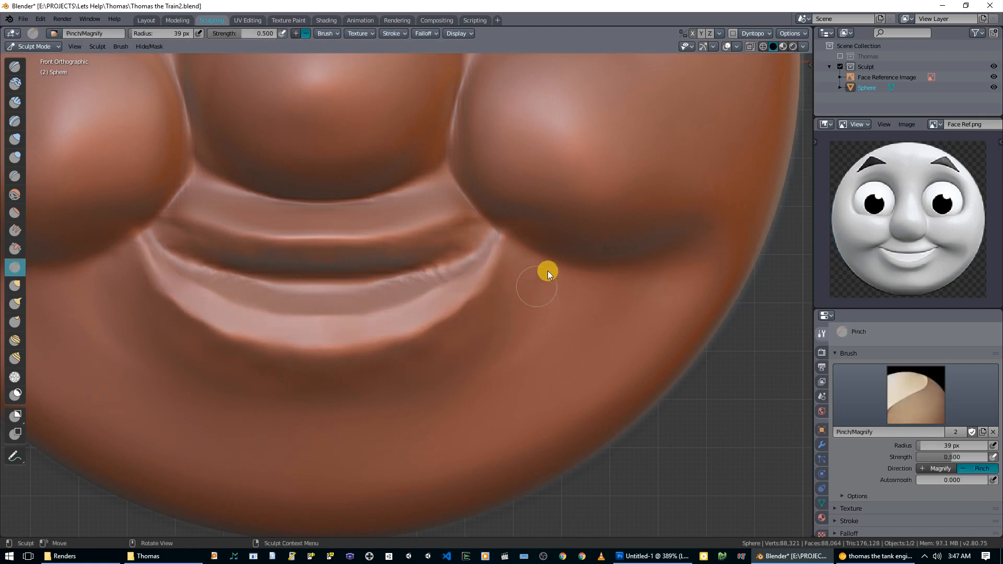
{"action": "mouse_move", "coordinate": [480, 259]}
{"action": "left_mouse_down"}
{"action": "mouse_move", "coordinate": [432, 284]}
{"action": "mouse_move", "coordinate": [497, 258]}
{"action": "mouse_move", "coordinate": [459, 297]}
{"action": "mouse_move", "coordinate": [471, 297]}
{"action": "left_mouse_up"}
{"action": "mouse_move", "coordinate": [488, 280]}
{"action": "middle_mouse_down"}
{"action": "mouse_move", "coordinate": [549, 310]}
{"action": "mouse_move", "coordinate": [563, 301]}
{"action": "middle_mouse_up"}
{"action": "middle_click_drag", "start_coordinate": [268, 299], "coordinate": [209, 309]}
- Examine the lips and the whole face from several angles and the front against the reference image
{"action": "scroll", "coordinate": [335, 313], "scroll_direction": "down", "scroll_amount": 4}
{"action": "middle_click_drag", "start_coordinate": [410, 313], "coordinate": [308, 320]}
{"action": "scroll", "coordinate": [429, 319], "scroll_direction": "down", "scroll_amount": 4}
{"action": "middle_click_drag", "start_coordinate": [438, 323], "coordinate": [503, 318]}
{"action": "scroll", "coordinate": [504, 318], "scroll_direction": "up", "scroll_amount": 3}
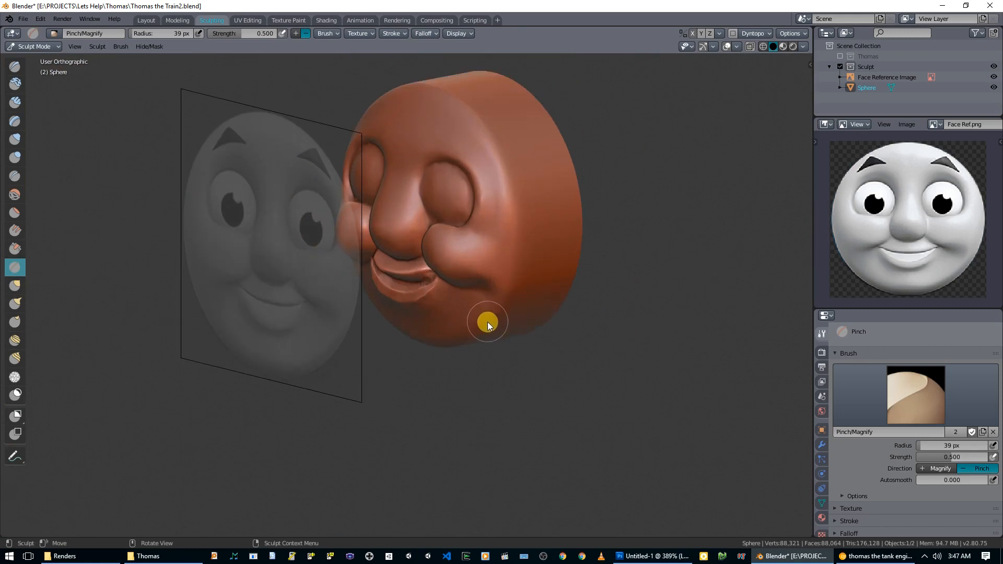
{"action": "key", "text": "KP_1"}
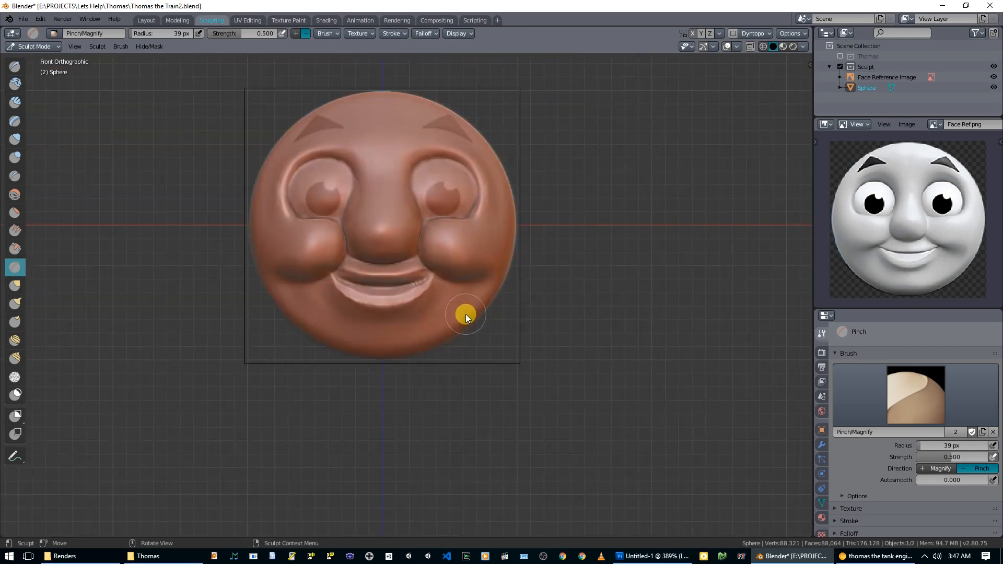
{"action": "scroll", "coordinate": [466, 314], "scroll_direction": "up", "scroll_amount": 5}
{"action": "middle_click_drag", "start_coordinate": [465, 262], "coordinate": [432, 242]}
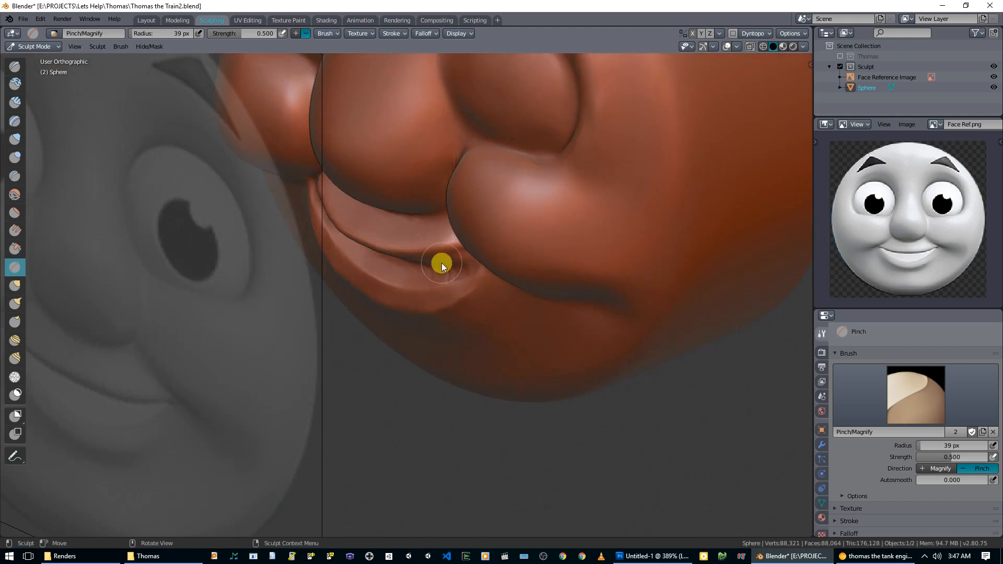
- Reshape the lips with the Grab brush at 99 px radius and 0.702 strength, and check them from the front
{"action": "key", "text": "KP_1"}
{"action": "scroll", "coordinate": [441, 262], "scroll_direction": "up", "scroll_amount": 2}
{"action": "key", "text": "f"}
{"action": "left_click", "coordinate": [477, 260]}
{"action": "key", "text": "f"}
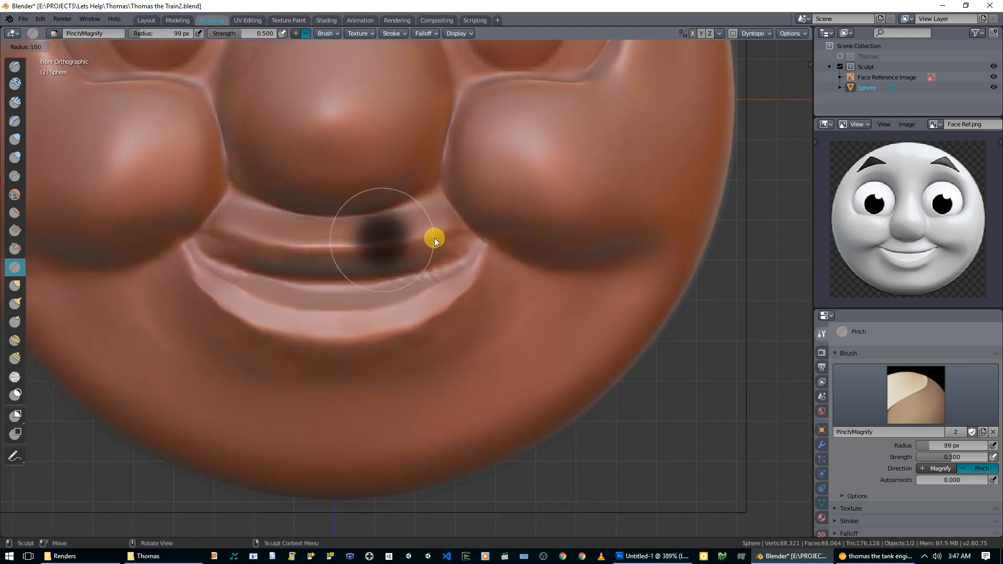
{"action": "key", "text": "Escape"}
{"action": "key", "text": "g"}
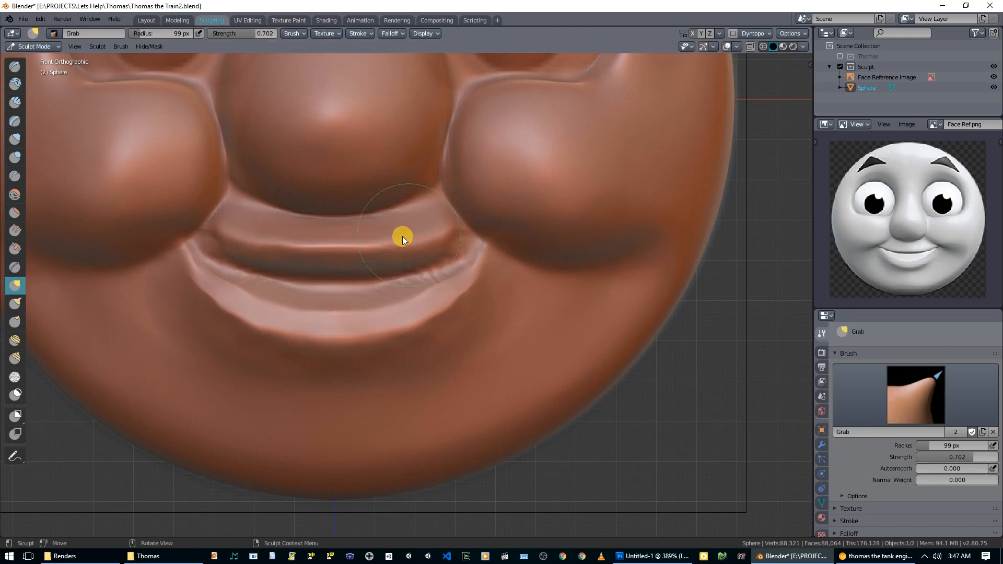
{"action": "middle_click_drag", "start_coordinate": [330, 249], "coordinate": [426, 270]}
{"action": "left_click_drag", "start_coordinate": [425, 268], "coordinate": [436, 269]}
{"action": "mouse_move", "coordinate": [437, 268]}
{"action": "middle_mouse_down"}
{"action": "mouse_move", "coordinate": [431, 202]}
{"action": "mouse_move", "coordinate": [415, 277]}
{"action": "mouse_move", "coordinate": [374, 272]}
{"action": "mouse_move", "coordinate": [389, 296]}
{"action": "middle_mouse_up"}
{"action": "mouse_move", "coordinate": [451, 299]}
{"action": "middle_mouse_down"}
{"action": "mouse_move", "coordinate": [450, 274]}
{"action": "mouse_move", "coordinate": [401, 325]}
{"action": "mouse_move", "coordinate": [353, 343]}
{"action": "mouse_move", "coordinate": [444, 376]}
{"action": "mouse_move", "coordinate": [472, 429]}
{"action": "mouse_move", "coordinate": [427, 354]}
{"action": "middle_mouse_up"}
{"action": "key", "text": "KP_1"}
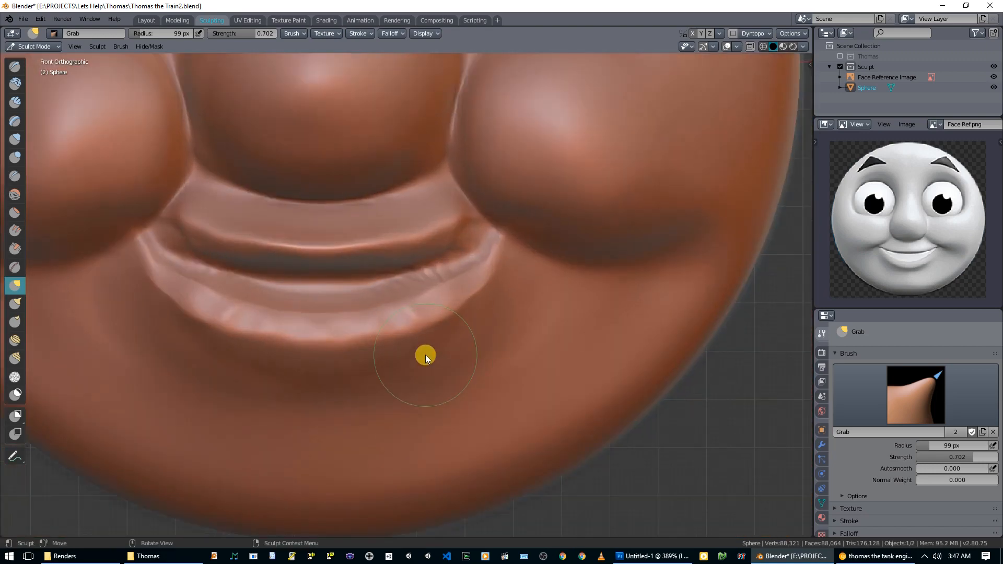
- Smooth the lower lip at 68 px radius, and pinch its outline from the front with the Pinch brush at 40 px radius
{"action": "key", "text": "s"}
{"action": "mouse_move", "coordinate": [459, 296]}
{"action": "left_mouse_down"}
{"action": "mouse_move", "coordinate": [395, 318]}
{"action": "mouse_move", "coordinate": [257, 320]}
{"action": "mouse_move", "coordinate": [293, 321]}
{"action": "left_mouse_up"}
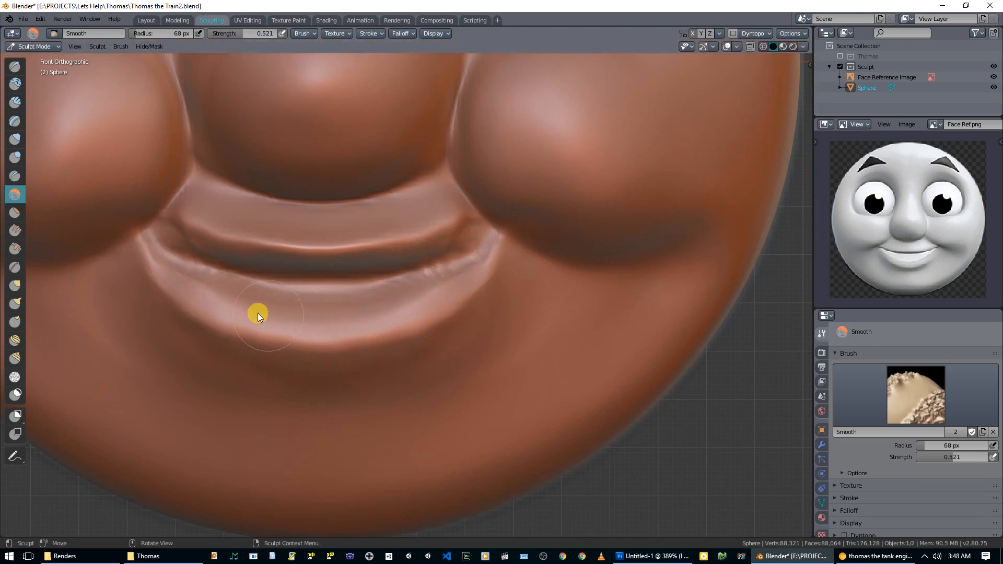
{"action": "key", "text": "p"}
{"action": "key", "text": "f"}
{"action": "left_click", "coordinate": [468, 276]}
{"action": "left_click_drag", "start_coordinate": [473, 274], "coordinate": [426, 294]}
{"action": "mouse_move", "coordinate": [218, 295]}
{"action": "left_mouse_down"}
{"action": "mouse_move", "coordinate": [152, 280]}
{"action": "mouse_move", "coordinate": [242, 339]}
{"action": "left_mouse_up"}
{"action": "mouse_move", "coordinate": [455, 312]}
{"action": "left_mouse_down"}
{"action": "mouse_move", "coordinate": [487, 280]}
{"action": "mouse_move", "coordinate": [346, 345]}
{"action": "mouse_move", "coordinate": [314, 346]}
{"action": "left_mouse_up"}
- Pinch the lower lip's outer edge below the mouth corner from a side angle, using the 40 px Pinch brush
{"action": "mouse_move", "coordinate": [313, 346]}
{"action": "middle_mouse_down"}
{"action": "mouse_move", "coordinate": [401, 362]}
{"action": "mouse_move", "coordinate": [400, 283]}
{"action": "middle_mouse_up"}
{"action": "left_click_drag", "start_coordinate": [400, 283], "coordinate": [315, 335]}
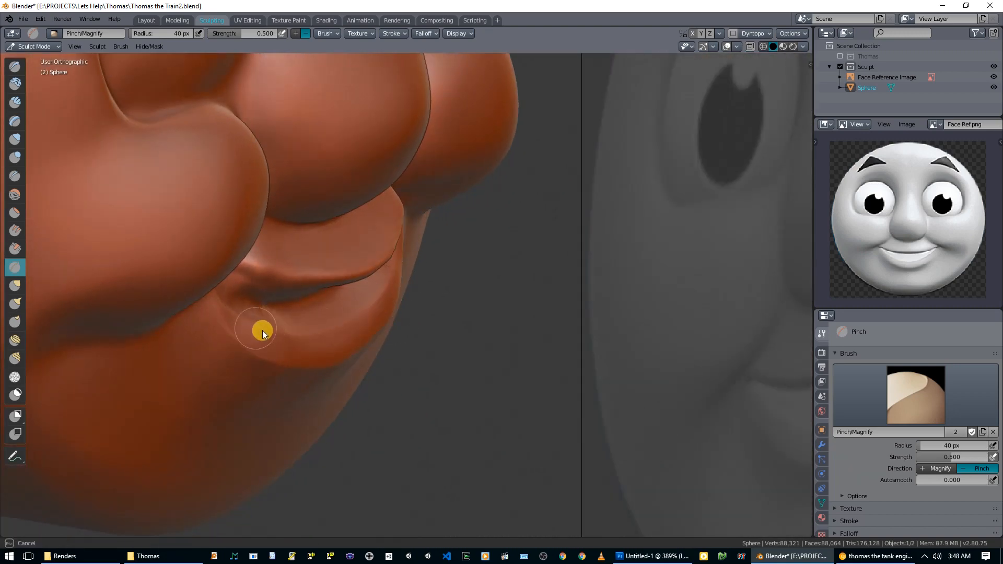
{"action": "left_click_drag", "start_coordinate": [273, 330], "coordinate": [277, 329]}
- Build up the surface below the mouth corner with the Draw brush at 94 px radius and 0.285 strength
{"action": "mouse_move", "coordinate": [277, 329]}
{"action": "middle_mouse_down"}
{"action": "mouse_move", "coordinate": [365, 320]}
{"action": "mouse_move", "coordinate": [251, 311]}
{"action": "mouse_move", "coordinate": [432, 327]}
{"action": "mouse_move", "coordinate": [451, 343]}
{"action": "mouse_move", "coordinate": [432, 367]}
{"action": "mouse_move", "coordinate": [436, 336]}
{"action": "mouse_move", "coordinate": [461, 342]}
{"action": "mouse_move", "coordinate": [470, 364]}
{"action": "mouse_move", "coordinate": [472, 304]}
{"action": "middle_mouse_up"}
{"action": "scroll", "coordinate": [481, 319], "scroll_direction": "up", "scroll_amount": 4}
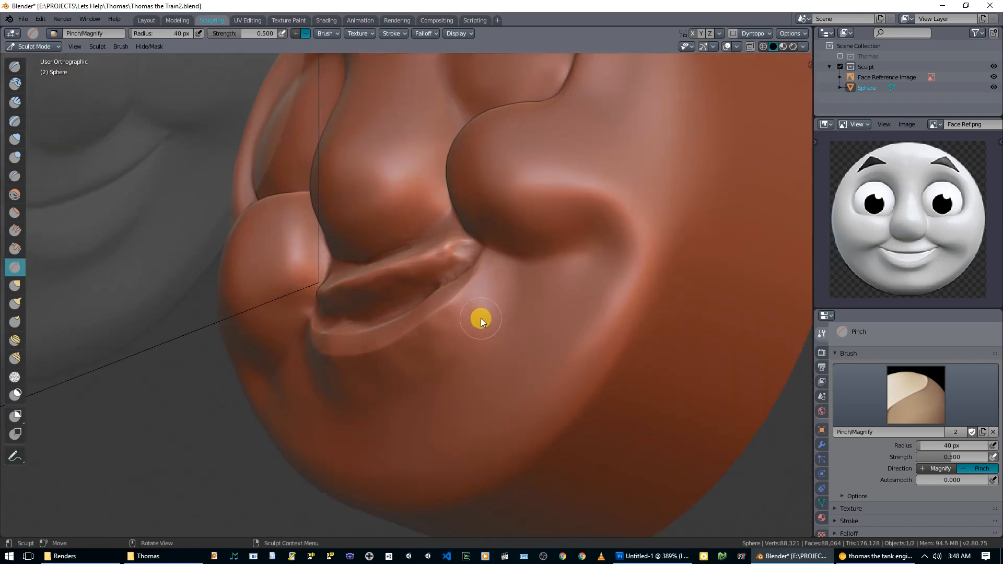
{"action": "key", "text": "x"}
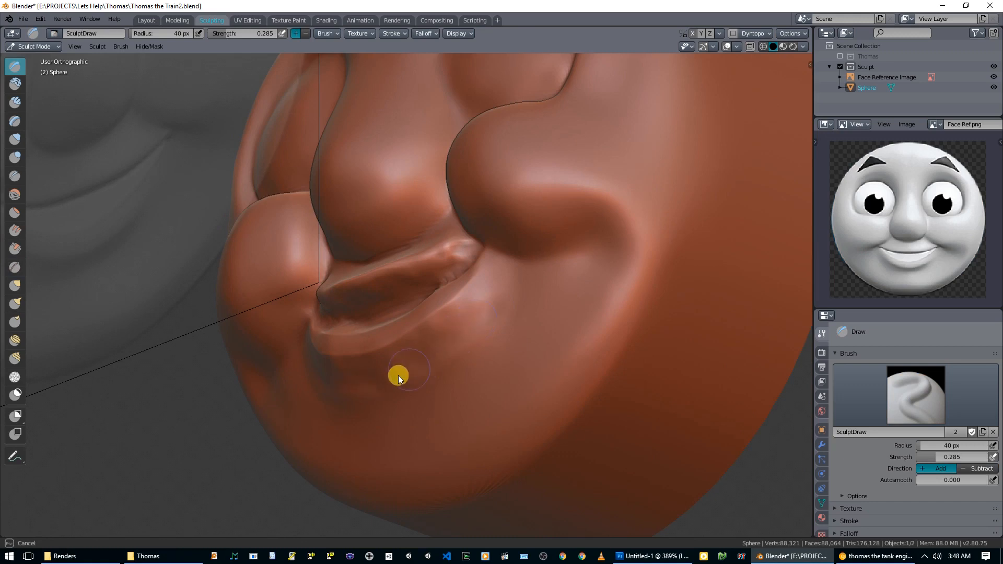
{"action": "key", "text": "ctrl+z"}
{"action": "key", "text": "f"}
{"action": "left_click", "coordinate": [479, 377]}
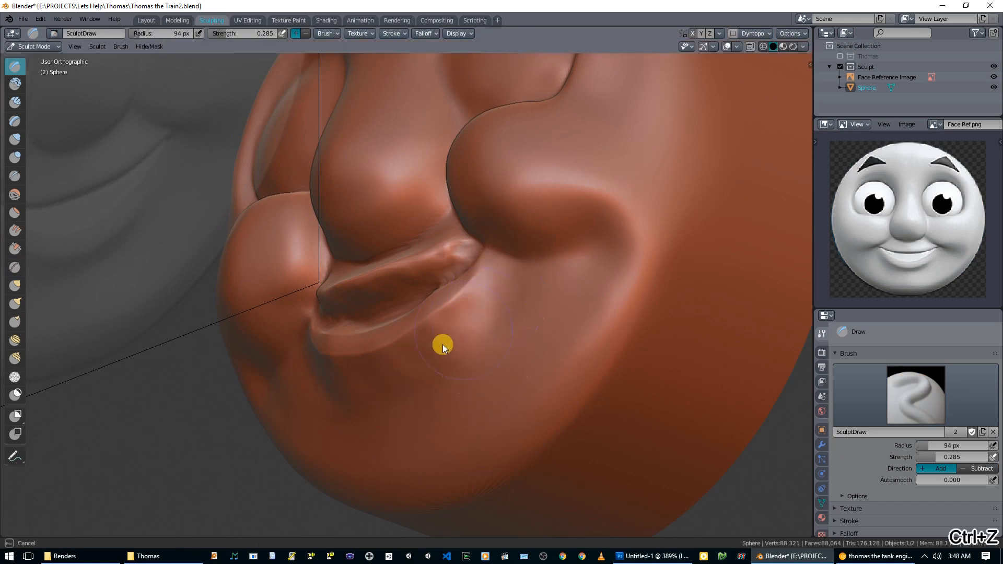
{"action": "mouse_move", "coordinate": [502, 311]}
{"action": "left_mouse_down"}
{"action": "mouse_move", "coordinate": [444, 366]}
{"action": "mouse_move", "coordinate": [365, 409]}
{"action": "mouse_move", "coordinate": [443, 383]}
{"action": "mouse_move", "coordinate": [502, 312]}
{"action": "mouse_move", "coordinate": [522, 319]}
{"action": "left_mouse_up"}
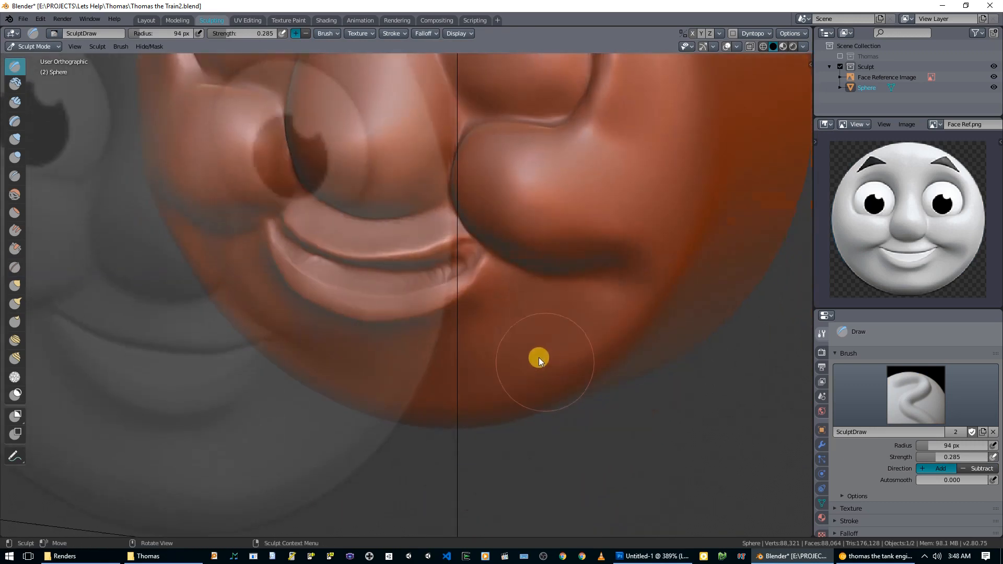
- Reshape the mouth corner and the adjoining lower lip with the Grab brush at 94 px radius and 0.702 strength
{"action": "key", "text": "g"}
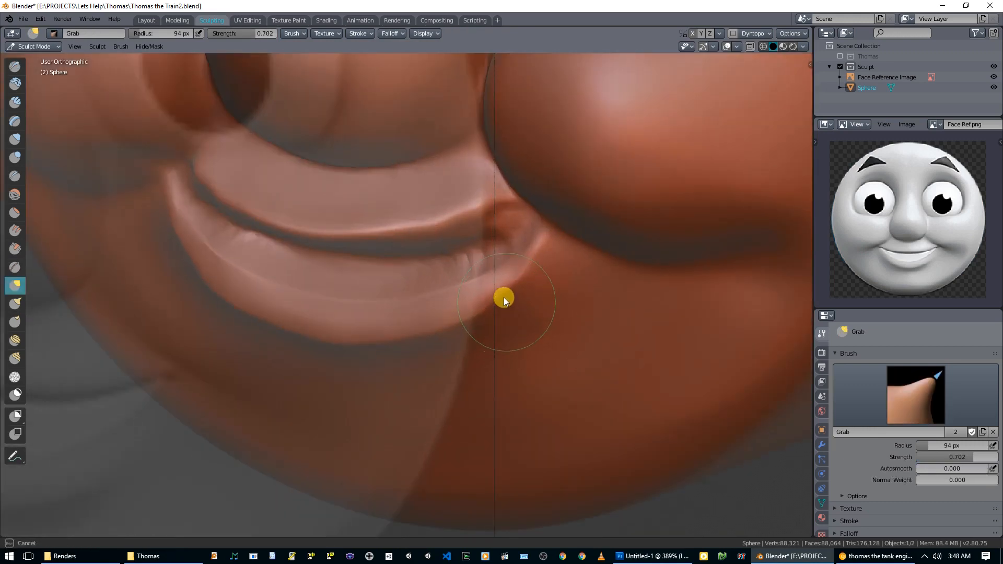
{"action": "left_click_drag", "start_coordinate": [543, 260], "coordinate": [539, 255]}
{"action": "left_click_drag", "start_coordinate": [524, 271], "coordinate": [527, 267]}
{"action": "mouse_move", "coordinate": [537, 268]}
{"action": "middle_mouse_down"}
{"action": "mouse_move", "coordinate": [594, 256]}
{"action": "mouse_move", "coordinate": [493, 203]}
{"action": "mouse_move", "coordinate": [456, 200]}
{"action": "mouse_move", "coordinate": [484, 193]}
{"action": "middle_mouse_up"}
{"action": "left_click_drag", "start_coordinate": [538, 227], "coordinate": [501, 261]}
{"action": "middle_click_drag", "start_coordinate": [529, 280], "coordinate": [573, 266]}
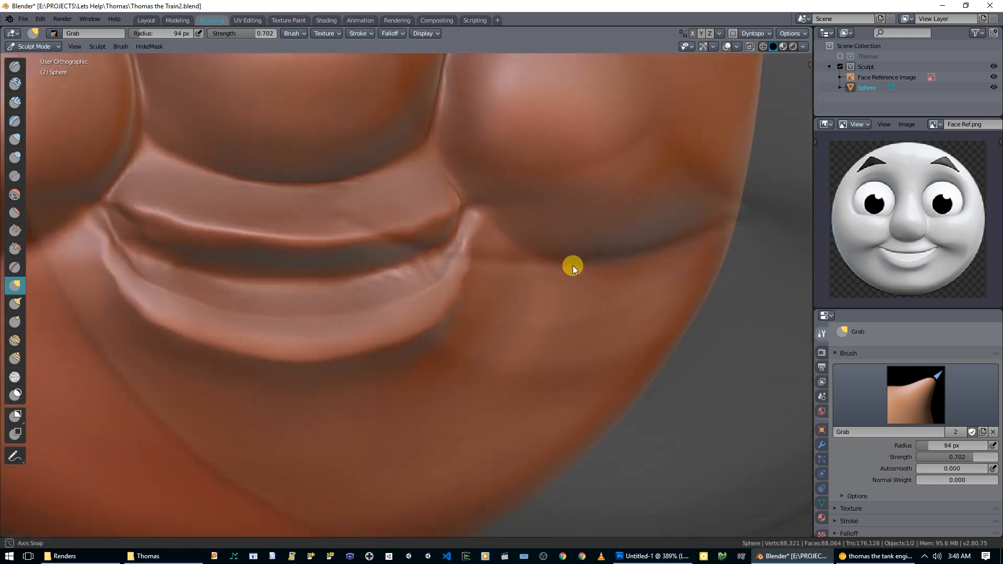
{"action": "scroll", "coordinate": [484, 282], "scroll_direction": "down", "scroll_amount": 3}
{"action": "key", "text": "KP_1"}
{"action": "middle_click_drag", "start_coordinate": [472, 284], "coordinate": [499, 346]}
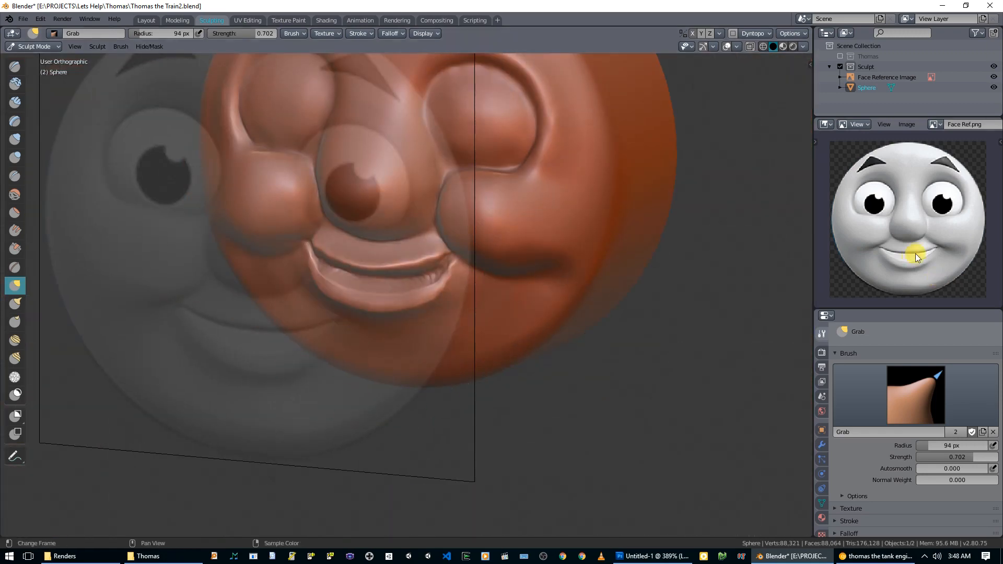
- Adjust the lower lip's outline from the front with the Grab brush, setting the radius to 56 px
{"action": "key", "text": "KP_1"}
{"action": "scroll", "coordinate": [518, 300], "scroll_direction": "up", "scroll_amount": 3}
{"action": "mouse_move", "coordinate": [466, 290]}
{"action": "left_mouse_down"}
{"action": "mouse_move", "coordinate": [443, 279]}
{"action": "mouse_move", "coordinate": [433, 315]}
{"action": "mouse_move", "coordinate": [416, 293]}
{"action": "mouse_move", "coordinate": [410, 298]}
{"action": "mouse_move", "coordinate": [467, 260]}
{"action": "left_mouse_up"}
{"action": "key", "text": "f"}
{"action": "left_click", "coordinate": [424, 292]}
{"action": "mouse_move", "coordinate": [472, 298]}
{"action": "left_mouse_down"}
{"action": "mouse_move", "coordinate": [385, 365]}
{"action": "mouse_move", "coordinate": [414, 342]}
{"action": "mouse_move", "coordinate": [365, 363]}
{"action": "mouse_move", "coordinate": [438, 278]}
{"action": "left_mouse_up"}
- Pinch the lower lip's edge with the Pinch brush at 56 px radius
{"action": "scroll", "coordinate": [486, 277], "scroll_direction": "up", "scroll_amount": 5}
{"action": "key", "text": "p"}
{"action": "mouse_move", "coordinate": [366, 357]}
{"action": "left_mouse_down"}
{"action": "mouse_move", "coordinate": [355, 362]}
{"action": "mouse_move", "coordinate": [386, 349]}
{"action": "left_mouse_up"}
{"action": "mouse_move", "coordinate": [440, 362]}
{"action": "middle_mouse_down"}
{"action": "mouse_move", "coordinate": [410, 336]}
{"action": "mouse_move", "coordinate": [421, 328]}
{"action": "mouse_move", "coordinate": [428, 345]}
{"action": "middle_mouse_up"}
- Build up the lower lip and the skin around it from several angles with the Draw brush at 56 px radius
{"action": "key", "text": "x"}
{"action": "mouse_move", "coordinate": [428, 345]}
{"action": "left_mouse_down"}
{"action": "mouse_move", "coordinate": [426, 369]}
{"action": "mouse_move", "coordinate": [366, 381]}
{"action": "mouse_move", "coordinate": [409, 357]}
{"action": "mouse_move", "coordinate": [286, 377]}
{"action": "mouse_move", "coordinate": [390, 365]}
{"action": "left_mouse_up"}
{"action": "mouse_move", "coordinate": [390, 365]}
{"action": "middle_mouse_down"}
{"action": "mouse_move", "coordinate": [418, 328]}
{"action": "mouse_move", "coordinate": [281, 355]}
{"action": "middle_mouse_up"}
{"action": "mouse_move", "coordinate": [281, 355]}
{"action": "left_mouse_down"}
{"action": "mouse_move", "coordinate": [293, 379]}
{"action": "mouse_move", "coordinate": [260, 403]}
{"action": "left_mouse_up"}
{"action": "middle_click_drag", "start_coordinate": [260, 402], "coordinate": [381, 373]}
{"action": "mouse_move", "coordinate": [381, 373]}
{"action": "left_mouse_down"}
{"action": "mouse_move", "coordinate": [391, 380]}
{"action": "mouse_move", "coordinate": [360, 396]}
{"action": "left_mouse_up"}
{"action": "mouse_move", "coordinate": [360, 395]}
{"action": "middle_mouse_down"}
{"action": "mouse_move", "coordinate": [441, 413]}
{"action": "mouse_move", "coordinate": [430, 340]}
{"action": "middle_mouse_up"}
{"action": "mouse_move", "coordinate": [431, 340]}
{"action": "left_mouse_down"}
{"action": "mouse_move", "coordinate": [418, 344]}
{"action": "mouse_move", "coordinate": [413, 371]}
{"action": "left_mouse_up"}
{"action": "mouse_move", "coordinate": [413, 372]}
{"action": "middle_mouse_down"}
{"action": "mouse_move", "coordinate": [443, 405]}
{"action": "mouse_move", "coordinate": [441, 386]}
{"action": "middle_mouse_up"}
- Try to crease the skin below the lower lip with the Crease brush at 56 px radius and 0.194 strength
{"action": "key", "text": "shift+c"}
{"action": "mouse_move", "coordinate": [381, 349]}
{"action": "middle_mouse_down"}
{"action": "mouse_move", "coordinate": [466, 350]}
{"action": "mouse_move", "coordinate": [282, 352]}
{"action": "mouse_move", "coordinate": [383, 353]}
{"action": "mouse_move", "coordinate": [419, 331]}
{"action": "mouse_move", "coordinate": [485, 415]}
{"action": "middle_mouse_up"}
{"action": "scroll", "coordinate": [484, 415], "scroll_direction": "down", "scroll_amount": 3}
{"action": "mouse_move", "coordinate": [470, 382]}
{"action": "middle_mouse_down"}
{"action": "mouse_move", "coordinate": [446, 346]}
{"action": "mouse_move", "coordinate": [453, 329]}
{"action": "mouse_move", "coordinate": [478, 357]}
{"action": "mouse_move", "coordinate": [326, 357]}
{"action": "mouse_move", "coordinate": [428, 337]}
{"action": "middle_mouse_up"}
{"action": "scroll", "coordinate": [454, 335], "scroll_direction": "down", "scroll_amount": 2}
{"action": "scroll", "coordinate": [378, 342], "scroll_direction": "down", "scroll_amount": 2}
{"action": "scroll", "coordinate": [408, 346], "scroll_direction": "up", "scroll_amount": 2}
{"action": "scroll", "coordinate": [429, 338], "scroll_direction": "up", "scroll_amount": 2}
{"action": "mouse_move", "coordinate": [410, 377]}
{"action": "left_mouse_down"}
{"action": "mouse_move", "coordinate": [398, 389]}
{"action": "mouse_move", "coordinate": [465, 359]}
{"action": "left_mouse_up"}
{"action": "key", "text": "ctrl+z"}
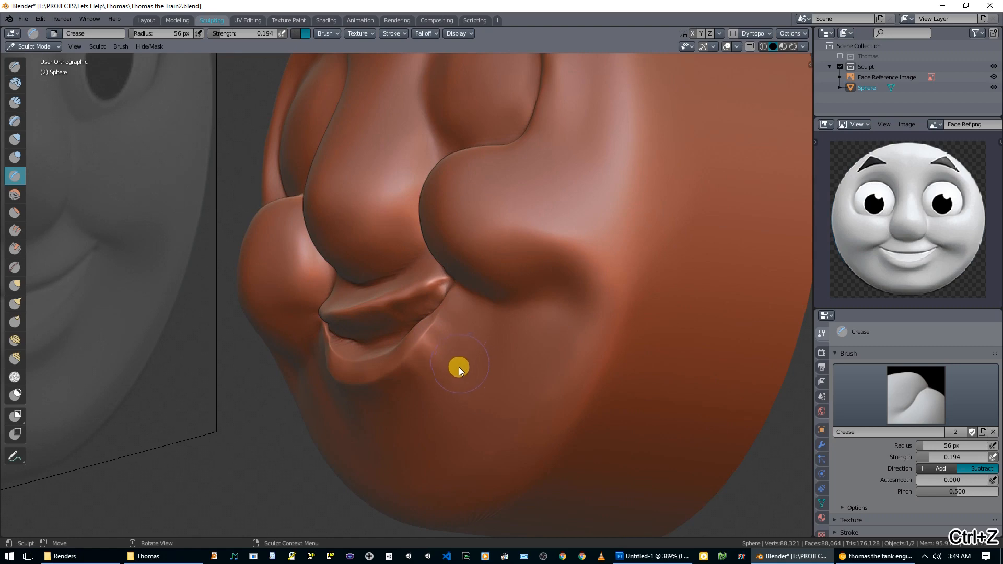
- Smooth the area just below the lower lip with the Smooth brush at 56 px radius and 0.521 strength
{"action": "key", "text": "s"}
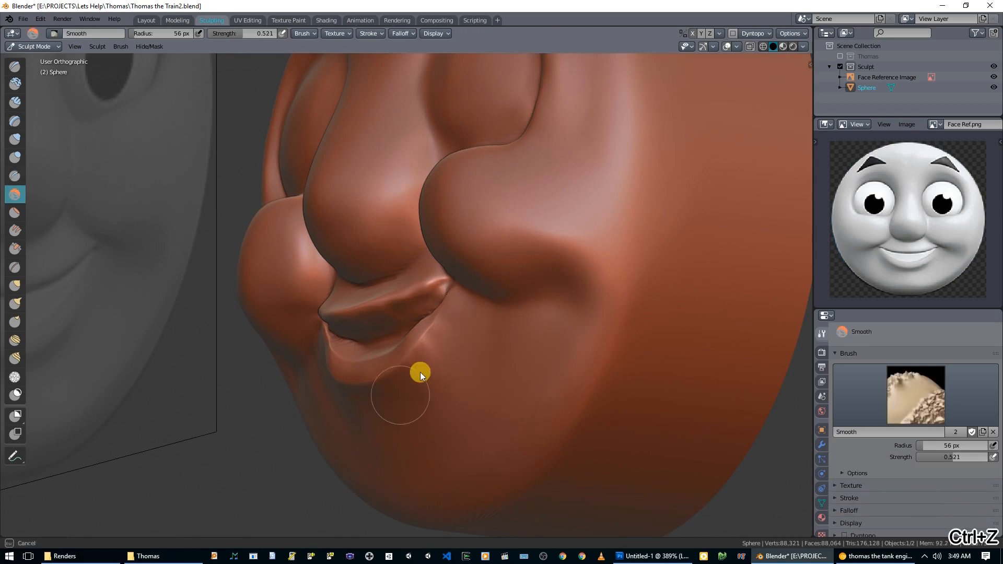
{"action": "mouse_move", "coordinate": [513, 395]}
{"action": "middle_mouse_down"}
{"action": "mouse_move", "coordinate": [668, 407]}
{"action": "mouse_move", "coordinate": [643, 399]}
{"action": "mouse_move", "coordinate": [651, 399]}
{"action": "middle_mouse_up"}
{"action": "scroll", "coordinate": [444, 368], "scroll_direction": "up", "scroll_amount": 3}
- Reshape the lower lip near the mouth corner with the Grab brush and sharpen its edge with the Pinch brush
{"action": "mouse_move", "coordinate": [444, 368]}
{"action": "middle_mouse_down"}
{"action": "mouse_move", "coordinate": [410, 347]}
{"action": "mouse_move", "coordinate": [340, 352]}
{"action": "mouse_move", "coordinate": [365, 343]}
{"action": "mouse_move", "coordinate": [343, 341]}
{"action": "middle_mouse_up"}
{"action": "scroll", "coordinate": [312, 350], "scroll_direction": "up", "scroll_amount": 2}
{"action": "key", "text": "g"}
{"action": "mouse_move", "coordinate": [304, 332]}
{"action": "left_mouse_down"}
{"action": "mouse_move", "coordinate": [288, 318]}
{"action": "mouse_move", "coordinate": [307, 340]}
{"action": "left_mouse_up"}
{"action": "middle_click_drag", "start_coordinate": [307, 340], "coordinate": [403, 374]}
{"action": "key", "text": "p"}
{"action": "mouse_move", "coordinate": [352, 359]}
{"action": "left_mouse_down"}
{"action": "mouse_move", "coordinate": [308, 360]}
{"action": "mouse_move", "coordinate": [331, 361]}
{"action": "left_mouse_up"}
{"action": "mouse_move", "coordinate": [356, 363]}
{"action": "middle_mouse_down"}
{"action": "mouse_move", "coordinate": [453, 354]}
{"action": "mouse_move", "coordinate": [412, 358]}
{"action": "middle_mouse_up"}
- Build up the inner surface of the lower lip near the mouth corner with the Draw brush at 56 px radius
{"action": "key", "text": "x"}
{"action": "left_click_drag", "start_coordinate": [391, 343], "coordinate": [362, 340]}
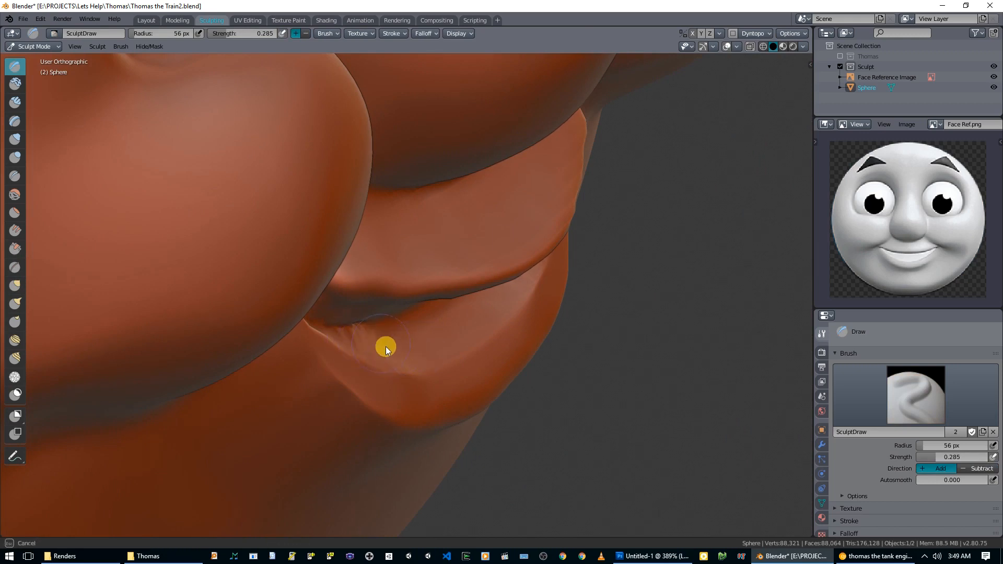
{"action": "left_click_drag", "start_coordinate": [375, 340], "coordinate": [341, 331]}
{"action": "middle_click_drag", "start_coordinate": [386, 335], "coordinate": [312, 334]}
{"action": "left_click_drag", "start_coordinate": [236, 295], "coordinate": [330, 317]}
- Check the lips in Look Dev shading and return the viewport to Solid shading
{"action": "key", "text": "z"}
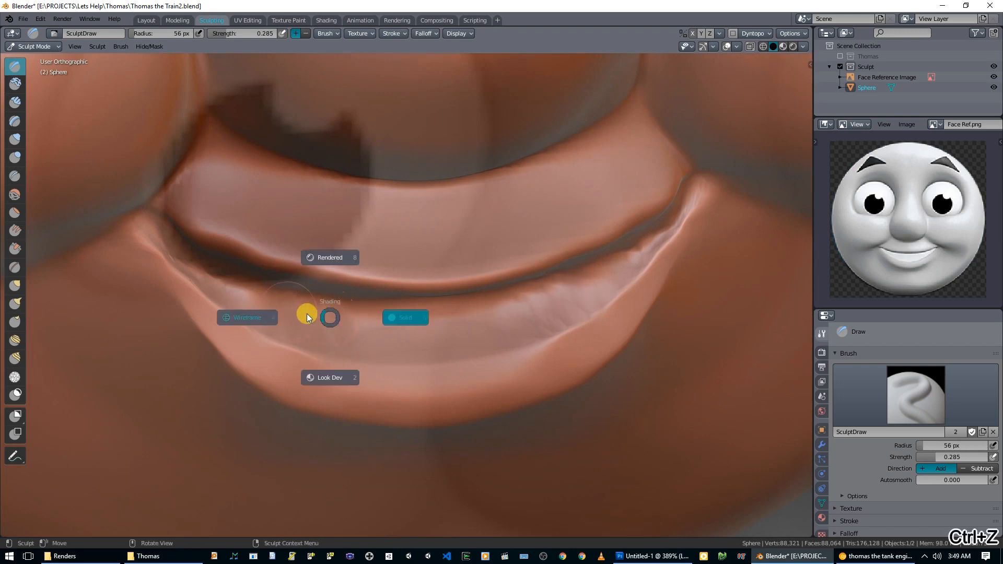
{"action": "left_click", "coordinate": [442, 426]}
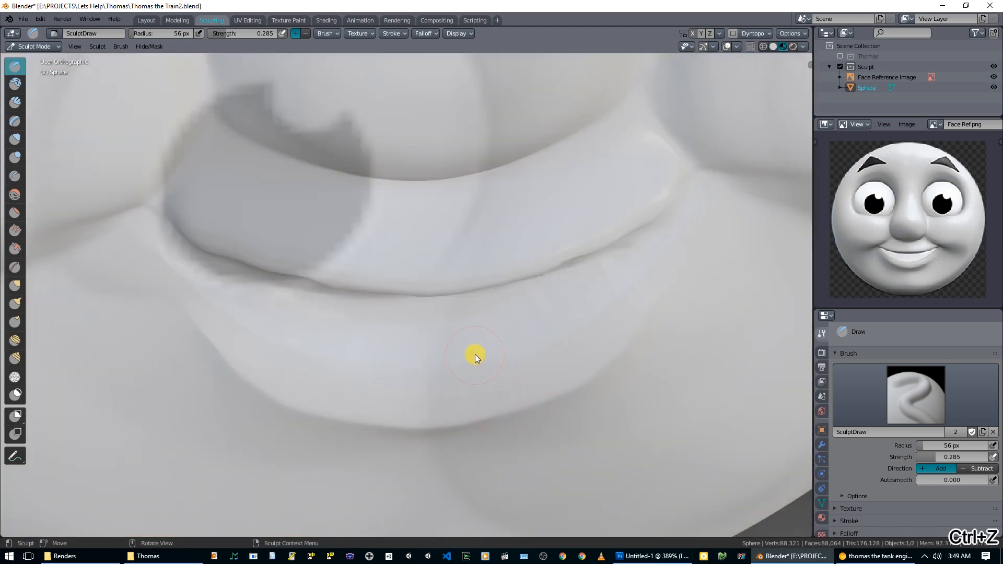
{"action": "key", "text": "z"}
{"action": "left_click", "coordinate": [542, 354]}
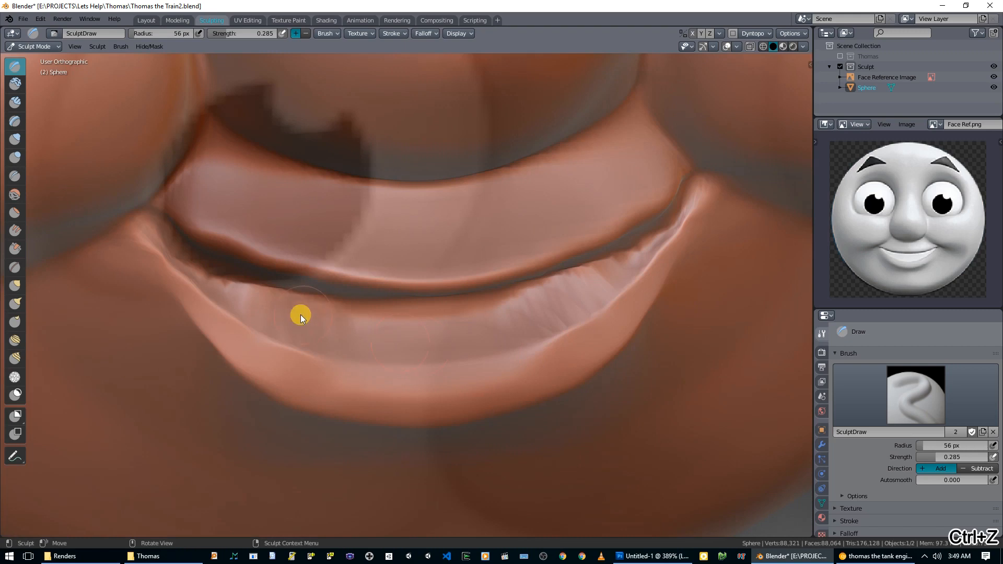
- Try to smooth the lower lip's inner surface near the mouth corner with the Smooth brush at 56 px radius
{"action": "key", "text": "s"}
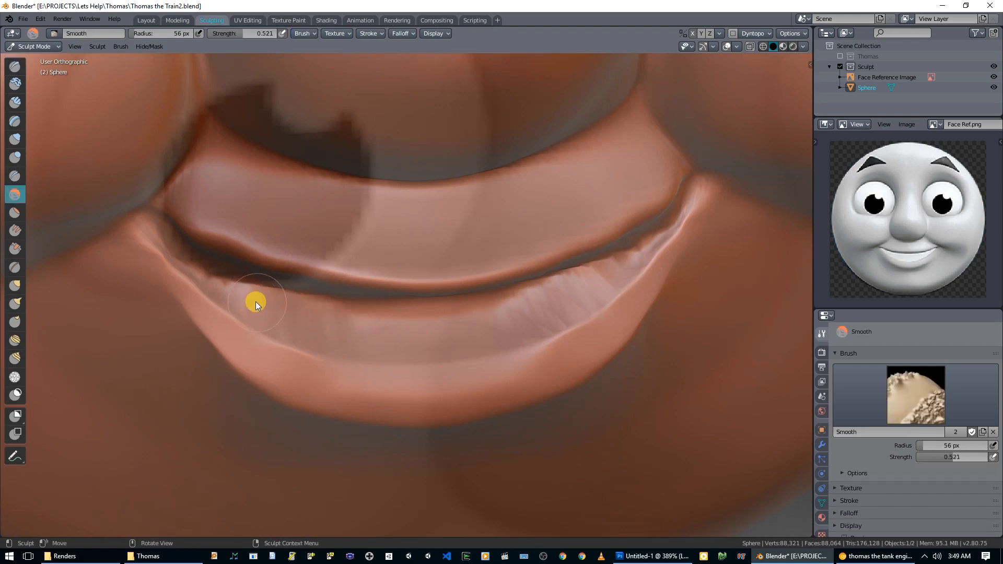
{"action": "key", "text": "ctrl+z"}
{"action": "key", "text": "z"}
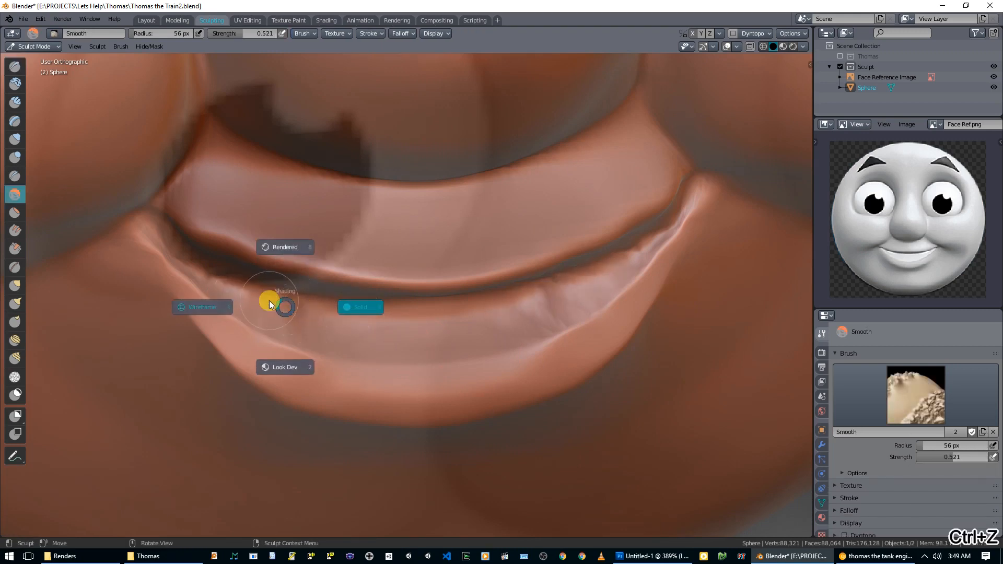
{"action": "key", "text": "Escape"}
{"action": "mouse_move", "coordinate": [290, 309]}
{"action": "left_mouse_down"}
{"action": "mouse_move", "coordinate": [306, 310]}
{"action": "mouse_move", "coordinate": [273, 301]}
{"action": "left_mouse_up"}
{"action": "mouse_move", "coordinate": [296, 308]}
{"action": "middle_mouse_down"}
{"action": "mouse_move", "coordinate": [315, 305]}
{"action": "mouse_move", "coordinate": [259, 286]}
{"action": "mouse_move", "coordinate": [398, 300]}
{"action": "mouse_move", "coordinate": [415, 314]}
{"action": "mouse_move", "coordinate": [359, 315]}
{"action": "middle_mouse_up"}
{"action": "key", "text": "ctrl+z"}
{"action": "left_click_drag", "start_coordinate": [255, 285], "coordinate": [306, 299]}
{"action": "key", "text": "ctrl+z"}
- Raise and carve the lower lip's inner surface at the mouth corner with the Draw brush at 0.285 strength
{"action": "key", "text": "x"}
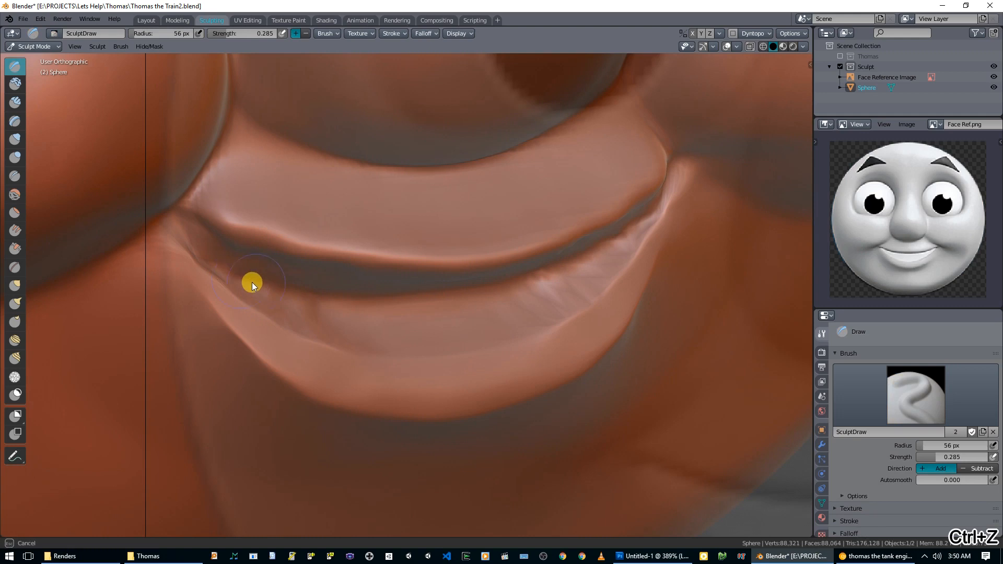
{"action": "mouse_move", "coordinate": [292, 295]}
{"action": "middle_mouse_down"}
{"action": "mouse_move", "coordinate": [237, 302]}
{"action": "mouse_move", "coordinate": [227, 267]}
{"action": "middle_mouse_up"}
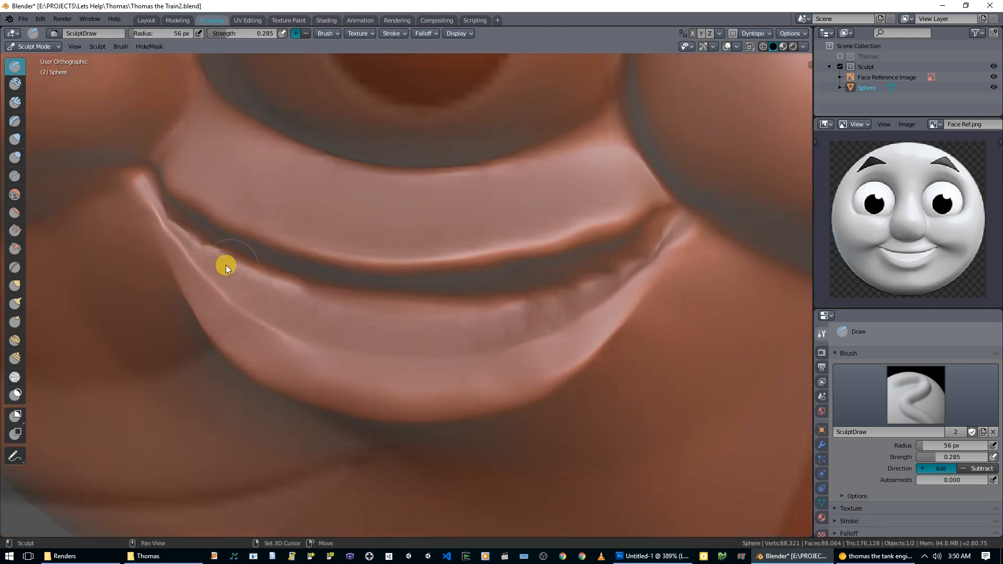
{"action": "mouse_move", "coordinate": [335, 286]}
{"action": "middle_mouse_down"}
{"action": "mouse_move", "coordinate": [397, 316]}
{"action": "mouse_move", "coordinate": [435, 313]}
{"action": "middle_mouse_up"}
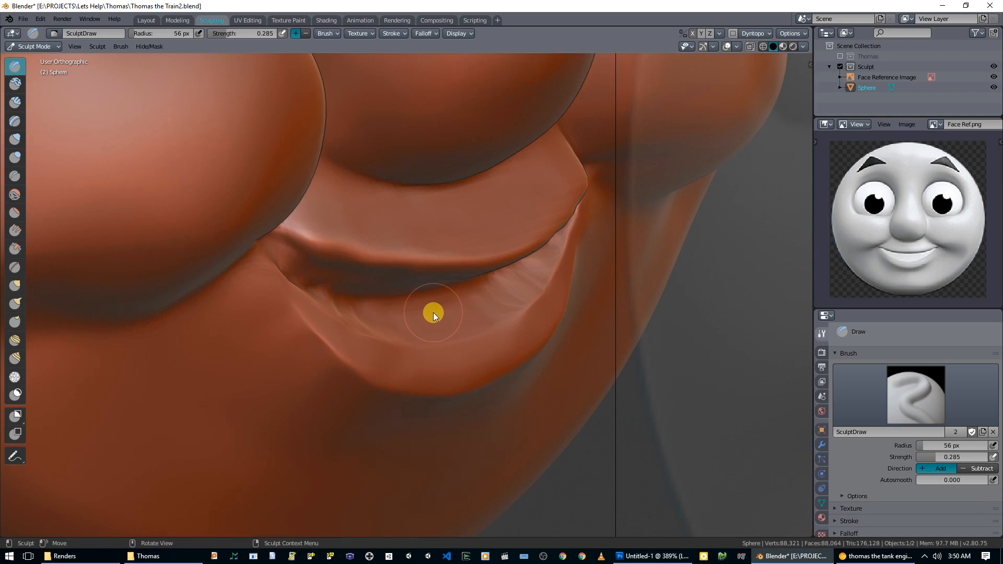
{"action": "middle_click_drag", "start_coordinate": [433, 313], "coordinate": [346, 297]}
{"action": "middle_click_drag", "start_coordinate": [283, 262], "coordinate": [373, 331], "text": "shift"}
{"action": "scroll", "coordinate": [373, 331], "scroll_direction": "up", "scroll_amount": 3}
{"action": "left_click_drag", "start_coordinate": [305, 347], "coordinate": [312, 339], "text": "ctrl"}
- Pull the lower lip's inner corner into place with the Grab brush at 56 px radius and 0.702 strength
{"action": "mouse_move", "coordinate": [312, 340]}
{"action": "middle_mouse_down"}
{"action": "mouse_move", "coordinate": [253, 338]}
{"action": "mouse_move", "coordinate": [353, 348]}
{"action": "mouse_move", "coordinate": [383, 333]}
{"action": "mouse_move", "coordinate": [368, 349]}
{"action": "mouse_move", "coordinate": [325, 359]}
{"action": "middle_mouse_up"}
{"action": "key", "text": "g"}
{"action": "left_click_drag", "start_coordinate": [309, 357], "coordinate": [298, 346]}
{"action": "left_click_drag", "start_coordinate": [286, 342], "coordinate": [282, 323]}
{"action": "mouse_move", "coordinate": [302, 363]}
{"action": "left_mouse_down"}
{"action": "mouse_move", "coordinate": [263, 341]}
{"action": "mouse_move", "coordinate": [205, 336]}
{"action": "mouse_move", "coordinate": [227, 347]}
{"action": "mouse_move", "coordinate": [257, 309]}
{"action": "mouse_move", "coordinate": [239, 333]}
{"action": "left_mouse_up"}
{"action": "key", "text": "shift+c"}
{"action": "key", "text": "ctrl+z"}
{"action": "key", "text": "g"}
- Examine the mouth and the whole face up close and from several angles
{"action": "scroll", "coordinate": [334, 364], "scroll_direction": "down", "scroll_amount": 3}
{"action": "middle_click_drag", "start_coordinate": [377, 385], "coordinate": [460, 375]}
{"action": "scroll", "coordinate": [314, 362], "scroll_direction": "down", "scroll_amount": 3}
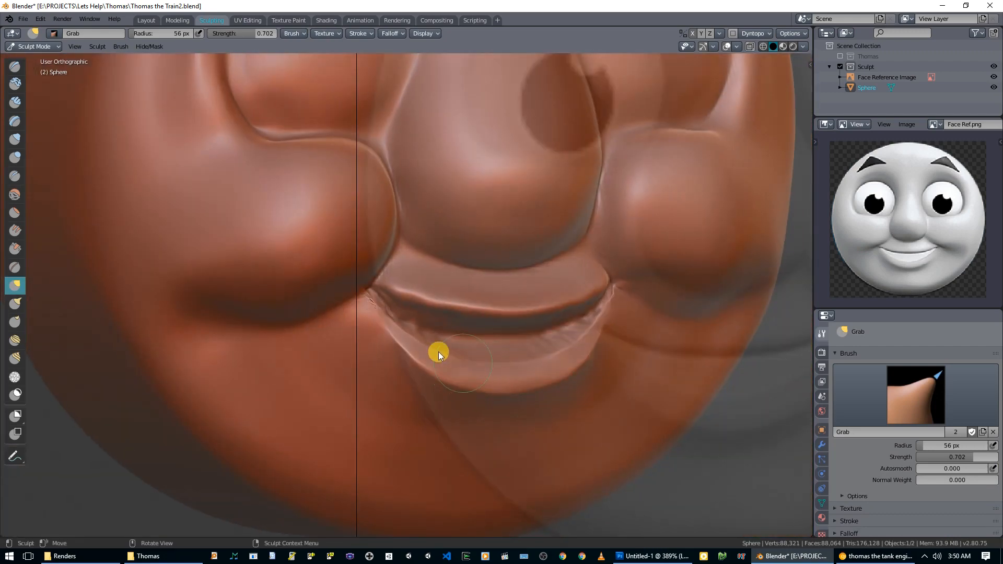
{"action": "middle_click_drag", "start_coordinate": [355, 320], "coordinate": [381, 270]}
{"action": "scroll", "coordinate": [367, 275], "scroll_direction": "down", "scroll_amount": 5}
{"action": "mouse_move", "coordinate": [347, 289]}
{"action": "middle_mouse_down"}
{"action": "mouse_move", "coordinate": [336, 334]}
{"action": "mouse_move", "coordinate": [491, 353]}
{"action": "mouse_move", "coordinate": [566, 343]}
{"action": "mouse_move", "coordinate": [519, 300]}
{"action": "mouse_move", "coordinate": [526, 314]}
{"action": "middle_mouse_up"}
{"action": "scroll", "coordinate": [463, 347], "scroll_direction": "down", "scroll_amount": 5}
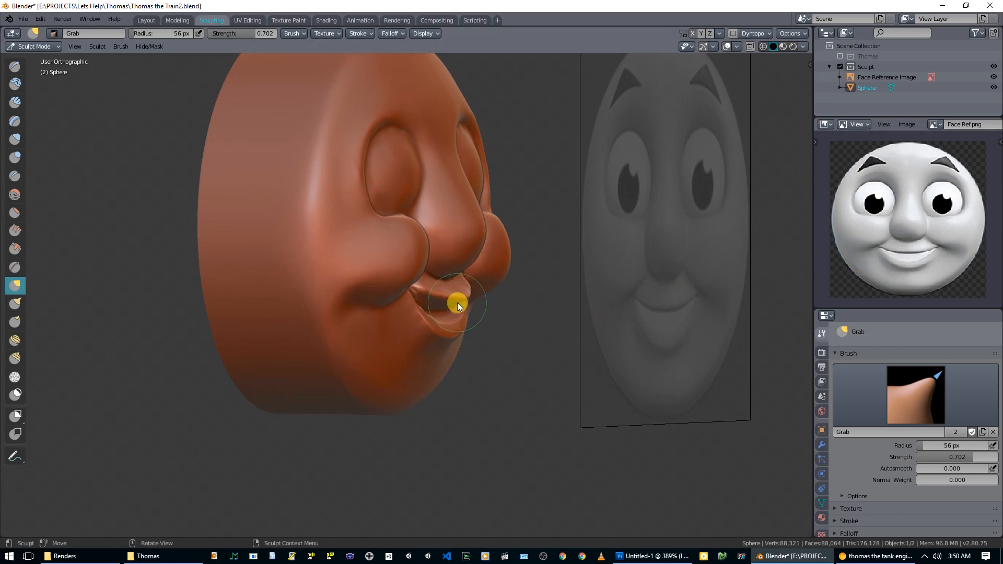
{"action": "mouse_move", "coordinate": [458, 313]}
{"action": "middle_mouse_down"}
{"action": "mouse_move", "coordinate": [313, 318]}
{"action": "mouse_move", "coordinate": [505, 328]}
{"action": "middle_mouse_up"}
{"action": "scroll", "coordinate": [509, 327], "scroll_direction": "up", "scroll_amount": 3}
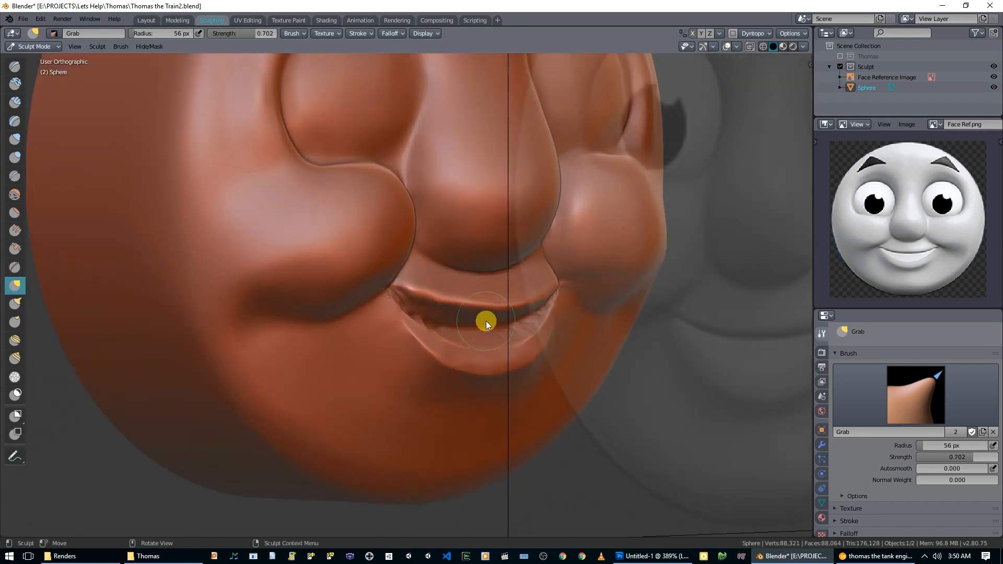
{"action": "middle_click_drag", "start_coordinate": [434, 311], "coordinate": [576, 323]}
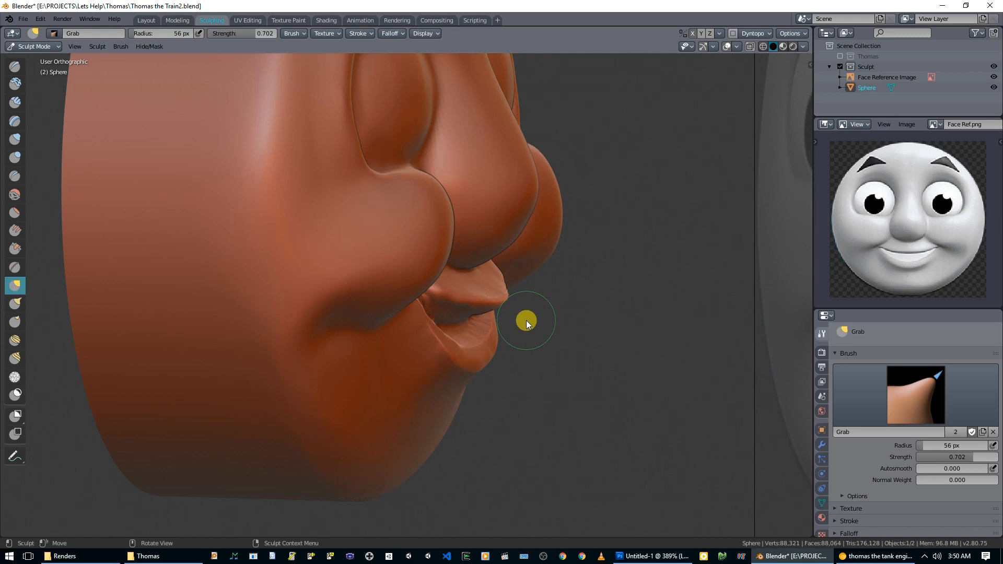
{"action": "middle_click_drag", "start_coordinate": [443, 324], "coordinate": [439, 300]}
{"action": "scroll", "coordinate": [507, 336], "scroll_direction": "down", "scroll_amount": 4}
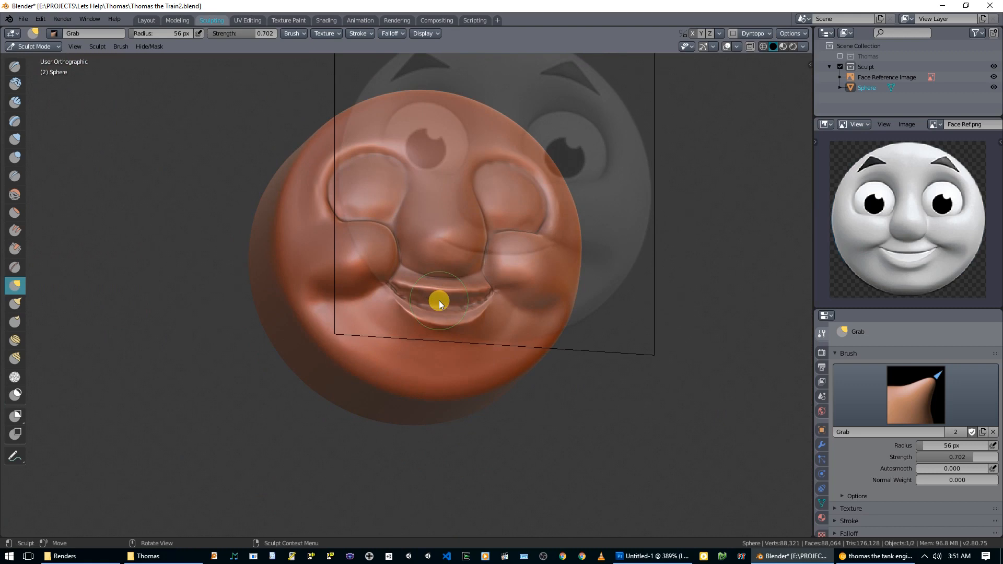
- Save the Blender file
{"action": "middle_click_drag", "start_coordinate": [444, 296], "coordinate": [529, 268]}
{"action": "key", "text": "ctrl+s"}
{"action": "middle_click_drag", "start_coordinate": [385, 177], "coordinate": [429, 214]}
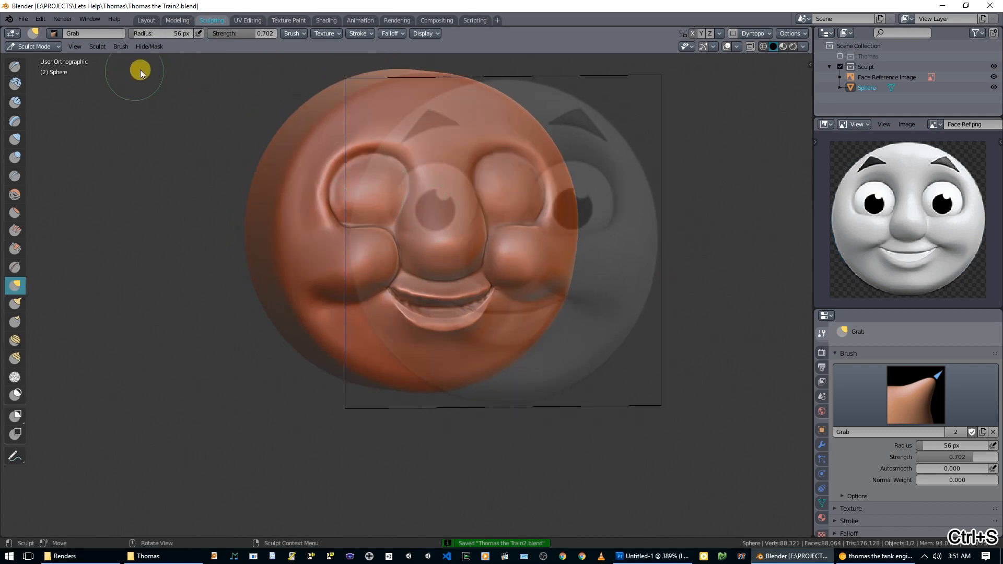
- Switch to the Layout workspace and hide the Face Reference Image object
{"action": "left_click", "coordinate": [147, 19]}
{"action": "middle_click_drag", "start_coordinate": [397, 172], "coordinate": [401, 199]}
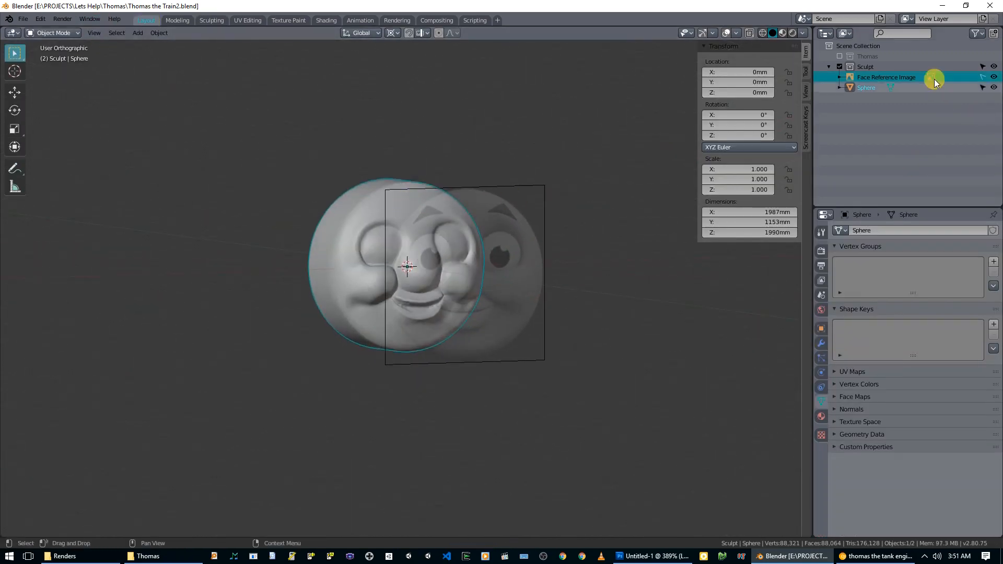
{"action": "left_click", "coordinate": [993, 77]}
{"action": "key", "text": "KP_1"}
- Add a cylinder mesh from the top view and move it clear of the sculpted head
{"action": "key", "text": "KP_7"}
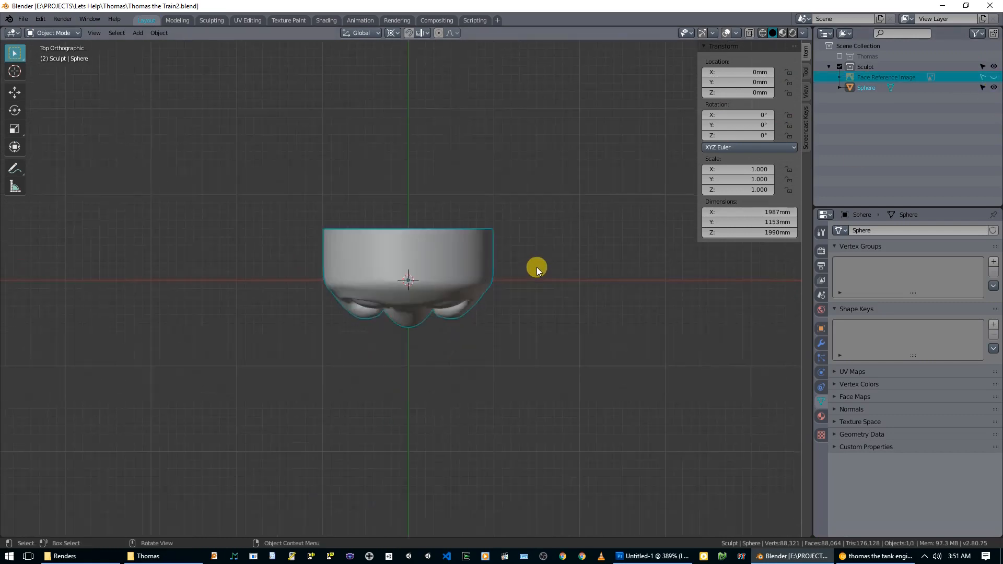
{"action": "key", "text": "shift+a"}
{"action": "mouse_move", "coordinate": [537, 268]}
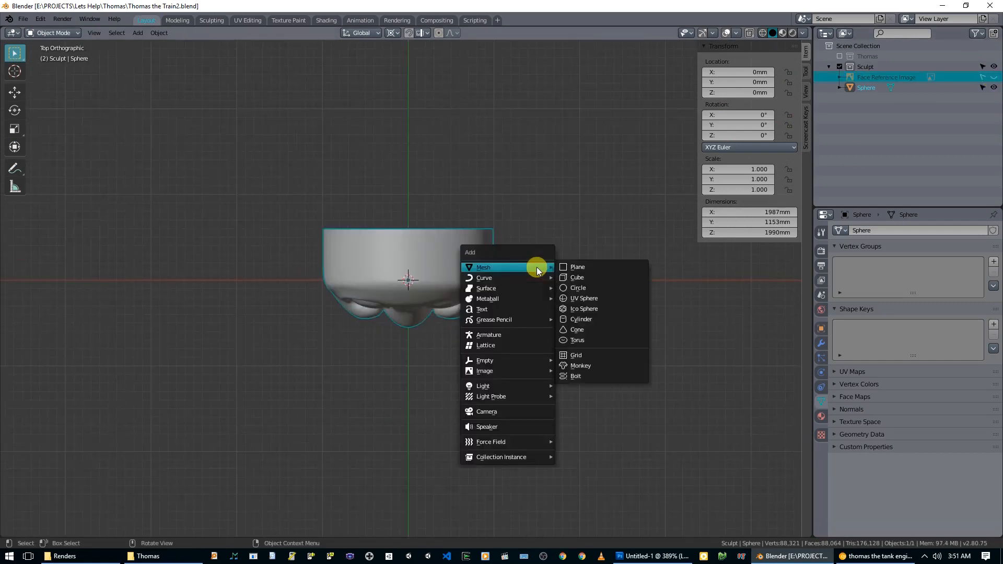
{"action": "left_click", "coordinate": [583, 317]}
{"action": "scroll", "coordinate": [459, 306], "scroll_direction": "down", "scroll_amount": 4}
{"action": "key", "text": "g"}
{"action": "left_click", "coordinate": [591, 322]}
{"action": "middle_click_drag", "start_coordinate": [547, 325], "coordinate": [438, 319]}
- Delete the cylinder's two end cap faces in Edit Mode, leaving only its side wall
{"action": "key", "text": "Tab"}
{"action": "key", "text": "KP_7"}
{"action": "key", "text": "alt+a"}
{"action": "right_click", "coordinate": [439, 319]}
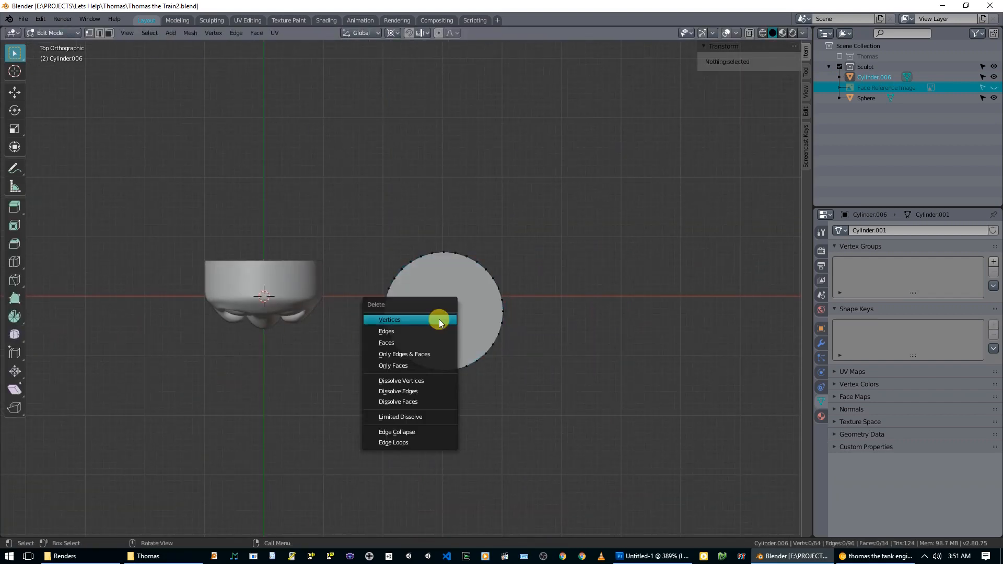
{"action": "key", "text": "Escape"}
{"action": "key", "text": "alt+z"}
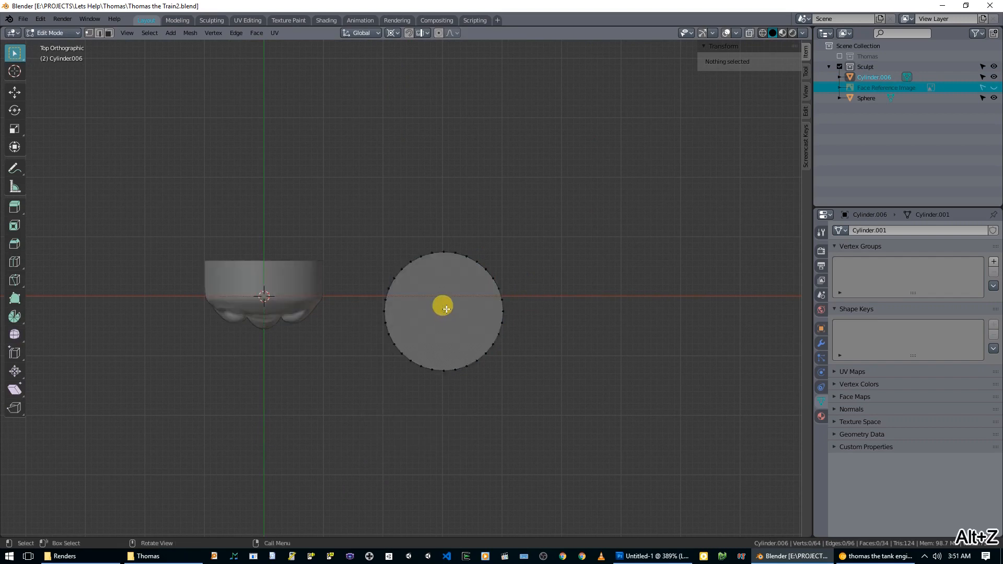
{"action": "key", "text": "alt+z"}
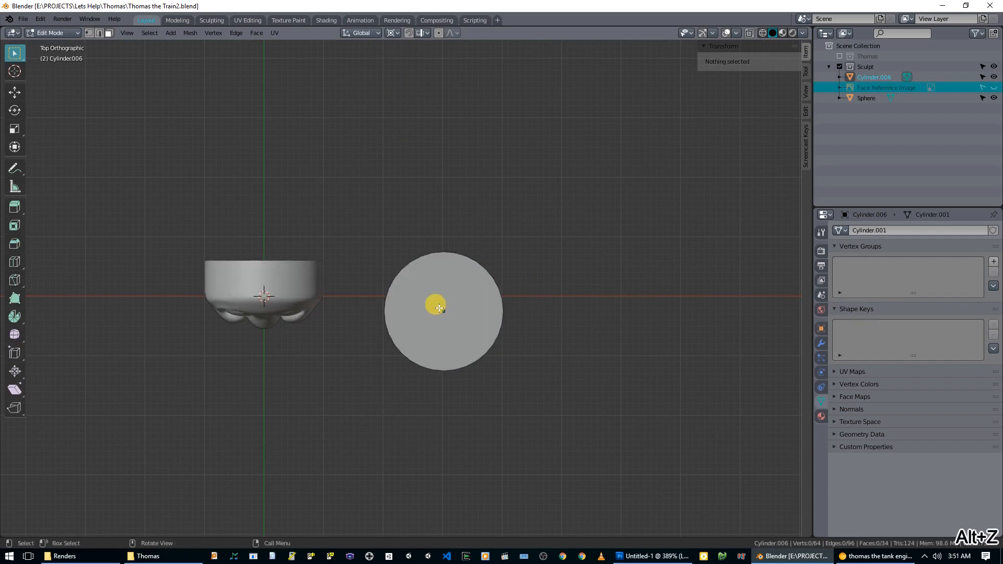
{"action": "left_click", "coordinate": [440, 311]}
{"action": "key", "text": "x"}
{"action": "left_click", "coordinate": [428, 332]}
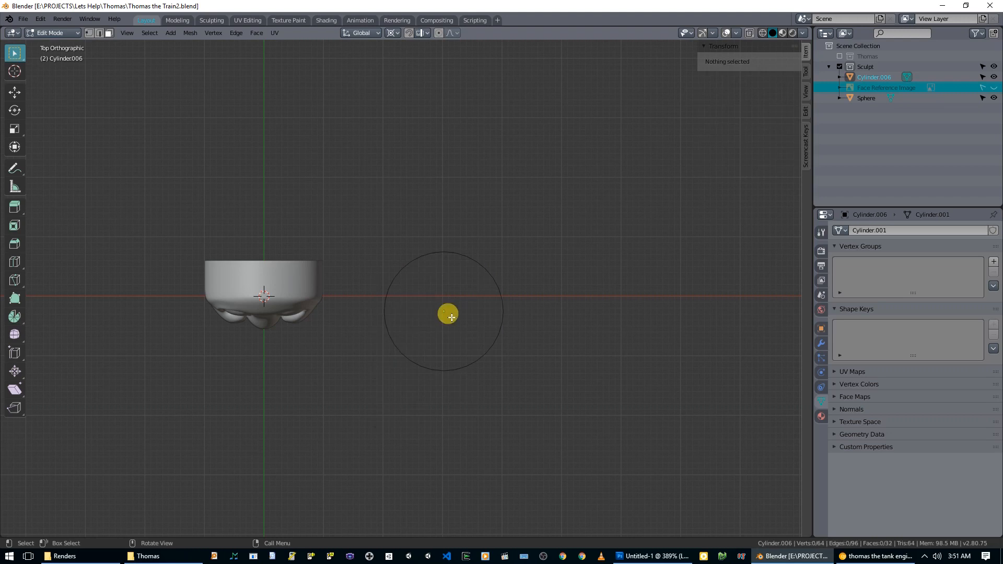
- Try to delete the vertices along the cylinder's rear half from the top view
{"action": "middle_click_drag", "start_coordinate": [448, 311], "coordinate": [452, 305]}
{"action": "key", "text": "KP_7"}
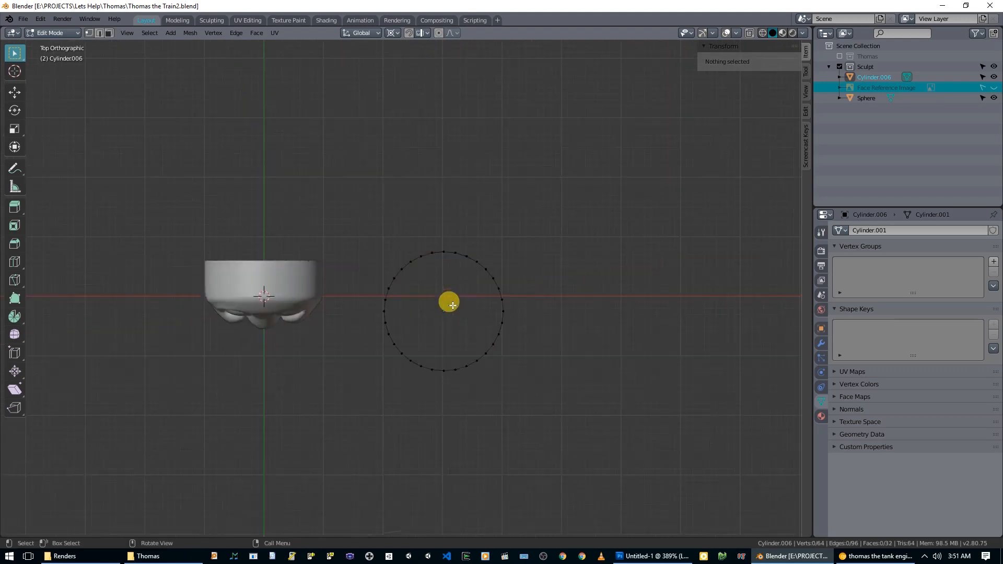
{"action": "left_click_drag", "start_coordinate": [353, 230], "coordinate": [619, 302]}
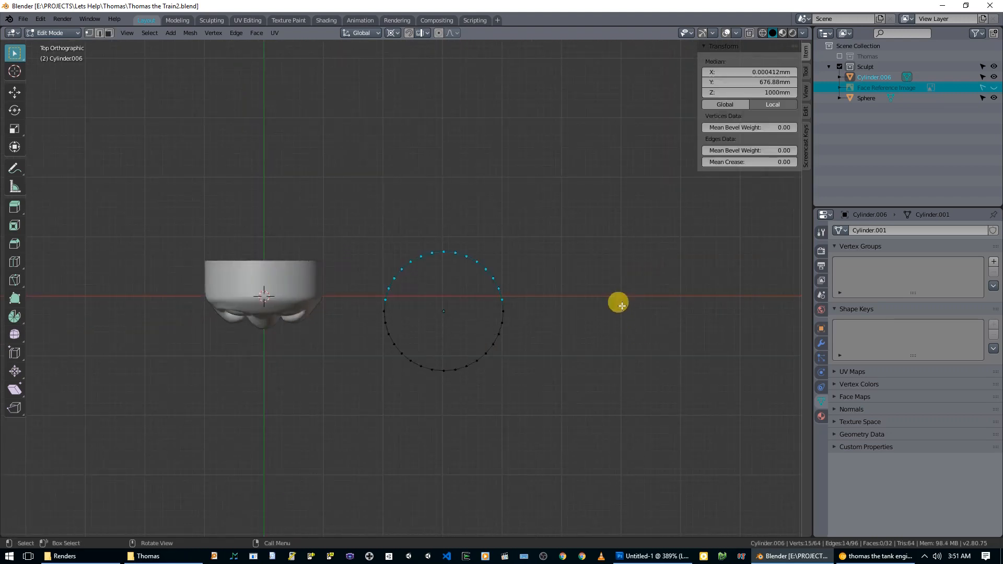
{"action": "key", "text": "x"}
{"action": "left_click", "coordinate": [604, 284]}
{"action": "key", "text": "a"}
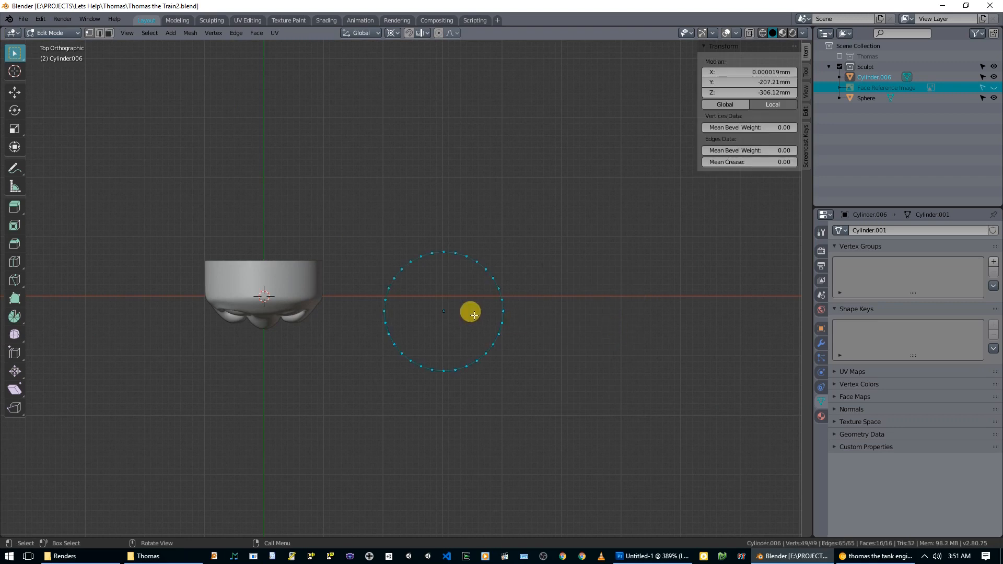
{"action": "key", "text": "ctrl+z"}
- Turn on X-ray and delete the cylinder's rear vertices through its full height, keeping only the front arc of the wall
{"action": "left_click_drag", "start_coordinate": [359, 240], "coordinate": [634, 317]}
{"action": "left_click_drag", "start_coordinate": [360, 242], "coordinate": [577, 314]}
{"action": "scroll", "coordinate": [519, 329], "scroll_direction": "up", "scroll_amount": 4}
{"action": "key", "text": "alt+z"}
{"action": "left_click_drag", "start_coordinate": [300, 197], "coordinate": [686, 352]}
{"action": "key", "text": "x"}
{"action": "left_click", "coordinate": [636, 339]}
{"action": "scroll", "coordinate": [403, 338], "scroll_direction": "down", "scroll_amount": 1}
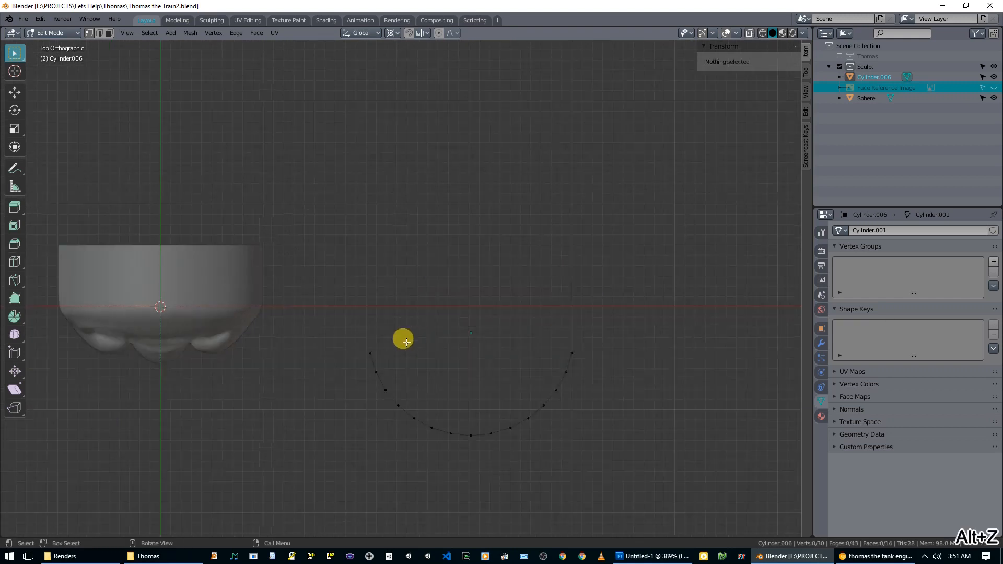
- Change the pivot point from the 3D cursor and flatten the whole arc along Y to about 271 mm deep
{"action": "left_click_drag", "start_coordinate": [323, 307], "coordinate": [614, 453]}
{"action": "key", "text": "s"}
{"action": "key", "text": "y"}
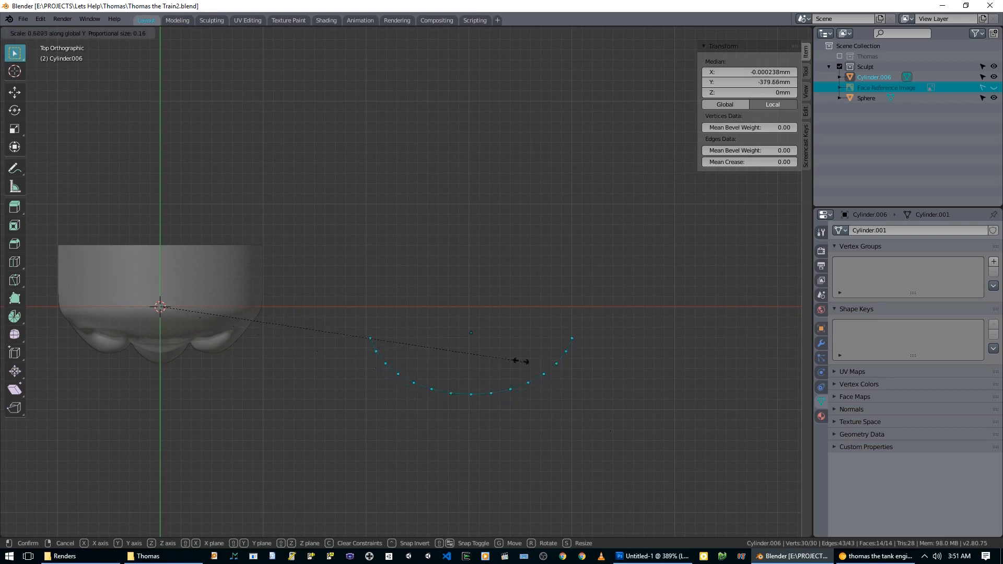
{"action": "left_click", "coordinate": [575, 388]}
{"action": "key", "text": "period"}
{"action": "left_click", "coordinate": [667, 361]}
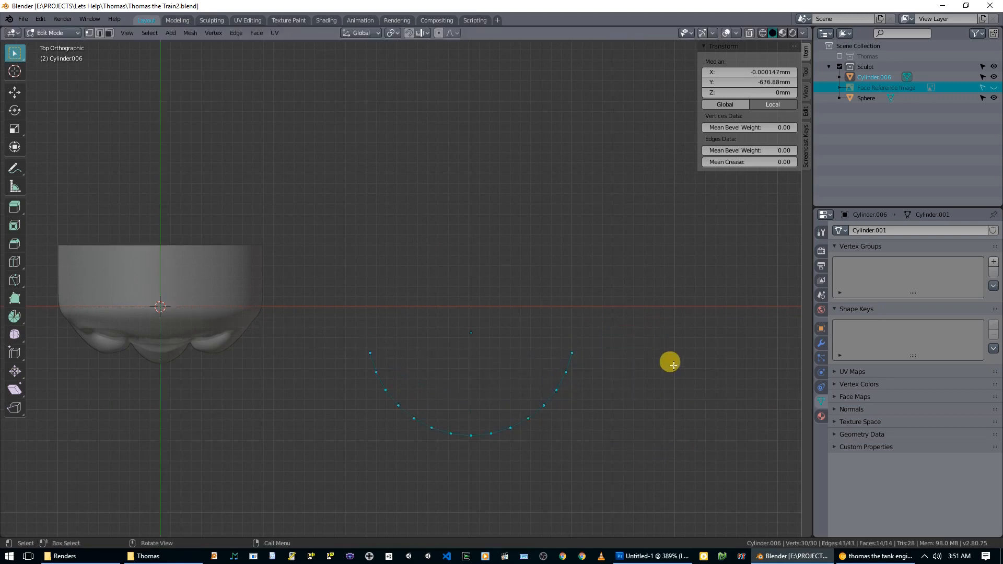
{"action": "key", "text": "s"}
{"action": "key", "text": "y"}
{"action": "left_click", "coordinate": [537, 381]}
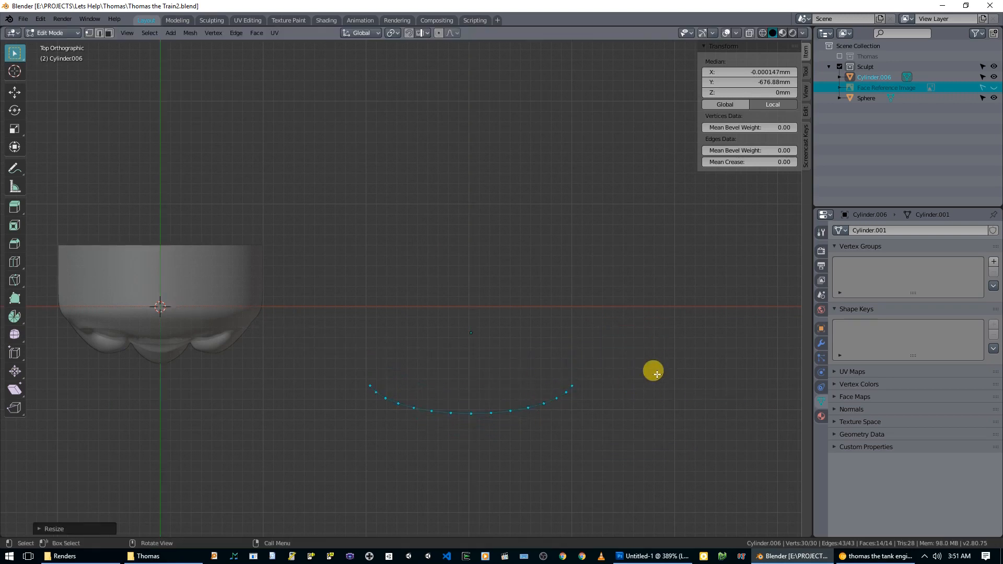
- Return to Object Mode, set the arc's X location to 0 mm and apply Shade Smooth
{"action": "key", "text": "Tab"}
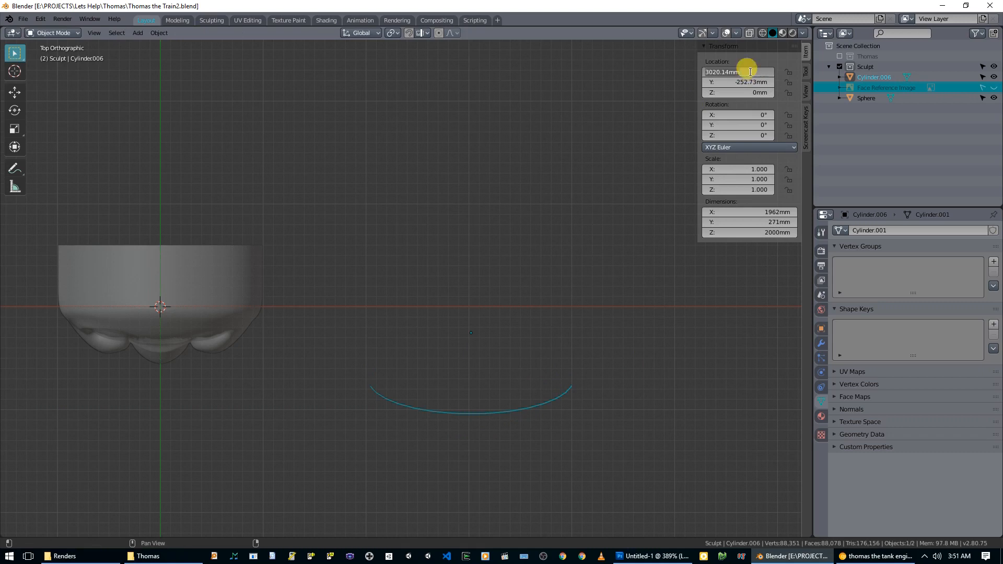
{"action": "key", "text": "Return"}
{"action": "middle_click_drag", "start_coordinate": [206, 371], "coordinate": [438, 379], "text": "shift"}
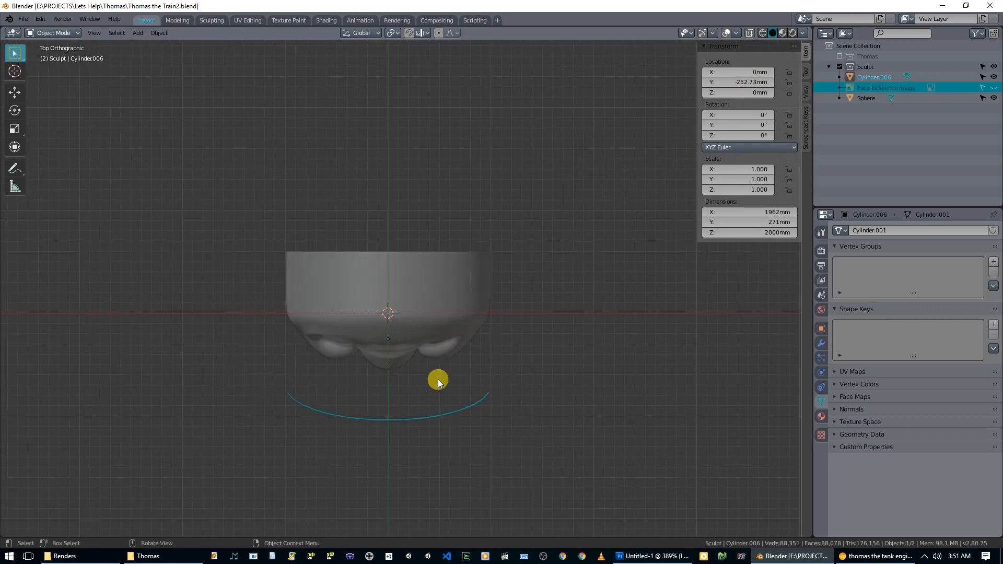
{"action": "key", "text": "KP_1"}
{"action": "right_click", "coordinate": [463, 177]}
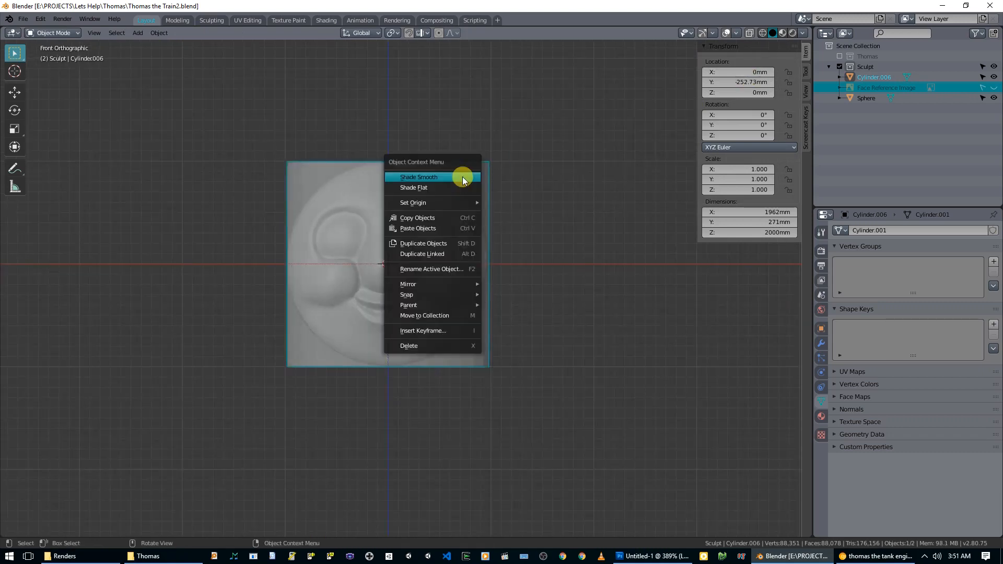
- Scale the strip along Z and then uniformly to about 677 mm wide, 93.5 mm deep and 152 mm high
{"action": "key", "text": "s"}
{"action": "key", "text": "z"}
{"action": "left_click", "coordinate": [565, 298]}
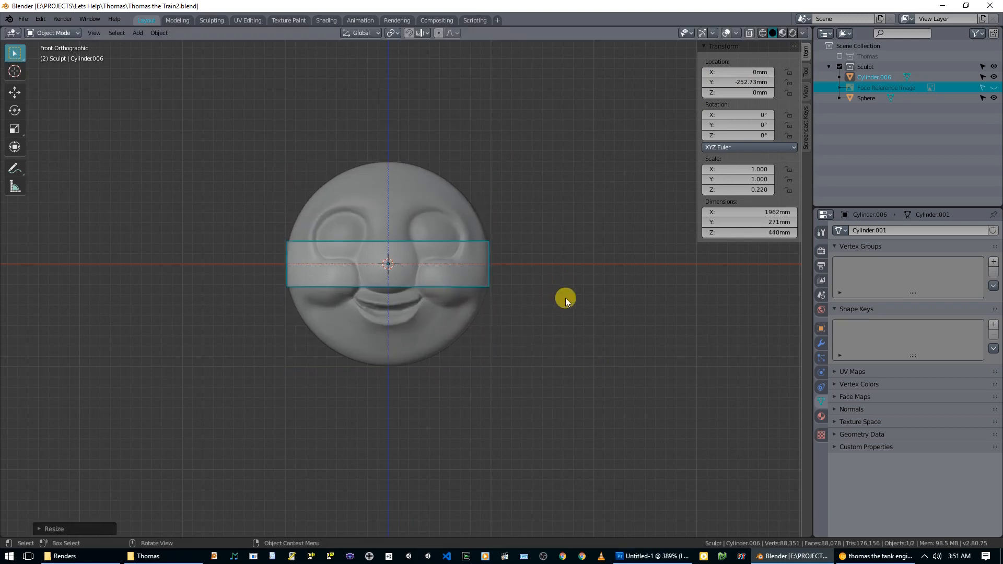
{"action": "key", "text": "s"}
{"action": "left_click", "coordinate": [441, 288]}
- Move the strip down along Z over the sculpted mouth, to a Z location of about -427 mm
{"action": "key", "text": "g"}
{"action": "key", "text": "z"}
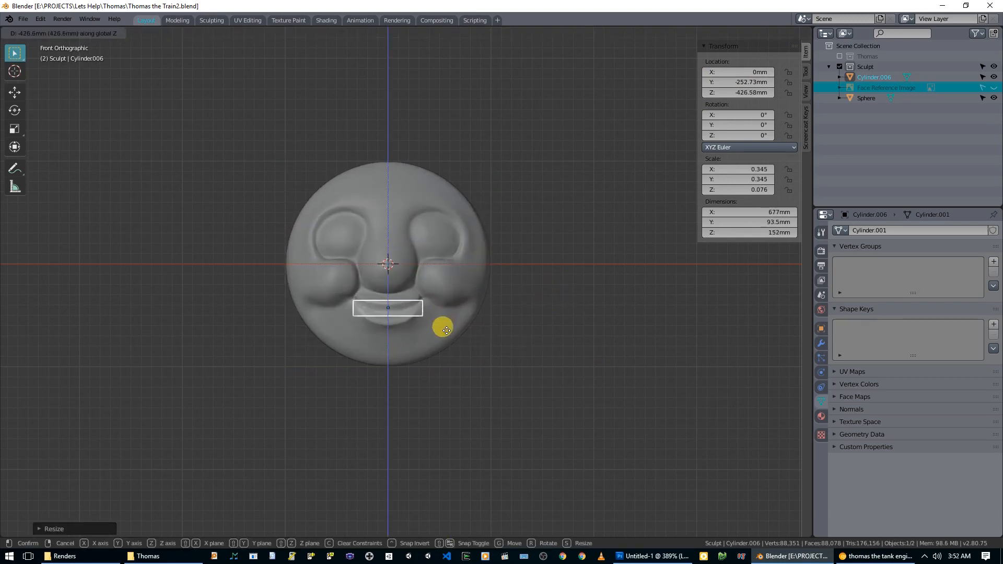
{"action": "left_click", "coordinate": [444, 330]}
{"action": "key", "text": "KP_7"}
{"action": "key", "text": "KP_1"}
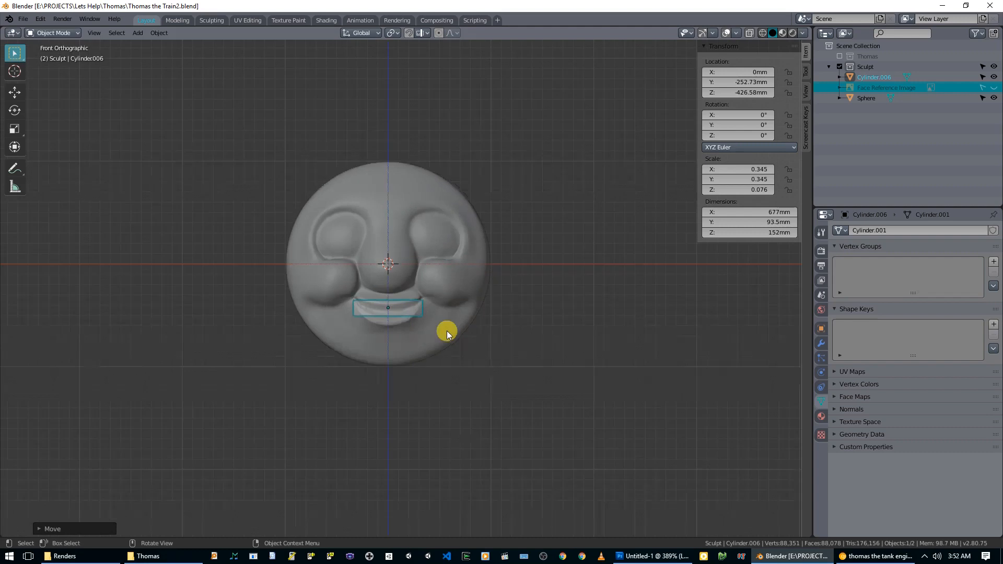
- Turn on proportional editing and pull the strip's middle columns of vertices down along Z, curving it like a smile
{"action": "scroll", "coordinate": [447, 330], "scroll_direction": "up", "scroll_amount": 6}
{"action": "scroll", "coordinate": [428, 308], "scroll_direction": "up", "scroll_amount": 3}
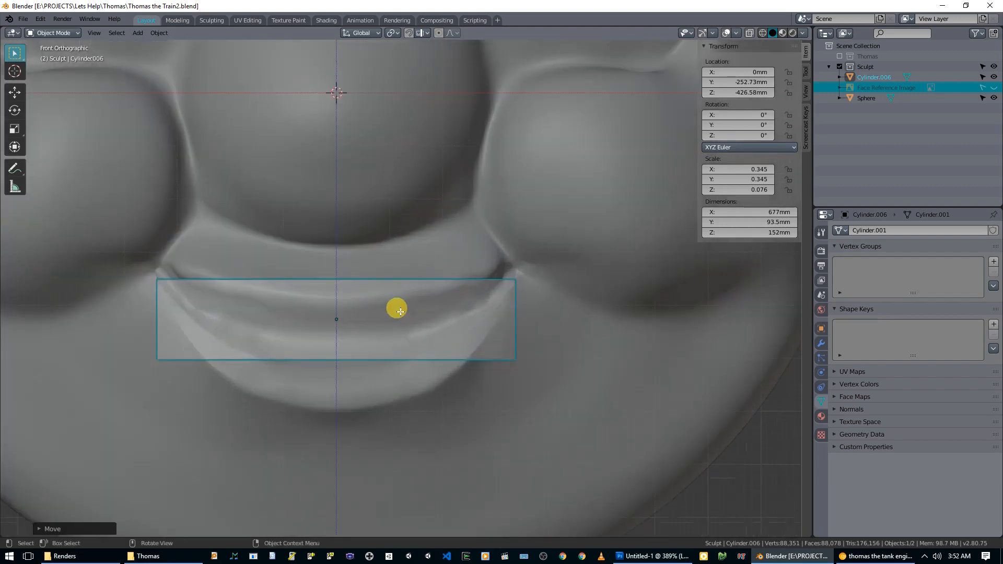
{"action": "key", "text": "Tab"}
{"action": "key", "text": "alt+a"}
{"action": "left_click_drag", "start_coordinate": [277, 249], "coordinate": [387, 379]}
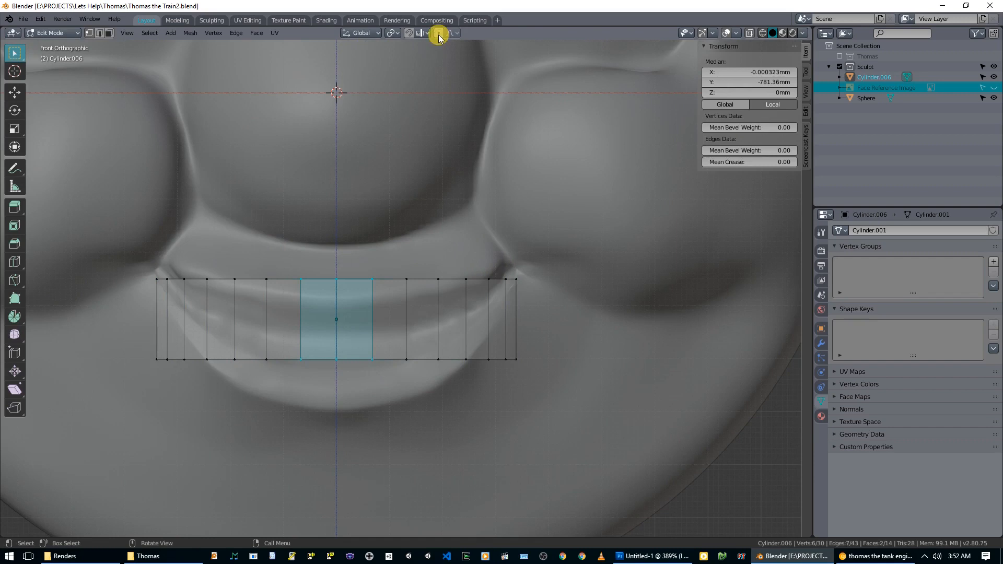
{"action": "key", "text": "g"}
{"action": "key", "text": "z"}
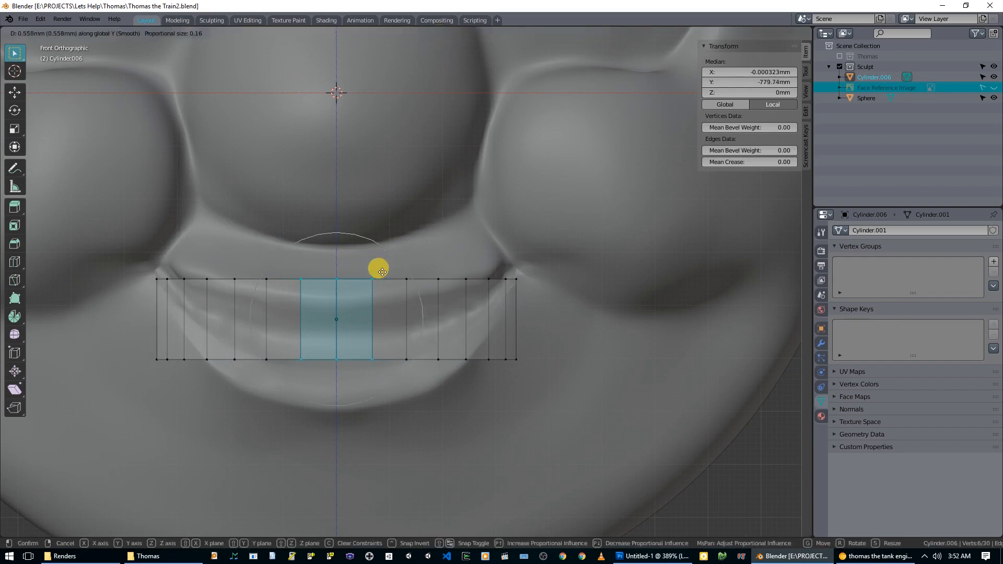
{"action": "scroll", "coordinate": [384, 294], "scroll_direction": "down", "scroll_amount": 3}
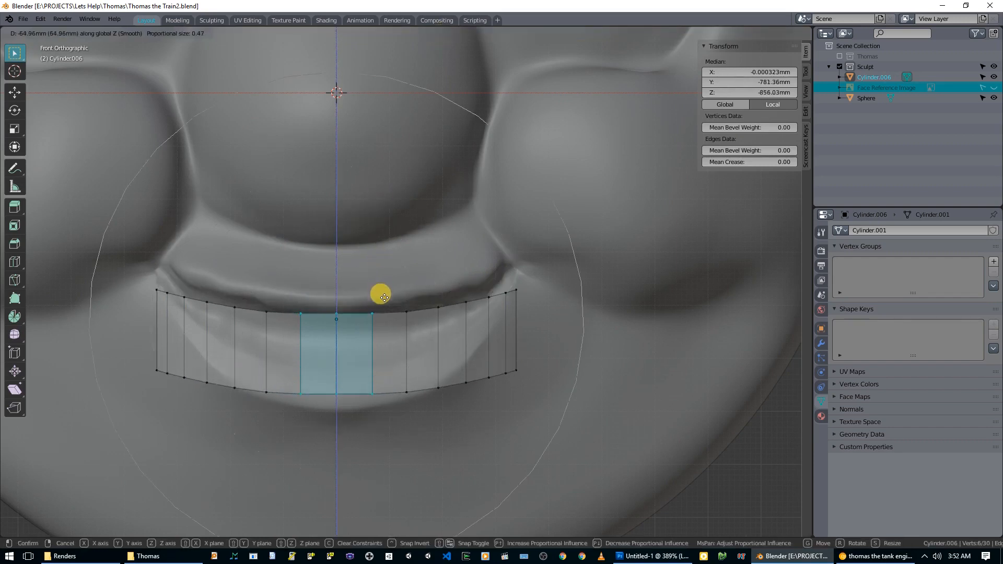
{"action": "left_click", "coordinate": [346, 329]}
- Raise the strip's two lower corner vertices about 66 mm along Z with a proportional size of 0.14
{"action": "left_click", "coordinate": [157, 379]}
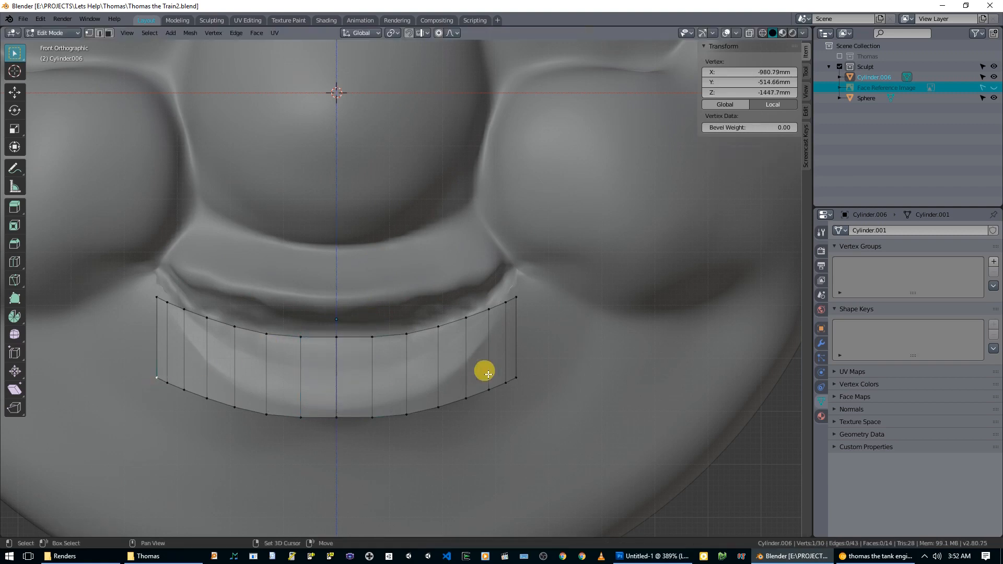
{"action": "key", "text": "g"}
{"action": "key", "text": "z"}
{"action": "scroll", "coordinate": [530, 362], "scroll_direction": "up", "scroll_amount": 4}
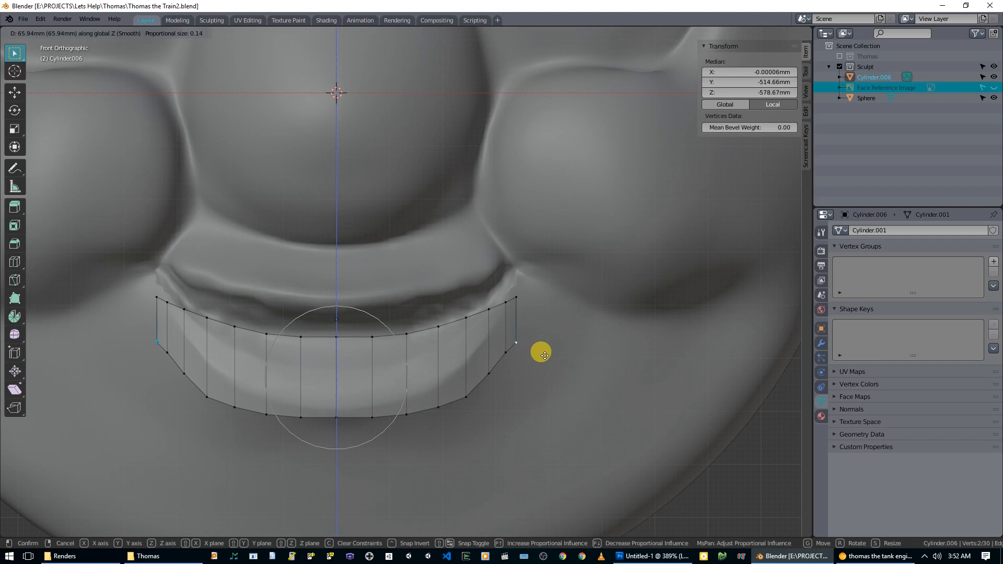
{"action": "left_click", "coordinate": [541, 352]}
{"action": "key", "text": "a"}
{"action": "key", "text": "g"}
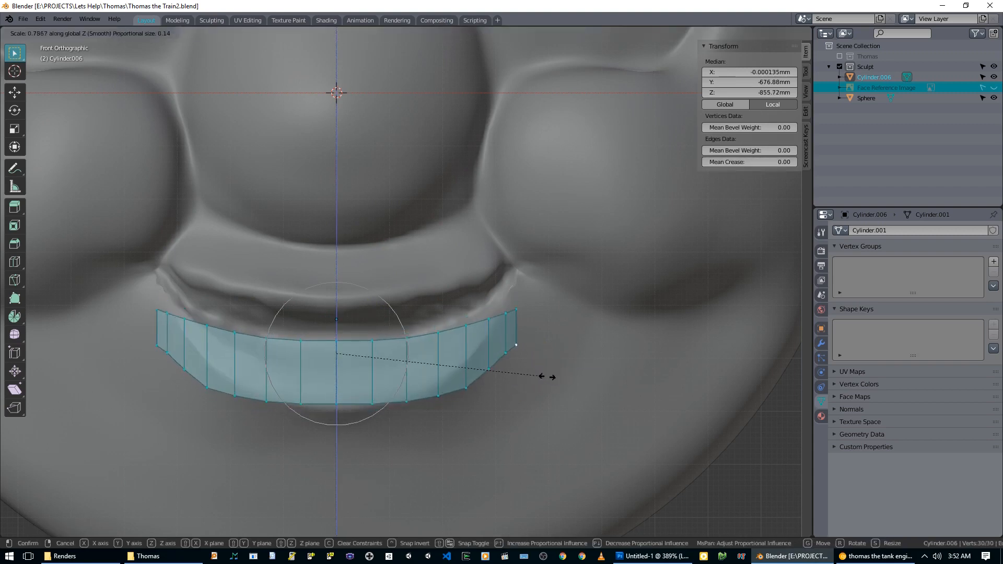
{"action": "right_click", "coordinate": [543, 377]}
- Raise the two lower corner vertices about 65 mm more along Z with a proportional size of 0.06
{"action": "left_click", "coordinate": [529, 349]}
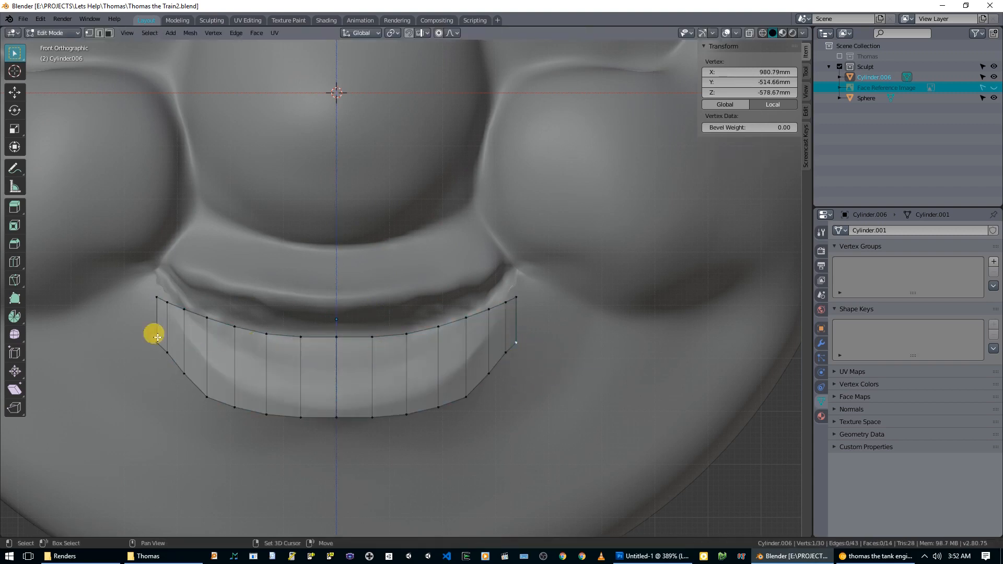
{"action": "key", "text": "g"}
{"action": "key", "text": "z"}
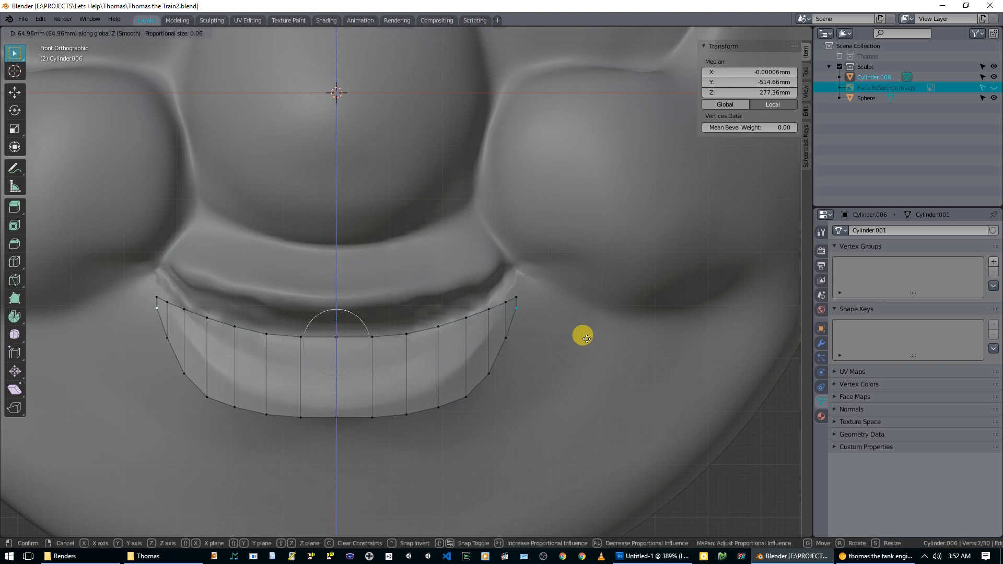
{"action": "left_click", "coordinate": [588, 341]}
- Raise two lower-edge vertices near each end about 57 mm along Z with a proportional size of 0.15
{"action": "left_click", "coordinate": [488, 373]}
{"action": "left_click", "coordinate": [466, 397], "text": "shift"}
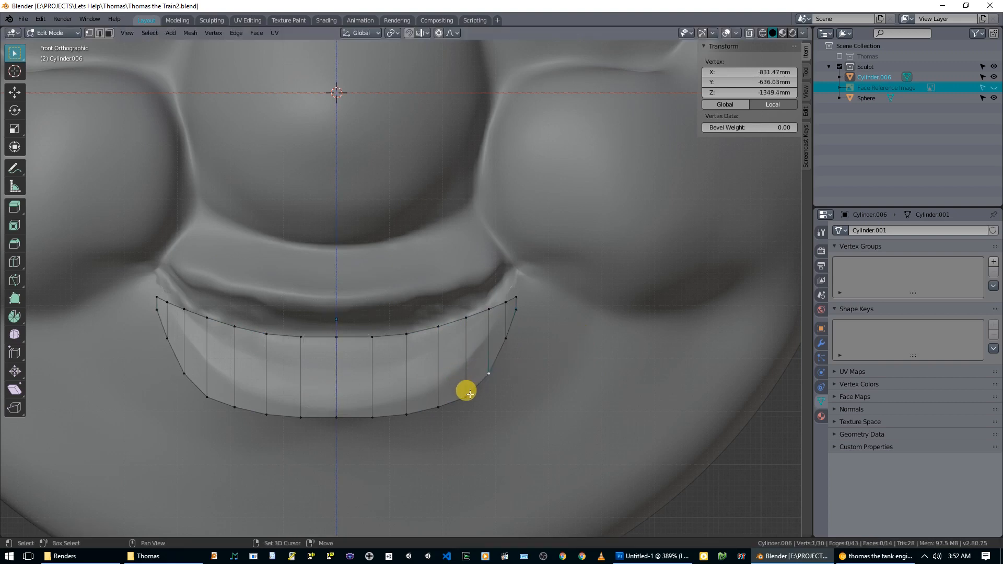
{"action": "left_click", "coordinate": [192, 386], "text": "shift"}
{"action": "key", "text": "g"}
{"action": "key", "text": "z"}
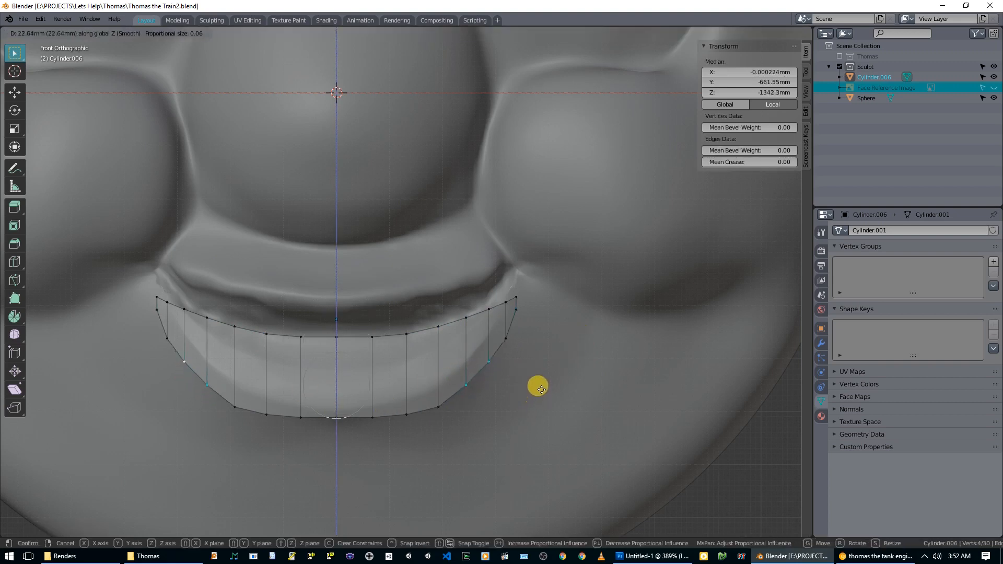
{"action": "scroll", "coordinate": [544, 382], "scroll_direction": "down", "scroll_amount": 8}
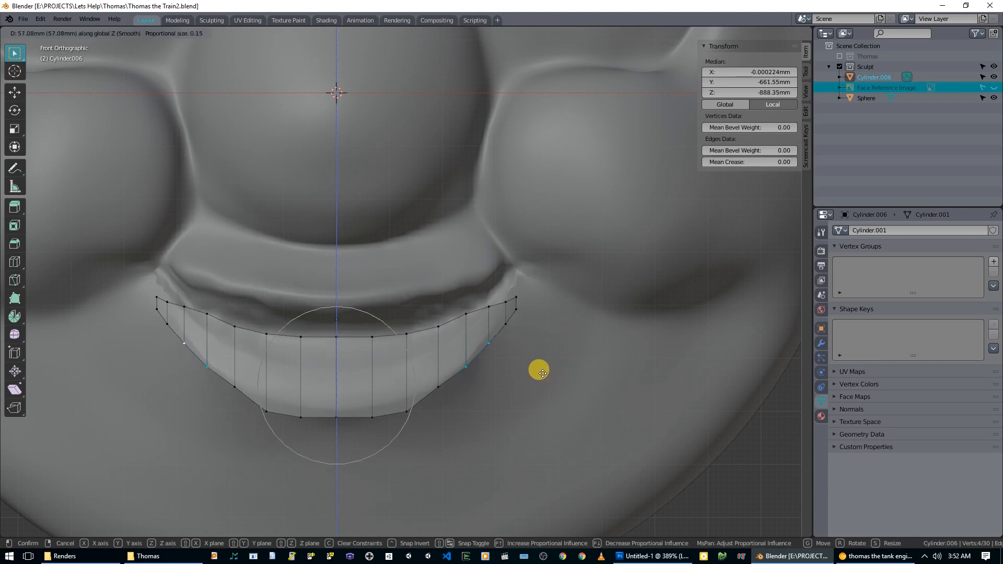
{"action": "left_click", "coordinate": [542, 373]}
- Select the vertical edges at both ends of the strip and raise them about 27 mm along Z
{"action": "key", "text": "a"}
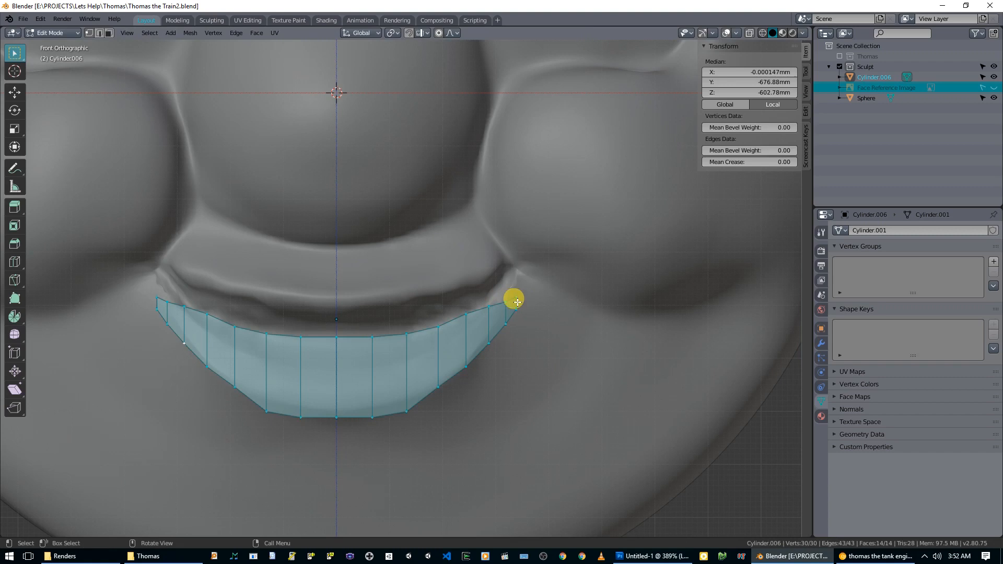
{"action": "key", "text": "alt+a"}
{"action": "left_click_drag", "start_coordinate": [510, 289], "coordinate": [533, 330]}
{"action": "left_click_drag", "start_coordinate": [169, 281], "coordinate": [162, 323], "text": "shift"}
{"action": "key", "text": "g"}
{"action": "key", "text": "z"}
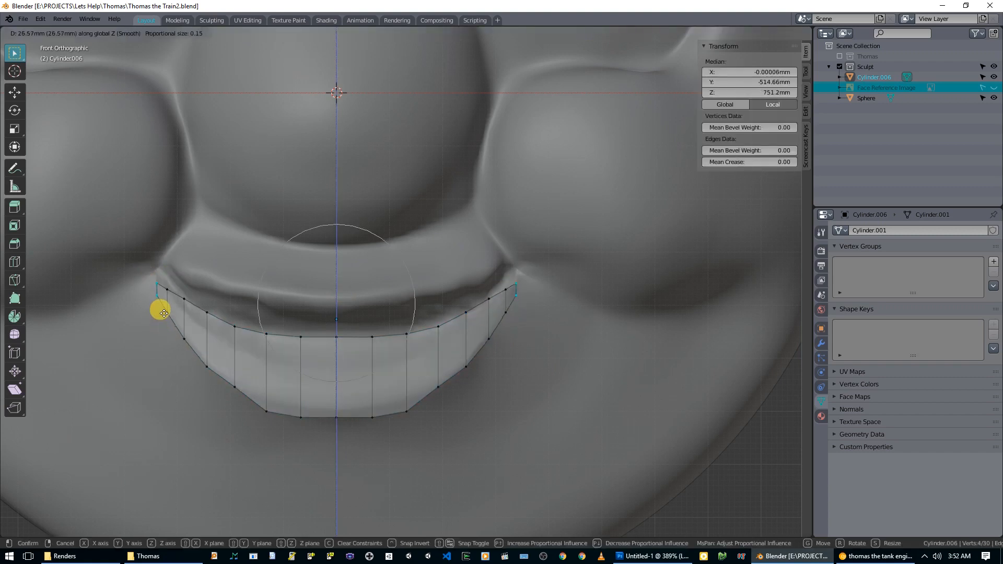
{"action": "left_click", "coordinate": [163, 313]}
- Return to Object Mode and move the strip up along Z to about -342 mm
{"action": "key", "text": "a"}
{"action": "middle_click_drag", "start_coordinate": [268, 363], "coordinate": [444, 374]}
{"action": "key", "text": "Tab"}
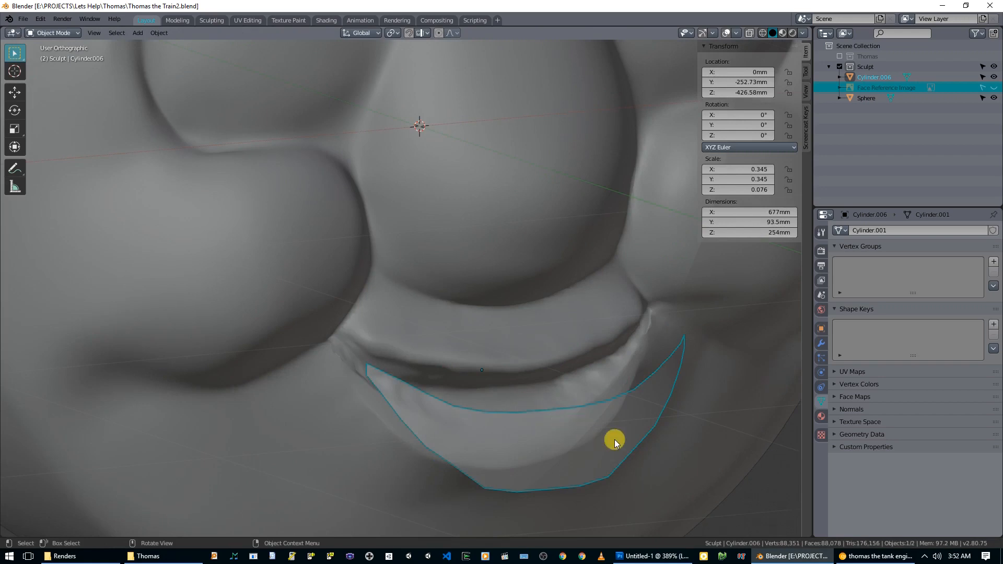
{"action": "key", "text": "g"}
{"action": "key", "text": "z"}
{"action": "left_click", "coordinate": [629, 395]}
- From the top view, pull the strip's middle vertices forward along Y with proportional editing until it is about 145 mm deep
{"action": "key", "text": "KP_7"}
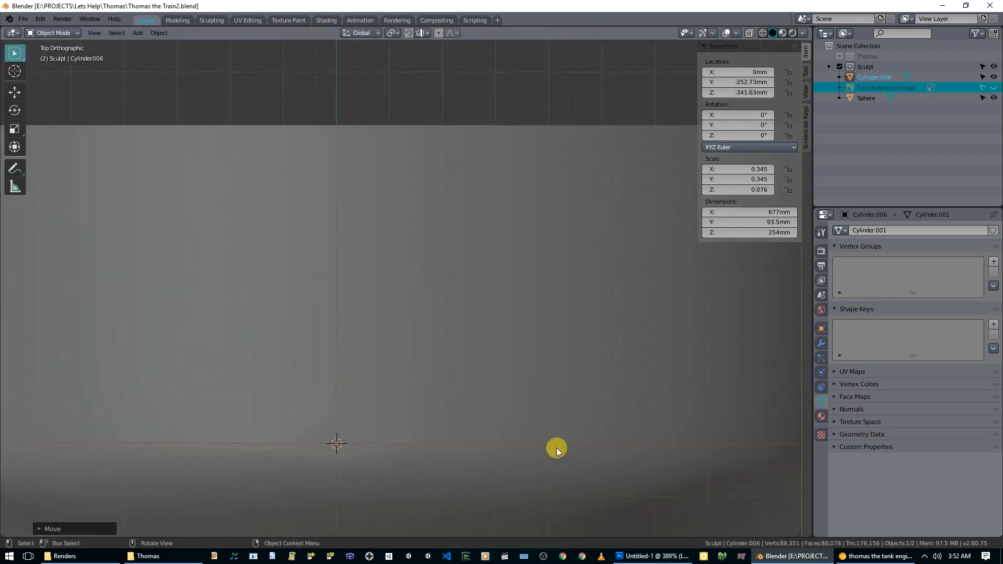
{"action": "scroll", "coordinate": [556, 448], "scroll_direction": "down", "scroll_amount": 6}
{"action": "middle_click_drag", "start_coordinate": [494, 395], "coordinate": [489, 297], "text": "shift"}
{"action": "scroll", "coordinate": [496, 309], "scroll_direction": "up", "scroll_amount": 4}
{"action": "key", "text": "Tab"}
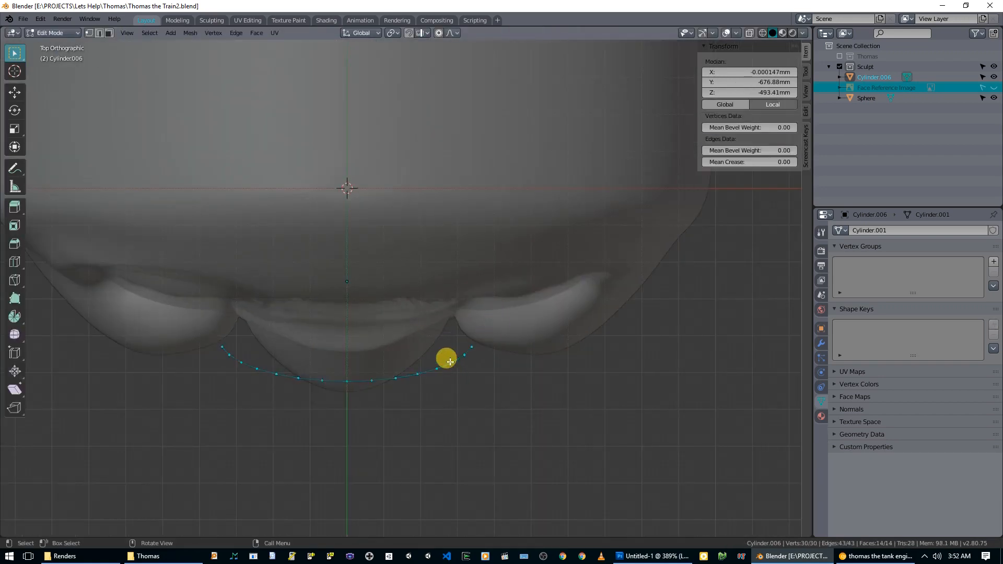
{"action": "key", "text": "alt+a"}
{"action": "left_click_drag", "start_coordinate": [313, 358], "coordinate": [385, 405]}
{"action": "key", "text": "g"}
{"action": "key", "text": "y"}
{"action": "scroll", "coordinate": [385, 413], "scroll_direction": "down", "scroll_amount": 6}
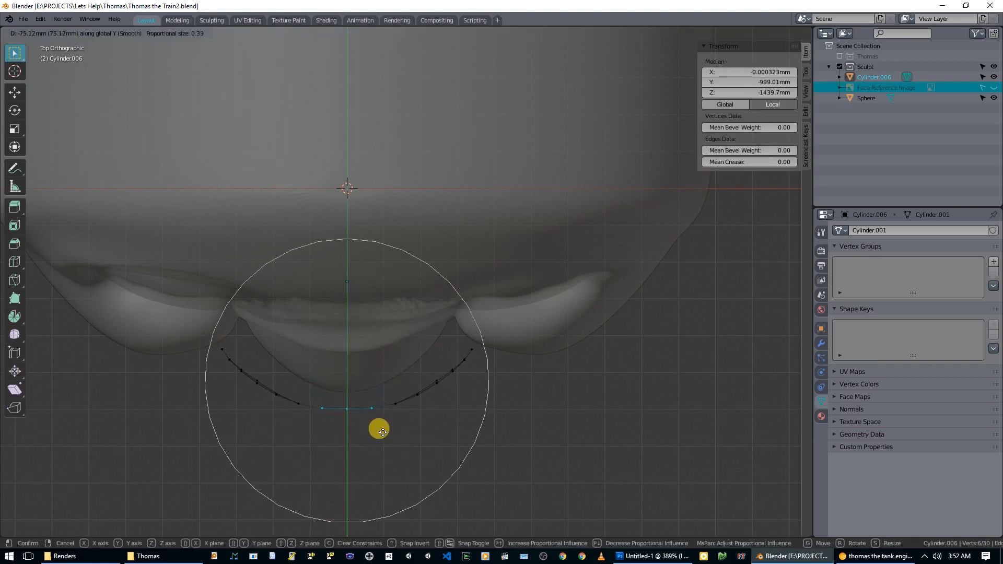
{"action": "left_click", "coordinate": [383, 431]}
- In Object Mode, move the strip back along Y into the mouth, to about -118 mm
{"action": "key", "text": "Tab"}
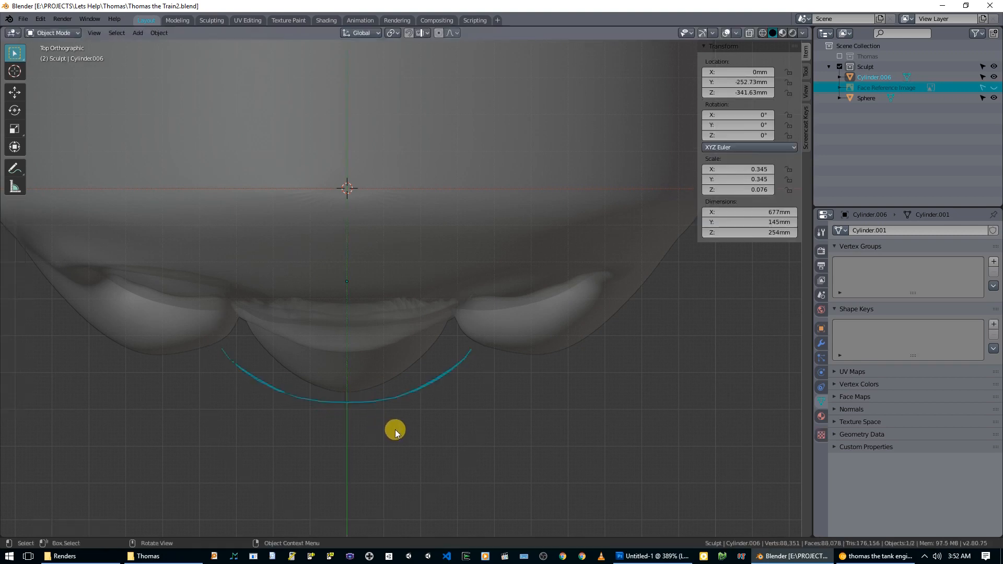
{"action": "key", "text": "g"}
{"action": "key", "text": "y"}
{"action": "left_click", "coordinate": [403, 380]}
- From the front view, lower the strip along Z to about -384 mm so it sits between the lips
{"action": "middle_click_drag", "start_coordinate": [403, 380], "coordinate": [409, 309]}
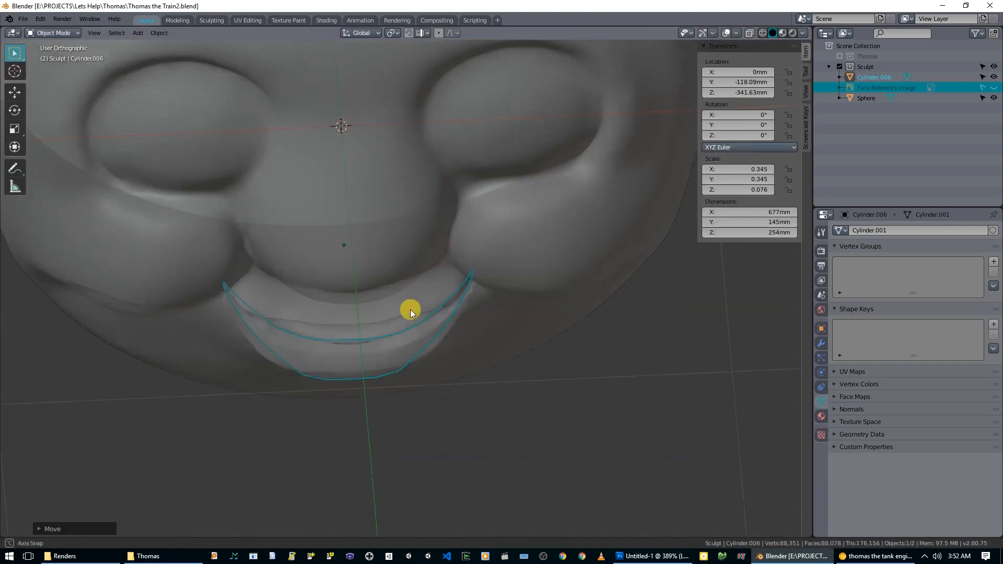
{"action": "key", "text": "KP_1"}
{"action": "key", "text": "g"}
{"action": "key", "text": "z"}
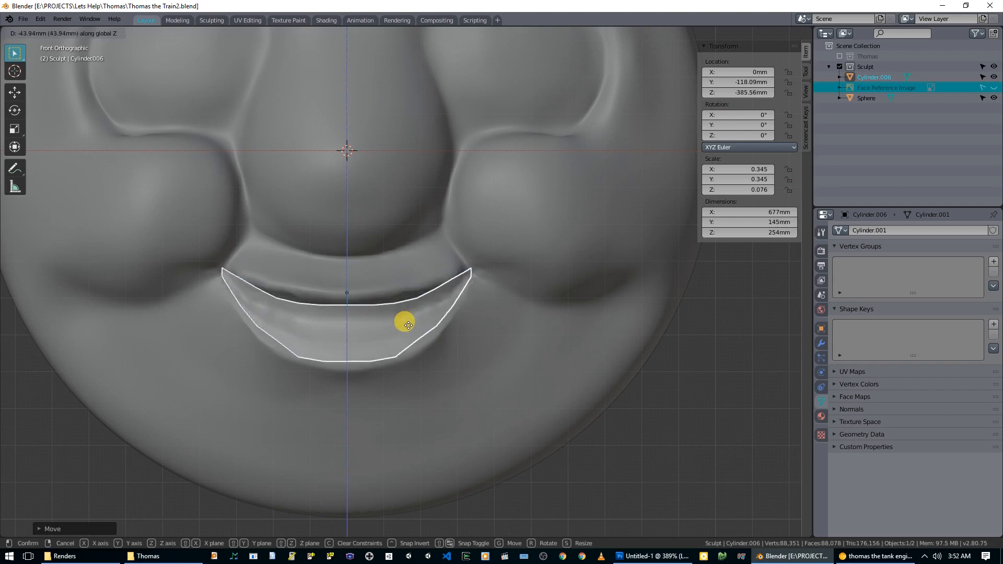
{"action": "left_click", "coordinate": [408, 325]}
- Turn off X-ray and push the strip further back along Y behind the lips, to about -40 mm
{"action": "middle_click_drag", "start_coordinate": [409, 325], "coordinate": [459, 350]}
{"action": "key", "text": "g"}
{"action": "key", "text": "y"}
{"action": "left_click", "coordinate": [472, 344]}
{"action": "key", "text": "alt+z"}
{"action": "key", "text": "g"}
{"action": "key", "text": "y"}
{"action": "left_click", "coordinate": [449, 345]}
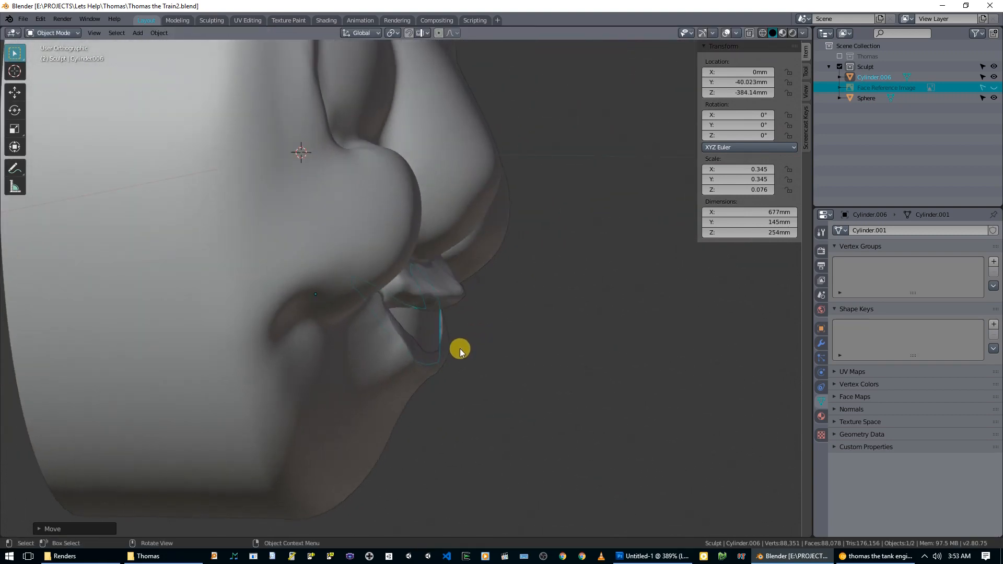
- From the right view, rotate and shift all of the strip's vertices to follow the lips' slope, about 127 mm deep and 277 mm tall
{"action": "key", "text": "KP_3"}
{"action": "key", "text": "r"}
{"action": "right_click", "coordinate": [471, 328]}
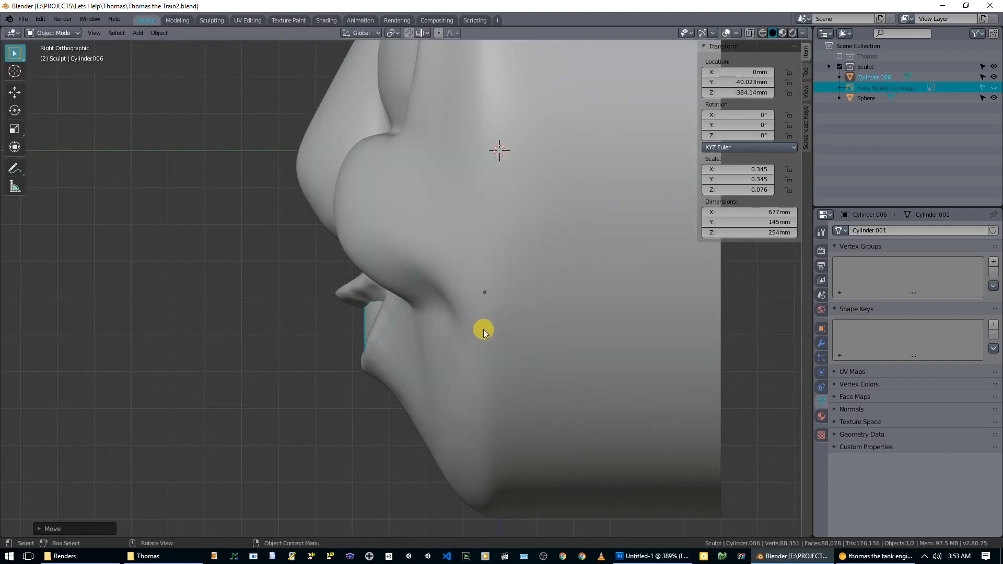
{"action": "key", "text": "Tab"}
{"action": "key", "text": "r"}
{"action": "right_click", "coordinate": [499, 316]}
{"action": "key", "text": "a"}
{"action": "key", "text": "r"}
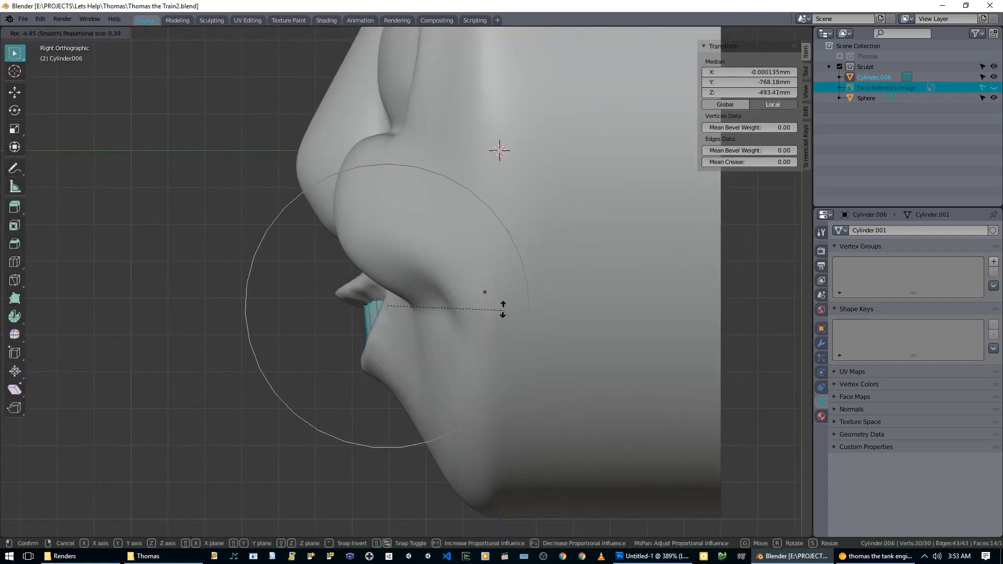
{"action": "left_click", "coordinate": [495, 294]}
{"action": "key", "text": "g"}
{"action": "left_click", "coordinate": [483, 293]}
{"action": "middle_click_drag", "start_coordinate": [489, 298], "coordinate": [608, 299]}
{"action": "key", "text": "Tab"}
{"action": "scroll", "coordinate": [548, 326], "scroll_direction": "down", "scroll_amount": 6}
{"action": "key", "text": "alt+a"}
{"action": "middle_click_drag", "start_coordinate": [511, 347], "coordinate": [443, 357]}
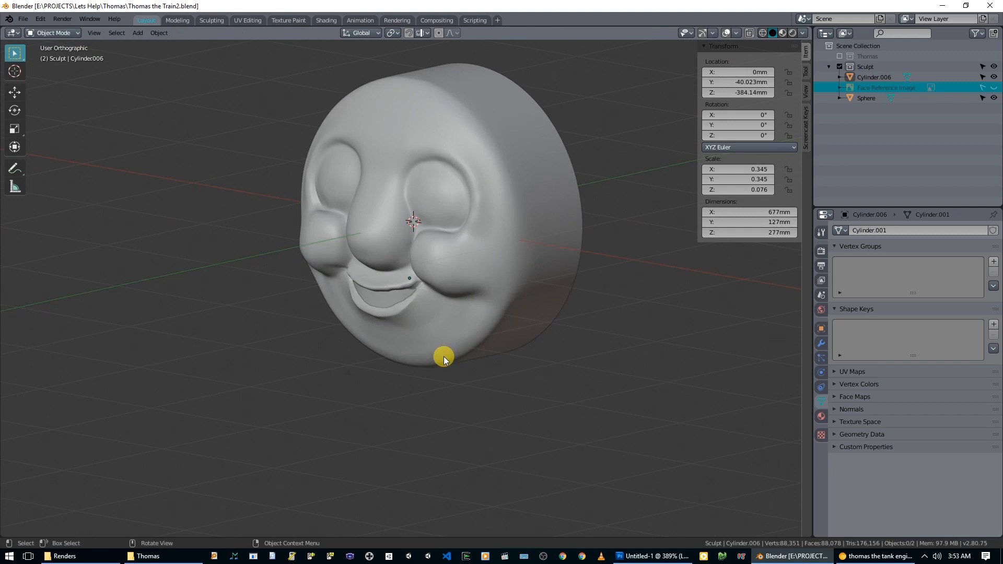
- From the right view, tilt and reposition the strip's vertices further, to about 112 mm deep and 287 mm tall
{"action": "scroll", "coordinate": [448, 354], "scroll_direction": "up", "scroll_amount": 3}
{"action": "mouse_move", "coordinate": [453, 352]}
{"action": "middle_mouse_down"}
{"action": "mouse_move", "coordinate": [582, 337]}
{"action": "mouse_move", "coordinate": [446, 356]}
{"action": "middle_mouse_up"}
{"action": "key", "text": "KP_3"}
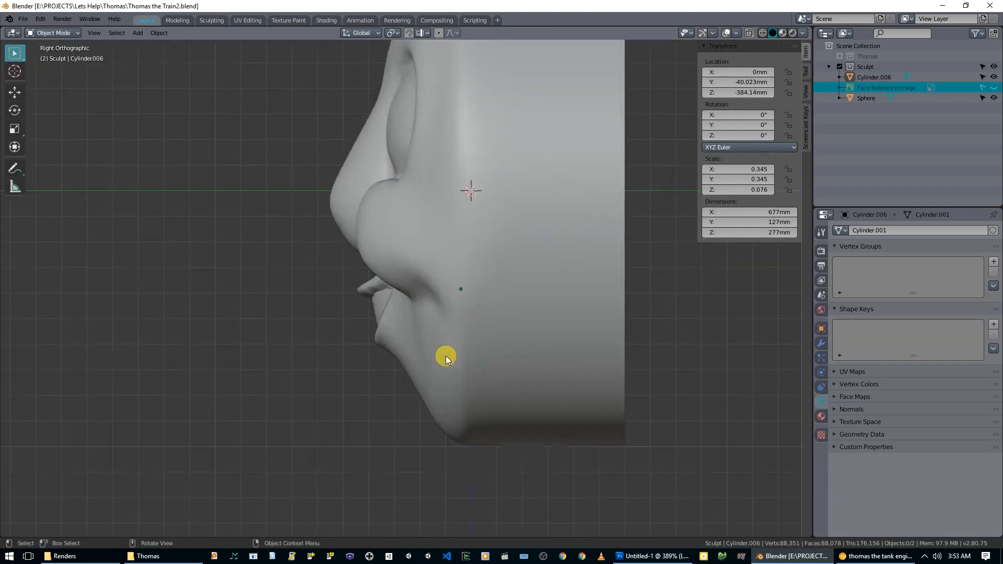
{"action": "key", "text": "Tab"}
{"action": "scroll", "coordinate": [446, 356], "scroll_direction": "up", "scroll_amount": 1}
{"action": "key", "text": "r"}
{"action": "left_click", "coordinate": [523, 354]}
{"action": "key", "text": "g"}
{"action": "left_click", "coordinate": [541, 372]}
{"action": "middle_click_drag", "start_coordinate": [542, 372], "coordinate": [633, 367]}
{"action": "key", "text": "Tab"}
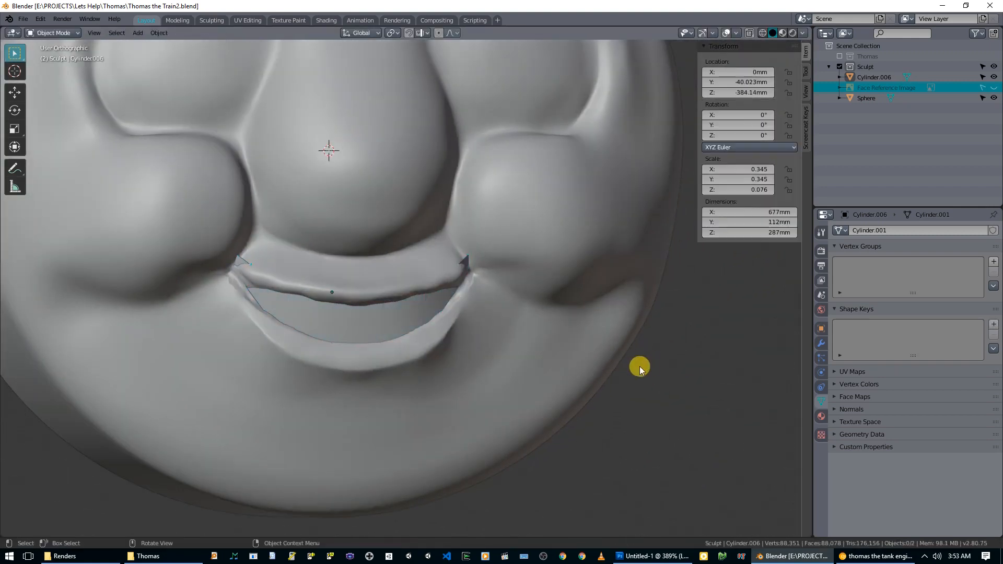
{"action": "scroll", "coordinate": [638, 365], "scroll_direction": "down", "scroll_amount": 2}
{"action": "scroll", "coordinate": [313, 279], "scroll_direction": "up", "scroll_amount": 3}
- In Edit Mode, select the six vertices at each end of the strip, near both mouth corners
{"action": "key", "text": "Tab"}
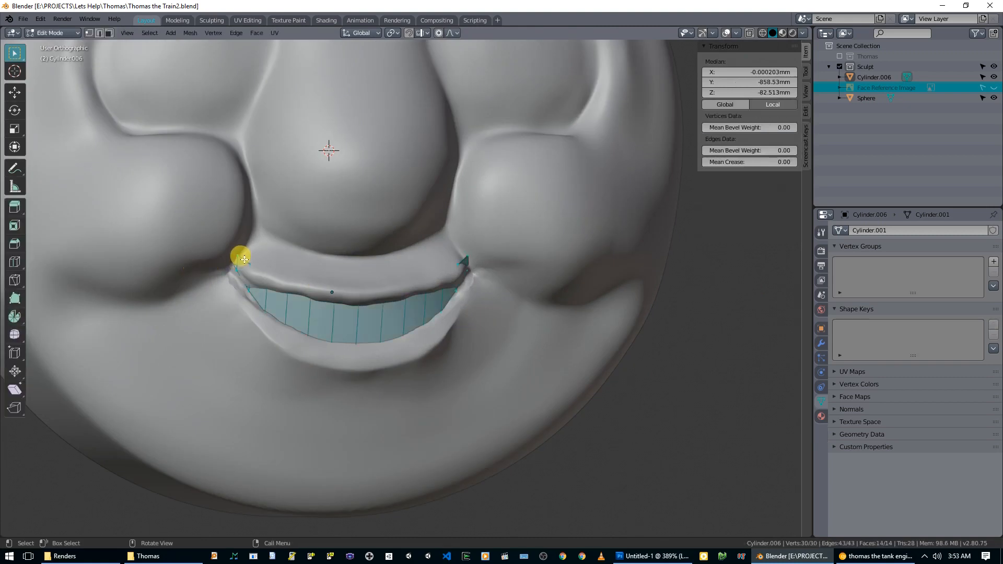
{"action": "left_click", "coordinate": [241, 256]}
{"action": "middle_click_drag", "start_coordinate": [241, 256], "coordinate": [263, 263]}
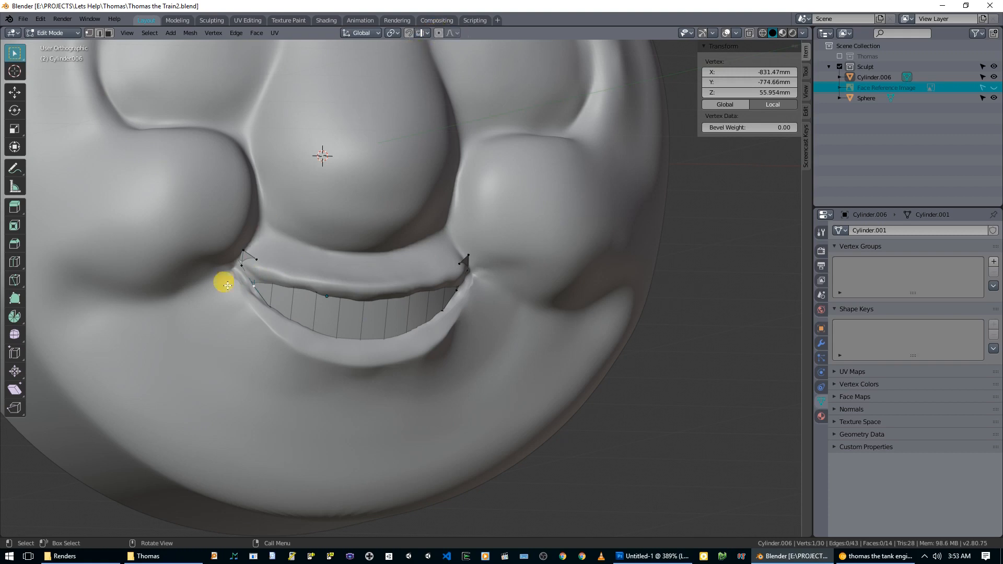
{"action": "key", "text": "alt+a"}
{"action": "key", "text": "b"}
{"action": "left_click_drag", "start_coordinate": [220, 211], "coordinate": [263, 304]}
{"action": "middle_click_drag", "start_coordinate": [276, 306], "coordinate": [345, 304]}
{"action": "key", "text": "b"}
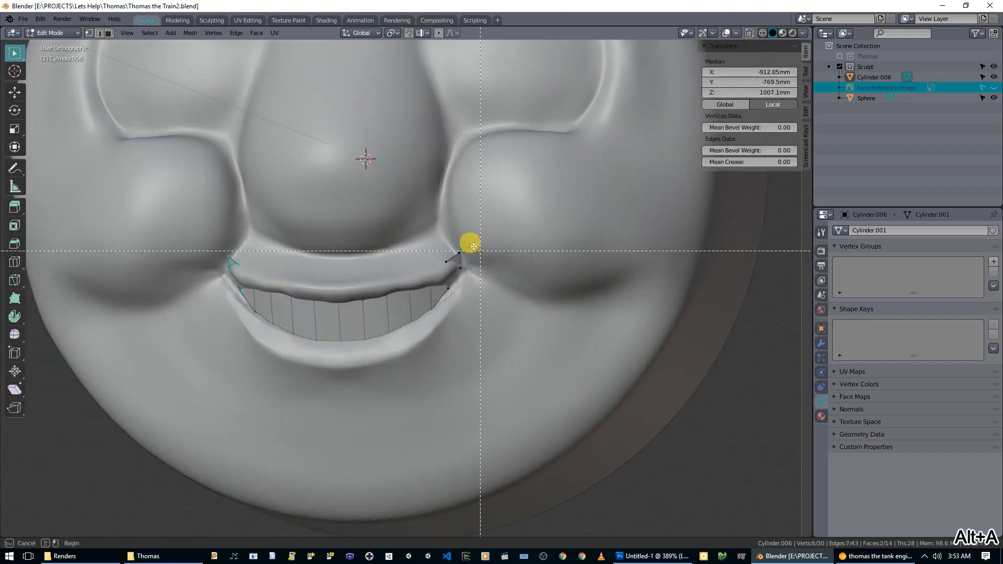
{"action": "left_click_drag", "start_coordinate": [445, 234], "coordinate": [481, 303]}
{"action": "middle_click_drag", "start_coordinate": [481, 303], "coordinate": [502, 257]}
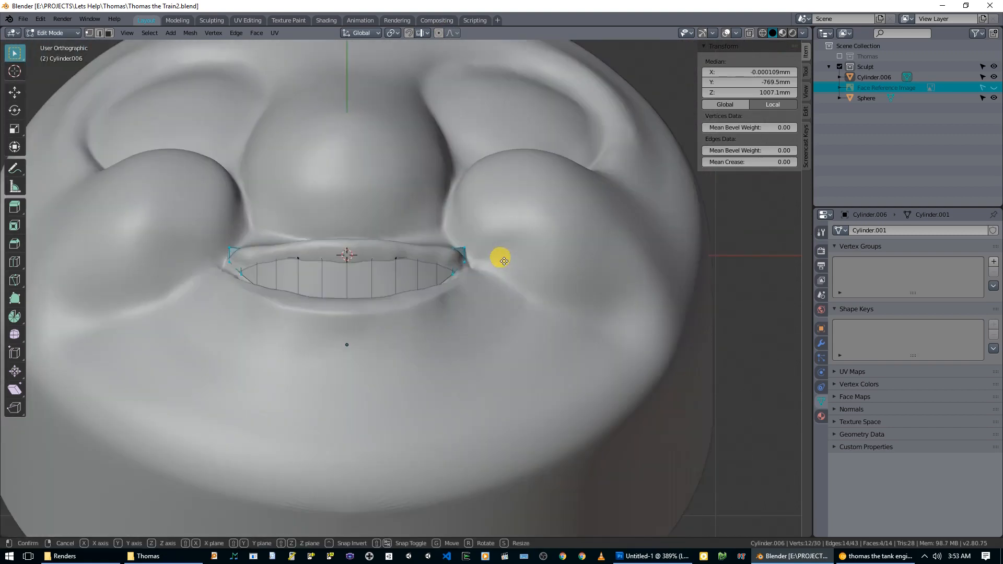
- Lower the selected end vertices along Z with proportional editing and rotate them from the right view
{"action": "key", "text": "g"}
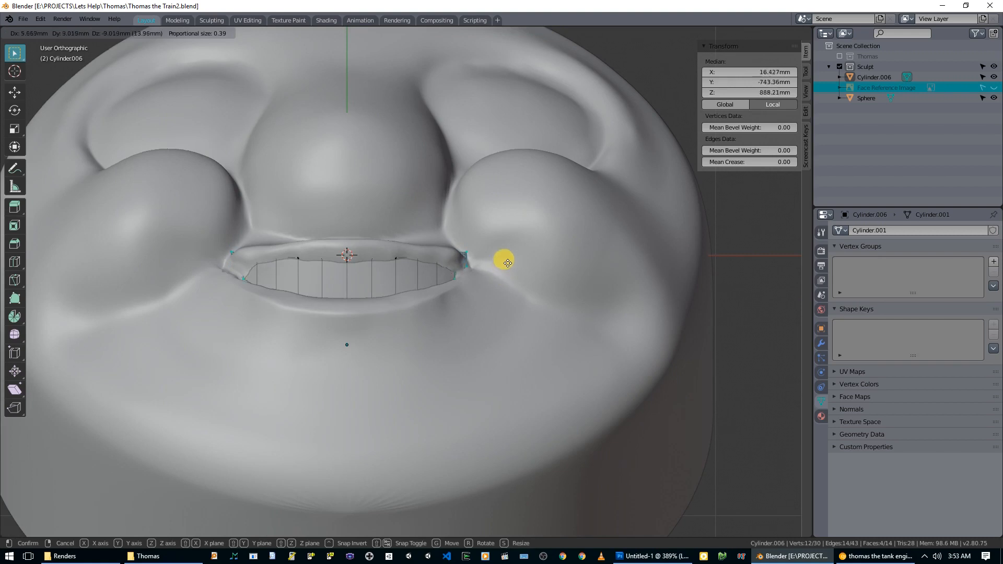
{"action": "key", "text": "z"}
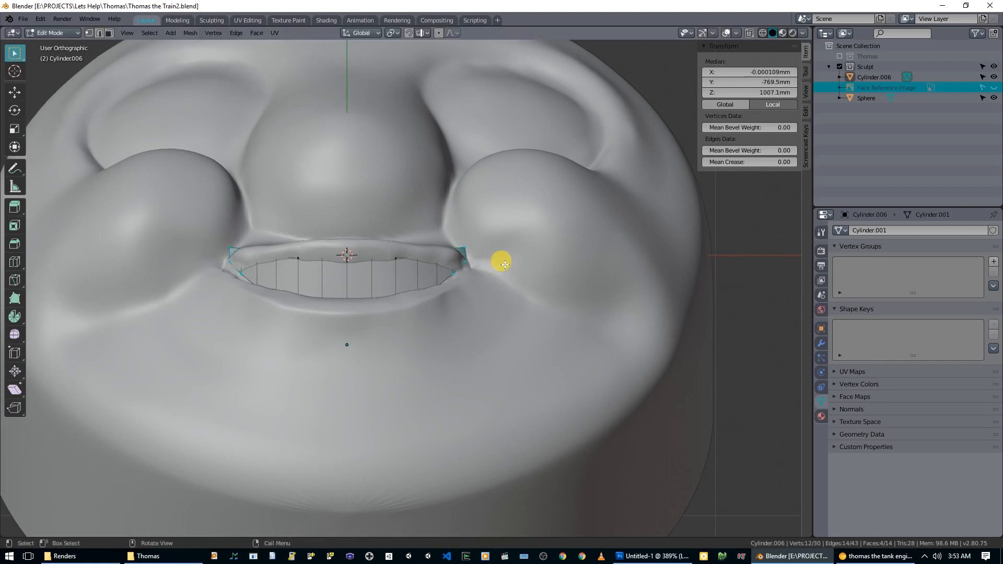
{"action": "left_click", "coordinate": [507, 275]}
{"action": "middle_click_drag", "start_coordinate": [504, 274], "coordinate": [479, 316]}
{"action": "key", "text": "r"}
{"action": "left_click", "coordinate": [546, 315]}
- Push the end vertices back along Y behind the lips, to a median Y of about -729 mm, and return to Object Mode
{"action": "key", "text": "g"}
{"action": "key", "text": "y"}
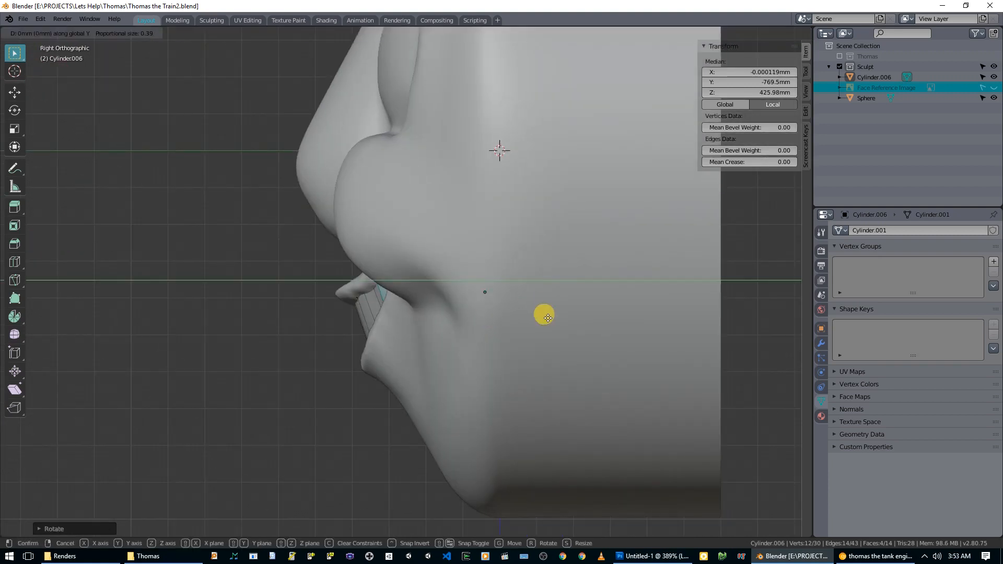
{"action": "left_click", "coordinate": [552, 318]}
{"action": "middle_click_drag", "start_coordinate": [552, 317], "coordinate": [666, 310]}
{"action": "key", "text": "g"}
{"action": "key", "text": "y"}
{"action": "right_click", "coordinate": [657, 311]}
{"action": "key", "text": "g"}
{"action": "key", "text": "y"}
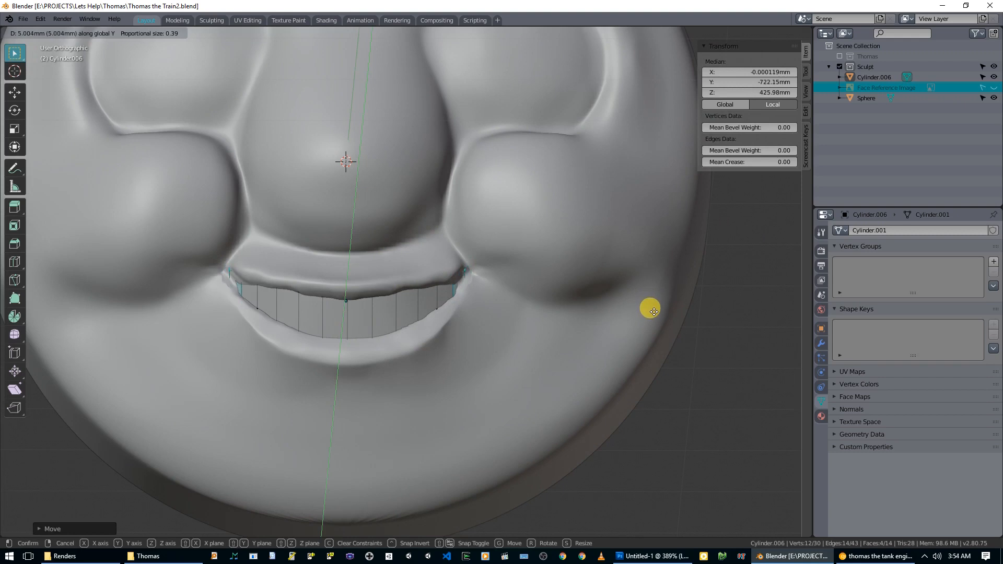
{"action": "left_click", "coordinate": [654, 312]}
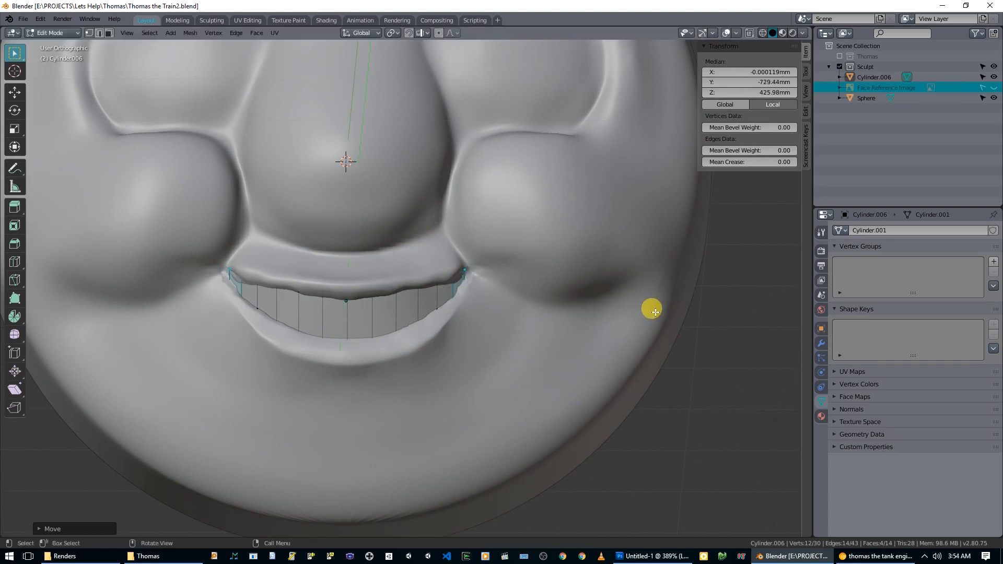
{"action": "key", "text": "Tab"}
{"action": "middle_click_drag", "start_coordinate": [628, 324], "coordinate": [650, 352]}
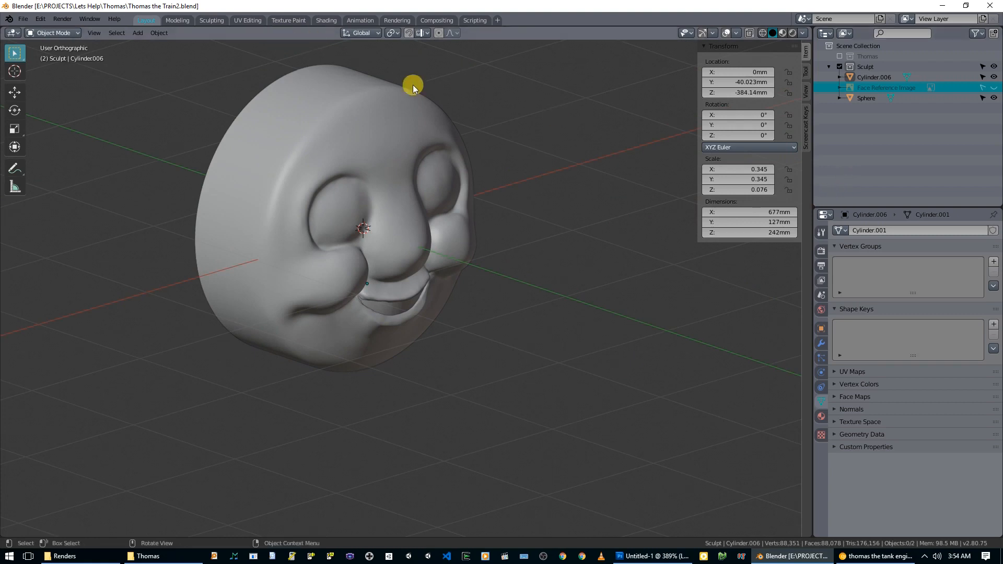
- Open the Sculpting workspace in front view and set the Grab brush radius to 130 px
{"action": "left_click", "coordinate": [211, 20]}
{"action": "left_click", "coordinate": [144, 20]}
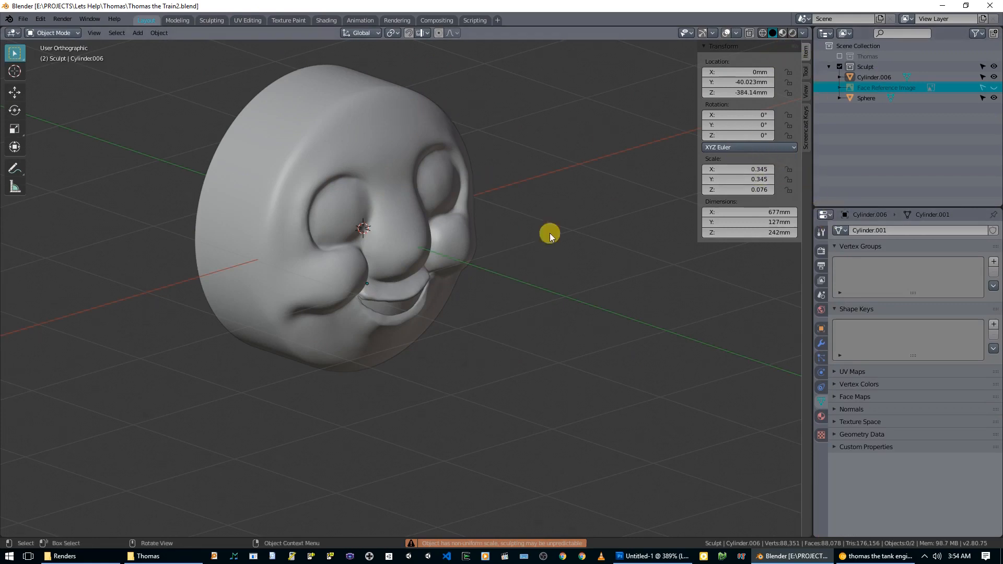
{"action": "middle_click_drag", "start_coordinate": [549, 230], "coordinate": [542, 217]}
{"action": "left_click", "coordinate": [208, 20]}
{"action": "mouse_move", "coordinate": [594, 193]}
{"action": "middle_mouse_down"}
{"action": "mouse_move", "coordinate": [667, 233]}
{"action": "mouse_move", "coordinate": [622, 234]}
{"action": "mouse_move", "coordinate": [679, 245]}
{"action": "mouse_move", "coordinate": [575, 246]}
{"action": "mouse_move", "coordinate": [615, 240]}
{"action": "mouse_move", "coordinate": [594, 247]}
{"action": "middle_mouse_up"}
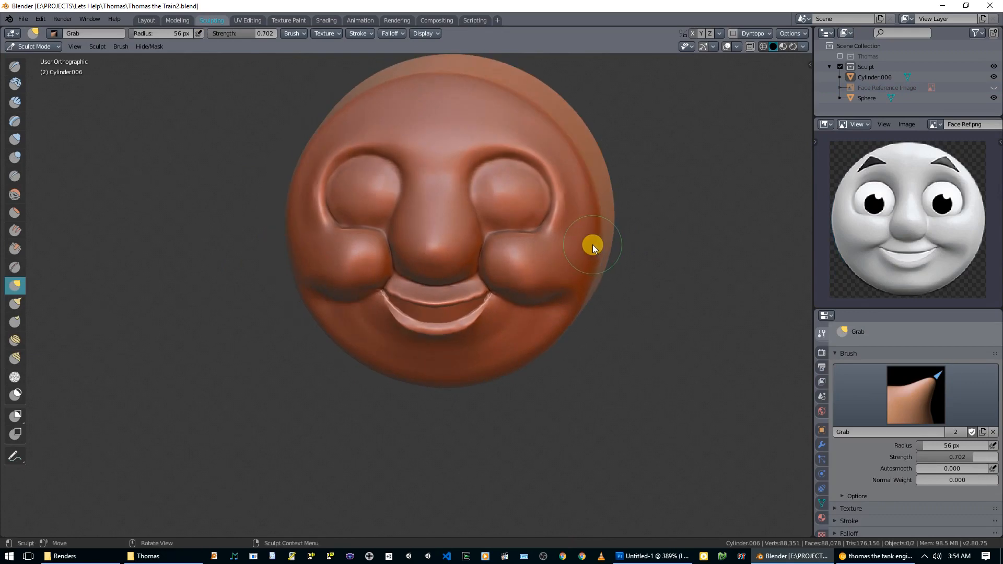
{"action": "key", "text": "KP_1"}
{"action": "middle_click_drag", "start_coordinate": [540, 199], "coordinate": [485, 304], "text": "shift"}
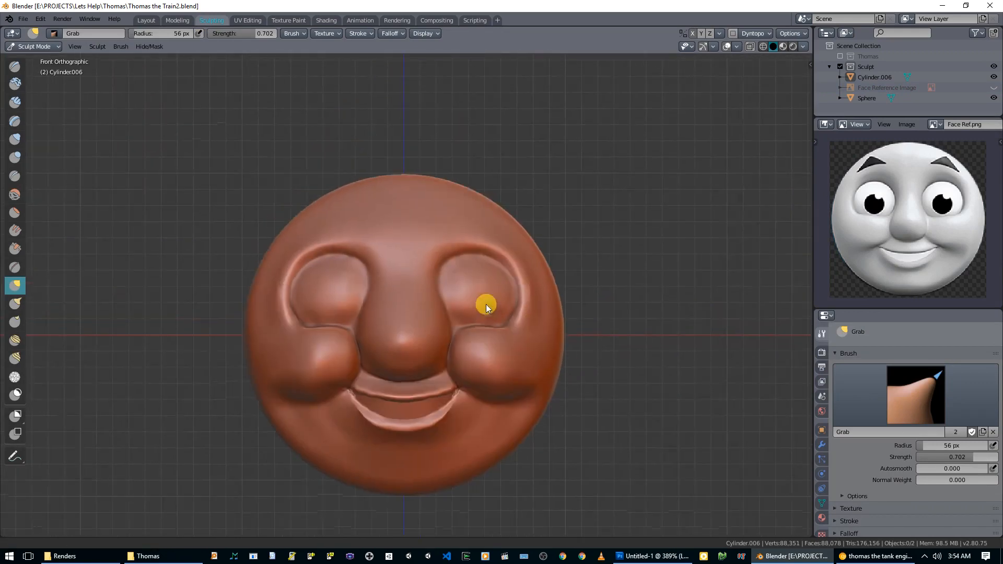
{"action": "scroll", "coordinate": [486, 304], "scroll_direction": "up", "scroll_amount": 2}
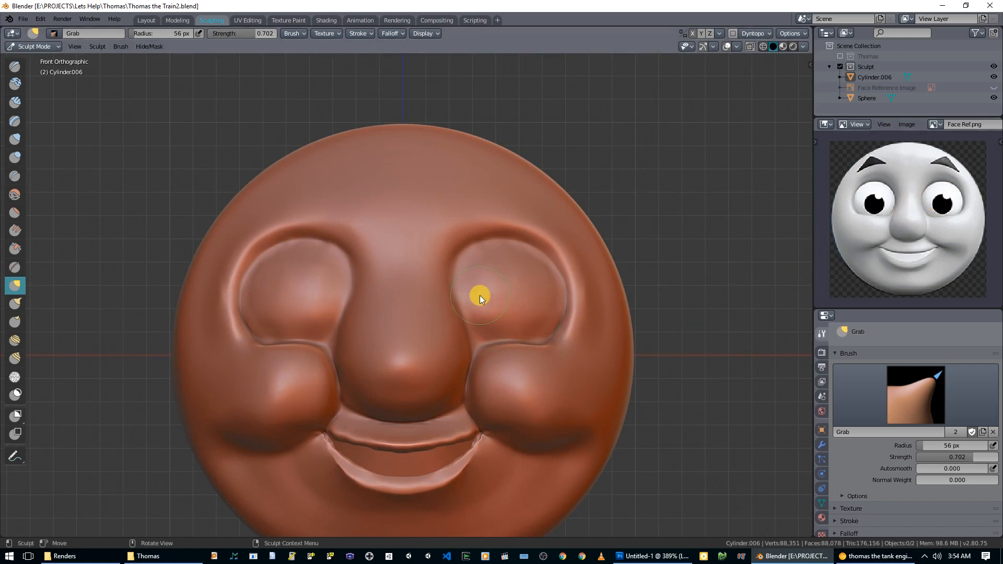
{"action": "key", "text": "f"}
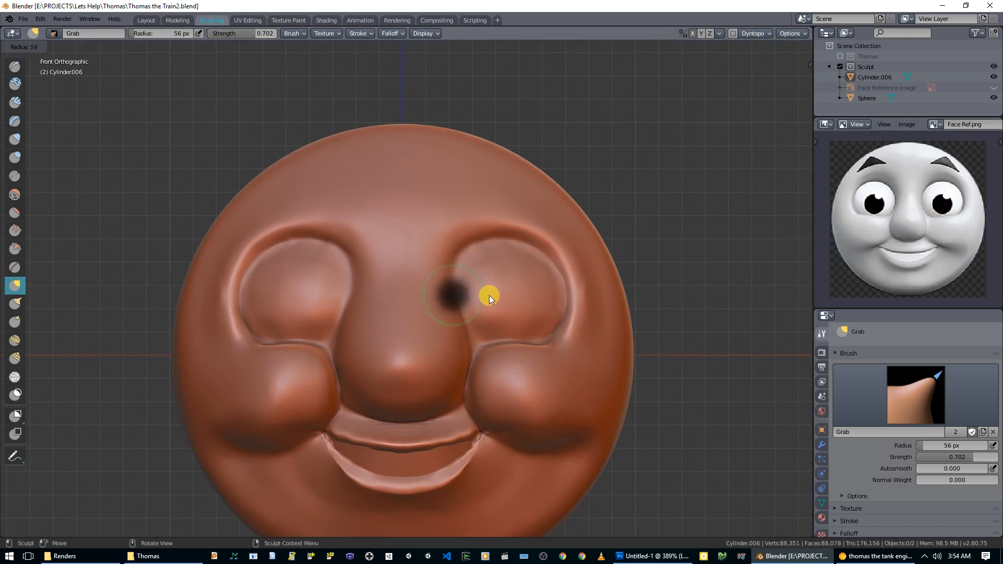
{"action": "left_click", "coordinate": [521, 298]}
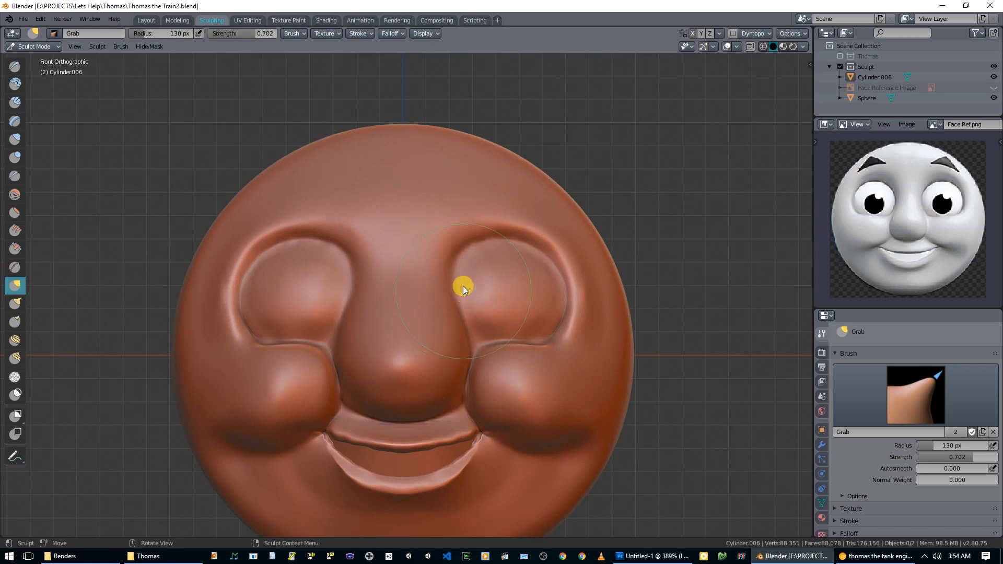
- Make the head sphere the sculpting target and narrow the nose bridge with the Grab brush, reducing its radius to 97 px and 57 px
{"action": "left_click", "coordinate": [147, 20]}
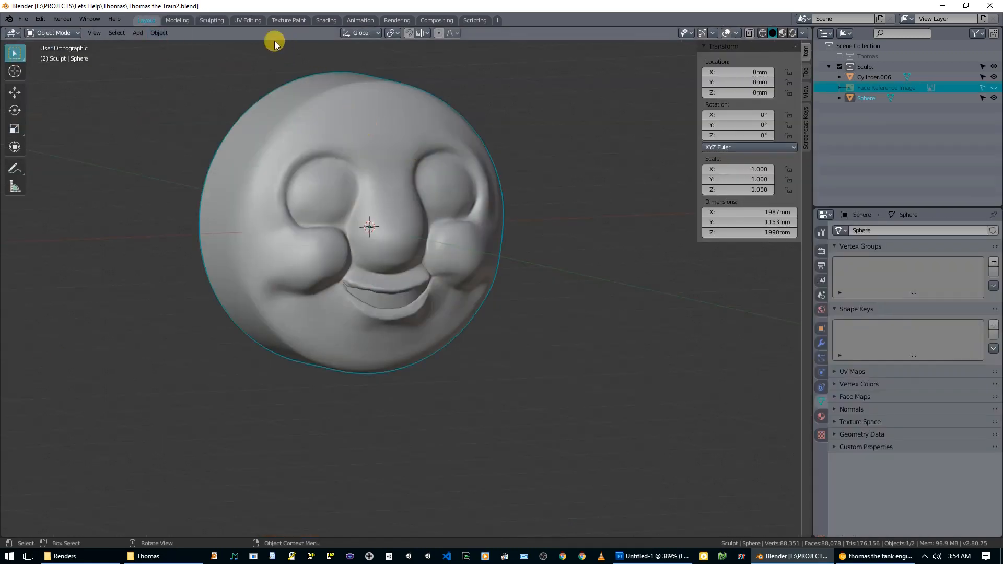
{"action": "left_click", "coordinate": [209, 20]}
{"action": "mouse_move", "coordinate": [460, 274]}
{"action": "left_mouse_down"}
{"action": "mouse_move", "coordinate": [435, 277]}
{"action": "mouse_move", "coordinate": [449, 327]}
{"action": "mouse_move", "coordinate": [468, 335]}
{"action": "mouse_move", "coordinate": [460, 321]}
{"action": "mouse_move", "coordinate": [453, 335]}
{"action": "mouse_move", "coordinate": [455, 320]}
{"action": "left_mouse_up"}
{"action": "key", "text": "f"}
{"action": "left_click", "coordinate": [443, 324]}
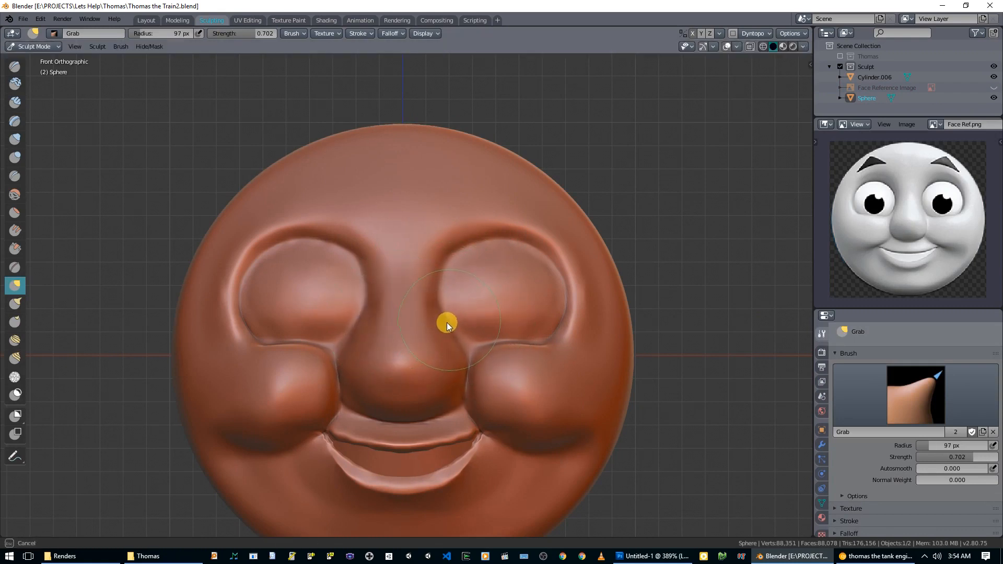
{"action": "key", "text": "f"}
{"action": "left_click", "coordinate": [428, 325]}
{"action": "mouse_move", "coordinate": [526, 330]}
{"action": "middle_mouse_down"}
{"action": "mouse_move", "coordinate": [591, 331]}
{"action": "mouse_move", "coordinate": [515, 336]}
{"action": "mouse_move", "coordinate": [563, 295]}
{"action": "mouse_move", "coordinate": [537, 318]}
{"action": "mouse_move", "coordinate": [484, 296]}
{"action": "middle_mouse_up"}
- Smooth the cheek beside the nose with the Smooth brush at strength 0.773
{"action": "key", "text": "KP_1"}
{"action": "key", "text": "s"}
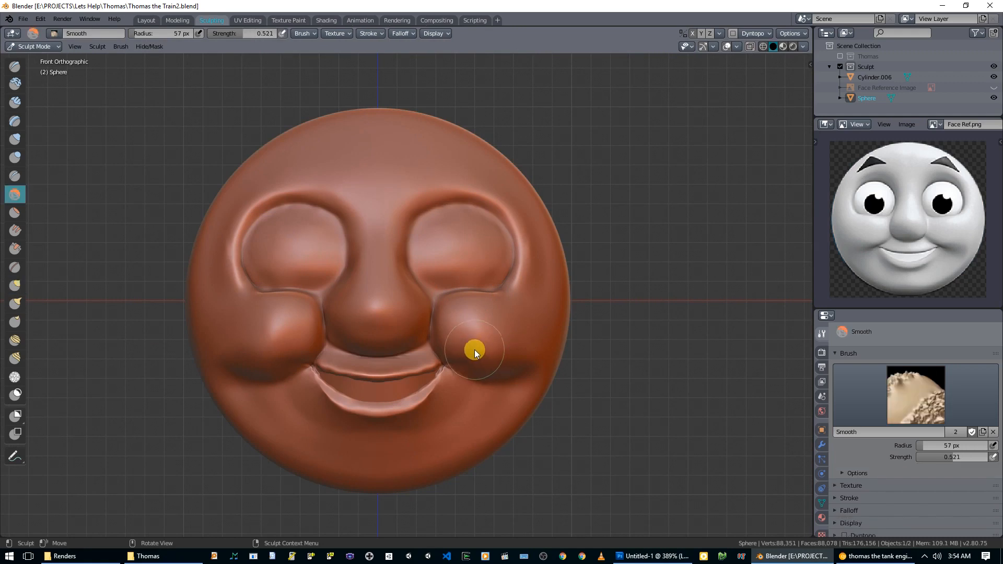
{"action": "key", "text": "shift+f"}
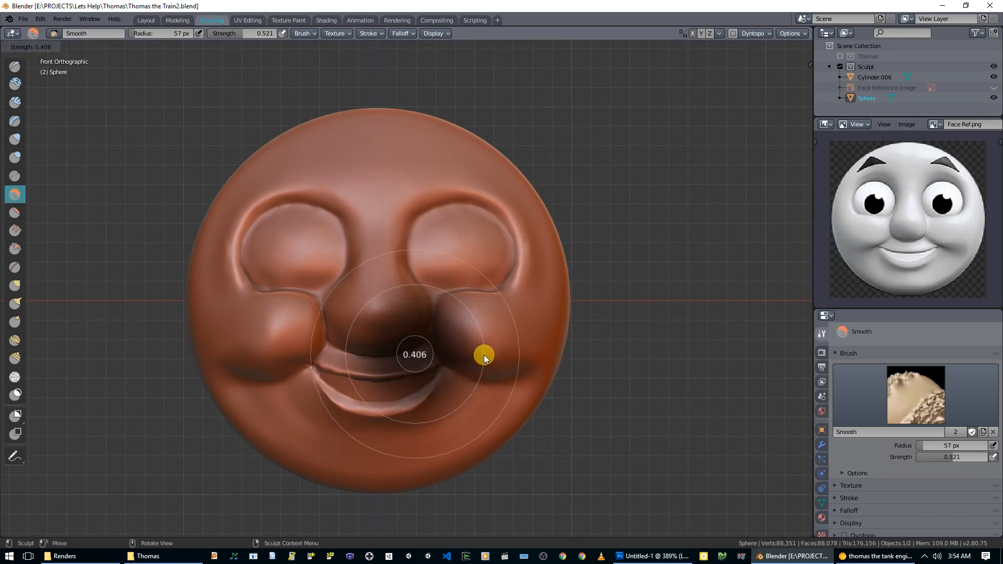
{"action": "left_click", "coordinate": [452, 357]}
{"action": "mouse_move", "coordinate": [463, 341]}
{"action": "left_mouse_down"}
{"action": "mouse_move", "coordinate": [511, 329]}
{"action": "mouse_move", "coordinate": [457, 340]}
{"action": "mouse_move", "coordinate": [481, 358]}
{"action": "mouse_move", "coordinate": [488, 332]}
{"action": "left_mouse_up"}
{"action": "mouse_move", "coordinate": [466, 327]}
{"action": "middle_mouse_down"}
{"action": "mouse_move", "coordinate": [578, 320]}
{"action": "mouse_move", "coordinate": [549, 343]}
{"action": "mouse_move", "coordinate": [466, 313]}
{"action": "middle_mouse_up"}
{"action": "mouse_move", "coordinate": [467, 314]}
{"action": "left_mouse_down"}
{"action": "mouse_move", "coordinate": [458, 321]}
{"action": "mouse_move", "coordinate": [466, 318]}
{"action": "left_mouse_up"}
{"action": "mouse_move", "coordinate": [466, 318]}
{"action": "middle_mouse_down"}
{"action": "mouse_move", "coordinate": [558, 311]}
{"action": "mouse_move", "coordinate": [512, 287]}
{"action": "mouse_move", "coordinate": [467, 283]}
{"action": "mouse_move", "coordinate": [484, 313]}
{"action": "mouse_move", "coordinate": [438, 307]}
{"action": "middle_mouse_up"}
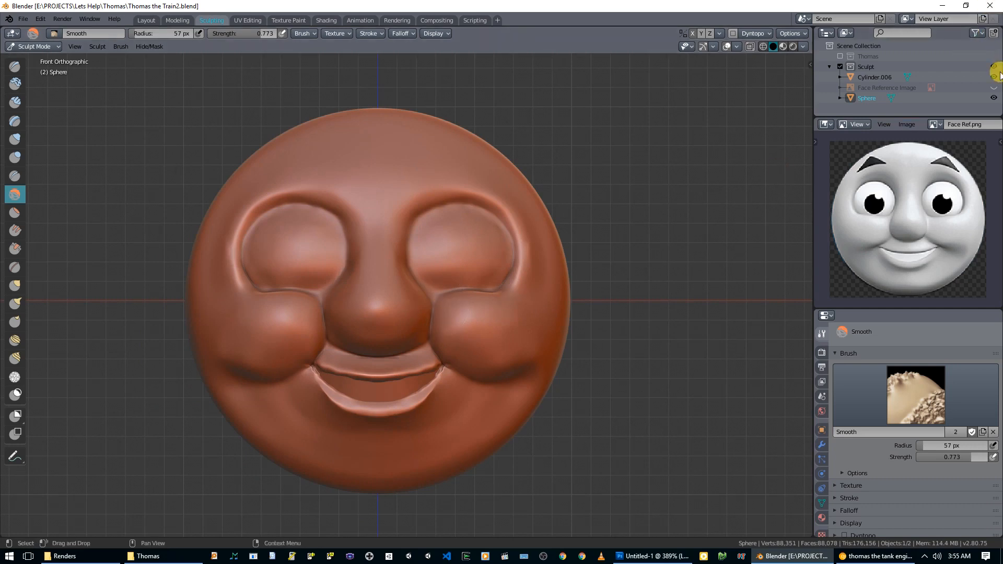
- Show the face reference image over the sculpt to compare the features, and hide it again
{"action": "left_click", "coordinate": [994, 87]}
{"action": "left_click", "coordinate": [994, 88]}
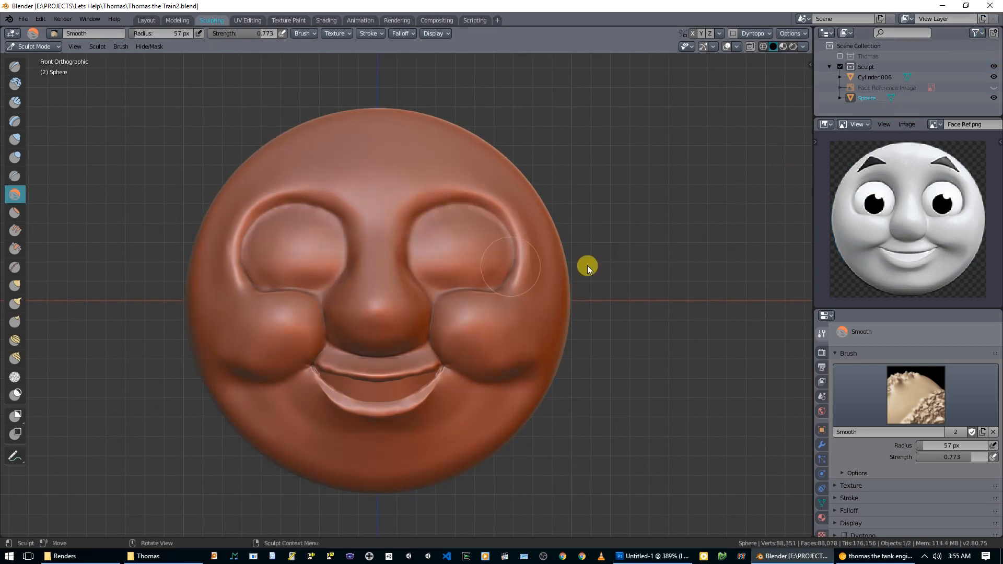
{"action": "left_click", "coordinate": [994, 88]}
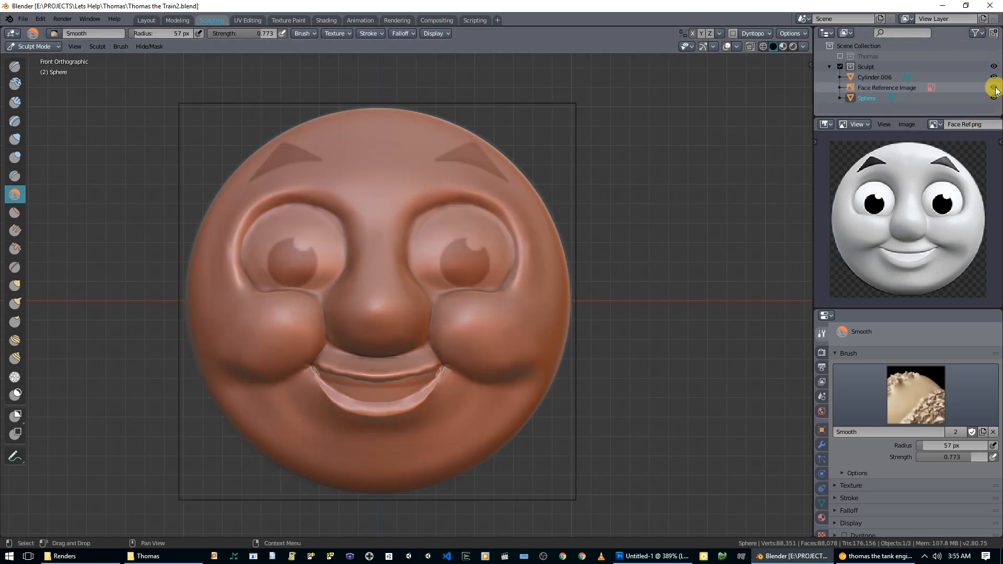
{"action": "left_click", "coordinate": [994, 88]}
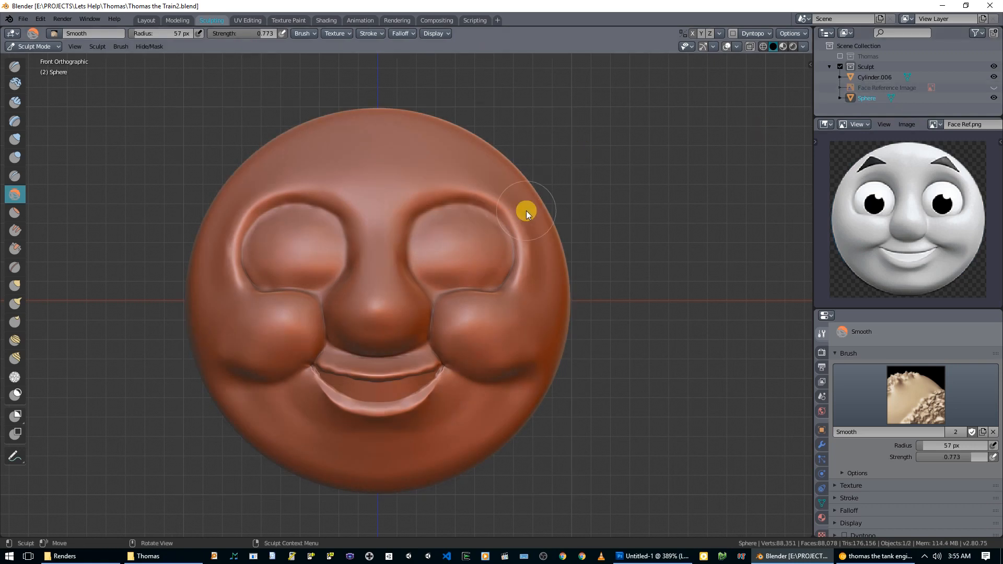
- Smooth the lower edge of the cheek with the Smooth brush, reducing its strength to 0.150
{"action": "scroll", "coordinate": [415, 195], "scroll_direction": "up", "scroll_amount": 1}
{"action": "key", "text": "g"}
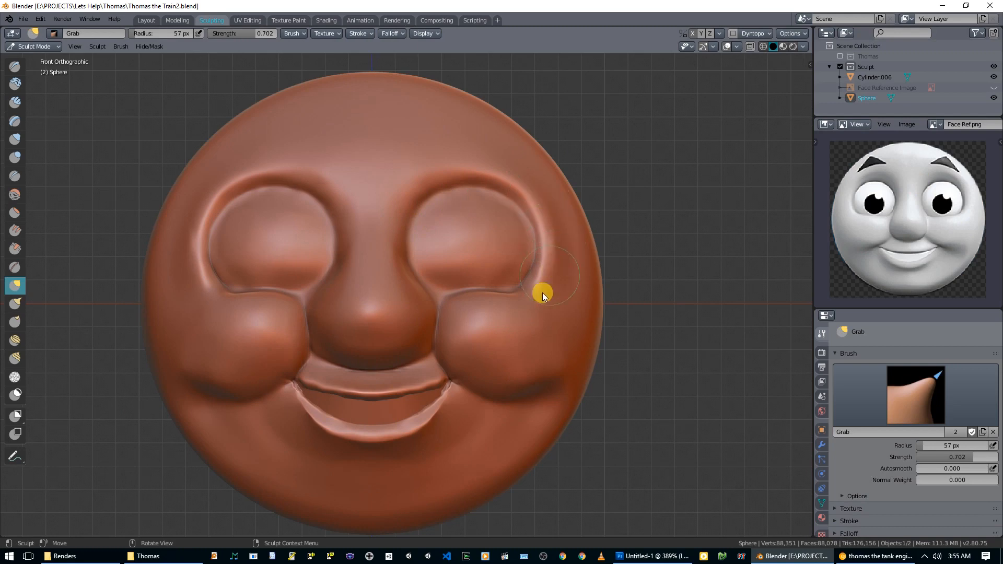
{"action": "middle_click_drag", "start_coordinate": [537, 372], "coordinate": [516, 314]}
{"action": "key", "text": "shift+s"}
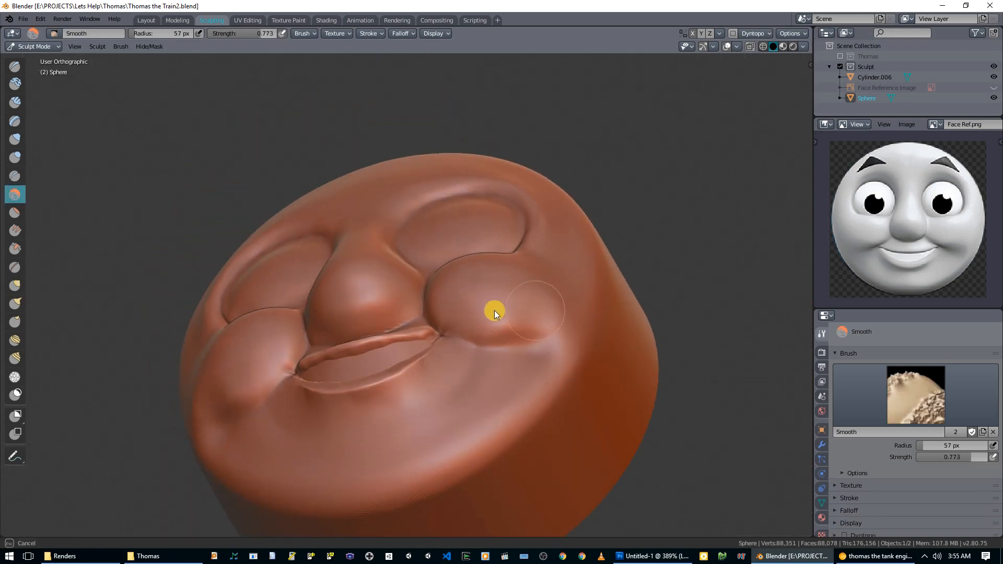
{"action": "key", "text": "shift+f"}
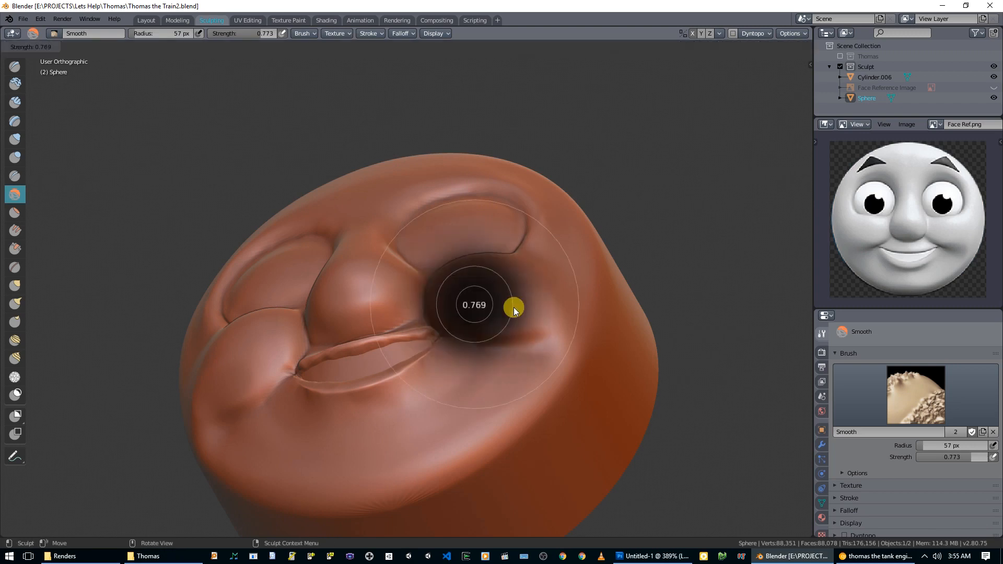
{"action": "left_click", "coordinate": [513, 307]}
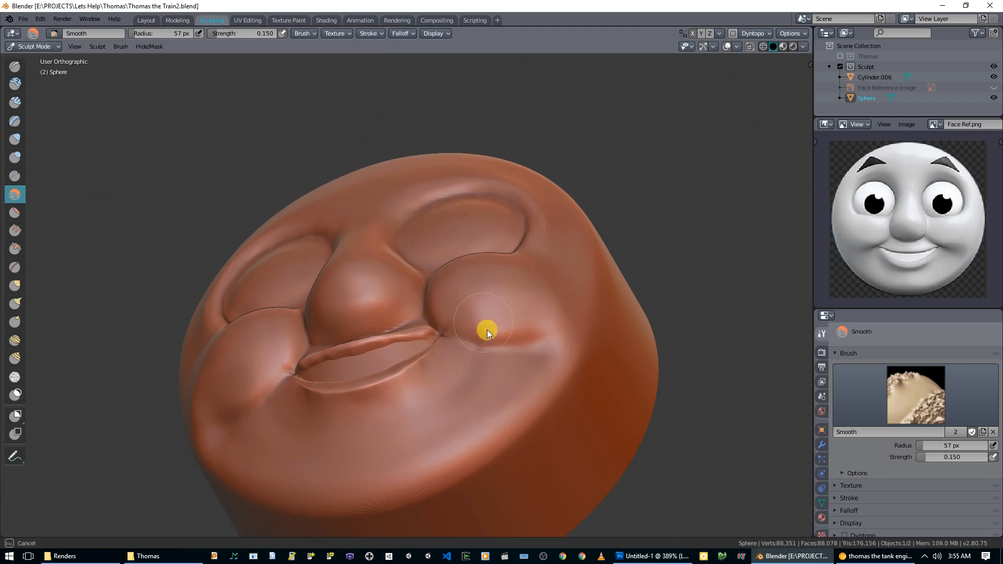
- Even out the crease under the cheek with the Smooth brush at strengths 0.606 and 0.285
{"action": "scroll", "coordinate": [514, 329], "scroll_direction": "up", "scroll_amount": 4}
{"action": "key", "text": "shift+f"}
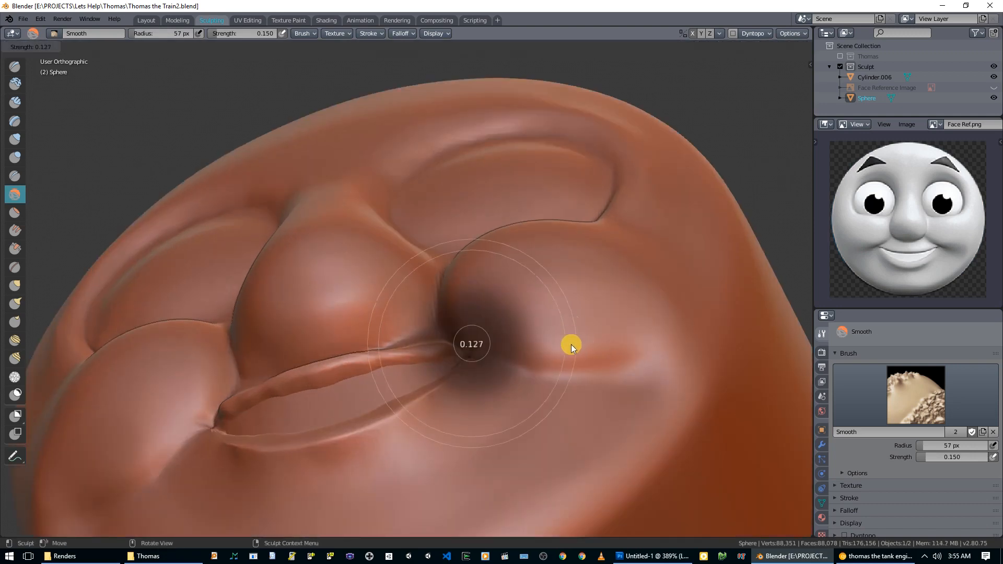
{"action": "left_click", "coordinate": [522, 341]}
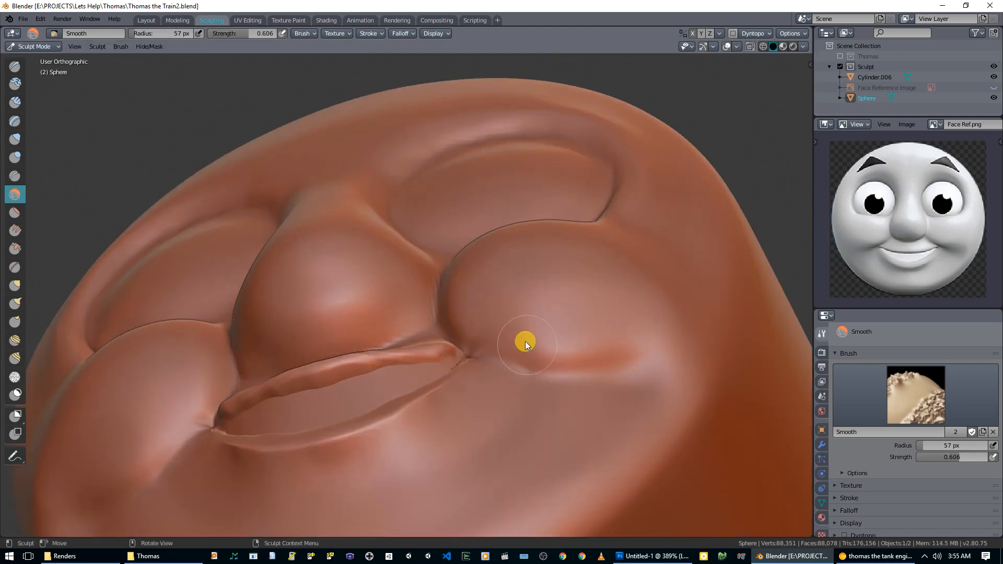
{"action": "key", "text": "shift+f"}
{"action": "left_click", "coordinate": [624, 320]}
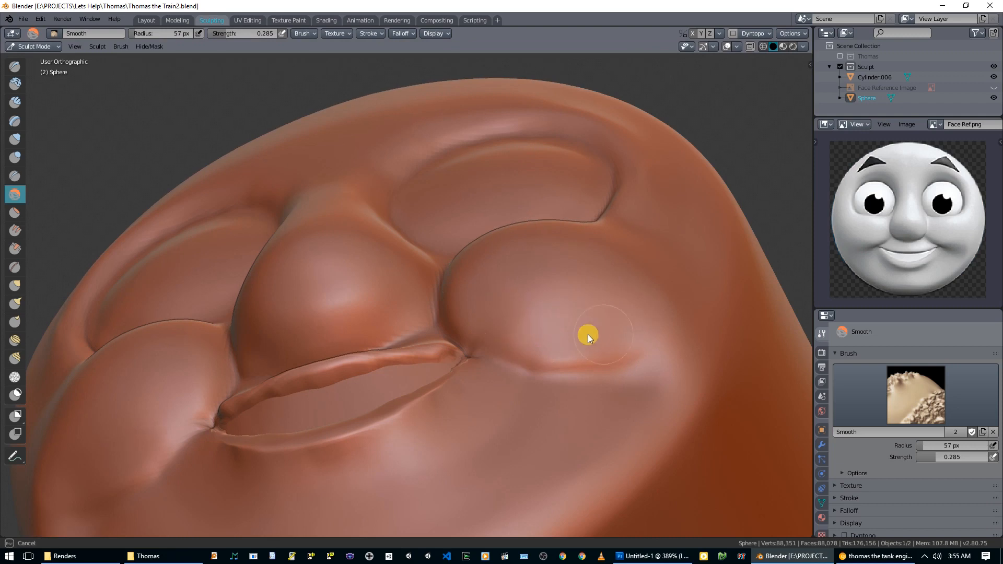
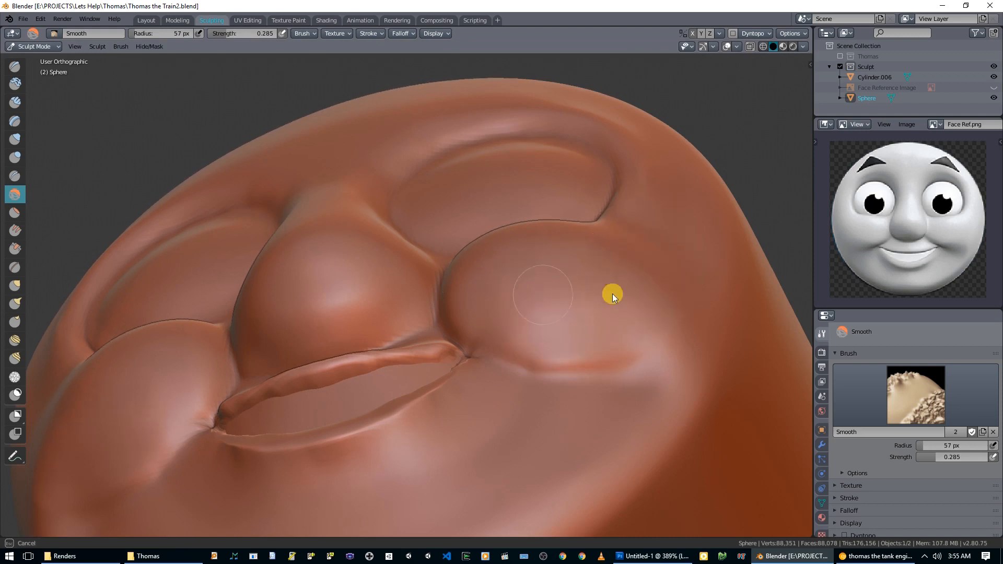
{"action": "mouse_move", "coordinate": [513, 312]}
{"action": "middle_mouse_down"}
{"action": "mouse_move", "coordinate": [621, 358]}
{"action": "mouse_move", "coordinate": [495, 366]}
{"action": "mouse_move", "coordinate": [597, 361]}
{"action": "mouse_move", "coordinate": [605, 338]}
{"action": "middle_mouse_up"}
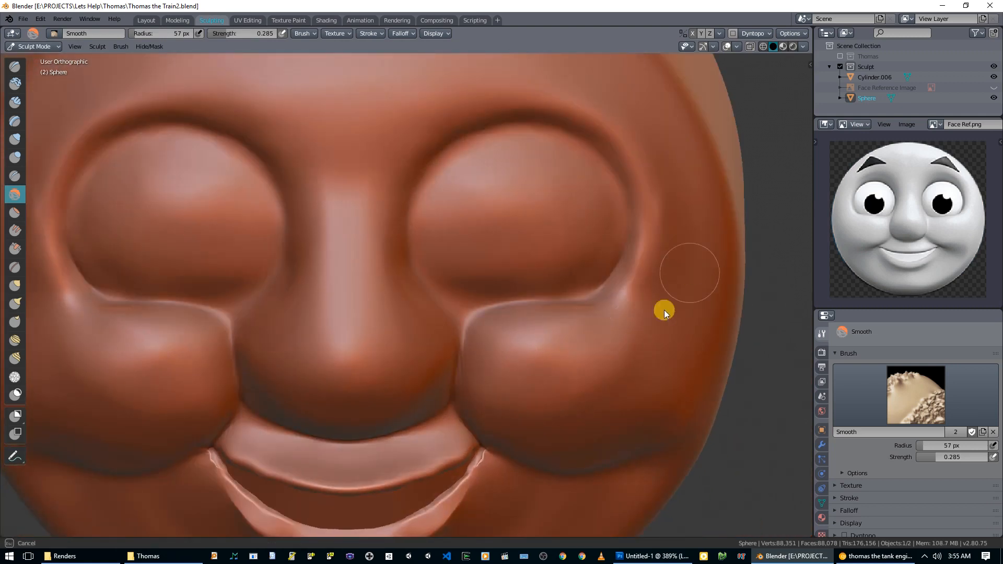
- Build up the temple and forehead around the eyes with the Draw brush at radius 73 px and strength 0.285
{"action": "scroll", "coordinate": [656, 255], "scroll_direction": "down", "scroll_amount": 5}
{"action": "mouse_move", "coordinate": [656, 255]}
{"action": "middle_mouse_down"}
{"action": "mouse_move", "coordinate": [550, 212]}
{"action": "mouse_move", "coordinate": [539, 231]}
{"action": "middle_mouse_up"}
{"action": "middle_click_drag", "start_coordinate": [662, 204], "coordinate": [599, 218]}
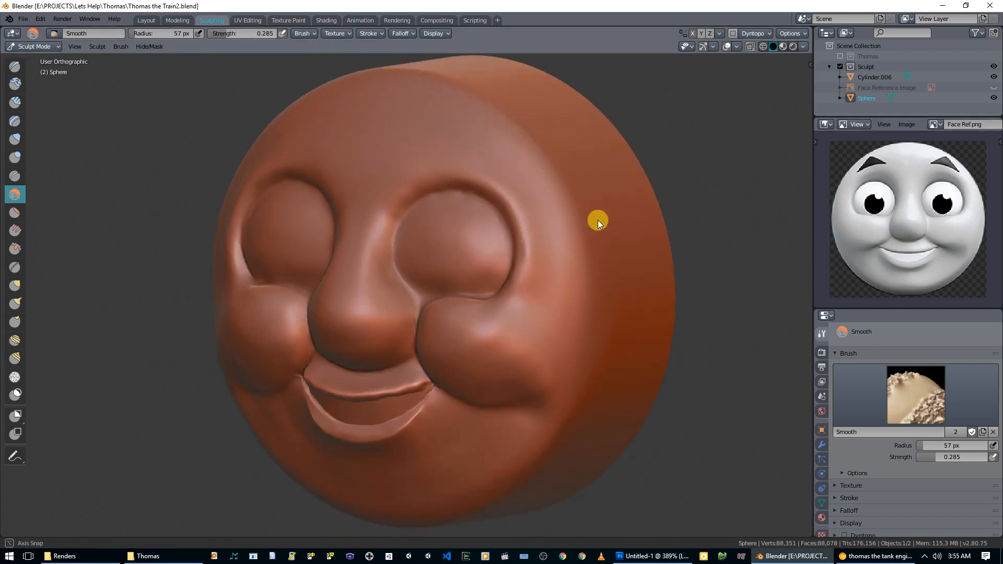
{"action": "mouse_move", "coordinate": [560, 280]}
{"action": "middle_mouse_down"}
{"action": "mouse_move", "coordinate": [555, 159]}
{"action": "mouse_move", "coordinate": [620, 157]}
{"action": "mouse_move", "coordinate": [588, 179]}
{"action": "mouse_move", "coordinate": [414, 196]}
{"action": "mouse_move", "coordinate": [424, 209]}
{"action": "middle_mouse_up"}
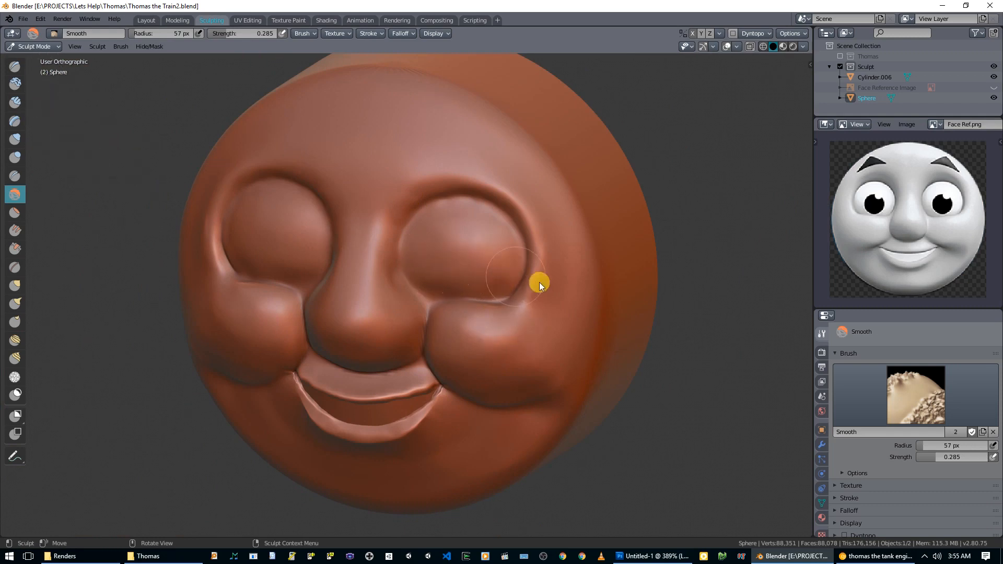
{"action": "key", "text": "x"}
{"action": "key", "text": "f"}
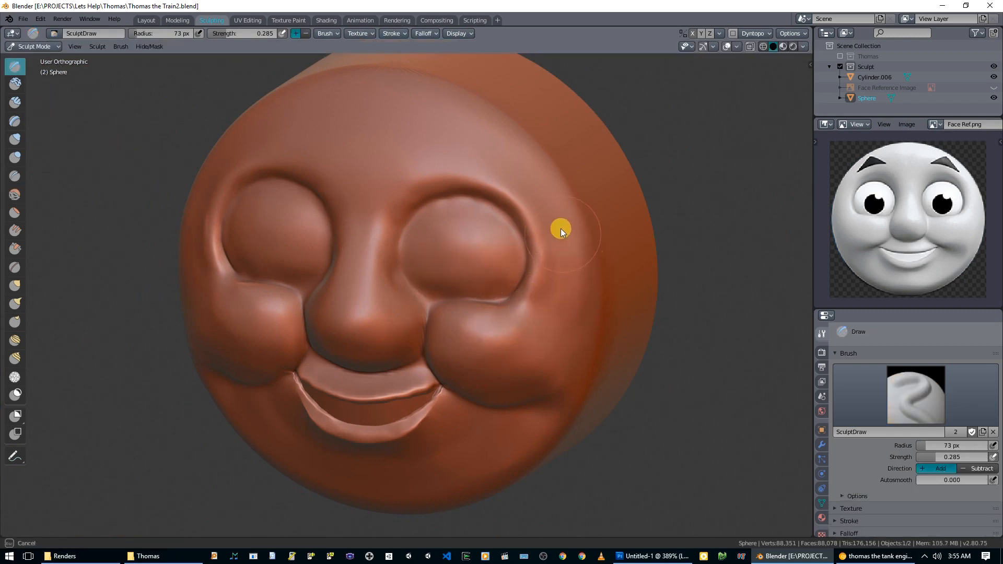
{"action": "mouse_move", "coordinate": [525, 172]}
{"action": "left_mouse_down"}
{"action": "mouse_move", "coordinate": [425, 116]}
{"action": "mouse_move", "coordinate": [341, 109]}
{"action": "mouse_move", "coordinate": [348, 127]}
{"action": "mouse_move", "coordinate": [452, 139]}
{"action": "mouse_move", "coordinate": [566, 243]}
{"action": "left_mouse_up"}
{"action": "mouse_move", "coordinate": [548, 322]}
{"action": "middle_mouse_down"}
{"action": "mouse_move", "coordinate": [509, 304]}
{"action": "mouse_move", "coordinate": [561, 297]}
{"action": "middle_mouse_up"}
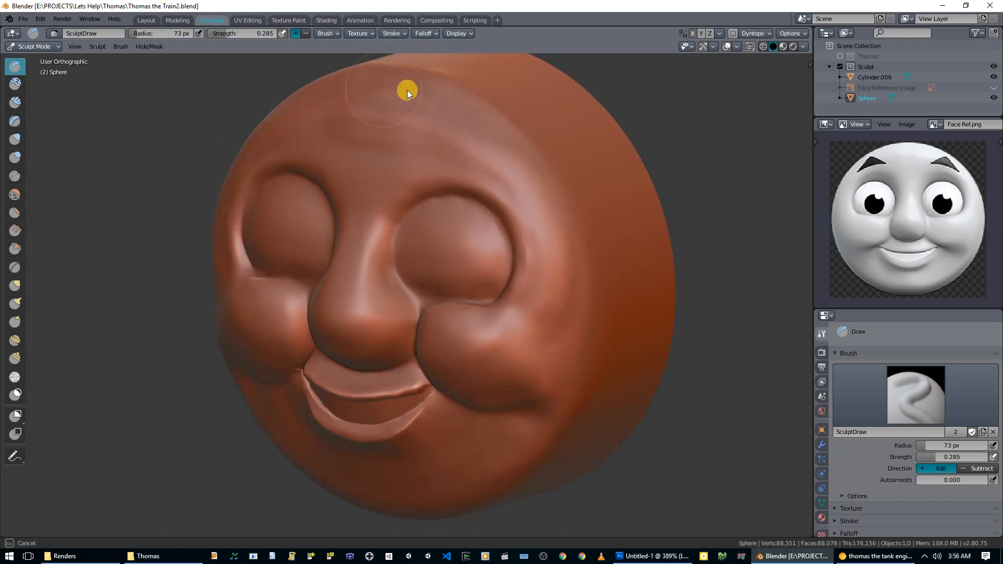
- Add volume to the outer cheek and temple with the Draw brush, raise its strength to 0.690 and undo the last stroke
{"action": "middle_click_drag", "start_coordinate": [757, 224], "coordinate": [477, 319]}
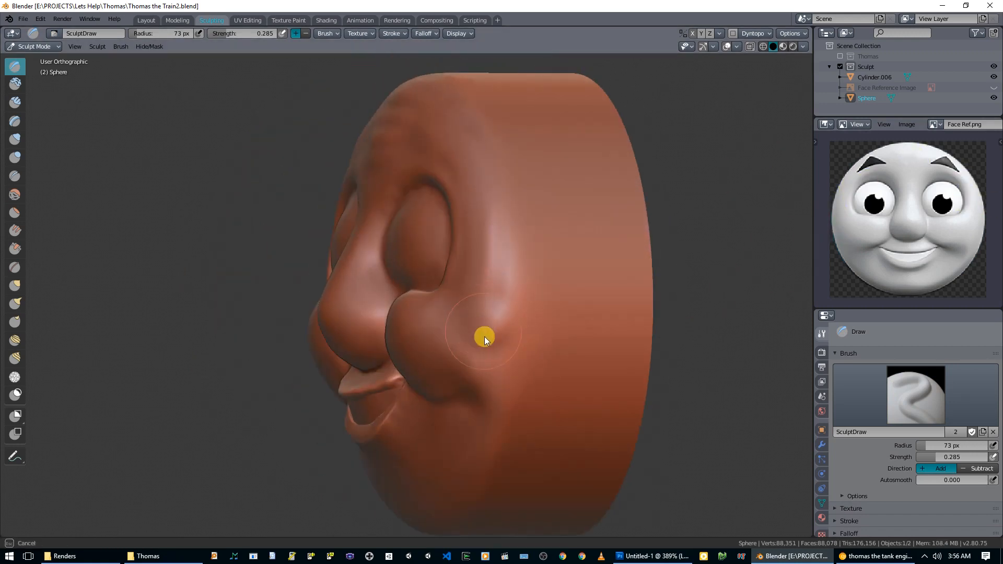
{"action": "middle_click_drag", "start_coordinate": [528, 352], "coordinate": [438, 333]}
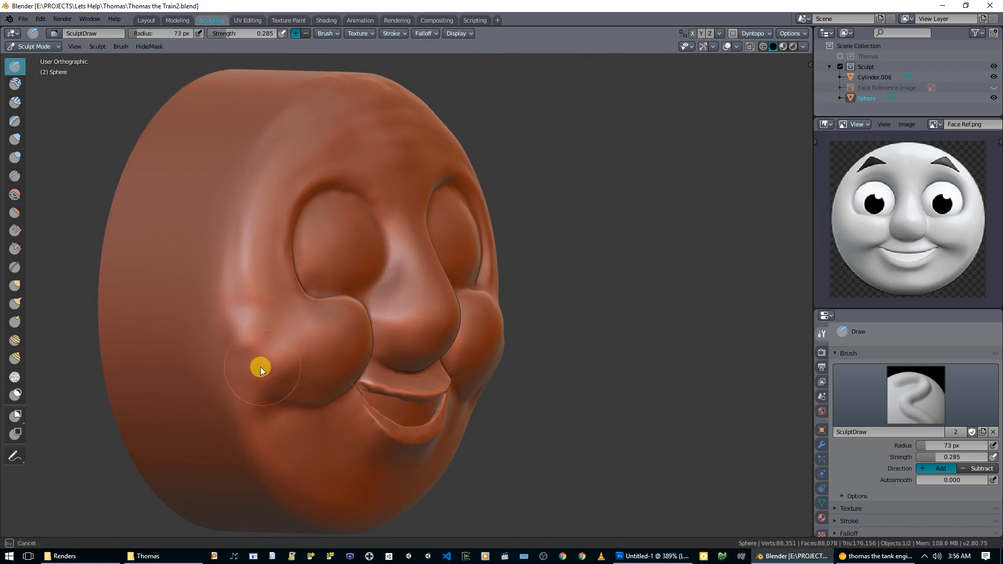
{"action": "mouse_move", "coordinate": [244, 260]}
{"action": "left_mouse_down"}
{"action": "mouse_move", "coordinate": [237, 361]}
{"action": "mouse_move", "coordinate": [252, 381]}
{"action": "mouse_move", "coordinate": [273, 308]}
{"action": "mouse_move", "coordinate": [269, 288]}
{"action": "left_mouse_up"}
{"action": "mouse_move", "coordinate": [247, 261]}
{"action": "left_mouse_down"}
{"action": "mouse_move", "coordinate": [243, 212]}
{"action": "mouse_move", "coordinate": [246, 303]}
{"action": "left_mouse_up"}
{"action": "key", "text": "shift+f"}
{"action": "left_click", "coordinate": [210, 310]}
{"action": "mouse_move", "coordinate": [255, 264]}
{"action": "left_mouse_down"}
{"action": "mouse_move", "coordinate": [256, 300]}
{"action": "mouse_move", "coordinate": [228, 293]}
{"action": "mouse_move", "coordinate": [237, 315]}
{"action": "mouse_move", "coordinate": [268, 322]}
{"action": "mouse_move", "coordinate": [256, 308]}
{"action": "mouse_move", "coordinate": [264, 185]}
{"action": "mouse_move", "coordinate": [340, 93]}
{"action": "mouse_move", "coordinate": [405, 115]}
{"action": "mouse_move", "coordinate": [406, 135]}
{"action": "mouse_move", "coordinate": [386, 98]}
{"action": "mouse_move", "coordinate": [353, 105]}
{"action": "left_mouse_up"}
{"action": "key", "text": "ctrl+z"}
- Smooth the built-up forehead, temples and outer cheeks with the Smooth brush at strength 0.580
{"action": "key", "text": "s"}
{"action": "key", "text": "shift+f"}
{"action": "left_click", "coordinate": [215, 300]}
{"action": "middle_click_drag", "start_coordinate": [353, 106], "coordinate": [328, 127]}
{"action": "mouse_move", "coordinate": [328, 127]}
{"action": "left_mouse_down"}
{"action": "mouse_move", "coordinate": [385, 123]}
{"action": "mouse_move", "coordinate": [436, 135]}
{"action": "mouse_move", "coordinate": [535, 189]}
{"action": "mouse_move", "coordinate": [562, 226]}
{"action": "mouse_move", "coordinate": [549, 316]}
{"action": "left_mouse_up"}
{"action": "mouse_move", "coordinate": [550, 316]}
{"action": "middle_mouse_down"}
{"action": "mouse_move", "coordinate": [472, 312]}
{"action": "mouse_move", "coordinate": [427, 140]}
{"action": "middle_mouse_up"}
{"action": "mouse_move", "coordinate": [496, 246]}
{"action": "middle_mouse_down"}
{"action": "mouse_move", "coordinate": [452, 228]}
{"action": "mouse_move", "coordinate": [478, 217]}
{"action": "mouse_move", "coordinate": [616, 216]}
{"action": "mouse_move", "coordinate": [560, 192]}
{"action": "mouse_move", "coordinate": [547, 170]}
{"action": "middle_mouse_up"}
{"action": "mouse_move", "coordinate": [538, 298]}
{"action": "left_mouse_down"}
{"action": "mouse_move", "coordinate": [553, 270]}
{"action": "mouse_move", "coordinate": [456, 306]}
{"action": "mouse_move", "coordinate": [474, 275]}
{"action": "mouse_move", "coordinate": [466, 297]}
{"action": "mouse_move", "coordinate": [540, 324]}
{"action": "mouse_move", "coordinate": [548, 300]}
{"action": "mouse_move", "coordinate": [465, 271]}
{"action": "mouse_move", "coordinate": [547, 246]}
{"action": "left_mouse_up"}
{"action": "mouse_move", "coordinate": [547, 246]}
{"action": "middle_mouse_down"}
{"action": "mouse_move", "coordinate": [660, 292]}
{"action": "mouse_move", "coordinate": [544, 277]}
{"action": "mouse_move", "coordinate": [526, 246]}
{"action": "mouse_move", "coordinate": [488, 267]}
{"action": "mouse_move", "coordinate": [497, 287]}
{"action": "mouse_move", "coordinate": [535, 283]}
{"action": "mouse_move", "coordinate": [415, 286]}
{"action": "mouse_move", "coordinate": [430, 284]}
{"action": "middle_mouse_up"}
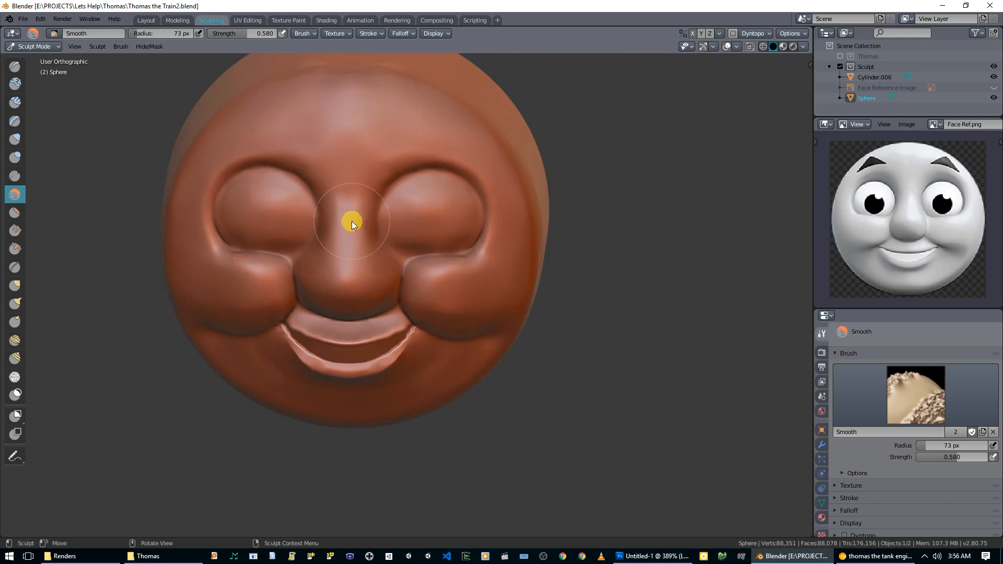
- Undo the last smoothing stroke and build up the nose bridge and forehead with the Clay brush at strength 0.500
{"action": "key", "text": "ctrl+z"}
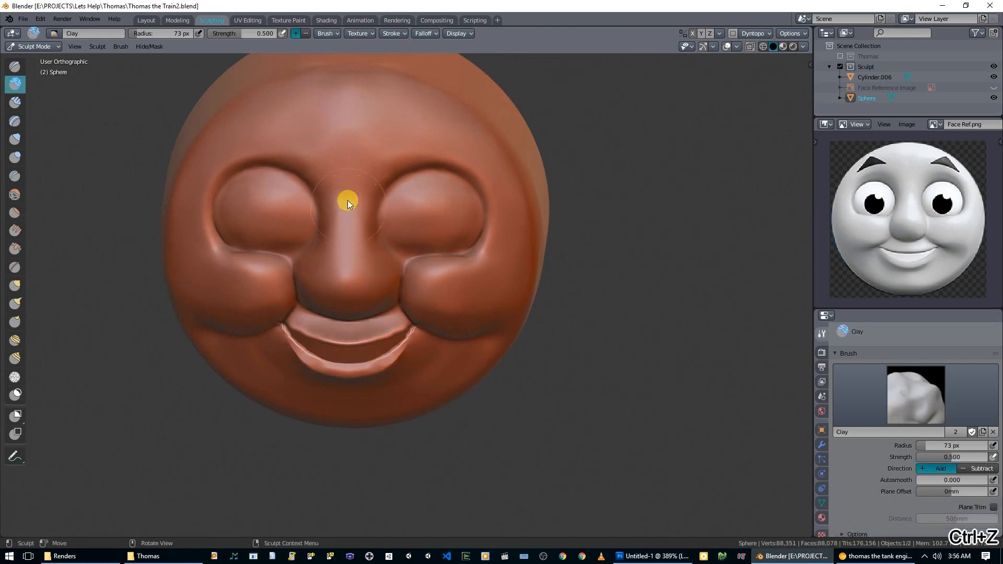
{"action": "left_click_drag", "start_coordinate": [348, 201], "coordinate": [347, 207]}
{"action": "mouse_move", "coordinate": [352, 156]}
{"action": "left_mouse_down"}
{"action": "mouse_move", "coordinate": [347, 224]}
{"action": "mouse_move", "coordinate": [366, 139]}
{"action": "mouse_move", "coordinate": [350, 196]}
{"action": "mouse_move", "coordinate": [353, 137]}
{"action": "mouse_move", "coordinate": [310, 137]}
{"action": "mouse_move", "coordinate": [355, 131]}
{"action": "mouse_move", "coordinate": [377, 151]}
{"action": "mouse_move", "coordinate": [368, 127]}
{"action": "mouse_move", "coordinate": [382, 91]}
{"action": "mouse_move", "coordinate": [314, 100]}
{"action": "left_mouse_up"}
{"action": "mouse_move", "coordinate": [369, 122]}
{"action": "left_mouse_down"}
{"action": "mouse_move", "coordinate": [292, 134]}
{"action": "mouse_move", "coordinate": [305, 117]}
{"action": "left_mouse_up"}
{"action": "mouse_move", "coordinate": [305, 117]}
{"action": "middle_mouse_down"}
{"action": "mouse_move", "coordinate": [511, 139]}
{"action": "mouse_move", "coordinate": [526, 105]}
{"action": "mouse_move", "coordinate": [372, 128]}
{"action": "mouse_move", "coordinate": [399, 132]}
{"action": "mouse_move", "coordinate": [465, 223]}
{"action": "middle_mouse_up"}
{"action": "mouse_move", "coordinate": [481, 252]}
{"action": "left_mouse_down"}
{"action": "mouse_move", "coordinate": [493, 249]}
{"action": "mouse_move", "coordinate": [508, 193]}
{"action": "left_mouse_up"}
{"action": "mouse_move", "coordinate": [508, 193]}
{"action": "middle_mouse_down"}
{"action": "mouse_move", "coordinate": [606, 240]}
{"action": "mouse_move", "coordinate": [653, 239]}
{"action": "mouse_move", "coordinate": [579, 225]}
{"action": "mouse_move", "coordinate": [540, 256]}
{"action": "mouse_move", "coordinate": [539, 205]}
{"action": "mouse_move", "coordinate": [788, 291]}
{"action": "middle_mouse_up"}
{"action": "middle_click_drag", "start_coordinate": [369, 267], "coordinate": [336, 235]}
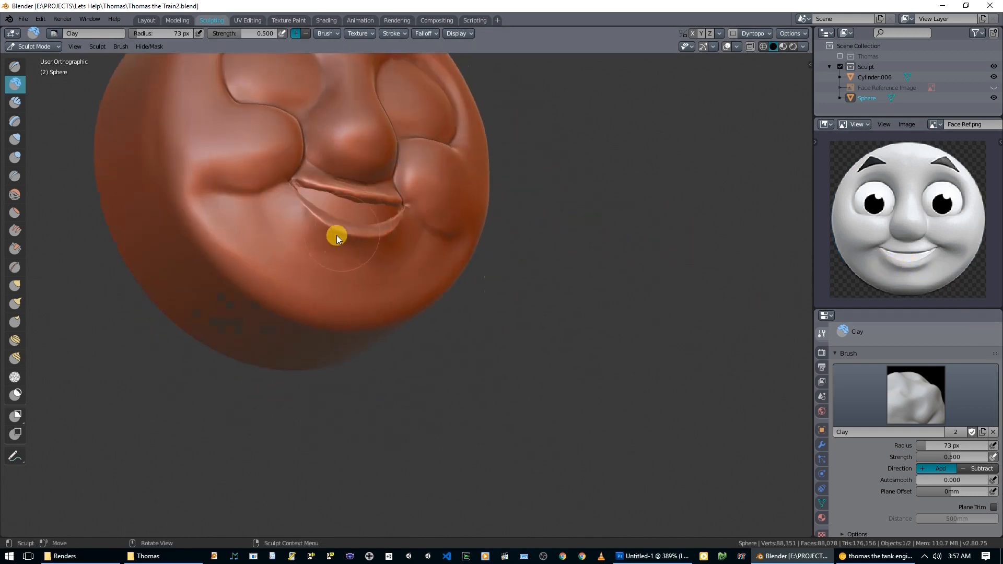
- Build up the area below the cheek beside the mouth with the Draw brush at strength 0.370
{"action": "scroll", "coordinate": [336, 235], "scroll_direction": "up", "scroll_amount": 2}
{"action": "middle_click_drag", "start_coordinate": [229, 189], "coordinate": [287, 221], "text": "shift"}
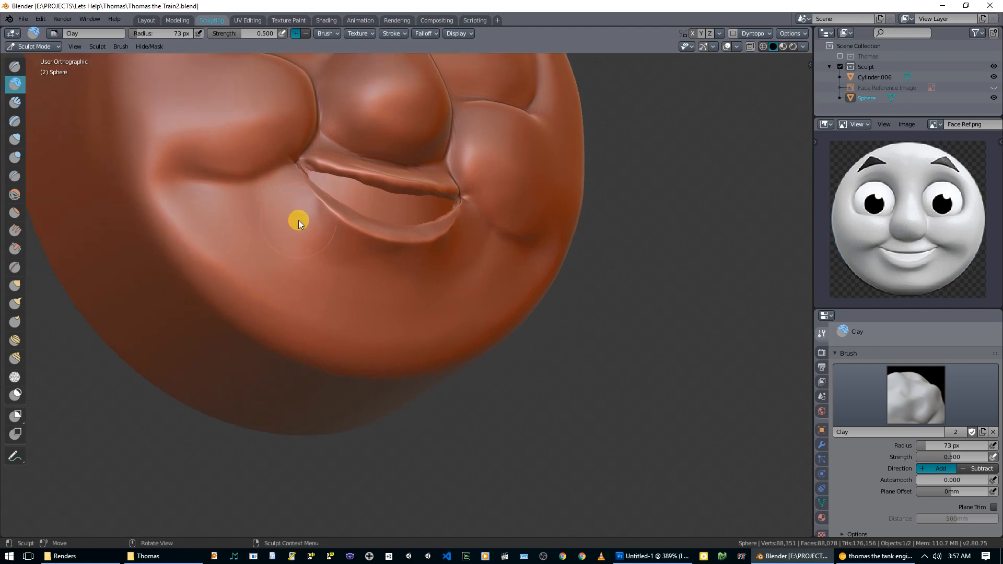
{"action": "key", "text": "x"}
{"action": "key", "text": "f"}
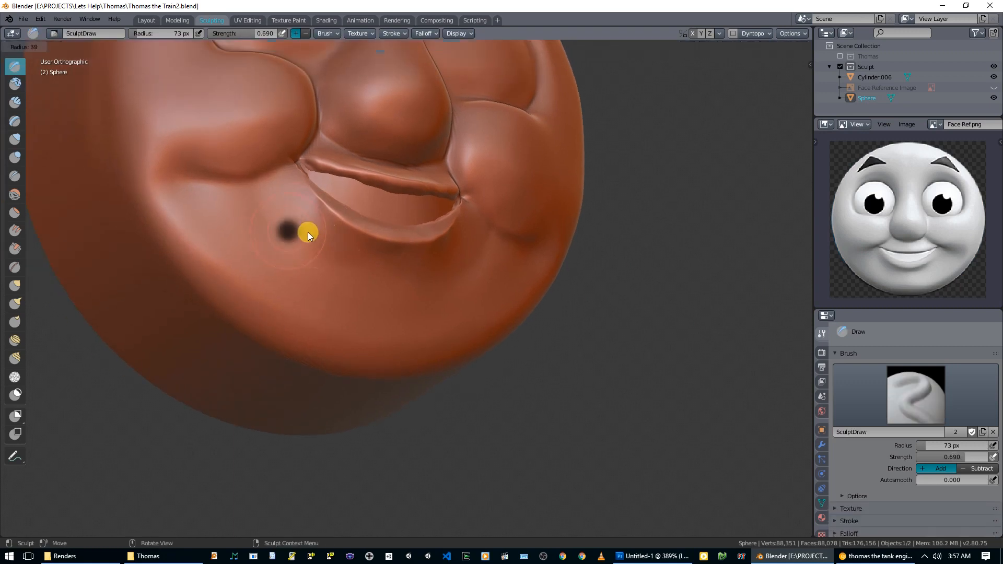
{"action": "right_click", "coordinate": [315, 232]}
{"action": "key", "text": "shift+f"}
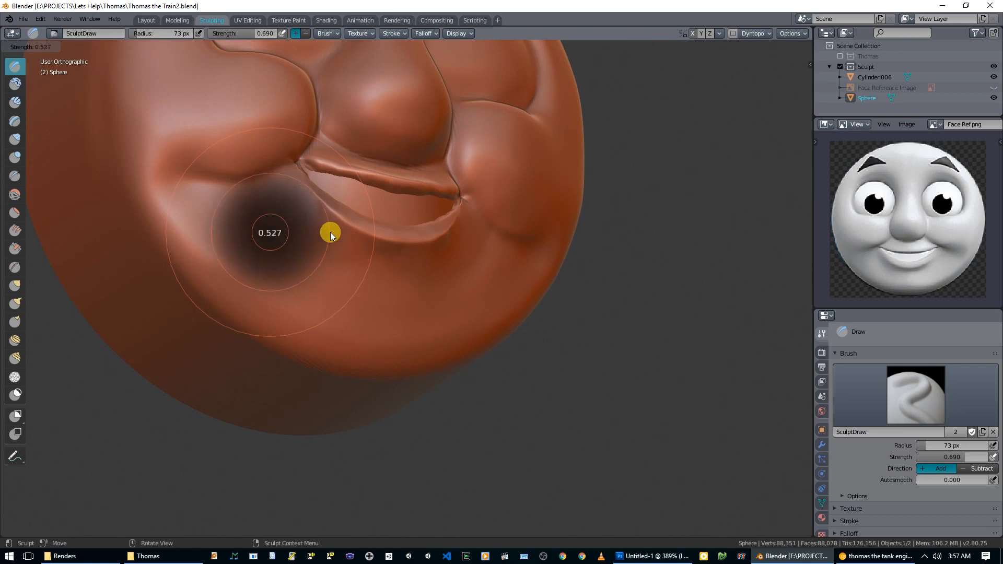
{"action": "left_click", "coordinate": [339, 235]}
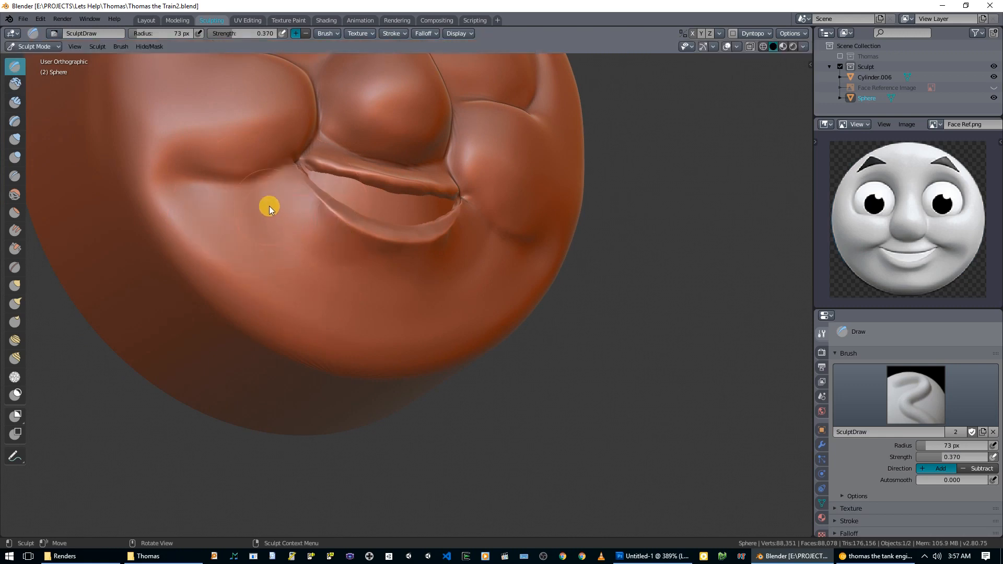
{"action": "mouse_move", "coordinate": [360, 269]}
{"action": "middle_mouse_down"}
{"action": "mouse_move", "coordinate": [417, 306]}
{"action": "mouse_move", "coordinate": [320, 218]}
{"action": "middle_mouse_up"}
{"action": "mouse_move", "coordinate": [313, 232]}
{"action": "left_mouse_down"}
{"action": "mouse_move", "coordinate": [298, 243]}
{"action": "mouse_move", "coordinate": [306, 239]}
{"action": "left_mouse_up"}
- Undo the last Draw stroke beside the mouth corner and smooth that area with the Smooth brush at strength 0.580
{"action": "mouse_move", "coordinate": [320, 243]}
{"action": "middle_mouse_down"}
{"action": "mouse_move", "coordinate": [376, 282]}
{"action": "mouse_move", "coordinate": [325, 302]}
{"action": "mouse_move", "coordinate": [352, 318]}
{"action": "mouse_move", "coordinate": [291, 246]}
{"action": "mouse_move", "coordinate": [384, 305]}
{"action": "middle_mouse_up"}
{"action": "scroll", "coordinate": [389, 291], "scroll_direction": "up", "scroll_amount": 4}
{"action": "middle_click_drag", "start_coordinate": [315, 262], "coordinate": [386, 290]}
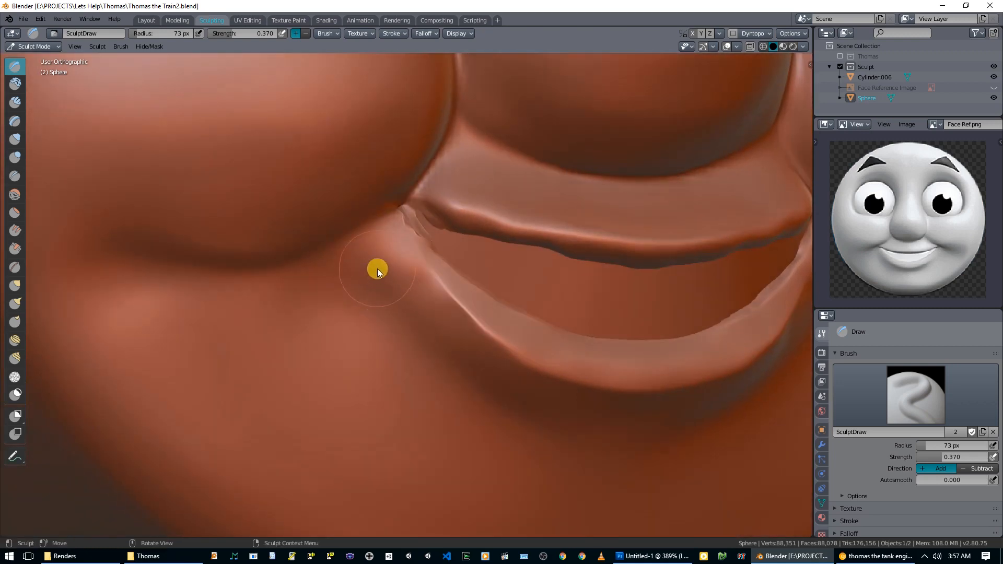
{"action": "mouse_move", "coordinate": [377, 263]}
{"action": "left_mouse_down", "text": "ctrl"}
{"action": "mouse_move", "coordinate": [338, 277]}
{"action": "mouse_move", "coordinate": [378, 274]}
{"action": "mouse_move", "coordinate": [383, 289]}
{"action": "mouse_move", "coordinate": [375, 289]}
{"action": "left_mouse_up", "text": "ctrl"}
{"action": "key", "text": "ctrl+z"}
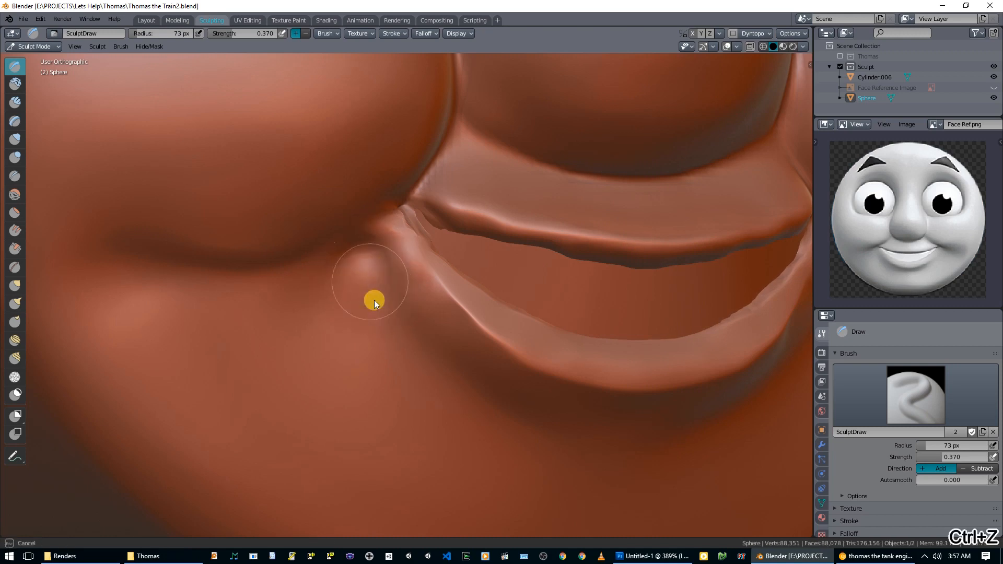
{"action": "left_click_drag", "start_coordinate": [370, 301], "coordinate": [369, 277], "text": "shift"}
{"action": "mouse_move", "coordinate": [369, 277]}
{"action": "middle_mouse_down"}
{"action": "mouse_move", "coordinate": [476, 286]}
{"action": "mouse_move", "coordinate": [434, 275]}
{"action": "middle_mouse_up"}
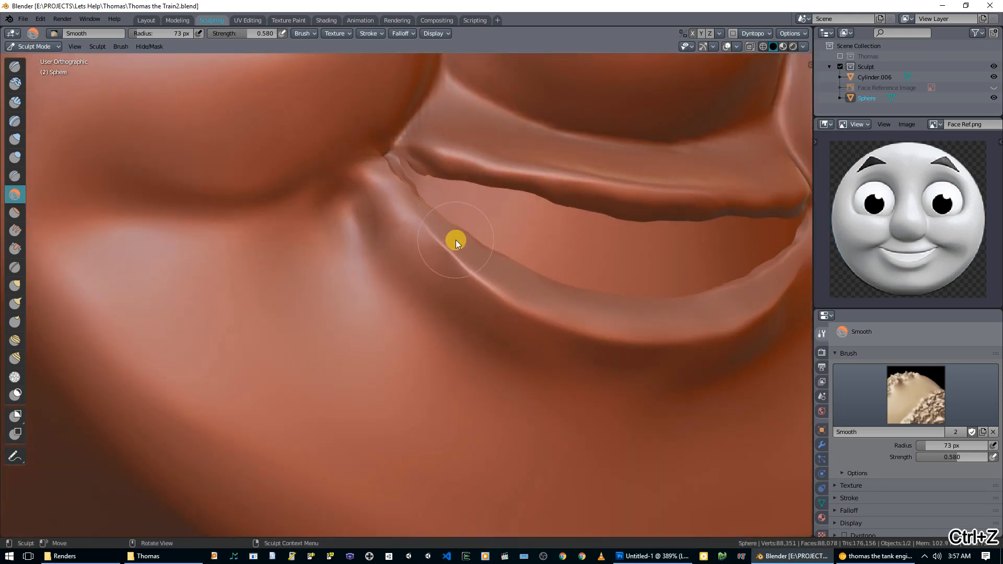
- Reduce the Smooth brush strength to 0.157 and soften the skin beside the mouth corner
{"action": "key", "text": "shift+f"}
{"action": "left_click", "coordinate": [509, 253]}
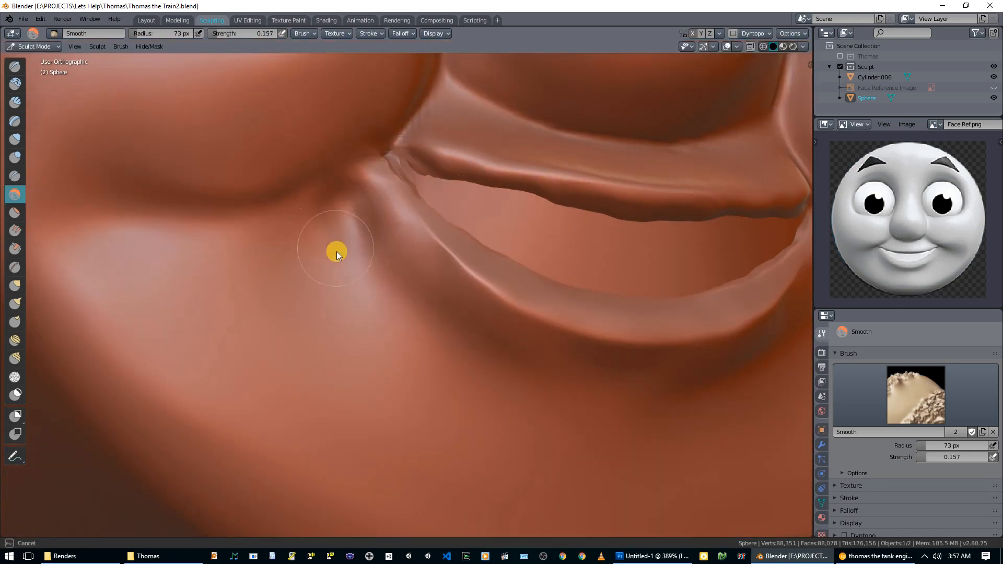
{"action": "mouse_move", "coordinate": [338, 242]}
{"action": "left_mouse_down"}
{"action": "mouse_move", "coordinate": [346, 247]}
{"action": "mouse_move", "coordinate": [333, 213]}
{"action": "mouse_move", "coordinate": [328, 234]}
{"action": "mouse_move", "coordinate": [400, 261]}
{"action": "left_mouse_up"}
{"action": "mouse_move", "coordinate": [399, 261]}
{"action": "middle_mouse_down"}
{"action": "mouse_move", "coordinate": [305, 267]}
{"action": "mouse_move", "coordinate": [399, 306]}
{"action": "middle_mouse_up"}
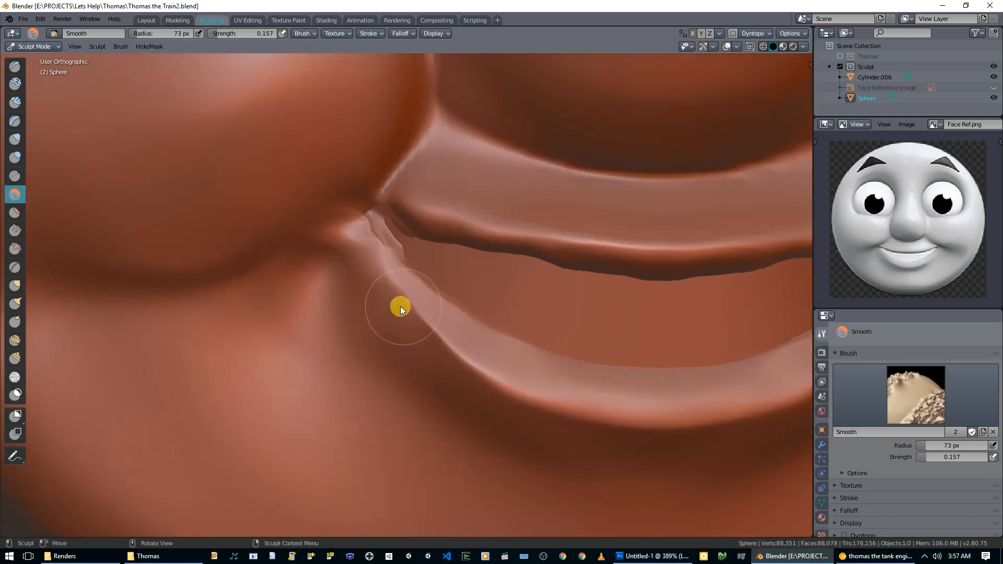
- Reshape the corner of the mouth with the Grab brush at strength 0.254
{"action": "key", "text": "g"}
{"action": "key", "text": "ctrl+z"}
{"action": "key", "text": "shift+f"}
{"action": "left_click", "coordinate": [393, 305]}
{"action": "mouse_move", "coordinate": [360, 299]}
{"action": "left_mouse_down"}
{"action": "mouse_move", "coordinate": [351, 260]}
{"action": "mouse_move", "coordinate": [356, 235]}
{"action": "mouse_move", "coordinate": [374, 228]}
{"action": "left_mouse_up"}
{"action": "mouse_move", "coordinate": [374, 228]}
{"action": "middle_mouse_down"}
{"action": "mouse_move", "coordinate": [452, 217]}
{"action": "mouse_move", "coordinate": [414, 295]}
{"action": "mouse_move", "coordinate": [434, 233]}
{"action": "middle_mouse_up"}
{"action": "left_click_drag", "start_coordinate": [430, 202], "coordinate": [416, 201]}
{"action": "left_click_drag", "start_coordinate": [416, 200], "coordinate": [408, 199]}
{"action": "middle_click_drag", "start_coordinate": [416, 202], "coordinate": [351, 227]}
- Carve a fold below the mouth corner with the Crease brush at radius 73 px and strength 0.194
{"action": "key", "text": "shift+f"}
{"action": "right_click", "coordinate": [340, 239]}
{"action": "key", "text": "shift+c"}
{"action": "mouse_move", "coordinate": [314, 243]}
{"action": "left_mouse_down"}
{"action": "mouse_move", "coordinate": [242, 282]}
{"action": "mouse_move", "coordinate": [217, 314]}
{"action": "mouse_move", "coordinate": [277, 306]}
{"action": "mouse_move", "coordinate": [284, 322]}
{"action": "left_mouse_up"}
{"action": "mouse_move", "coordinate": [340, 372]}
{"action": "middle_mouse_down"}
{"action": "mouse_move", "coordinate": [343, 387]}
{"action": "mouse_move", "coordinate": [362, 353]}
{"action": "mouse_move", "coordinate": [356, 357]}
{"action": "middle_mouse_up"}
{"action": "left_click_drag", "start_coordinate": [355, 357], "coordinate": [328, 372]}
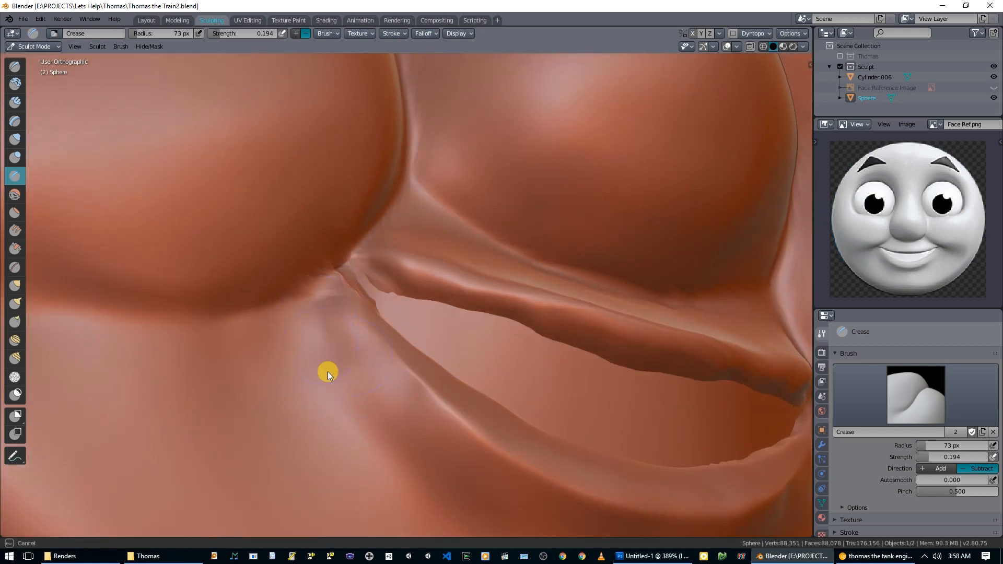
{"action": "left_click_drag", "start_coordinate": [303, 333], "coordinate": [291, 354]}
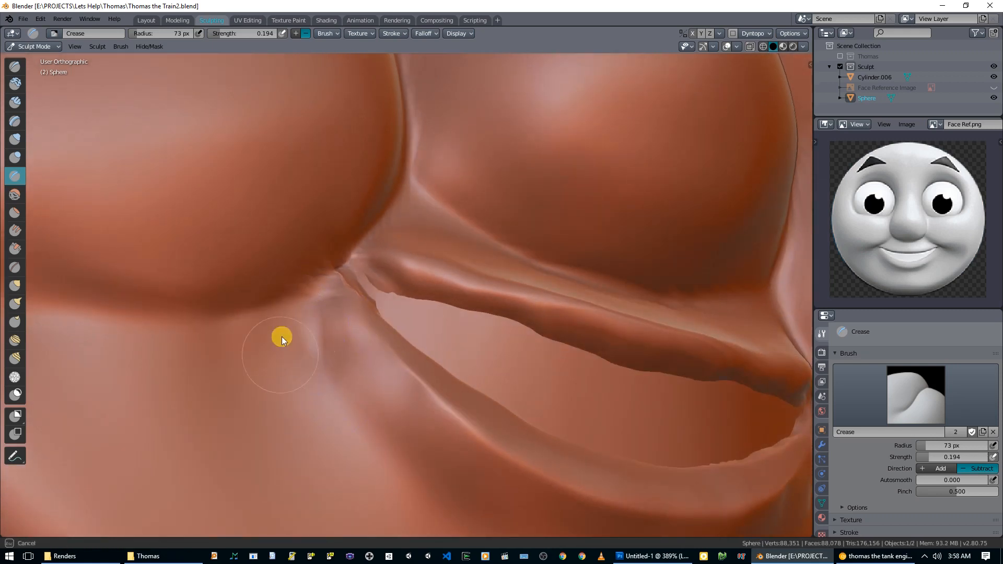
{"action": "middle_click_drag", "start_coordinate": [297, 415], "coordinate": [305, 425]}
{"action": "scroll", "coordinate": [297, 431], "scroll_direction": "down", "scroll_amount": 2}
{"action": "scroll", "coordinate": [406, 376], "scroll_direction": "up", "scroll_amount": 7}
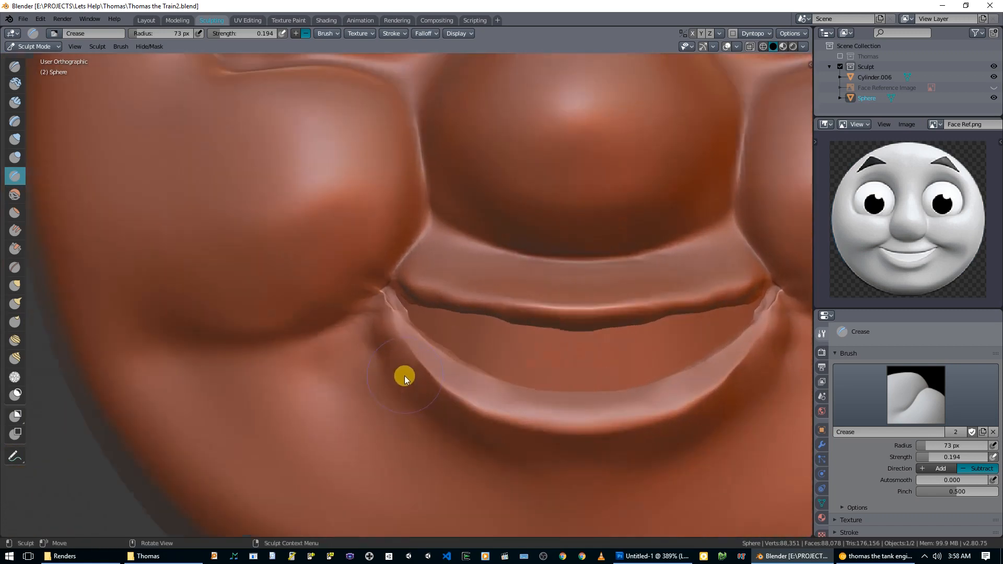
- Build up the skin beside and below the mouth corner with the Draw brush at strength 0.370, and return to front view
{"action": "key", "text": "x"}
{"action": "left_click_drag", "start_coordinate": [379, 344], "coordinate": [390, 383]}
{"action": "mouse_move", "coordinate": [377, 349]}
{"action": "left_mouse_down"}
{"action": "mouse_move", "coordinate": [385, 424]}
{"action": "mouse_move", "coordinate": [361, 417]}
{"action": "mouse_move", "coordinate": [310, 448]}
{"action": "left_mouse_up"}
{"action": "scroll", "coordinate": [324, 443], "scroll_direction": "down", "scroll_amount": 4}
{"action": "mouse_move", "coordinate": [328, 393]}
{"action": "left_mouse_down"}
{"action": "mouse_move", "coordinate": [321, 372]}
{"action": "mouse_move", "coordinate": [329, 399]}
{"action": "mouse_move", "coordinate": [372, 383]}
{"action": "mouse_move", "coordinate": [428, 415]}
{"action": "left_mouse_up"}
{"action": "middle_click_drag", "start_coordinate": [428, 415], "coordinate": [390, 378]}
{"action": "mouse_move", "coordinate": [389, 377]}
{"action": "left_mouse_down"}
{"action": "mouse_move", "coordinate": [411, 339]}
{"action": "mouse_move", "coordinate": [418, 360]}
{"action": "mouse_move", "coordinate": [479, 414]}
{"action": "left_mouse_up"}
{"action": "mouse_move", "coordinate": [480, 413]}
{"action": "middle_mouse_down"}
{"action": "mouse_move", "coordinate": [409, 441]}
{"action": "mouse_move", "coordinate": [543, 411]}
{"action": "mouse_move", "coordinate": [481, 392]}
{"action": "mouse_move", "coordinate": [518, 384]}
{"action": "mouse_move", "coordinate": [431, 378]}
{"action": "mouse_move", "coordinate": [465, 403]}
{"action": "mouse_move", "coordinate": [385, 387]}
{"action": "mouse_move", "coordinate": [564, 392]}
{"action": "mouse_move", "coordinate": [447, 389]}
{"action": "middle_mouse_up"}
{"action": "scroll", "coordinate": [413, 440], "scroll_direction": "down", "scroll_amount": 3}
{"action": "scroll", "coordinate": [554, 408], "scroll_direction": "up", "scroll_amount": 2}
{"action": "scroll", "coordinate": [568, 410], "scroll_direction": "down", "scroll_amount": 1}
{"action": "key", "text": "KP_1"}
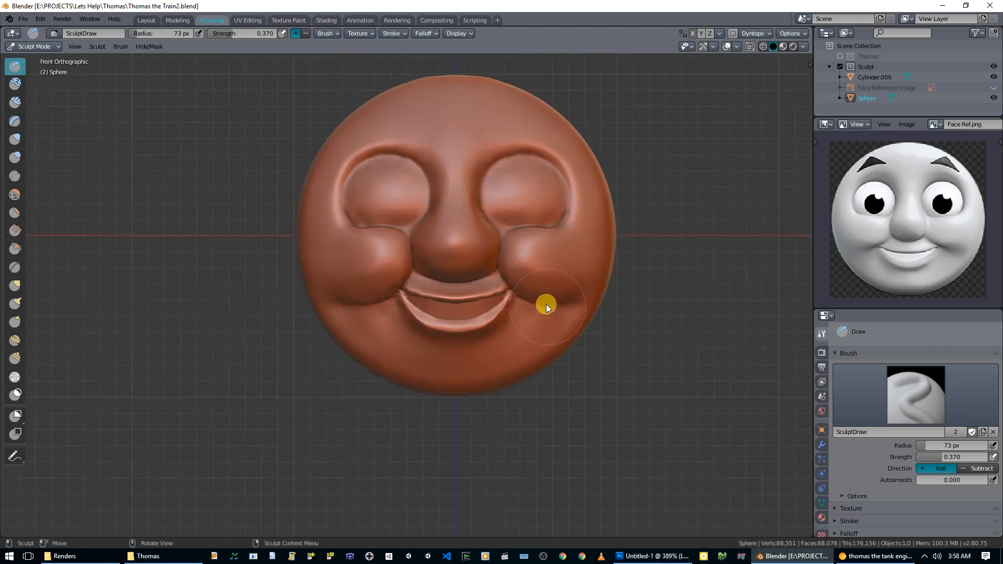
- Mask the outer edges of both eyes with the Mask brush, reducing its radius to 52 px
{"action": "scroll", "coordinate": [551, 295], "scroll_direction": "up", "scroll_amount": 5}
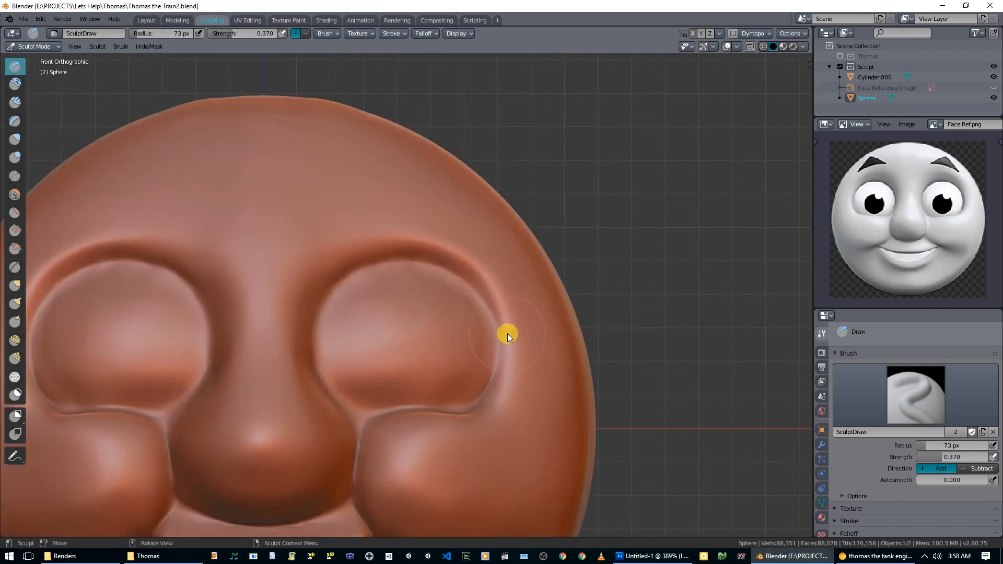
{"action": "key", "text": "ctrl+z"}
{"action": "key", "text": "g"}
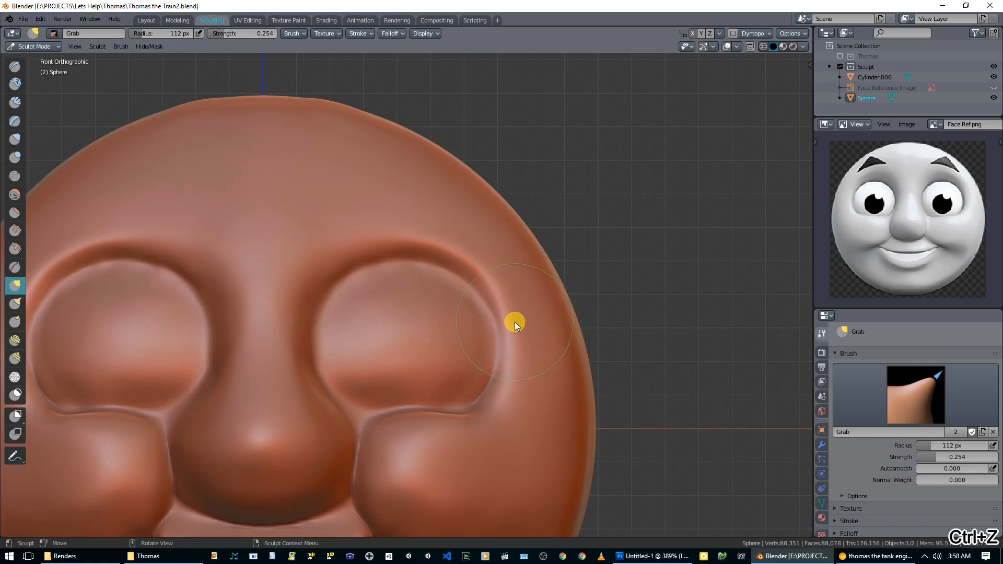
{"action": "key", "text": "m"}
{"action": "left_click_drag", "start_coordinate": [469, 306], "coordinate": [481, 334]}
{"action": "key", "text": "ctrl+z"}
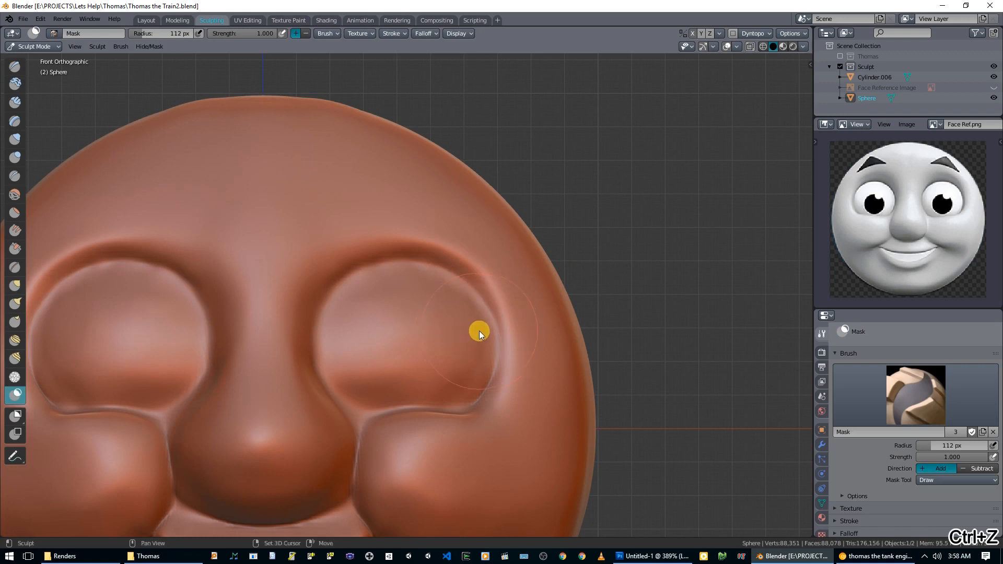
{"action": "key", "text": "shift+f"}
{"action": "key", "text": "Escape"}
{"action": "key", "text": "f"}
{"action": "left_click", "coordinate": [465, 347]}
{"action": "mouse_move", "coordinate": [460, 309]}
{"action": "left_mouse_down"}
{"action": "mouse_move", "coordinate": [478, 366]}
{"action": "mouse_move", "coordinate": [484, 339]}
{"action": "mouse_move", "coordinate": [456, 299]}
{"action": "left_mouse_up"}
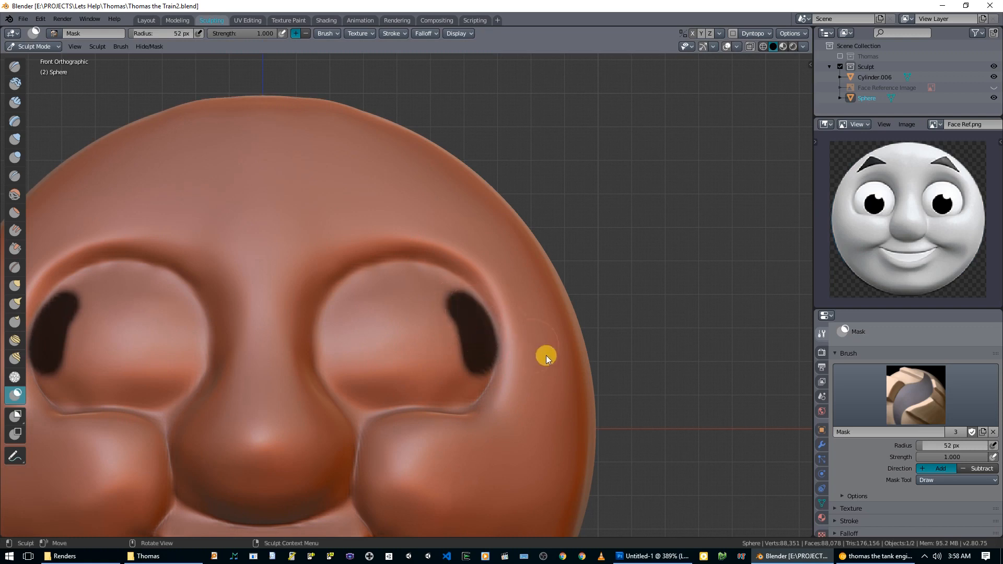
- Reshape the outer rims of the eye sockets with the Grab brush at radius 90 px and strength 0.254, and clear the mask
{"action": "key", "text": "g"}
{"action": "key", "text": "f"}
{"action": "left_click", "coordinate": [542, 337]}
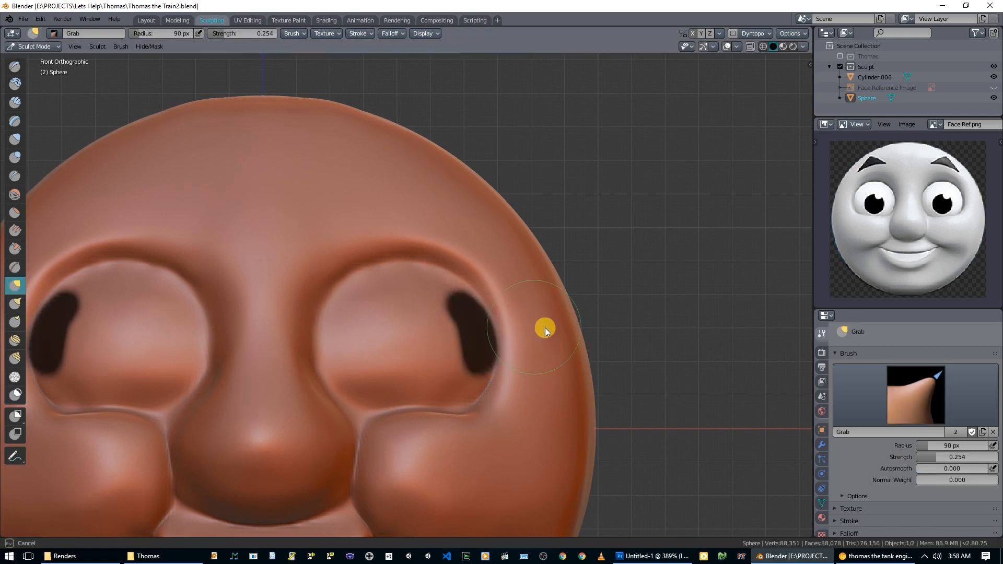
{"action": "key", "text": "ctrl+z"}
{"action": "mouse_move", "coordinate": [507, 325]}
{"action": "left_mouse_down"}
{"action": "mouse_move", "coordinate": [517, 321]}
{"action": "mouse_move", "coordinate": [503, 298]}
{"action": "left_mouse_up"}
{"action": "mouse_move", "coordinate": [506, 347]}
{"action": "left_mouse_down"}
{"action": "mouse_move", "coordinate": [526, 340]}
{"action": "mouse_move", "coordinate": [523, 318]}
{"action": "mouse_move", "coordinate": [536, 330]}
{"action": "mouse_move", "coordinate": [539, 270]}
{"action": "mouse_move", "coordinate": [516, 261]}
{"action": "left_mouse_up"}
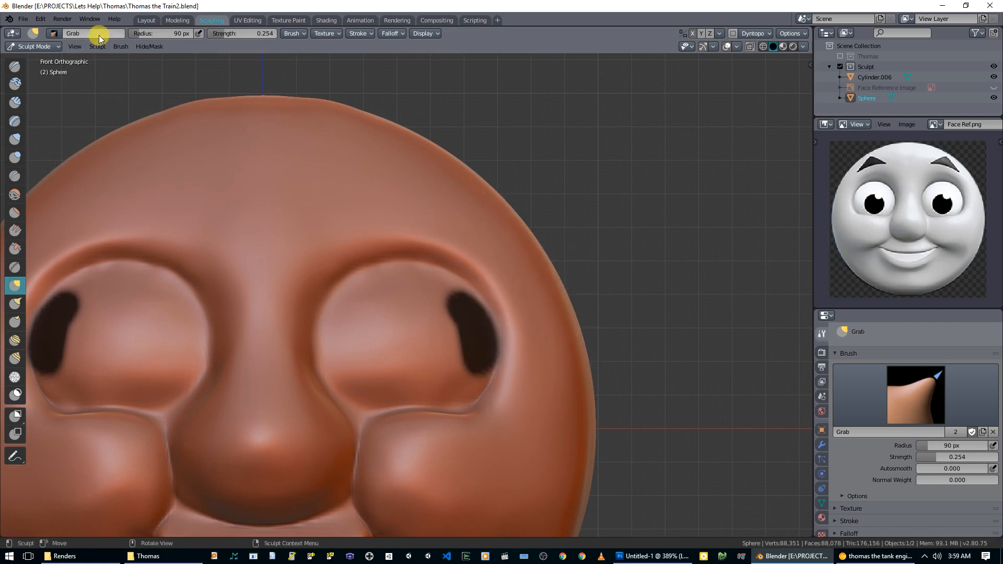
{"action": "left_click", "coordinate": [149, 46]}
{"action": "left_click", "coordinate": [174, 125]}
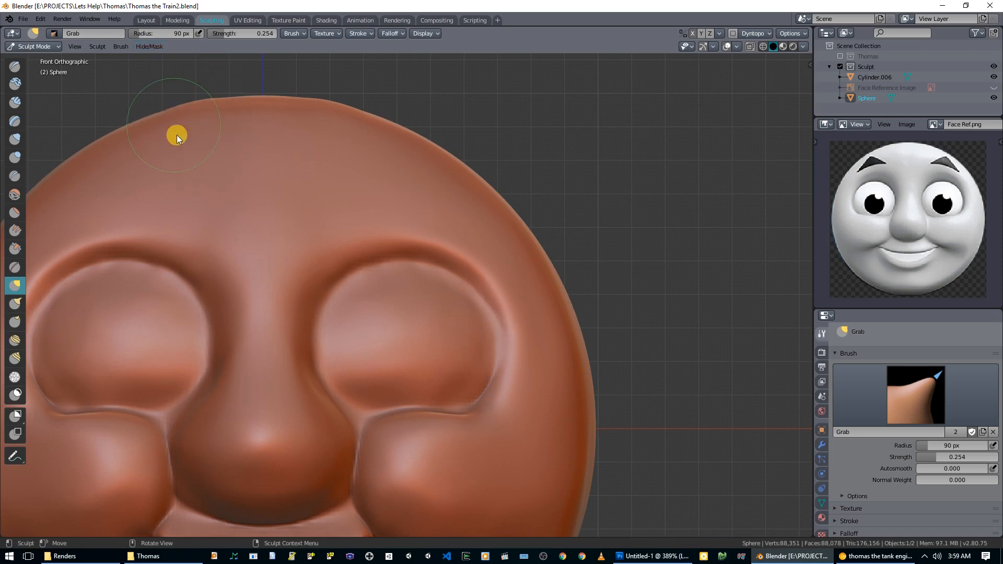
- Deepen the crease around the eye sockets and beside the nose with the Crease brush at radius 53 px and strength 0.194
{"action": "middle_click_drag", "start_coordinate": [543, 373], "coordinate": [550, 380]}
{"action": "scroll", "coordinate": [550, 380], "scroll_direction": "up", "scroll_amount": 6}
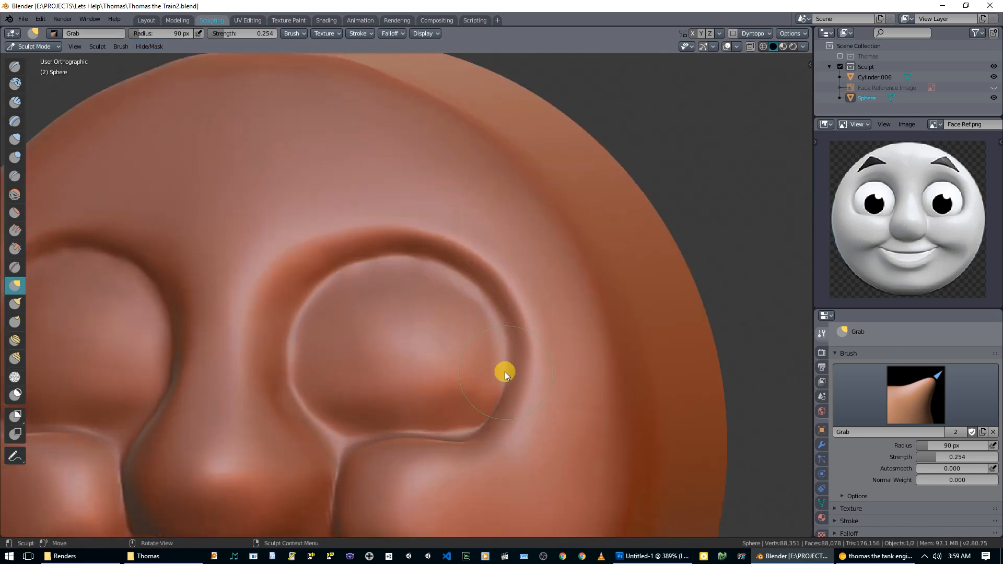
{"action": "key", "text": "shift+c"}
{"action": "key", "text": "f"}
{"action": "left_click", "coordinate": [515, 402]}
{"action": "left_click_drag", "start_coordinate": [531, 396], "coordinate": [516, 317]}
{"action": "mouse_move", "coordinate": [478, 277]}
{"action": "left_mouse_down"}
{"action": "mouse_move", "coordinate": [394, 250]}
{"action": "mouse_move", "coordinate": [325, 260]}
{"action": "left_mouse_up"}
{"action": "mouse_move", "coordinate": [281, 304]}
{"action": "left_mouse_down"}
{"action": "mouse_move", "coordinate": [268, 358]}
{"action": "mouse_move", "coordinate": [283, 422]}
{"action": "left_mouse_up"}
{"action": "left_click_drag", "start_coordinate": [468, 462], "coordinate": [444, 468]}
{"action": "middle_click_drag", "start_coordinate": [443, 468], "coordinate": [512, 235], "text": "shift"}
{"action": "left_click_drag", "start_coordinate": [391, 340], "coordinate": [394, 380]}
{"action": "scroll", "coordinate": [397, 380], "scroll_direction": "down", "scroll_amount": 2}
{"action": "mouse_move", "coordinate": [403, 378]}
{"action": "middle_mouse_down"}
{"action": "mouse_move", "coordinate": [439, 341]}
{"action": "mouse_move", "coordinate": [428, 333]}
{"action": "mouse_move", "coordinate": [427, 358]}
{"action": "mouse_move", "coordinate": [453, 353]}
{"action": "middle_mouse_up"}
{"action": "scroll", "coordinate": [440, 355], "scroll_direction": "down", "scroll_amount": 3}
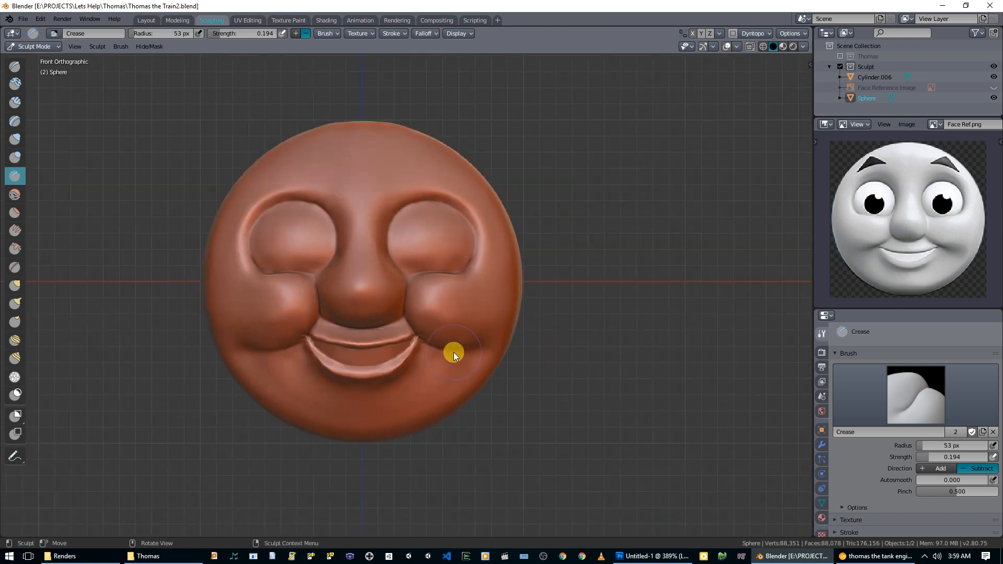
- Reshape the side of the nose where it meets the cheek with the Grab brush at strength 0.254, following the reference
{"action": "scroll", "coordinate": [453, 352], "scroll_direction": "up", "scroll_amount": 2}
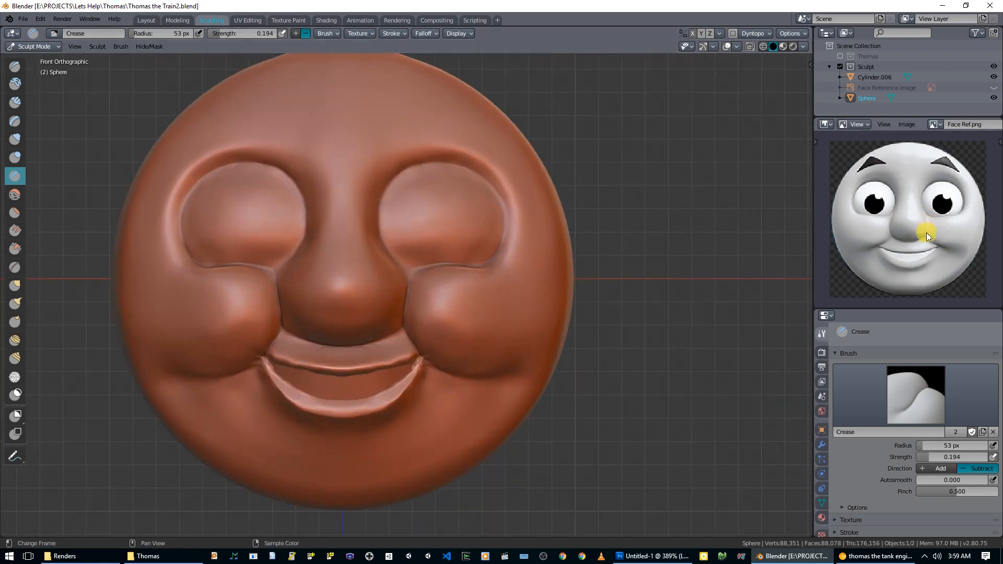
{"action": "scroll", "coordinate": [405, 306], "scroll_direction": "up", "scroll_amount": 1}
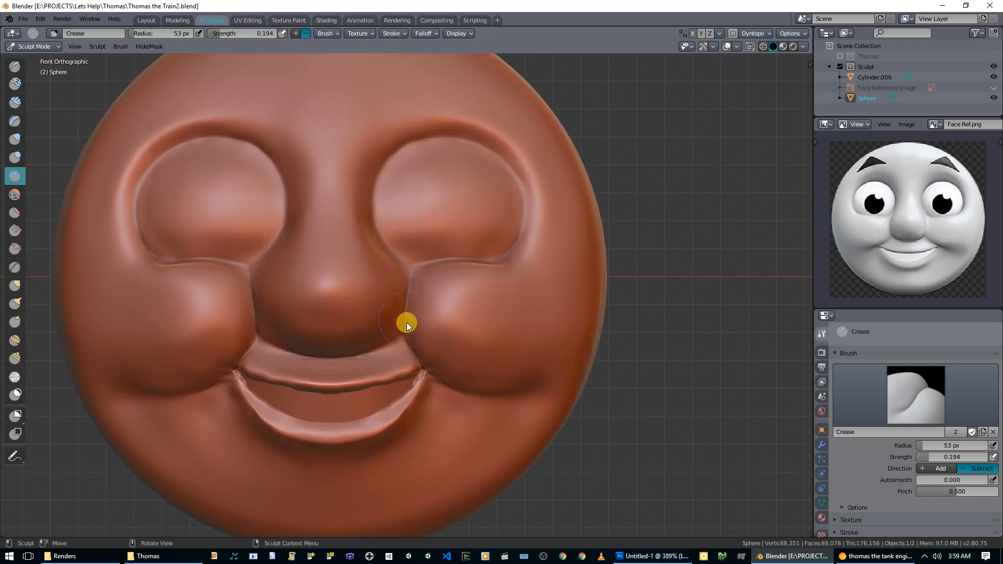
{"action": "scroll", "coordinate": [418, 296], "scroll_direction": "up", "scroll_amount": 2}
{"action": "key", "text": "g"}
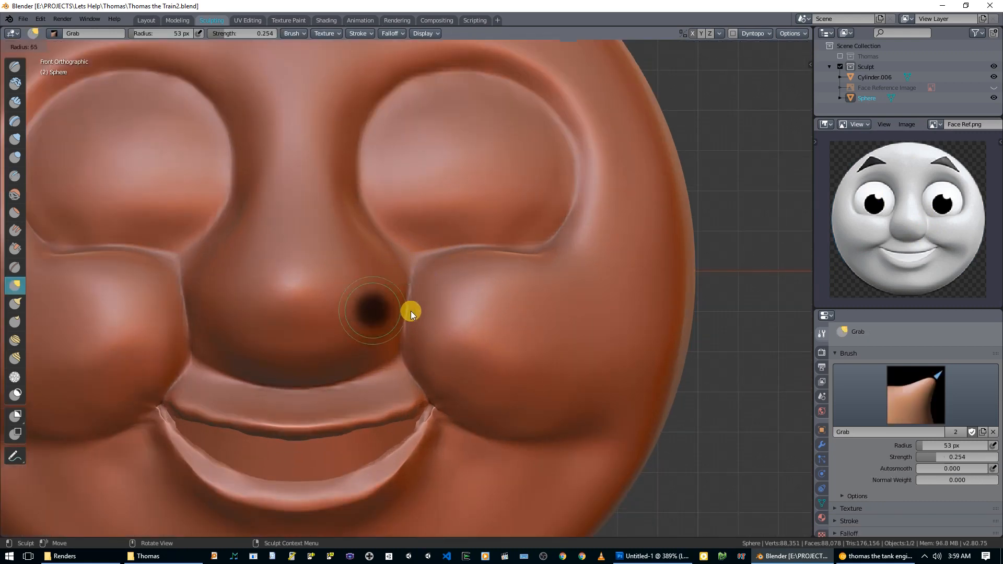
{"action": "mouse_move", "coordinate": [404, 311]}
{"action": "left_mouse_down"}
{"action": "mouse_move", "coordinate": [413, 310]}
{"action": "mouse_move", "coordinate": [410, 321]}
{"action": "mouse_move", "coordinate": [407, 298]}
{"action": "mouse_move", "coordinate": [406, 332]}
{"action": "mouse_move", "coordinate": [338, 303]}
{"action": "mouse_move", "coordinate": [357, 287]}
{"action": "left_mouse_up"}
- Build up the inner cheeks beside the nose with the Draw brush at radius 95 px and strength 0.370
{"action": "middle_click_drag", "start_coordinate": [440, 311], "coordinate": [513, 327]}
{"action": "scroll", "coordinate": [496, 324], "scroll_direction": "up", "scroll_amount": 3}
{"action": "key", "text": "x"}
{"action": "mouse_move", "coordinate": [472, 325]}
{"action": "left_mouse_down"}
{"action": "mouse_move", "coordinate": [470, 365]}
{"action": "mouse_move", "coordinate": [480, 315]}
{"action": "mouse_move", "coordinate": [477, 355]}
{"action": "left_mouse_up"}
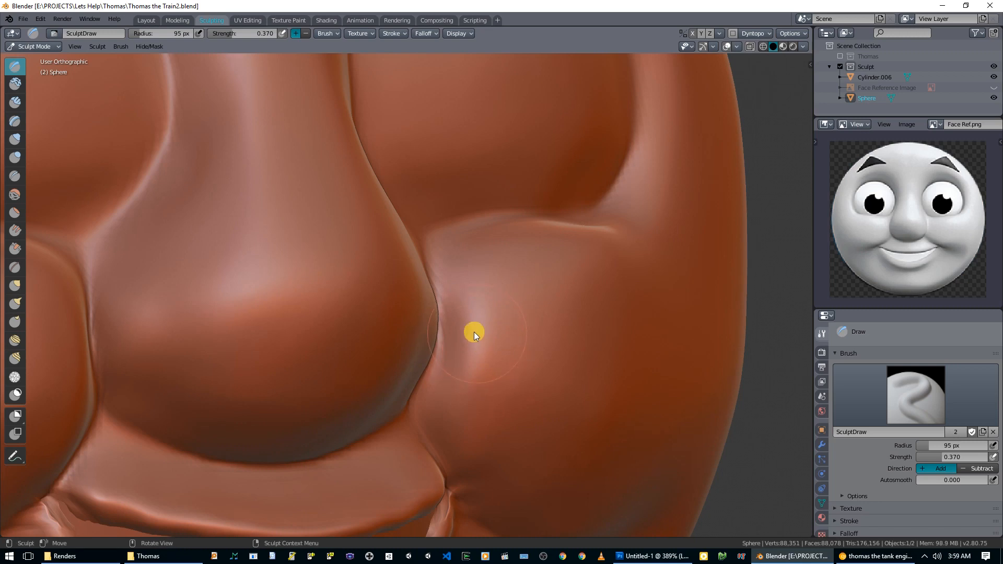
{"action": "mouse_move", "coordinate": [454, 341]}
{"action": "left_mouse_down"}
{"action": "mouse_move", "coordinate": [461, 311]}
{"action": "mouse_move", "coordinate": [459, 351]}
{"action": "mouse_move", "coordinate": [481, 321]}
{"action": "mouse_move", "coordinate": [483, 395]}
{"action": "mouse_move", "coordinate": [483, 306]}
{"action": "left_mouse_up"}
{"action": "scroll", "coordinate": [483, 308], "scroll_direction": "down", "scroll_amount": 3}
{"action": "mouse_move", "coordinate": [481, 318]}
{"action": "middle_mouse_down"}
{"action": "mouse_move", "coordinate": [461, 365]}
{"action": "mouse_move", "coordinate": [452, 358]}
{"action": "middle_mouse_up"}
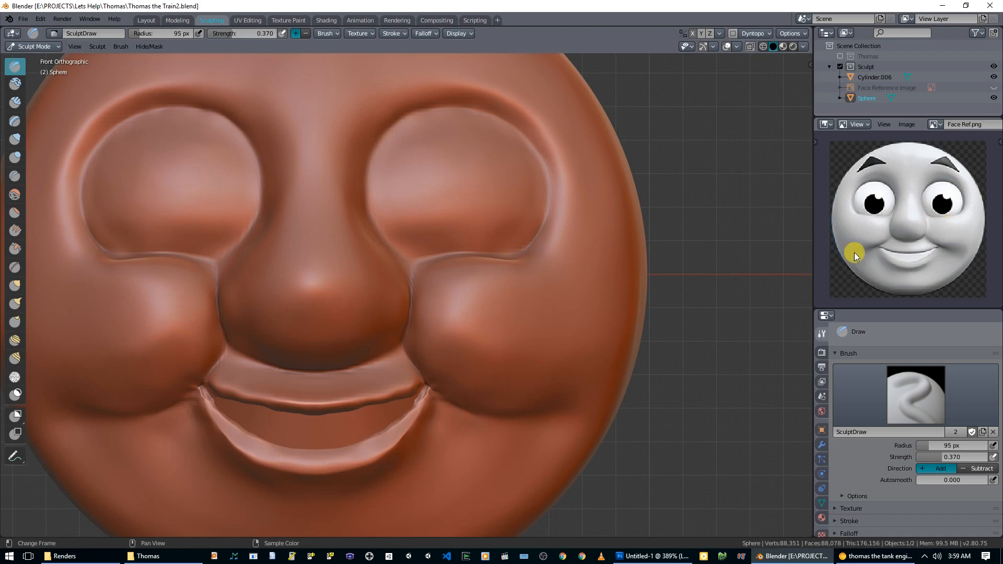
{"action": "mouse_move", "coordinate": [374, 307]}
{"action": "middle_mouse_down"}
{"action": "mouse_move", "coordinate": [556, 296]}
{"action": "mouse_move", "coordinate": [533, 305]}
{"action": "mouse_move", "coordinate": [459, 296]}
{"action": "middle_mouse_up"}
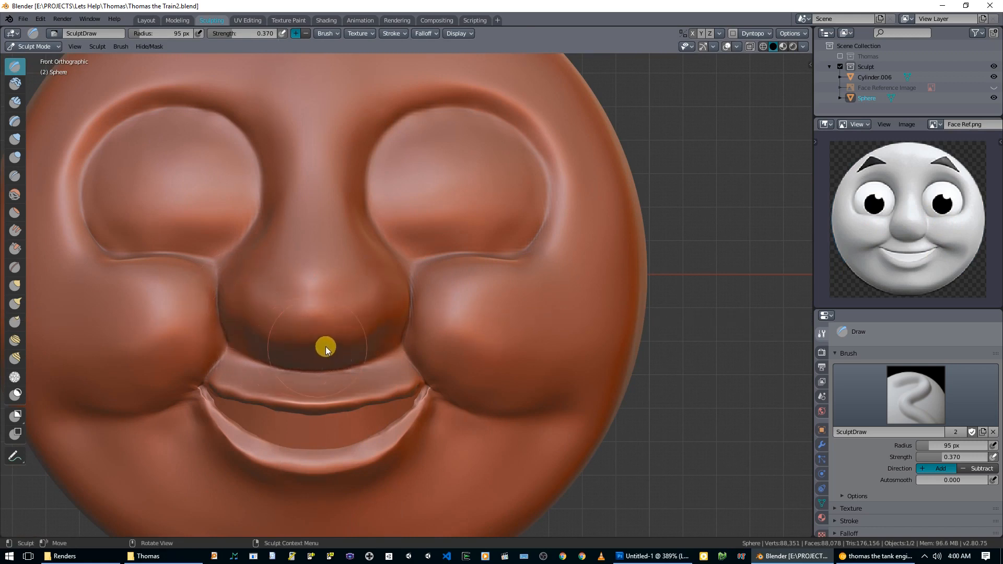
- Smooth the tip of the nose with the Smooth brush at radius 95 px and strength 0.157
{"action": "key", "text": "shift+s"}
{"action": "mouse_move", "coordinate": [324, 295]}
{"action": "left_mouse_down"}
{"action": "mouse_move", "coordinate": [314, 317]}
{"action": "mouse_move", "coordinate": [355, 308]}
{"action": "left_mouse_up"}
{"action": "middle_click_drag", "start_coordinate": [339, 313], "coordinate": [266, 317]}
{"action": "scroll", "coordinate": [365, 316], "scroll_direction": "down", "scroll_amount": 2}
{"action": "mouse_move", "coordinate": [405, 322]}
{"action": "middle_mouse_down"}
{"action": "mouse_move", "coordinate": [580, 353]}
{"action": "mouse_move", "coordinate": [433, 345]}
{"action": "mouse_move", "coordinate": [449, 340]}
{"action": "middle_mouse_up"}
{"action": "key", "text": "KP_1"}
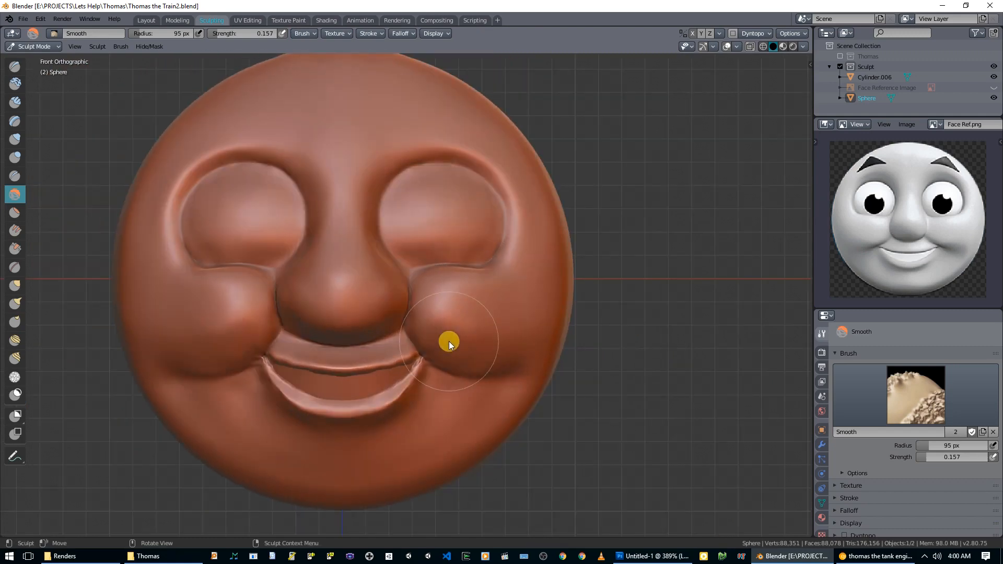
{"action": "scroll", "coordinate": [481, 309], "scroll_direction": "down", "scroll_amount": 1}
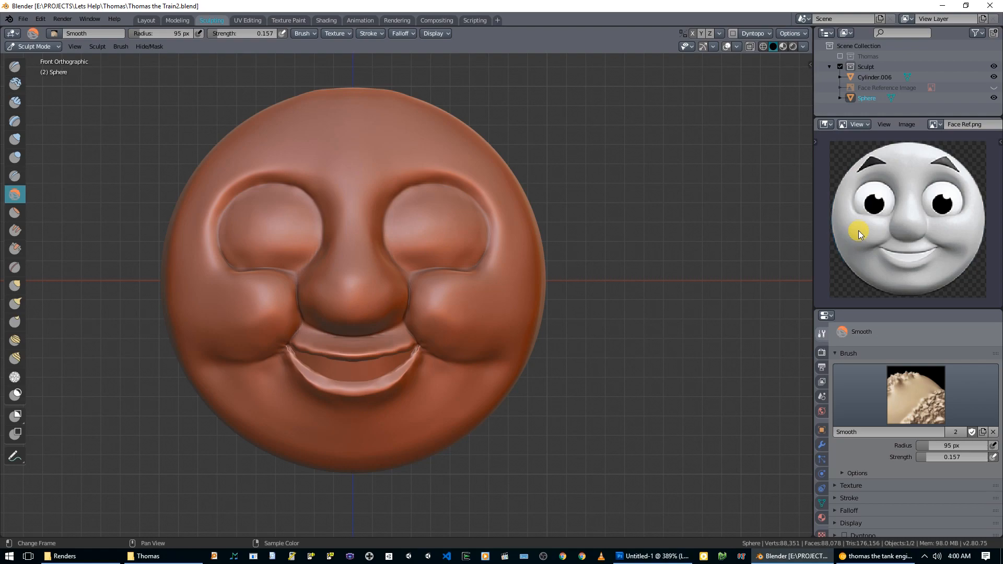
- Switch to the browser to view the YouTube channel page, and return to Blender
{"action": "left_click", "coordinate": [875, 556]}
{"action": "left_click", "coordinate": [170, 9]}
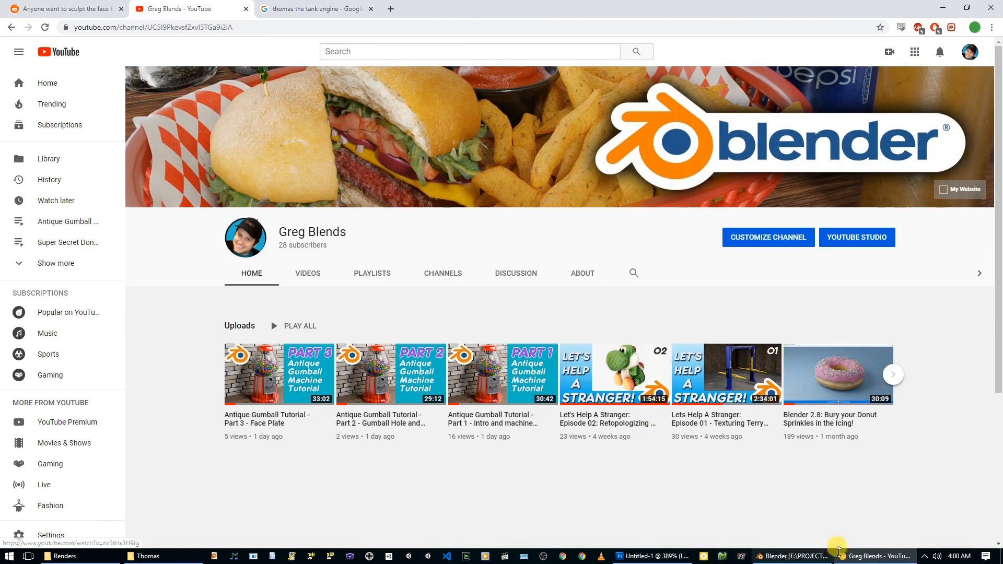
{"action": "left_click", "coordinate": [799, 556]}
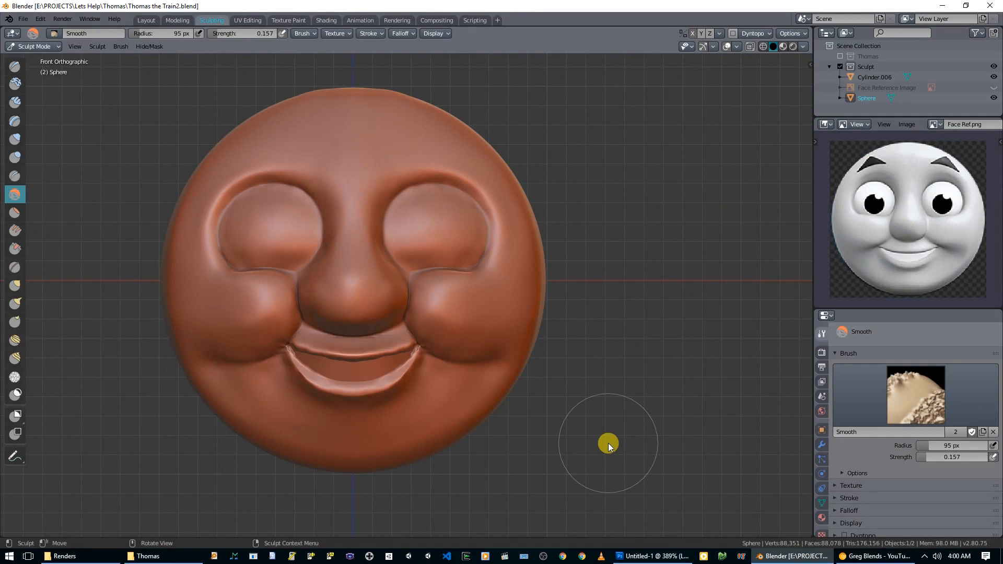
- Soften the fold under the cheeks and the chin area with the Smooth brush, raising its strength to 0.665
{"action": "scroll", "coordinate": [596, 429], "scroll_direction": "up", "scroll_amount": 2}
{"action": "mouse_move", "coordinate": [502, 366]}
{"action": "left_mouse_down"}
{"action": "mouse_move", "coordinate": [484, 403]}
{"action": "mouse_move", "coordinate": [476, 397]}
{"action": "left_mouse_up"}
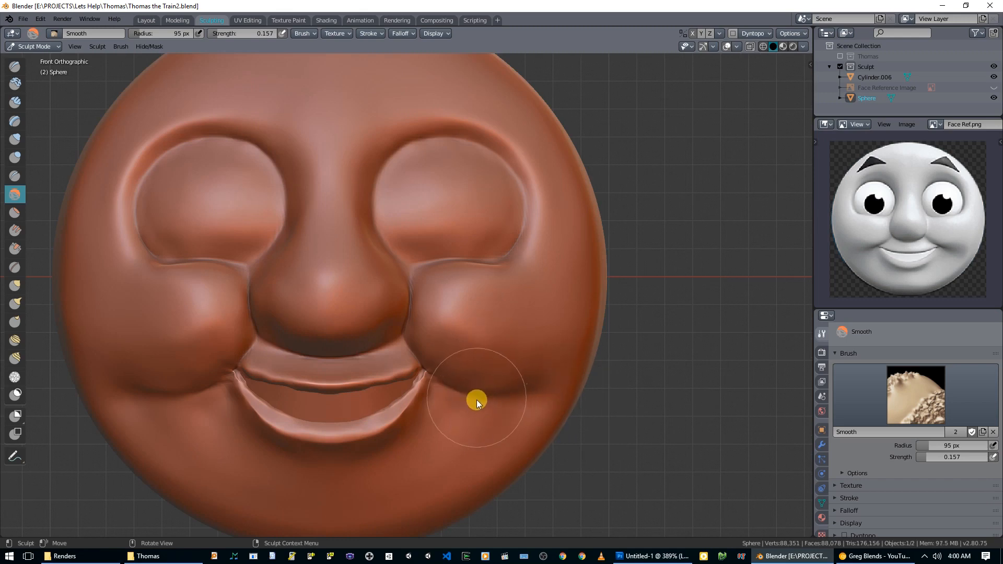
{"action": "mouse_move", "coordinate": [473, 396]}
{"action": "left_mouse_down"}
{"action": "mouse_move", "coordinate": [485, 383]}
{"action": "mouse_move", "coordinate": [497, 392]}
{"action": "left_mouse_up"}
{"action": "key", "text": "shift+f"}
{"action": "left_click", "coordinate": [452, 399]}
{"action": "mouse_move", "coordinate": [499, 378]}
{"action": "left_mouse_down"}
{"action": "mouse_move", "coordinate": [503, 394]}
{"action": "mouse_move", "coordinate": [532, 391]}
{"action": "mouse_move", "coordinate": [494, 407]}
{"action": "mouse_move", "coordinate": [424, 484]}
{"action": "mouse_move", "coordinate": [350, 524]}
{"action": "left_mouse_up"}
{"action": "mouse_move", "coordinate": [350, 524]}
{"action": "middle_mouse_down"}
{"action": "mouse_move", "coordinate": [419, 369]}
{"action": "mouse_move", "coordinate": [488, 450]}
{"action": "middle_mouse_up"}
{"action": "key", "text": "KP_1"}
- Smooth the outer cheek and the front of the cheek with the Smooth brush at strength 0.665
{"action": "mouse_move", "coordinate": [509, 392]}
{"action": "left_mouse_down"}
{"action": "mouse_move", "coordinate": [523, 336]}
{"action": "mouse_move", "coordinate": [575, 357]}
{"action": "left_mouse_up"}
{"action": "middle_click_drag", "start_coordinate": [575, 357], "coordinate": [452, 288]}
{"action": "mouse_move", "coordinate": [444, 300]}
{"action": "left_mouse_down"}
{"action": "mouse_move", "coordinate": [537, 296]}
{"action": "mouse_move", "coordinate": [559, 318]}
{"action": "left_mouse_up"}
{"action": "mouse_move", "coordinate": [560, 319]}
{"action": "middle_mouse_down"}
{"action": "mouse_move", "coordinate": [667, 331]}
{"action": "mouse_move", "coordinate": [509, 398]}
{"action": "mouse_move", "coordinate": [435, 414]}
{"action": "mouse_move", "coordinate": [539, 385]}
{"action": "mouse_move", "coordinate": [575, 389]}
{"action": "mouse_move", "coordinate": [474, 400]}
{"action": "middle_mouse_up"}
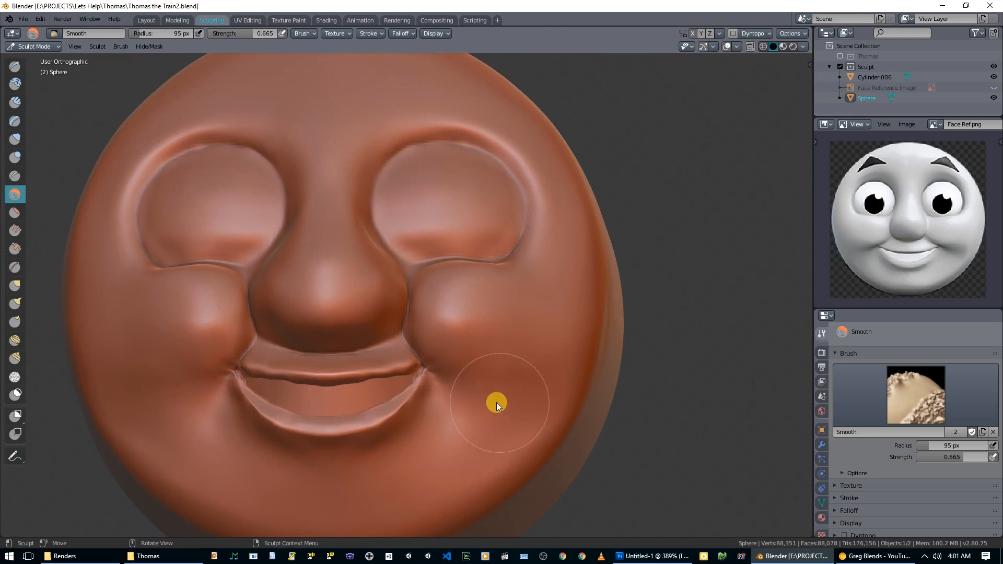
- Build up the skin beneath the cheeks beside the mouth with the Draw brush at strength 0.370, and return to front view
{"action": "key", "text": "x"}
{"action": "left_click_drag", "start_coordinate": [510, 408], "coordinate": [517, 368]}
{"action": "mouse_move", "coordinate": [466, 461]}
{"action": "middle_mouse_down"}
{"action": "mouse_move", "coordinate": [594, 425]}
{"action": "mouse_move", "coordinate": [549, 448]}
{"action": "mouse_move", "coordinate": [542, 417]}
{"action": "mouse_move", "coordinate": [618, 425]}
{"action": "mouse_move", "coordinate": [569, 422]}
{"action": "middle_mouse_up"}
{"action": "scroll", "coordinate": [542, 416], "scroll_direction": "down", "scroll_amount": 3}
{"action": "key", "text": "KP_1"}
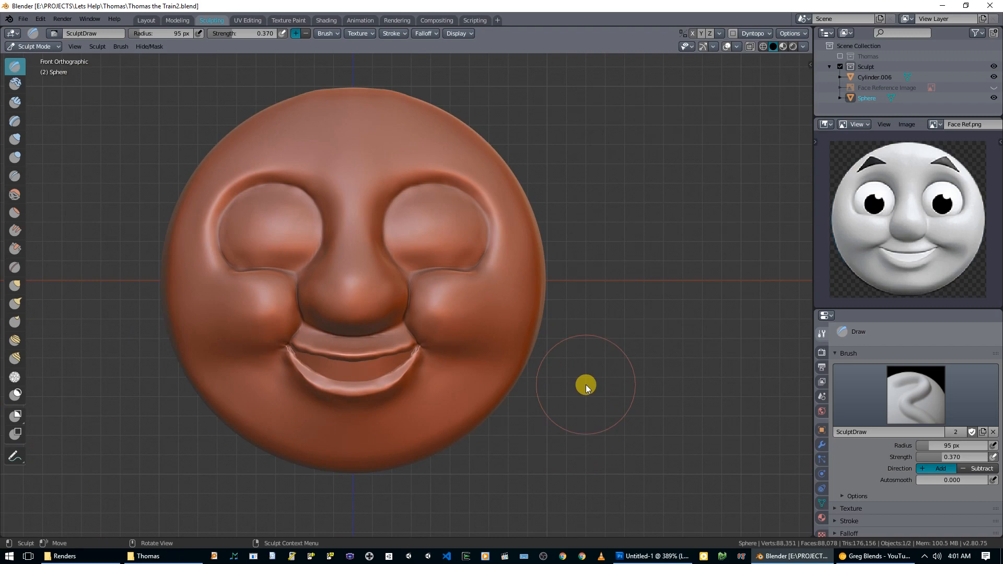
- Reshape the cheeks from the front with the Grab brush at radius 95 px and strength 0.254
{"action": "scroll", "coordinate": [558, 376], "scroll_direction": "down", "scroll_amount": 2}
{"action": "scroll", "coordinate": [548, 369], "scroll_direction": "up", "scroll_amount": 3}
{"action": "mouse_move", "coordinate": [549, 370]}
{"action": "middle_mouse_down"}
{"action": "mouse_move", "coordinate": [486, 347]}
{"action": "mouse_move", "coordinate": [519, 353]}
{"action": "middle_mouse_up"}
{"action": "key", "text": "KP_1"}
{"action": "key", "text": "g"}
{"action": "mouse_move", "coordinate": [434, 312]}
{"action": "left_mouse_down"}
{"action": "mouse_move", "coordinate": [448, 342]}
{"action": "mouse_move", "coordinate": [481, 348]}
{"action": "mouse_move", "coordinate": [488, 324]}
{"action": "mouse_move", "coordinate": [463, 343]}
{"action": "mouse_move", "coordinate": [517, 332]}
{"action": "mouse_move", "coordinate": [469, 322]}
{"action": "mouse_move", "coordinate": [493, 332]}
{"action": "mouse_move", "coordinate": [505, 353]}
{"action": "left_mouse_up"}
{"action": "scroll", "coordinate": [506, 353], "scroll_direction": "up", "scroll_amount": 2}
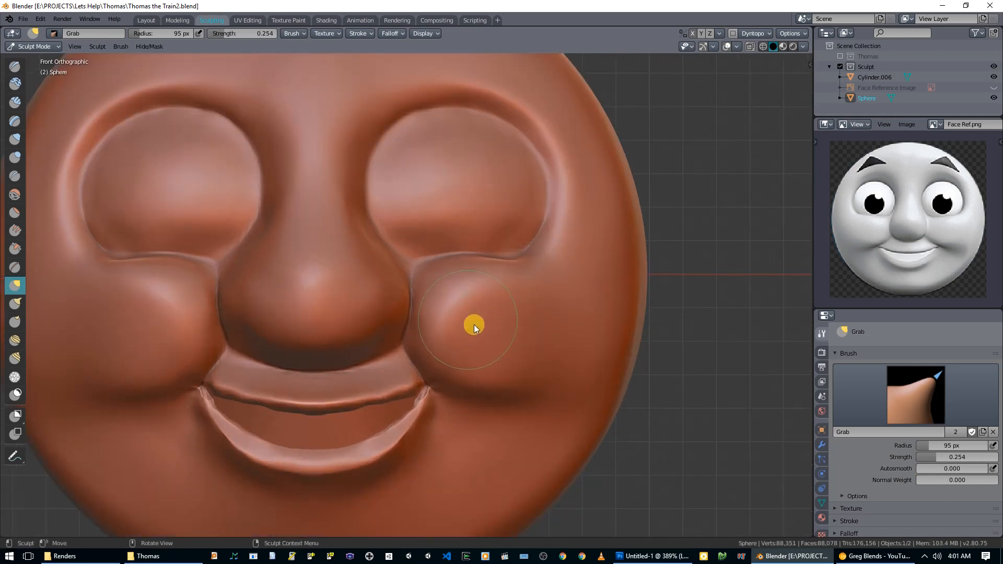
{"action": "scroll", "coordinate": [579, 389], "scroll_direction": "down", "scroll_amount": 3}
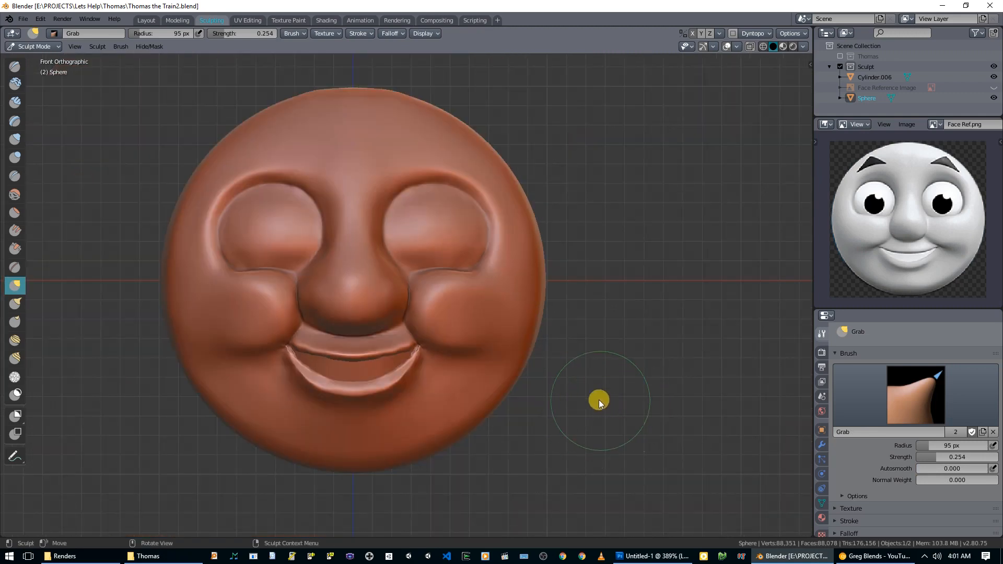
- Adjust the contour of the face from a rotated view with the Grab brush at strength 0.254, and save the file
{"action": "mouse_move", "coordinate": [591, 397]}
{"action": "middle_mouse_down"}
{"action": "mouse_move", "coordinate": [598, 331]}
{"action": "mouse_move", "coordinate": [694, 377]}
{"action": "mouse_move", "coordinate": [667, 390]}
{"action": "mouse_move", "coordinate": [439, 390]}
{"action": "middle_mouse_up"}
{"action": "mouse_move", "coordinate": [303, 330]}
{"action": "left_mouse_down"}
{"action": "mouse_move", "coordinate": [312, 343]}
{"action": "mouse_move", "coordinate": [302, 259]}
{"action": "left_mouse_up"}
{"action": "left_click_drag", "start_coordinate": [297, 394], "coordinate": [313, 402]}
{"action": "mouse_move", "coordinate": [459, 413]}
{"action": "middle_mouse_down"}
{"action": "mouse_move", "coordinate": [432, 417]}
{"action": "mouse_move", "coordinate": [532, 388]}
{"action": "middle_mouse_up"}
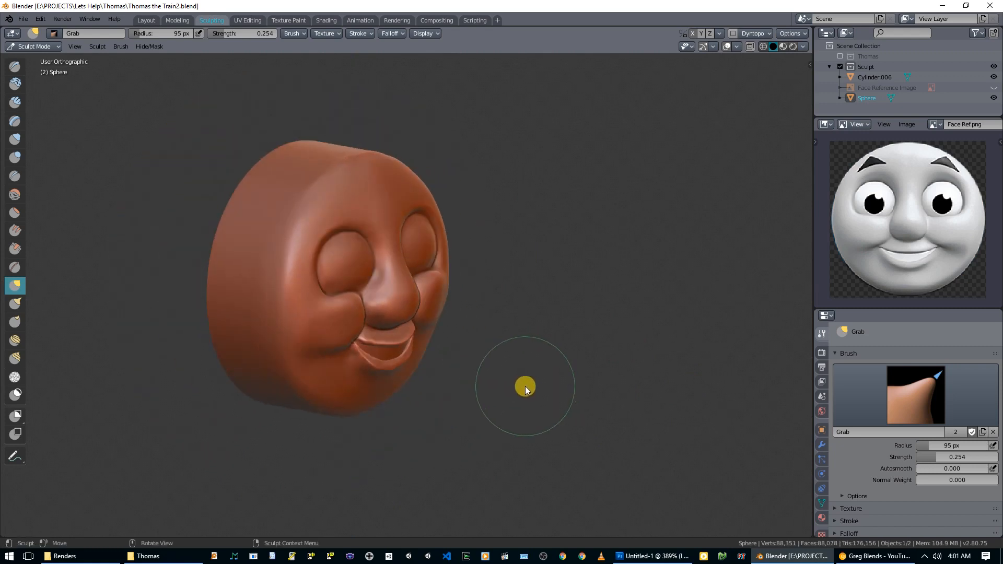
{"action": "middle_click_drag", "start_coordinate": [569, 386], "coordinate": [510, 367]}
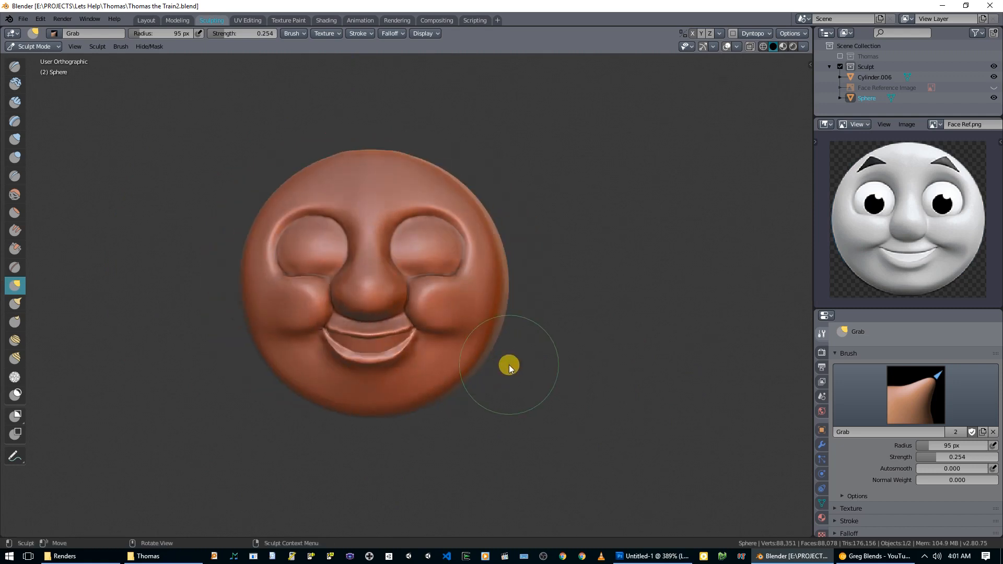
{"action": "key", "text": "ctrl+s"}
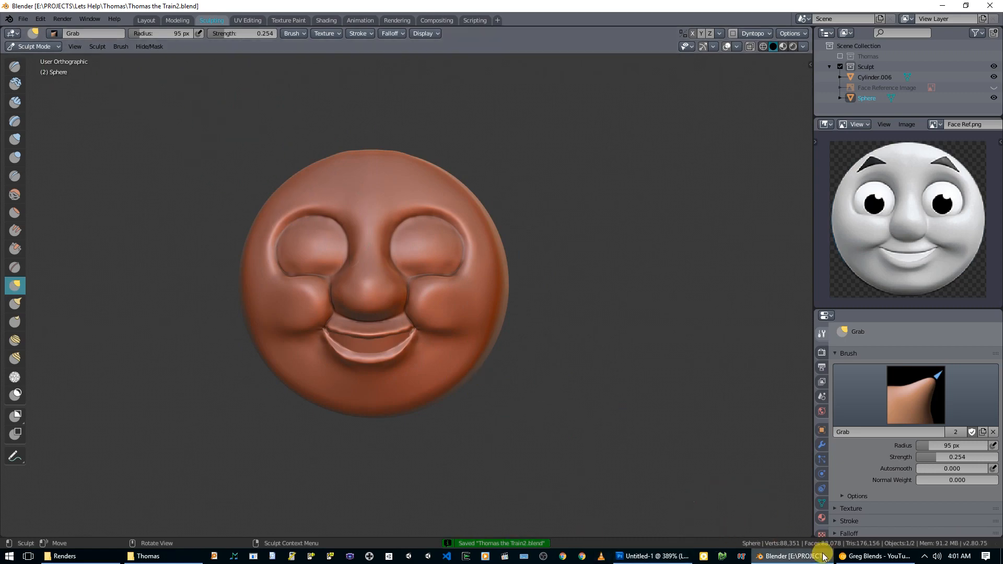
- Switch to the browser, open the video "Let's Help A Stranger: Episode 02" and mute it
{"action": "left_click", "coordinate": [874, 555]}
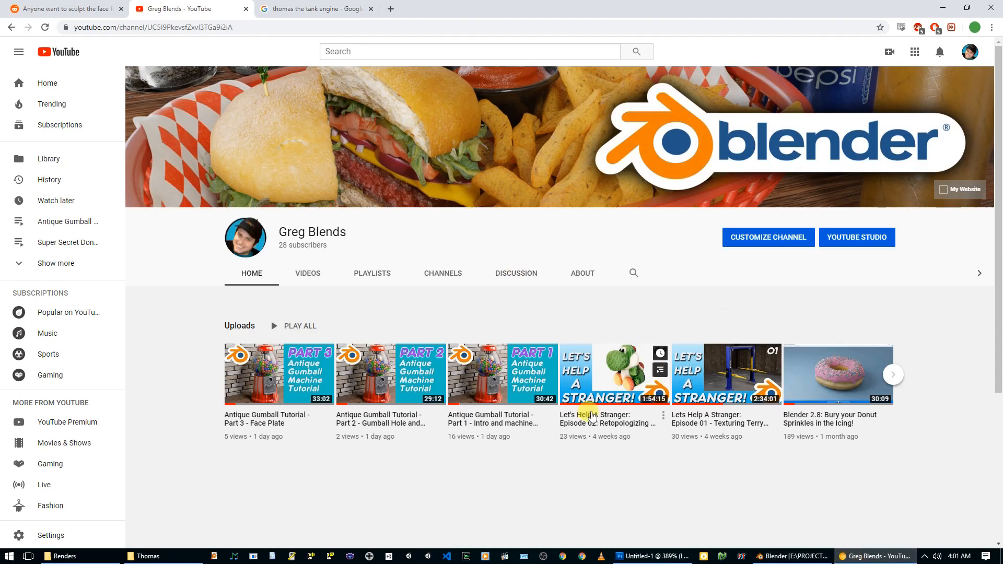
{"action": "left_click", "coordinate": [591, 388]}
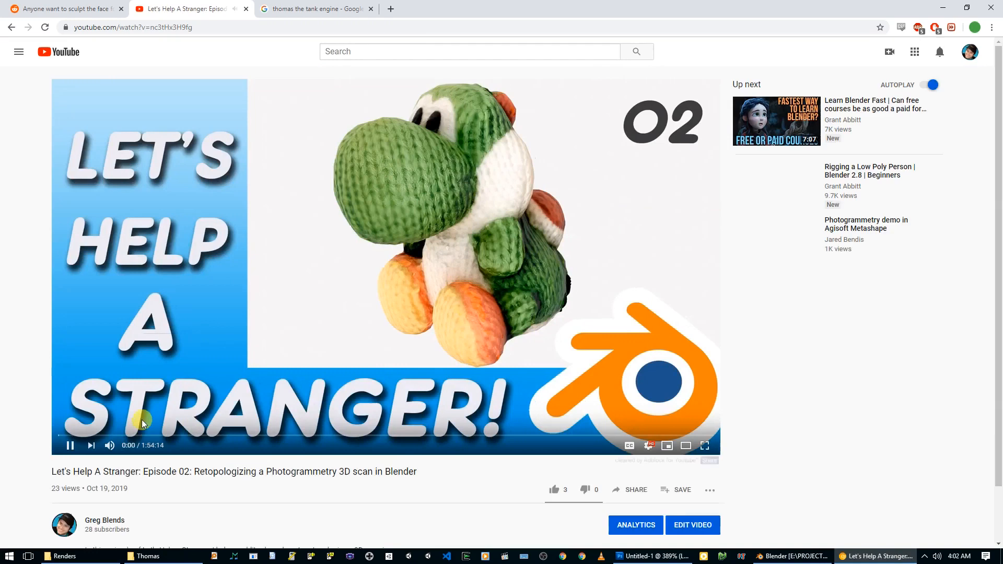
{"action": "left_click", "coordinate": [109, 447]}
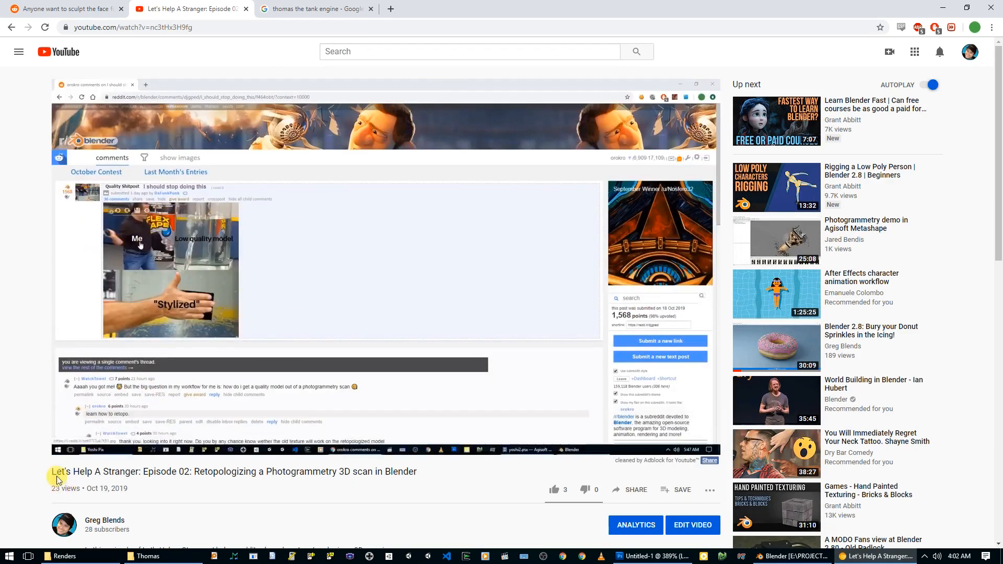
- Examine the opening part of the retopology video, from the scan setup to the start of the retopology, and pause near 10:41
{"action": "left_click", "coordinate": [79, 436]}
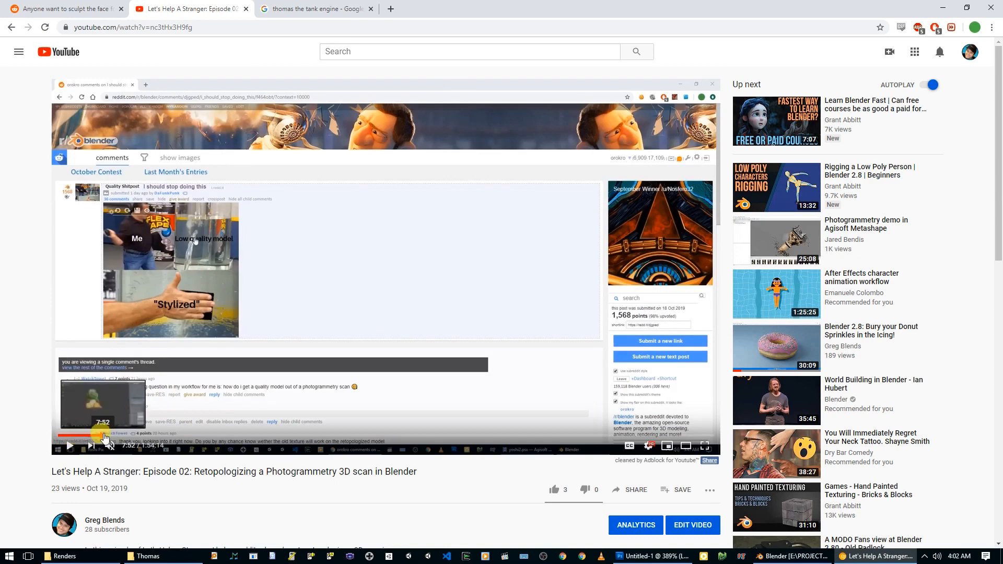
{"action": "left_click", "coordinate": [103, 436]}
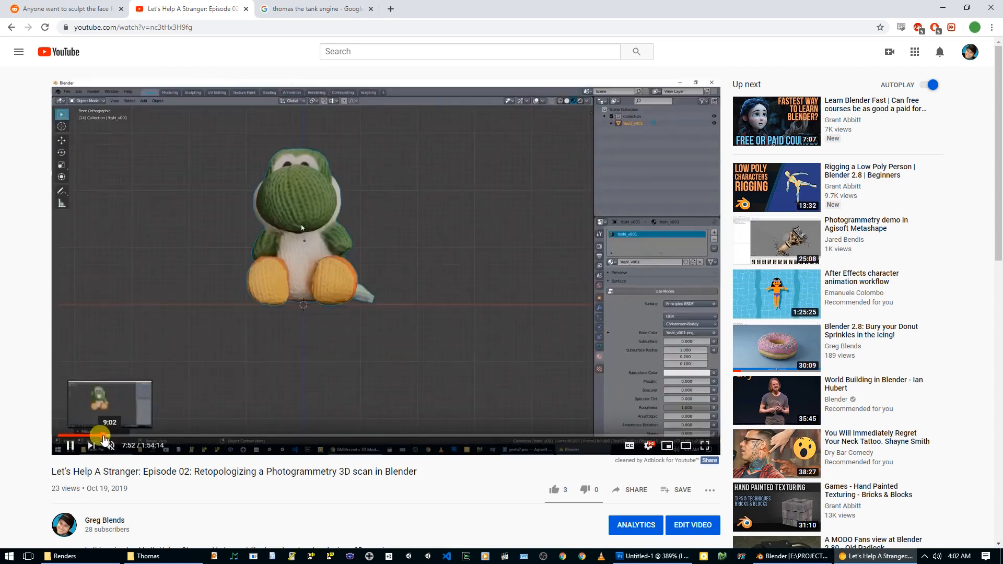
{"action": "left_click", "coordinate": [76, 437]}
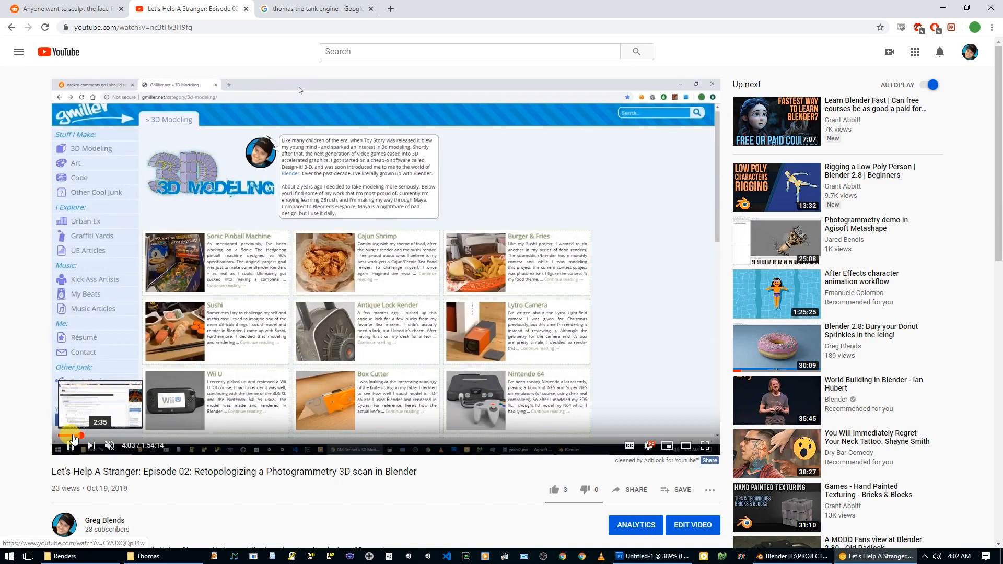
{"action": "left_click_drag", "start_coordinate": [72, 438], "coordinate": [87, 437]}
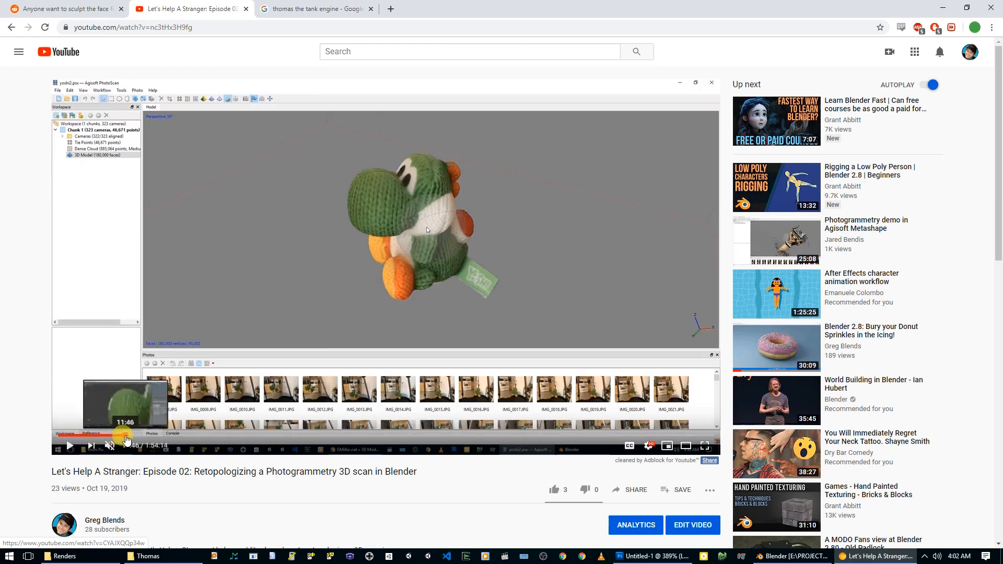
{"action": "left_click_drag", "start_coordinate": [126, 437], "coordinate": [123, 437]}
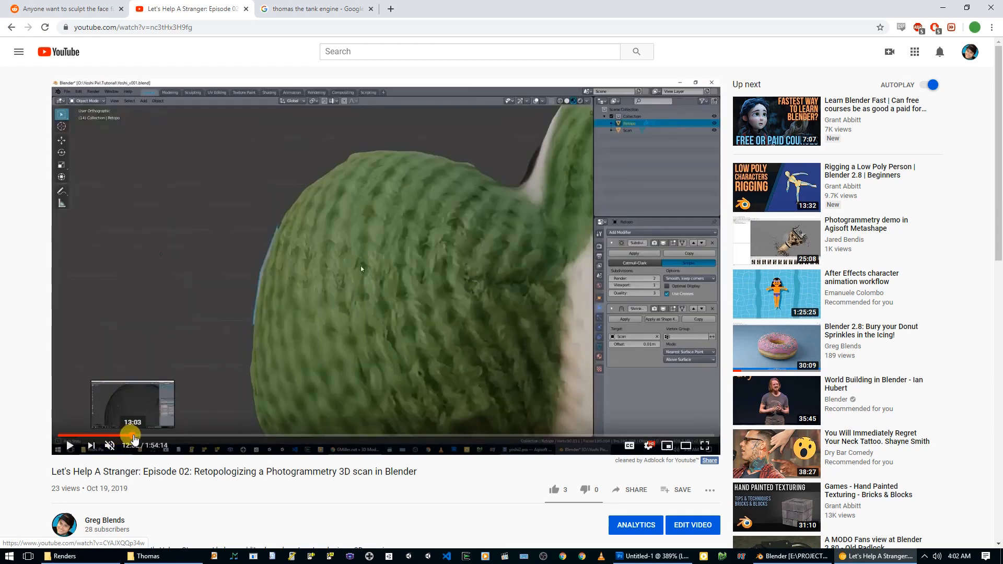
{"action": "mouse_move", "coordinate": [92, 441]}
{"action": "left_mouse_down"}
{"action": "mouse_move", "coordinate": [113, 440]}
{"action": "mouse_move", "coordinate": [93, 442]}
{"action": "left_mouse_up"}
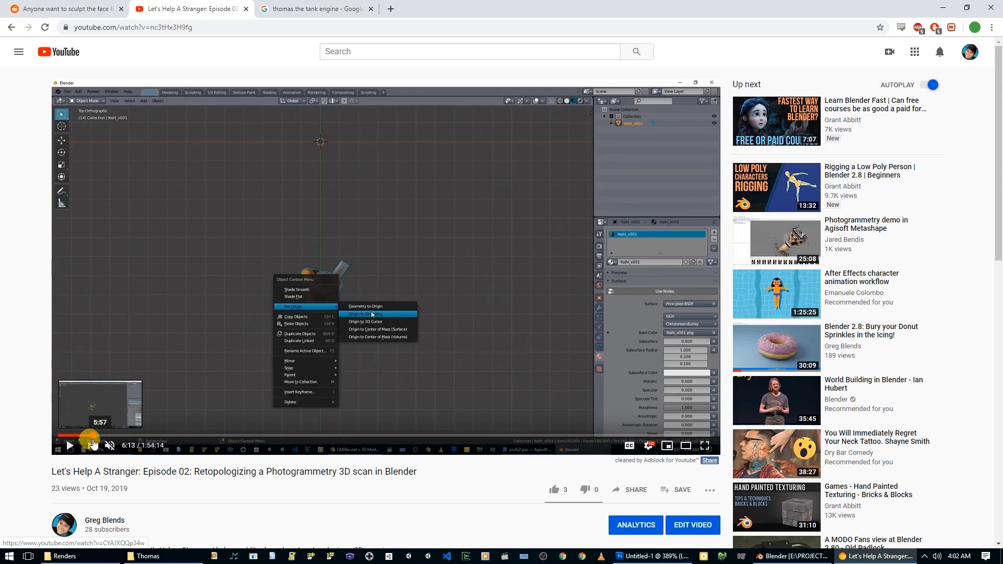
{"action": "left_click", "coordinate": [93, 444]}
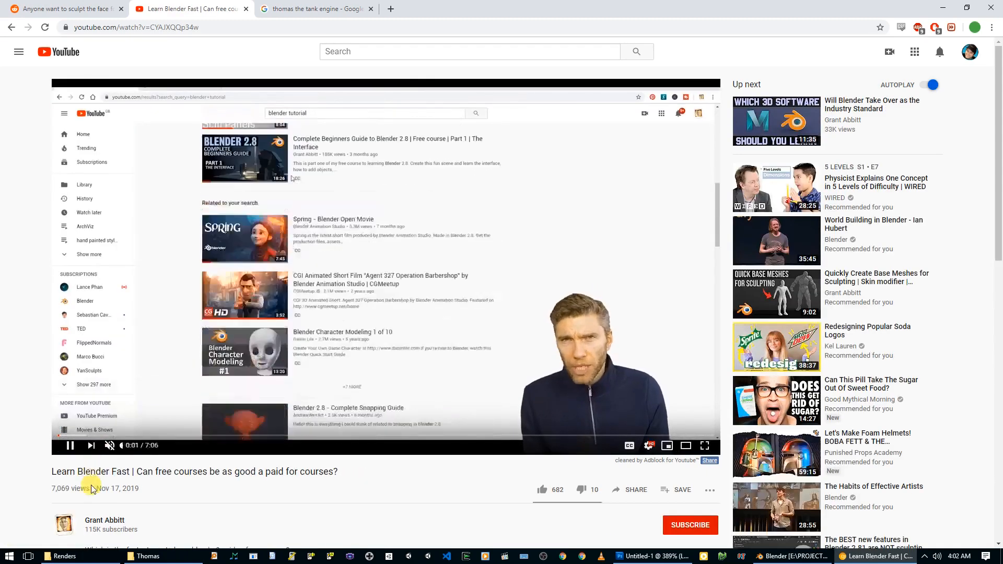
{"action": "key", "text": "alt+Left"}
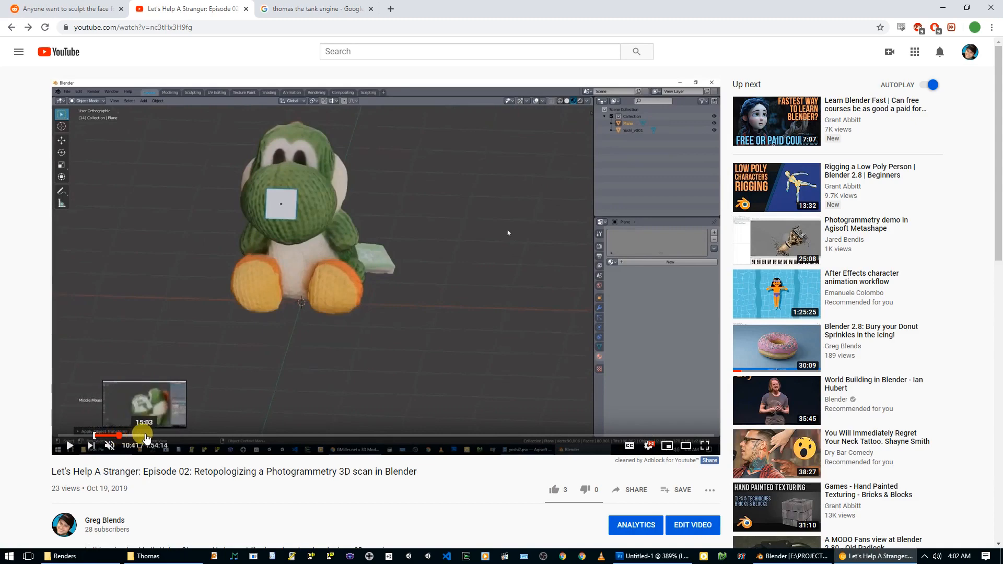
{"action": "left_click", "coordinate": [119, 436]}
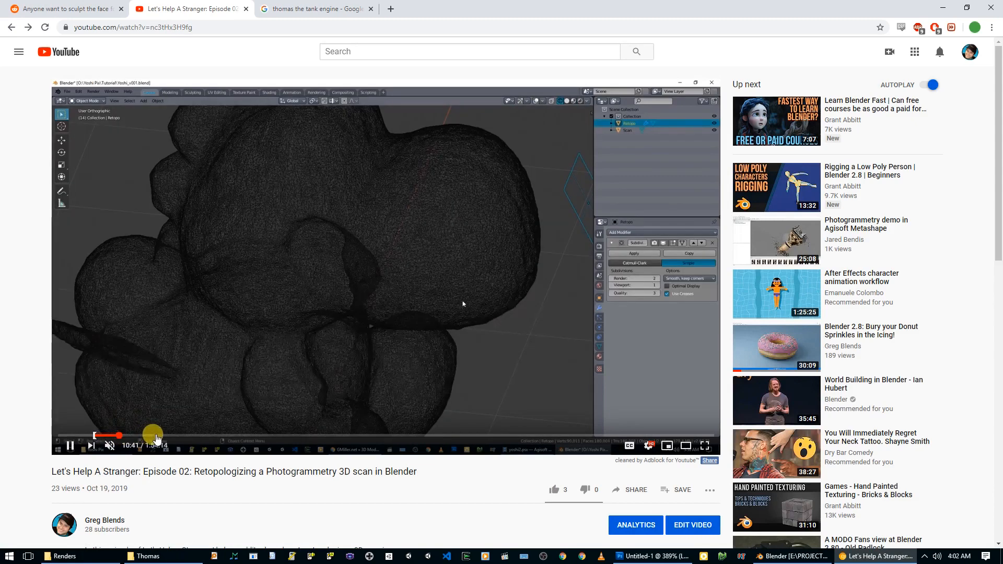
{"action": "left_click", "coordinate": [324, 336]}
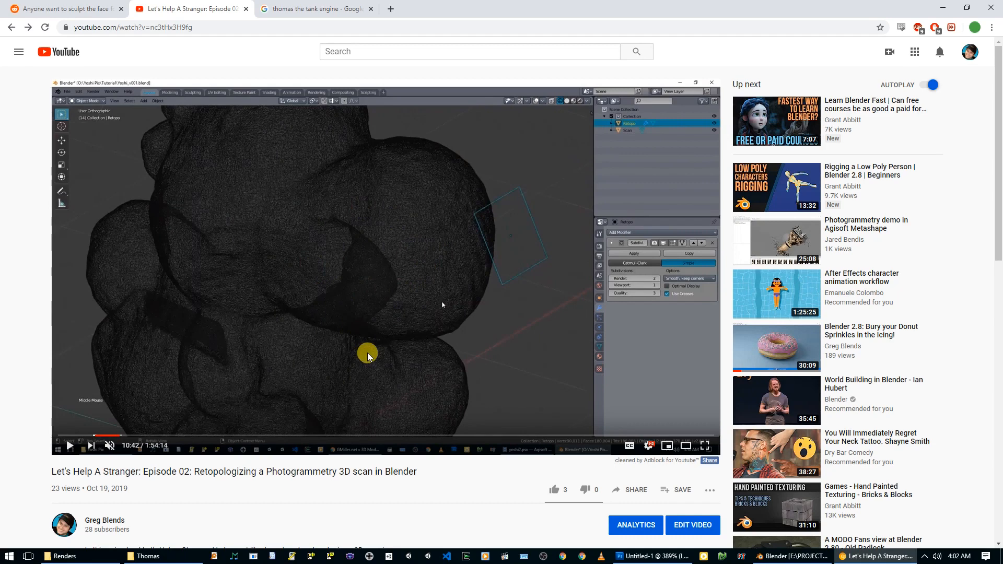
- Examine the closing part of the video, from the baked, textured model back to the retopologized mesh at 1:37:11
{"action": "left_click", "coordinate": [652, 436]}
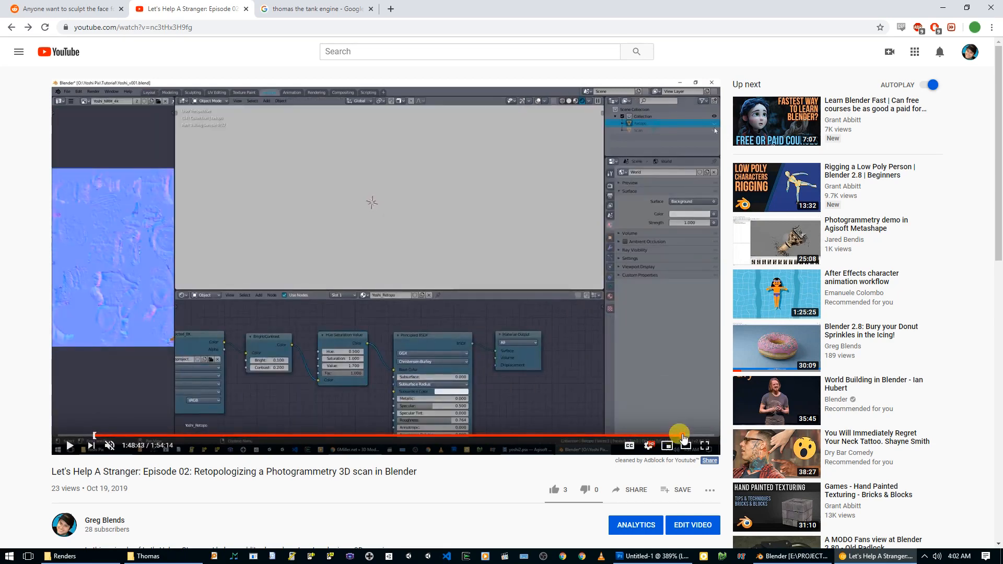
{"action": "left_click", "coordinate": [681, 435]}
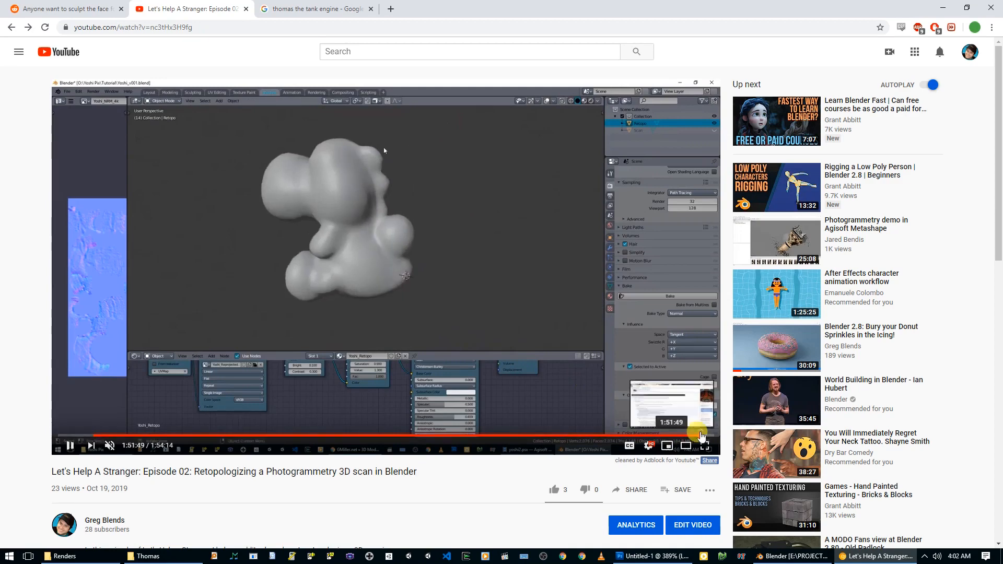
{"action": "left_click", "coordinate": [697, 435]}
{"action": "left_click", "coordinate": [693, 435]}
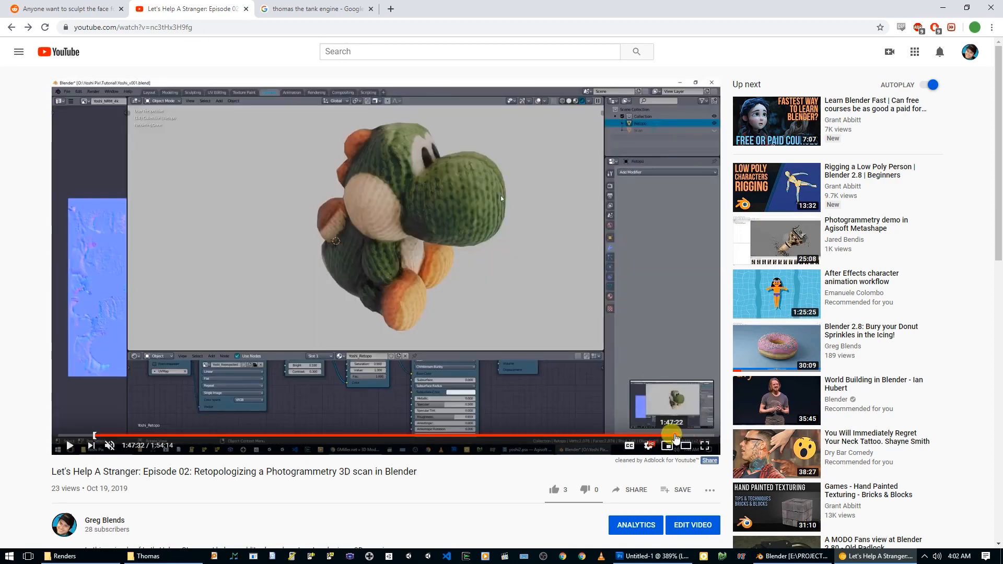
{"action": "left_click", "coordinate": [663, 436]}
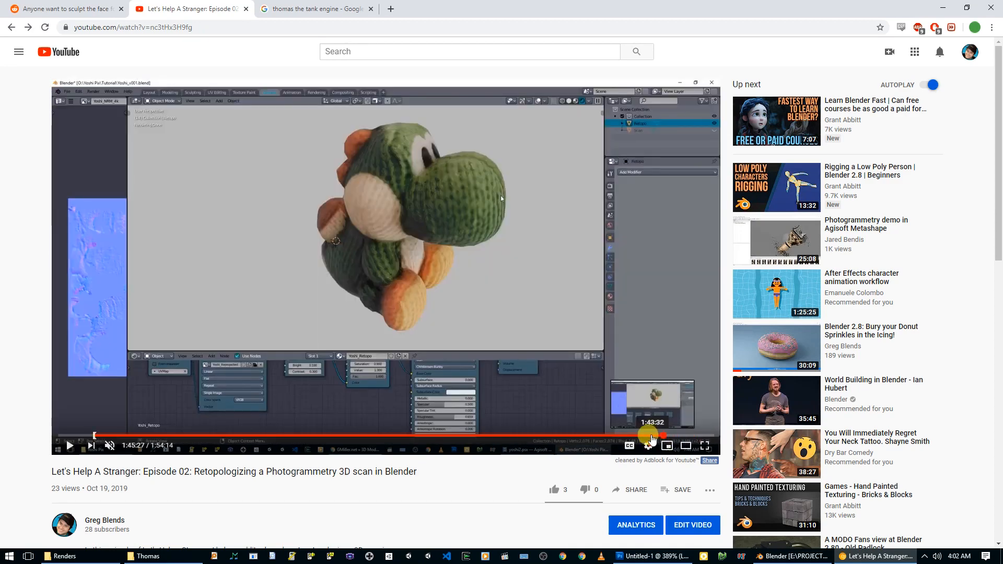
{"action": "left_click", "coordinate": [632, 436]}
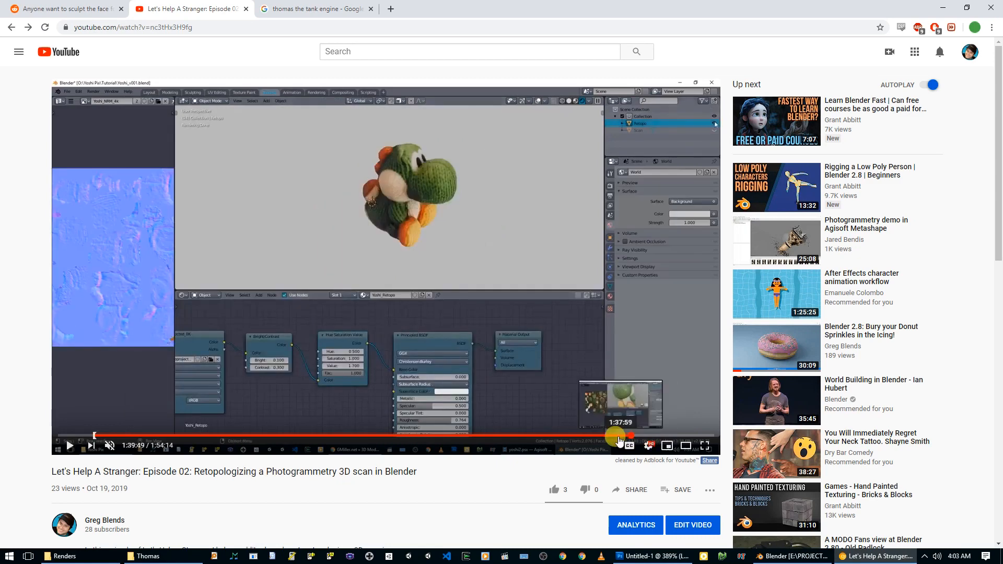
{"action": "left_click", "coordinate": [617, 436]}
{"action": "left_click", "coordinate": [477, 340]}
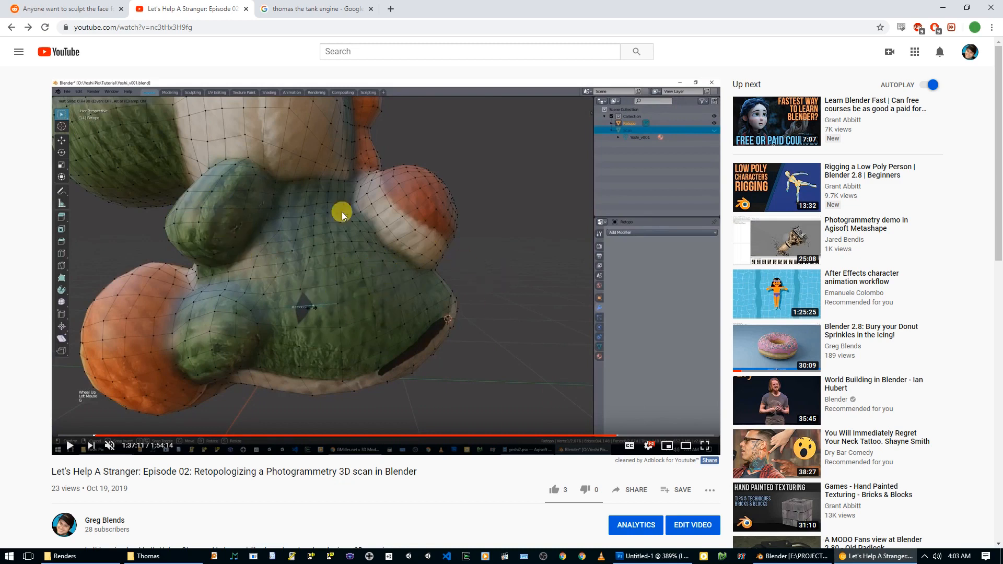
{"action": "scroll", "coordinate": [203, 447], "scroll_direction": "down", "scroll_amount": 2}
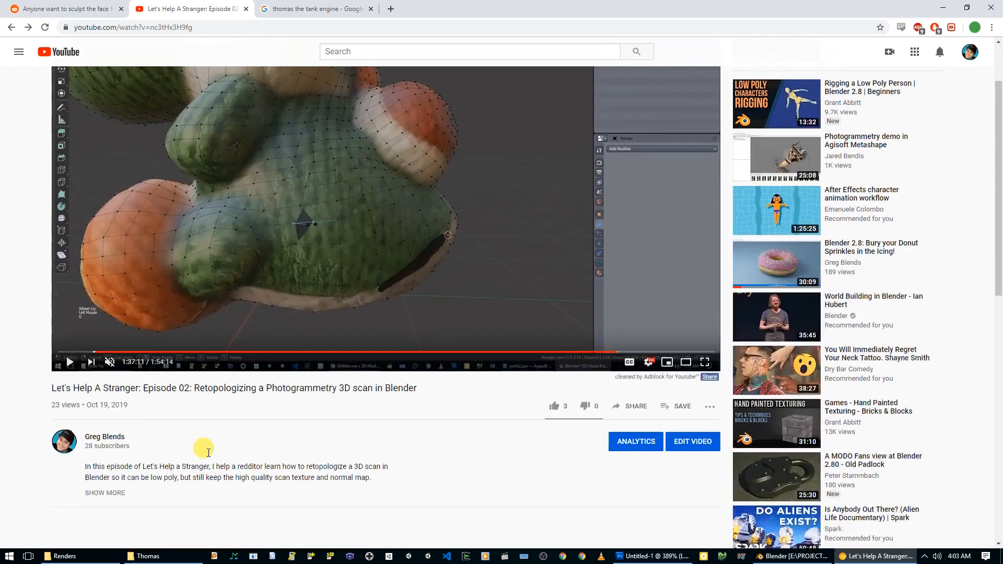
{"action": "scroll", "coordinate": [330, 363], "scroll_direction": "up", "scroll_amount": 2}
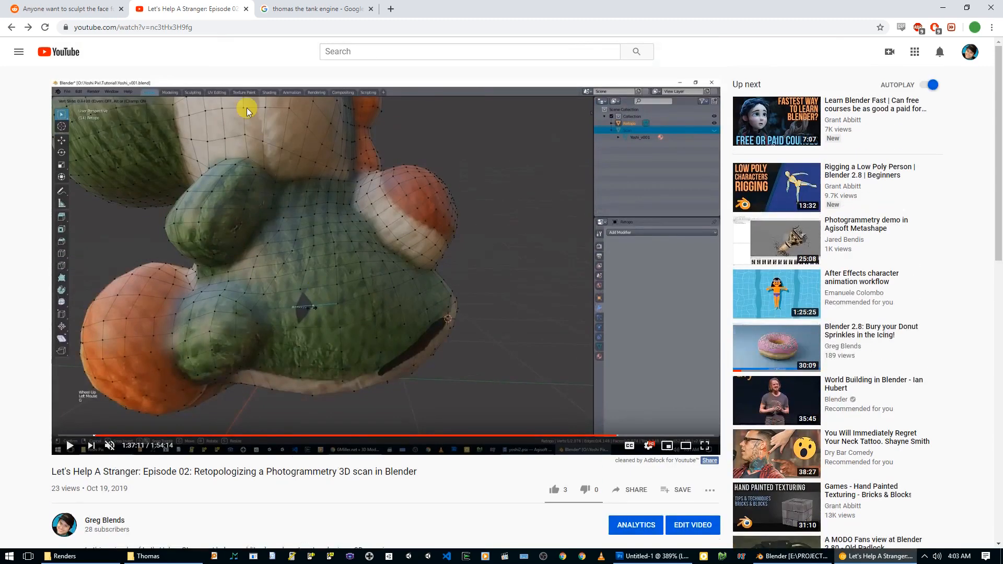
- Return to Blender, open the Layout workspace, save the file, and save an incremented copy as "Thomas the Train3.blend"
{"action": "left_click", "coordinate": [942, 7]}
{"action": "middle_click_drag", "start_coordinate": [394, 273], "coordinate": [485, 320]}
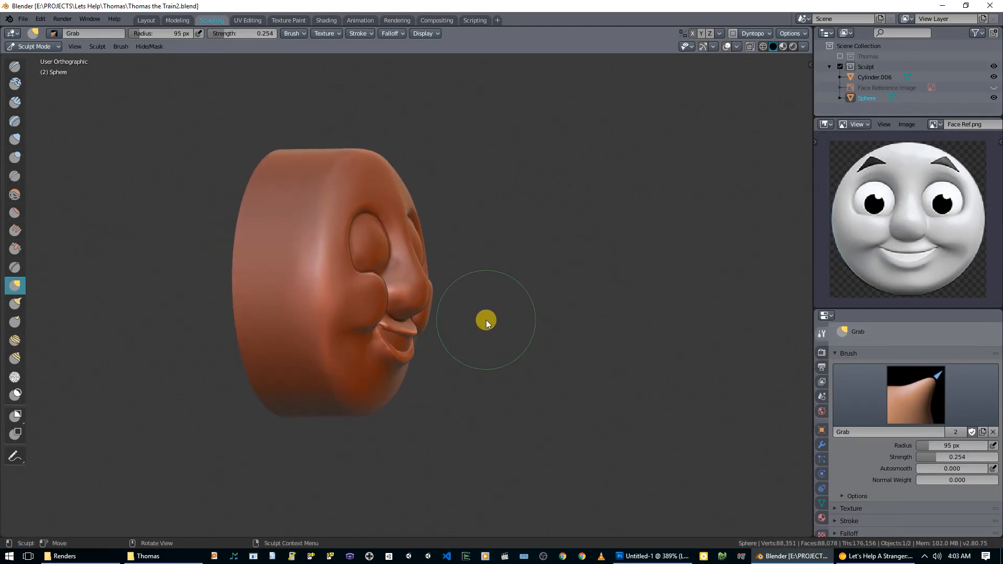
{"action": "mouse_move", "coordinate": [483, 317]}
{"action": "middle_mouse_down"}
{"action": "mouse_move", "coordinate": [333, 299]}
{"action": "mouse_move", "coordinate": [353, 250]}
{"action": "middle_mouse_up"}
{"action": "left_click", "coordinate": [151, 19]}
{"action": "mouse_move", "coordinate": [423, 215]}
{"action": "middle_mouse_down"}
{"action": "mouse_move", "coordinate": [399, 212]}
{"action": "mouse_move", "coordinate": [409, 215]}
{"action": "middle_mouse_up"}
{"action": "key", "text": "ctrl+s"}
{"action": "key", "text": "ctrl+shift+s"}
{"action": "key", "text": "KP_Add"}
{"action": "key", "text": "Return"}
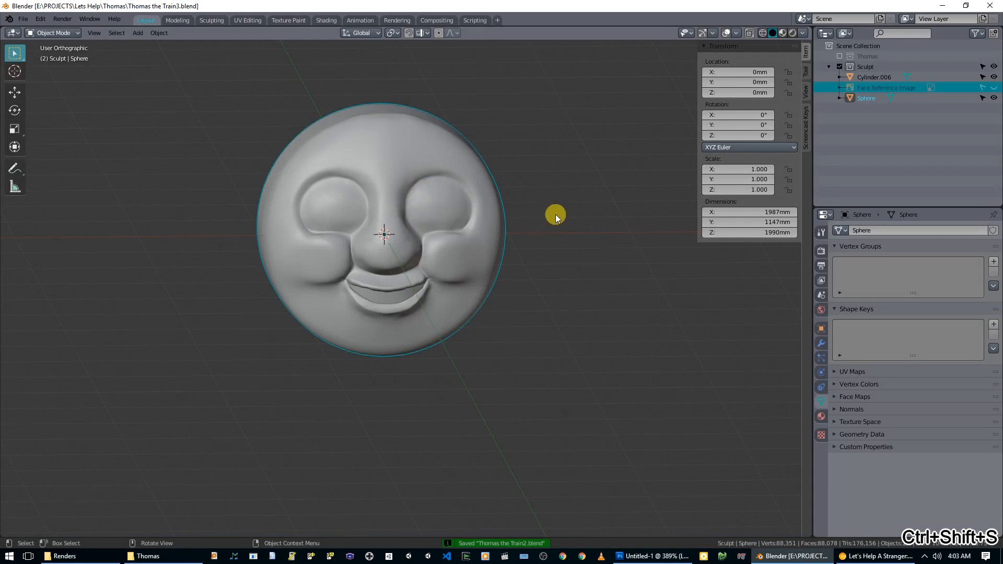
- Create a new material on the face sphere with a red base color of H 0.000, S 0.659, V 0.713
{"action": "middle_click_drag", "start_coordinate": [488, 255], "coordinate": [498, 252]}
{"action": "left_click", "coordinate": [818, 436]}
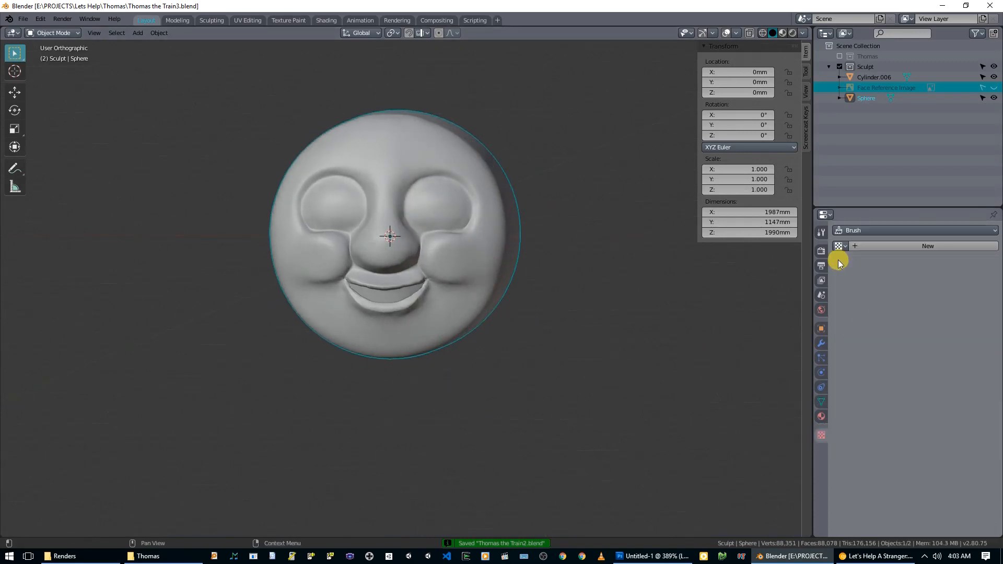
{"action": "left_click", "coordinate": [823, 417]}
{"action": "left_click", "coordinate": [882, 277]}
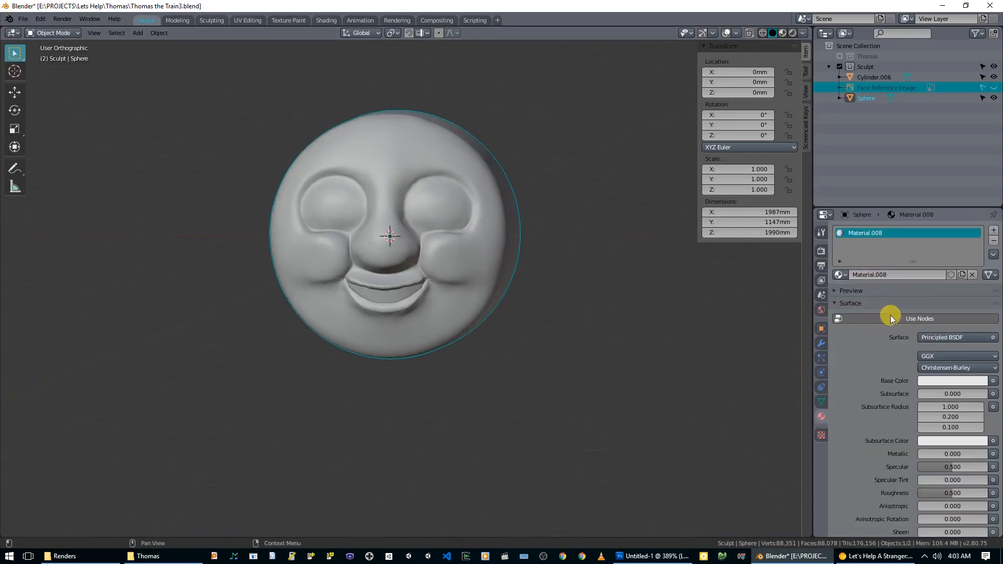
{"action": "left_click", "coordinate": [947, 379]}
{"action": "left_click", "coordinate": [951, 245]}
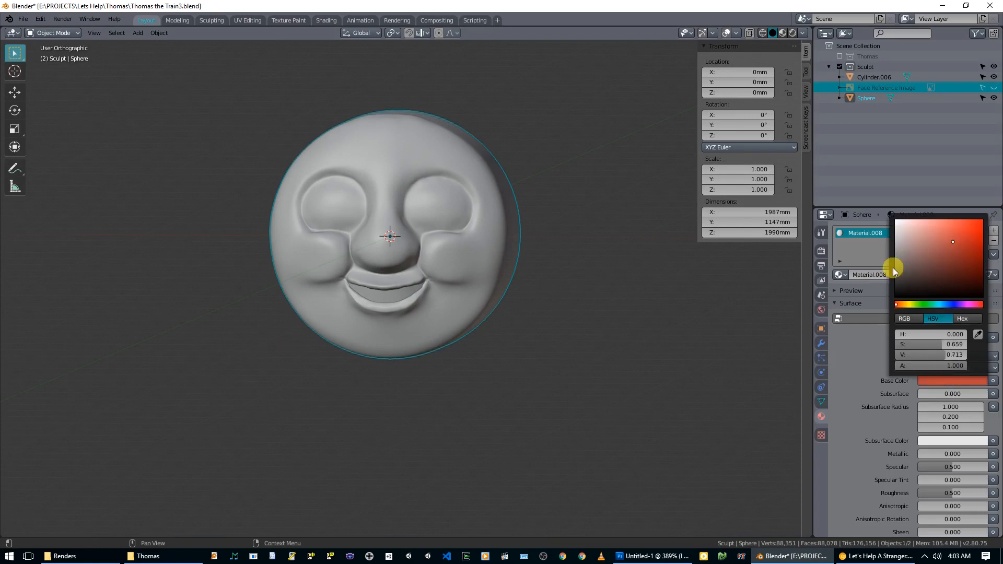
- Copy the material's red base color to its viewport display color
{"action": "scroll", "coordinate": [935, 381], "scroll_direction": "down", "scroll_amount": 3}
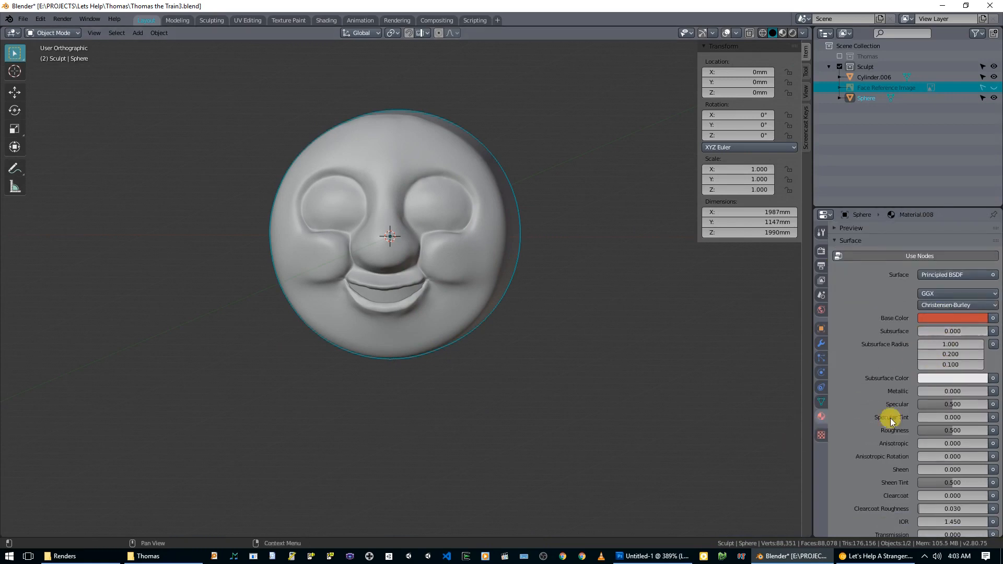
{"action": "scroll", "coordinate": [890, 418], "scroll_direction": "down", "scroll_amount": 12}
{"action": "scroll", "coordinate": [929, 308], "scroll_direction": "up", "scroll_amount": 15}
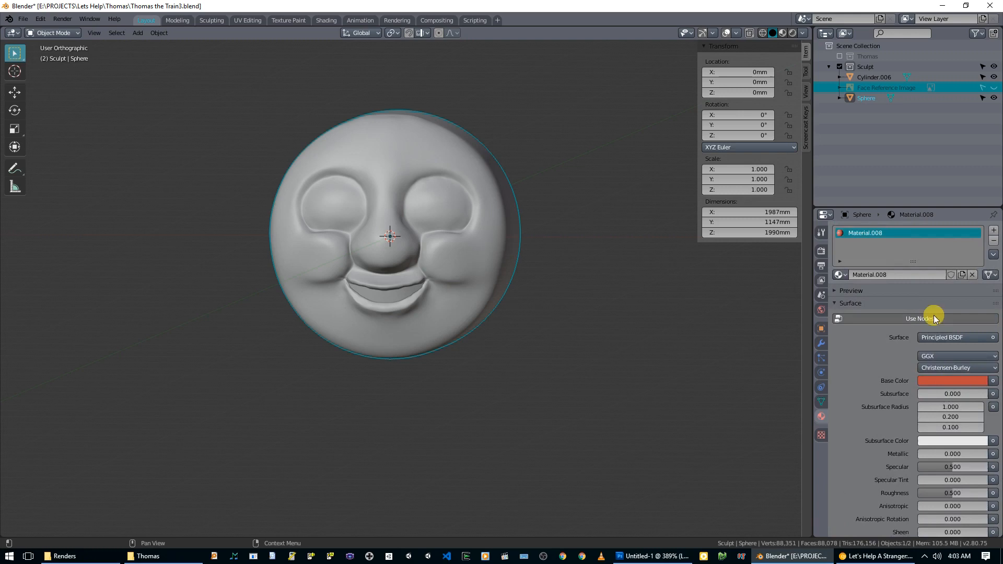
{"action": "scroll", "coordinate": [896, 432], "scroll_direction": "down", "scroll_amount": 12}
{"action": "left_click_drag", "start_coordinate": [916, 398], "coordinate": [914, 482]}
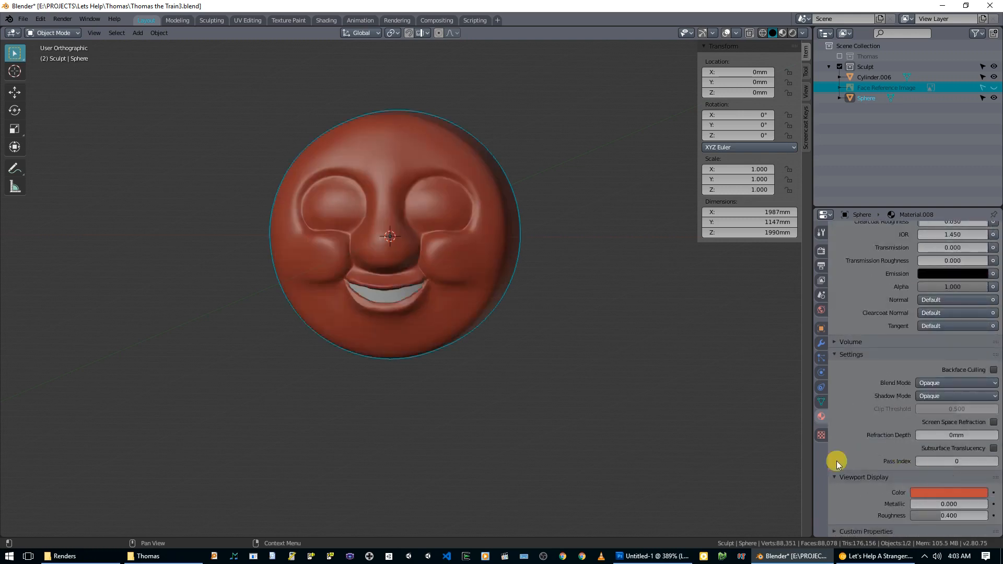
- Join the cylinder inside the mouth to the face sphere, keeping the sphere as the active object
{"action": "middle_click_drag", "start_coordinate": [440, 268], "coordinate": [409, 297]}
{"action": "left_click", "coordinate": [409, 296]}
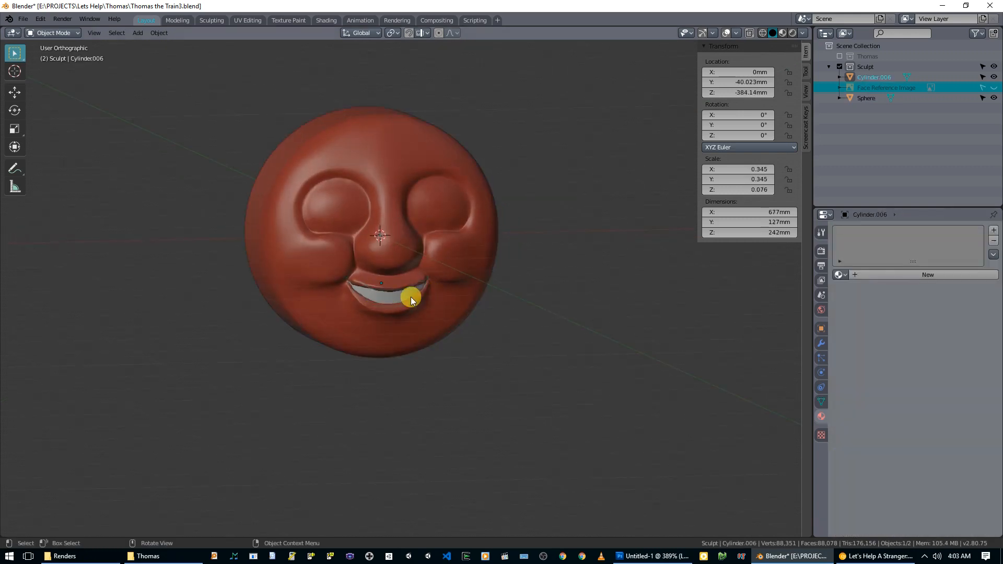
{"action": "left_click", "coordinate": [465, 293], "text": "shift"}
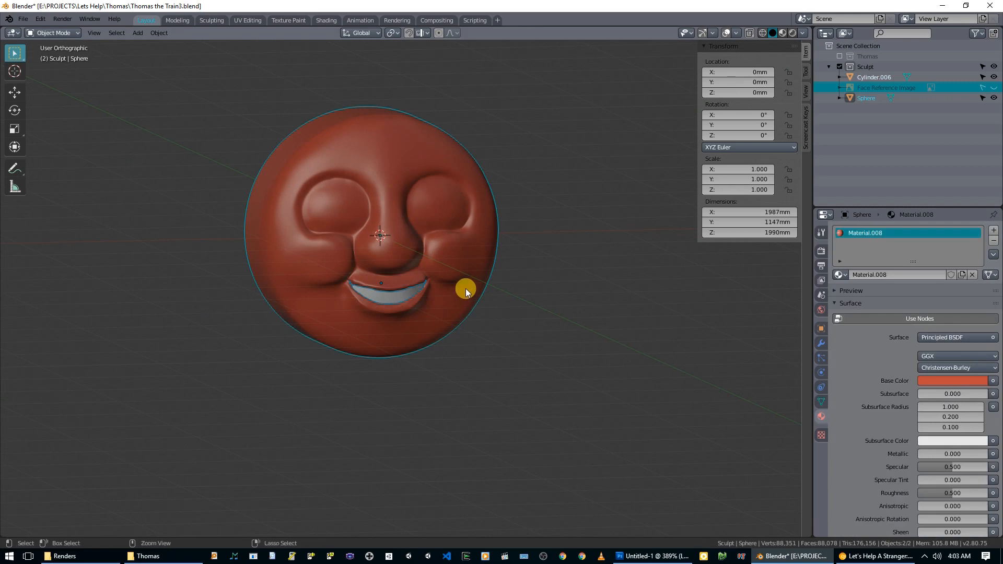
{"action": "key", "text": "ctrl+j"}
- Examine the joined mouth up close from below and the whole face from the front, and hide the sidebar
{"action": "middle_click_drag", "start_coordinate": [465, 288], "coordinate": [356, 298]}
{"action": "scroll", "coordinate": [501, 293], "scroll_direction": "up", "scroll_amount": 2}
{"action": "scroll", "coordinate": [356, 297], "scroll_direction": "up", "scroll_amount": 4}
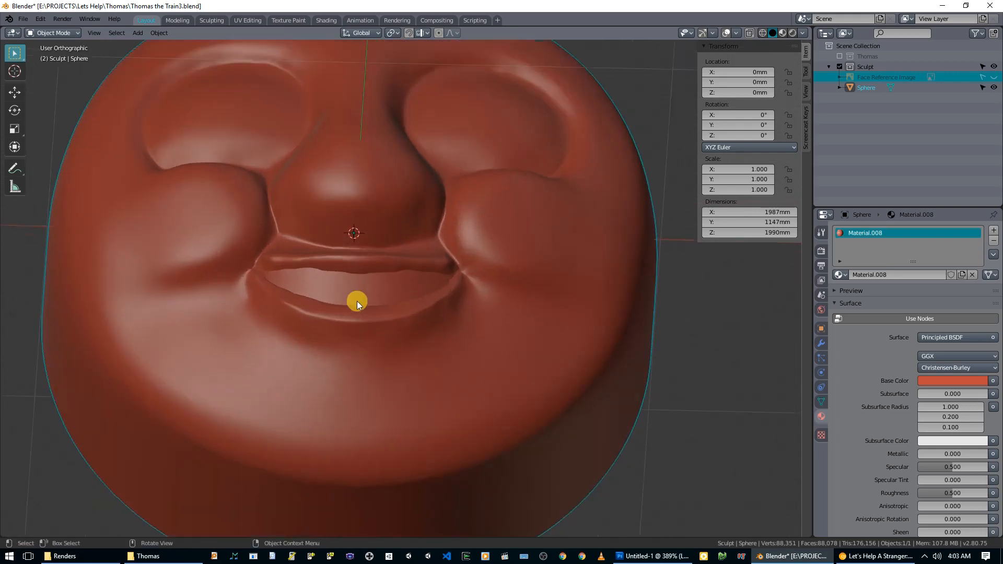
{"action": "scroll", "coordinate": [386, 325], "scroll_direction": "down", "scroll_amount": 5}
{"action": "mouse_move", "coordinate": [435, 330]}
{"action": "middle_mouse_down"}
{"action": "mouse_move", "coordinate": [468, 339]}
{"action": "mouse_move", "coordinate": [604, 286]}
{"action": "mouse_move", "coordinate": [397, 264]}
{"action": "mouse_move", "coordinate": [405, 259]}
{"action": "middle_mouse_up"}
{"action": "key", "text": "KP_1"}
{"action": "scroll", "coordinate": [406, 259], "scroll_direction": "down", "scroll_amount": 4}
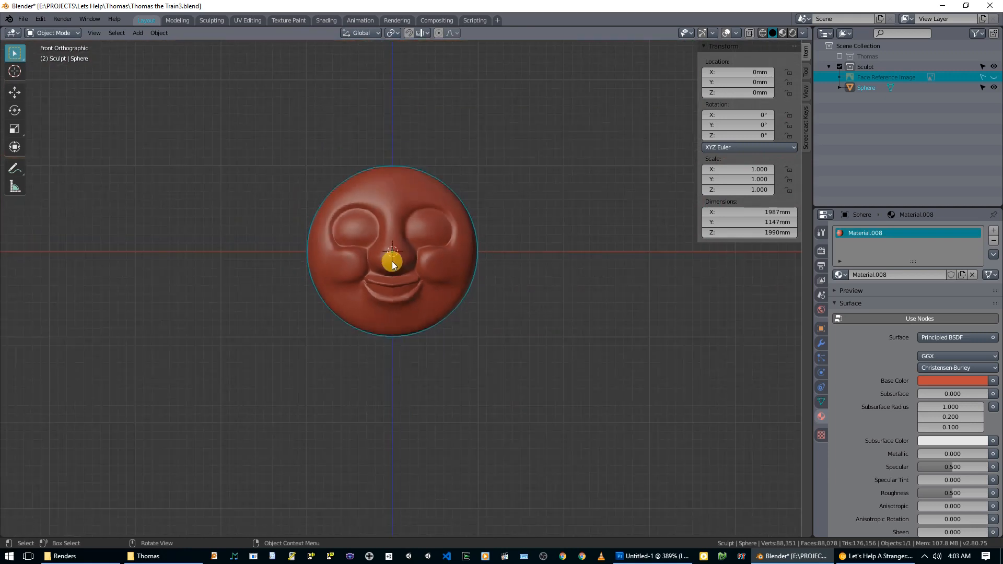
{"action": "scroll", "coordinate": [393, 265], "scroll_direction": "up", "scroll_amount": 1}
{"action": "key", "text": "n"}
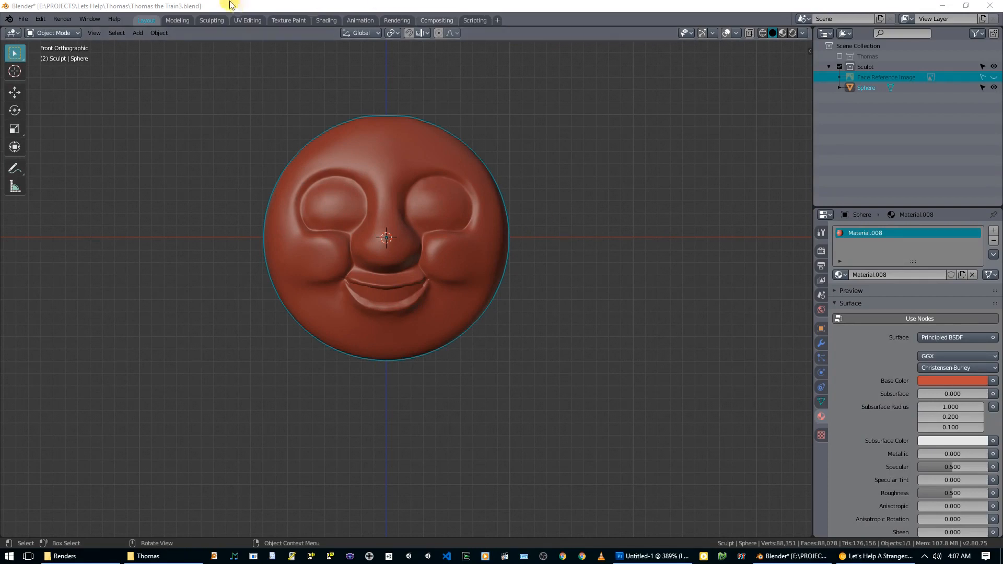
- Return to the Sculpting workspace and nudge the top of the cheek from the front with the Grab brush at radius 95 px
{"action": "left_click", "coordinate": [211, 20]}
{"action": "middle_click_drag", "start_coordinate": [450, 258], "coordinate": [438, 257]}
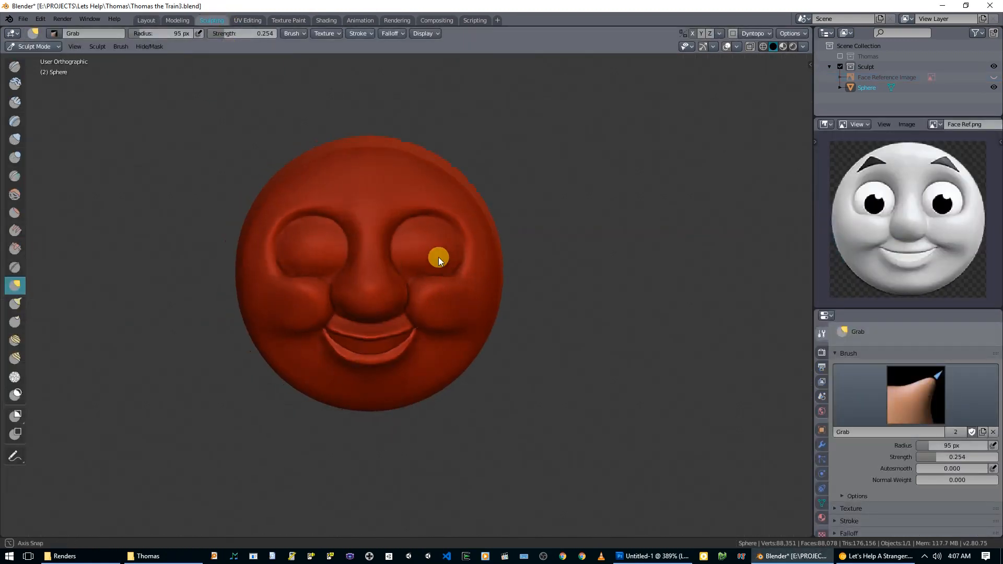
{"action": "key", "text": "KP_1"}
{"action": "scroll", "coordinate": [475, 290], "scroll_direction": "up", "scroll_amount": 5}
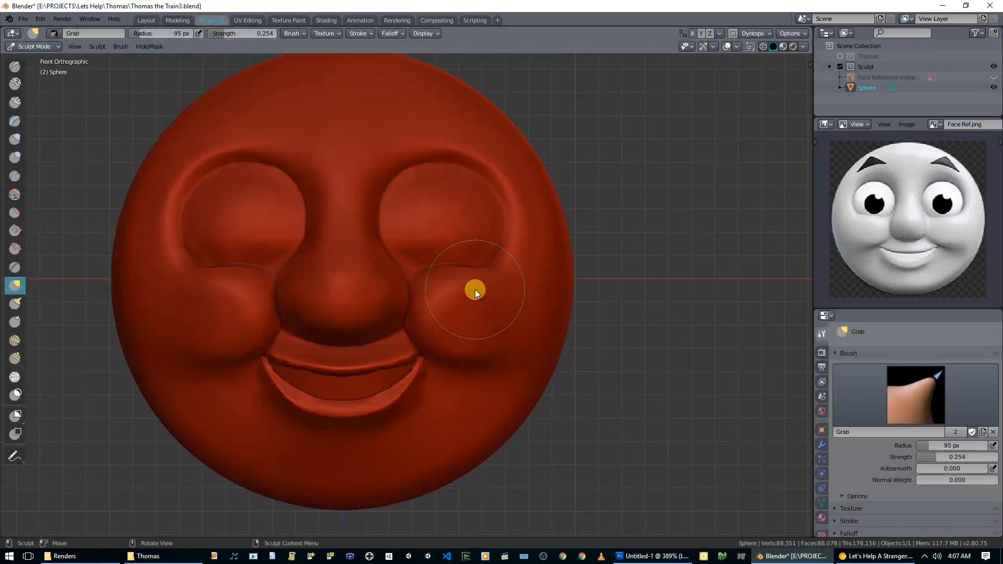
{"action": "left_click_drag", "start_coordinate": [475, 289], "coordinate": [477, 299]}
- Try to pull the outer edge of the cheek outward with the Grab brush, and undo that stroke
{"action": "scroll", "coordinate": [533, 277], "scroll_direction": "up", "scroll_amount": 2}
{"action": "mouse_move", "coordinate": [530, 272]}
{"action": "left_mouse_down"}
{"action": "mouse_move", "coordinate": [515, 265]}
{"action": "mouse_move", "coordinate": [542, 266]}
{"action": "mouse_move", "coordinate": [488, 258]}
{"action": "mouse_move", "coordinate": [546, 253]}
{"action": "mouse_move", "coordinate": [534, 274]}
{"action": "mouse_move", "coordinate": [553, 280]}
{"action": "left_mouse_up"}
{"action": "key", "text": "ctrl+z"}
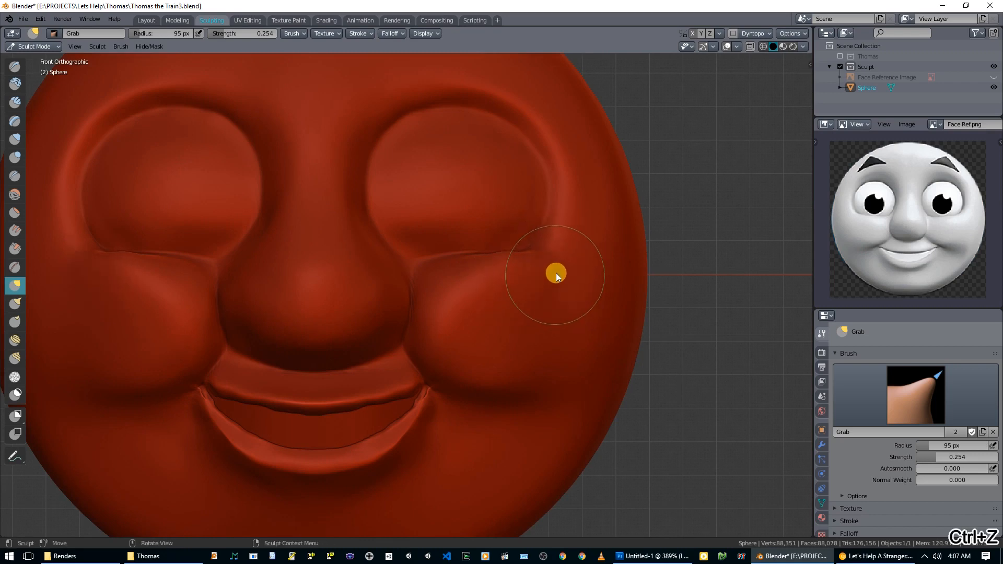
- Lower the Smooth brush strength to 0.218 and smooth the area where the cheek meets the eye's outer corner
{"action": "key", "text": "s"}
{"action": "key", "text": "shift+f"}
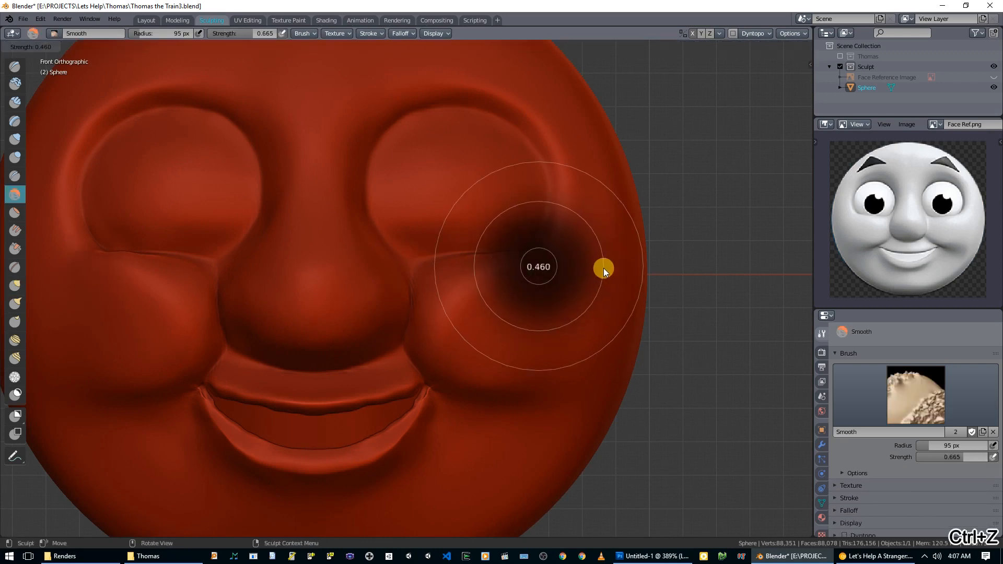
{"action": "left_click", "coordinate": [616, 270]}
{"action": "mouse_move", "coordinate": [609, 270]}
{"action": "left_mouse_down"}
{"action": "mouse_move", "coordinate": [540, 277]}
{"action": "mouse_move", "coordinate": [599, 286]}
{"action": "left_mouse_up"}
{"action": "middle_click_drag", "start_coordinate": [598, 286], "coordinate": [571, 320]}
{"action": "scroll", "coordinate": [572, 319], "scroll_direction": "up", "scroll_amount": 4}
{"action": "mouse_move", "coordinate": [607, 261]}
{"action": "left_mouse_down"}
{"action": "mouse_move", "coordinate": [629, 250]}
{"action": "mouse_move", "coordinate": [666, 253]}
{"action": "left_mouse_up"}
- Build up the upper cheek below the eye's outer corner with the Draw brush at radius 95 px and strength 0.370
{"action": "key", "text": "x"}
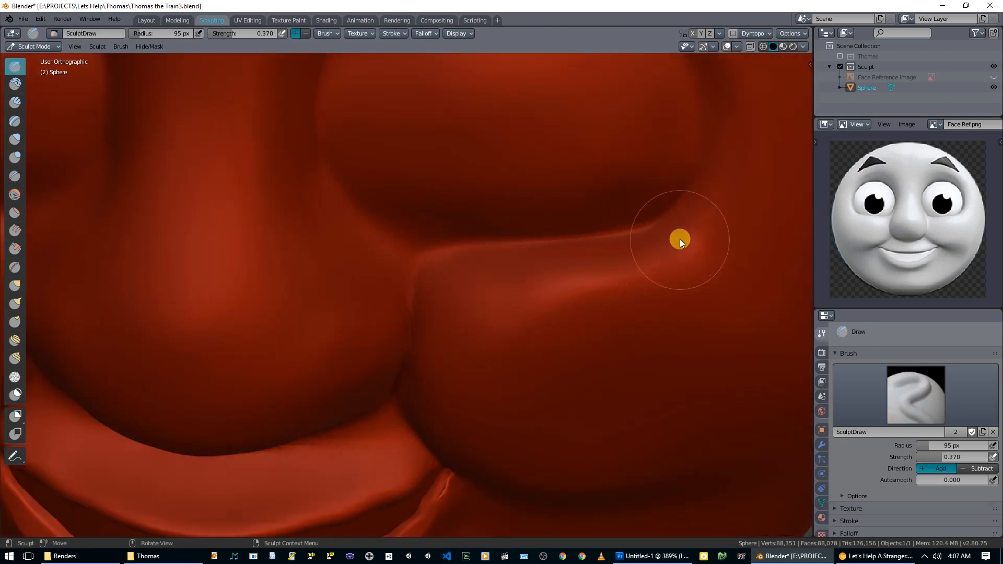
{"action": "mouse_move", "coordinate": [688, 230]}
{"action": "left_mouse_down"}
{"action": "mouse_move", "coordinate": [610, 252]}
{"action": "mouse_move", "coordinate": [678, 254]}
{"action": "mouse_move", "coordinate": [637, 296]}
{"action": "mouse_move", "coordinate": [641, 284]}
{"action": "mouse_move", "coordinate": [586, 301]}
{"action": "mouse_move", "coordinate": [626, 300]}
{"action": "left_mouse_up"}
{"action": "scroll", "coordinate": [627, 313], "scroll_direction": "down", "scroll_amount": 5}
{"action": "middle_click_drag", "start_coordinate": [628, 329], "coordinate": [622, 300]}
{"action": "scroll", "coordinate": [623, 300], "scroll_direction": "up", "scroll_amount": 6}
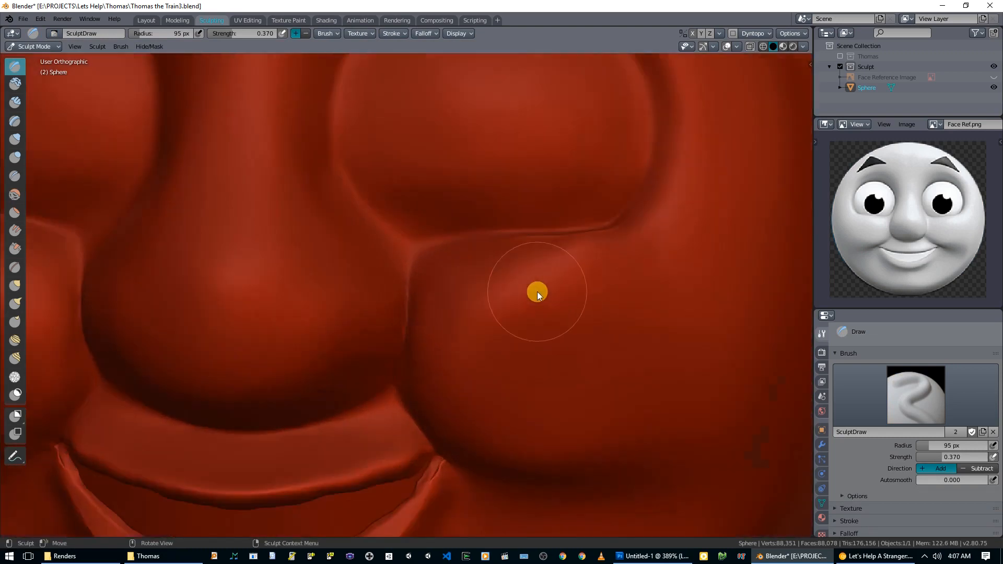
{"action": "mouse_move", "coordinate": [566, 317]}
{"action": "left_mouse_down"}
{"action": "mouse_move", "coordinate": [597, 281]}
{"action": "mouse_move", "coordinate": [574, 304]}
{"action": "left_mouse_up"}
{"action": "key", "text": "s"}
{"action": "scroll", "coordinate": [580, 300], "scroll_direction": "down", "scroll_amount": 5}
{"action": "mouse_move", "coordinate": [584, 297]}
{"action": "middle_mouse_down"}
{"action": "mouse_move", "coordinate": [610, 276]}
{"action": "mouse_move", "coordinate": [591, 290]}
{"action": "middle_mouse_up"}
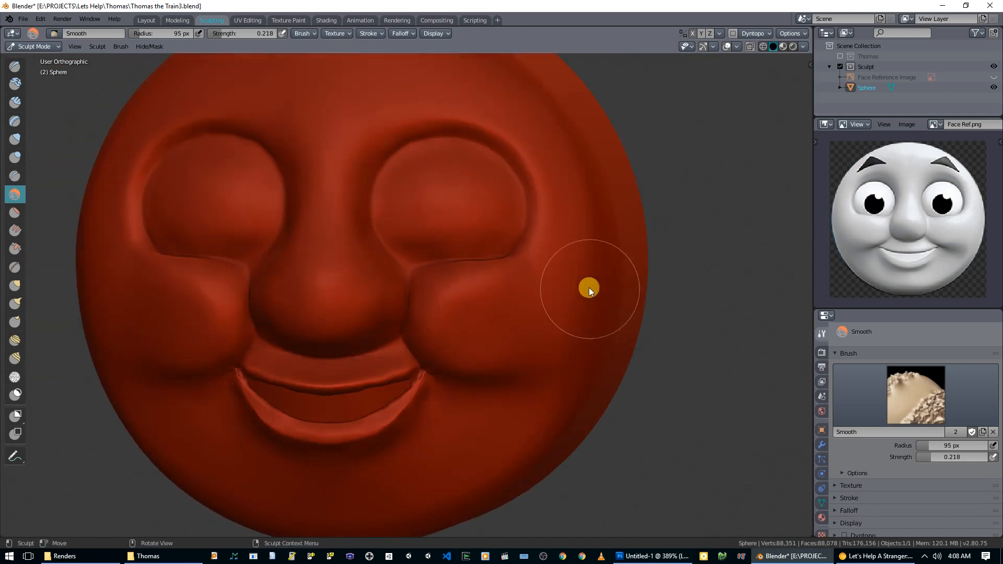
{"action": "key", "text": "KP_1"}
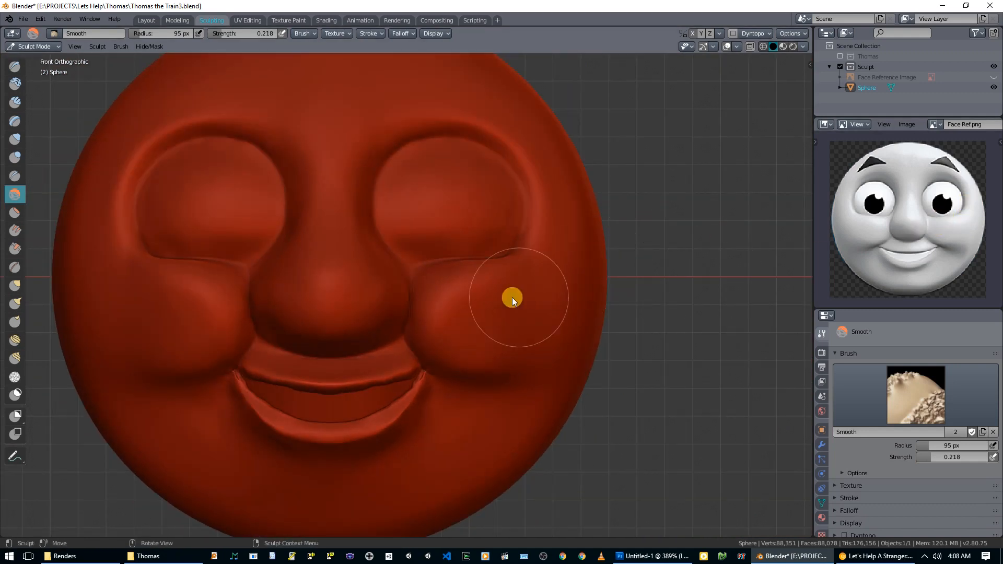
- Fill the cheek just outside the eye socket's lower corner with another Draw stroke, and switch back to the Smooth brush
{"action": "scroll", "coordinate": [575, 291], "scroll_direction": "up", "scroll_amount": 2}
{"action": "middle_click_drag", "start_coordinate": [563, 291], "coordinate": [536, 296]}
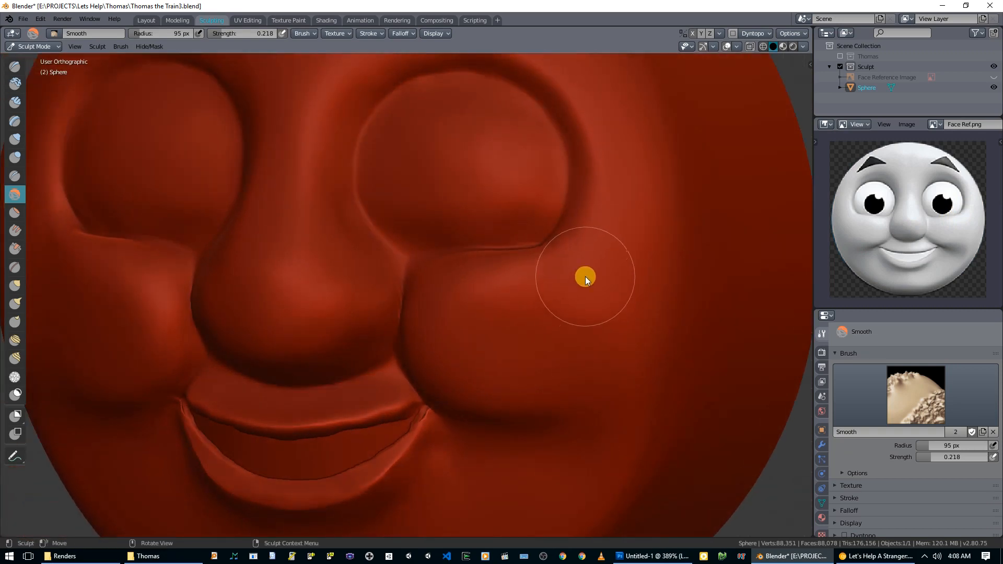
{"action": "key", "text": "x"}
{"action": "mouse_move", "coordinate": [584, 271]}
{"action": "left_mouse_down"}
{"action": "mouse_move", "coordinate": [553, 297]}
{"action": "mouse_move", "coordinate": [589, 293]}
{"action": "left_mouse_up"}
{"action": "key", "text": "shift+s"}
{"action": "mouse_move", "coordinate": [589, 293]}
{"action": "middle_mouse_down"}
{"action": "mouse_move", "coordinate": [665, 300]}
{"action": "mouse_move", "coordinate": [612, 295]}
{"action": "middle_mouse_up"}
{"action": "key", "text": "KP_1"}
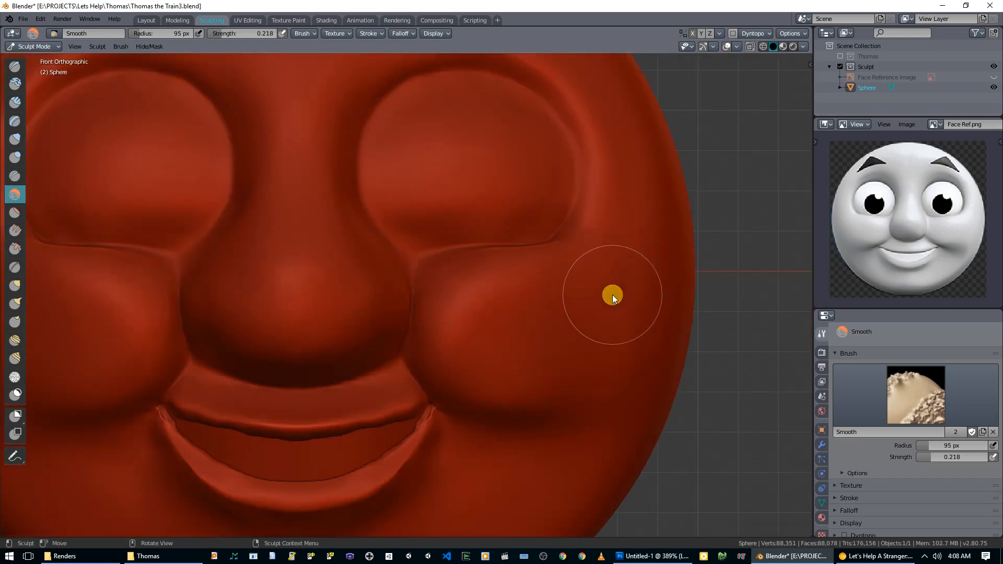
- Widen the smile by pulling the mouth corner outward with the Grab brush, and adjust the lower lip at radius 69 px
{"action": "scroll", "coordinate": [612, 295], "scroll_direction": "down", "scroll_amount": 4}
{"action": "middle_click_drag", "start_coordinate": [574, 325], "coordinate": [626, 270], "text": "shift"}
{"action": "scroll", "coordinate": [589, 299], "scroll_direction": "up", "scroll_amount": 1}
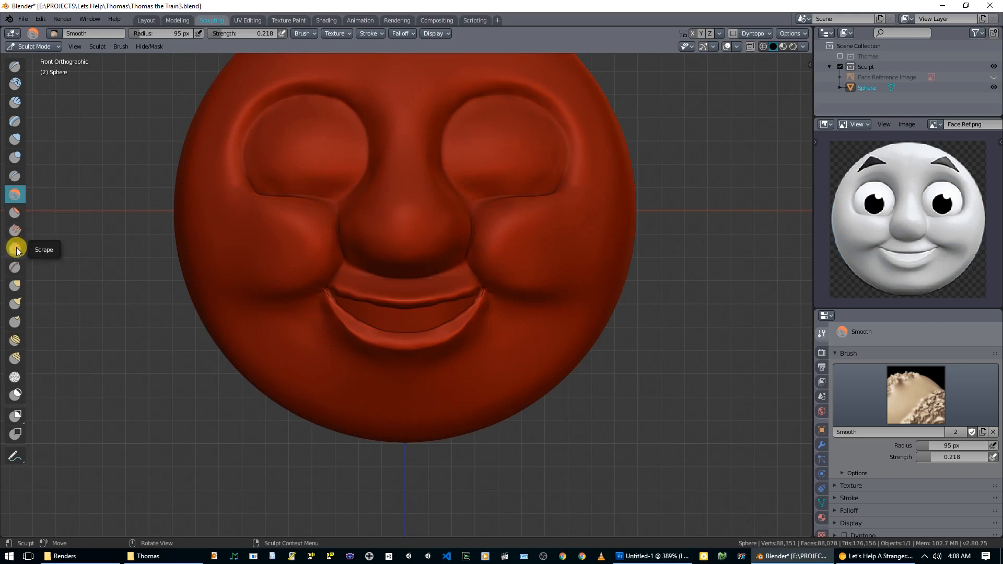
{"action": "left_click", "coordinate": [15, 285]}
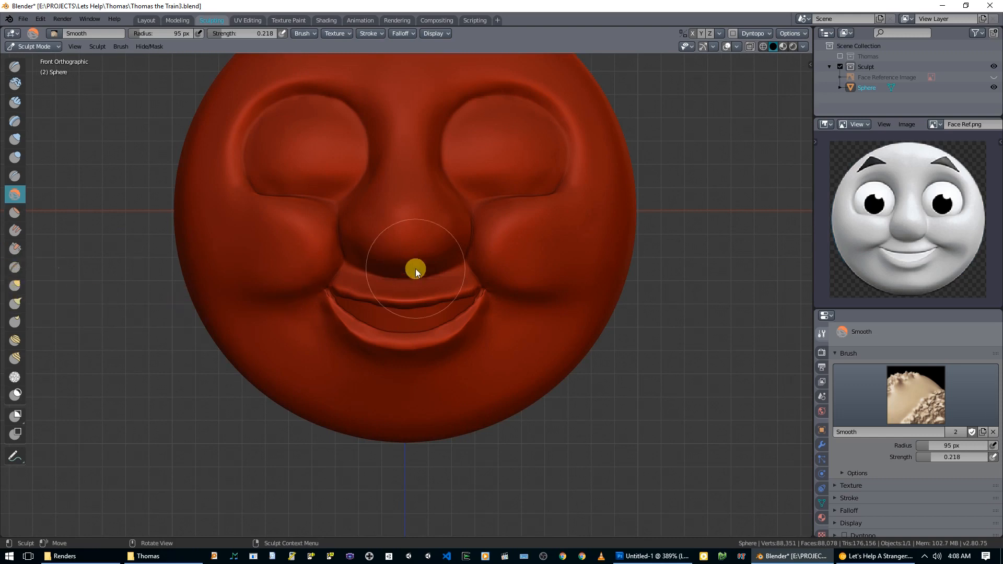
{"action": "left_click_drag", "start_coordinate": [483, 290], "coordinate": [531, 284]}
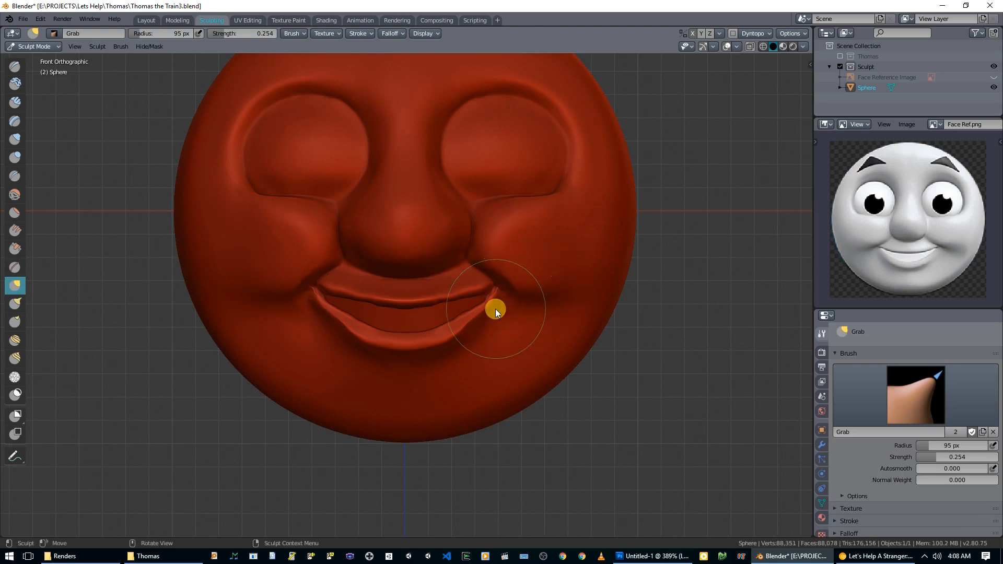
{"action": "mouse_move", "coordinate": [471, 320]}
{"action": "left_mouse_down"}
{"action": "mouse_move", "coordinate": [478, 323]}
{"action": "mouse_move", "coordinate": [461, 332]}
{"action": "mouse_move", "coordinate": [479, 319]}
{"action": "left_mouse_up"}
{"action": "key", "text": "f"}
{"action": "left_click", "coordinate": [462, 319]}
{"action": "left_click_drag", "start_coordinate": [471, 320], "coordinate": [484, 318]}
- Smooth the crease between the stretched mouth corner and the lower cheek
{"action": "scroll", "coordinate": [524, 290], "scroll_direction": "up", "scroll_amount": 2}
{"action": "middle_click_drag", "start_coordinate": [489, 301], "coordinate": [335, 325], "text": "shift"}
{"action": "middle_click_drag", "start_coordinate": [390, 328], "coordinate": [409, 314]}
{"action": "scroll", "coordinate": [407, 306], "scroll_direction": "up", "scroll_amount": 2}
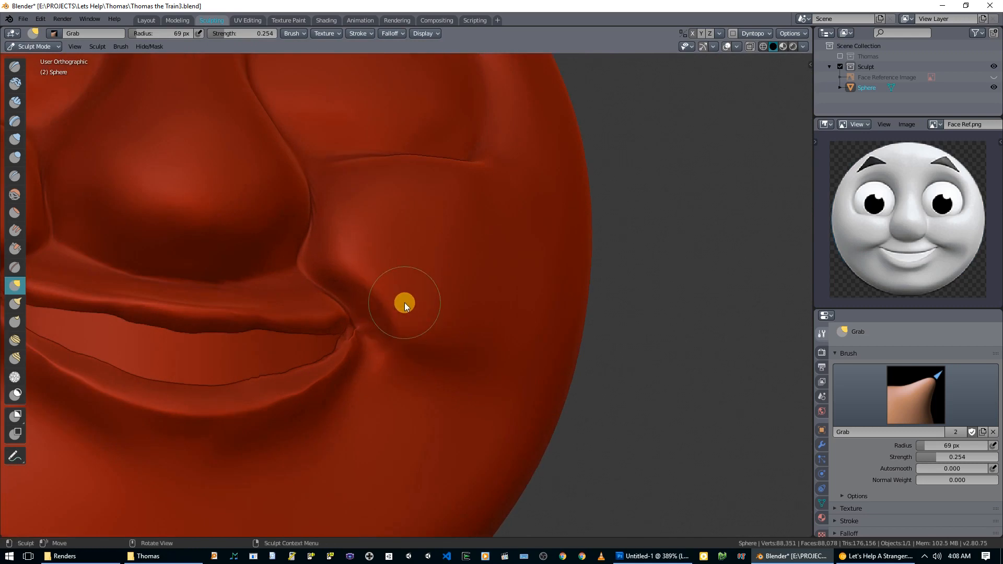
{"action": "key", "text": "shift+s"}
{"action": "mouse_move", "coordinate": [401, 304]}
{"action": "left_mouse_down"}
{"action": "mouse_move", "coordinate": [387, 301]}
{"action": "mouse_move", "coordinate": [399, 316]}
{"action": "mouse_move", "coordinate": [382, 283]}
{"action": "mouse_move", "coordinate": [400, 312]}
{"action": "left_mouse_up"}
{"action": "middle_click_drag", "start_coordinate": [399, 312], "coordinate": [352, 279]}
- Grab the fold beside the mouth corner into shape, and smooth it together with the cheek above it
{"action": "key", "text": "g"}
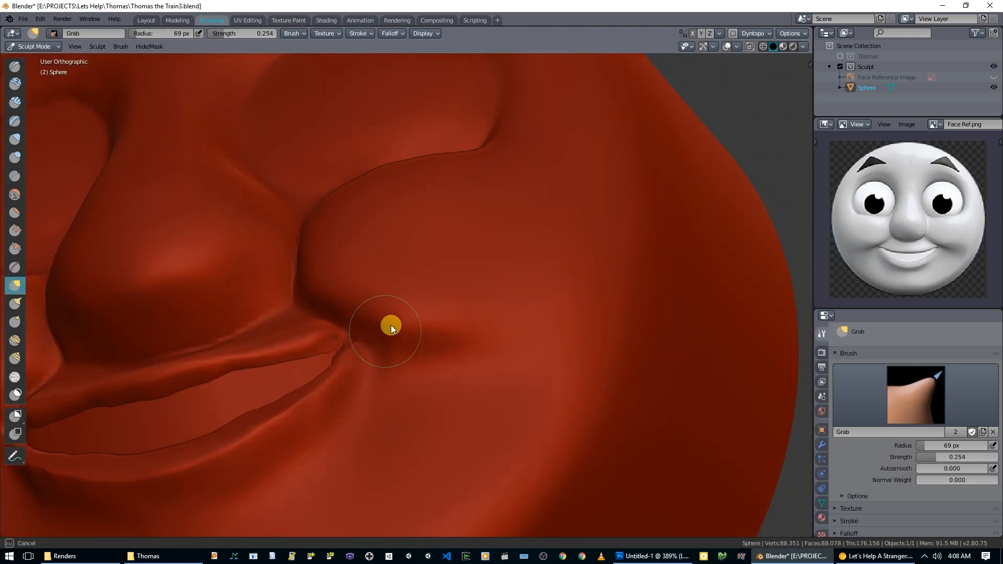
{"action": "key", "text": "s"}
{"action": "mouse_move", "coordinate": [414, 327]}
{"action": "left_mouse_down"}
{"action": "mouse_move", "coordinate": [426, 340]}
{"action": "mouse_move", "coordinate": [359, 295]}
{"action": "mouse_move", "coordinate": [402, 360]}
{"action": "left_mouse_up"}
{"action": "mouse_move", "coordinate": [372, 287]}
{"action": "left_mouse_down"}
{"action": "mouse_move", "coordinate": [434, 315]}
{"action": "mouse_move", "coordinate": [415, 283]}
{"action": "left_mouse_up"}
{"action": "middle_click_drag", "start_coordinate": [416, 283], "coordinate": [438, 346]}
{"action": "key", "text": "KP_1"}
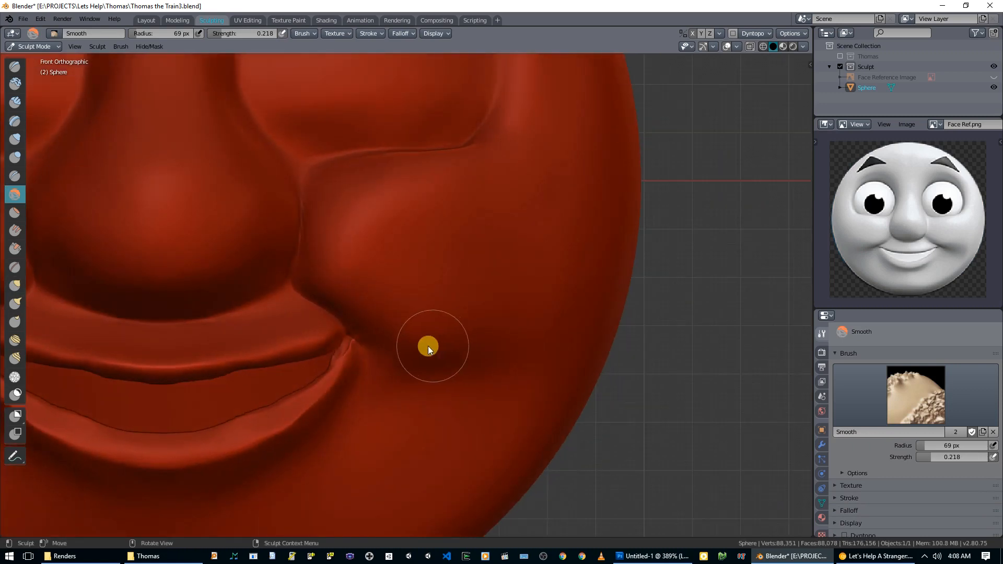
- Push the lower edge of the cheek beside the mouth corner up and inward with the Grab brush from the front
{"action": "scroll", "coordinate": [428, 346], "scroll_direction": "down", "scroll_amount": 5}
{"action": "middle_click_drag", "start_coordinate": [499, 329], "coordinate": [524, 328], "text": "shift"}
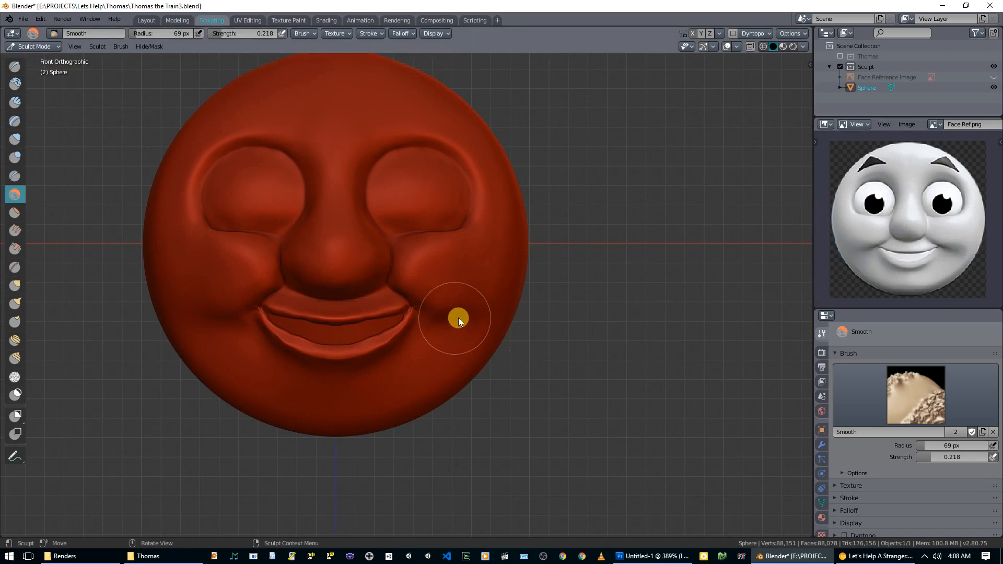
{"action": "key", "text": "g"}
{"action": "left_click_drag", "start_coordinate": [440, 306], "coordinate": [416, 283]}
{"action": "key", "text": "s"}
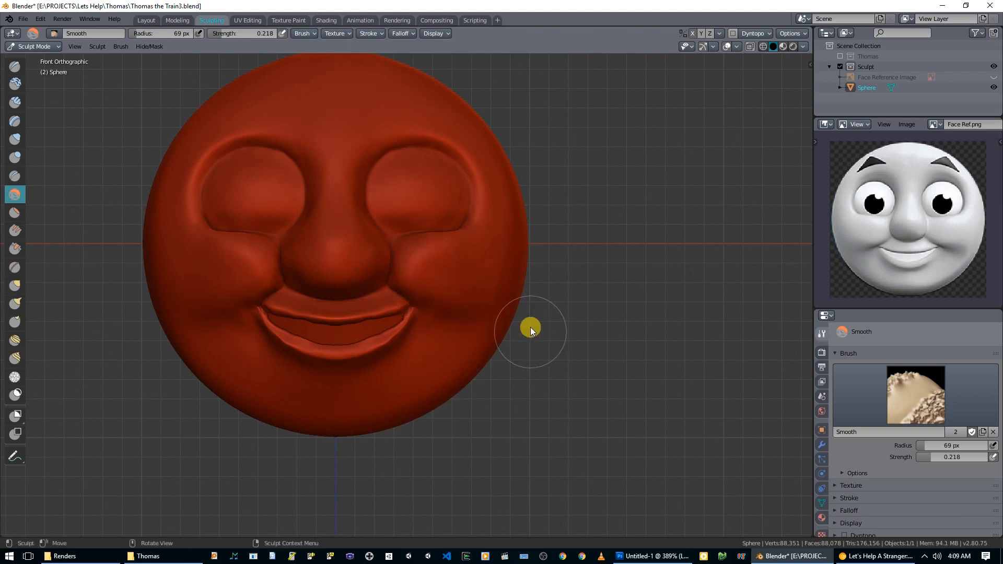
- Carve the fold under the cheek outward from the mouth corner with the Crease brush
{"action": "key", "text": "shift+c"}
{"action": "mouse_move", "coordinate": [438, 315]}
{"action": "left_mouse_down"}
{"action": "mouse_move", "coordinate": [427, 314]}
{"action": "mouse_move", "coordinate": [461, 320]}
{"action": "mouse_move", "coordinate": [445, 302]}
{"action": "mouse_move", "coordinate": [449, 288]}
{"action": "mouse_move", "coordinate": [512, 287]}
{"action": "mouse_move", "coordinate": [520, 300]}
{"action": "left_mouse_up"}
{"action": "key", "text": "shift+s"}
{"action": "scroll", "coordinate": [554, 329], "scroll_direction": "down", "scroll_amount": 1}
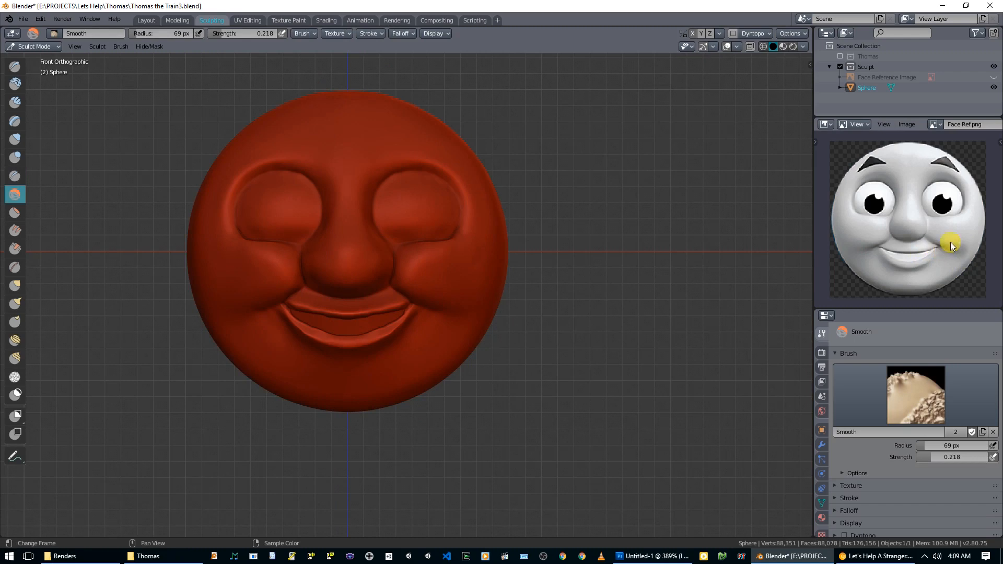
{"action": "scroll", "coordinate": [472, 278], "scroll_direction": "up", "scroll_amount": 1}
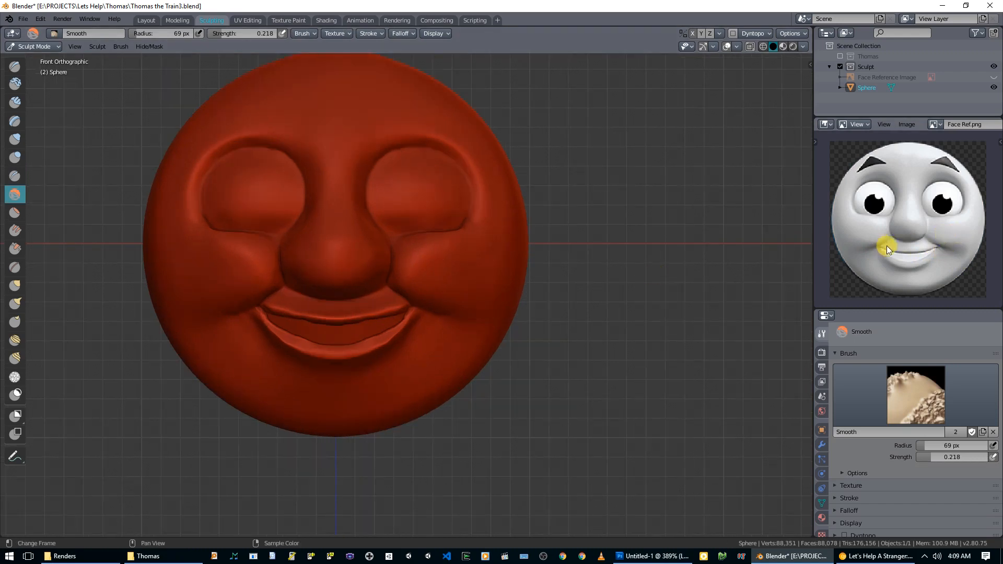
- Reshape the cheek's inner edge beside the nose and upper lip with the Grab brush
{"action": "scroll", "coordinate": [602, 275], "scroll_direction": "up", "scroll_amount": 2}
{"action": "scroll", "coordinate": [381, 290], "scroll_direction": "up", "scroll_amount": 5}
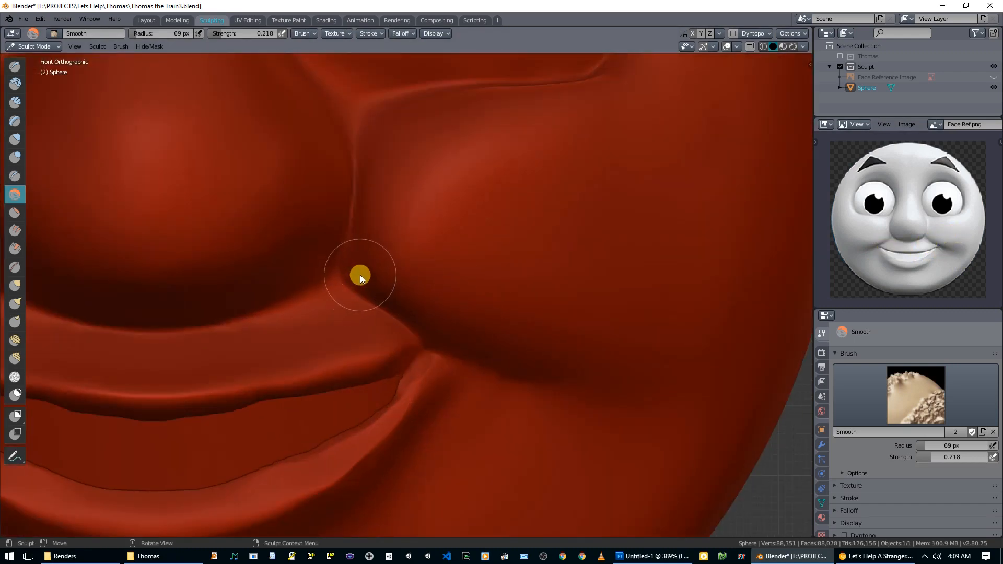
{"action": "key", "text": "g"}
{"action": "mouse_move", "coordinate": [359, 272]}
{"action": "left_mouse_down"}
{"action": "mouse_move", "coordinate": [368, 272]}
{"action": "mouse_move", "coordinate": [385, 315]}
{"action": "mouse_move", "coordinate": [407, 327]}
{"action": "mouse_move", "coordinate": [402, 318]}
{"action": "left_mouse_up"}
{"action": "mouse_move", "coordinate": [376, 239]}
{"action": "left_mouse_down"}
{"action": "mouse_move", "coordinate": [398, 286]}
{"action": "mouse_move", "coordinate": [391, 275]}
{"action": "mouse_move", "coordinate": [410, 267]}
{"action": "left_mouse_up"}
- Deepen the groove between the nose and the cheek with the Crease brush at radius 69 px and strength 0.194
{"action": "key", "text": "shift+c"}
{"action": "mouse_move", "coordinate": [368, 240]}
{"action": "left_mouse_down"}
{"action": "mouse_move", "coordinate": [356, 254]}
{"action": "mouse_move", "coordinate": [356, 238]}
{"action": "left_mouse_up"}
{"action": "scroll", "coordinate": [469, 322], "scroll_direction": "down", "scroll_amount": 8}
{"action": "scroll", "coordinate": [497, 330], "scroll_direction": "up", "scroll_amount": 2}
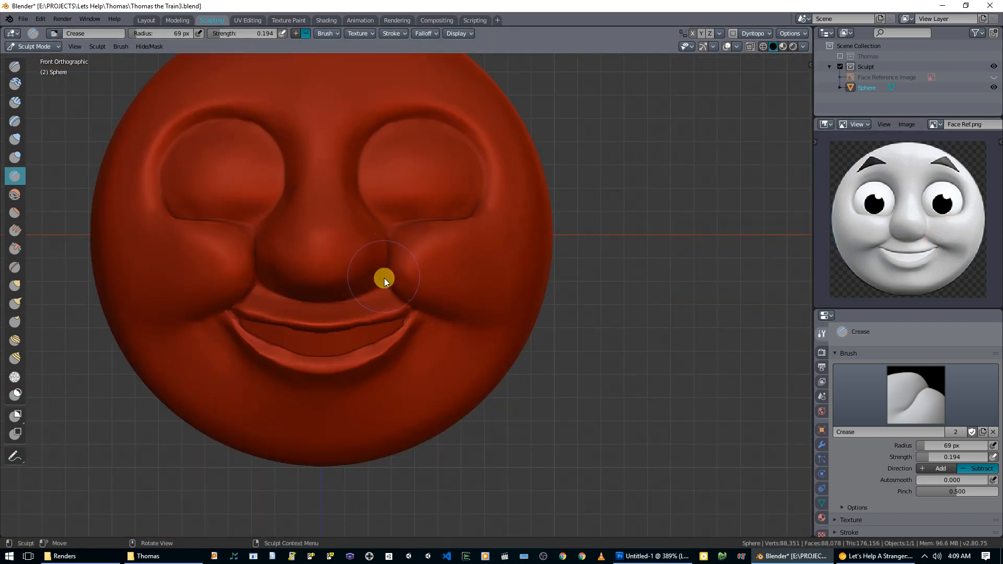
{"action": "mouse_move", "coordinate": [425, 280]}
{"action": "left_mouse_down"}
{"action": "mouse_move", "coordinate": [416, 278]}
{"action": "mouse_move", "coordinate": [444, 272]}
{"action": "left_mouse_up"}
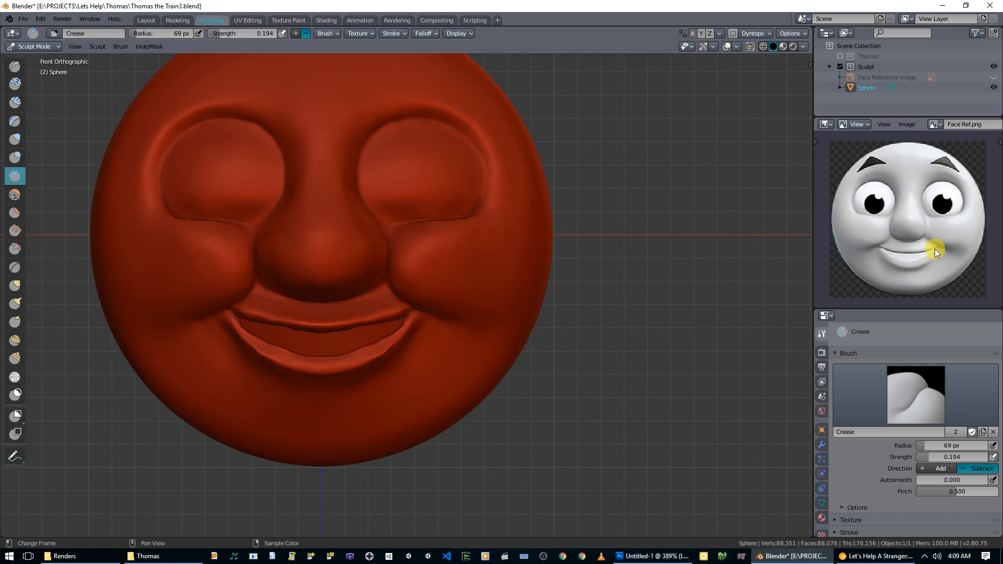
- Check the whole face from the front and save the file
{"action": "scroll", "coordinate": [397, 312], "scroll_direction": "down", "scroll_amount": 3}
{"action": "mouse_move", "coordinate": [397, 311]}
{"action": "middle_mouse_down"}
{"action": "mouse_move", "coordinate": [507, 322]}
{"action": "mouse_move", "coordinate": [392, 321]}
{"action": "mouse_move", "coordinate": [419, 320]}
{"action": "middle_mouse_up"}
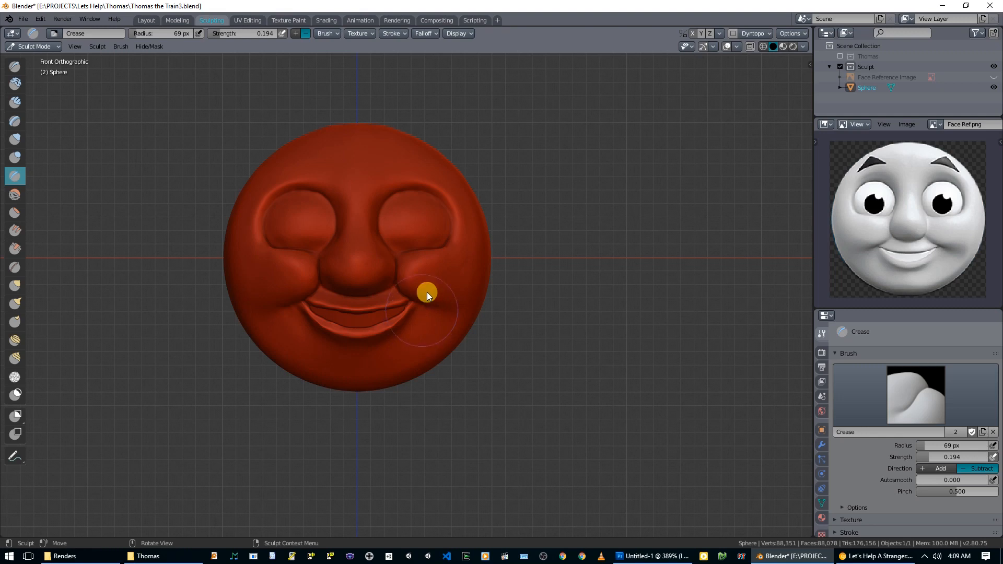
{"action": "key", "text": "ctrl+s"}
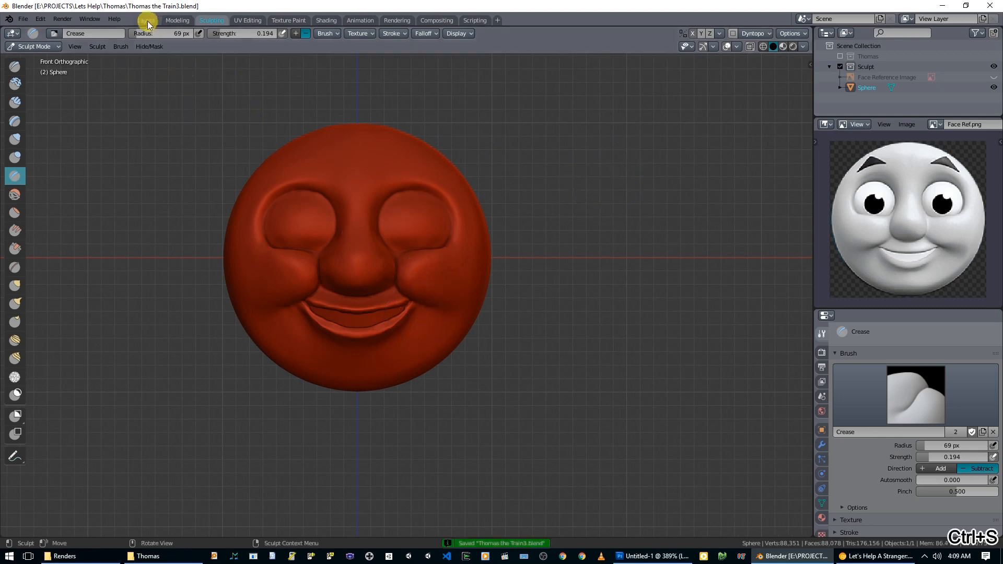
- Switch to the Layout workspace and add a plane mesh in front view
{"action": "left_click", "coordinate": [146, 21]}
{"action": "middle_click_drag", "start_coordinate": [417, 189], "coordinate": [510, 255]}
{"action": "scroll", "coordinate": [502, 246], "scroll_direction": "down", "scroll_amount": 3}
{"action": "key", "text": "KP_1"}
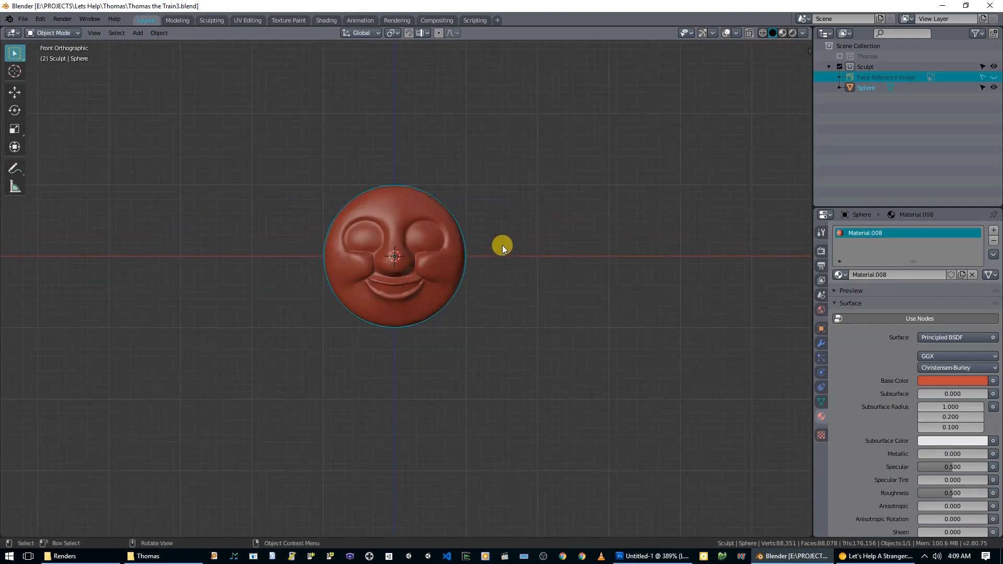
{"action": "scroll", "coordinate": [495, 243], "scroll_direction": "up", "scroll_amount": 4}
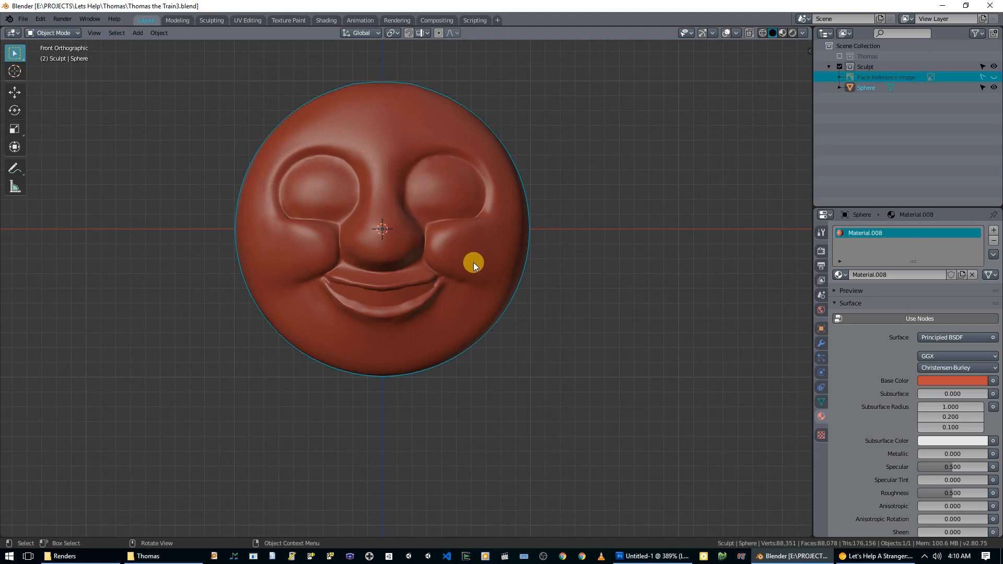
{"action": "key", "text": "shift+a"}
{"action": "mouse_move", "coordinate": [473, 262]}
{"action": "left_click", "coordinate": [532, 262]}
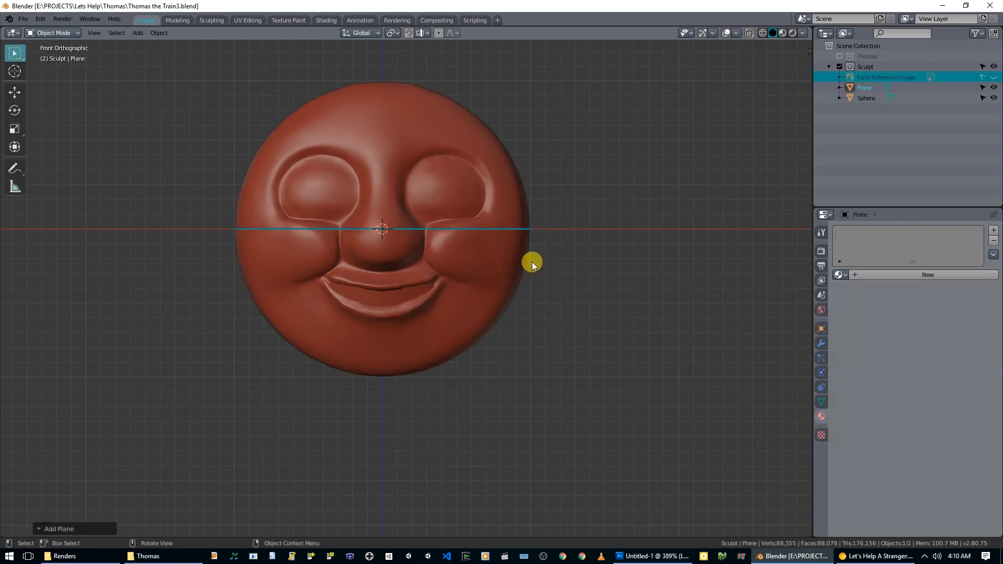
- In Edit Mode, move the plane beside the face, rotate it 90° about X, and scale it to about a tenth
{"action": "key", "text": "Tab"}
{"action": "scroll", "coordinate": [473, 253], "scroll_direction": "down", "scroll_amount": 4}
{"action": "key", "text": "g"}
{"action": "left_click", "coordinate": [606, 282]}
{"action": "key", "text": "r"}
{"action": "key", "text": "x"}
{"action": "key", "text": "9"}
{"action": "key", "text": "0"}
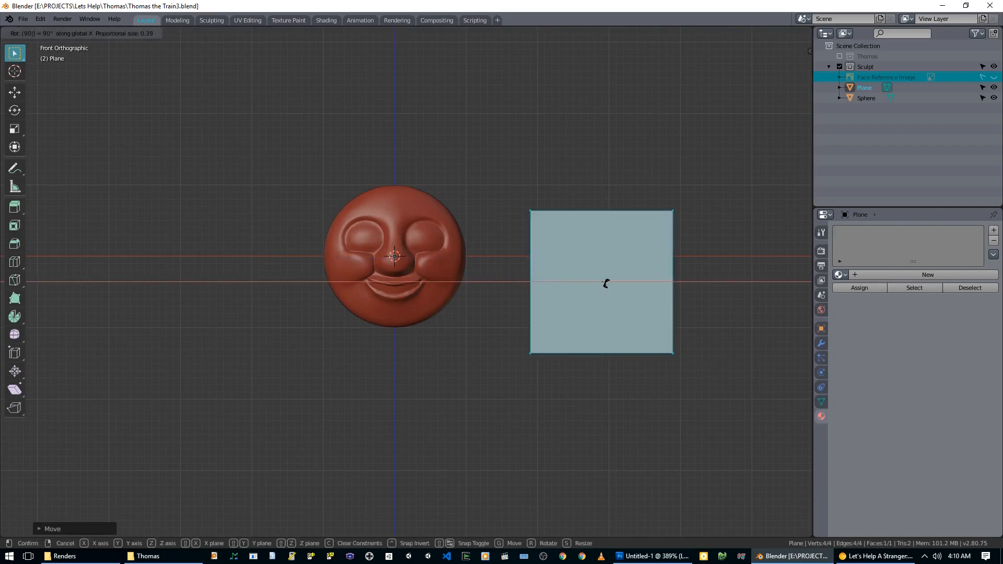
{"action": "left_click", "coordinate": [606, 283]}
{"action": "key", "text": "s"}
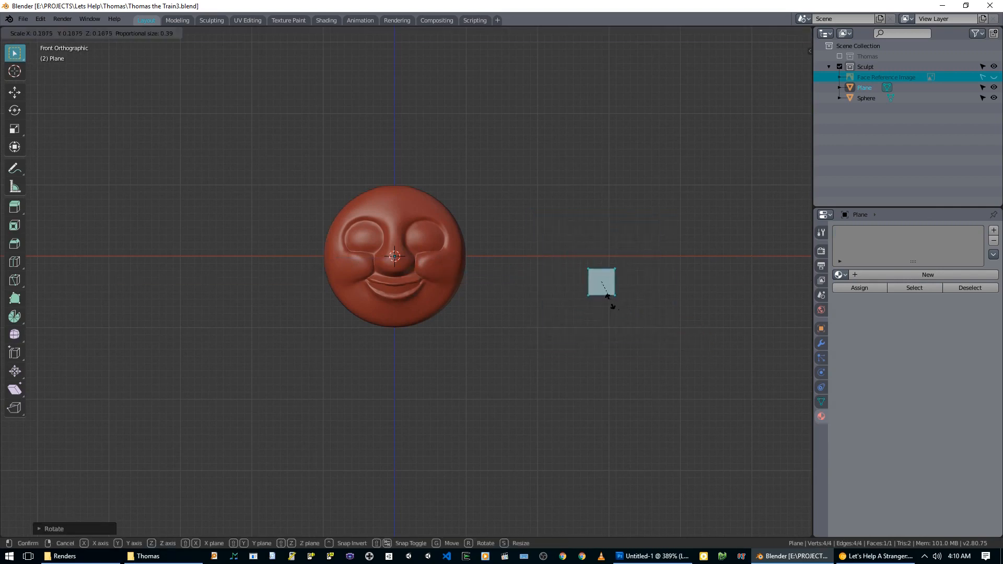
{"action": "left_click", "coordinate": [605, 290]}
- Move the small plane in front of the face and place it on the chin, off to one side of the centre line
{"action": "key", "text": "KP_3"}
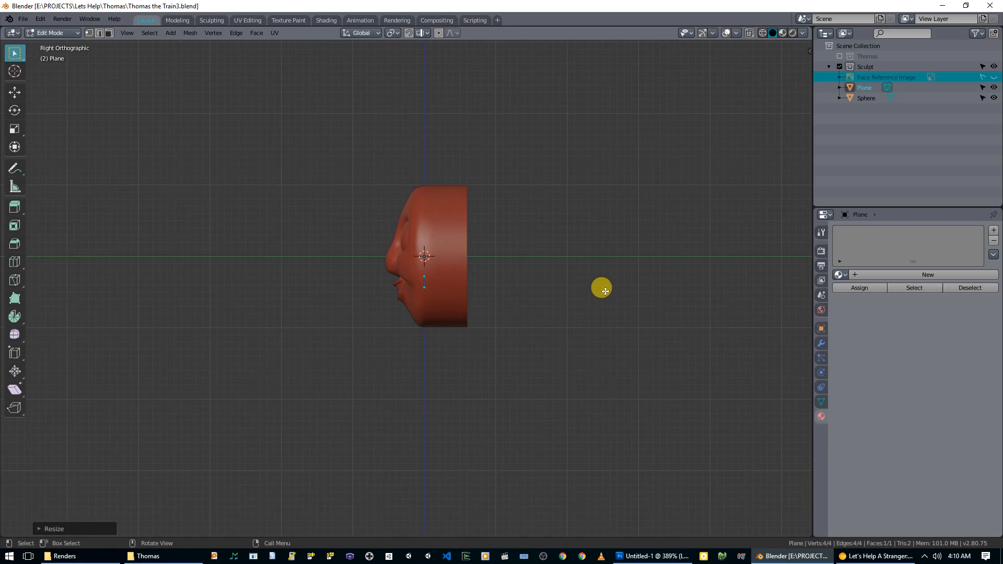
{"action": "key", "text": "g"}
{"action": "left_click", "coordinate": [537, 294]}
{"action": "key", "text": "KP_1"}
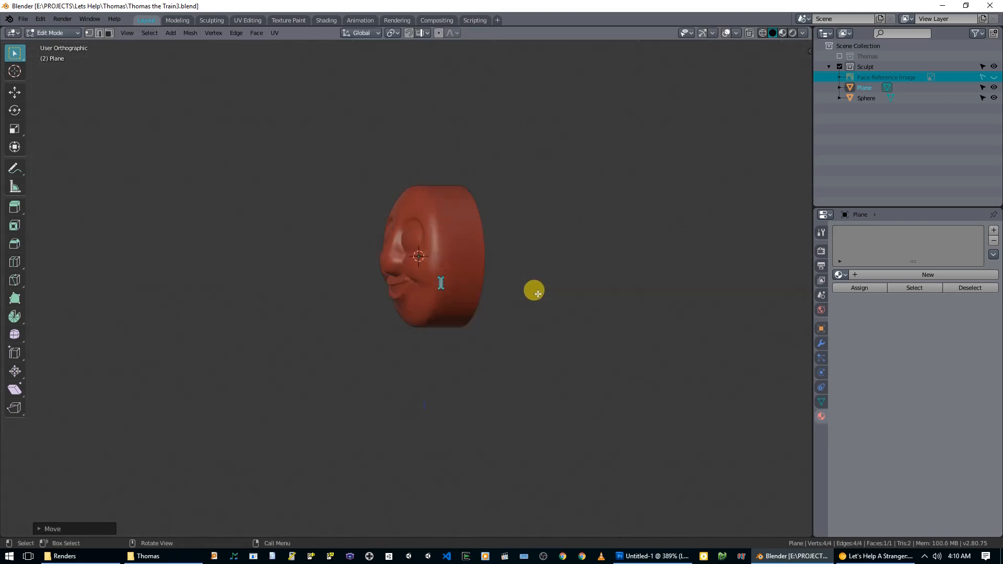
{"action": "key", "text": "g"}
{"action": "left_click", "coordinate": [548, 317]}
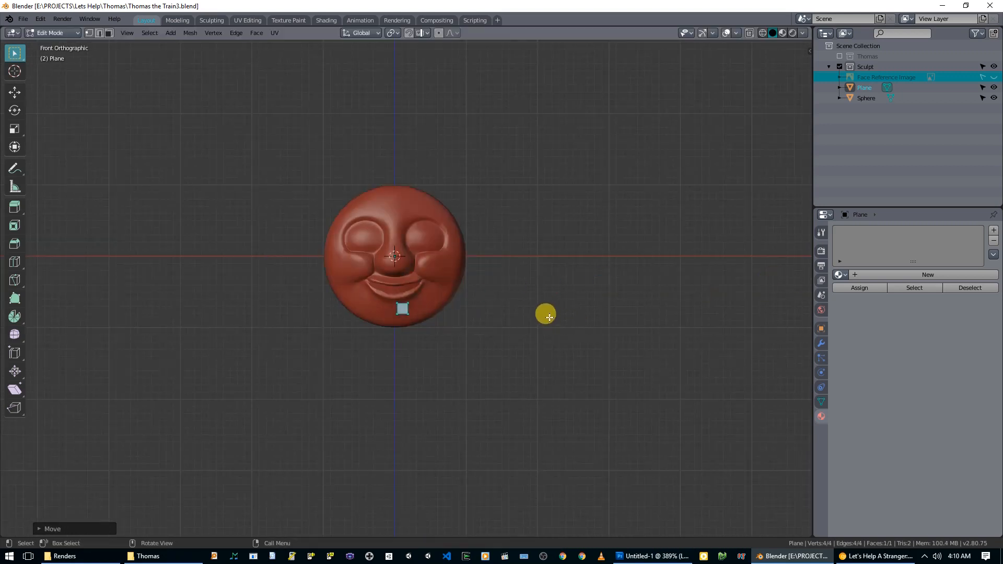
{"action": "scroll", "coordinate": [549, 317], "scroll_direction": "up", "scroll_amount": 7}
{"action": "key", "text": "g"}
{"action": "left_click", "coordinate": [534, 325]}
{"action": "scroll", "coordinate": [534, 324], "scroll_direction": "down", "scroll_amount": 6}
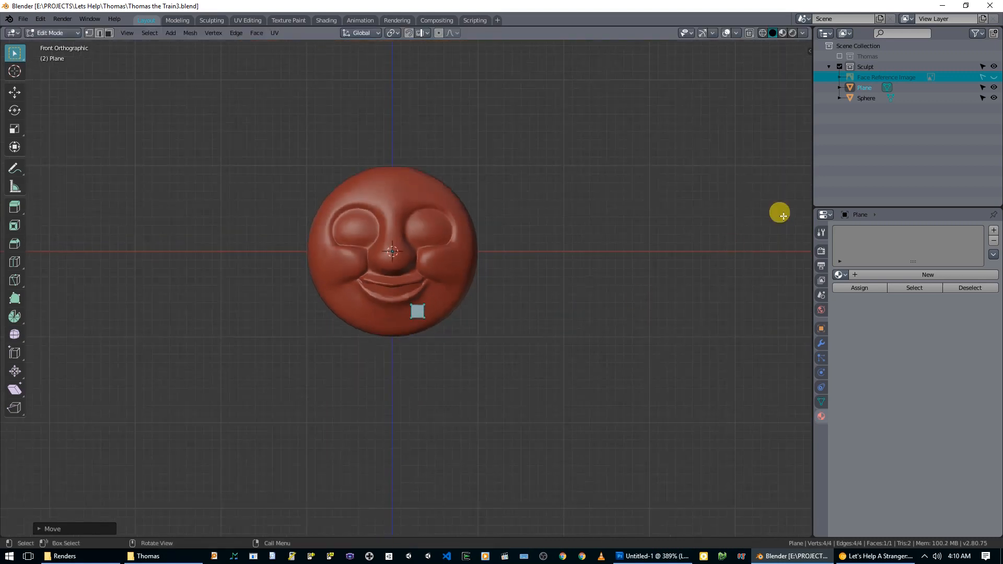
- Add a Mirror modifier on the X axis to the plane and enable Clipping
{"action": "left_click", "coordinate": [819, 343]}
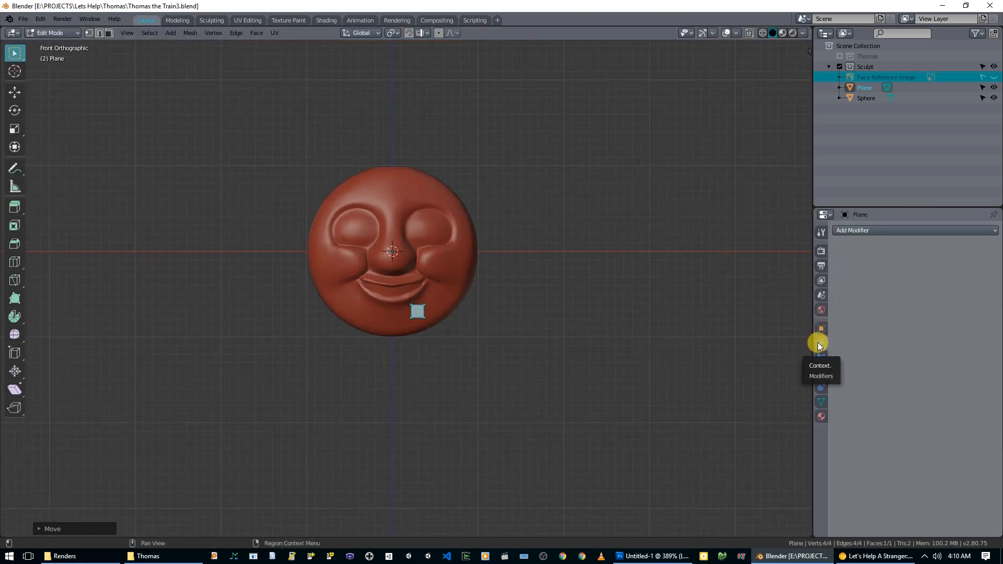
{"action": "left_click", "coordinate": [883, 233]}
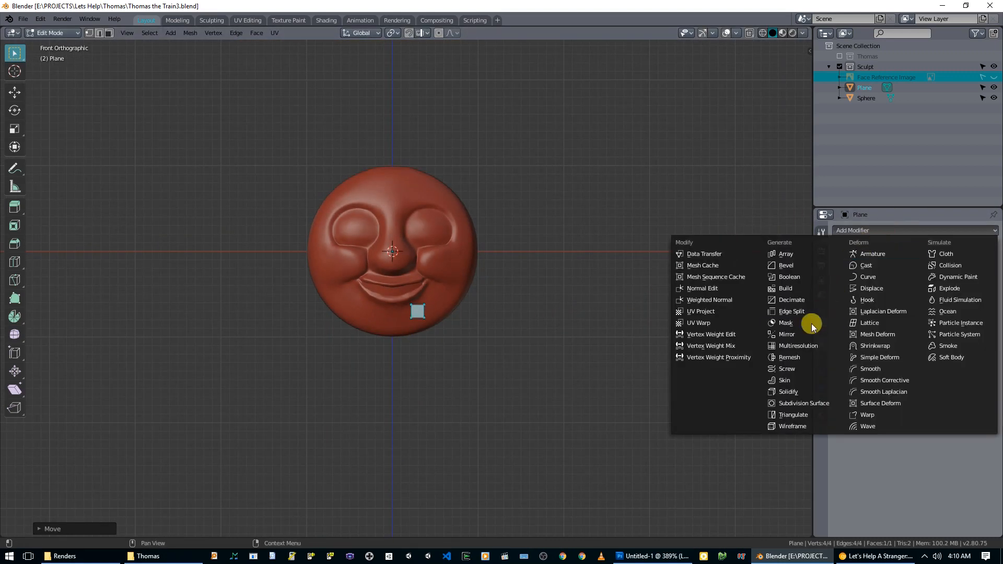
{"action": "left_click", "coordinate": [799, 334]}
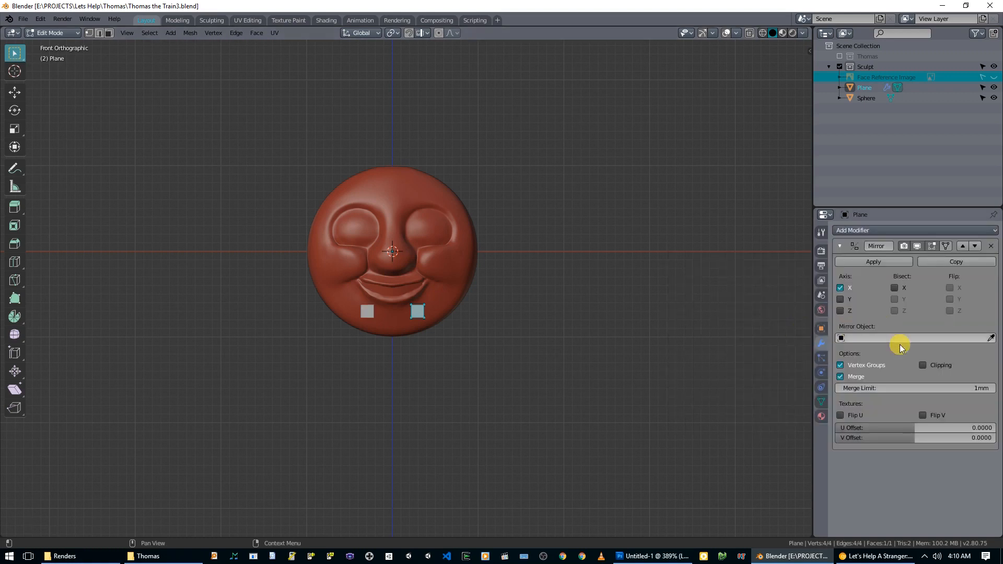
{"action": "left_click", "coordinate": [923, 365]}
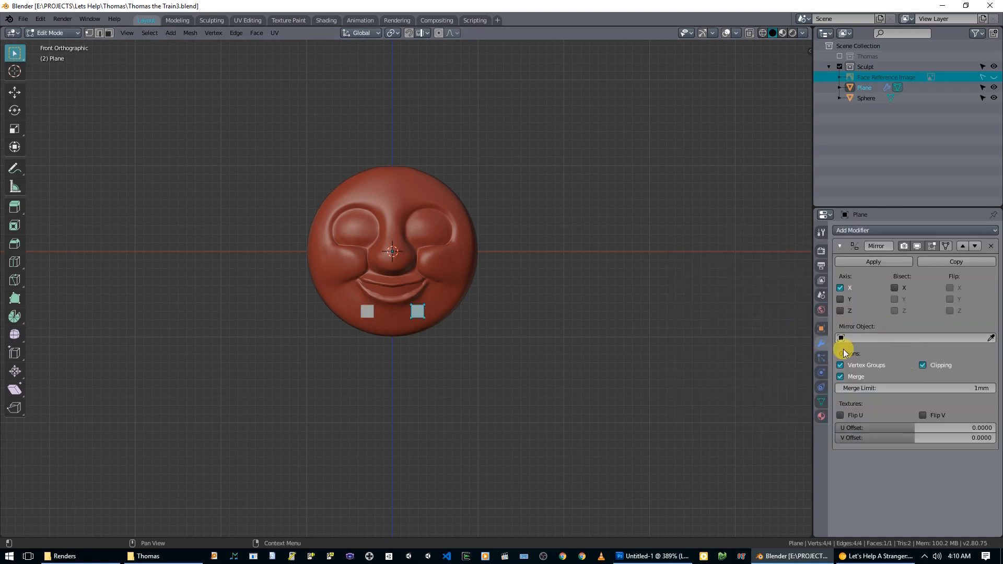
- Try moving the whole plane object away from the face in Object Mode, and undo the move
{"action": "scroll", "coordinate": [668, 313], "scroll_direction": "up", "scroll_amount": 3}
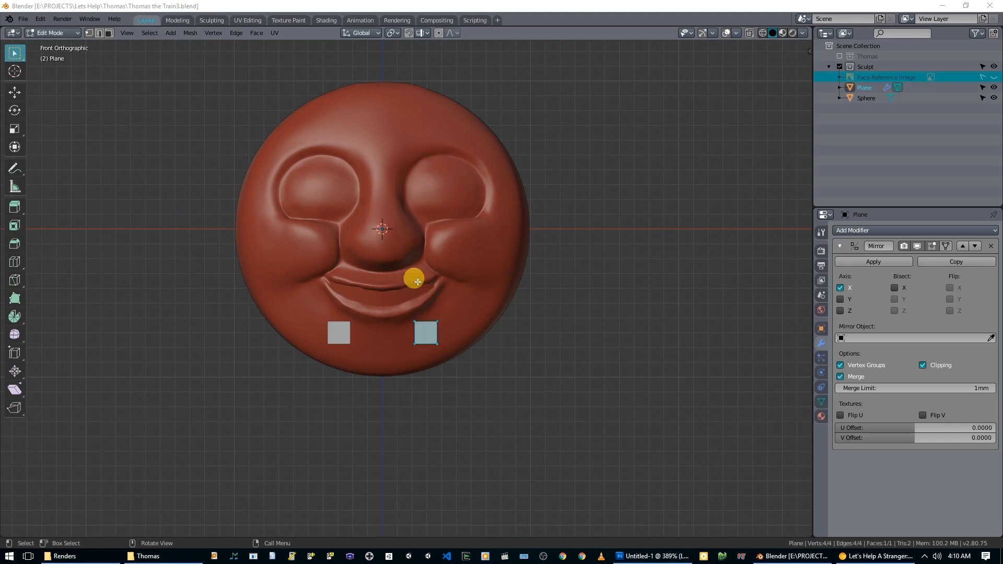
{"action": "key", "text": "Tab"}
{"action": "key", "text": "g"}
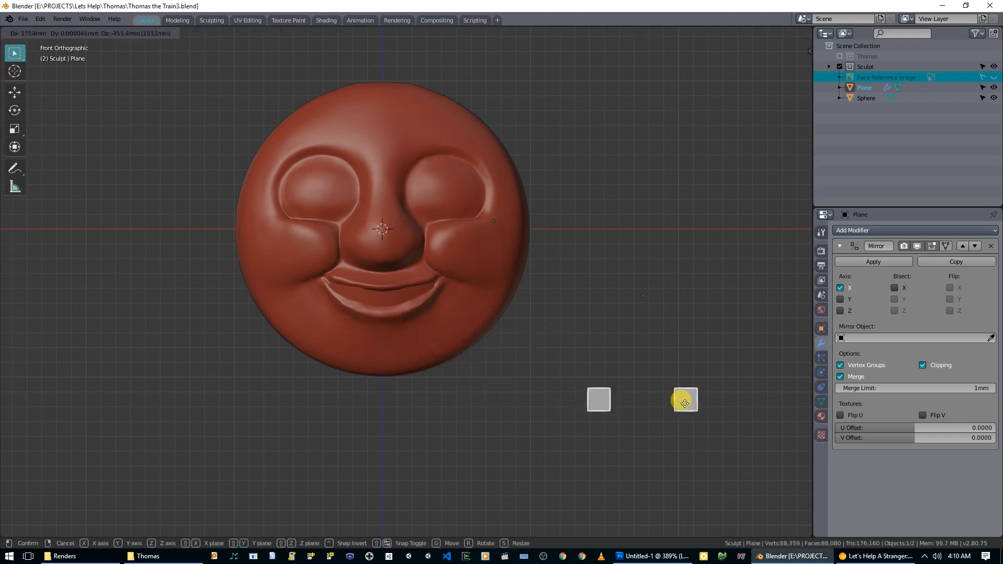
{"action": "left_click", "coordinate": [685, 405]}
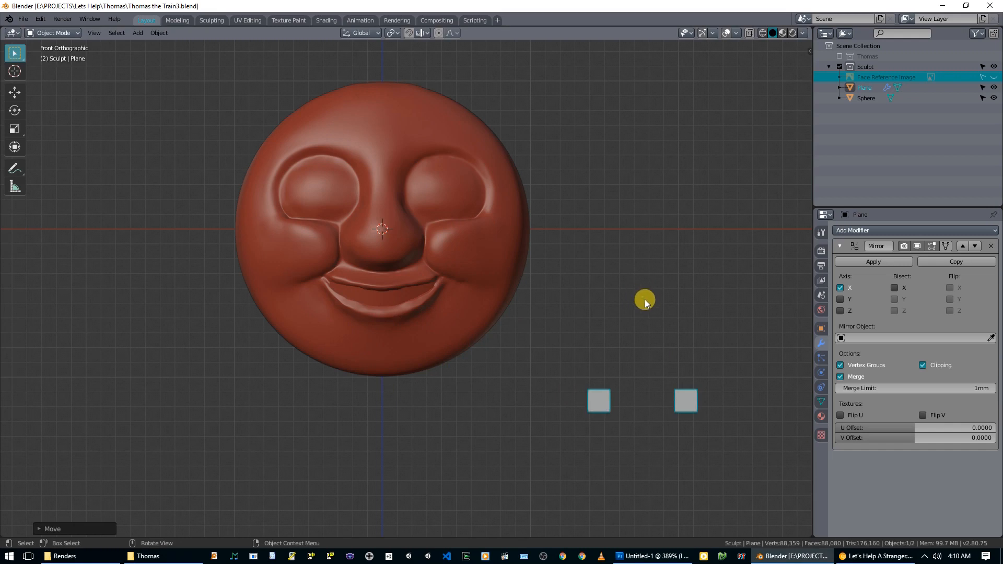
{"action": "key", "text": "ctrl+z"}
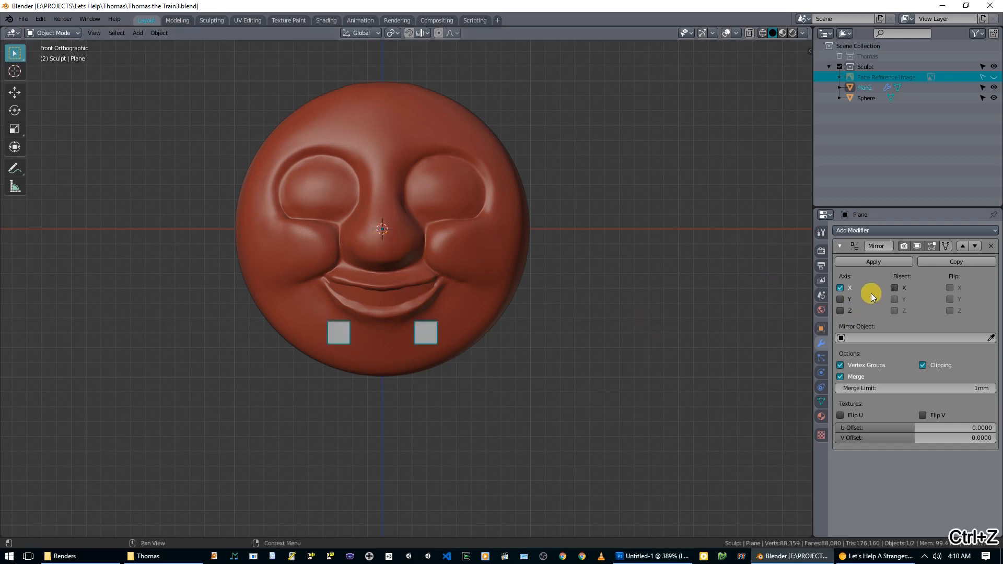
- In Edit Mode, try moving the plane's inner edge along X to the centre line with Clipping on, and undo it
{"action": "key", "text": "Tab"}
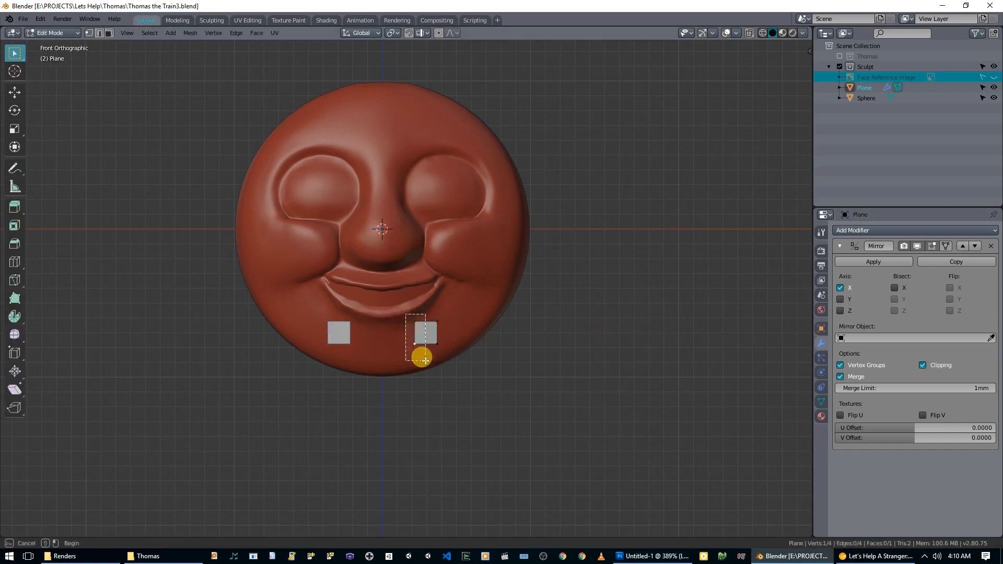
{"action": "key", "text": "g"}
{"action": "key", "text": "x"}
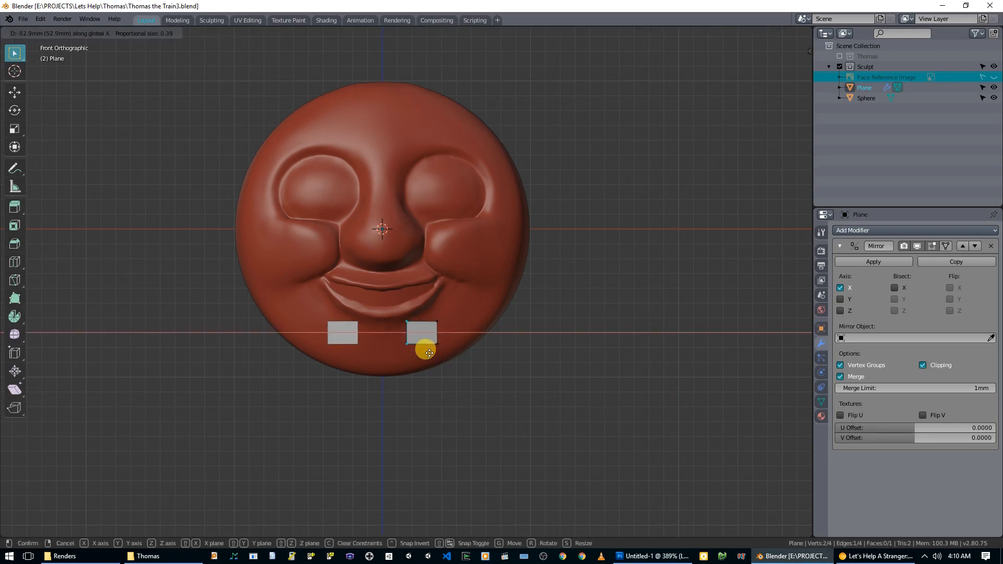
{"action": "left_click", "coordinate": [224, 369]}
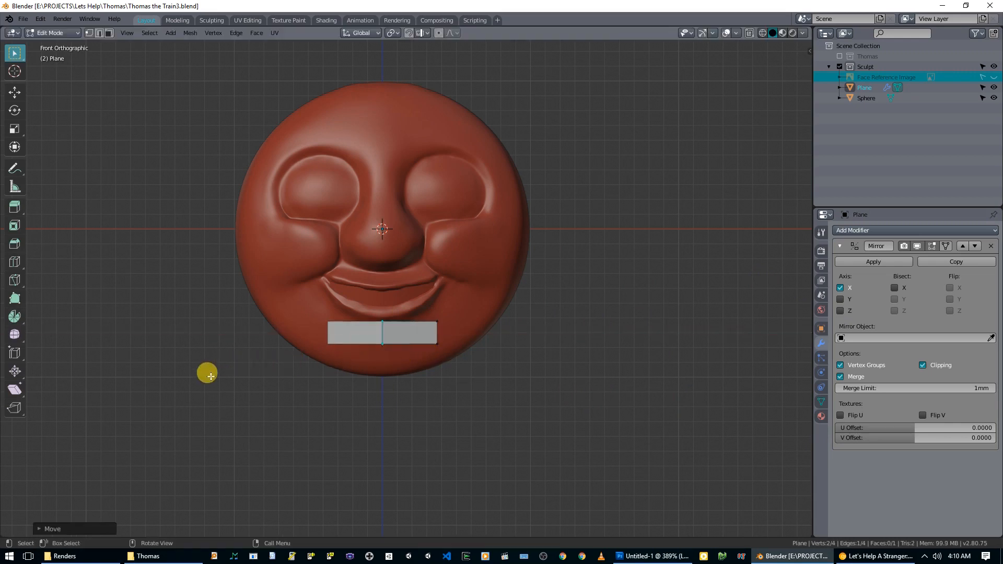
{"action": "left_click", "coordinate": [384, 348]}
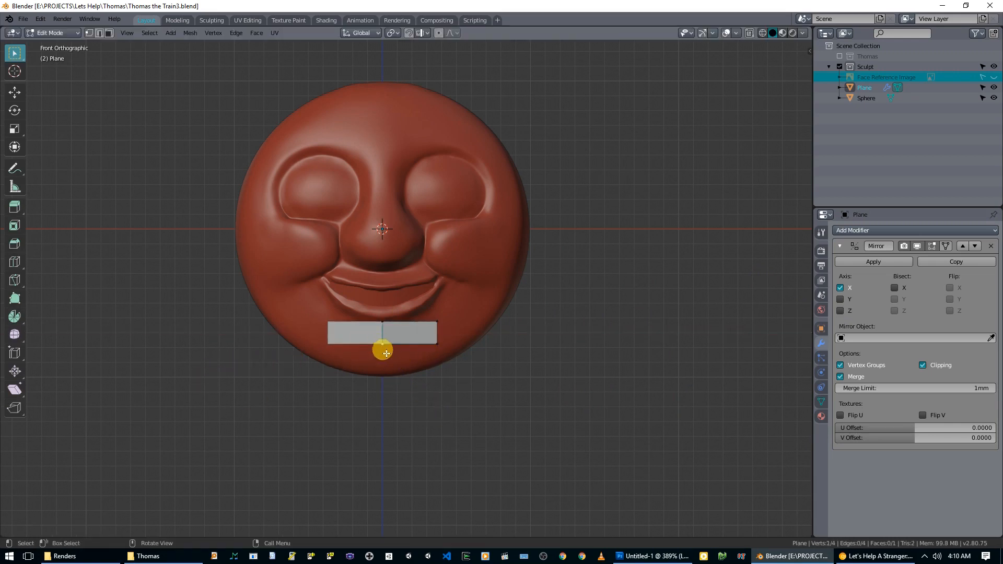
{"action": "key", "text": "g"}
{"action": "right_click", "coordinate": [407, 362]}
{"action": "key", "text": "ctrl+z"}
{"action": "key", "text": "ctrl+z"}
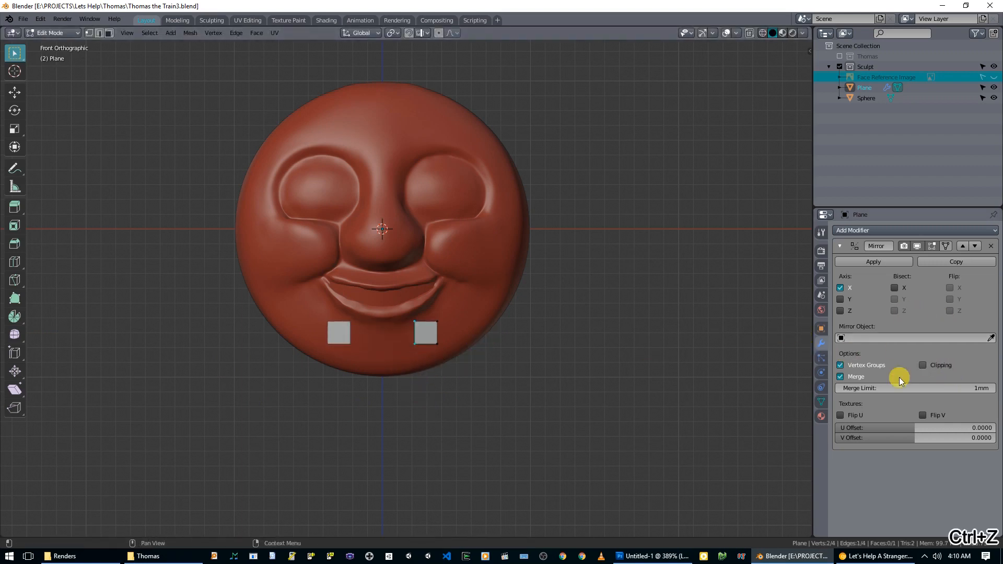
- Try moving the inner edge across the centre line with Clipping off, and undo the moves
{"action": "key", "text": "g"}
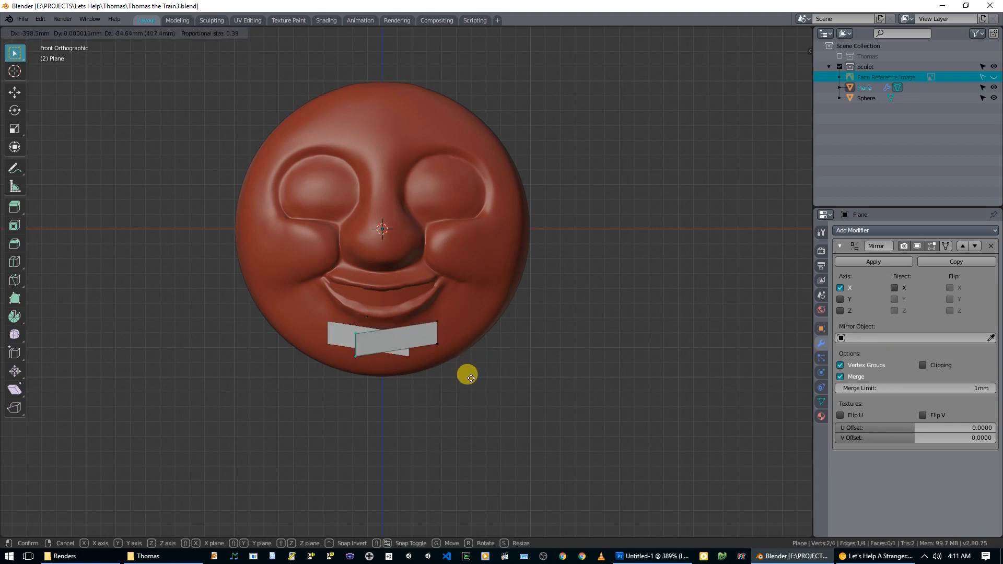
{"action": "left_click", "coordinate": [365, 372]}
{"action": "key", "text": "g"}
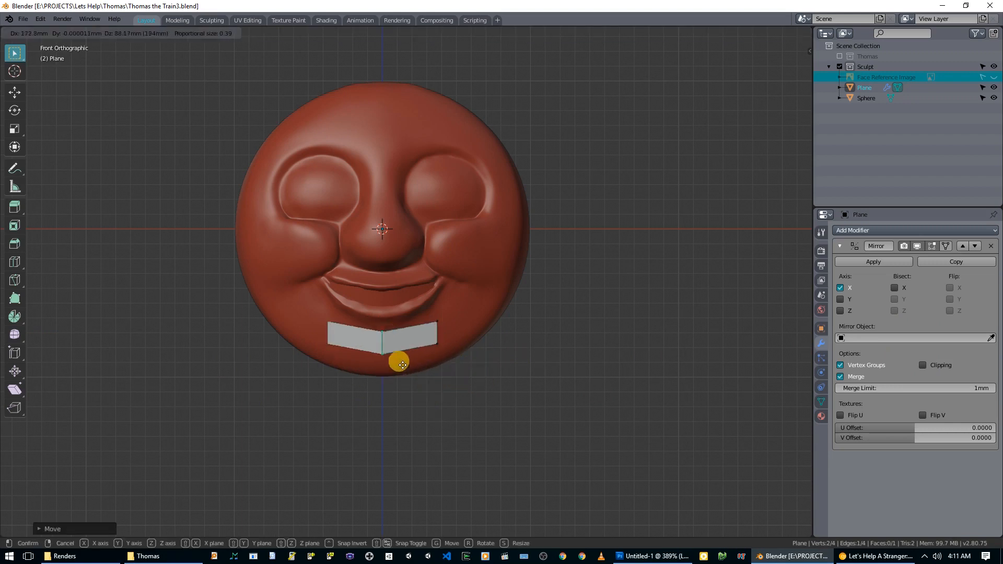
{"action": "left_click", "coordinate": [437, 368]}
{"action": "key", "text": "ctrl+z"}
{"action": "key", "text": "ctrl+z"}
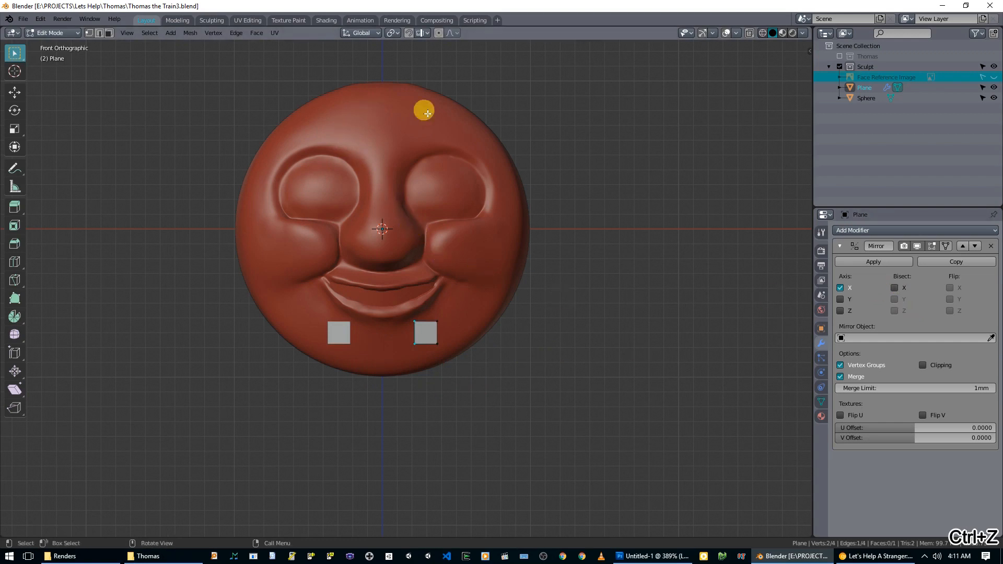
- Enable Clipping again on the plane's Mirror modifier
{"action": "left_click", "coordinate": [922, 364]}
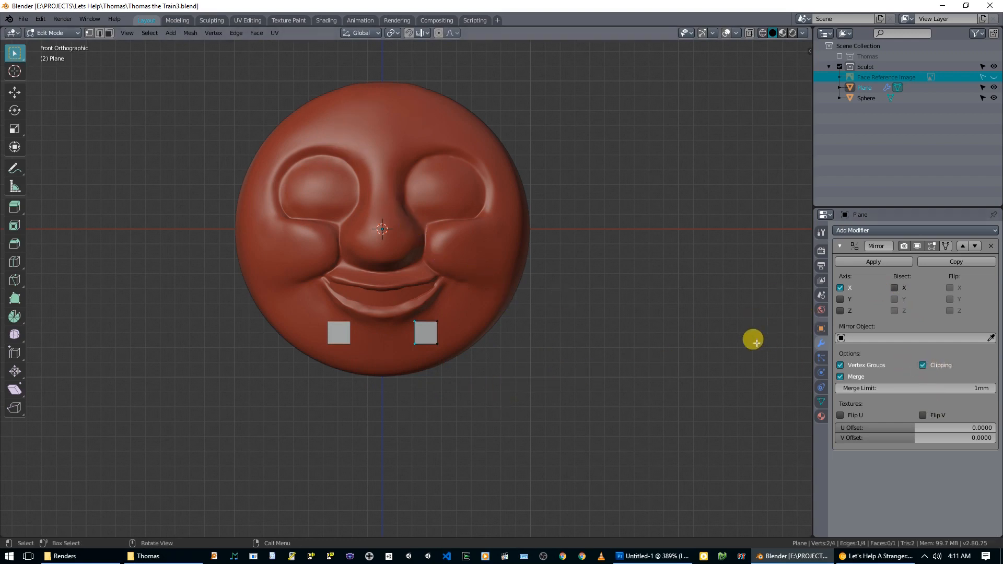
{"action": "key", "text": "g"}
{"action": "left_click", "coordinate": [412, 363]}
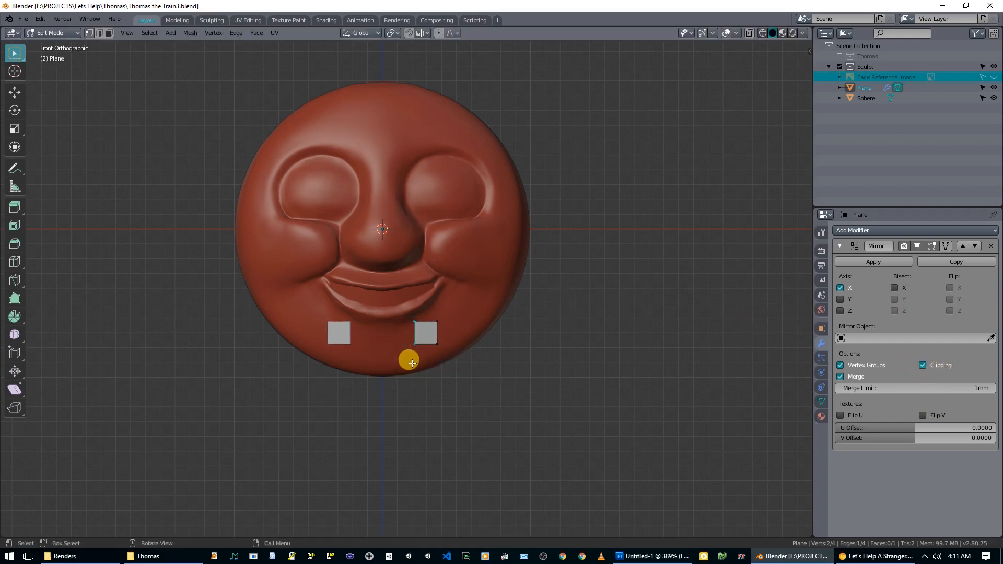
- Collapse the Mirror modifier and add a Shrinkwrap modifier to the plane with the sculpted Sphere as its target
{"action": "left_click", "coordinate": [840, 245]}
{"action": "left_click", "coordinate": [898, 232]}
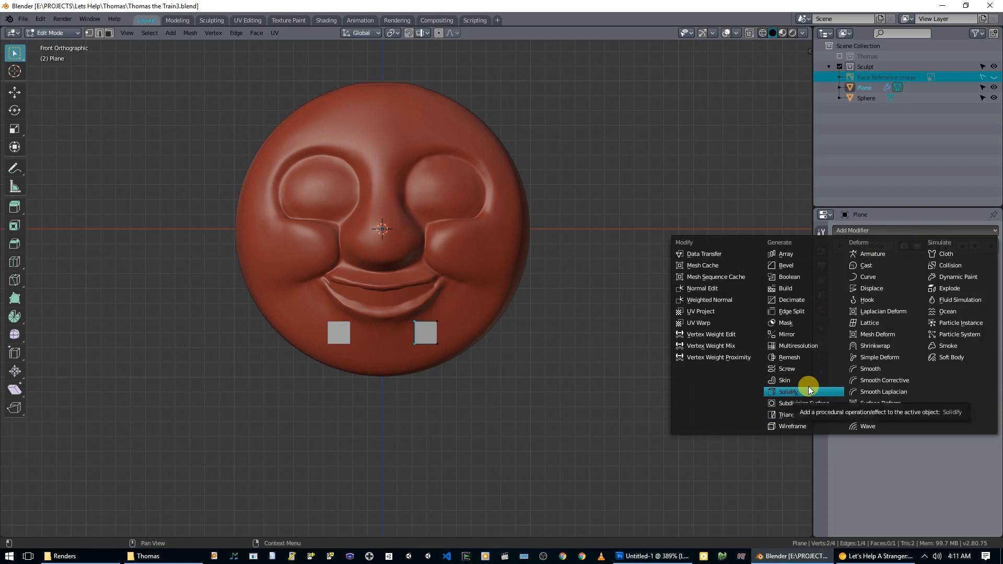
{"action": "left_click", "coordinate": [897, 345]}
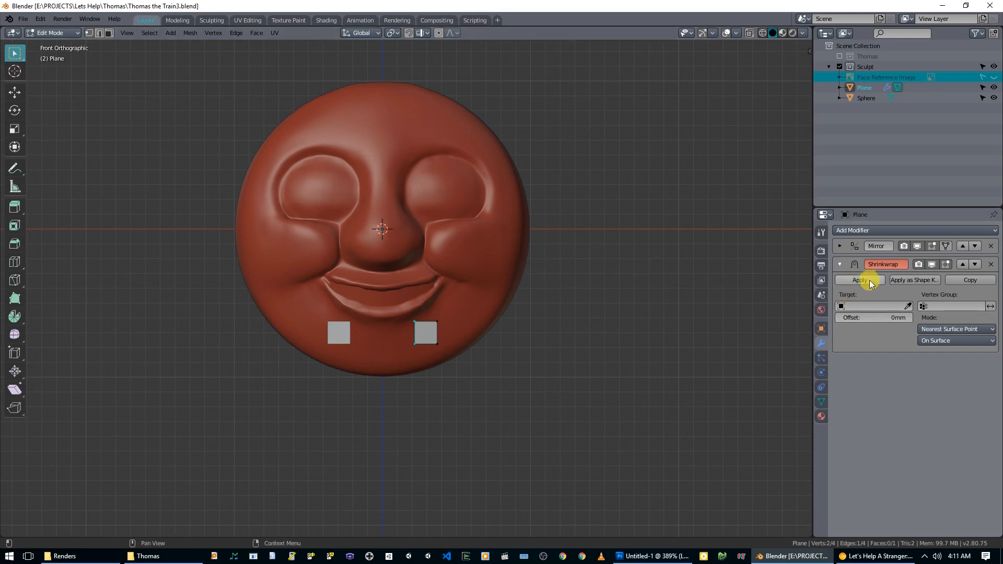
{"action": "left_click", "coordinate": [908, 306]}
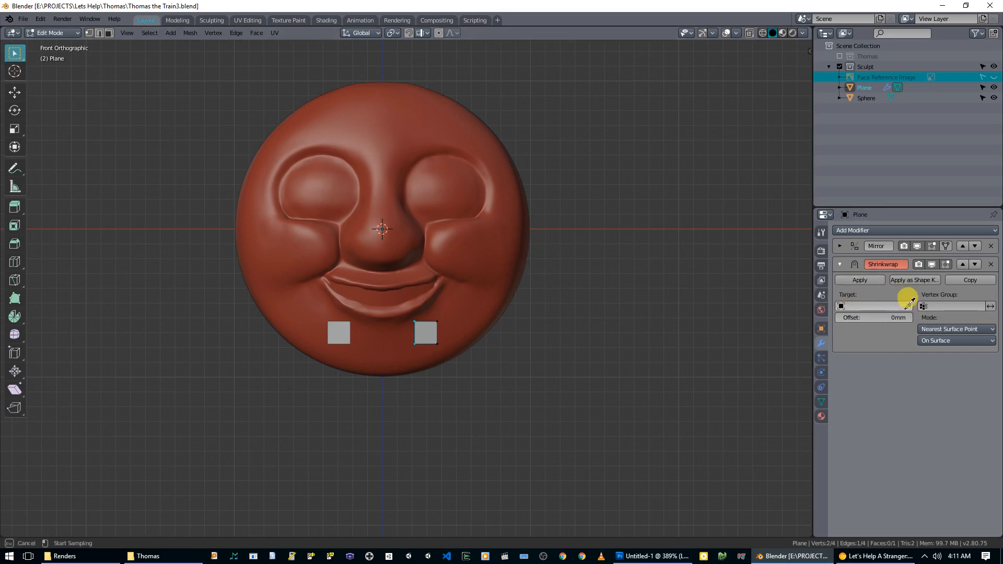
{"action": "left_click", "coordinate": [488, 246]}
- Set the Shrinkwrap's snap mode to Above Surface and its offset to 170 mm
{"action": "scroll", "coordinate": [458, 341], "scroll_direction": "up", "scroll_amount": 3}
{"action": "middle_click_drag", "start_coordinate": [449, 338], "coordinate": [329, 345]}
{"action": "middle_click_drag", "start_coordinate": [405, 351], "coordinate": [579, 350]}
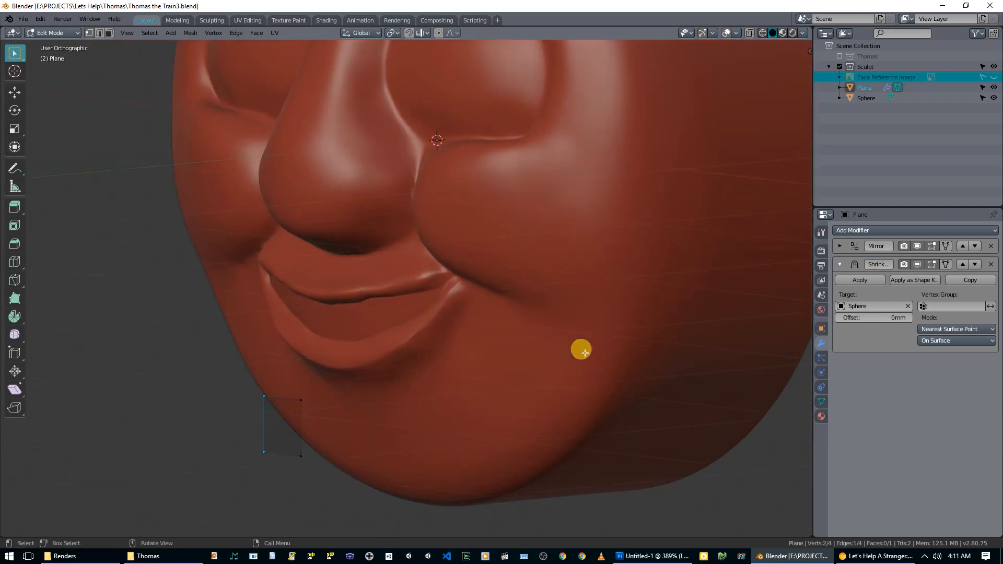
{"action": "left_click", "coordinate": [955, 329]}
{"action": "left_click", "coordinate": [953, 329]}
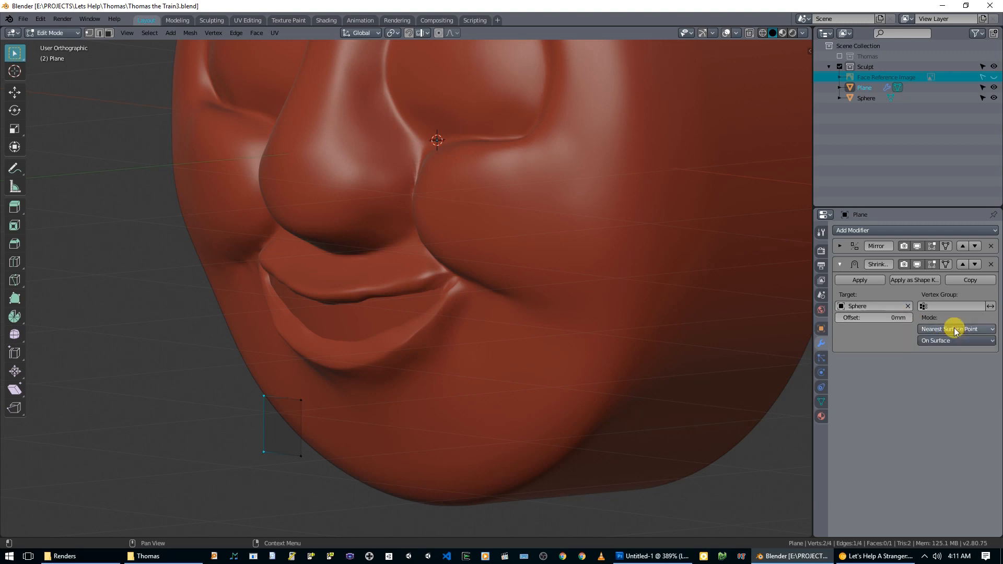
{"action": "left_click", "coordinate": [949, 340]}
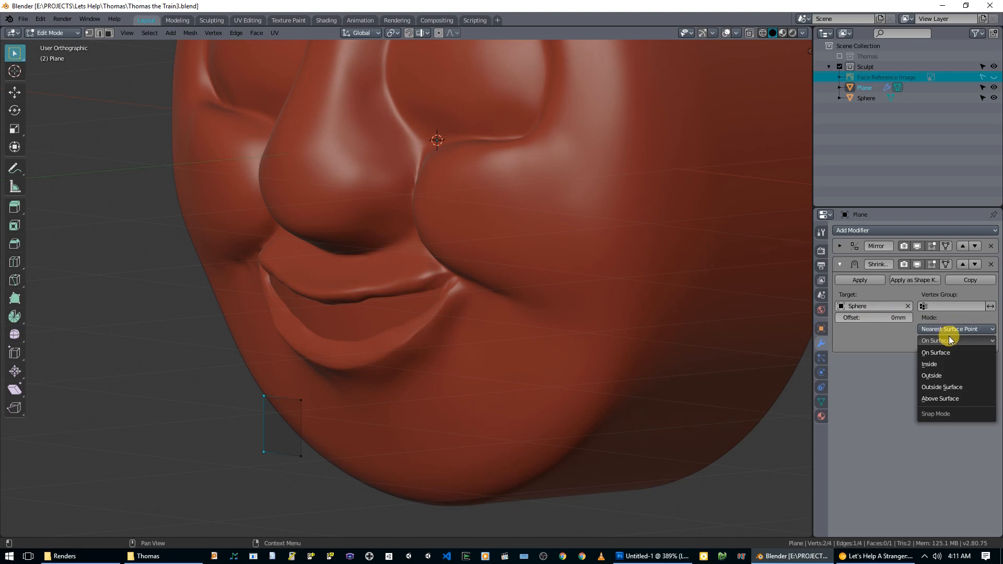
{"action": "left_click", "coordinate": [950, 399]}
{"action": "mouse_move", "coordinate": [872, 318]}
{"action": "left_mouse_down"}
{"action": "mouse_move", "coordinate": [892, 318]}
{"action": "mouse_move", "coordinate": [884, 318]}
{"action": "left_mouse_up"}
- In front view, select all of the plane's geometry and move it slightly lower on the chin
{"action": "key", "text": "KP_1"}
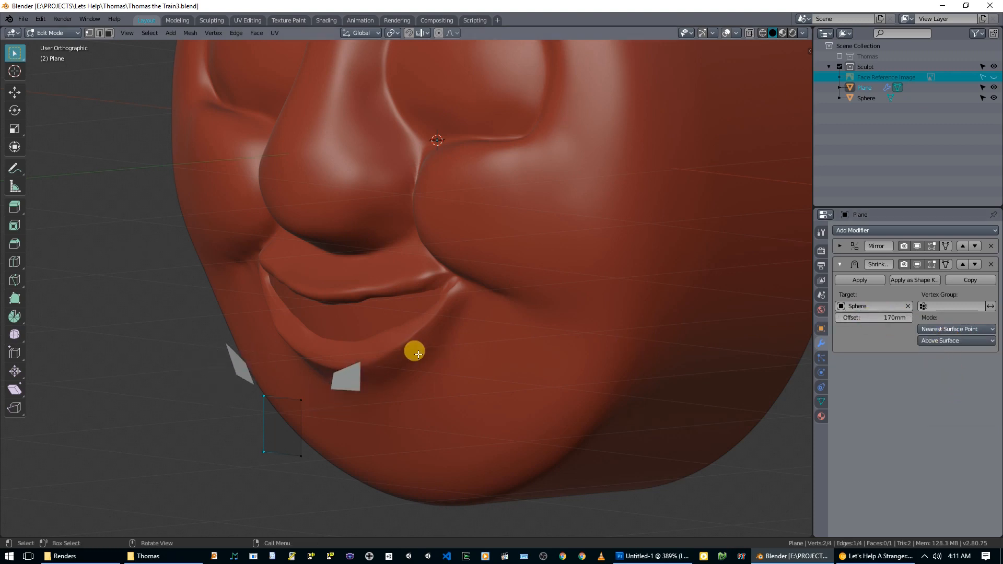
{"action": "key", "text": "a"}
{"action": "key", "text": "g"}
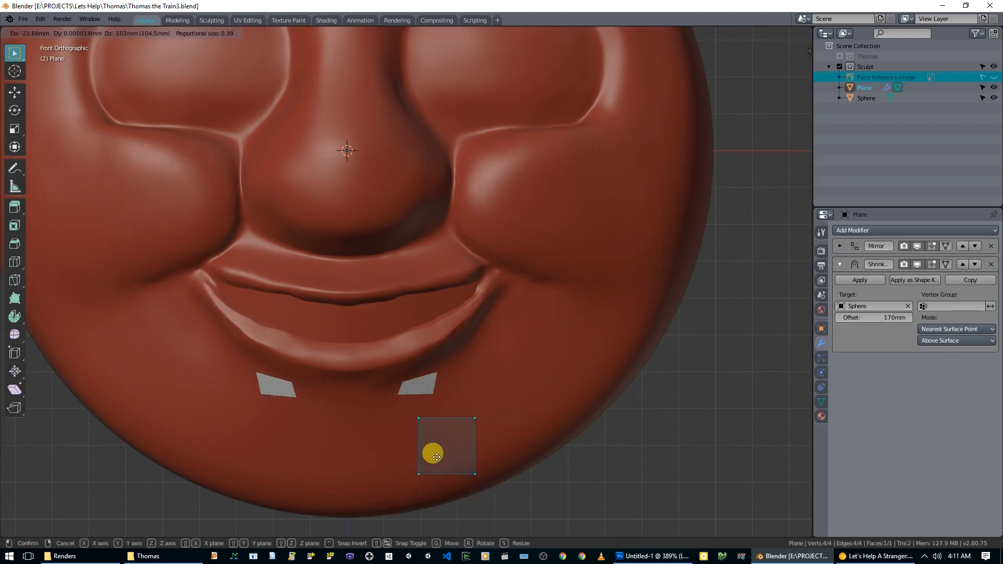
{"action": "left_click", "coordinate": [437, 457]}
- Reduce the Shrinkwrap offset to 30 mm, checking the plane's distance from the face from the side
{"action": "middle_click_drag", "start_coordinate": [529, 414], "coordinate": [392, 373]}
{"action": "scroll", "coordinate": [391, 372], "scroll_direction": "up", "scroll_amount": 3}
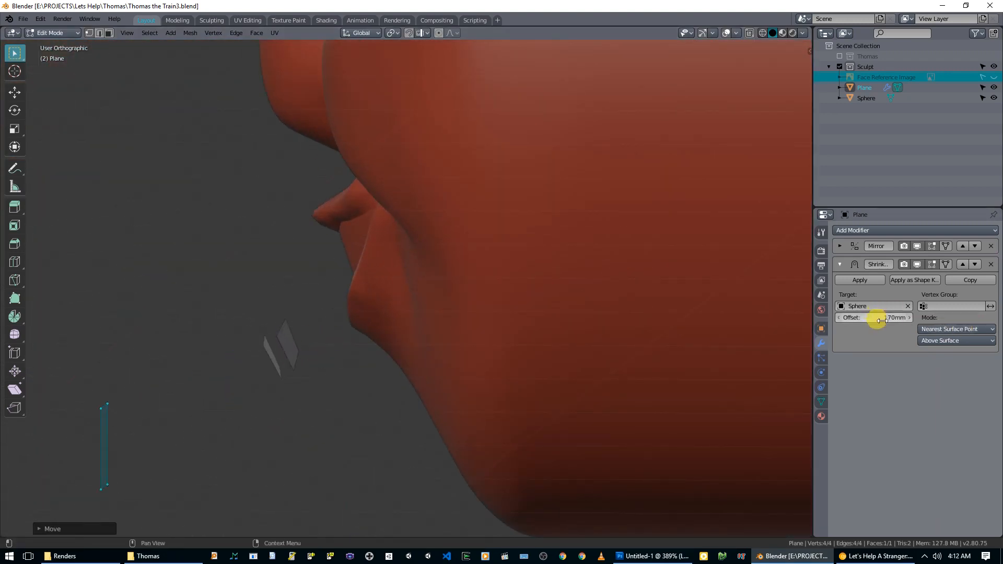
{"action": "left_click_drag", "start_coordinate": [910, 324], "coordinate": [882, 317]}
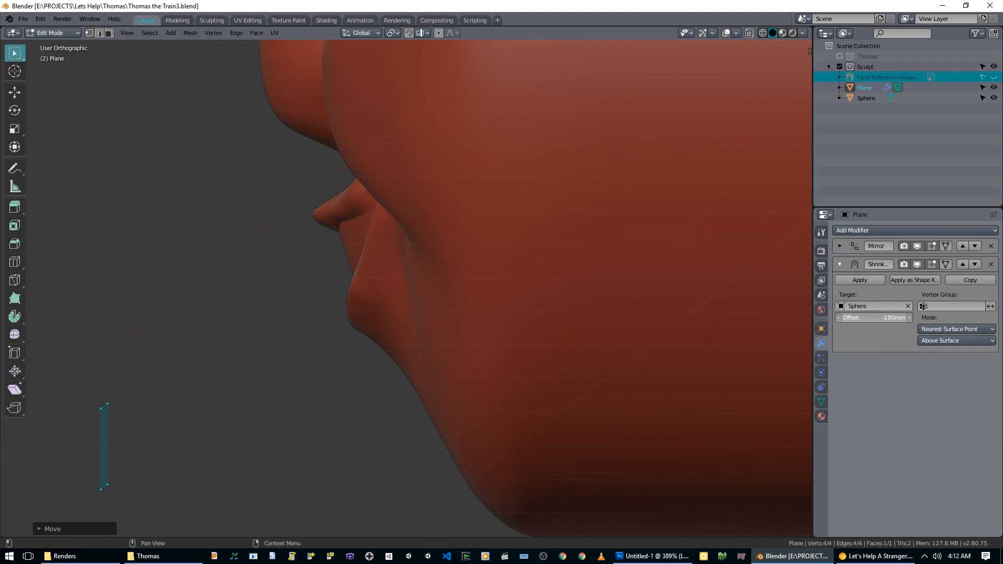
{"action": "middle_click_drag", "start_coordinate": [593, 309], "coordinate": [539, 330]}
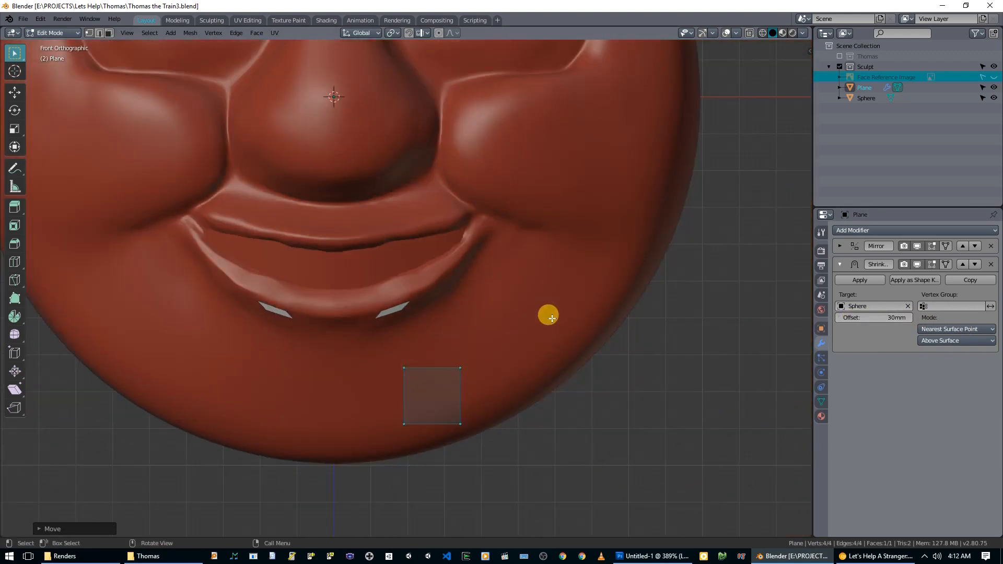
- Set snapping to Volume, move the plane onto the chin with it, and select one of the plane's corner vertices
{"action": "left_click", "coordinate": [420, 34]}
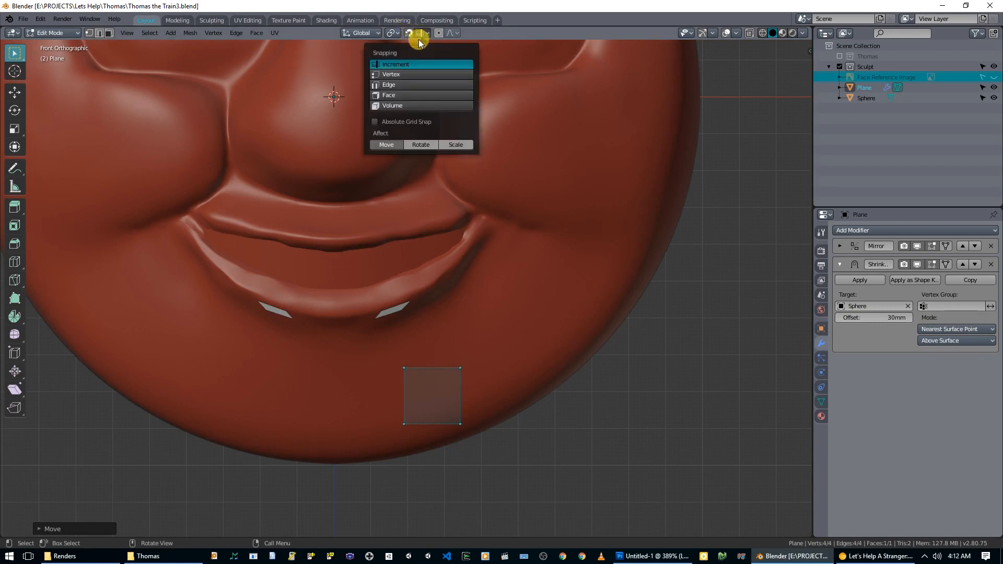
{"action": "left_click", "coordinate": [402, 106]}
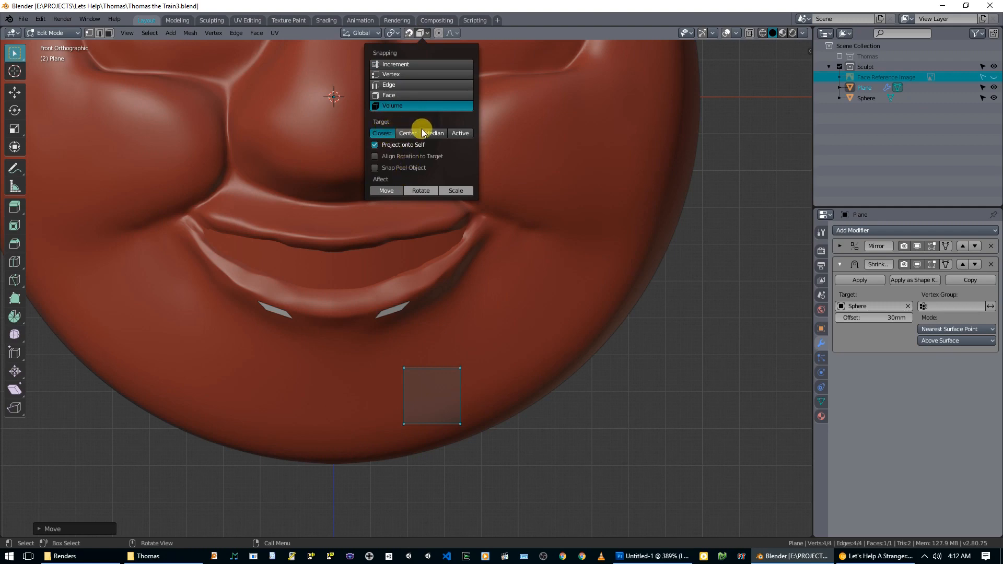
{"action": "key", "text": "g"}
{"action": "left_click", "coordinate": [461, 344]}
{"action": "scroll", "coordinate": [460, 346], "scroll_direction": "up", "scroll_amount": 3}
{"action": "middle_click_drag", "start_coordinate": [456, 372], "coordinate": [467, 410]}
{"action": "left_click", "coordinate": [515, 465]}
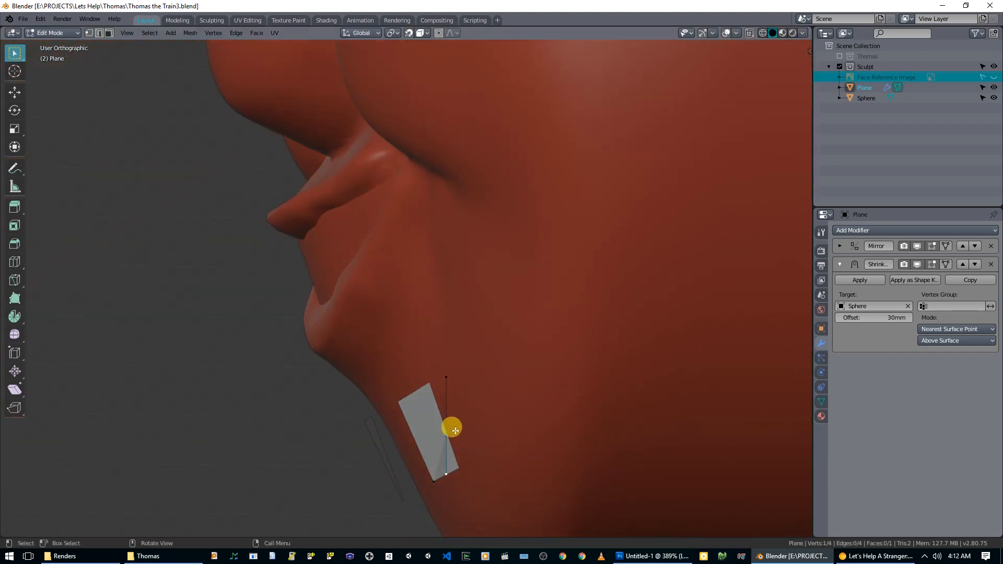
- Set snapping to Face and move the plane around the lower part of the face as a test
{"action": "left_click", "coordinate": [422, 33]}
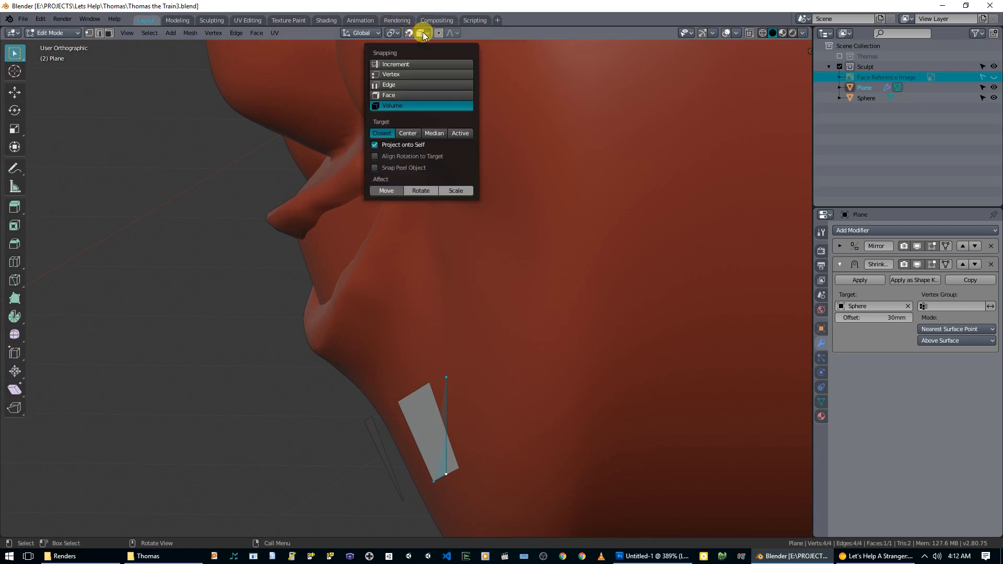
{"action": "left_click", "coordinate": [400, 98]}
{"action": "middle_click_drag", "start_coordinate": [478, 258], "coordinate": [549, 287]}
{"action": "key", "text": "KP_1"}
{"action": "key", "text": "g"}
{"action": "left_click", "coordinate": [501, 387]}
{"action": "middle_click_drag", "start_coordinate": [500, 386], "coordinate": [405, 391]}
{"action": "key", "text": "g"}
{"action": "left_click", "coordinate": [519, 367]}
{"action": "right_click", "coordinate": [495, 368]}
{"action": "left_click", "coordinate": [495, 370]}
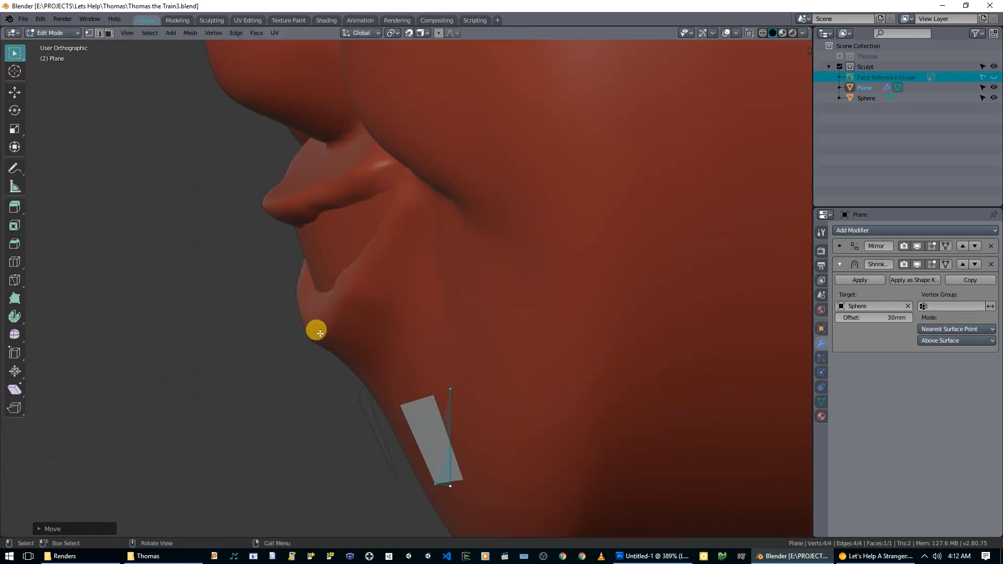
- Move the plane from the front view onto the cheek below the eye
{"action": "key", "text": "KP_1"}
{"action": "scroll", "coordinate": [463, 342], "scroll_direction": "down", "scroll_amount": 3}
{"action": "key", "text": "g"}
{"action": "left_click", "coordinate": [531, 152]}
{"action": "middle_click_drag", "start_coordinate": [549, 162], "coordinate": [511, 181]}
{"action": "middle_click_drag", "start_coordinate": [446, 109], "coordinate": [420, 250], "text": "shift"}
{"action": "scroll", "coordinate": [419, 246], "scroll_direction": "up", "scroll_amount": 2}
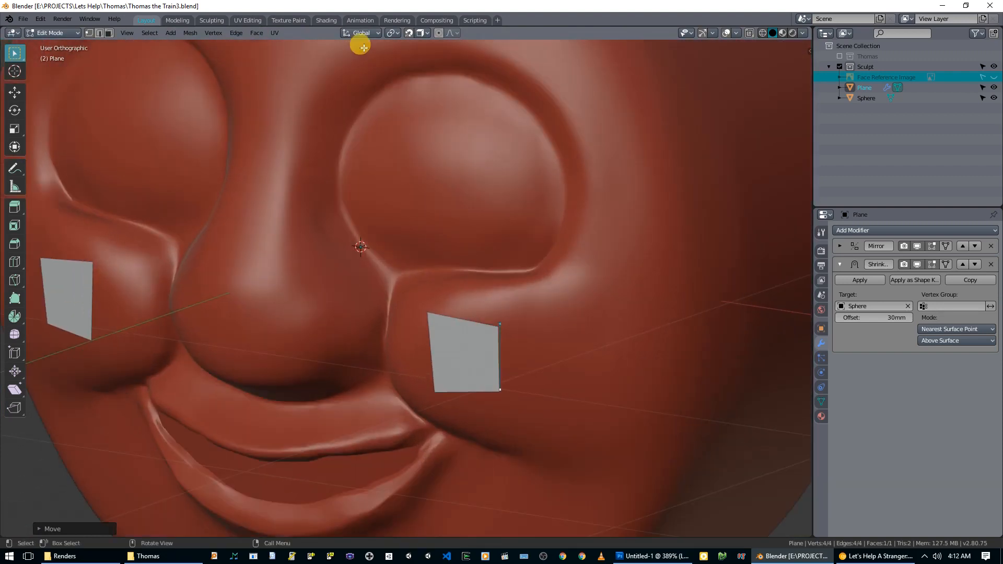
- Set snapping to Volume and shift the plane slightly outward on the cheek
{"action": "left_click", "coordinate": [424, 34]}
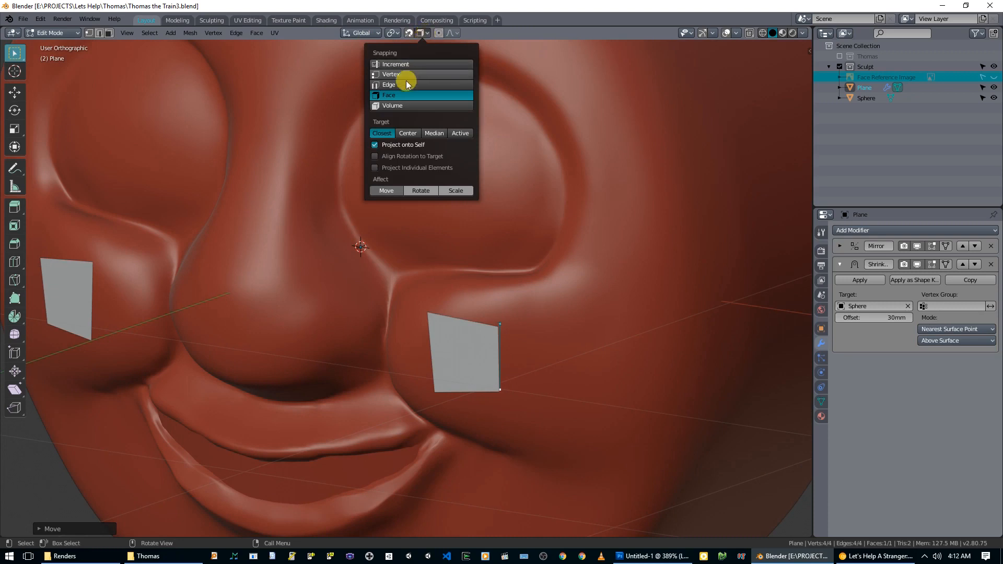
{"action": "left_click", "coordinate": [401, 105]}
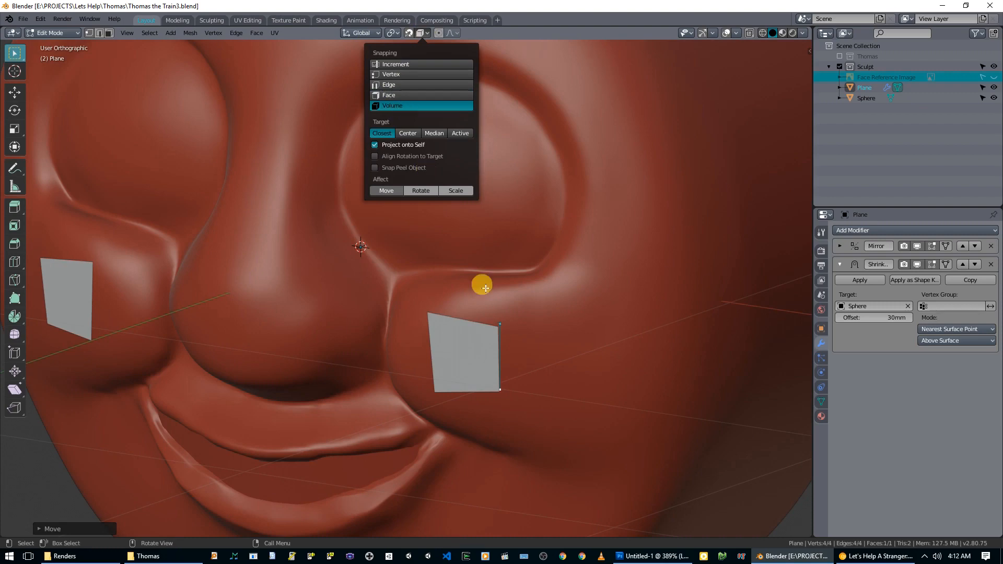
{"action": "key", "text": "g"}
{"action": "left_click", "coordinate": [511, 358]}
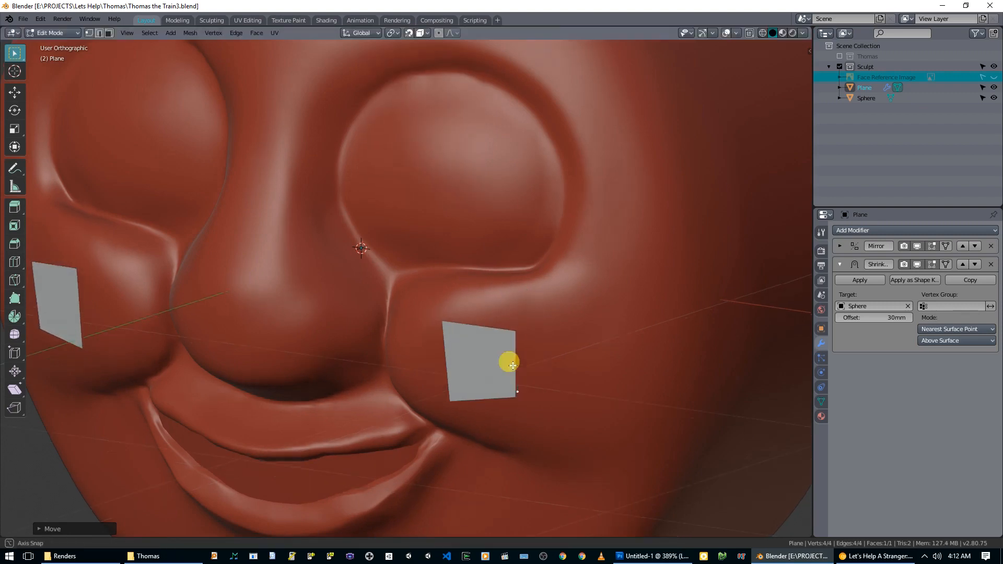
{"action": "middle_click_drag", "start_coordinate": [511, 359], "coordinate": [600, 334]}
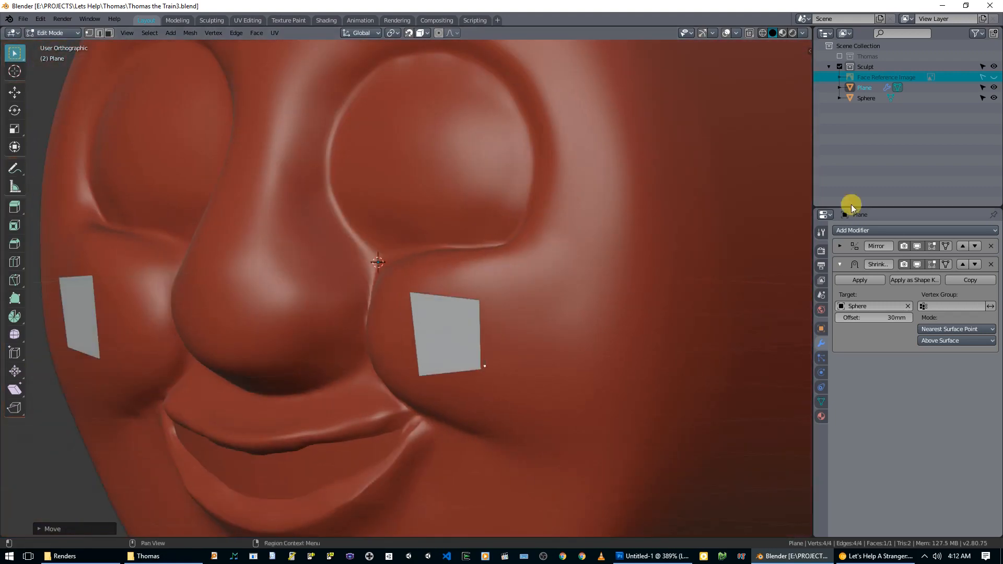
- Show the Shrinkwrap result on the editing cage and set the modifier's offset to 5 mm
{"action": "left_click", "coordinate": [947, 265]}
{"action": "middle_click_drag", "start_coordinate": [679, 269], "coordinate": [475, 316]}
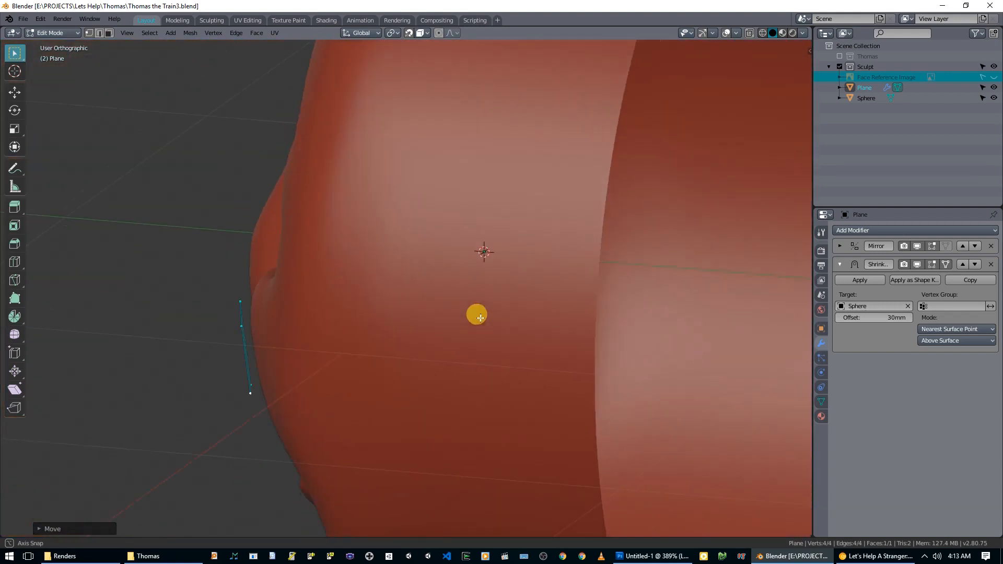
{"action": "left_click_drag", "start_coordinate": [885, 317], "coordinate": [887, 317]}
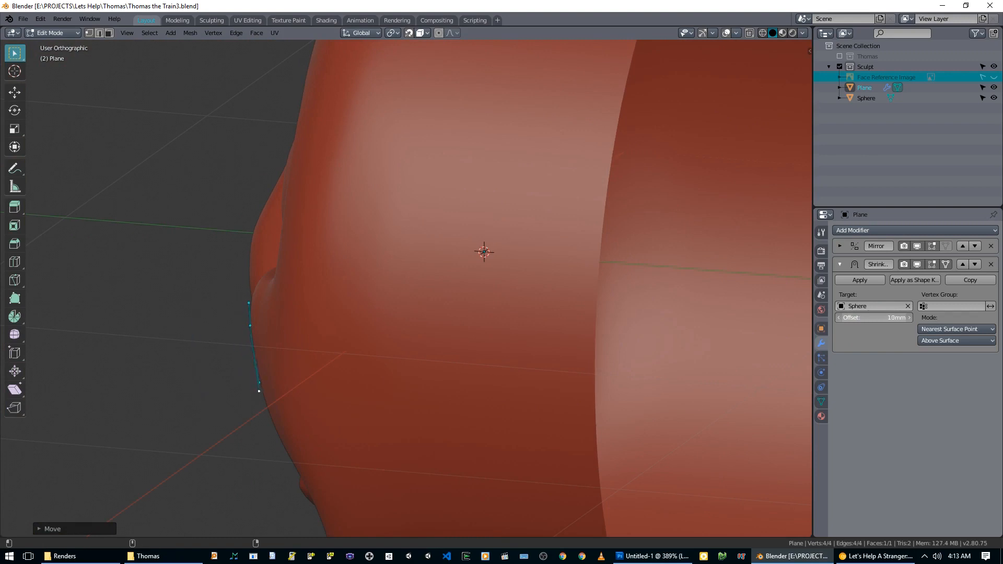
{"action": "middle_click_drag", "start_coordinate": [365, 316], "coordinate": [439, 300]}
{"action": "middle_click_drag", "start_coordinate": [598, 266], "coordinate": [918, 256]}
- Add a Subdivision Surface modifier, place it above Shrinkwrap in the stack and set it to Simple
{"action": "left_click", "coordinate": [917, 232]}
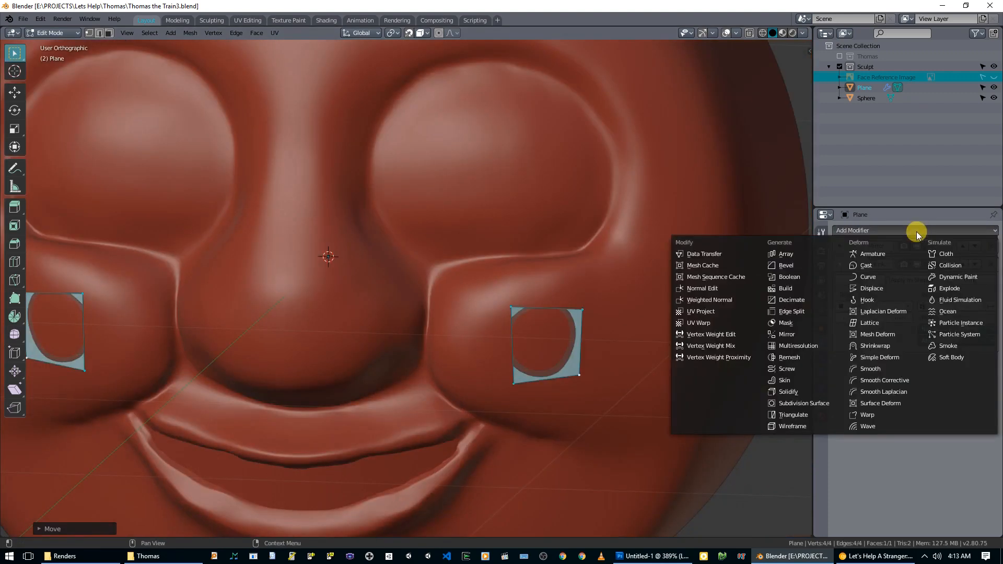
{"action": "left_click", "coordinate": [804, 403]}
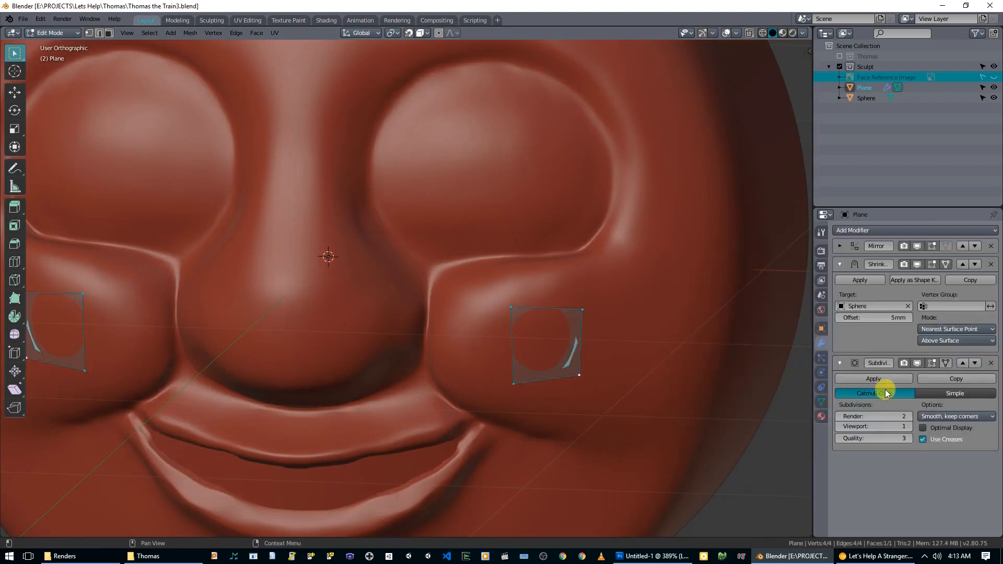
{"action": "left_click", "coordinate": [962, 363]}
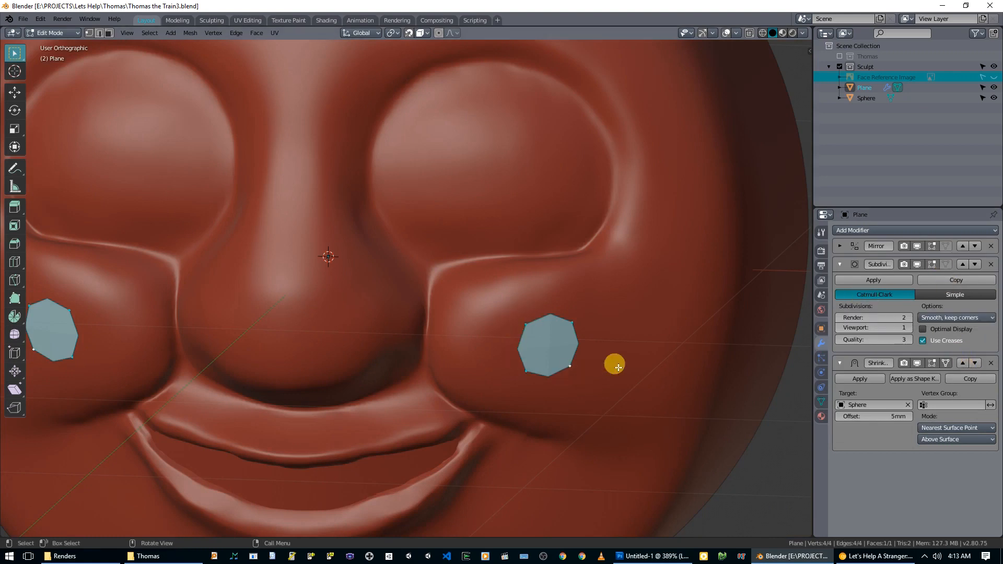
{"action": "left_click", "coordinate": [952, 294]}
{"action": "middle_click_drag", "start_coordinate": [525, 369], "coordinate": [423, 324]}
{"action": "scroll", "coordinate": [423, 324], "scroll_direction": "up", "scroll_amount": 3}
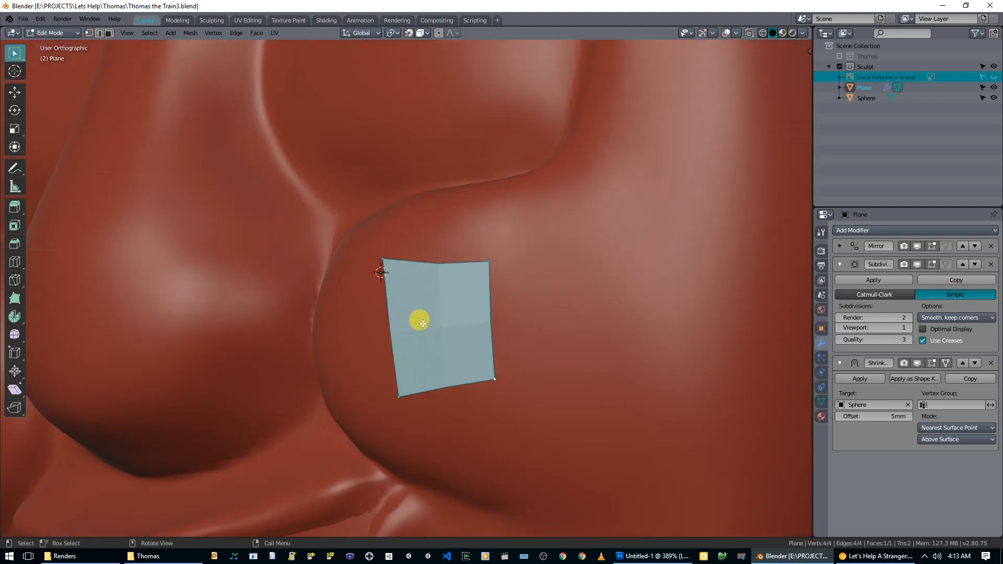
- Set the Shrinkwrap offset to 3 mm
{"action": "middle_click_drag", "start_coordinate": [444, 355], "coordinate": [477, 328]}
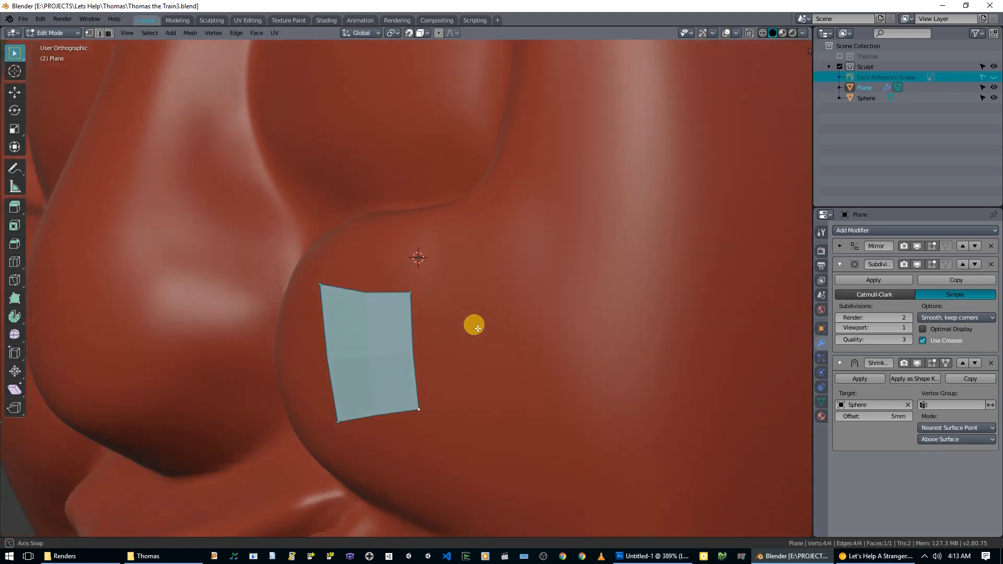
{"action": "mouse_move", "coordinate": [888, 416]}
{"action": "left_mouse_down"}
{"action": "mouse_move", "coordinate": [867, 417]}
{"action": "mouse_move", "coordinate": [883, 416]}
{"action": "left_mouse_up"}
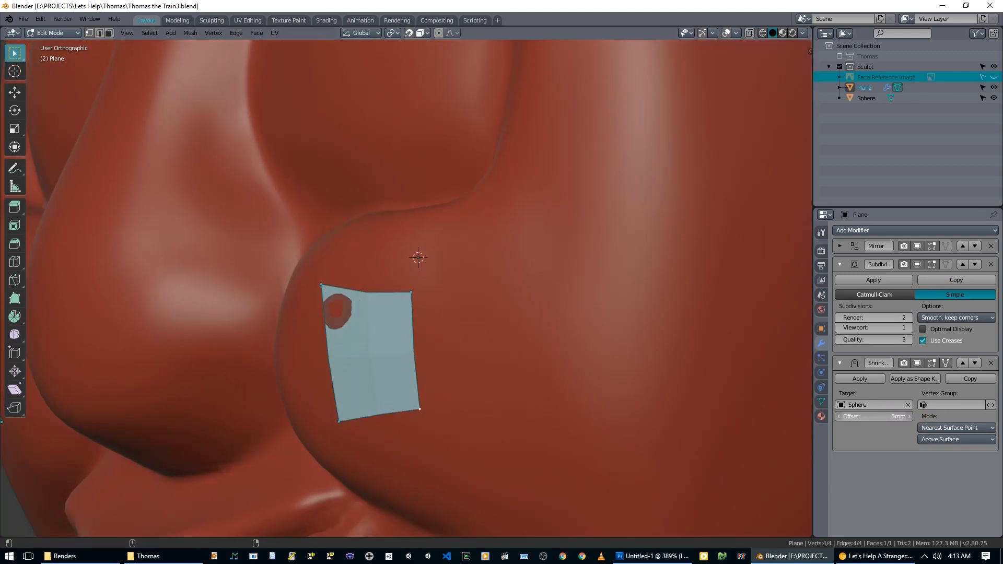
{"action": "mouse_move", "coordinate": [335, 304]}
{"action": "middle_mouse_down"}
{"action": "mouse_move", "coordinate": [275, 340]}
{"action": "mouse_move", "coordinate": [399, 334]}
{"action": "mouse_move", "coordinate": [487, 360]}
{"action": "middle_mouse_up"}
- Move the plane in front view to just below the lower lip, with its inner edge joined at the mirror centre
{"action": "scroll", "coordinate": [488, 360], "scroll_direction": "down", "scroll_amount": 4}
{"action": "key", "text": "KP_1"}
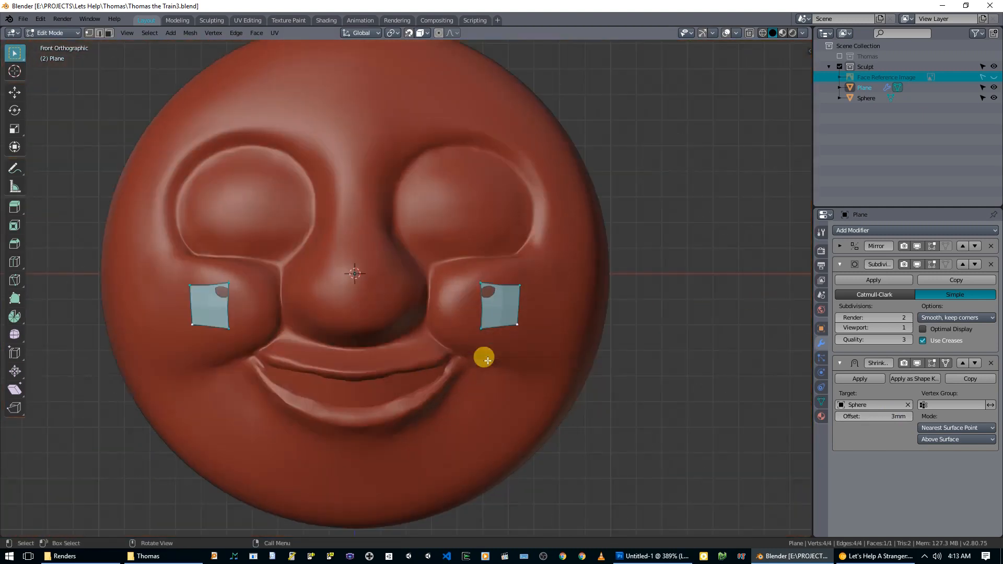
{"action": "key", "text": "g"}
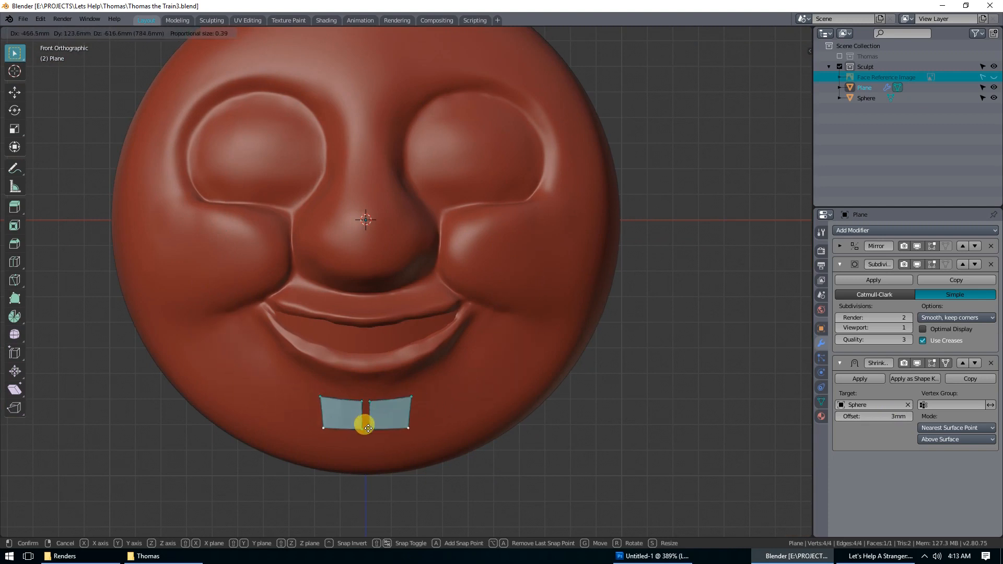
{"action": "left_click", "coordinate": [363, 424]}
{"action": "middle_click_drag", "start_coordinate": [371, 417], "coordinate": [385, 319]}
{"action": "key", "text": "KP_1"}
{"action": "scroll", "coordinate": [372, 396], "scroll_direction": "up", "scroll_amount": 2}
{"action": "scroll", "coordinate": [382, 379], "scroll_direction": "up", "scroll_amount": 2}
{"action": "key", "text": "g"}
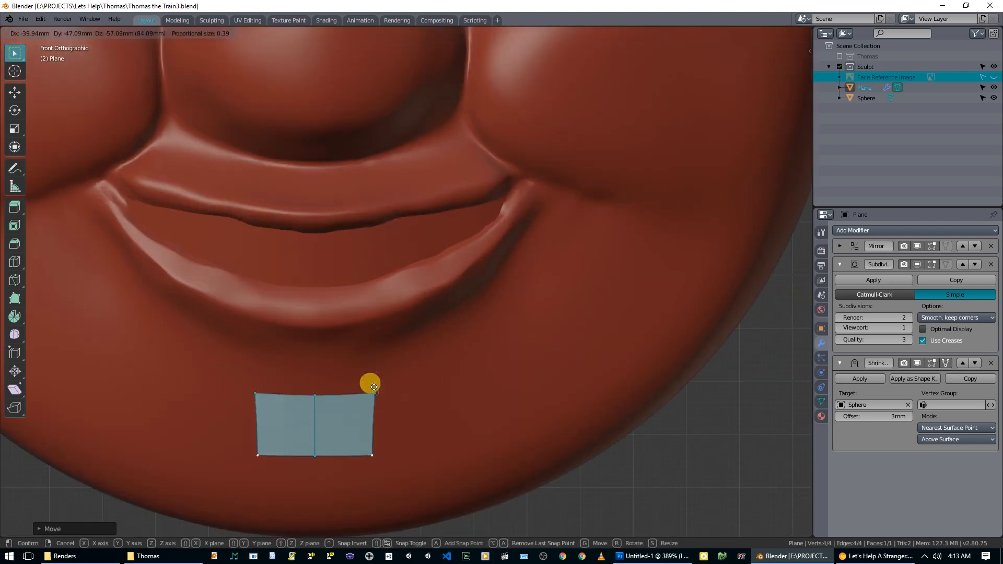
{"action": "left_click", "coordinate": [386, 345]}
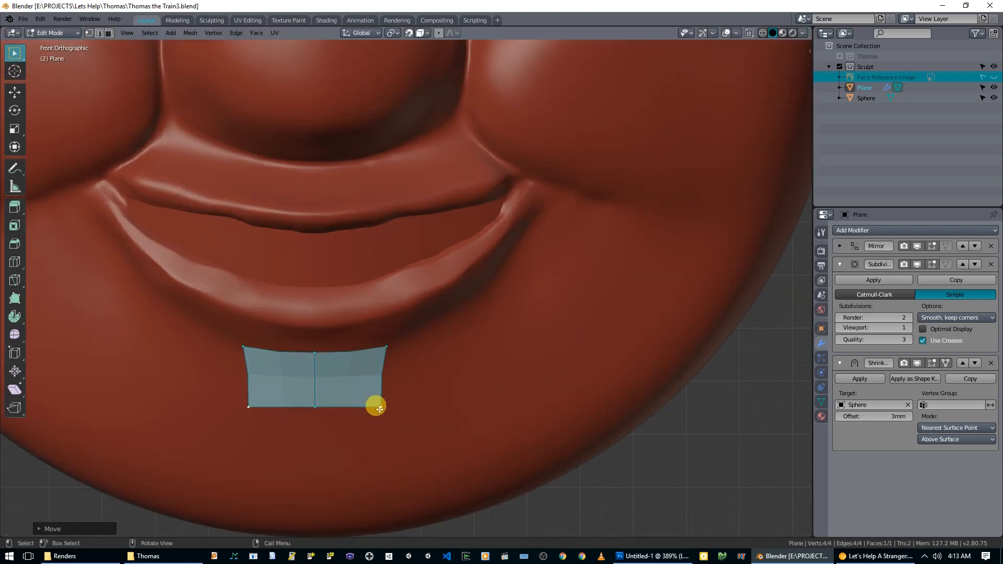
- Reposition the plane's outer vertices so that its side edge fans out from the curve of the lower lip
{"action": "left_click", "coordinate": [381, 407]}
{"action": "key", "text": "g"}
{"action": "left_click", "coordinate": [405, 405]}
{"action": "left_click", "coordinate": [386, 348]}
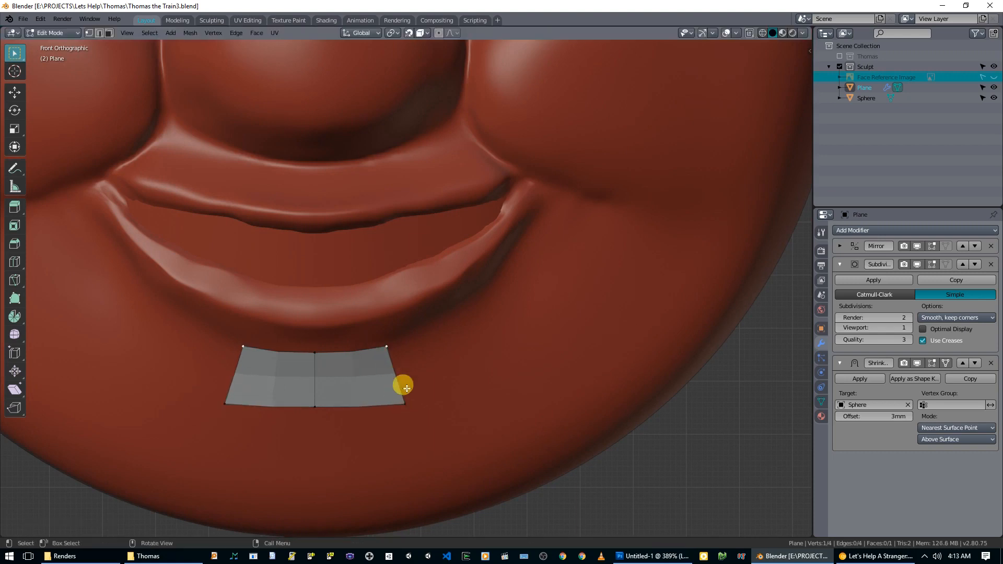
{"action": "key", "text": "g"}
{"action": "left_click", "coordinate": [386, 405]}
- Extrude the plane's outer edge into a second face along the lower lip and move its lower corner outward
{"action": "key", "text": "e"}
{"action": "left_click", "coordinate": [453, 379]}
{"action": "left_click", "coordinate": [457, 379]}
{"action": "key", "text": "g"}
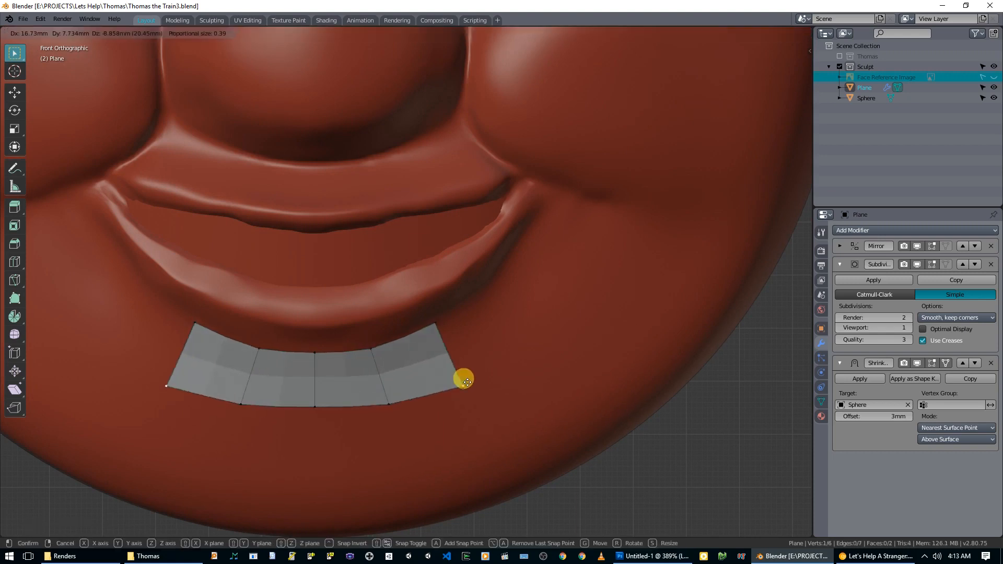
{"action": "left_click", "coordinate": [473, 374]}
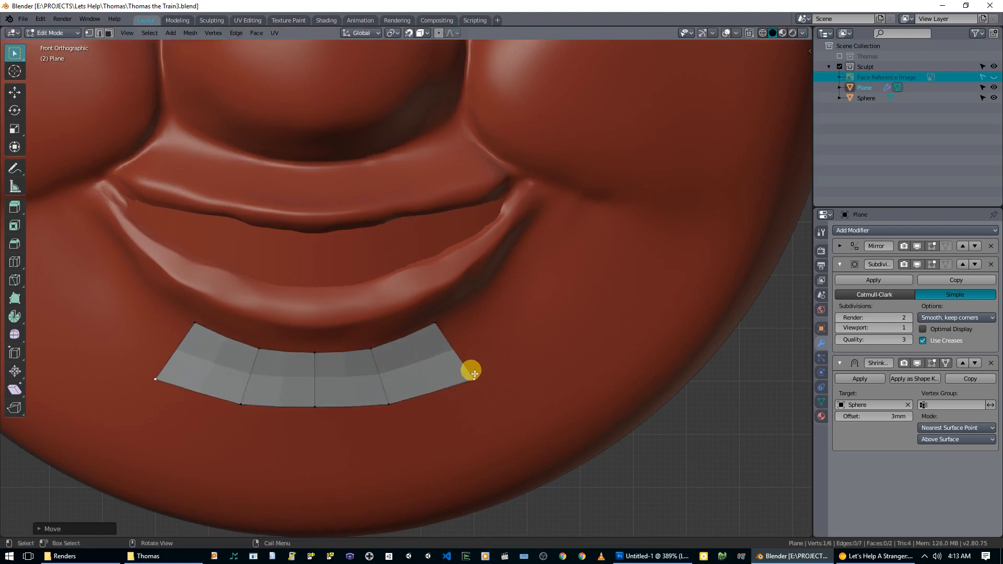
- Extrude a third face up along the lower lip and adjust its outer corner vertex
{"action": "left_click", "coordinate": [438, 325], "text": "shift"}
{"action": "key", "text": "e"}
{"action": "left_click", "coordinate": [519, 339]}
{"action": "left_click", "coordinate": [525, 342]}
{"action": "key", "text": "g"}
{"action": "left_click", "coordinate": [539, 337]}
- Extrude a fourth face beside the lower lip and raise its outer corner vertex
{"action": "left_click", "coordinate": [484, 284], "text": "shift"}
{"action": "key", "text": "e"}
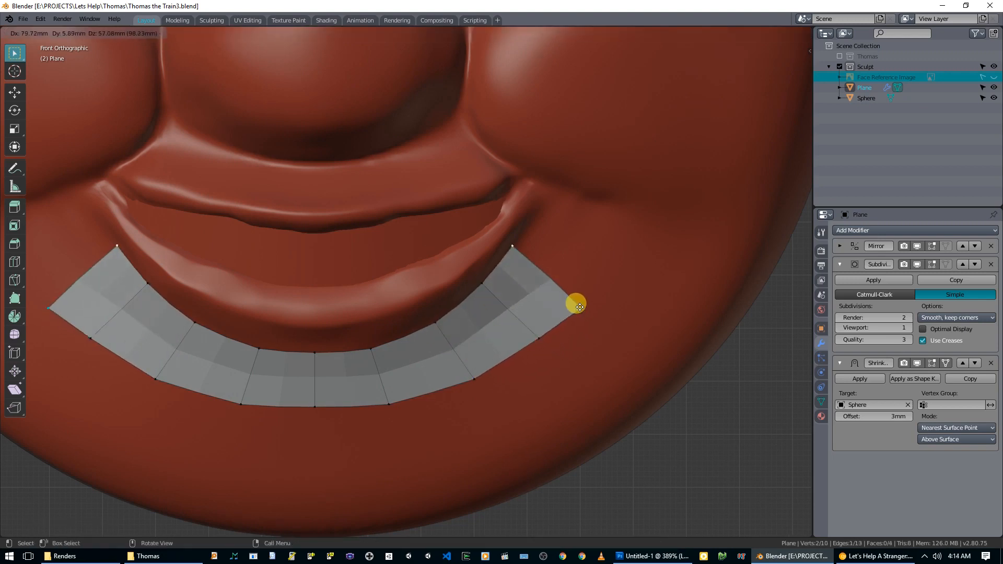
{"action": "left_click", "coordinate": [581, 309]}
{"action": "key", "text": "g"}
{"action": "left_click", "coordinate": [579, 287]}
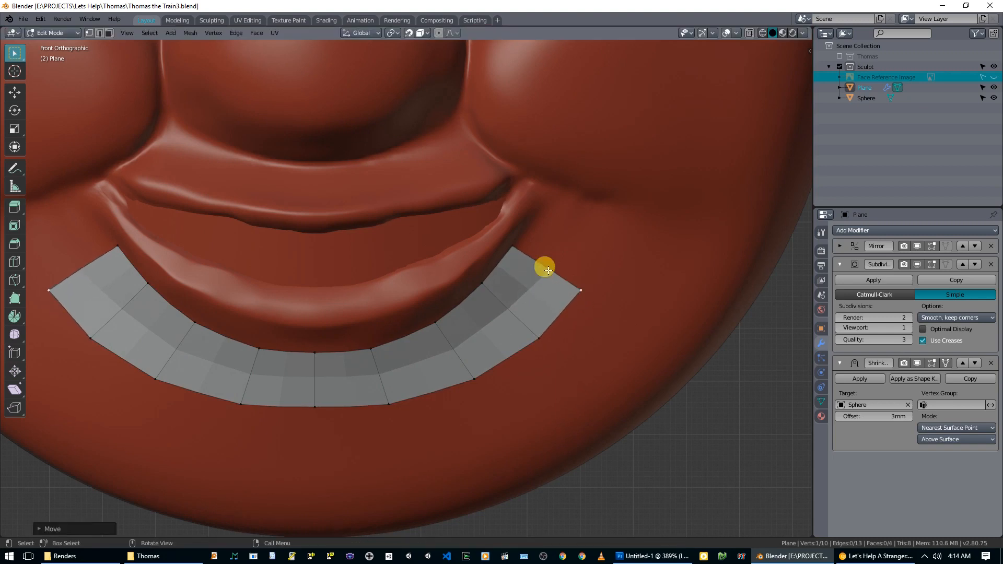
- Extrude two more faces up to the mouth corner and pull the last outer vertex up and outward
{"action": "key", "text": "e"}
{"action": "left_click", "coordinate": [601, 241]}
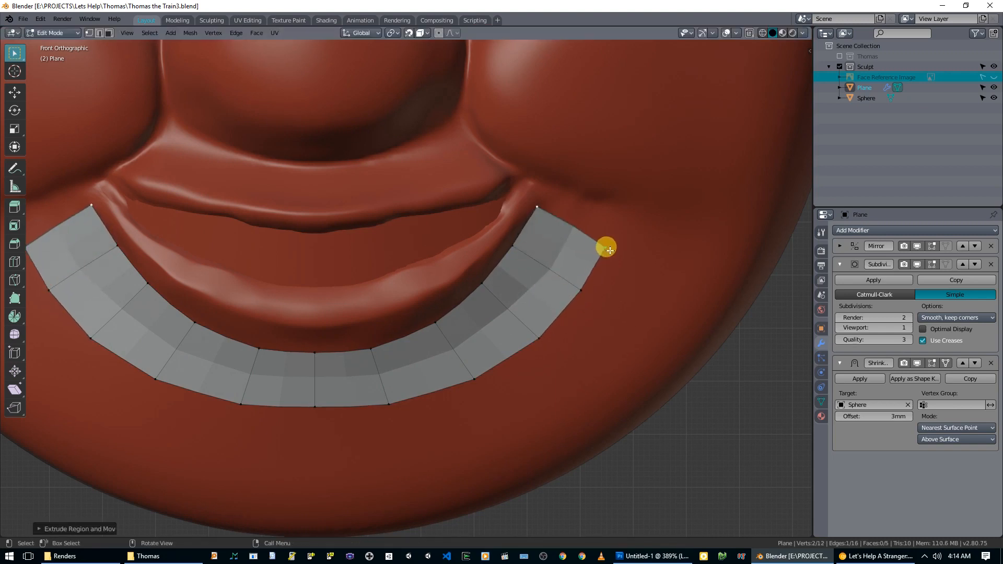
{"action": "key", "text": "e"}
{"action": "left_click", "coordinate": [610, 230]}
{"action": "left_click", "coordinate": [616, 231]}
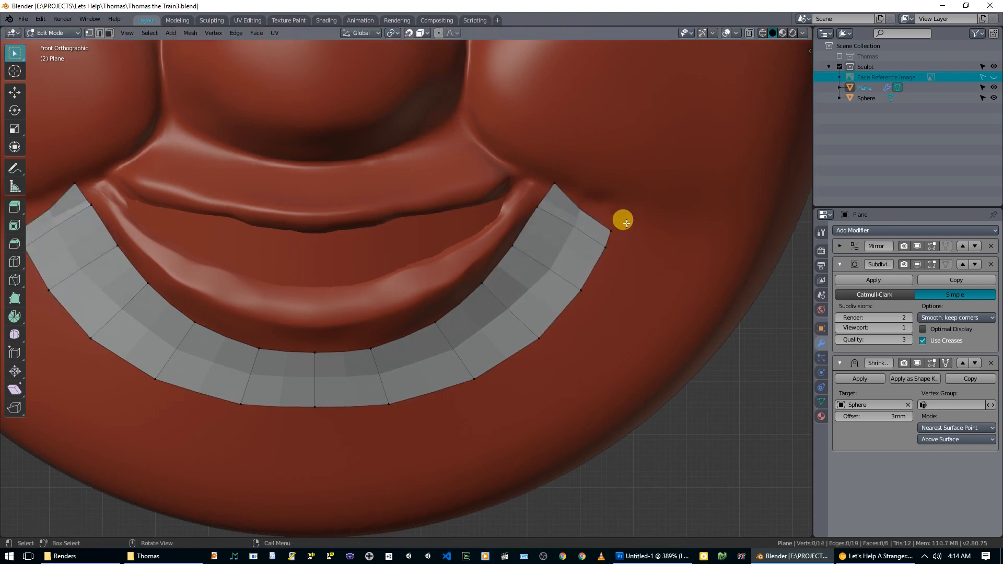
{"action": "key", "text": "g"}
{"action": "left_click", "coordinate": [642, 201]}
- Adjust the vertices at the strip's upper end so that they sit beside the mouth corner below the cheek
{"action": "middle_click_drag", "start_coordinate": [642, 201], "coordinate": [528, 273]}
{"action": "scroll", "coordinate": [528, 273], "scroll_direction": "up", "scroll_amount": 2}
{"action": "left_click", "coordinate": [499, 240]}
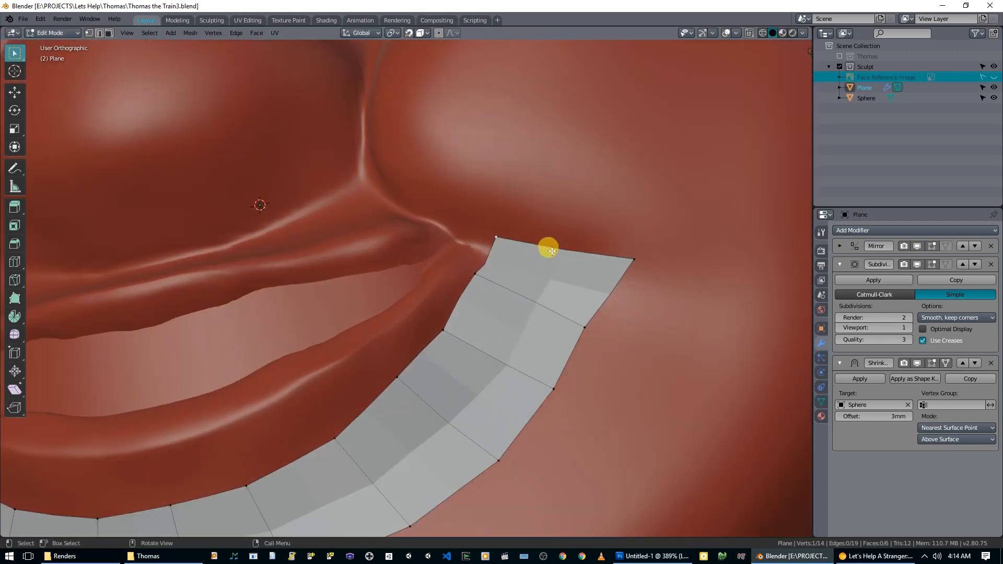
{"action": "key", "text": "g"}
{"action": "left_click", "coordinate": [496, 252]}
{"action": "key", "text": "g"}
{"action": "right_click", "coordinate": [625, 271]}
{"action": "middle_click_drag", "start_coordinate": [622, 276], "coordinate": [451, 323]}
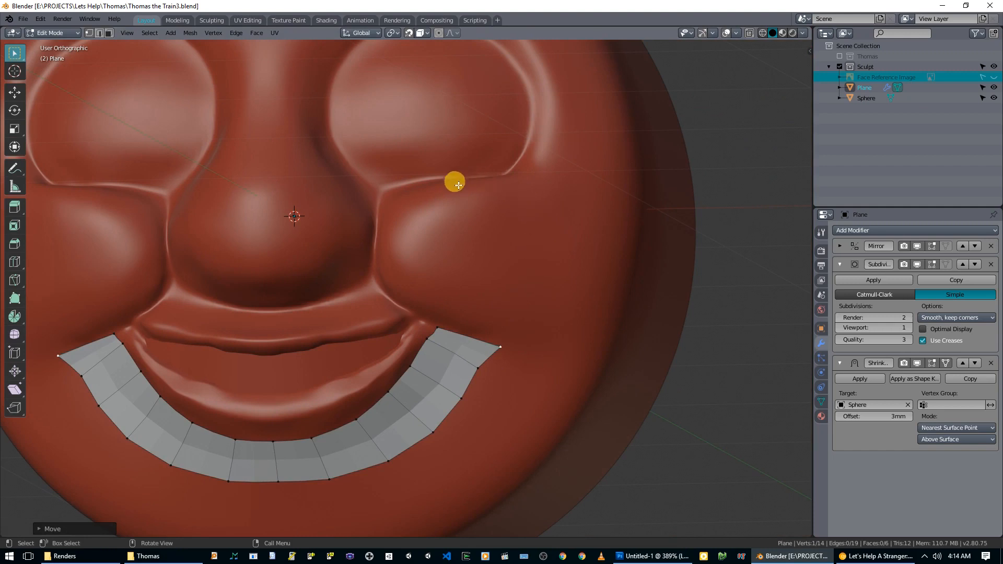
- Nudge the strip's inner end vertex closer to the mouth corner
{"action": "middle_click_drag", "start_coordinate": [504, 305], "coordinate": [583, 246], "text": "shift"}
{"action": "scroll", "coordinate": [553, 287], "scroll_direction": "up", "scroll_amount": 2}
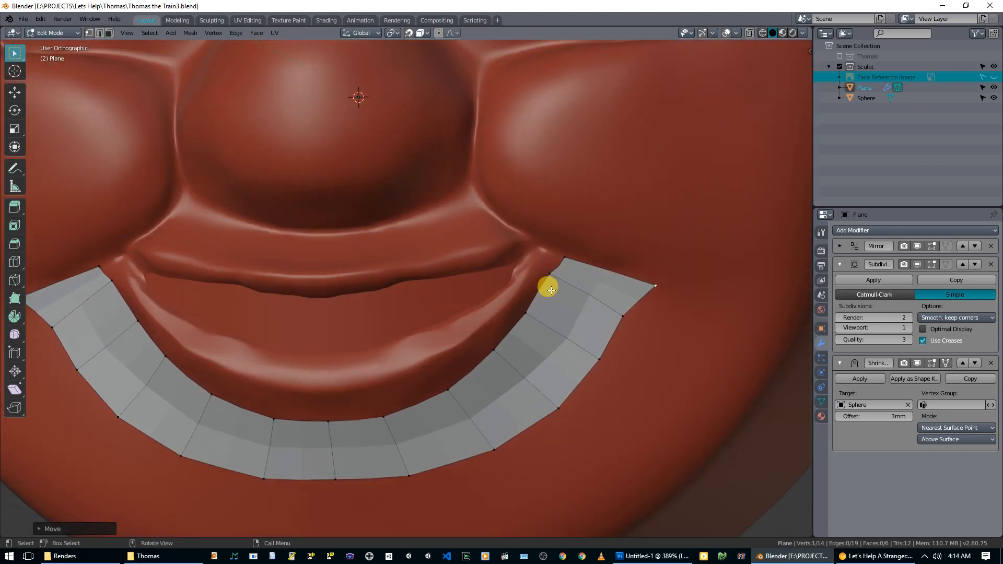
{"action": "scroll", "coordinate": [563, 263], "scroll_direction": "up", "scroll_amount": 3}
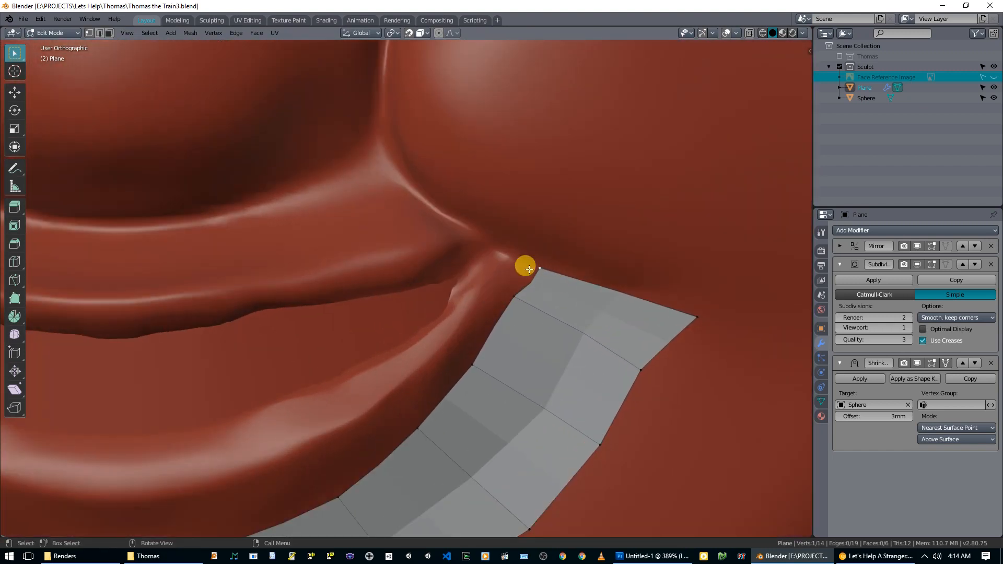
{"action": "key", "text": "g"}
{"action": "left_click", "coordinate": [528, 266]}
{"action": "scroll", "coordinate": [522, 300], "scroll_direction": "down", "scroll_amount": 2}
{"action": "middle_click_drag", "start_coordinate": [522, 315], "coordinate": [488, 277], "text": "shift"}
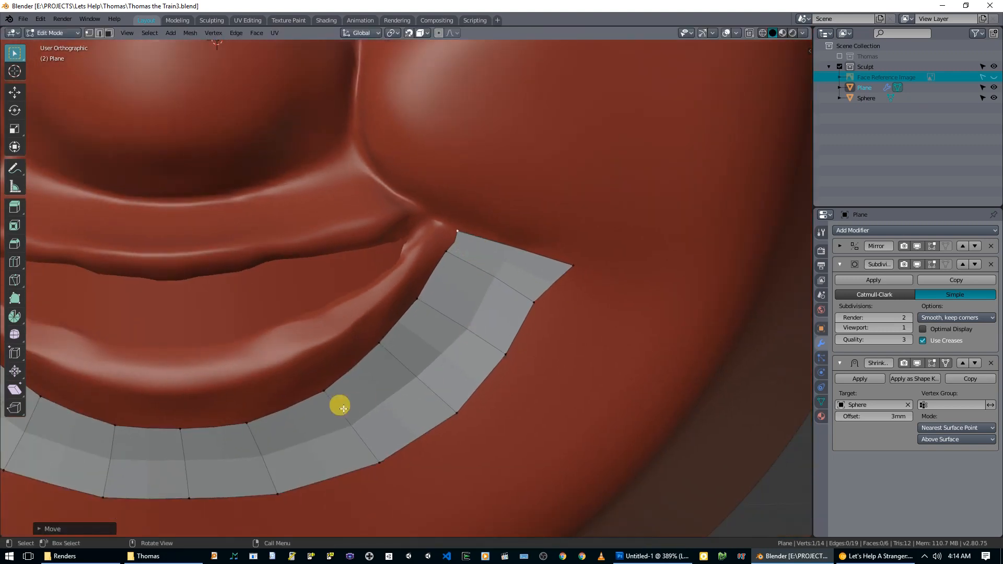
- Edge-slide the strip's second cross edge from the mirror centre toward the middle of the chin
{"action": "scroll", "coordinate": [343, 408], "scroll_direction": "down", "scroll_amount": 2}
{"action": "middle_click_drag", "start_coordinate": [343, 375], "coordinate": [377, 370], "text": "shift"}
{"action": "left_click", "coordinate": [378, 356]}
{"action": "left_click", "coordinate": [425, 400], "text": "shift"}
{"action": "key", "text": "g"}
{"action": "key", "text": "g"}
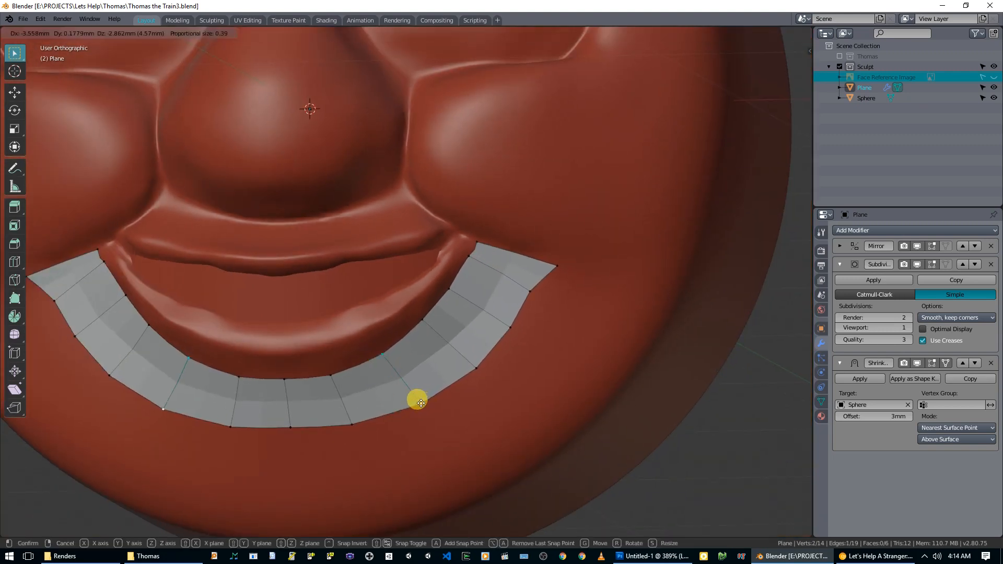
{"action": "left_click", "coordinate": [410, 406]}
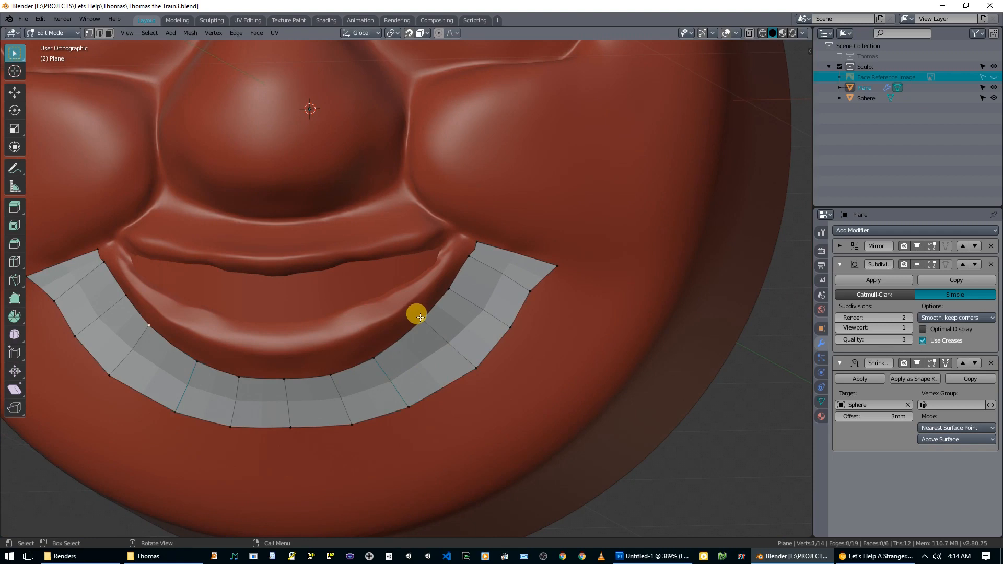
- Slide the third and fourth cross edges down the strip to even out the face spacing
{"action": "key", "text": "g"}
{"action": "key", "text": "g"}
{"action": "left_click", "coordinate": [464, 381]}
{"action": "left_click", "coordinate": [448, 290]}
{"action": "left_click", "coordinate": [507, 328], "text": "shift"}
{"action": "key", "text": "g"}
{"action": "key", "text": "g"}
{"action": "left_click", "coordinate": [492, 343]}
- Edge-slide the cross edge nearest the strip's upper end, and move it slightly to even the two faces beside it
{"action": "left_click", "coordinate": [471, 264]}
{"action": "left_click", "coordinate": [516, 287], "text": "shift"}
{"action": "left_click", "coordinate": [525, 292], "text": "shift"}
{"action": "key", "text": "g"}
{"action": "key", "text": "g"}
{"action": "left_click", "coordinate": [518, 308]}
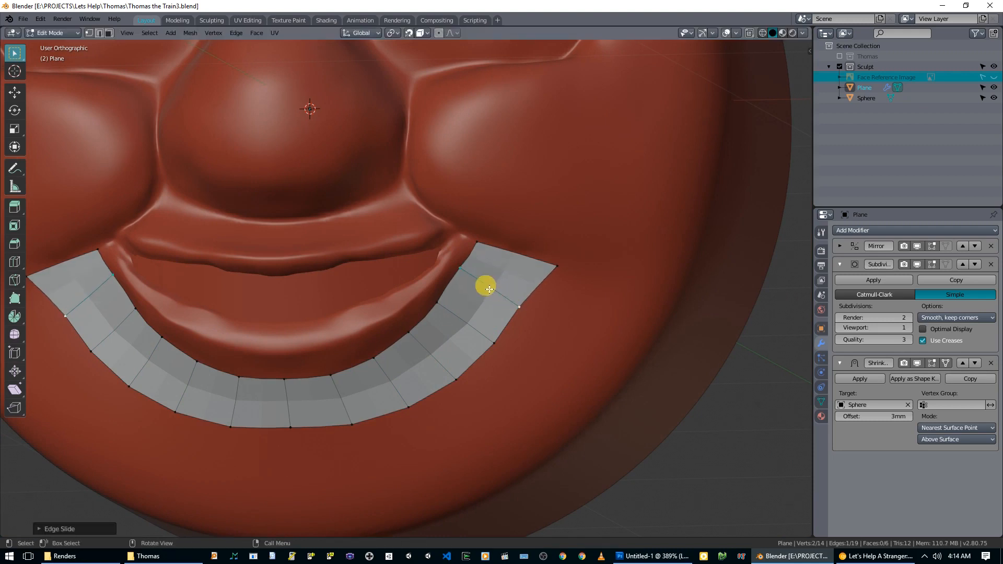
{"action": "key", "text": "g"}
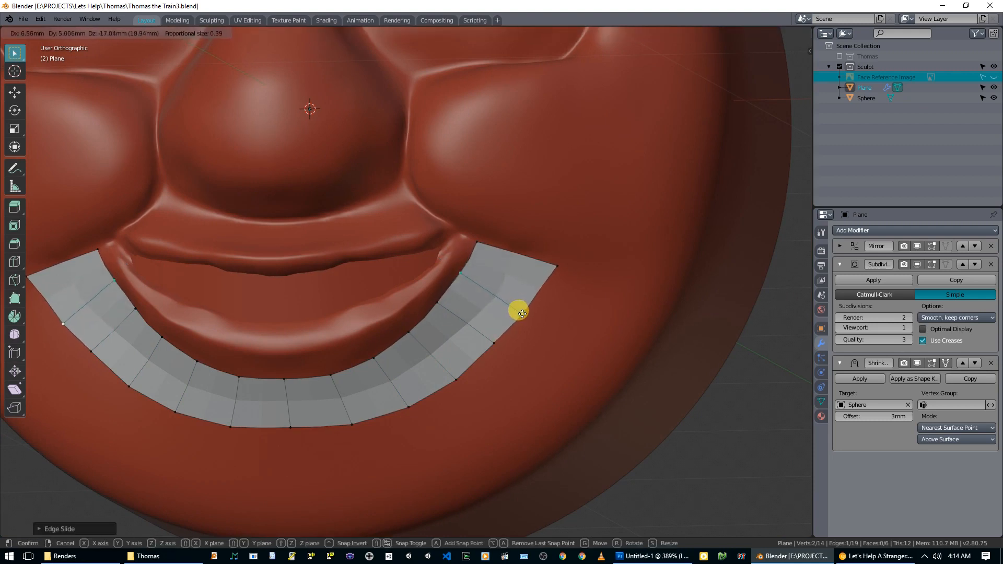
{"action": "left_click", "coordinate": [522, 313]}
- In front view, edge-slide the first three cross edges beside the mirror centre toward the middle of the chin
{"action": "middle_click_drag", "start_coordinate": [346, 416], "coordinate": [391, 394]}
{"action": "key", "text": "KP_1"}
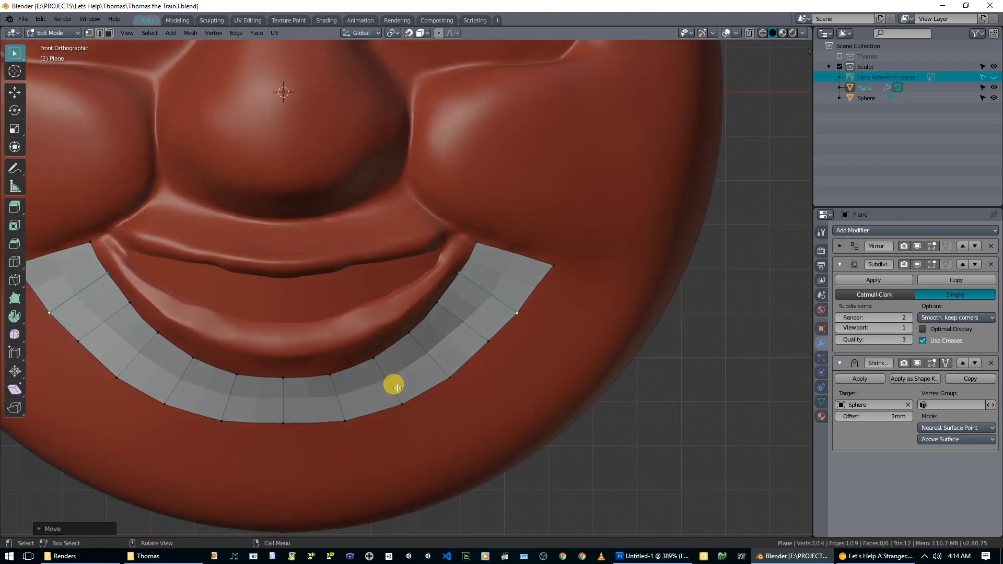
{"action": "left_click", "coordinate": [337, 412]}
{"action": "left_click", "coordinate": [330, 375], "text": "shift"}
{"action": "key", "text": "g"}
{"action": "key", "text": "g"}
{"action": "left_click", "coordinate": [328, 381]}
{"action": "left_click", "coordinate": [373, 358]}
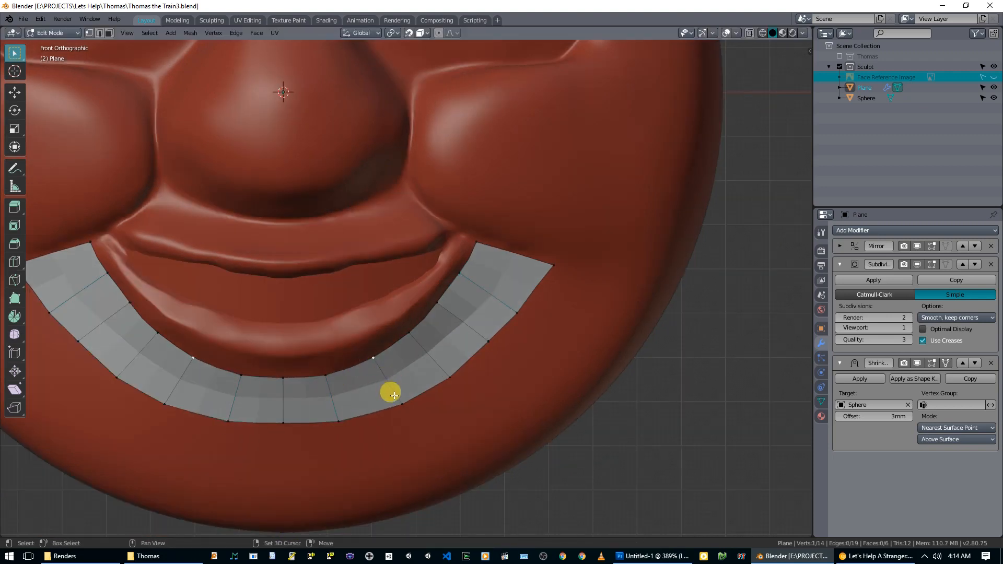
{"action": "key", "text": "g"}
{"action": "key", "text": "g"}
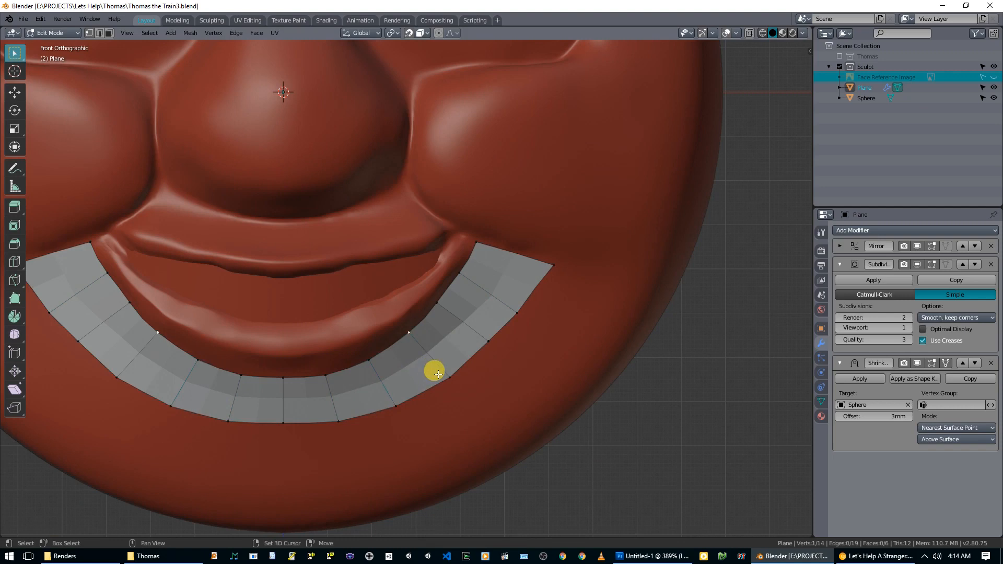
{"action": "left_click", "coordinate": [433, 371]}
- Edge-slide the fourth cross edge down the strip, and readjust the third and second to even out the face widths
{"action": "left_click", "coordinate": [434, 304]}
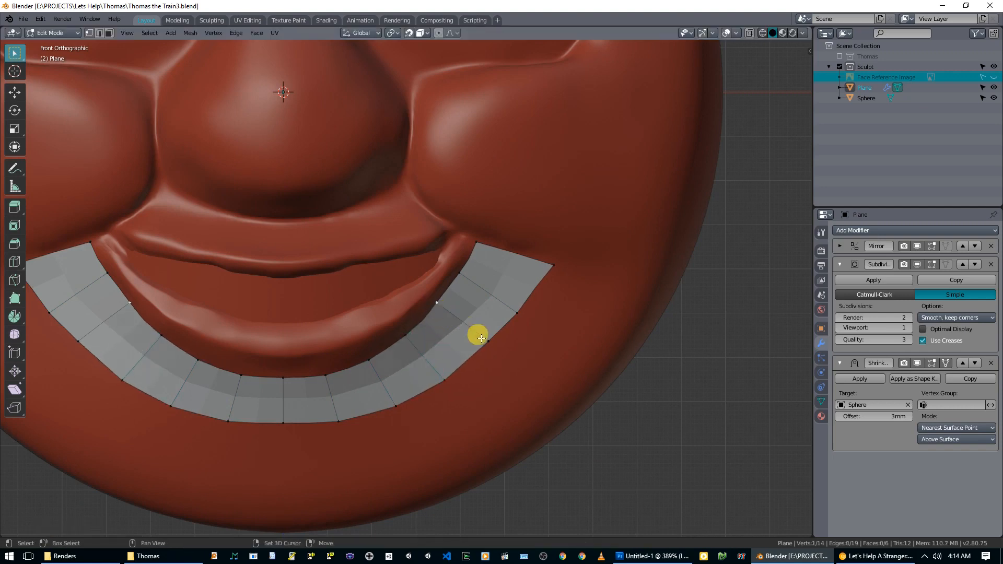
{"action": "left_click", "coordinate": [481, 336], "text": "shift"}
{"action": "key", "text": "g"}
{"action": "key", "text": "g"}
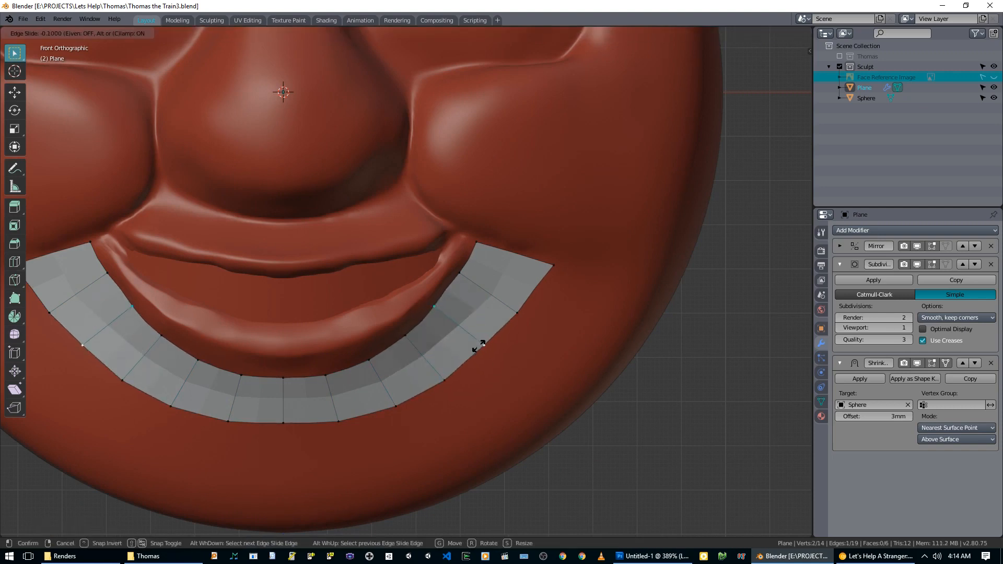
{"action": "left_click", "coordinate": [407, 351]}
{"action": "left_click", "coordinate": [367, 361]}
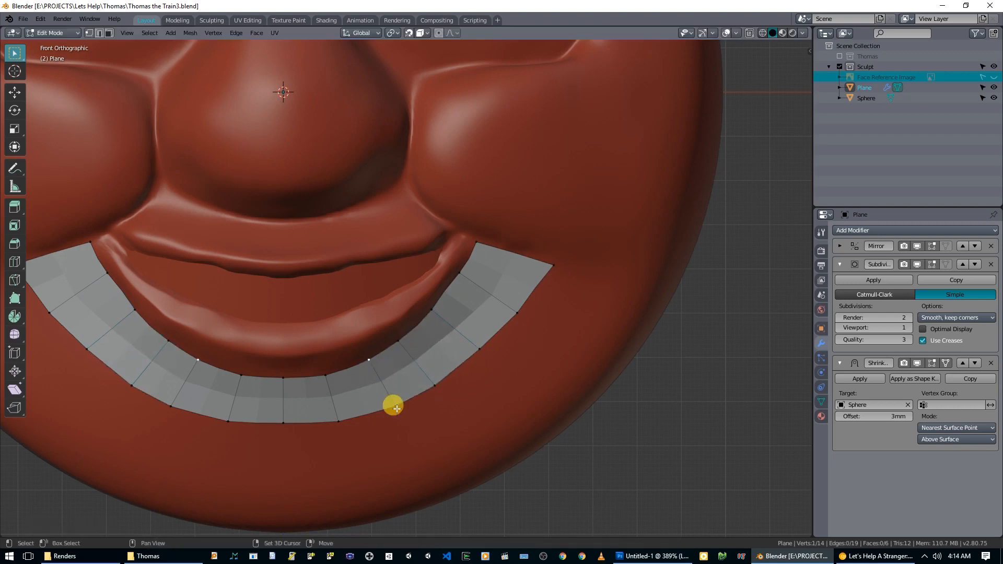
{"action": "left_click", "coordinate": [395, 407], "text": "shift"}
{"action": "key", "text": "g"}
{"action": "key", "text": "g"}
{"action": "left_click", "coordinate": [389, 413]}
{"action": "scroll", "coordinate": [443, 371], "scroll_direction": "down", "scroll_amount": 1}
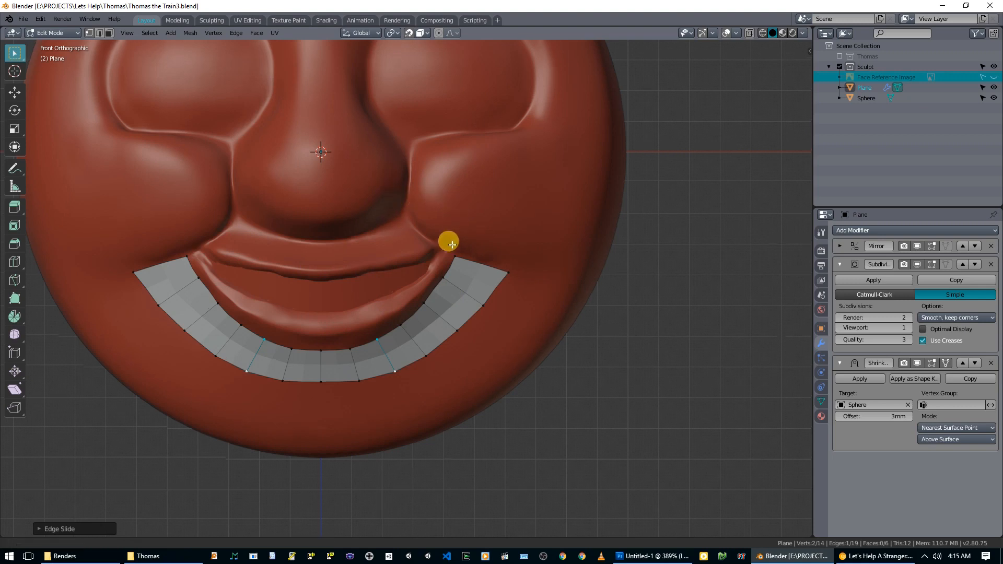
- Save the Blender file
{"action": "middle_click_drag", "start_coordinate": [448, 239], "coordinate": [392, 292], "text": "shift"}
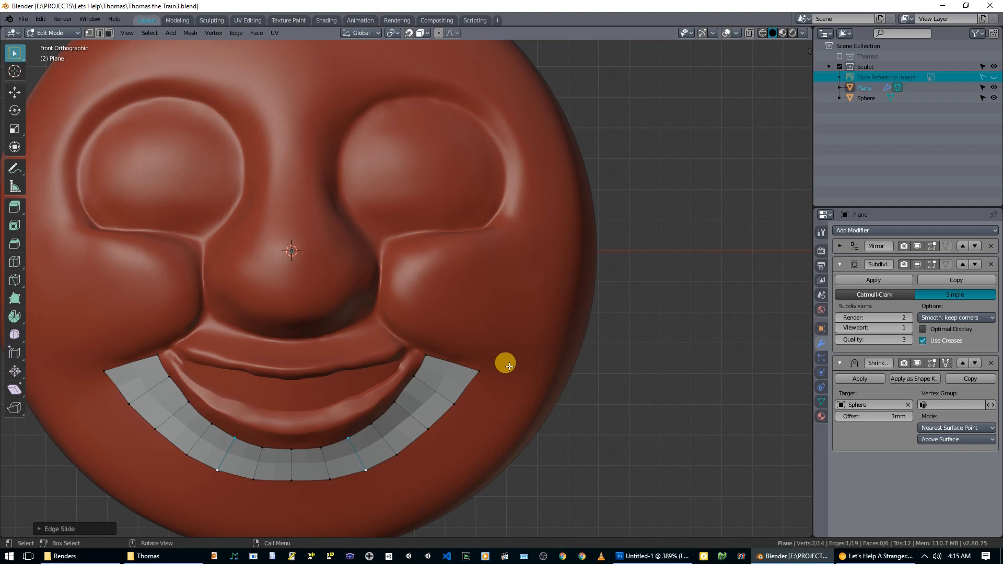
{"action": "scroll", "coordinate": [508, 364], "scroll_direction": "up", "scroll_amount": 1}
{"action": "scroll", "coordinate": [470, 324], "scroll_direction": "down", "scroll_amount": 4, "text": "shift"}
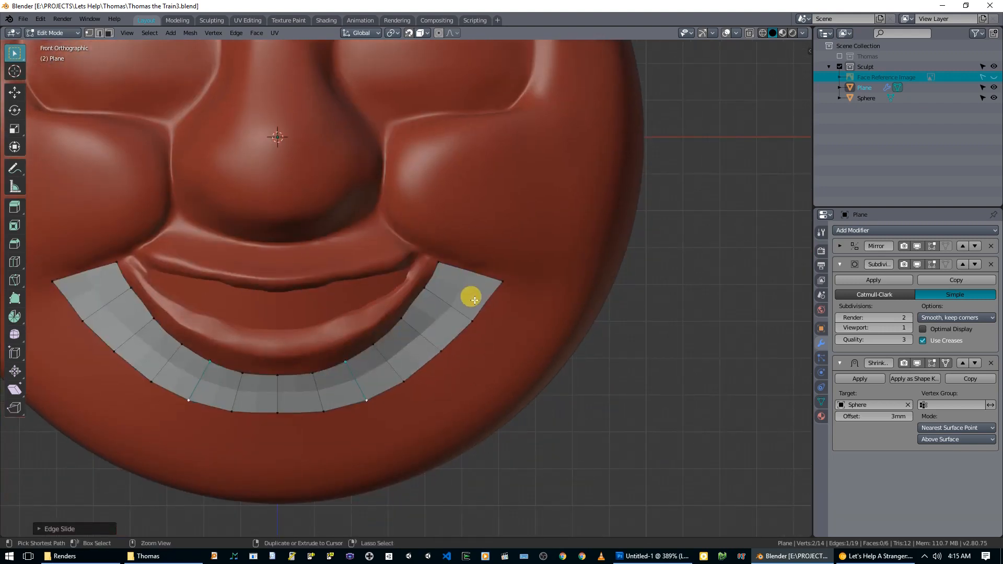
{"action": "key", "text": "ctrl+s"}
- Extrude the strip's five inner edges between the mouth corner and the first cross edge inward toward the lower lip
{"action": "scroll", "coordinate": [355, 377], "scroll_direction": "up", "scroll_amount": 1}
{"action": "left_click", "coordinate": [250, 393]}
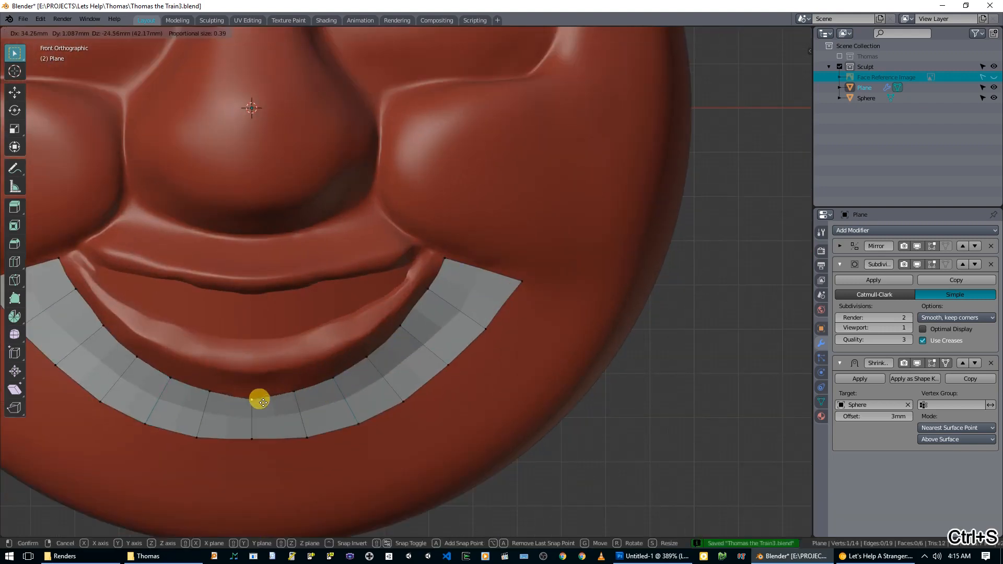
{"action": "left_click", "coordinate": [329, 377], "text": "shift"}
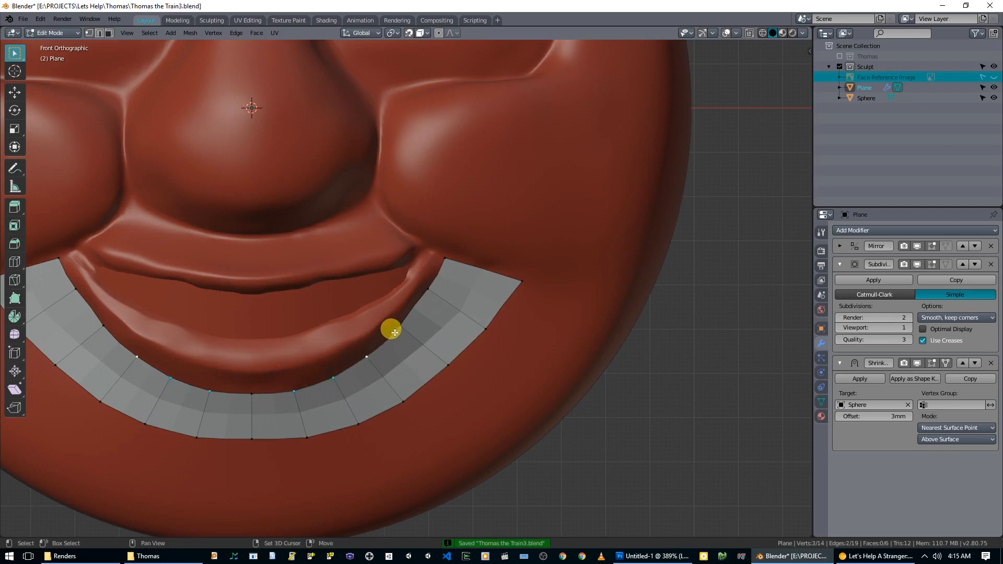
{"action": "middle_click_drag", "start_coordinate": [448, 271], "coordinate": [343, 343]}
{"action": "middle_click_drag", "start_coordinate": [276, 375], "coordinate": [278, 408]}
{"action": "key", "text": "e"}
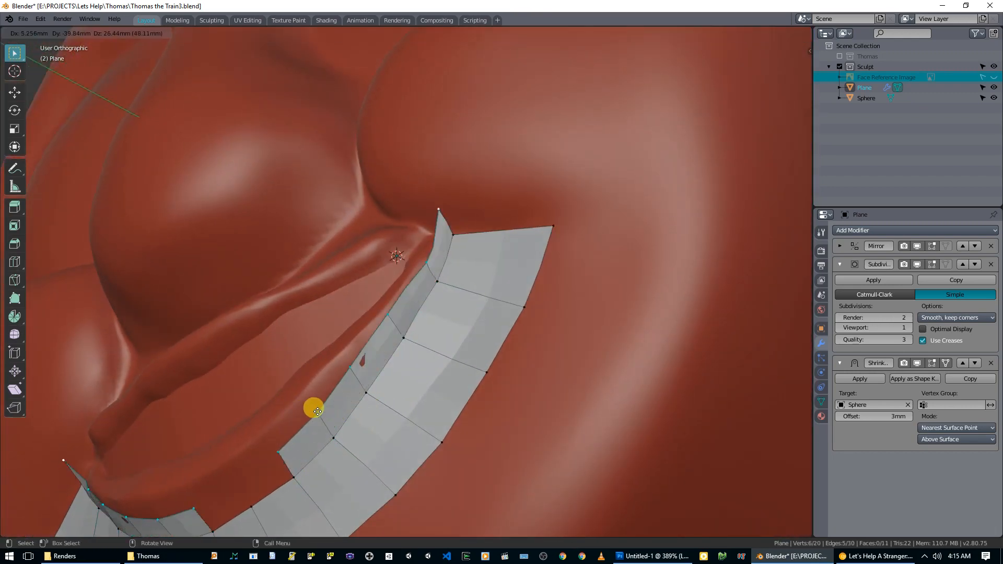
{"action": "left_click", "coordinate": [314, 409]}
{"action": "left_click", "coordinate": [275, 454]}
{"action": "key", "text": "g"}
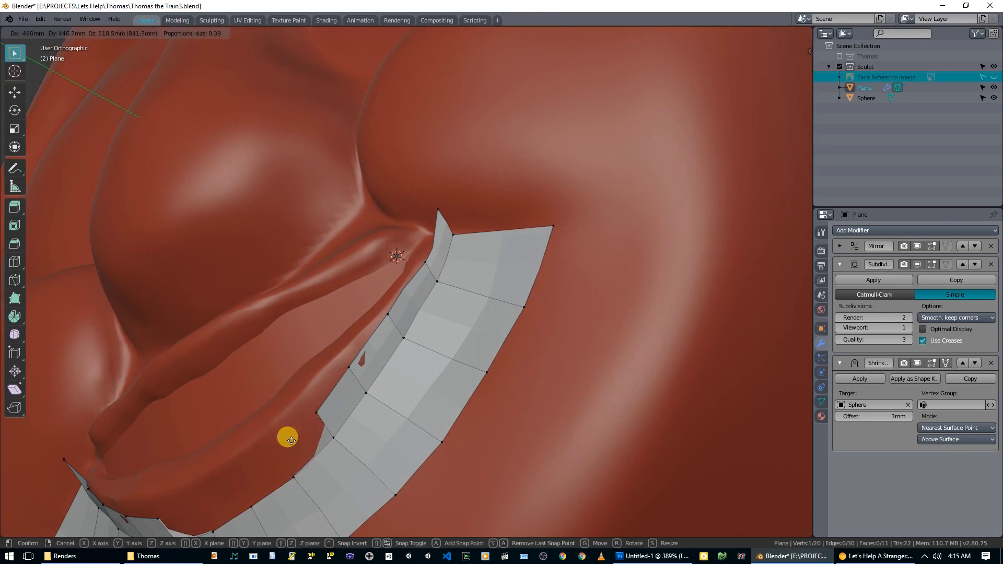
{"action": "right_click", "coordinate": [270, 442]}
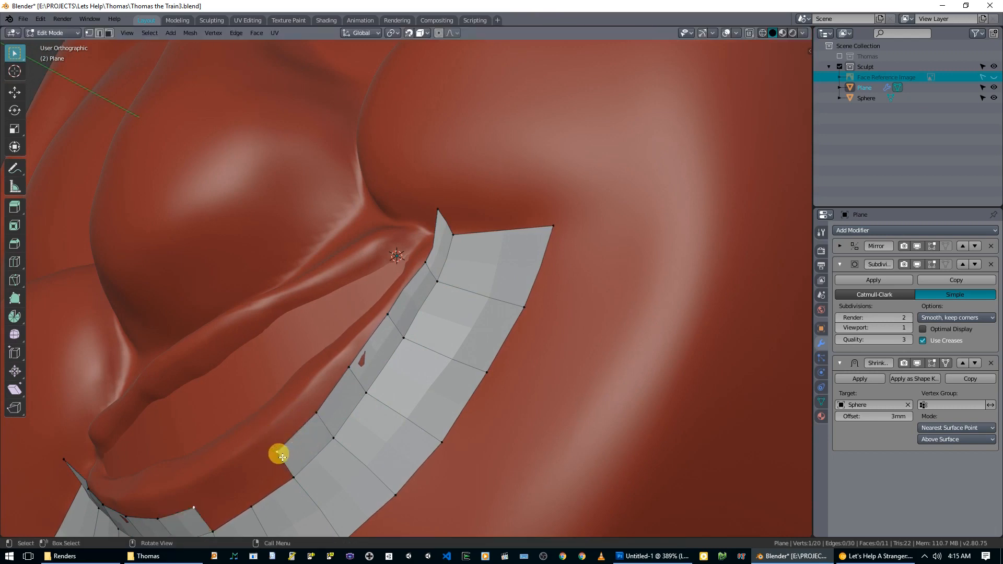
{"action": "key", "text": "g"}
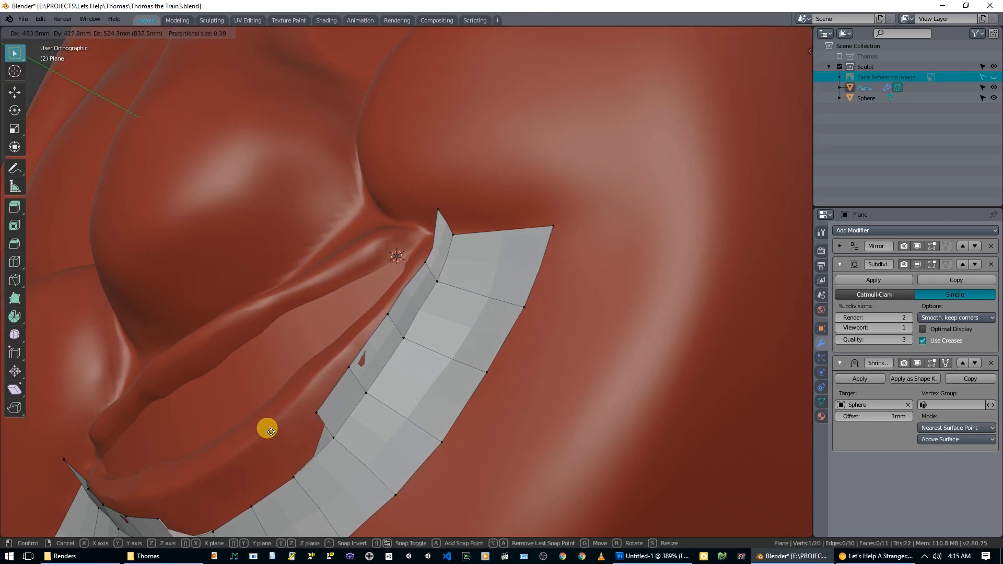
{"action": "right_click", "coordinate": [270, 431]}
{"action": "middle_click_drag", "start_coordinate": [298, 418], "coordinate": [410, 383]}
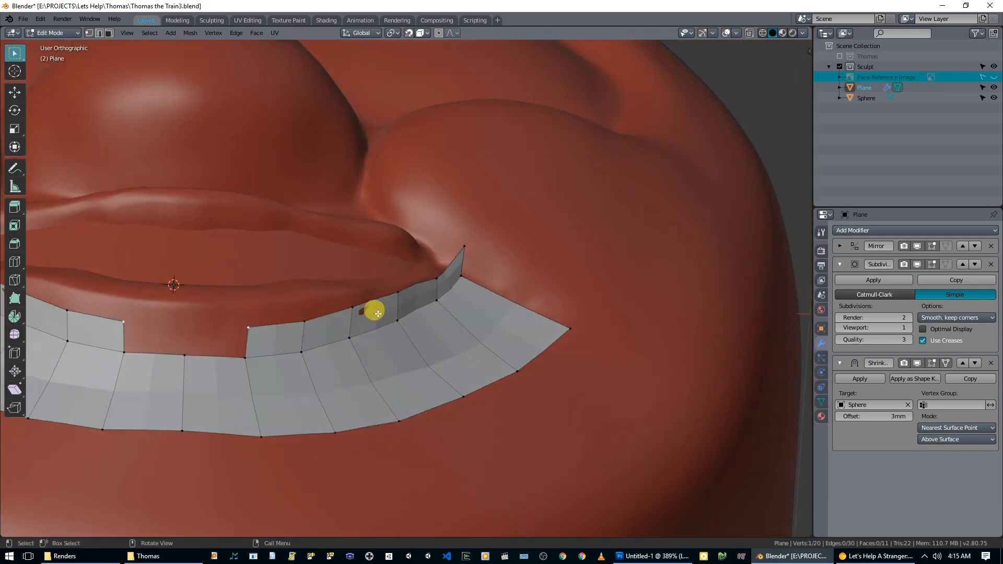
{"action": "key", "text": "g"}
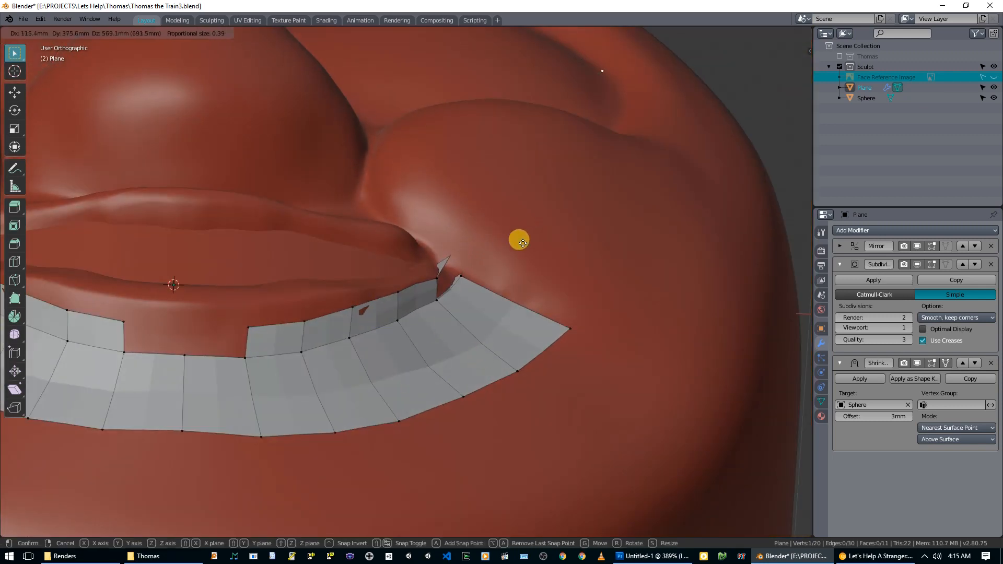
{"action": "left_click", "coordinate": [502, 265]}
{"action": "mouse_move", "coordinate": [501, 264]}
{"action": "middle_mouse_down"}
{"action": "mouse_move", "coordinate": [483, 302]}
{"action": "mouse_move", "coordinate": [485, 267]}
{"action": "middle_mouse_up"}
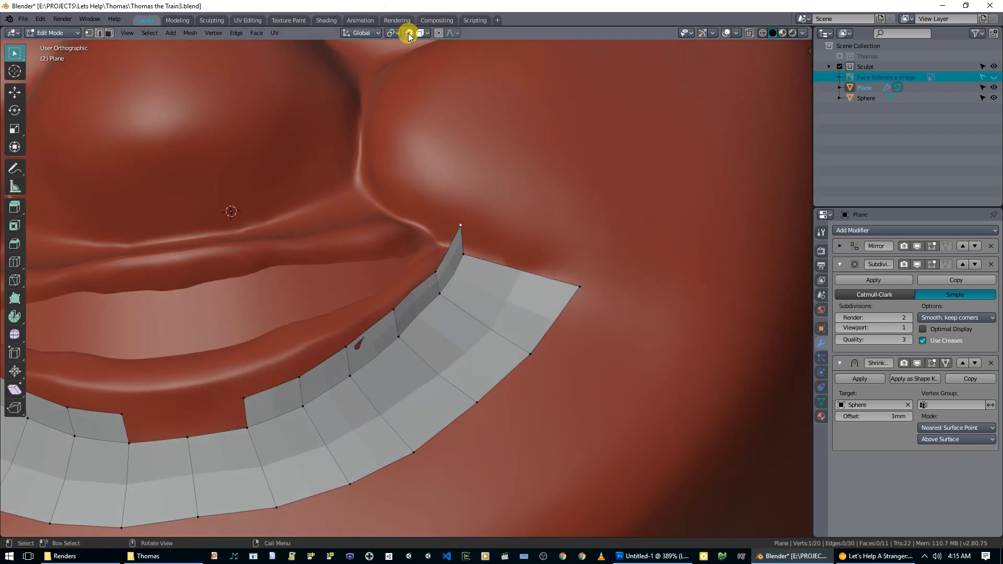
{"action": "key", "text": "g"}
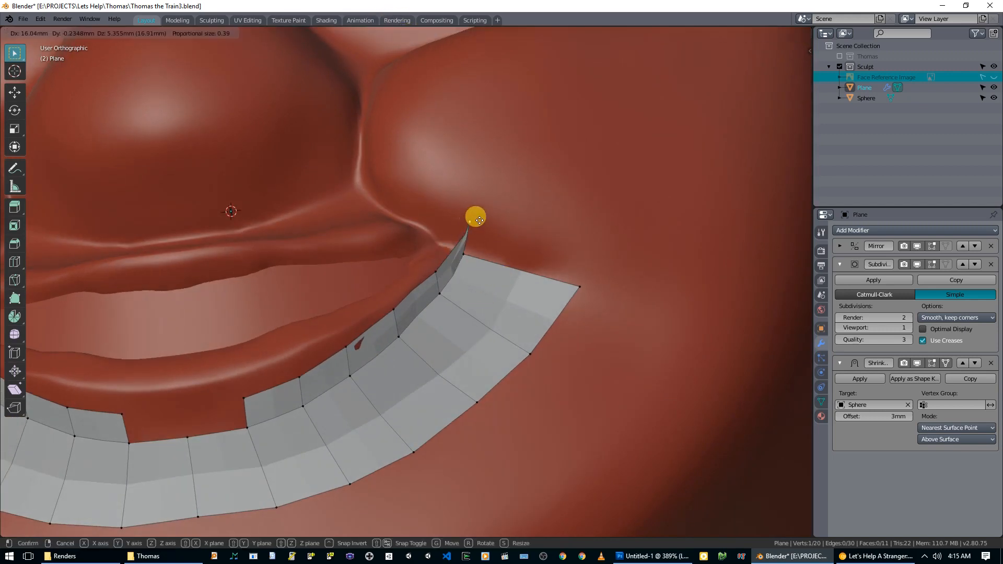
{"action": "right_click", "coordinate": [445, 220]}
{"action": "middle_click_drag", "start_coordinate": [465, 224], "coordinate": [403, 93]}
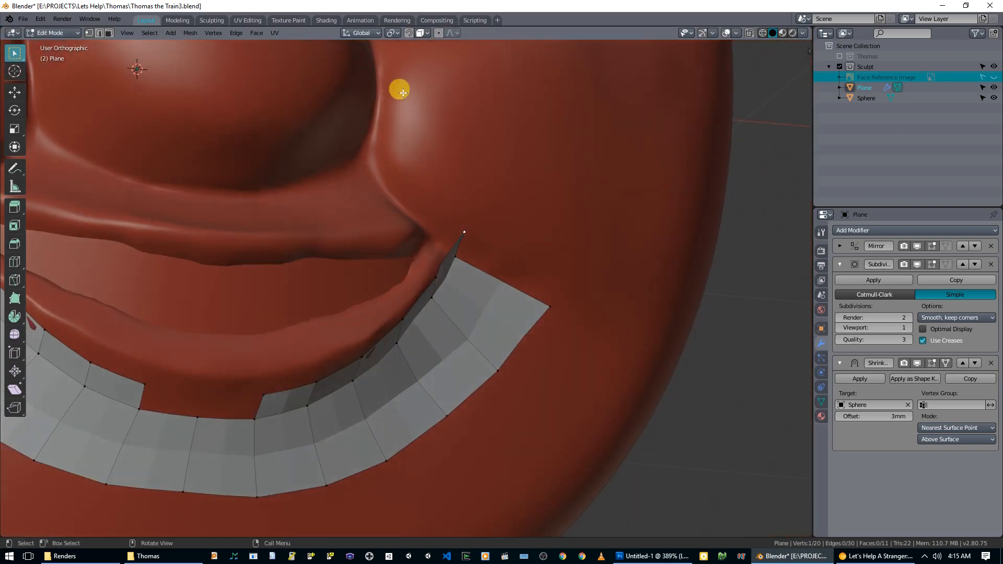
- Adjust the snapping settings, and place the four extruded vertices from the chin end upward on the lower lip's surface
{"action": "left_click", "coordinate": [426, 33]}
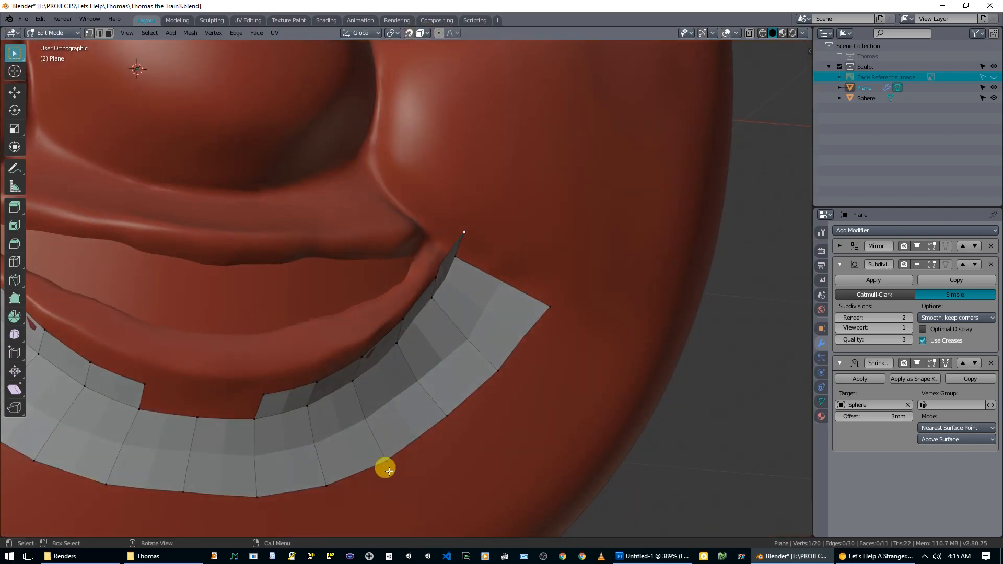
{"action": "middle_click_drag", "start_coordinate": [260, 394], "coordinate": [230, 314]}
{"action": "key", "text": "g"}
{"action": "left_click", "coordinate": [235, 315]}
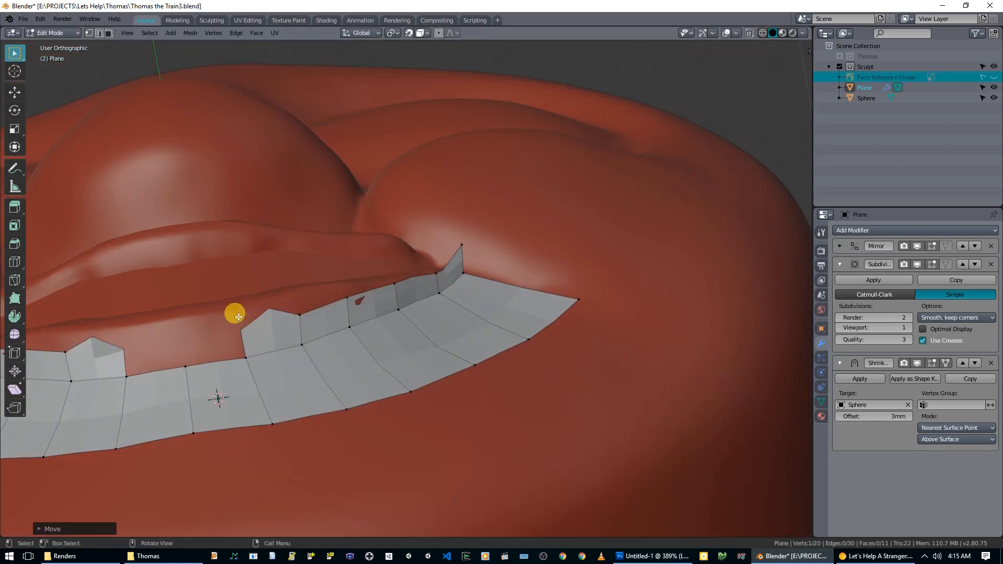
{"action": "key", "text": "g"}
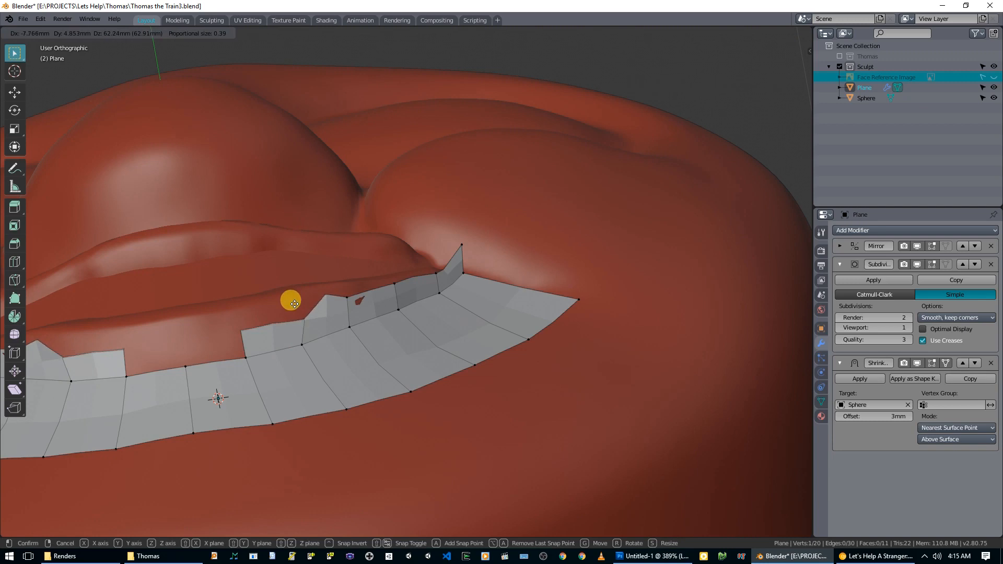
{"action": "left_click", "coordinate": [310, 304]}
{"action": "middle_click_drag", "start_coordinate": [309, 304], "coordinate": [299, 342]}
{"action": "key", "text": "g"}
{"action": "left_click", "coordinate": [339, 338]}
{"action": "key", "text": "g"}
{"action": "left_click", "coordinate": [381, 303]}
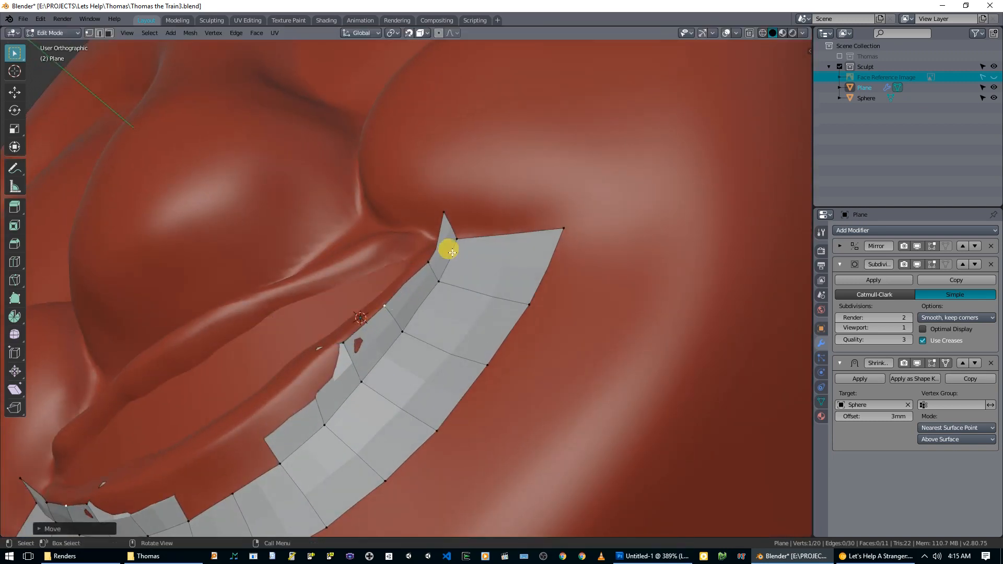
- Move the two uppermost extruded vertices onto the lip surface at the mouth corner
{"action": "middle_click_drag", "start_coordinate": [447, 250], "coordinate": [410, 295]}
{"action": "left_click", "coordinate": [409, 271]}
{"action": "key", "text": "g"}
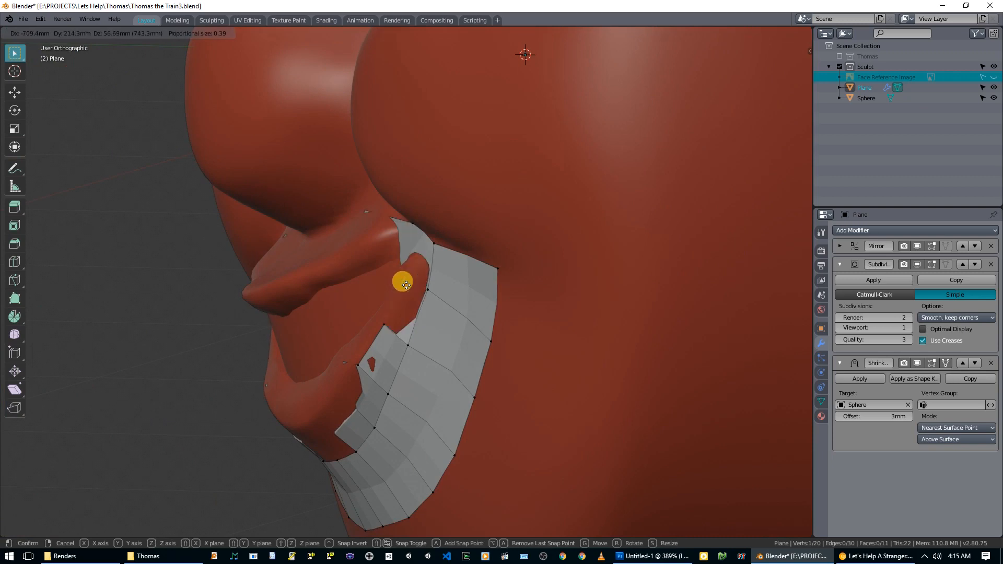
{"action": "left_click", "coordinate": [399, 278]}
{"action": "key", "text": "g"}
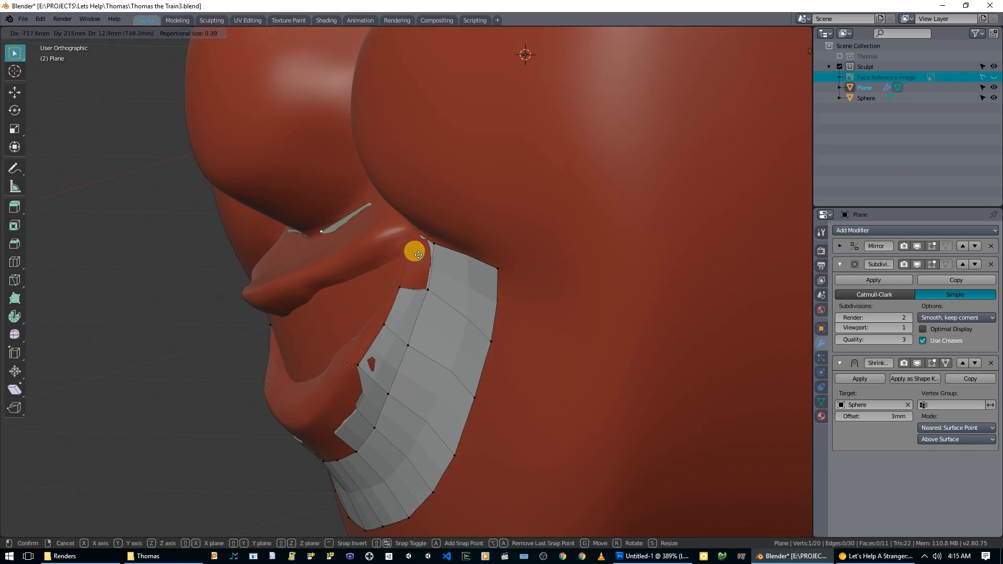
{"action": "left_click", "coordinate": [412, 240]}
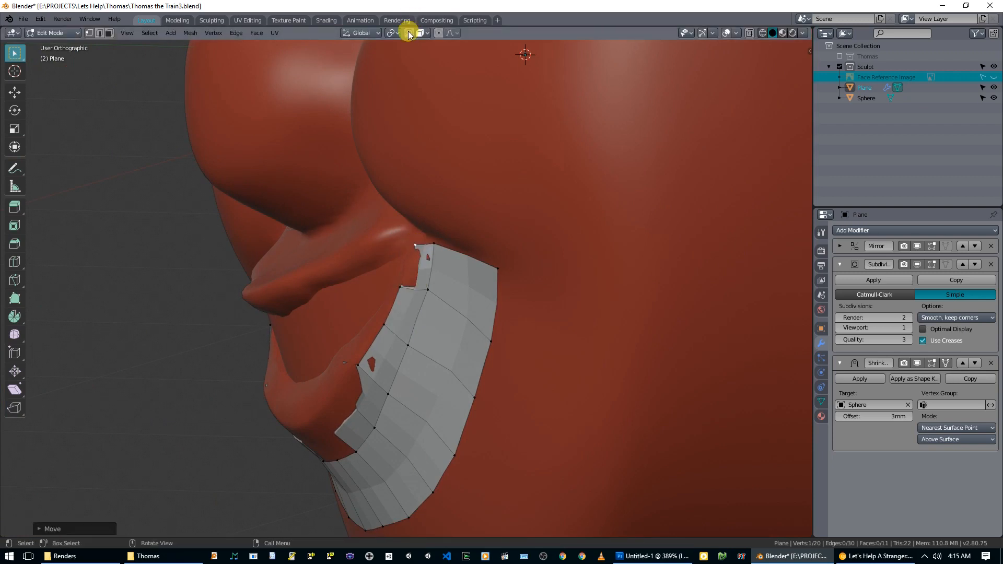
- Adjust the snapping settings and nudge the third extruded vertex from the mouth corner along the lip
{"action": "left_click", "coordinate": [425, 34]}
{"action": "key", "text": "g"}
{"action": "left_click", "coordinate": [374, 328]}
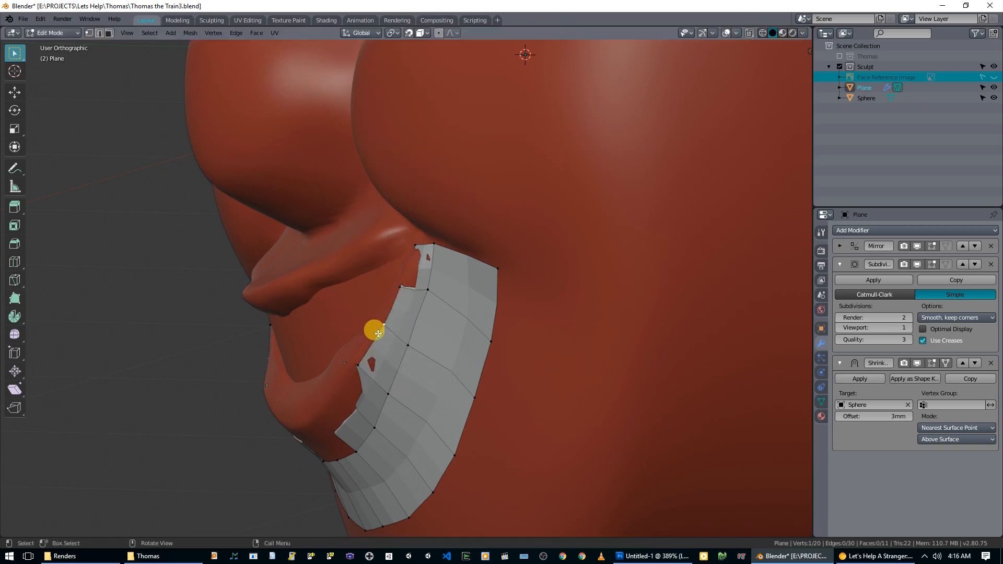
- Show the mesh in X-ray, and reposition the two extruded vertices nearest the chin centre along the lip's lower edge
{"action": "middle_click_drag", "start_coordinate": [374, 328], "coordinate": [284, 307]}
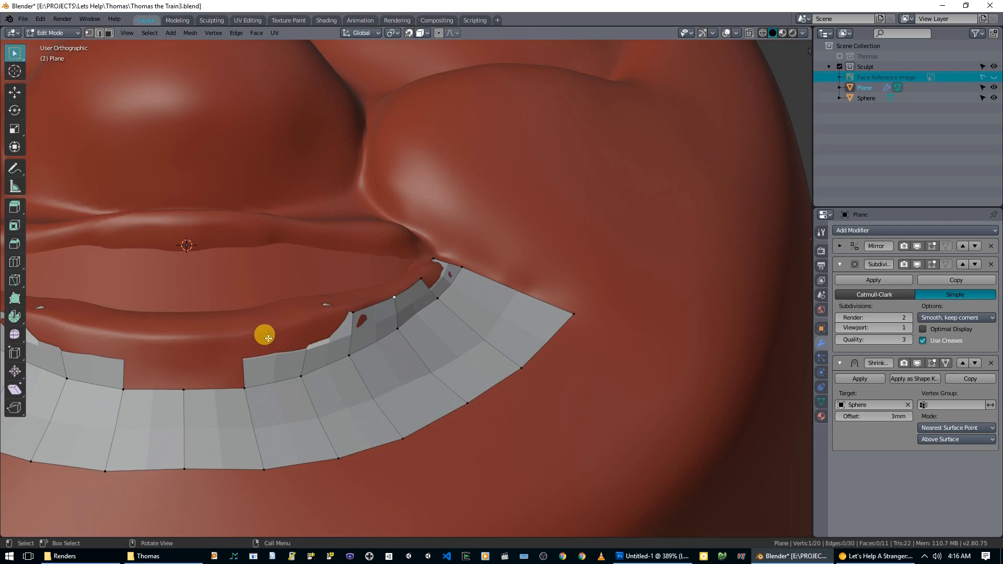
{"action": "key", "text": "alt+z"}
{"action": "middle_click_drag", "start_coordinate": [261, 330], "coordinate": [369, 293]}
{"action": "key", "text": "alt+z"}
{"action": "scroll", "coordinate": [369, 294], "scroll_direction": "up", "scroll_amount": 2}
{"action": "key", "text": "g"}
{"action": "left_click", "coordinate": [356, 320]}
{"action": "left_click", "coordinate": [433, 254]}
{"action": "key", "text": "g"}
{"action": "left_click", "coordinate": [438, 282]}
- Move the third and fourth extruded vertices from the chin centre to follow the lower lip's curve
{"action": "left_click", "coordinate": [494, 258]}
{"action": "key", "text": "g"}
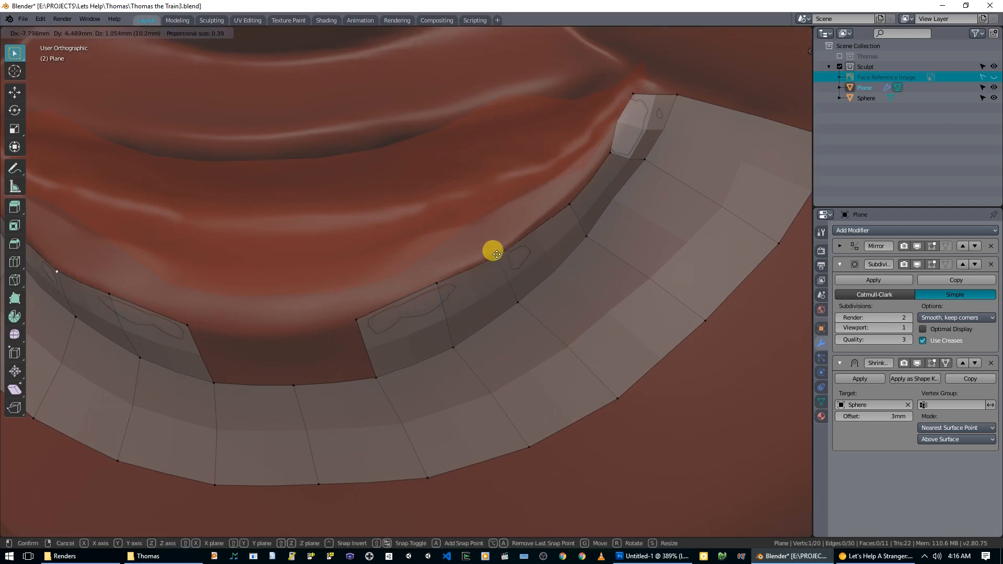
{"action": "left_click", "coordinate": [498, 253]}
{"action": "left_click", "coordinate": [569, 207]}
{"action": "key", "text": "g"}
{"action": "left_click", "coordinate": [566, 204]}
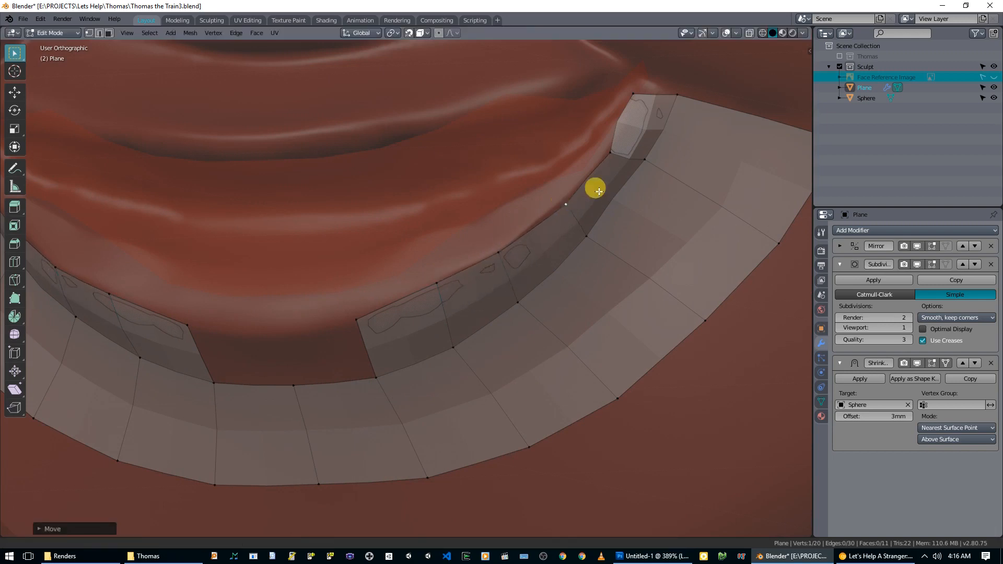
- Nudge the uppermost extruded vertex into the corner of the mouth and turn off X-ray display
{"action": "middle_click_drag", "start_coordinate": [649, 88], "coordinate": [526, 255], "text": "shift"}
{"action": "left_click", "coordinate": [510, 260]}
{"action": "key", "text": "g"}
{"action": "left_click", "coordinate": [516, 258]}
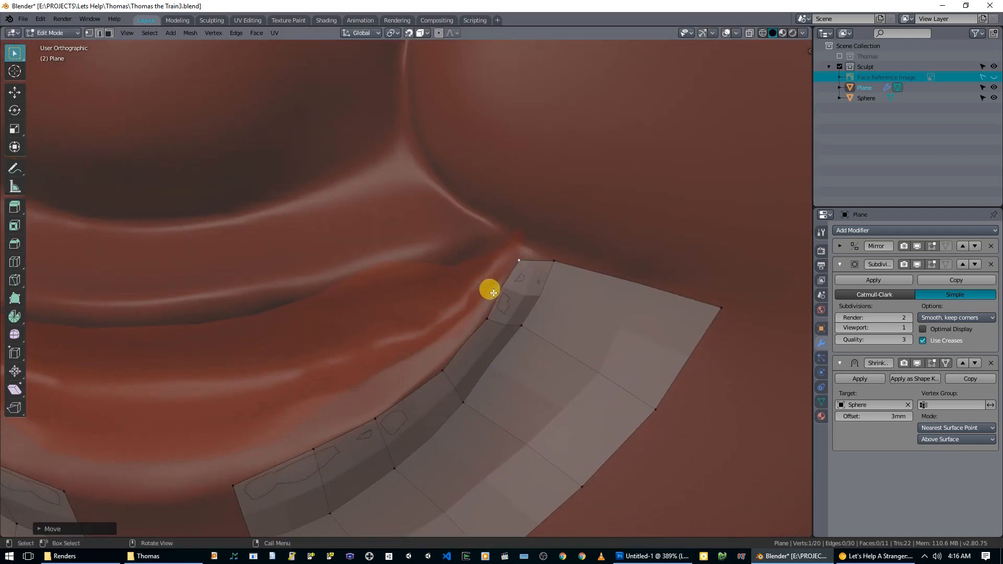
{"action": "scroll", "coordinate": [486, 287], "scroll_direction": "down", "scroll_amount": 3}
{"action": "key", "text": "z"}
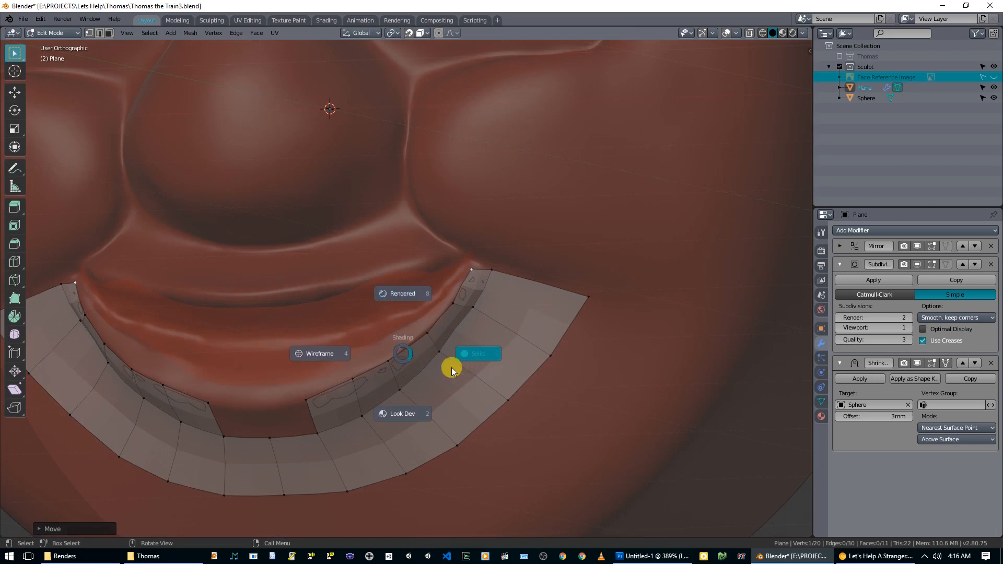
{"action": "left_click", "coordinate": [408, 336]}
{"action": "key", "text": "z"}
{"action": "left_click", "coordinate": [412, 345]}
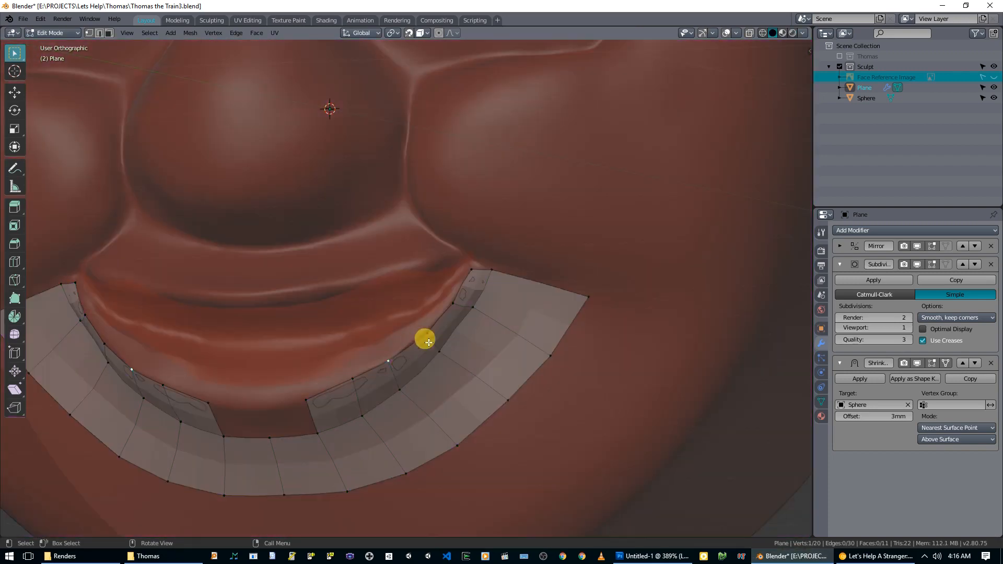
{"action": "key", "text": "alt+z"}
- Extrude the centre vertex about 87 mm up to the lower lip's edge, fill the gap beside it, and check the strip in Object Mode
{"action": "middle_click_drag", "start_coordinate": [359, 381], "coordinate": [369, 327]}
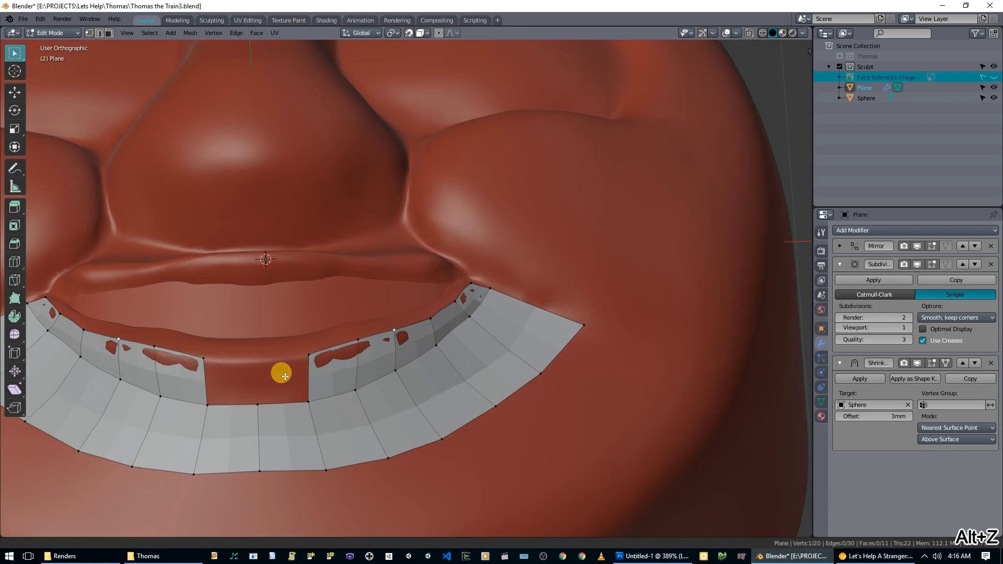
{"action": "middle_click_drag", "start_coordinate": [283, 377], "coordinate": [316, 427], "text": "shift"}
{"action": "scroll", "coordinate": [316, 426], "scroll_direction": "up", "scroll_amount": 2}
{"action": "key", "text": "e"}
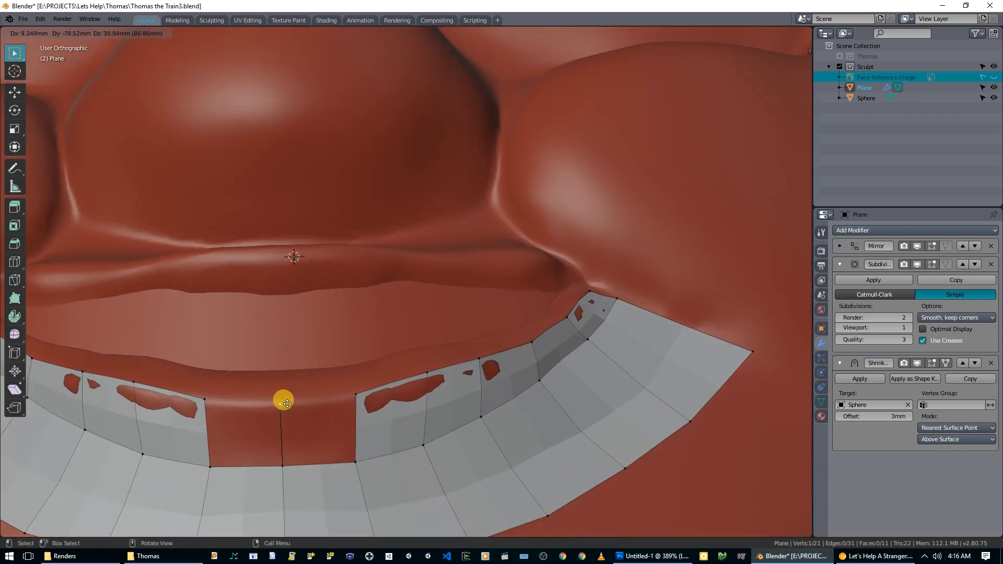
{"action": "left_click", "coordinate": [282, 403]}
{"action": "key", "text": "Tab"}
{"action": "scroll", "coordinate": [441, 434], "scroll_direction": "down", "scroll_amount": 4}
{"action": "middle_click_drag", "start_coordinate": [508, 381], "coordinate": [537, 343]}
{"action": "right_click", "coordinate": [479, 338]}
{"action": "left_click", "coordinate": [474, 338]}
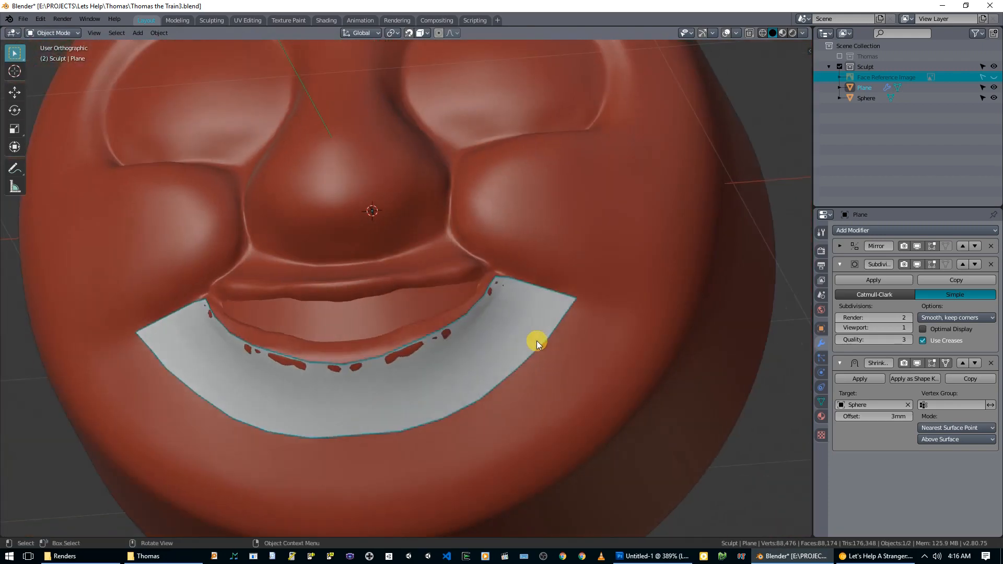
{"action": "key", "text": "Tab"}
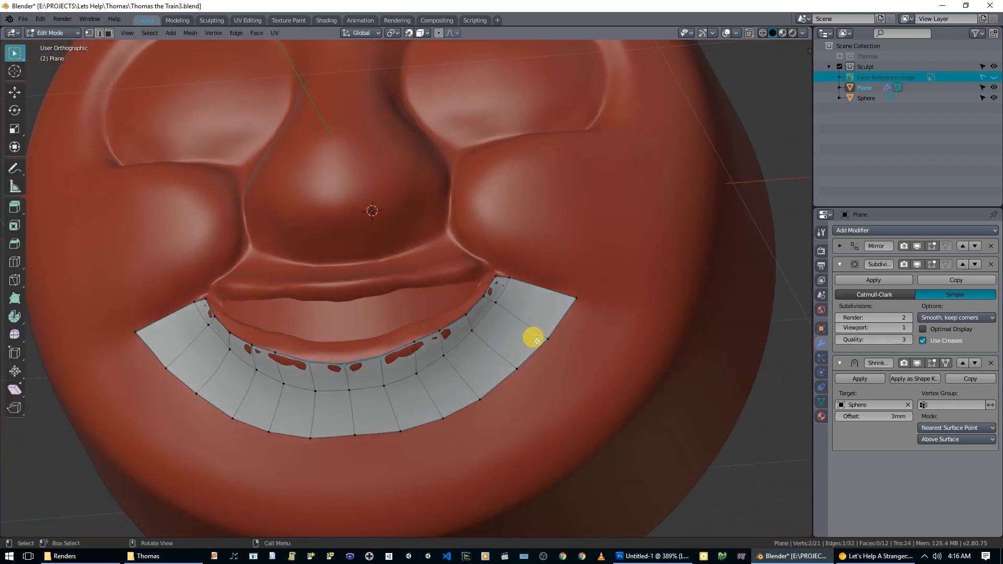
- Extrude the strip's upper edge segment just beside the chin centre onto the lower lip
{"action": "scroll", "coordinate": [533, 335], "scroll_direction": "up", "scroll_amount": 2}
{"action": "middle_click_drag", "start_coordinate": [503, 318], "coordinate": [319, 410]}
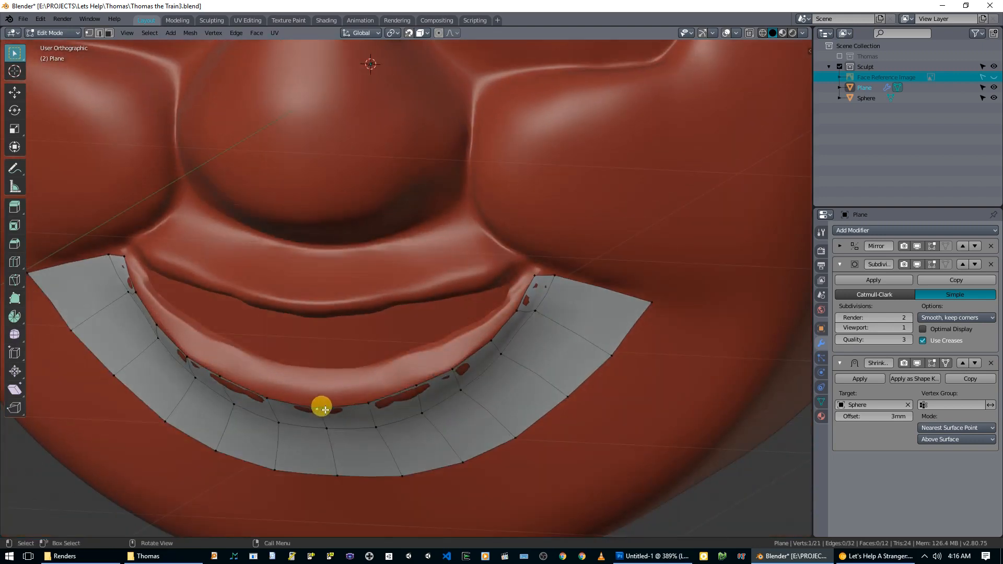
{"action": "left_click", "coordinate": [429, 382], "text": "shift"}
{"action": "middle_click_drag", "start_coordinate": [432, 381], "coordinate": [504, 370]}
{"action": "key", "text": "e"}
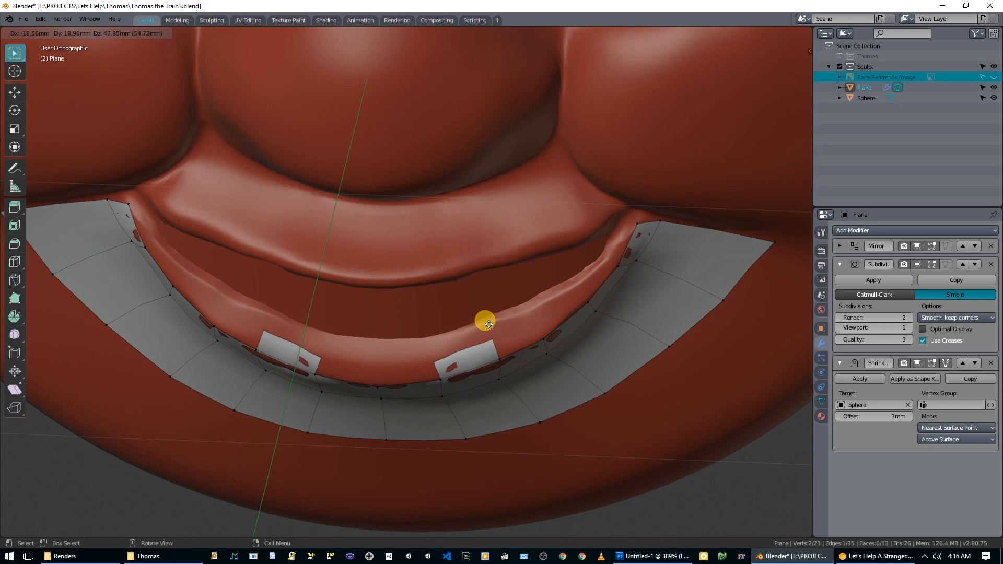
{"action": "left_click", "coordinate": [436, 350]}
{"action": "key", "text": "alt+z"}
{"action": "left_click", "coordinate": [430, 343]}
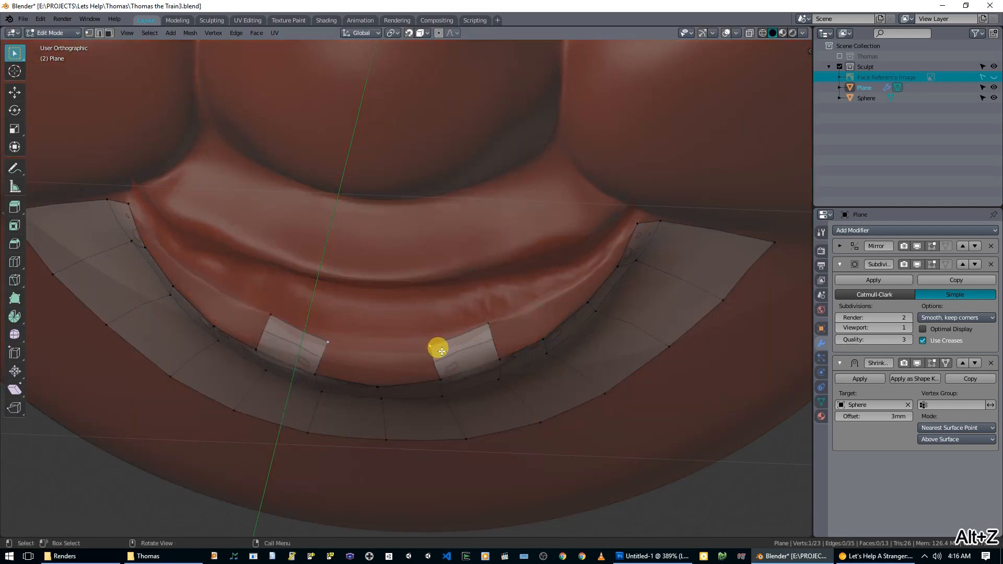
{"action": "key", "text": "alt+z"}
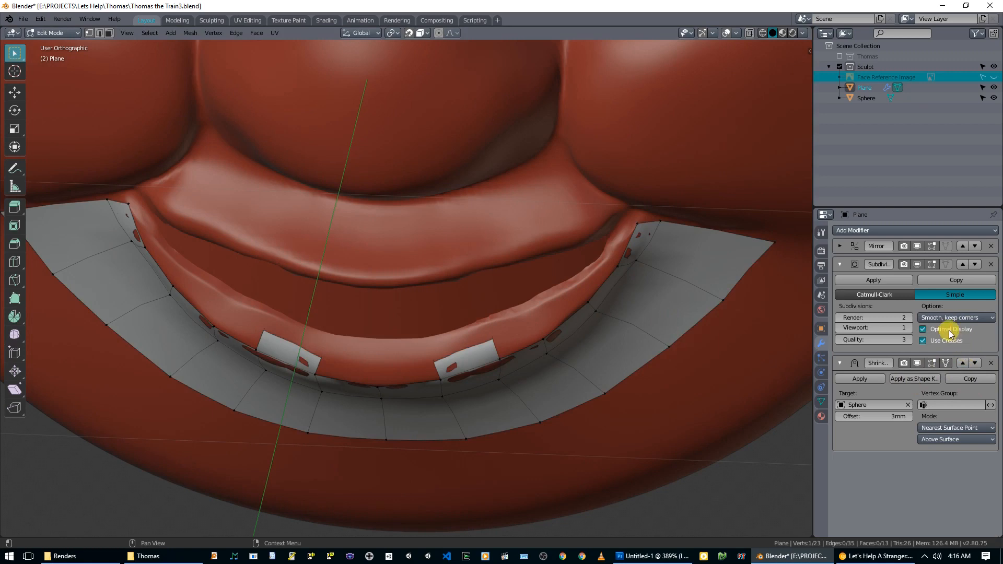
- Toggle the Shrinkwrap modifier's on-cage and Edit Mode display off and back on
{"action": "left_click", "coordinate": [945, 363]}
{"action": "left_click", "coordinate": [945, 363]}
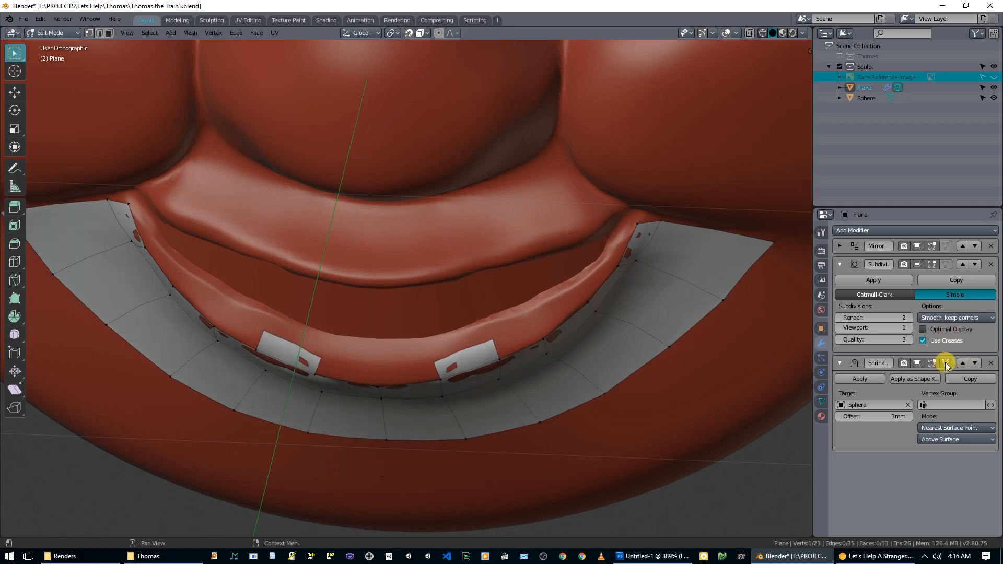
{"action": "left_click", "coordinate": [932, 364]}
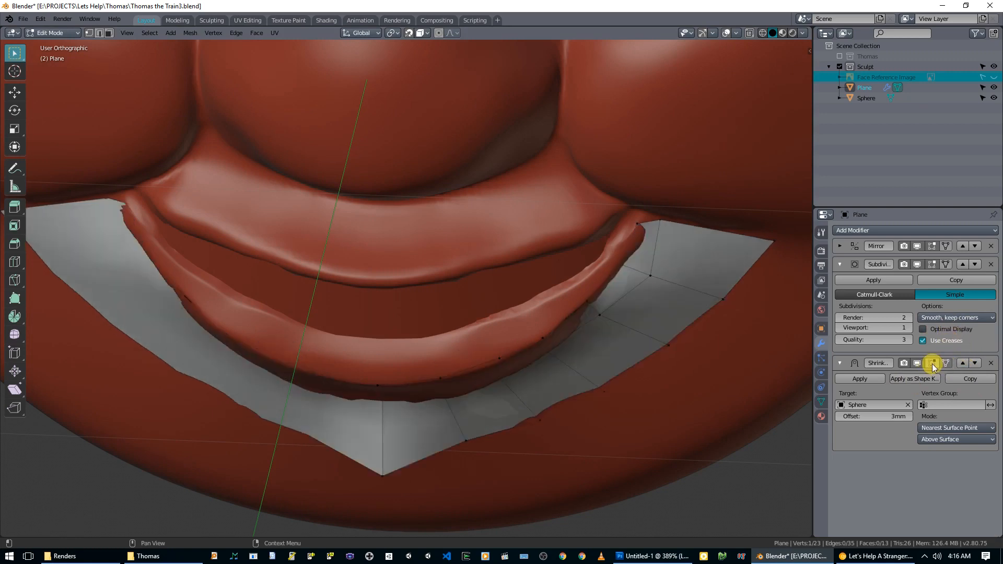
{"action": "left_click", "coordinate": [932, 363]}
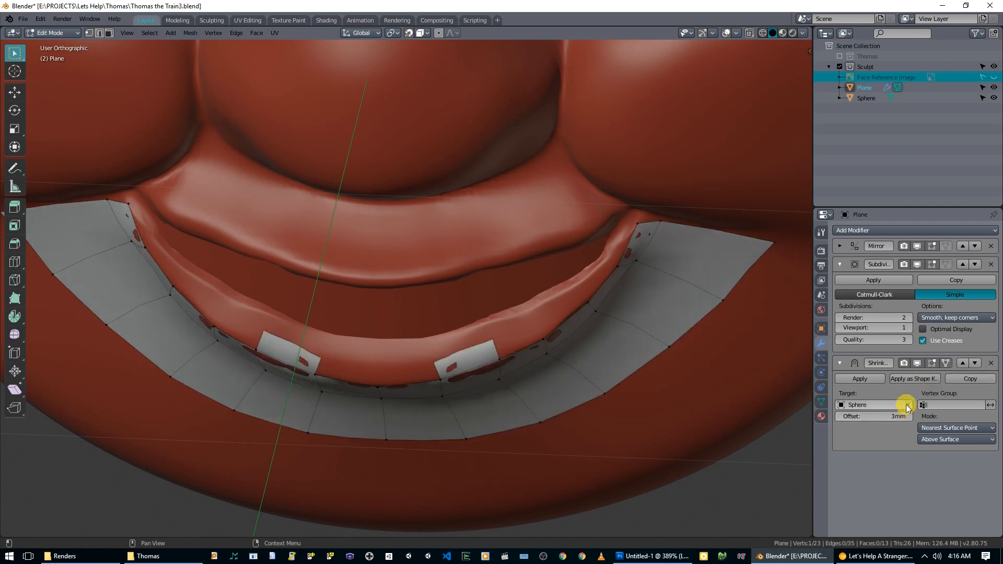
- Move the new lip face's upper vertex nearest the chin centre into place along the lip, using X-ray
{"action": "middle_click_drag", "start_coordinate": [421, 360], "coordinate": [396, 329]}
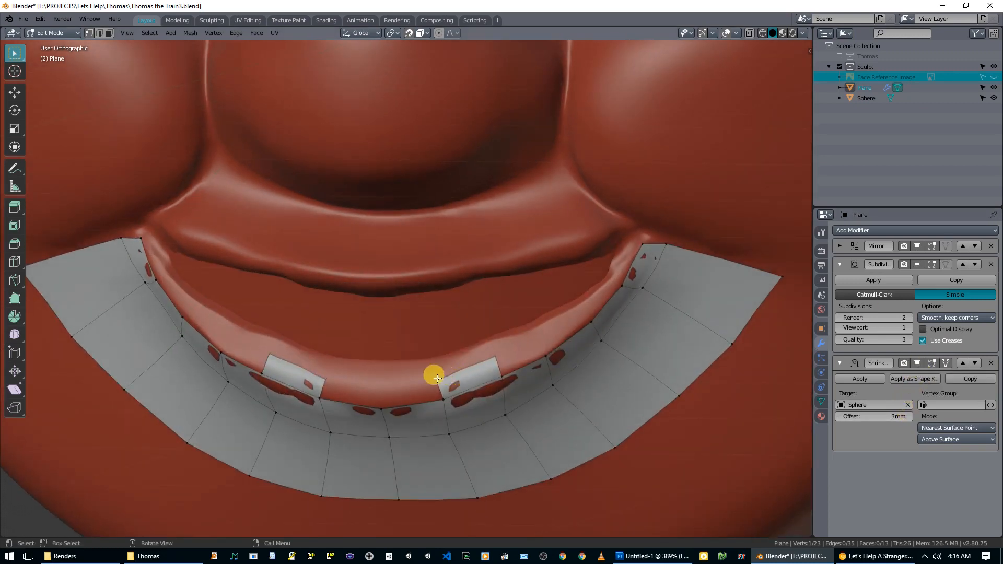
{"action": "key", "text": "alt+z"}
{"action": "key", "text": "alt+z"}
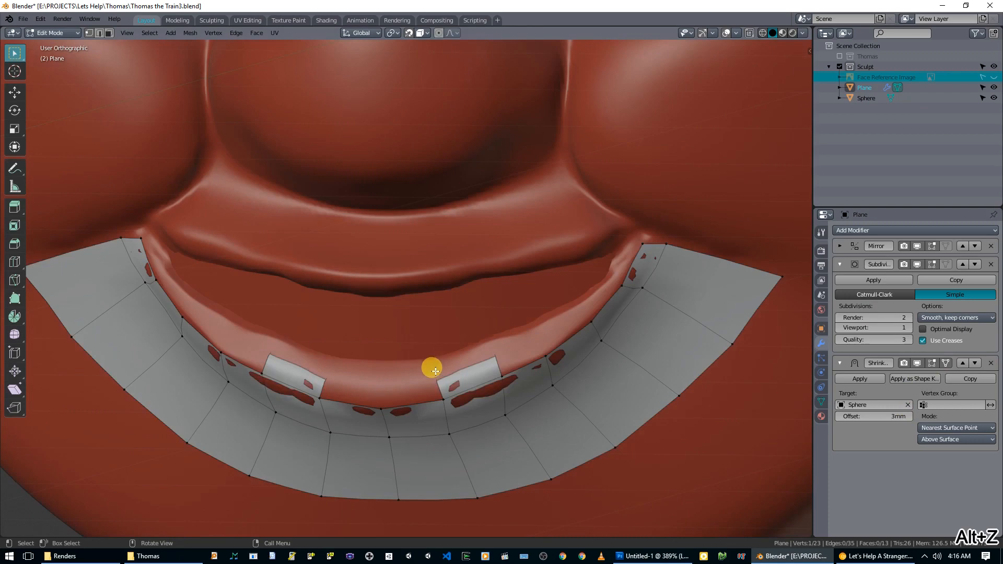
{"action": "key", "text": "alt+z"}
{"action": "key", "text": "g"}
{"action": "left_click", "coordinate": [432, 365]}
{"action": "key", "text": "alt+z"}
- Extrude the strip's upper edge segment nearer the mouth corner onto the lip and reposition its upper vertex on the centre side
{"action": "middle_click_drag", "start_coordinate": [536, 341], "coordinate": [448, 383], "text": "shift"}
{"action": "left_click", "coordinate": [459, 387]}
{"action": "left_click", "coordinate": [499, 362], "text": "shift"}
{"action": "middle_click_drag", "start_coordinate": [499, 361], "coordinate": [522, 363]}
{"action": "key", "text": "e"}
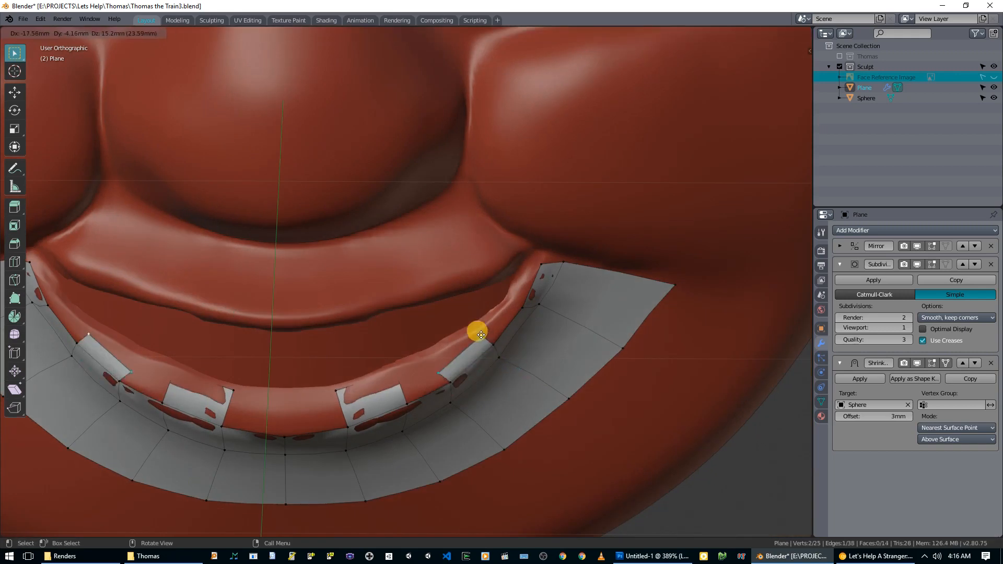
{"action": "left_click", "coordinate": [456, 351]}
{"action": "left_click", "coordinate": [438, 367]}
{"action": "key", "text": "g"}
{"action": "left_click", "coordinate": [437, 357]}
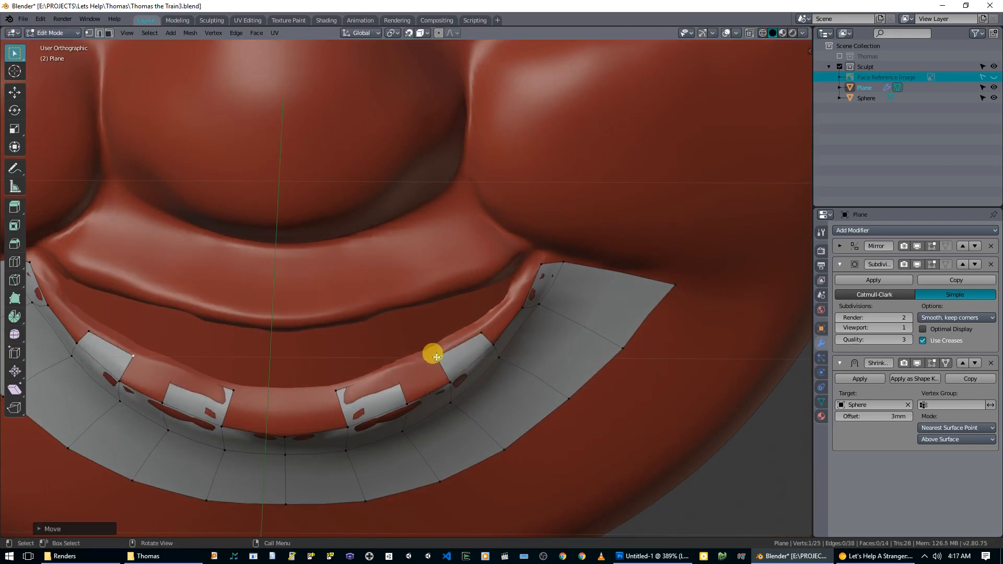
- Adjust the new face's two upper vertices and fill the gap between it and the lip face nearer the centre
{"action": "left_click", "coordinate": [481, 333]}
{"action": "key", "text": "g"}
{"action": "left_click", "coordinate": [477, 330]}
{"action": "left_click", "coordinate": [437, 358]}
{"action": "key", "text": "g"}
{"action": "left_click", "coordinate": [439, 354]}
{"action": "left_click", "coordinate": [408, 403]}
{"action": "key", "text": "f"}
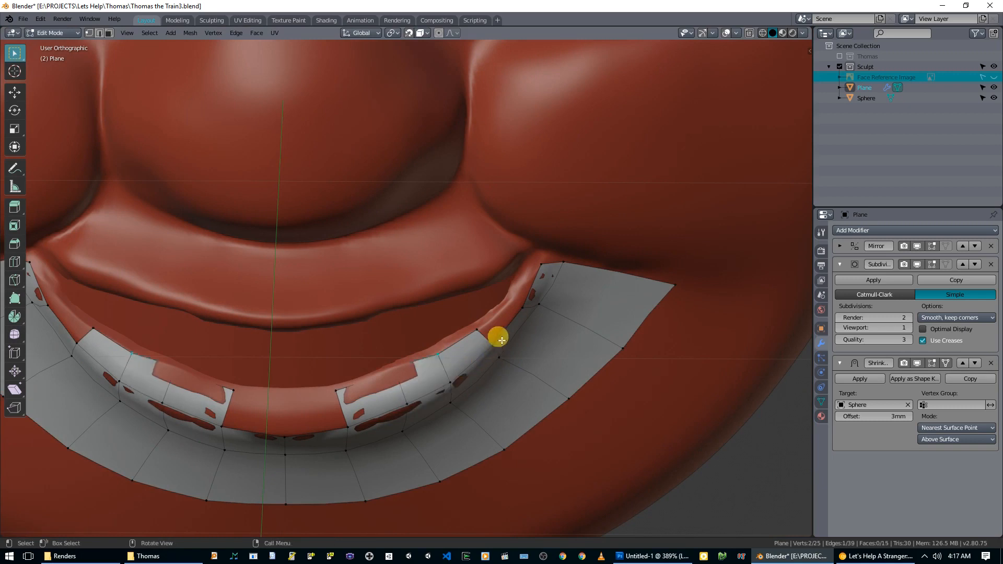
- Extrude the edge segment at the mouth corner about 11 mm onto the lip and move its upper end vertices into the corner
{"action": "left_click", "coordinate": [523, 305]}
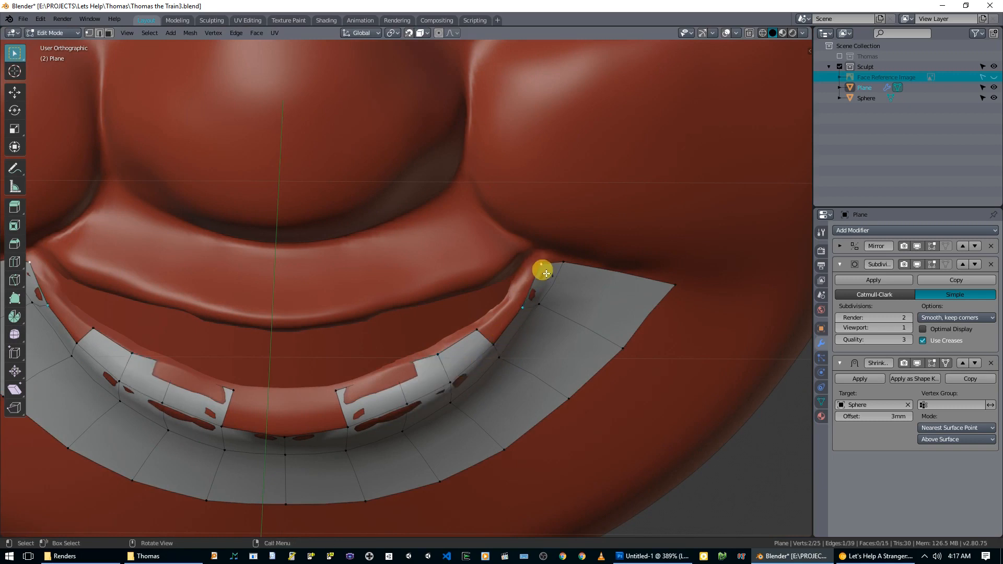
{"action": "key", "text": "f"}
{"action": "key", "text": "e"}
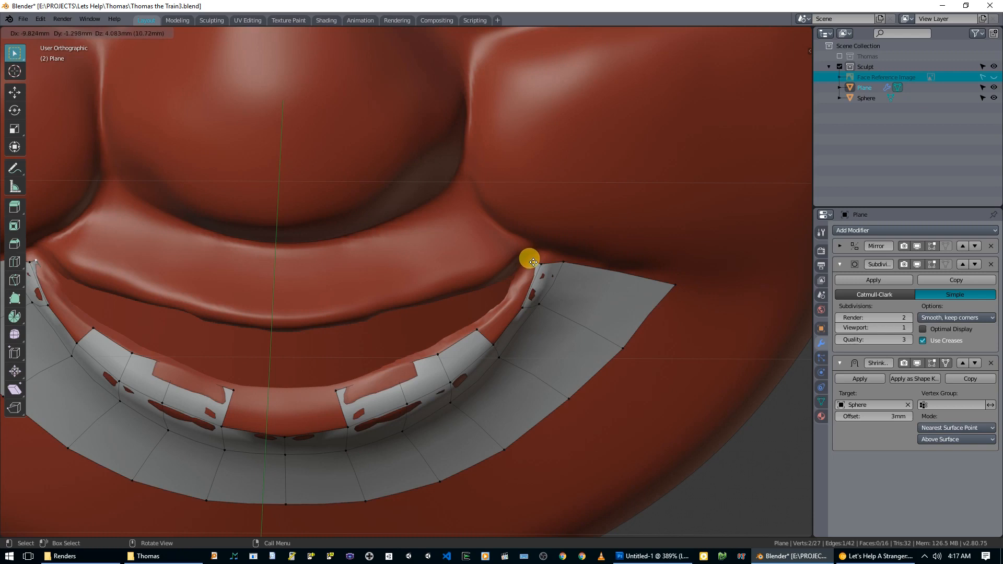
{"action": "left_click", "coordinate": [534, 262]}
{"action": "left_click", "coordinate": [542, 262]}
{"action": "key", "text": "g"}
{"action": "left_click", "coordinate": [549, 252]}
{"action": "key", "text": "g"}
{"action": "left_click", "coordinate": [538, 250]}
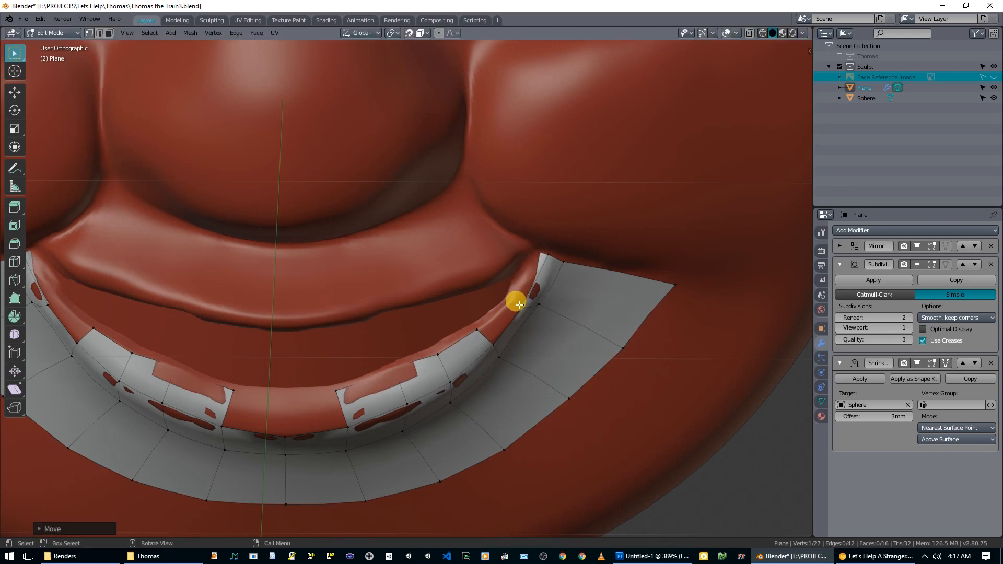
- Move the lower inner vertex of the mouth-corner face in X-ray and fill the gap to the neighbouring lip face
{"action": "key", "text": "alt+z"}
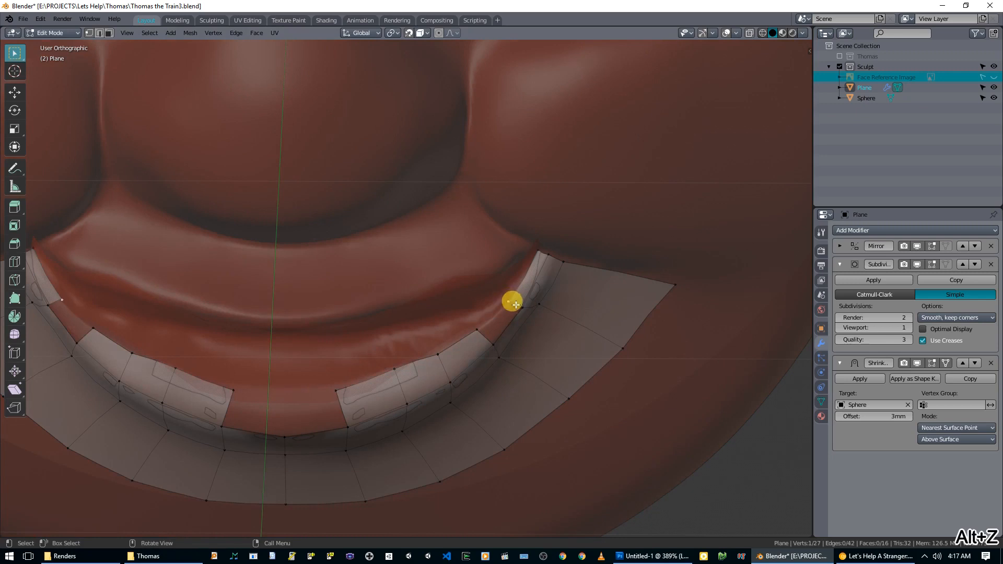
{"action": "key", "text": "g"}
{"action": "left_click", "coordinate": [514, 302]}
{"action": "left_click", "coordinate": [495, 344]}
{"action": "left_click", "coordinate": [522, 310], "text": "shift"}
{"action": "key", "text": "j"}
- Extrude the strip's centre vertex about 53 mm up the lower lip and fill the gap beside it with a face
{"action": "left_click", "coordinate": [286, 434]}
{"action": "key", "text": "e"}
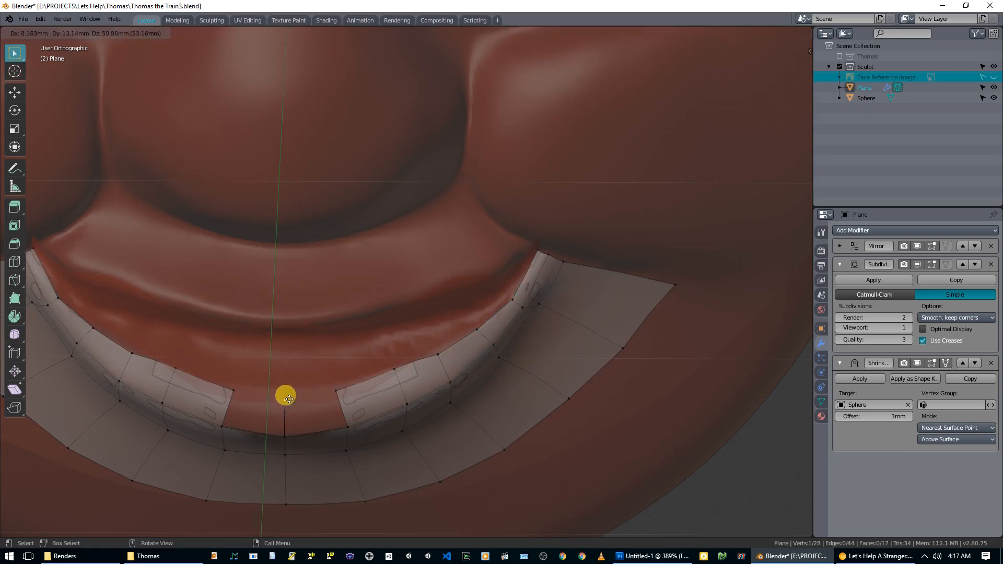
{"action": "left_click", "coordinate": [286, 400]}
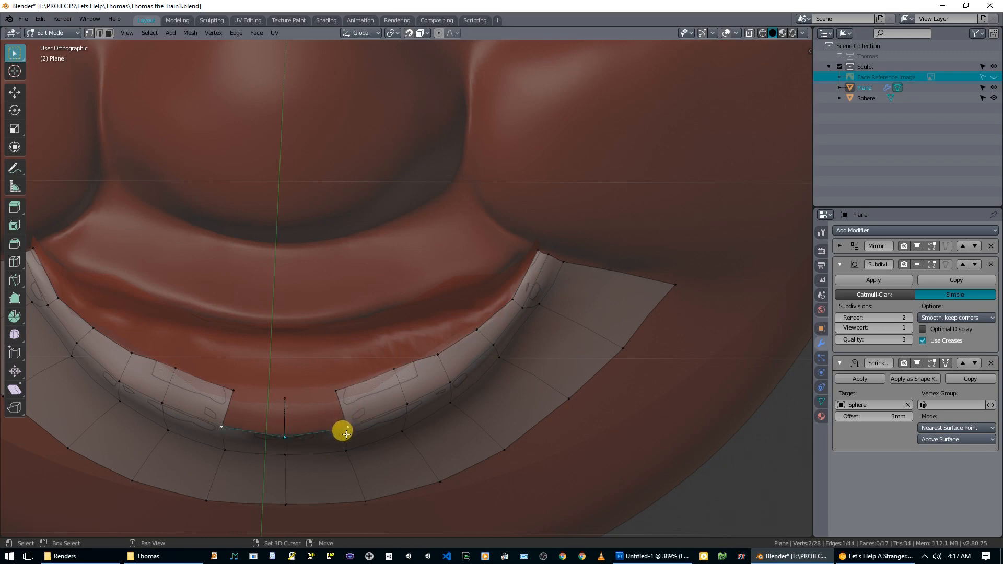
{"action": "key", "text": "alt+z"}
{"action": "middle_click_drag", "start_coordinate": [369, 384], "coordinate": [288, 413]}
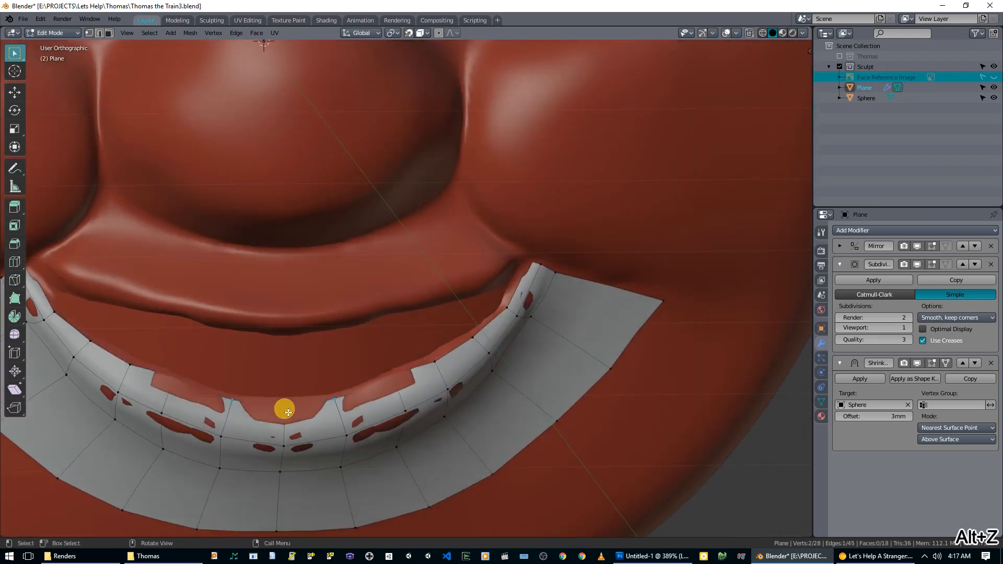
- Nudge the new centre vertex on the lower lip to follow the row's curve, using X-ray
{"action": "key", "text": "alt+z"}
{"action": "key", "text": "g"}
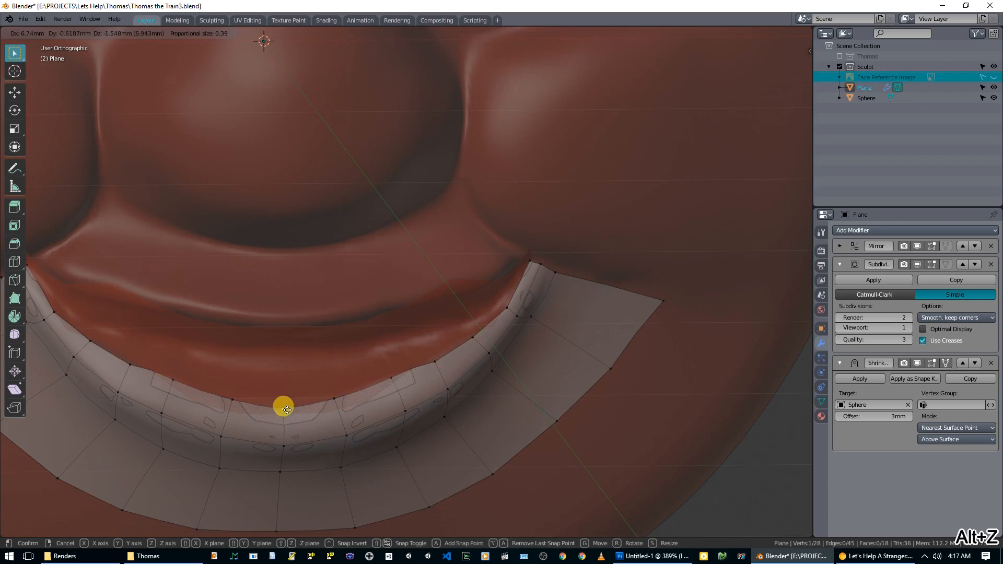
{"action": "left_click", "coordinate": [287, 407]}
{"action": "key", "text": "alt+z"}
- Extrude the lip row's centre edge about 13 mm toward the inside of the mouth
{"action": "middle_click_drag", "start_coordinate": [391, 394], "coordinate": [269, 421]}
{"action": "left_click", "coordinate": [255, 409]}
{"action": "key", "text": "e"}
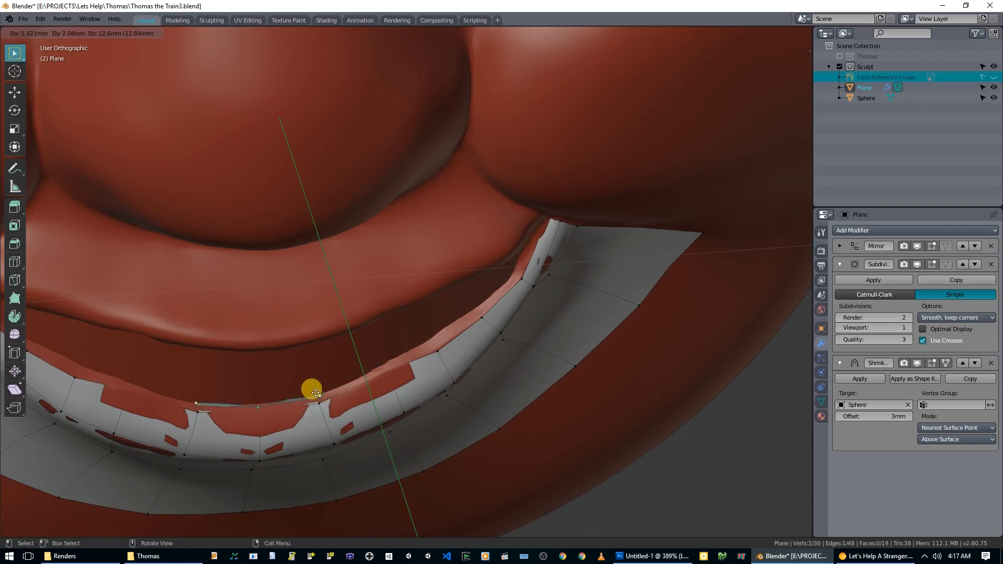
{"action": "left_click", "coordinate": [316, 393]}
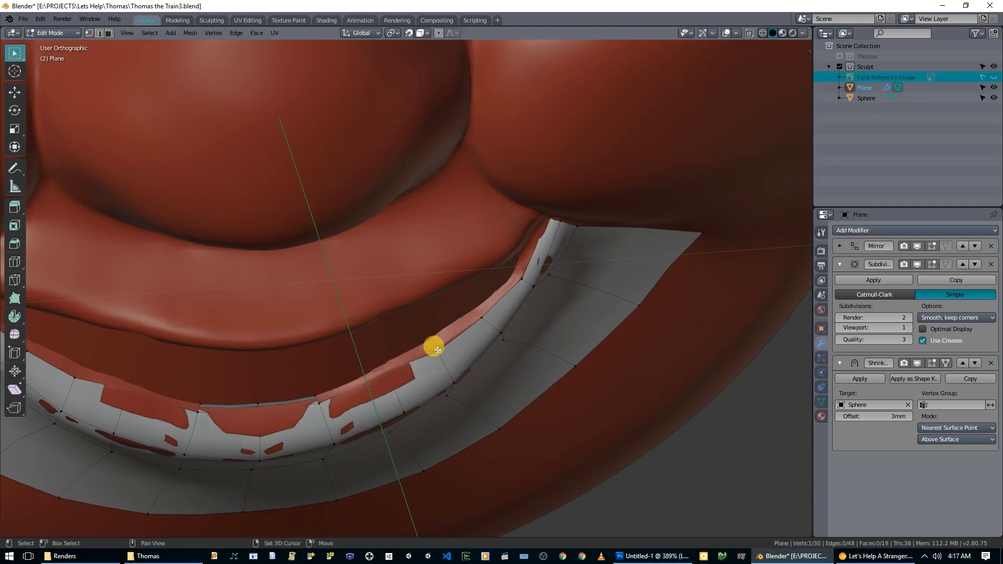
- Extrude another edge segment of the lip row inward, midway to the mouth corner, and reposition its inner vertex on the centre side
{"action": "key", "text": "e"}
{"action": "left_click", "coordinate": [426, 339]}
{"action": "key", "text": "alt+z"}
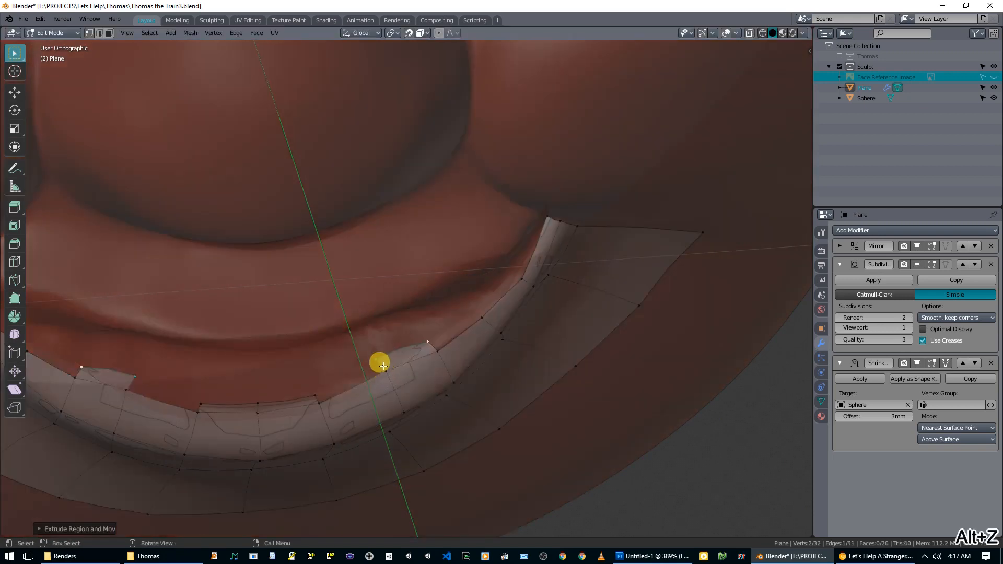
{"action": "left_click", "coordinate": [379, 359]}
{"action": "key", "text": "g"}
{"action": "left_click", "coordinate": [382, 364]}
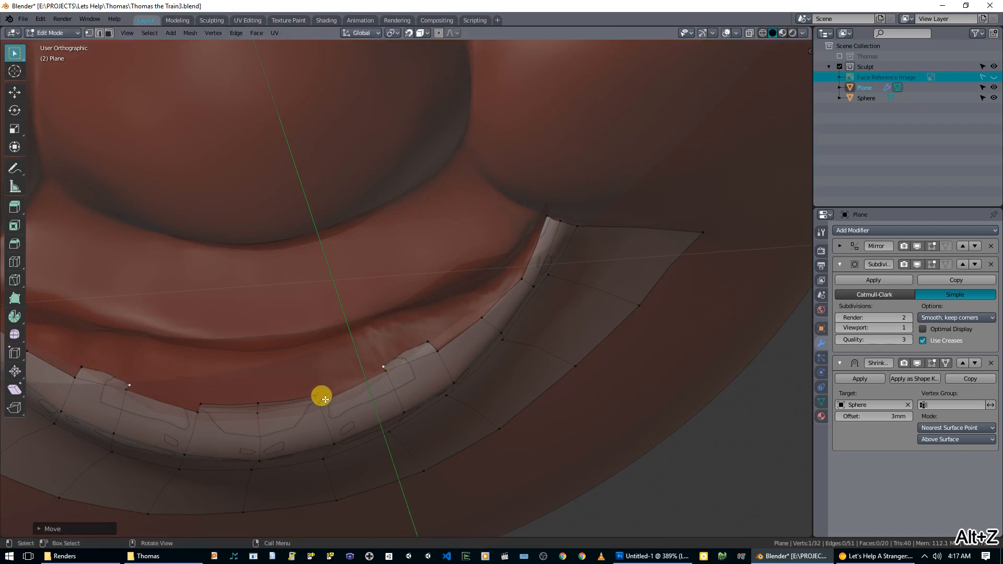
- Extrude the inner row's next edge segment toward the mouth corner, fill the gaps beside it, and close the corner end with a triangle
{"action": "key", "text": "alt+z"}
{"action": "mouse_move", "coordinate": [392, 369]}
{"action": "middle_mouse_down"}
{"action": "mouse_move", "coordinate": [408, 354]}
{"action": "mouse_move", "coordinate": [376, 361]}
{"action": "mouse_move", "coordinate": [328, 398]}
{"action": "mouse_move", "coordinate": [393, 372]}
{"action": "middle_mouse_up"}
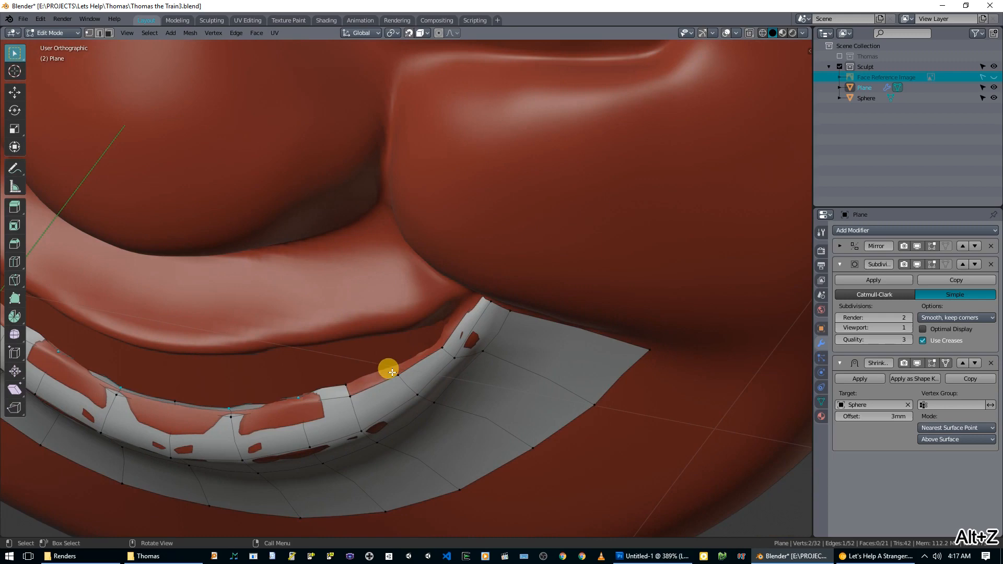
{"action": "left_click", "coordinate": [443, 349], "text": "shift"}
{"action": "key", "text": "e"}
{"action": "left_click", "coordinate": [437, 343]}
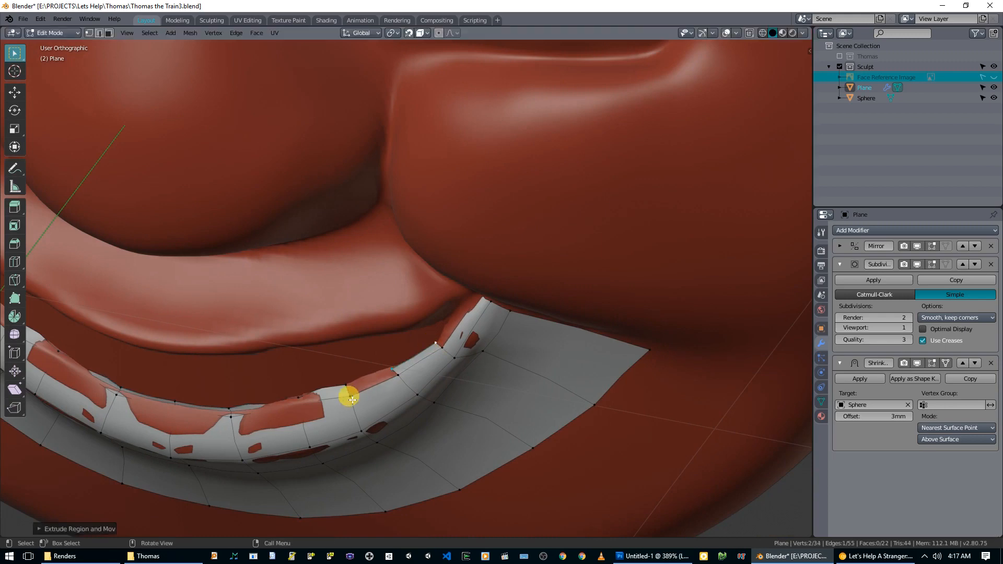
{"action": "middle_click_drag", "start_coordinate": [454, 336], "coordinate": [478, 390]}
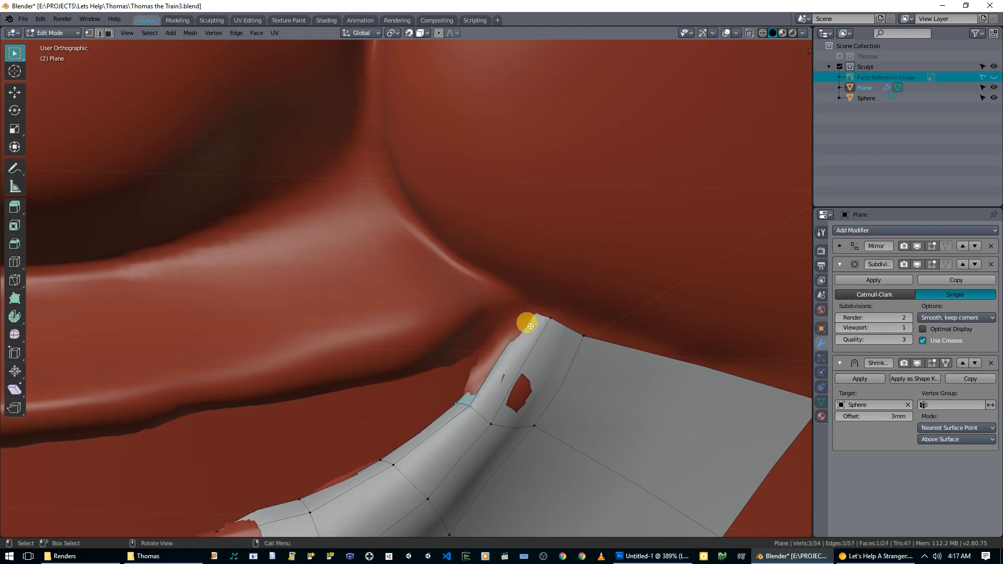
{"action": "middle_click_drag", "start_coordinate": [530, 327], "coordinate": [470, 374]}
{"action": "middle_click_drag", "start_coordinate": [359, 407], "coordinate": [412, 404]}
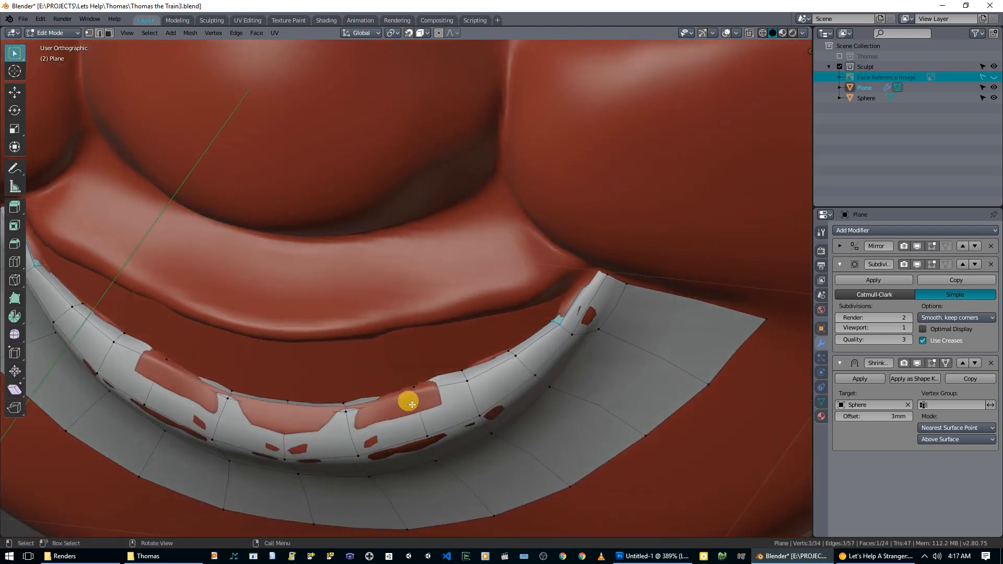
- Extrude the inner row's centre edge up across the inside of the mouth to just below the upper lip
{"action": "middle_click_drag", "start_coordinate": [303, 406], "coordinate": [316, 362]}
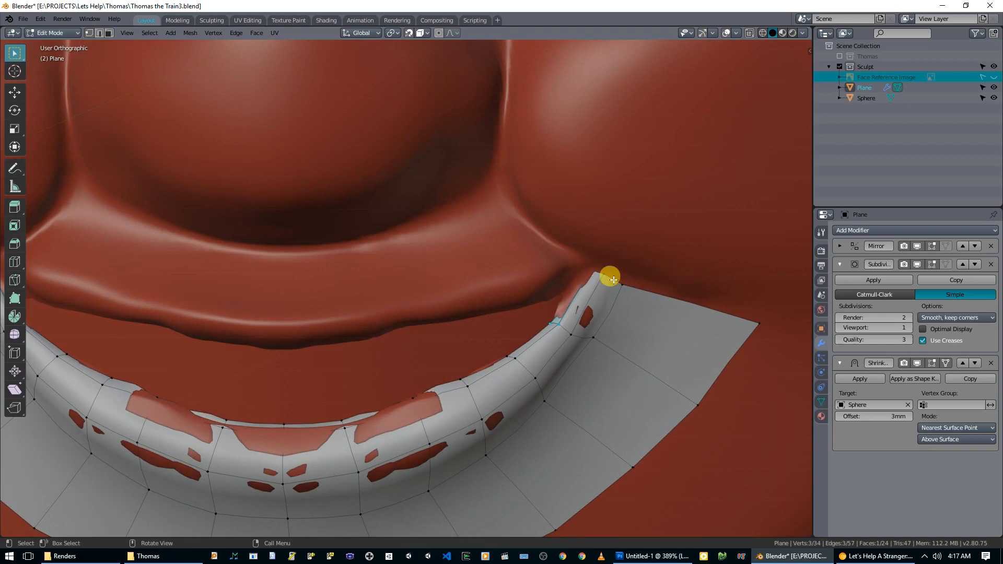
{"action": "mouse_move", "coordinate": [576, 290]}
{"action": "middle_mouse_down"}
{"action": "mouse_move", "coordinate": [579, 262]}
{"action": "mouse_move", "coordinate": [569, 286]}
{"action": "middle_mouse_up"}
{"action": "middle_click_drag", "start_coordinate": [292, 420], "coordinate": [288, 437]}
{"action": "left_click", "coordinate": [285, 416]}
{"action": "mouse_move", "coordinate": [334, 414]}
{"action": "middle_mouse_down"}
{"action": "mouse_move", "coordinate": [347, 374]}
{"action": "mouse_move", "coordinate": [334, 406]}
{"action": "middle_mouse_up"}
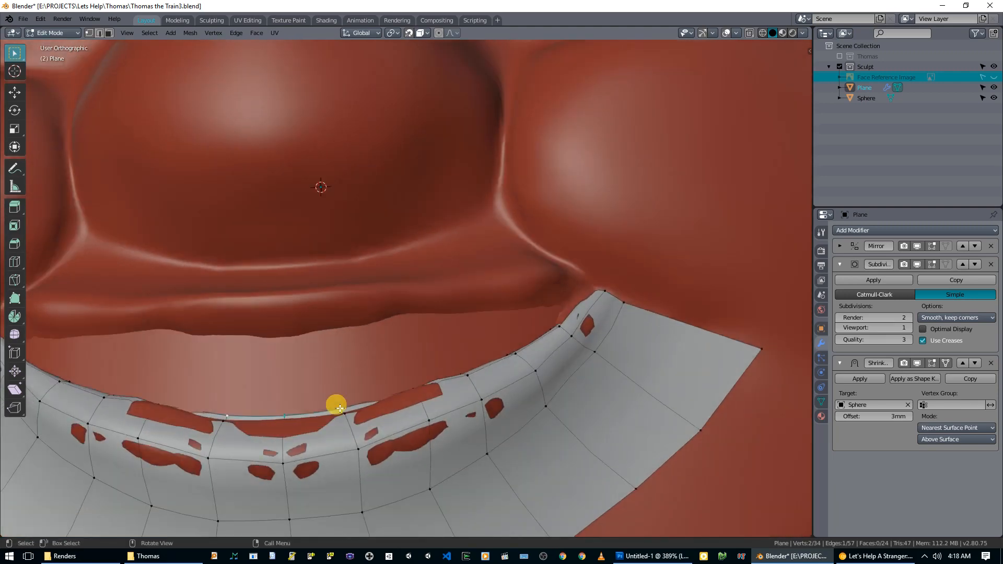
{"action": "left_click", "coordinate": [339, 409], "text": "shift"}
{"action": "key", "text": "e"}
{"action": "left_click", "coordinate": [339, 327]}
{"action": "middle_click_drag", "start_coordinate": [389, 384], "coordinate": [418, 395]}
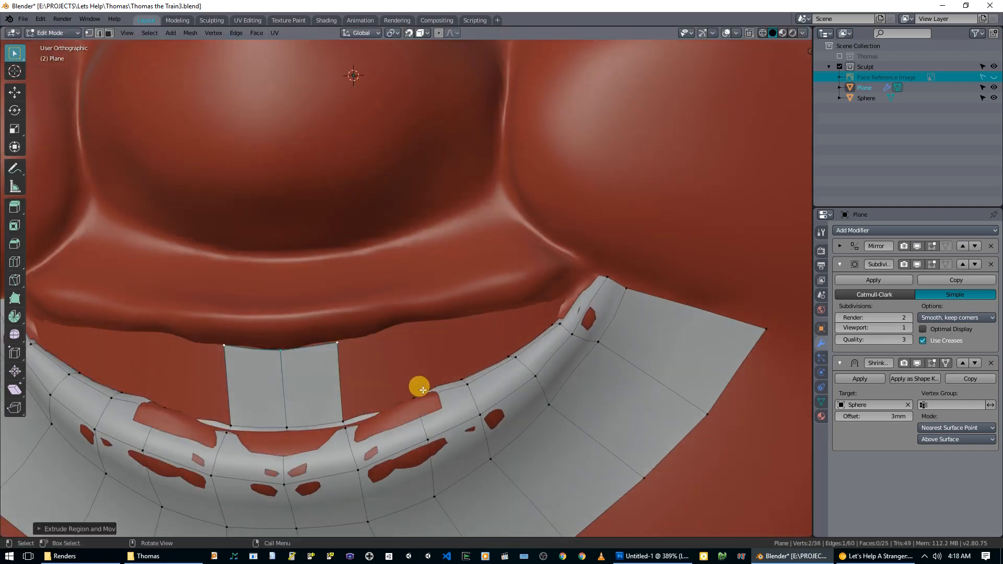
- Extrude the edge midway to the mouth corner up to the upper lip, adjust its inner vertex, and fill the gap toward the centre
{"action": "key", "text": "e"}
{"action": "left_click", "coordinate": [442, 316]}
{"action": "left_click", "coordinate": [402, 323]}
{"action": "key", "text": "g"}
{"action": "left_click", "coordinate": [400, 324]}
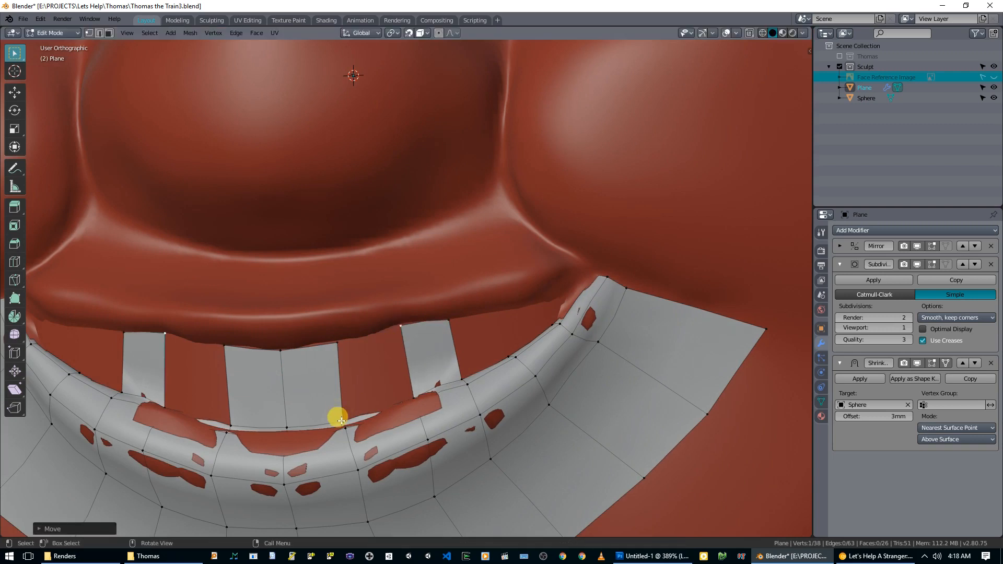
{"action": "middle_click_drag", "start_coordinate": [341, 421], "coordinate": [390, 429]}
{"action": "left_click", "coordinate": [413, 395], "text": "shift"}
{"action": "key", "text": "f"}
{"action": "middle_click_drag", "start_coordinate": [418, 385], "coordinate": [359, 429]}
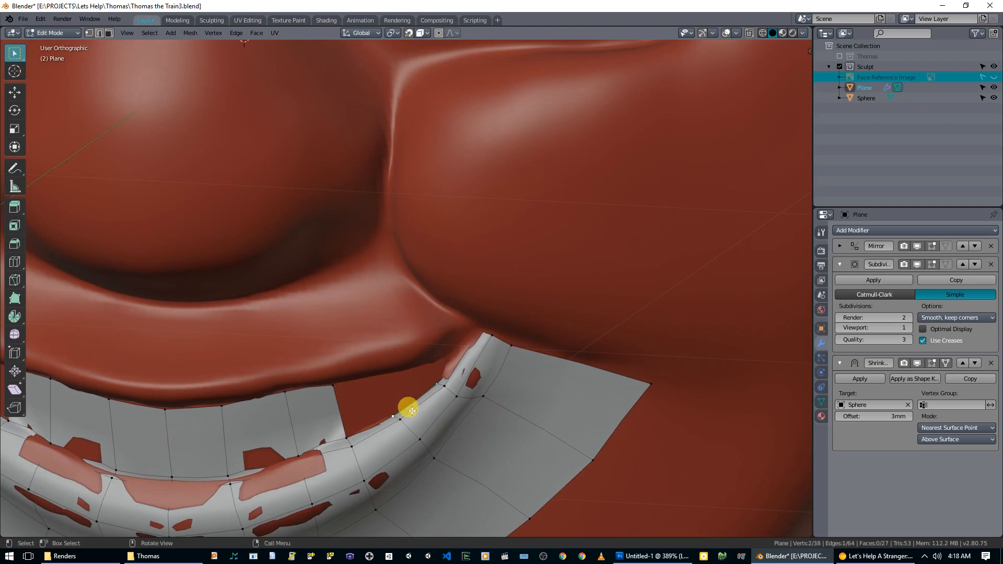
- Extrude the next inner-row edge near the mouth corner up to the upper lip and move its inner vertex toward the centre
{"action": "key", "text": "alt+z"}
{"action": "key", "text": "alt+z"}
{"action": "middle_click_drag", "start_coordinate": [410, 412], "coordinate": [400, 376]}
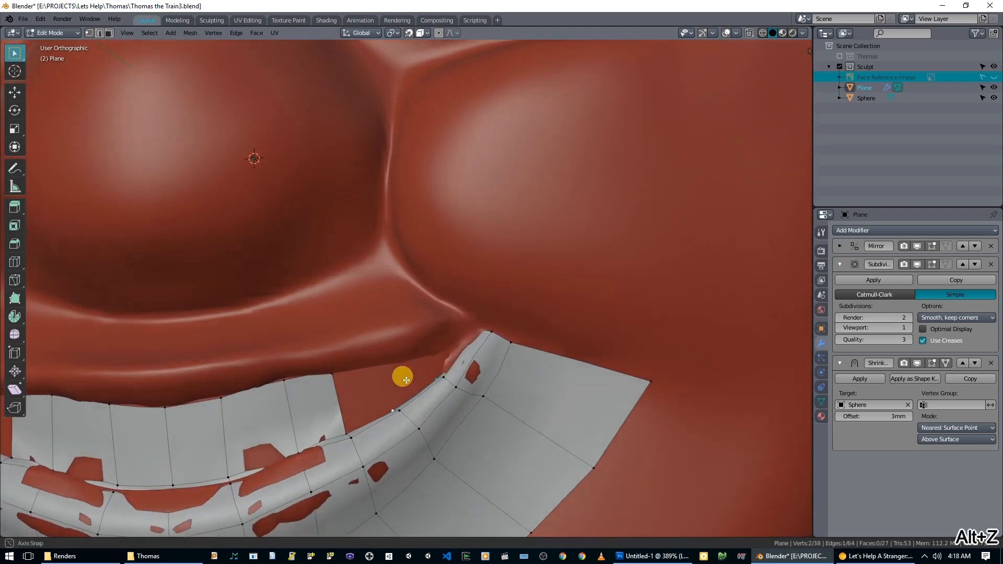
{"action": "key", "text": "e"}
{"action": "left_click", "coordinate": [430, 355]}
{"action": "left_click", "coordinate": [386, 387]}
{"action": "key", "text": "g"}
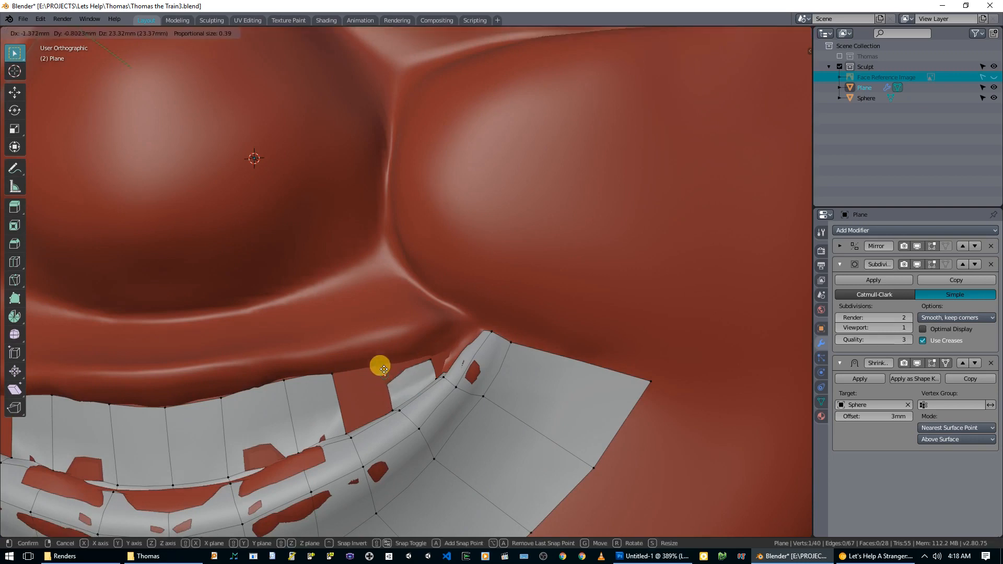
{"action": "left_click", "coordinate": [379, 364]}
- Fill the gap between the extruded quads inside the mouth and close the corner end with a triangle
{"action": "middle_click_drag", "start_coordinate": [379, 364], "coordinate": [351, 433]}
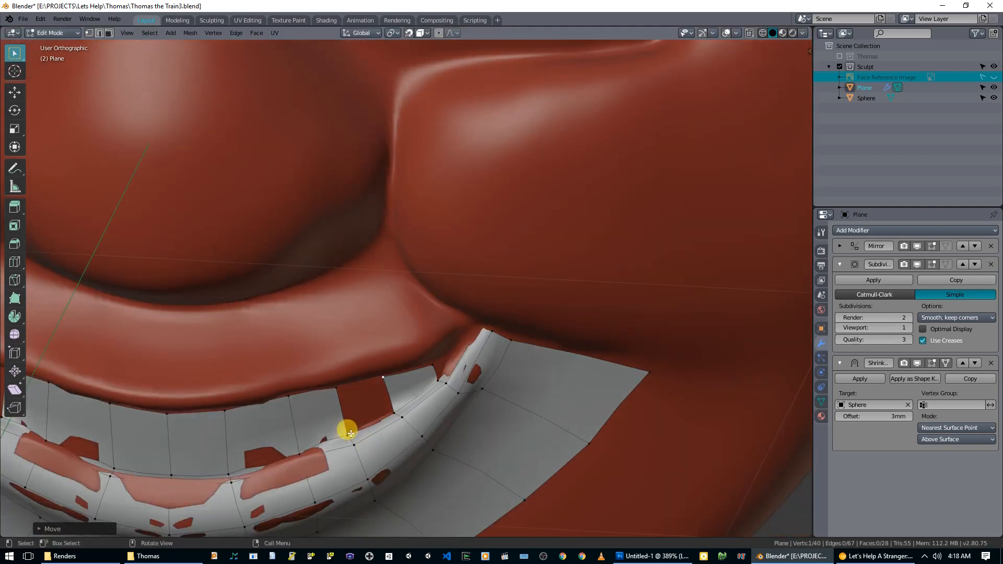
{"action": "left_click", "coordinate": [392, 412], "text": "shift"}
{"action": "key", "text": "f"}
{"action": "scroll", "coordinate": [392, 404], "scroll_direction": "up", "scroll_amount": 1}
{"action": "middle_click_drag", "start_coordinate": [447, 382], "coordinate": [442, 378]}
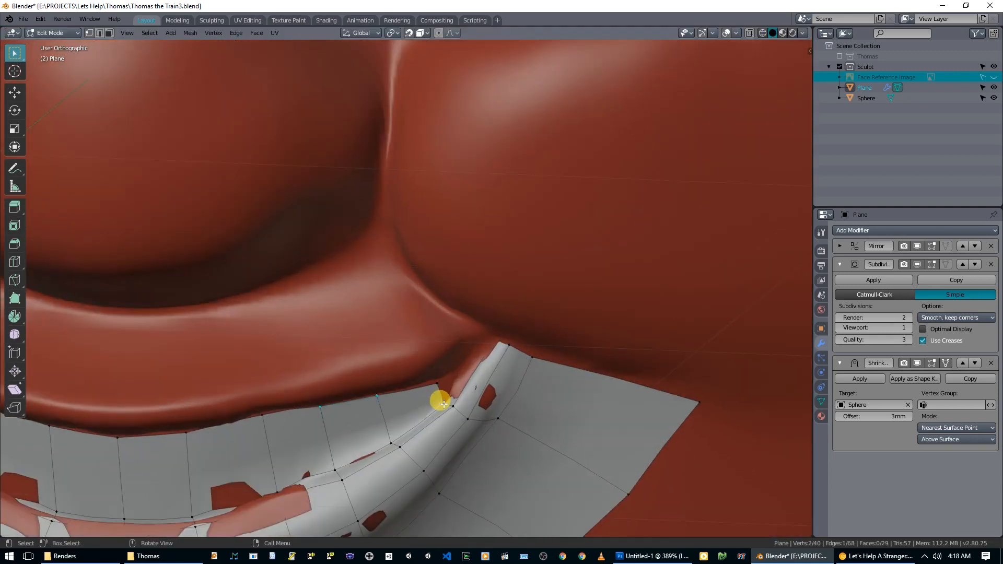
{"action": "key", "text": "f"}
{"action": "middle_click_drag", "start_coordinate": [443, 398], "coordinate": [437, 352]}
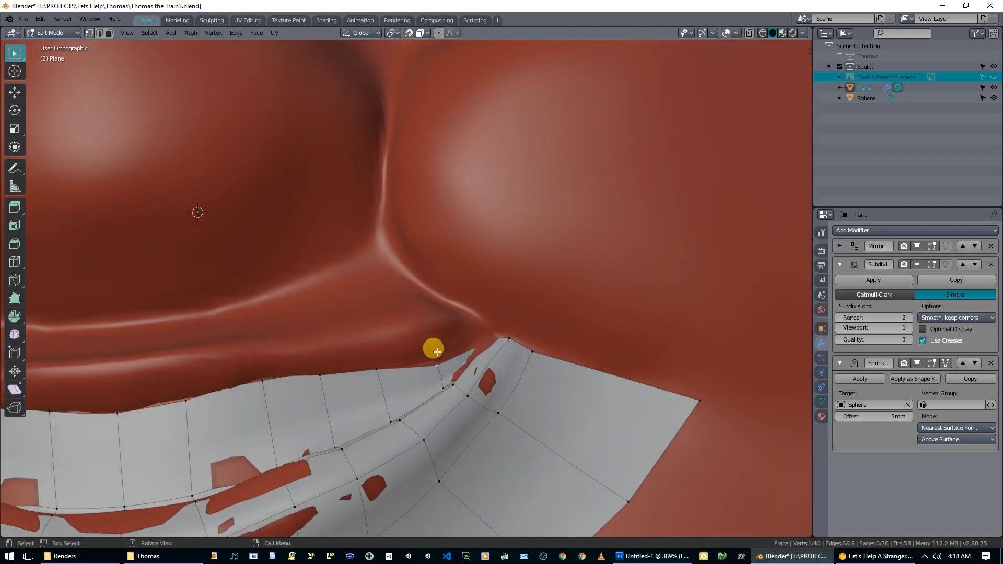
- Extrude the corner edge and a nearby edge of the mouth's top row under the upper lip, and fill the gap between them
{"action": "left_click", "coordinate": [439, 368]}
{"action": "key", "text": "e"}
{"action": "left_click", "coordinate": [441, 331]}
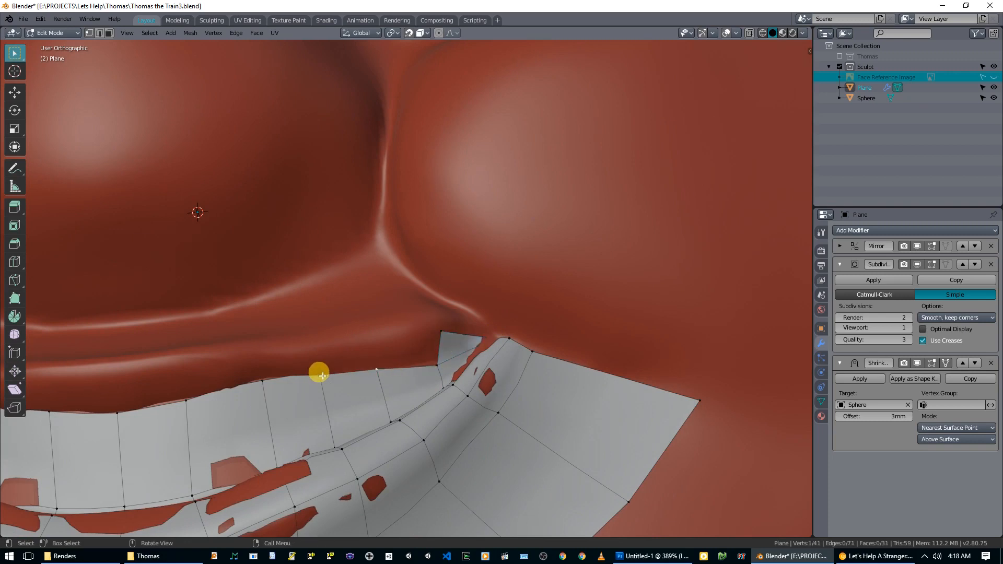
{"action": "key", "text": "e"}
{"action": "left_click", "coordinate": [323, 347]}
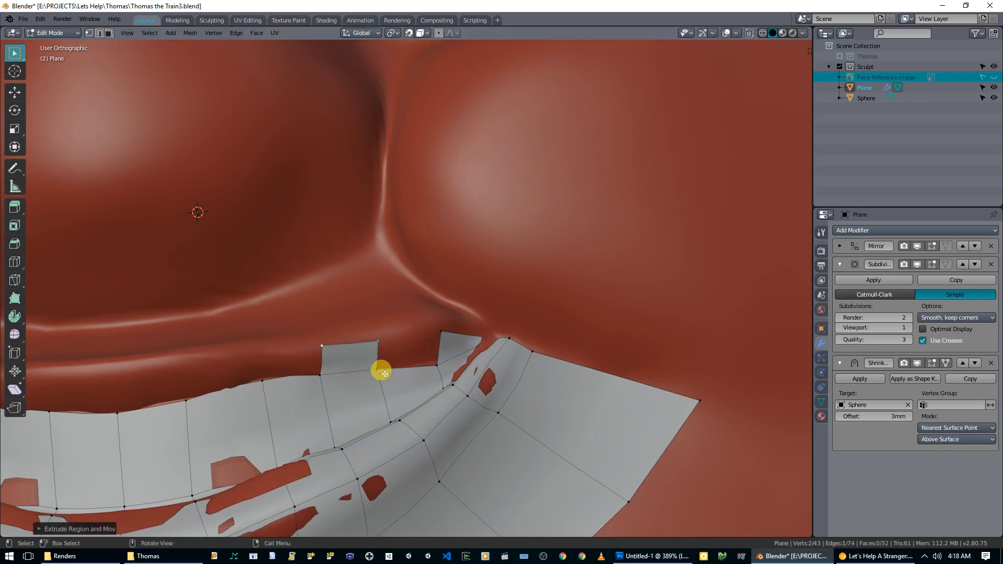
{"action": "key", "text": "f"}
{"action": "middle_click_drag", "start_coordinate": [439, 367], "coordinate": [409, 359]}
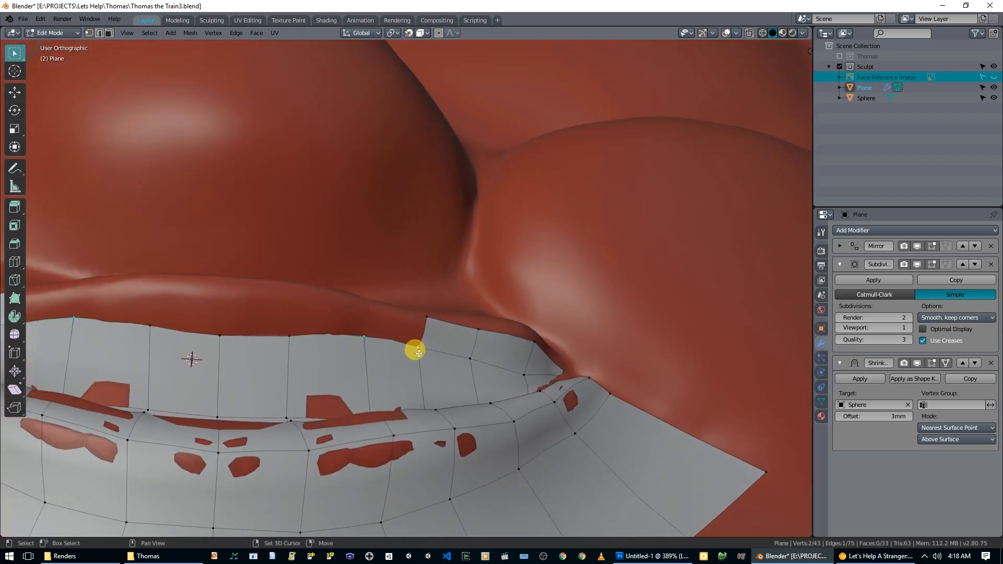
- Extrude the next top-row edge toward the centre, reposition its new vertices, and fill the gap toward the mouth corner
{"action": "key", "text": "e"}
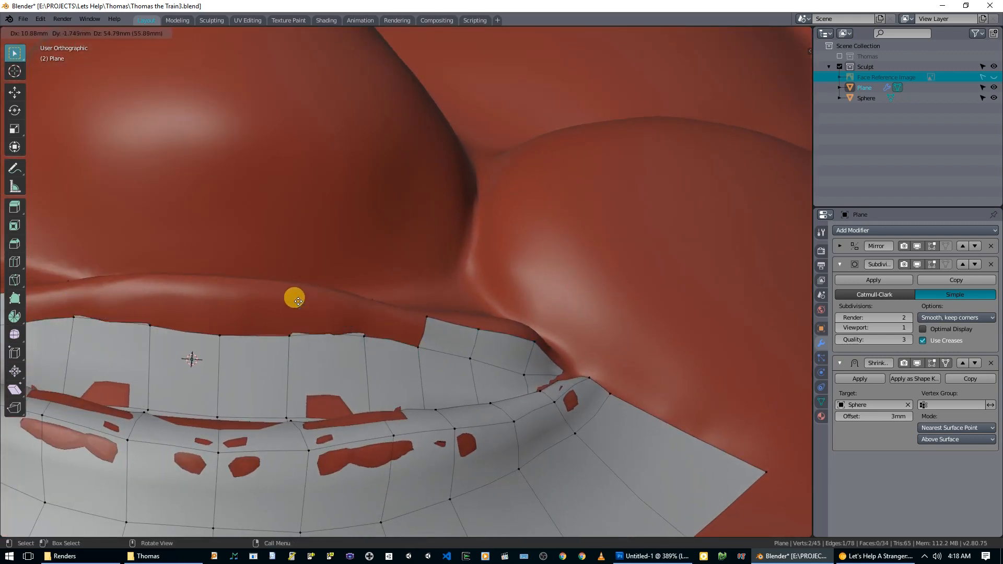
{"action": "left_click", "coordinate": [293, 308]}
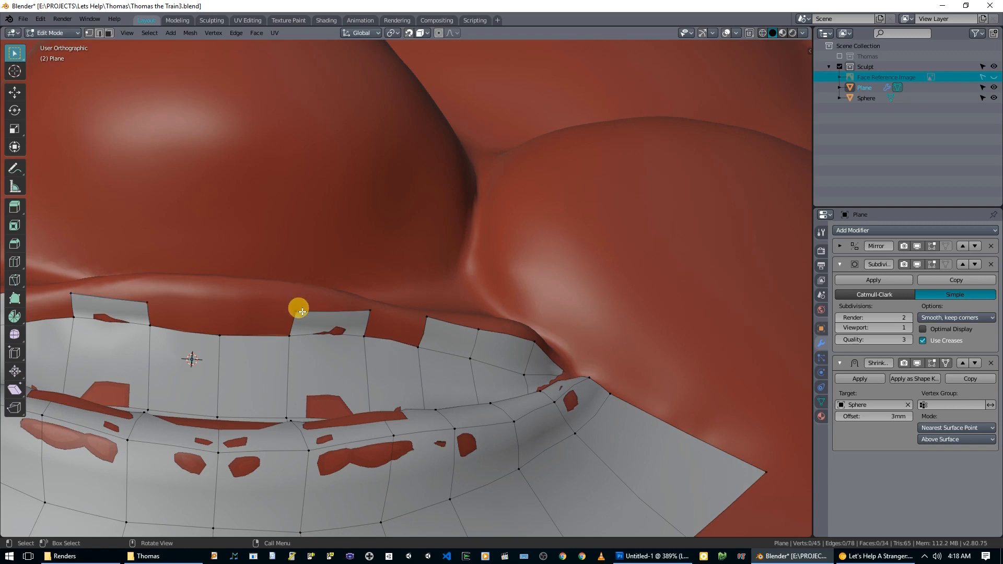
{"action": "left_click", "coordinate": [297, 312]}
{"action": "key", "text": "g"}
{"action": "left_click", "coordinate": [292, 293]}
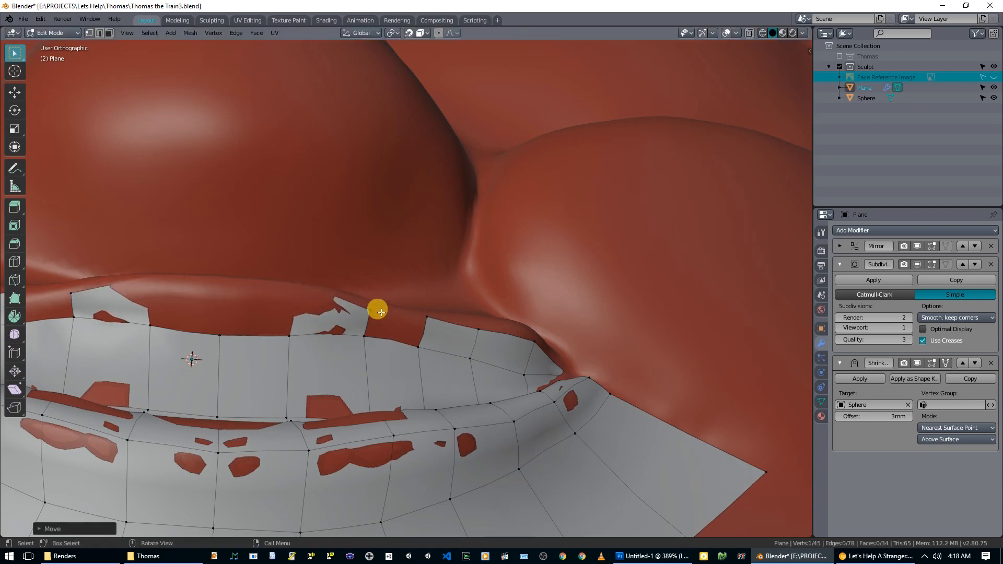
{"action": "left_click", "coordinate": [369, 309]}
{"action": "key", "text": "g"}
{"action": "left_click", "coordinate": [364, 334]}
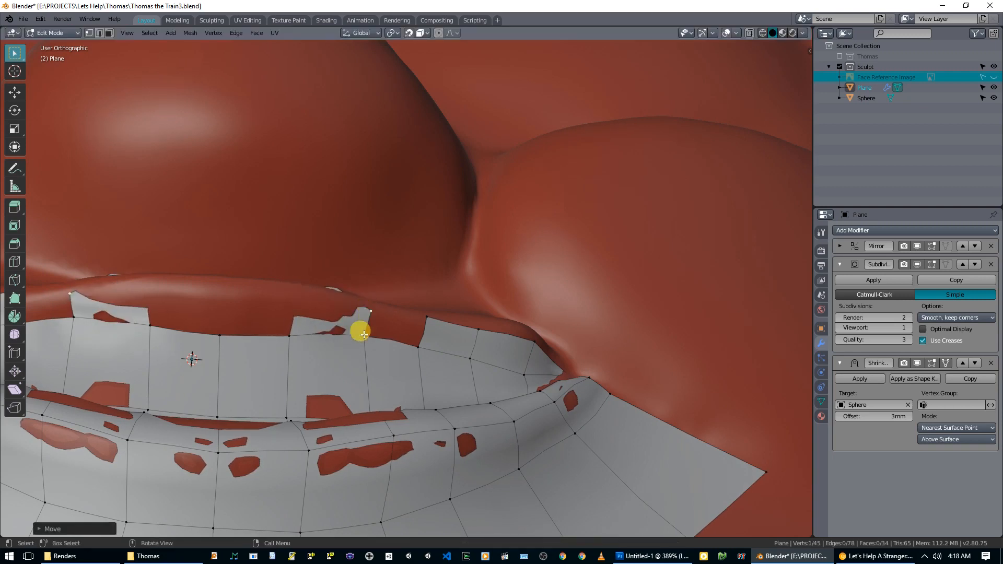
{"action": "left_click", "coordinate": [417, 351], "text": "shift"}
{"action": "key", "text": "f"}
- Reposition the new row's two vertices nearest the centre under the upper lip, using X-ray
{"action": "key", "text": "alt+z"}
{"action": "left_click", "coordinate": [371, 313]}
{"action": "key", "text": "g"}
{"action": "left_click", "coordinate": [373, 305]}
{"action": "mouse_move", "coordinate": [373, 308]}
{"action": "middle_mouse_down"}
{"action": "mouse_move", "coordinate": [356, 373]}
{"action": "mouse_move", "coordinate": [369, 390]}
{"action": "mouse_move", "coordinate": [386, 308]}
{"action": "middle_mouse_up"}
{"action": "key", "text": "g"}
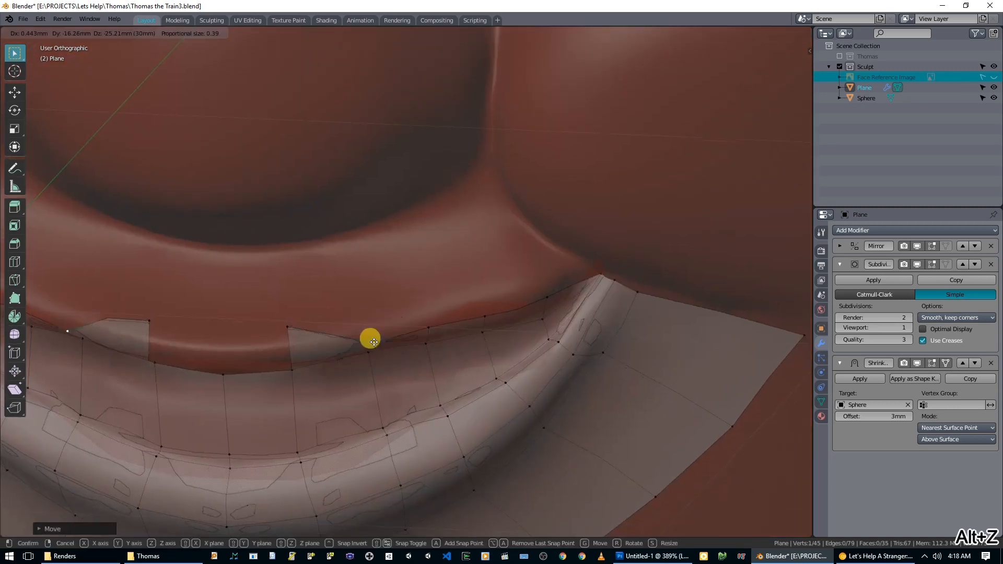
{"action": "left_click", "coordinate": [375, 338]}
{"action": "left_click", "coordinate": [288, 331]}
{"action": "key", "text": "g"}
{"action": "left_click", "coordinate": [289, 351]}
- Extrude the top row's centre vertex upward and fill the remaining gap at the middle of the upper lip
{"action": "middle_click_drag", "start_coordinate": [290, 352], "coordinate": [321, 331]}
{"action": "left_click", "coordinate": [273, 340]}
{"action": "key", "text": "e"}
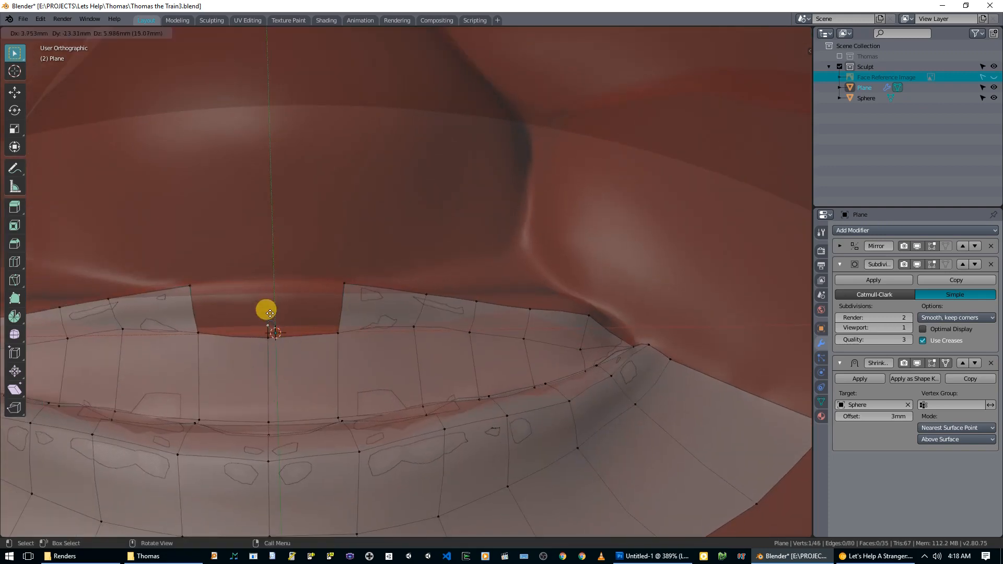
{"action": "left_click", "coordinate": [269, 297]}
{"action": "left_click", "coordinate": [268, 337], "text": "shift"}
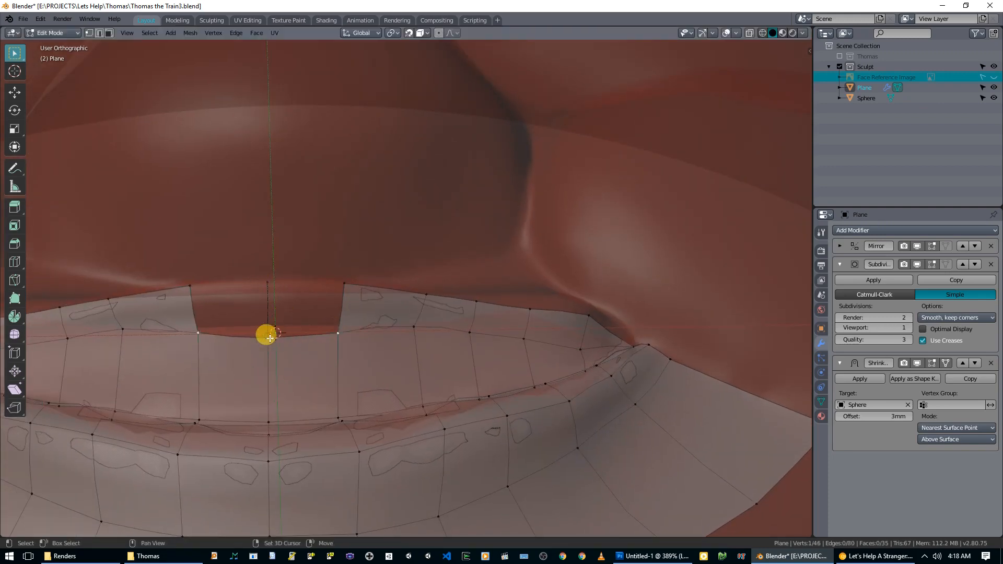
{"action": "key", "text": "f"}
{"action": "key", "text": "alt+z"}
- Reposition the inner-mouth vertex below the upper lip, second out from the centre, working from the front view
{"action": "middle_click_drag", "start_coordinate": [284, 334], "coordinate": [338, 333]}
{"action": "key", "text": "KP_1"}
{"action": "middle_click_drag", "start_coordinate": [321, 369], "coordinate": [472, 293], "text": "shift"}
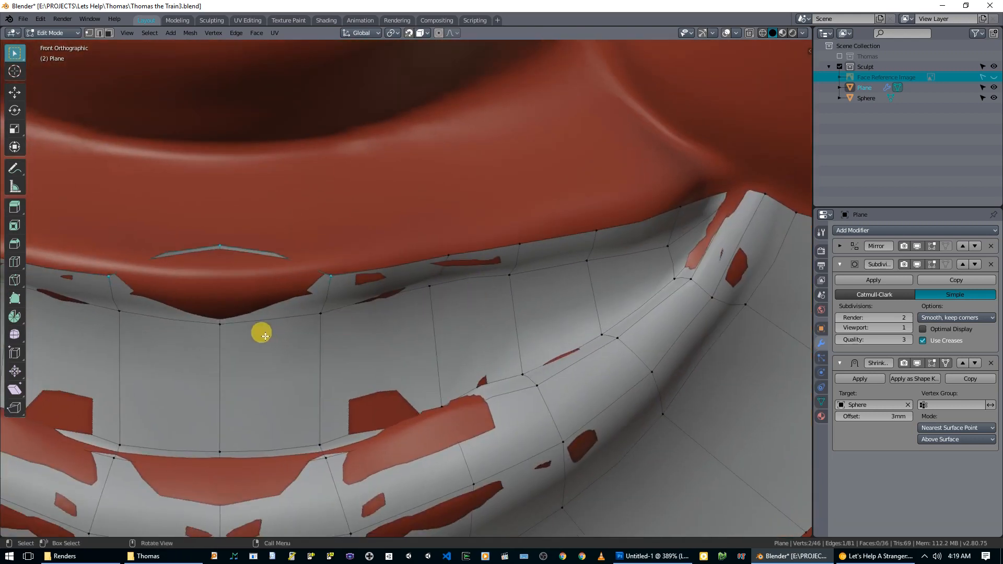
{"action": "key", "text": "g"}
{"action": "key", "text": "Escape"}
{"action": "key", "text": "g"}
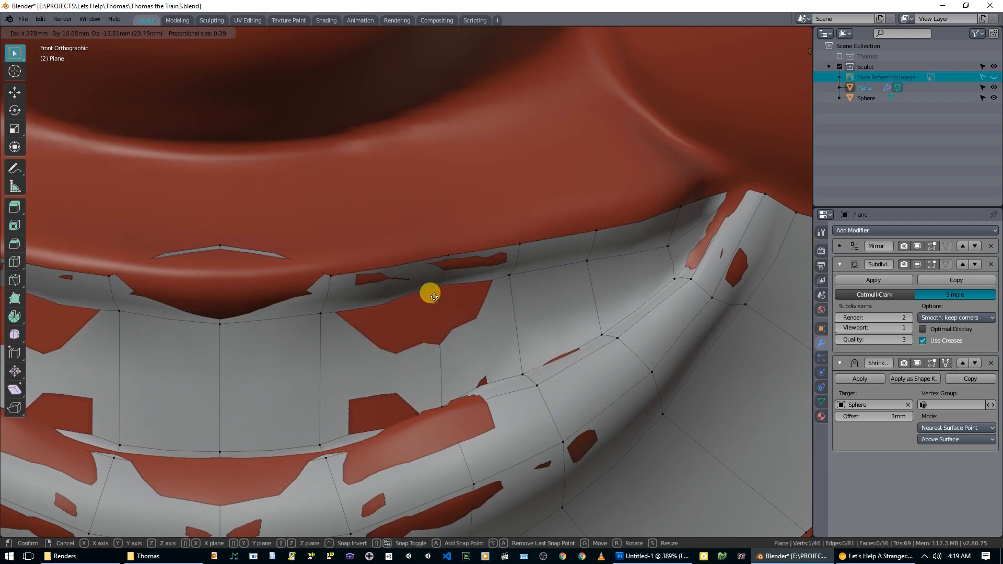
{"action": "left_click", "coordinate": [434, 294]}
{"action": "key", "text": "alt+z"}
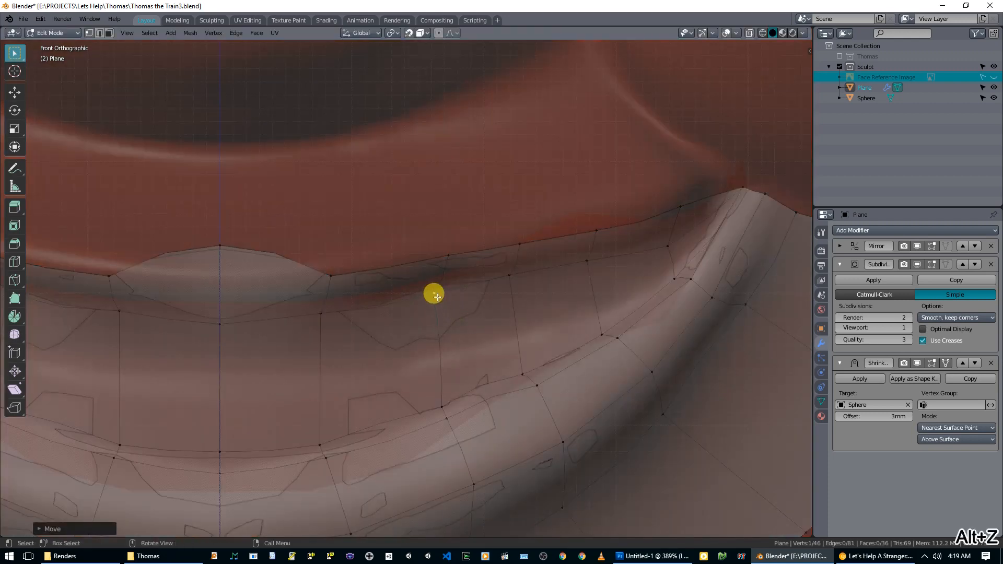
{"action": "key", "text": "alt+z"}
- Set the Shrinkwrap modifier's offset to 5 mm and nudge the inner-mouth vertex below the upper lip again
{"action": "middle_click_drag", "start_coordinate": [460, 315], "coordinate": [443, 286]}
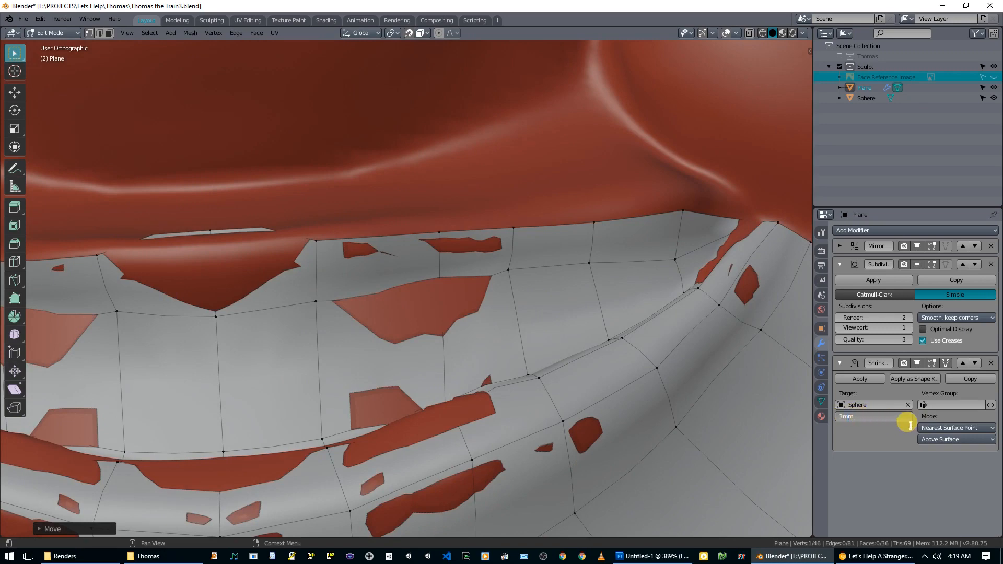
{"action": "key", "text": "Return"}
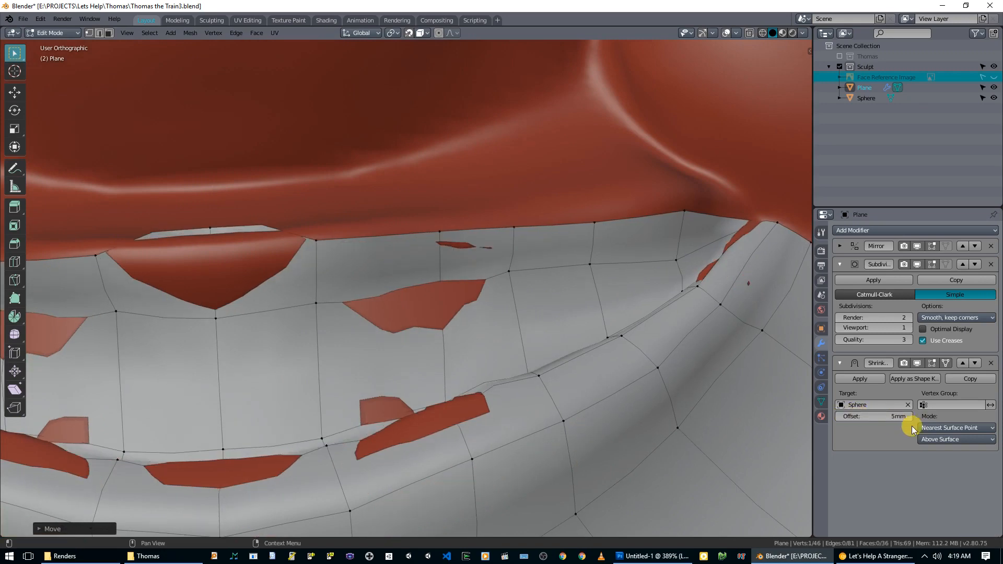
{"action": "middle_click_drag", "start_coordinate": [498, 256], "coordinate": [491, 226]}
{"action": "key", "text": "g"}
{"action": "left_click", "coordinate": [431, 293]}
- Adjust the top-row vertices near the mouth corner to follow the underside of the upper lip
{"action": "key", "text": "g"}
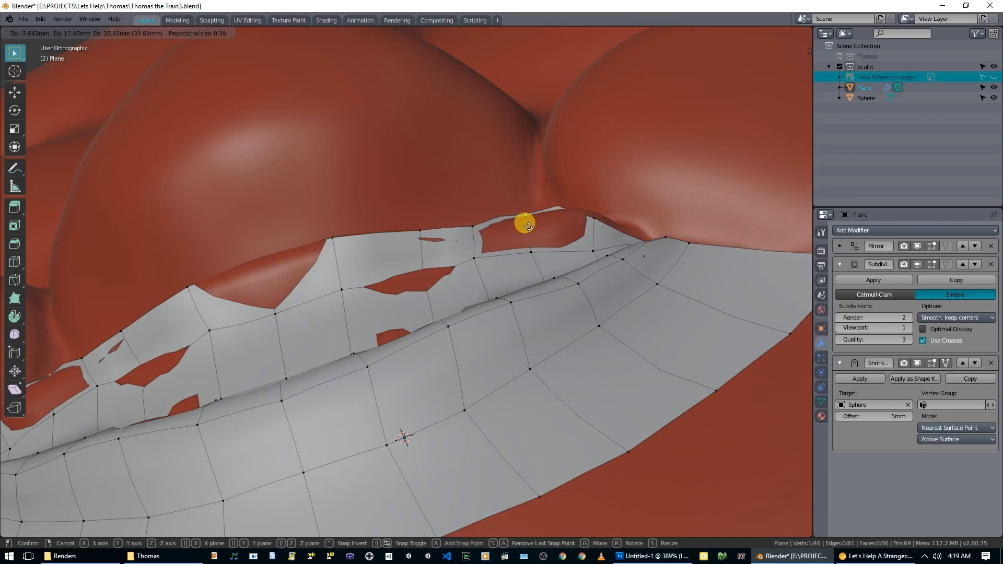
{"action": "left_click", "coordinate": [529, 230]}
{"action": "right_click", "coordinate": [532, 234]}
{"action": "middle_click_drag", "start_coordinate": [594, 317], "coordinate": [592, 218]}
{"action": "scroll", "coordinate": [593, 218], "scroll_direction": "up", "scroll_amount": 4}
{"action": "key", "text": "g"}
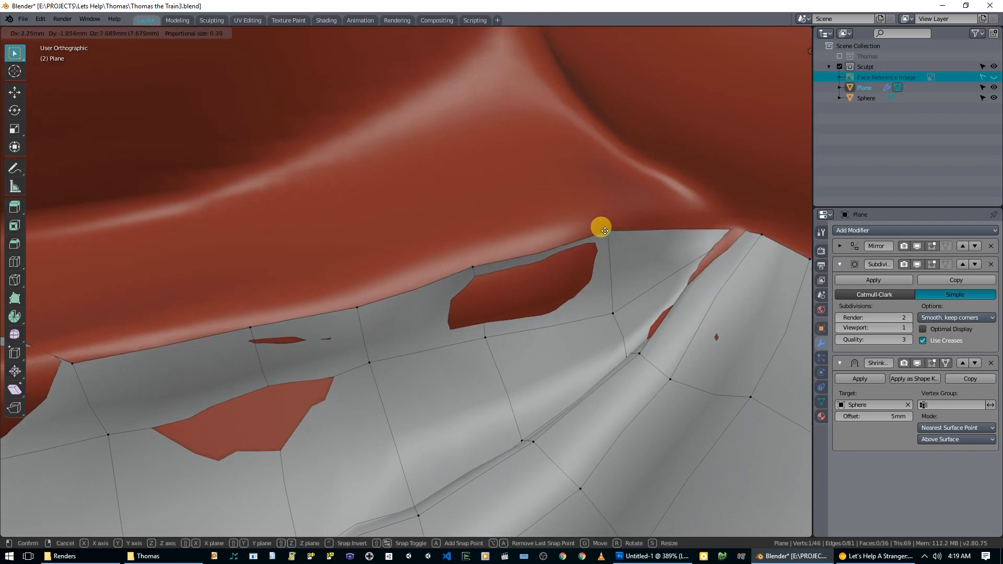
{"action": "left_click", "coordinate": [601, 237]}
{"action": "scroll", "coordinate": [580, 256], "scroll_direction": "down", "scroll_amount": 6}
{"action": "middle_click_drag", "start_coordinate": [370, 338], "coordinate": [550, 328], "text": "shift"}
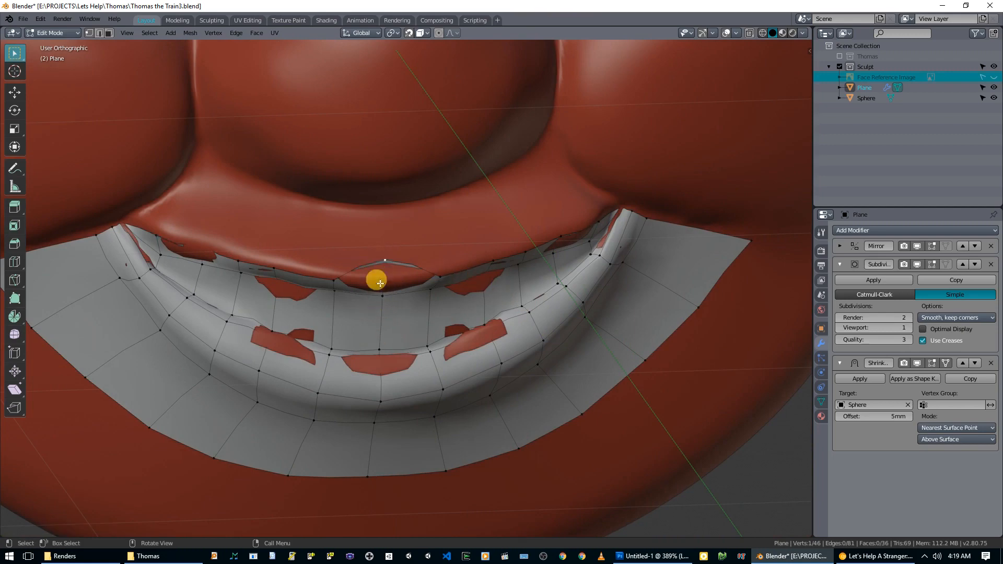
- Move the top row's centre vertex down to follow the lower edge of the upper lip
{"action": "scroll", "coordinate": [434, 340], "scroll_direction": "up", "scroll_amount": 5}
{"action": "key", "text": "g"}
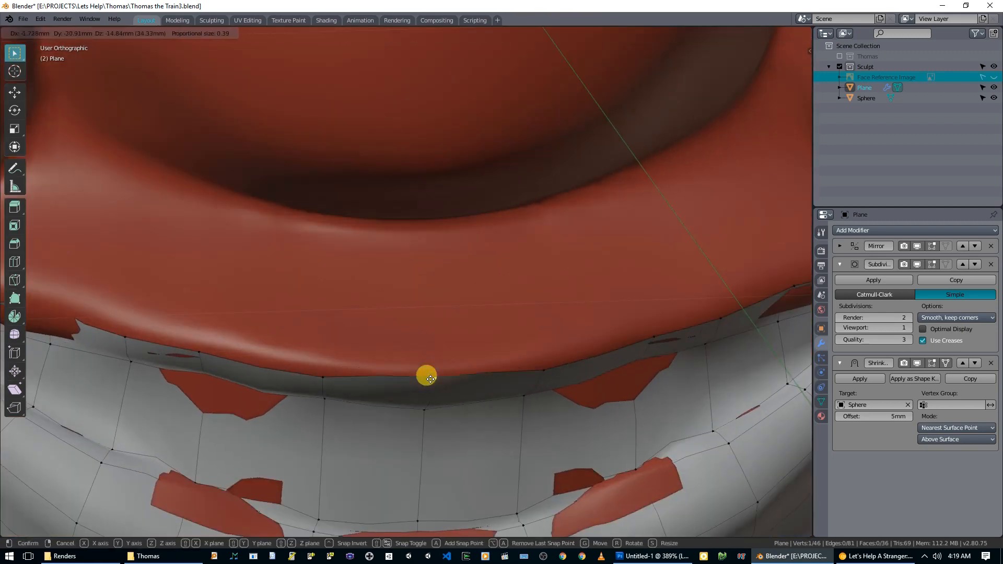
{"action": "left_click", "coordinate": [429, 386]}
{"action": "middle_click_drag", "start_coordinate": [429, 387], "coordinate": [423, 315]}
{"action": "key", "text": "g"}
{"action": "left_click", "coordinate": [426, 368]}
{"action": "scroll", "coordinate": [425, 368], "scroll_direction": "down", "scroll_amount": 6}
- Inspect the retopology plane isolated in Object Mode, then return to editing it with the sculpt visible
{"action": "key", "text": "Tab"}
{"action": "key", "text": "KP_Divide"}
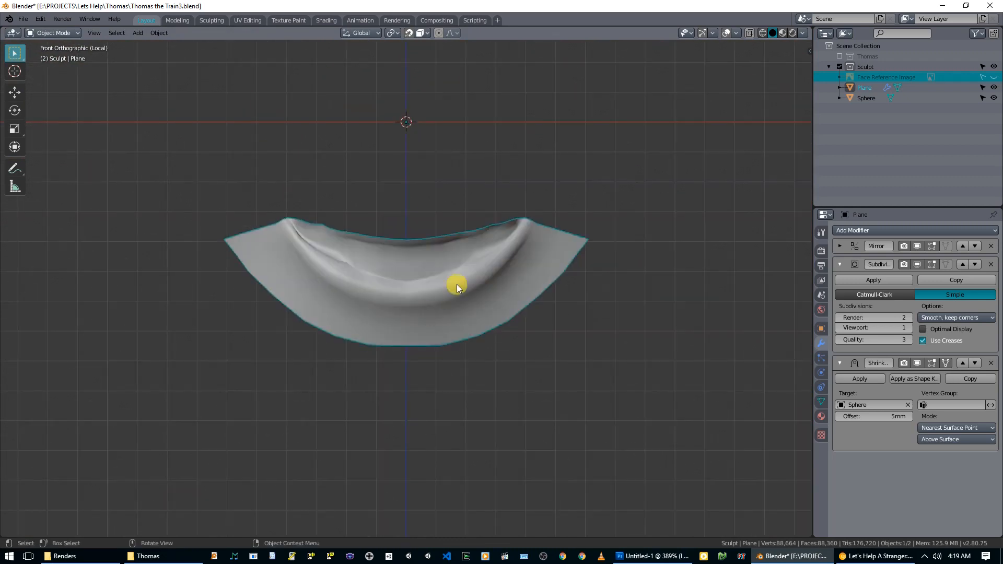
{"action": "key", "text": "KP_Divide"}
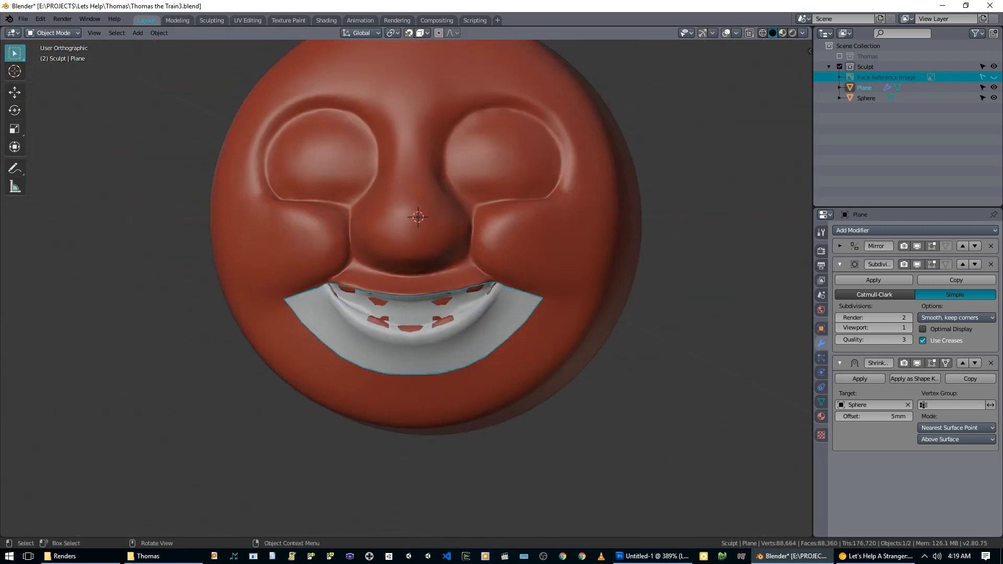
{"action": "key", "text": "Tab"}
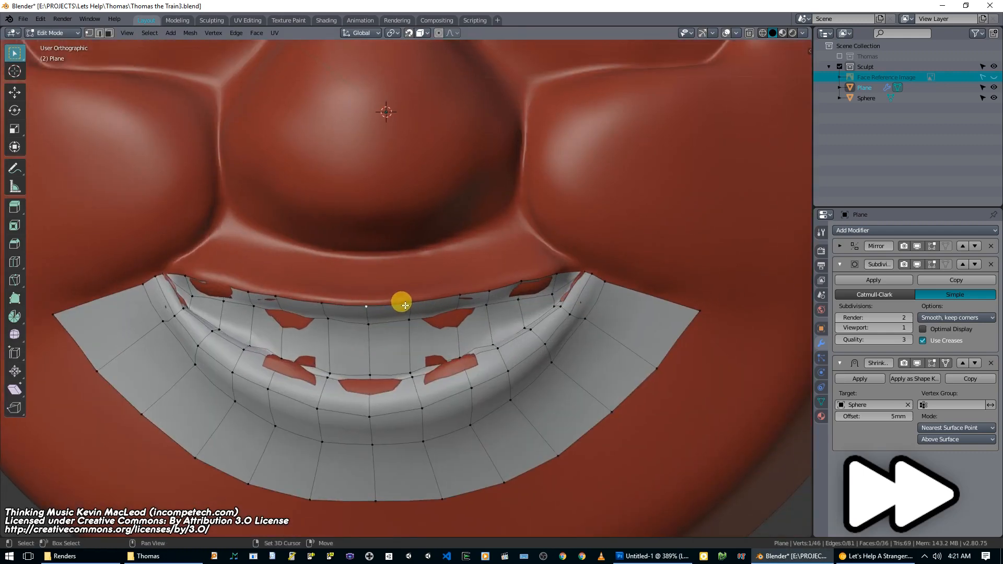
- Extrude top-row edge segments over the upper lip from the centre outward and fill the gaps between them
{"action": "left_click", "coordinate": [410, 305], "text": "shift"}
{"action": "middle_click_drag", "start_coordinate": [405, 305], "coordinate": [366, 300]}
{"action": "key", "text": "e"}
{"action": "left_click", "coordinate": [406, 272]}
{"action": "key", "text": "e"}
{"action": "key", "text": "f"}
{"action": "left_click", "coordinate": [514, 319], "text": "shift"}
{"action": "key", "text": "e"}
{"action": "left_click", "coordinate": [488, 273]}
{"action": "key", "text": "f"}
- Fill the remaining face of the upper-lip row near the mouth corner
{"action": "middle_click_drag", "start_coordinate": [524, 289], "coordinate": [527, 259]}
{"action": "left_click", "coordinate": [570, 290]}
{"action": "left_click", "coordinate": [562, 290], "text": "shift"}
{"action": "key", "text": "f"}
- Extrude the upper-lip row's centre edge and another edge midway to the corner up toward the nose
{"action": "middle_click_drag", "start_coordinate": [397, 295], "coordinate": [373, 298]}
{"action": "left_click", "coordinate": [315, 301], "text": "shift"}
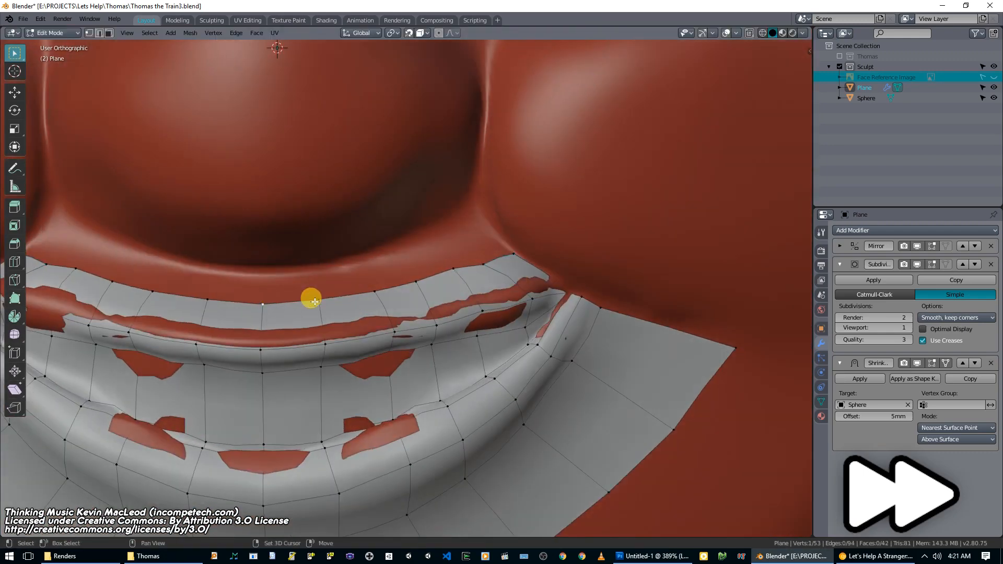
{"action": "key", "text": "e"}
{"action": "left_click", "coordinate": [308, 266]}
{"action": "left_click", "coordinate": [415, 280], "text": "shift"}
{"action": "key", "text": "e"}
{"action": "left_click", "coordinate": [395, 241]}
- Fill the gap between the two extruded quads, extrude the next edge outward, and adjust its inner vertex before filling beside it
{"action": "left_click", "coordinate": [373, 291], "text": "shift"}
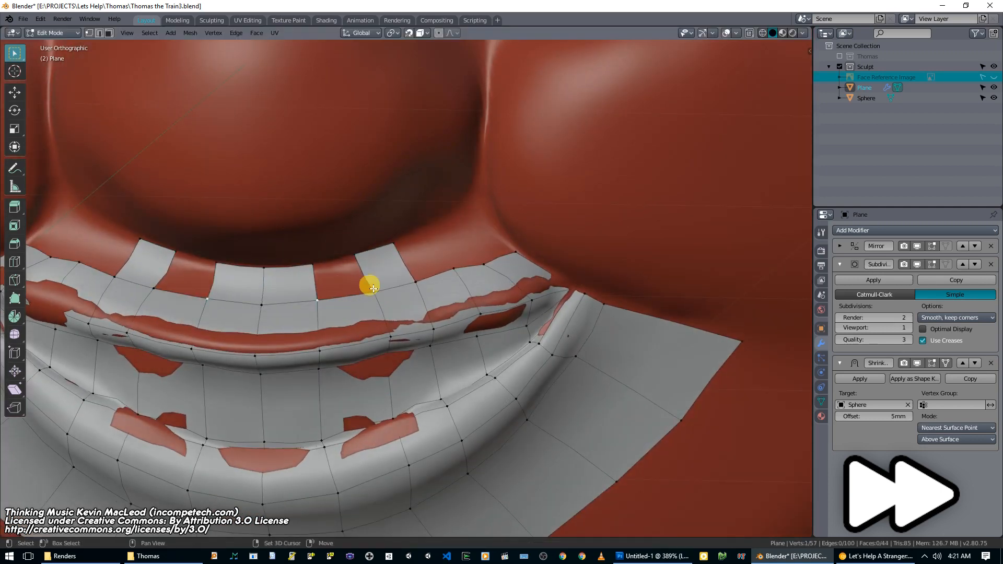
{"action": "key", "text": "f"}
{"action": "key", "text": "e"}
{"action": "left_click", "coordinate": [456, 229]}
{"action": "middle_click_drag", "start_coordinate": [478, 261], "coordinate": [533, 326]}
{"action": "left_click", "coordinate": [430, 231]}
{"action": "key", "text": "g"}
{"action": "left_click", "coordinate": [431, 229]}
{"action": "key", "text": "f"}
- Extrude the outer end of the row above the upper lip toward the cheek crease and fill the gap beside it
{"action": "left_click", "coordinate": [514, 265]}
{"action": "key", "text": "e"}
{"action": "left_click", "coordinate": [481, 213]}
{"action": "key", "text": "f"}
{"action": "scroll", "coordinate": [455, 306], "scroll_direction": "down", "scroll_amount": 3}
{"action": "scroll", "coordinate": [455, 305], "scroll_direction": "up", "scroll_amount": 3}
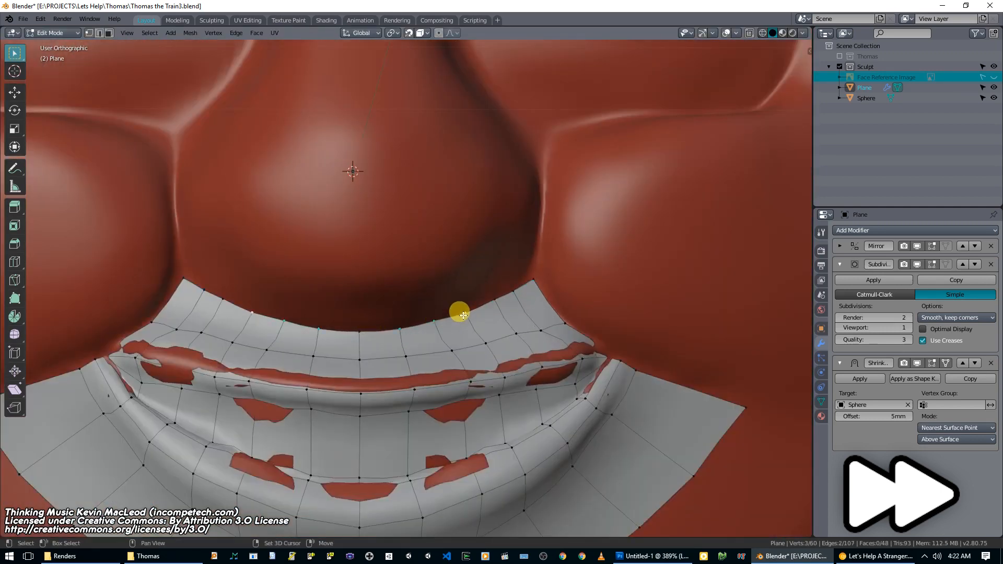
- Extrude further quads for the row beneath the nose, from its outer part and near its centre, and fill the gaps between them
{"action": "middle_click_drag", "start_coordinate": [462, 316], "coordinate": [436, 293]}
{"action": "key", "text": "e"}
{"action": "left_click", "coordinate": [405, 260]}
{"action": "key", "text": "e"}
{"action": "left_click", "coordinate": [453, 243]}
{"action": "key", "text": "f"}
{"action": "middle_click_drag", "start_coordinate": [462, 259], "coordinate": [450, 304]}
{"action": "left_click", "coordinate": [366, 326]}
{"action": "key", "text": "e"}
{"action": "left_click", "coordinate": [365, 276]}
{"action": "key", "text": "f"}
{"action": "middle_click_drag", "start_coordinate": [372, 324], "coordinate": [441, 276]}
- Start a strip of quads up the side of the nose from the row's outer end, adjusting its new vertices
{"action": "key", "text": "g"}
{"action": "left_click", "coordinate": [487, 238]}
{"action": "key", "text": "e"}
{"action": "left_click", "coordinate": [532, 225]}
{"action": "key", "text": "f"}
{"action": "key", "text": "g"}
{"action": "left_click", "coordinate": [489, 207]}
{"action": "middle_click_drag", "start_coordinate": [489, 207], "coordinate": [499, 261]}
{"action": "key", "text": "g"}
{"action": "left_click", "coordinate": [485, 192]}
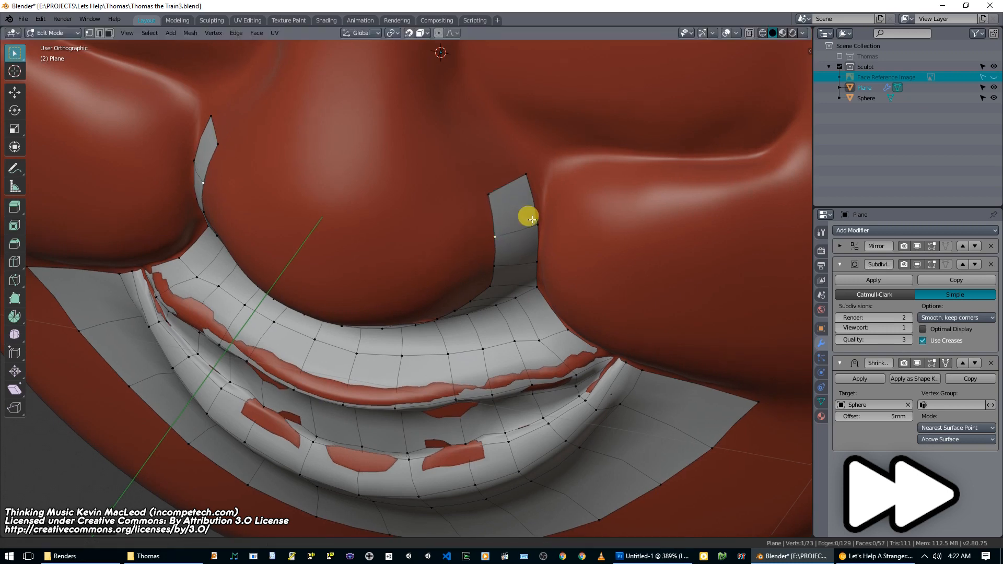
- Extrude the nose-side strip upward along the crease, past the inner corner of the eye
{"action": "middle_click_drag", "start_coordinate": [522, 206], "coordinate": [529, 281], "text": "shift"}
{"action": "key", "text": "g"}
{"action": "key", "text": "e"}
{"action": "left_click", "coordinate": [466, 236]}
{"action": "key", "text": "e"}
{"action": "left_click", "coordinate": [424, 187]}
{"action": "middle_click_drag", "start_coordinate": [439, 198], "coordinate": [458, 311], "text": "shift"}
{"action": "key", "text": "e"}
{"action": "left_click", "coordinate": [437, 242]}
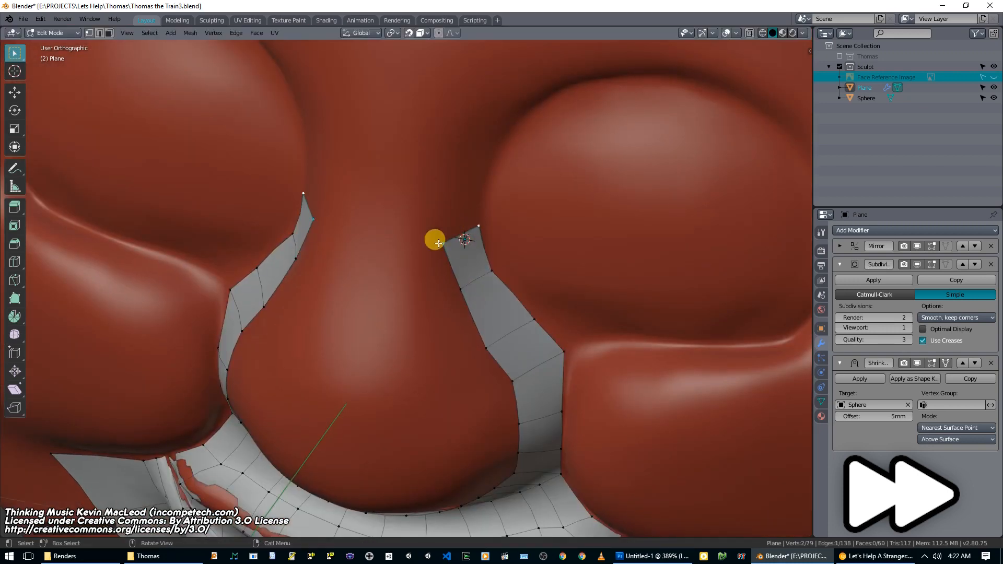
- Continue the strip up beside the nose bridge and curve it outward at the inner brow
{"action": "middle_click_drag", "start_coordinate": [438, 243], "coordinate": [422, 323], "text": "shift"}
{"action": "key", "text": "e"}
{"action": "left_click", "coordinate": [432, 269]}
{"action": "middle_click_drag", "start_coordinate": [460, 282], "coordinate": [432, 258]}
{"action": "key", "text": "e"}
{"action": "key", "text": "e"}
{"action": "left_click", "coordinate": [449, 160]}
{"action": "middle_click_drag", "start_coordinate": [449, 160], "coordinate": [471, 229]}
{"action": "left_click", "coordinate": [470, 228]}
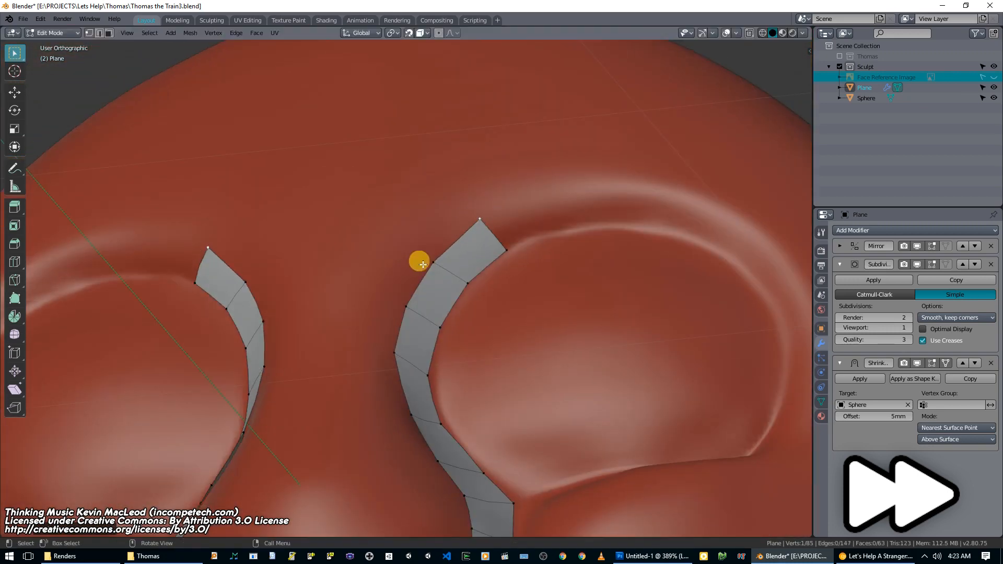
- Extrude the strip's end edge outward over the top of the eye socket in several quads
{"action": "left_click", "coordinate": [507, 250]}
{"action": "left_click", "coordinate": [479, 219], "text": "shift"}
{"action": "key", "text": "e"}
{"action": "key", "text": "g"}
{"action": "key", "text": "e"}
{"action": "key", "text": "e"}
{"action": "left_click", "coordinate": [685, 198]}
{"action": "middle_click_drag", "start_coordinate": [642, 228], "coordinate": [575, 237], "text": "shift"}
{"action": "key", "text": "e"}
{"action": "left_click", "coordinate": [610, 284]}
- Extend the eye strip around the upper outer curve of the socket and reposition its vertices to follow the rim
{"action": "middle_click_drag", "start_coordinate": [611, 284], "coordinate": [460, 261]}
{"action": "key", "text": "e"}
{"action": "left_click", "coordinate": [505, 290]}
{"action": "left_click", "coordinate": [526, 279]}
{"action": "key", "text": "g"}
{"action": "left_click", "coordinate": [522, 278]}
{"action": "middle_click_drag", "start_coordinate": [522, 278], "coordinate": [480, 305]}
{"action": "key", "text": "g"}
{"action": "left_click", "coordinate": [439, 330]}
{"action": "left_click", "coordinate": [404, 283]}
{"action": "key", "text": "g"}
{"action": "left_click", "coordinate": [403, 281]}
{"action": "left_click", "coordinate": [342, 249]}
{"action": "left_click", "coordinate": [442, 331]}
- Extrude the eye strip down the outer side of the socket and bend it inward at the lower outer corner
{"action": "key", "text": "e"}
{"action": "left_click", "coordinate": [496, 305]}
{"action": "key", "text": "e"}
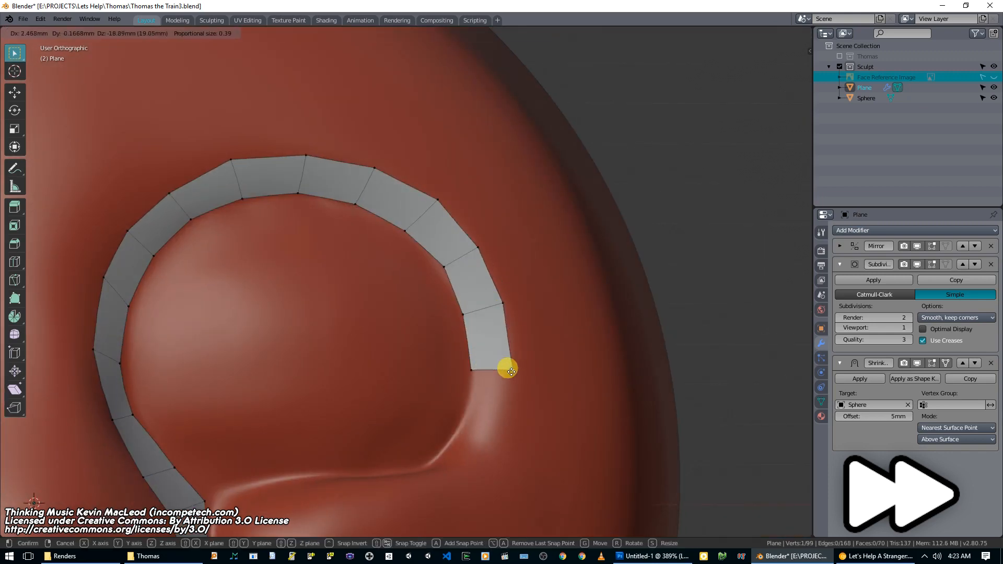
{"action": "left_click", "coordinate": [511, 368]}
{"action": "key", "text": "e"}
{"action": "left_click", "coordinate": [499, 416]}
{"action": "key", "text": "e"}
{"action": "left_click", "coordinate": [444, 466]}
- Extrude a cheek strip from the edge beside the mouth corner upward toward the lower outer corner of the eye
{"action": "scroll", "coordinate": [456, 462], "scroll_direction": "down", "scroll_amount": 3}
{"action": "middle_click_drag", "start_coordinate": [461, 459], "coordinate": [482, 321], "text": "shift"}
{"action": "left_click", "coordinate": [432, 424], "text": "shift"}
{"action": "key", "text": "e"}
{"action": "left_click", "coordinate": [449, 387]}
{"action": "middle_click_drag", "start_coordinate": [464, 395], "coordinate": [470, 326]}
{"action": "key", "text": "e"}
{"action": "left_click", "coordinate": [490, 265]}
{"action": "middle_click_drag", "start_coordinate": [493, 263], "coordinate": [440, 364]}
{"action": "key", "text": "e"}
{"action": "left_click", "coordinate": [435, 323]}
{"action": "key", "text": "e"}
{"action": "left_click", "coordinate": [431, 290]}
- Join the top of the cheek strip to the eye strip with an extruded quad, adjusted vertices and a filled face
{"action": "middle_click_drag", "start_coordinate": [391, 333], "coordinate": [405, 355]}
{"action": "left_click", "coordinate": [420, 374]}
{"action": "key", "text": "g"}
{"action": "left_click", "coordinate": [414, 350]}
{"action": "left_click", "coordinate": [319, 356], "text": "shift"}
{"action": "key", "text": "e"}
{"action": "left_click", "coordinate": [335, 327]}
{"action": "left_click", "coordinate": [387, 329]}
{"action": "key", "text": "g"}
{"action": "left_click", "coordinate": [385, 327]}
{"action": "left_click", "coordinate": [395, 356], "text": "shift"}
{"action": "left_click", "coordinate": [387, 325], "text": "shift"}
{"action": "key", "text": "f"}
- Extrude the under-eye row inward toward the nose and fill the faces that join it to the nose-side strip
{"action": "key", "text": "e"}
{"action": "middle_click_drag", "start_coordinate": [341, 353], "coordinate": [364, 353]}
{"action": "key", "text": "e"}
{"action": "left_click", "coordinate": [316, 373]}
{"action": "left_click", "coordinate": [293, 396], "text": "shift"}
{"action": "left_click", "coordinate": [290, 349], "text": "shift"}
{"action": "left_click", "coordinate": [297, 345], "text": "shift"}
{"action": "key", "text": "f"}
{"action": "middle_click_drag", "start_coordinate": [299, 346], "coordinate": [330, 355]}
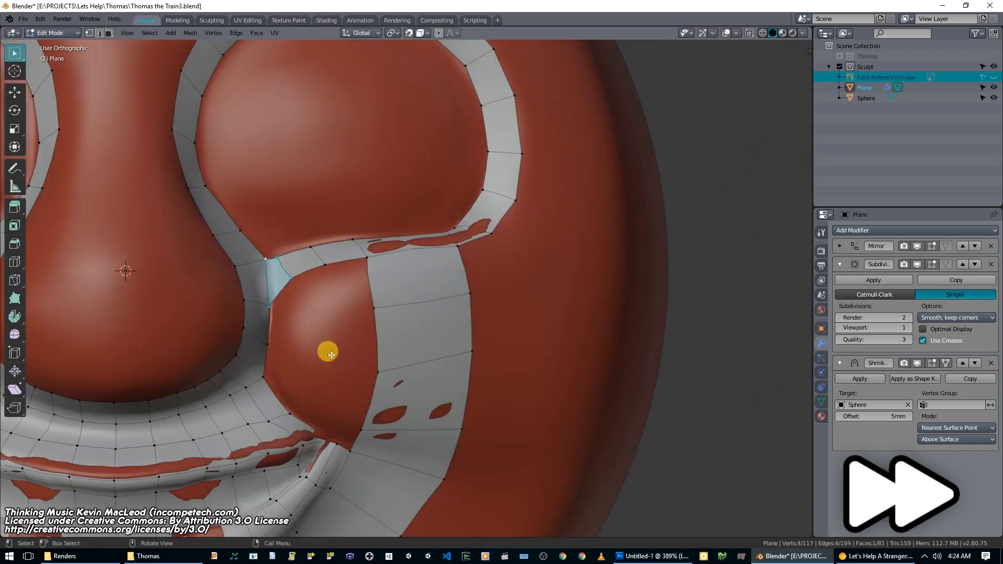
- Add a lengthwise loop cut through the middle of the cheek strip
{"action": "key", "text": "ctrl+r"}
{"action": "left_click", "coordinate": [398, 376]}
{"action": "middle_click_drag", "start_coordinate": [398, 376], "coordinate": [320, 326]}
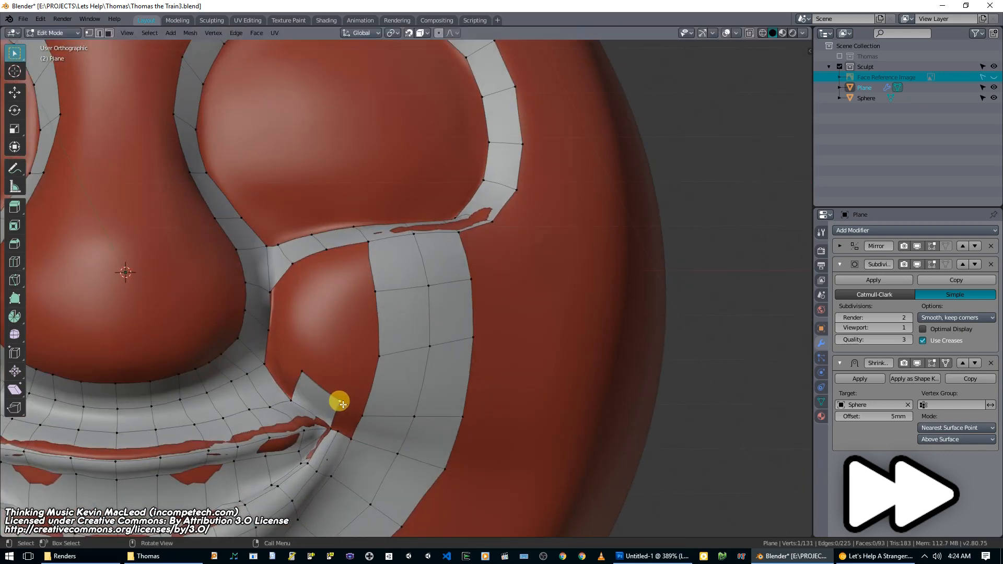
- Extrude an inner cheek column from above the mouth corner up to the under-eye row and fill the gap to the cheek strip
{"action": "key", "text": "e"}
{"action": "left_click", "coordinate": [350, 361]}
{"action": "key", "text": "e"}
{"action": "left_click", "coordinate": [346, 296]}
{"action": "left_click", "coordinate": [330, 254], "text": "shift"}
{"action": "key", "text": "f"}
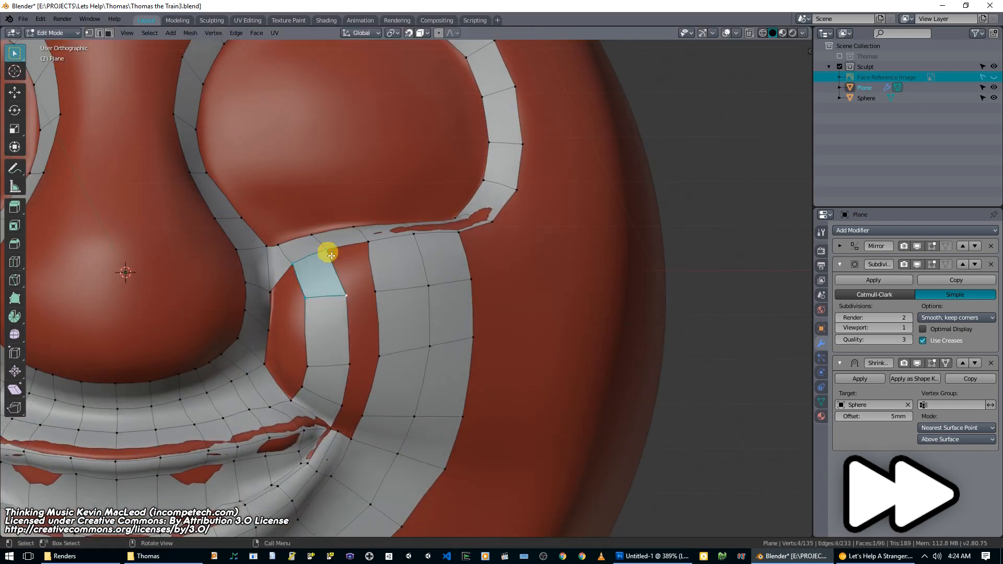
{"action": "key", "text": "f"}
{"action": "key", "text": "f"}
{"action": "key", "text": "f"}
- Add a vertical loop cut through the filled cheek, slide the neighbouring edges for even spacing, and add a horizontal loop cut
{"action": "key", "text": "ctrl+r"}
{"action": "left_click", "coordinate": [339, 365]}
{"action": "mouse_move", "coordinate": [336, 291]}
{"action": "middle_mouse_down"}
{"action": "mouse_move", "coordinate": [313, 313]}
{"action": "mouse_move", "coordinate": [338, 287]}
{"action": "middle_mouse_up"}
{"action": "key", "text": "g"}
{"action": "key", "text": "g"}
{"action": "left_click", "coordinate": [359, 324]}
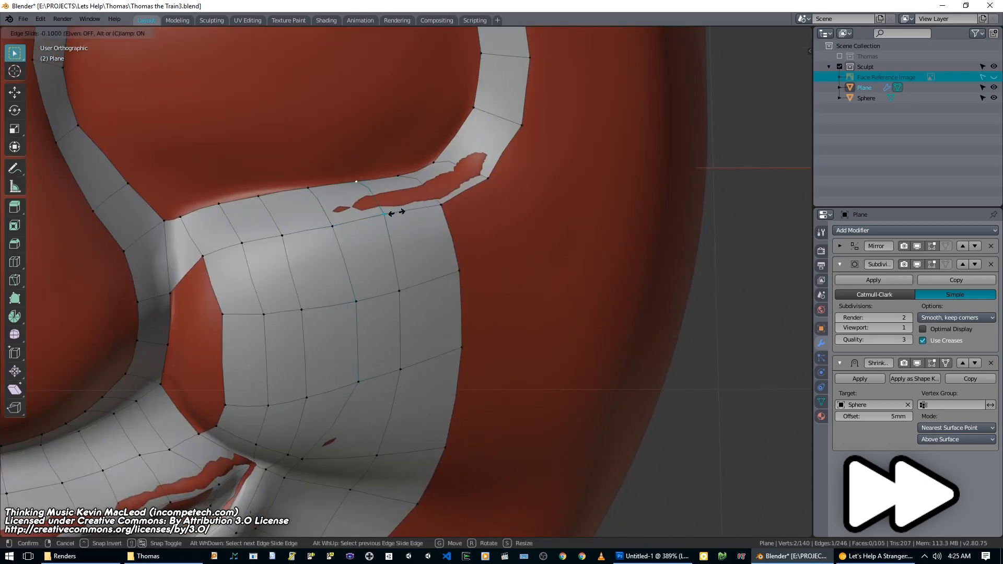
{"action": "middle_click_drag", "start_coordinate": [397, 295], "coordinate": [419, 280]}
{"action": "key", "text": "ctrl+r"}
{"action": "left_click", "coordinate": [418, 280]}
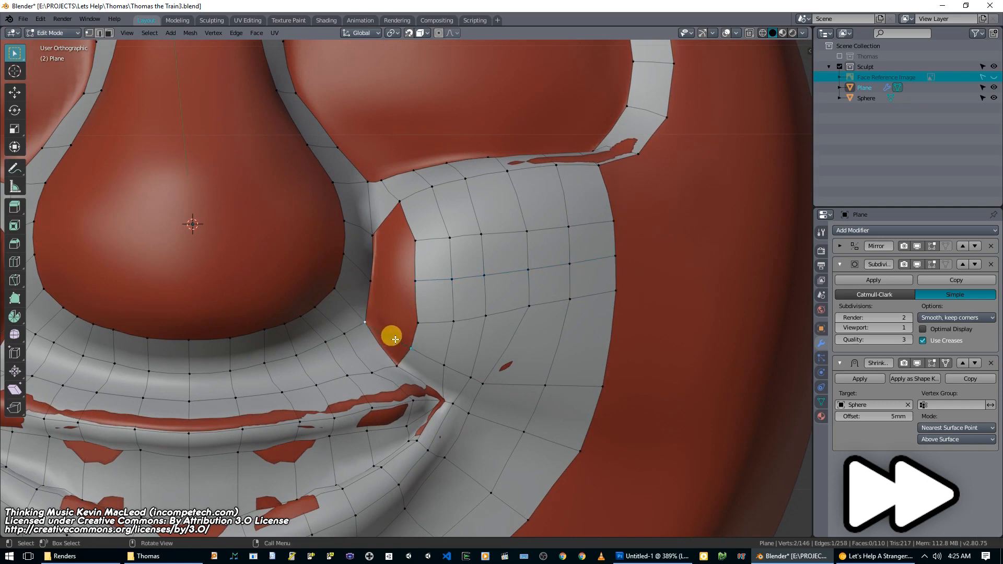
- Fill the remaining gap between the cheek and the nose-side strip, deleting and rebuilding the faces at its lower end
{"action": "key", "text": "f"}
{"action": "scroll", "coordinate": [404, 363], "scroll_direction": "up", "scroll_amount": 1}
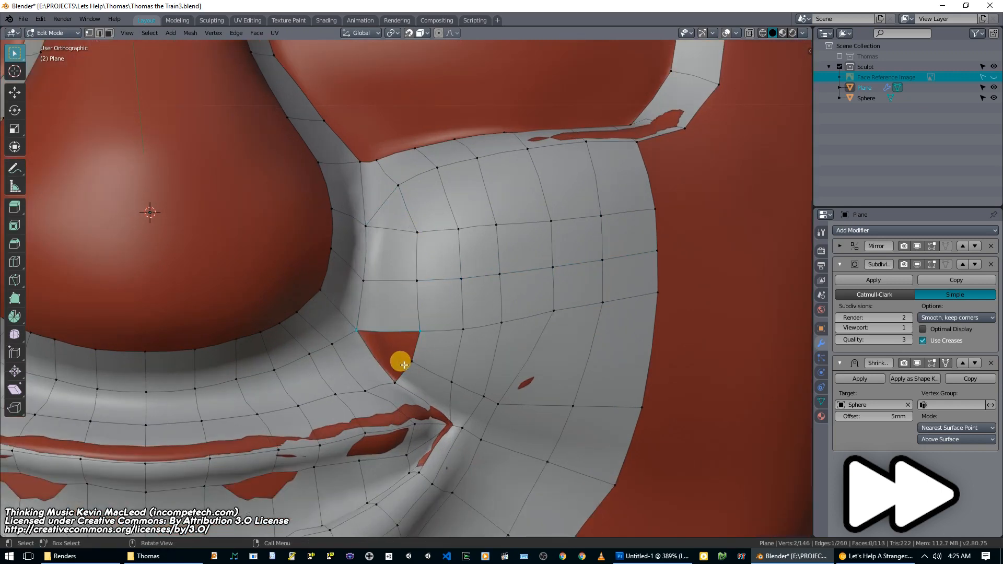
{"action": "scroll", "coordinate": [419, 358], "scroll_direction": "up", "scroll_amount": 2}
{"action": "key", "text": "3"}
{"action": "left_click", "coordinate": [372, 324]}
{"action": "key", "text": "x"}
{"action": "left_click", "coordinate": [360, 346]}
{"action": "key", "text": "2"}
{"action": "key", "text": "f"}
{"action": "key", "text": "f"}
{"action": "key", "text": "f"}
- Move individual vertices on the inner cheek near the nose crease to even out the quads
{"action": "scroll", "coordinate": [399, 355], "scroll_direction": "down", "scroll_amount": 3}
{"action": "scroll", "coordinate": [399, 356], "scroll_direction": "up", "scroll_amount": 1}
{"action": "key", "text": "1"}
{"action": "left_click", "coordinate": [329, 251]}
{"action": "key", "text": "g"}
{"action": "left_click", "coordinate": [333, 244]}
{"action": "left_click", "coordinate": [416, 276]}
{"action": "left_click", "coordinate": [415, 227]}
{"action": "key", "text": "g"}
{"action": "left_click", "coordinate": [413, 223]}
- Move vertices across the upper and outer cheek upward to smooth the spacing of the grid
{"action": "middle_click_drag", "start_coordinate": [452, 227], "coordinate": [429, 230]}
{"action": "key", "text": "g"}
{"action": "left_click", "coordinate": [426, 214]}
{"action": "key", "text": "g"}
{"action": "left_click", "coordinate": [422, 160]}
{"action": "left_click", "coordinate": [537, 214], "text": "shift"}
{"action": "key", "text": "g"}
{"action": "left_click", "coordinate": [541, 201]}
{"action": "left_click", "coordinate": [593, 208]}
{"action": "key", "text": "g"}
{"action": "left_click", "coordinate": [592, 194]}
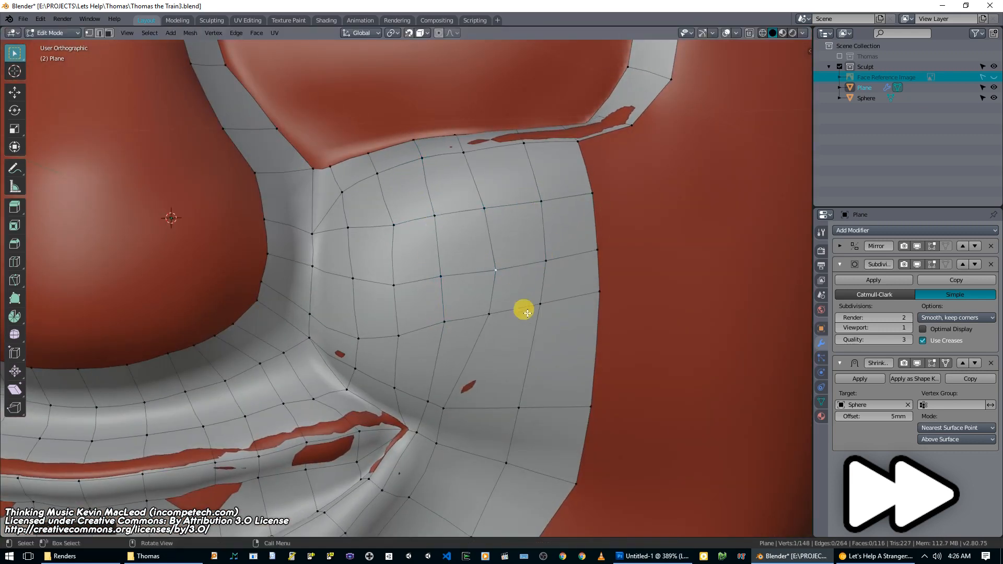
- Move individual vertices across the middle and outer cheek to even out the quad spacing
{"action": "middle_click_drag", "start_coordinate": [540, 306], "coordinate": [464, 262]}
{"action": "left_click", "coordinate": [562, 240]}
{"action": "key", "text": "g"}
{"action": "left_click", "coordinate": [561, 276]}
{"action": "left_click", "coordinate": [516, 288]}
{"action": "key", "text": "g"}
{"action": "left_click", "coordinate": [514, 282]}
{"action": "left_click", "coordinate": [555, 336]}
{"action": "key", "text": "g"}
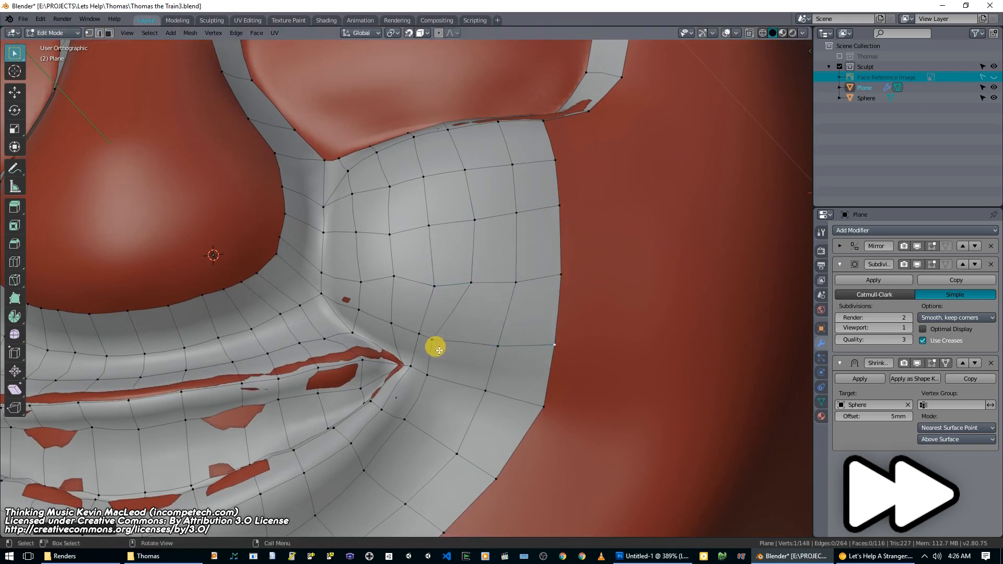
- Reposition the lower cheek vertices above the mouth corner and adjust the vertices beside the nose crease
{"action": "key", "text": "g"}
{"action": "left_click", "coordinate": [424, 283]}
{"action": "left_click", "coordinate": [471, 283]}
{"action": "key", "text": "g"}
{"action": "left_click", "coordinate": [468, 287]}
{"action": "left_click", "coordinate": [384, 226]}
{"action": "left_click", "coordinate": [321, 272]}
{"action": "key", "text": "g"}
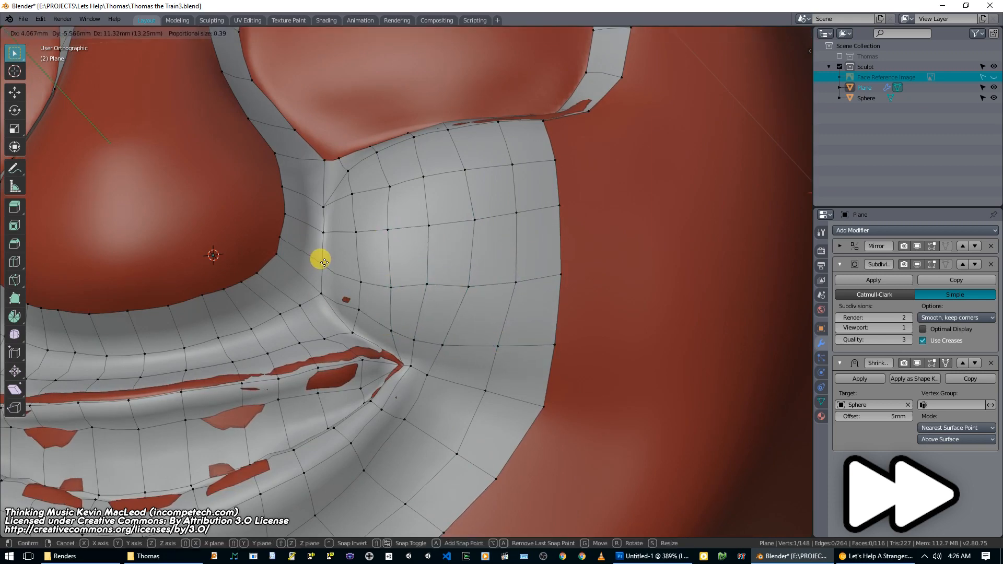
{"action": "left_click", "coordinate": [390, 280]}
- Nudge the remaining uneven cheek vertices below the eye and near the mouth corner to smooth the grid
{"action": "middle_click_drag", "start_coordinate": [384, 282], "coordinate": [346, 309]}
{"action": "scroll", "coordinate": [410, 278], "scroll_direction": "down", "scroll_amount": 2}
{"action": "scroll", "coordinate": [347, 305], "scroll_direction": "up", "scroll_amount": 2}
{"action": "left_click", "coordinate": [353, 294]}
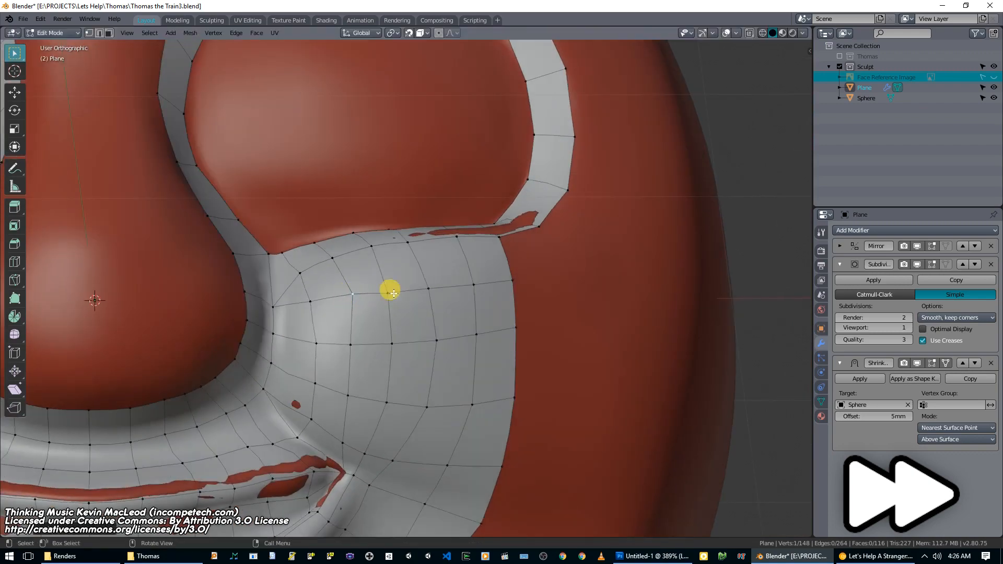
{"action": "left_click", "coordinate": [477, 286]}
{"action": "middle_click_drag", "start_coordinate": [477, 286], "coordinate": [411, 321]}
{"action": "scroll", "coordinate": [392, 319], "scroll_direction": "up", "scroll_amount": 1}
{"action": "left_click", "coordinate": [353, 367]}
{"action": "key", "text": "g"}
{"action": "left_click", "coordinate": [357, 370]}
{"action": "scroll", "coordinate": [410, 313], "scroll_direction": "down", "scroll_amount": 4}
{"action": "scroll", "coordinate": [411, 321], "scroll_direction": "up", "scroll_amount": 3}
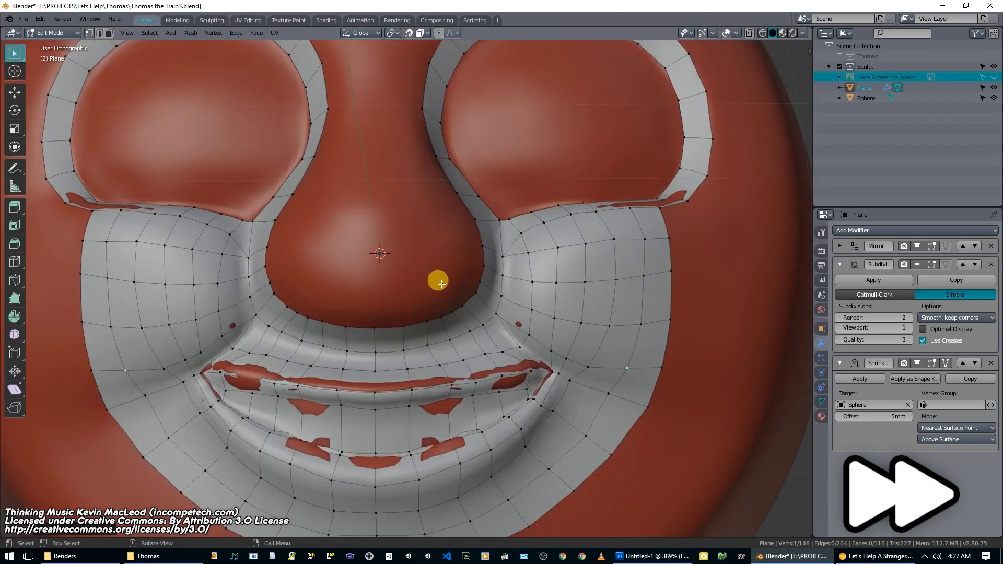
- Extrude the edges under the nose upward onto the nose and rotate the new row to follow its curve
{"action": "scroll", "coordinate": [460, 304], "scroll_direction": "up", "scroll_amount": 1}
{"action": "key", "text": "r"}
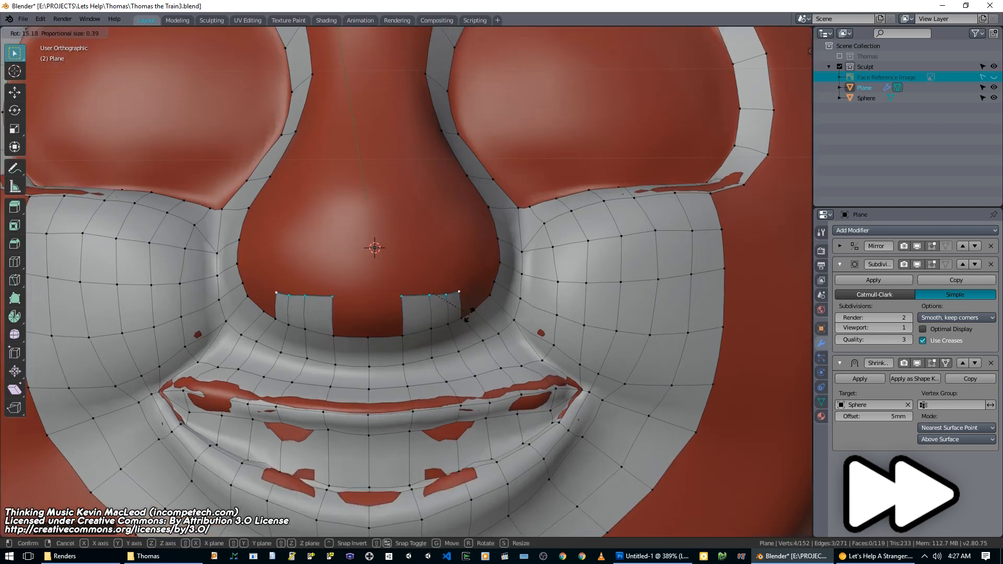
{"action": "left_click", "coordinate": [448, 294], "text": "shift"}
{"action": "left_click", "coordinate": [403, 297], "text": "shift"}
- Extrude further rows of quads upward over the nose to cover its front up to the start of the bridge
{"action": "key", "text": "e"}
{"action": "left_click", "coordinate": [420, 261]}
{"action": "middle_click_drag", "start_coordinate": [422, 250], "coordinate": [423, 303]}
{"action": "key", "text": "e"}
{"action": "left_click", "coordinate": [431, 250]}
{"action": "left_click", "coordinate": [383, 169], "text": "shift"}
{"action": "key", "text": "e"}
{"action": "key", "text": "x"}
{"action": "scroll", "coordinate": [408, 261], "scroll_direction": "up", "scroll_amount": 1}
{"action": "middle_click_drag", "start_coordinate": [364, 201], "coordinate": [390, 279], "text": "shift"}
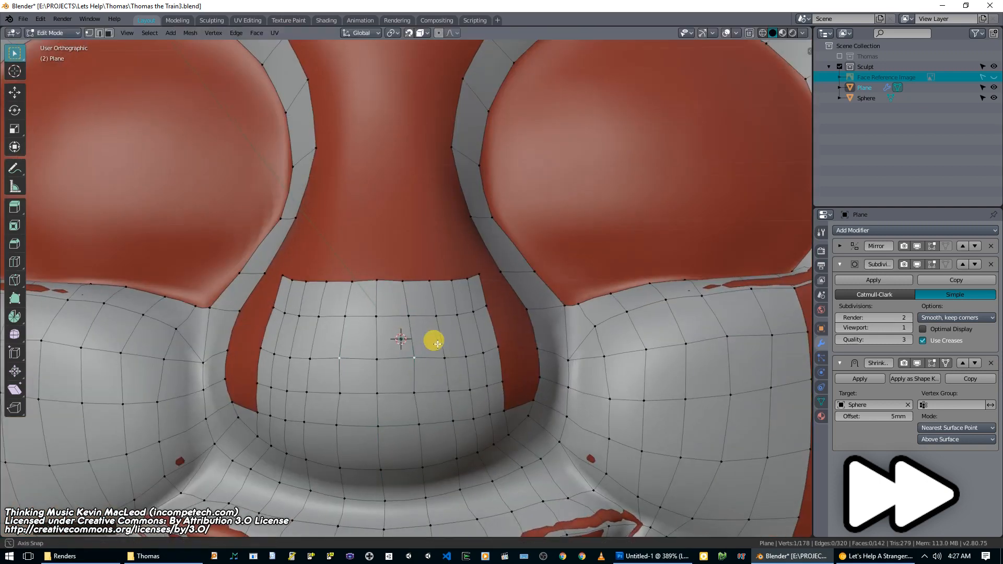
- Fill the side gap between the nose patch and the loop around the nose with quads
{"action": "middle_click_drag", "start_coordinate": [437, 344], "coordinate": [400, 340]}
{"action": "left_click", "coordinate": [491, 402]}
{"action": "key", "text": "f"}
{"action": "key", "text": "f"}
{"action": "key", "text": "f"}
{"action": "key", "text": "f"}
{"action": "middle_click_drag", "start_coordinate": [499, 380], "coordinate": [433, 366]}
- Move vertices on the side of the nose to even out the newly filled quads
{"action": "key", "text": "g"}
{"action": "left_click", "coordinate": [407, 371]}
{"action": "key", "text": "g"}
{"action": "middle_click_drag", "start_coordinate": [400, 308], "coordinate": [495, 367]}
{"action": "left_click", "coordinate": [354, 333]}
{"action": "key", "text": "g"}
{"action": "left_click", "coordinate": [413, 340]}
{"action": "key", "text": "g"}
{"action": "left_click", "coordinate": [605, 387]}
- Slide vertices on the side and front of the nose for more even quad widths
{"action": "left_click", "coordinate": [543, 343], "text": "shift"}
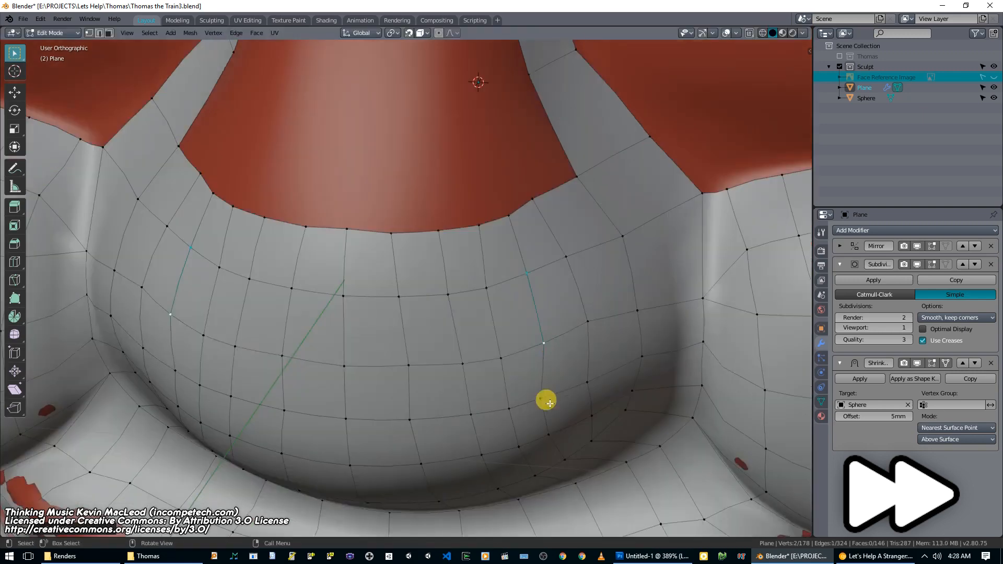
{"action": "left_click", "coordinate": [546, 400]}
{"action": "key", "text": "g"}
{"action": "key", "text": "g"}
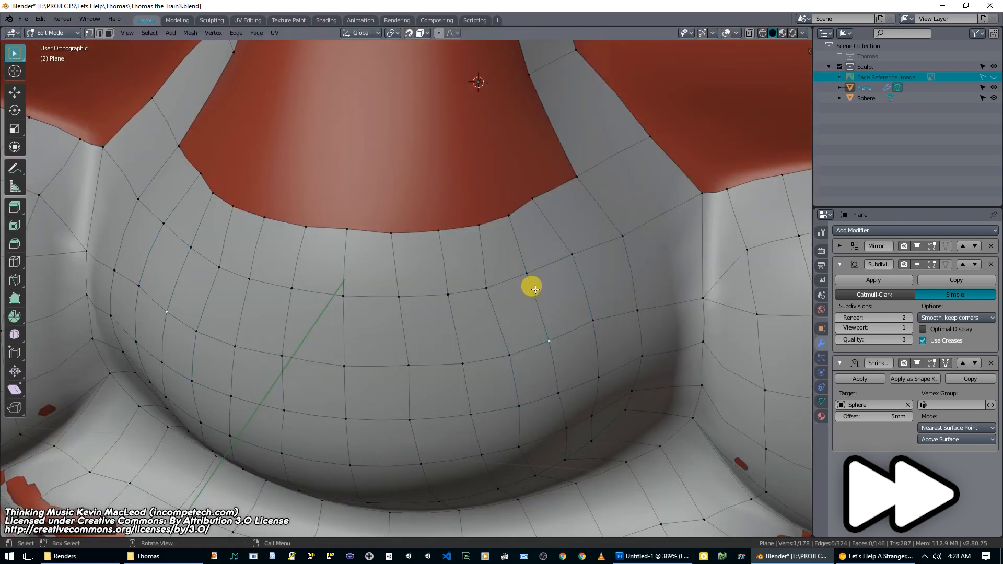
{"action": "left_click", "coordinate": [486, 287]}
{"action": "key", "text": "g"}
{"action": "key", "text": "g"}
- Slide the vertical edges along the side of the nose to balance the spacing between neighbouring columns
{"action": "middle_click_drag", "start_coordinate": [470, 361], "coordinate": [501, 319], "text": "shift"}
{"action": "middle_click_drag", "start_coordinate": [590, 340], "coordinate": [524, 329]}
{"action": "left_click", "coordinate": [542, 314]}
{"action": "left_click", "coordinate": [537, 265], "text": "shift"}
{"action": "left_click", "coordinate": [526, 207], "text": "shift"}
{"action": "key", "text": "g"}
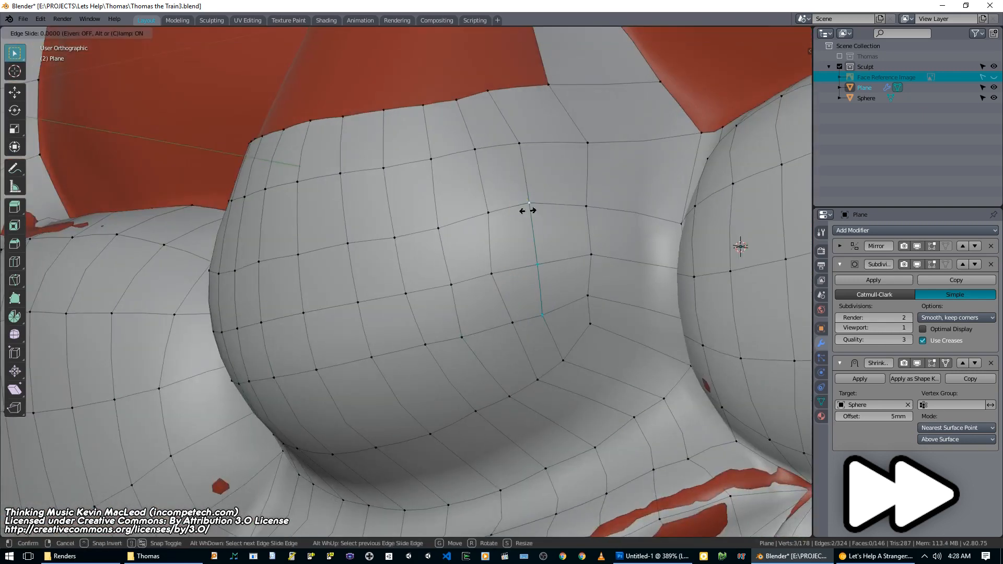
{"action": "left_click", "coordinate": [440, 233], "text": "shift"}
{"action": "middle_click_drag", "start_coordinate": [444, 245], "coordinate": [569, 308]}
- Extrude the open top edge of the nose patch upward onto the bridge and scale the new row narrower
{"action": "scroll", "coordinate": [514, 276], "scroll_direction": "down", "scroll_amount": 3}
{"action": "left_click", "coordinate": [488, 271]}
{"action": "left_click", "coordinate": [517, 266], "text": "shift"}
{"action": "middle_click_drag", "start_coordinate": [519, 268], "coordinate": [524, 310]}
{"action": "left_click", "coordinate": [528, 264]}
{"action": "scroll", "coordinate": [573, 324], "scroll_direction": "down", "scroll_amount": 5}
{"action": "middle_click_drag", "start_coordinate": [528, 263], "coordinate": [490, 375]}
{"action": "scroll", "coordinate": [573, 325], "scroll_direction": "up", "scroll_amount": 5}
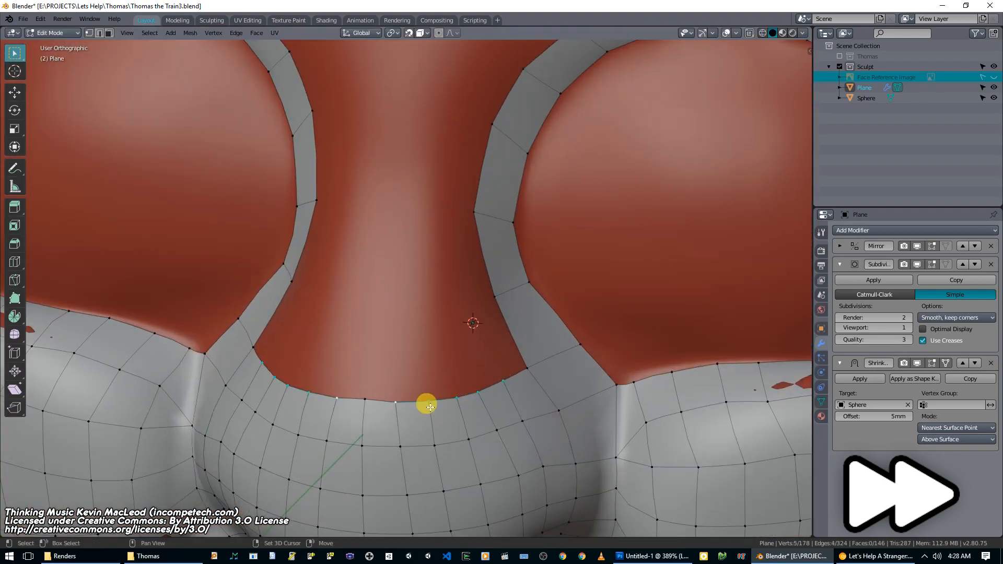
{"action": "key", "text": "e"}
{"action": "left_click", "coordinate": [417, 317]}
{"action": "middle_click_drag", "start_coordinate": [494, 319], "coordinate": [465, 324]}
{"action": "key", "text": "s"}
{"action": "left_click", "coordinate": [447, 324]}
- Extrude a second row up the nose bridge, scaling and positioning it between the eye loops
{"action": "key", "text": "e"}
{"action": "left_click", "coordinate": [462, 261]}
{"action": "key", "text": "s"}
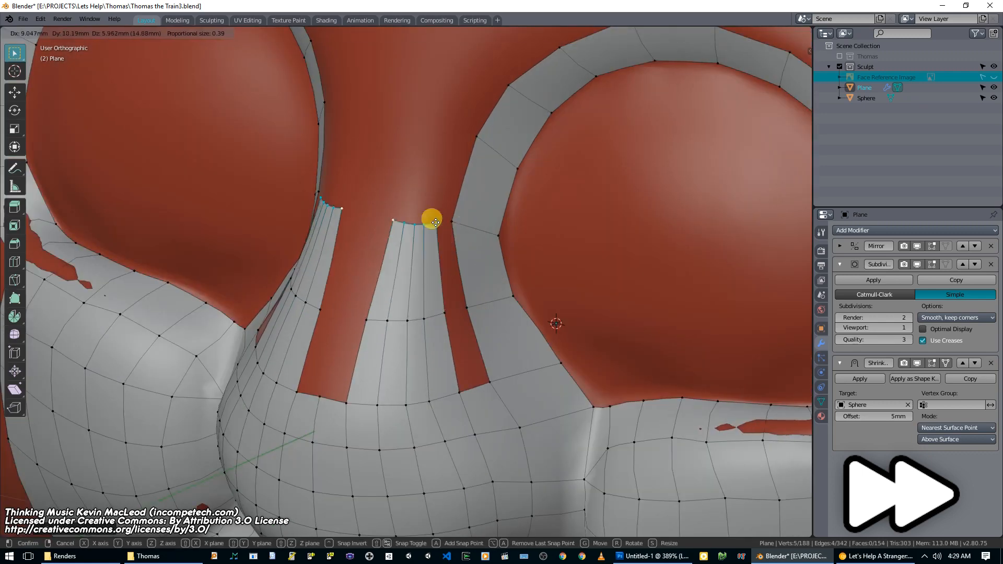
{"action": "left_click", "coordinate": [442, 223]}
- Fill the gaps between the extruded bridge rows, the inner eye loop and the mirror centre
{"action": "middle_click_drag", "start_coordinate": [443, 224], "coordinate": [489, 240]}
{"action": "left_click", "coordinate": [430, 329]}
{"action": "left_click", "coordinate": [430, 227], "text": "shift"}
{"action": "key", "text": "e"}
{"action": "key", "text": "f"}
{"action": "key", "text": "f"}
{"action": "key", "text": "f"}
{"action": "middle_click_drag", "start_coordinate": [437, 330], "coordinate": [461, 367]}
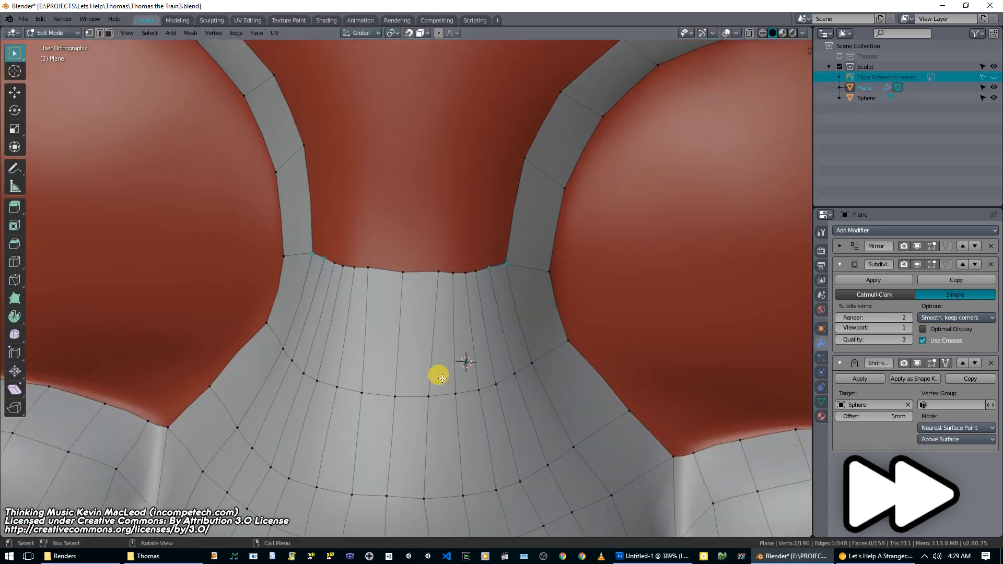
- Extrude another row up the nose bridge, rotate it into line, and fill the gaps beside it
{"action": "right_click", "coordinate": [428, 275]}
{"action": "middle_click_drag", "start_coordinate": [427, 276], "coordinate": [412, 340]}
{"action": "left_click", "coordinate": [465, 277], "text": "shift"}
{"action": "scroll", "coordinate": [464, 276], "scroll_direction": "down", "scroll_amount": 1}
{"action": "key", "text": "e"}
{"action": "left_click", "coordinate": [443, 215]}
{"action": "key", "text": "r"}
{"action": "key", "text": "f"}
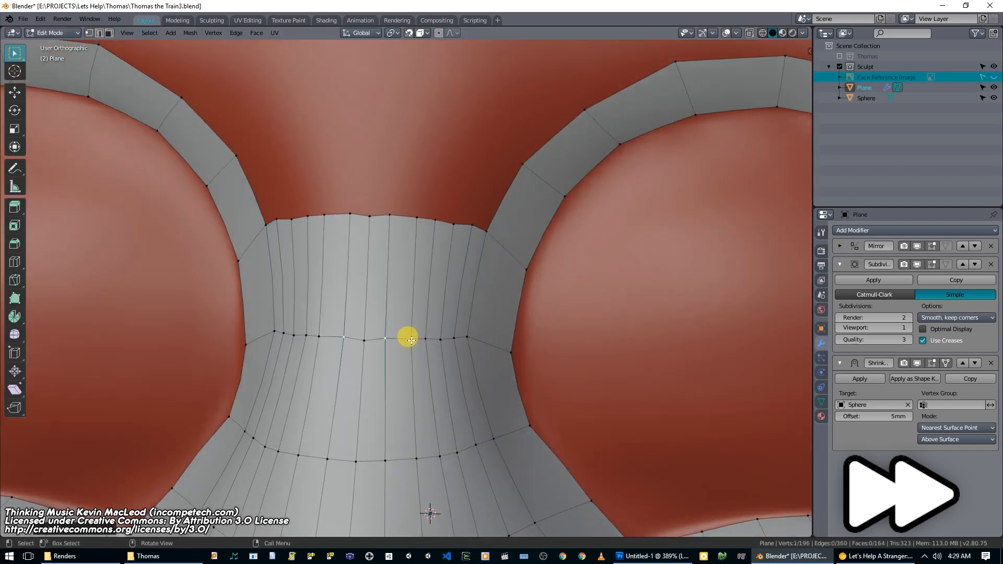
- Move vertices along the upper bridge rows to straighten them and even out the column widths
{"action": "left_click", "coordinate": [453, 224]}
{"action": "key", "text": "g"}
{"action": "scroll", "coordinate": [449, 364], "scroll_direction": "up", "scroll_amount": 1}
{"action": "left_click", "coordinate": [345, 363]}
{"action": "key", "text": "g"}
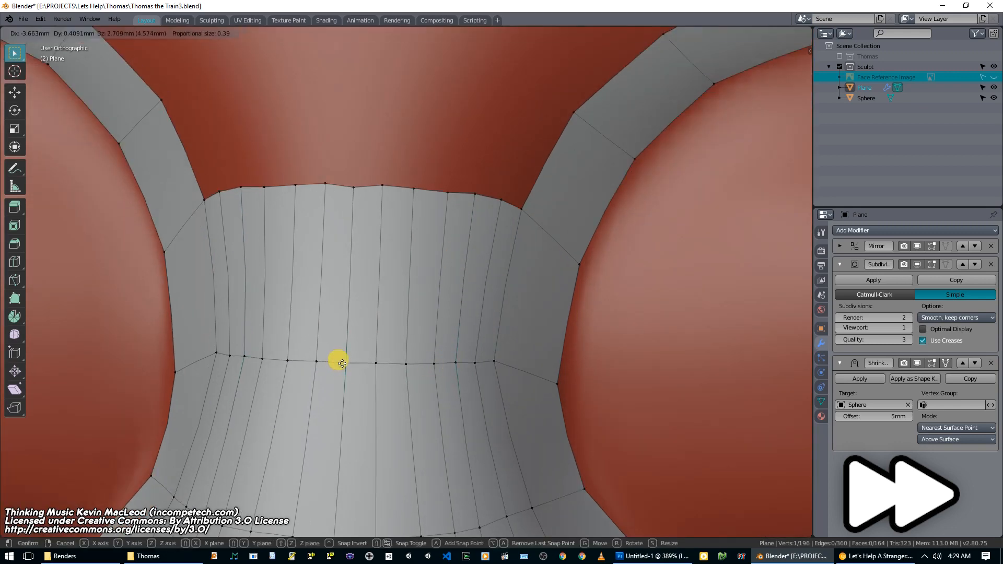
{"action": "left_click", "coordinate": [341, 361]}
{"action": "scroll", "coordinate": [418, 360], "scroll_direction": "down", "scroll_amount": 5}
{"action": "middle_click_drag", "start_coordinate": [449, 350], "coordinate": [465, 367]}
{"action": "scroll", "coordinate": [465, 367], "scroll_direction": "up", "scroll_amount": 3}
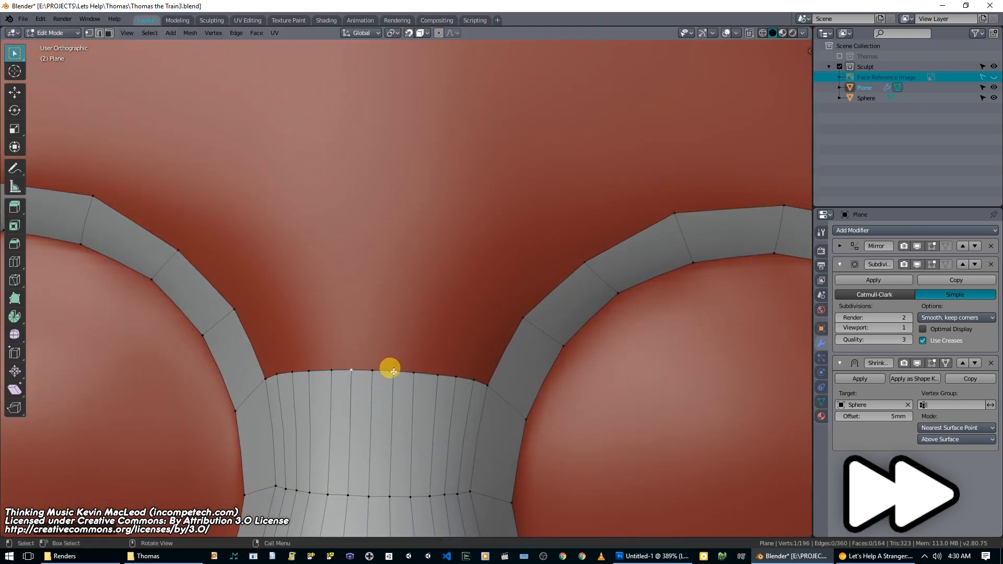
- Extrude the top edge of the bridge upward between the eyes, rotate it, and connect it to the eye loop
{"action": "left_click", "coordinate": [472, 379], "text": "shift"}
{"action": "key", "text": "e"}
{"action": "key", "text": "r"}
{"action": "left_click", "coordinate": [525, 330]}
{"action": "key", "text": "g"}
{"action": "left_click", "coordinate": [522, 324]}
{"action": "left_click", "coordinate": [475, 380]}
{"action": "left_click", "coordinate": [488, 384], "text": "shift"}
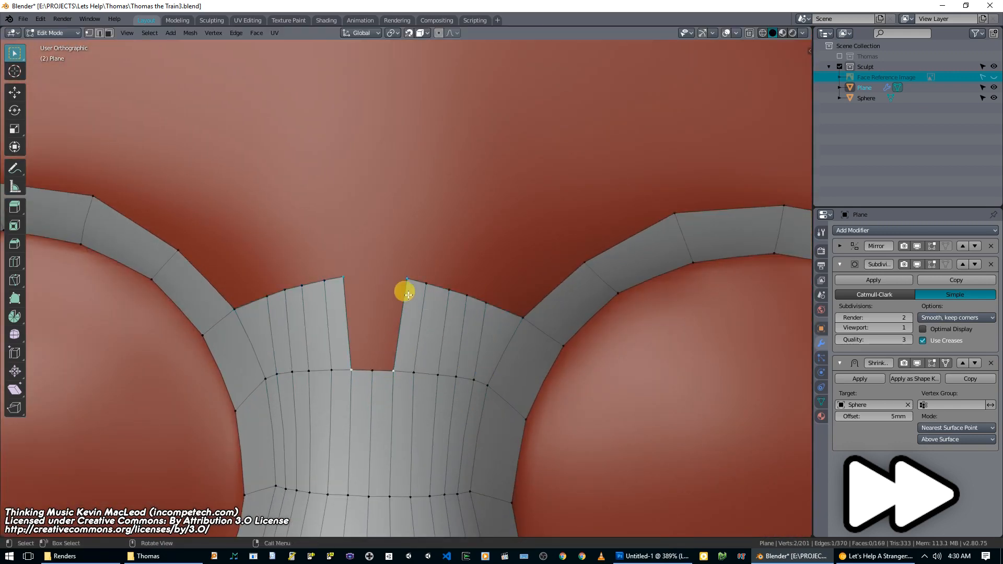
- Fill the centre gap in the top bridge row and save the file
{"action": "left_click", "coordinate": [372, 275]}
{"action": "left_click", "coordinate": [372, 370], "text": "shift"}
{"action": "key", "text": "f"}
{"action": "key", "text": "f"}
{"action": "scroll", "coordinate": [396, 360], "scroll_direction": "down", "scroll_amount": 9}
{"action": "scroll", "coordinate": [418, 339], "scroll_direction": "up", "scroll_amount": 5}
{"action": "key", "text": "ctrl+s"}
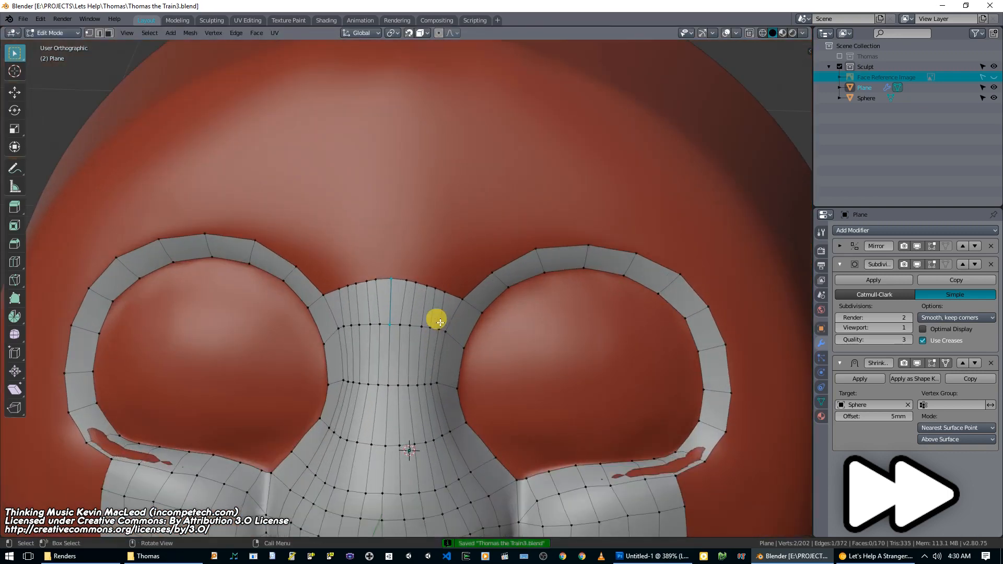
- Move the vertices along the top bridge edge to form a smooth arc between the eye loops
{"action": "middle_click_drag", "start_coordinate": [440, 323], "coordinate": [396, 310]}
{"action": "scroll", "coordinate": [395, 310], "scroll_direction": "up", "scroll_amount": 3}
{"action": "left_click", "coordinate": [404, 289]}
{"action": "key", "text": "g"}
{"action": "left_click", "coordinate": [409, 291]}
{"action": "left_click", "coordinate": [348, 266]}
{"action": "key", "text": "g"}
{"action": "left_click", "coordinate": [342, 263]}
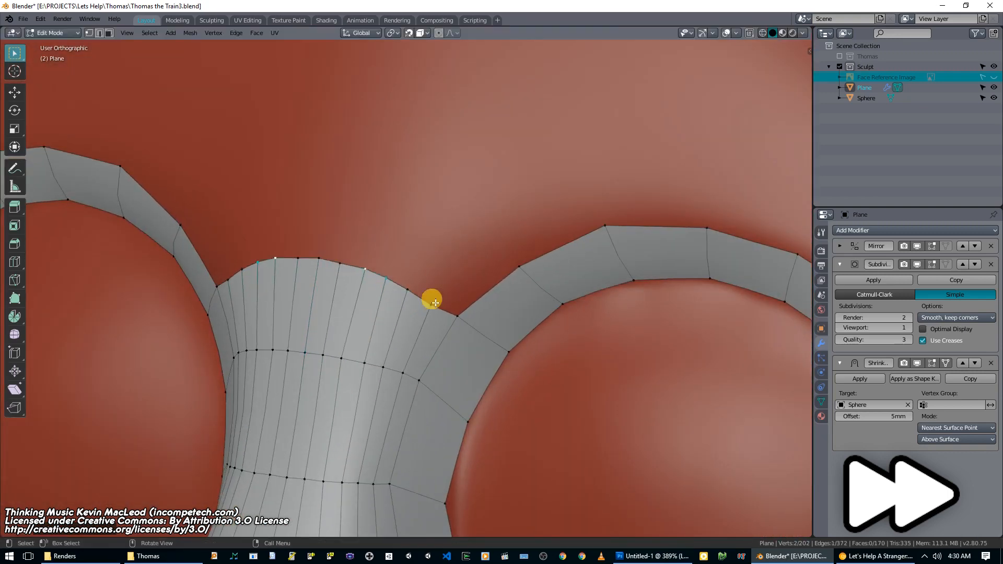
- Extrude the arched top edge into a new row toward the forehead, fit its vertices, and close its centre
{"action": "key", "text": "e"}
{"action": "left_click", "coordinate": [430, 218]}
{"action": "left_click", "coordinate": [395, 207]}
{"action": "key", "text": "g"}
{"action": "left_click", "coordinate": [359, 189]}
{"action": "left_click", "coordinate": [401, 202]}
{"action": "key", "text": "g"}
{"action": "left_click", "coordinate": [401, 199]}
{"action": "left_click", "coordinate": [362, 190]}
{"action": "key", "text": "e"}
{"action": "left_click", "coordinate": [332, 183]}
{"action": "left_click", "coordinate": [341, 263]}
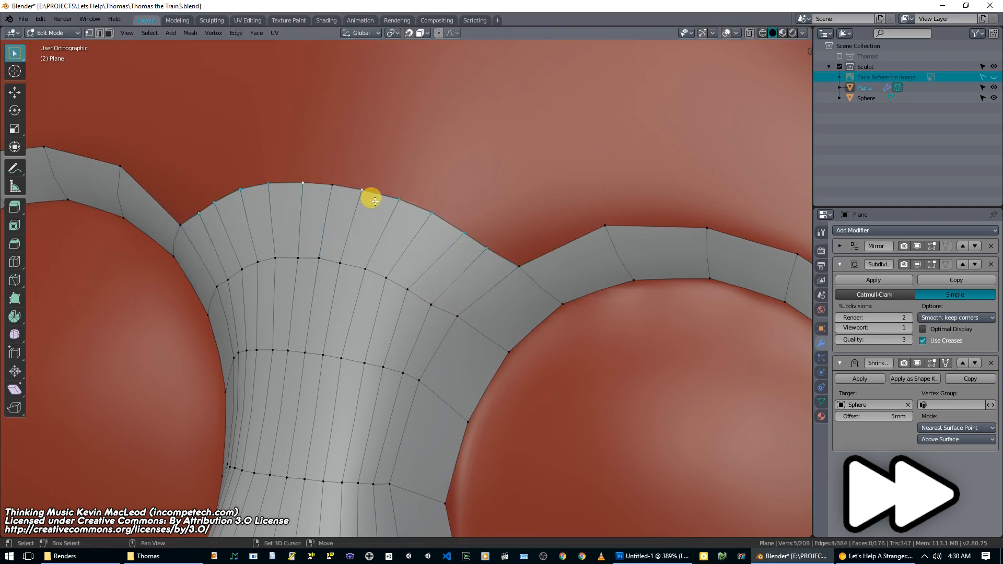
- Extrude the next forehead row, fill its outer face to the eye loop, and space its vertices along the arc
{"action": "key", "text": "e"}
{"action": "left_click", "coordinate": [438, 120]}
{"action": "left_click", "coordinate": [522, 169]}
{"action": "key", "text": "g"}
{"action": "left_click", "coordinate": [577, 189]}
{"action": "key", "text": "f"}
{"action": "left_click", "coordinate": [499, 155]}
{"action": "key", "text": "g"}
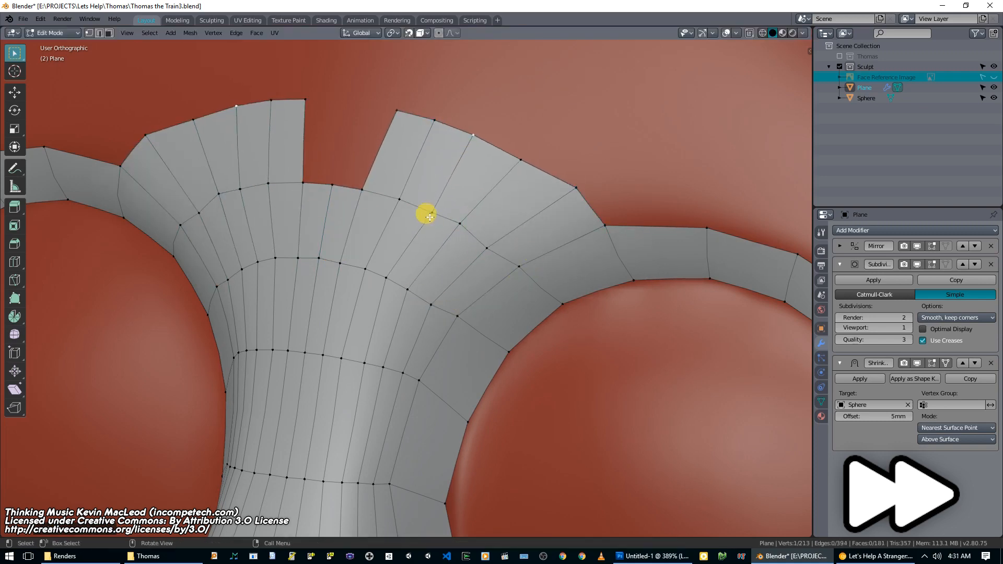
- Extrude a vertex across the gap in the forehead's top row and fill the remaining faces
{"action": "scroll", "coordinate": [484, 254], "scroll_direction": "down", "scroll_amount": 3}
{"action": "left_click", "coordinate": [310, 244]}
{"action": "key", "text": "e"}
{"action": "left_click", "coordinate": [323, 195]}
{"action": "key", "text": "f"}
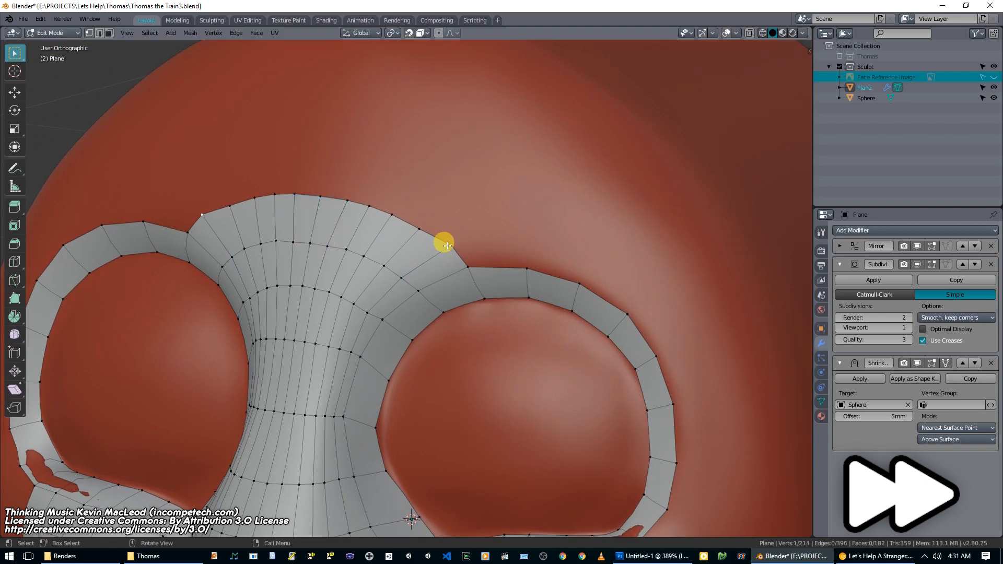
{"action": "left_click", "coordinate": [447, 246]}
- Extrude the lower outer edge of the eye loop into a strip running down beside the cheek
{"action": "scroll", "coordinate": [449, 250], "scroll_direction": "down", "scroll_amount": 4}
{"action": "middle_click_drag", "start_coordinate": [454, 256], "coordinate": [516, 305]}
{"action": "scroll", "coordinate": [516, 305], "scroll_direction": "down", "scroll_amount": 1}
{"action": "middle_click_drag", "start_coordinate": [505, 416], "coordinate": [513, 212], "text": "shift"}
{"action": "scroll", "coordinate": [519, 287], "scroll_direction": "up", "scroll_amount": 3}
{"action": "left_click", "coordinate": [483, 142]}
{"action": "left_click", "coordinate": [500, 132], "text": "shift"}
{"action": "middle_click_drag", "start_coordinate": [502, 133], "coordinate": [398, 237], "text": "shift"}
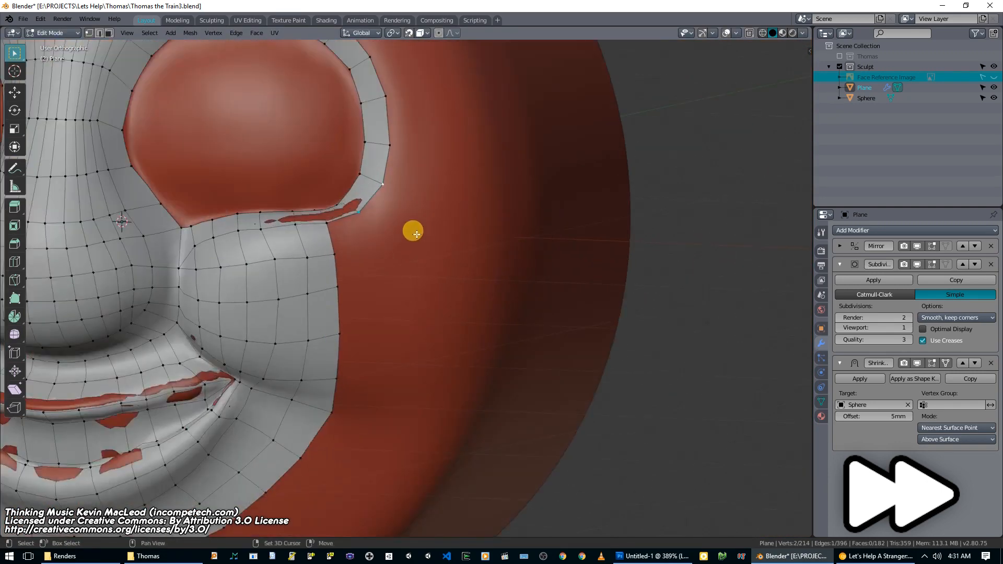
{"action": "key", "text": "e"}
{"action": "left_click", "coordinate": [469, 210]}
{"action": "key", "text": "e"}
{"action": "left_click", "coordinate": [450, 334]}
{"action": "scroll", "coordinate": [462, 313], "scroll_direction": "down", "scroll_amount": 3}
{"action": "middle_click_drag", "start_coordinate": [466, 293], "coordinate": [471, 307], "text": "shift"}
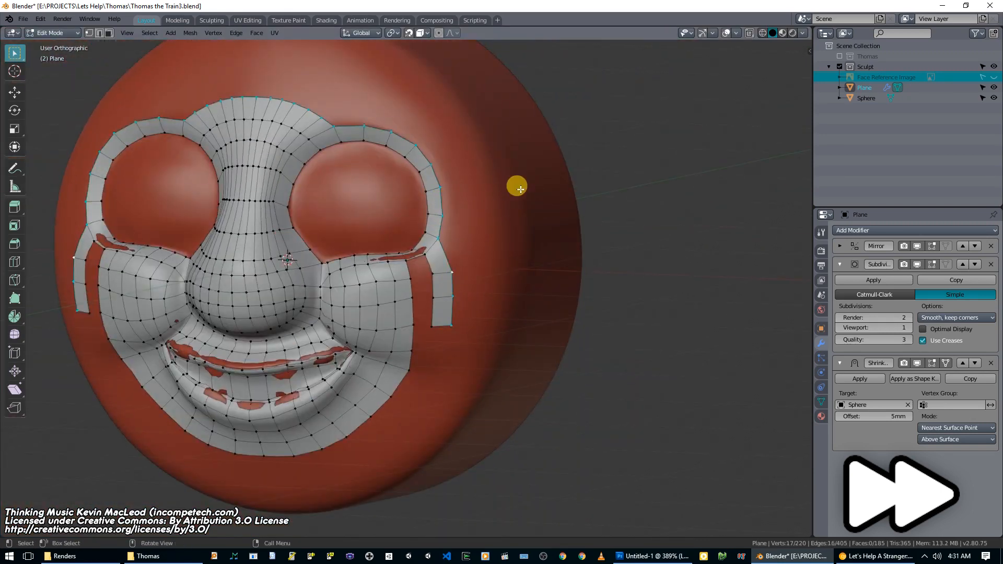
- Extend the cheek-side strip down toward the jaw with further extrusions and adjust its end vertices
{"action": "scroll", "coordinate": [468, 343], "scroll_direction": "up", "scroll_amount": 4}
{"action": "left_click", "coordinate": [484, 243]}
{"action": "left_click", "coordinate": [524, 241], "text": "shift"}
{"action": "key", "text": "e"}
{"action": "left_click", "coordinate": [514, 302]}
{"action": "key", "text": "e"}
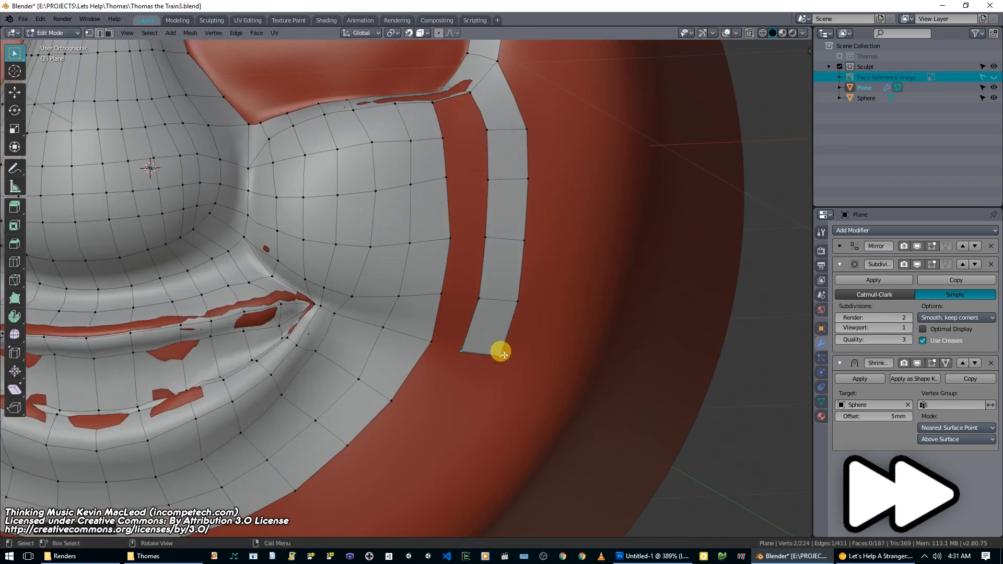
{"action": "left_click", "coordinate": [498, 355]}
{"action": "left_click", "coordinate": [502, 355]}
{"action": "key", "text": "g"}
{"action": "left_click", "coordinate": [501, 364]}
{"action": "middle_click_drag", "start_coordinate": [473, 263], "coordinate": [473, 97]}
{"action": "key", "text": "Escape"}
{"action": "middle_click_drag", "start_coordinate": [462, 169], "coordinate": [476, 140]}
- Extrude the chin's lower edge into a new row and fill faces joining it and the cheek to the outer strip
{"action": "key", "text": "e"}
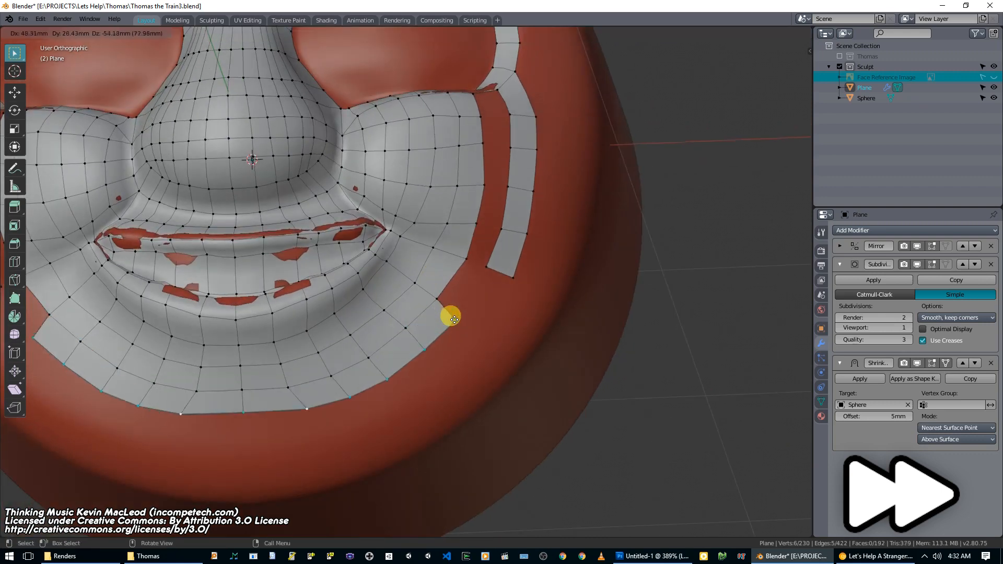
{"action": "left_click", "coordinate": [455, 319]}
{"action": "key", "text": "e"}
{"action": "left_click", "coordinate": [477, 339]}
{"action": "left_click", "coordinate": [451, 320]}
{"action": "key", "text": "f"}
{"action": "key", "text": "f"}
{"action": "key", "text": "f"}
{"action": "key", "text": "f"}
{"action": "key", "text": "f"}
{"action": "key", "text": "f"}
- Move the vertices at the middle of the chin to even out the spacing of its lower rows
{"action": "middle_click_drag", "start_coordinate": [449, 321], "coordinate": [432, 327]}
{"action": "scroll", "coordinate": [292, 418], "scroll_direction": "up", "scroll_amount": 2}
{"action": "left_click", "coordinate": [322, 371]}
{"action": "key", "text": "g"}
{"action": "left_click", "coordinate": [308, 377]}
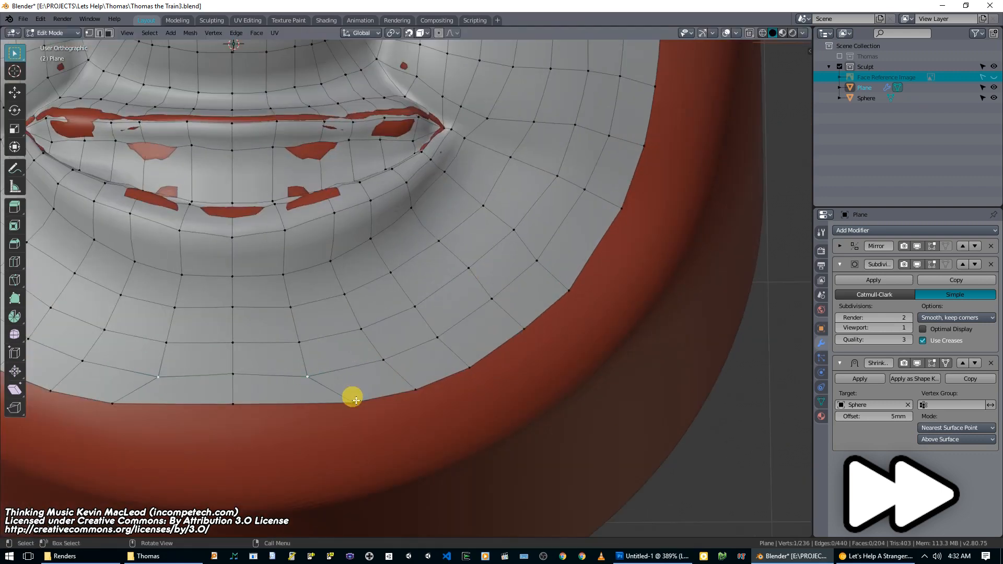
{"action": "left_click", "coordinate": [238, 375]}
{"action": "key", "text": "g"}
{"action": "left_click", "coordinate": [242, 385]}
{"action": "left_click", "coordinate": [243, 345]}
{"action": "key", "text": "g"}
{"action": "left_click", "coordinate": [245, 349]}
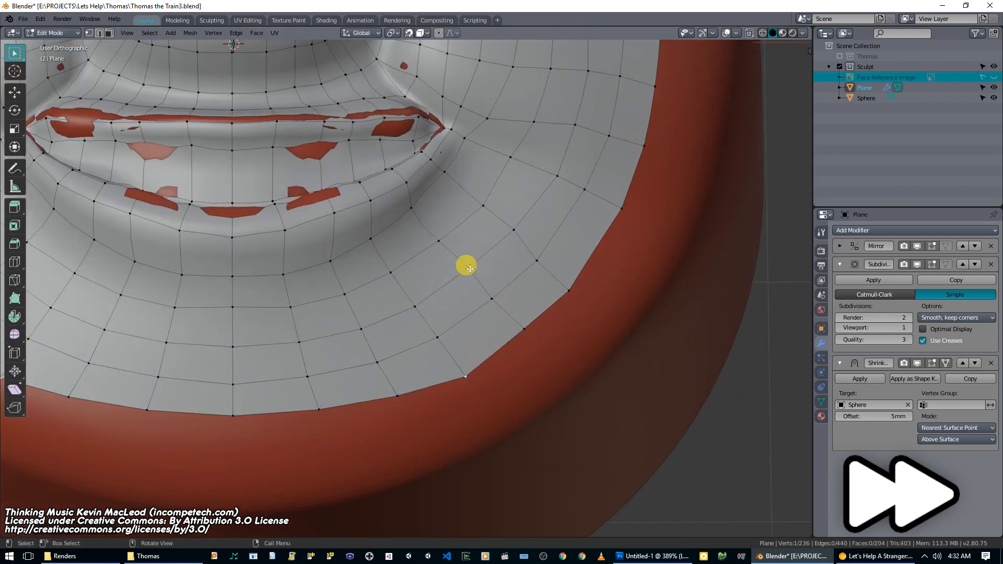
- Reposition vertices beside the mouth corner and along the jaw to smooth the quad flow
{"action": "middle_click_drag", "start_coordinate": [463, 244], "coordinate": [392, 298]}
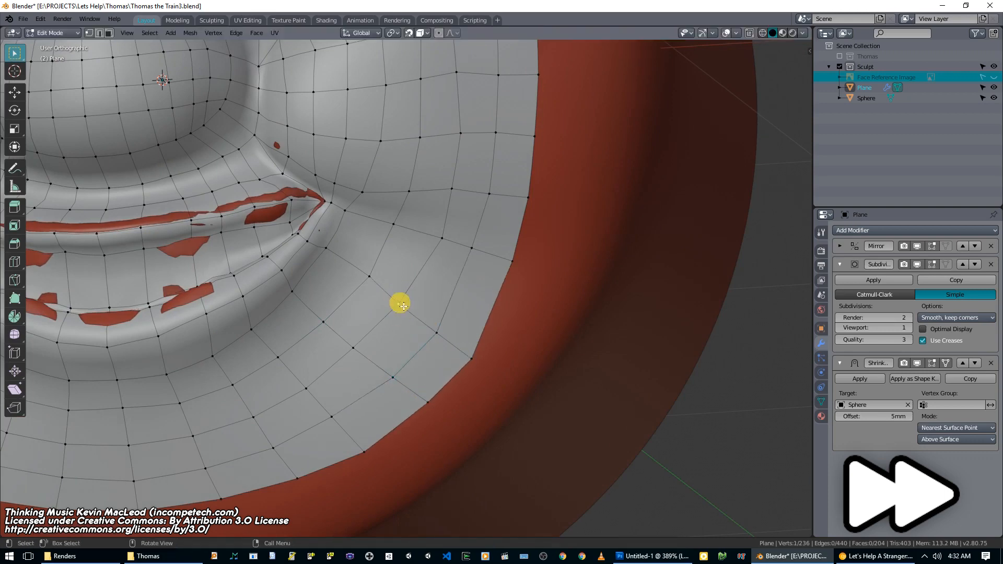
{"action": "left_click", "coordinate": [371, 278]}
{"action": "key", "text": "g"}
{"action": "left_click", "coordinate": [367, 282]}
{"action": "left_click", "coordinate": [332, 416]}
{"action": "key", "text": "g"}
{"action": "left_click", "coordinate": [336, 420]}
{"action": "scroll", "coordinate": [406, 292], "scroll_direction": "down", "scroll_amount": 2}
{"action": "middle_click_drag", "start_coordinate": [452, 266], "coordinate": [440, 330], "text": "shift"}
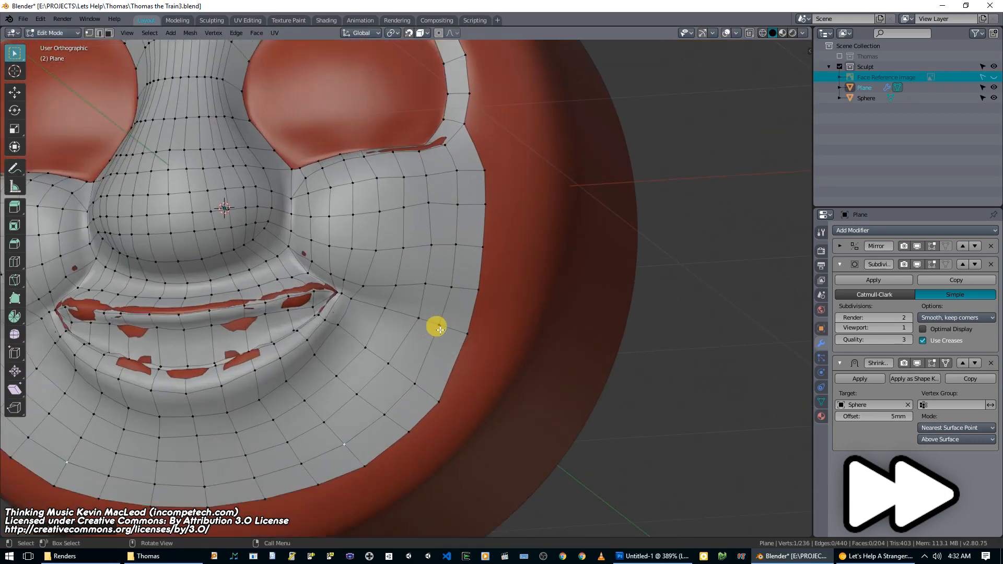
{"action": "key", "text": "g"}
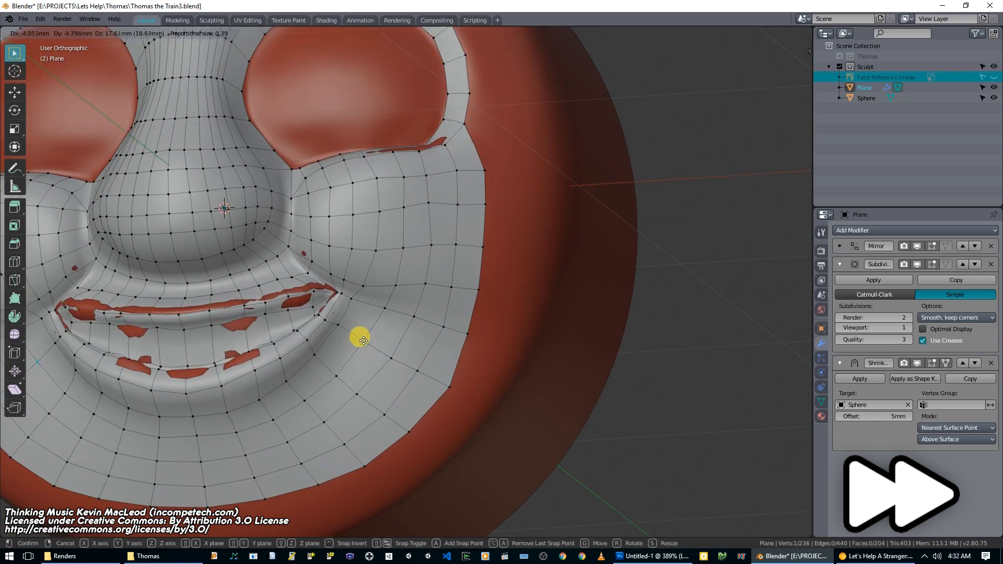
{"action": "left_click", "coordinate": [364, 341]}
- Shape the chin and outer jaw outline in front view by moving vertices with proportional editing
{"action": "scroll", "coordinate": [381, 350], "scroll_direction": "down", "scroll_amount": 3}
{"action": "key", "text": "KP_1"}
{"action": "scroll", "coordinate": [383, 360], "scroll_direction": "up", "scroll_amount": 2}
{"action": "middle_click_drag", "start_coordinate": [383, 361], "coordinate": [400, 306], "text": "shift"}
{"action": "left_click", "coordinate": [261, 385]}
{"action": "key", "text": "o"}
{"action": "key", "text": "g"}
{"action": "scroll", "coordinate": [372, 387], "scroll_direction": "up", "scroll_amount": 9}
{"action": "left_click", "coordinate": [374, 379]}
{"action": "left_click", "coordinate": [311, 380]}
{"action": "key", "text": "g"}
{"action": "left_click", "coordinate": [315, 386]}
{"action": "scroll", "coordinate": [453, 310], "scroll_direction": "down", "scroll_amount": 2}
{"action": "middle_click_drag", "start_coordinate": [484, 293], "coordinate": [454, 367], "text": "shift"}
{"action": "scroll", "coordinate": [454, 367], "scroll_direction": "up", "scroll_amount": 3}
{"action": "left_click", "coordinate": [453, 367]}
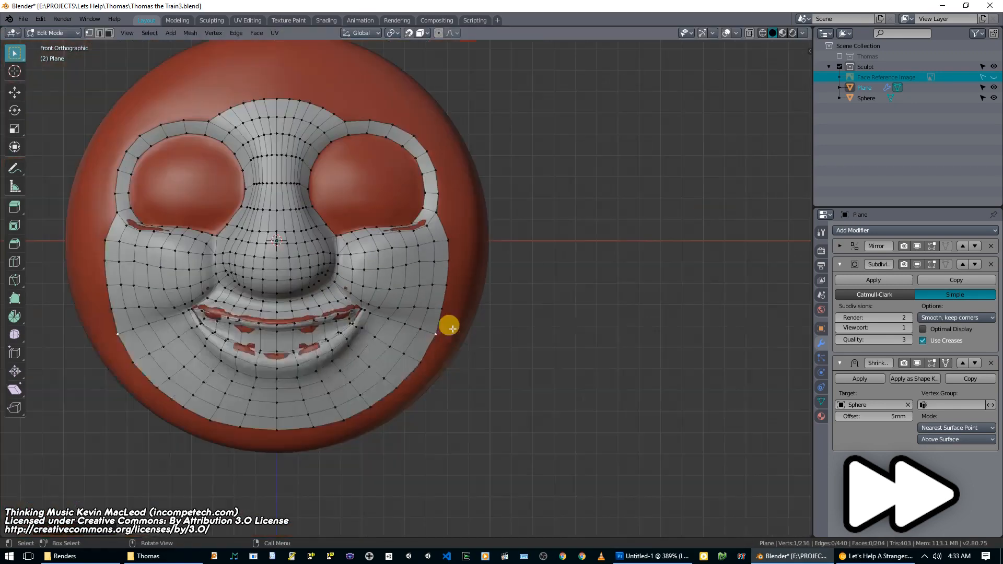
- Select the forehead's top arc vertices and extrude them upward into a new row
{"action": "middle_click_drag", "start_coordinate": [424, 233], "coordinate": [466, 371], "text": "shift"}
{"action": "scroll", "coordinate": [466, 372], "scroll_direction": "up", "scroll_amount": 2}
{"action": "middle_click_drag", "start_coordinate": [355, 205], "coordinate": [389, 330], "text": "shift"}
{"action": "scroll", "coordinate": [390, 330], "scroll_direction": "up", "scroll_amount": 1}
{"action": "scroll", "coordinate": [285, 299], "scroll_direction": "up", "scroll_amount": 2}
{"action": "key", "text": "alt+a"}
{"action": "key", "text": "c"}
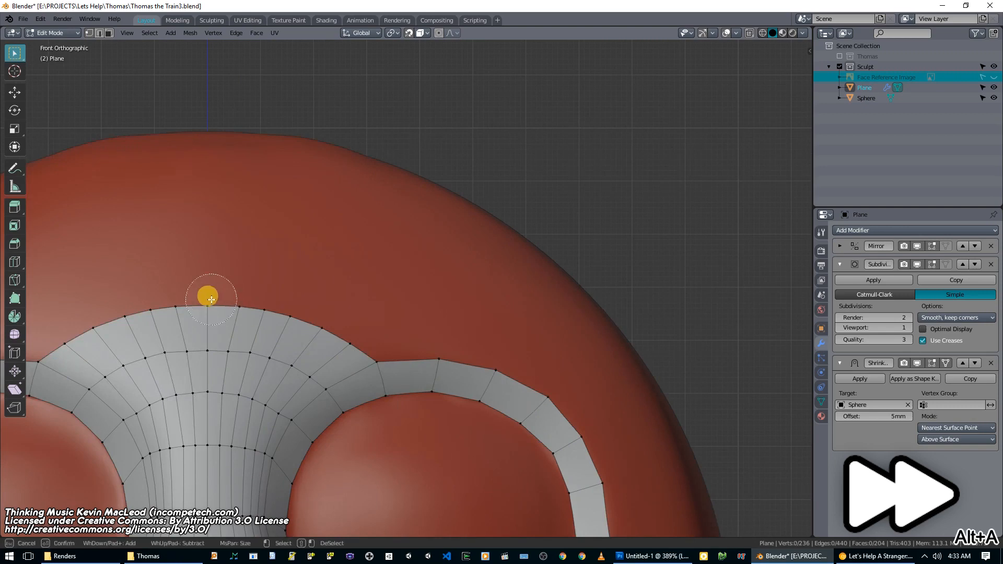
{"action": "left_click_drag", "start_coordinate": [211, 299], "coordinate": [347, 324]}
{"action": "right_click", "coordinate": [346, 325]}
{"action": "key", "text": "e"}
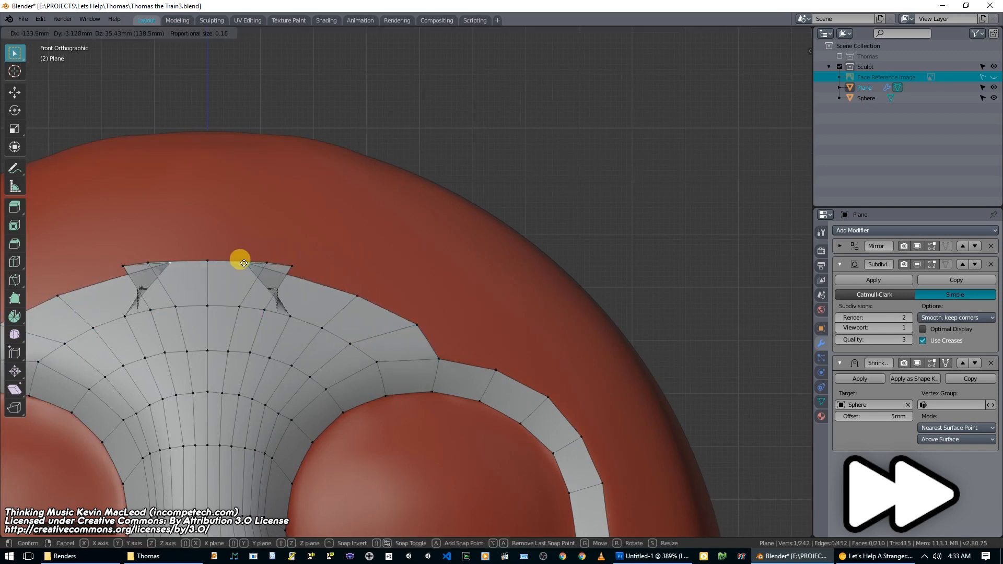
{"action": "left_click", "coordinate": [237, 307]}
- Move the crossed outer vertices of the new forehead row back along the arc
{"action": "left_click", "coordinate": [292, 266]}
{"action": "key", "text": "g"}
{"action": "left_click", "coordinate": [284, 270]}
{"action": "left_click", "coordinate": [316, 282]}
{"action": "key", "text": "g"}
{"action": "scroll", "coordinate": [416, 327], "scroll_direction": "down", "scroll_amount": 3}
- Extrude a second strip around the outside of the eye loop, linking the forehead row to the cheek
{"action": "middle_click_drag", "start_coordinate": [416, 328], "coordinate": [395, 373]}
{"action": "scroll", "coordinate": [377, 348], "scroll_direction": "up", "scroll_amount": 1}
{"action": "left_click", "coordinate": [295, 303]}
{"action": "left_click", "coordinate": [331, 322], "text": "shift"}
{"action": "key", "text": "e"}
{"action": "left_click", "coordinate": [395, 364]}
{"action": "key", "text": "s"}
{"action": "left_click", "coordinate": [405, 382]}
{"action": "left_click", "coordinate": [388, 504]}
{"action": "left_click", "coordinate": [371, 456], "text": "shift"}
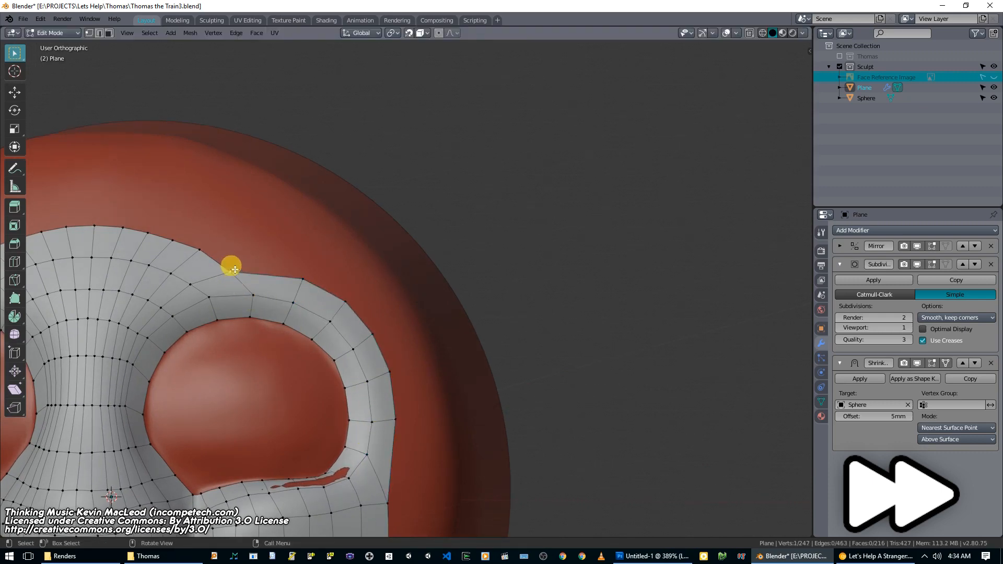
- Extrude the eye opening's edge loop inward, scale it down, and position it over the eyeball
{"action": "scroll", "coordinate": [313, 303], "scroll_direction": "down", "scroll_amount": 3}
{"action": "middle_click_drag", "start_coordinate": [324, 308], "coordinate": [387, 320]}
{"action": "scroll", "coordinate": [381, 306], "scroll_direction": "up", "scroll_amount": 4}
{"action": "left_click", "coordinate": [407, 324], "text": "alt"}
{"action": "key", "text": "e"}
{"action": "key", "text": "s"}
{"action": "left_click", "coordinate": [379, 336]}
{"action": "key", "text": "g"}
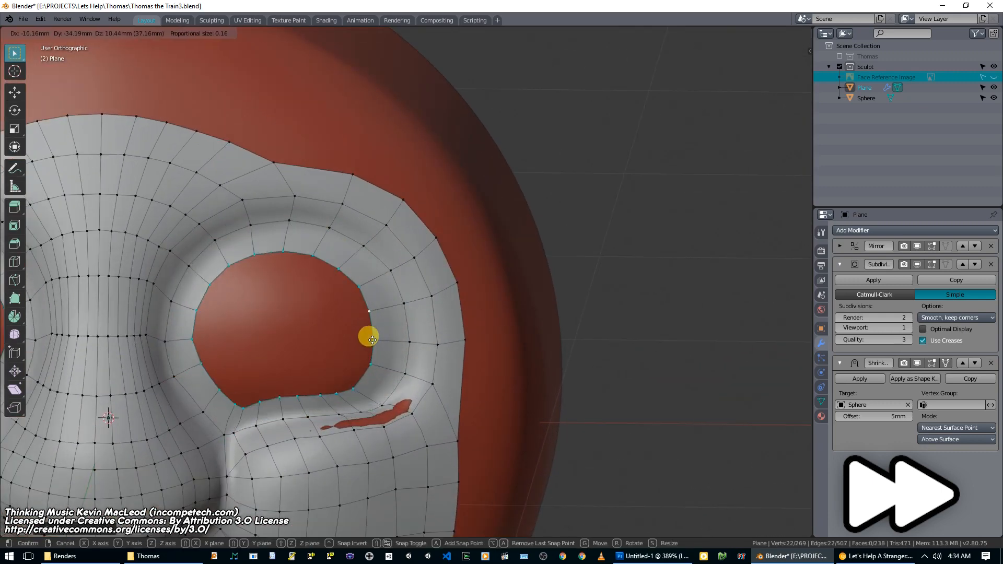
{"action": "left_click", "coordinate": [372, 339]}
- Extrude and shrink another eye ring, make its inner loop circular, and restore the regular selection tool
{"action": "key", "text": "e"}
{"action": "key", "text": "s"}
{"action": "left_click", "coordinate": [353, 347]}
{"action": "right_click", "coordinate": [358, 350]}
{"action": "mouse_move", "coordinate": [324, 256]}
{"action": "left_click", "coordinate": [406, 266]}
{"action": "key", "text": "w"}
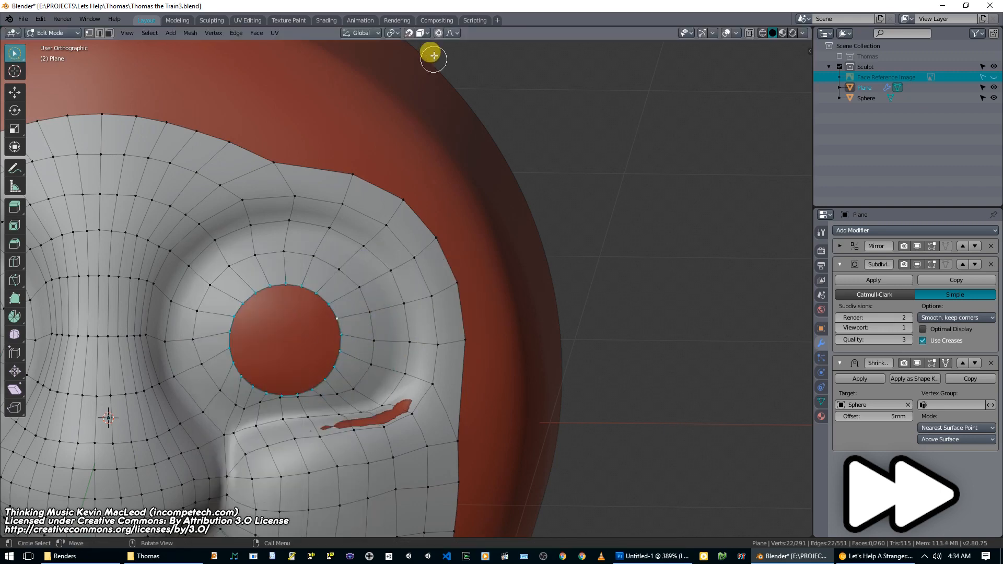
{"action": "left_click_drag", "start_coordinate": [14, 53], "coordinate": [58, 73]}
- Center the circular inner loop on the eyeball and rescale it
{"action": "left_click", "coordinate": [338, 359], "text": "alt"}
{"action": "key", "text": "g"}
{"action": "left_click", "coordinate": [337, 353]}
{"action": "key", "text": "s"}
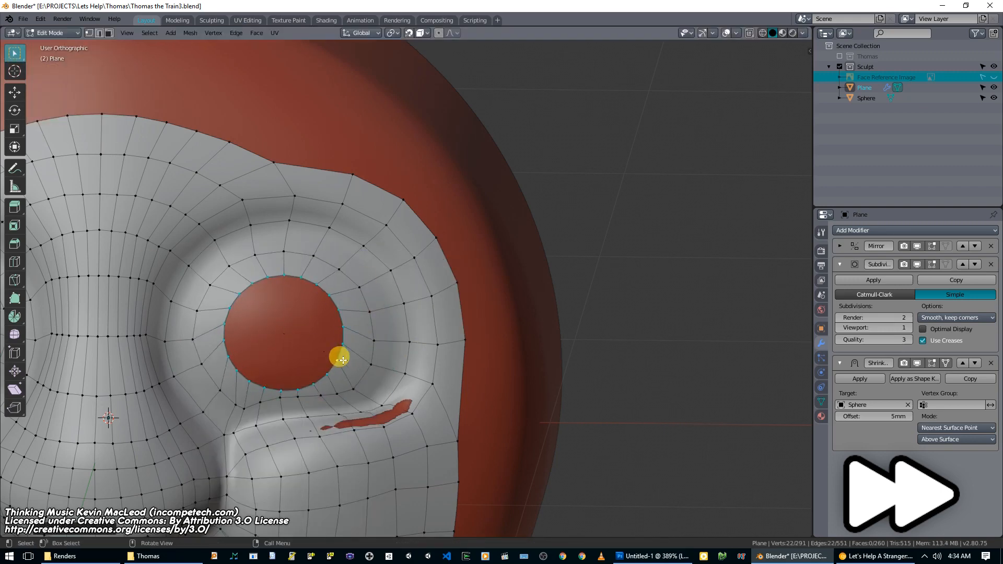
{"action": "left_click", "coordinate": [349, 359]}
- Extrude and scale further rings toward the eye's center and check the whole face in front view
{"action": "key", "text": "e"}
{"action": "key", "text": "s"}
{"action": "left_click", "coordinate": [299, 351]}
{"action": "key", "text": "s"}
{"action": "left_click", "coordinate": [275, 344]}
{"action": "key", "text": "Tab"}
{"action": "scroll", "coordinate": [292, 345], "scroll_direction": "down", "scroll_amount": 5}
{"action": "middle_click_drag", "start_coordinate": [300, 347], "coordinate": [328, 366]}
{"action": "key", "text": "KP_1"}
{"action": "key", "text": "Tab"}
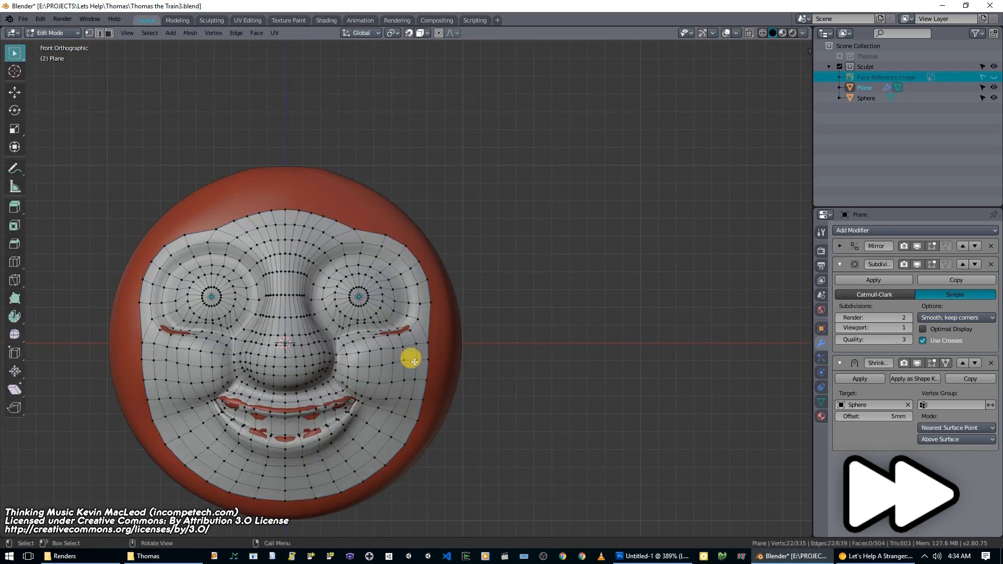
- Extrude the mesh's whole outer boundary loop and scale it outward into a new border row
{"action": "left_click", "coordinate": [443, 346], "text": "alt"}
{"action": "scroll", "coordinate": [444, 349], "scroll_direction": "down", "scroll_amount": 2}
{"action": "key", "text": "e"}
{"action": "key", "text": "s"}
{"action": "left_click", "coordinate": [470, 345]}
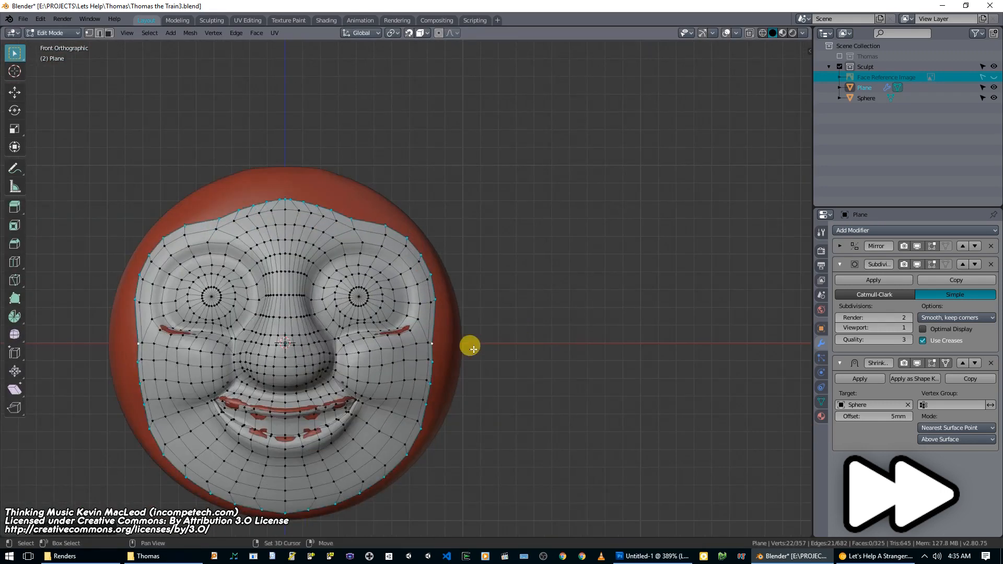
- Move individual vertices on the outer cheek to even out the quads near the new border
{"action": "scroll", "coordinate": [346, 329], "scroll_direction": "up", "scroll_amount": 5}
{"action": "left_click", "coordinate": [266, 374]}
{"action": "scroll", "coordinate": [265, 374], "scroll_direction": "up", "scroll_amount": 4}
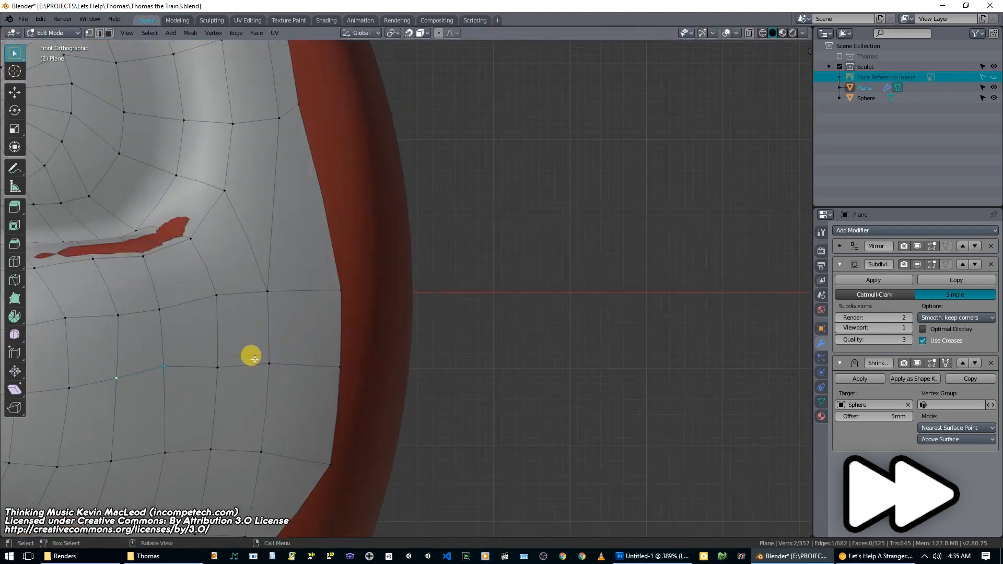
{"action": "middle_click_drag", "start_coordinate": [254, 360], "coordinate": [371, 321], "text": "shift"}
{"action": "key", "text": "g"}
{"action": "left_click", "coordinate": [234, 346]}
{"action": "scroll", "coordinate": [234, 345], "scroll_direction": "down", "scroll_amount": 3}
{"action": "middle_click_drag", "start_coordinate": [234, 346], "coordinate": [220, 227], "text": "shift"}
{"action": "key", "text": "g"}
{"action": "left_click", "coordinate": [378, 340]}
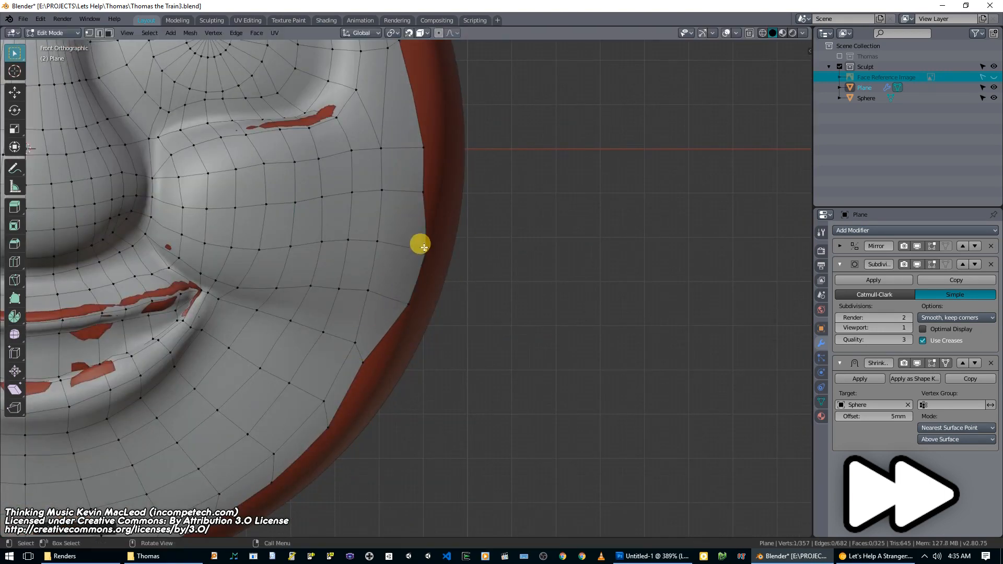
- Move outer border vertices beside the cheek and temple outward onto the edge of the head
{"action": "middle_click_drag", "start_coordinate": [425, 247], "coordinate": [391, 360], "text": "shift"}
{"action": "key", "text": "g"}
{"action": "left_click", "coordinate": [405, 266]}
{"action": "middle_click_drag", "start_coordinate": [400, 195], "coordinate": [380, 310], "text": "shift"}
{"action": "key", "text": "g"}
{"action": "left_click", "coordinate": [335, 162]}
{"action": "middle_click_drag", "start_coordinate": [334, 162], "coordinate": [428, 340], "text": "shift"}
{"action": "key", "text": "g"}
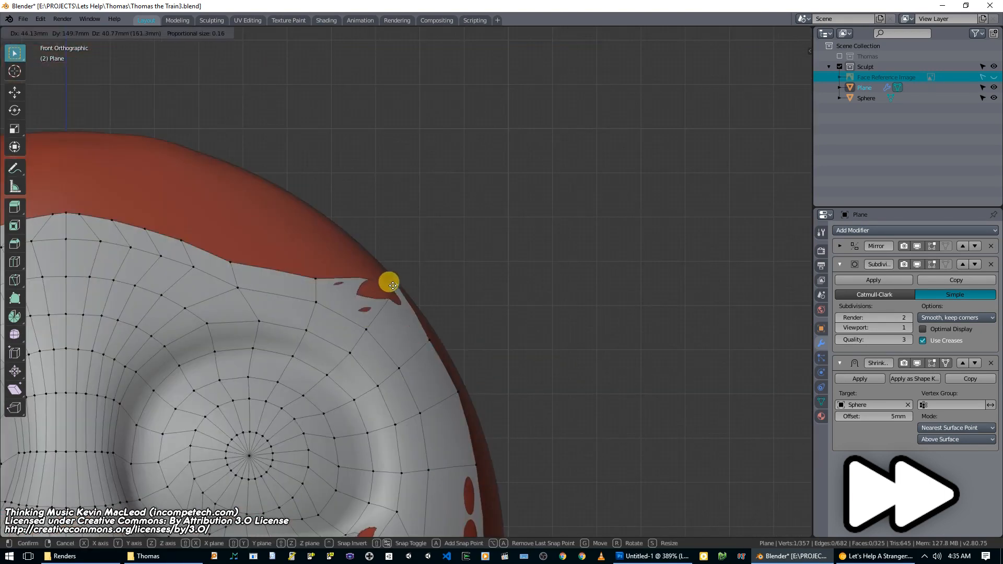
{"action": "left_click", "coordinate": [392, 285]}
- Move the border vertices above the forehead up to the head's rim
{"action": "middle_click_drag", "start_coordinate": [344, 237], "coordinate": [459, 286], "text": "shift"}
{"action": "key", "text": "g"}
{"action": "left_click", "coordinate": [398, 240]}
{"action": "middle_click_drag", "start_coordinate": [399, 239], "coordinate": [440, 262], "text": "shift"}
{"action": "key", "text": "g"}
{"action": "left_click", "coordinate": [429, 238]}
{"action": "key", "text": "g"}
{"action": "left_click", "coordinate": [297, 220]}
- Space the border vertices evenly along the rim between the upper forehead and the temple
{"action": "left_click", "coordinate": [436, 255]}
{"action": "key", "text": "g"}
{"action": "left_click", "coordinate": [457, 268]}
{"action": "left_click", "coordinate": [385, 230]}
{"action": "key", "text": "g"}
{"action": "left_click", "coordinate": [416, 242]}
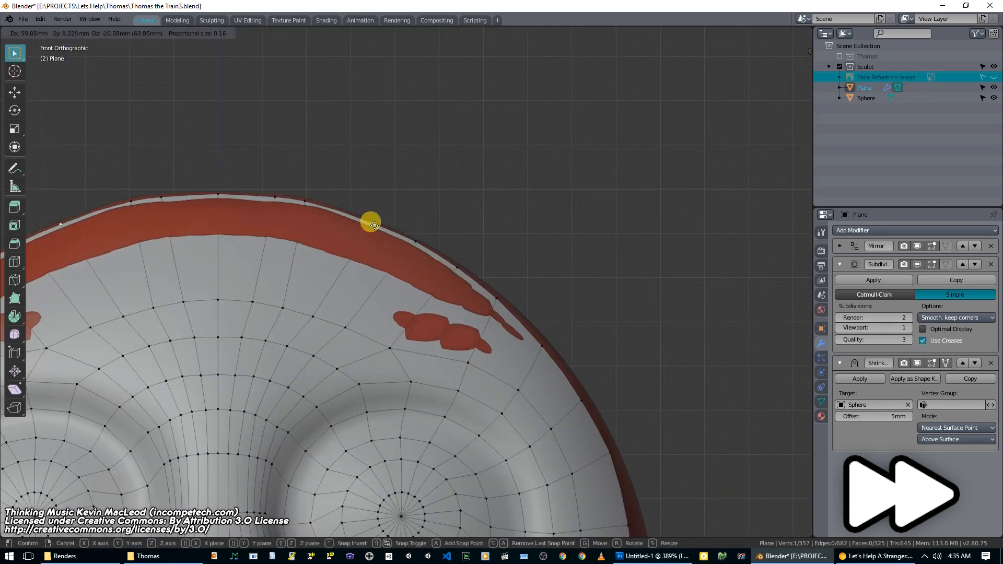
{"action": "left_click", "coordinate": [467, 275]}
{"action": "left_click", "coordinate": [496, 297]}
{"action": "key", "text": "g"}
{"action": "left_click", "coordinate": [503, 304]}
- Move the border vertices along the outer cheek and jaw outward toward the head's rim
{"action": "middle_click_drag", "start_coordinate": [514, 449], "coordinate": [334, 222], "text": "shift"}
{"action": "left_click", "coordinate": [362, 119]}
{"action": "key", "text": "g"}
{"action": "left_click", "coordinate": [448, 298]}
{"action": "key", "text": "g"}
{"action": "left_click", "coordinate": [450, 302]}
{"action": "middle_click_drag", "start_coordinate": [425, 306], "coordinate": [437, 47], "text": "shift"}
{"action": "key", "text": "g"}
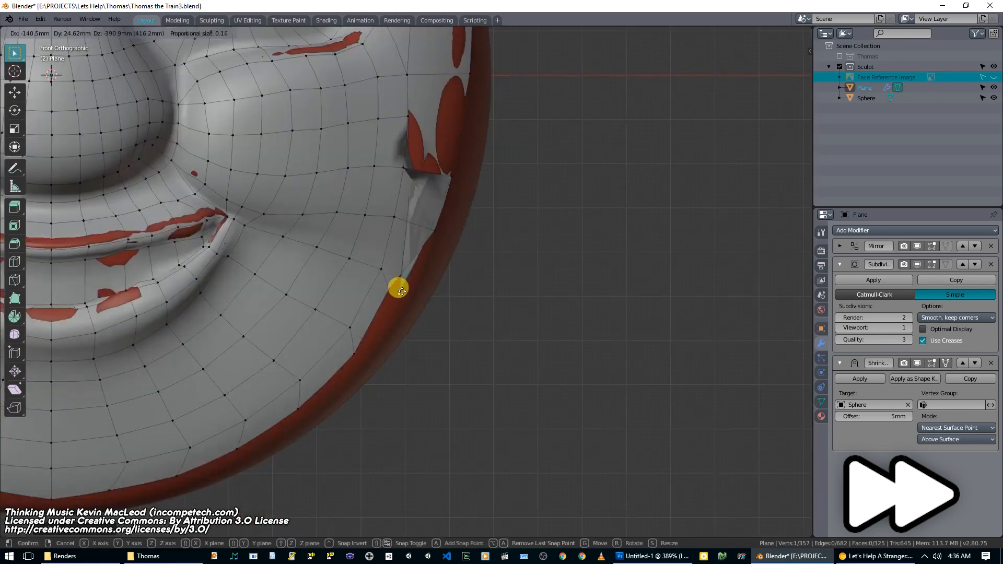
{"action": "left_click", "coordinate": [417, 285]}
{"action": "middle_click_drag", "start_coordinate": [361, 353], "coordinate": [461, 270], "text": "shift"}
{"action": "key", "text": "g"}
{"action": "left_click", "coordinate": [421, 320]}
- Reposition vertices on the chin below the mouth to even out the quads
{"action": "middle_click_drag", "start_coordinate": [290, 387], "coordinate": [371, 338], "text": "shift"}
{"action": "left_click", "coordinate": [313, 368]}
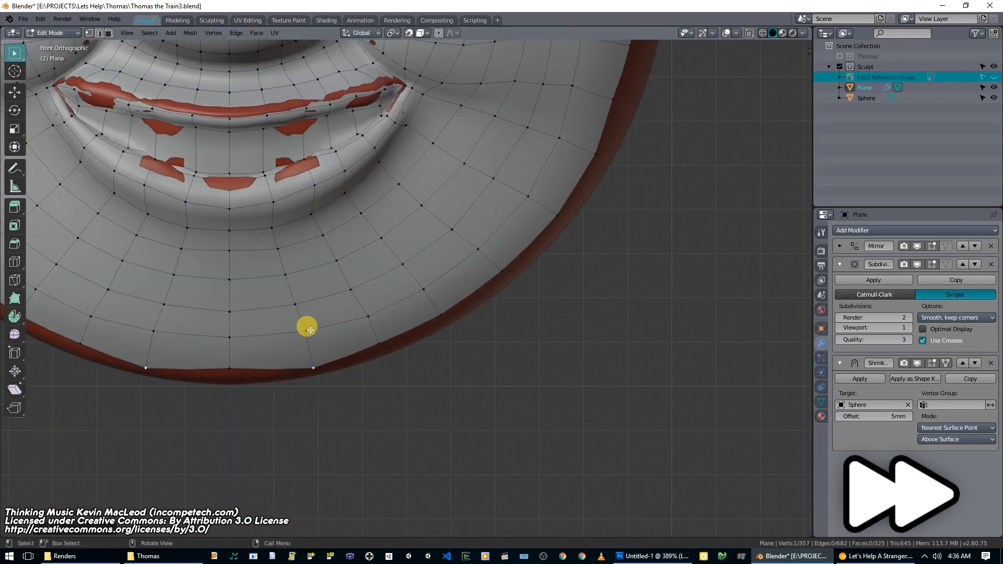
{"action": "left_click", "coordinate": [337, 264]}
{"action": "key", "text": "g"}
{"action": "left_click", "coordinate": [336, 264]}
{"action": "left_click", "coordinate": [350, 291]}
{"action": "key", "text": "g"}
{"action": "left_click", "coordinate": [348, 290]}
{"action": "left_click", "coordinate": [302, 333]}
{"action": "key", "text": "g"}
{"action": "left_click", "coordinate": [294, 335]}
{"action": "key", "text": "g"}
{"action": "left_click", "coordinate": [292, 338]}
- Move the chin's central border vertex down to the rim and adjust the neighbouring chin vertices
{"action": "left_click", "coordinate": [231, 369]}
{"action": "key", "text": "g"}
{"action": "left_click", "coordinate": [231, 380]}
{"action": "left_click", "coordinate": [314, 369]}
{"action": "key", "text": "g"}
{"action": "left_click", "coordinate": [350, 291]}
{"action": "key", "text": "g"}
{"action": "left_click", "coordinate": [347, 290]}
- Try to add an edge loop through the outer border row, checking it in front view, and undo it
{"action": "scroll", "coordinate": [289, 325], "scroll_direction": "down", "scroll_amount": 6}
{"action": "middle_click_drag", "start_coordinate": [335, 241], "coordinate": [322, 342], "text": "shift"}
{"action": "key", "text": "ctrl+r"}
{"action": "left_click", "coordinate": [461, 323]}
{"action": "left_click", "coordinate": [481, 320]}
{"action": "scroll", "coordinate": [506, 311], "scroll_direction": "up", "scroll_amount": 3}
{"action": "middle_click_drag", "start_coordinate": [505, 312], "coordinate": [500, 101], "text": "shift"}
{"action": "key", "text": "KP_1"}
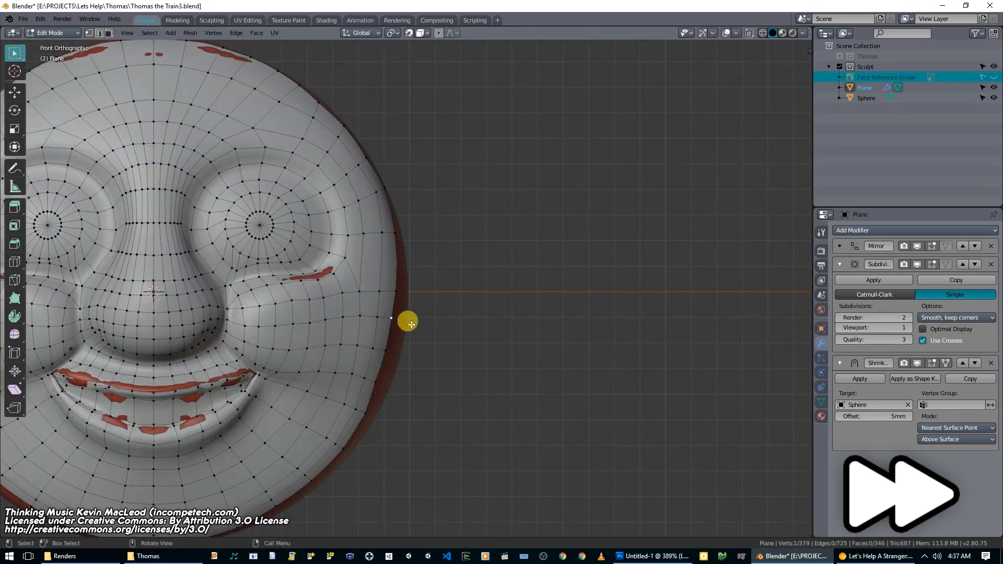
{"action": "key", "text": "g"}
{"action": "key", "text": "ctrl+z"}
- Move border vertices beside the cheek outward to follow the head's circular outline in front view
{"action": "left_click", "coordinate": [395, 318]}
{"action": "key", "text": "g"}
{"action": "left_click", "coordinate": [401, 320]}
{"action": "left_click", "coordinate": [395, 292]}
{"action": "key", "text": "g"}
{"action": "left_click", "coordinate": [402, 291]}
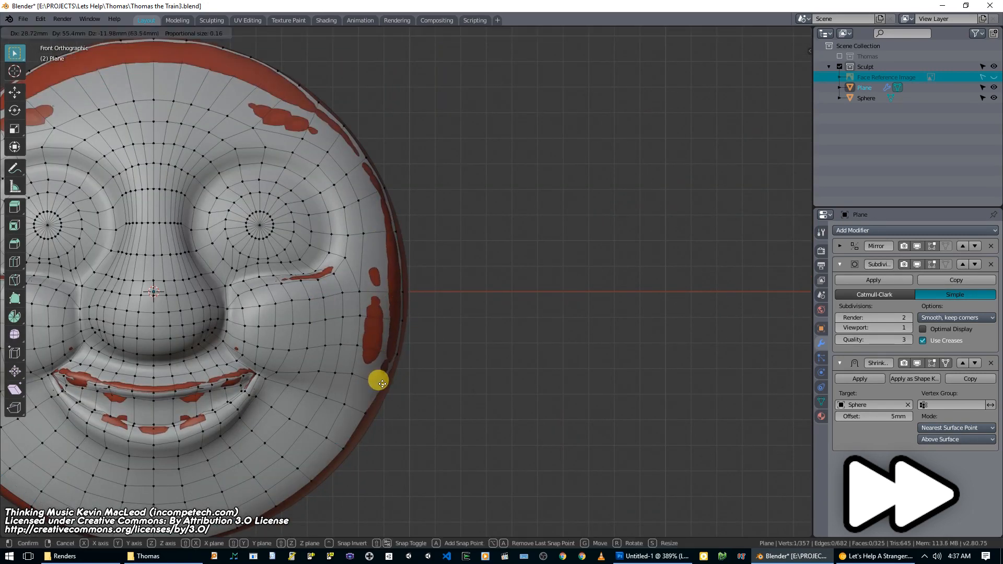
{"action": "middle_click_drag", "start_coordinate": [378, 382], "coordinate": [404, 316], "text": "shift"}
{"action": "key", "text": "g"}
{"action": "left_click", "coordinate": [412, 323]}
- Adjust the lower jaw border and straighten the vertex column running down the chin beside the centerline
{"action": "key", "text": "g"}
{"action": "left_click", "coordinate": [342, 419]}
{"action": "scroll", "coordinate": [313, 431], "scroll_direction": "up", "scroll_amount": 2}
{"action": "middle_click_drag", "start_coordinate": [314, 431], "coordinate": [383, 379], "text": "shift"}
{"action": "left_click", "coordinate": [311, 425]}
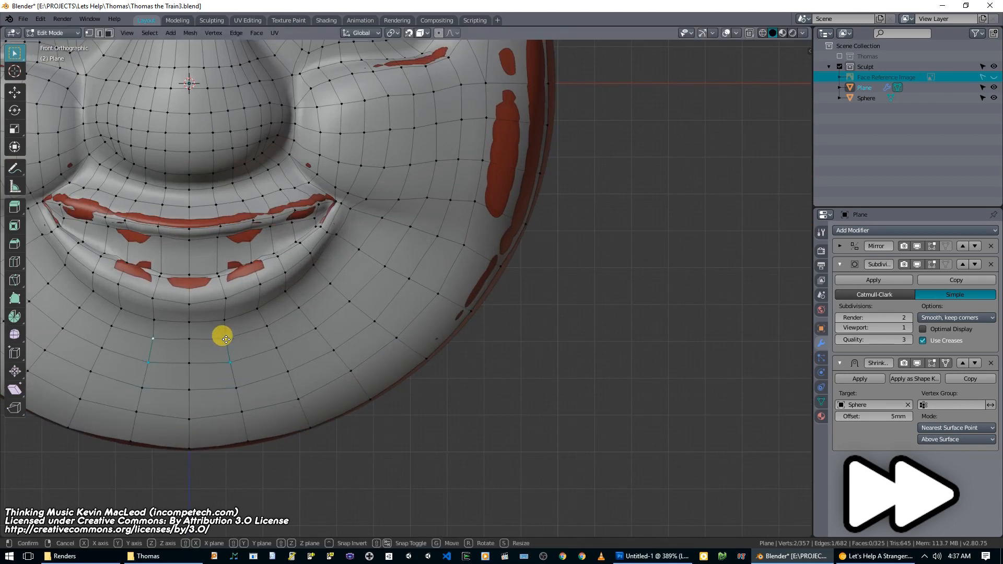
{"action": "left_click", "coordinate": [236, 387]}
{"action": "left_click", "coordinate": [242, 411]}
{"action": "key", "text": "g"}
{"action": "left_click", "coordinate": [244, 415]}
{"action": "left_click", "coordinate": [246, 441]}
{"action": "key", "text": "g"}
{"action": "left_click", "coordinate": [246, 443]}
- Nudge vertices along the lower jaw and its border to even out the quads
{"action": "middle_click_drag", "start_coordinate": [397, 365], "coordinate": [377, 401], "text": "shift"}
{"action": "key", "text": "g"}
{"action": "left_click", "coordinate": [266, 391]}
{"action": "middle_click_drag", "start_coordinate": [443, 327], "coordinate": [413, 366], "text": "shift"}
{"action": "left_click", "coordinate": [451, 341]}
{"action": "key", "text": "g"}
{"action": "left_click", "coordinate": [452, 344]}
{"action": "left_click", "coordinate": [414, 321]}
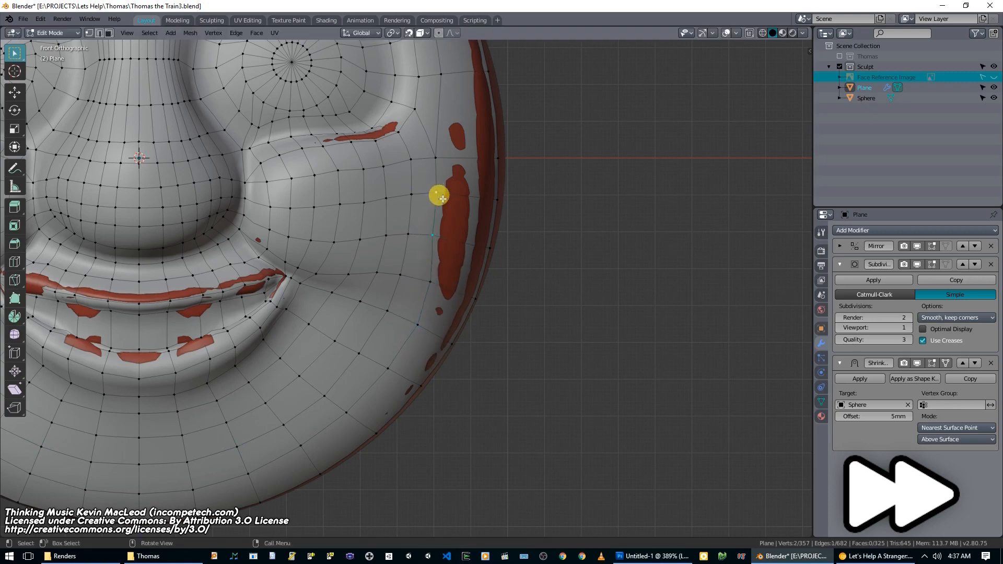
- Reposition individual vertices around the outer face while checking the surface from an angled view
{"action": "left_click", "coordinate": [361, 168]}
{"action": "middle_click_drag", "start_coordinate": [360, 177], "coordinate": [365, 282]}
{"action": "scroll", "coordinate": [314, 267], "scroll_direction": "up", "scroll_amount": 3}
{"action": "key", "text": "g"}
{"action": "left_click", "coordinate": [367, 284]}
{"action": "middle_click_drag", "start_coordinate": [363, 335], "coordinate": [394, 293]}
{"action": "scroll", "coordinate": [387, 292], "scroll_direction": "up", "scroll_amount": 1}
{"action": "scroll", "coordinate": [539, 245], "scroll_direction": "down", "scroll_amount": 8}
{"action": "middle_click_drag", "start_coordinate": [539, 245], "coordinate": [531, 188]}
{"action": "scroll", "coordinate": [403, 255], "scroll_direction": "up", "scroll_amount": 2}
{"action": "left_click", "coordinate": [403, 255]}
{"action": "key", "text": "g"}
{"action": "left_click", "coordinate": [406, 254]}
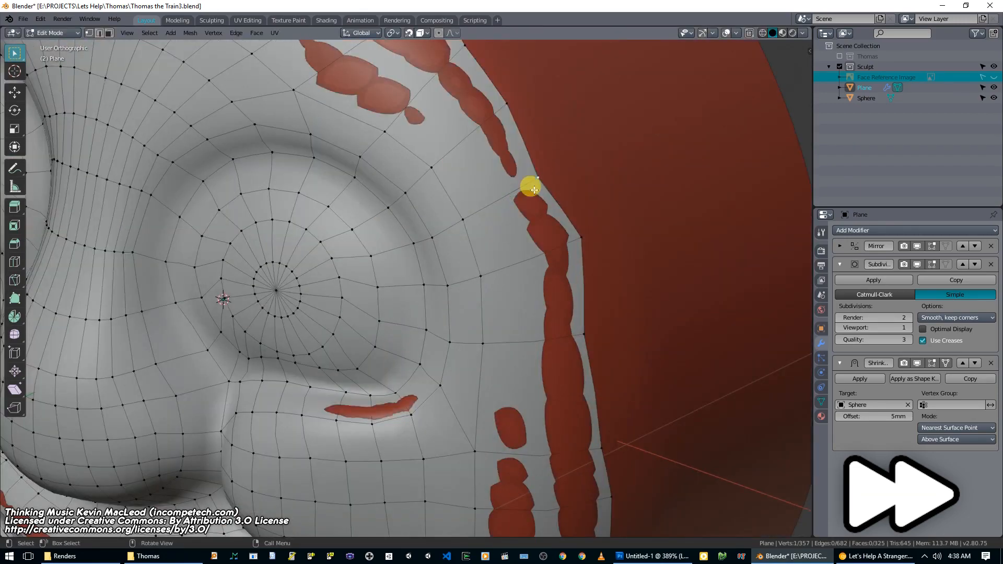
- Adjust vertices along the side of the face, including two selected together, to smooth the border
{"action": "scroll", "coordinate": [519, 320], "scroll_direction": "down", "scroll_amount": 6}
{"action": "middle_click_drag", "start_coordinate": [519, 321], "coordinate": [555, 336]}
{"action": "scroll", "coordinate": [449, 237], "scroll_direction": "up", "scroll_amount": 7}
{"action": "key", "text": "g"}
{"action": "left_click", "coordinate": [449, 237]}
{"action": "key", "text": "g"}
{"action": "left_click", "coordinate": [401, 262]}
{"action": "left_click", "coordinate": [552, 249]}
{"action": "left_click", "coordinate": [551, 189], "text": "shift"}
{"action": "key", "text": "g"}
- Move further outer border vertices into line with the head's rim, checking from several angles
{"action": "scroll", "coordinate": [537, 181], "scroll_direction": "down", "scroll_amount": 8}
{"action": "middle_click_drag", "start_coordinate": [537, 181], "coordinate": [472, 297]}
{"action": "scroll", "coordinate": [471, 297], "scroll_direction": "up", "scroll_amount": 7}
{"action": "left_click", "coordinate": [491, 339]}
{"action": "key", "text": "g"}
{"action": "left_click", "coordinate": [489, 335]}
{"action": "middle_click_drag", "start_coordinate": [495, 211], "coordinate": [546, 327]}
{"action": "scroll", "coordinate": [531, 263], "scroll_direction": "down", "scroll_amount": 6}
{"action": "left_click", "coordinate": [417, 225]}
{"action": "scroll", "coordinate": [459, 224], "scroll_direction": "up", "scroll_amount": 6}
{"action": "key", "text": "g"}
{"action": "left_click", "coordinate": [554, 239]}
- Slide a border vertex above the forehead into line with its neighbours along the rim
{"action": "scroll", "coordinate": [498, 274], "scroll_direction": "down", "scroll_amount": 7}
{"action": "scroll", "coordinate": [418, 183], "scroll_direction": "up", "scroll_amount": 8}
{"action": "middle_click_drag", "start_coordinate": [451, 270], "coordinate": [449, 247]}
{"action": "left_click", "coordinate": [306, 256]}
{"action": "key", "text": "g"}
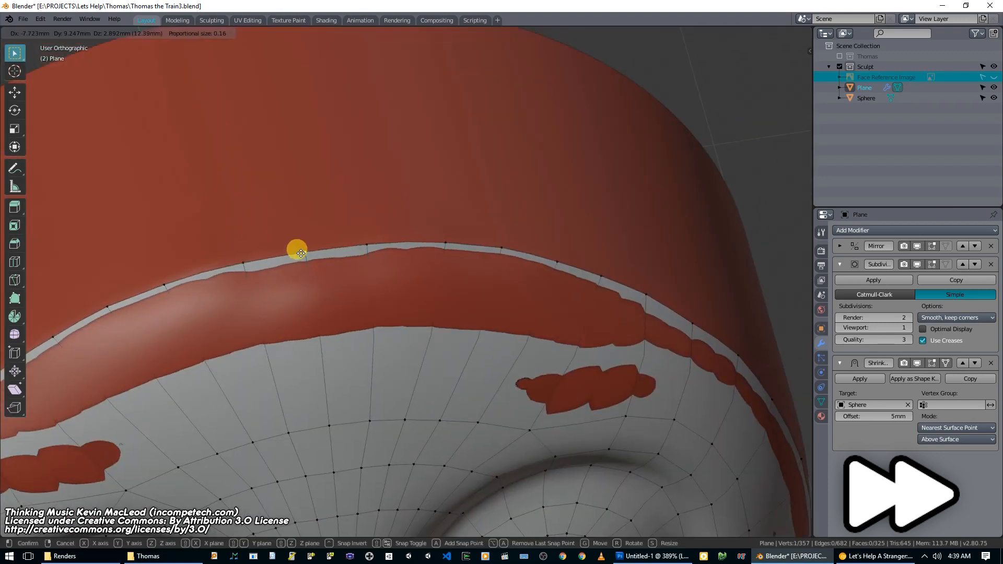
{"action": "left_click", "coordinate": [300, 254]}
- Return to the front view and fine-tune one more vertex in a close-up angled view
{"action": "key", "text": "KP_1"}
{"action": "scroll", "coordinate": [500, 310], "scroll_direction": "down", "scroll_amount": 8}
{"action": "middle_click_drag", "start_coordinate": [383, 287], "coordinate": [480, 271], "text": "shift"}
{"action": "scroll", "coordinate": [480, 282], "scroll_direction": "up", "scroll_amount": 6}
{"action": "left_click", "coordinate": [593, 343]}
{"action": "mouse_move", "coordinate": [493, 374]}
{"action": "middle_mouse_down"}
{"action": "mouse_move", "coordinate": [548, 389]}
{"action": "mouse_move", "coordinate": [505, 384]}
{"action": "middle_mouse_up"}
{"action": "key", "text": "g"}
{"action": "left_click", "coordinate": [587, 345]}
- Inspect the alignment of the mesh's outer border along the head's rim from the side
{"action": "scroll", "coordinate": [587, 350], "scroll_direction": "down", "scroll_amount": 5}
{"action": "middle_click_drag", "start_coordinate": [444, 197], "coordinate": [482, 248]}
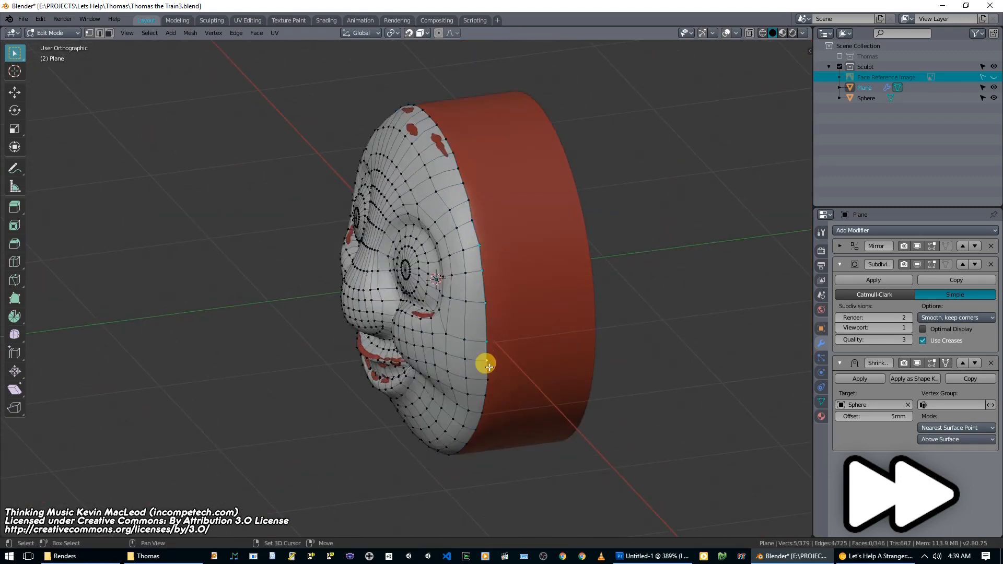
{"action": "middle_click_drag", "start_coordinate": [488, 382], "coordinate": [503, 350], "text": "alt"}
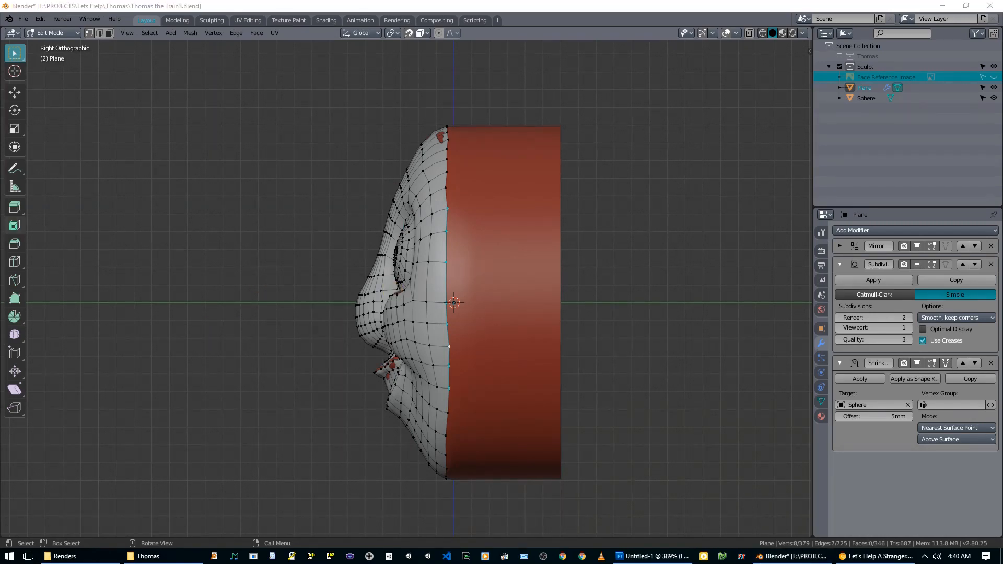
{"action": "middle_click_drag", "start_coordinate": [583, 321], "coordinate": [530, 328]}
{"action": "scroll", "coordinate": [533, 198], "scroll_direction": "up", "scroll_amount": 2}
- Move a vertex on the outer forehead above the eye to even out the surrounding quads
{"action": "middle_click_drag", "start_coordinate": [533, 198], "coordinate": [436, 394]}
{"action": "scroll", "coordinate": [500, 212], "scroll_direction": "up", "scroll_amount": 2}
{"action": "scroll", "coordinate": [470, 347], "scroll_direction": "up", "scroll_amount": 1}
{"action": "left_click_drag", "start_coordinate": [401, 274], "coordinate": [413, 266]}
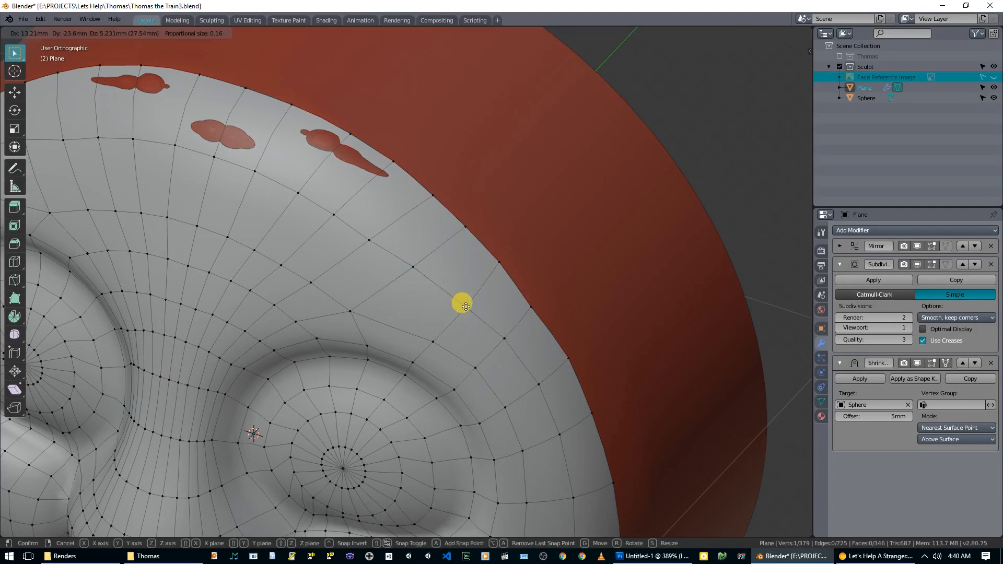
{"action": "scroll", "coordinate": [459, 302], "scroll_direction": "down", "scroll_amount": 5}
{"action": "mouse_move", "coordinate": [497, 280]}
{"action": "middle_mouse_down"}
{"action": "mouse_move", "coordinate": [521, 272]}
{"action": "mouse_move", "coordinate": [483, 268]}
{"action": "mouse_move", "coordinate": [483, 288]}
{"action": "middle_mouse_up"}
{"action": "scroll", "coordinate": [439, 232], "scroll_direction": "up", "scroll_amount": 1}
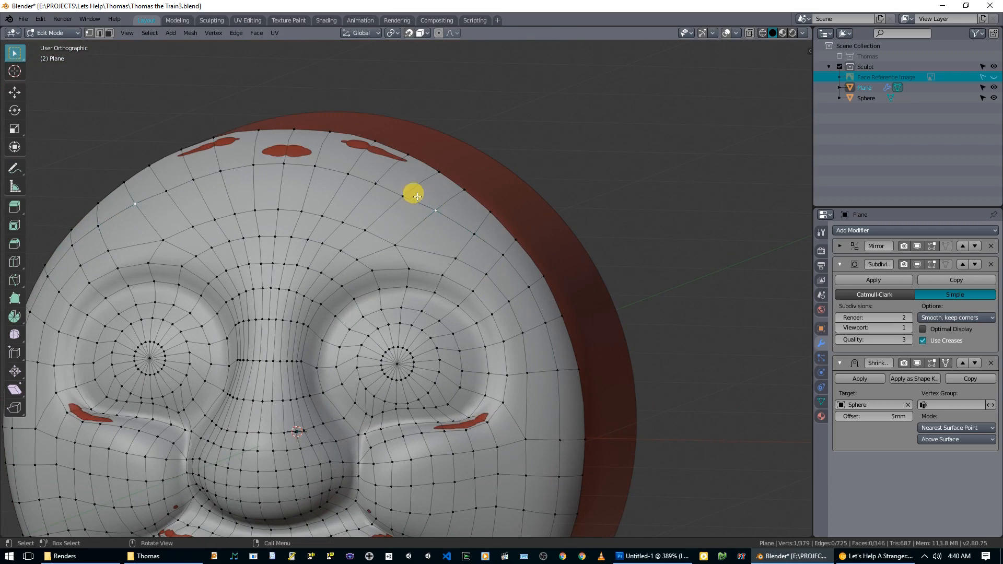
- Reposition a vertex in the row just below the upper forehead border to even out its spacing
{"action": "scroll", "coordinate": [417, 197], "scroll_direction": "up", "scroll_amount": 3}
{"action": "left_click", "coordinate": [360, 271]}
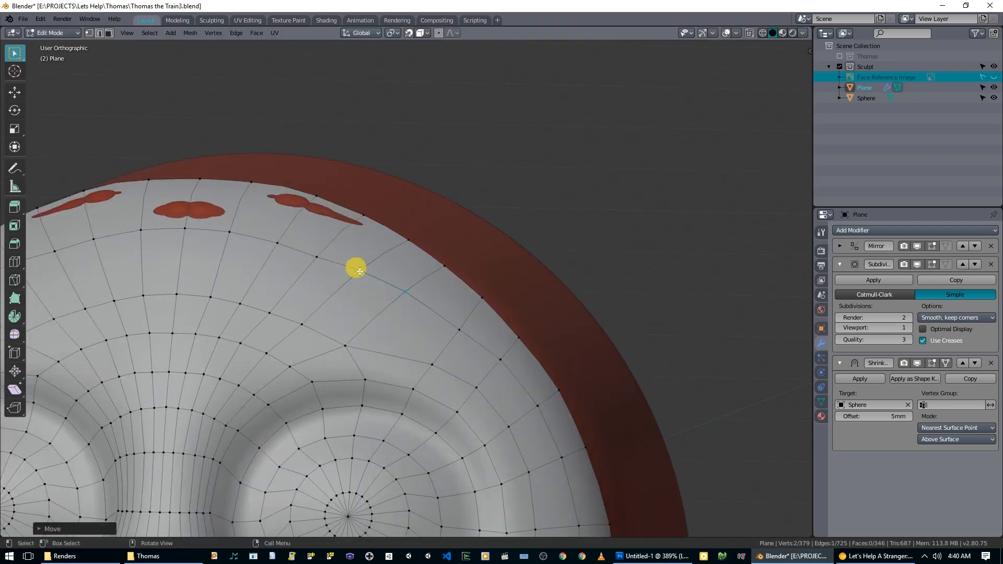
{"action": "middle_click_drag", "start_coordinate": [320, 259], "coordinate": [364, 272]}
{"action": "left_click", "coordinate": [361, 269]}
{"action": "left_click", "coordinate": [323, 259]}
{"action": "key", "text": "g"}
{"action": "left_click", "coordinate": [323, 257]}
{"action": "scroll", "coordinate": [322, 260], "scroll_direction": "down", "scroll_amount": 3}
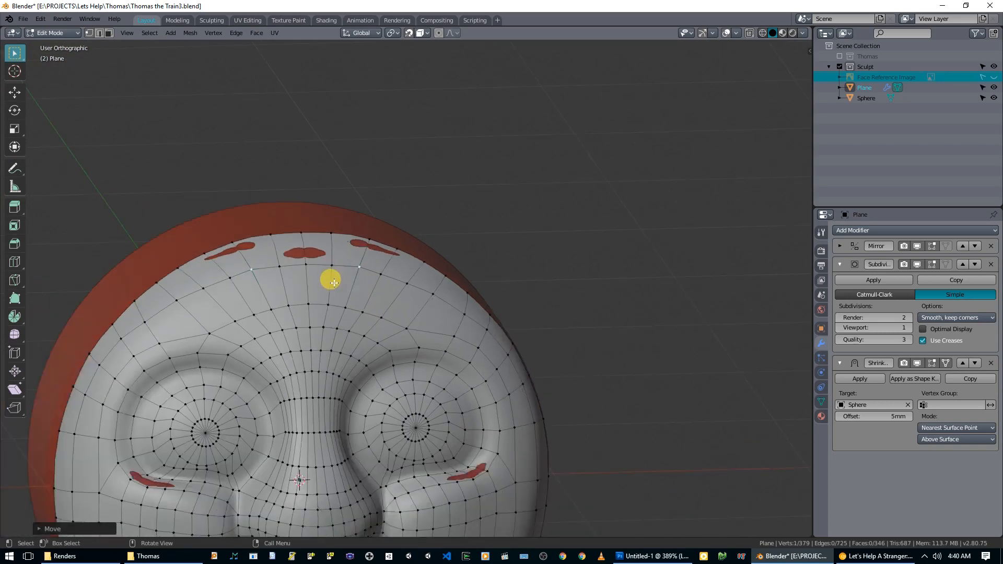
- Nudge the inner upper-forehead vertex closer to its row so the quads beneath the border line up
{"action": "key", "text": "alt+a"}
{"action": "scroll", "coordinate": [364, 263], "scroll_direction": "up", "scroll_amount": 2}
{"action": "key", "text": "g"}
{"action": "left_click", "coordinate": [331, 257]}
{"action": "scroll", "coordinate": [365, 303], "scroll_direction": "down", "scroll_amount": 3}
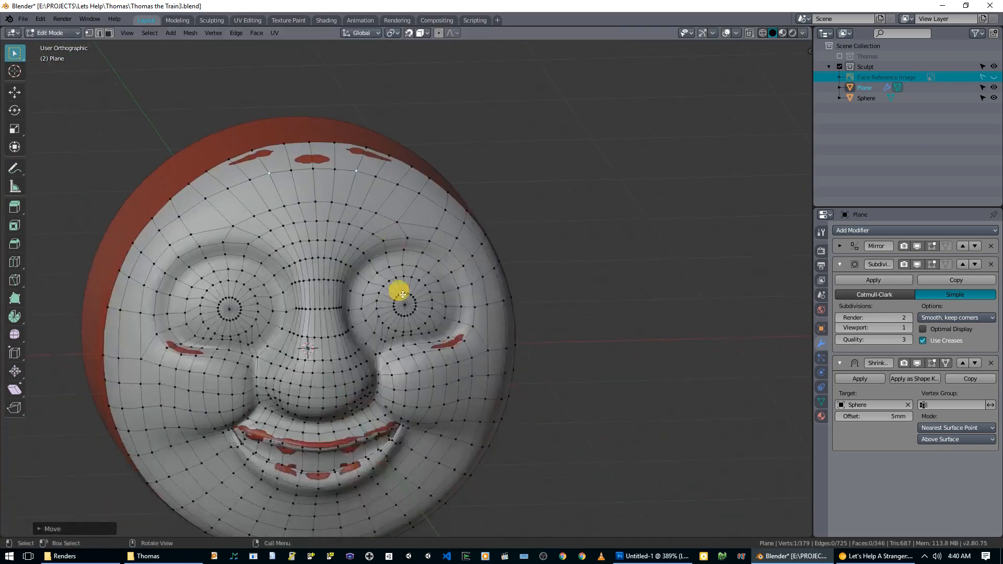
- Examine the whole face mesh from the front, the side and below for uneven quads and border alignment
{"action": "scroll", "coordinate": [410, 355], "scroll_direction": "down", "scroll_amount": 1}
{"action": "mouse_move", "coordinate": [409, 378]}
{"action": "middle_mouse_down"}
{"action": "mouse_move", "coordinate": [392, 412]}
{"action": "mouse_move", "coordinate": [422, 373]}
{"action": "middle_mouse_up"}
{"action": "scroll", "coordinate": [419, 368], "scroll_direction": "up", "scroll_amount": 2}
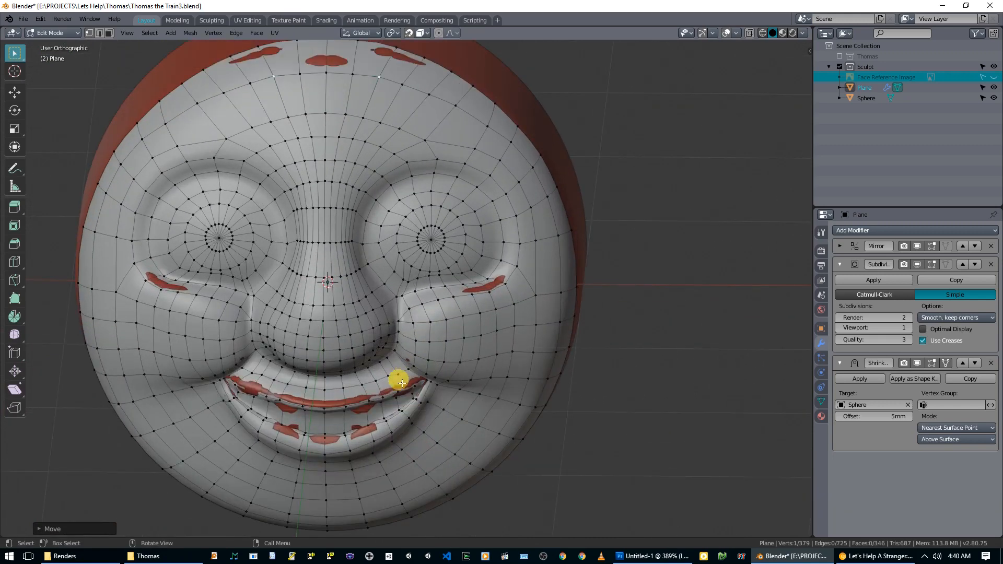
{"action": "middle_click_drag", "start_coordinate": [363, 383], "coordinate": [343, 371]}
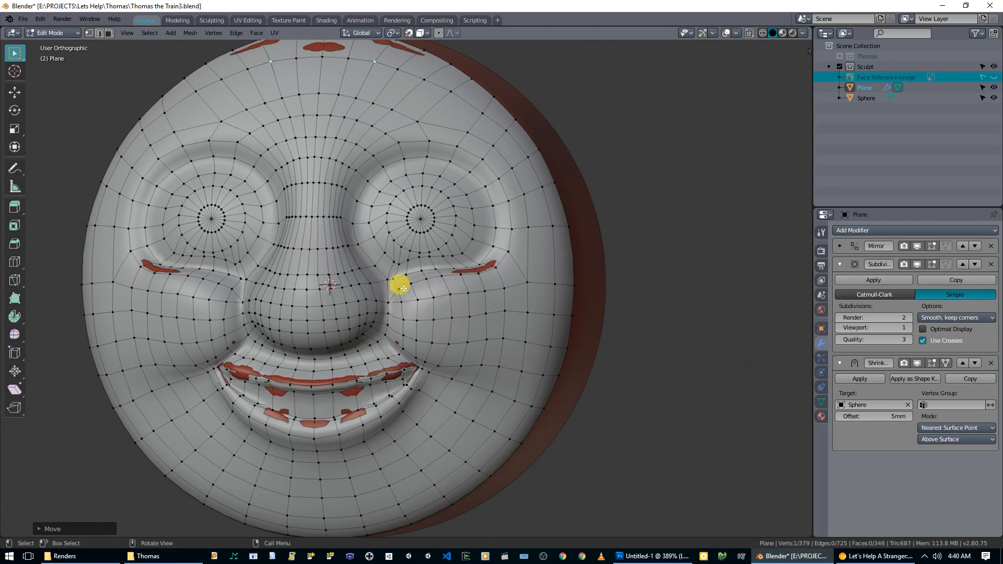
{"action": "middle_click_drag", "start_coordinate": [362, 261], "coordinate": [312, 231]}
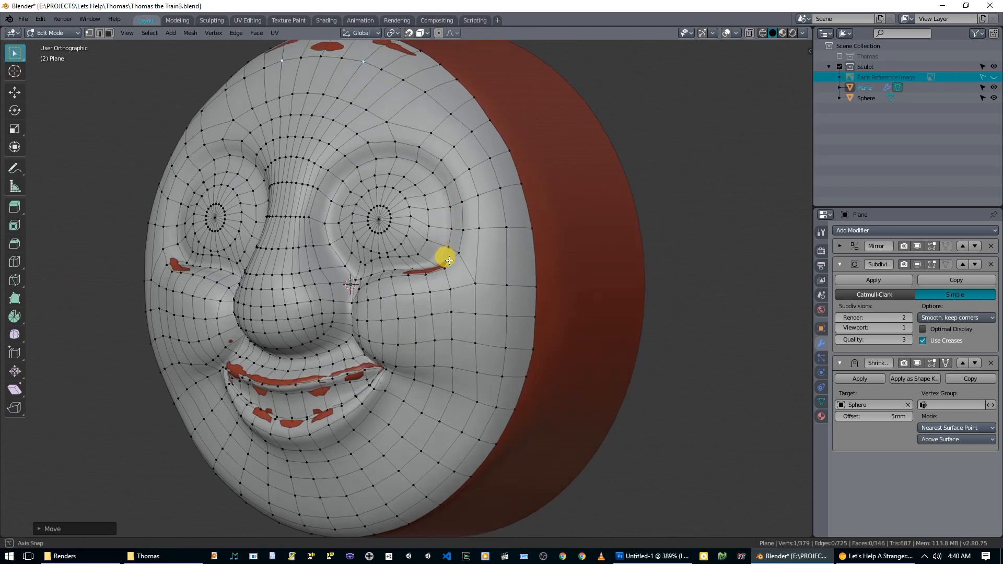
{"action": "middle_click_drag", "start_coordinate": [444, 253], "coordinate": [458, 312]}
{"action": "middle_click_drag", "start_coordinate": [385, 313], "coordinate": [418, 390]}
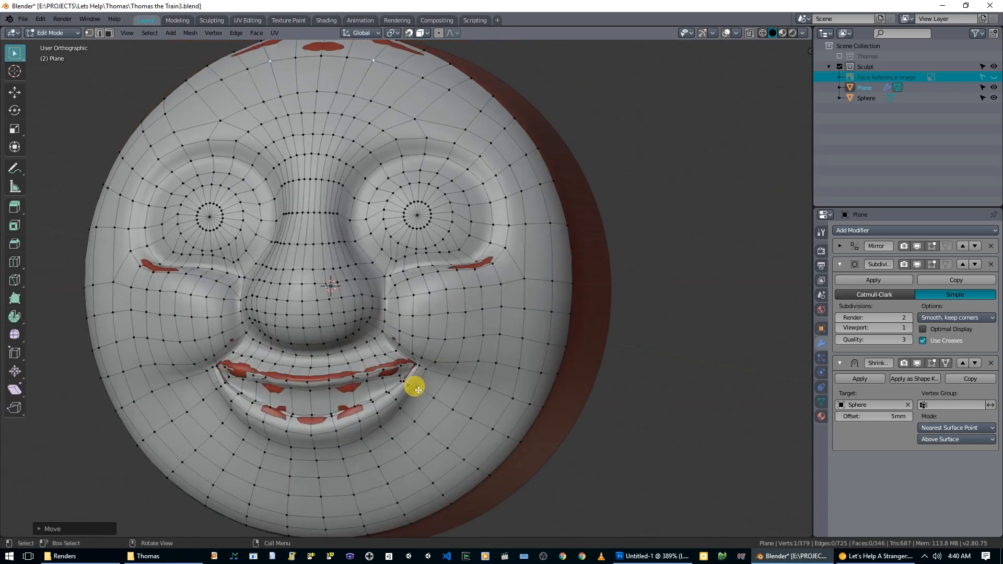
{"action": "middle_click_drag", "start_coordinate": [439, 348], "coordinate": [462, 336]}
{"action": "scroll", "coordinate": [468, 363], "scroll_direction": "down", "scroll_amount": 1}
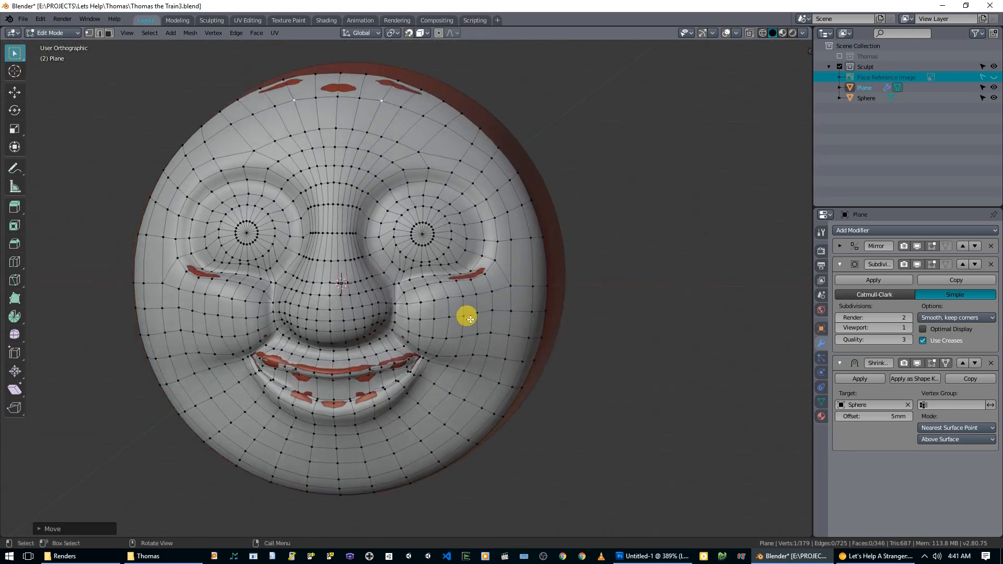
{"action": "middle_click_drag", "start_coordinate": [439, 269], "coordinate": [362, 90]}
{"action": "middle_click_drag", "start_coordinate": [523, 228], "coordinate": [439, 359]}
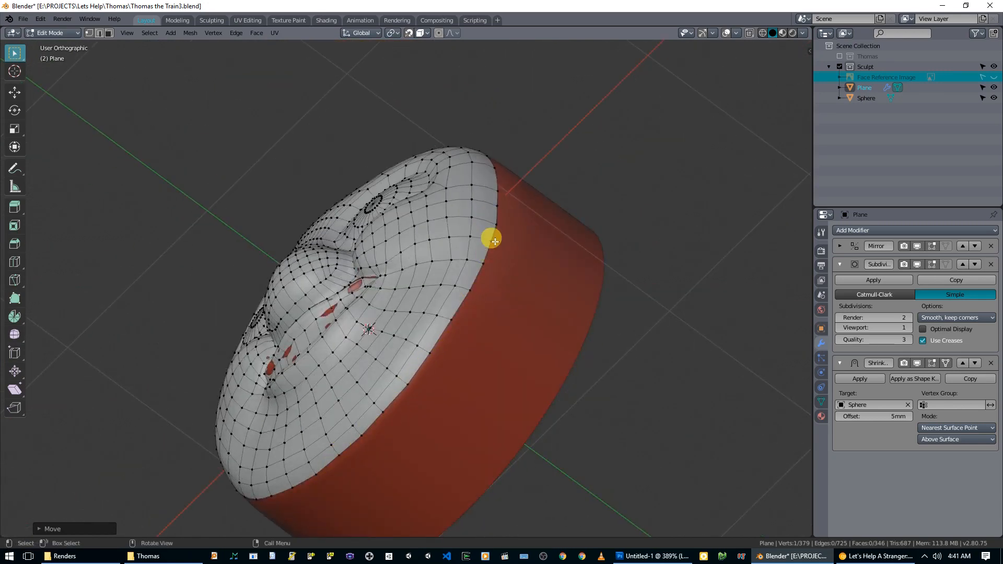
{"action": "middle_click_drag", "start_coordinate": [491, 235], "coordinate": [463, 329]}
{"action": "middle_click_drag", "start_coordinate": [473, 218], "coordinate": [507, 179]}
{"action": "scroll", "coordinate": [411, 152], "scroll_direction": "up", "scroll_amount": 1}
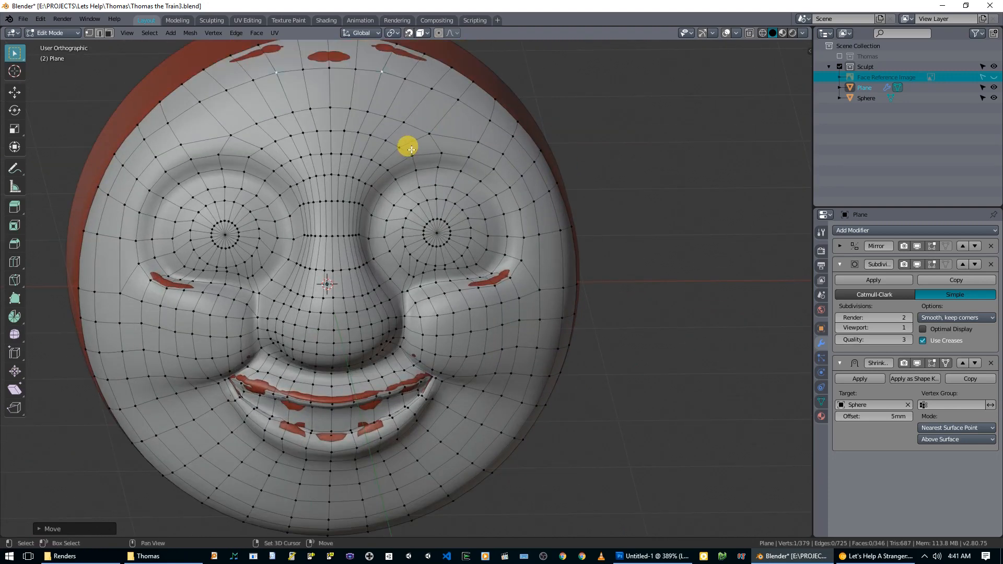
- Select two neighbouring vertices in the mid-forehead row above the inner eye and move them together to smooth the row
{"action": "scroll", "coordinate": [462, 351], "scroll_direction": "up", "scroll_amount": 1}
{"action": "middle_click_drag", "start_coordinate": [408, 150], "coordinate": [424, 356], "text": "shift"}
{"action": "left_click", "coordinate": [256, 339]}
{"action": "left_click", "coordinate": [280, 330], "text": "shift"}
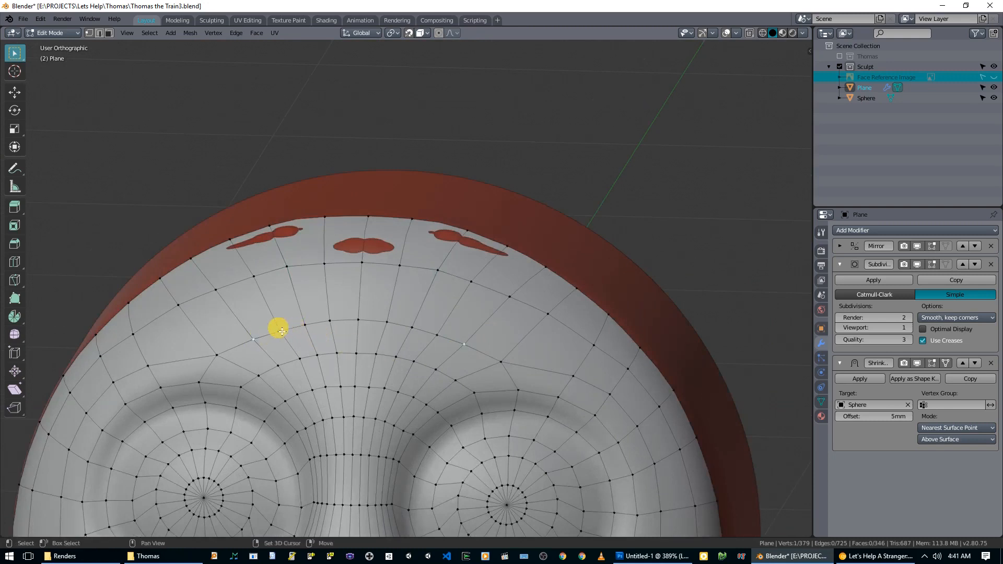
{"action": "scroll", "coordinate": [469, 342], "scroll_direction": "up", "scroll_amount": 1}
{"action": "key", "text": "g"}
{"action": "left_click", "coordinate": [477, 340]}
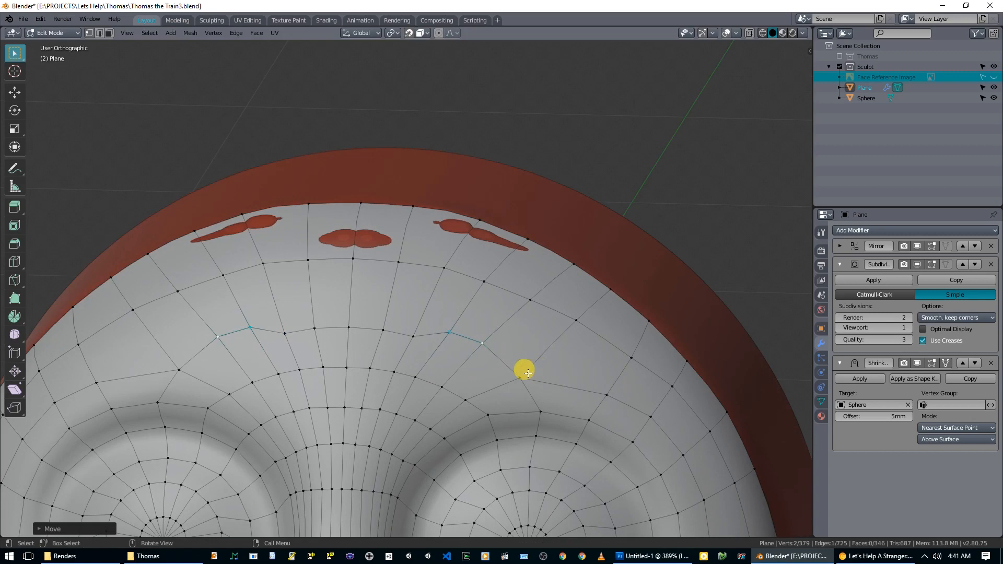
- Raise the two mid-forehead vertices nearest the centre line to smooth the curve of their row
{"action": "left_click", "coordinate": [413, 336]}
{"action": "key", "text": "g"}
{"action": "left_click", "coordinate": [416, 325]}
{"action": "left_click", "coordinate": [378, 332]}
{"action": "key", "text": "g"}
{"action": "left_click", "coordinate": [373, 321]}
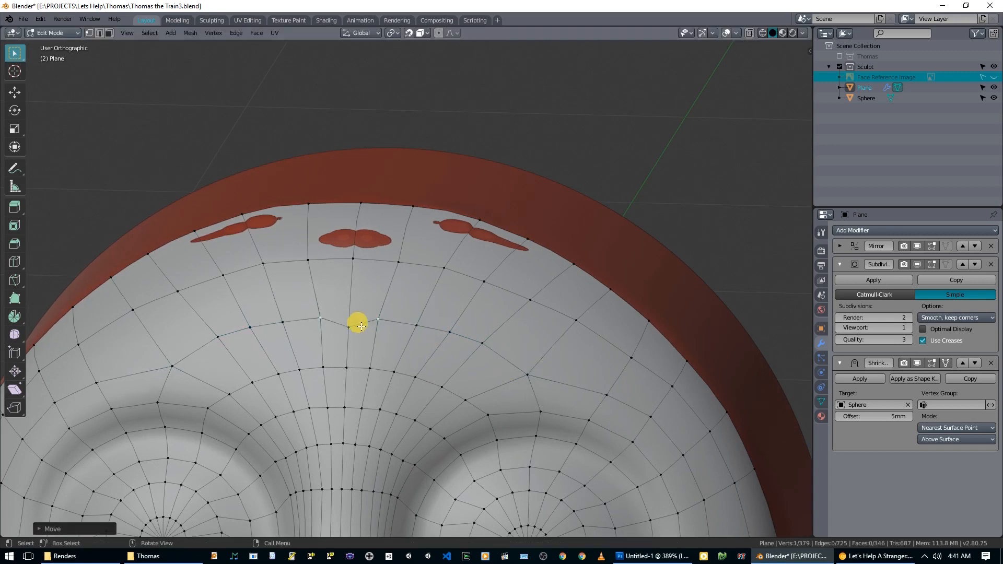
- Move the border vertex above the inner forehead into line with its neighbours along the rim
{"action": "scroll", "coordinate": [463, 334], "scroll_direction": "down", "scroll_amount": 2}
{"action": "middle_click_drag", "start_coordinate": [464, 334], "coordinate": [430, 387]}
{"action": "scroll", "coordinate": [479, 277], "scroll_direction": "up", "scroll_amount": 3}
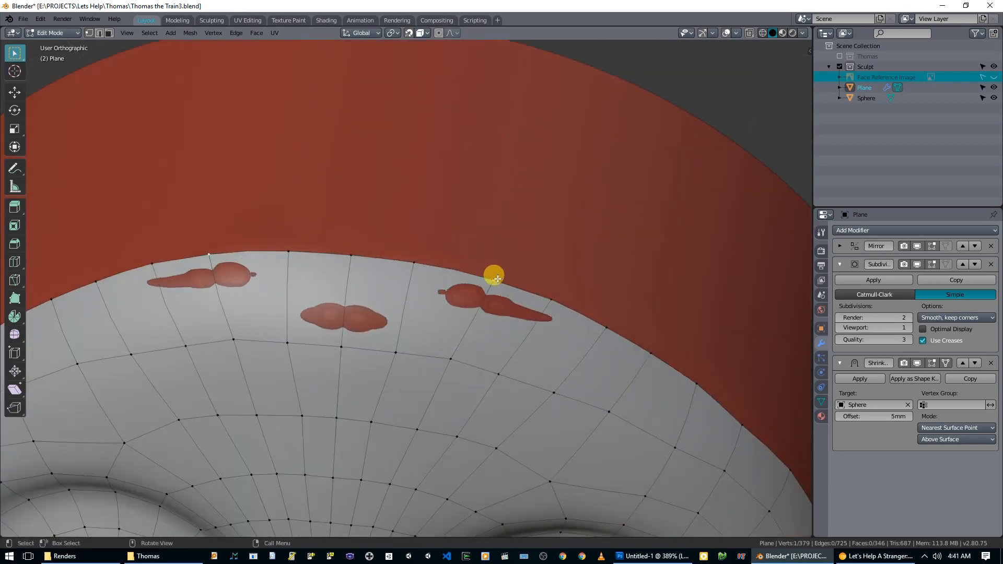
{"action": "key", "text": "g"}
{"action": "left_click", "coordinate": [480, 275]}
{"action": "scroll", "coordinate": [485, 311], "scroll_direction": "down", "scroll_amount": 3}
{"action": "middle_click_drag", "start_coordinate": [487, 317], "coordinate": [455, 303]}
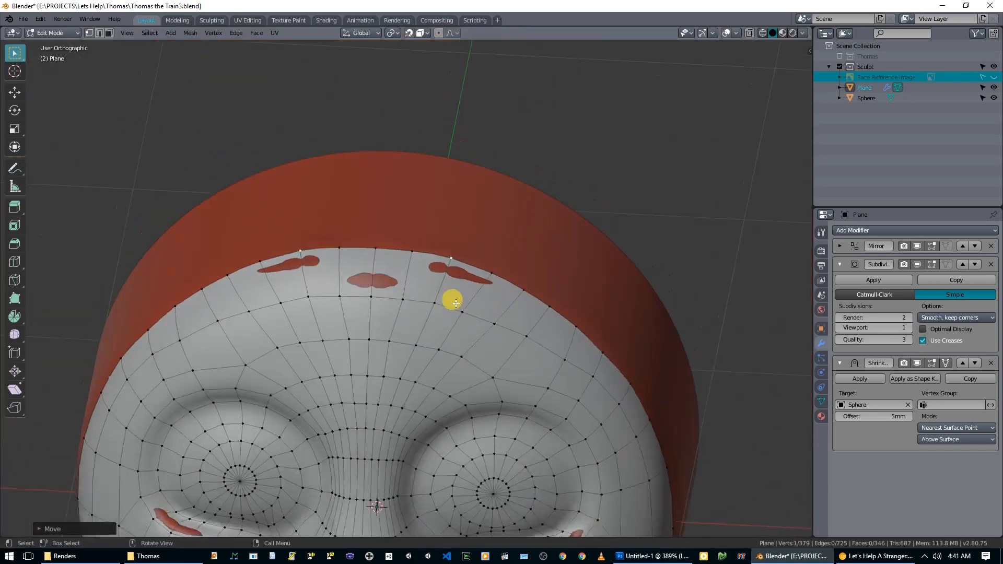
- Adjust the two vertices nearest the centre in the row just below the top border
{"action": "scroll", "coordinate": [456, 303], "scroll_direction": "up", "scroll_amount": 3}
{"action": "key", "text": "g"}
{"action": "left_click", "coordinate": [396, 308]}
{"action": "left_click", "coordinate": [346, 307]}
{"action": "key", "text": "g"}
{"action": "left_click", "coordinate": [344, 304]}
{"action": "scroll", "coordinate": [415, 325], "scroll_direction": "down", "scroll_amount": 3}
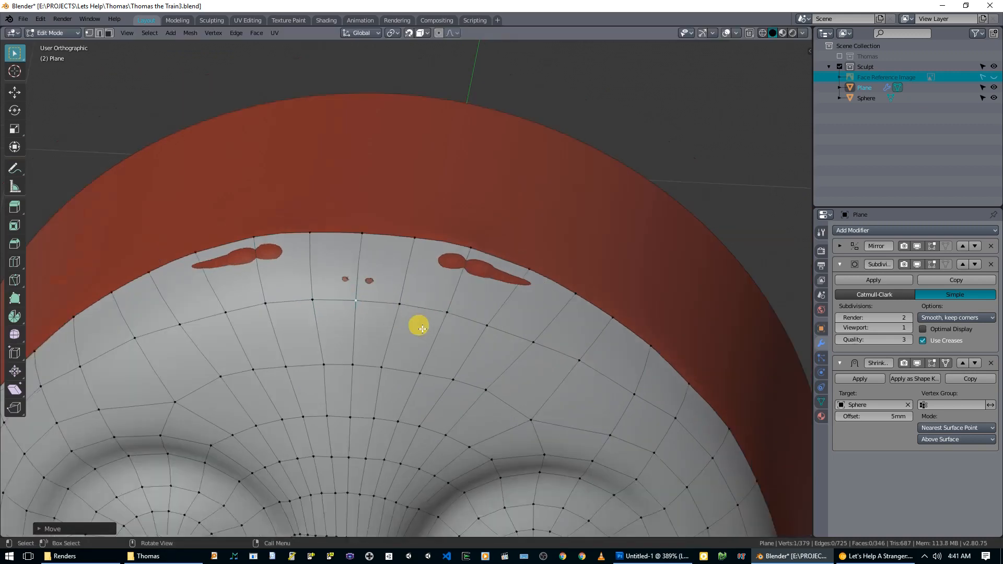
- Move the next two vertices outward along the row below the top border to even out the quads
{"action": "key", "text": "g"}
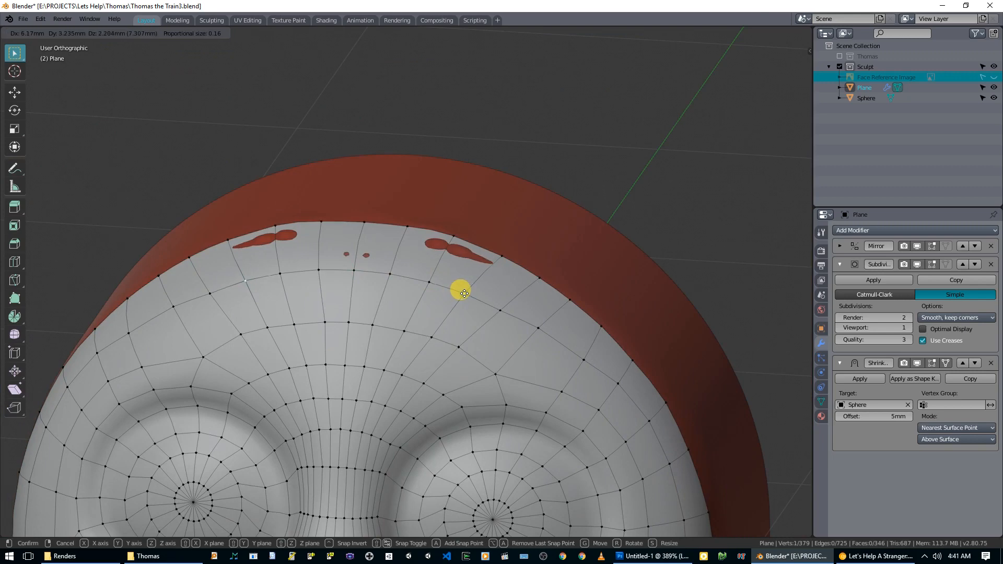
{"action": "left_click", "coordinate": [460, 292]}
{"action": "left_click", "coordinate": [497, 309]}
{"action": "key", "text": "g"}
{"action": "left_click", "coordinate": [499, 308]}
- Edge-slide the column of four vertices on the outer cheek by about 0.2
{"action": "scroll", "coordinate": [502, 313], "scroll_direction": "down", "scroll_amount": 2}
{"action": "middle_click_drag", "start_coordinate": [503, 319], "coordinate": [459, 271], "text": "shift"}
{"action": "scroll", "coordinate": [519, 304], "scroll_direction": "down", "scroll_amount": 2}
{"action": "scroll", "coordinate": [459, 271], "scroll_direction": "up", "scroll_amount": 4}
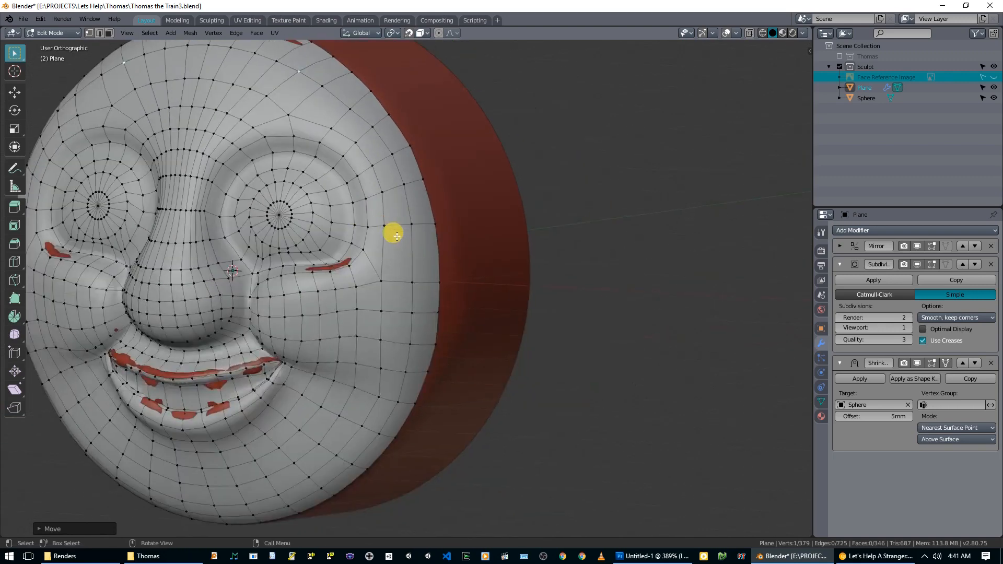
{"action": "scroll", "coordinate": [397, 236], "scroll_direction": "up", "scroll_amount": 1}
{"action": "left_click", "coordinate": [379, 372]}
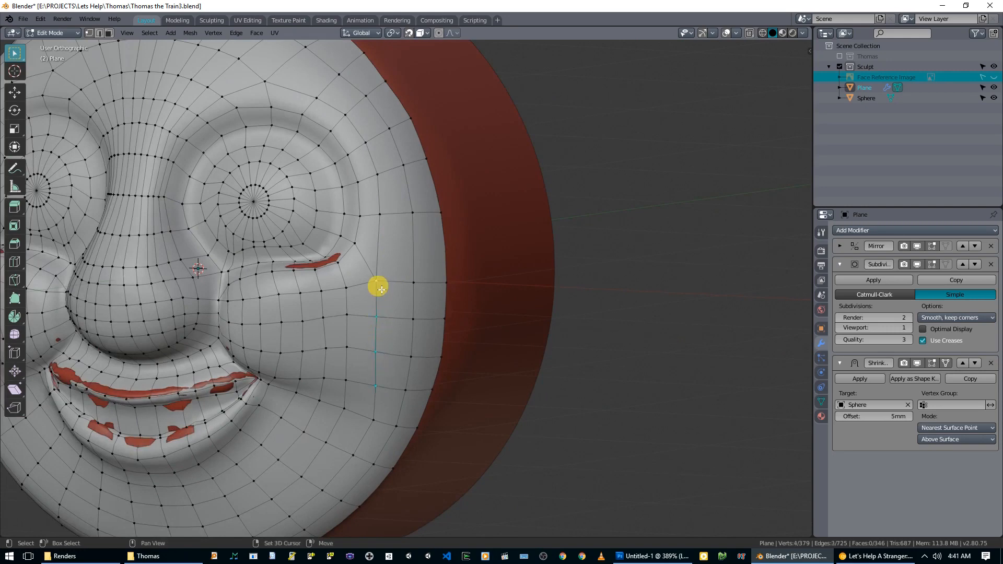
{"action": "scroll", "coordinate": [394, 288], "scroll_direction": "up", "scroll_amount": 1}
{"action": "key", "text": "g"}
{"action": "key", "text": "g"}
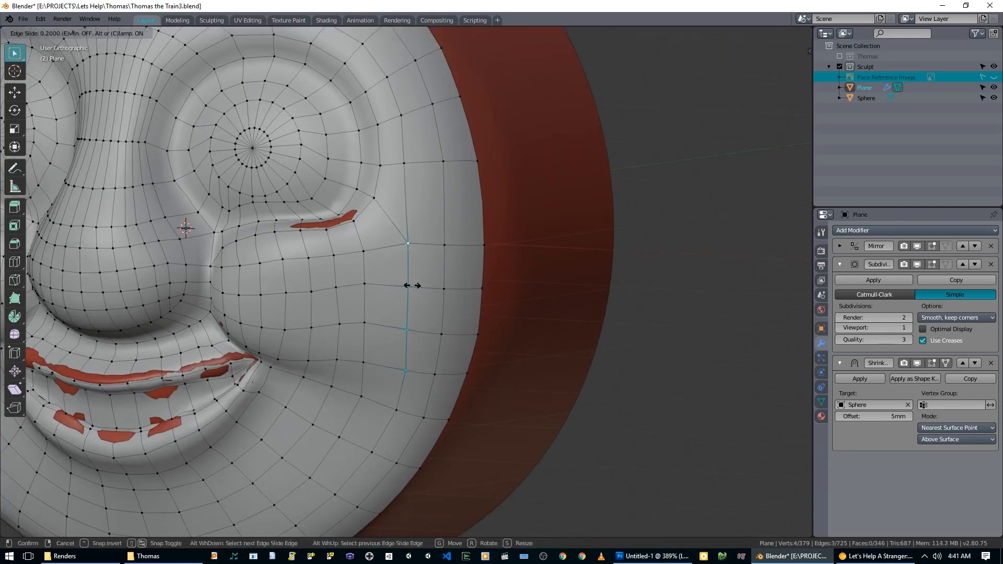
{"action": "left_click", "coordinate": [412, 285]}
- Edge-slide the three cheek vertices in the column next to the rim to even its spacing
{"action": "left_click", "coordinate": [440, 367]}
{"action": "left_click", "coordinate": [446, 328]}
{"action": "left_click", "coordinate": [447, 295], "text": "shift"}
{"action": "middle_click_drag", "start_coordinate": [450, 262], "coordinate": [417, 255]}
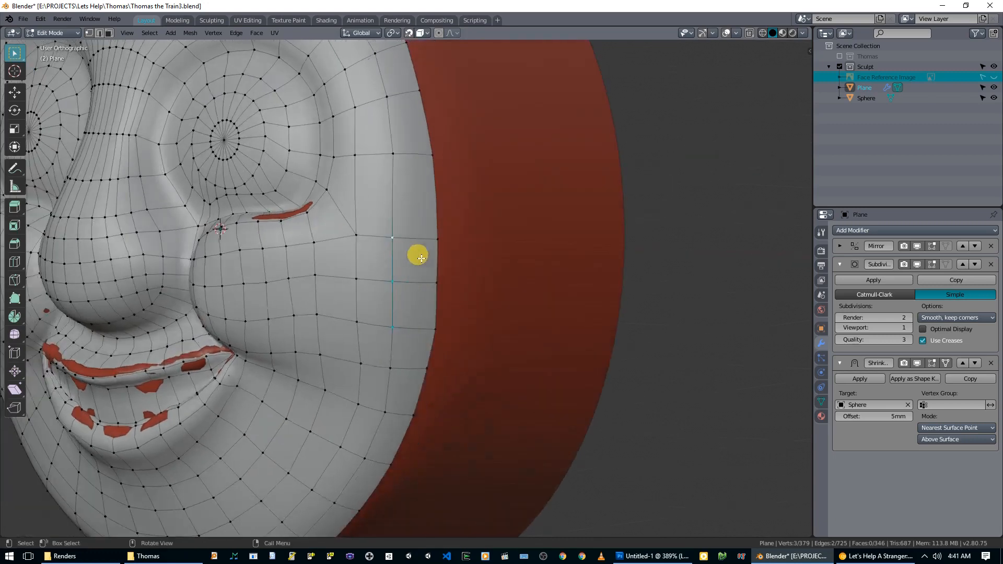
{"action": "key", "text": "g"}
{"action": "key", "text": "g"}
{"action": "left_click", "coordinate": [392, 247]}
{"action": "middle_click_drag", "start_coordinate": [392, 246], "coordinate": [399, 280]}
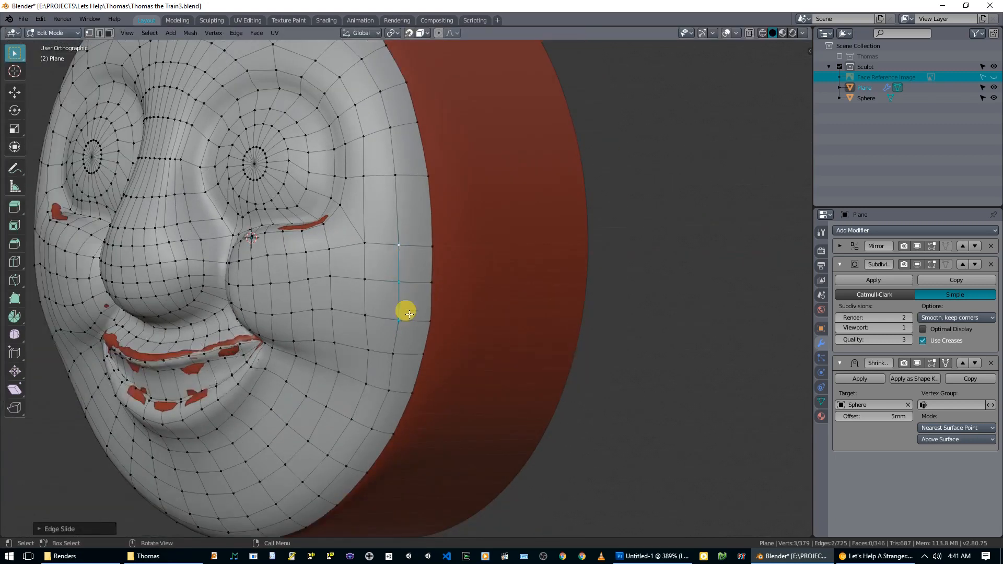
- Move the vertex near the rim on the lower outer cheek to even out the surrounding quads
{"action": "left_click", "coordinate": [396, 355]}
{"action": "scroll", "coordinate": [397, 357], "scroll_direction": "up", "scroll_amount": 2}
{"action": "key", "text": "g"}
{"action": "left_click", "coordinate": [385, 381]}
{"action": "middle_click_drag", "start_coordinate": [385, 381], "coordinate": [456, 345]}
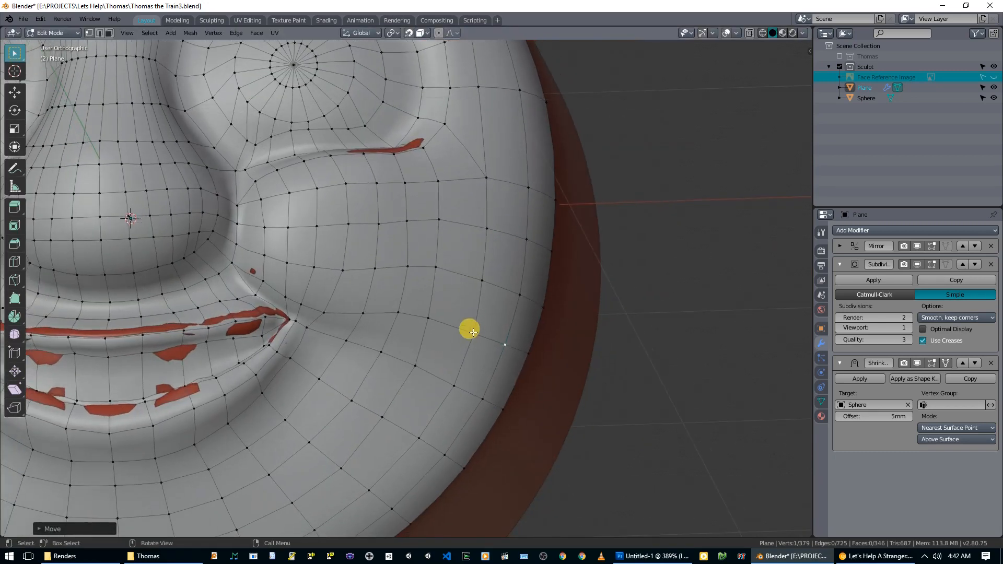
- Knife-cut a new horizontal edge from the outer border to the outer corner of the eye socket
{"action": "scroll", "coordinate": [467, 329], "scroll_direction": "down", "scroll_amount": 6}
{"action": "middle_click_drag", "start_coordinate": [457, 293], "coordinate": [387, 321]}
{"action": "scroll", "coordinate": [387, 320], "scroll_direction": "up", "scroll_amount": 4}
{"action": "key", "text": "k"}
{"action": "left_click", "coordinate": [364, 297]}
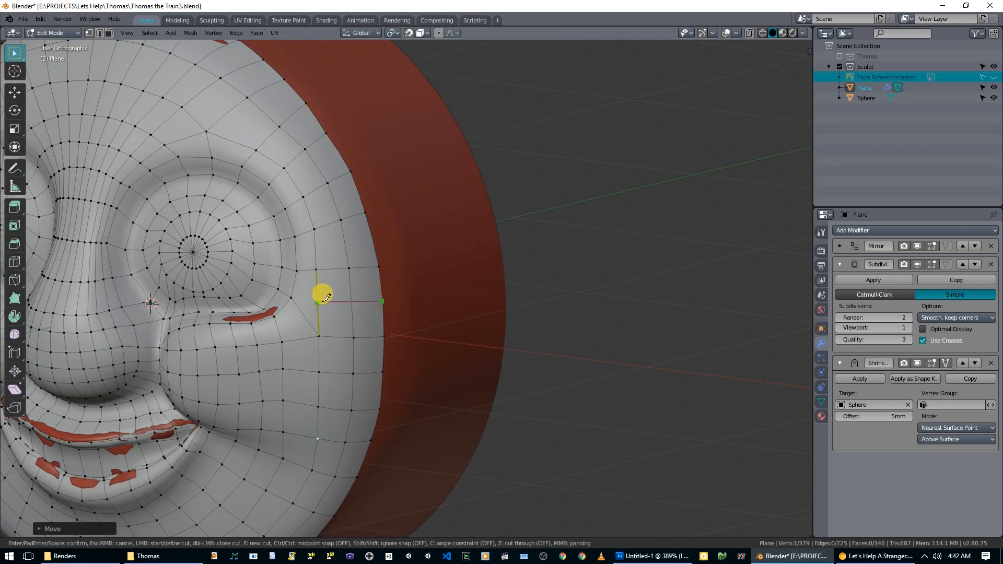
{"action": "left_click", "coordinate": [293, 297]}
{"action": "key", "text": "Return"}
{"action": "scroll", "coordinate": [372, 290], "scroll_direction": "down", "scroll_amount": 2}
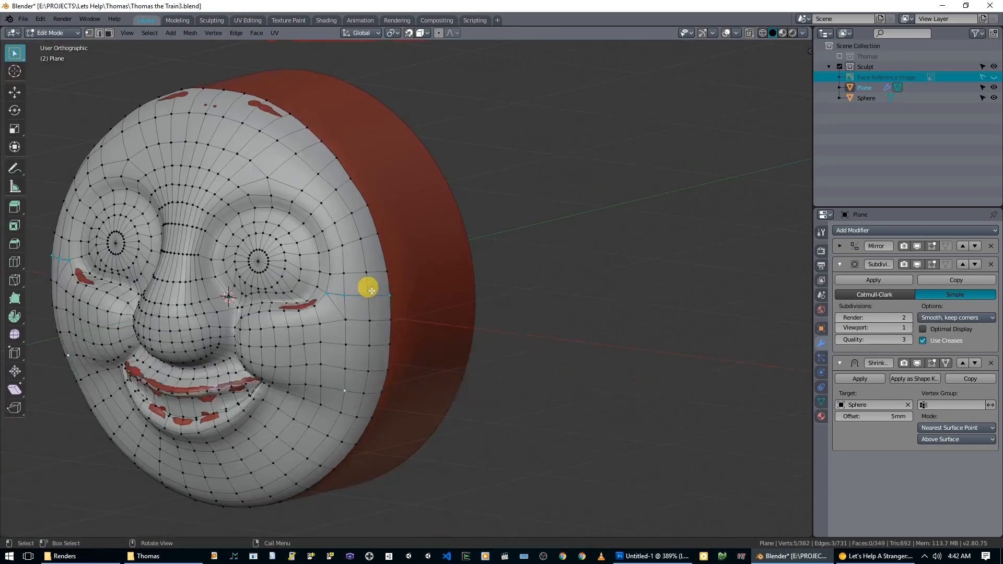
- Shift the vertices in the row above the new cut, including the border vertex, to even the row spacing
{"action": "scroll", "coordinate": [367, 277], "scroll_direction": "up", "scroll_amount": 2}
{"action": "left_click", "coordinate": [304, 271]}
{"action": "left_click", "coordinate": [314, 269]}
{"action": "left_click", "coordinate": [350, 268], "text": "shift"}
{"action": "key", "text": "g"}
{"action": "left_click", "coordinate": [348, 264]}
{"action": "key", "text": "g"}
{"action": "right_click", "coordinate": [376, 258]}
{"action": "left_click", "coordinate": [377, 267]}
{"action": "key", "text": "g"}
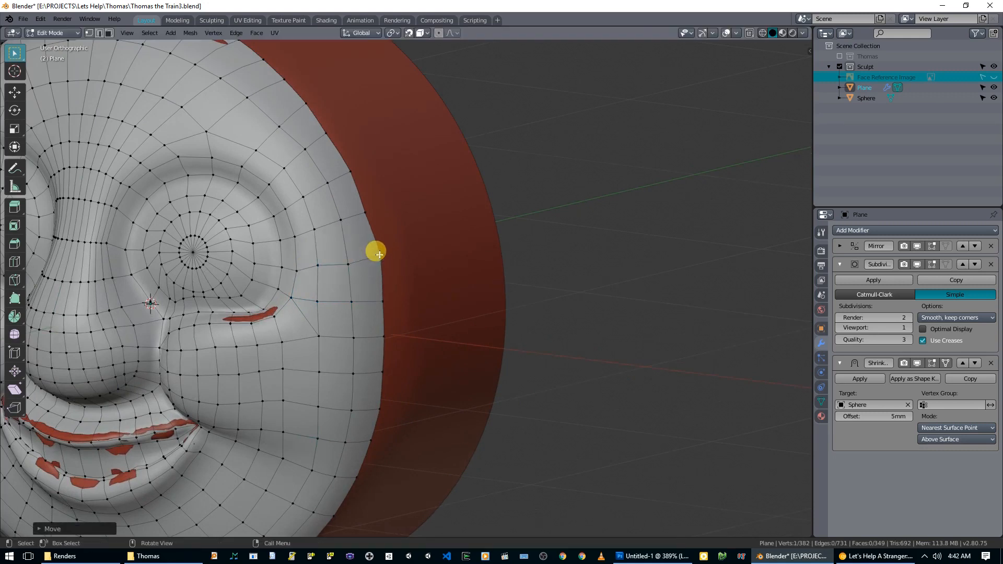
{"action": "left_click", "coordinate": [348, 260]}
- Reposition the vertices along the new cut, from the rim inward toward the eye corner
{"action": "left_click", "coordinate": [378, 307]}
{"action": "key", "text": "g"}
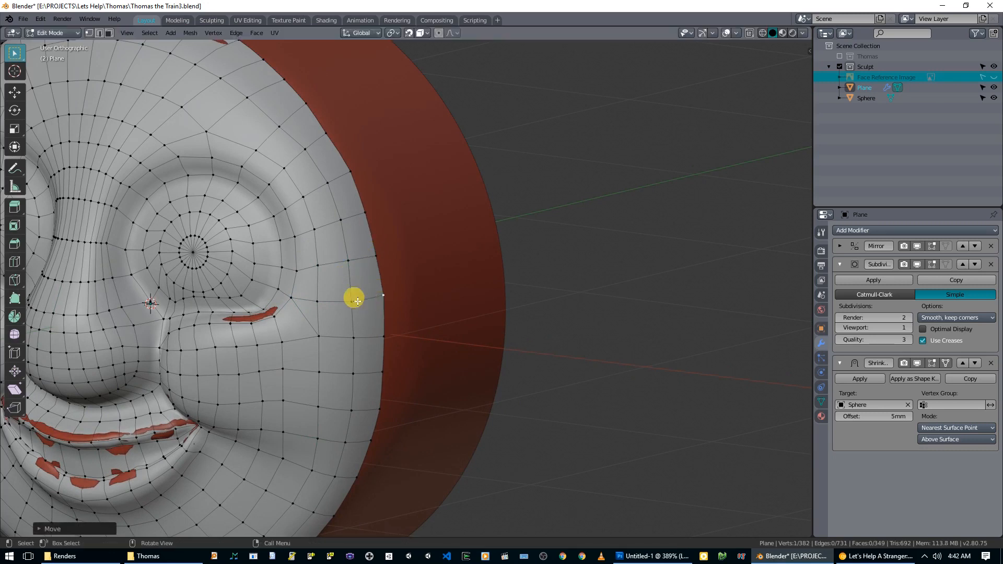
{"action": "left_click", "coordinate": [350, 299]}
{"action": "left_click", "coordinate": [320, 300]}
{"action": "key", "text": "g"}
{"action": "left_click", "coordinate": [320, 300]}
- Move the vertex just outside the eye socket about 10.7 mm, mostly upward, and deselect everything
{"action": "middle_click_drag", "start_coordinate": [320, 300], "coordinate": [386, 270]}
{"action": "key", "text": "g"}
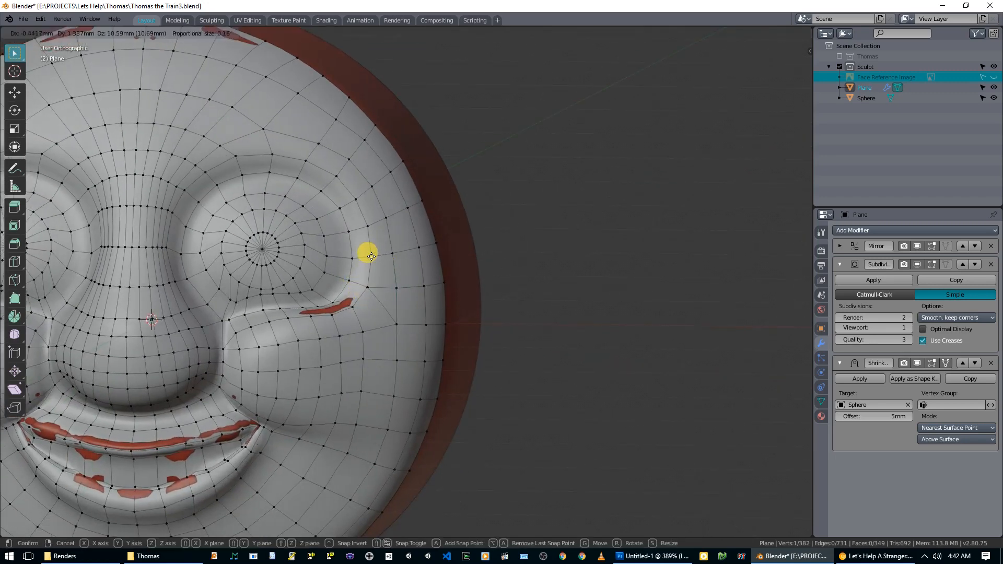
{"action": "left_click", "coordinate": [370, 256]}
{"action": "scroll", "coordinate": [413, 279], "scroll_direction": "down", "scroll_amount": 5}
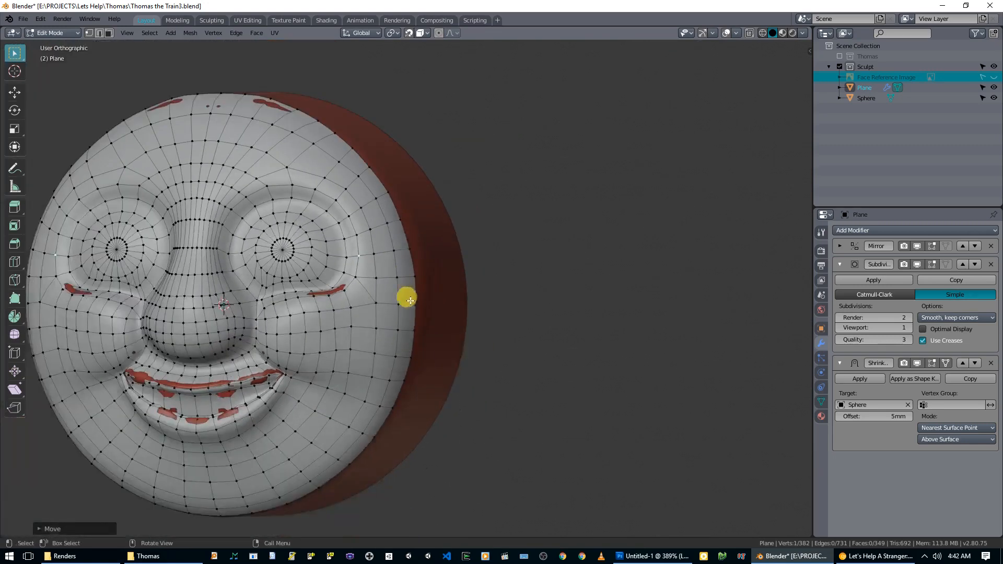
{"action": "key", "text": "alt+a"}
{"action": "mouse_move", "coordinate": [416, 308]}
{"action": "middle_mouse_down"}
{"action": "mouse_move", "coordinate": [457, 316]}
{"action": "mouse_move", "coordinate": [428, 313]}
{"action": "mouse_move", "coordinate": [470, 303]}
{"action": "mouse_move", "coordinate": [429, 288]}
{"action": "mouse_move", "coordinate": [420, 298]}
{"action": "middle_mouse_up"}
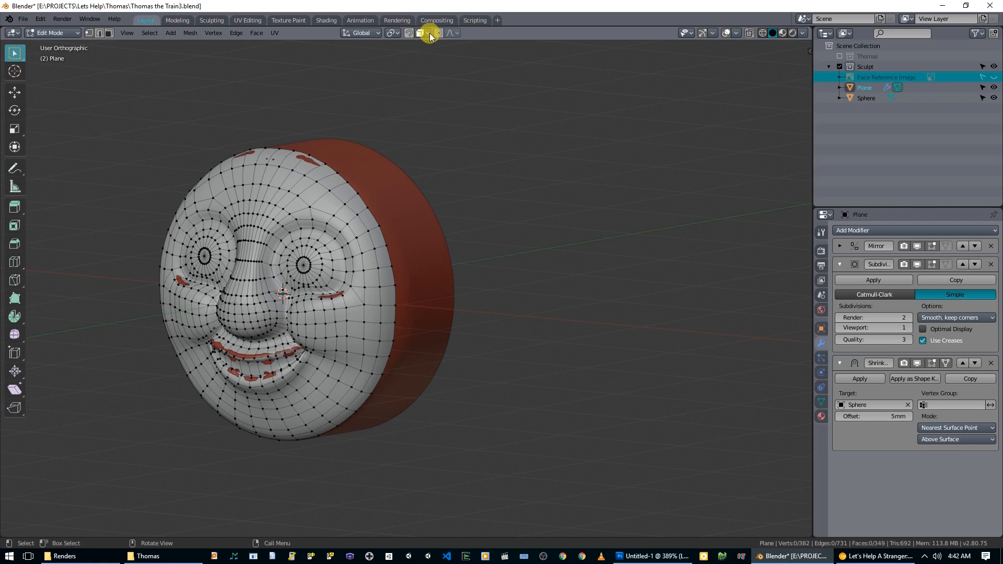
- Save the file, switch the plane to Object Mode and apply its Mirror modifier
{"action": "left_click", "coordinate": [840, 246]}
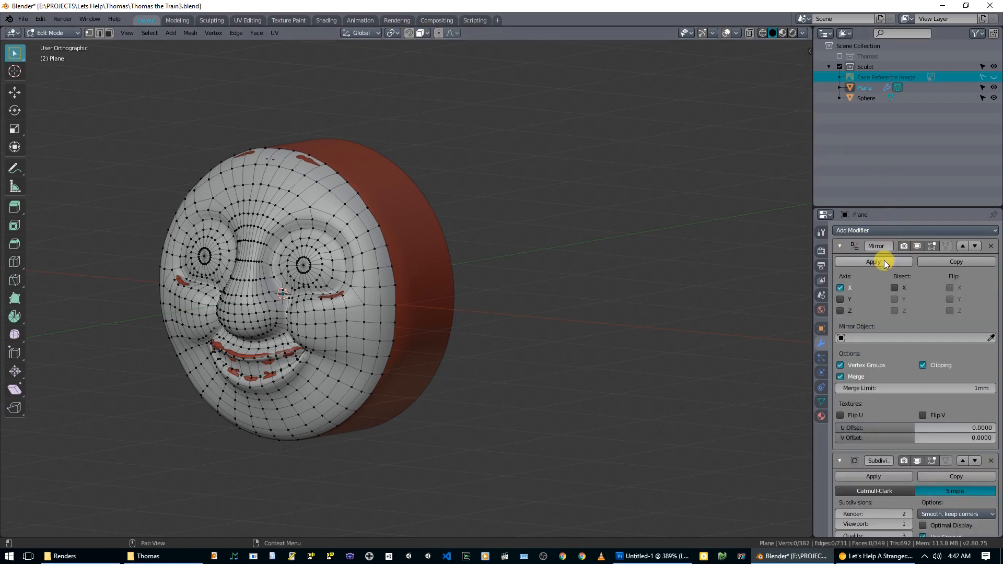
{"action": "key", "text": "ctrl+s"}
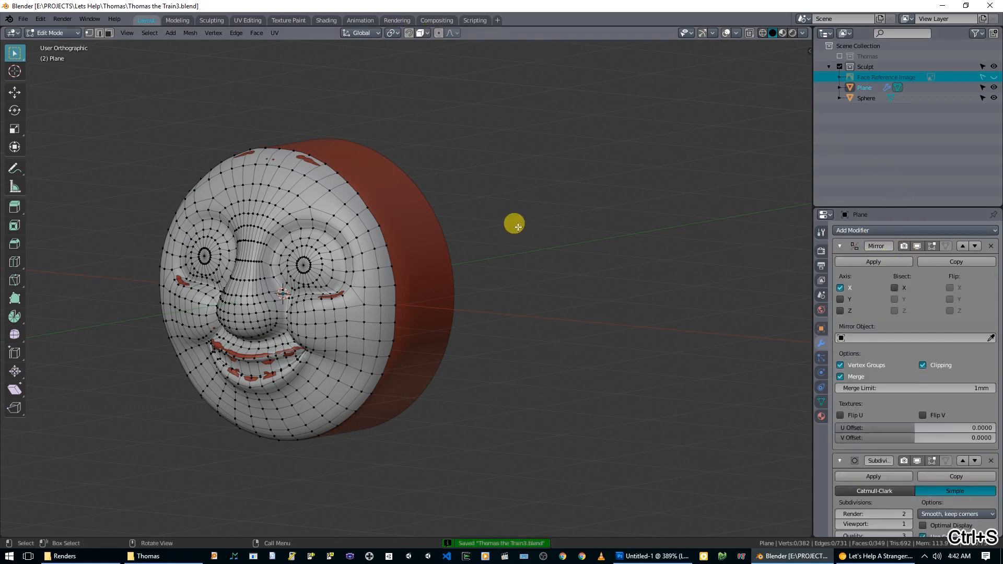
{"action": "left_click", "coordinate": [891, 262]}
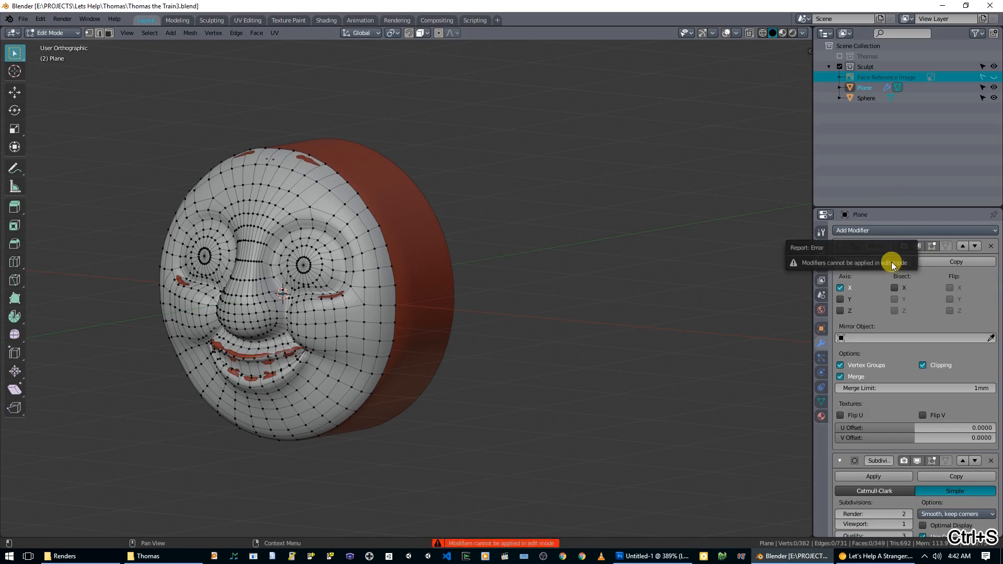
{"action": "key", "text": "Tab"}
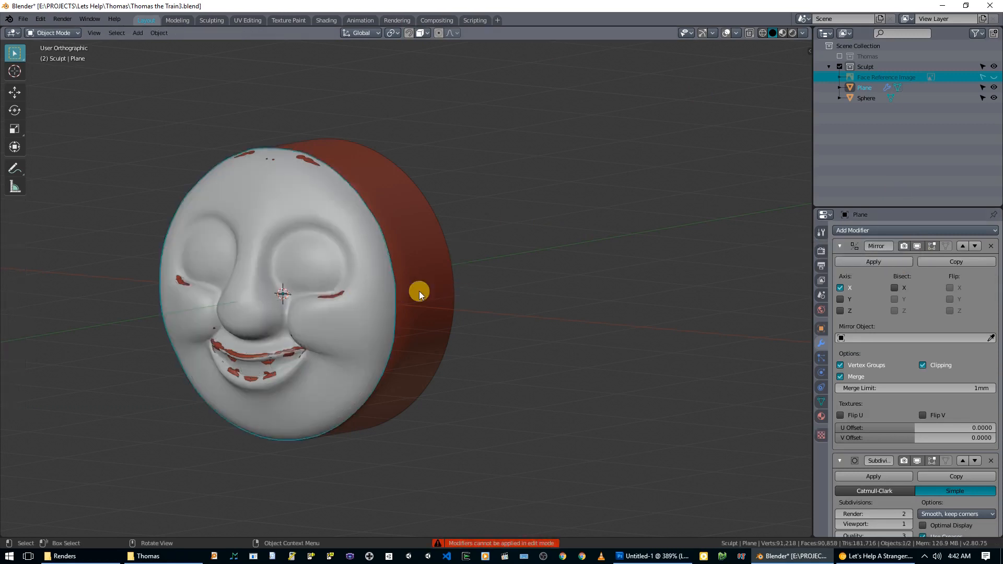
{"action": "left_click", "coordinate": [862, 263]}
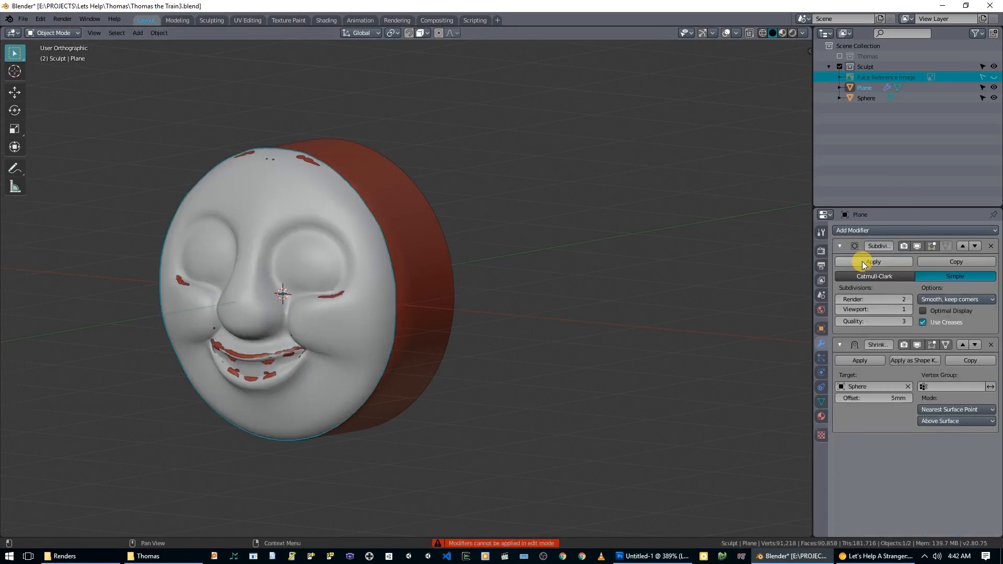
- Apply the plane's Subdivision and Shrinkwrap modifiers and return it to Edit Mode
{"action": "left_click", "coordinate": [863, 262]}
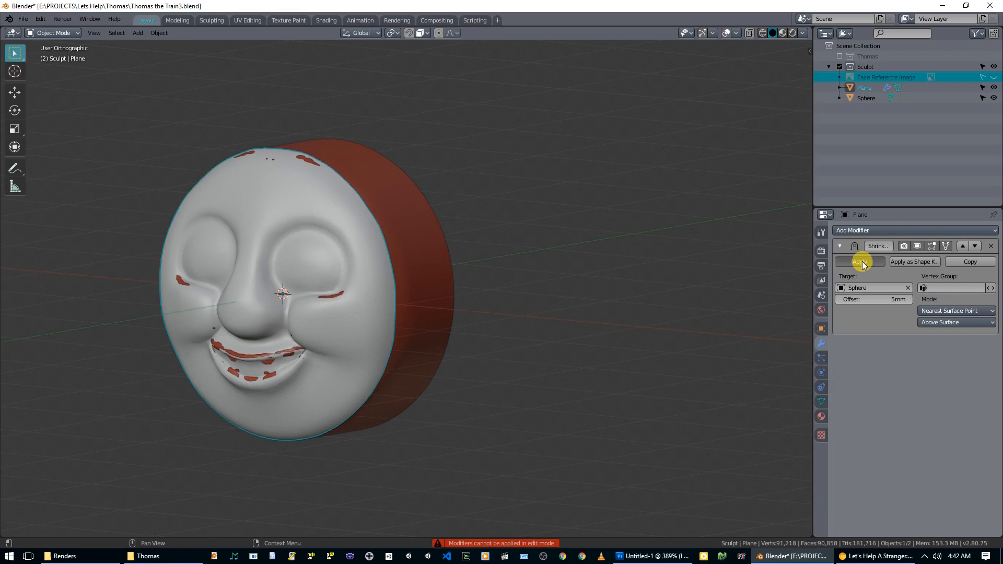
{"action": "left_click", "coordinate": [862, 263]}
{"action": "middle_click_drag", "start_coordinate": [374, 290], "coordinate": [302, 273]}
{"action": "key", "text": "Tab"}
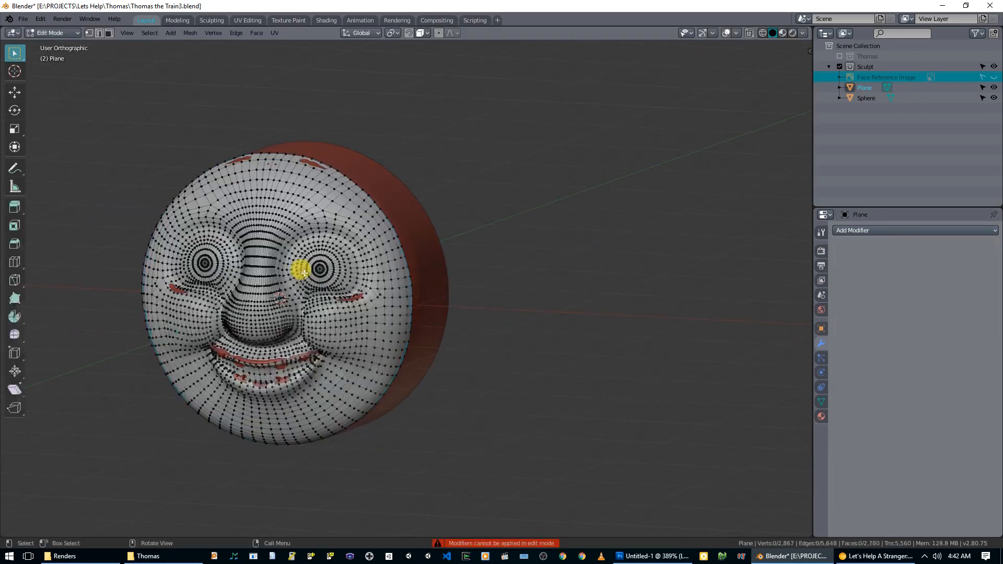
- Select the face mesh's outer border loop, view it from the right, and hide the Sphere in Object Mode
{"action": "mouse_move", "coordinate": [376, 273]}
{"action": "middle_mouse_down"}
{"action": "mouse_move", "coordinate": [454, 268]}
{"action": "mouse_move", "coordinate": [409, 279]}
{"action": "mouse_move", "coordinate": [362, 271]}
{"action": "mouse_move", "coordinate": [374, 287]}
{"action": "mouse_move", "coordinate": [361, 268]}
{"action": "middle_mouse_up"}
{"action": "key", "text": "KP_3"}
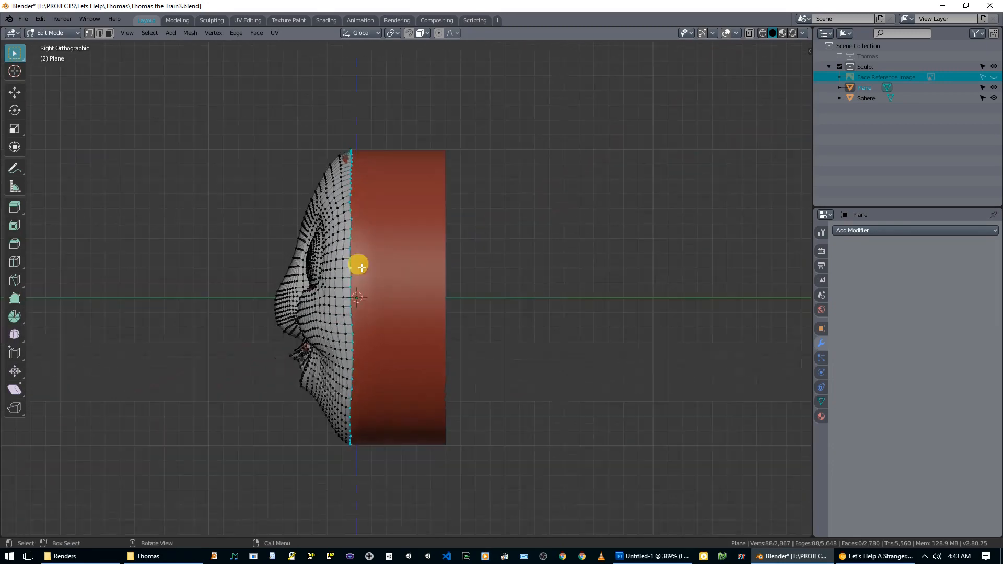
{"action": "key", "text": "Tab"}
{"action": "left_click", "coordinate": [395, 283]}
{"action": "key", "text": "h"}
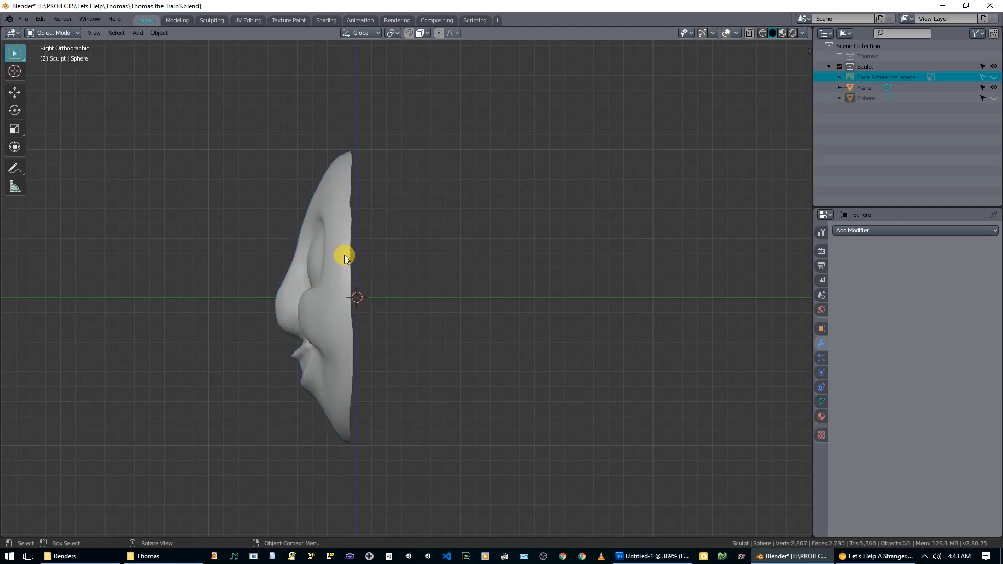
- Extrude the plane's outer border loop backward and flatten it by scaling to 0 along global Y
{"action": "left_click", "coordinate": [344, 255]}
{"action": "key", "text": "Tab"}
{"action": "scroll", "coordinate": [376, 259], "scroll_direction": "up", "scroll_amount": 1}
{"action": "key", "text": "e"}
{"action": "left_click", "coordinate": [412, 265]}
{"action": "key", "text": "s"}
{"action": "key", "text": "y"}
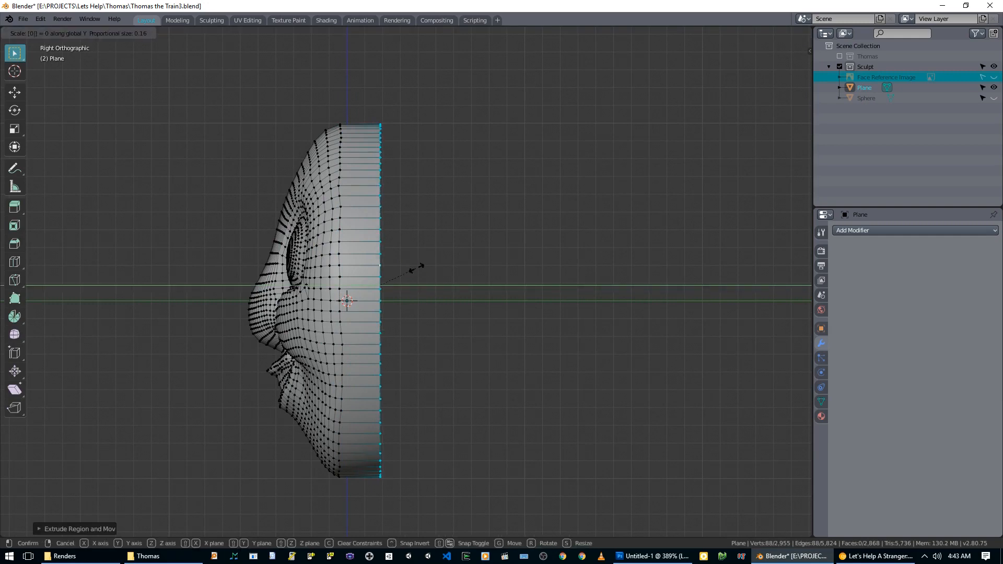
{"action": "left_click", "coordinate": [417, 267]}
- Move the flattened border loop forward along Y, leaving only a narrow strip behind the face's rim
{"action": "key", "text": "g"}
{"action": "key", "text": "y"}
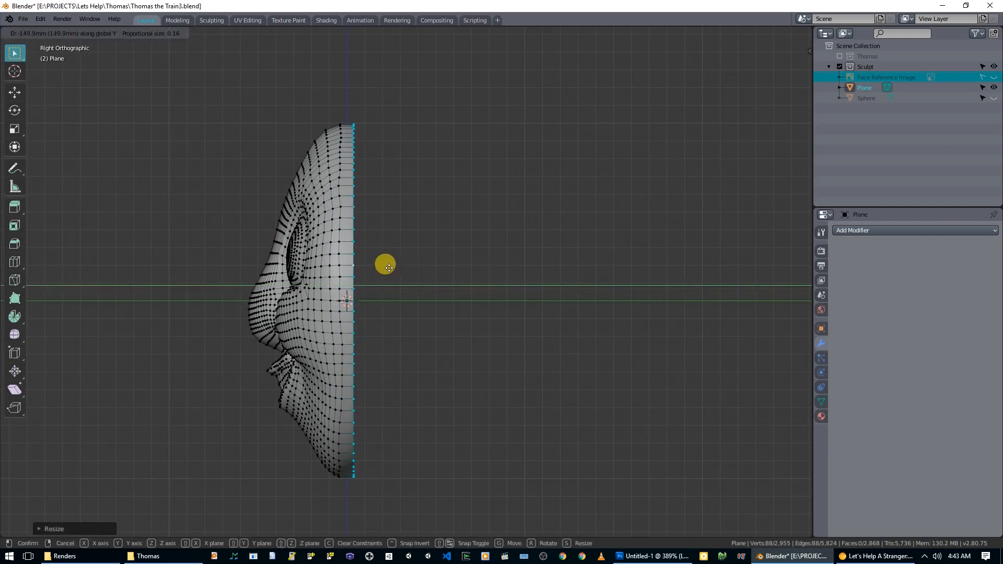
{"action": "left_click", "coordinate": [383, 267]}
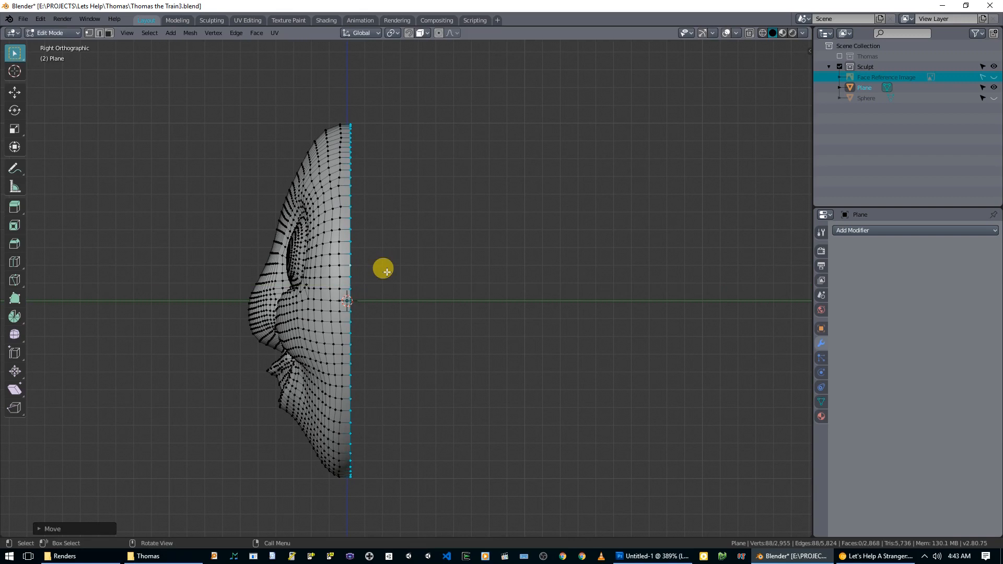
- Extrude the border backward three times to form the head's side wall, and return to Object Mode
{"action": "key", "text": "e"}
{"action": "left_click", "coordinate": [411, 280]}
{"action": "key", "text": "e"}
{"action": "left_click", "coordinate": [433, 281]}
{"action": "key", "text": "e"}
{"action": "left_click", "coordinate": [463, 282]}
{"action": "key", "text": "Tab"}
- Inspect the extended head from the front and side, and save it as the incremented file Thomas the Train4.blend
{"action": "middle_click_drag", "start_coordinate": [462, 285], "coordinate": [548, 301]}
{"action": "scroll", "coordinate": [512, 304], "scroll_direction": "down", "scroll_amount": 1}
{"action": "mouse_move", "coordinate": [481, 308]}
{"action": "middle_mouse_down"}
{"action": "mouse_move", "coordinate": [503, 308]}
{"action": "mouse_move", "coordinate": [519, 289]}
{"action": "mouse_move", "coordinate": [577, 310]}
{"action": "mouse_move", "coordinate": [449, 321]}
{"action": "middle_mouse_up"}
{"action": "key", "text": "z"}
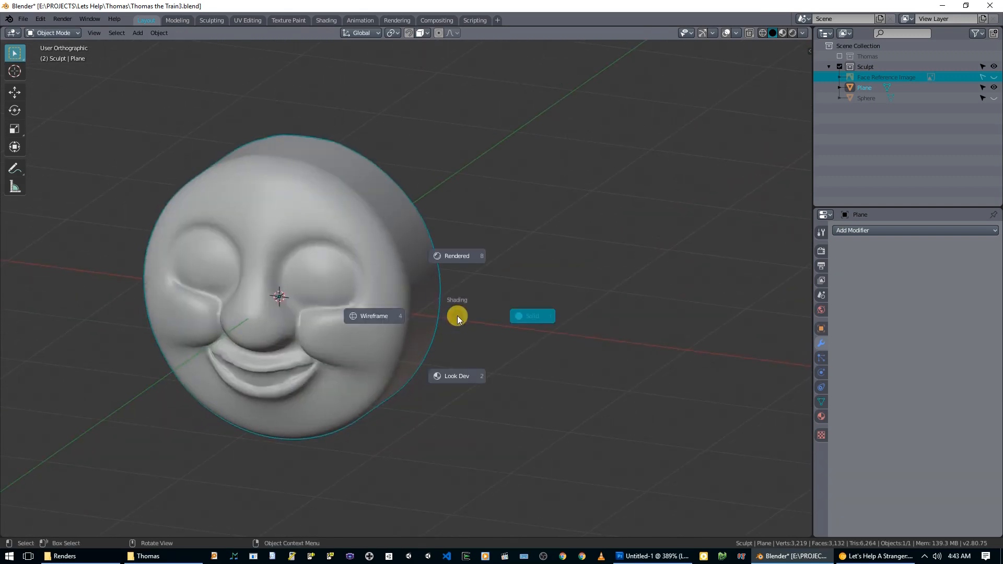
{"action": "key", "text": "z"}
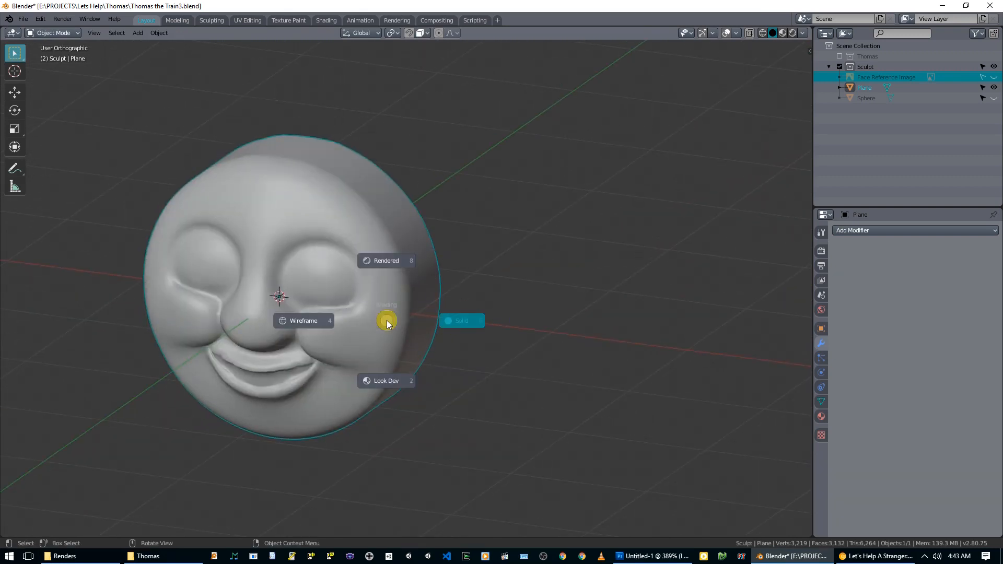
{"action": "scroll", "coordinate": [386, 321], "scroll_direction": "up", "scroll_amount": 1}
{"action": "middle_click_drag", "start_coordinate": [386, 320], "coordinate": [473, 278], "text": "shift"}
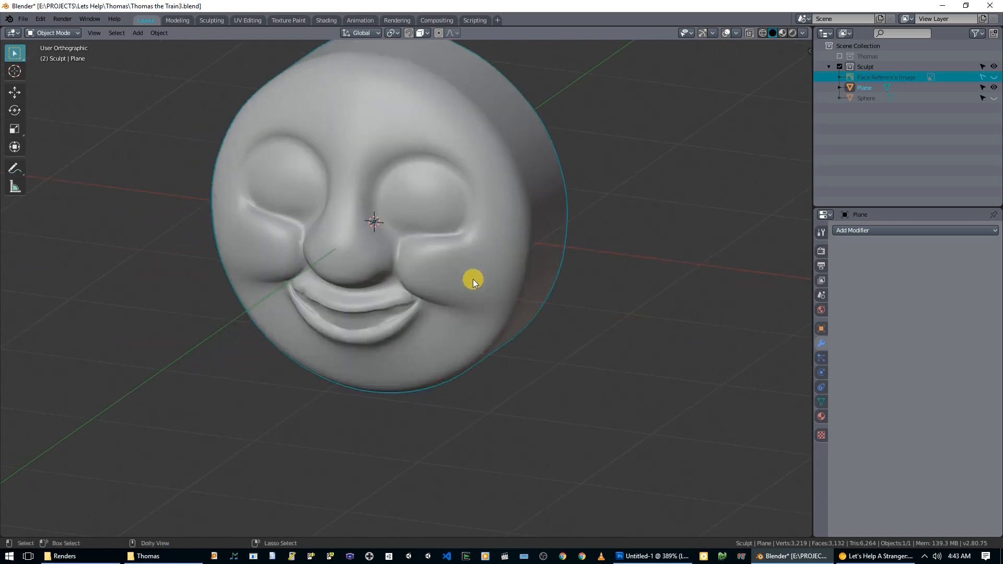
{"action": "key", "text": "ctrl+shift+s"}
{"action": "key", "text": "KP_Add"}
{"action": "key", "text": "Return"}
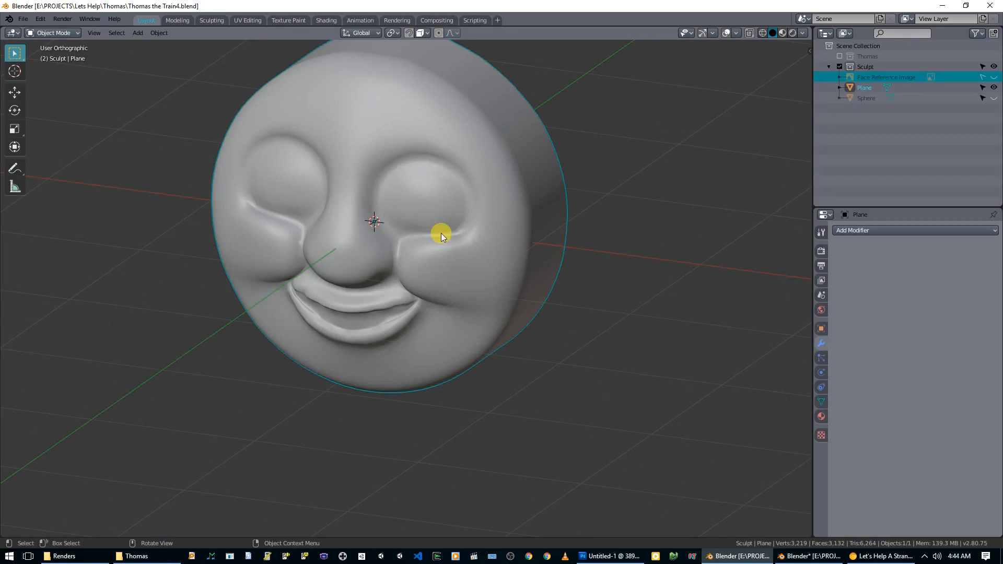
- Examine the lip and mouth-corner topology of the plane up close in Edit Mode
{"action": "middle_click_drag", "start_coordinate": [465, 237], "coordinate": [541, 338]}
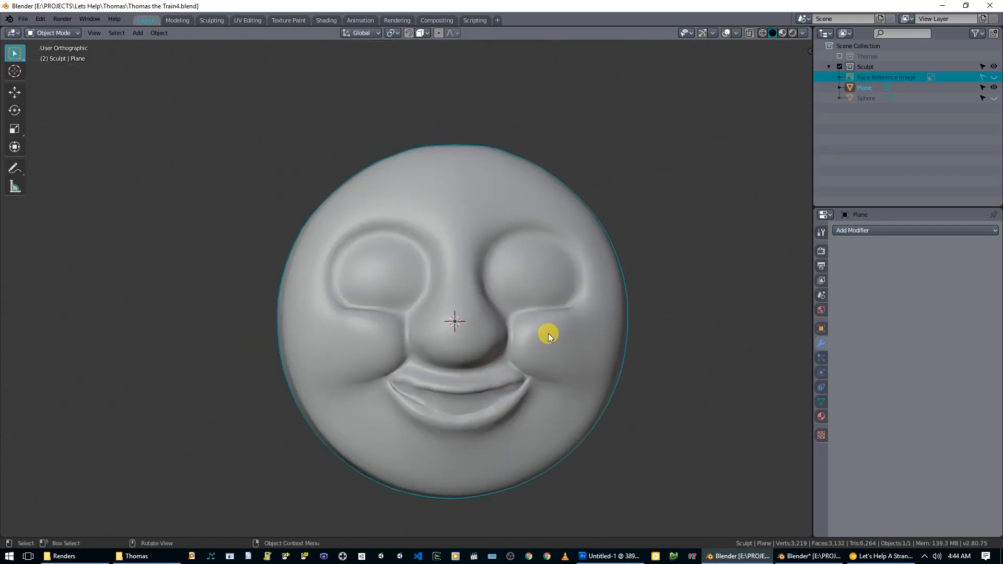
{"action": "key", "text": "Tab"}
{"action": "scroll", "coordinate": [494, 277], "scroll_direction": "up", "scroll_amount": 4}
{"action": "middle_click_drag", "start_coordinate": [450, 262], "coordinate": [437, 355]}
{"action": "scroll", "coordinate": [453, 253], "scroll_direction": "up", "scroll_amount": 3}
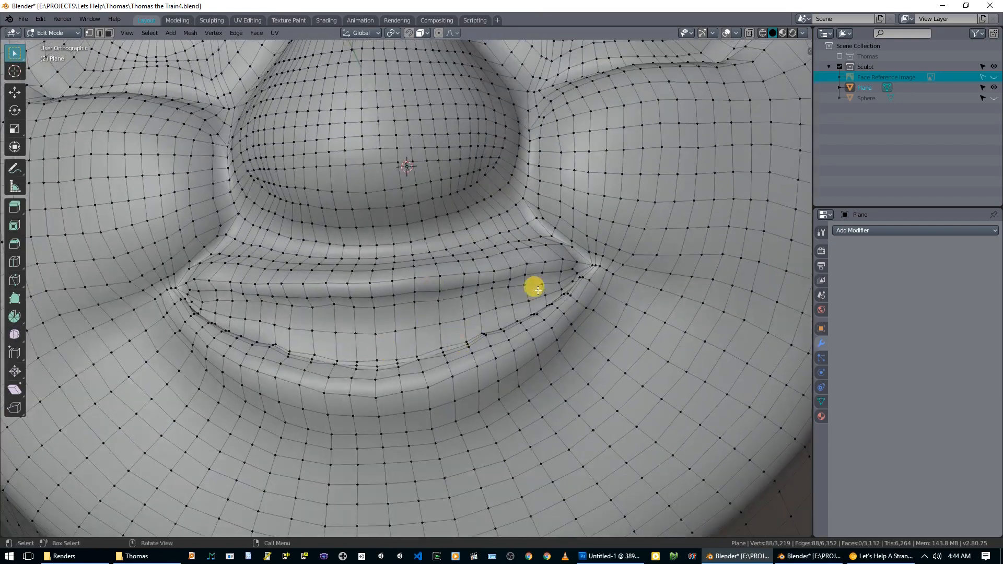
{"action": "middle_click_drag", "start_coordinate": [472, 298], "coordinate": [391, 279]}
{"action": "scroll", "coordinate": [347, 228], "scroll_direction": "down", "scroll_amount": 2}
- Enable X-ray in the front view and delete all vertices on the negative X half of the face
{"action": "key", "text": "KP_1"}
{"action": "key", "text": "alt+z"}
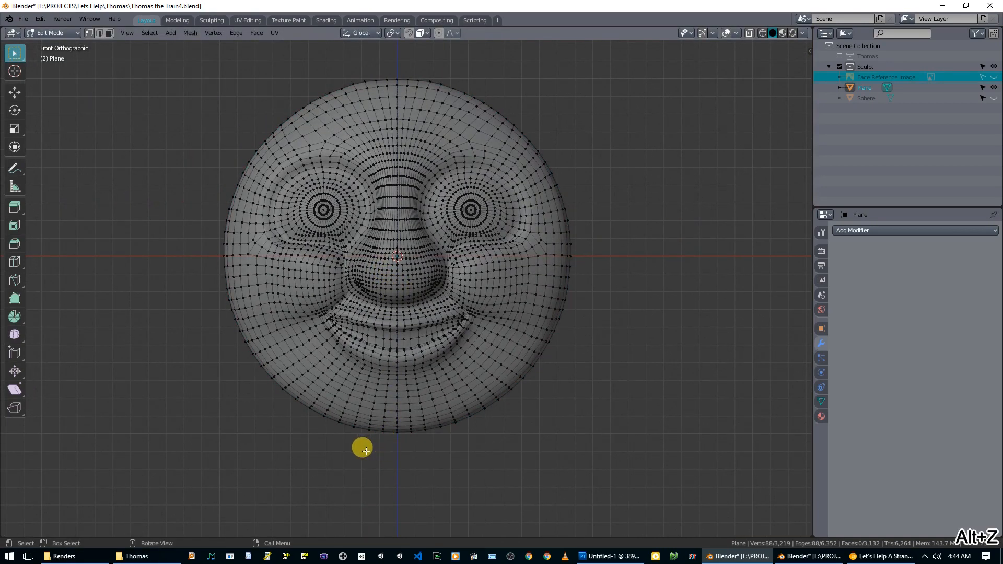
{"action": "key", "text": "b"}
{"action": "left_click_drag", "start_coordinate": [394, 465], "coordinate": [188, 47]}
{"action": "key", "text": "x"}
{"action": "left_click", "coordinate": [177, 40]}
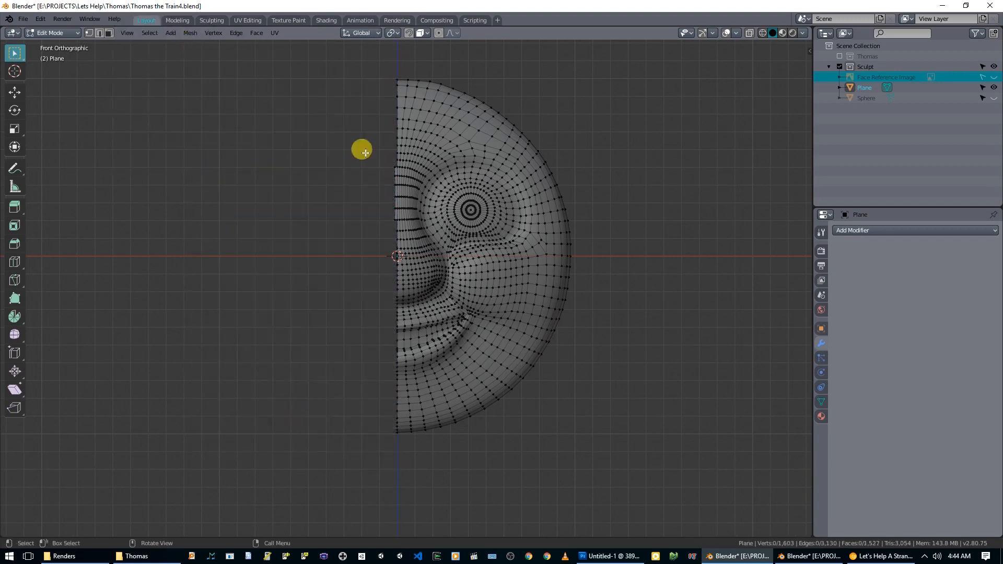
- Delete the leftover vertices that stick out past the centre line beside the nose bridge
{"action": "scroll", "coordinate": [389, 194], "scroll_direction": "up", "scroll_amount": 5}
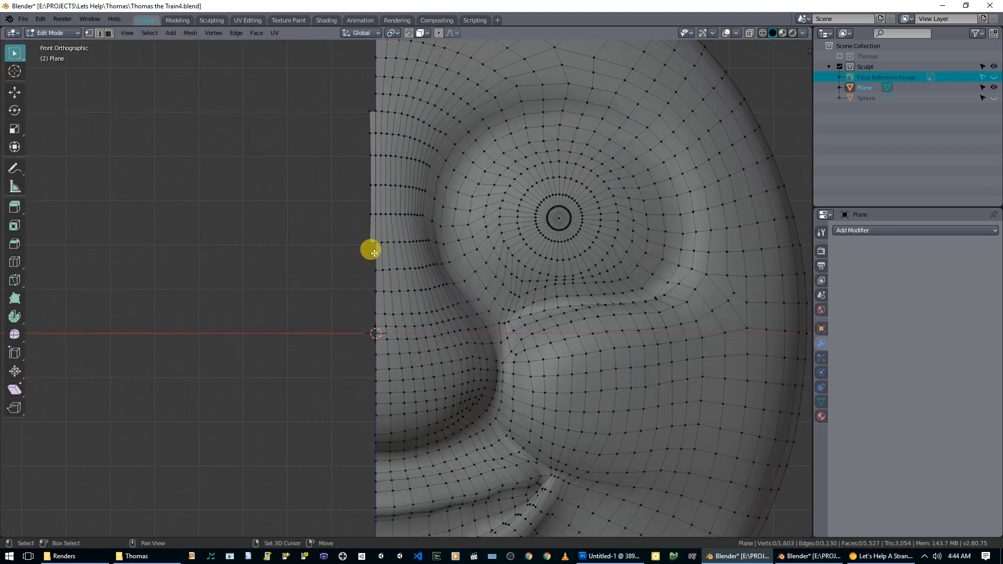
{"action": "scroll", "coordinate": [375, 253], "scroll_direction": "down", "scroll_amount": 5}
{"action": "scroll", "coordinate": [309, 213], "scroll_direction": "up", "scroll_amount": 4}
{"action": "scroll", "coordinate": [424, 291], "scroll_direction": "up", "scroll_amount": 1}
{"action": "left_click_drag", "start_coordinate": [320, 143], "coordinate": [347, 333]}
{"action": "key", "text": "x"}
{"action": "left_click", "coordinate": [347, 333]}
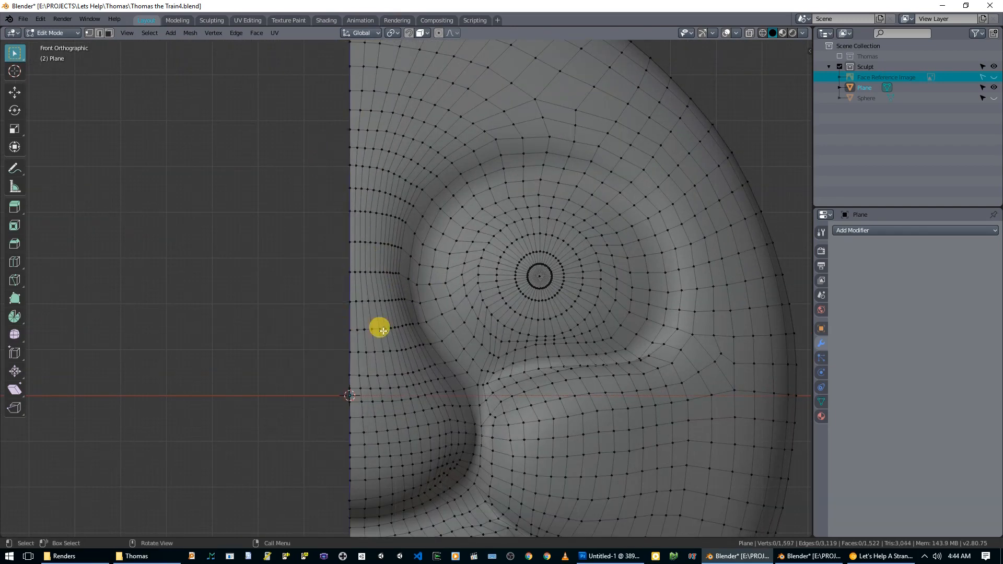
- Add a Mirror modifier on the X axis to the half face and enable Clipping
{"action": "key", "text": "Tab"}
{"action": "scroll", "coordinate": [479, 332], "scroll_direction": "down", "scroll_amount": 7}
{"action": "scroll", "coordinate": [481, 347], "scroll_direction": "up", "scroll_amount": 4}
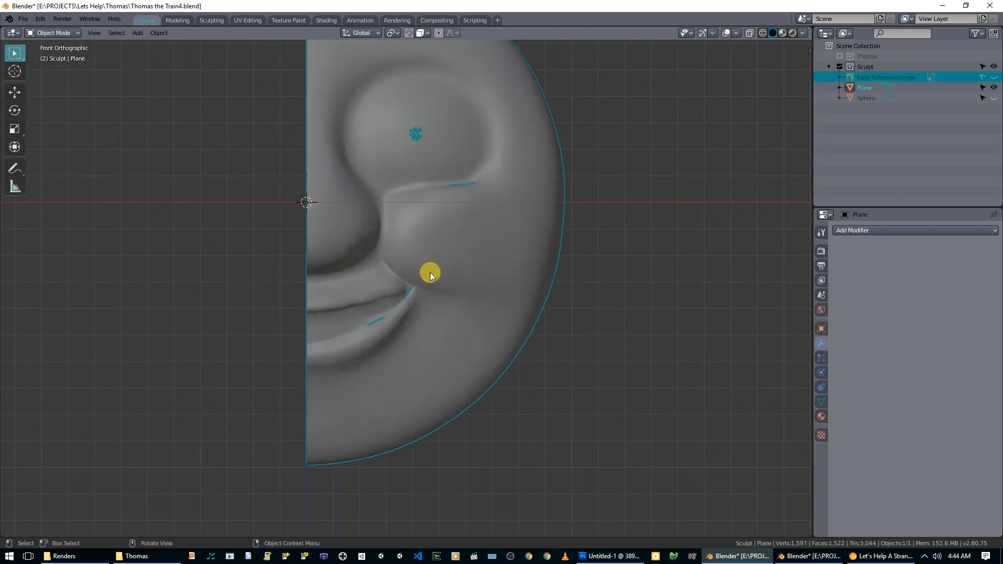
{"action": "key", "text": "Tab"}
{"action": "scroll", "coordinate": [397, 274], "scroll_direction": "up", "scroll_amount": 2}
{"action": "middle_click_drag", "start_coordinate": [383, 289], "coordinate": [438, 251], "text": "shift"}
{"action": "scroll", "coordinate": [424, 278], "scroll_direction": "up", "scroll_amount": 2}
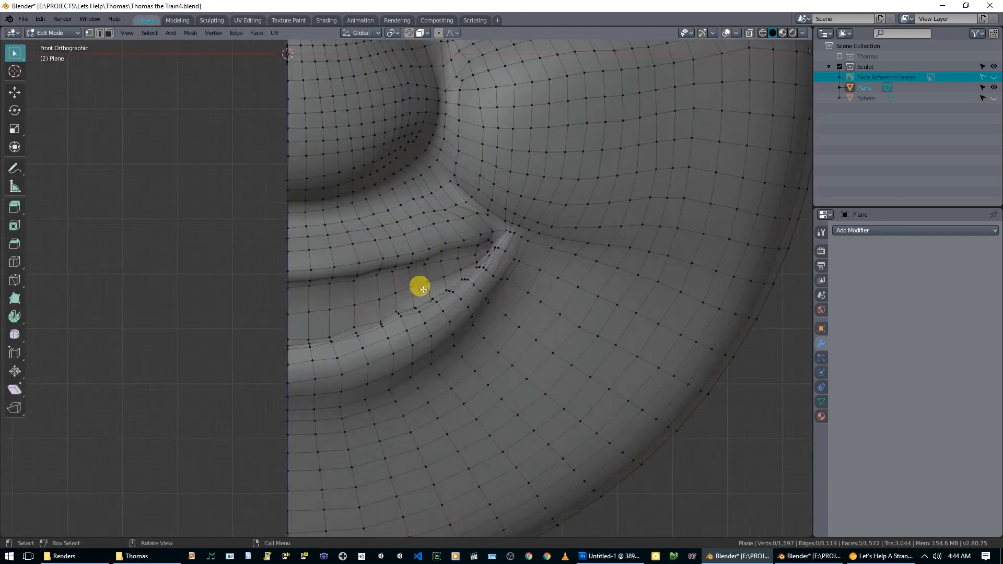
{"action": "left_click", "coordinate": [842, 231]}
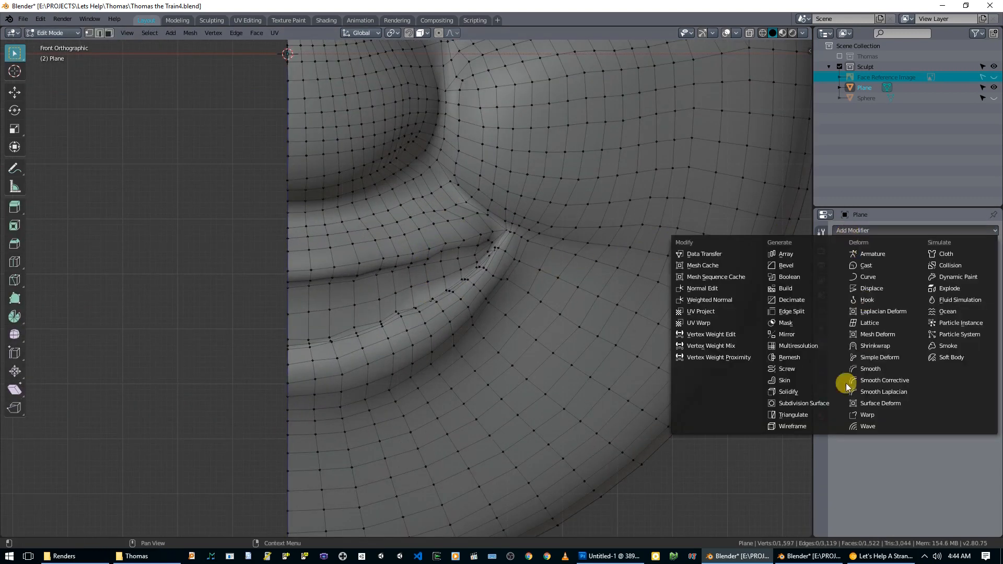
{"action": "left_click", "coordinate": [803, 338]}
{"action": "left_click", "coordinate": [923, 364]}
- Slide a vertex along its edge on the lower lip near the mirror line in front view
{"action": "scroll", "coordinate": [385, 316], "scroll_direction": "up", "scroll_amount": 2}
{"action": "middle_click_drag", "start_coordinate": [332, 361], "coordinate": [365, 300]}
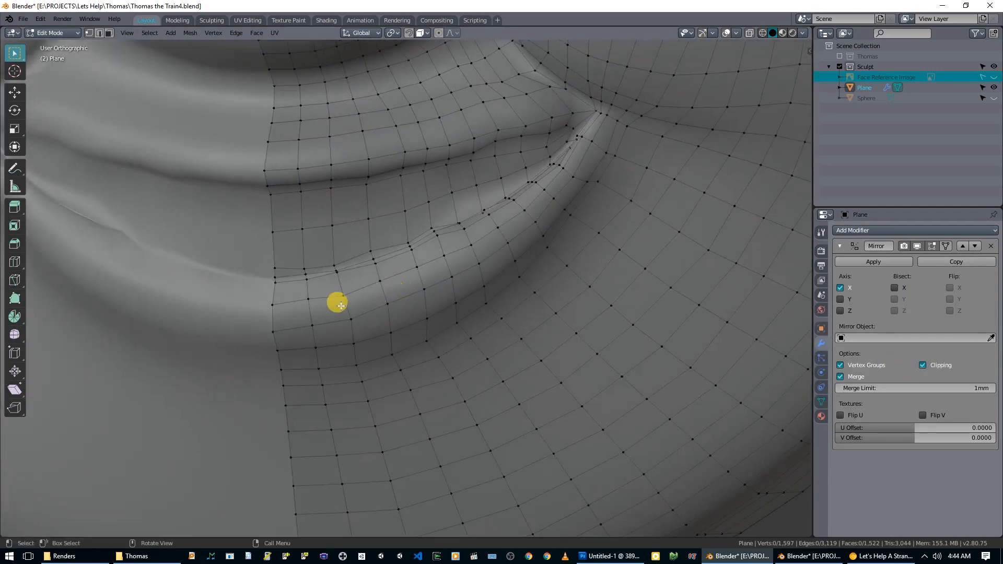
{"action": "key", "text": "KP_1"}
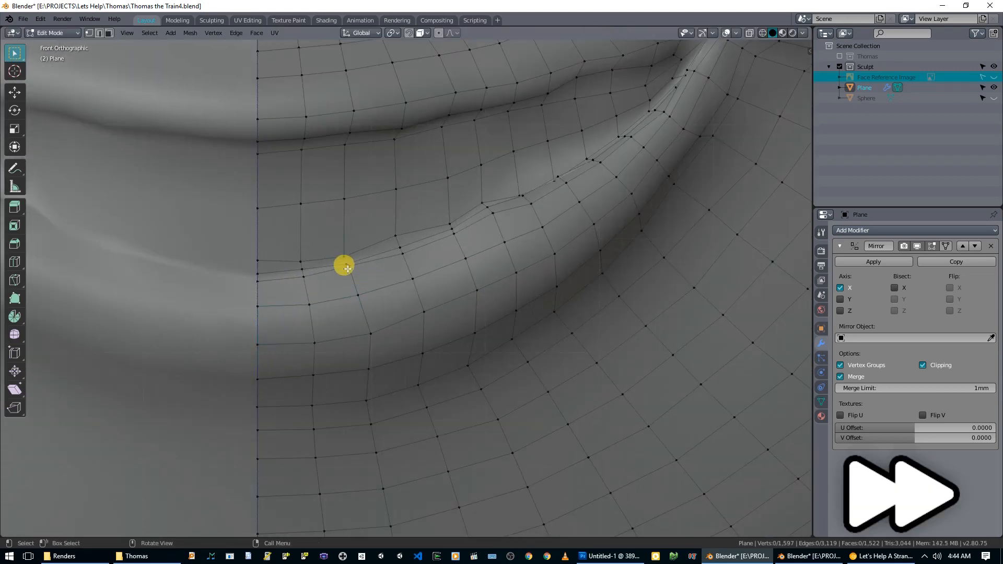
{"action": "scroll", "coordinate": [402, 306], "scroll_direction": "up", "scroll_amount": 5}
{"action": "middle_click_drag", "start_coordinate": [498, 313], "coordinate": [399, 315], "text": "shift"}
{"action": "left_click", "coordinate": [277, 308]}
{"action": "key", "text": "g"}
{"action": "key", "text": "g"}
{"action": "left_click", "coordinate": [271, 316]}
- Place the 3D cursor on the lower lip's inner edge, try moving a nearby vertex, and undo that move
{"action": "middle_click_drag", "start_coordinate": [188, 296], "coordinate": [286, 297], "text": "shift"}
{"action": "middle_click_drag", "start_coordinate": [683, 204], "coordinate": [210, 230], "text": "shift"}
{"action": "left_click", "coordinate": [199, 234]}
{"action": "right_click", "coordinate": [199, 235], "text": "shift"}
{"action": "middle_click_drag", "start_coordinate": [406, 234], "coordinate": [290, 365]}
{"action": "left_click", "coordinate": [389, 293], "text": "shift"}
{"action": "key", "text": "g"}
{"action": "key", "text": "ctrl+z"}
{"action": "scroll", "coordinate": [391, 297], "scroll_direction": "down", "scroll_amount": 3}
{"action": "scroll", "coordinate": [366, 295], "scroll_direction": "up", "scroll_amount": 3}
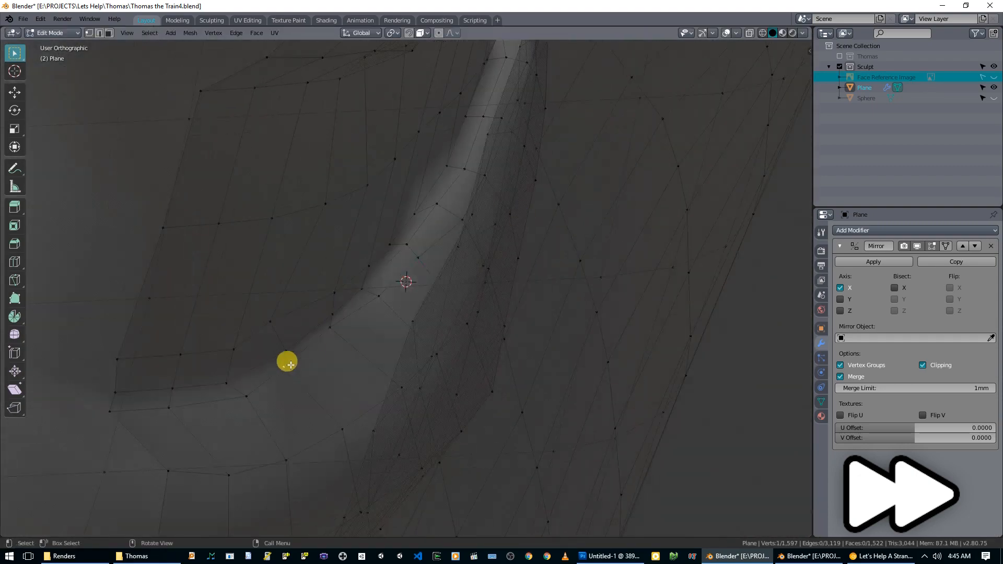
- Move a vertex on the lower lip's inner edge to smooth the lip line
{"action": "left_click", "coordinate": [464, 293]}
{"action": "middle_click_drag", "start_coordinate": [464, 293], "coordinate": [367, 232]}
{"action": "left_click", "coordinate": [323, 274]}
{"action": "key", "text": "g"}
{"action": "left_click", "coordinate": [308, 260]}
- Reposition several vertices around the lips, viewed from below, to even out their flow toward the mouth corner
{"action": "scroll", "coordinate": [368, 232], "scroll_direction": "down", "scroll_amount": 4}
{"action": "left_click", "coordinate": [481, 173]}
{"action": "key", "text": "g"}
{"action": "middle_click_drag", "start_coordinate": [481, 174], "coordinate": [443, 227]}
{"action": "left_click", "coordinate": [444, 256]}
{"action": "key", "text": "g"}
{"action": "left_click", "coordinate": [410, 313]}
{"action": "key", "text": "g"}
{"action": "left_click", "coordinate": [564, 242]}
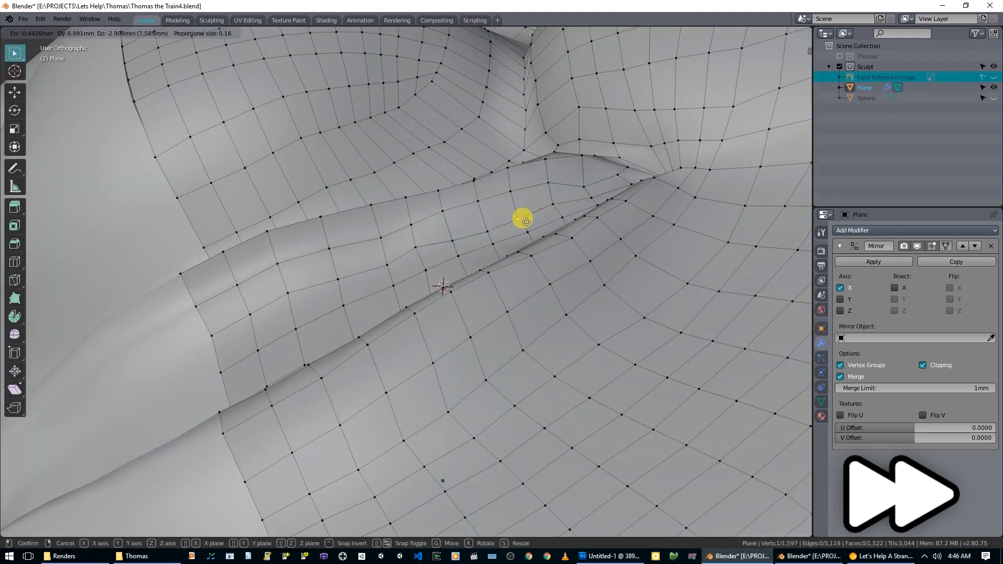
{"action": "left_click", "coordinate": [511, 188]}
{"action": "key", "text": "g"}
{"action": "left_click", "coordinate": [486, 190]}
{"action": "middle_click_drag", "start_coordinate": [507, 194], "coordinate": [460, 225]}
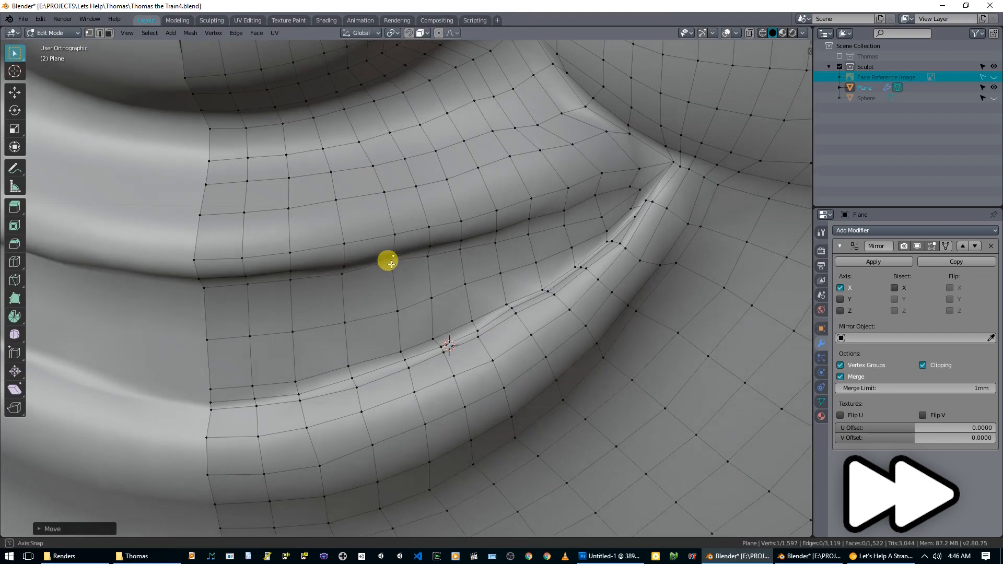
- Reposition vertices along the upper lip's lower crease, working toward the mirror line
{"action": "middle_click_drag", "start_coordinate": [387, 260], "coordinate": [559, 254]}
{"action": "key", "text": "g"}
{"action": "left_click", "coordinate": [385, 330]}
{"action": "middle_click_drag", "start_coordinate": [389, 328], "coordinate": [509, 264]}
{"action": "left_click", "coordinate": [389, 257]}
{"action": "key", "text": "g"}
{"action": "left_click", "coordinate": [391, 260]}
{"action": "key", "text": "g"}
{"action": "left_click", "coordinate": [289, 293]}
{"action": "middle_click_drag", "start_coordinate": [288, 292], "coordinate": [354, 247]}
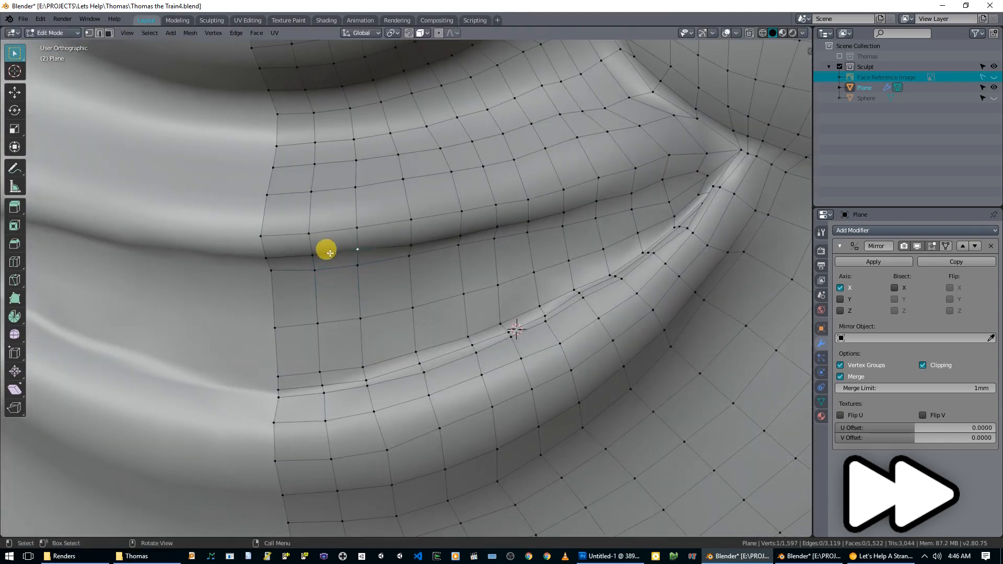
- Shift two more vertices around the lips and check the mouth's smoothness in Object Mode
{"action": "scroll", "coordinate": [447, 286], "scroll_direction": "up", "scroll_amount": 1}
{"action": "middle_click_drag", "start_coordinate": [448, 286], "coordinate": [366, 297]}
{"action": "key", "text": "g"}
{"action": "left_click", "coordinate": [439, 337]}
{"action": "left_click", "coordinate": [414, 409]}
{"action": "key", "text": "g"}
{"action": "left_click", "coordinate": [413, 408]}
{"action": "key", "text": "Tab"}
{"action": "scroll", "coordinate": [515, 245], "scroll_direction": "down", "scroll_amount": 8}
{"action": "scroll", "coordinate": [470, 251], "scroll_direction": "up", "scroll_amount": 8}
- Adjust another vertex at the mouth and inspect the lower lip's inner edge in both modes
{"action": "key", "text": "Tab"}
{"action": "key", "text": "g"}
{"action": "left_click", "coordinate": [324, 326]}
{"action": "left_click", "coordinate": [324, 326]}
{"action": "middle_click_drag", "start_coordinate": [324, 326], "coordinate": [569, 270]}
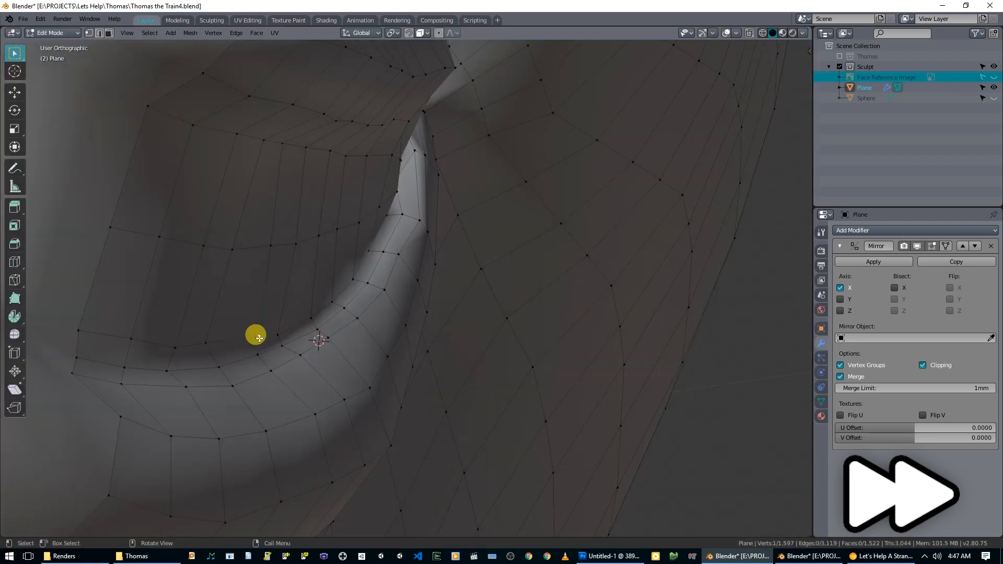
{"action": "middle_click_drag", "start_coordinate": [264, 337], "coordinate": [211, 346]}
{"action": "key", "text": "Tab"}
{"action": "scroll", "coordinate": [461, 312], "scroll_direction": "down", "scroll_amount": 5}
{"action": "key", "text": "Tab"}
- Move vertices in the middle of the upper lip from a low angle and check the surface in Object Mode
{"action": "middle_click_drag", "start_coordinate": [461, 311], "coordinate": [338, 349]}
{"action": "left_click", "coordinate": [295, 282]}
{"action": "key", "text": "g"}
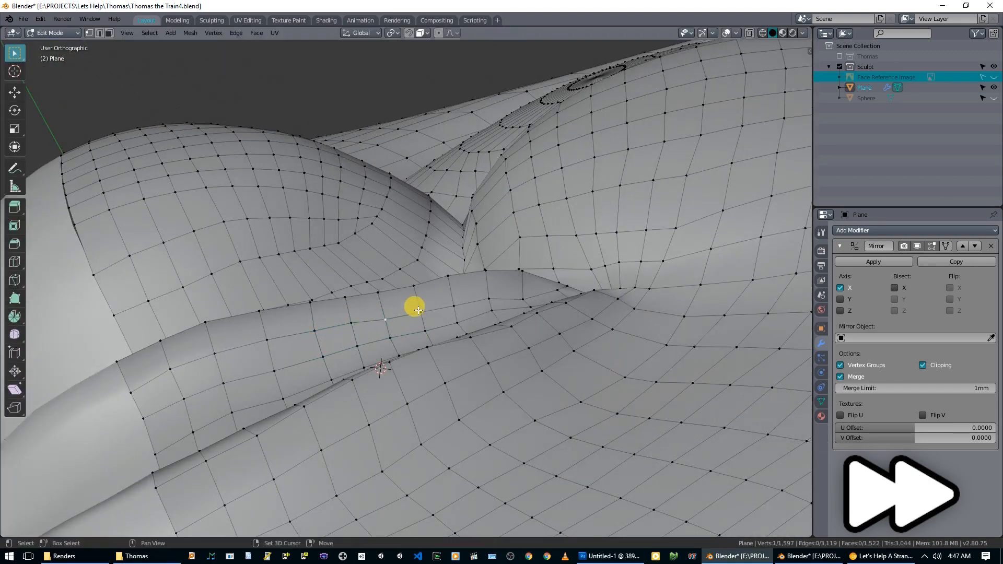
{"action": "left_click", "coordinate": [488, 289]}
{"action": "left_click", "coordinate": [454, 299]}
{"action": "middle_click_drag", "start_coordinate": [453, 300], "coordinate": [547, 284]}
{"action": "left_click", "coordinate": [493, 250]}
{"action": "key", "text": "Tab"}
{"action": "scroll", "coordinate": [530, 173], "scroll_direction": "down", "scroll_amount": 4}
{"action": "scroll", "coordinate": [547, 283], "scroll_direction": "up", "scroll_amount": 5}
{"action": "key", "text": "Tab"}
- Slide an edge loop near the lips to a new position and deselect everything
{"action": "left_click", "coordinate": [386, 312]}
{"action": "middle_click_drag", "start_coordinate": [361, 317], "coordinate": [407, 327]}
{"action": "left_click", "coordinate": [408, 326], "text": "alt"}
{"action": "key", "text": "g"}
{"action": "key", "text": "g"}
{"action": "left_click", "coordinate": [385, 235]}
{"action": "key", "text": "alt+a"}
- Move one more vertex near the lips and inspect the whole mouth in Object Mode
{"action": "middle_click_drag", "start_coordinate": [385, 235], "coordinate": [444, 301]}
{"action": "left_click", "coordinate": [444, 301]}
{"action": "key", "text": "g"}
{"action": "middle_click_drag", "start_coordinate": [480, 334], "coordinate": [535, 300]}
{"action": "key", "text": "Tab"}
{"action": "scroll", "coordinate": [535, 299], "scroll_direction": "down", "scroll_amount": 6}
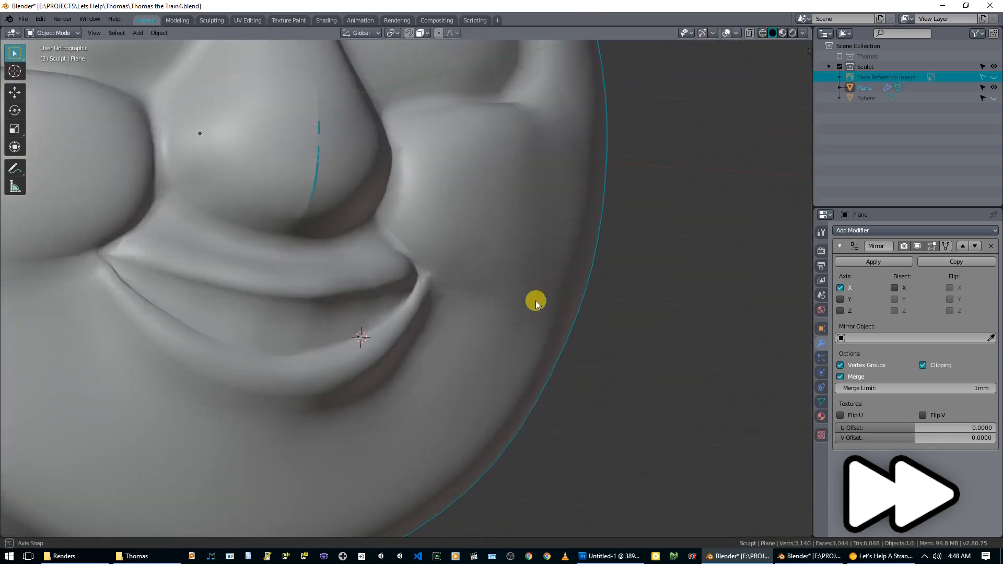
- Flatten the edge loop along the face's centre line by scaling it to 0 on the X axis
{"action": "key", "text": "Tab"}
{"action": "left_click", "coordinate": [317, 227], "text": "alt"}
{"action": "key", "text": "s"}
{"action": "key", "text": "x"}
{"action": "key", "text": "0"}
{"action": "key", "text": "Return"}
{"action": "key", "text": "Tab"}
{"action": "key", "text": "Tab"}
- Move the centre-line vertex at the lower lip's inner edge and check the mouth in Object Mode
{"action": "scroll", "coordinate": [392, 247], "scroll_direction": "up", "scroll_amount": 5}
{"action": "key", "text": "Tab"}
{"action": "middle_click_drag", "start_coordinate": [392, 247], "coordinate": [416, 235]}
{"action": "key", "text": "Tab"}
{"action": "scroll", "coordinate": [436, 252], "scroll_direction": "up", "scroll_amount": 4}
{"action": "left_click", "coordinate": [417, 220], "text": "shift"}
{"action": "key", "text": "g"}
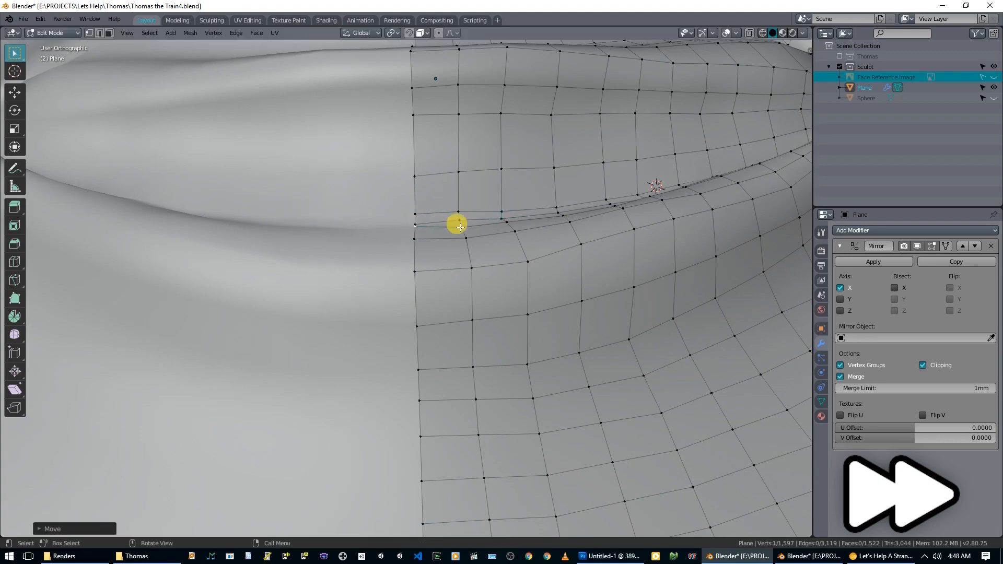
{"action": "middle_click_drag", "start_coordinate": [461, 228], "coordinate": [444, 261]}
{"action": "left_click", "coordinate": [416, 217]}
{"action": "key", "text": "Tab"}
{"action": "scroll", "coordinate": [563, 255], "scroll_direction": "down", "scroll_amount": 8}
{"action": "middle_click_drag", "start_coordinate": [563, 255], "coordinate": [558, 261]}
- Reposition vertices on the upper lip's surface between the nose and the mouth corner from several angles
{"action": "key", "text": "Tab"}
{"action": "scroll", "coordinate": [444, 262], "scroll_direction": "up", "scroll_amount": 7}
{"action": "middle_click_drag", "start_coordinate": [444, 261], "coordinate": [402, 364]}
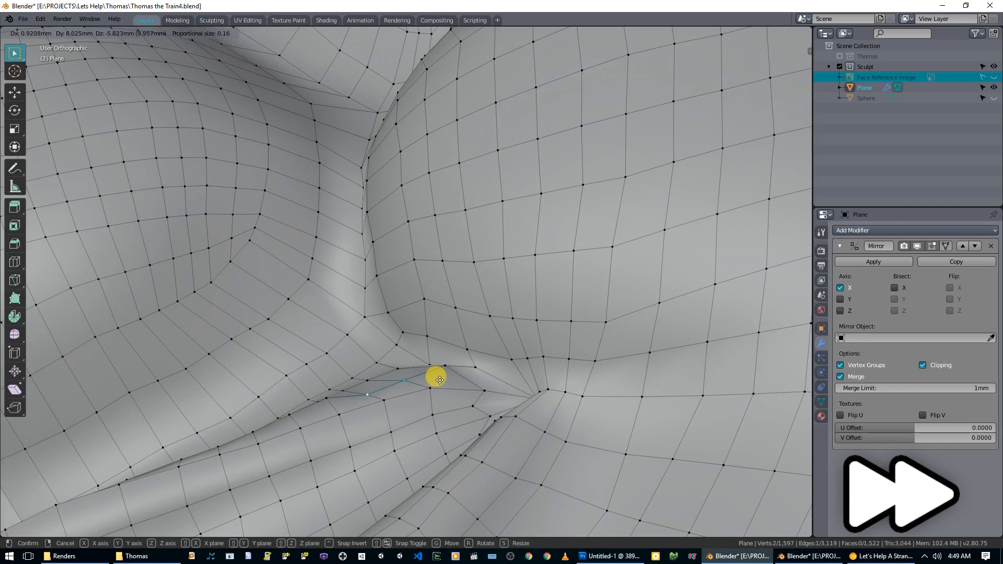
{"action": "middle_click_drag", "start_coordinate": [294, 415], "coordinate": [367, 353]}
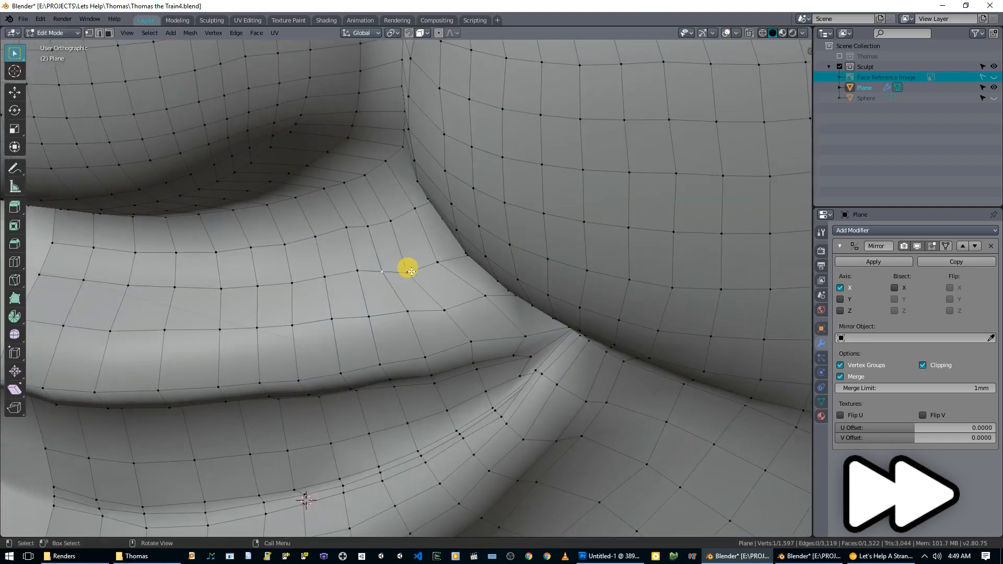
{"action": "middle_click_drag", "start_coordinate": [400, 262], "coordinate": [370, 376]}
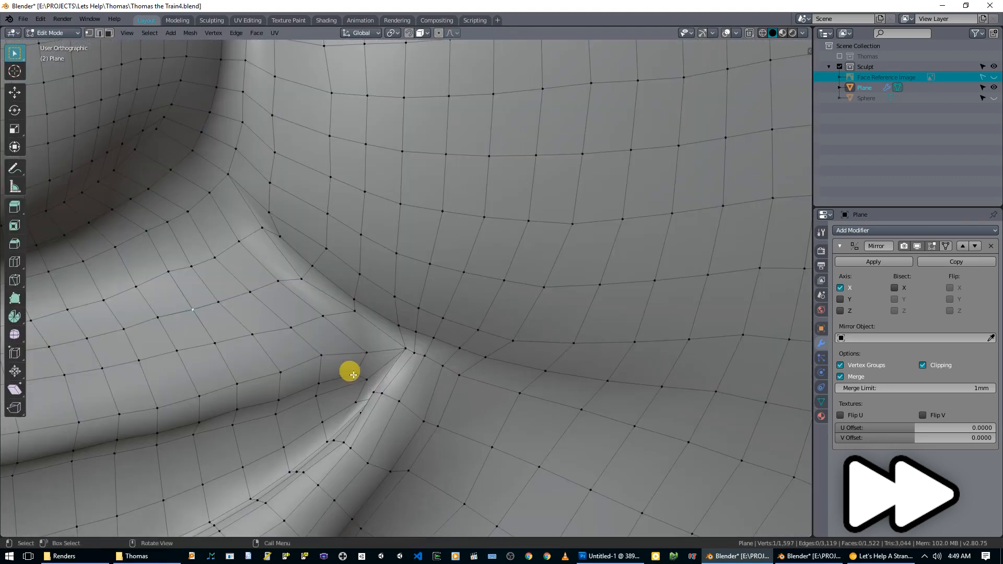
{"action": "key", "text": "g"}
{"action": "left_click", "coordinate": [320, 381]}
- Slide and move vertices on the upper lip near the mouth corner and check the surface in Object Mode
{"action": "middle_click_drag", "start_coordinate": [246, 384], "coordinate": [441, 362]}
{"action": "scroll", "coordinate": [403, 367], "scroll_direction": "up", "scroll_amount": 4}
{"action": "key", "text": "g"}
{"action": "key", "text": "g"}
{"action": "left_click", "coordinate": [447, 324]}
{"action": "key", "text": "g"}
{"action": "left_click", "coordinate": [441, 361]}
{"action": "key", "text": "Tab"}
{"action": "scroll", "coordinate": [341, 322], "scroll_direction": "down", "scroll_amount": 6}
{"action": "middle_click_drag", "start_coordinate": [340, 323], "coordinate": [455, 360]}
- Adjust a vertex on the upper lip's lower edge and inspect the whole head from several angles
{"action": "key", "text": "Tab"}
{"action": "scroll", "coordinate": [401, 309], "scroll_direction": "up", "scroll_amount": 5}
{"action": "middle_click_drag", "start_coordinate": [401, 309], "coordinate": [379, 329]}
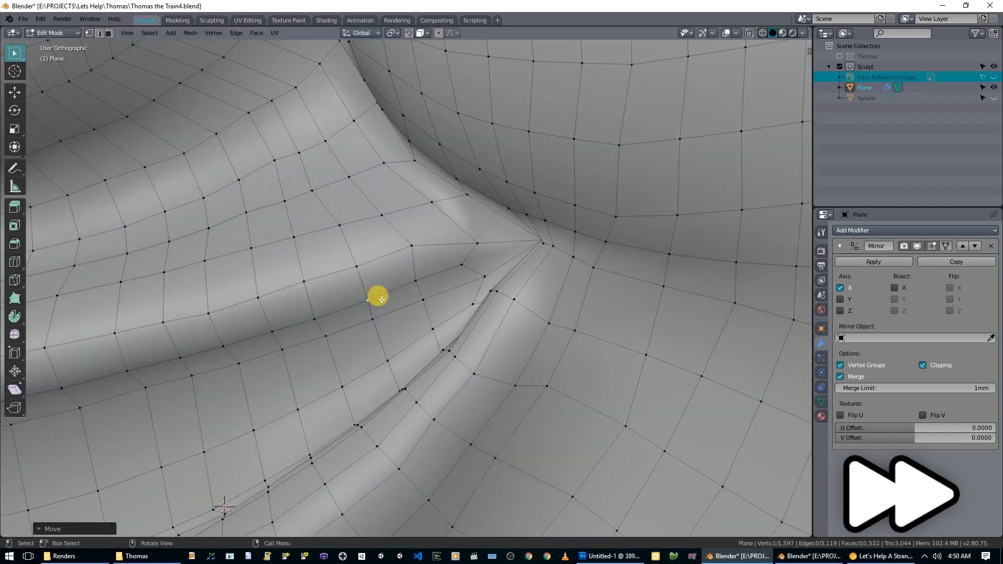
{"action": "key", "text": "Tab"}
{"action": "scroll", "coordinate": [364, 294], "scroll_direction": "down", "scroll_amount": 6}
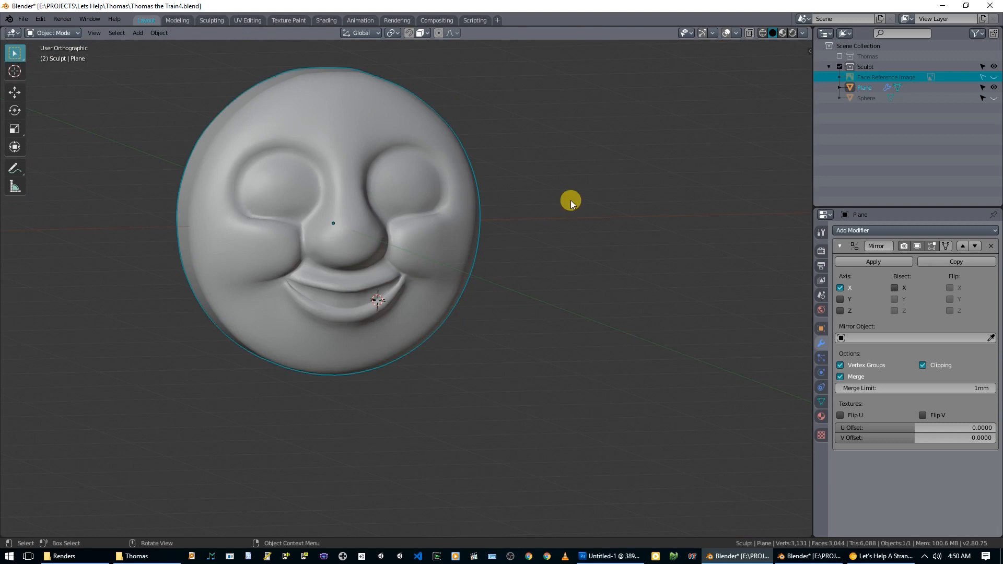
{"action": "middle_click_drag", "start_coordinate": [590, 285], "coordinate": [522, 240]}
{"action": "key", "text": "Tab"}
{"action": "middle_click_drag", "start_coordinate": [480, 205], "coordinate": [348, 289]}
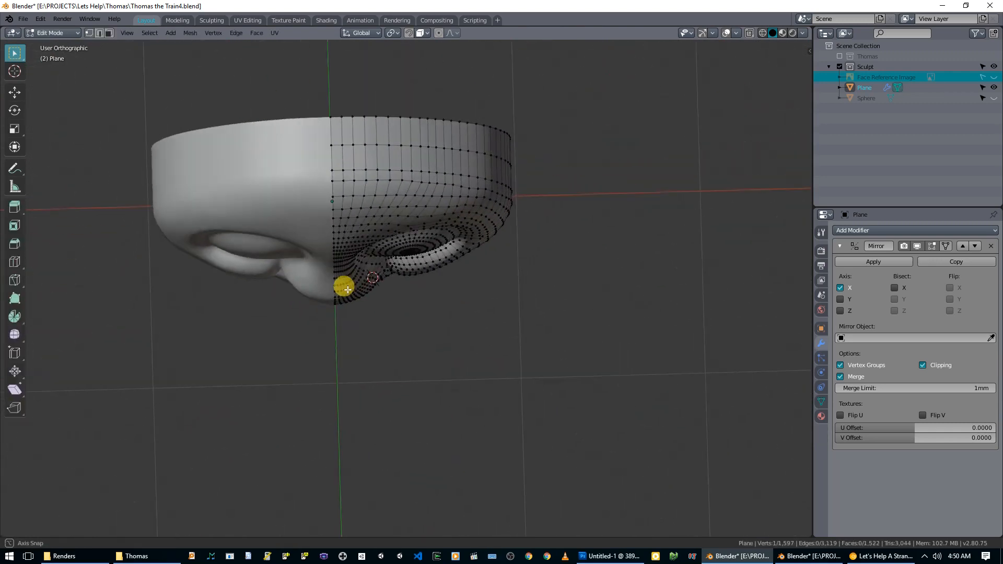
{"action": "key", "text": "Tab"}
{"action": "mouse_move", "coordinate": [439, 260]}
{"action": "middle_mouse_down"}
{"action": "mouse_move", "coordinate": [448, 147]}
{"action": "mouse_move", "coordinate": [423, 195]}
{"action": "middle_mouse_up"}
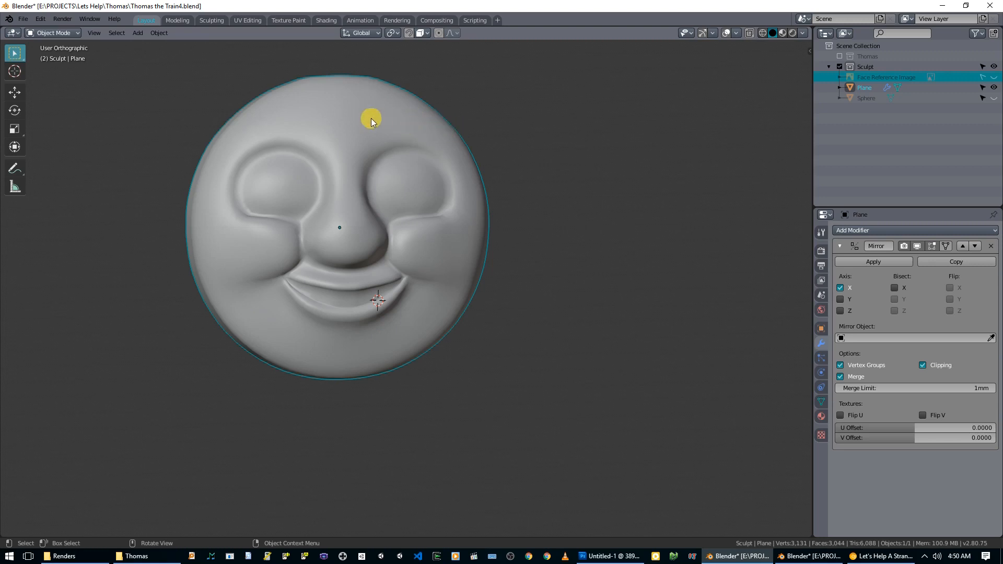
{"action": "middle_click_drag", "start_coordinate": [534, 253], "coordinate": [521, 252]}
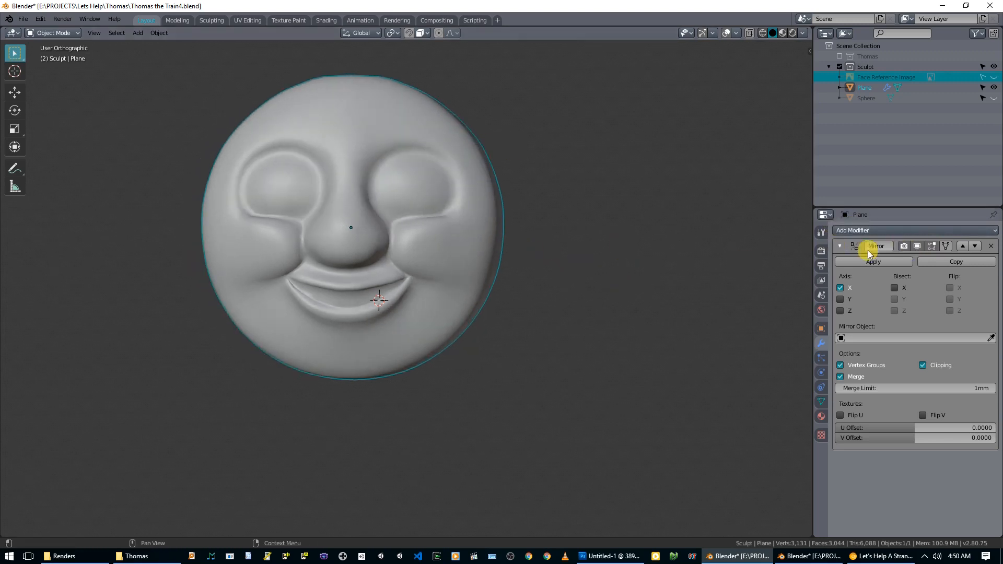
- Add a Subdivision Surface modifier to the face after the Mirror modifier
{"action": "left_click", "coordinate": [862, 230]}
{"action": "left_click", "coordinate": [819, 405]}
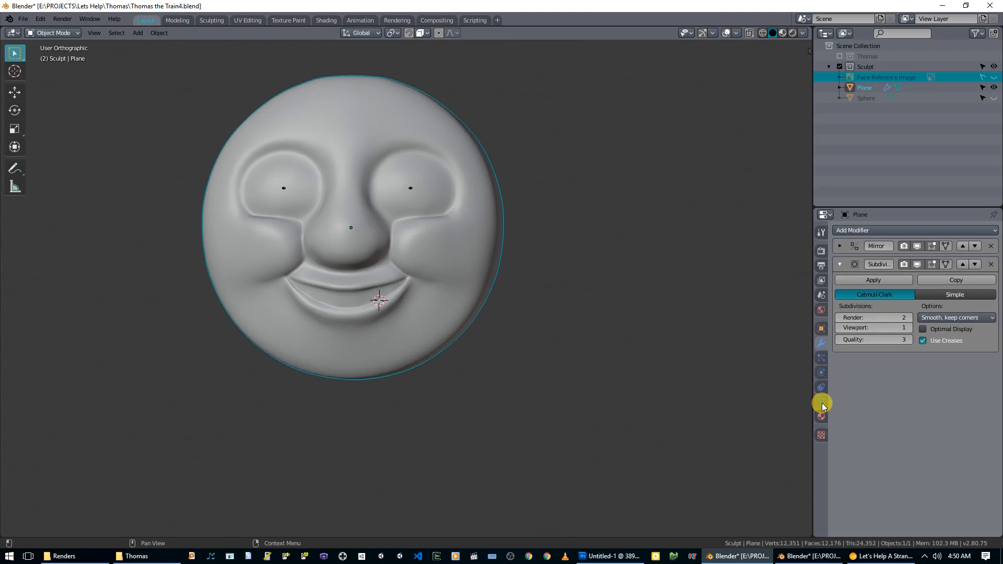
{"action": "scroll", "coordinate": [465, 303], "scroll_direction": "up", "scroll_amount": 2}
- Select all faces of the mouth interior between the lips in face mode
{"action": "key", "text": "Tab"}
{"action": "scroll", "coordinate": [336, 290], "scroll_direction": "up", "scroll_amount": 3}
{"action": "middle_click_drag", "start_coordinate": [364, 228], "coordinate": [337, 308]}
{"action": "scroll", "coordinate": [261, 265], "scroll_direction": "up", "scroll_amount": 2}
{"action": "scroll", "coordinate": [357, 262], "scroll_direction": "up", "scroll_amount": 1}
{"action": "key", "text": "3"}
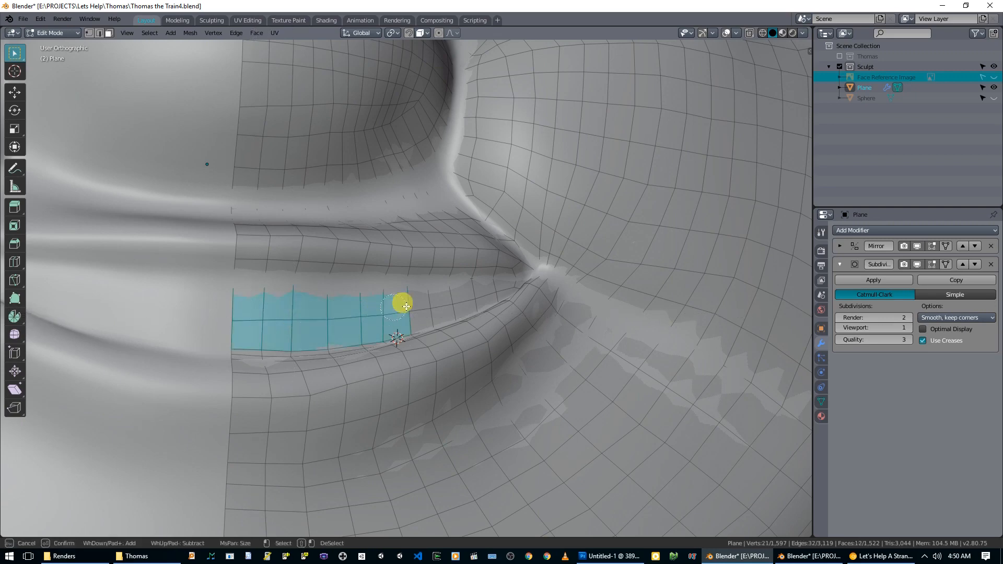
{"action": "middle_click_drag", "start_coordinate": [430, 301], "coordinate": [480, 342]}
- Try insetting the selected mouth interior faces, check the centre seam in Object Mode, and undo the inset
{"action": "key", "text": "i"}
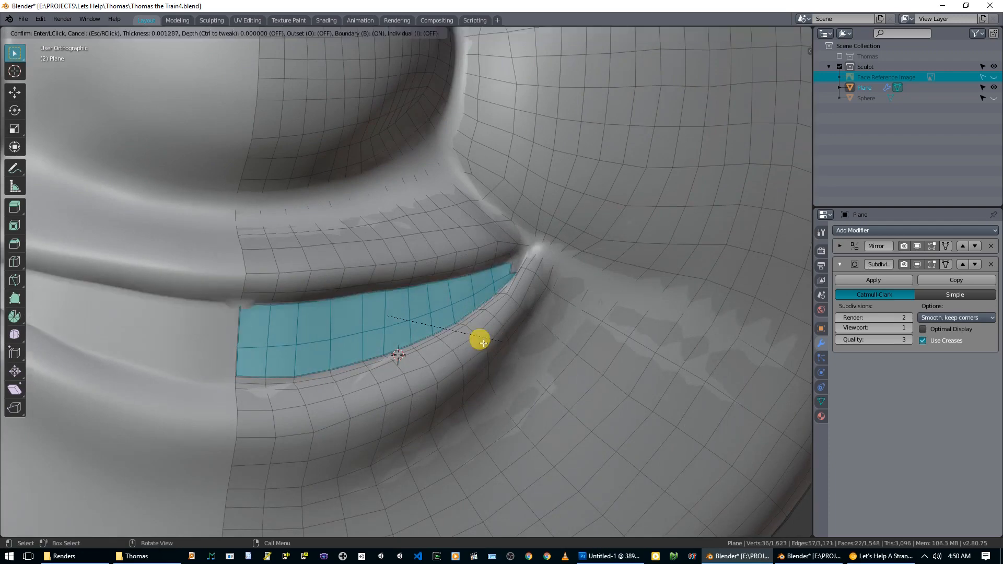
{"action": "left_click", "coordinate": [510, 342]}
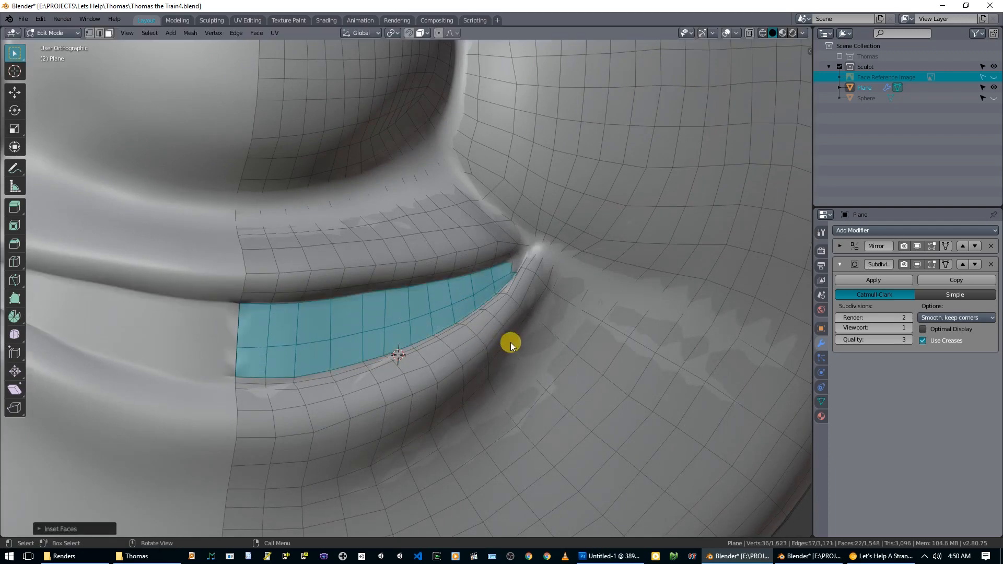
{"action": "key", "text": "Tab"}
{"action": "scroll", "coordinate": [470, 353], "scroll_direction": "down", "scroll_amount": 4}
{"action": "middle_click_drag", "start_coordinate": [463, 356], "coordinate": [401, 358]}
{"action": "scroll", "coordinate": [401, 357], "scroll_direction": "up", "scroll_amount": 4}
{"action": "key", "text": "Tab"}
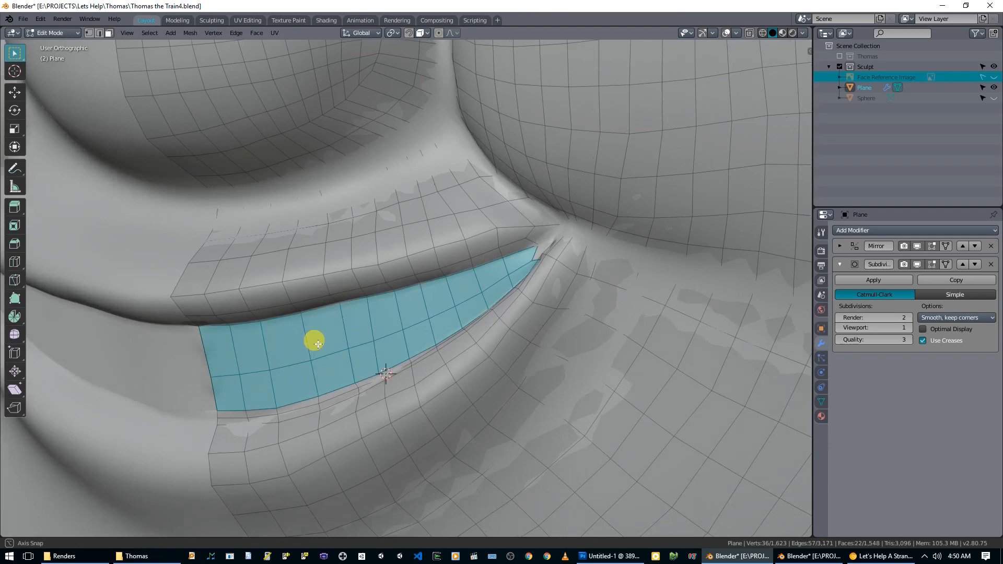
{"action": "middle_click_drag", "start_coordinate": [306, 340], "coordinate": [420, 325]}
{"action": "key", "text": "ctrl+z"}
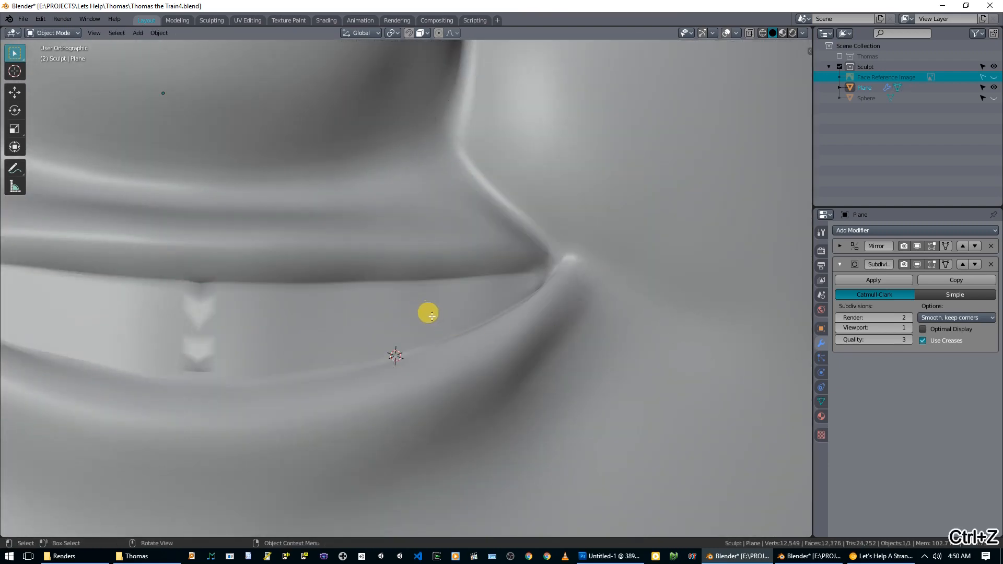
{"action": "key", "text": "ctrl+z"}
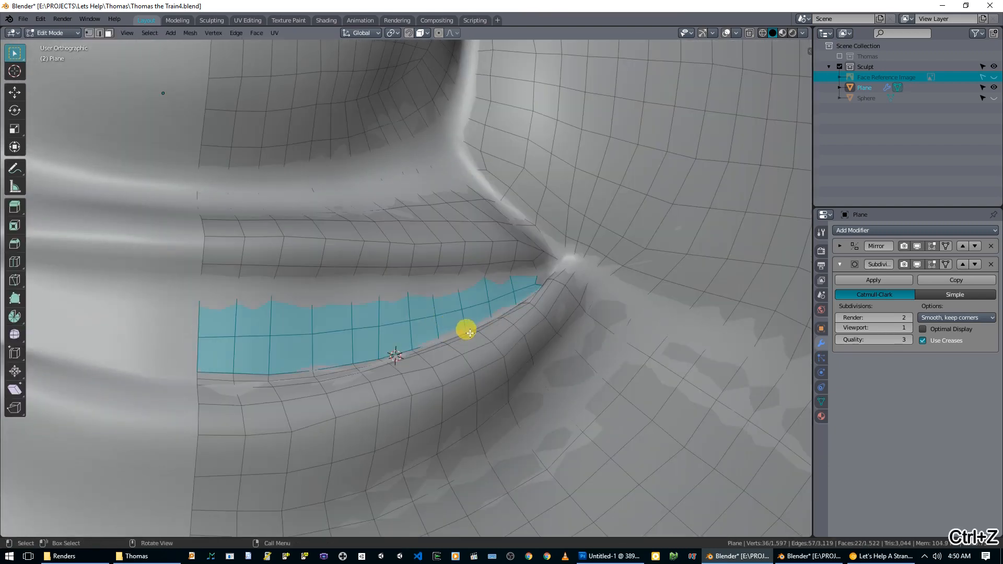
- Inset the mouth interior faces by about 0.0012 and delete the thin faces created along the centre line
{"action": "key", "text": "i"}
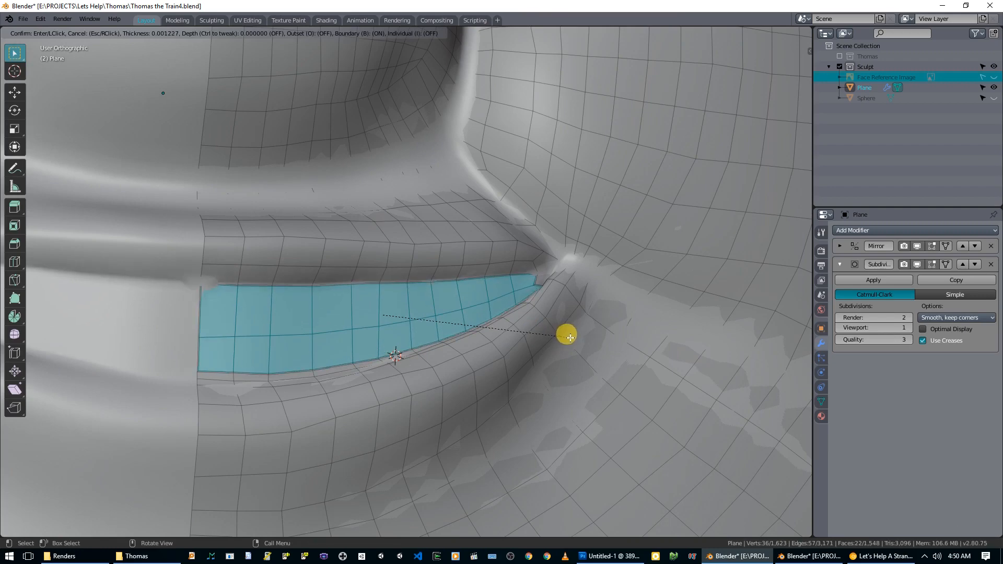
{"action": "left_click", "coordinate": [569, 336]}
{"action": "scroll", "coordinate": [336, 313], "scroll_direction": "up", "scroll_amount": 4}
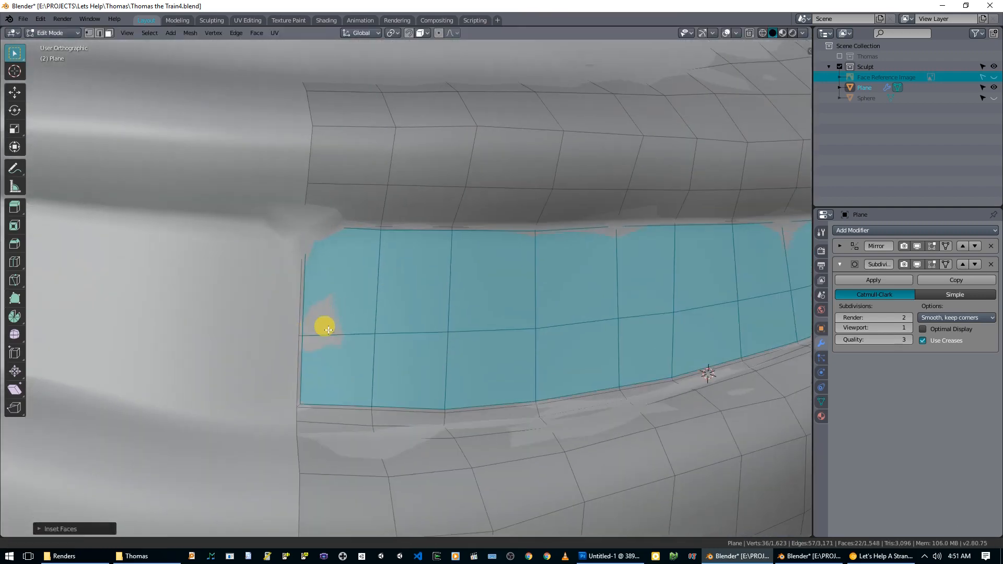
{"action": "scroll", "coordinate": [333, 330], "scroll_direction": "up", "scroll_amount": 1}
{"action": "left_click", "coordinate": [316, 342]}
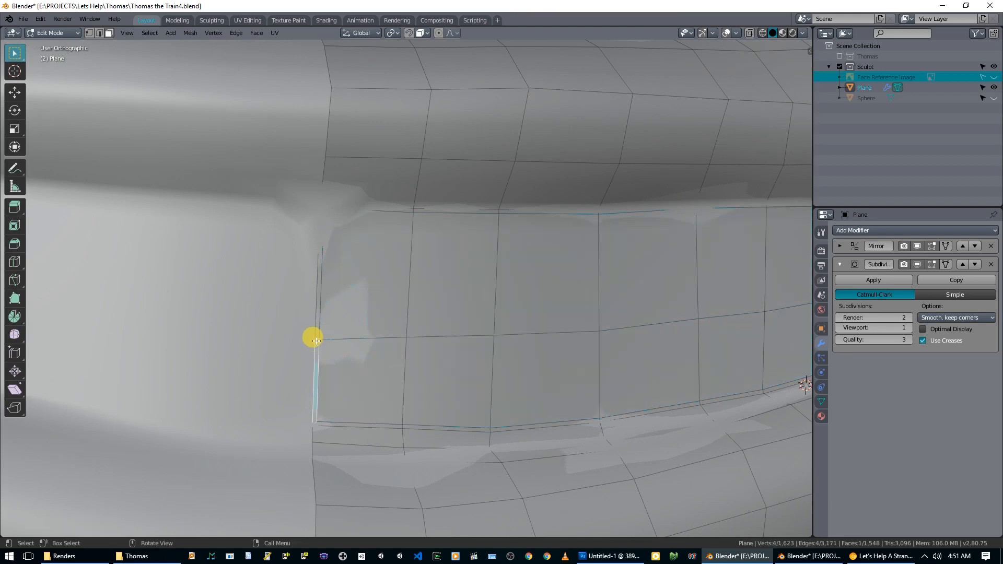
{"action": "key", "text": "x"}
{"action": "left_click", "coordinate": [300, 350]}
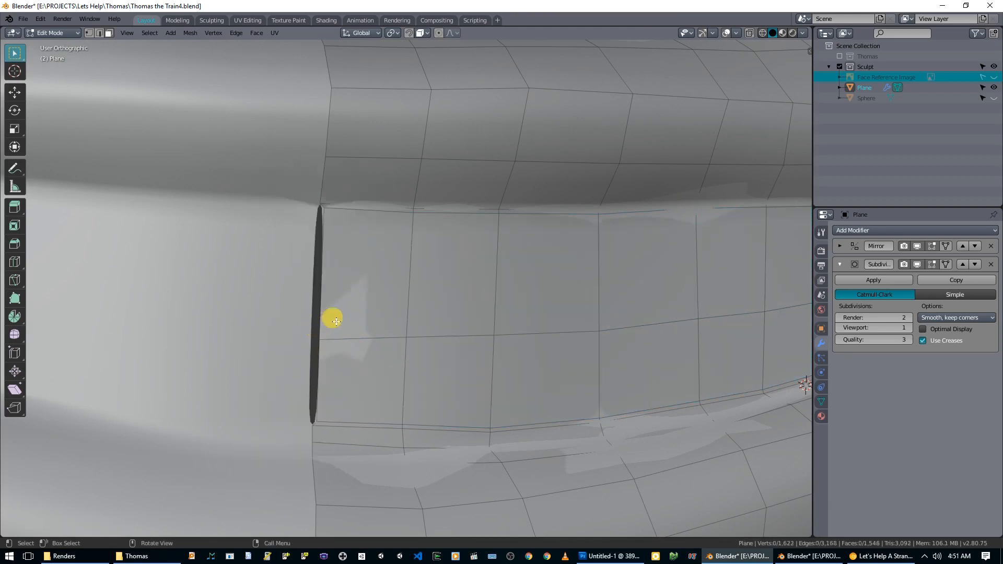
- Move the inset's border vertices along X to the centre line to close the gap, and check the mouth
{"action": "left_click", "coordinate": [321, 323]}
{"action": "key", "text": "g"}
{"action": "key", "text": "x"}
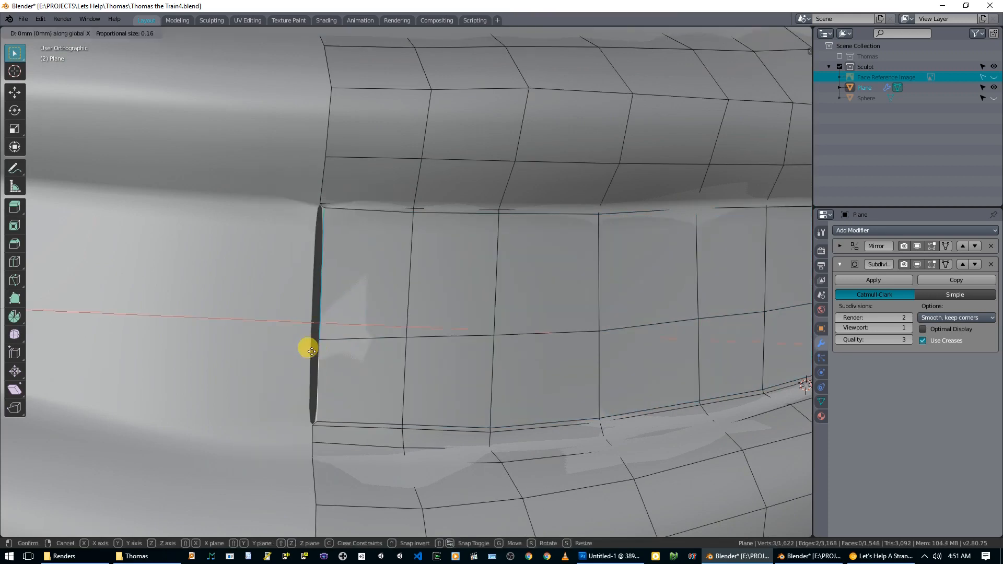
{"action": "left_click", "coordinate": [297, 351]}
{"action": "key", "text": "Tab"}
{"action": "scroll", "coordinate": [337, 356], "scroll_direction": "down", "scroll_amount": 10}
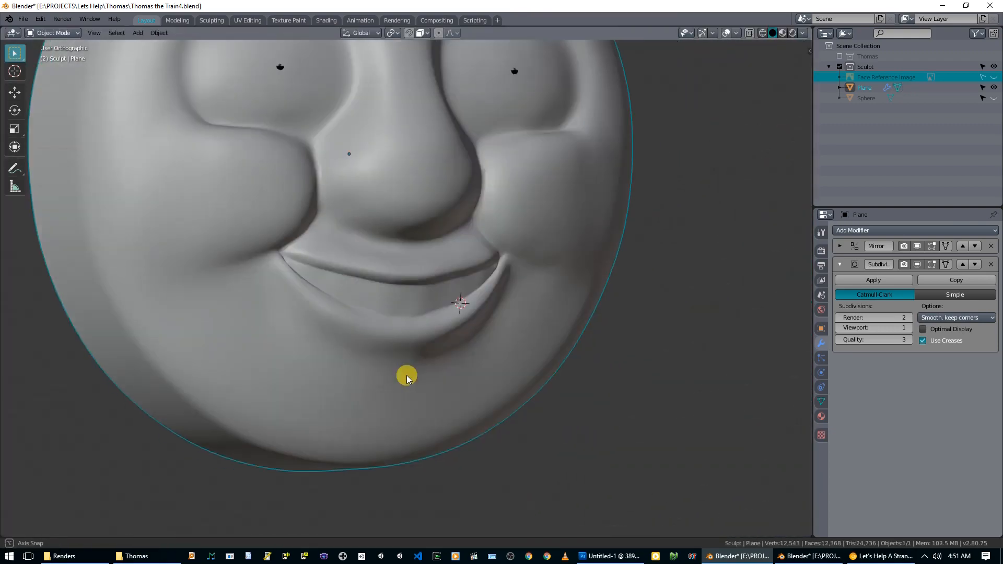
{"action": "middle_click_drag", "start_coordinate": [406, 376], "coordinate": [342, 378]}
- Move the lower lip's edge vertices near the centre up towards the lip's inner edge
{"action": "scroll", "coordinate": [353, 375], "scroll_direction": "up", "scroll_amount": 2}
{"action": "key", "text": "Tab"}
{"action": "scroll", "coordinate": [449, 346], "scroll_direction": "up", "scroll_amount": 1}
{"action": "middle_click_drag", "start_coordinate": [456, 345], "coordinate": [356, 336], "text": "shift"}
{"action": "scroll", "coordinate": [345, 346], "scroll_direction": "up", "scroll_amount": 2}
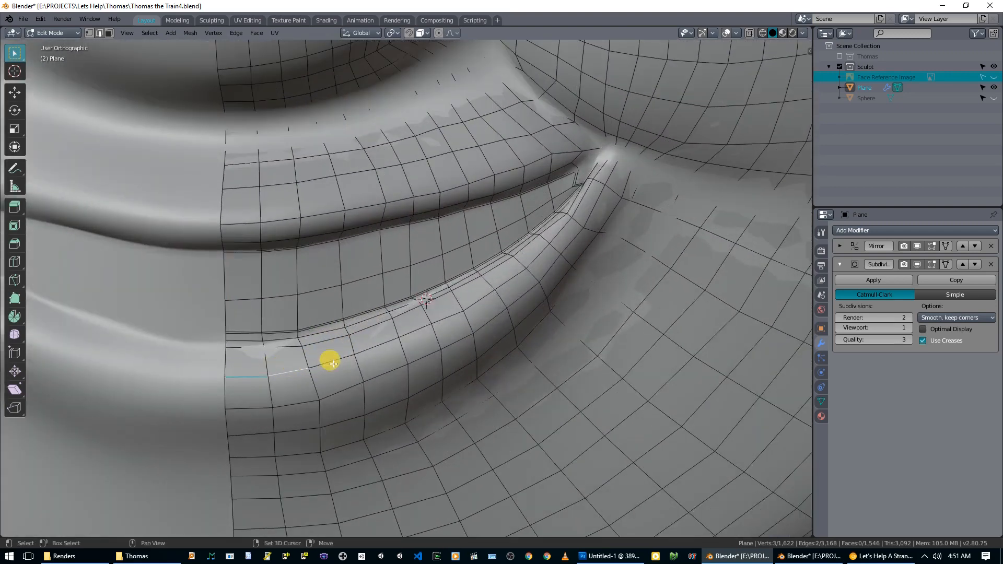
{"action": "middle_click_drag", "start_coordinate": [340, 362], "coordinate": [320, 346]}
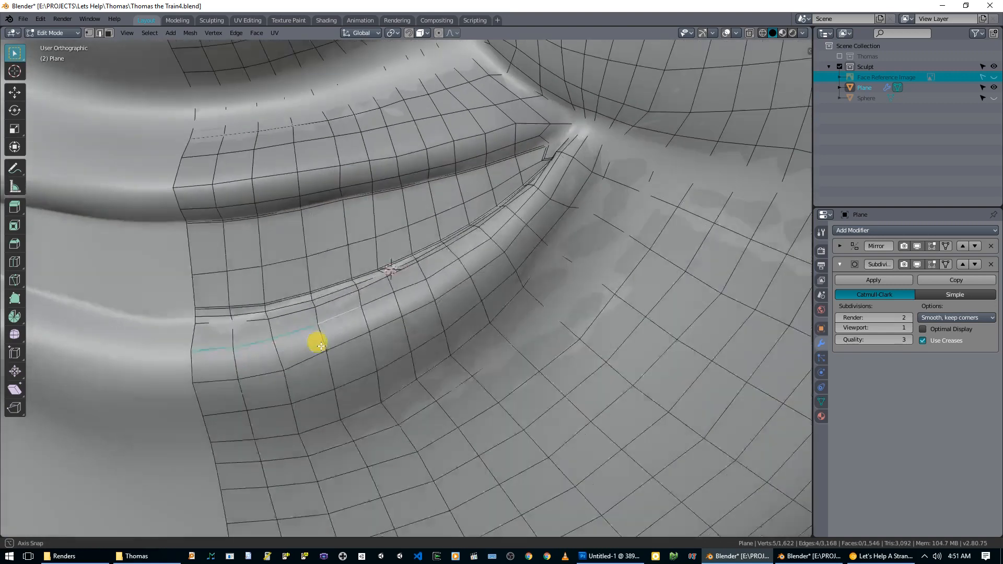
{"action": "key", "text": "g"}
{"action": "left_click", "coordinate": [310, 320]}
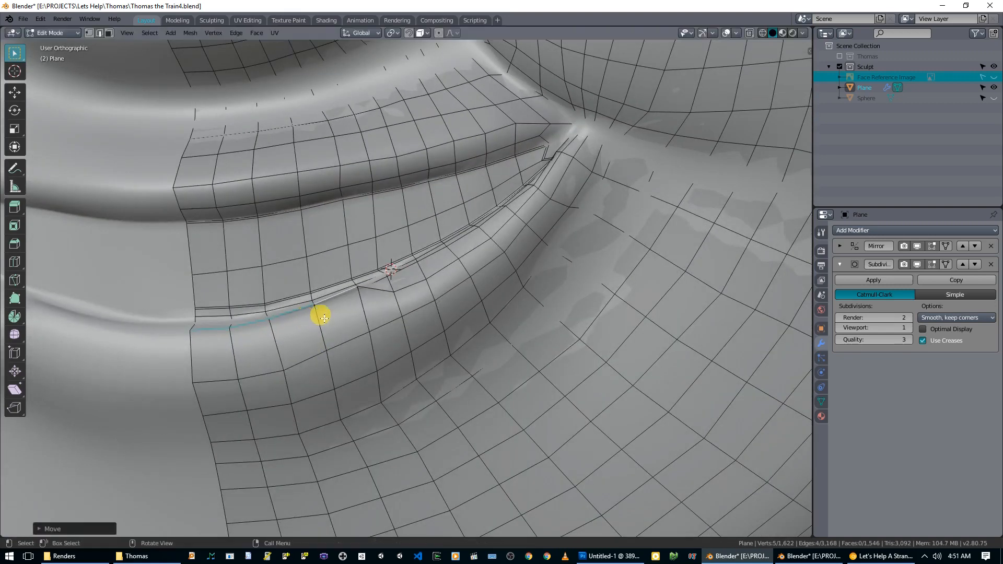
- Move the remaining edges of that lower lip loop towards the inner edge, working along to the mouth corner
{"action": "middle_click_drag", "start_coordinate": [320, 315], "coordinate": [396, 327]}
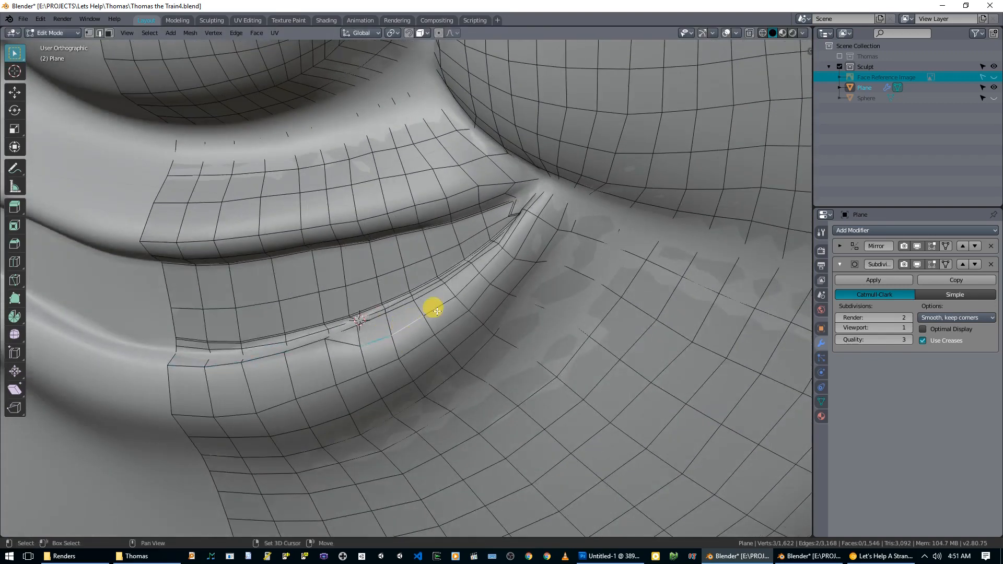
{"action": "key", "text": "g"}
{"action": "left_click", "coordinate": [417, 299]}
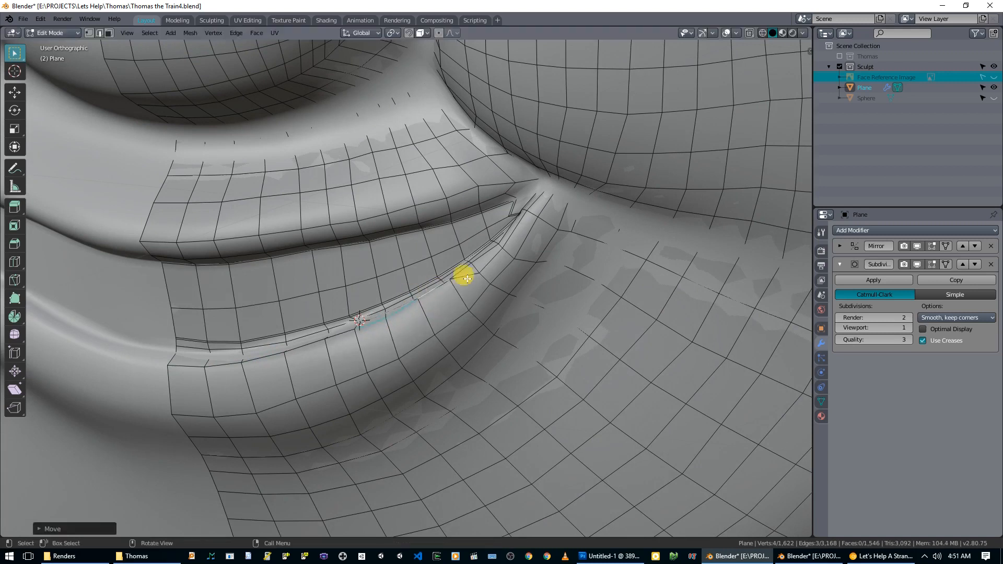
{"action": "left_click", "coordinate": [489, 265]}
{"action": "key", "text": "g"}
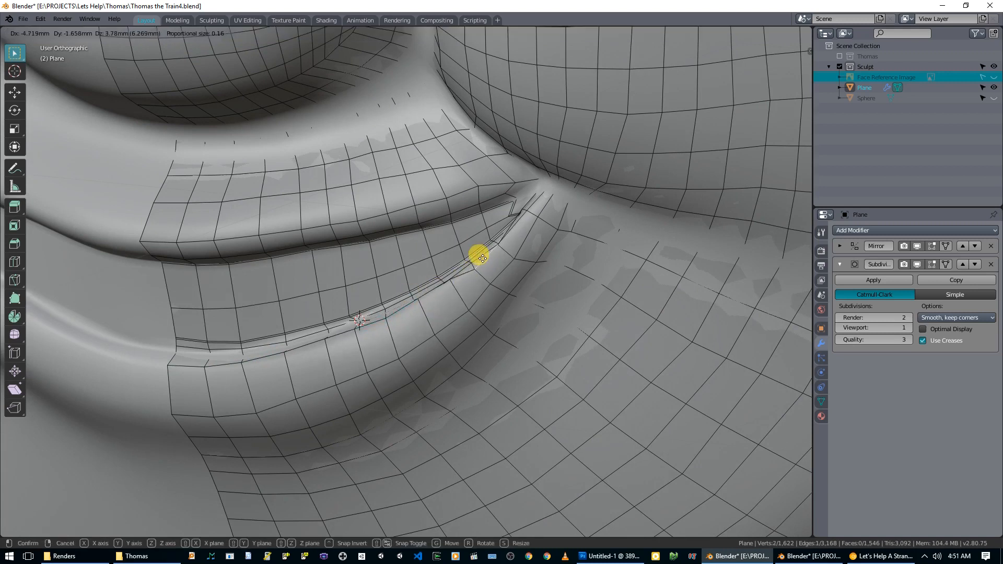
{"action": "left_click", "coordinate": [481, 261]}
- Adjust a single vertex of the lower lip loop near the mouth corner and inspect the lips in Object Mode
{"action": "key", "text": "1"}
{"action": "left_click", "coordinate": [475, 266]}
{"action": "key", "text": "g"}
{"action": "left_click", "coordinate": [467, 262]}
{"action": "key", "text": "Tab"}
{"action": "middle_click_drag", "start_coordinate": [437, 290], "coordinate": [524, 312]}
{"action": "scroll", "coordinate": [509, 292], "scroll_direction": "down", "scroll_amount": 5}
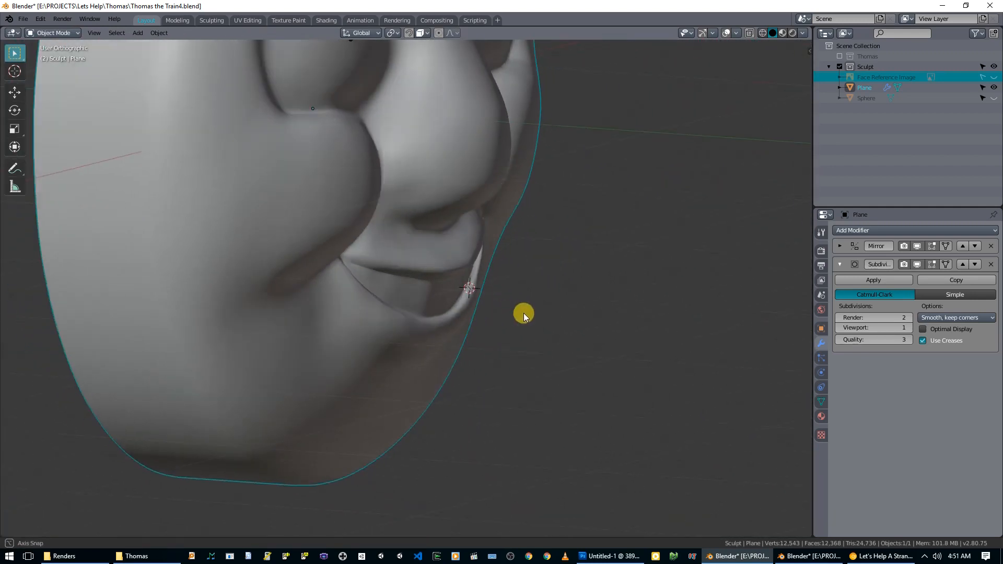
- Reposition a lower lip vertex near the mouth corner, viewing the lip from the side
{"action": "scroll", "coordinate": [523, 313], "scroll_direction": "up", "scroll_amount": 2}
{"action": "key", "text": "Tab"}
{"action": "scroll", "coordinate": [511, 287], "scroll_direction": "up", "scroll_amount": 4}
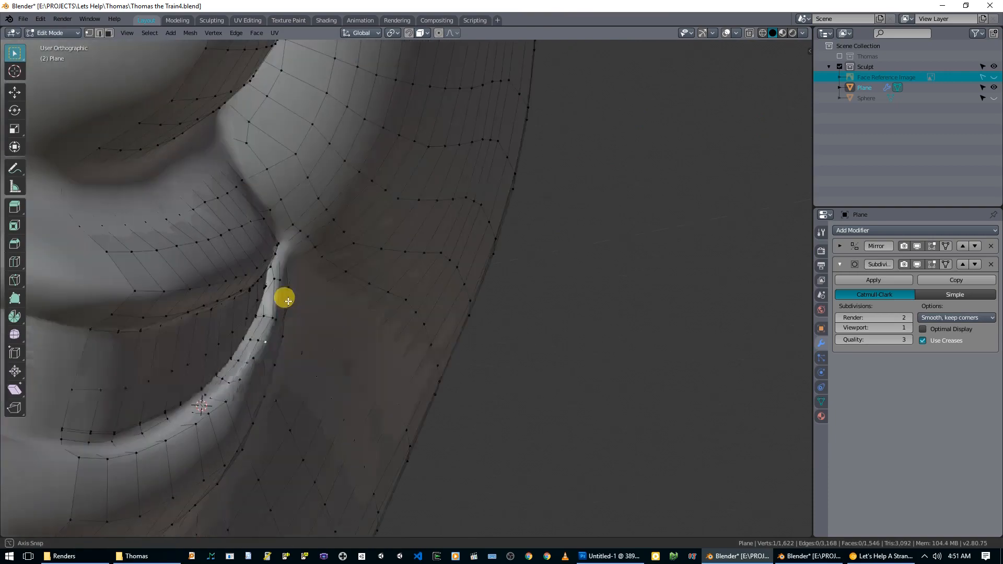
{"action": "middle_click_drag", "start_coordinate": [288, 301], "coordinate": [339, 305]}
{"action": "key", "text": "g"}
{"action": "left_click", "coordinate": [233, 383]}
{"action": "scroll", "coordinate": [184, 309], "scroll_direction": "up", "scroll_amount": 3}
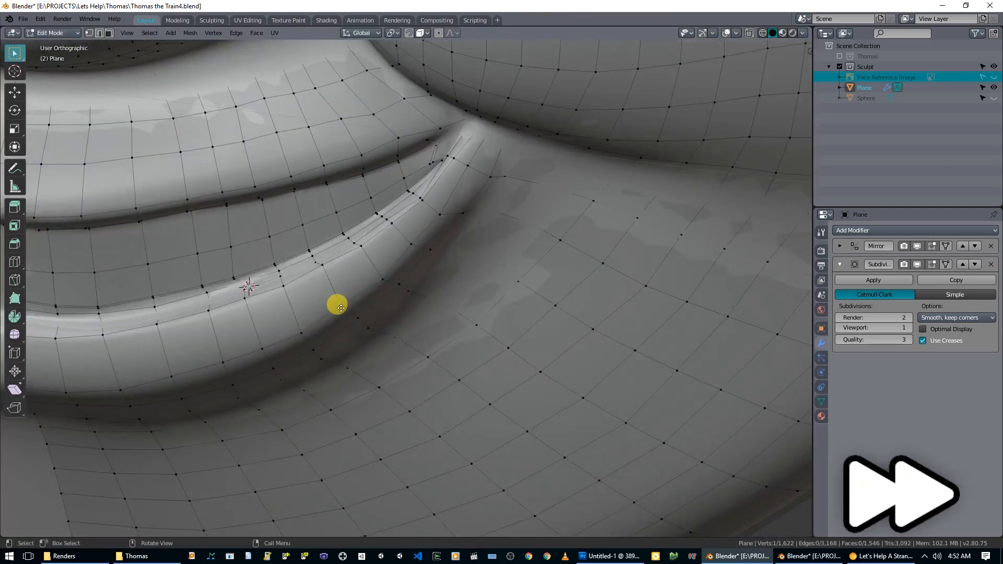
- Move another vertex on the lower lip's upper edge and check the smoothness in Object Mode
{"action": "middle_click_drag", "start_coordinate": [438, 216], "coordinate": [399, 251]}
{"action": "key", "text": "q"}
{"action": "left_click", "coordinate": [418, 269]}
{"action": "scroll", "coordinate": [316, 300], "scroll_direction": "up", "scroll_amount": 3}
{"action": "key", "text": "g"}
{"action": "left_click", "coordinate": [447, 259]}
{"action": "key", "text": "Tab"}
{"action": "scroll", "coordinate": [542, 309], "scroll_direction": "down", "scroll_amount": 5}
- Even out several more lower lip vertices from different angles and inspect the surface in Object Mode
{"action": "key", "text": "Tab"}
{"action": "middle_click_drag", "start_coordinate": [542, 309], "coordinate": [278, 491]}
{"action": "key", "text": "g"}
{"action": "left_click", "coordinate": [279, 488]}
{"action": "middle_click_drag", "start_coordinate": [299, 440], "coordinate": [452, 259]}
{"action": "left_click", "coordinate": [433, 282]}
{"action": "left_click", "coordinate": [476, 267], "text": "shift"}
{"action": "key", "text": "g"}
{"action": "left_click", "coordinate": [476, 267]}
{"action": "scroll", "coordinate": [499, 282], "scroll_direction": "down", "scroll_amount": 2}
{"action": "key", "text": "Tab"}
{"action": "middle_click_drag", "start_coordinate": [499, 282], "coordinate": [573, 413]}
- Adjust the lower lip's inner-edge vertices at the centre line and check the mouth in Object Mode
{"action": "key", "text": "Tab"}
{"action": "scroll", "coordinate": [449, 289], "scroll_direction": "up", "scroll_amount": 7}
{"action": "left_click", "coordinate": [664, 330]}
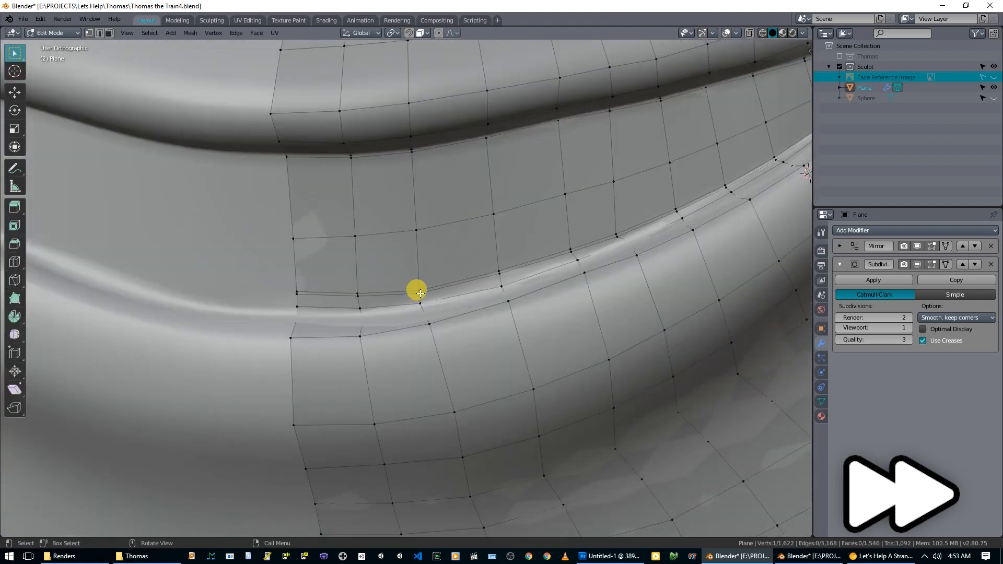
{"action": "left_click", "coordinate": [358, 311]}
{"action": "left_click", "coordinate": [296, 308]}
{"action": "key", "text": "g"}
{"action": "left_click", "coordinate": [294, 311]}
{"action": "scroll", "coordinate": [293, 311], "scroll_direction": "down", "scroll_amount": 6}
{"action": "key", "text": "Tab"}
{"action": "middle_click_drag", "start_coordinate": [444, 313], "coordinate": [485, 322]}
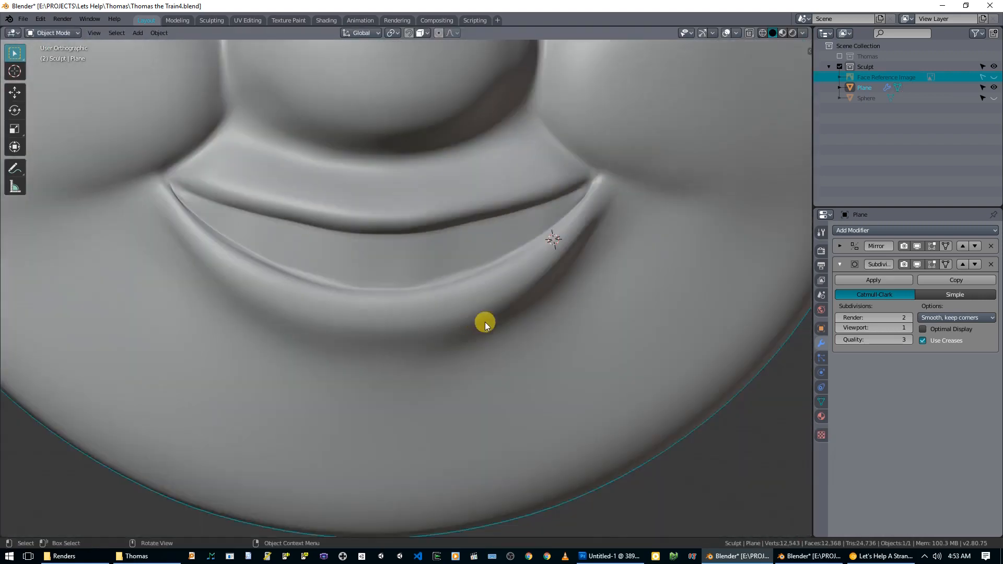
- Inset the strip of selected faces along the front of the lower lip with a thickness of about 0.007
{"action": "key", "text": "Tab"}
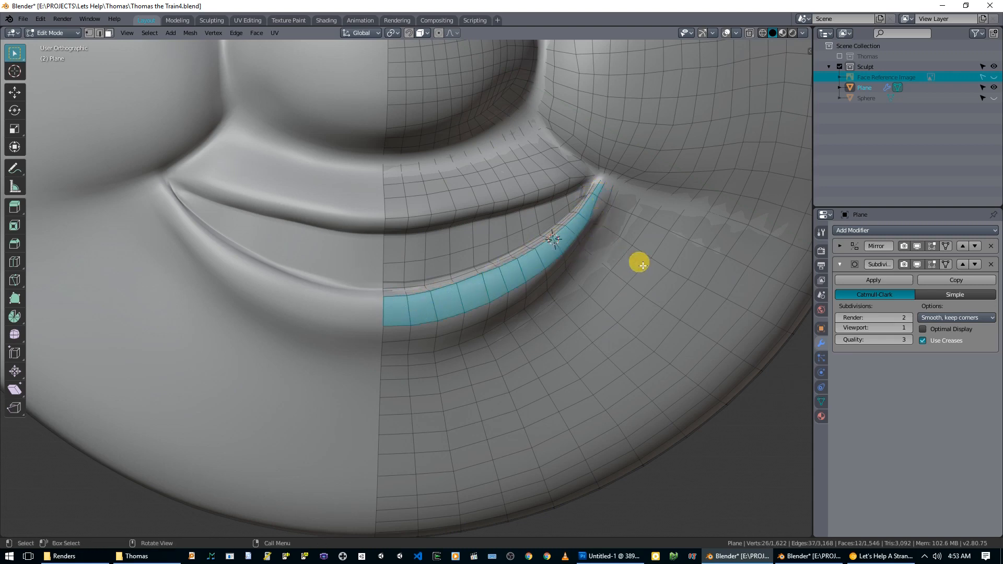
{"action": "key", "text": "i"}
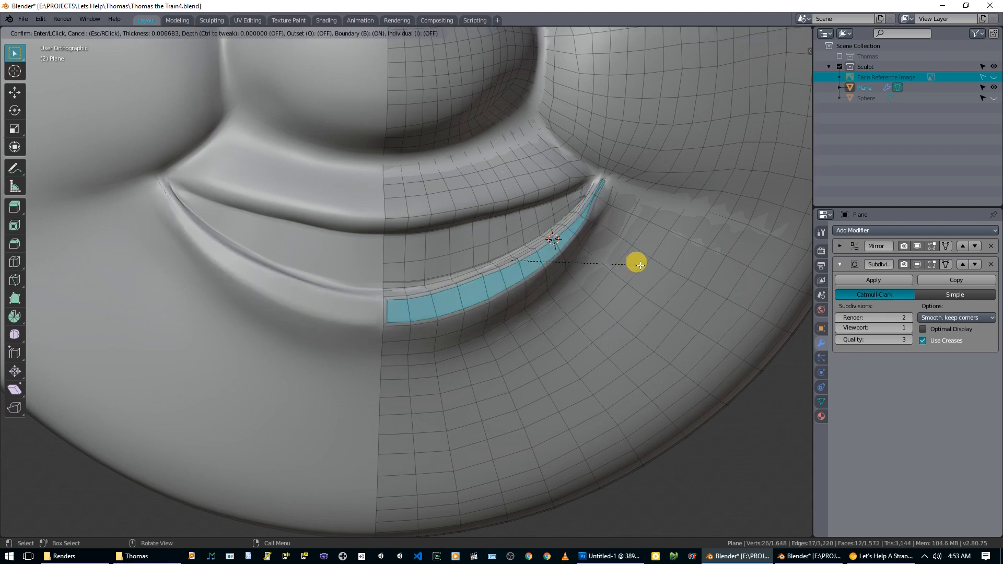
{"action": "left_click", "coordinate": [639, 265]}
{"action": "scroll", "coordinate": [437, 302], "scroll_direction": "up", "scroll_amount": 2}
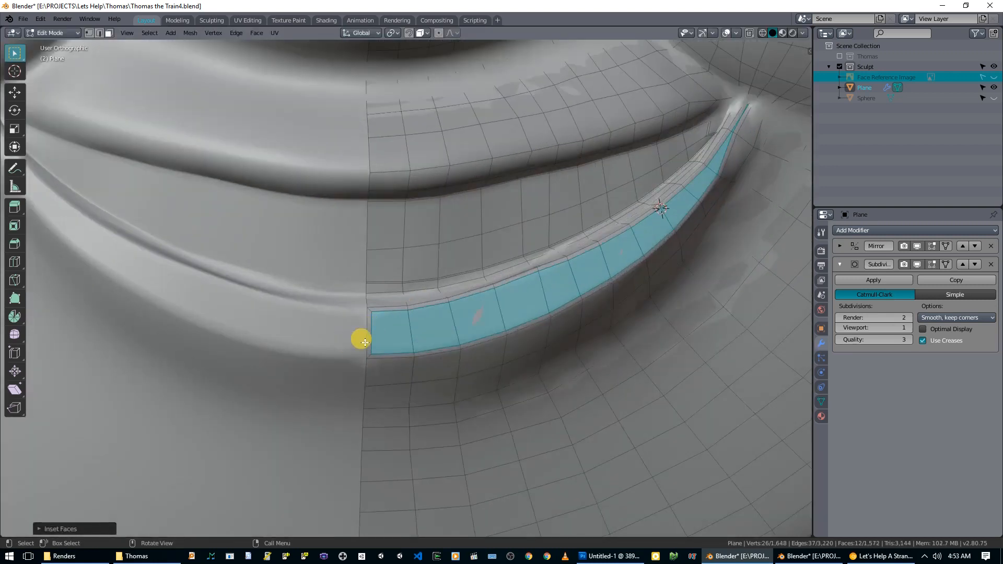
- Delete the thin leftover inset face at the lower lip's centre line and inspect the mouth in Object Mode
{"action": "key", "text": "1"}
{"action": "left_click", "coordinate": [371, 338]}
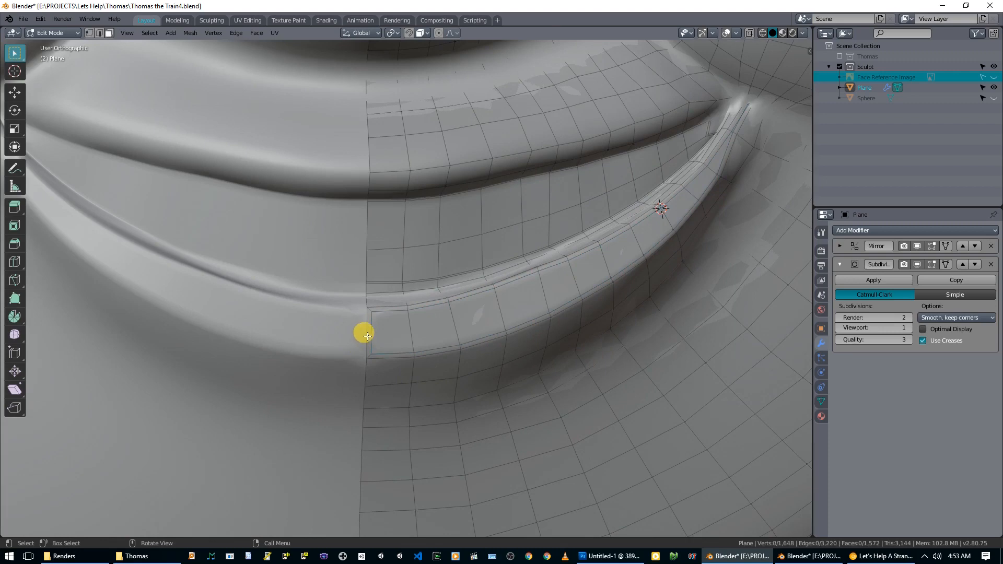
{"action": "left_click", "coordinate": [368, 336]}
{"action": "key", "text": "x"}
{"action": "left_click", "coordinate": [354, 338]}
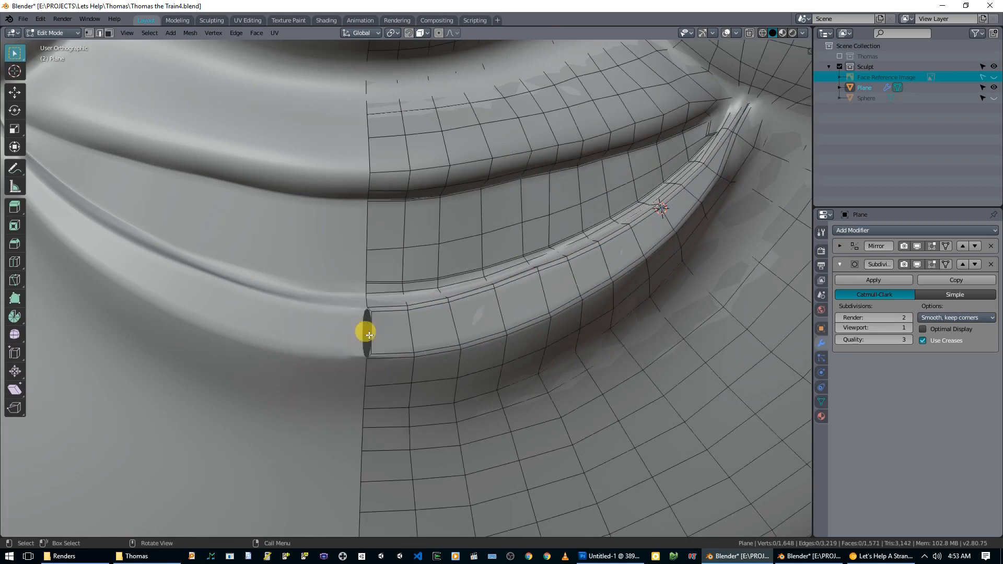
{"action": "key", "text": "Tab"}
{"action": "scroll", "coordinate": [353, 336], "scroll_direction": "down", "scroll_amount": 8}
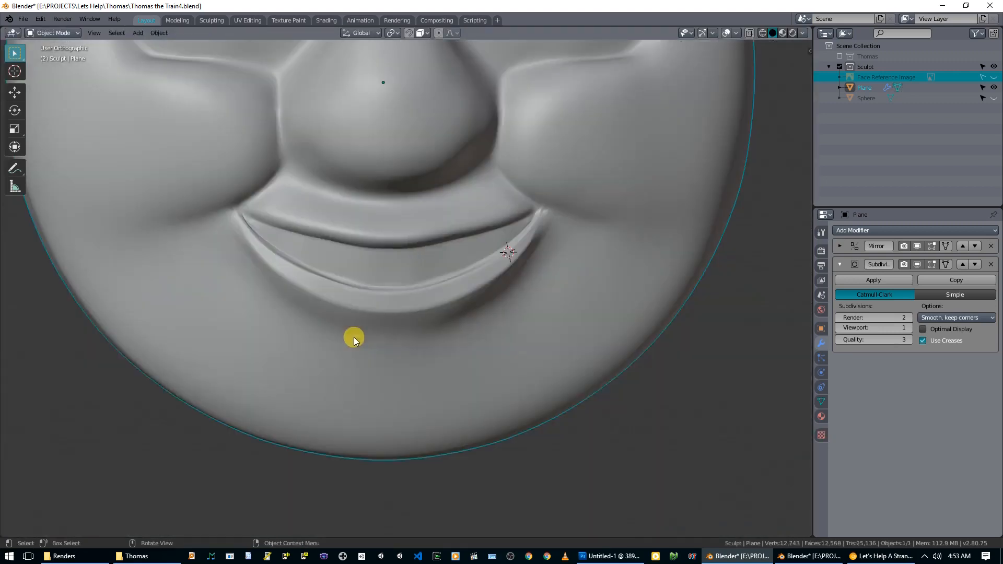
{"action": "middle_click_drag", "start_coordinate": [418, 334], "coordinate": [512, 307]}
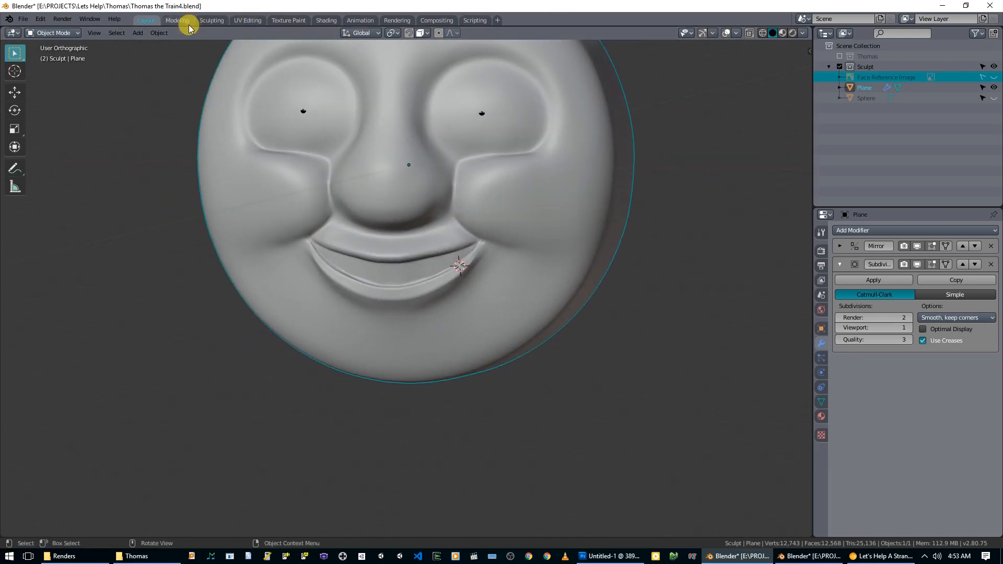
- Compare the mouth with the face reference image in the Sculpting workspace and return to the Layout workspace
{"action": "left_click", "coordinate": [212, 20]}
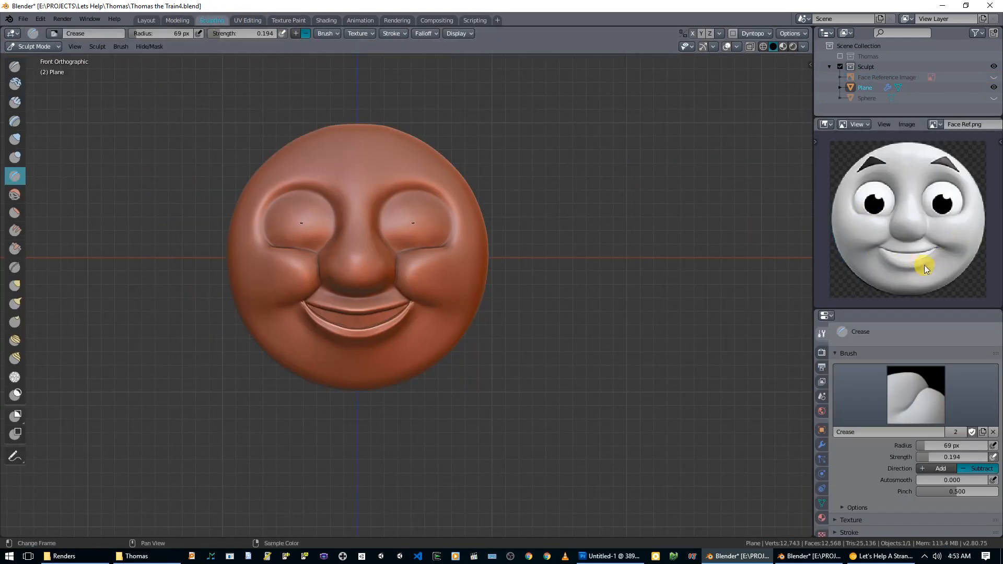
{"action": "left_click", "coordinate": [178, 20]}
{"action": "left_click", "coordinate": [147, 21]}
- Move the lower lip's bottom-edge vertices down about 16 mm along Z with smooth proportional editing at size 0.09, and check the lip in Object Mode
{"action": "scroll", "coordinate": [422, 203], "scroll_direction": "up", "scroll_amount": 4}
{"action": "key", "text": "KP_1"}
{"action": "key", "text": "Tab"}
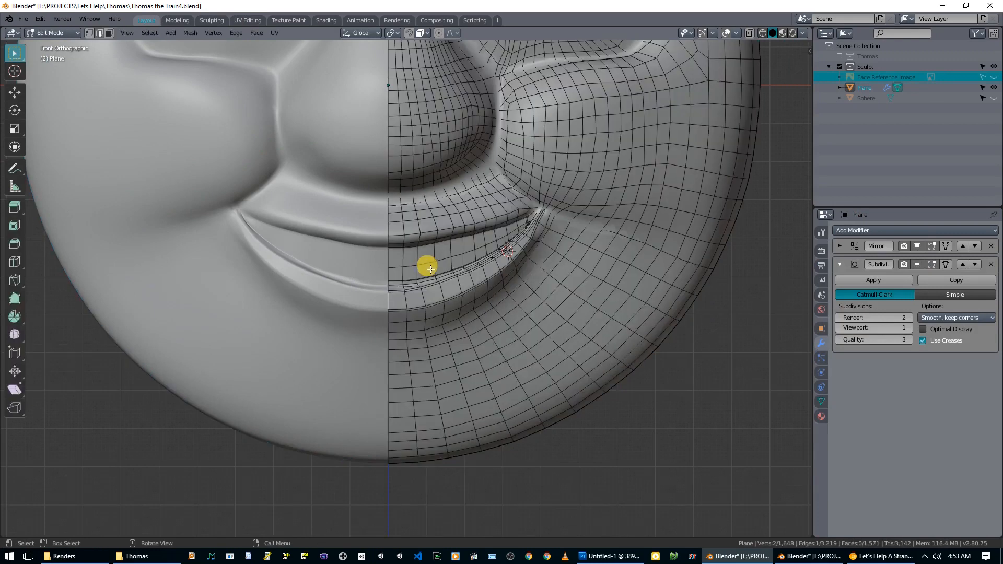
{"action": "scroll", "coordinate": [362, 320], "scroll_direction": "up", "scroll_amount": 2}
{"action": "scroll", "coordinate": [362, 320], "scroll_direction": "up", "scroll_amount": 1}
{"action": "key", "text": "1"}
{"action": "key", "text": "alt+a"}
{"action": "key", "text": "c"}
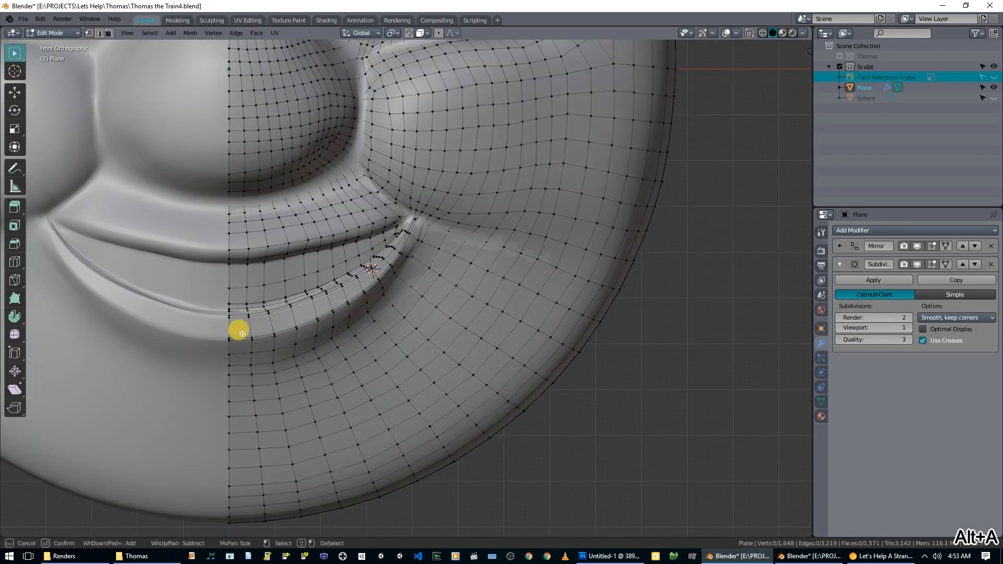
{"action": "mouse_move", "coordinate": [229, 336]}
{"action": "left_mouse_down"}
{"action": "mouse_move", "coordinate": [282, 325]}
{"action": "mouse_move", "coordinate": [400, 265]}
{"action": "left_mouse_up"}
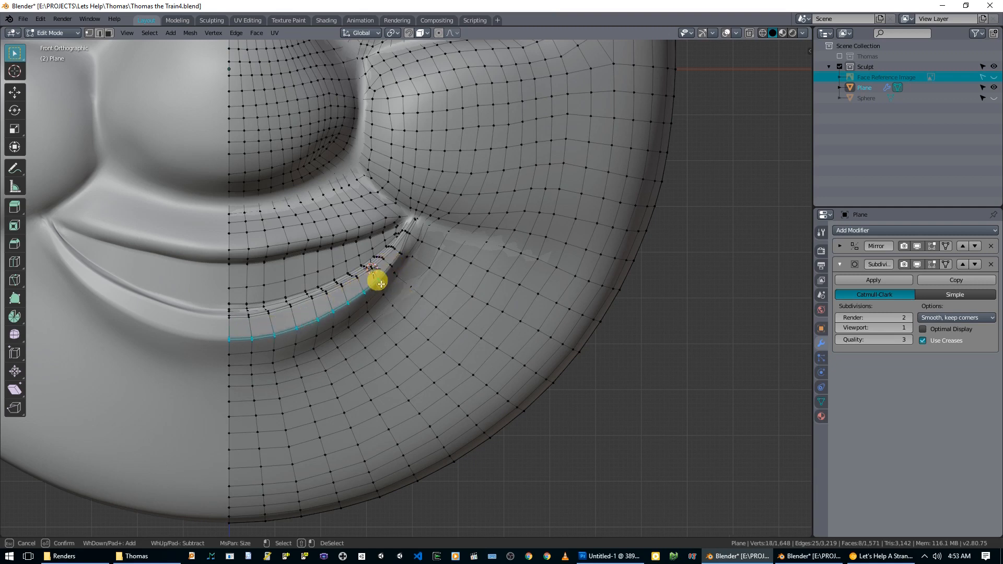
{"action": "key", "text": "Escape"}
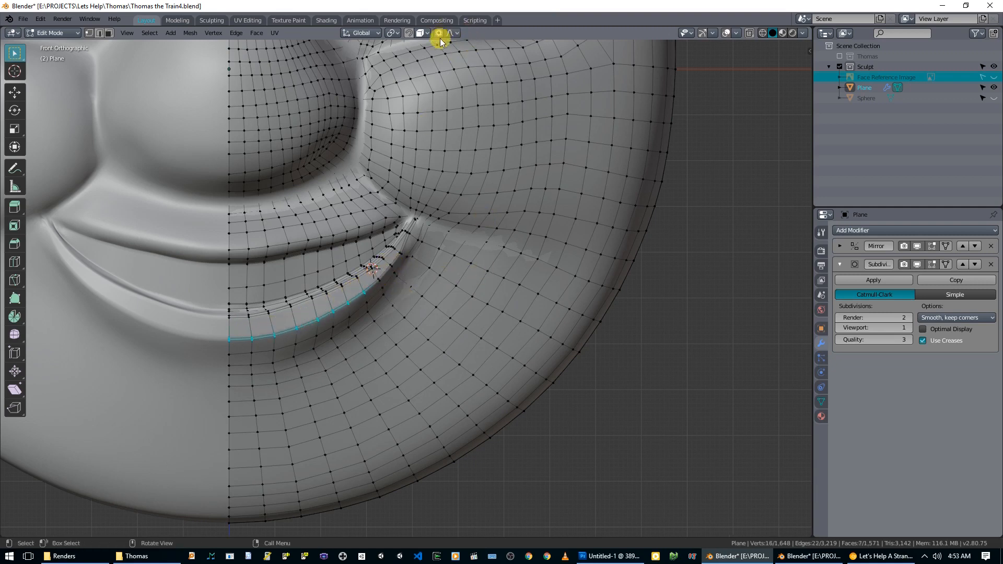
{"action": "key", "text": "g"}
{"action": "key", "text": "z"}
{"action": "scroll", "coordinate": [450, 247], "scroll_direction": "up", "scroll_amount": 12}
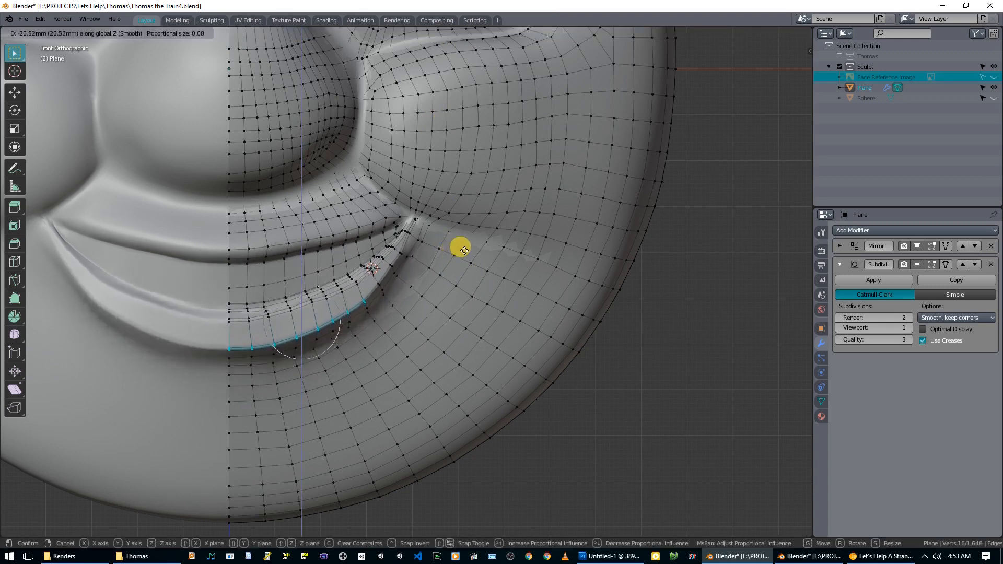
{"action": "scroll", "coordinate": [465, 250], "scroll_direction": "down", "scroll_amount": 1}
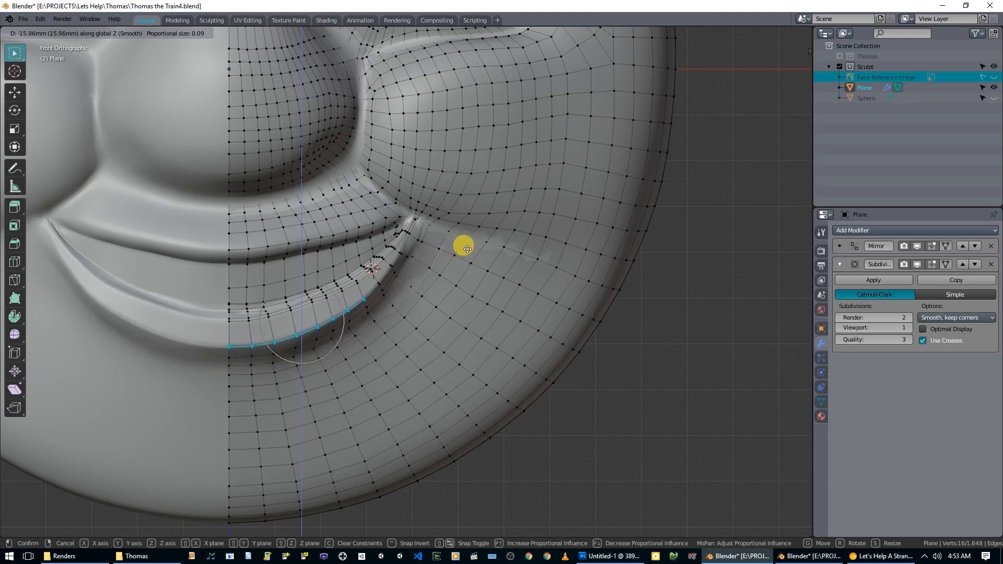
{"action": "left_click", "coordinate": [464, 252]}
{"action": "key", "text": "Tab"}
{"action": "scroll", "coordinate": [461, 292], "scroll_direction": "down", "scroll_amount": 3}
{"action": "mouse_move", "coordinate": [460, 300]}
{"action": "middle_mouse_down"}
{"action": "mouse_move", "coordinate": [504, 303]}
{"action": "mouse_move", "coordinate": [436, 301]}
{"action": "mouse_move", "coordinate": [456, 301]}
{"action": "middle_mouse_up"}
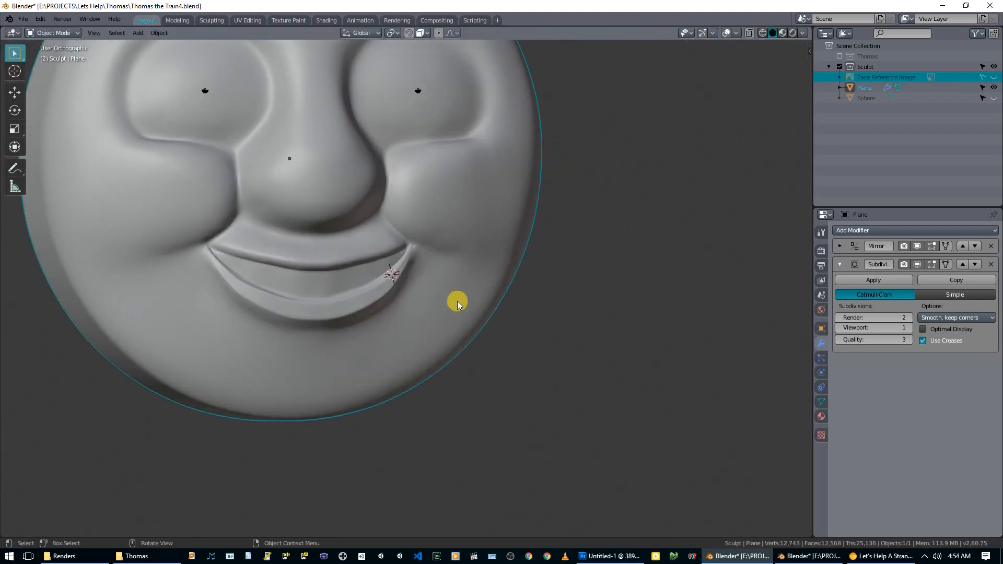
- Shift the lower lip's outer-edge vertices near the mouth corner about 7.5 mm outward and down with proportional editing, and inspect the face in Object Mode
{"action": "key", "text": "KP_1"}
{"action": "key", "text": "Tab"}
{"action": "scroll", "coordinate": [453, 298], "scroll_direction": "up", "scroll_amount": 7}
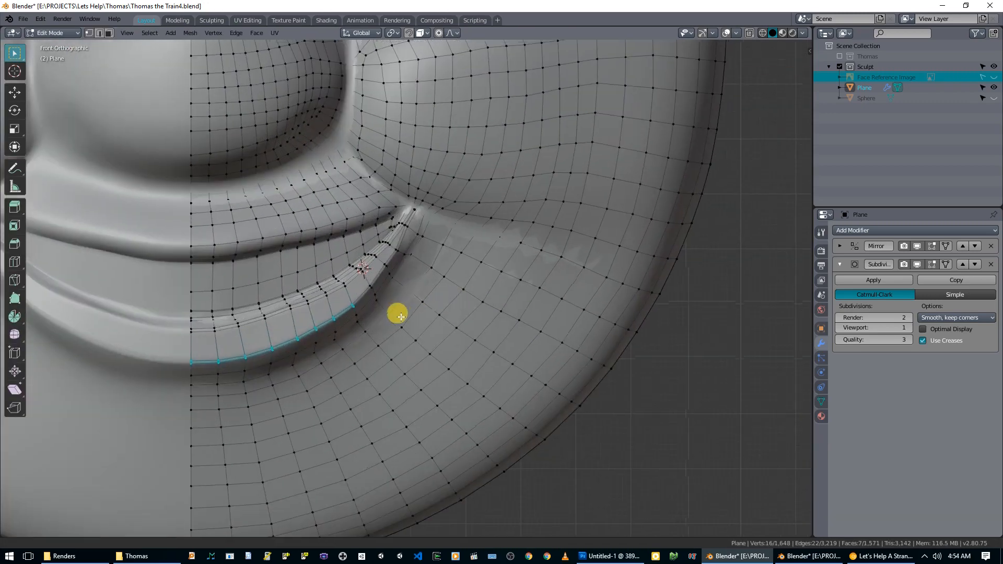
{"action": "key", "text": "alt+a"}
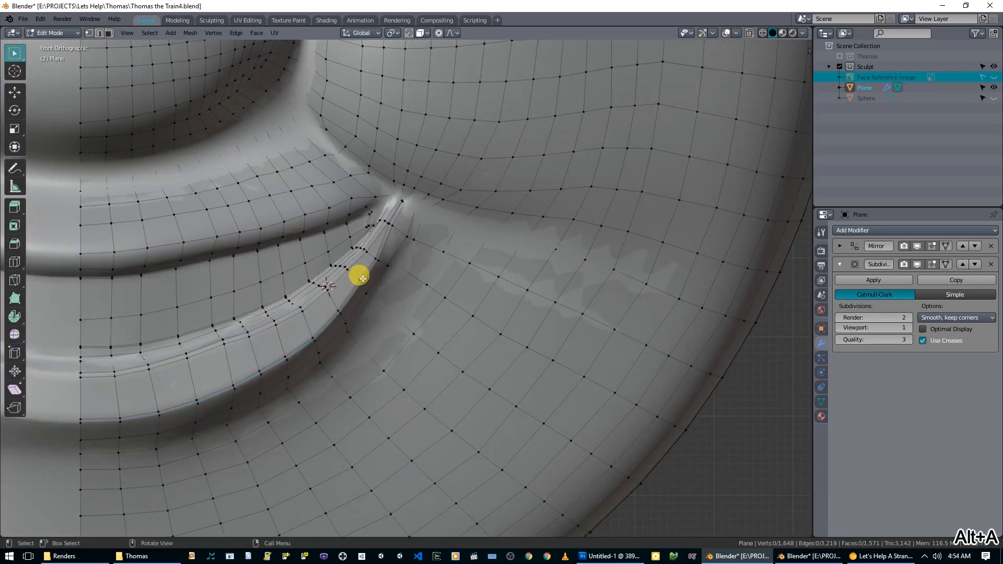
{"action": "left_click", "coordinate": [356, 284]}
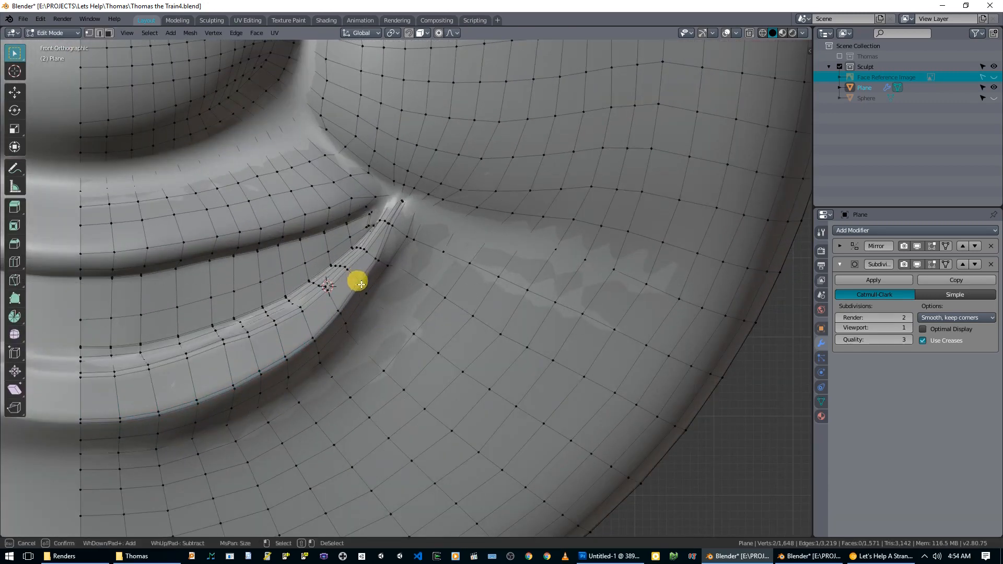
{"action": "key", "text": "g"}
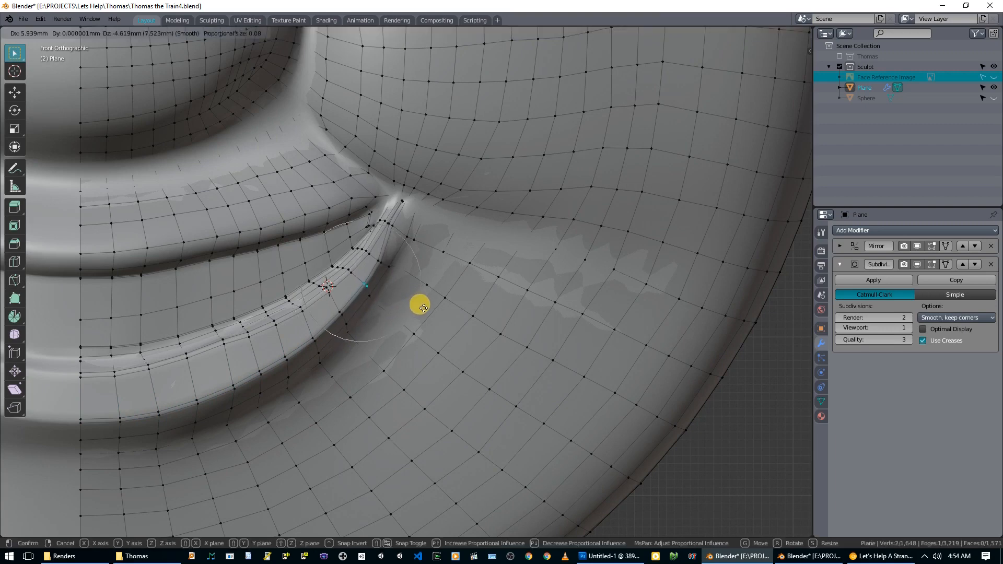
{"action": "left_click", "coordinate": [423, 308]}
{"action": "key", "text": "Tab"}
{"action": "scroll", "coordinate": [422, 308], "scroll_direction": "down", "scroll_amount": 5}
{"action": "mouse_move", "coordinate": [410, 317]}
{"action": "middle_mouse_down"}
{"action": "mouse_move", "coordinate": [475, 318]}
{"action": "mouse_move", "coordinate": [407, 329]}
{"action": "mouse_move", "coordinate": [296, 318]}
{"action": "mouse_move", "coordinate": [392, 320]}
{"action": "middle_mouse_up"}
{"action": "scroll", "coordinate": [475, 317], "scroll_direction": "down", "scroll_amount": 3}
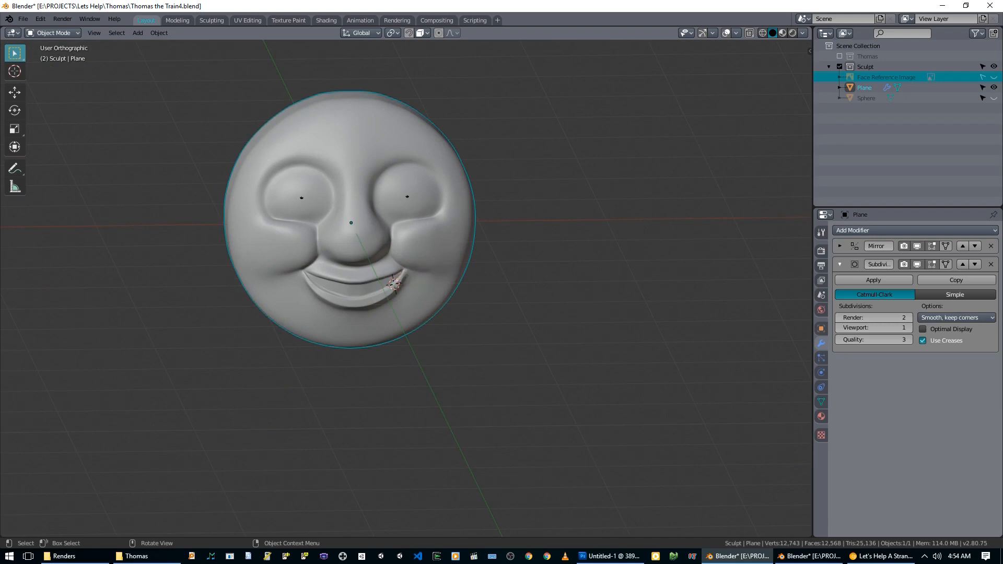
- Insert an edge loop around the rim of the eye in the face mesh and slide it by a factor of about 0.45
{"action": "key", "text": "Tab"}
{"action": "scroll", "coordinate": [393, 222], "scroll_direction": "up", "scroll_amount": 3}
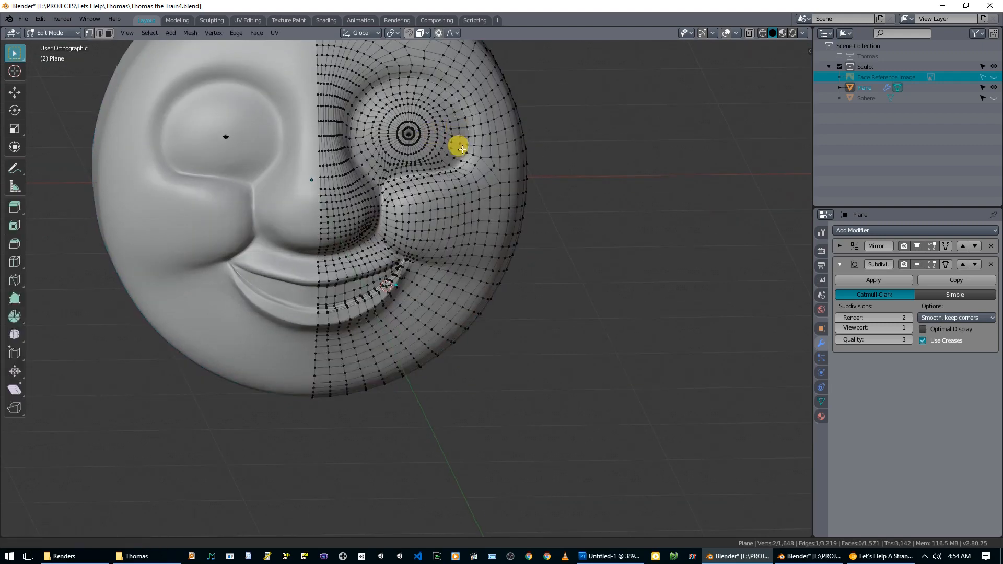
{"action": "scroll", "coordinate": [427, 272], "scroll_direction": "up", "scroll_amount": 3}
{"action": "key", "text": "ctrl+r"}
{"action": "left_click", "coordinate": [425, 215]}
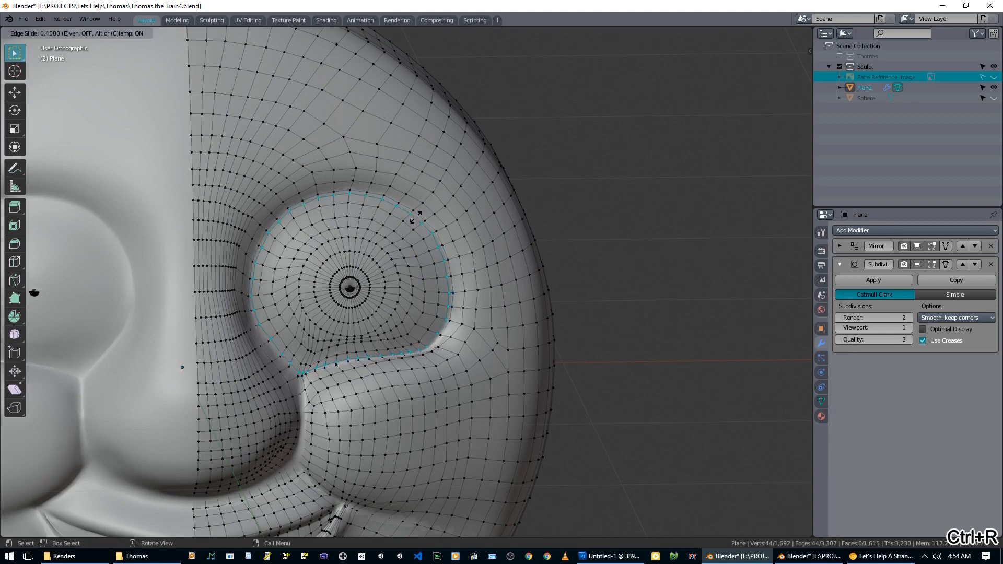
{"action": "left_click", "coordinate": [414, 220]}
{"action": "key", "text": "Tab"}
{"action": "scroll", "coordinate": [411, 269], "scroll_direction": "down", "scroll_amount": 6}
{"action": "mouse_move", "coordinate": [411, 268]}
{"action": "middle_mouse_down"}
{"action": "mouse_move", "coordinate": [352, 275]}
{"action": "mouse_move", "coordinate": [396, 271]}
{"action": "middle_mouse_up"}
- Edge-slide the rim loop's vertices at the inner lower corner of the eye, beside the nose, to refine the crease
{"action": "key", "text": "Tab"}
{"action": "scroll", "coordinate": [340, 340], "scroll_direction": "up", "scroll_amount": 6}
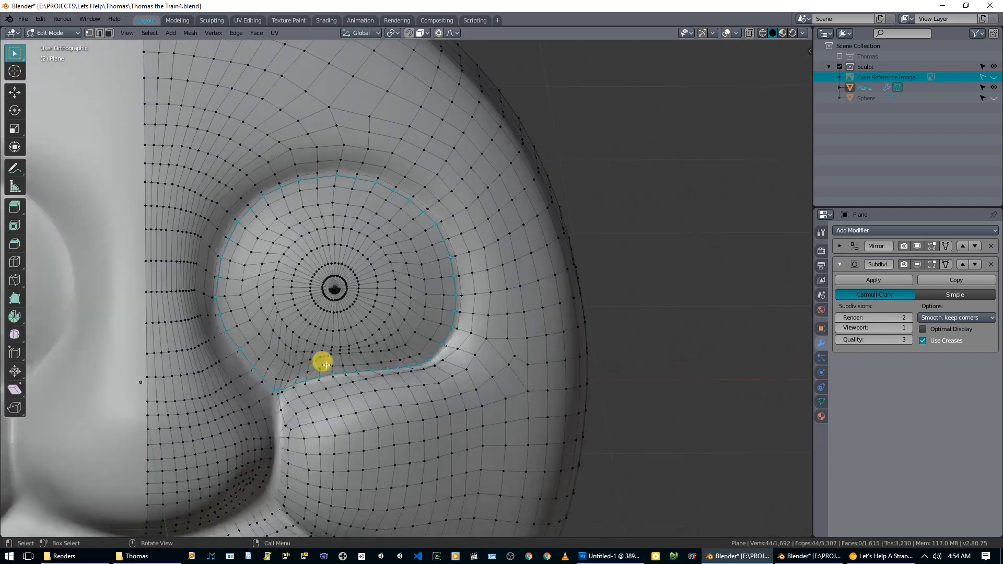
{"action": "scroll", "coordinate": [326, 365], "scroll_direction": "up", "scroll_amount": 3}
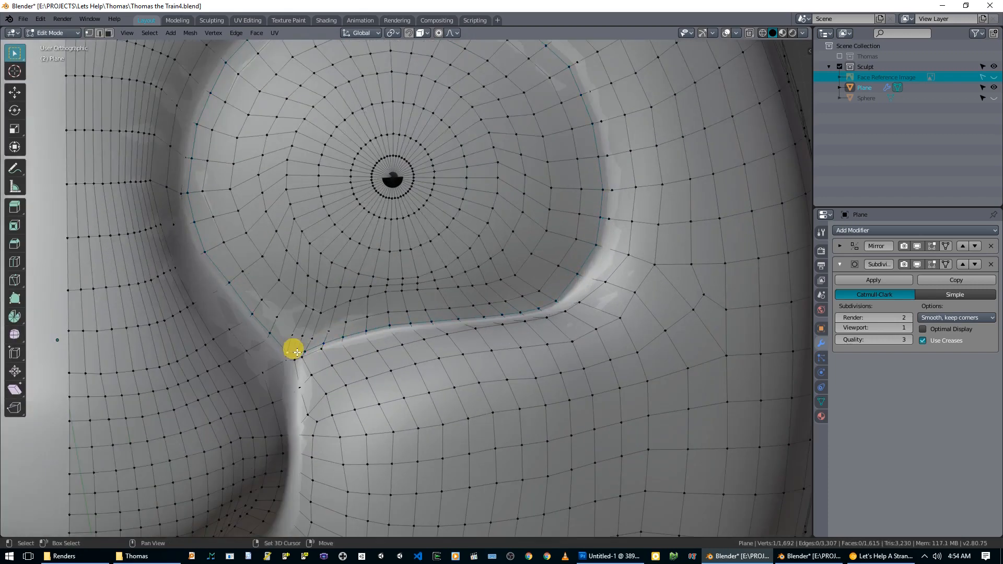
{"action": "key", "text": "g"}
{"action": "key", "text": "g"}
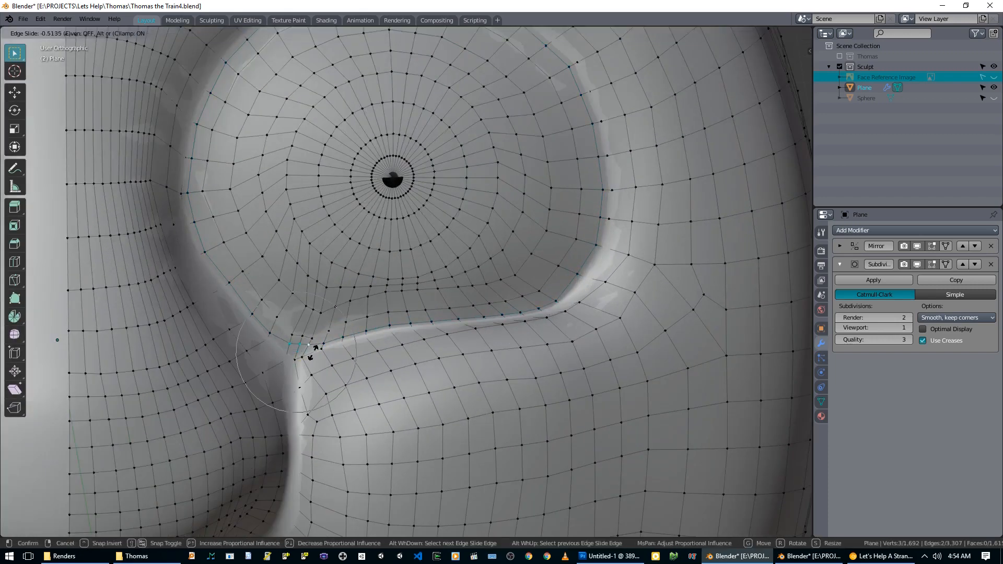
{"action": "left_click", "coordinate": [314, 347]}
{"action": "key", "text": "Tab"}
{"action": "scroll", "coordinate": [337, 353], "scroll_direction": "down", "scroll_amount": 6}
{"action": "scroll", "coordinate": [344, 355], "scroll_direction": "up", "scroll_amount": 2}
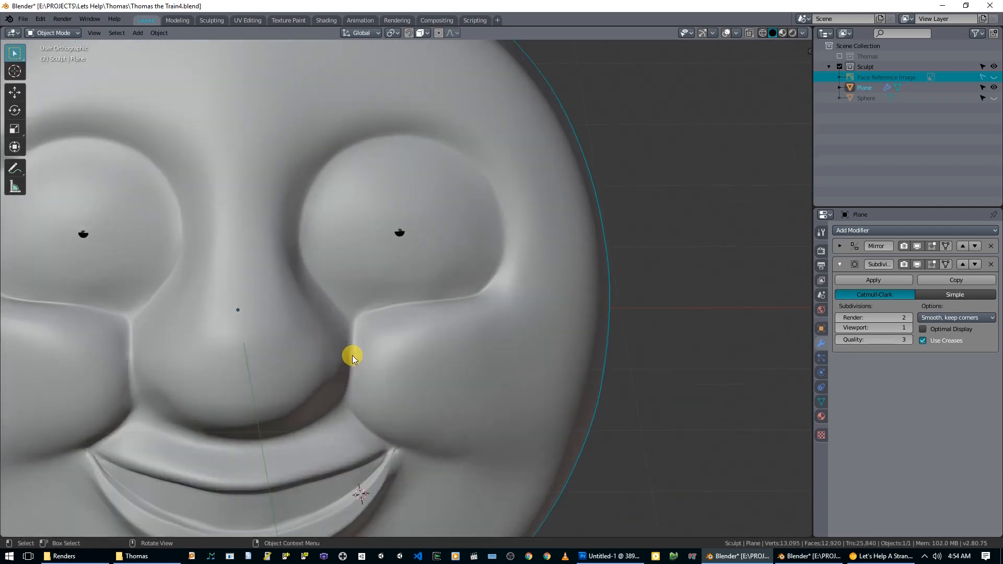
{"action": "scroll", "coordinate": [352, 355], "scroll_direction": "down", "scroll_amount": 3}
{"action": "scroll", "coordinate": [454, 230], "scroll_direction": "down", "scroll_amount": 2}
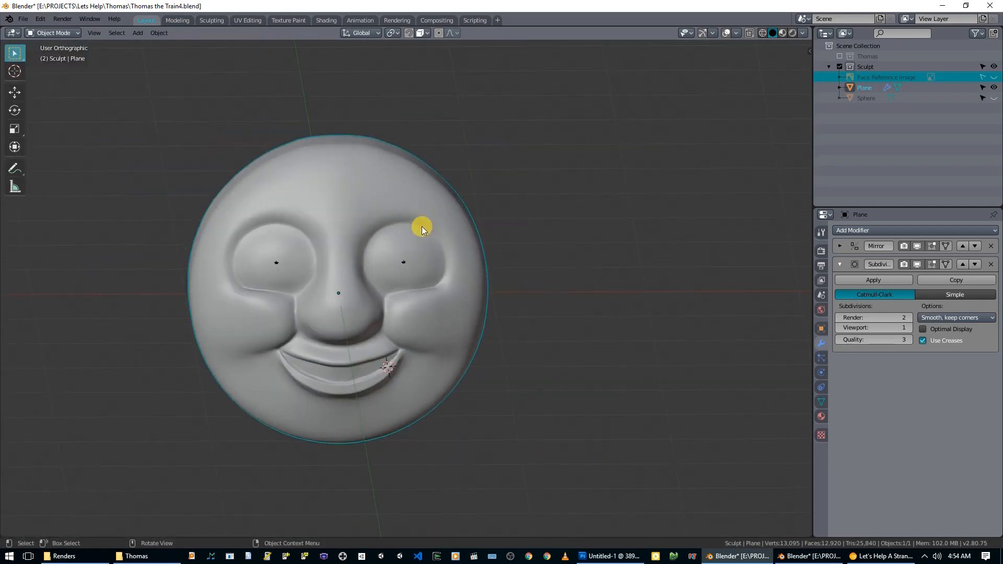
- Reset the 3D cursor to the world origin and add a UV sphere there, working from the front view
{"action": "key", "text": "KP_1"}
{"action": "key", "text": "shift+c"}
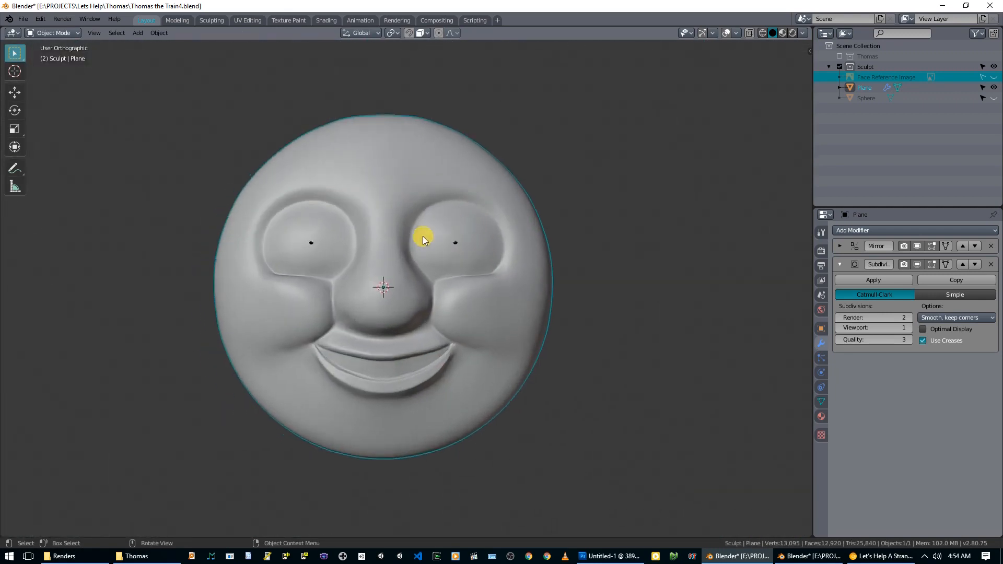
{"action": "key", "text": "shift+a"}
{"action": "mouse_move", "coordinate": [437, 281]}
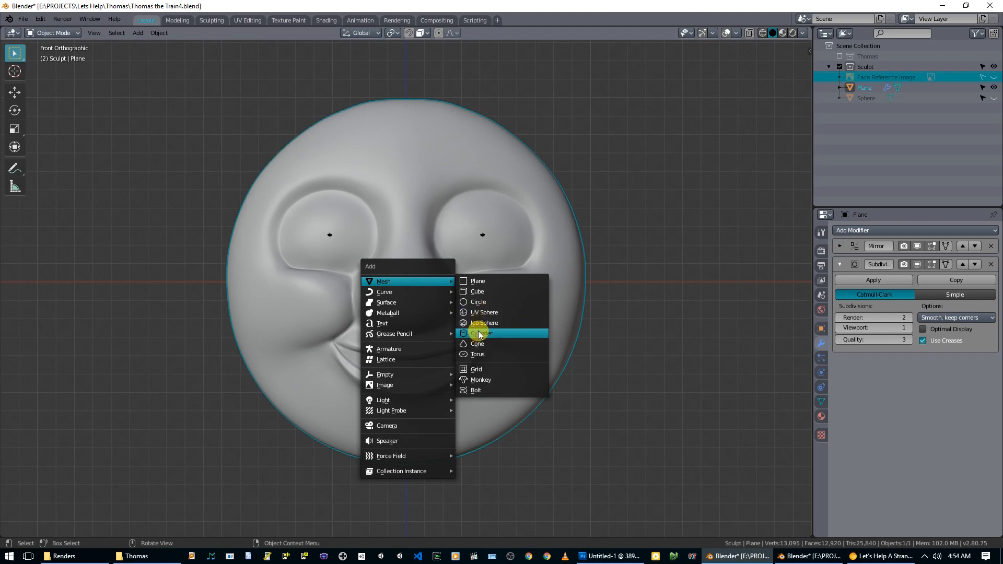
{"action": "left_click", "coordinate": [483, 312]}
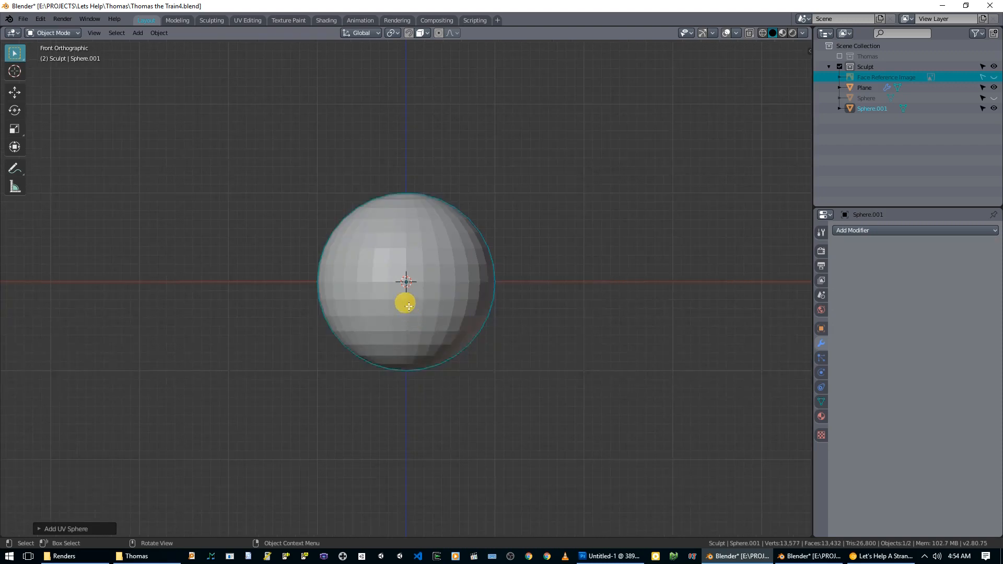
- Move the sphere's mesh clear of the face on the positive X side and rotate it 90° about X
{"action": "key", "text": "Tab"}
{"action": "key", "text": "g"}
{"action": "left_click", "coordinate": [647, 305]}
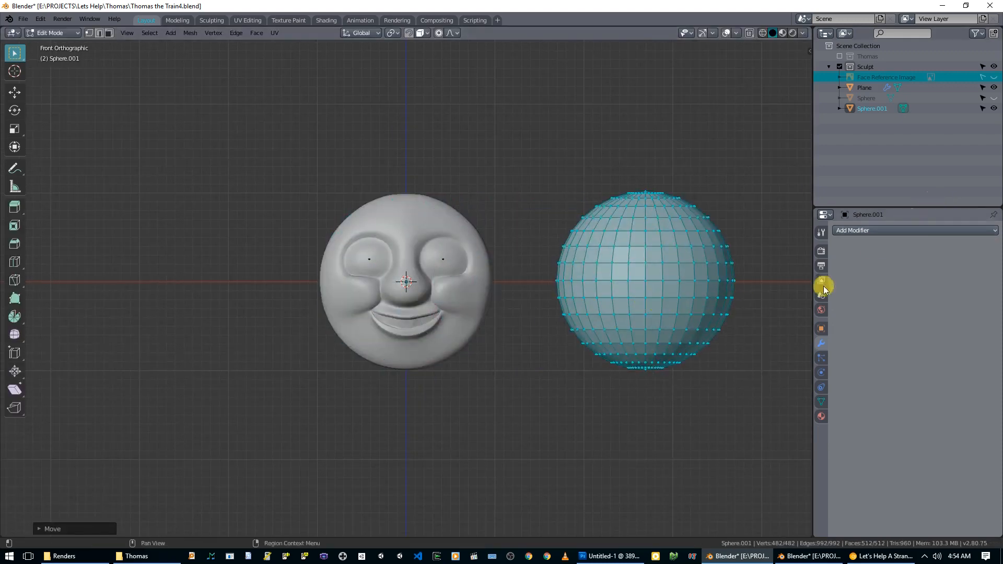
{"action": "key", "text": "r"}
{"action": "key", "text": "x"}
{"action": "key", "text": "9"}
{"action": "key", "text": "0"}
{"action": "key", "text": "Return"}
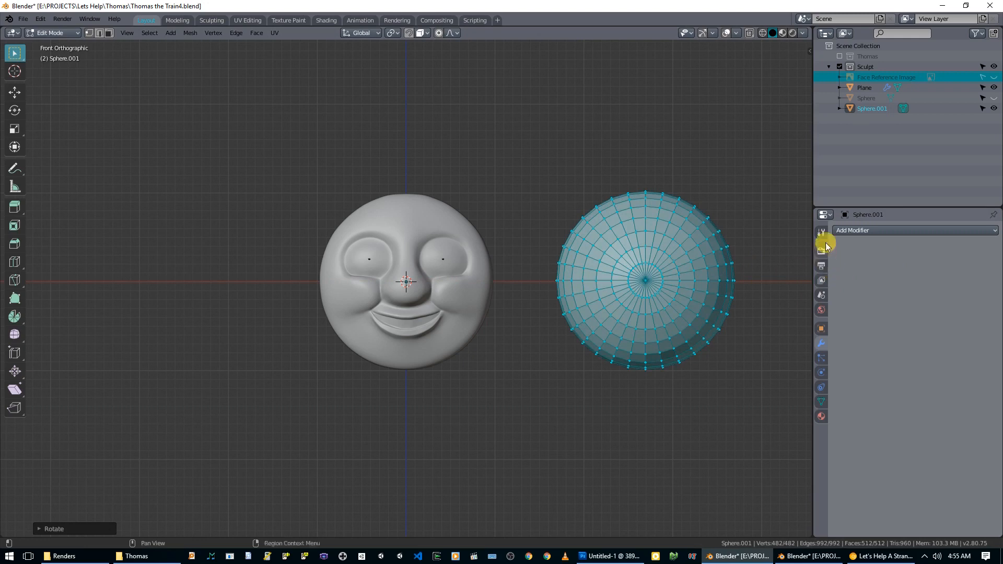
- Give the sphere a Mirror modifier across the X axis and shade it smooth
{"action": "left_click", "coordinate": [870, 238]}
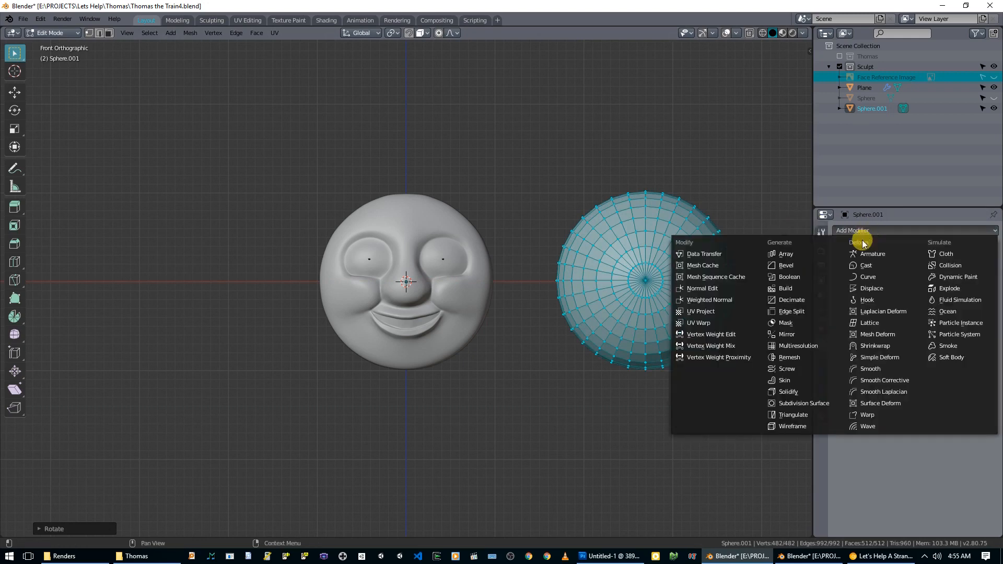
{"action": "left_click", "coordinate": [796, 334]}
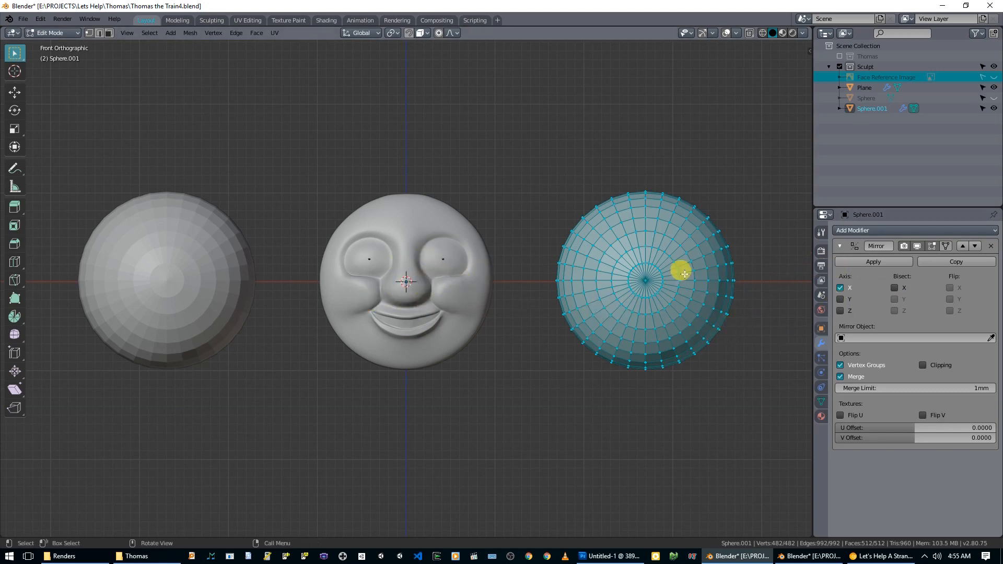
{"action": "key", "text": "Tab"}
{"action": "right_click", "coordinate": [650, 265]}
{"action": "left_click", "coordinate": [647, 264]}
{"action": "scroll", "coordinate": [769, 284], "scroll_direction": "up", "scroll_amount": 1}
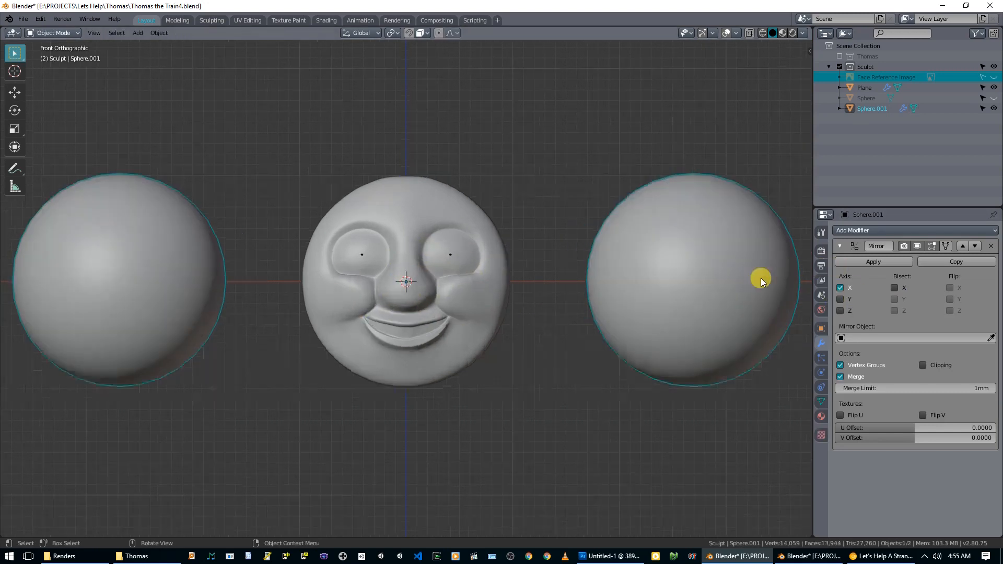
- Delete the vertices of the sphere's rear half from the top view with X-ray on
{"action": "key", "text": "Tab"}
{"action": "key", "text": "KP_7"}
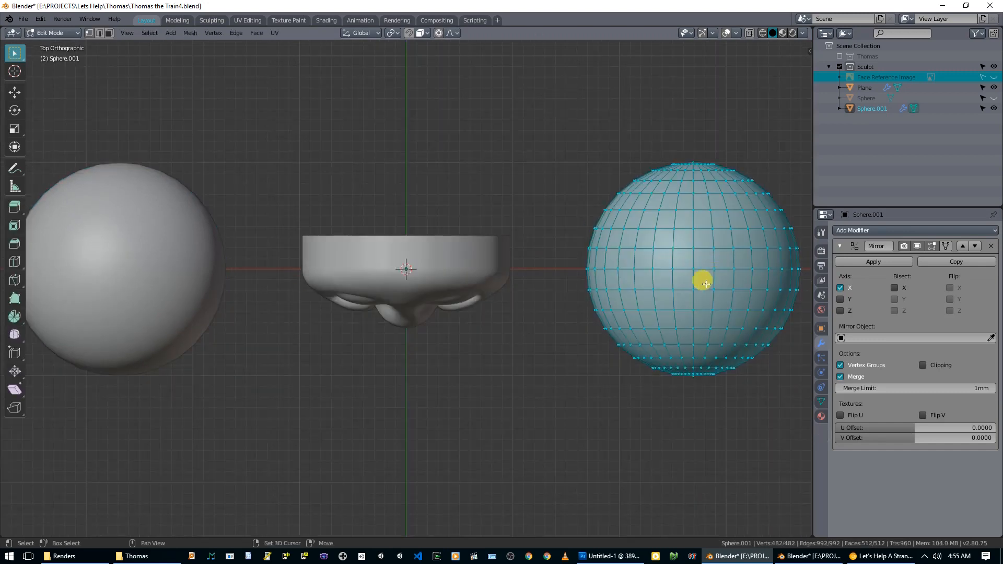
{"action": "middle_click_drag", "start_coordinate": [702, 282], "coordinate": [467, 293], "text": "shift"}
{"action": "key", "text": "alt+a"}
{"action": "key", "text": "alt+z"}
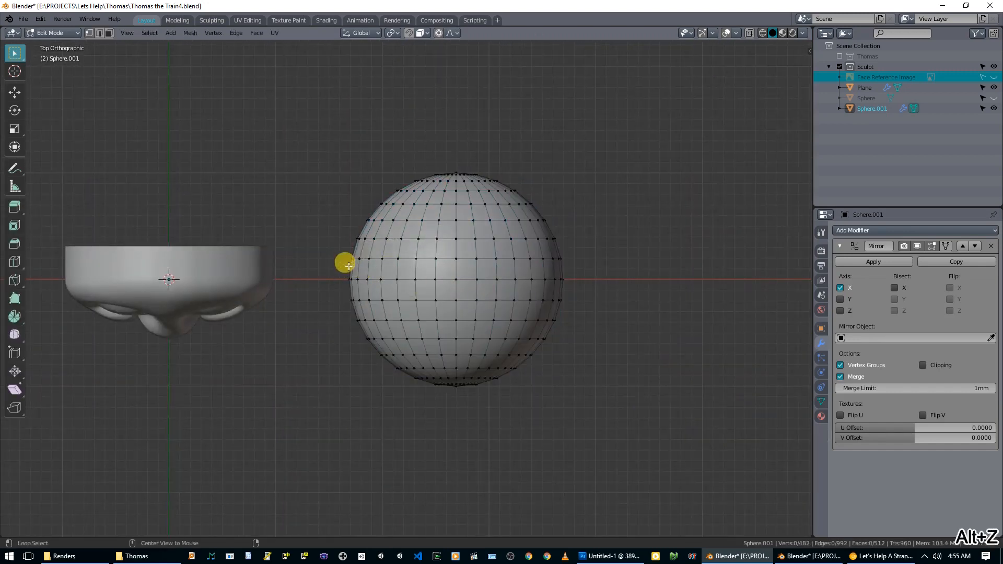
{"action": "key", "text": "b"}
{"action": "left_click_drag", "start_coordinate": [577, 206], "coordinate": [611, 155]}
{"action": "key", "text": "x"}
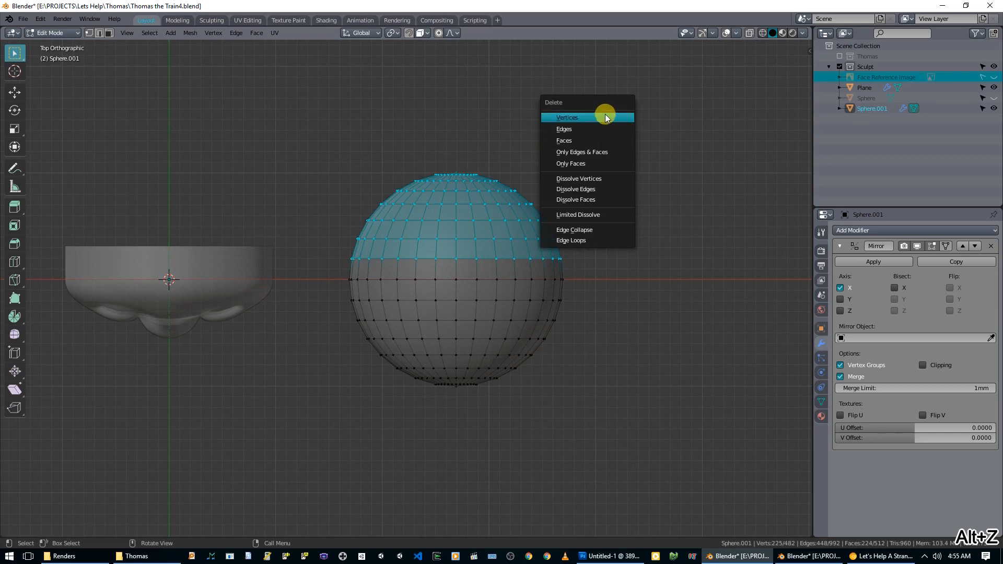
{"action": "left_click", "coordinate": [603, 112]}
- Flatten the remaining half sphere along Y to a scale factor of about 0.13
{"action": "left_click_drag", "start_coordinate": [333, 260], "coordinate": [578, 407]}
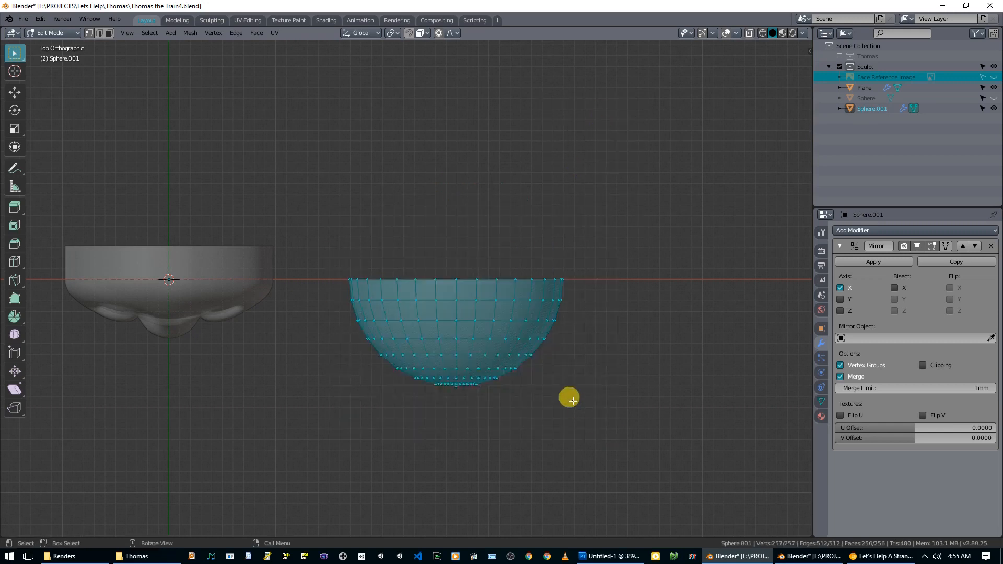
{"action": "key", "text": "s"}
{"action": "key", "text": "y"}
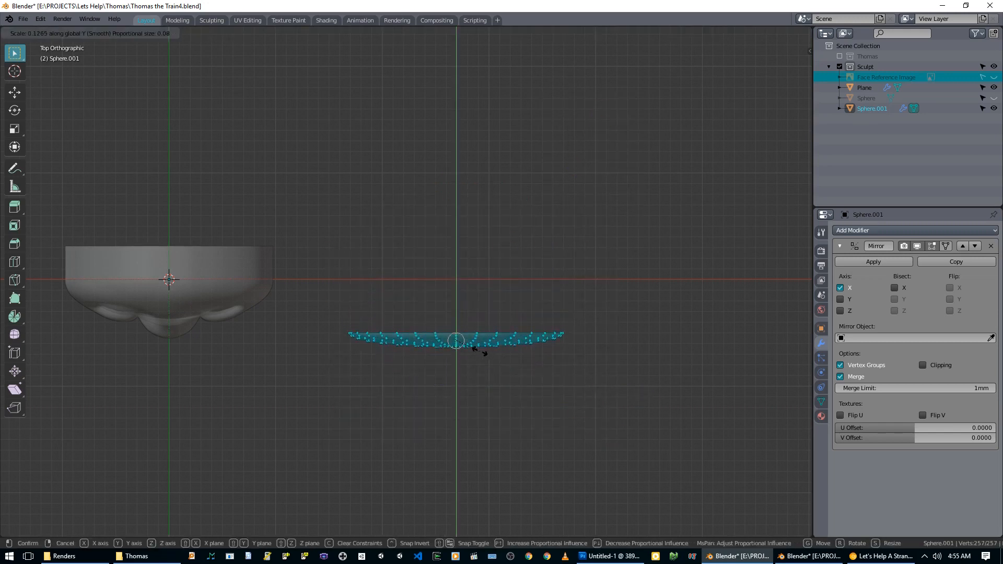
{"action": "left_click", "coordinate": [483, 354]}
- Extrude the dome's open rim loop backward along Y by about 88 mm
{"action": "scroll", "coordinate": [477, 354], "scroll_direction": "up", "scroll_amount": 2}
{"action": "left_click", "coordinate": [466, 353], "text": "alt"}
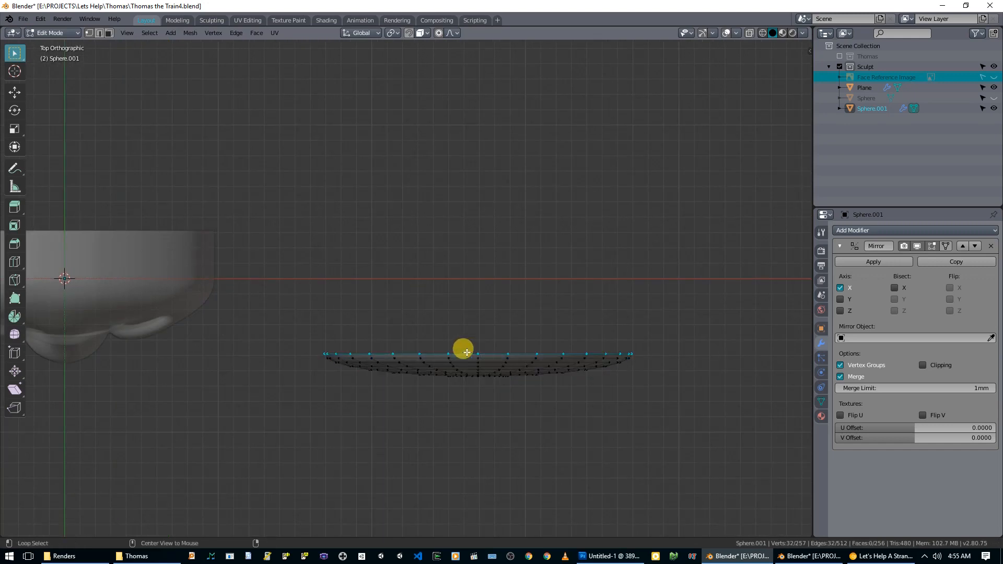
{"action": "key", "text": "e"}
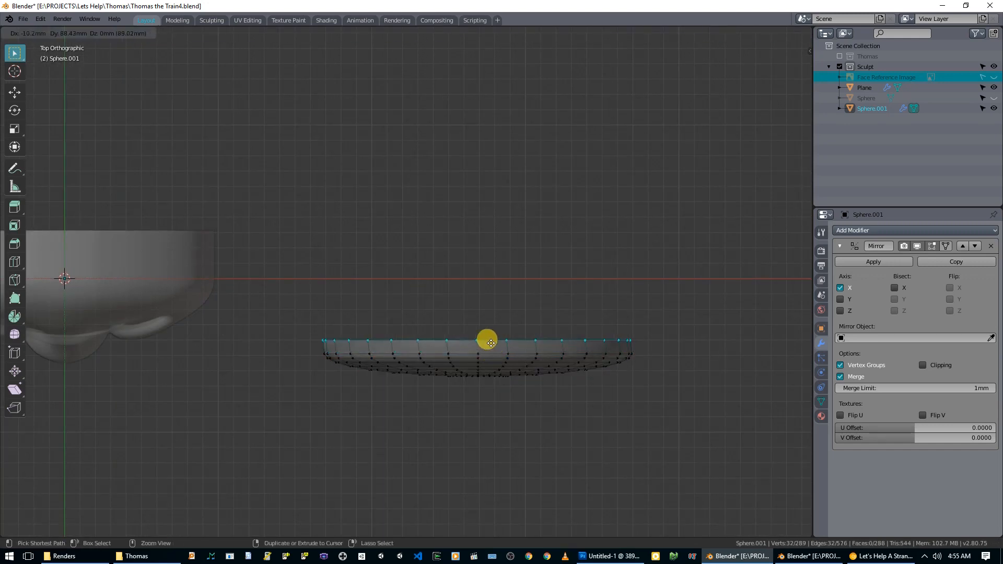
{"action": "key", "text": "y"}
{"action": "left_click", "coordinate": [494, 345]}
{"action": "scroll", "coordinate": [495, 348], "scroll_direction": "down", "scroll_amount": 3}
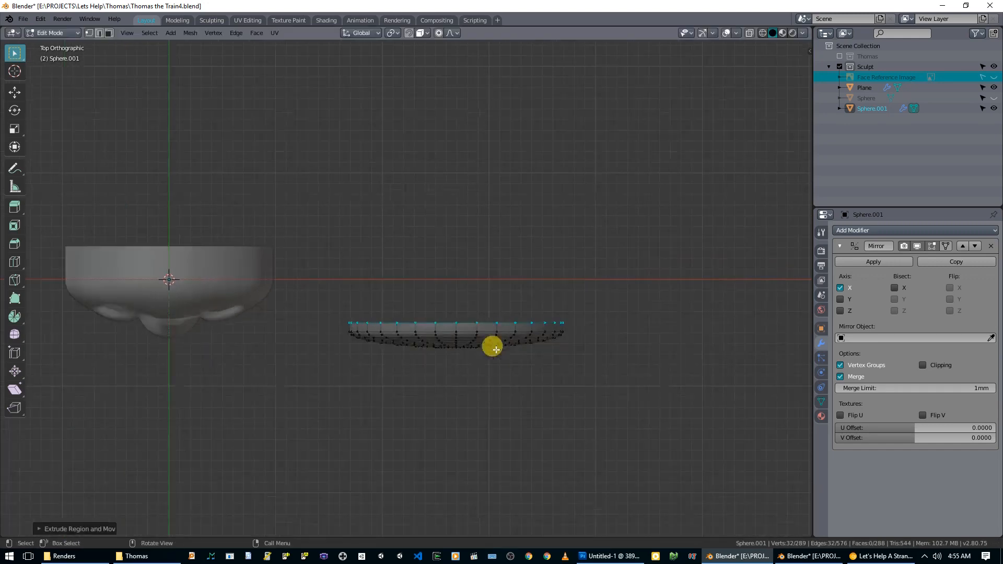
{"action": "middle_click_drag", "start_coordinate": [495, 349], "coordinate": [501, 298]}
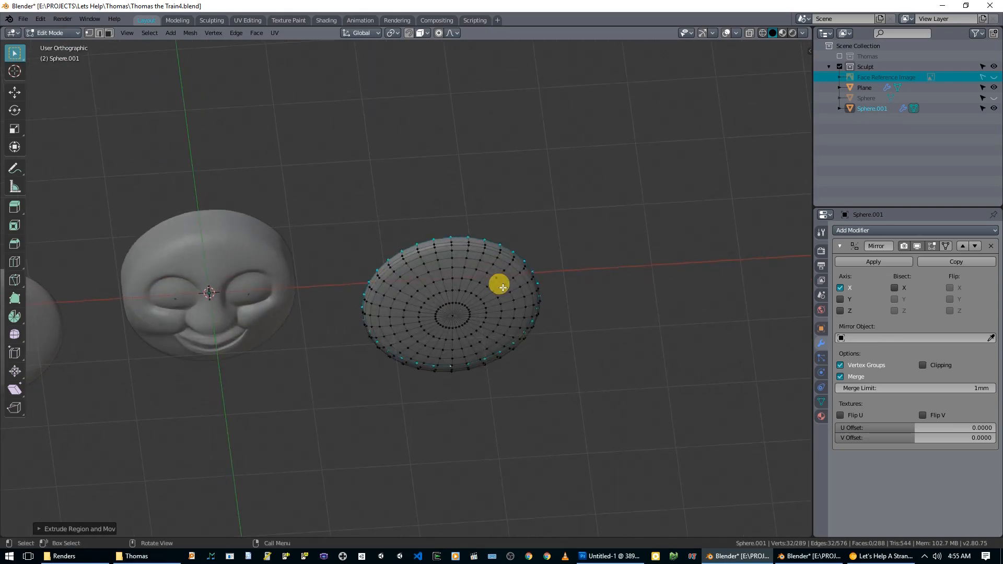
- Scale the entire domed disc down uniformly to about one fifth of its size in the front view
{"action": "key", "text": "a"}
{"action": "key", "text": "KP_1"}
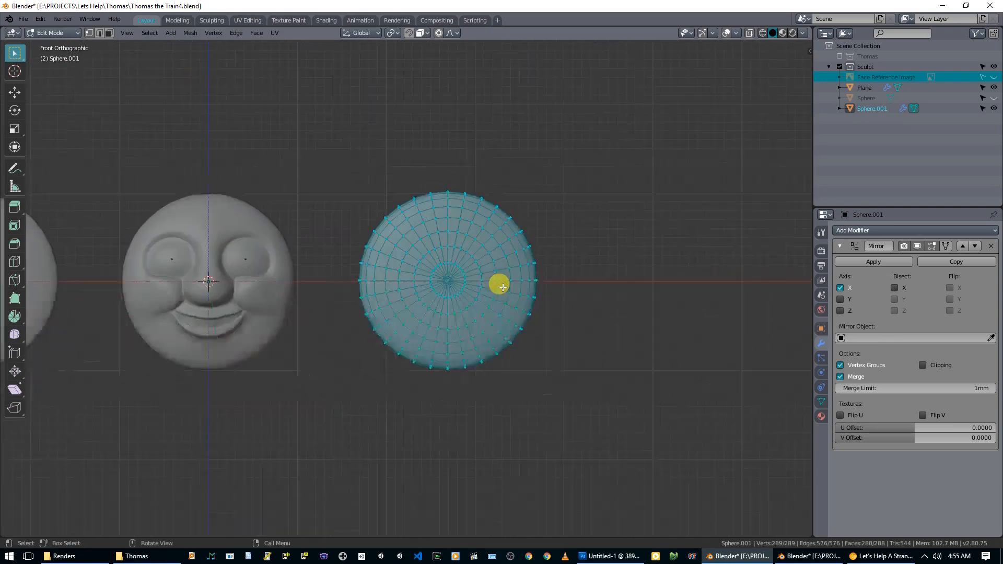
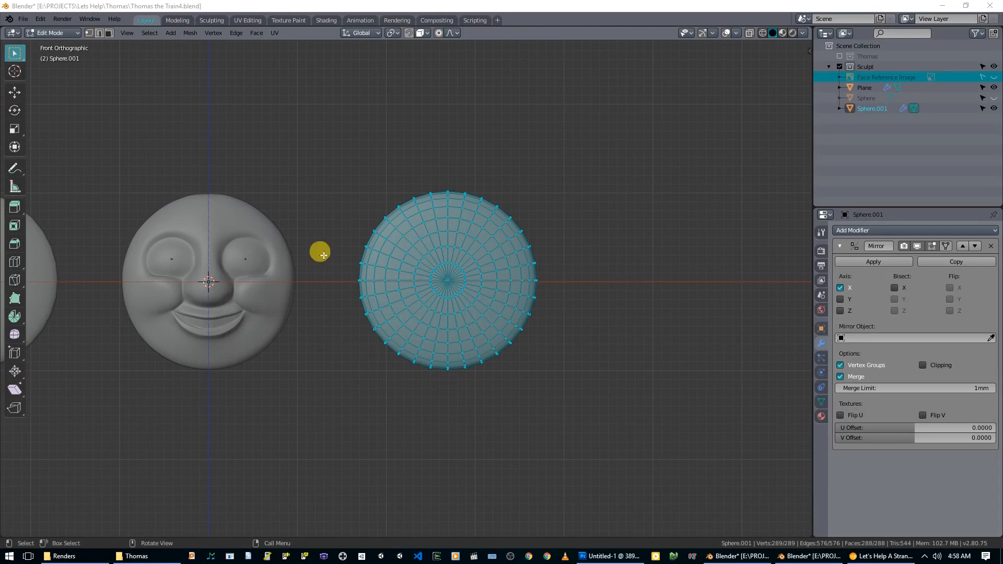
{"action": "scroll", "coordinate": [449, 283], "scroll_direction": "up", "scroll_amount": 1}
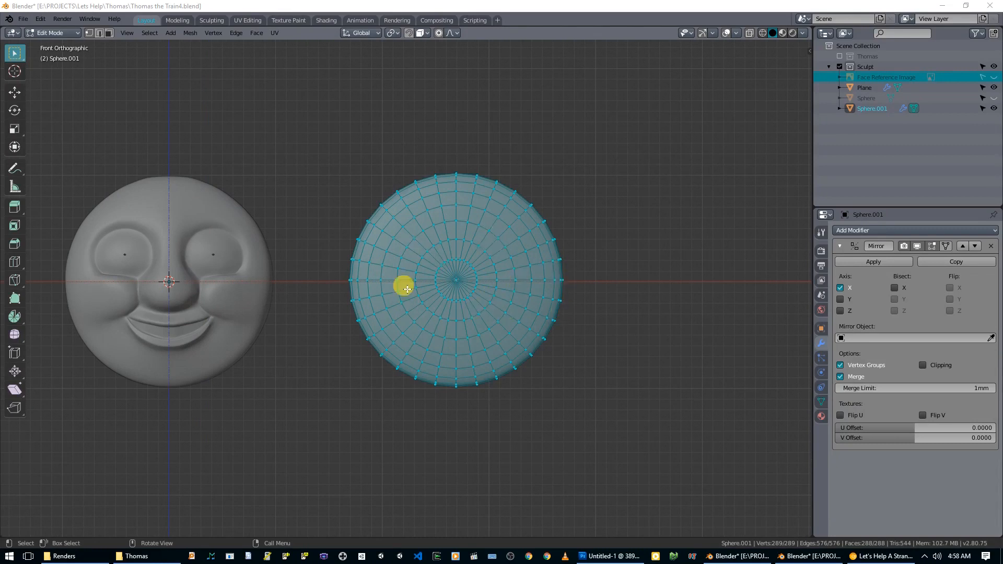
{"action": "left_click", "coordinate": [496, 317]}
{"action": "key", "text": "s"}
{"action": "right_click", "coordinate": [534, 328]}
{"action": "key", "text": "a"}
{"action": "key", "text": "s"}
{"action": "left_click", "coordinate": [474, 309]}
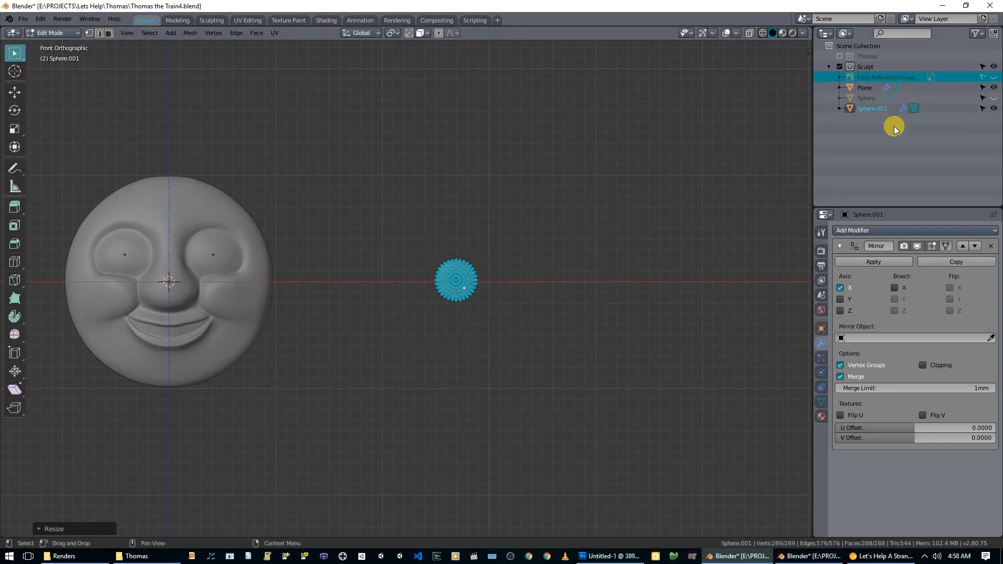
- Unhide the Face Reference Image and move the disc over the eye on the positive X side
{"action": "left_click", "coordinate": [994, 77]}
{"action": "scroll", "coordinate": [343, 255], "scroll_direction": "up", "scroll_amount": 1}
{"action": "middle_click_drag", "start_coordinate": [406, 267], "coordinate": [546, 275], "text": "shift"}
{"action": "key", "text": "g"}
{"action": "left_click", "coordinate": [318, 265]}
{"action": "scroll", "coordinate": [348, 269], "scroll_direction": "up", "scroll_amount": 3}
{"action": "middle_click_drag", "start_coordinate": [349, 269], "coordinate": [524, 288], "text": "shift"}
{"action": "scroll", "coordinate": [524, 288], "scroll_direction": "up", "scroll_amount": 3}
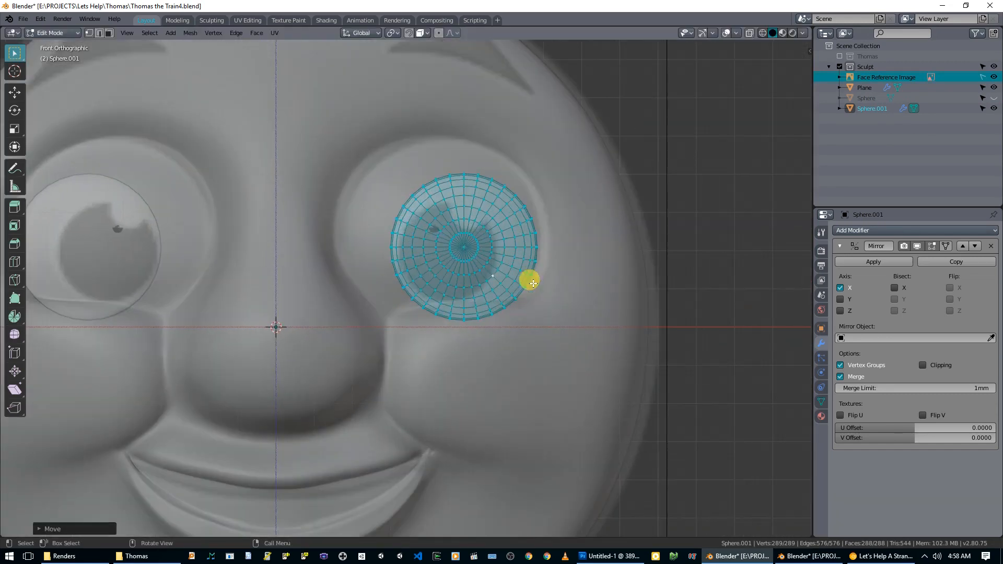
- Scale and position the disc so it matches the dark pupil in the reference image
{"action": "key", "text": "s"}
{"action": "left_click", "coordinate": [505, 275]}
{"action": "key", "text": "g"}
{"action": "left_click", "coordinate": [491, 281]}
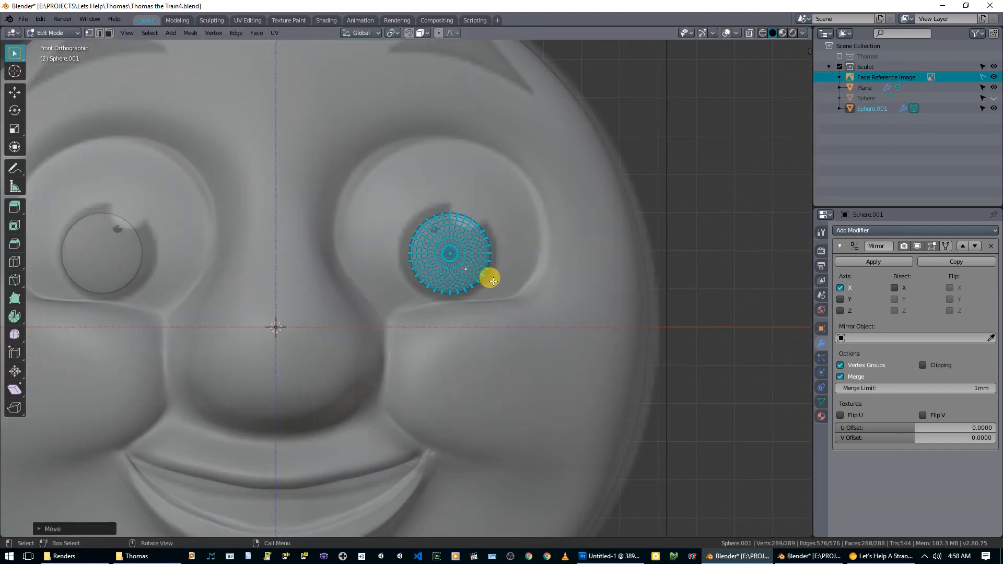
{"action": "key", "text": "s"}
{"action": "left_click", "coordinate": [503, 280]}
{"action": "key", "text": "g"}
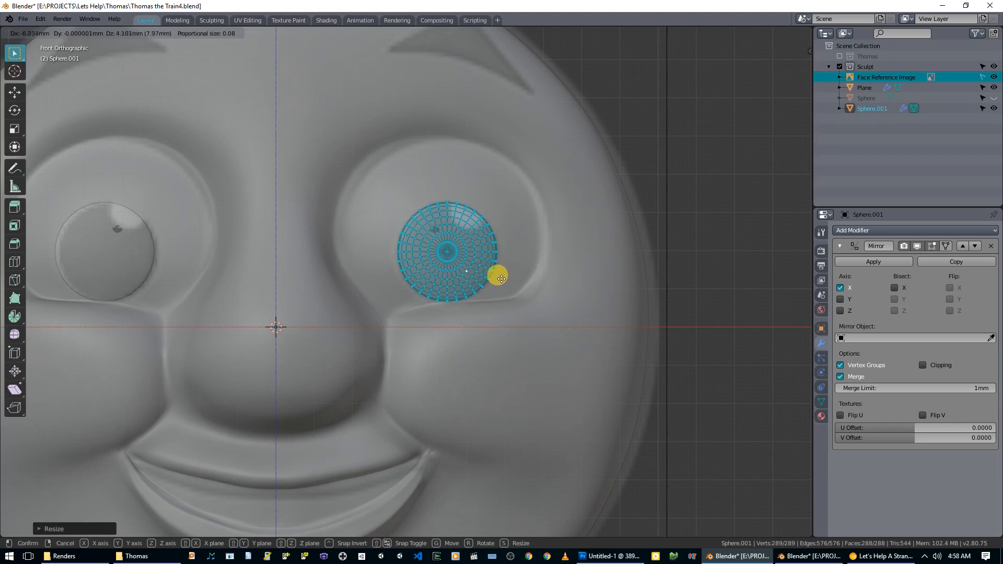
{"action": "left_click", "coordinate": [501, 279]}
- Move the disc along Y toward the front of the eyeball, about 238 mm, in the top view
{"action": "middle_click_drag", "start_coordinate": [502, 275], "coordinate": [491, 312]}
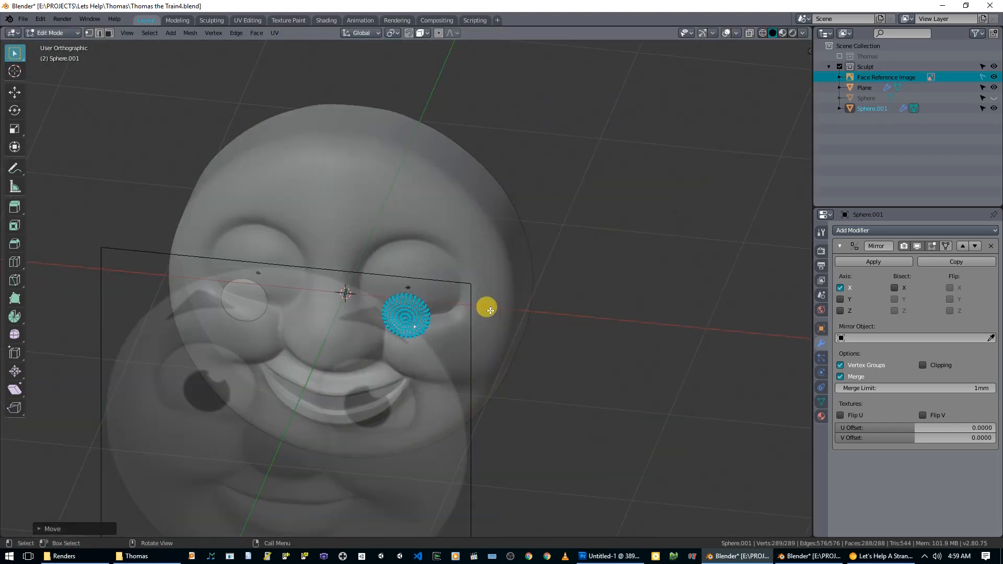
{"action": "key", "text": "KP_7"}
{"action": "key", "text": "g"}
{"action": "key", "text": "y"}
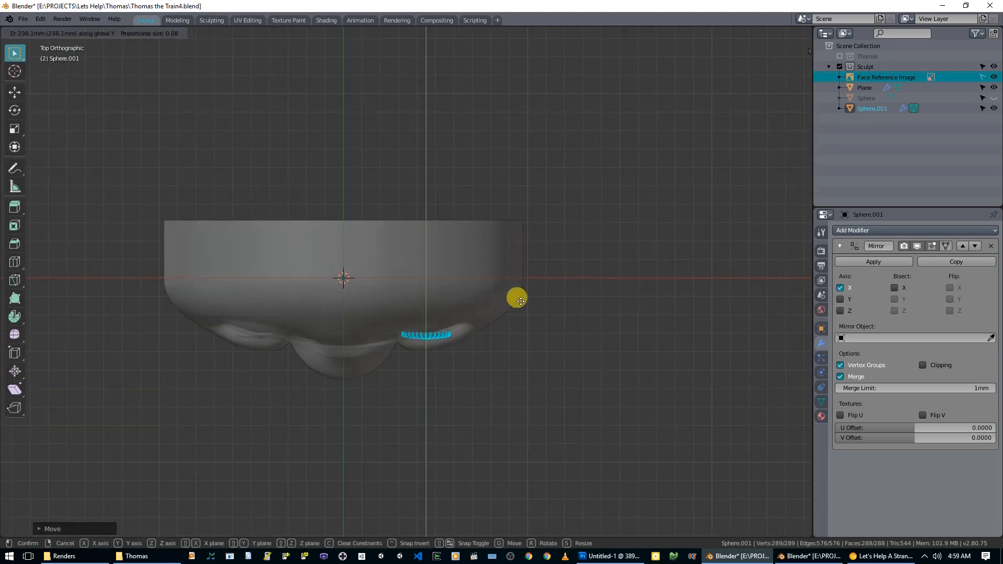
{"action": "left_click", "coordinate": [517, 297]}
- Rotate the whole pupil disc about -11° in the top view to follow the eyeball's slant
{"action": "left_click", "coordinate": [432, 335]}
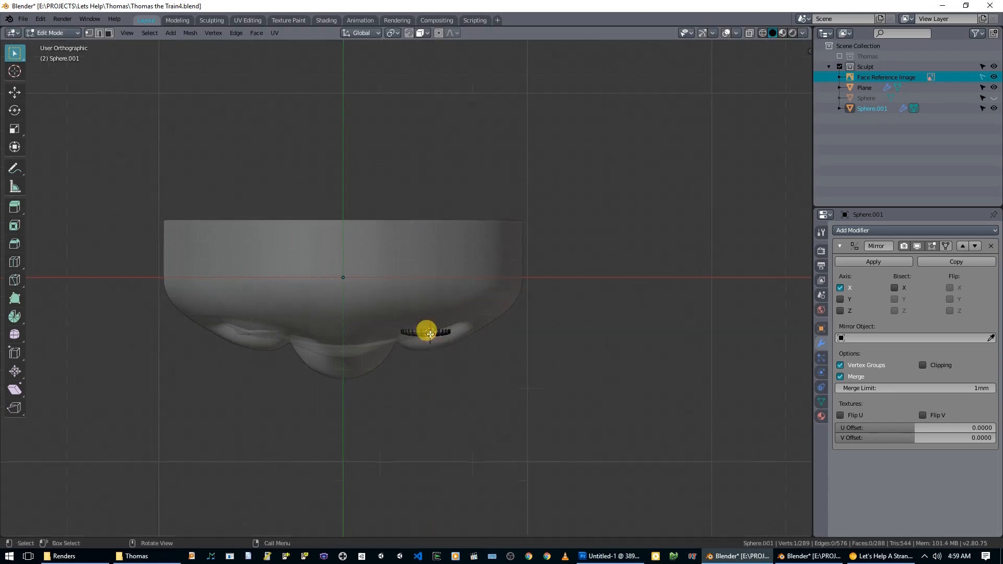
{"action": "key", "text": "KP_Decimal"}
{"action": "middle_click_drag", "start_coordinate": [441, 334], "coordinate": [394, 410]}
{"action": "key", "text": "a"}
{"action": "key", "text": "KP_7"}
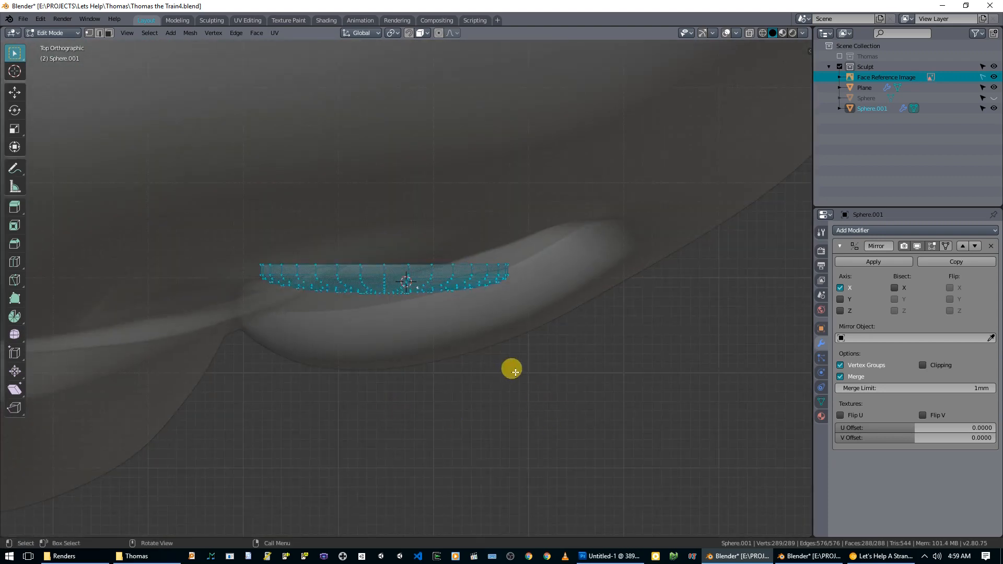
{"action": "key", "text": "r"}
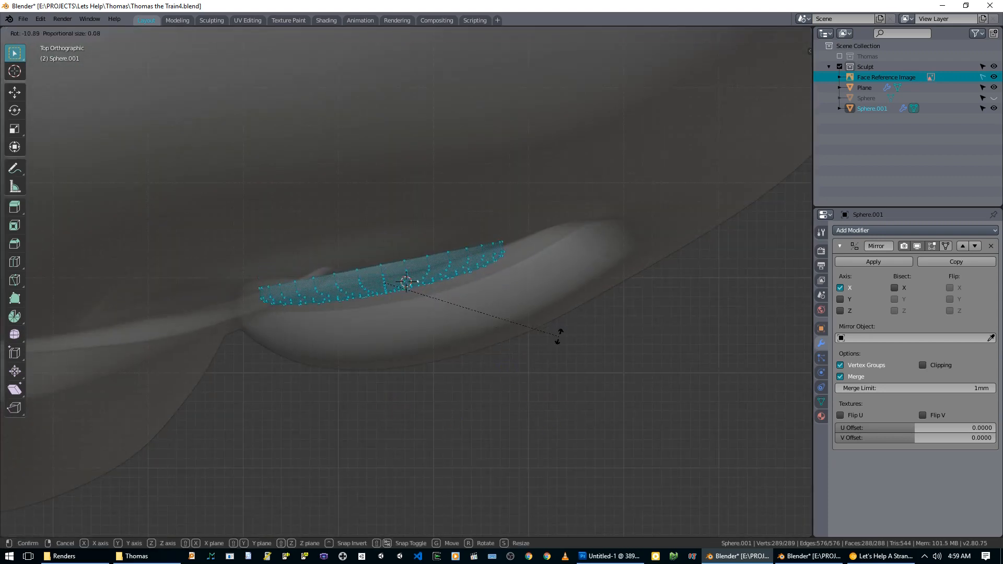
{"action": "left_click", "coordinate": [557, 334]}
- Turn off X-ray and move the pupil disc onto the visible front surface of the eyeball
{"action": "middle_click_drag", "start_coordinate": [553, 333], "coordinate": [399, 327]}
{"action": "key", "text": "alt+z"}
{"action": "key", "text": "g"}
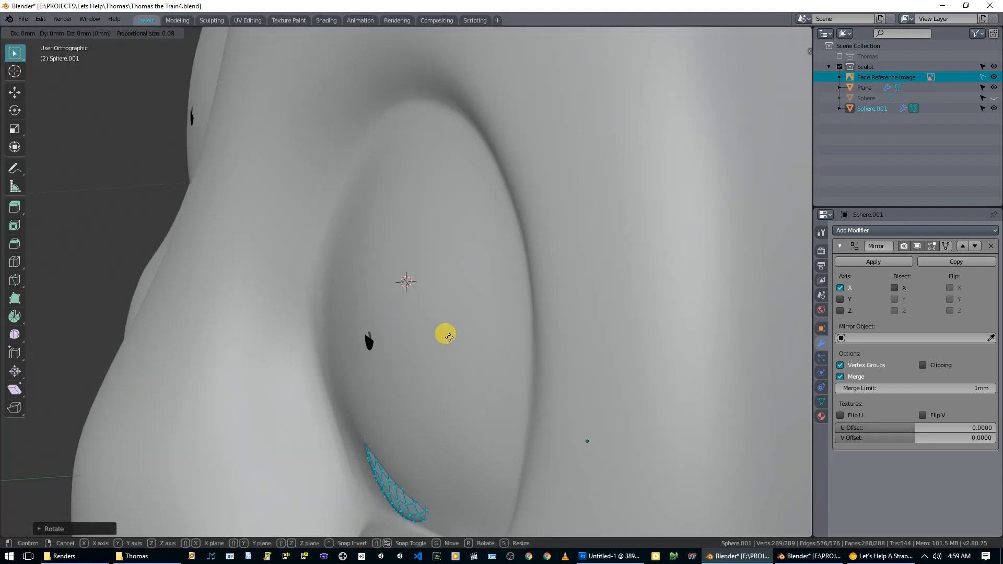
{"action": "left_click", "coordinate": [426, 340]}
- Tilt the pupil disc about -3° in the right side view to match the eyeball's slope
{"action": "key", "text": "KP_3"}
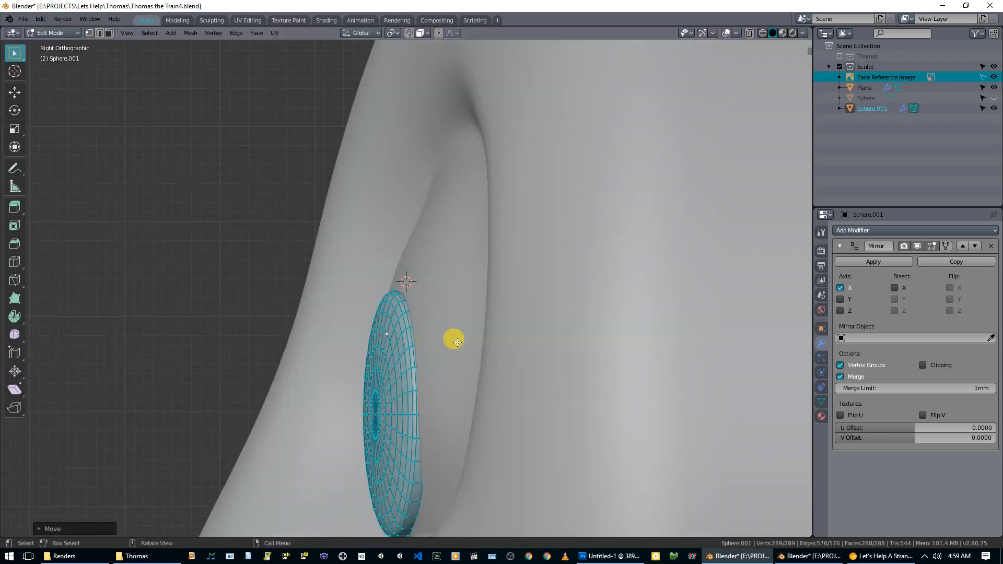
{"action": "key", "text": "r"}
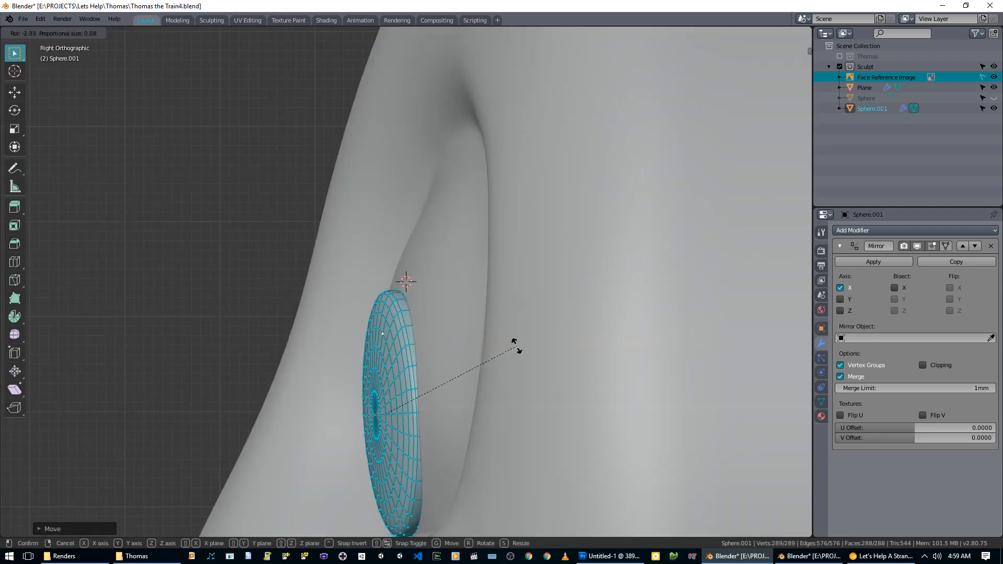
{"action": "left_click", "coordinate": [515, 345]}
- Fine-tune the pupil disc's rotation in the top view and return to Object Mode
{"action": "middle_click_drag", "start_coordinate": [513, 345], "coordinate": [638, 416]}
{"action": "key", "text": "KP_7"}
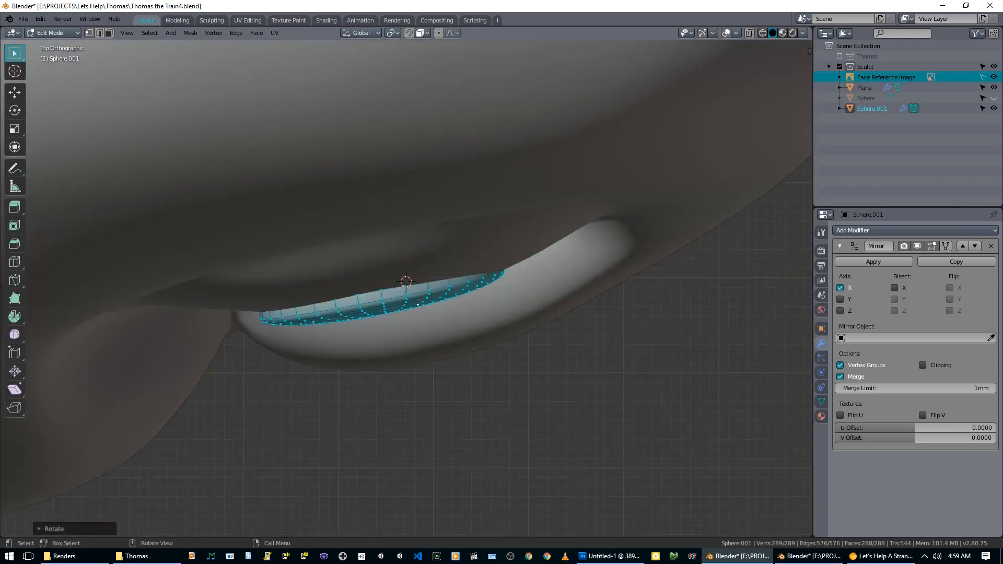
{"action": "key", "text": "r"}
{"action": "left_click", "coordinate": [599, 368]}
{"action": "middle_click_drag", "start_coordinate": [599, 368], "coordinate": [408, 394]}
{"action": "key", "text": "Tab"}
{"action": "scroll", "coordinate": [465, 362], "scroll_direction": "down", "scroll_amount": 6}
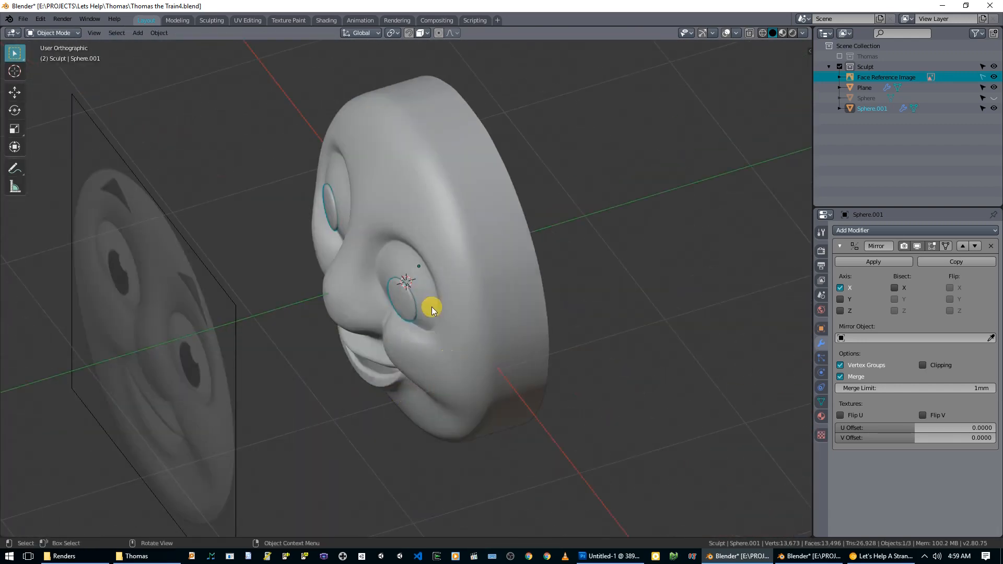
- Apply the Mirror modifier on the pupils and join them into the face mesh
{"action": "left_click", "coordinate": [874, 261]}
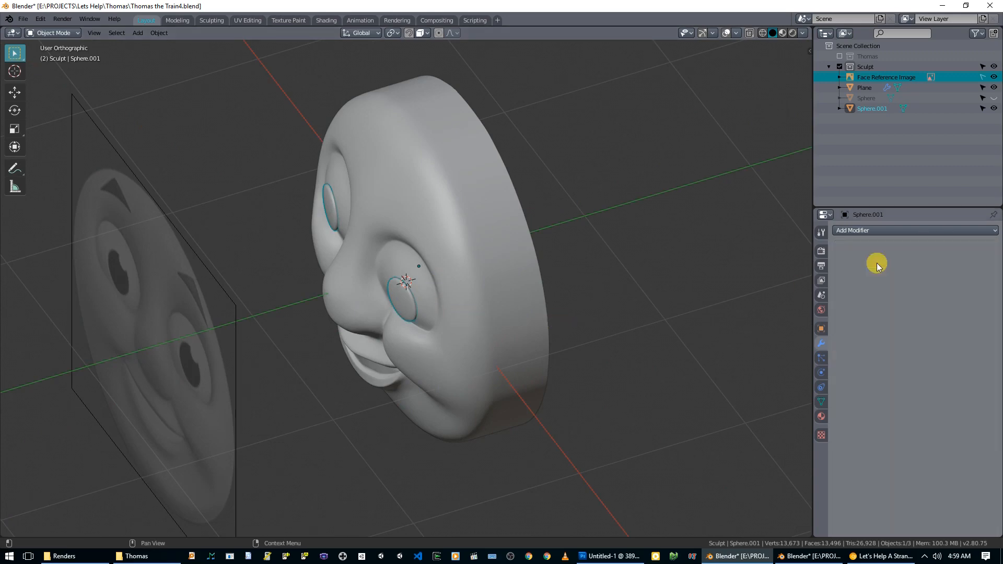
{"action": "left_click", "coordinate": [478, 308], "text": "shift"}
{"action": "key", "text": "ctrl+j"}
{"action": "middle_click_drag", "start_coordinate": [459, 318], "coordinate": [531, 306]}
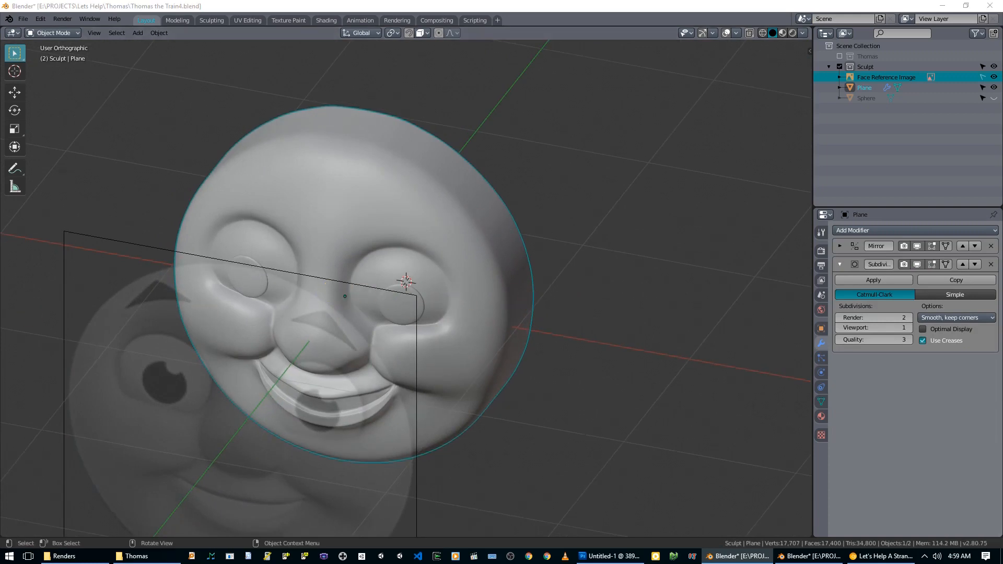
{"action": "middle_click_drag", "start_coordinate": [596, 284], "coordinate": [604, 263]}
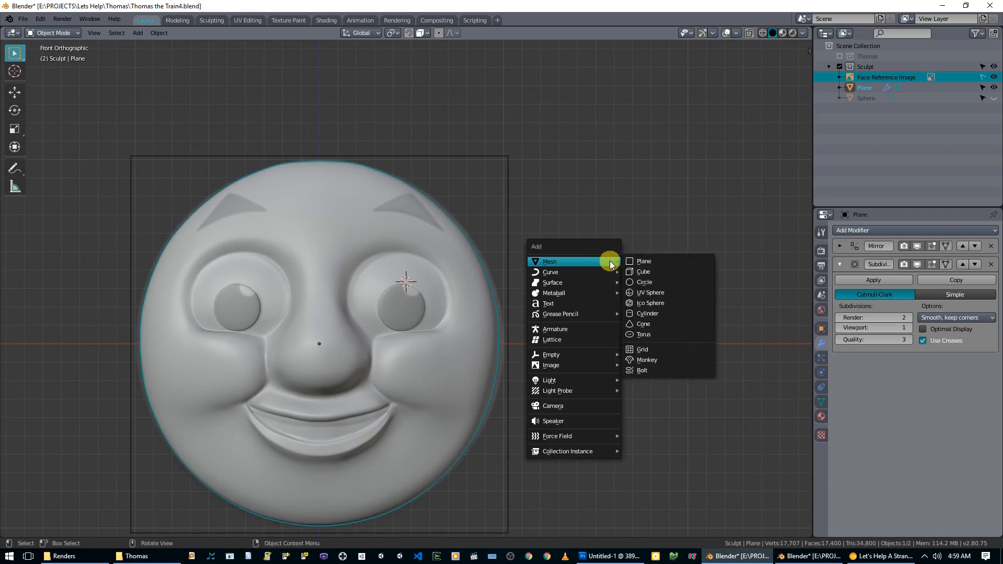
{"action": "left_click", "coordinate": [640, 272]}
{"action": "key", "text": "s"}
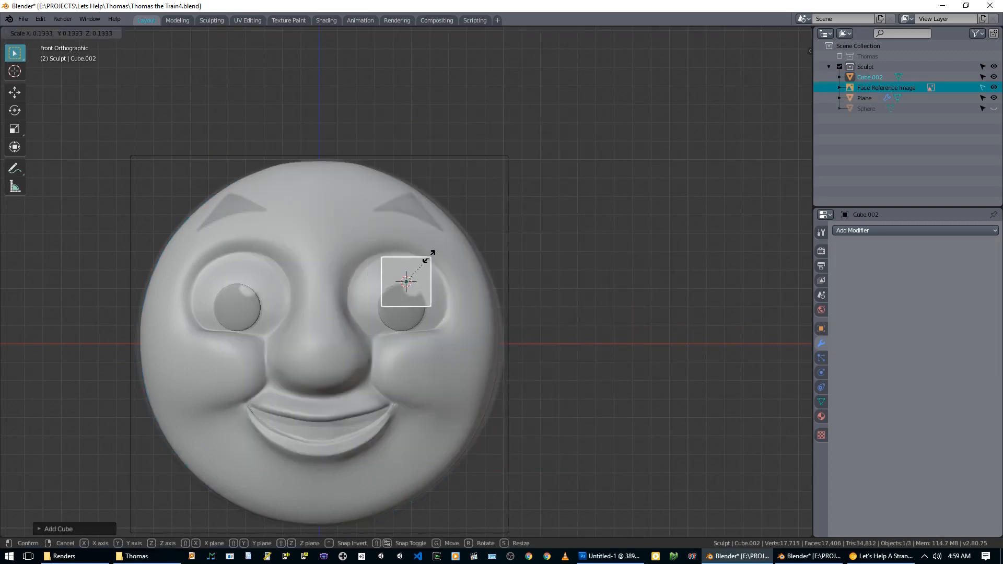
{"action": "key", "text": "Escape"}
{"action": "key", "text": "Delete"}
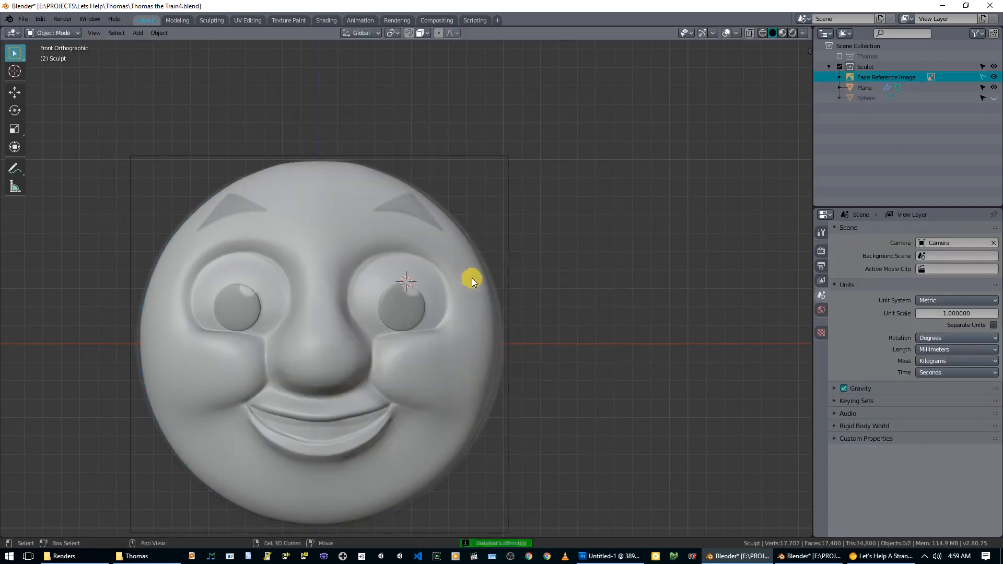
- Add a cube at the world origin, shrink its mesh and place it beside the eyebrow on the positive X side
{"action": "scroll", "coordinate": [471, 278], "scroll_direction": "down", "scroll_amount": 4}
{"action": "key", "text": "shift+a"}
{"action": "left_click", "coordinate": [544, 286]}
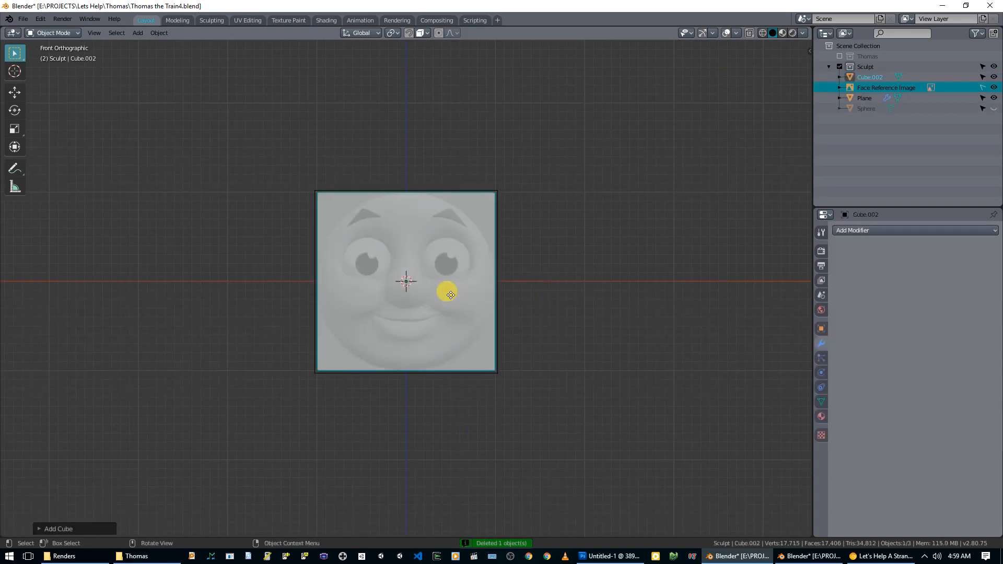
{"action": "key", "text": "Tab"}
{"action": "key", "text": "g"}
{"action": "left_click", "coordinate": [530, 225]}
{"action": "key", "text": "s"}
{"action": "left_click", "coordinate": [490, 221]}
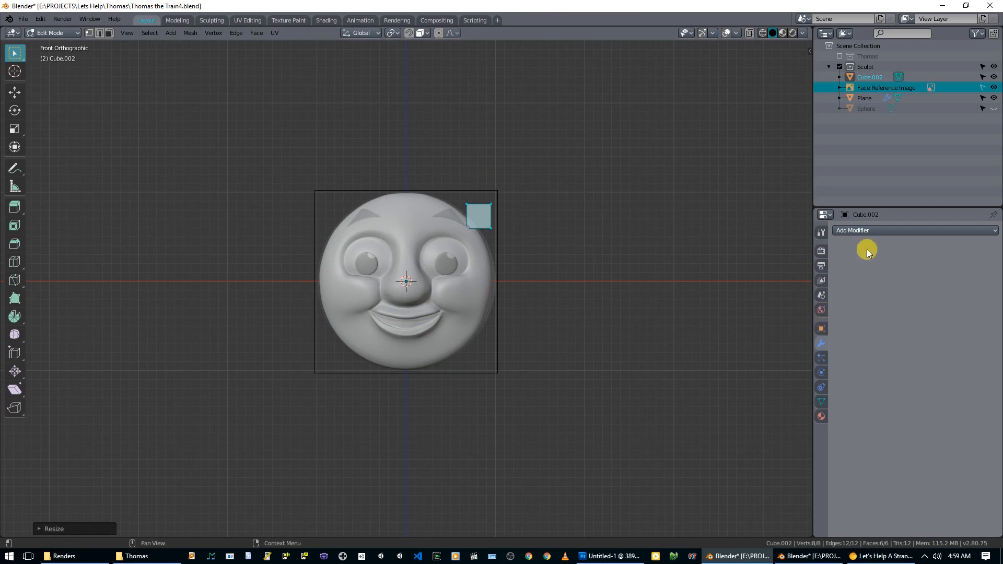
- Add an X-axis Mirror modifier and a Subdivision Surface modifier to the cube
{"action": "left_click", "coordinate": [867, 231]}
{"action": "left_click", "coordinate": [800, 337]}
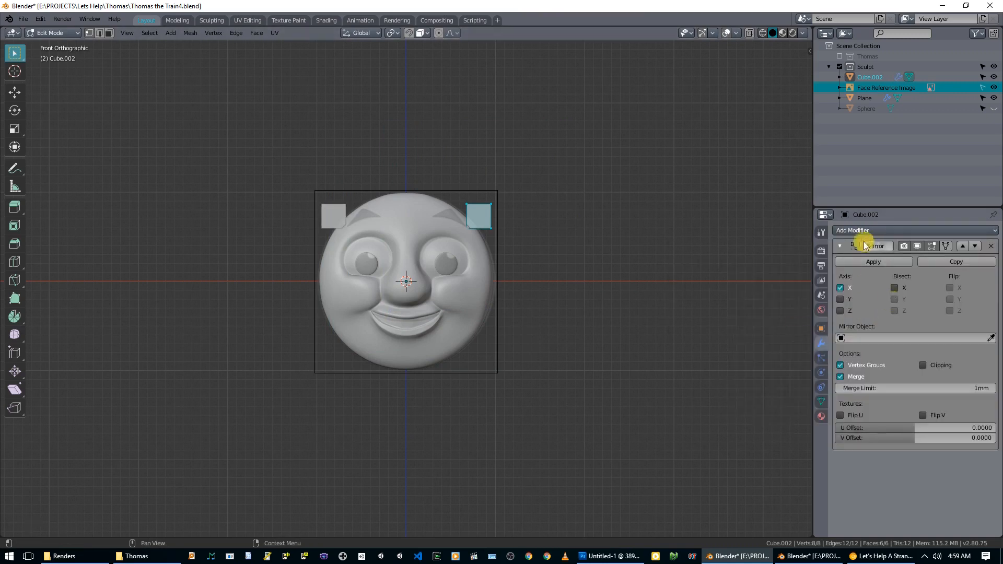
{"action": "left_click", "coordinate": [928, 365]}
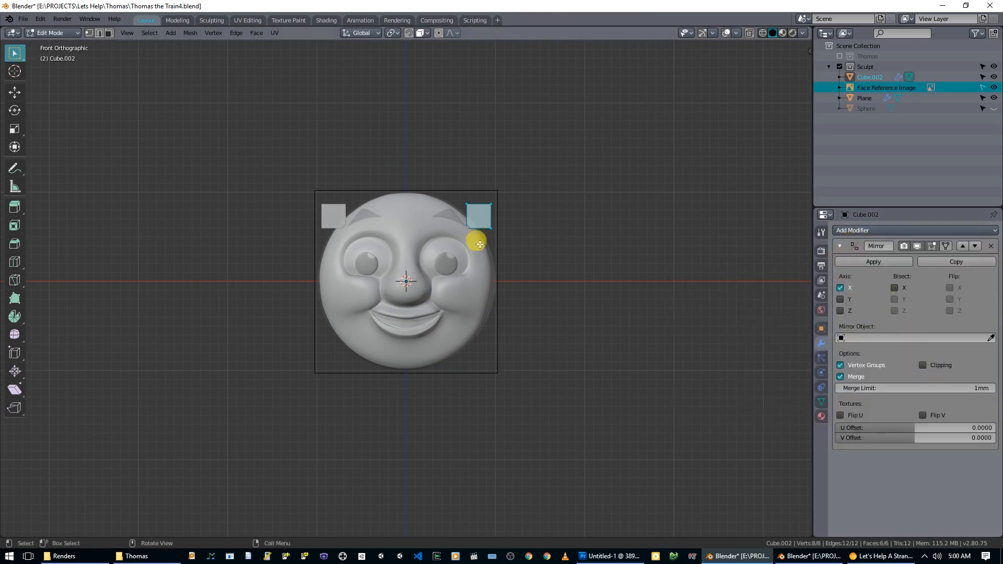
{"action": "left_click", "coordinate": [840, 245]}
{"action": "left_click", "coordinate": [842, 231]}
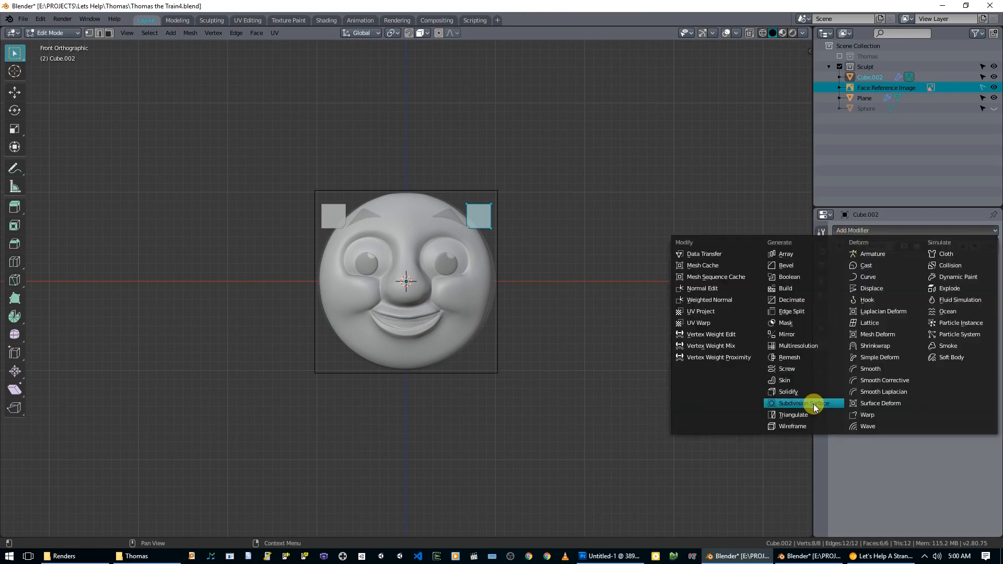
{"action": "left_click", "coordinate": [822, 387]}
- Move the cube over the reference eyebrow in the front view and in front of the forehead in the side view
{"action": "scroll", "coordinate": [449, 226], "scroll_direction": "up", "scroll_amount": 5}
{"action": "middle_click_drag", "start_coordinate": [573, 165], "coordinate": [465, 352], "text": "shift"}
{"action": "scroll", "coordinate": [551, 256], "scroll_direction": "up", "scroll_amount": 1}
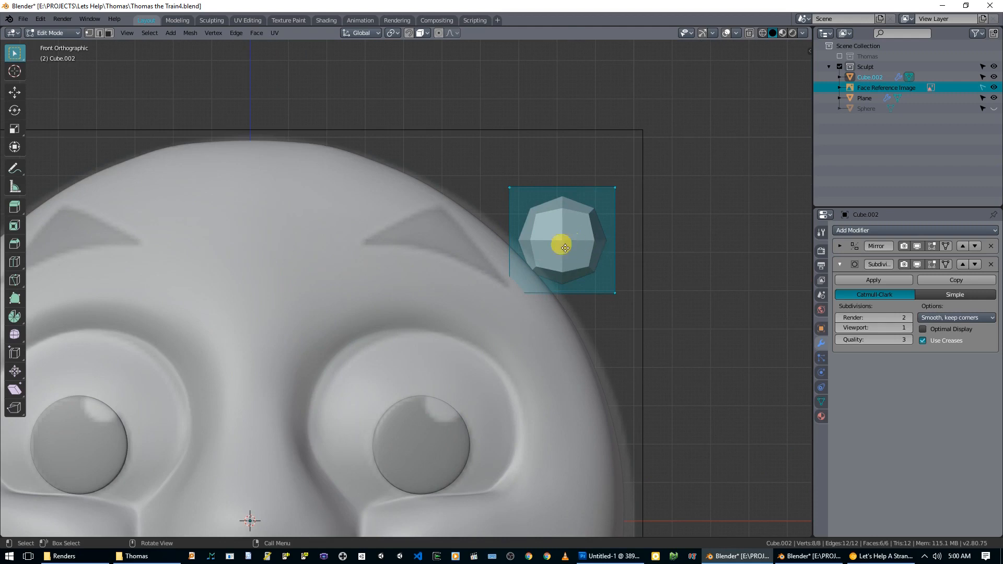
{"action": "key", "text": "g"}
{"action": "left_click", "coordinate": [459, 243]}
{"action": "key", "text": "KP_3"}
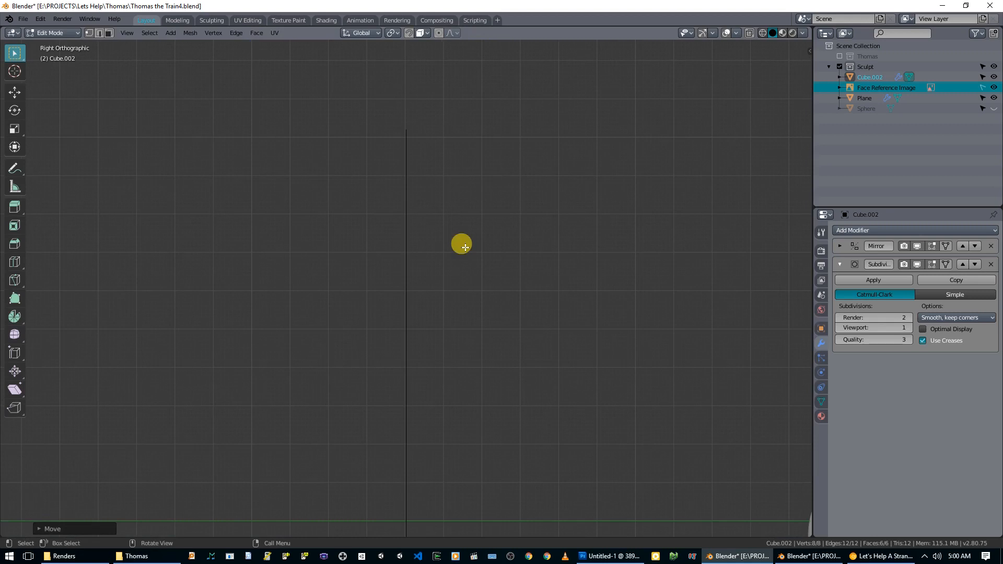
{"action": "scroll", "coordinate": [465, 247], "scroll_direction": "down", "scroll_amount": 3}
{"action": "key", "text": "g"}
{"action": "left_click", "coordinate": [440, 263]}
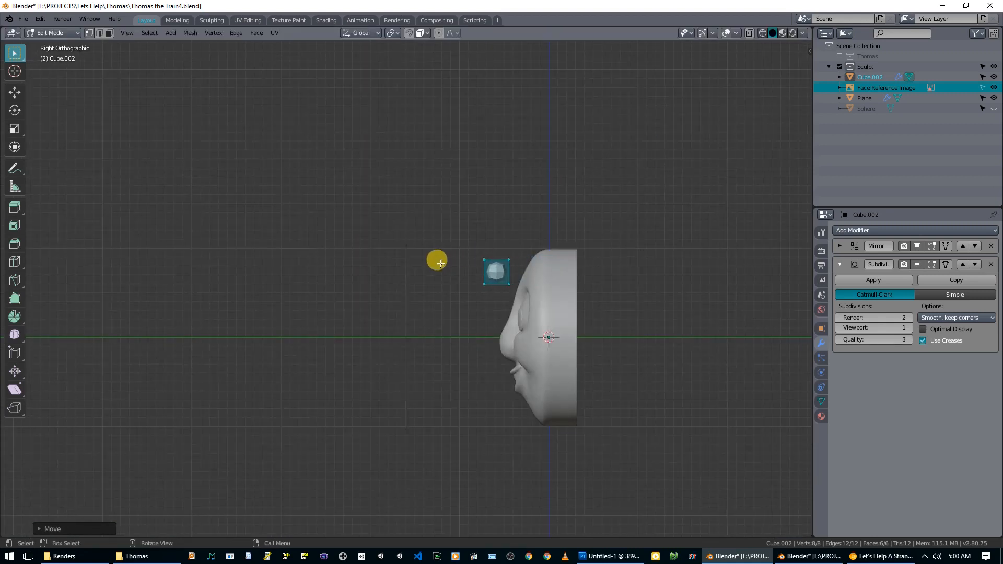
- Shade the cube smooth and set its Subdivision Surface viewport level to 2
{"action": "key", "text": "KP_1"}
{"action": "scroll", "coordinate": [440, 264], "scroll_direction": "up", "scroll_amount": 4}
{"action": "key", "text": "Tab"}
{"action": "right_click", "coordinate": [433, 265]}
{"action": "left_click", "coordinate": [432, 264]}
{"action": "scroll", "coordinate": [432, 266], "scroll_direction": "up", "scroll_amount": 4}
{"action": "key", "text": "Tab"}
{"action": "left_click", "coordinate": [900, 329]}
{"action": "left_click", "coordinate": [910, 327]}
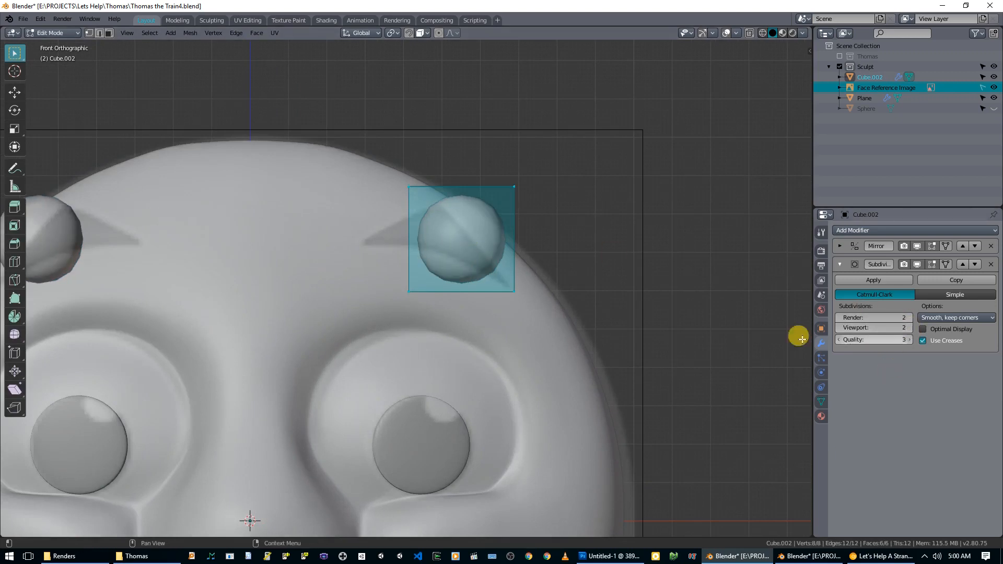
- Turn on X-ray and move the cube's inner upper and lower corner vertices to the middle of the reference eyebrow
{"action": "scroll", "coordinate": [515, 309], "scroll_direction": "up", "scroll_amount": 2}
{"action": "key", "text": "alt+a"}
{"action": "left_click_drag", "start_coordinate": [380, 215], "coordinate": [438, 264]}
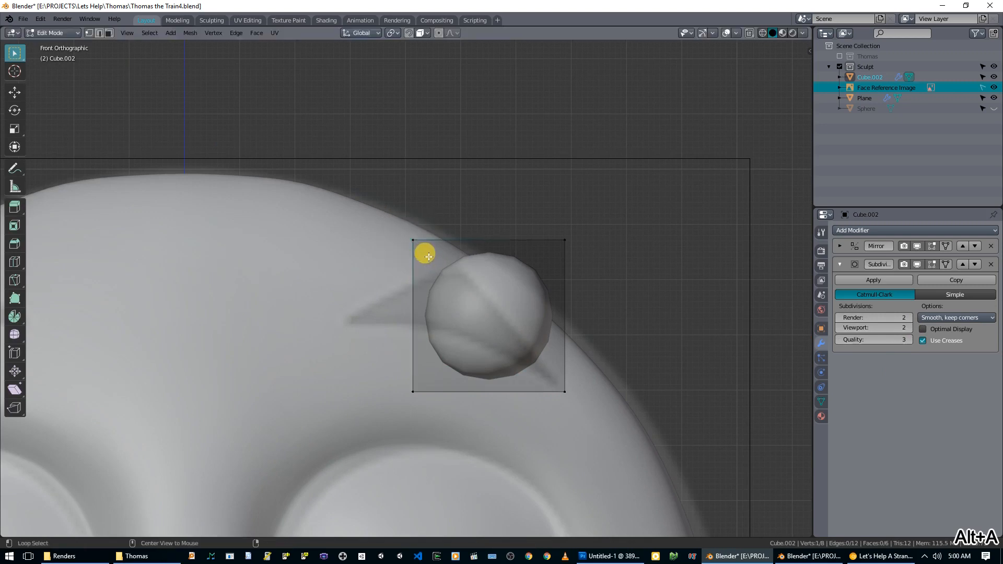
{"action": "key", "text": "alt+z"}
{"action": "left_click_drag", "start_coordinate": [437, 261], "coordinate": [481, 290]}
{"action": "left_click", "coordinate": [418, 396]}
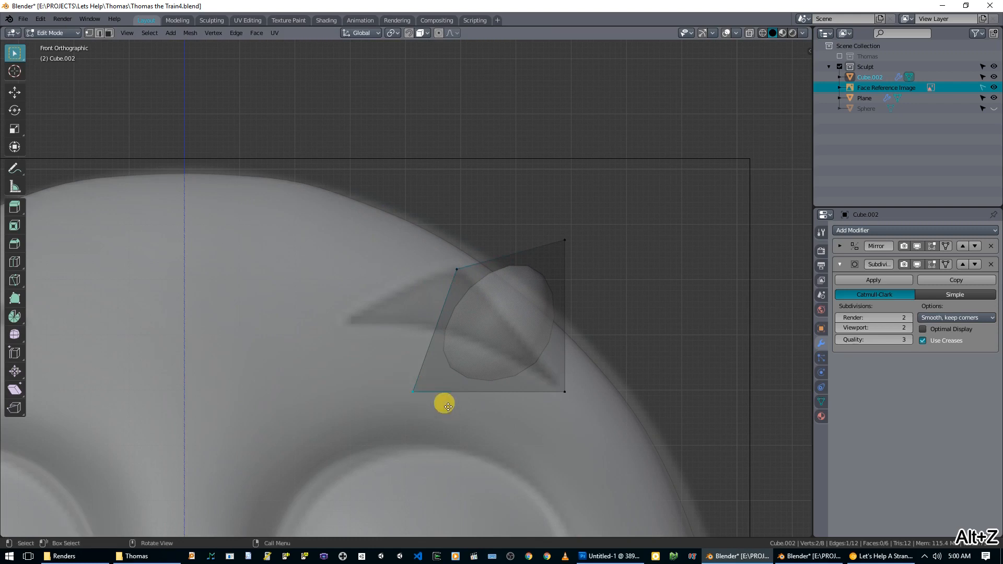
{"action": "key", "text": "g"}
{"action": "left_click", "coordinate": [475, 340]}
- Move the cube's outer lower and upper corner vertices together at the eyebrow's outer tip
{"action": "left_click", "coordinate": [566, 393]}
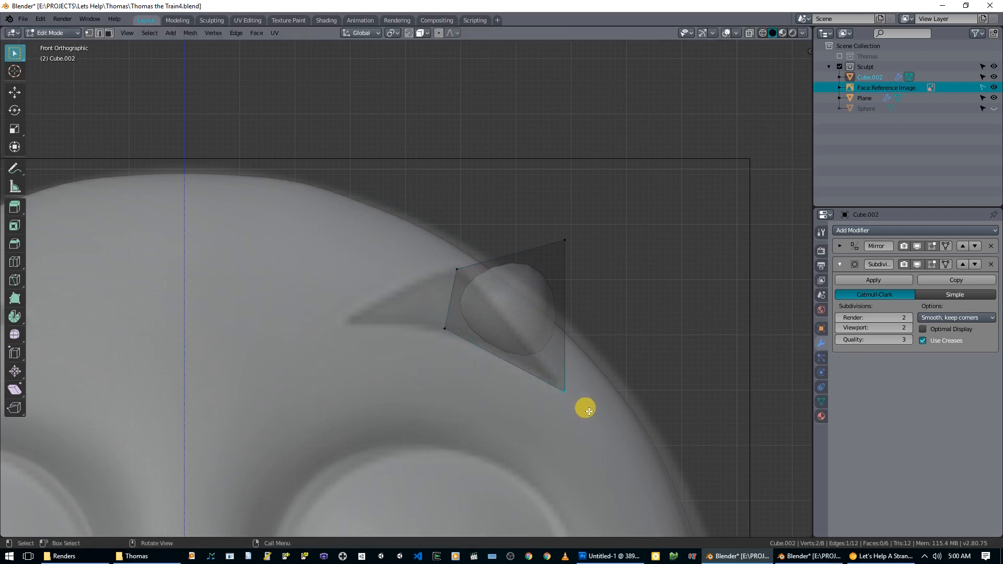
{"action": "key", "text": "g"}
{"action": "left_click", "coordinate": [569, 398]}
{"action": "left_click", "coordinate": [555, 229]}
{"action": "key", "text": "g"}
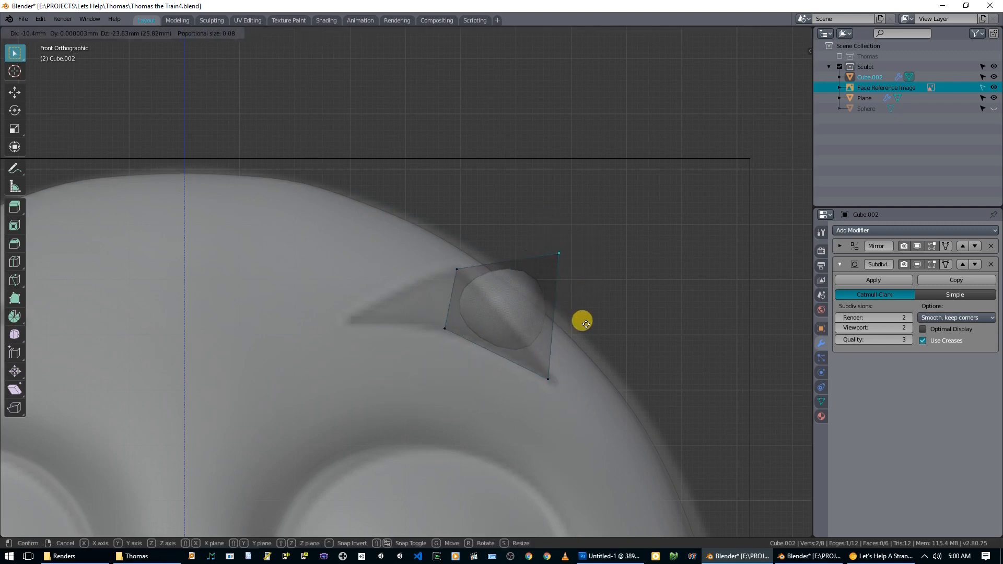
{"action": "left_click", "coordinate": [580, 417]}
{"action": "key", "text": "g"}
{"action": "left_click", "coordinate": [583, 414]}
- Add a loop cut across the middle of the eyebrow's outer half
{"action": "scroll", "coordinate": [545, 364], "scroll_direction": "up", "scroll_amount": 1}
{"action": "key", "text": "ctrl+r"}
{"action": "left_click", "coordinate": [533, 358]}
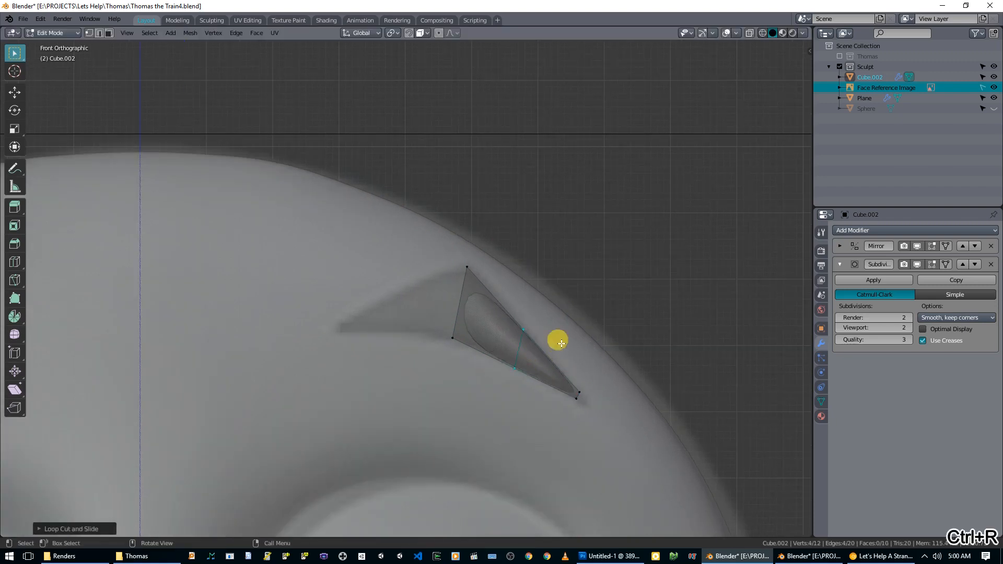
{"action": "scroll", "coordinate": [477, 325], "scroll_direction": "up", "scroll_amount": 2}
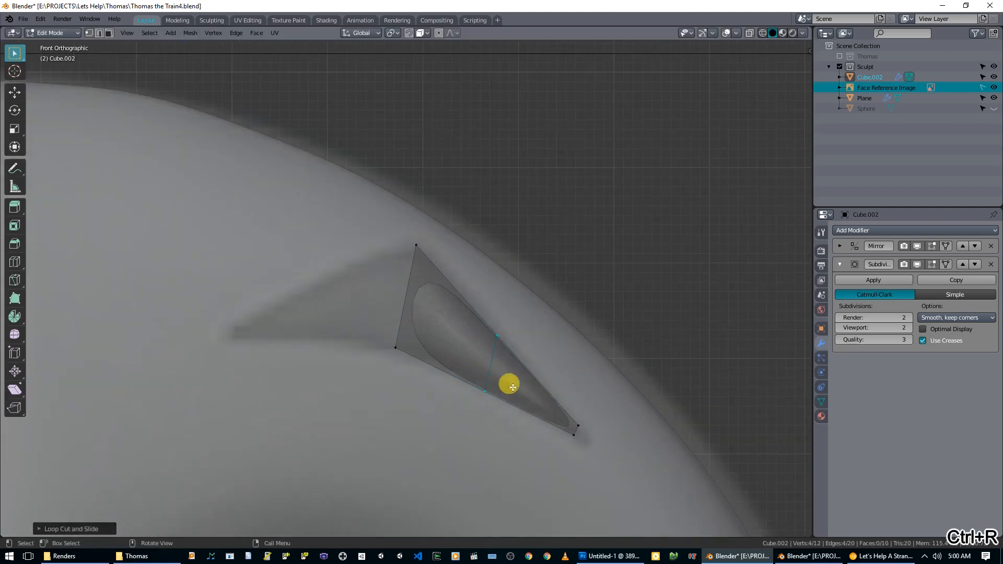
- Extrude the eyebrow's inner end face to the reference's inner tip and lower its upper vertices to taper it
{"action": "key", "text": "alt+a"}
{"action": "left_click_drag", "start_coordinate": [380, 330], "coordinate": [390, 368]}
{"action": "left_click_drag", "start_coordinate": [377, 205], "coordinate": [438, 389]}
{"action": "key", "text": "e"}
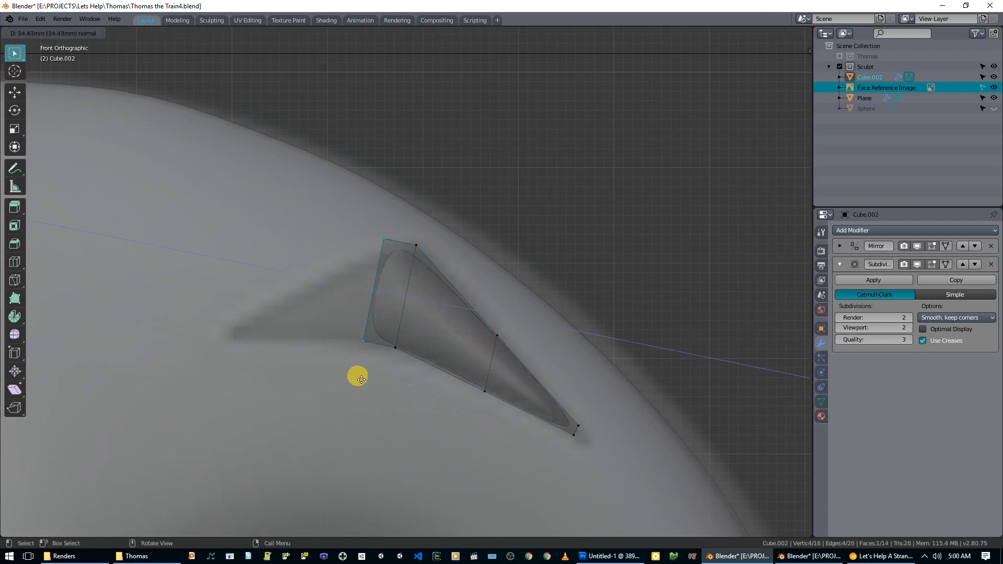
{"action": "left_click", "coordinate": [270, 382]}
{"action": "key", "text": "g"}
{"action": "left_click", "coordinate": [267, 396]}
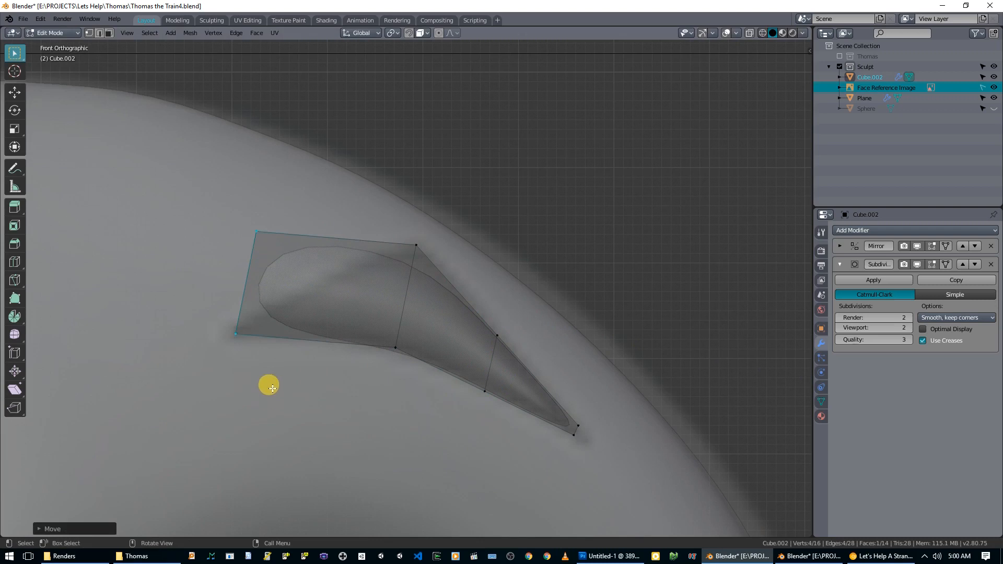
{"action": "left_click_drag", "start_coordinate": [220, 221], "coordinate": [298, 255]}
{"action": "key", "text": "g"}
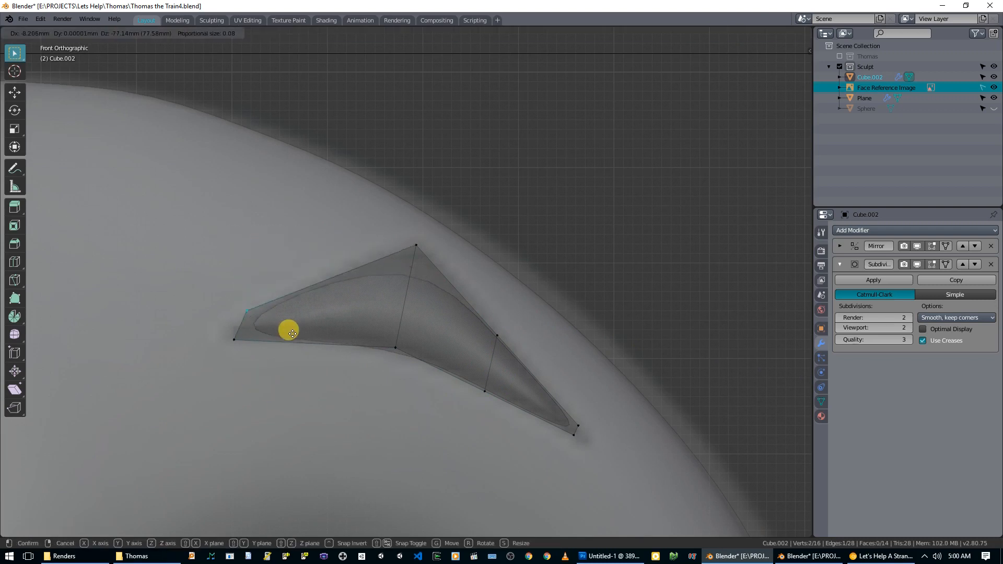
{"action": "left_click", "coordinate": [299, 307]}
- Add a loop cut across the eyebrow's inner half and move its upper vertices onto the reference outline
{"action": "key", "text": "ctrl+r"}
{"action": "left_click", "coordinate": [316, 306]}
{"action": "right_click", "coordinate": [316, 306]}
{"action": "key", "text": "alt+a"}
{"action": "left_click_drag", "start_coordinate": [308, 265], "coordinate": [352, 305]}
{"action": "key", "text": "g"}
{"action": "left_click", "coordinate": [350, 297]}
- Add a loop cut close to each side of the eyebrow's peak to sharpen it
{"action": "key", "text": "ctrl+r"}
{"action": "left_click", "coordinate": [361, 265]}
{"action": "left_click", "coordinate": [392, 251]}
{"action": "left_click", "coordinate": [389, 250]}
{"action": "key", "text": "g"}
{"action": "left_click", "coordinate": [423, 272]}
{"action": "left_click", "coordinate": [452, 289]}
{"action": "left_click", "coordinate": [432, 267]}
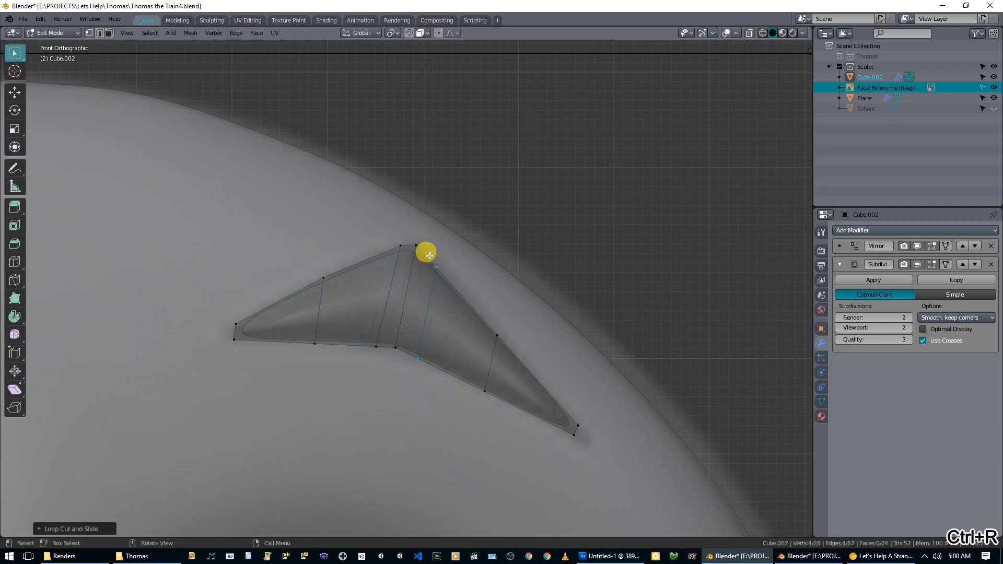
- Adjust the upper vertices of the eyebrow's outer half to follow the reference outline
{"action": "key", "text": "g"}
{"action": "left_click", "coordinate": [451, 284]}
{"action": "key", "text": "alt+a"}
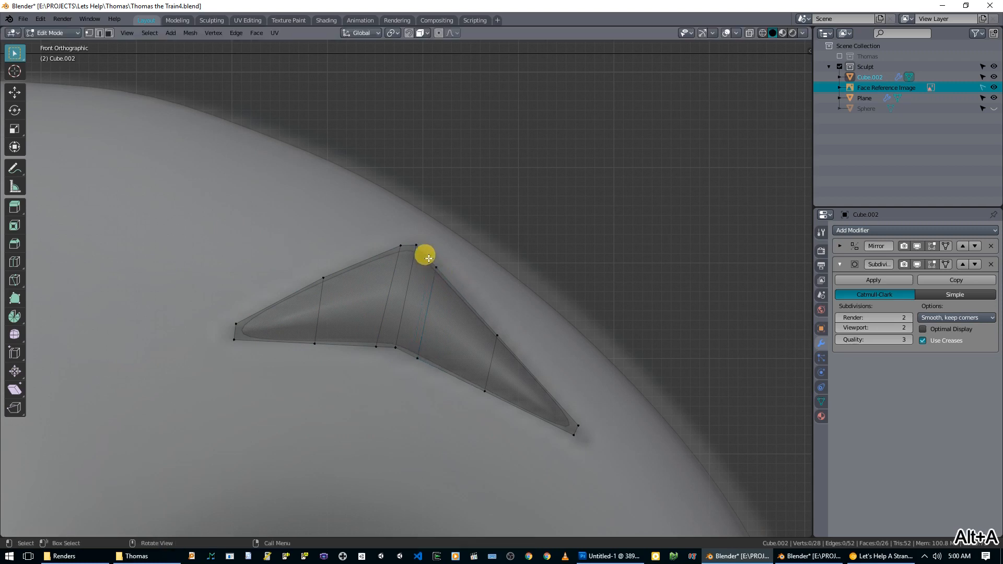
{"action": "left_click_drag", "start_coordinate": [429, 260], "coordinate": [450, 284]}
{"action": "key", "text": "g"}
{"action": "left_click", "coordinate": [451, 283]}
{"action": "left_click", "coordinate": [497, 335]}
{"action": "key", "text": "g"}
{"action": "left_click", "coordinate": [508, 344]}
- Adjust the lower vertices of the eyebrow's outer half to smooth its bottom curve
{"action": "left_click_drag", "start_coordinate": [411, 351], "coordinate": [494, 402]}
{"action": "key", "text": "g"}
{"action": "left_click", "coordinate": [441, 369]}
{"action": "key", "text": "g"}
{"action": "left_click", "coordinate": [493, 399]}
- Adjust the lower vertices of the eyebrow's inner half to smooth its bottom edge along the reference outline
{"action": "left_click_drag", "start_coordinate": [366, 336], "coordinate": [387, 373]}
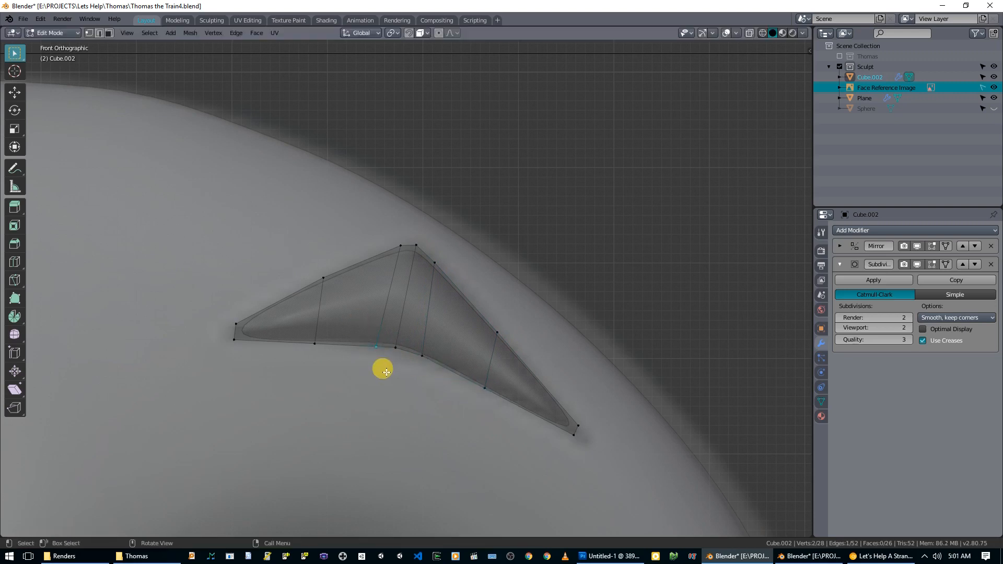
{"action": "key", "text": "g"}
{"action": "left_click", "coordinate": [378, 362]}
{"action": "left_click_drag", "start_coordinate": [296, 336], "coordinate": [329, 356]}
{"action": "key", "text": "g"}
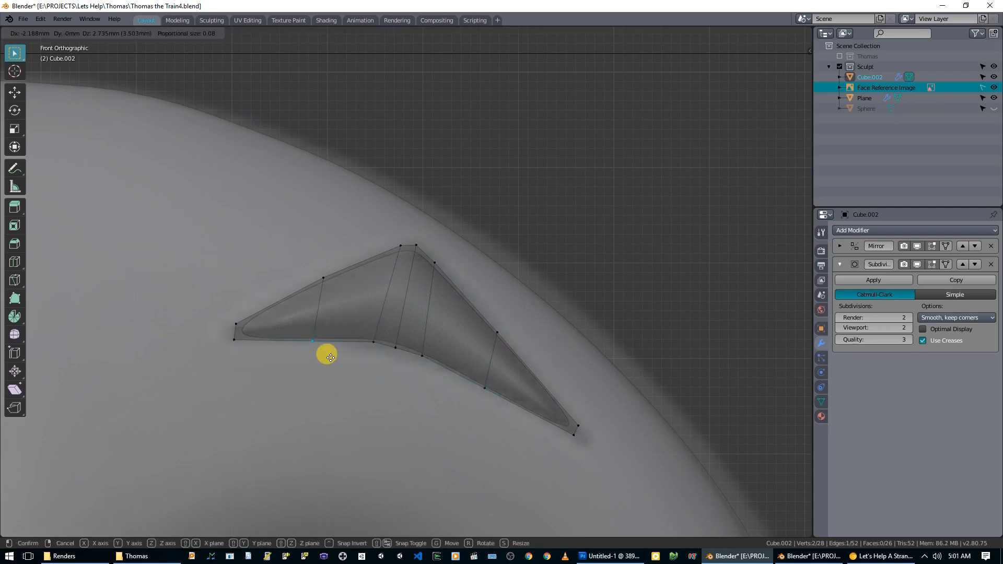
{"action": "left_click", "coordinate": [328, 353]}
{"action": "scroll", "coordinate": [441, 338], "scroll_direction": "down", "scroll_amount": 2}
- Add a loop cut around the eyebrow's sides and slide it close to the front face
{"action": "key", "text": "Tab"}
{"action": "scroll", "coordinate": [488, 324], "scroll_direction": "down", "scroll_amount": 4}
{"action": "middle_click_drag", "start_coordinate": [447, 341], "coordinate": [567, 305]}
{"action": "scroll", "coordinate": [568, 305], "scroll_direction": "up", "scroll_amount": 4}
{"action": "key", "text": "Tab"}
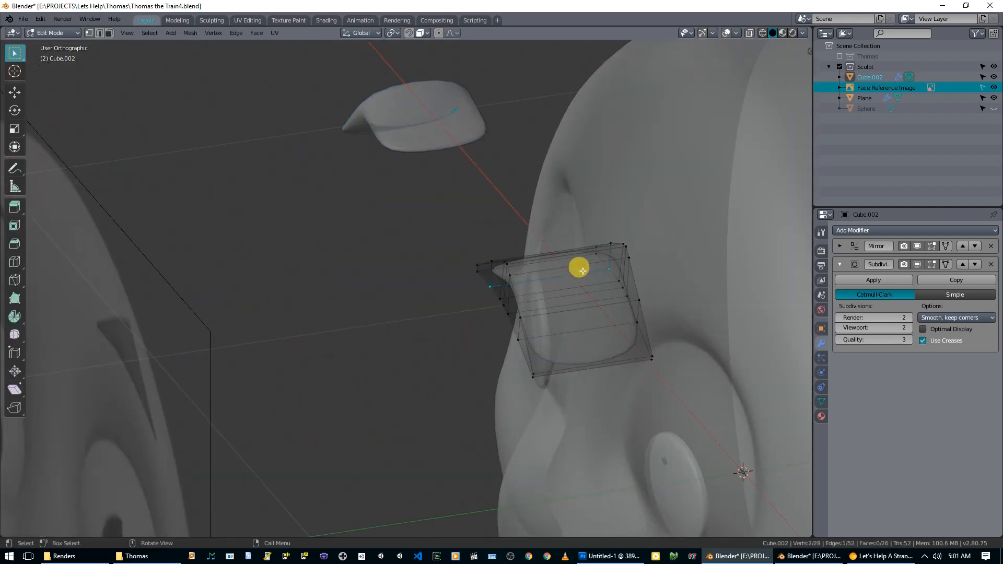
{"action": "key", "text": "ctrl+r"}
{"action": "left_click", "coordinate": [575, 269]}
{"action": "left_click", "coordinate": [539, 283]}
{"action": "key", "text": "Tab"}
{"action": "middle_click_drag", "start_coordinate": [538, 283], "coordinate": [528, 302]}
- Delete the faces on the back of the eyebrow mesh
{"action": "key", "text": "Tab"}
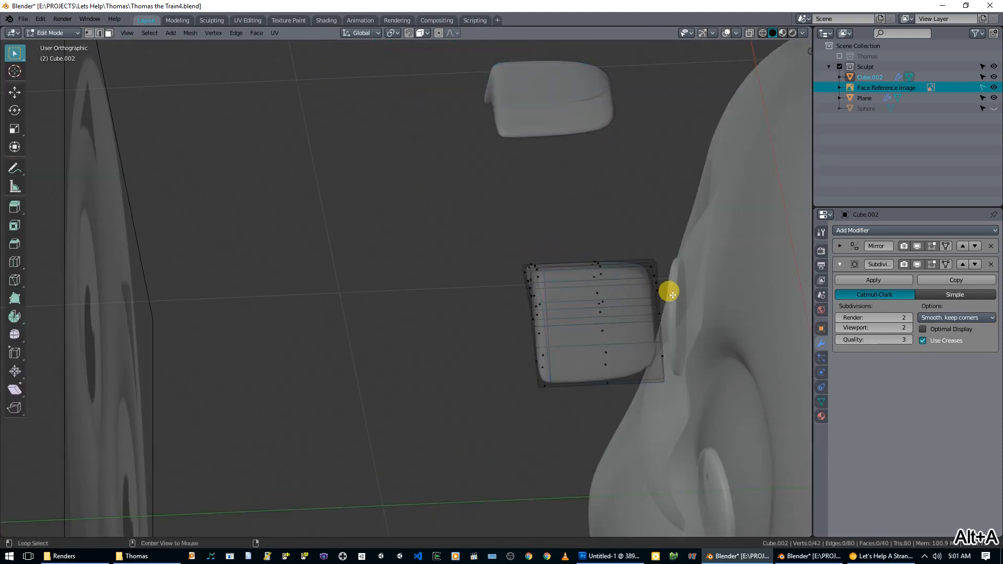
{"action": "left_click_drag", "start_coordinate": [641, 249], "coordinate": [721, 415]}
{"action": "key", "text": "x"}
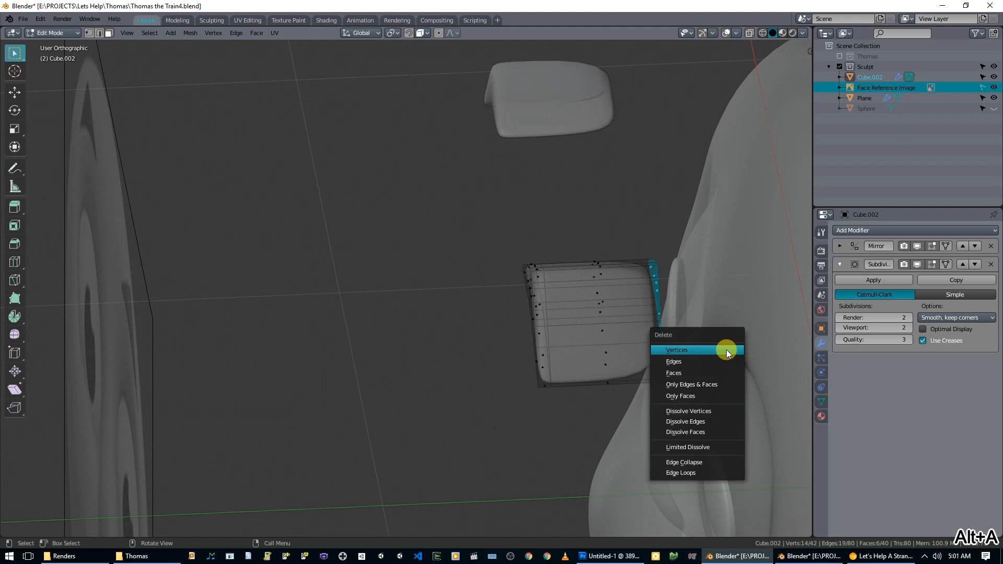
{"action": "left_click", "coordinate": [698, 374]}
{"action": "key", "text": "Tab"}
- Move the eyebrows back in the side view until they sit in the forehead
{"action": "middle_click_drag", "start_coordinate": [600, 341], "coordinate": [544, 337]}
{"action": "key", "text": "KP_1"}
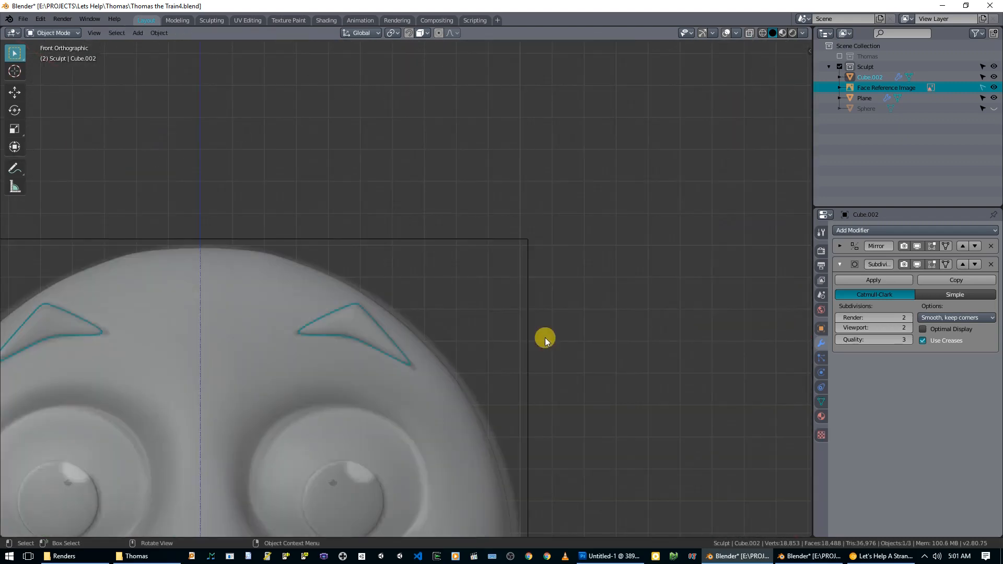
{"action": "key", "text": "KP_3"}
{"action": "key", "text": "g"}
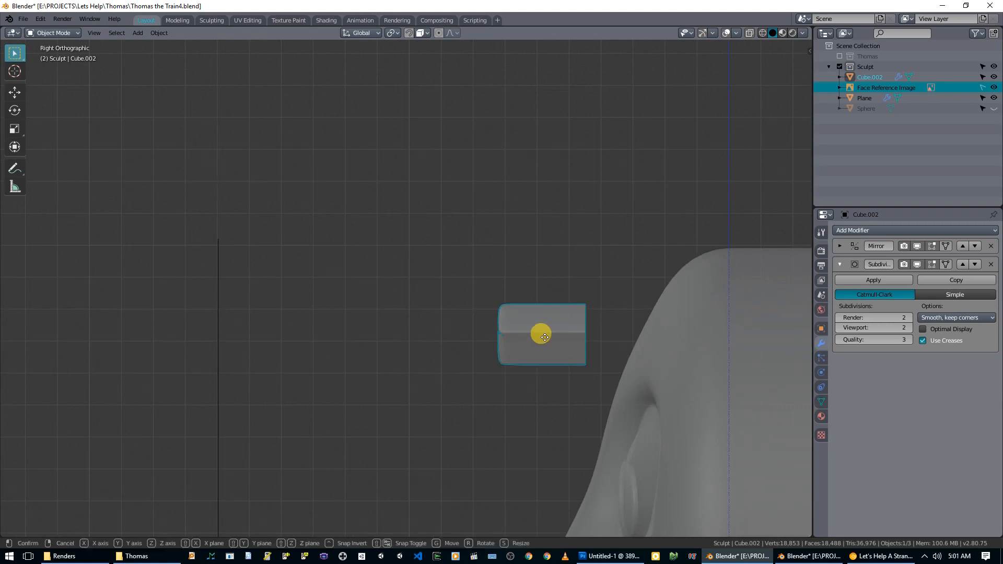
{"action": "left_click", "coordinate": [700, 350]}
{"action": "mouse_move", "coordinate": [704, 350]}
{"action": "middle_mouse_down"}
{"action": "mouse_move", "coordinate": [723, 359]}
{"action": "mouse_move", "coordinate": [706, 357]}
{"action": "middle_mouse_up"}
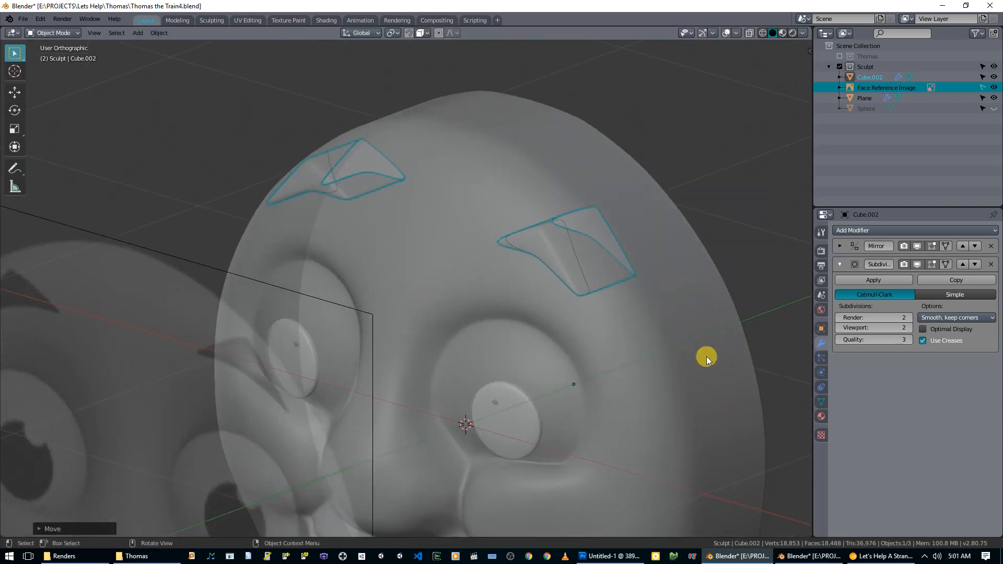
- Rotate the whole eyebrow mesh about 13 degrees in the top view to follow the forehead's curve
{"action": "key", "text": "KP_7"}
{"action": "middle_click_drag", "start_coordinate": [401, 155], "coordinate": [408, 437], "text": "shift"}
{"action": "key", "text": "s"}
{"action": "right_click", "coordinate": [466, 343]}
{"action": "key", "text": "Tab"}
{"action": "key", "text": "a"}
{"action": "key", "text": "r"}
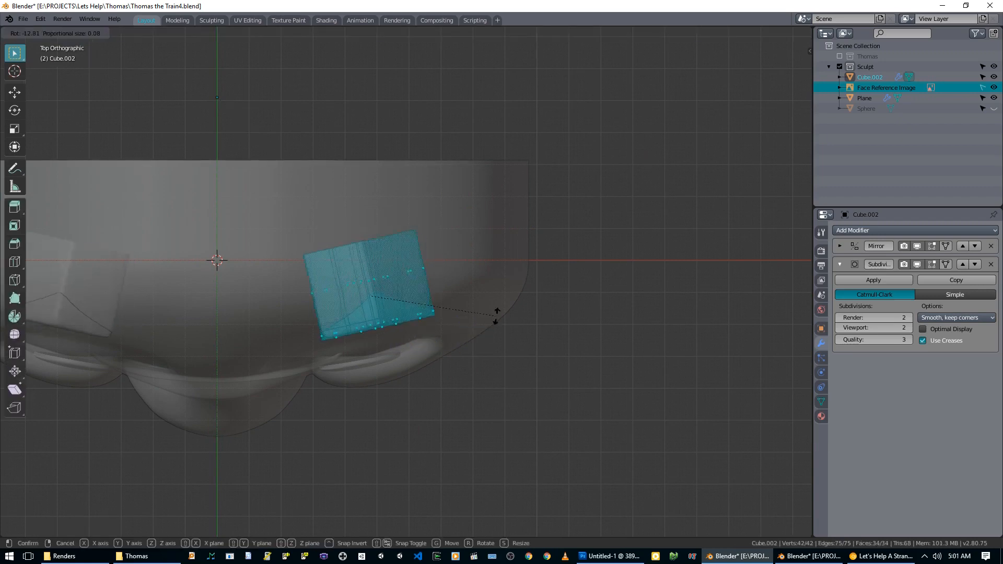
{"action": "left_click", "coordinate": [496, 314]}
- Rotate the eyebrow mesh in the side view to match the forehead's slope, and turn off X-ray display
{"action": "key", "text": "KP_3"}
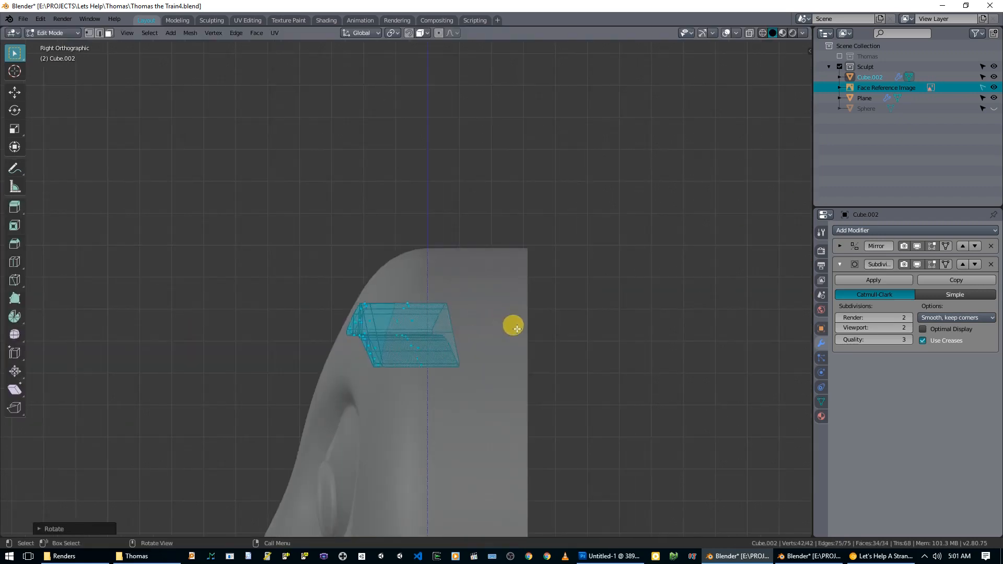
{"action": "scroll", "coordinate": [420, 342], "scroll_direction": "up", "scroll_amount": 2}
{"action": "middle_click_drag", "start_coordinate": [429, 336], "coordinate": [468, 279], "text": "shift"}
{"action": "key", "text": "r"}
{"action": "left_click", "coordinate": [492, 333]}
{"action": "mouse_move", "coordinate": [492, 332]}
{"action": "middle_mouse_down"}
{"action": "mouse_move", "coordinate": [455, 327]}
{"action": "mouse_move", "coordinate": [577, 328]}
{"action": "mouse_move", "coordinate": [600, 350]}
{"action": "mouse_move", "coordinate": [627, 354]}
{"action": "mouse_move", "coordinate": [486, 342]}
{"action": "mouse_move", "coordinate": [459, 309]}
{"action": "mouse_move", "coordinate": [487, 303]}
{"action": "middle_mouse_up"}
{"action": "key", "text": "alt+z"}
{"action": "key", "text": "r"}
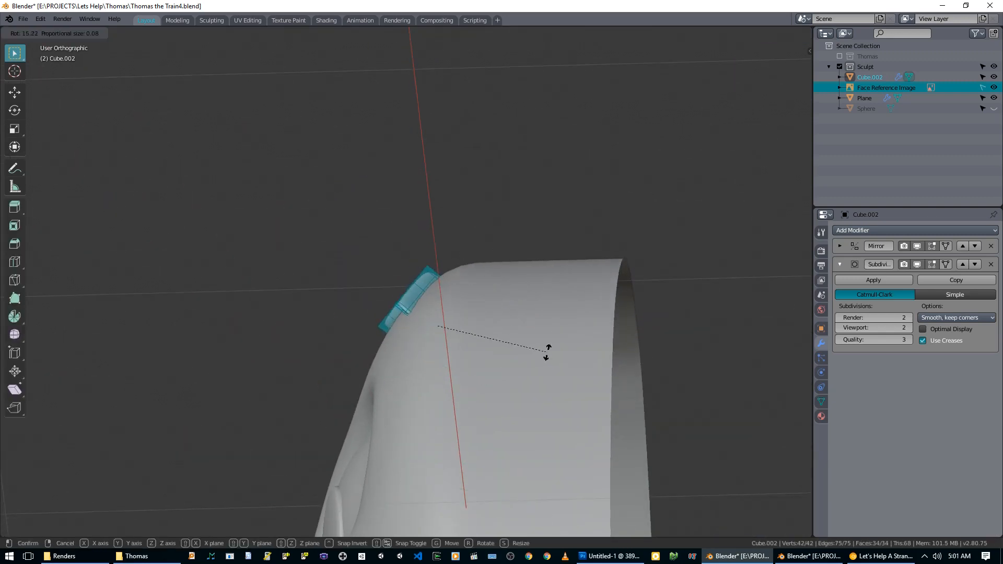
{"action": "right_click", "coordinate": [547, 353]}
- Try moving the two front faces at the eyebrow's peak, and undo the move
{"action": "middle_click_drag", "start_coordinate": [544, 354], "coordinate": [587, 358]}
{"action": "scroll", "coordinate": [450, 296], "scroll_direction": "up", "scroll_amount": 2}
{"action": "middle_click_drag", "start_coordinate": [400, 298], "coordinate": [413, 381], "text": "shift"}
{"action": "scroll", "coordinate": [405, 396], "scroll_direction": "up", "scroll_amount": 1}
{"action": "left_click", "coordinate": [382, 344]}
{"action": "left_click", "coordinate": [395, 340], "text": "shift"}
{"action": "key", "text": "g"}
{"action": "left_click", "coordinate": [432, 305]}
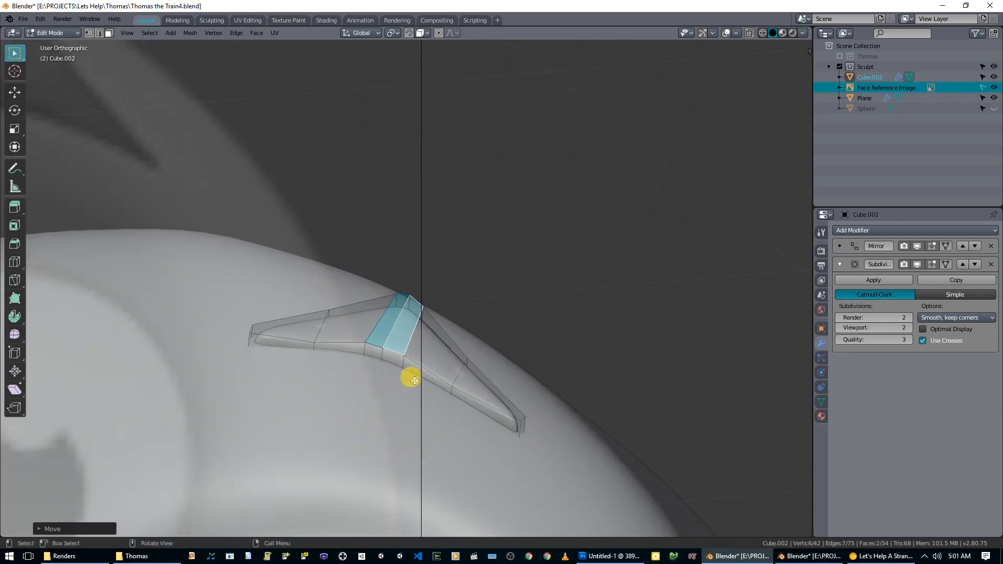
{"action": "key", "text": "ctrl+z"}
- Move the selected eyebrow geometry to fit it against the forehead surface, and return to Object Mode
{"action": "left_click", "coordinate": [457, 370]}
{"action": "middle_click_drag", "start_coordinate": [377, 330], "coordinate": [349, 320]}
{"action": "key", "text": "g"}
{"action": "left_click", "coordinate": [407, 266]}
{"action": "scroll", "coordinate": [374, 320], "scroll_direction": "down", "scroll_amount": 3}
{"action": "key", "text": "Tab"}
- Move the whole eyebrow mesh down in the front view to line it up with the reference eyebrow
{"action": "key", "text": "KP_1"}
{"action": "middle_click_drag", "start_coordinate": [453, 311], "coordinate": [459, 268], "text": "shift"}
{"action": "scroll", "coordinate": [452, 278], "scroll_direction": "up", "scroll_amount": 1}
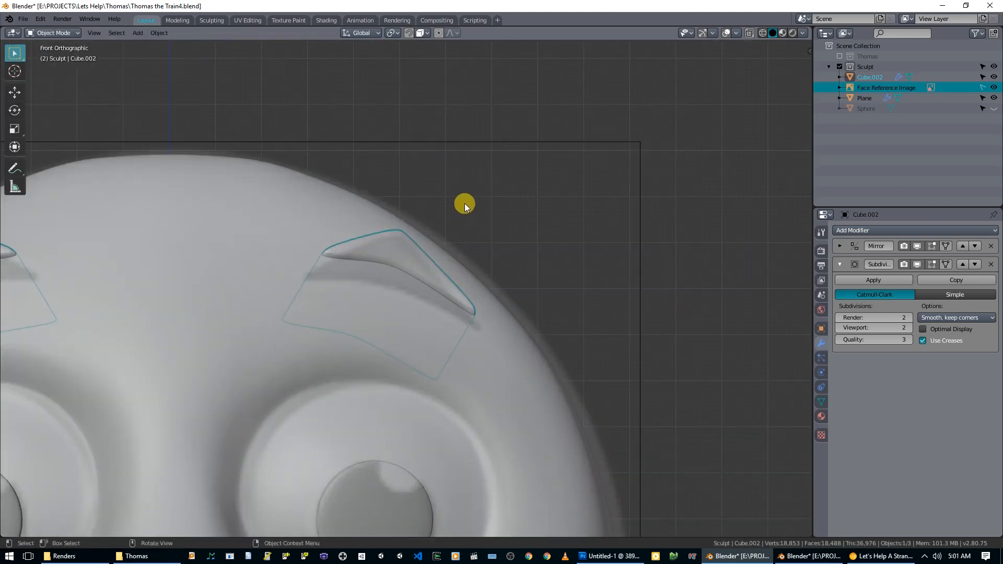
{"action": "key", "text": "Tab"}
{"action": "key", "text": "a"}
{"action": "key", "text": "g"}
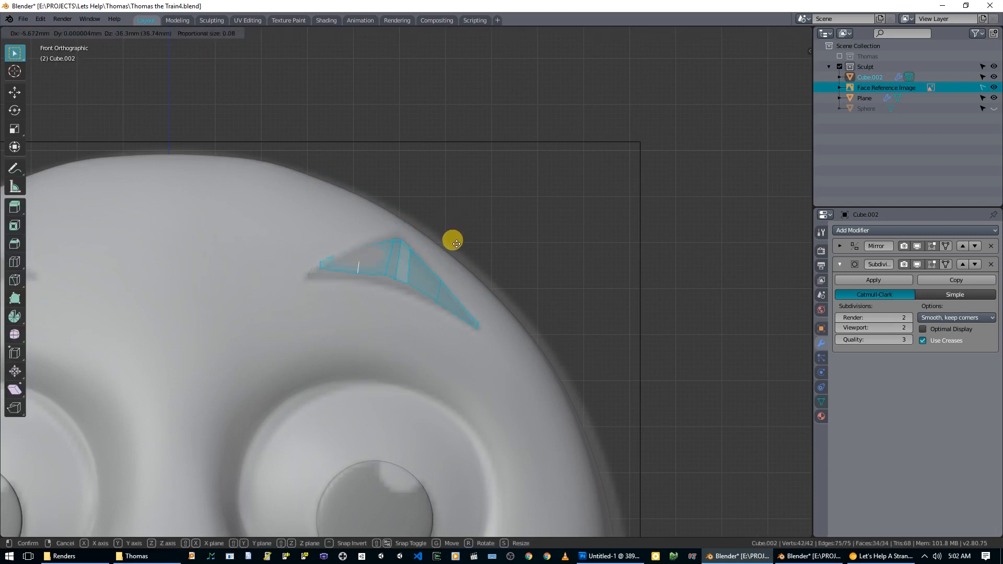
{"action": "left_click", "coordinate": [456, 244]}
- Move the whole eyebrow mesh about 18 mm forward along the Y axis so it protrudes from the forehead
{"action": "key", "text": "KP_3"}
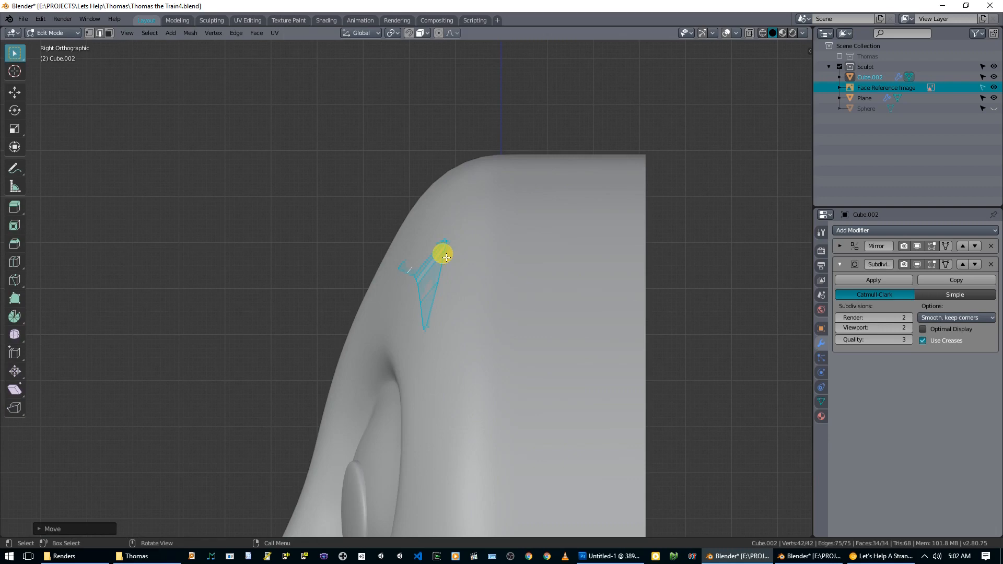
{"action": "key", "text": "g"}
{"action": "key", "text": "y"}
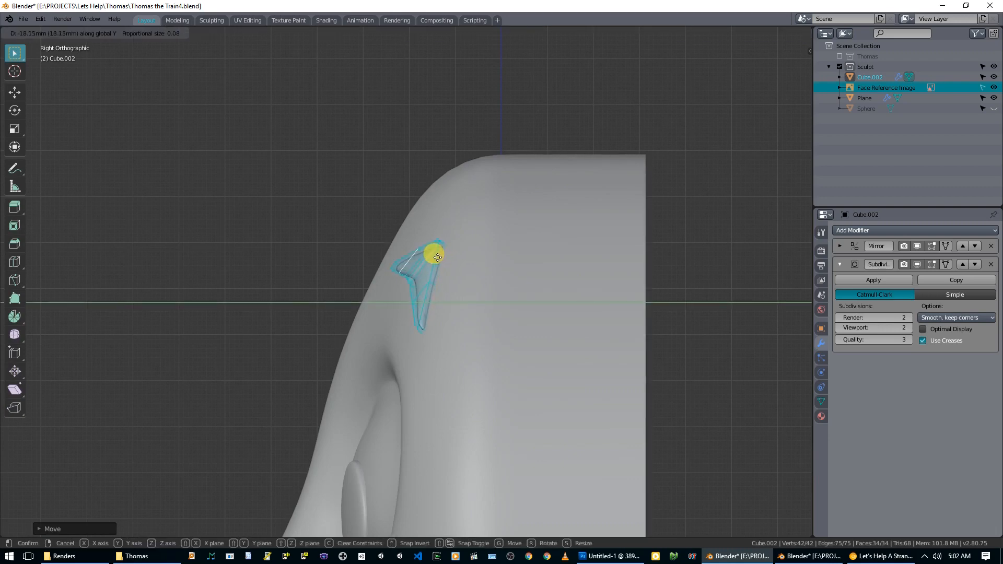
{"action": "left_click", "coordinate": [437, 257]}
{"action": "key", "text": "KP_1"}
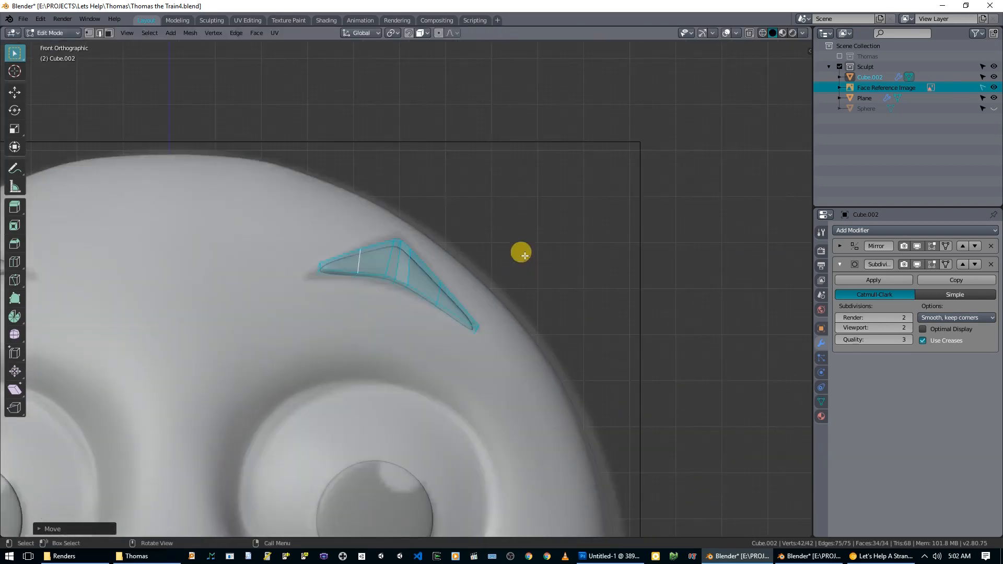
{"action": "scroll", "coordinate": [466, 247], "scroll_direction": "up", "scroll_amount": 1}
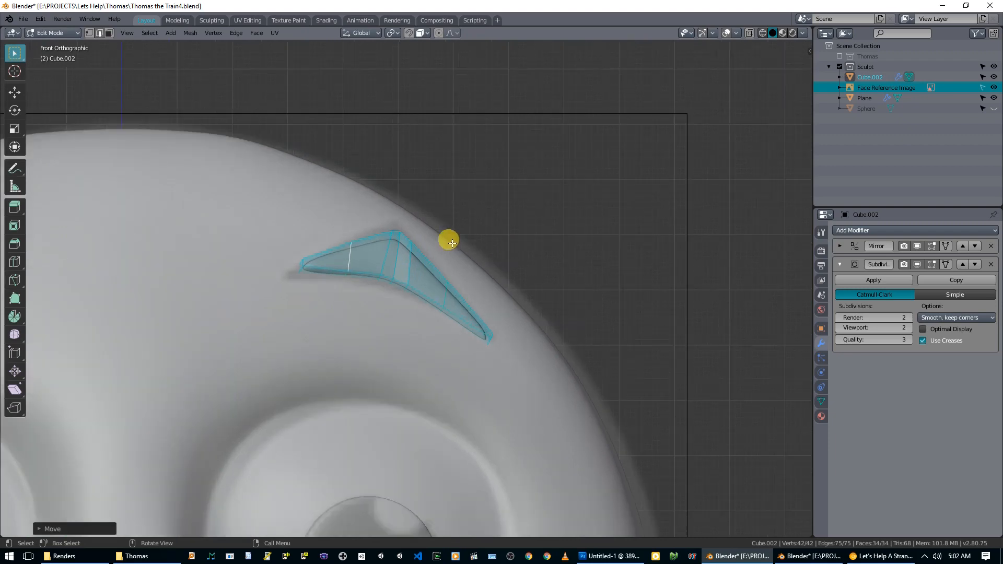
{"action": "key", "text": "KP_3"}
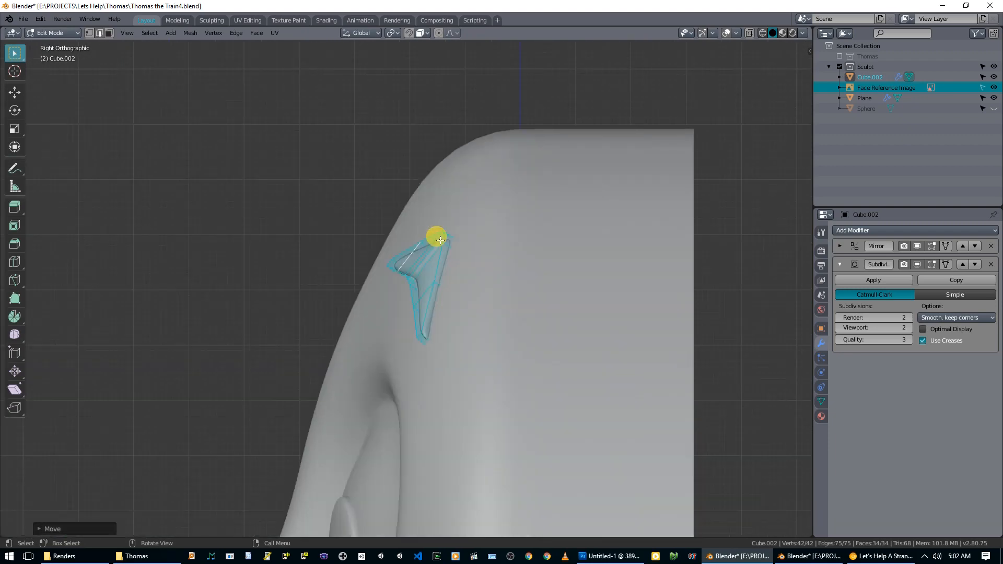
{"action": "middle_click_drag", "start_coordinate": [441, 228], "coordinate": [537, 207]}
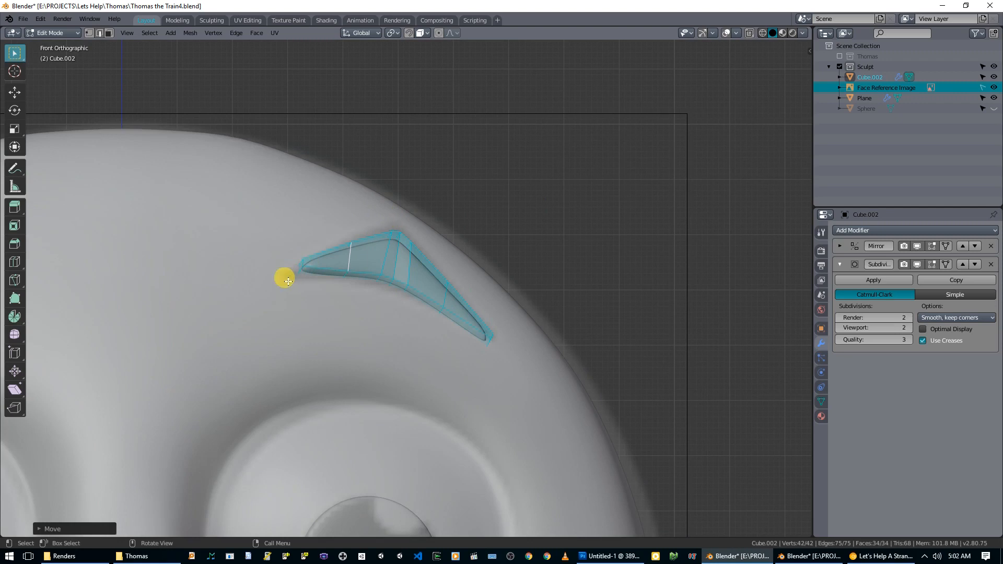
{"action": "mouse_move", "coordinate": [350, 269]}
{"action": "middle_mouse_down"}
{"action": "mouse_move", "coordinate": [327, 318]}
{"action": "mouse_move", "coordinate": [343, 282]}
{"action": "middle_mouse_up"}
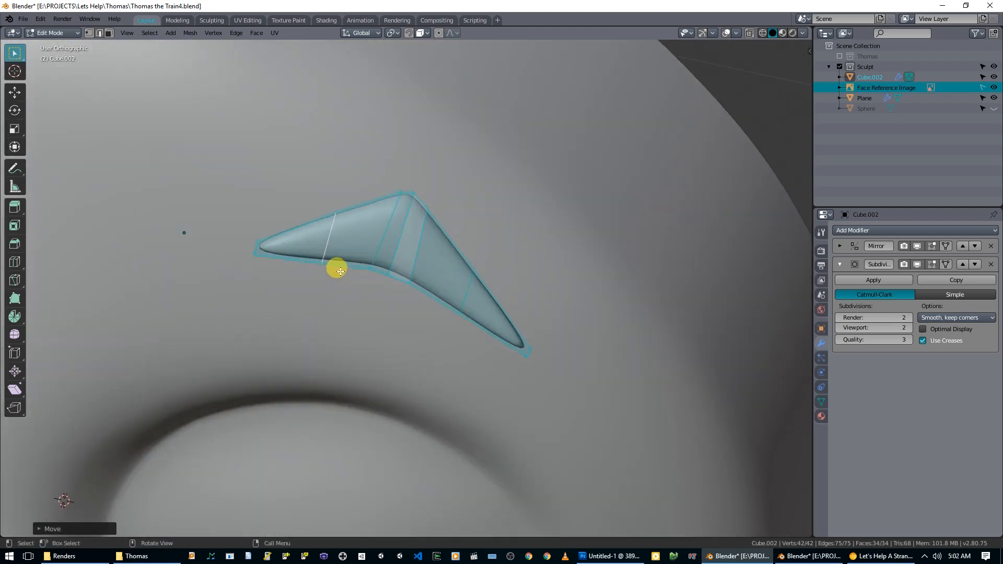
- Clear the selection and reposition the vertices around the eyebrow's peak and outer half, selecting them through the mesh
{"action": "key", "text": "alt+a"}
{"action": "left_click_drag", "start_coordinate": [227, 216], "coordinate": [282, 294]}
{"action": "key", "text": "alt+z"}
{"action": "left_click_drag", "start_coordinate": [220, 186], "coordinate": [278, 285]}
{"action": "key", "text": "alt+a"}
{"action": "middle_click_drag", "start_coordinate": [394, 206], "coordinate": [387, 191]}
{"action": "key", "text": "alt+z"}
{"action": "left_click_drag", "start_coordinate": [392, 170], "coordinate": [503, 286]}
{"action": "key", "text": "g"}
{"action": "left_click", "coordinate": [462, 218]}
{"action": "key", "text": "g"}
{"action": "left_click", "coordinate": [511, 287]}
- Move the upper vertices midway along the eyebrow's inner half to refine its top outline
{"action": "left_click_drag", "start_coordinate": [332, 194], "coordinate": [362, 227]}
{"action": "key", "text": "g"}
{"action": "left_click", "coordinate": [363, 222]}
{"action": "key", "text": "KP_0"}
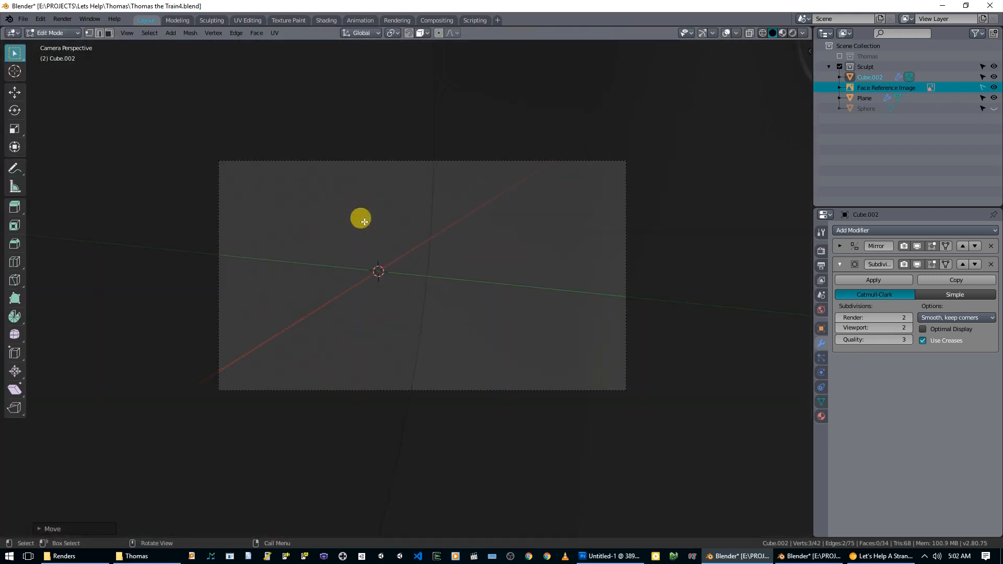
{"action": "key", "text": "KP_1"}
{"action": "key", "text": "alt+z"}
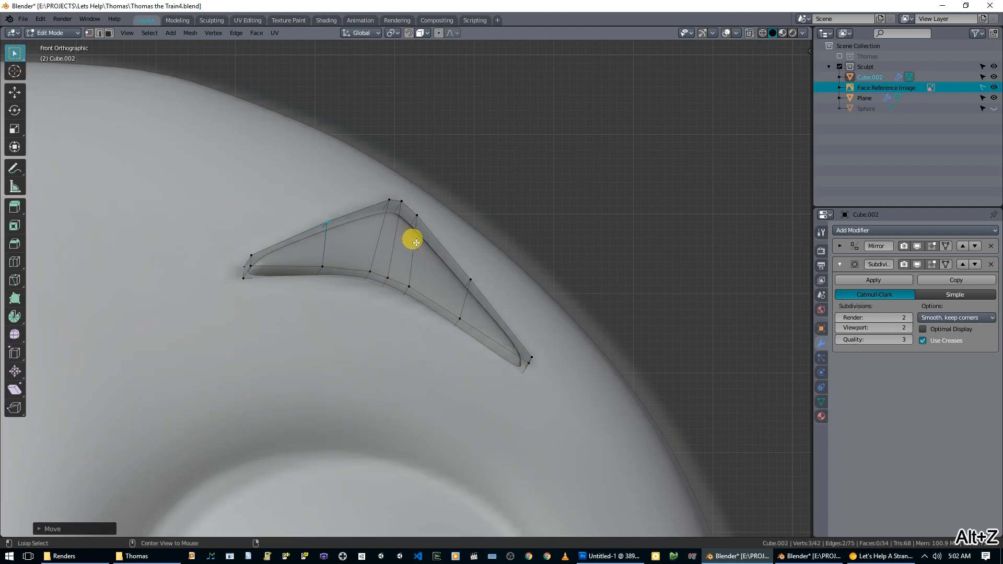
{"action": "scroll", "coordinate": [452, 279], "scroll_direction": "down", "scroll_amount": 2}
{"action": "key", "text": "alt+z"}
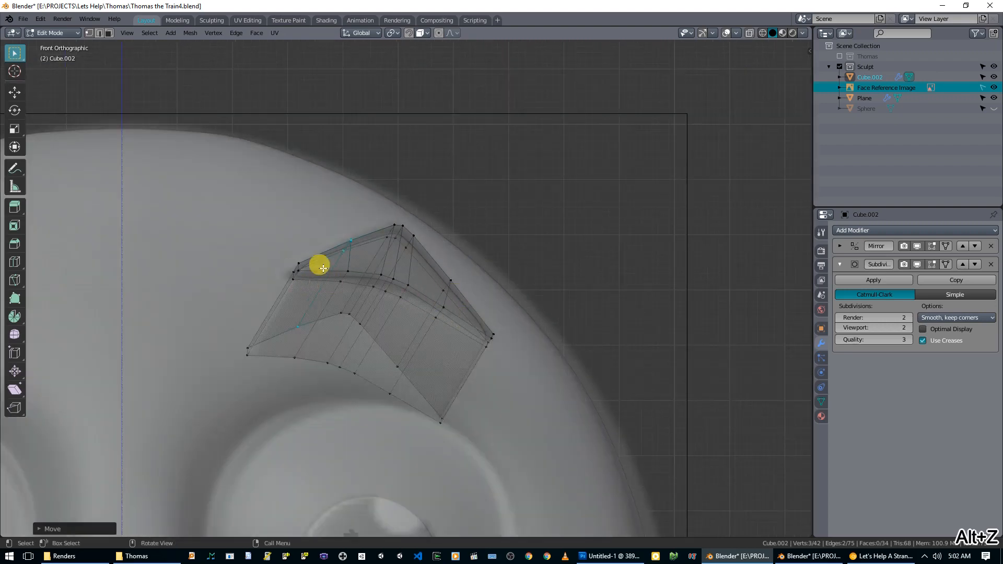
{"action": "key", "text": "alt+z"}
{"action": "scroll", "coordinate": [482, 275], "scroll_direction": "down", "scroll_amount": 3}
{"action": "middle_click_drag", "start_coordinate": [496, 275], "coordinate": [499, 204]}
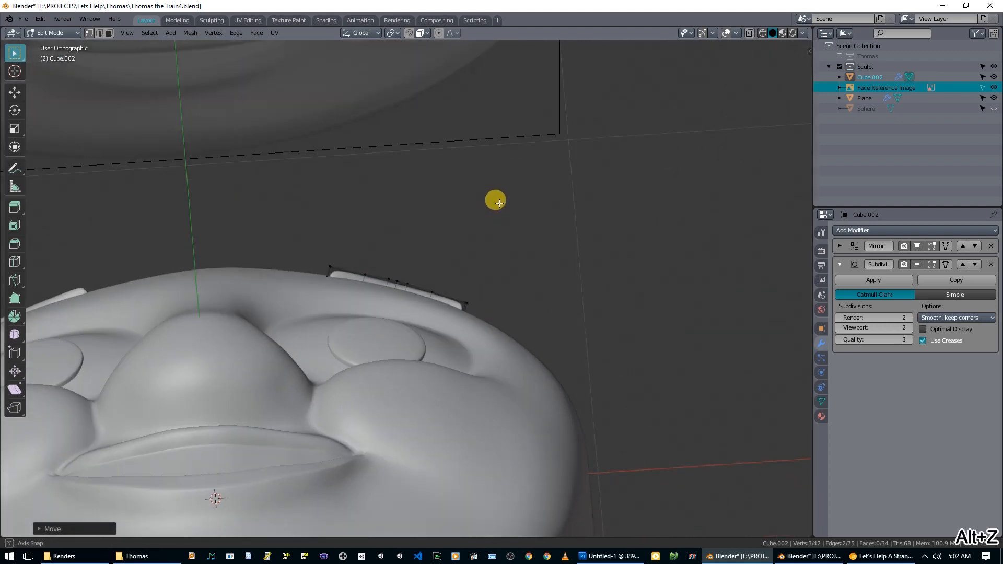
{"action": "scroll", "coordinate": [500, 206], "scroll_direction": "down", "scroll_amount": 1}
- Move the two narrow side faces below the eyebrow's peak outward to follow the forehead's curvature
{"action": "key", "text": "Tab"}
{"action": "scroll", "coordinate": [503, 216], "scroll_direction": "up", "scroll_amount": 6}
{"action": "key", "text": "Tab"}
{"action": "middle_click_drag", "start_coordinate": [451, 265], "coordinate": [476, 207]}
{"action": "left_click", "coordinate": [384, 258]}
{"action": "left_click", "coordinate": [412, 273], "text": "shift"}
{"action": "key", "text": "g"}
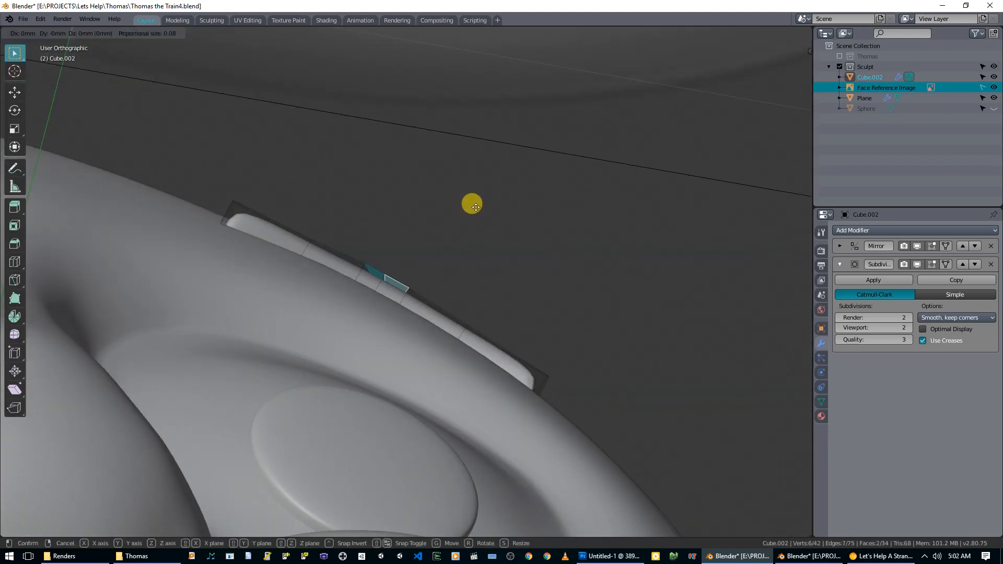
{"action": "left_click", "coordinate": [477, 209]}
- Move the front edge midway along the eyebrow's inner half outward to round its surface
{"action": "middle_click_drag", "start_coordinate": [476, 209], "coordinate": [511, 273]}
{"action": "key", "text": "1"}
{"action": "left_click", "coordinate": [477, 316]}
{"action": "left_click", "coordinate": [473, 312], "text": "shift"}
{"action": "key", "text": "g"}
{"action": "left_click", "coordinate": [518, 275]}
- Examine the eyebrows' shape and fit on the forehead from the front and at an angle, ending in Object Mode
{"action": "middle_click_drag", "start_coordinate": [444, 260], "coordinate": [355, 277]}
{"action": "key", "text": "KP_1"}
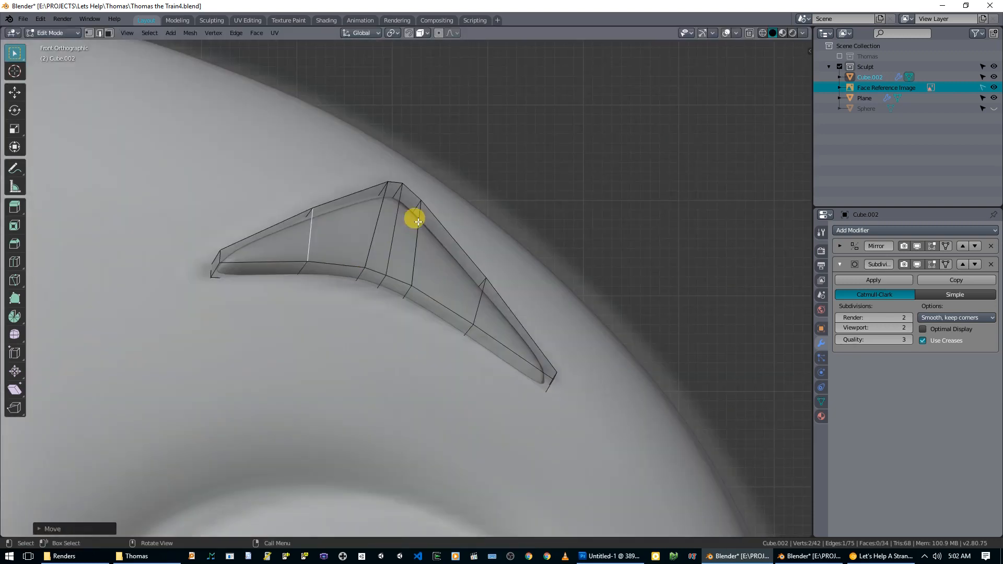
{"action": "scroll", "coordinate": [418, 221], "scroll_direction": "down", "scroll_amount": 5}
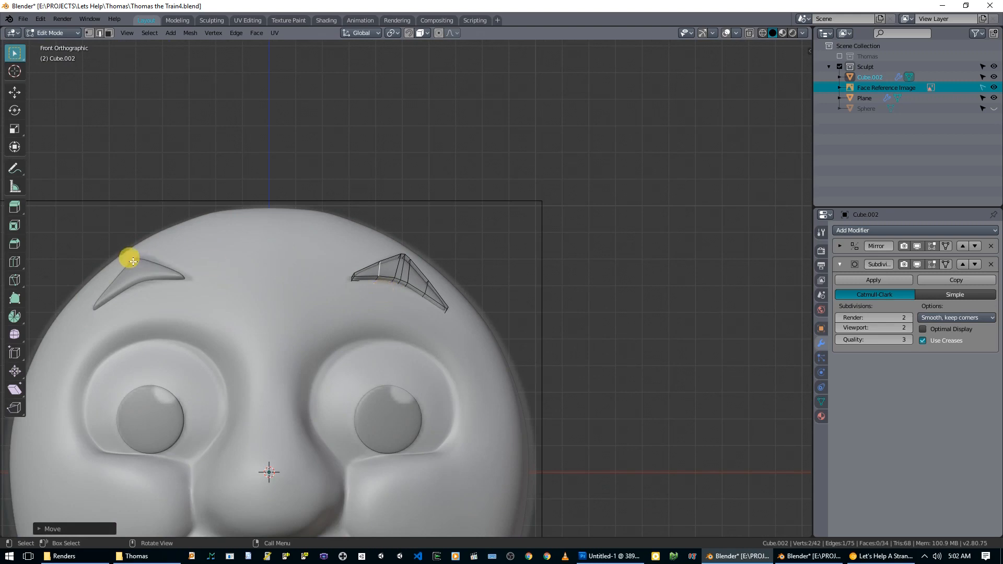
{"action": "scroll", "coordinate": [408, 265], "scroll_direction": "up", "scroll_amount": 3}
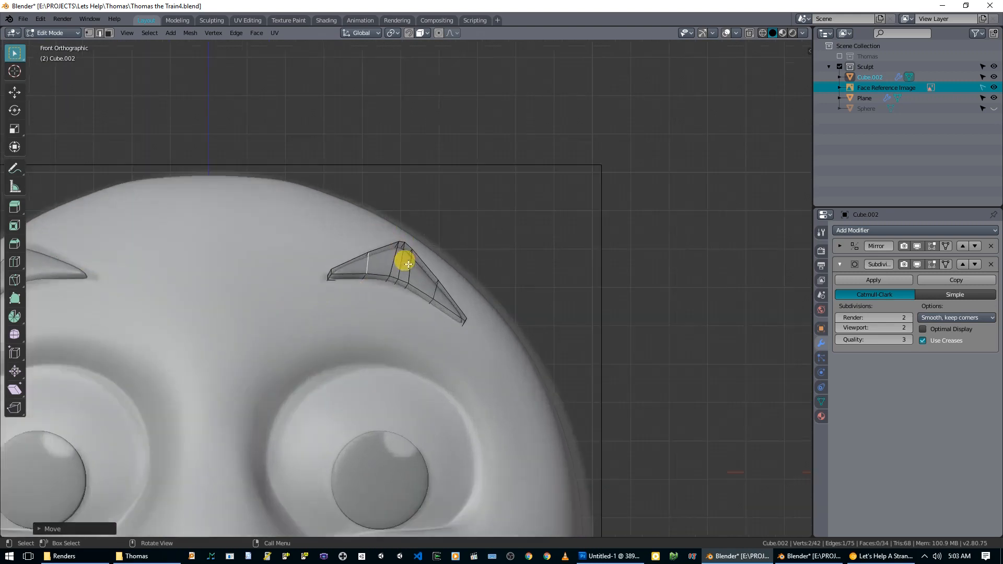
{"action": "middle_click_drag", "start_coordinate": [391, 247], "coordinate": [368, 298]}
{"action": "scroll", "coordinate": [369, 273], "scroll_direction": "up", "scroll_amount": 2}
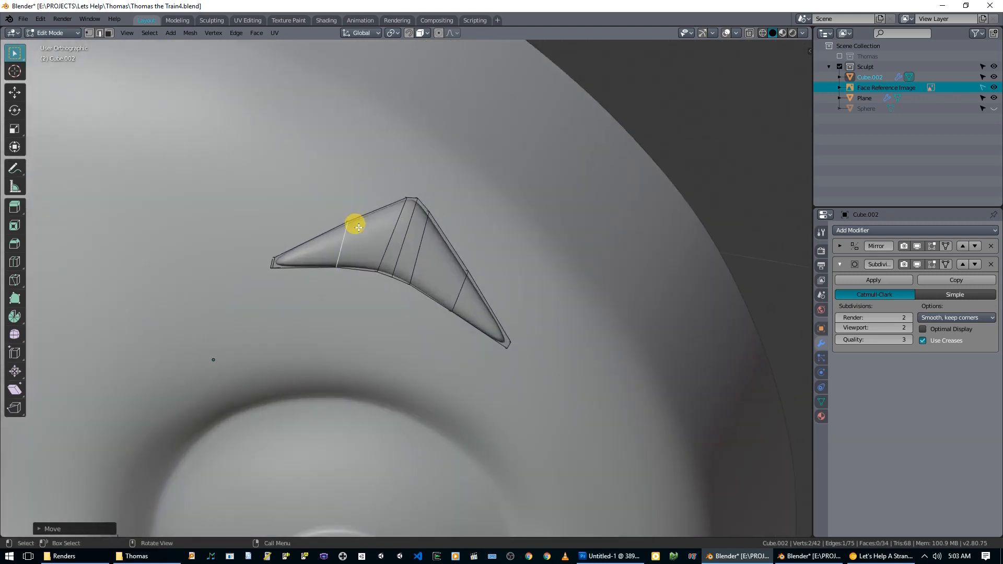
{"action": "key", "text": "alt+z"}
{"action": "middle_click_drag", "start_coordinate": [295, 202], "coordinate": [355, 232]}
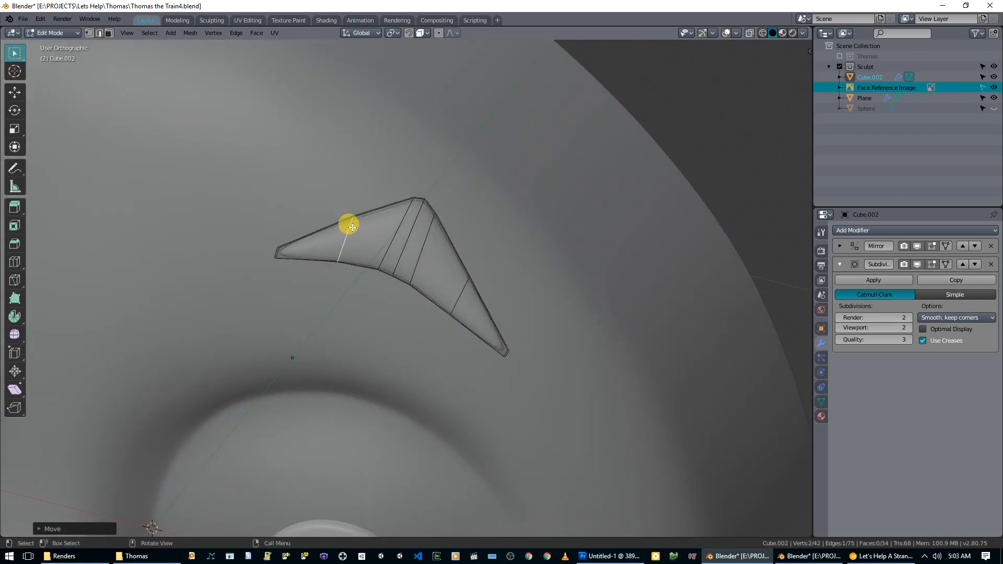
{"action": "key", "text": "grave"}
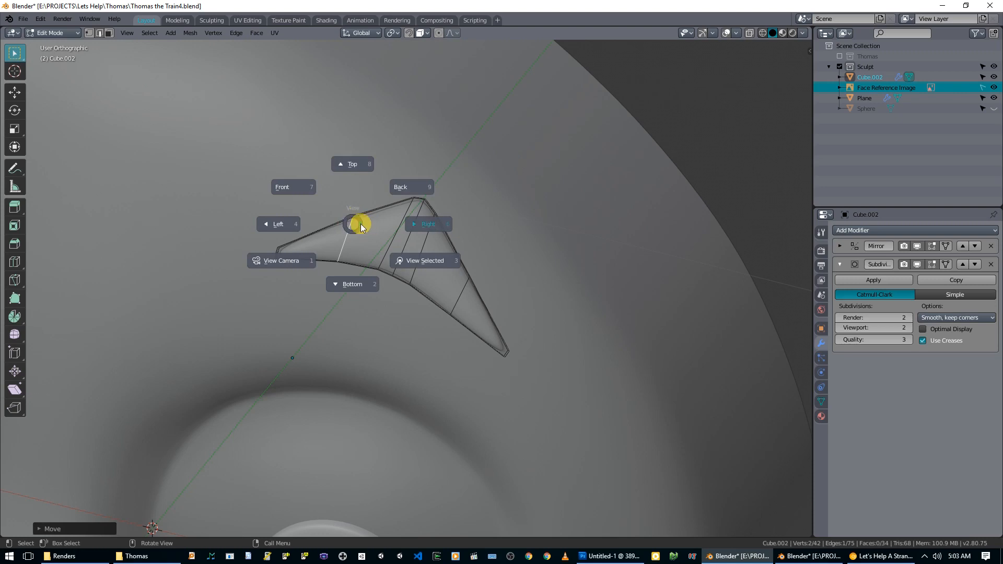
{"action": "key", "text": "Escape"}
{"action": "key", "text": "1"}
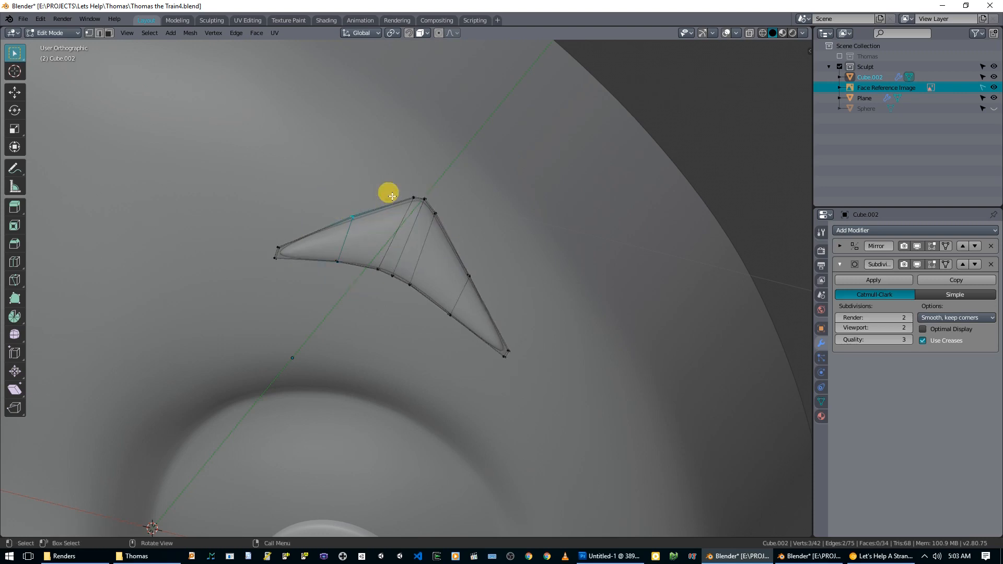
{"action": "left_click_drag", "start_coordinate": [420, 202], "coordinate": [417, 198]}
{"action": "key", "text": "KP_1"}
{"action": "key", "text": "Tab"}
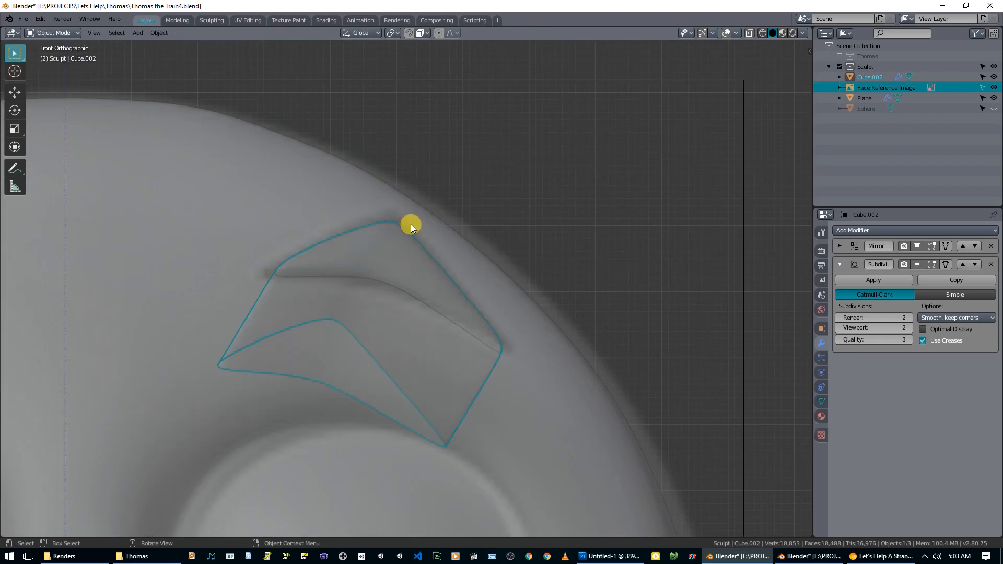
{"action": "scroll", "coordinate": [440, 273], "scroll_direction": "down", "scroll_amount": 2}
{"action": "middle_click_drag", "start_coordinate": [390, 287], "coordinate": [459, 282]}
{"action": "key", "text": "alt+z"}
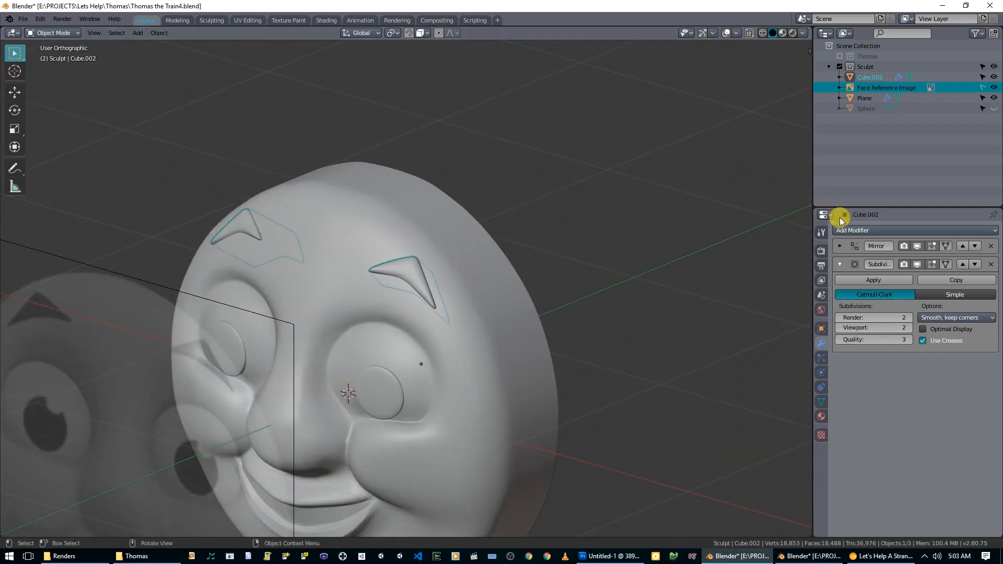
- Apply the Mirror modifier on the eyebrows object
{"action": "left_click", "coordinate": [840, 247]}
{"action": "left_click", "coordinate": [877, 262]}
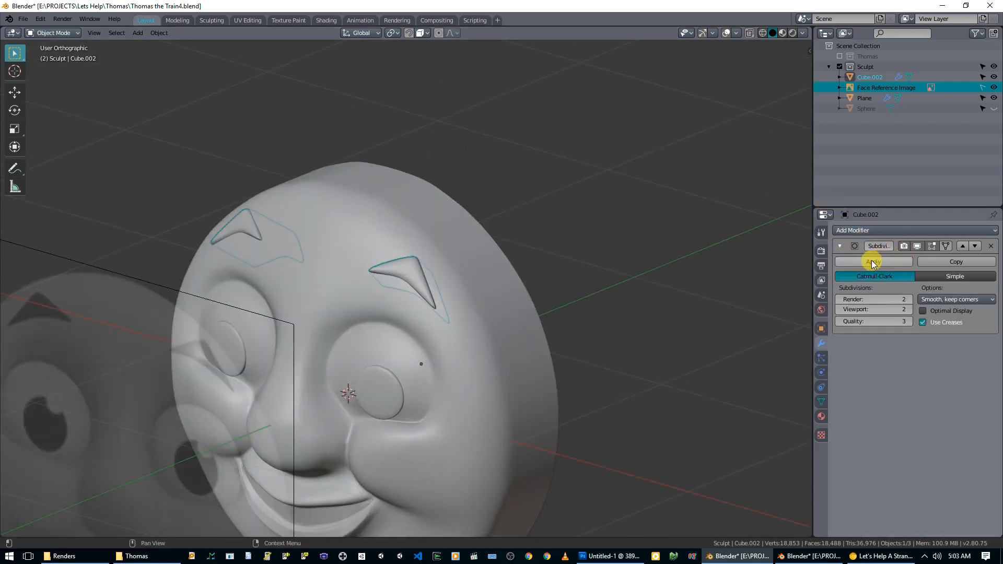
{"action": "left_click", "coordinate": [843, 263]}
{"action": "left_click", "coordinate": [466, 274]}
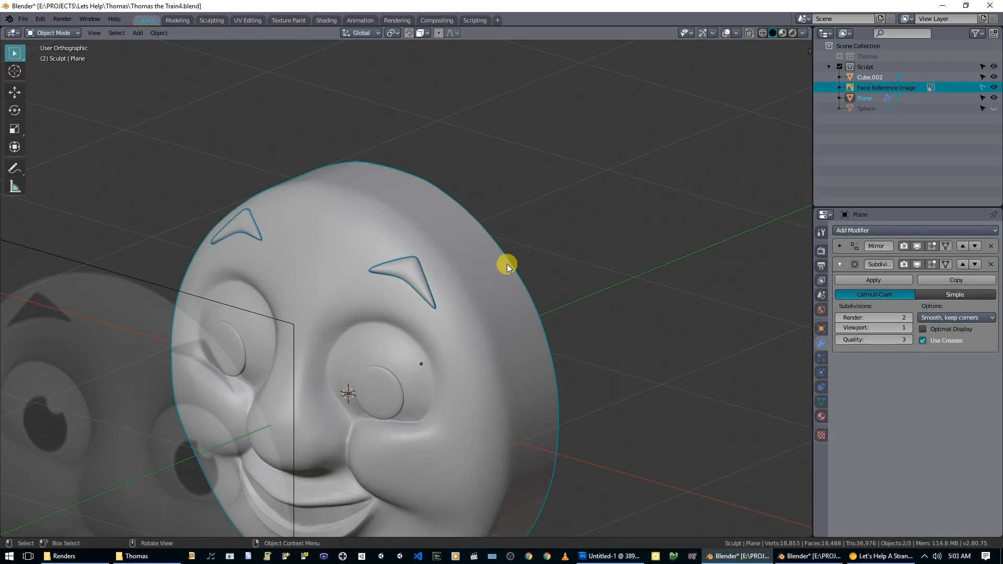
{"action": "left_click", "coordinate": [398, 281]}
{"action": "key", "text": "ctrl+z"}
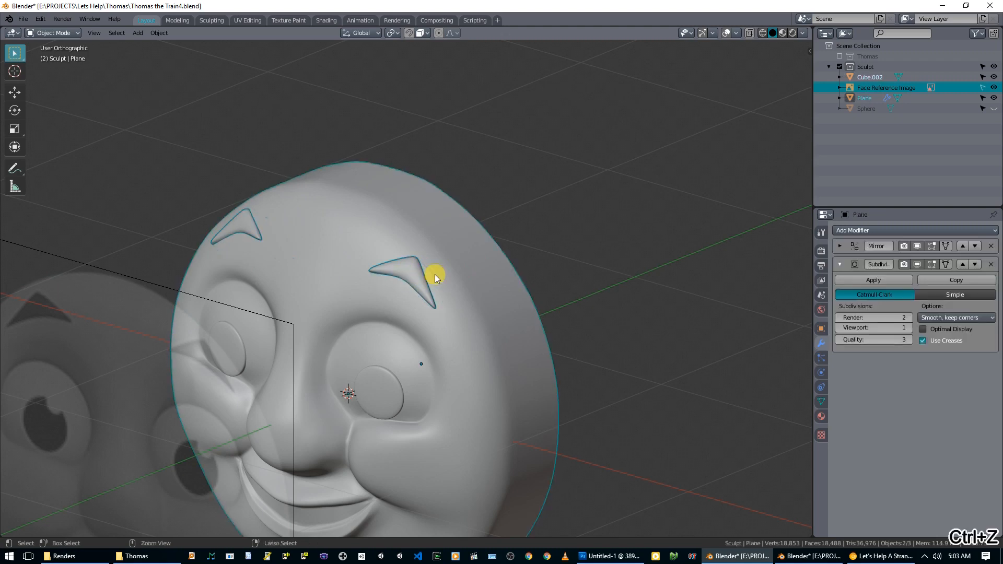
{"action": "key", "text": "ctrl+z"}
{"action": "key", "text": "ctrl+z"}
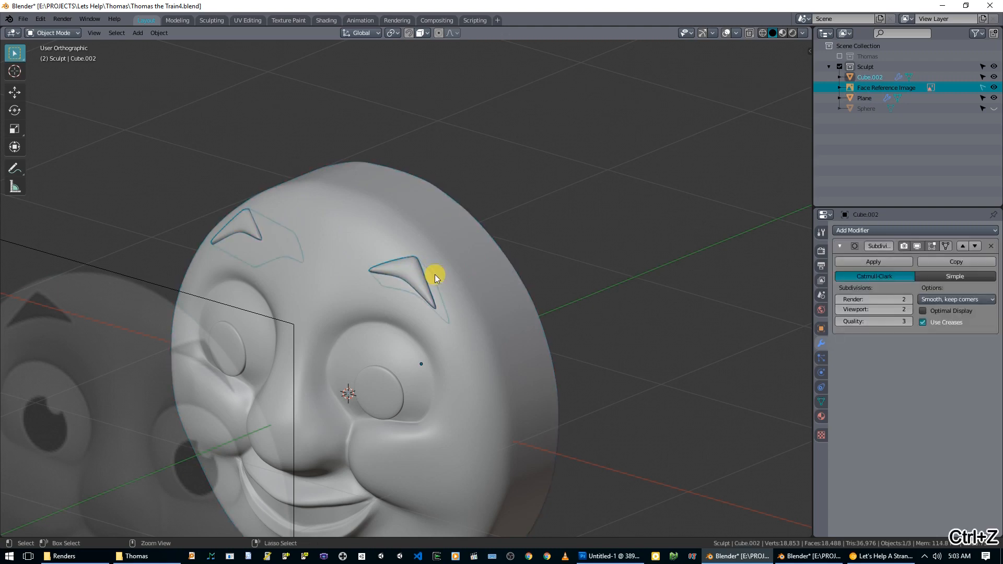
- Remove the Subdivision modifier from the eyebrows and join them into the face object
{"action": "left_click", "coordinate": [989, 247]}
{"action": "left_click", "coordinate": [506, 290]}
{"action": "key", "text": "ctrl+j"}
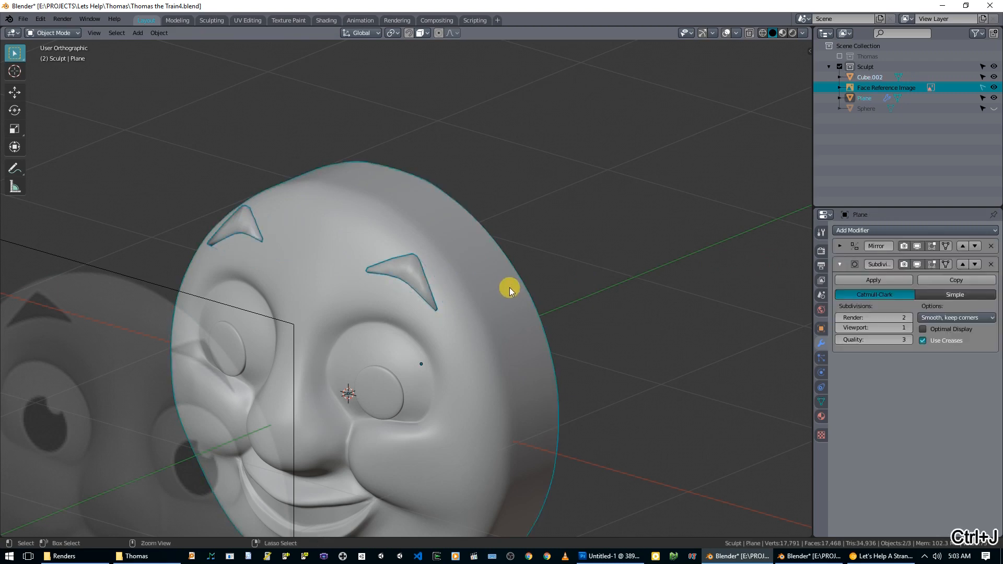
- Examine the joined face from several angles in wireframe and solid shading, comparing viewport subdivision levels 0 and 1
{"action": "middle_click_drag", "start_coordinate": [505, 291], "coordinate": [557, 298]}
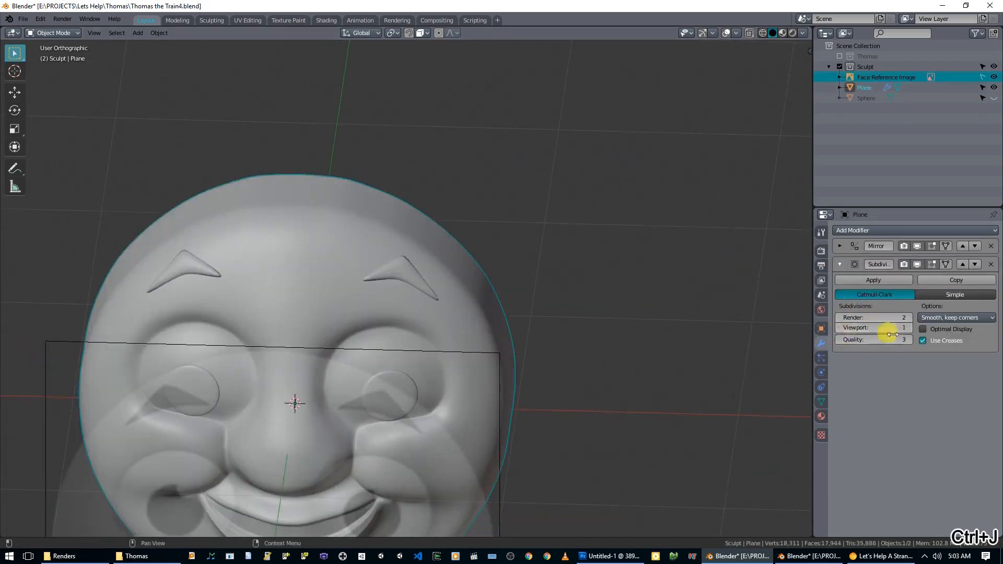
{"action": "mouse_move", "coordinate": [475, 315]}
{"action": "middle_mouse_down"}
{"action": "mouse_move", "coordinate": [499, 313]}
{"action": "mouse_move", "coordinate": [416, 302]}
{"action": "mouse_move", "coordinate": [432, 300]}
{"action": "mouse_move", "coordinate": [441, 336]}
{"action": "middle_mouse_up"}
{"action": "key", "text": "z"}
{"action": "left_click", "coordinate": [445, 332]}
{"action": "key", "text": "z"}
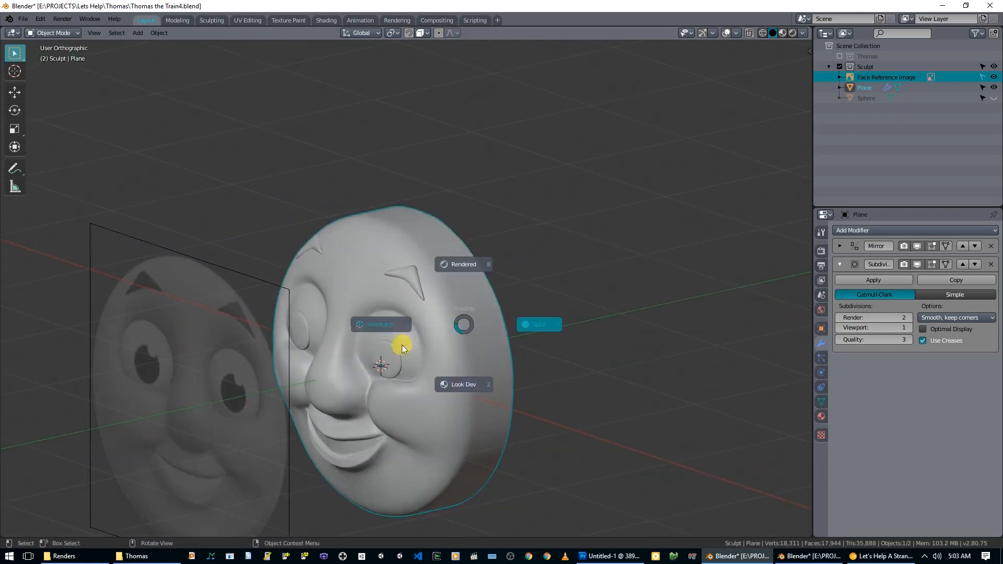
{"action": "left_click", "coordinate": [401, 345]}
{"action": "mouse_move", "coordinate": [449, 337]}
{"action": "middle_mouse_down"}
{"action": "mouse_move", "coordinate": [546, 338]}
{"action": "mouse_move", "coordinate": [578, 326]}
{"action": "mouse_move", "coordinate": [468, 309]}
{"action": "mouse_move", "coordinate": [454, 342]}
{"action": "middle_mouse_up"}
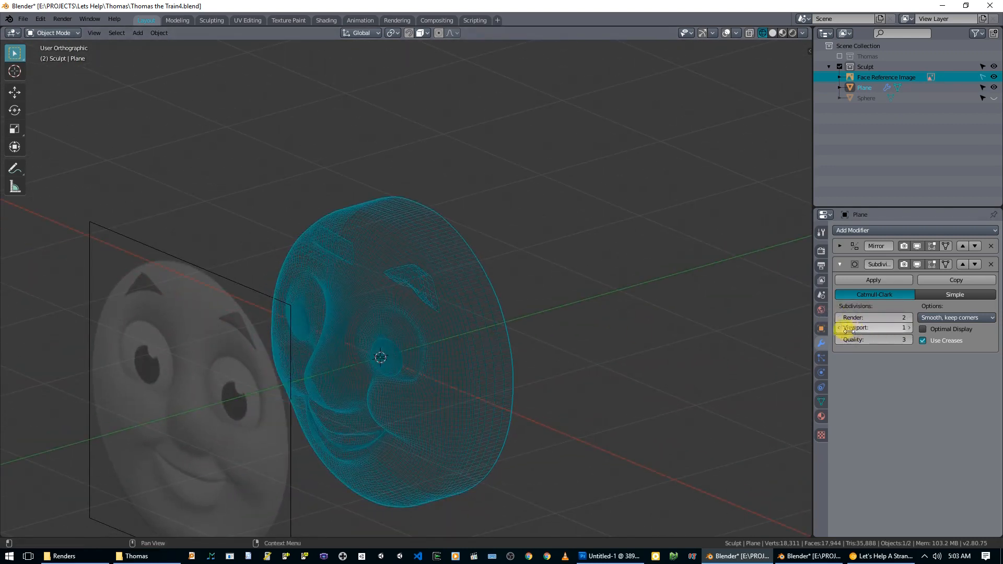
{"action": "key", "text": "z"}
{"action": "left_click", "coordinate": [579, 331]}
{"action": "mouse_move", "coordinate": [579, 331]}
{"action": "middle_mouse_down"}
{"action": "mouse_move", "coordinate": [658, 324]}
{"action": "mouse_move", "coordinate": [588, 328]}
{"action": "middle_mouse_up"}
{"action": "key", "text": "z"}
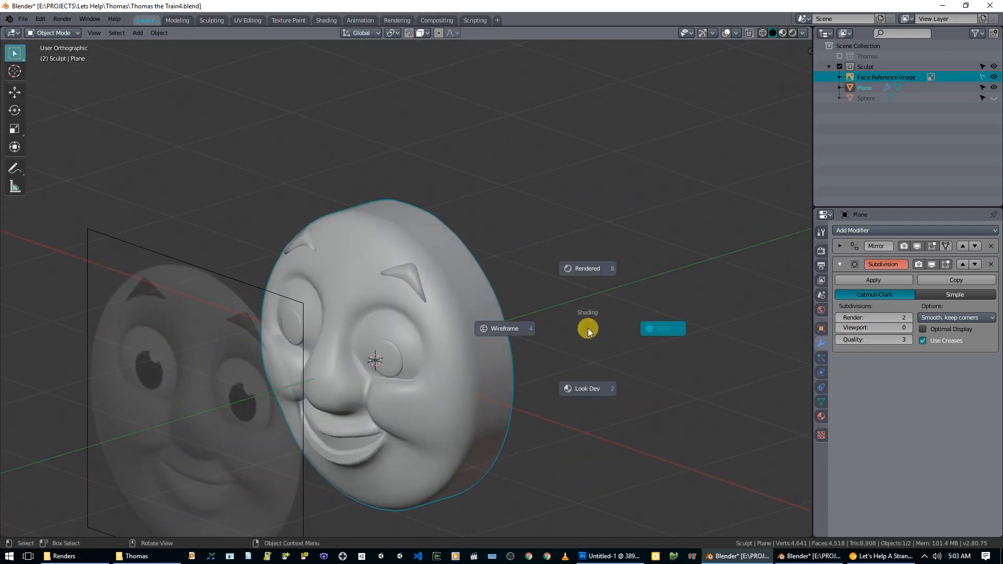
{"action": "left_click", "coordinate": [711, 287]}
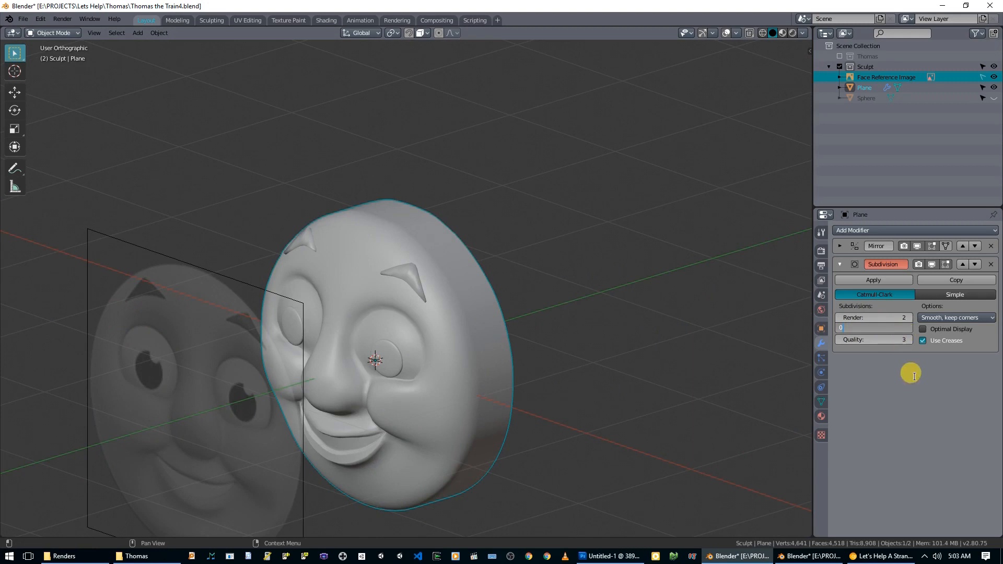
{"action": "left_click", "coordinate": [911, 327]}
{"action": "middle_click_drag", "start_coordinate": [606, 333], "coordinate": [459, 331]}
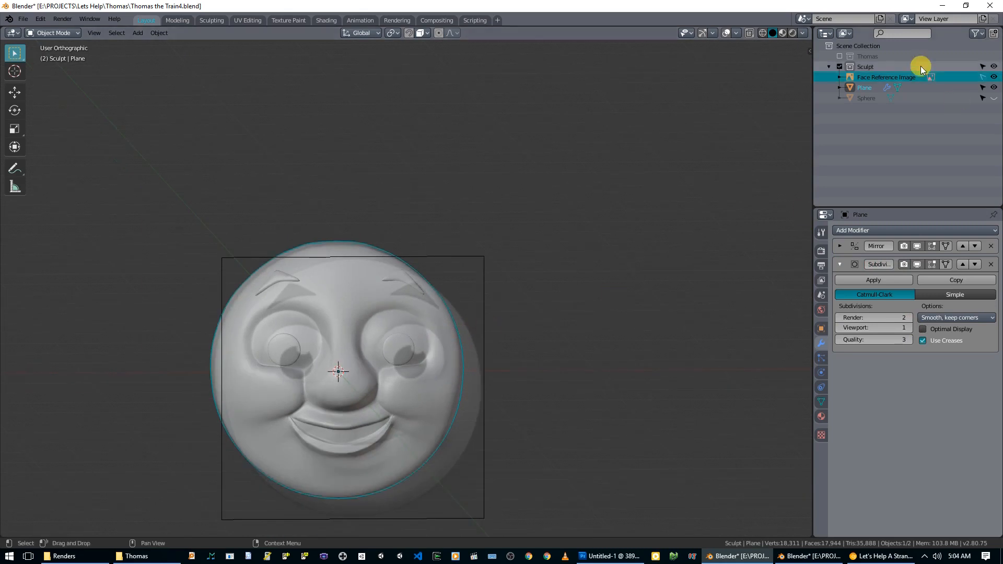
- Hide the face reference image so only the sculpted face is shown
{"action": "left_click", "coordinate": [994, 88]}
{"action": "middle_click_drag", "start_coordinate": [511, 272], "coordinate": [491, 327]}
{"action": "left_click", "coordinate": [993, 88]}
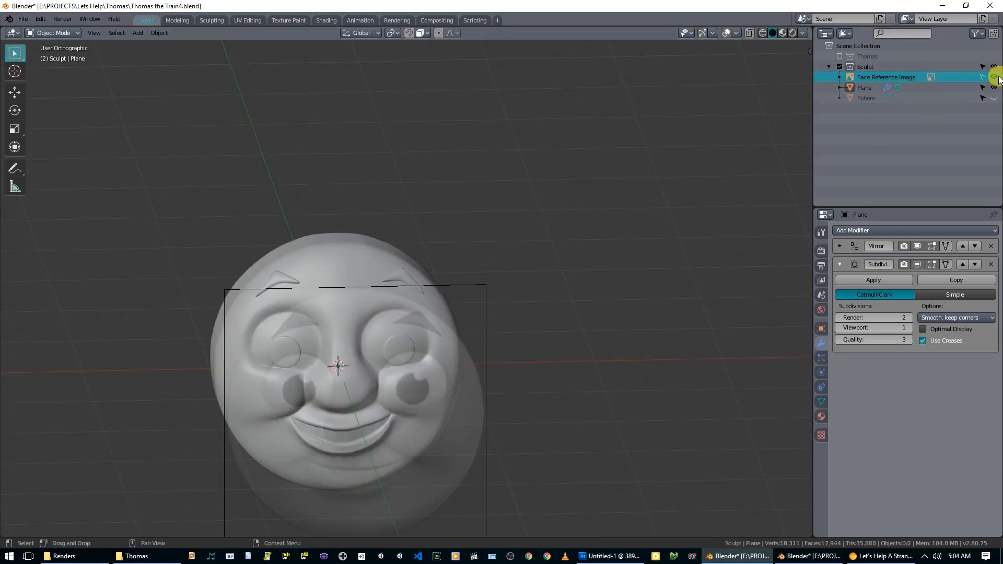
{"action": "left_click", "coordinate": [994, 77]}
{"action": "middle_click_drag", "start_coordinate": [611, 281], "coordinate": [330, 256]}
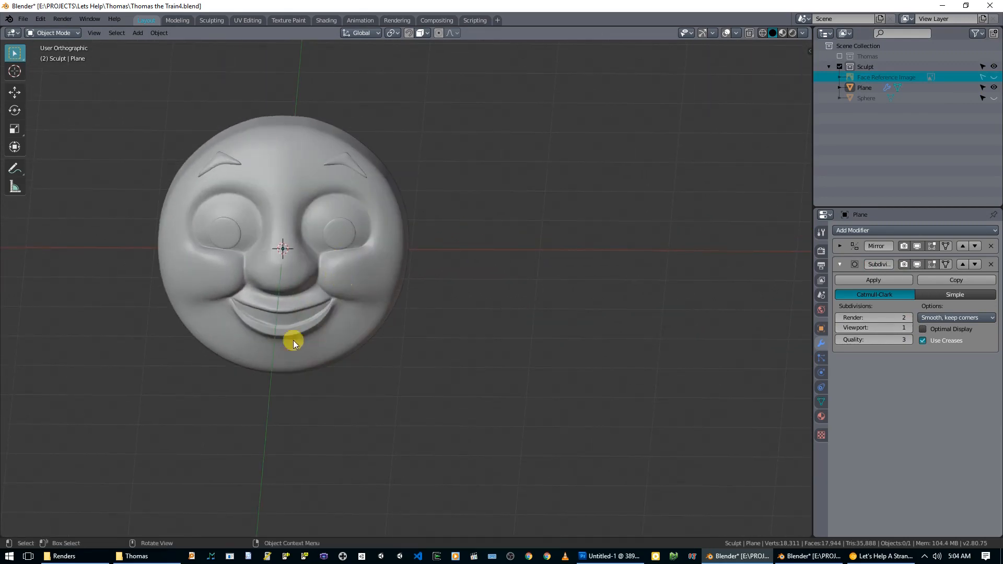
- Move the edge on the lower lip's outer rim just below the mouth corner to smooth the lip's end
{"action": "key", "text": "Tab"}
{"action": "scroll", "coordinate": [309, 314], "scroll_direction": "up", "scroll_amount": 6}
{"action": "key", "text": "Tab"}
{"action": "scroll", "coordinate": [290, 223], "scroll_direction": "down", "scroll_amount": 5}
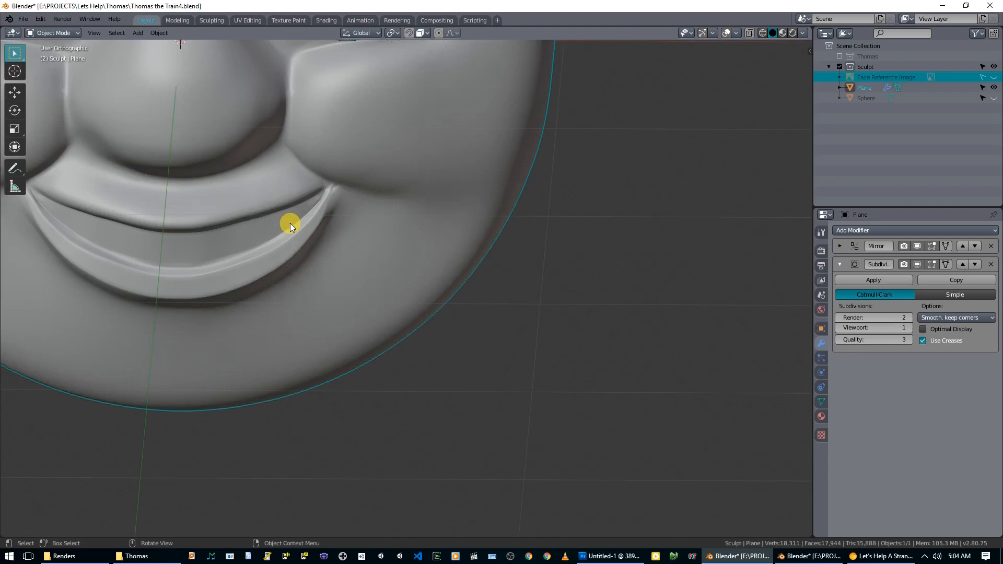
{"action": "scroll", "coordinate": [357, 255], "scroll_direction": "up", "scroll_amount": 5}
{"action": "middle_click_drag", "start_coordinate": [355, 262], "coordinate": [340, 233]}
{"action": "key", "text": "Tab"}
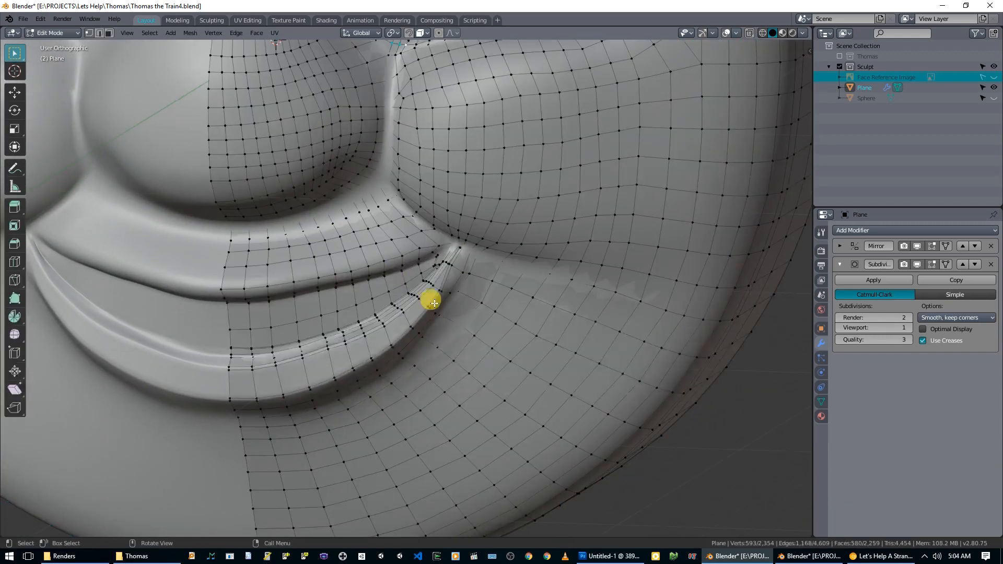
{"action": "scroll", "coordinate": [396, 274], "scroll_direction": "up", "scroll_amount": 6}
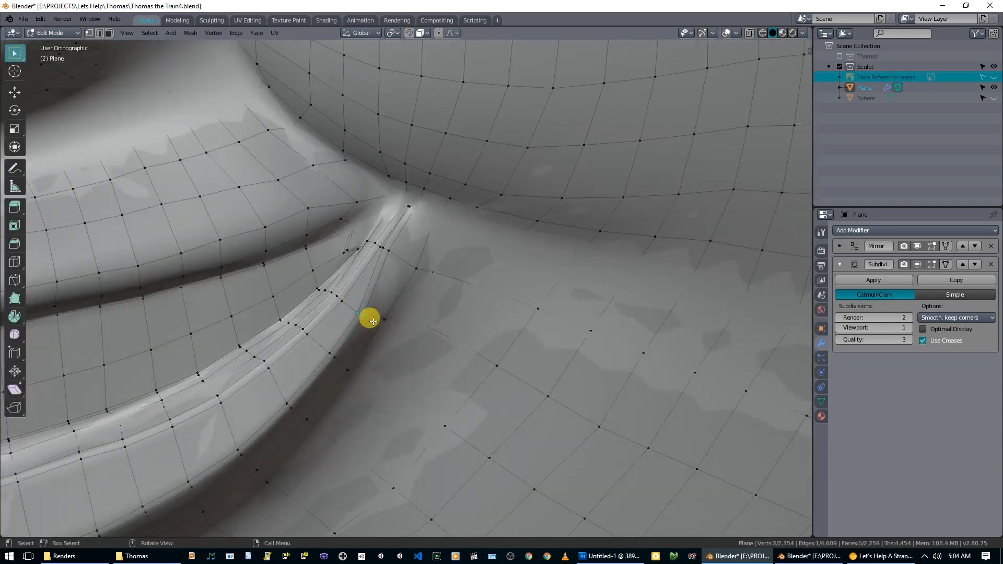
{"action": "key", "text": "g"}
{"action": "left_click", "coordinate": [367, 317]}
{"action": "key", "text": "Tab"}
{"action": "scroll", "coordinate": [368, 319], "scroll_direction": "down", "scroll_amount": 5}
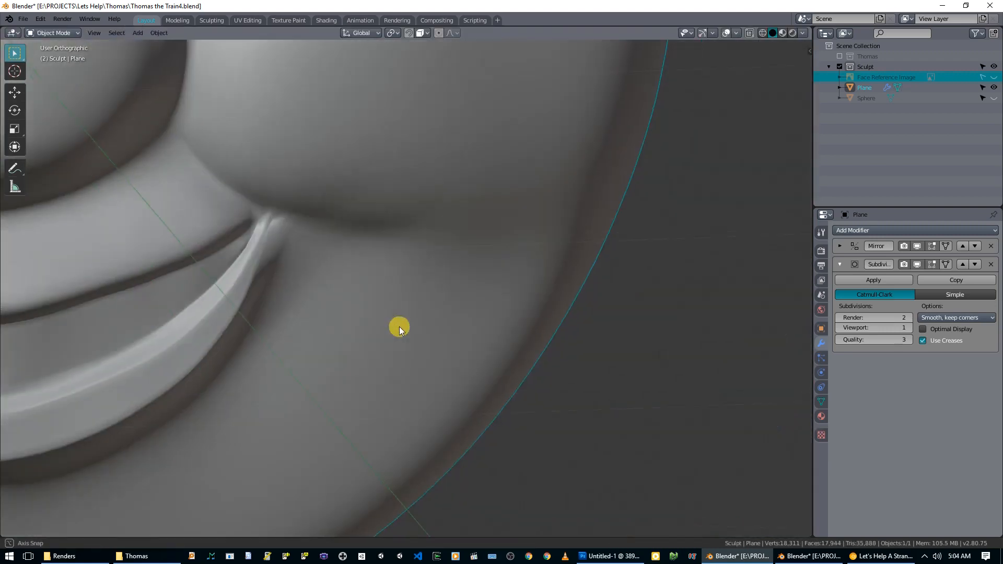
- Place the 3D cursor beside the mouth corner
{"action": "middle_click_drag", "start_coordinate": [294, 279], "coordinate": [326, 310]}
{"action": "key", "text": "q"}
{"action": "left_click", "coordinate": [416, 478]}
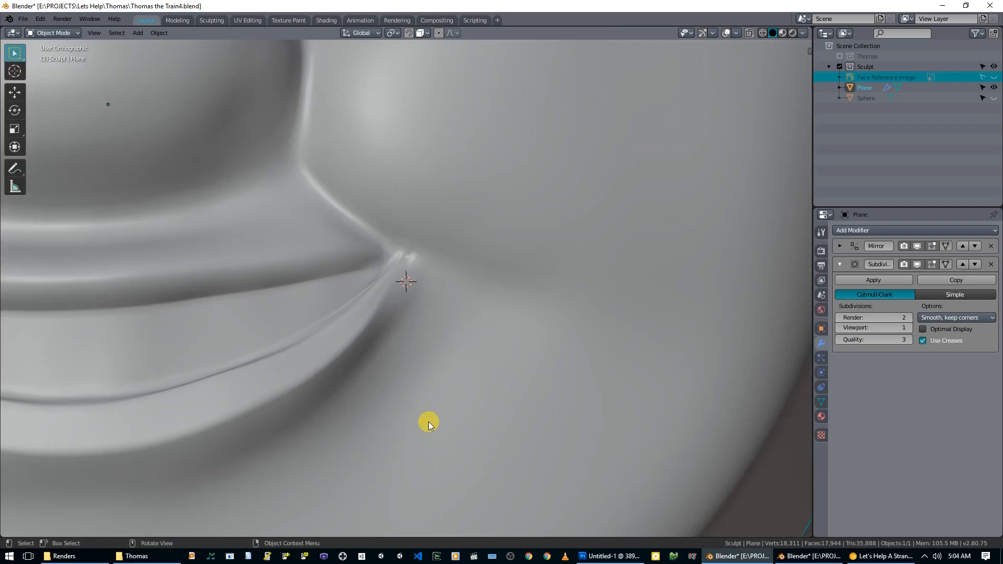
- Move the single vertex at the lower lip's end to clean up the pinched mouth corner
{"action": "key", "text": "Tab"}
{"action": "scroll", "coordinate": [429, 417], "scroll_direction": "up", "scroll_amount": 5}
{"action": "middle_click_drag", "start_coordinate": [427, 320], "coordinate": [443, 257]}
{"action": "middle_click_drag", "start_coordinate": [405, 287], "coordinate": [380, 376]}
{"action": "key", "text": "g"}
{"action": "left_click", "coordinate": [490, 320]}
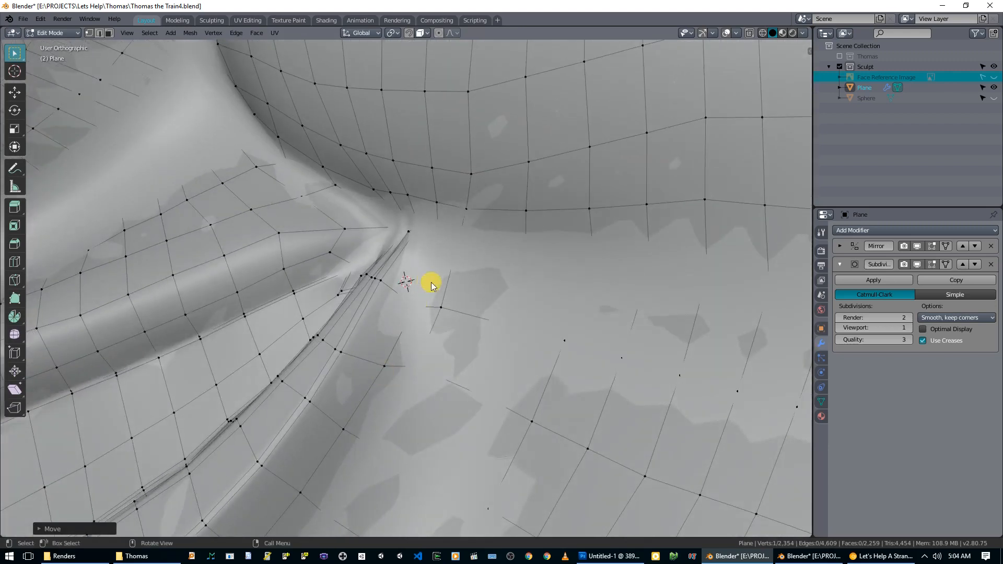
{"action": "key", "text": "Tab"}
{"action": "middle_click_drag", "start_coordinate": [517, 311], "coordinate": [515, 349]}
- Turn off the Subdivision modifier's viewport display and slide the inner overlapping vertex at the mouth corner onto its neighbour
{"action": "key", "text": "Tab"}
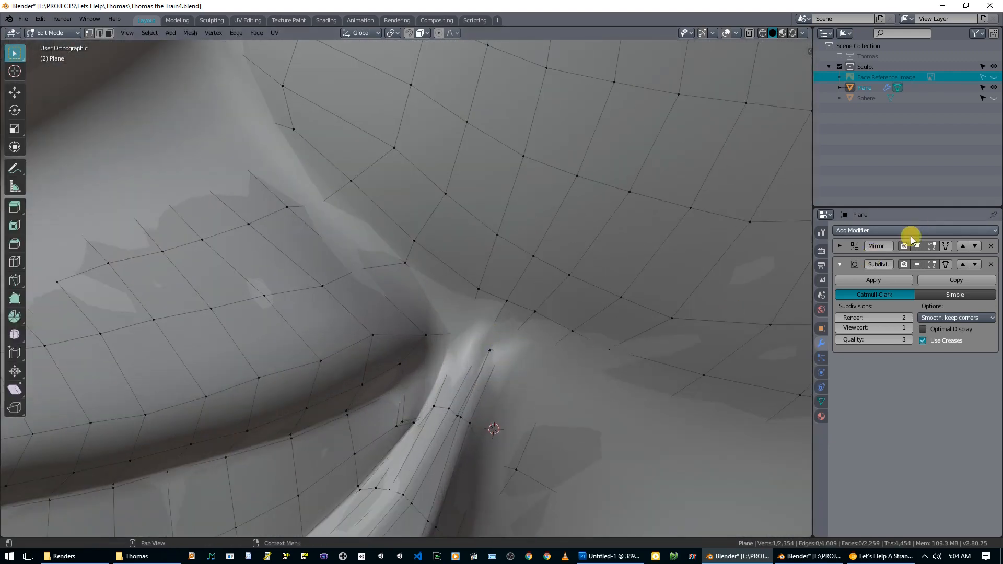
{"action": "left_click", "coordinate": [918, 264]}
{"action": "middle_click_drag", "start_coordinate": [551, 327], "coordinate": [520, 313]}
{"action": "scroll", "coordinate": [524, 334], "scroll_direction": "up", "scroll_amount": 3}
{"action": "middle_click_drag", "start_coordinate": [529, 357], "coordinate": [454, 414], "text": "shift"}
{"action": "scroll", "coordinate": [405, 320], "scroll_direction": "up", "scroll_amount": 2}
{"action": "scroll", "coordinate": [417, 350], "scroll_direction": "up", "scroll_amount": 2}
{"action": "key", "text": "g"}
{"action": "left_click", "coordinate": [445, 408]}
{"action": "key", "text": "g"}
{"action": "key", "text": "g"}
{"action": "left_click", "coordinate": [450, 391]}
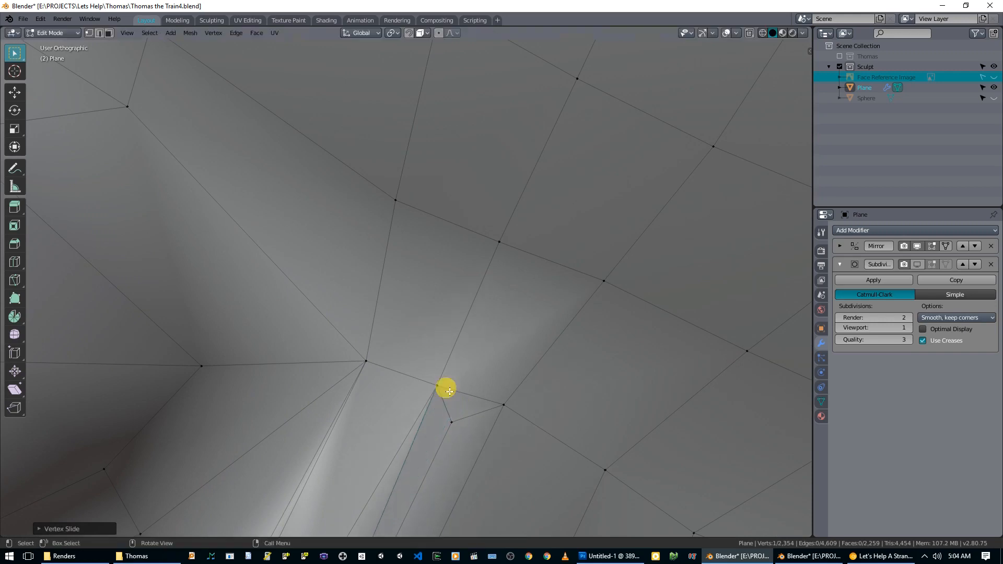
- Slide the loose vertex below the mouth corner onto the adjacent outer vertex
{"action": "key", "text": "g"}
{"action": "key", "text": "g"}
{"action": "left_click", "coordinate": [495, 399]}
{"action": "key", "text": "a"}
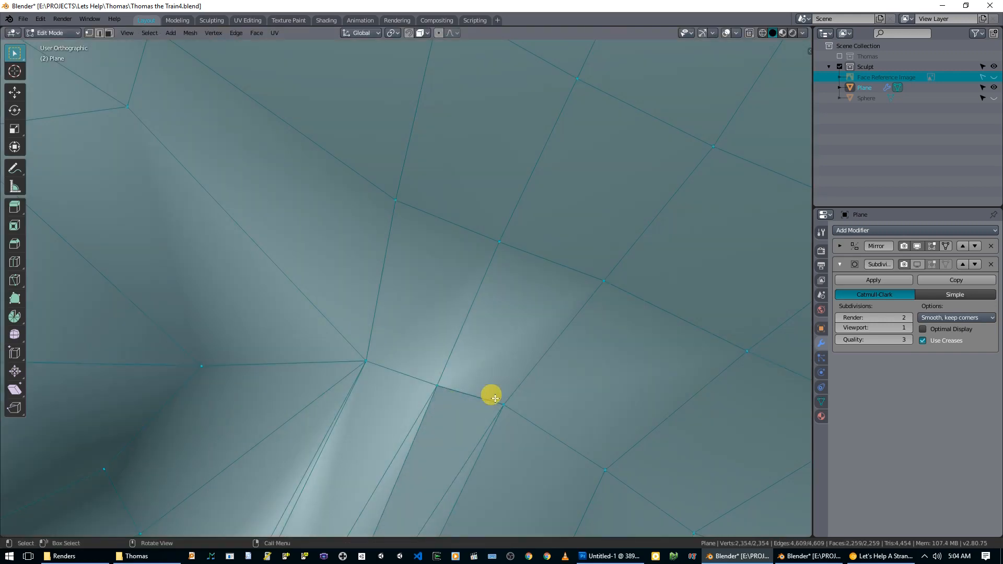
{"action": "key", "text": "alt+m"}
{"action": "left_click", "coordinate": [459, 459]}
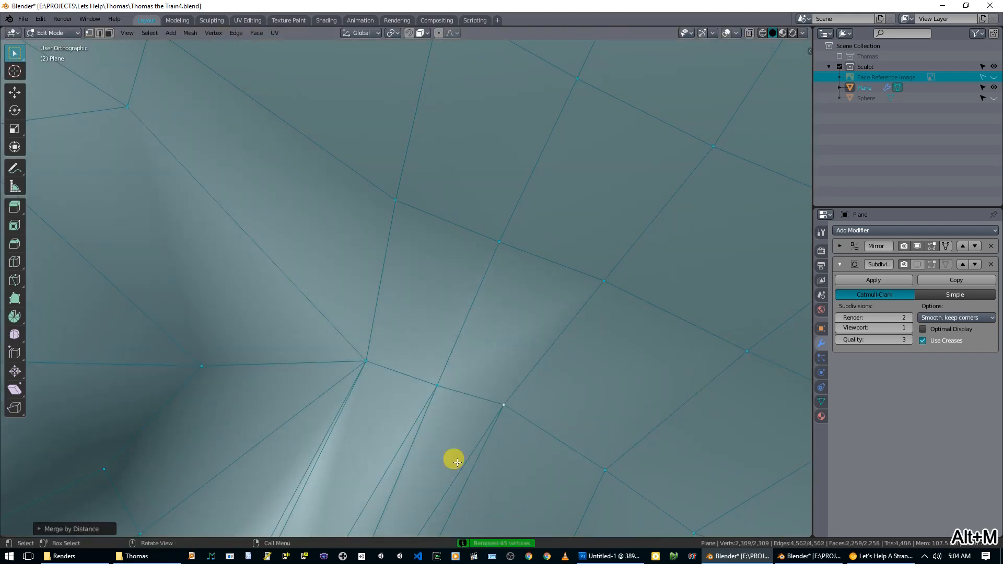
{"action": "key", "text": "ctrl+z"}
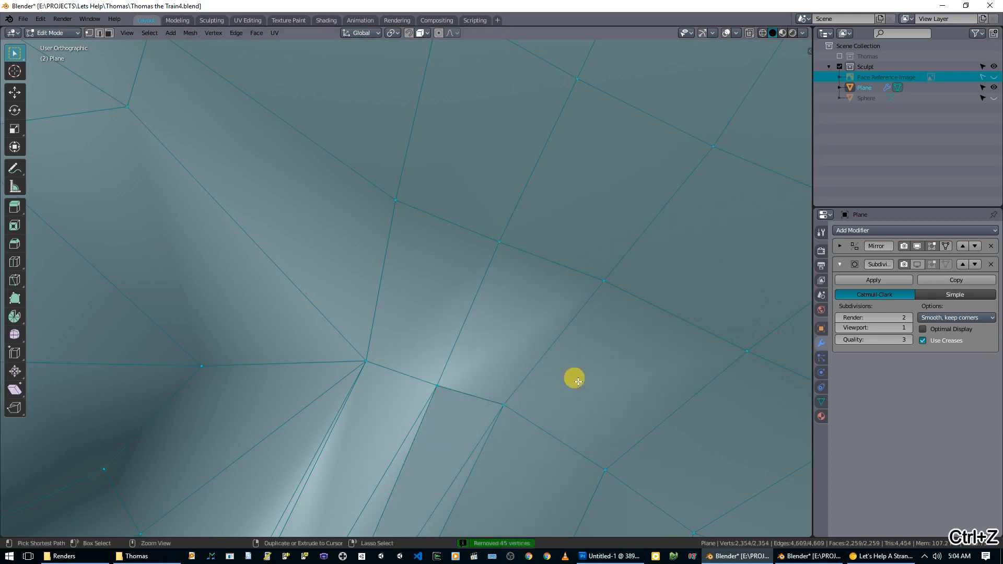
- Merge only the overlapping vertices at the mouth corner by distance
{"action": "middle_click_drag", "start_coordinate": [481, 393], "coordinate": [499, 394]}
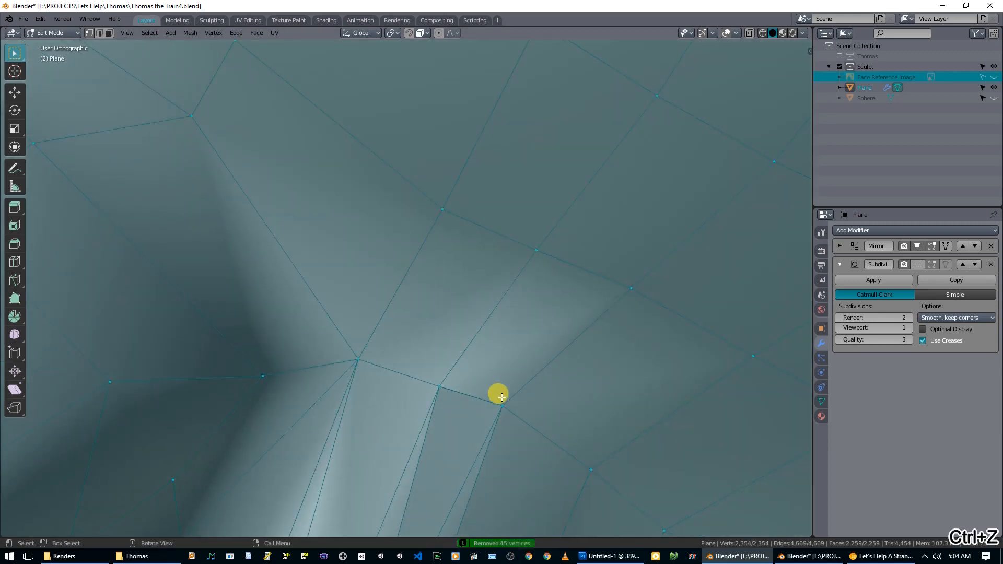
{"action": "key", "text": "alt+a"}
{"action": "key", "text": "alt+z"}
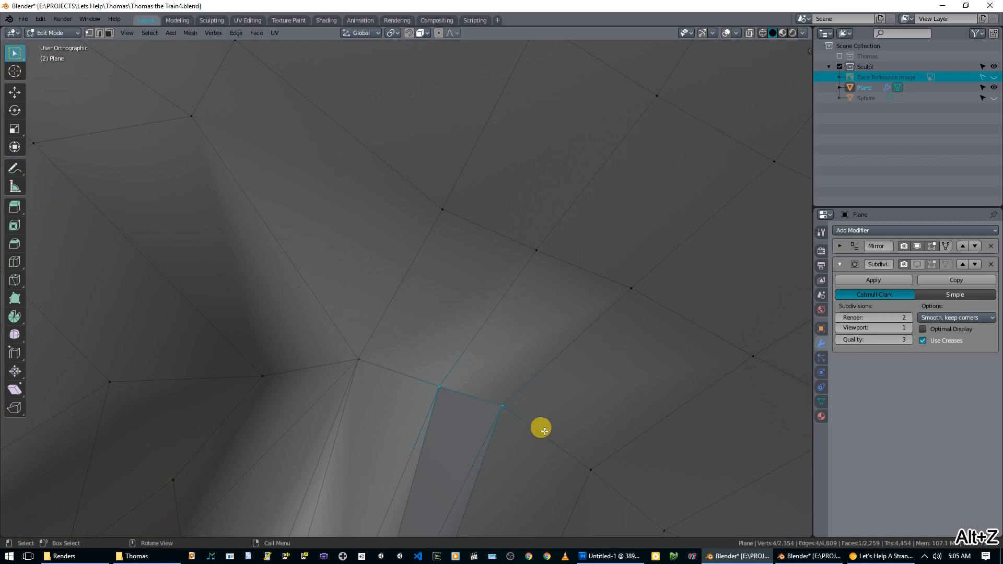
{"action": "key", "text": "alt+m"}
{"action": "left_click", "coordinate": [543, 423]}
{"action": "key", "text": "Tab"}
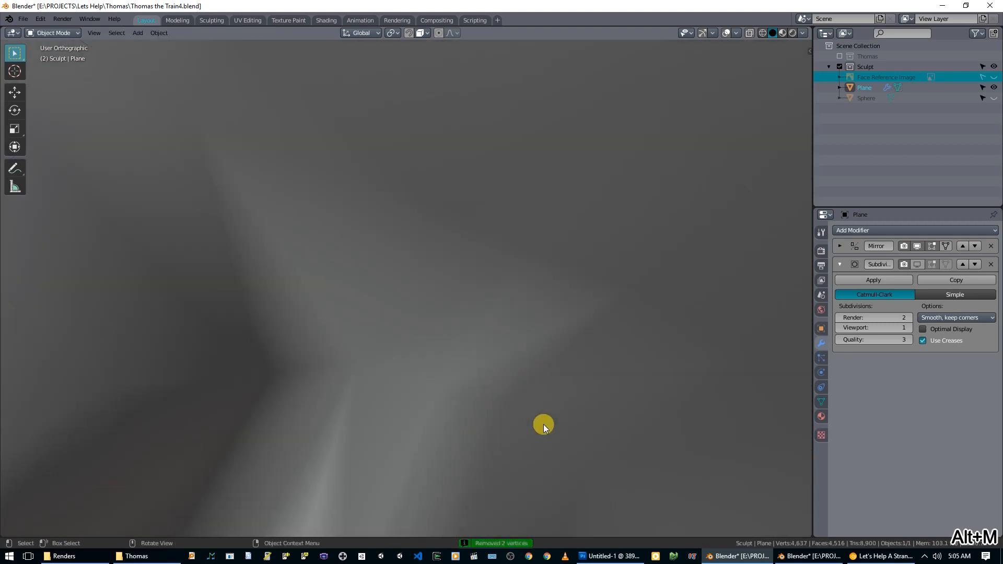
- Turn the Subdivision modifier's viewport display back on for the face
{"action": "scroll", "coordinate": [528, 416], "scroll_direction": "down", "scroll_amount": 9}
{"action": "left_click", "coordinate": [918, 264]}
{"action": "scroll", "coordinate": [418, 311], "scroll_direction": "down", "scroll_amount": 4}
{"action": "middle_click_drag", "start_coordinate": [382, 314], "coordinate": [503, 297]}
- Move the group of vertices midway along the upper lip's lower edge to even out its curve
{"action": "key", "text": "Tab"}
{"action": "scroll", "coordinate": [475, 294], "scroll_direction": "up", "scroll_amount": 6}
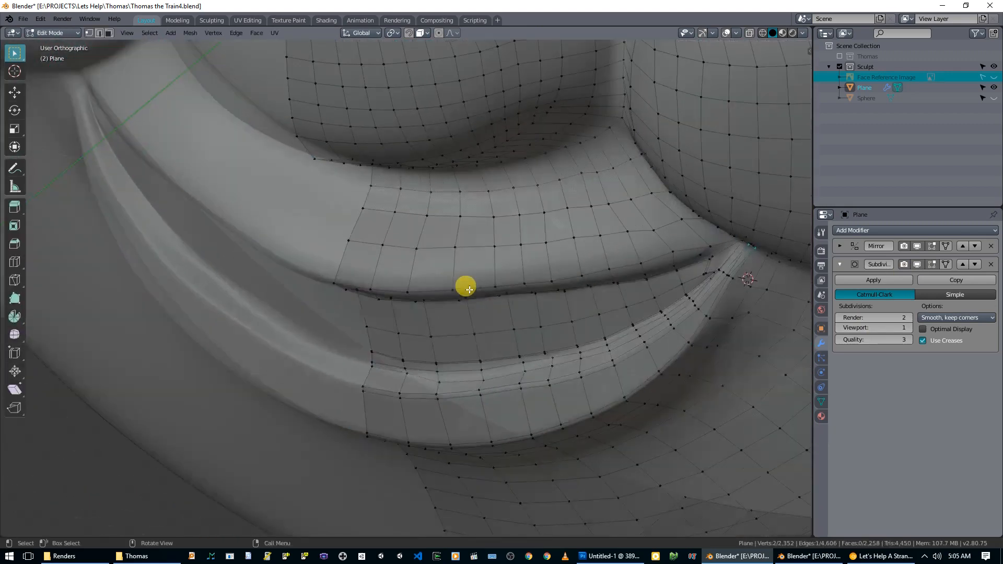
{"action": "middle_click_drag", "start_coordinate": [523, 297], "coordinate": [551, 305]}
{"action": "key", "text": "b"}
{"action": "left_click_drag", "start_coordinate": [511, 247], "coordinate": [532, 278]}
{"action": "key", "text": "g"}
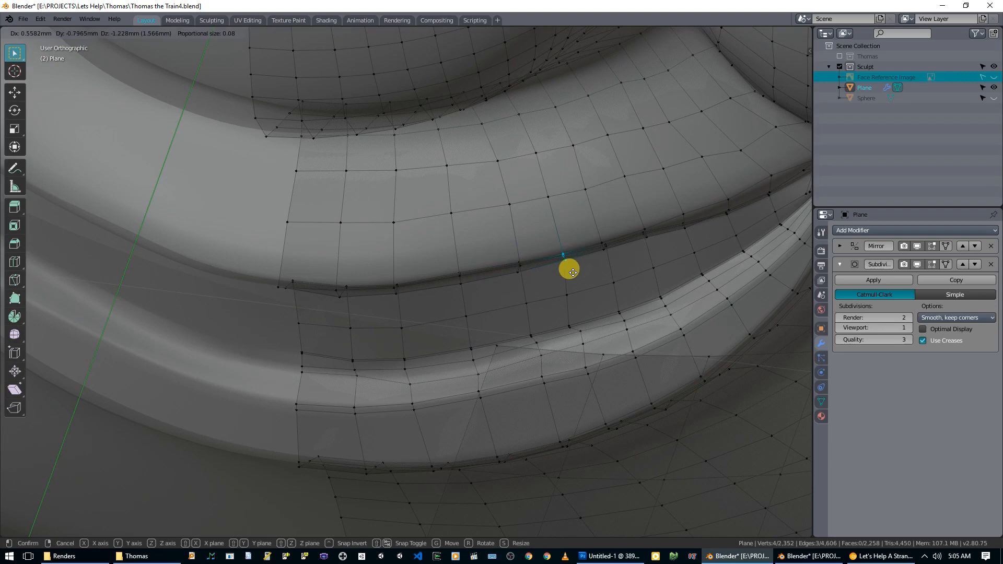
{"action": "left_click", "coordinate": [573, 272]}
- Adjust the neighbouring vertices on the upper lip's lower edge closer to the mouth's centre
{"action": "left_click_drag", "start_coordinate": [473, 281], "coordinate": [474, 282]}
{"action": "key", "text": "g"}
{"action": "left_click", "coordinate": [473, 283]}
{"action": "key", "text": "Tab"}
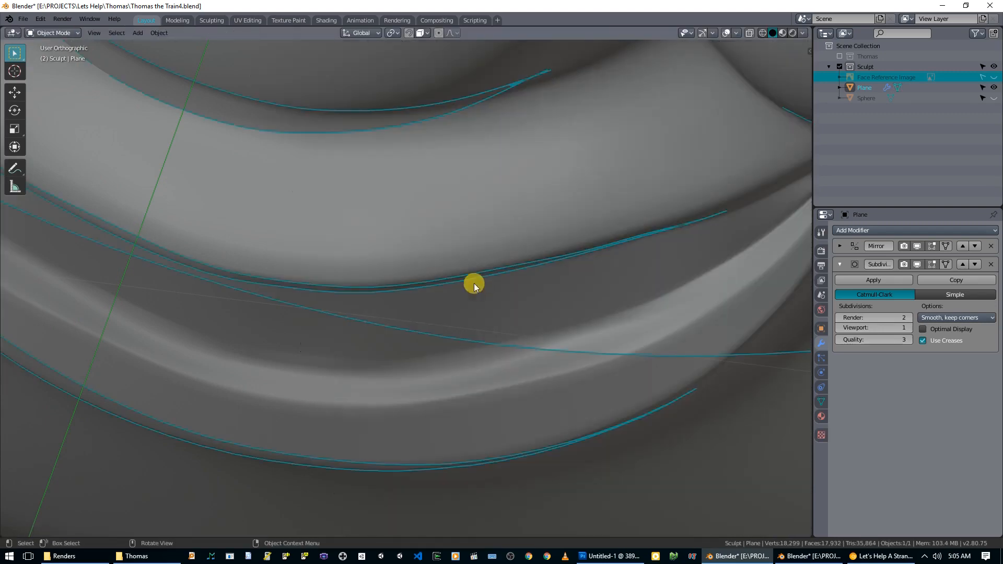
{"action": "scroll", "coordinate": [422, 290], "scroll_direction": "down", "scroll_amount": 5}
{"action": "key", "text": "alt+a"}
{"action": "mouse_move", "coordinate": [438, 302]}
{"action": "middle_mouse_down"}
{"action": "mouse_move", "coordinate": [491, 286]}
{"action": "mouse_move", "coordinate": [508, 268]}
{"action": "mouse_move", "coordinate": [446, 296]}
{"action": "middle_mouse_up"}
- Move the vertices on the upper lip's lower edge near the mouth corner to smooth the crease
{"action": "scroll", "coordinate": [504, 268], "scroll_direction": "up", "scroll_amount": 1}
{"action": "key", "text": "Tab"}
{"action": "scroll", "coordinate": [447, 293], "scroll_direction": "up", "scroll_amount": 4}
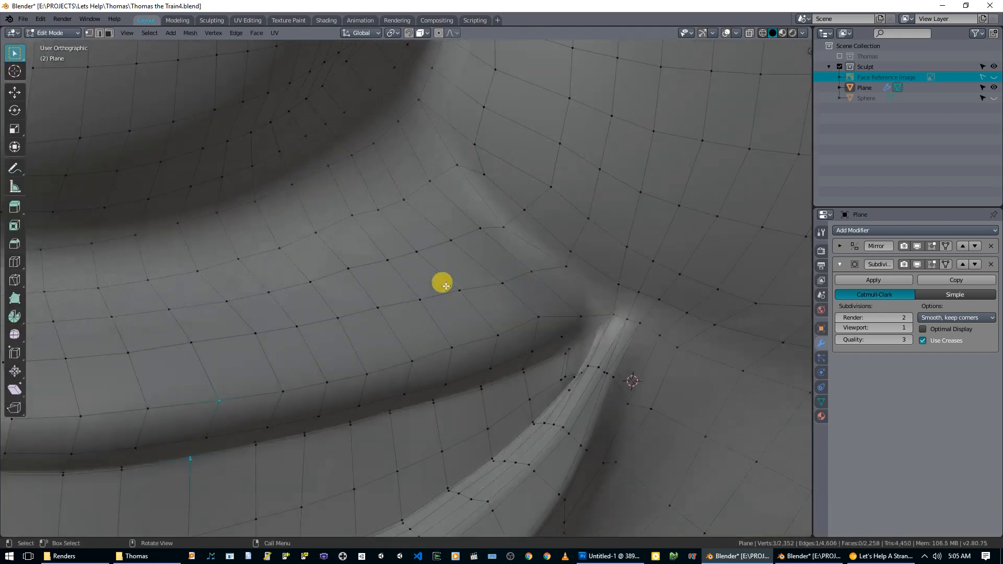
{"action": "key", "text": "b"}
{"action": "middle_click_drag", "start_coordinate": [506, 391], "coordinate": [444, 346]}
{"action": "key", "text": "g"}
{"action": "left_click", "coordinate": [443, 338]}
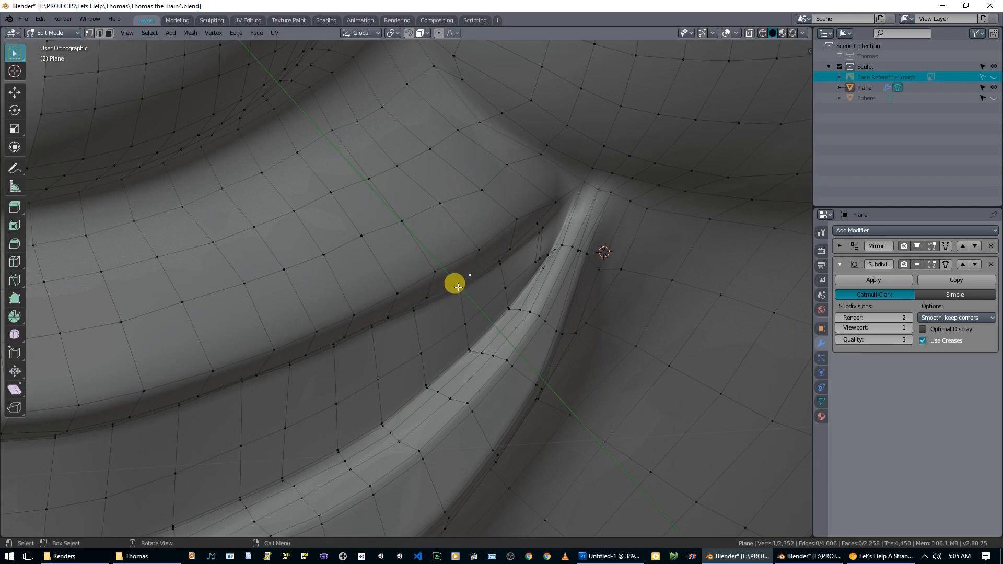
{"action": "key", "text": "g"}
{"action": "left_click", "coordinate": [474, 299]}
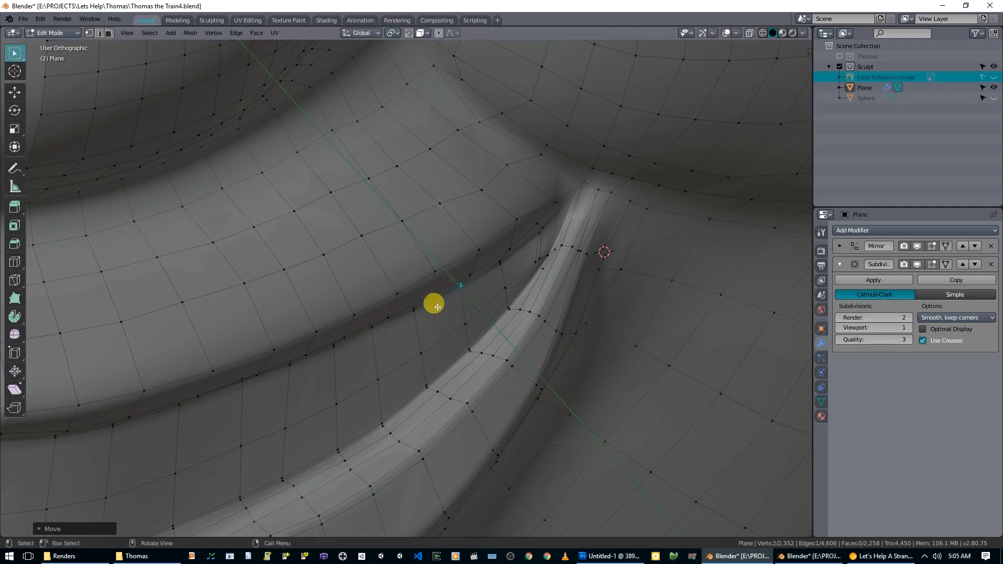
{"action": "key", "text": "Tab"}
{"action": "middle_click_drag", "start_coordinate": [423, 309], "coordinate": [469, 337]}
{"action": "scroll", "coordinate": [356, 325], "scroll_direction": "down", "scroll_amount": 5}
- Reposition another vertex selection along the upper lip to refine its outline towards the mouth corner
{"action": "key", "text": "Tab"}
{"action": "scroll", "coordinate": [469, 335], "scroll_direction": "up", "scroll_amount": 3}
{"action": "middle_click_drag", "start_coordinate": [481, 226], "coordinate": [368, 288]}
{"action": "scroll", "coordinate": [483, 239], "scroll_direction": "up", "scroll_amount": 2}
{"action": "key", "text": "g"}
{"action": "left_click", "coordinate": [347, 282]}
{"action": "middle_click_drag", "start_coordinate": [374, 329], "coordinate": [345, 269]}
{"action": "scroll", "coordinate": [345, 270], "scroll_direction": "down", "scroll_amount": 5}
{"action": "key", "text": "Tab"}
{"action": "middle_click_drag", "start_coordinate": [433, 321], "coordinate": [425, 229]}
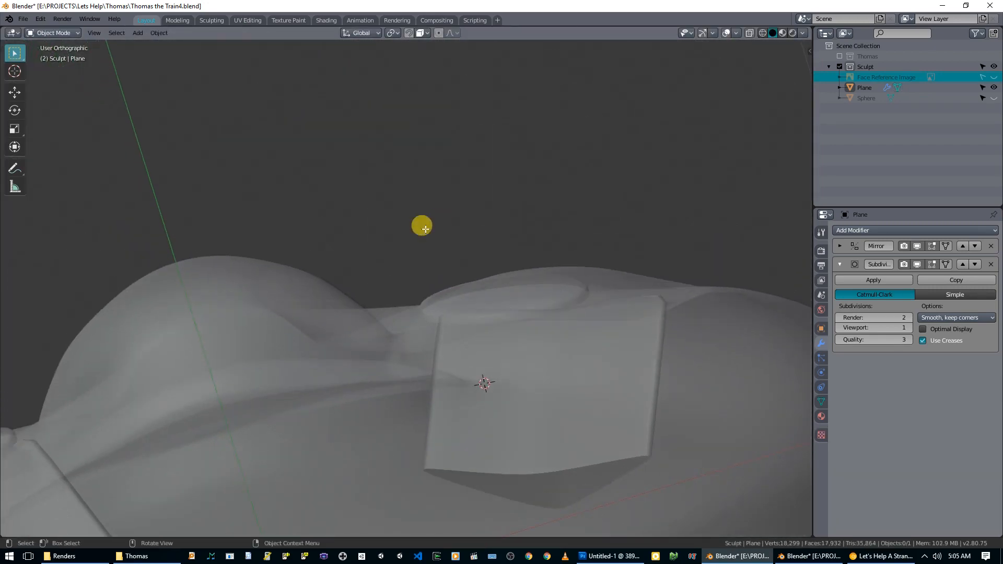
- Move the pair of vertices on the inner edge of the upper lip towards the mouth's centre
{"action": "key", "text": "Tab"}
{"action": "scroll", "coordinate": [368, 355], "scroll_direction": "up", "scroll_amount": 2}
{"action": "key", "text": "Tab"}
{"action": "key", "text": "Tab"}
{"action": "key", "text": "alt+z"}
{"action": "middle_click_drag", "start_coordinate": [390, 380], "coordinate": [362, 401]}
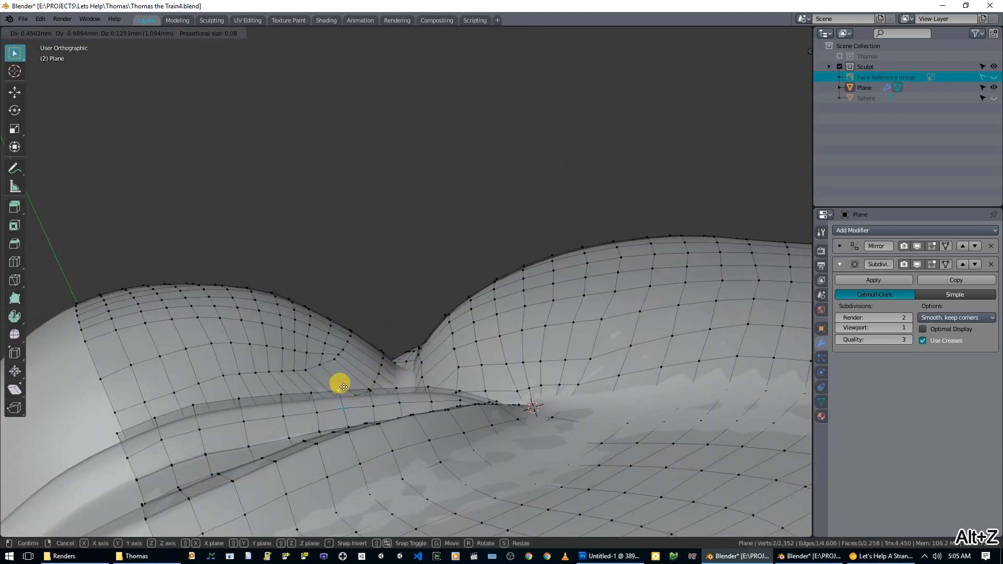
{"action": "left_click", "coordinate": [370, 392]}
- Shift the neighbouring vertex pair on the upper lip towards the mouth's centre and check the smile in Object Mode
{"action": "left_click_drag", "start_coordinate": [376, 409], "coordinate": [376, 407]}
{"action": "key", "text": "g"}
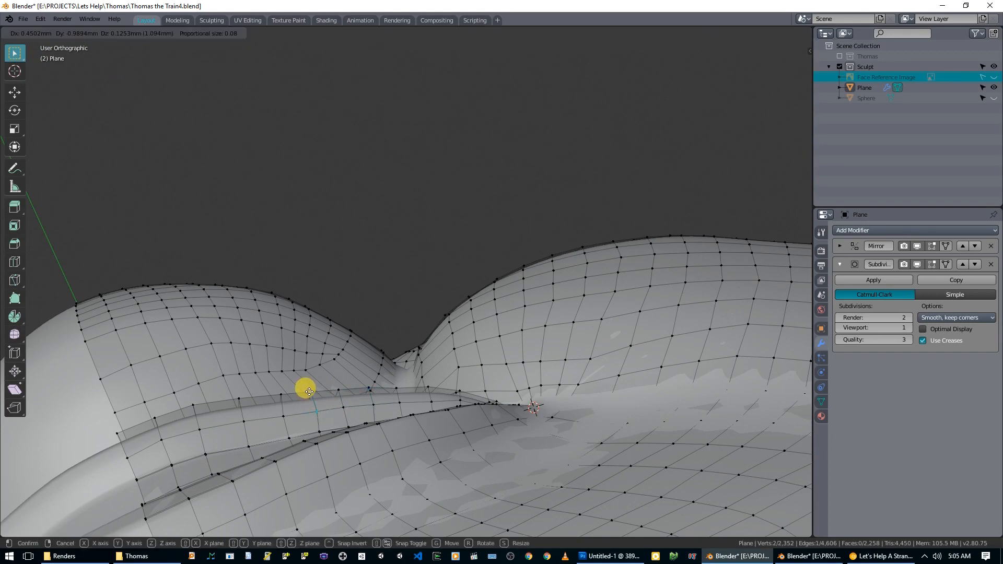
{"action": "left_click", "coordinate": [309, 392]}
{"action": "key", "text": "Tab"}
{"action": "scroll", "coordinate": [421, 375], "scroll_direction": "down", "scroll_amount": 4}
{"action": "middle_click_drag", "start_coordinate": [421, 355], "coordinate": [459, 366]}
{"action": "scroll", "coordinate": [499, 443], "scroll_direction": "down", "scroll_amount": 5}
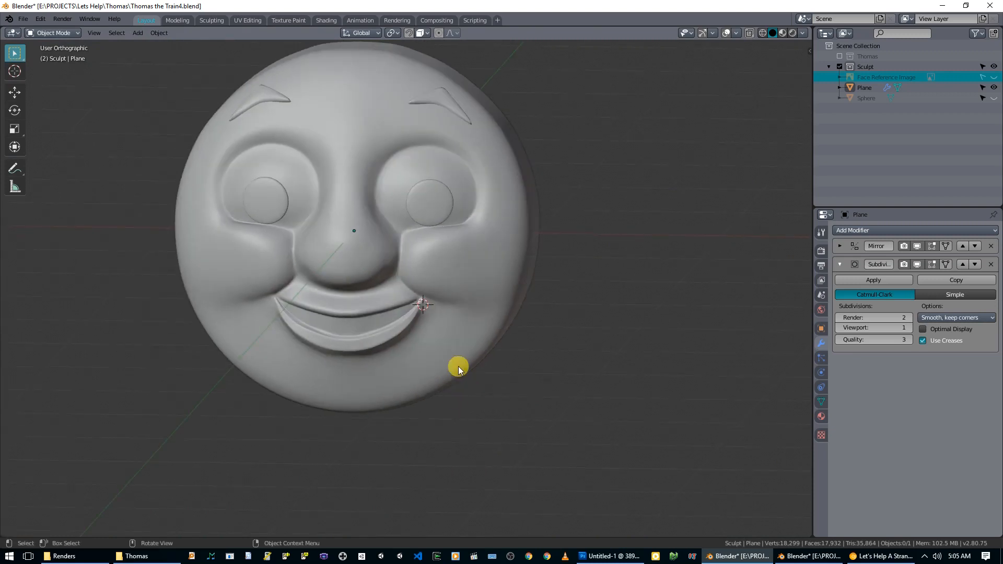
{"action": "scroll", "coordinate": [478, 352], "scroll_direction": "up", "scroll_amount": 3}
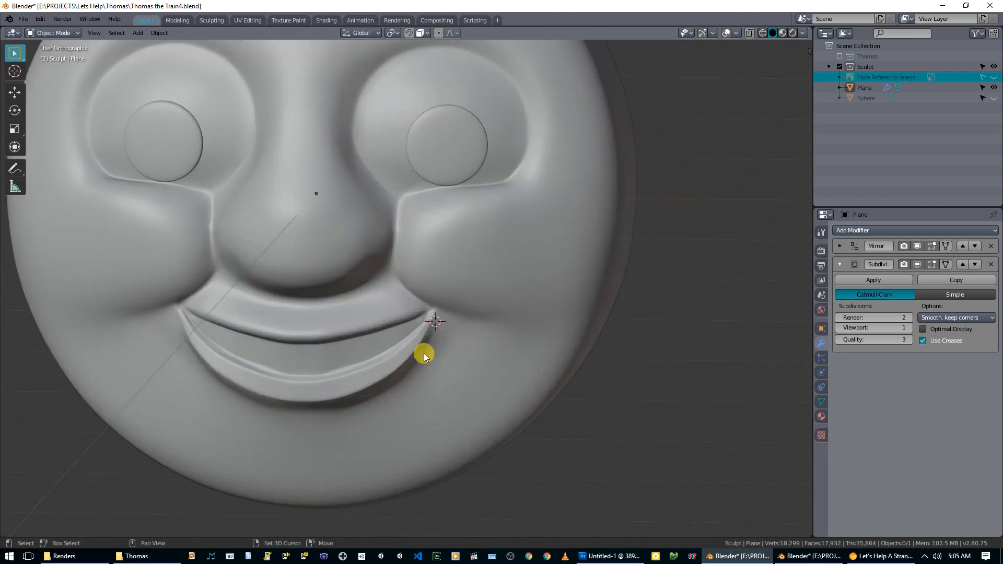
{"action": "key", "text": "Tab"}
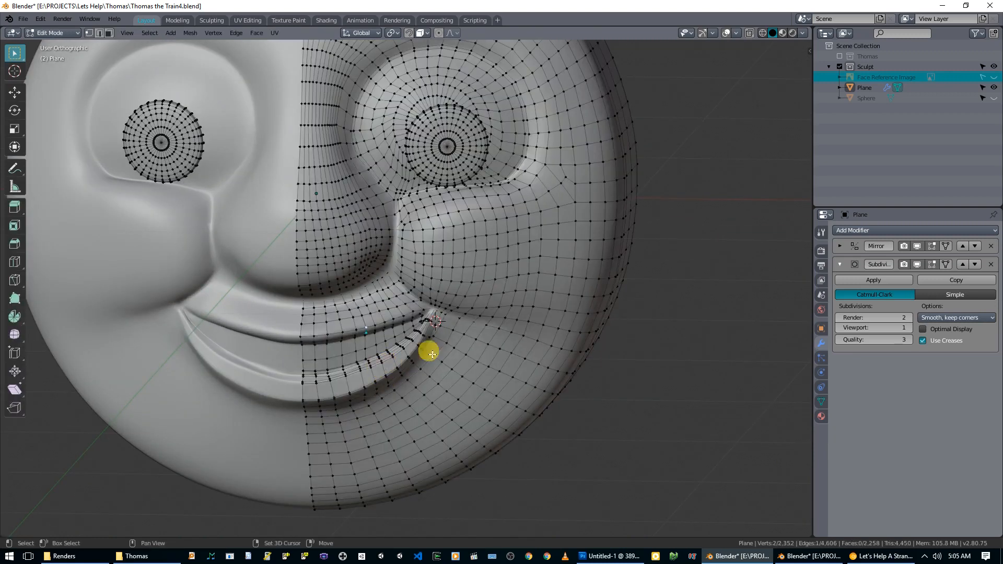
{"action": "key", "text": "Tab"}
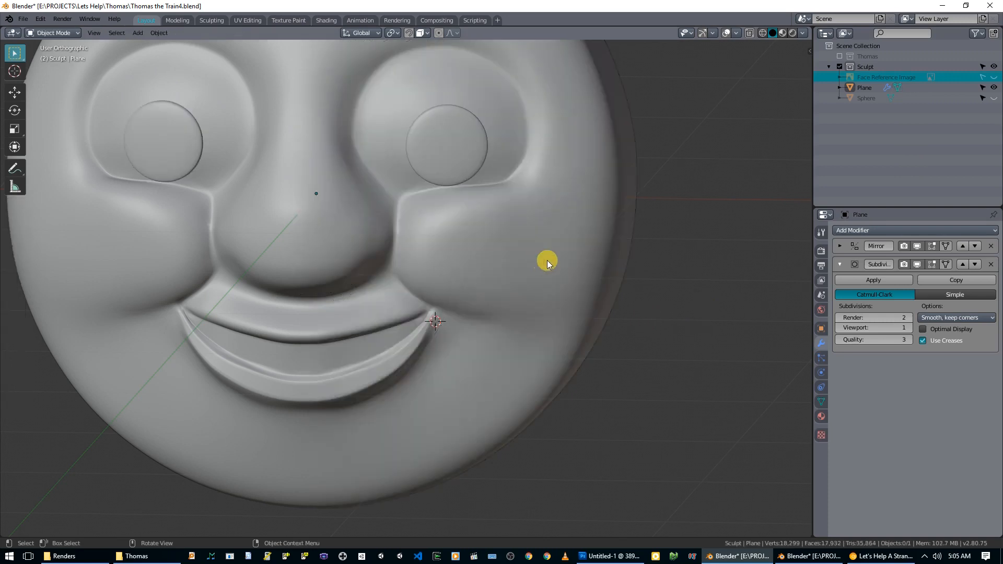
- Darken the Thomas Face Gray material's base color to a light gray and copy it to the viewport display color
{"action": "left_click", "coordinate": [821, 417]}
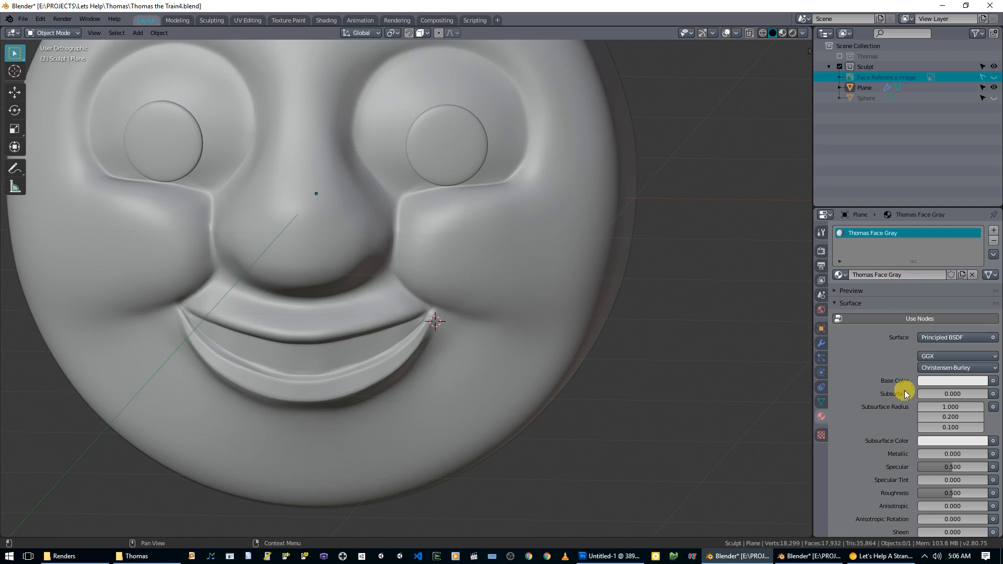
{"action": "scroll", "coordinate": [877, 376], "scroll_direction": "down", "scroll_amount": 10}
{"action": "scroll", "coordinate": [898, 407], "scroll_direction": "up", "scroll_amount": 10}
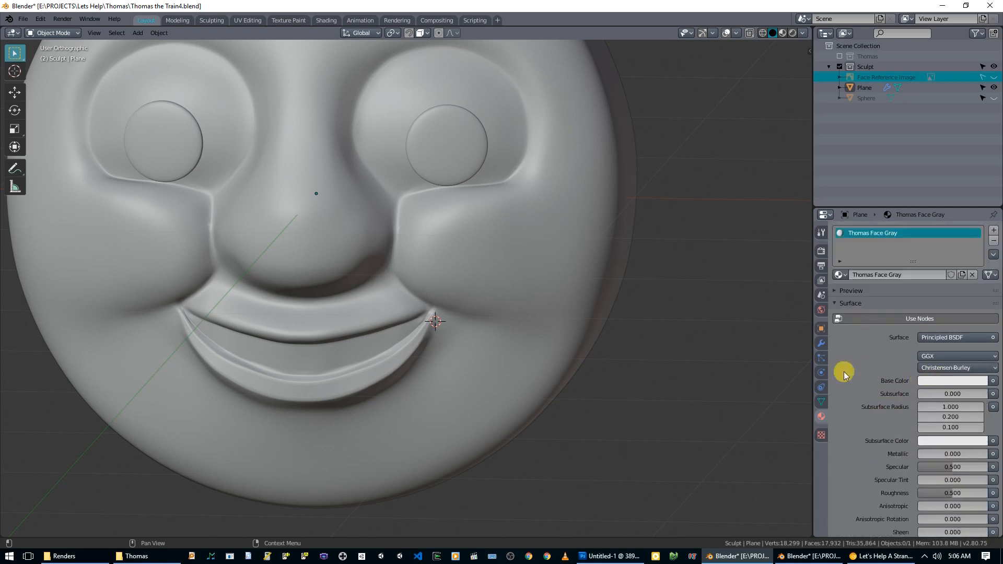
{"action": "scroll", "coordinate": [717, 352], "scroll_direction": "down", "scroll_amount": 5}
{"action": "left_click", "coordinate": [935, 381]}
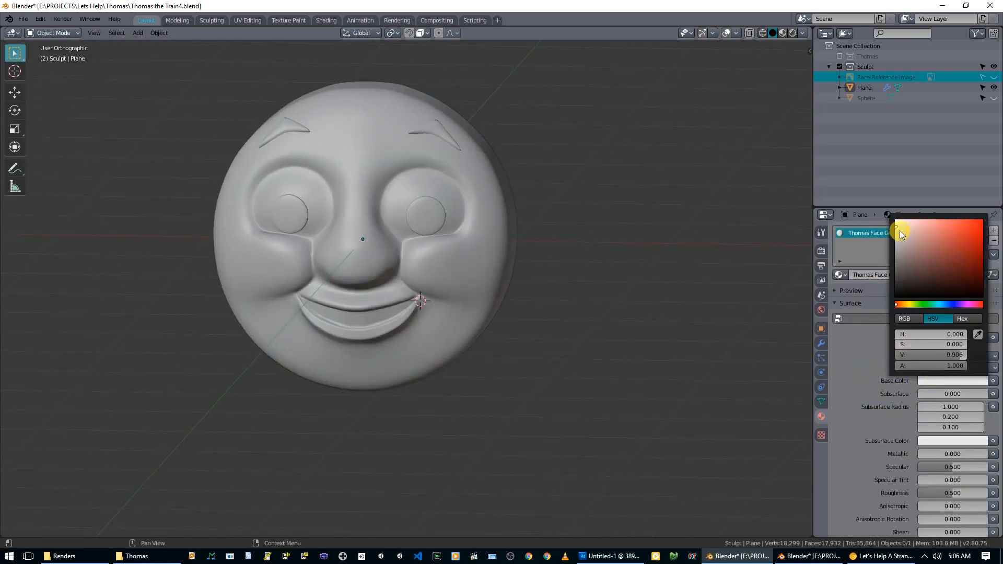
{"action": "scroll", "coordinate": [924, 376], "scroll_direction": "down", "scroll_amount": 5}
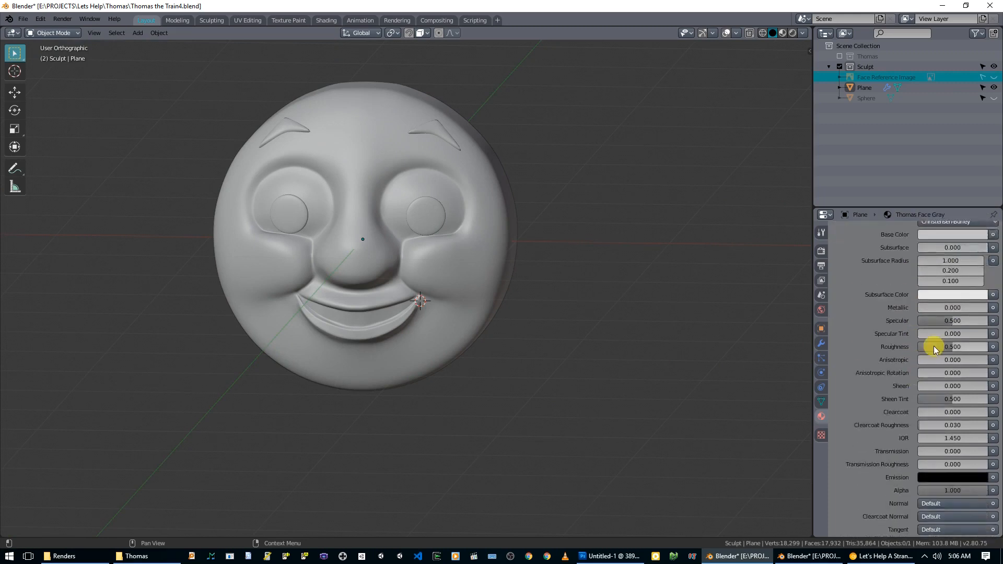
{"action": "scroll", "coordinate": [873, 381], "scroll_direction": "down", "scroll_amount": 12}
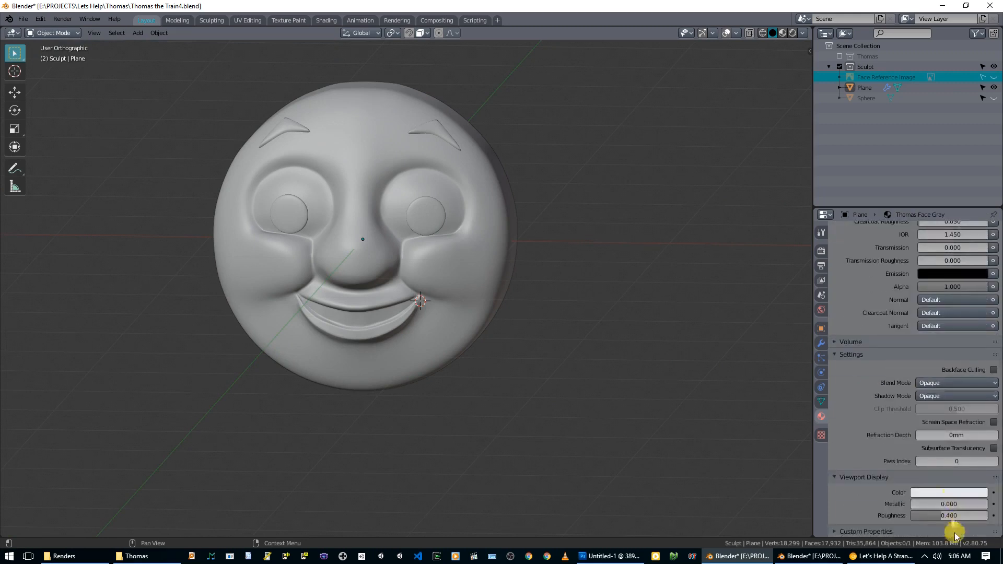
{"action": "left_click_drag", "start_coordinate": [932, 495], "coordinate": [932, 494]}
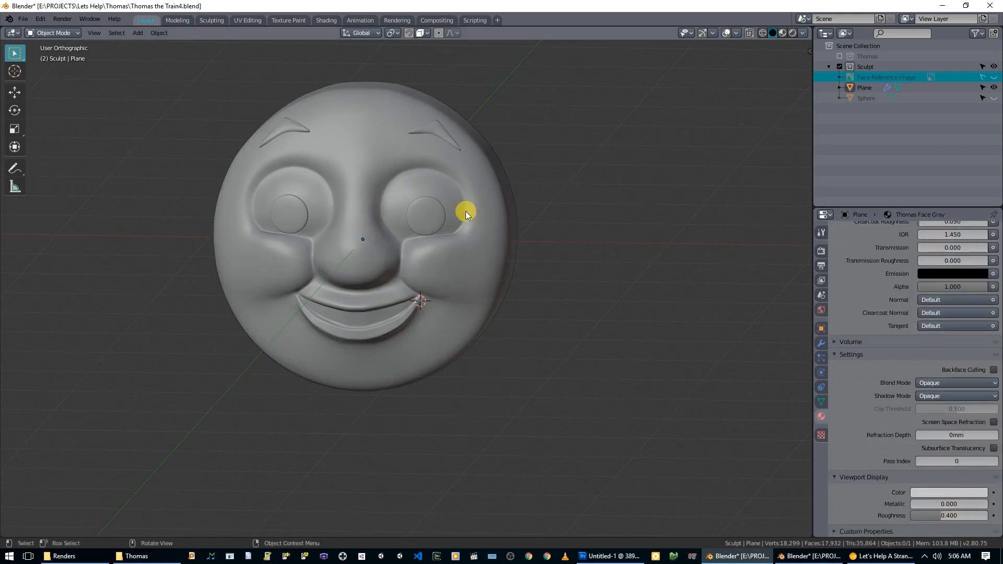
- Delete the separate eyebrow and pupil vertices on the mirrored half of the face, working from the front view
{"action": "key", "text": "Tab"}
{"action": "scroll", "coordinate": [460, 204], "scroll_direction": "up", "scroll_amount": 2}
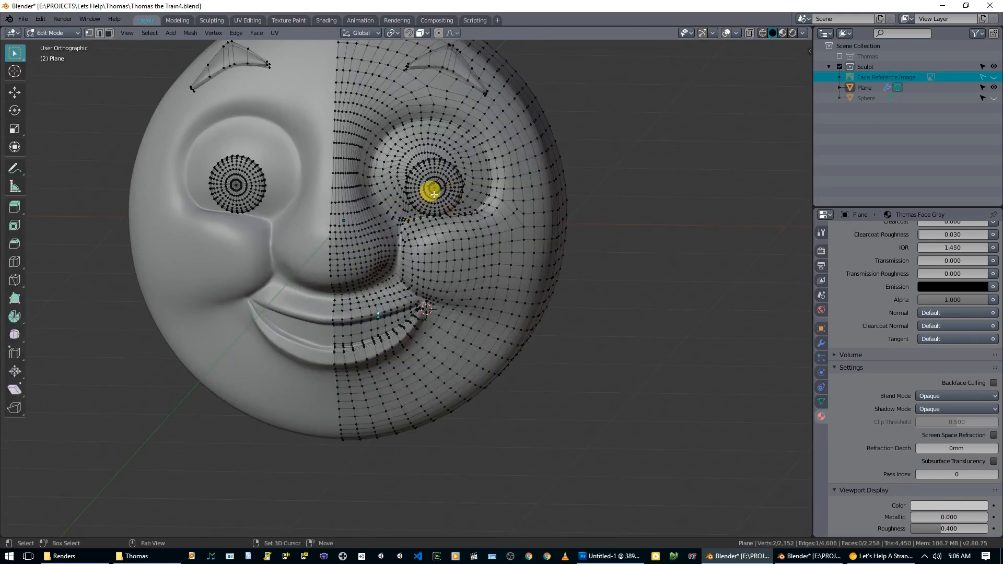
{"action": "middle_click_drag", "start_coordinate": [433, 194], "coordinate": [437, 288], "text": "shift"}
{"action": "scroll", "coordinate": [436, 298], "scroll_direction": "up", "scroll_amount": 1}
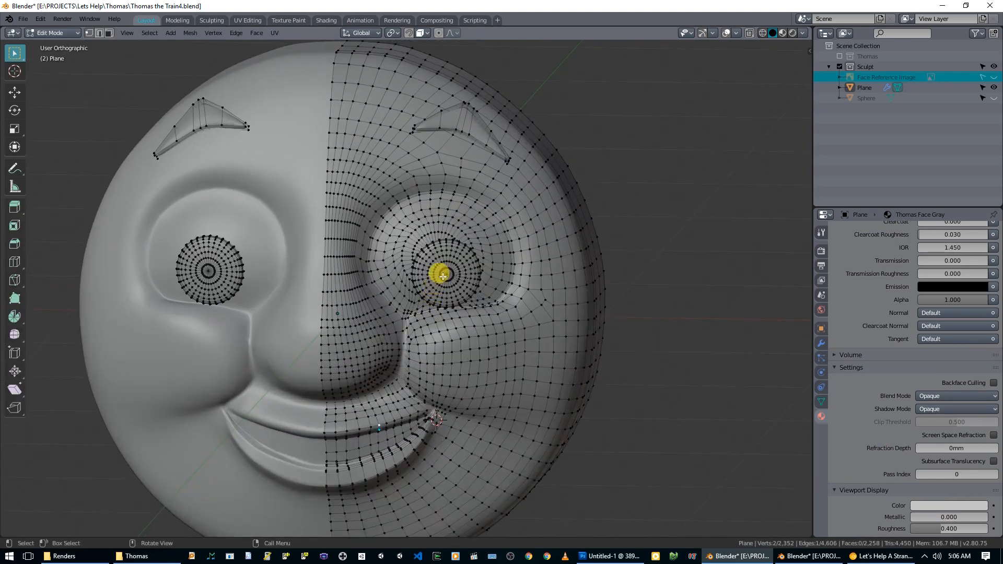
{"action": "scroll", "coordinate": [433, 266], "scroll_direction": "down", "scroll_amount": 4}
{"action": "key", "text": "KP_1"}
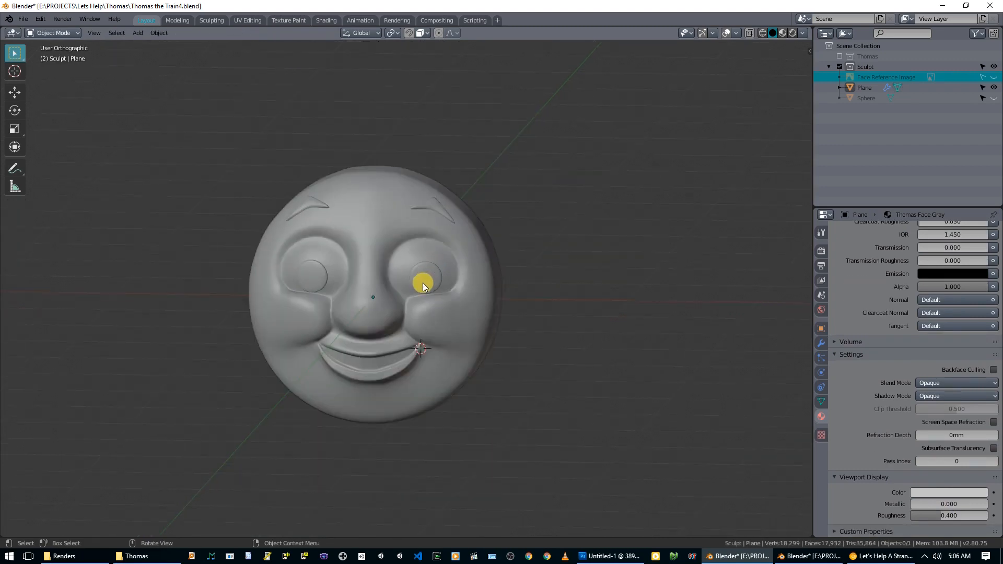
{"action": "key", "text": "Tab"}
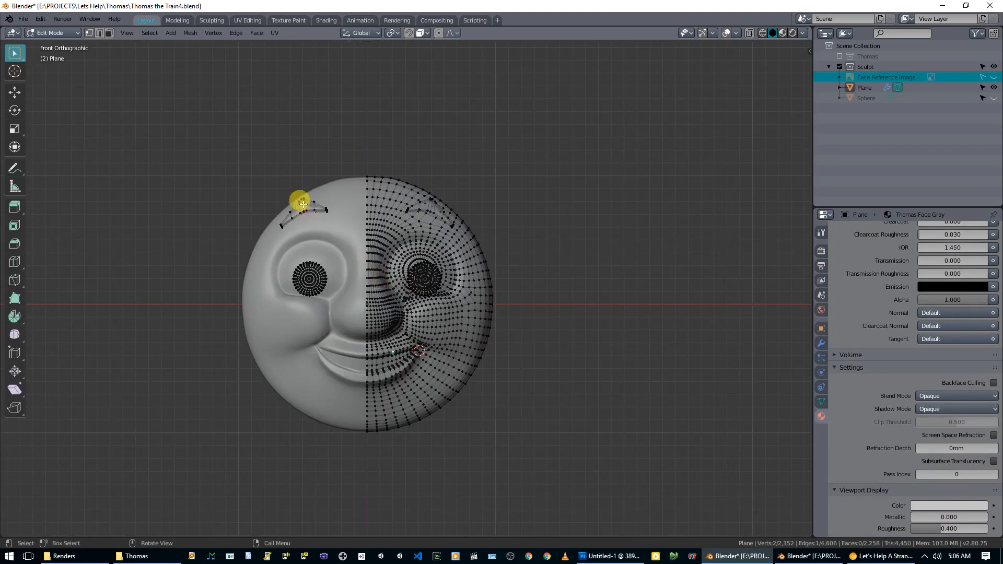
{"action": "left_click", "coordinate": [304, 204], "text": "alt"}
{"action": "key", "text": "alt+z"}
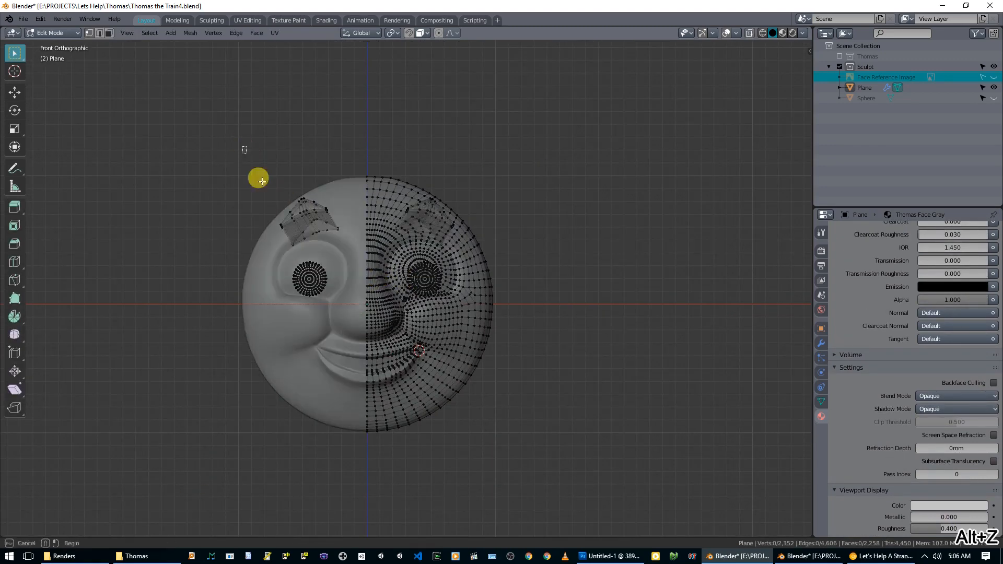
{"action": "left_click_drag", "start_coordinate": [244, 148], "coordinate": [338, 327]}
{"action": "key", "text": "x"}
{"action": "left_click", "coordinate": [319, 310]}
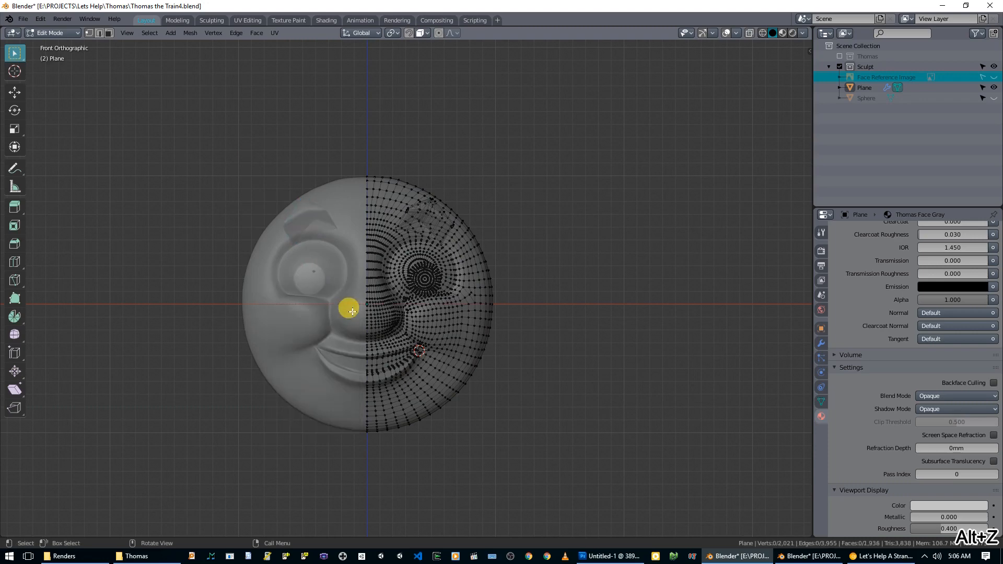
{"action": "key", "text": "Tab"}
{"action": "key", "text": "Tab"}
- Select the remaining pupil's linked geometry and add a new material named Thomas Eyes
{"action": "key", "text": "alt+a"}
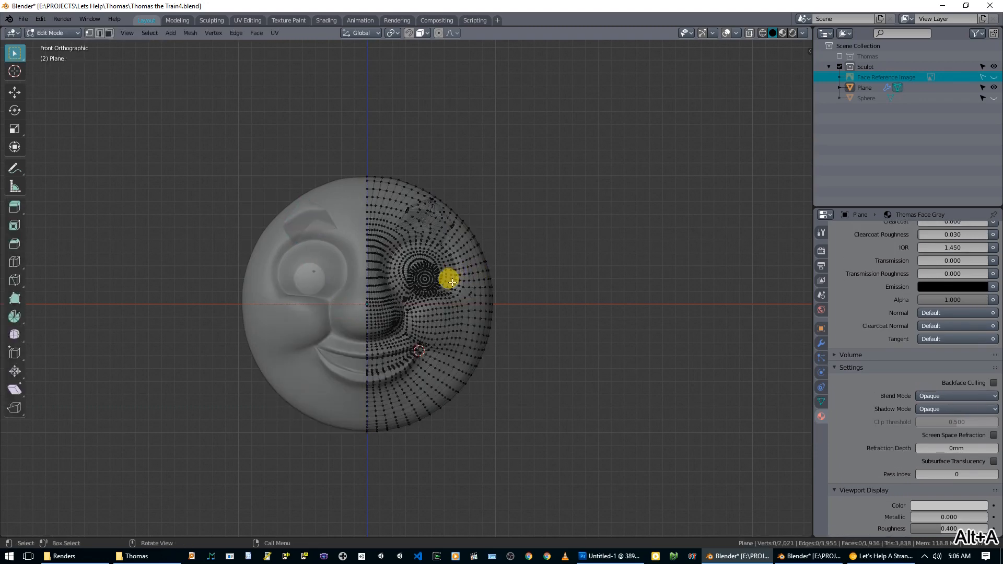
{"action": "middle_click_drag", "start_coordinate": [470, 280], "coordinate": [425, 291]}
{"action": "scroll", "coordinate": [444, 280], "scroll_direction": "up", "scroll_amount": 6}
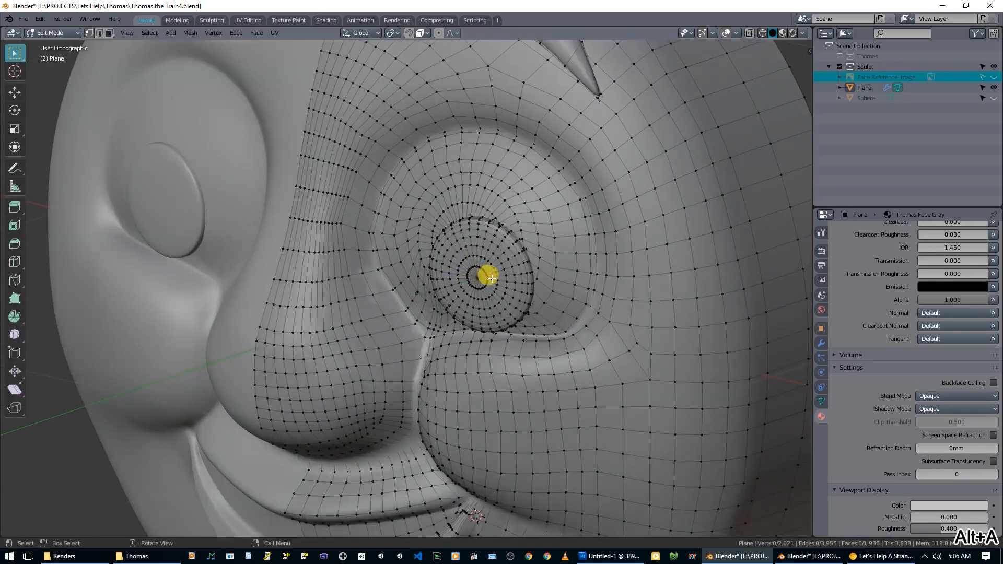
{"action": "key", "text": "l"}
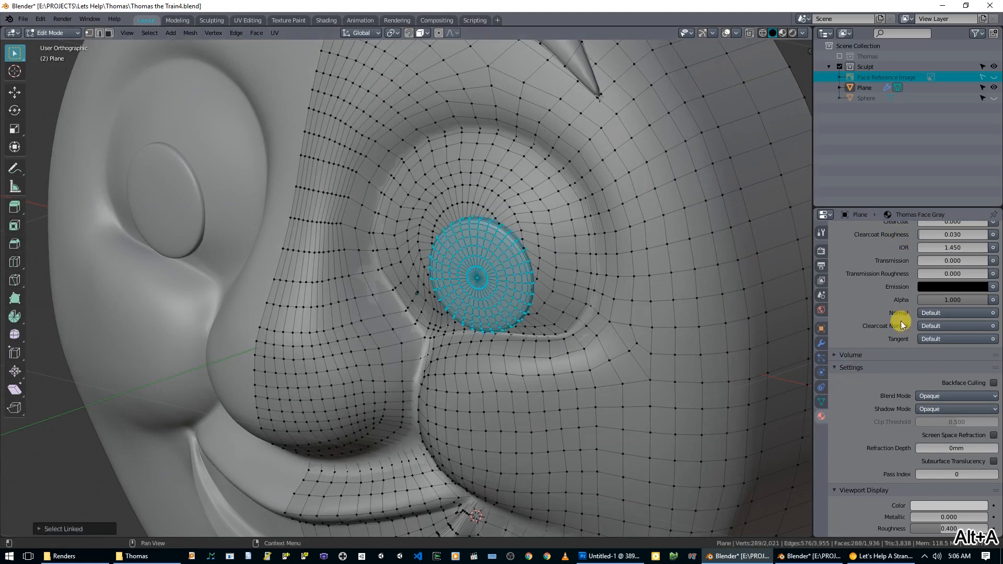
{"action": "scroll", "coordinate": [903, 308], "scroll_direction": "up", "scroll_amount": 10}
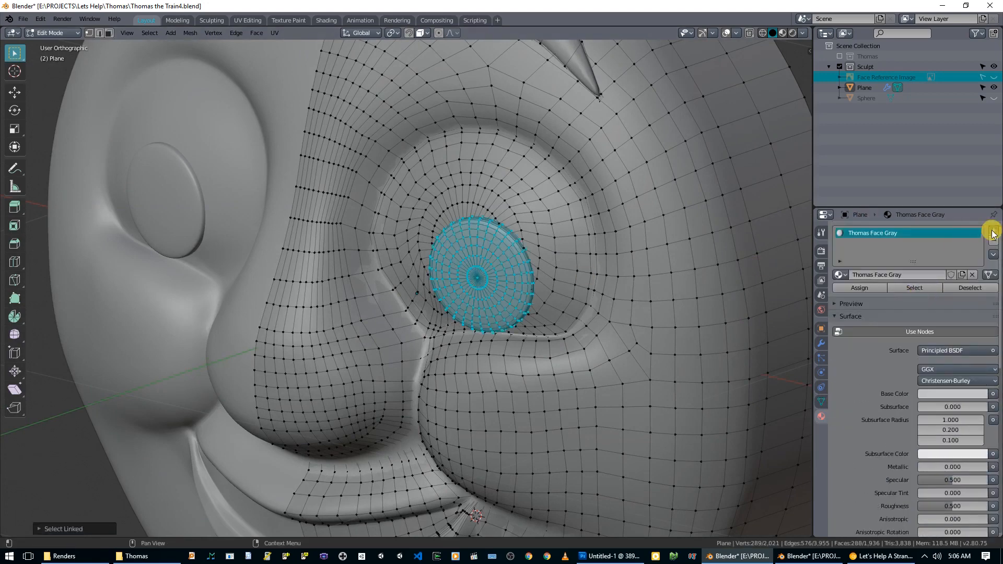
{"action": "left_click", "coordinate": [993, 231]}
{"action": "left_click", "coordinate": [866, 295]}
{"action": "left_click", "coordinate": [866, 294]}
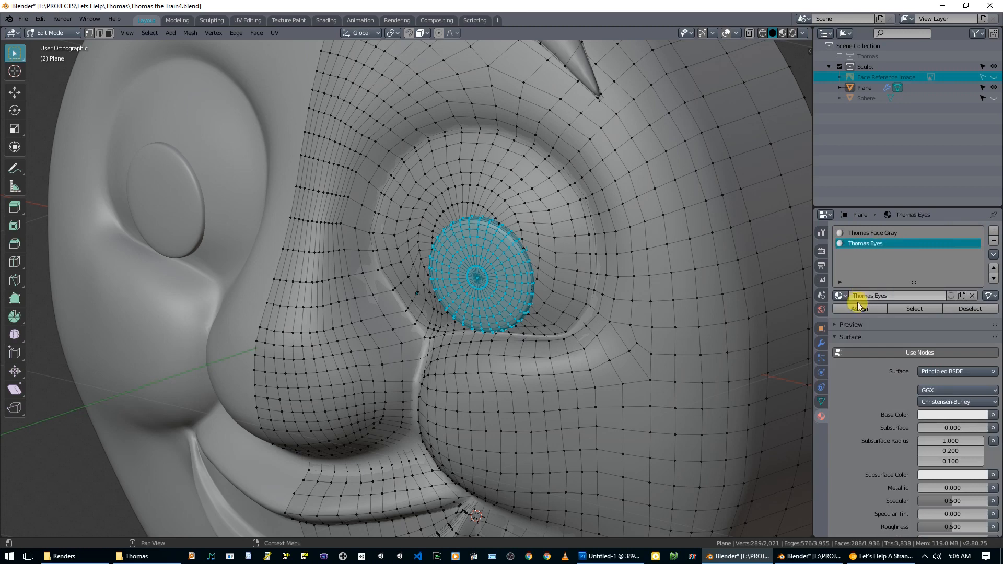
- Assign Thomas Eyes to the pupil and set its base color and viewport display color to black
{"action": "scroll", "coordinate": [883, 329], "scroll_direction": "down", "scroll_amount": 3}
{"action": "left_click", "coordinate": [948, 350]}
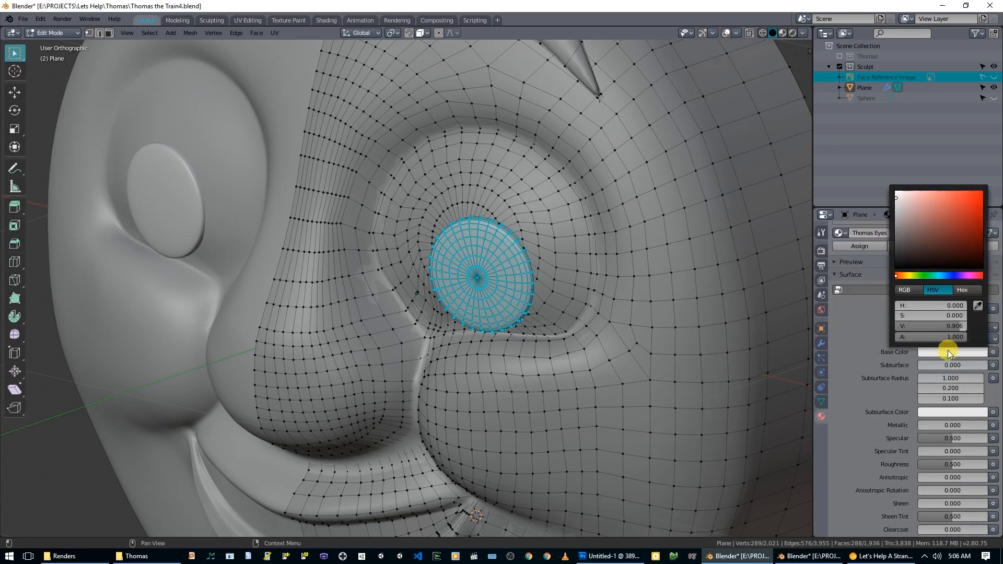
{"action": "left_click", "coordinate": [927, 253]}
{"action": "scroll", "coordinate": [891, 366], "scroll_direction": "down", "scroll_amount": 7}
{"action": "scroll", "coordinate": [889, 405], "scroll_direction": "down", "scroll_amount": 8}
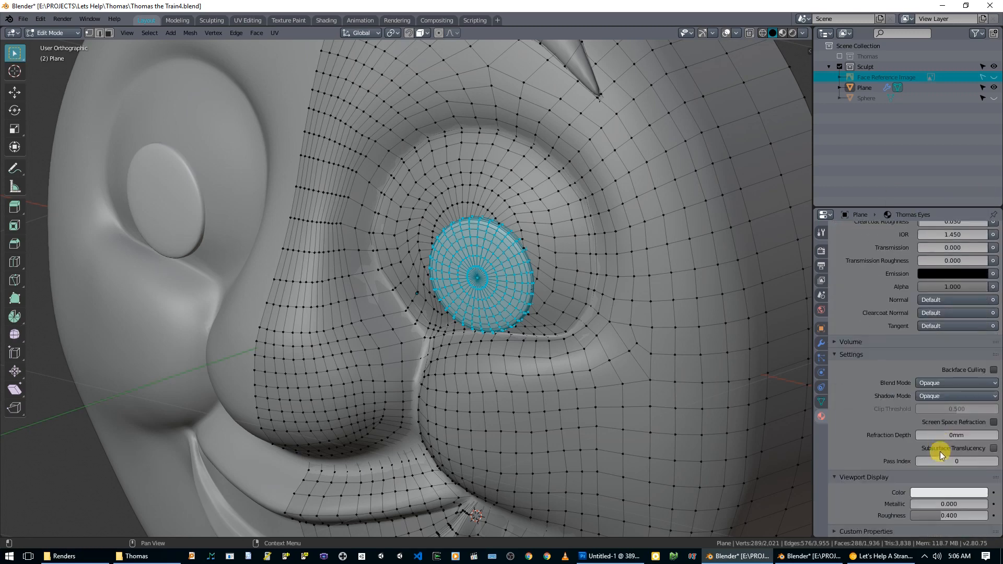
{"action": "left_click", "coordinate": [941, 490]}
{"action": "left_click_drag", "start_coordinate": [914, 380], "coordinate": [896, 408]}
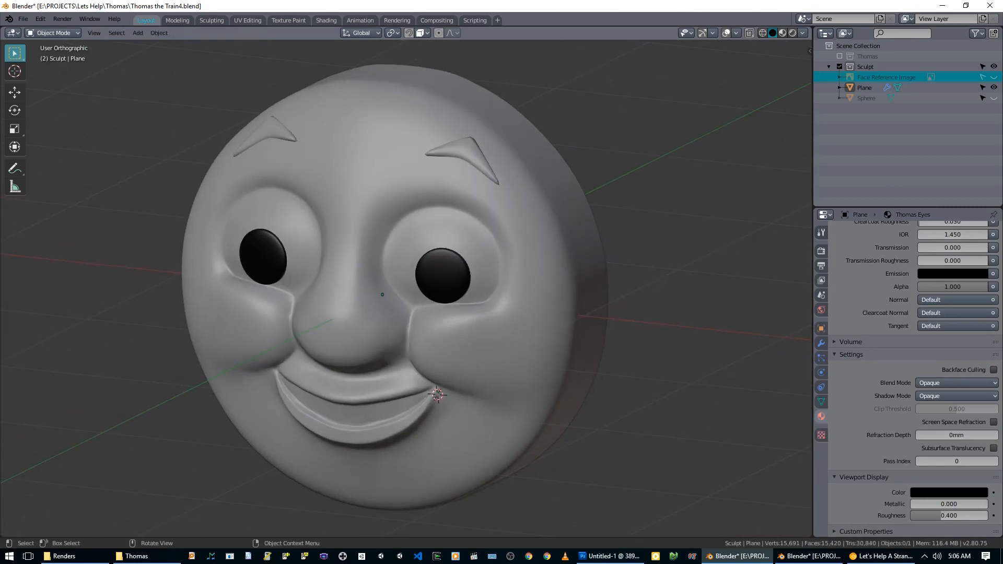
- Select only the eyebrow's linked geometry and add a new material named Thomas Brows
{"action": "key", "text": "Tab"}
{"action": "key", "text": "alt+a"}
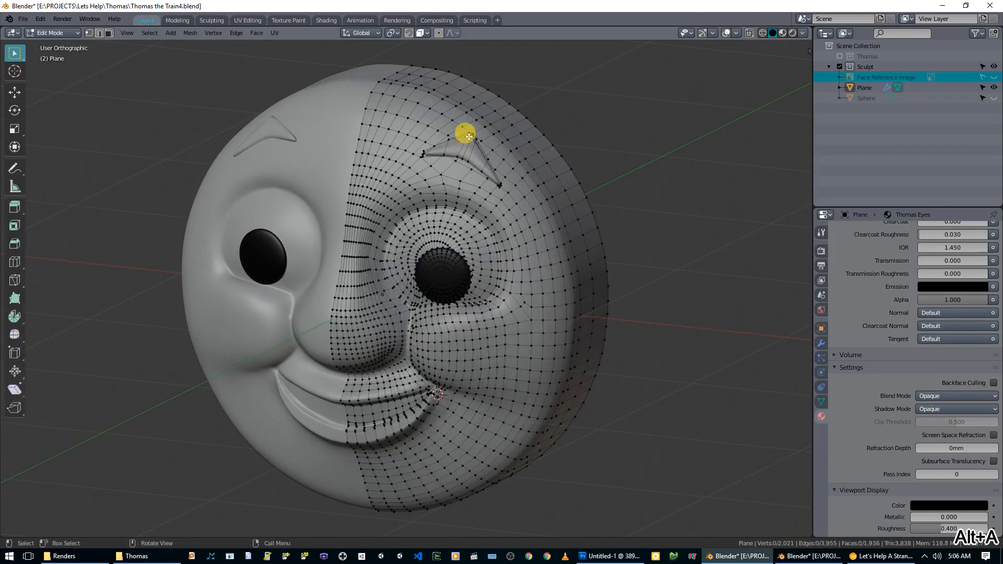
{"action": "key", "text": "a"}
{"action": "key", "text": "alt+a"}
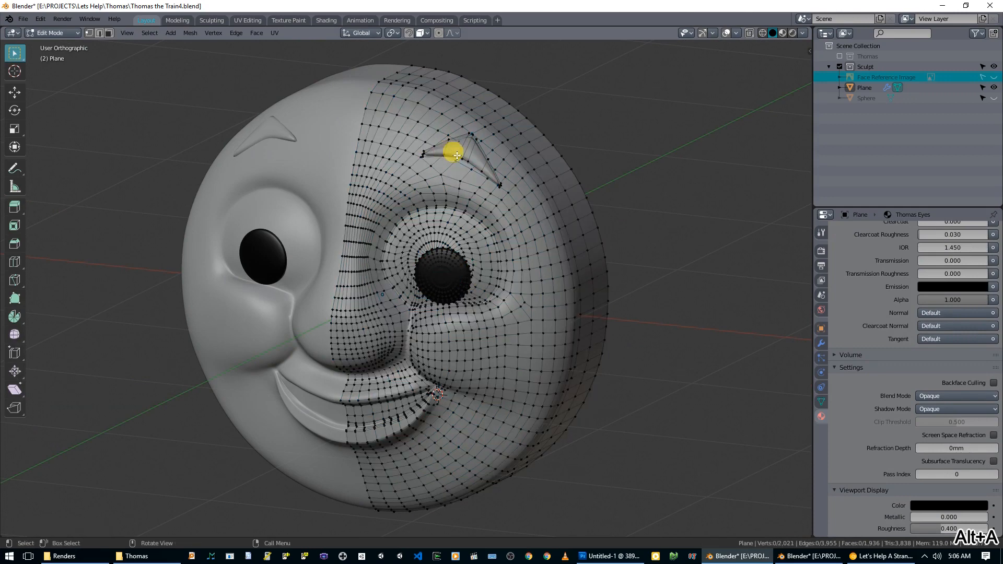
{"action": "key", "text": "l"}
{"action": "scroll", "coordinate": [935, 261], "scroll_direction": "up", "scroll_amount": 15}
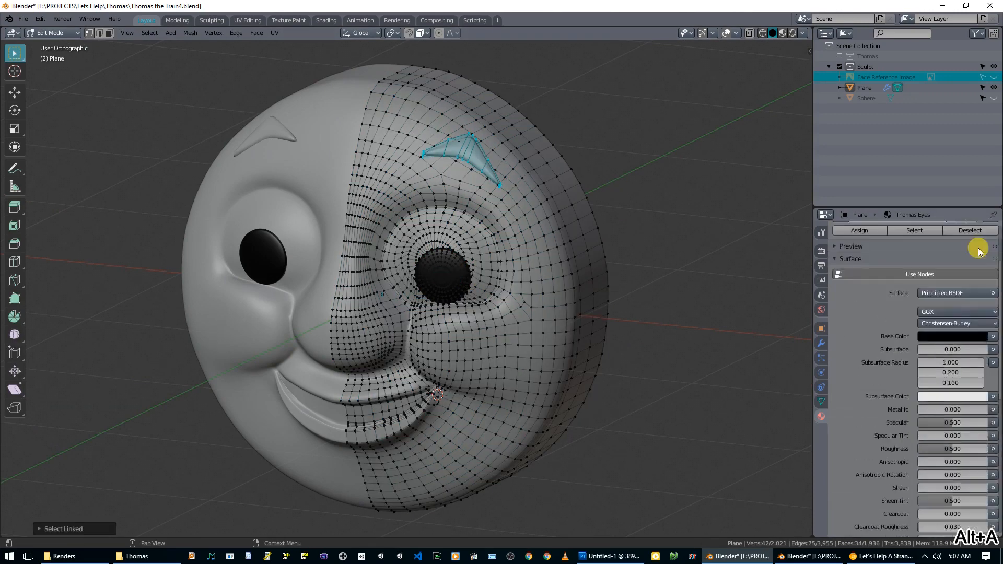
{"action": "left_click", "coordinate": [993, 230]}
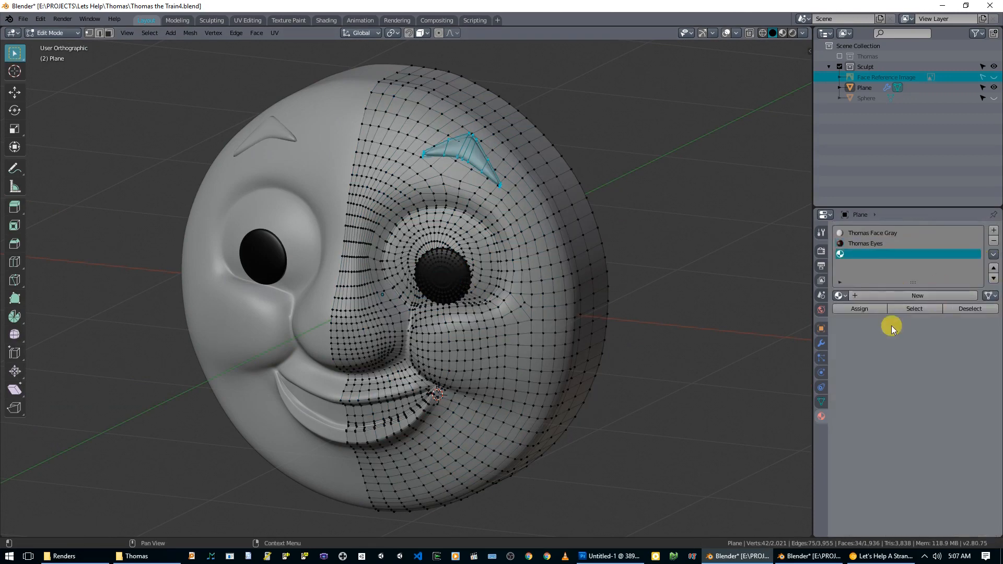
{"action": "left_click", "coordinate": [879, 296]}
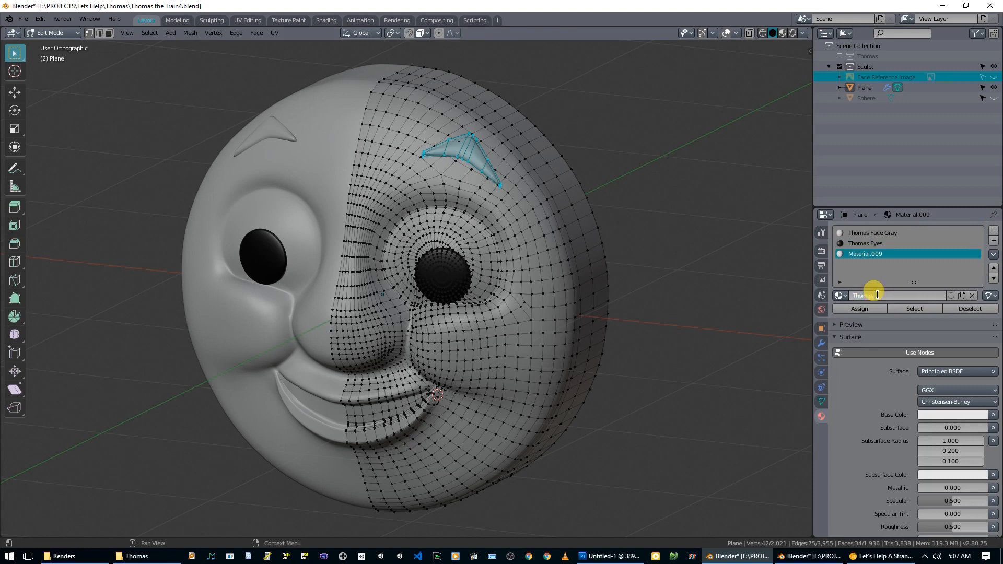
{"action": "left_click", "coordinate": [877, 295]}
{"action": "type", "text": "Thomas Brows"}
{"action": "key", "text": "Return"}
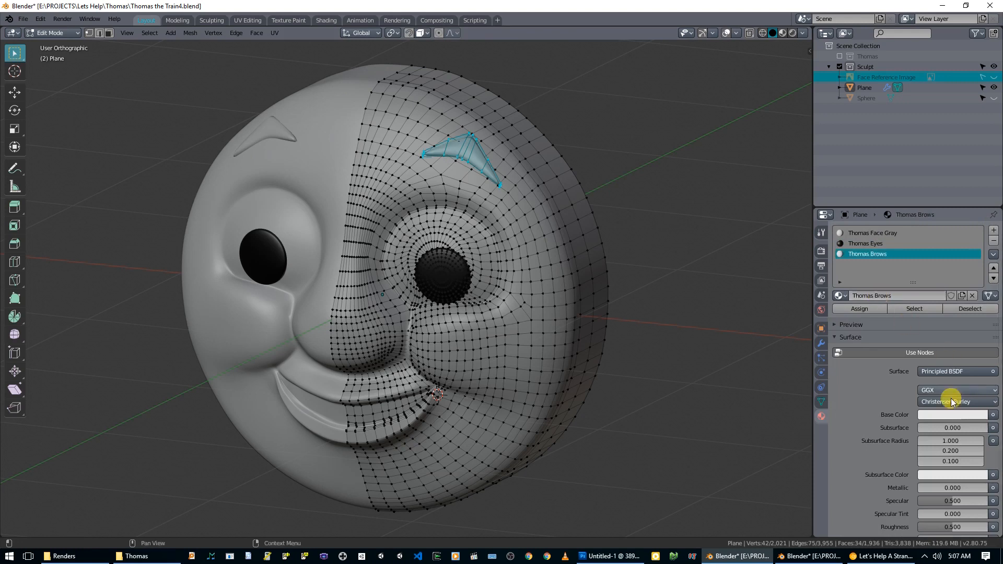
- Set Thomas Brows' base color to near-black, copy it to the viewport display color, and assign the material to the eyebrow
{"action": "left_click", "coordinate": [950, 415]}
{"action": "left_click_drag", "start_coordinate": [900, 302], "coordinate": [895, 323]}
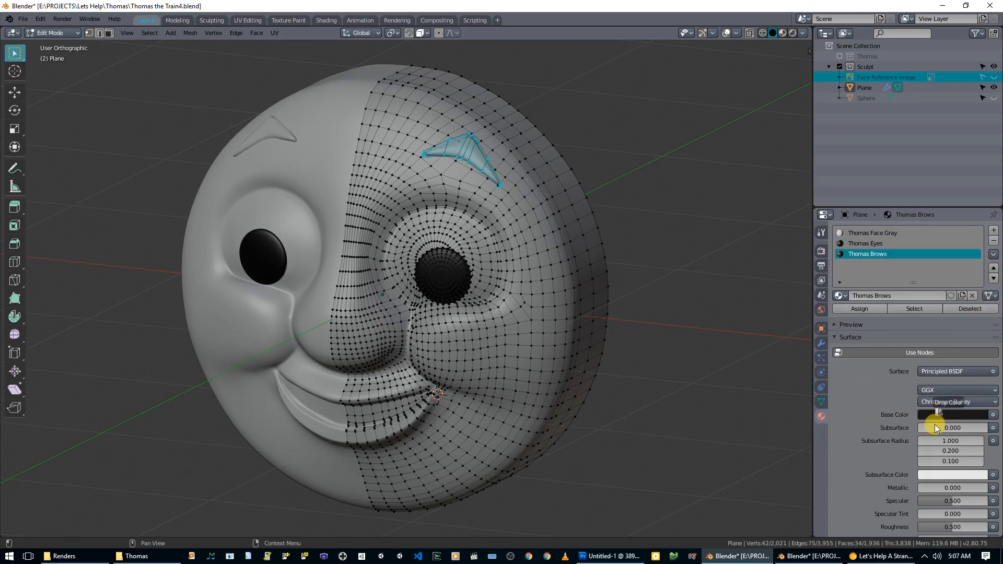
{"action": "scroll", "coordinate": [891, 425], "scroll_direction": "down", "scroll_amount": 10}
{"action": "left_click_drag", "start_coordinate": [935, 492], "coordinate": [933, 488]}
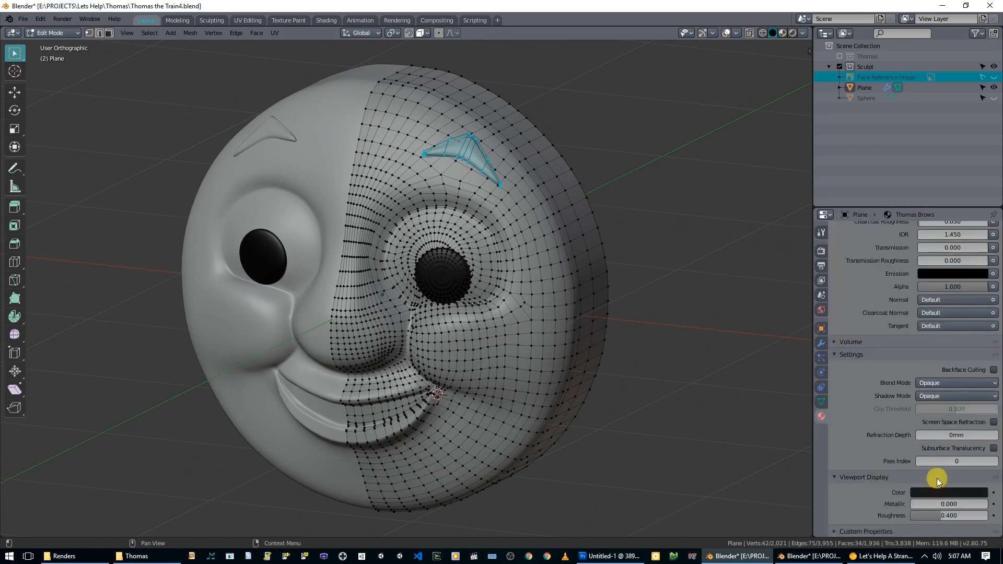
{"action": "scroll", "coordinate": [879, 293], "scroll_direction": "up", "scroll_amount": 15}
{"action": "left_click", "coordinate": [859, 309]}
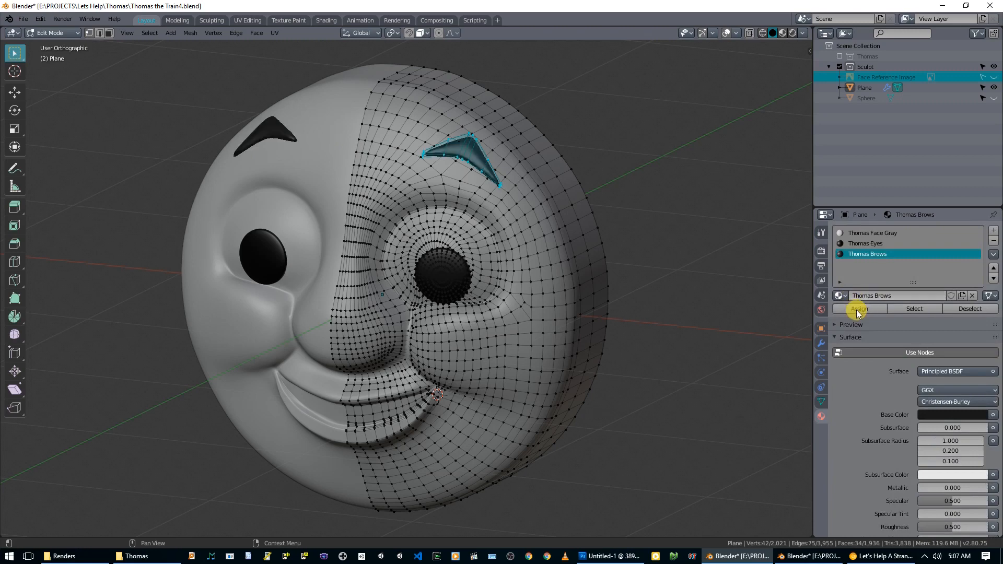
- Select the face ring around the pupil and grow the selection to fill the whole eye white
{"action": "scroll", "coordinate": [451, 278], "scroll_direction": "up", "scroll_amount": 4}
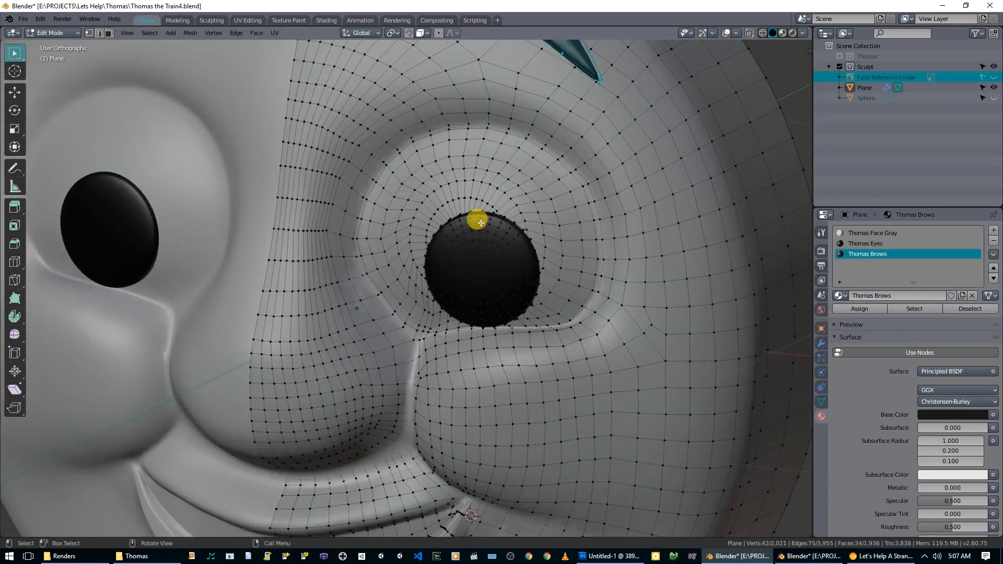
{"action": "left_click", "coordinate": [450, 201], "text": "alt"}
{"action": "key", "text": "ctrl+KP_Add"}
{"action": "key", "text": "ctrl+KP_Add"}
{"action": "key", "text": "ctrl+KP_Add"}
{"action": "key", "text": "ctrl+KP_Add"}
{"action": "key", "text": "ctrl+KP_Add"}
{"action": "key", "text": "ctrl+KP_Add"}
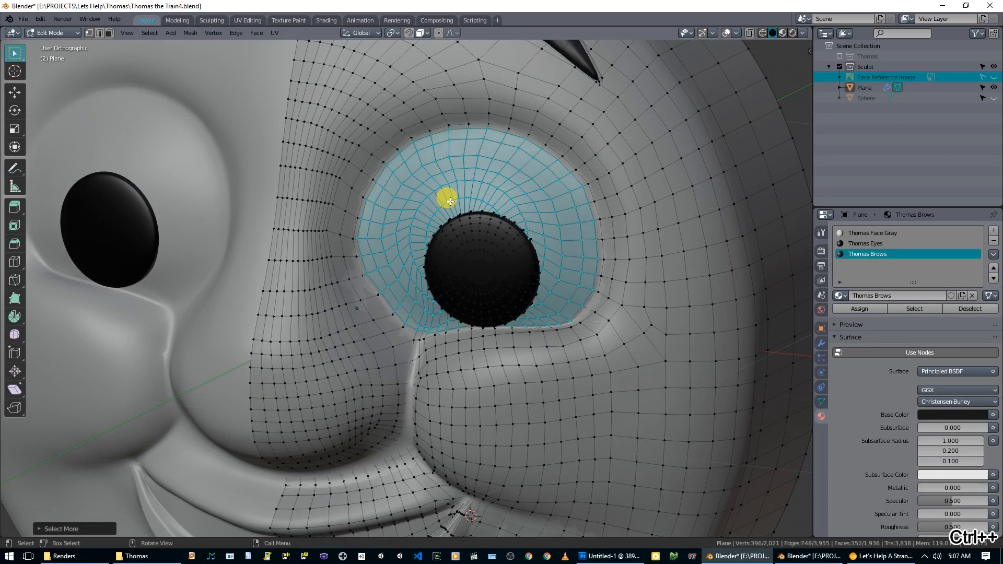
- Assign a new material named Thomas Eyes.001 to the eye white, with white base and viewport display colors
{"action": "left_click", "coordinate": [993, 230]}
{"action": "left_click", "coordinate": [869, 299]}
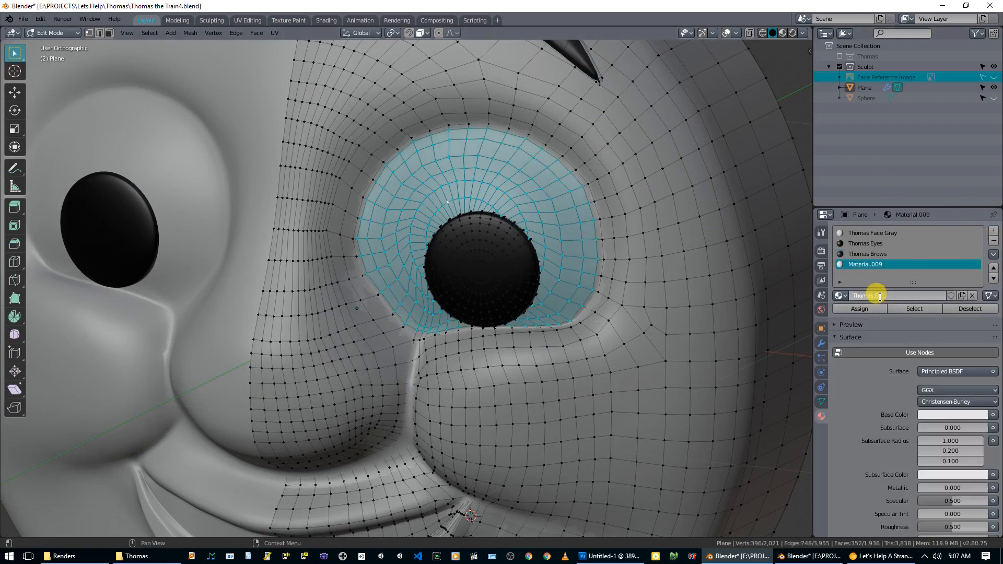
{"action": "left_click", "coordinate": [876, 310]}
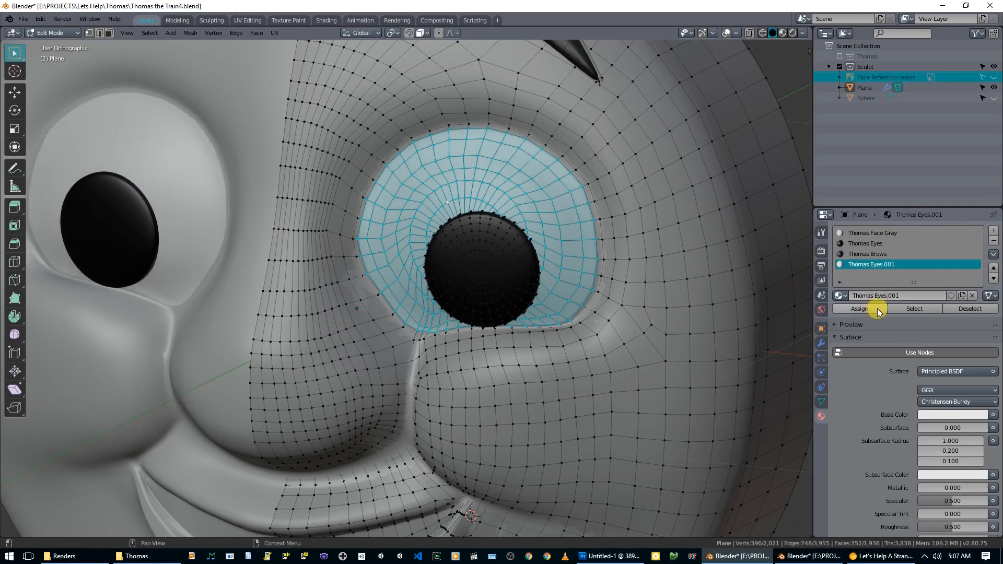
{"action": "left_click", "coordinate": [951, 414]}
{"action": "scroll", "coordinate": [880, 430], "scroll_direction": "down", "scroll_amount": 3}
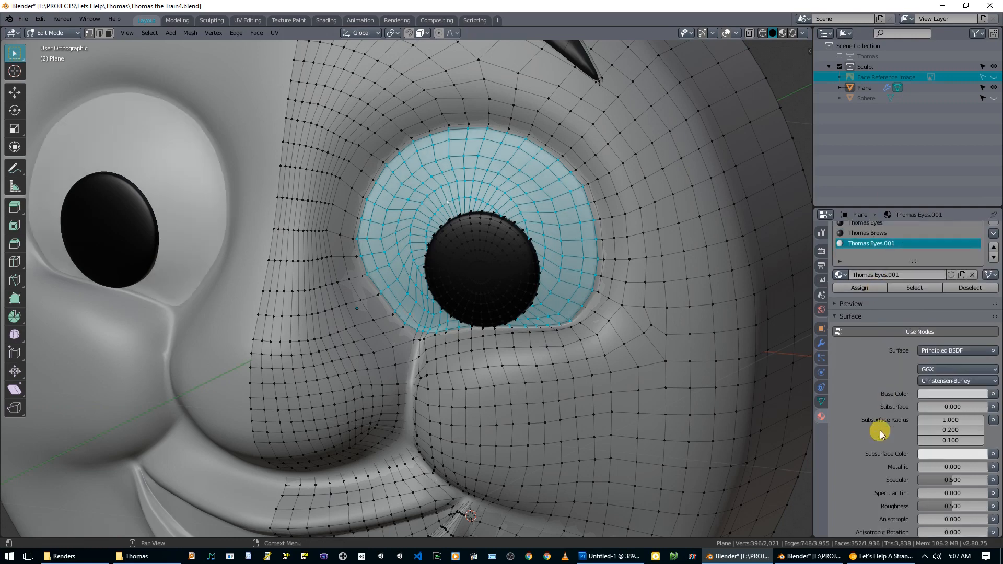
{"action": "scroll", "coordinate": [882, 432], "scroll_direction": "up", "scroll_amount": 2}
{"action": "left_click", "coordinate": [946, 395]}
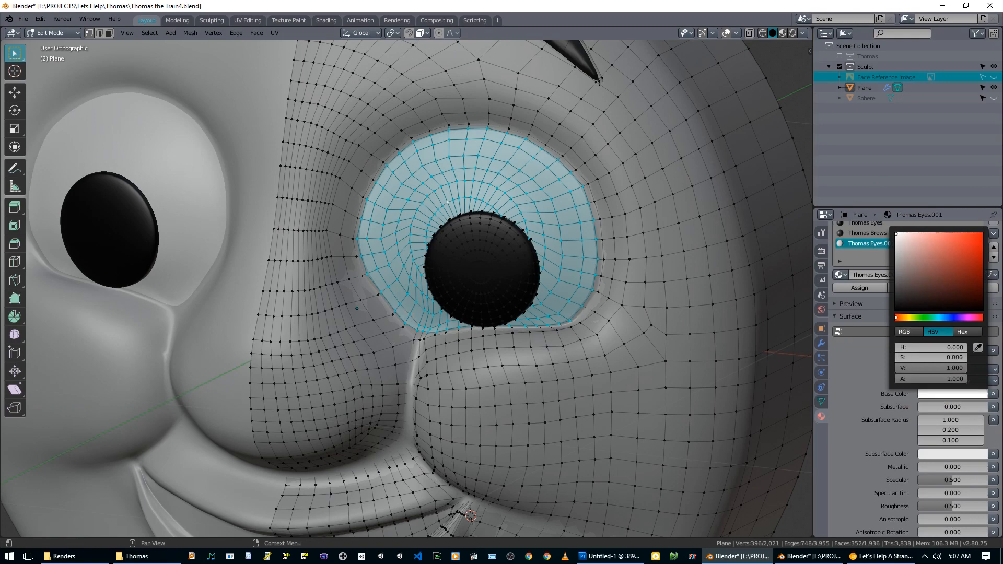
{"action": "scroll", "coordinate": [878, 415], "scroll_direction": "down", "scroll_amount": 15}
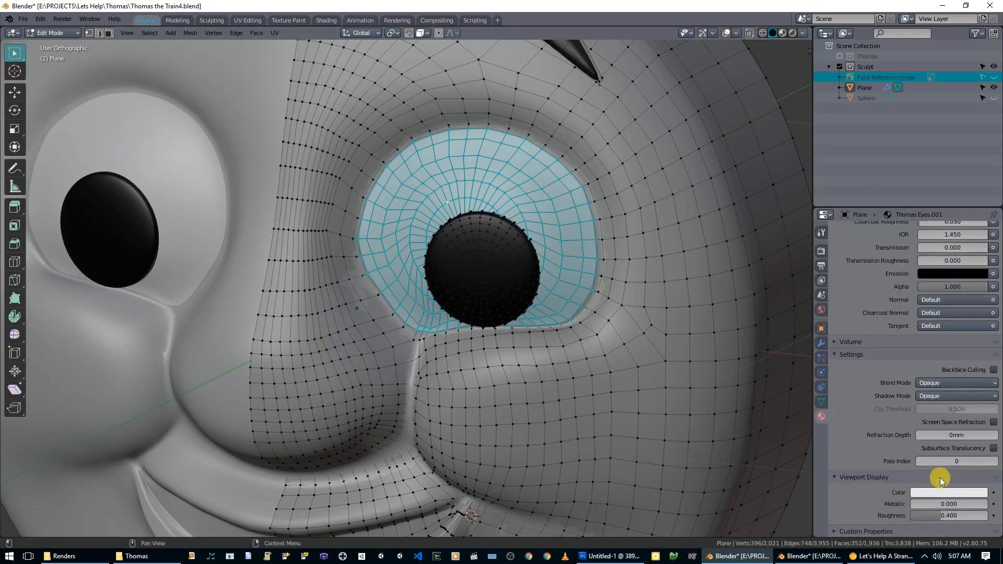
{"action": "left_click", "coordinate": [940, 490]}
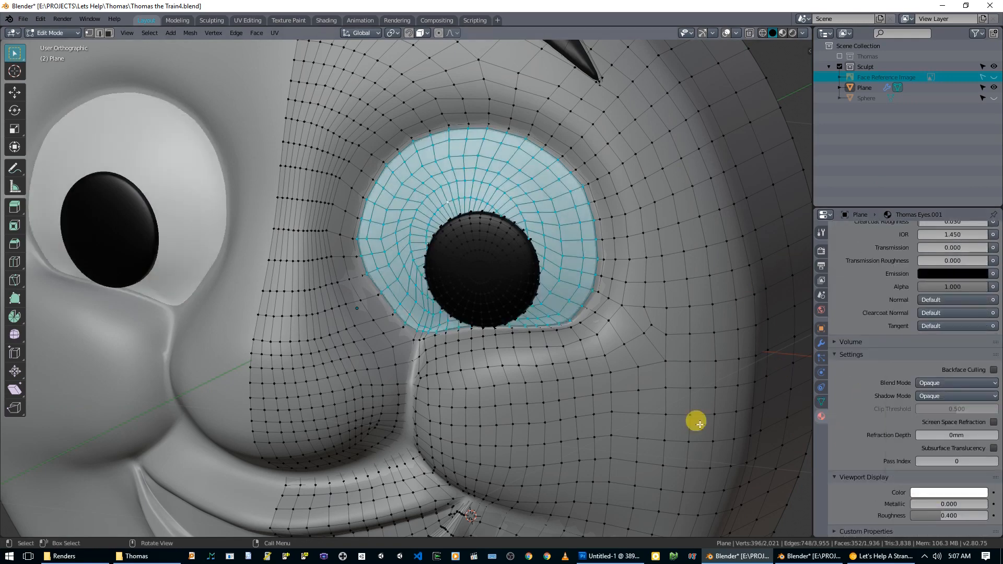
- Circle-select the teeth faces between the lips, adding them to the eye white selection
{"action": "scroll", "coordinate": [506, 376], "scroll_direction": "down", "scroll_amount": 5}
{"action": "scroll", "coordinate": [449, 358], "scroll_direction": "up", "scroll_amount": 5}
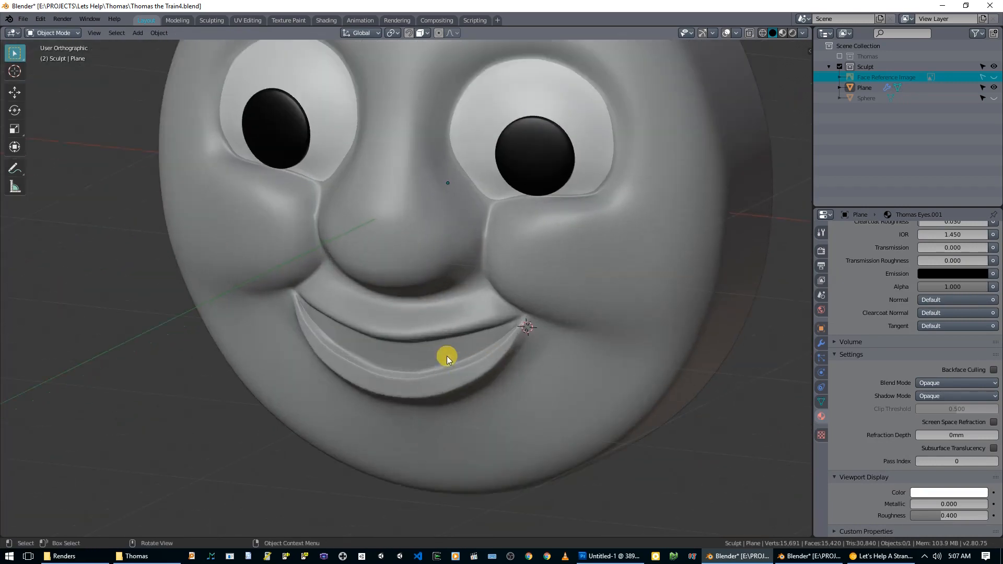
{"action": "scroll", "coordinate": [454, 351], "scroll_direction": "up", "scroll_amount": 4}
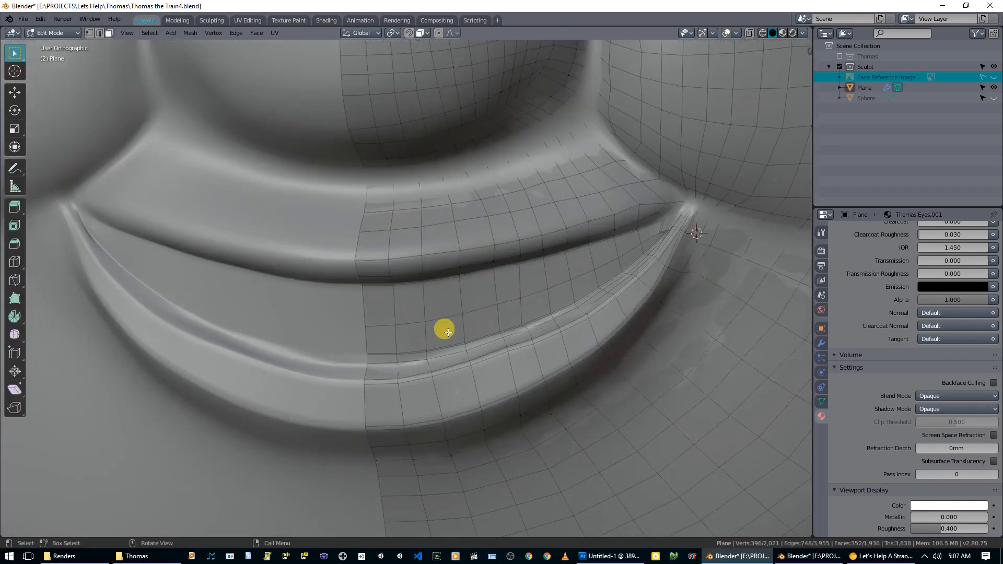
{"action": "scroll", "coordinate": [448, 325], "scroll_direction": "up", "scroll_amount": 2}
{"action": "key", "text": "b"}
{"action": "key", "text": "Escape"}
{"action": "key", "text": "c"}
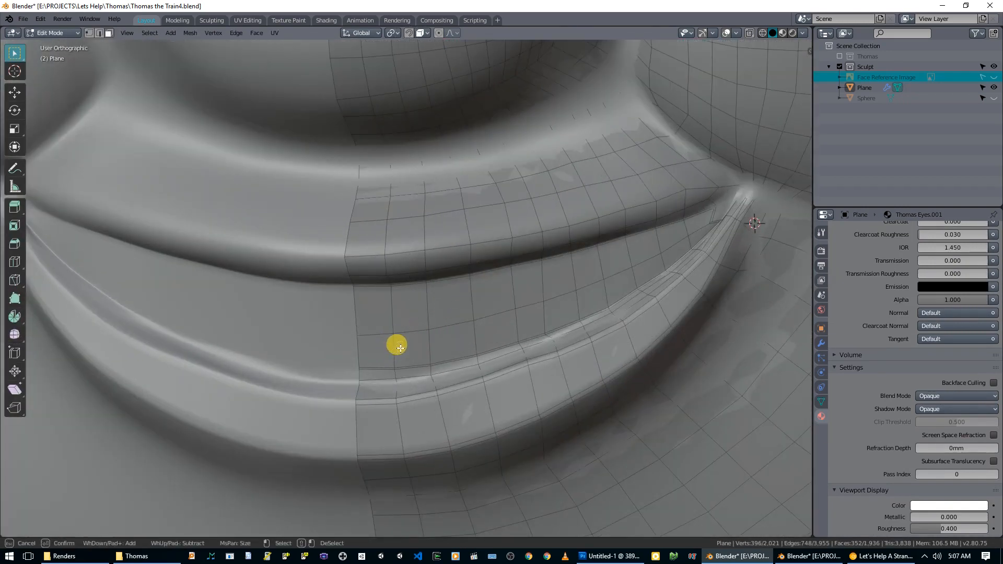
{"action": "mouse_move", "coordinate": [397, 350]}
{"action": "left_mouse_down"}
{"action": "mouse_move", "coordinate": [545, 313]}
{"action": "mouse_move", "coordinate": [691, 233]}
{"action": "mouse_move", "coordinate": [734, 226]}
{"action": "left_mouse_up"}
{"action": "mouse_move", "coordinate": [734, 226]}
{"action": "middle_mouse_down"}
{"action": "mouse_move", "coordinate": [686, 303]}
{"action": "mouse_move", "coordinate": [742, 300]}
{"action": "middle_mouse_up"}
{"action": "key", "text": "Escape"}
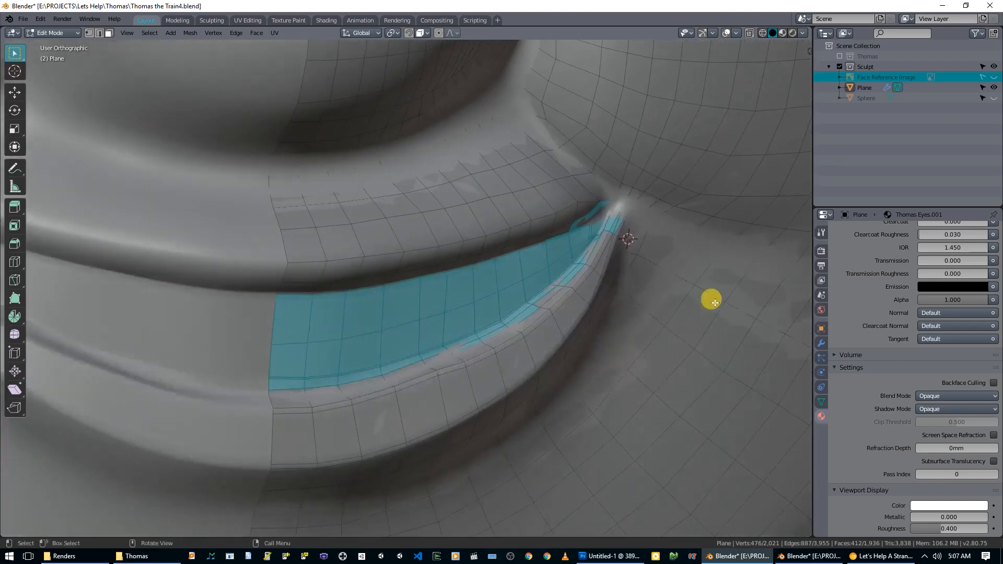
- Deselect stray lower-lip faces and add the missed faces along the lower edge of the teeth
{"action": "scroll", "coordinate": [741, 301], "scroll_direction": "up", "scroll_amount": 2}
{"action": "middle_click_drag", "start_coordinate": [569, 392], "coordinate": [574, 364]}
{"action": "key", "text": "b"}
{"action": "key", "text": "Escape"}
{"action": "key", "text": "c"}
{"action": "mouse_move", "coordinate": [496, 338]}
{"action": "middle_mouse_down"}
{"action": "mouse_move", "coordinate": [487, 340]}
{"action": "mouse_move", "coordinate": [523, 309]}
{"action": "mouse_move", "coordinate": [506, 315]}
{"action": "middle_mouse_up"}
{"action": "key", "text": "Escape"}
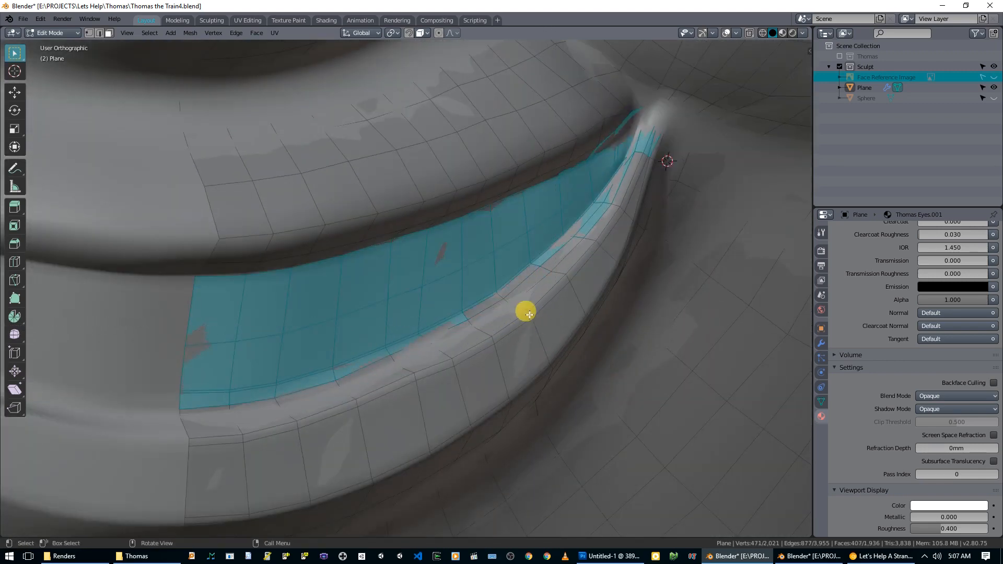
{"action": "key", "text": "v"}
{"action": "key", "text": "c"}
{"action": "mouse_move", "coordinate": [497, 329]}
{"action": "middle_mouse_down"}
{"action": "mouse_move", "coordinate": [321, 398]}
{"action": "mouse_move", "coordinate": [204, 418]}
{"action": "mouse_move", "coordinate": [246, 368]}
{"action": "middle_mouse_up"}
{"action": "key", "text": "Escape"}
{"action": "left_click", "coordinate": [230, 396], "text": "alt+shift"}
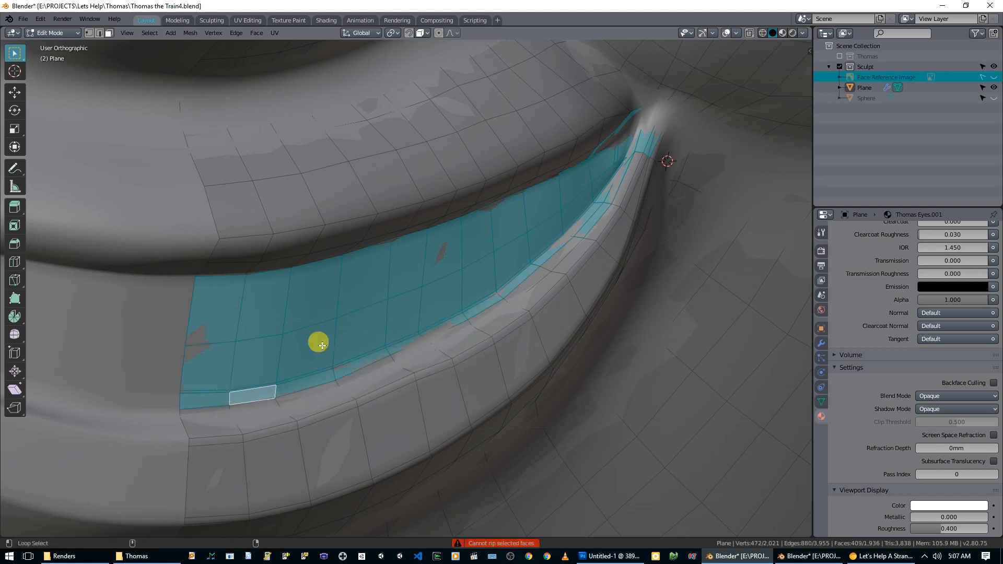
- Add the face row along the upper edge of the teeth to the selection
{"action": "middle_click_drag", "start_coordinate": [321, 346], "coordinate": [315, 273]}
{"action": "middle_click_drag", "start_coordinate": [472, 364], "coordinate": [284, 291], "text": "shift"}
{"action": "scroll", "coordinate": [278, 360], "scroll_direction": "up", "scroll_amount": 3}
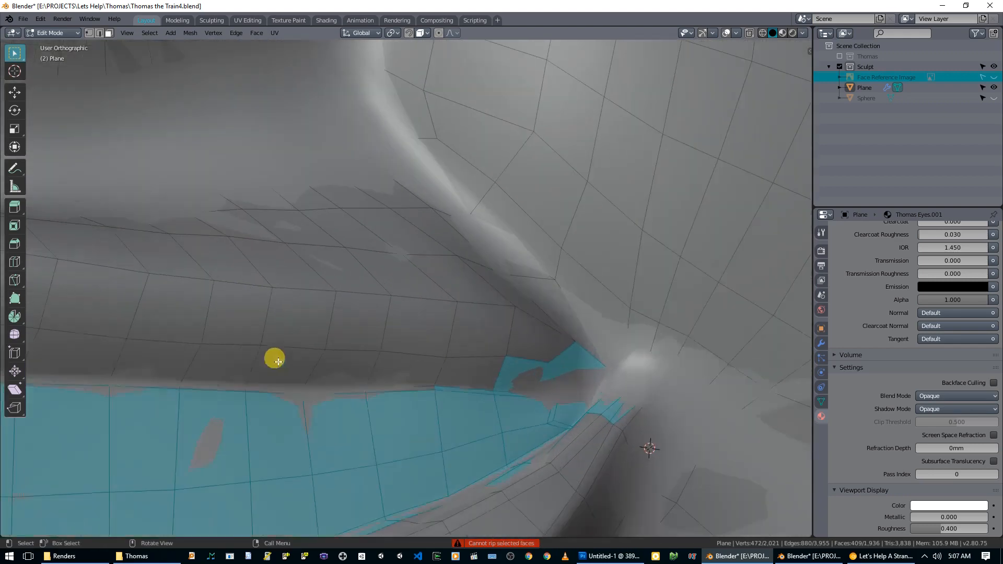
{"action": "middle_click_drag", "start_coordinate": [279, 362], "coordinate": [583, 268], "text": "shift"}
{"action": "scroll", "coordinate": [376, 313], "scroll_direction": "up", "scroll_amount": 1}
{"action": "left_click", "coordinate": [186, 278], "text": "alt+shift"}
- Turn on X-ray and deselect the stray lip faces beside the mouth corner
{"action": "middle_click_drag", "start_coordinate": [212, 284], "coordinate": [484, 338]}
{"action": "key", "text": "alt+z"}
{"action": "middle_click_drag", "start_coordinate": [497, 292], "coordinate": [404, 348], "text": "shift"}
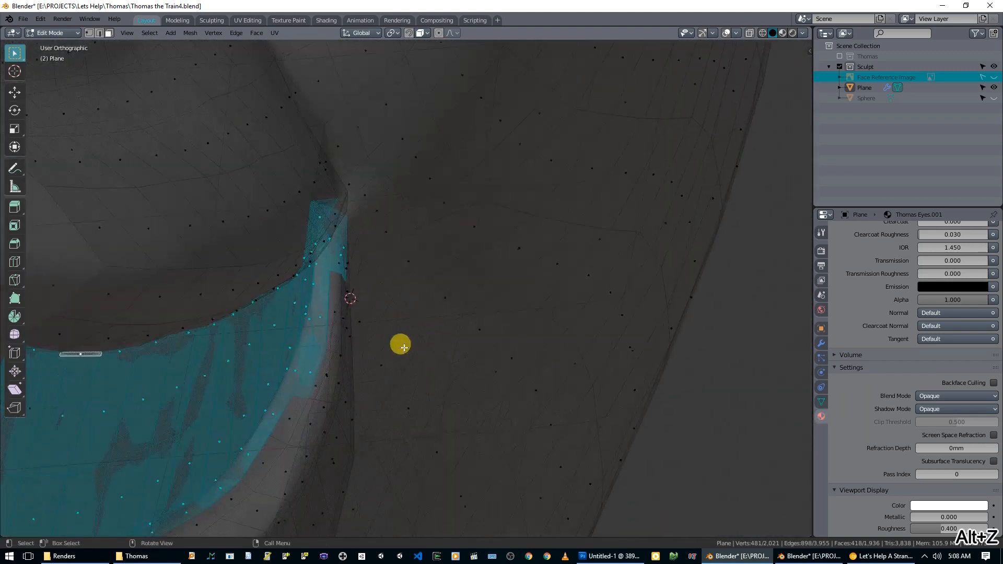
{"action": "left_click", "coordinate": [309, 372], "text": "shift"}
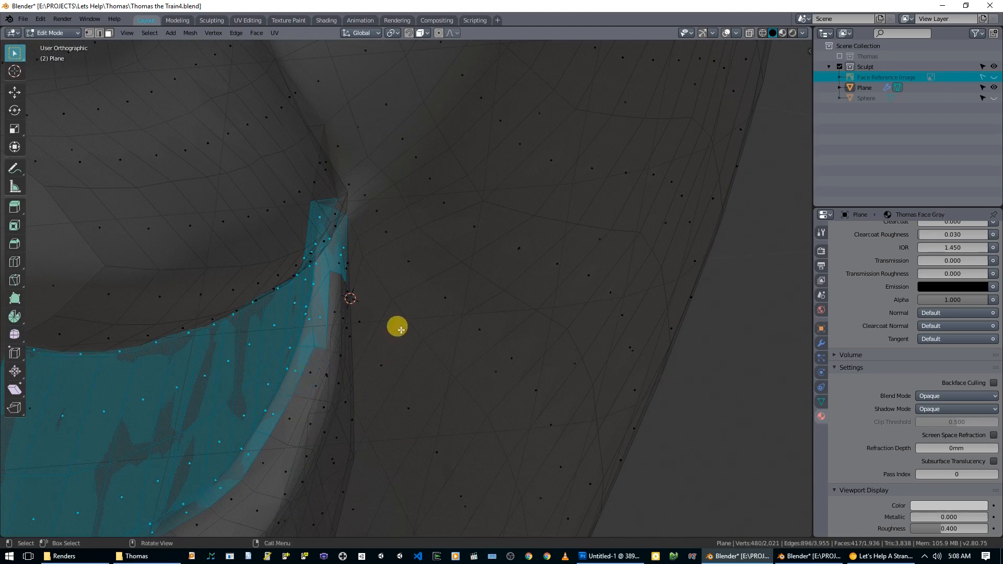
{"action": "middle_click_drag", "start_coordinate": [399, 329], "coordinate": [511, 390]}
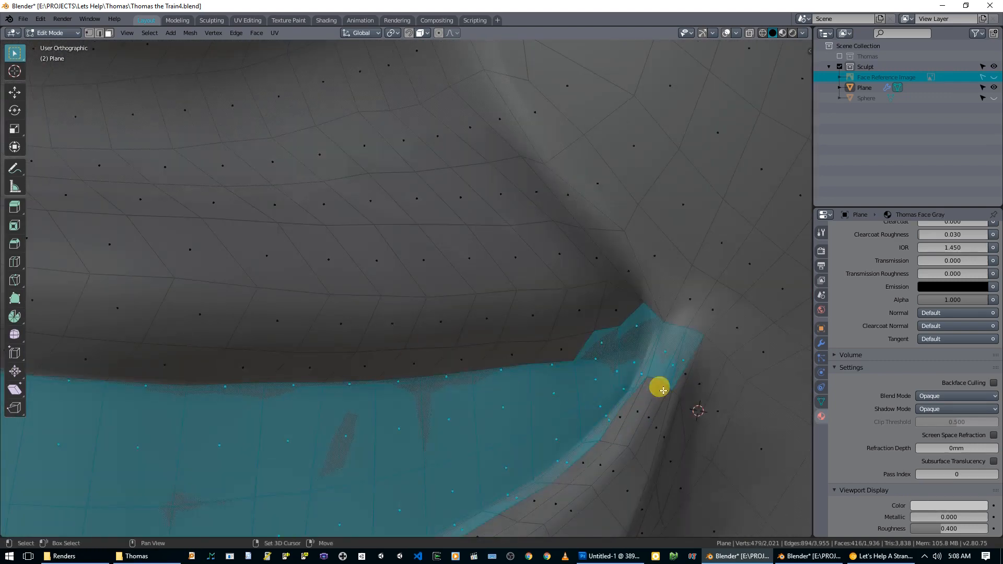
- Circle-deselect the remaining stray faces at the mouth corner so only the teeth stay selected there
{"action": "key", "text": "c"}
{"action": "middle_click", "coordinate": [682, 354]}
{"action": "middle_click", "coordinate": [604, 318]}
{"action": "middle_click", "coordinate": [636, 308]}
{"action": "right_click", "coordinate": [663, 303]}
{"action": "middle_click_drag", "start_coordinate": [694, 375], "coordinate": [544, 265], "text": "shift"}
{"action": "scroll", "coordinate": [485, 273], "scroll_direction": "up", "scroll_amount": 3}
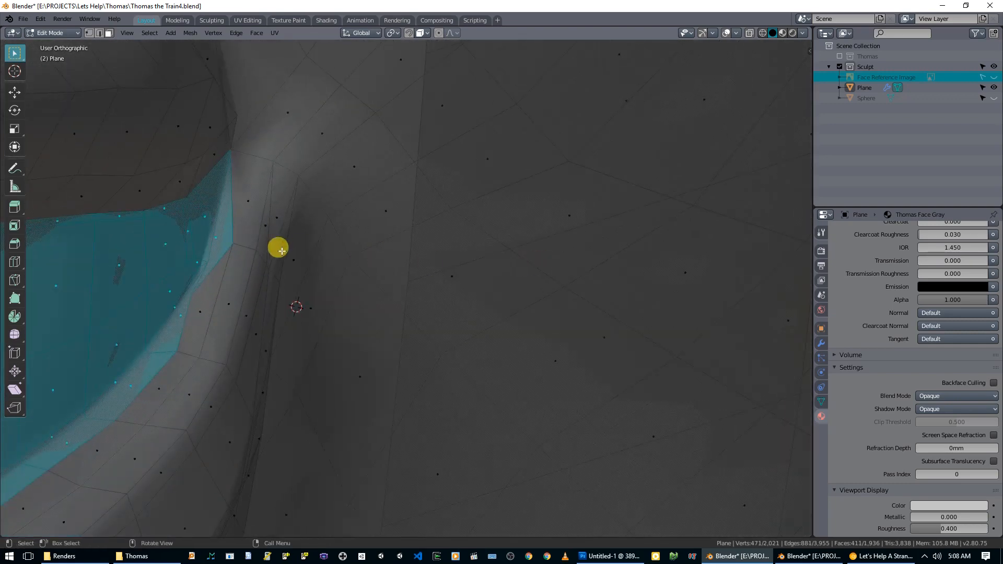
{"action": "key", "text": "c"}
{"action": "middle_click", "coordinate": [238, 242]}
{"action": "right_click", "coordinate": [249, 243]}
- Assign the Thomas Eyes.001 material to the selected teeth faces in Edit Mode
{"action": "scroll", "coordinate": [355, 269], "scroll_direction": "down", "scroll_amount": 8}
{"action": "middle_click_drag", "start_coordinate": [392, 282], "coordinate": [360, 278]}
{"action": "key", "text": "Tab"}
{"action": "scroll", "coordinate": [533, 296], "scroll_direction": "down", "scroll_amount": 5}
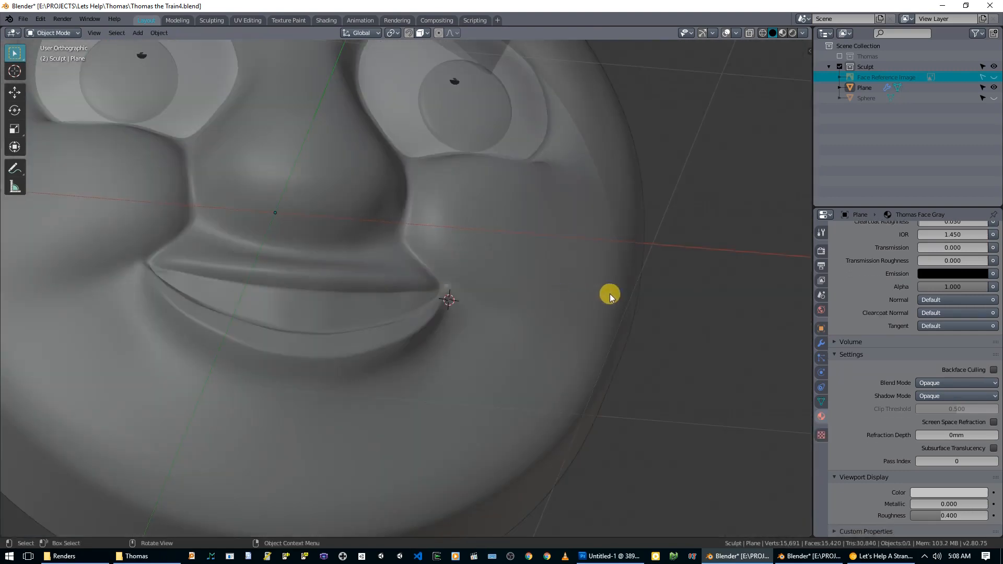
{"action": "key", "text": "Tab"}
{"action": "scroll", "coordinate": [977, 264], "scroll_direction": "up", "scroll_amount": 15}
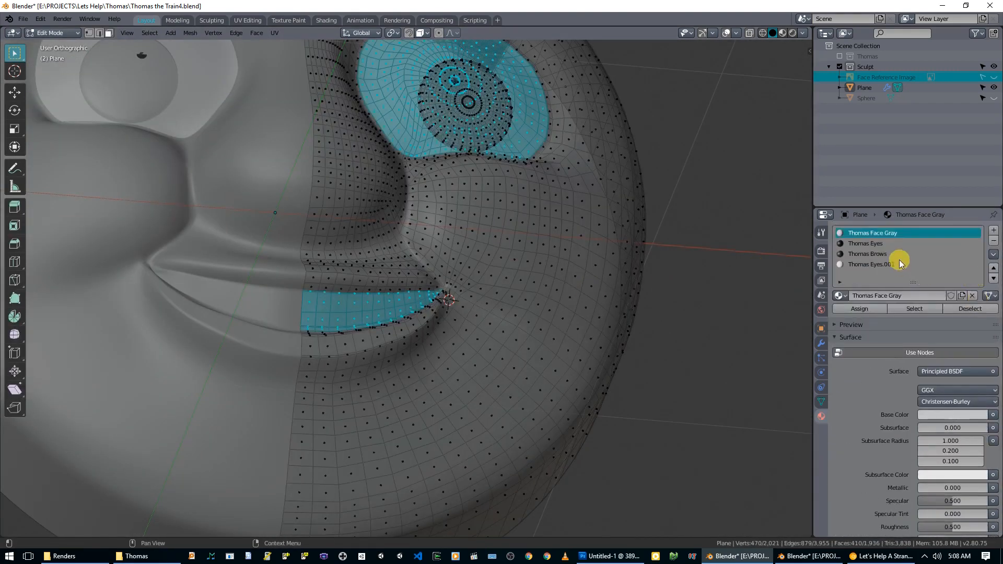
{"action": "left_click", "coordinate": [888, 265]}
{"action": "left_click", "coordinate": [859, 309]}
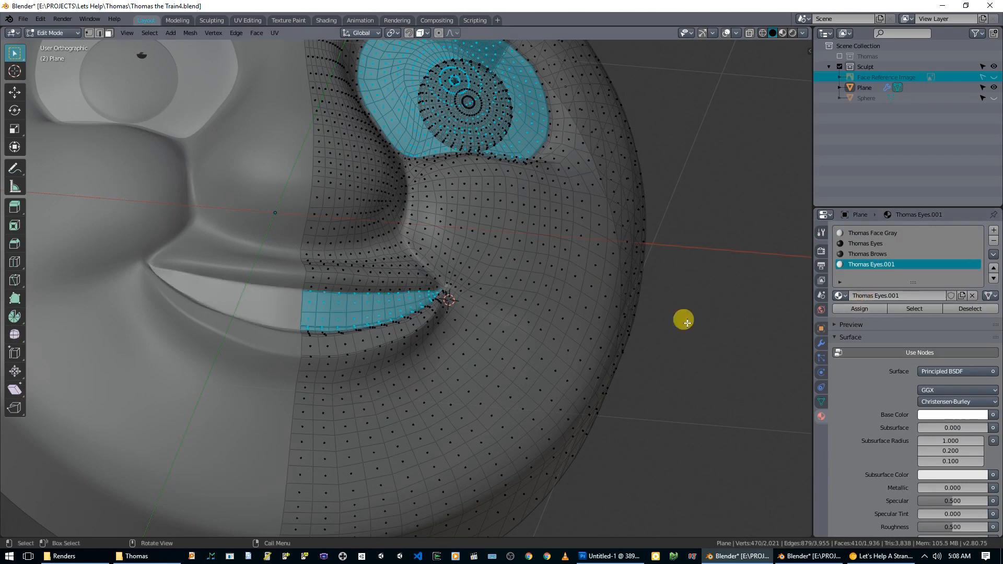
- Return to Object Mode, turn off X-ray, and save the file
{"action": "key", "text": "Tab"}
{"action": "scroll", "coordinate": [500, 307], "scroll_direction": "down", "scroll_amount": 4}
{"action": "scroll", "coordinate": [500, 306], "scroll_direction": "down", "scroll_amount": 3}
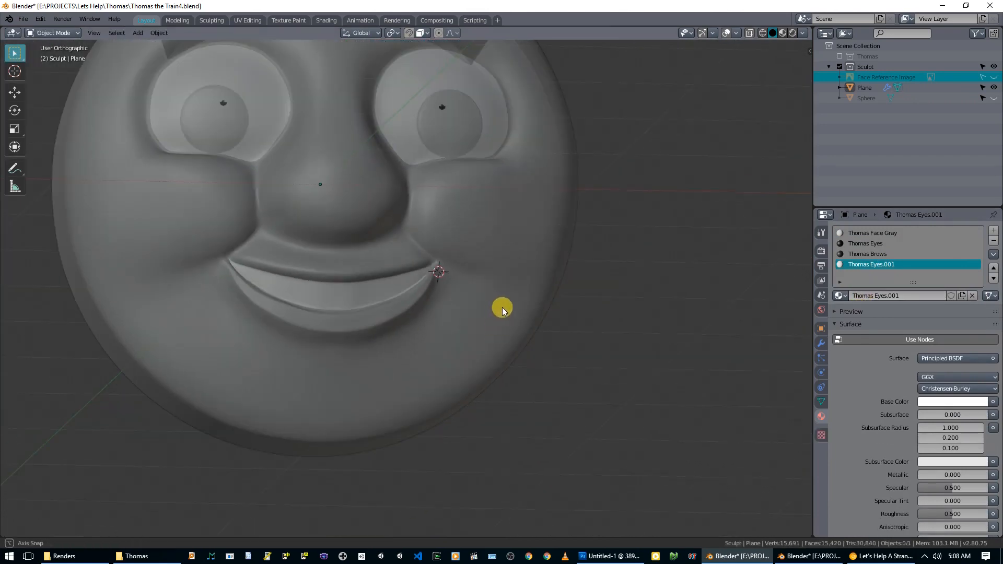
{"action": "middle_click_drag", "start_coordinate": [500, 306], "coordinate": [533, 325]}
{"action": "key", "text": "z"}
{"action": "left_click", "coordinate": [585, 309]}
{"action": "key", "text": "alt+z"}
{"action": "middle_click_drag", "start_coordinate": [591, 310], "coordinate": [516, 283]}
{"action": "scroll", "coordinate": [497, 303], "scroll_direction": "down", "scroll_amount": 2}
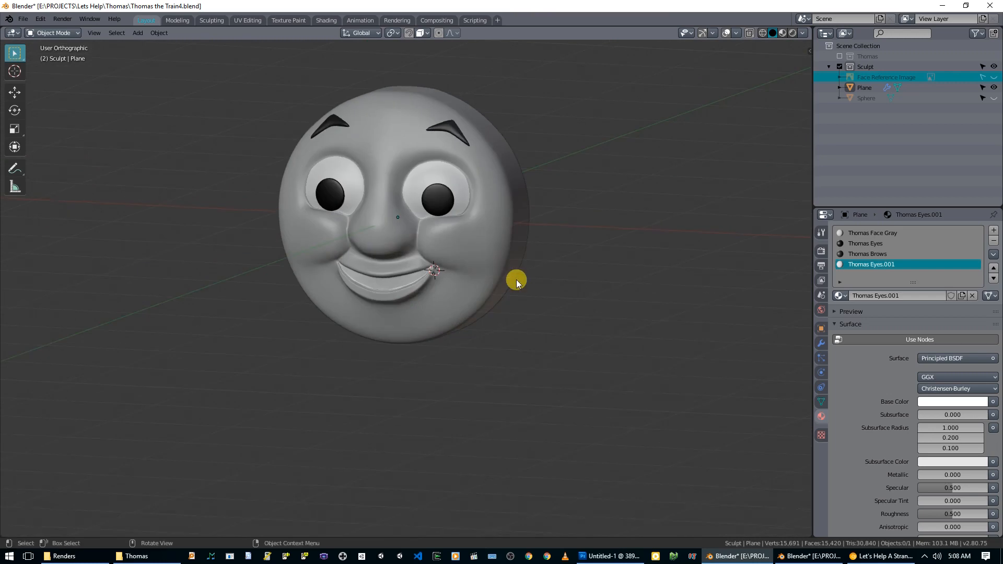
{"action": "key", "text": "ctrl+s"}
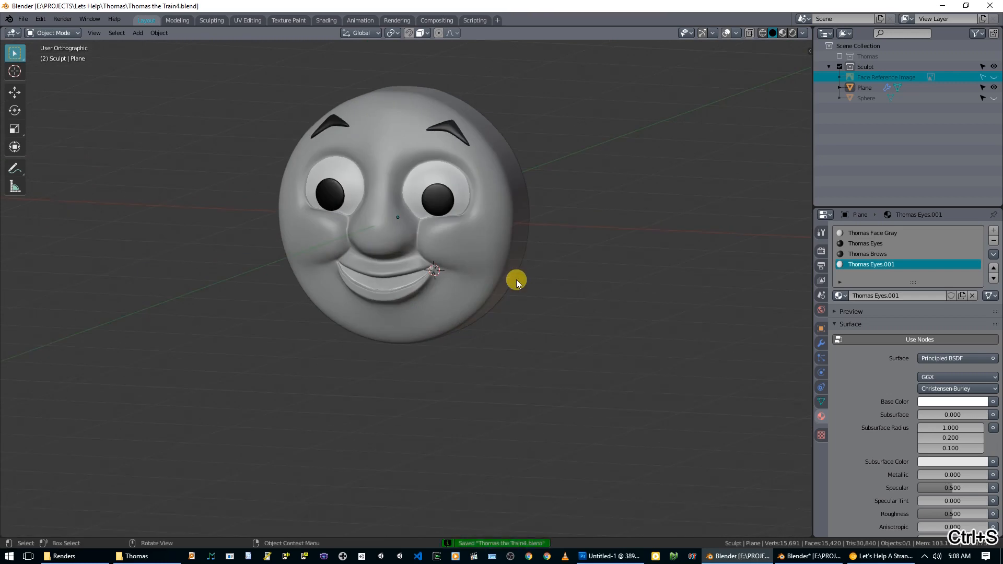
- Rename the Plane object as Face Retopo
{"action": "scroll", "coordinate": [519, 276], "scroll_direction": "down", "scroll_amount": 2}
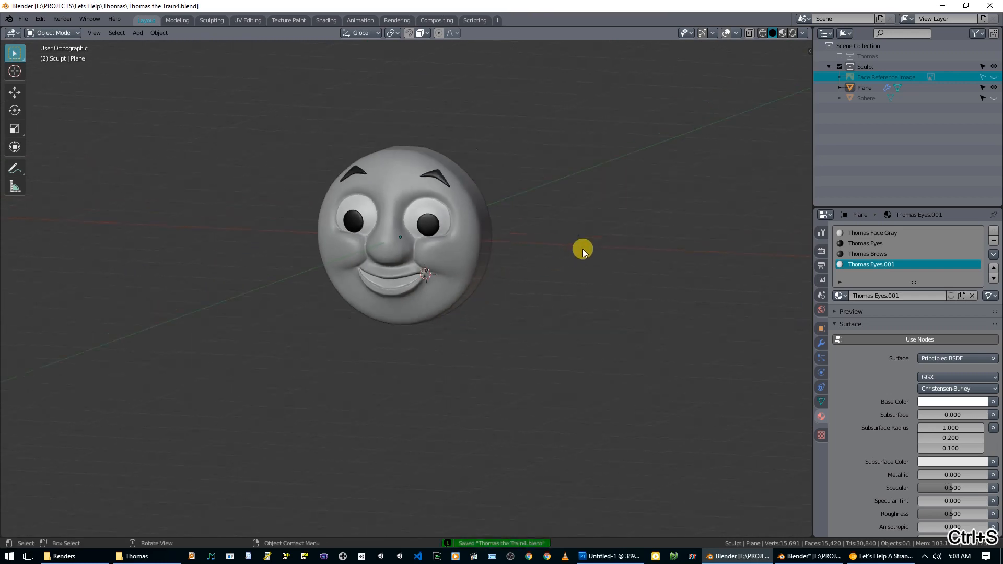
{"action": "left_click", "coordinate": [874, 90]}
{"action": "double_click", "coordinate": [883, 88]}
{"action": "type", "text": "Face Retopo"}
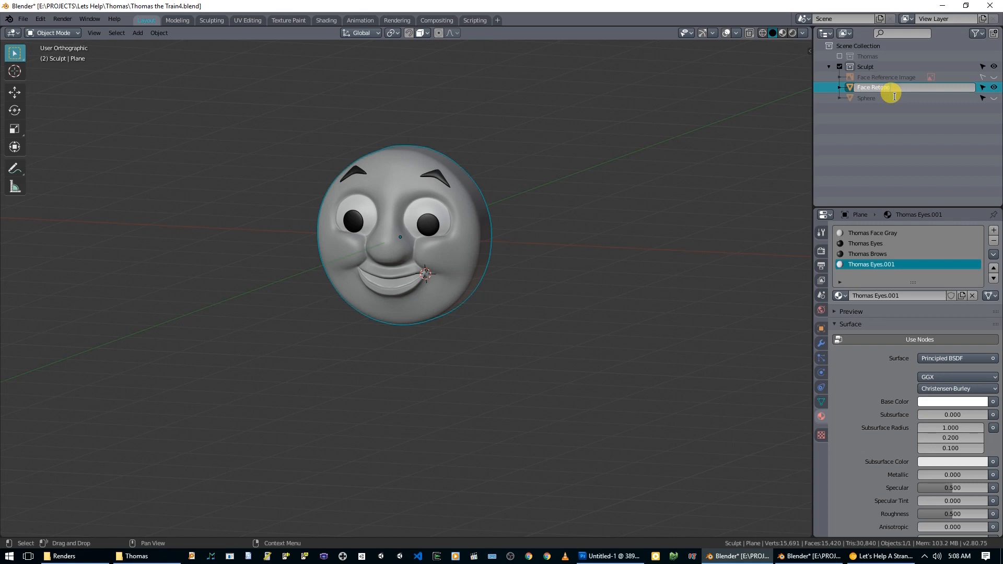
{"action": "key", "text": "Return"}
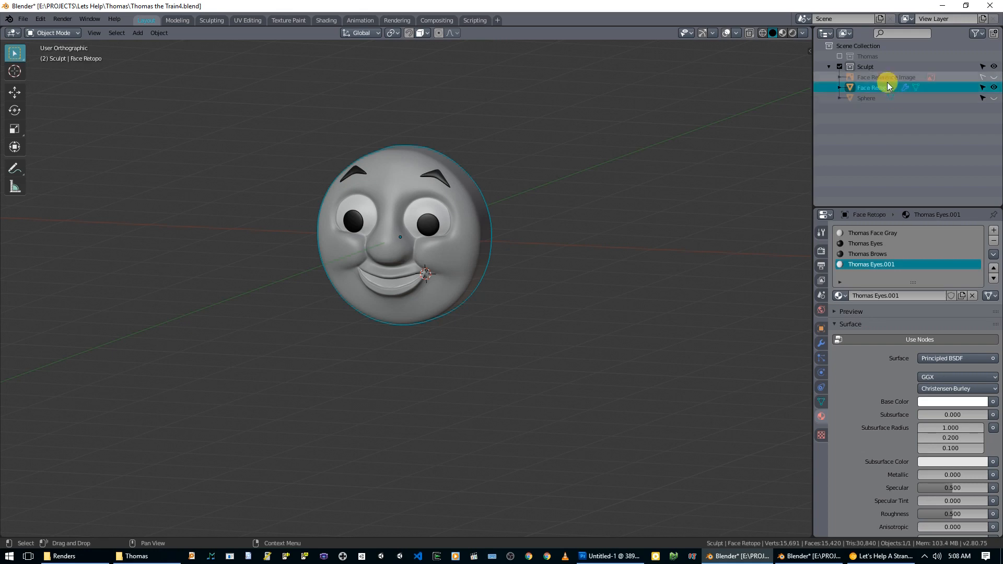
- Rename the hidden Sphere object as Face Sculpt, leaving it hidden and Face Retopo selected
{"action": "left_click", "coordinate": [874, 97]}
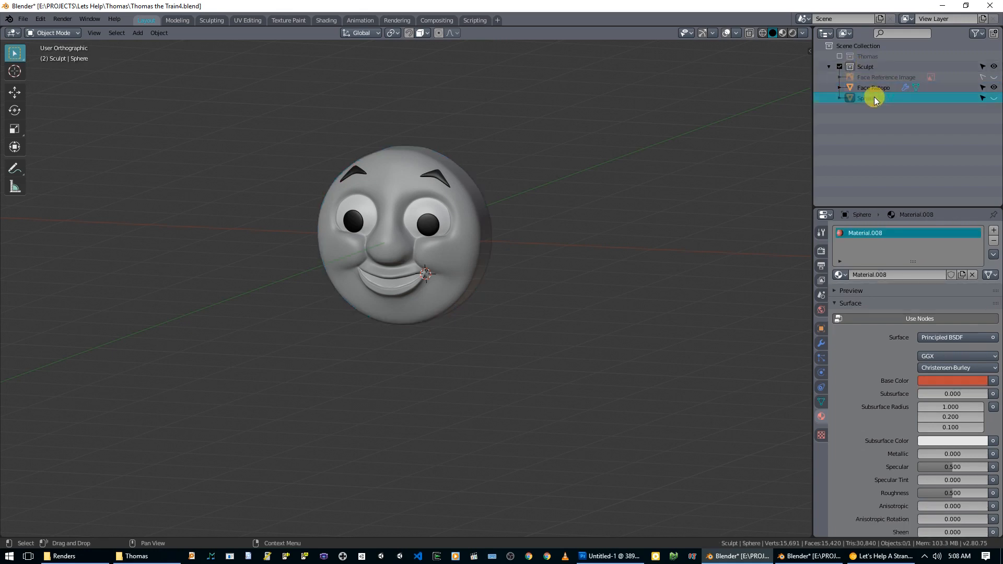
{"action": "left_click", "coordinate": [993, 99]}
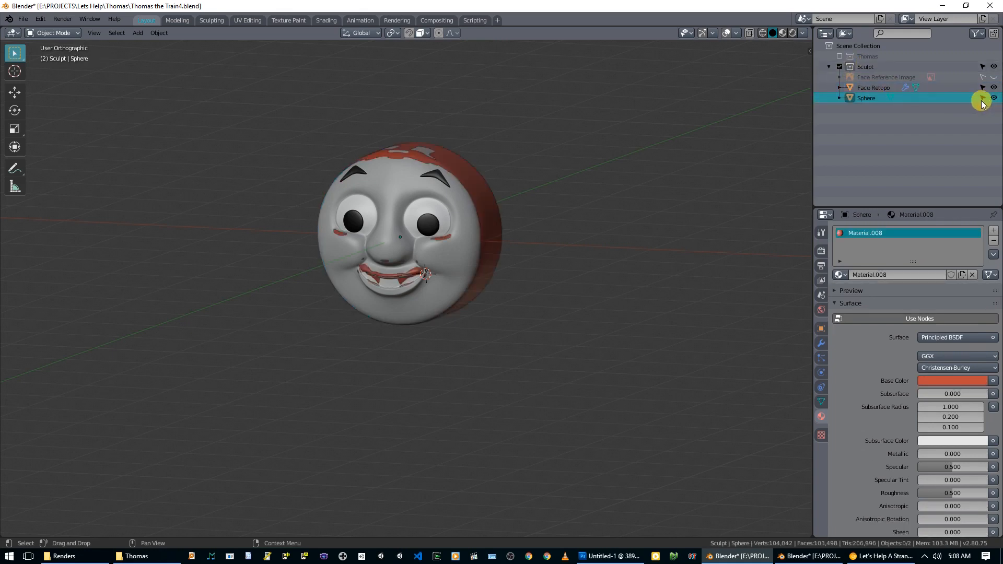
{"action": "double_click", "coordinate": [870, 99]}
{"action": "type", "text": "F"}
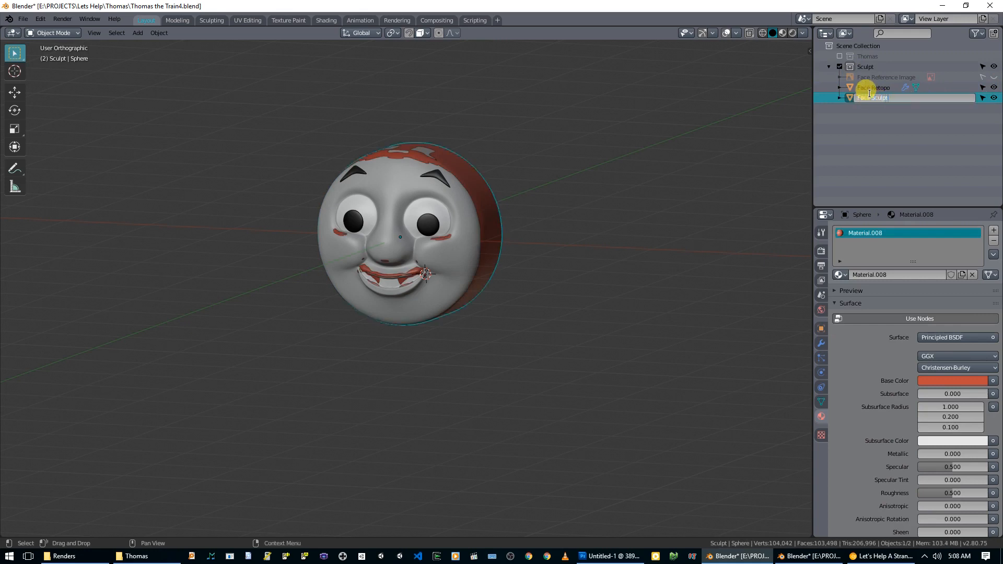
{"action": "type", "text": "ace Sculpt"}
{"action": "key", "text": "Return"}
{"action": "left_click", "coordinate": [888, 87]}
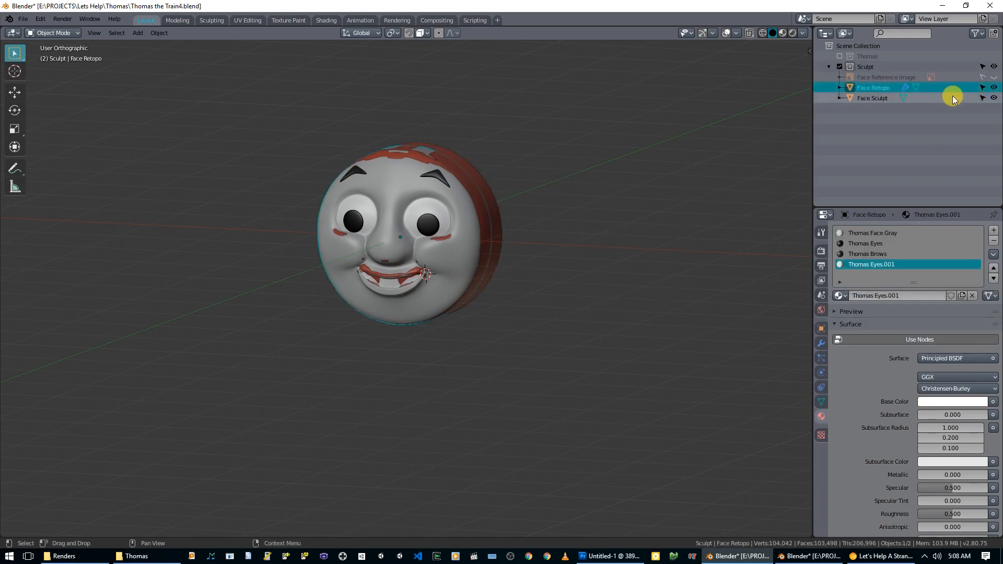
{"action": "left_click", "coordinate": [993, 98]}
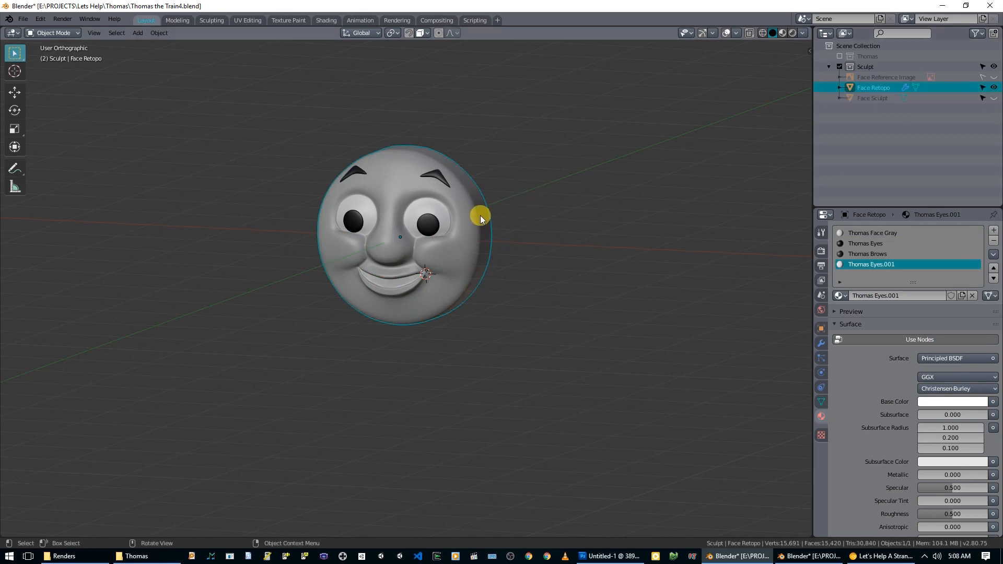
- Duplicate Face Retopo in place into the Thomas collection, and show that collection instead of Sculpt
{"action": "key", "text": "shift+d"}
{"action": "right_click", "coordinate": [531, 214]}
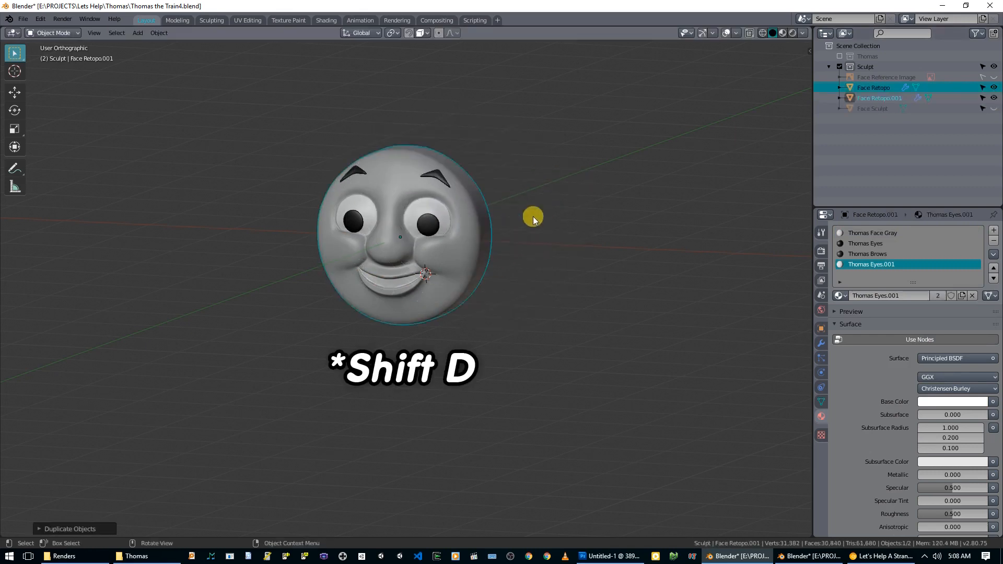
{"action": "key", "text": "x"}
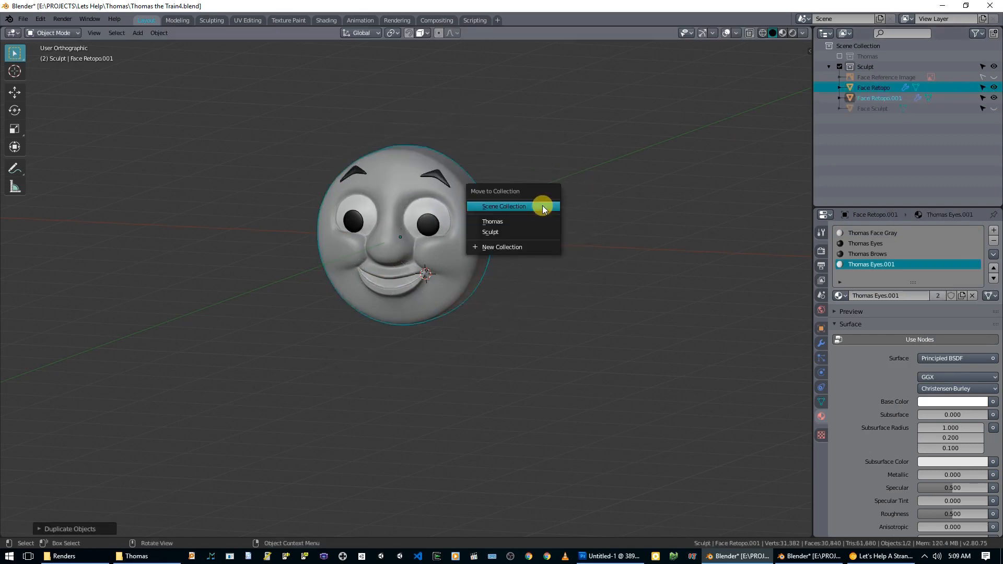
{"action": "left_click", "coordinate": [511, 221]}
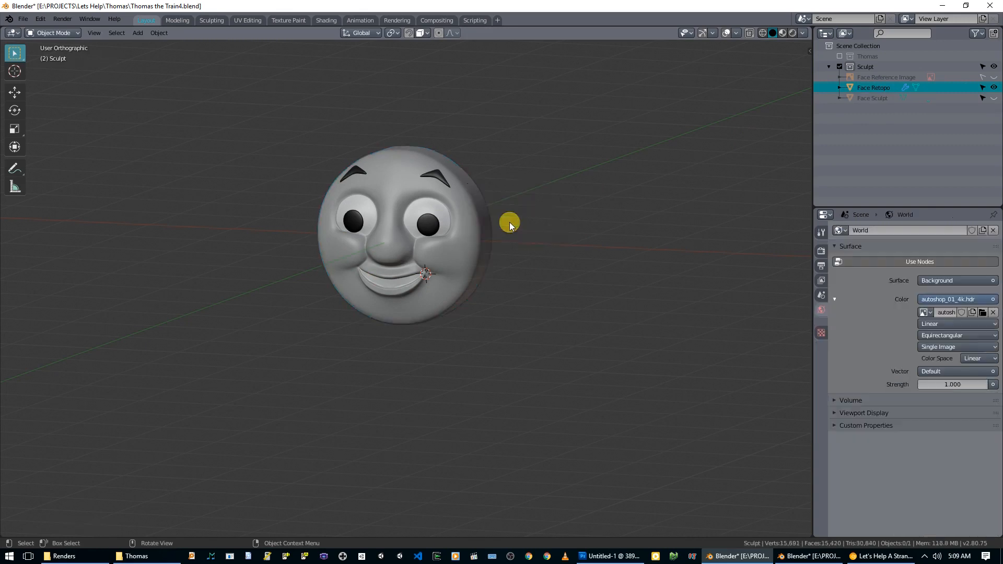
{"action": "left_click", "coordinate": [839, 67]}
{"action": "left_click", "coordinate": [840, 56]}
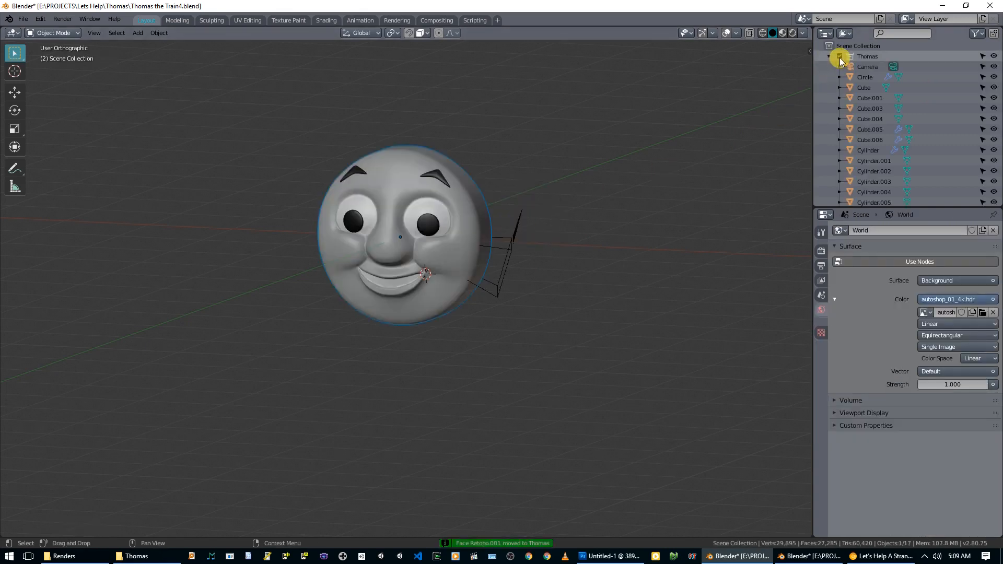
- Select the face copy and scale it down in front view to roughly the width of the engine
{"action": "left_click", "coordinate": [458, 216]}
{"action": "key", "text": "KP_1"}
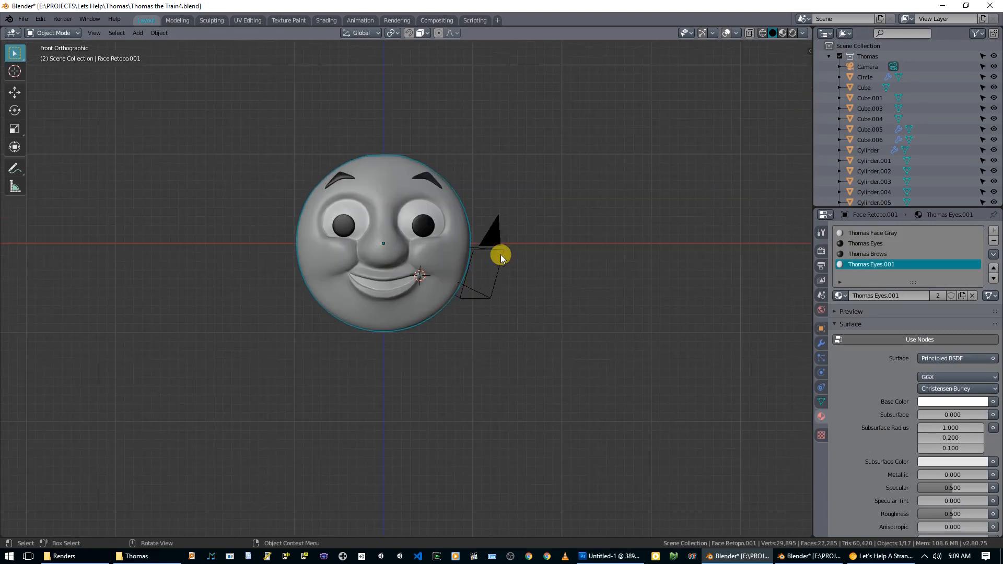
{"action": "key", "text": "s"}
{"action": "left_click", "coordinate": [395, 244]}
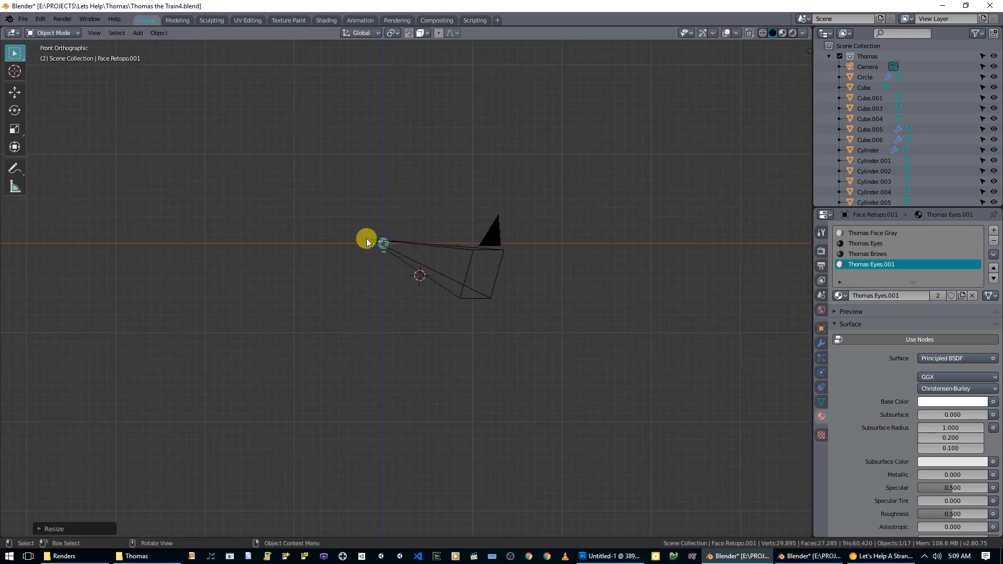
{"action": "scroll", "coordinate": [365, 237], "scroll_direction": "up", "scroll_amount": 9}
{"action": "middle_click_drag", "start_coordinate": [366, 238], "coordinate": [537, 409], "text": "shift"}
{"action": "key", "text": "shift+c"}
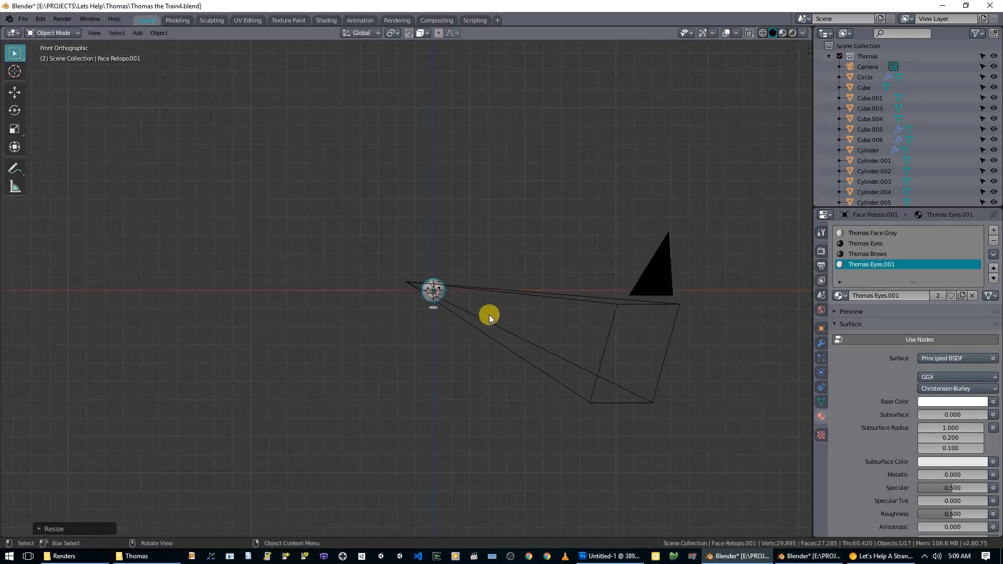
{"action": "scroll", "coordinate": [489, 314], "scroll_direction": "up", "scroll_amount": 12}
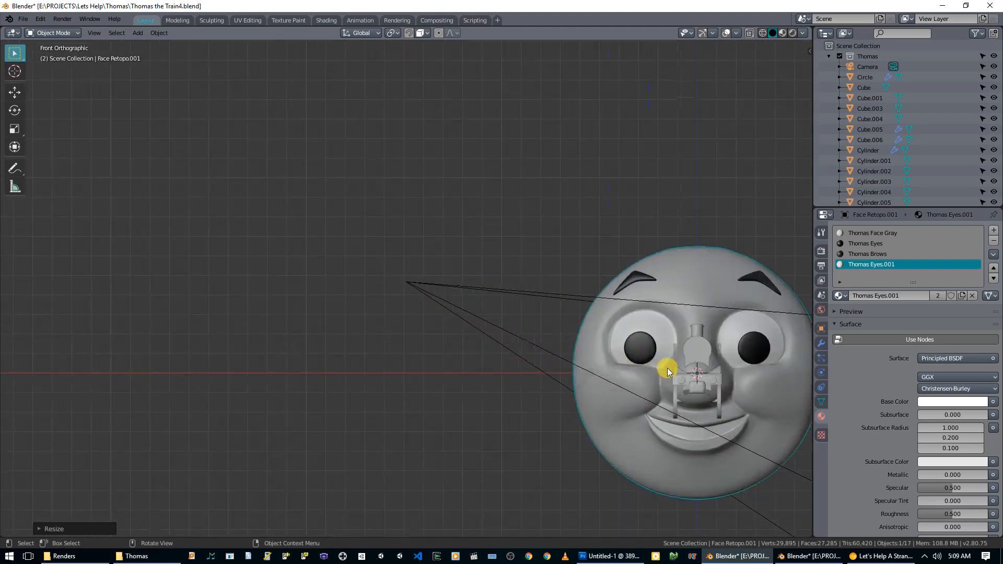
{"action": "middle_click_drag", "start_coordinate": [667, 368], "coordinate": [460, 311], "text": "shift"}
{"action": "scroll", "coordinate": [461, 310], "scroll_direction": "up", "scroll_amount": 2}
{"action": "key", "text": "s"}
{"action": "left_click", "coordinate": [561, 340]}
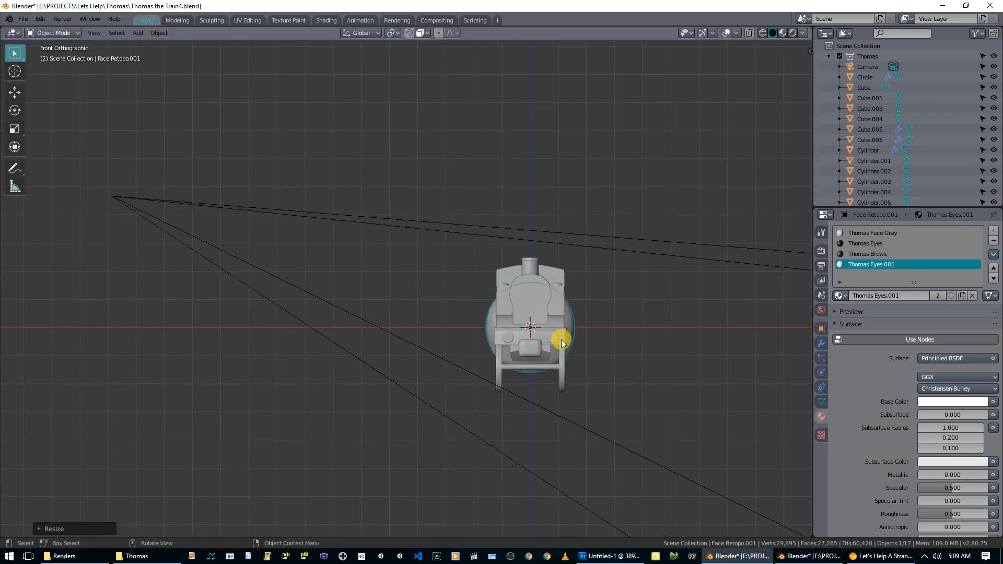
- Move the face copy about 36 mm along negative Y to the engine's front and scale it down further
{"action": "key", "text": "KP_7"}
{"action": "key", "text": "g"}
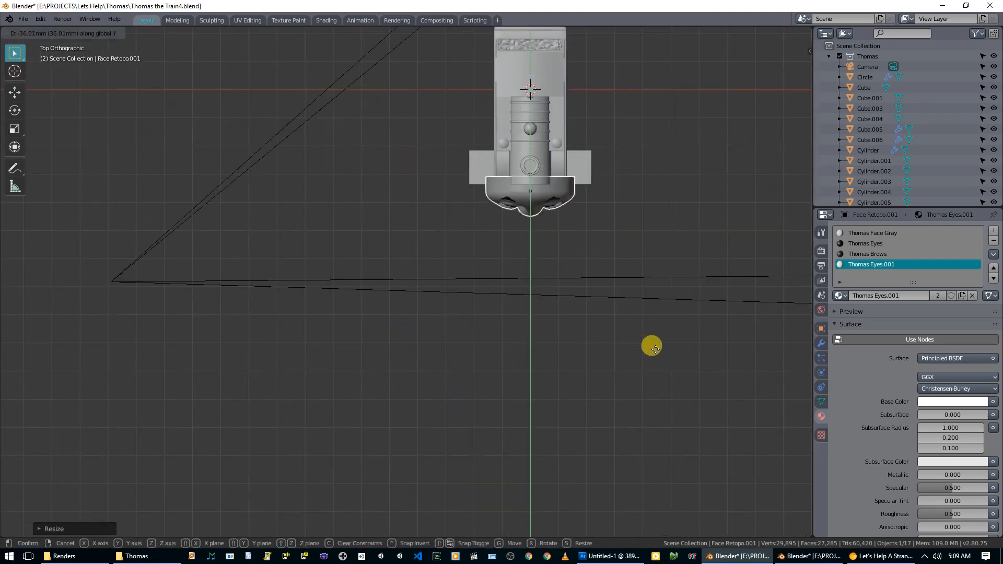
{"action": "left_click", "coordinate": [645, 340]}
{"action": "middle_click_drag", "start_coordinate": [644, 338], "coordinate": [334, 233]}
{"action": "key", "text": "KP_1"}
{"action": "scroll", "coordinate": [648, 333], "scroll_direction": "up", "scroll_amount": 4}
{"action": "scroll", "coordinate": [413, 275], "scroll_direction": "up", "scroll_amount": 2}
{"action": "key", "text": "s"}
{"action": "left_click", "coordinate": [365, 332]}
{"action": "middle_click_drag", "start_coordinate": [365, 331], "coordinate": [477, 360], "text": "shift"}
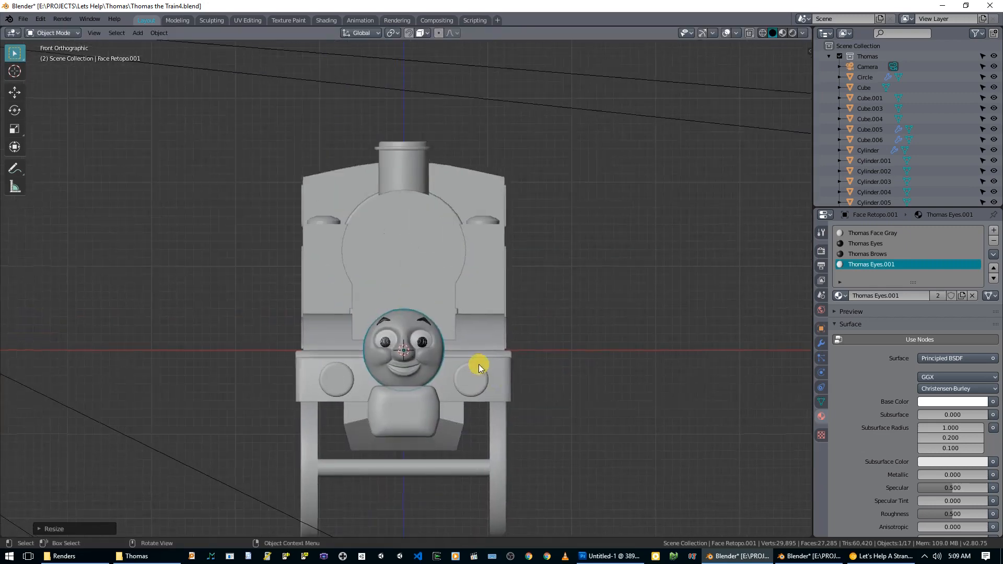
- Raise the face along Z to the round boiler front and scale it up to nearly fill the circle
{"action": "scroll", "coordinate": [477, 360], "scroll_direction": "up", "scroll_amount": 2}
{"action": "key", "text": "g"}
{"action": "key", "text": "z"}
{"action": "left_click", "coordinate": [498, 196]}
{"action": "key", "text": "s"}
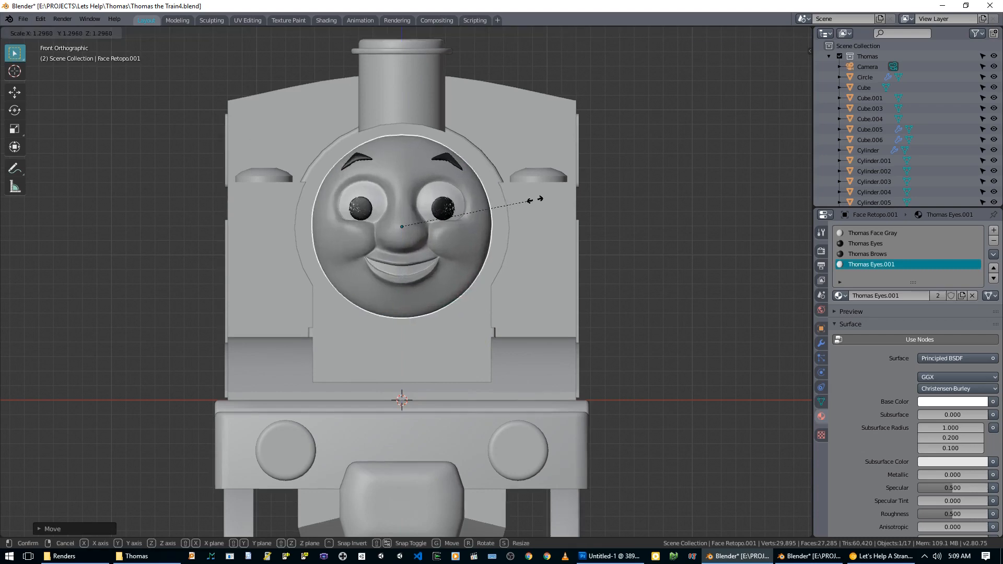
{"action": "left_click", "coordinate": [548, 204]}
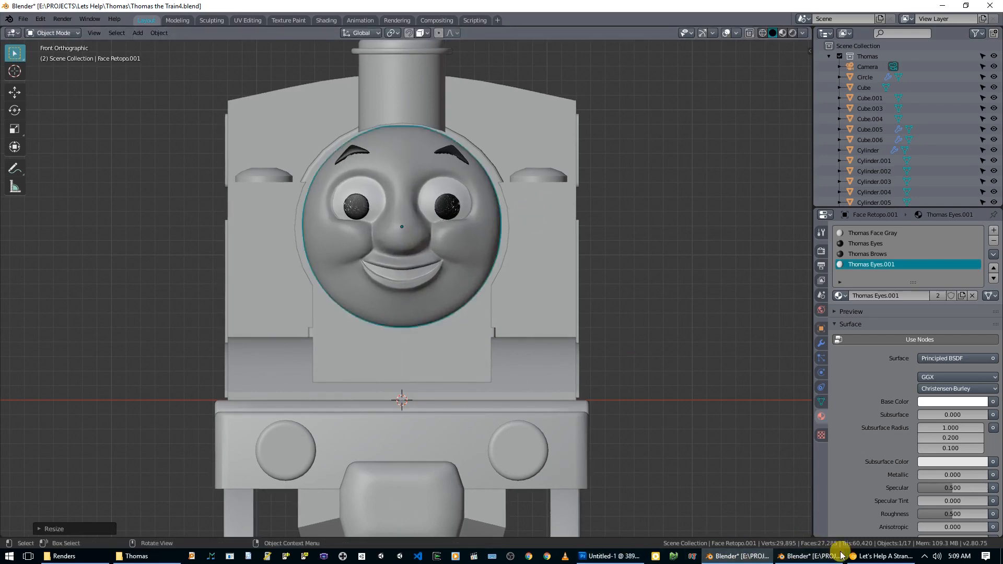
- Switch to the browser and examine several Thomas the Tank Engine images for how the face fits the boiler, returning to Blender
{"action": "left_click", "coordinate": [842, 524]}
{"action": "left_click", "coordinate": [308, 6]}
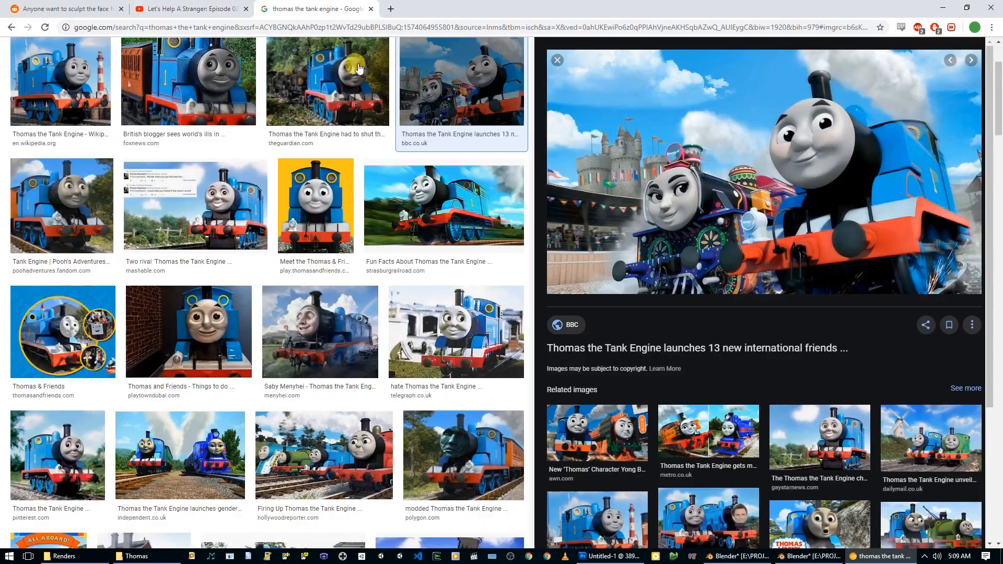
{"action": "scroll", "coordinate": [392, 156], "scroll_direction": "up", "scroll_amount": 2}
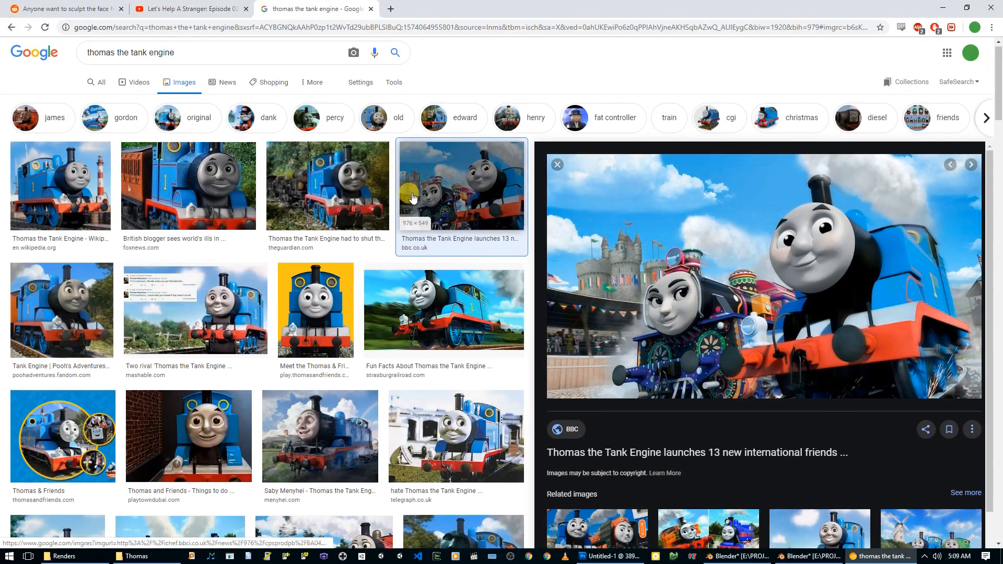
{"action": "left_click", "coordinate": [245, 307]}
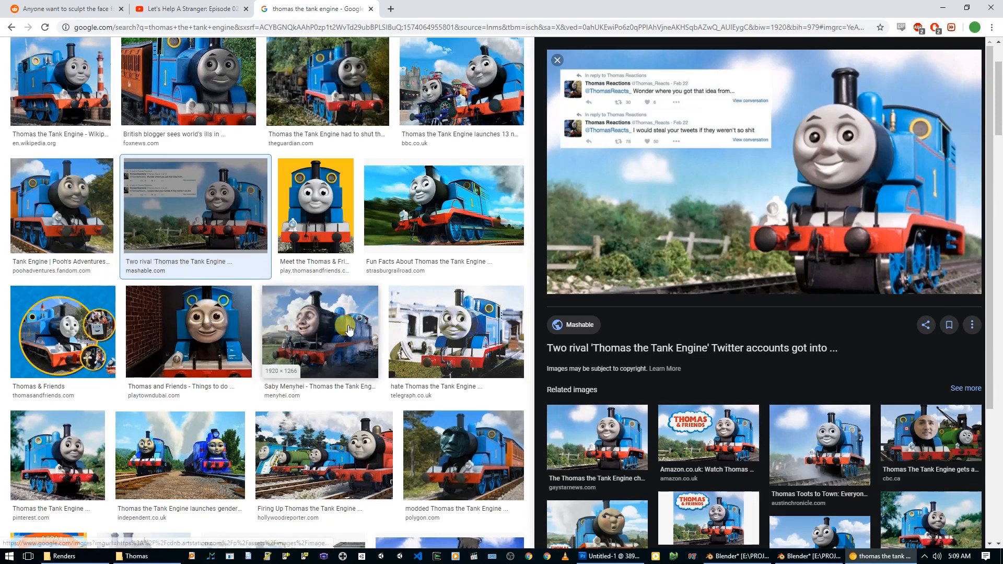
{"action": "left_click", "coordinate": [323, 345]}
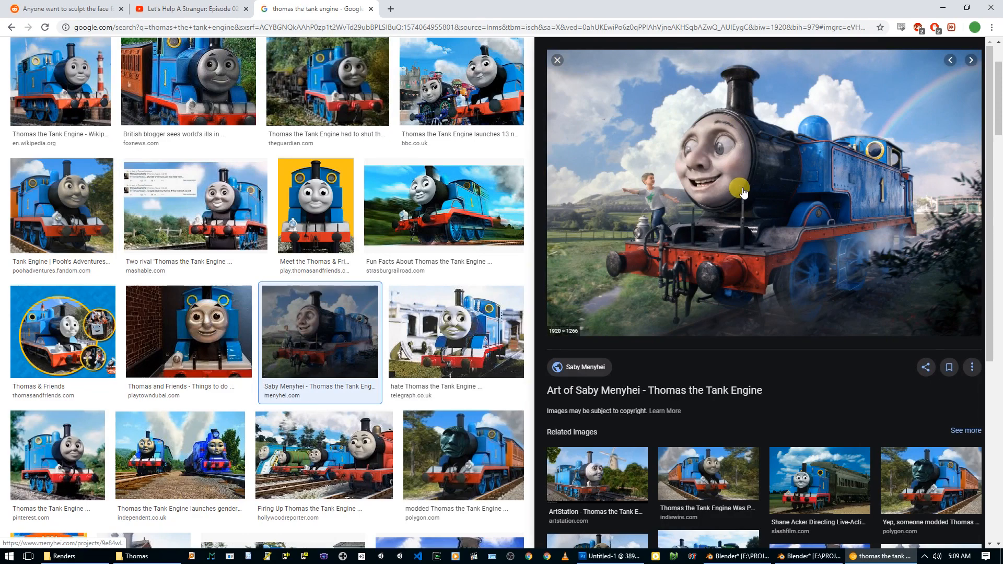
{"action": "left_click", "coordinate": [501, 319]}
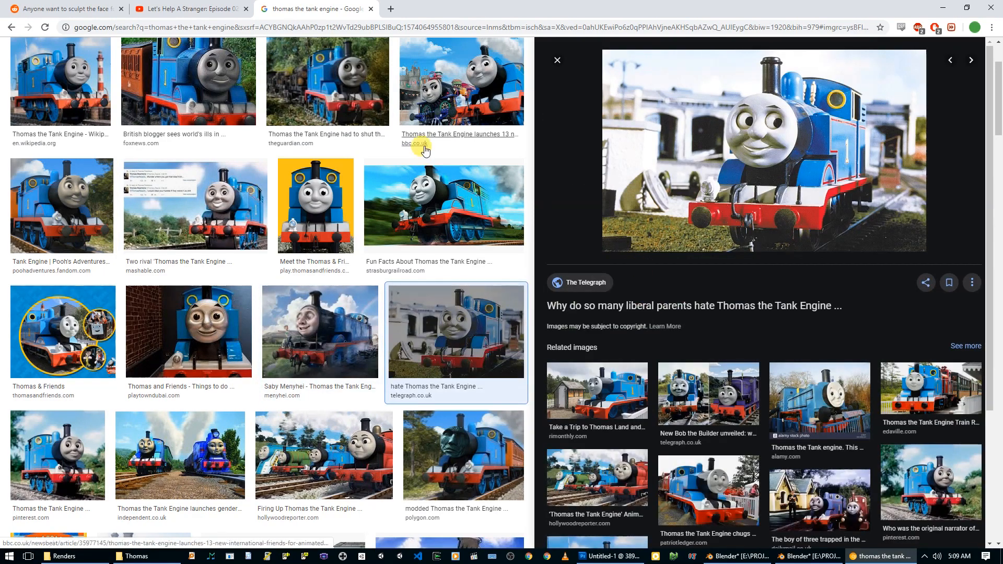
{"action": "scroll", "coordinate": [370, 160], "scroll_direction": "up", "scroll_amount": 2}
{"action": "left_click", "coordinate": [370, 159]}
{"action": "left_click", "coordinate": [178, 111]}
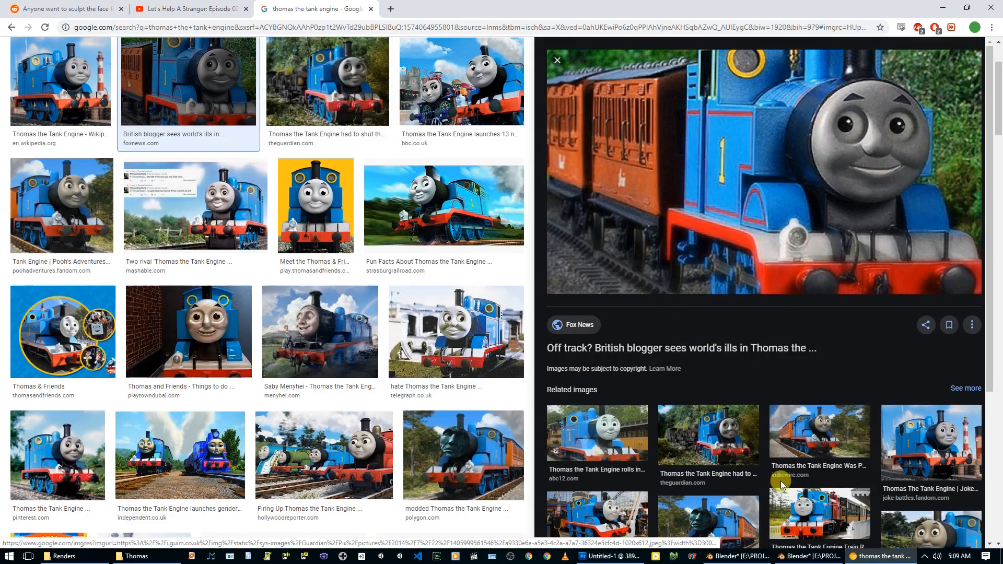
{"action": "left_click", "coordinate": [807, 556]}
{"action": "left_click", "coordinate": [731, 555]}
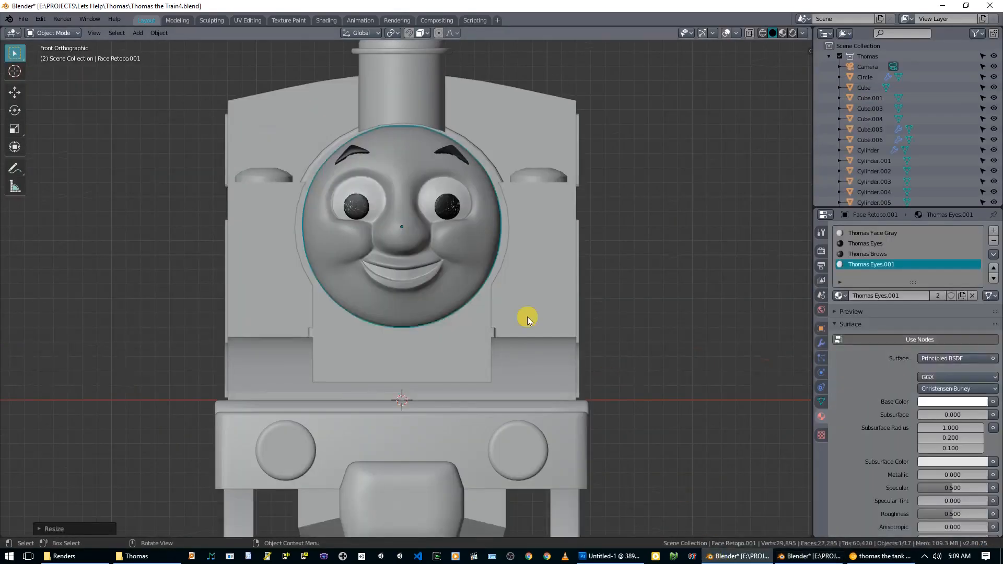
- Set the viewport shading to Look Dev and fine-tune the face's scale and height within the black boiler ring
{"action": "scroll", "coordinate": [497, 301], "scroll_direction": "up", "scroll_amount": 2}
{"action": "key", "text": "z"}
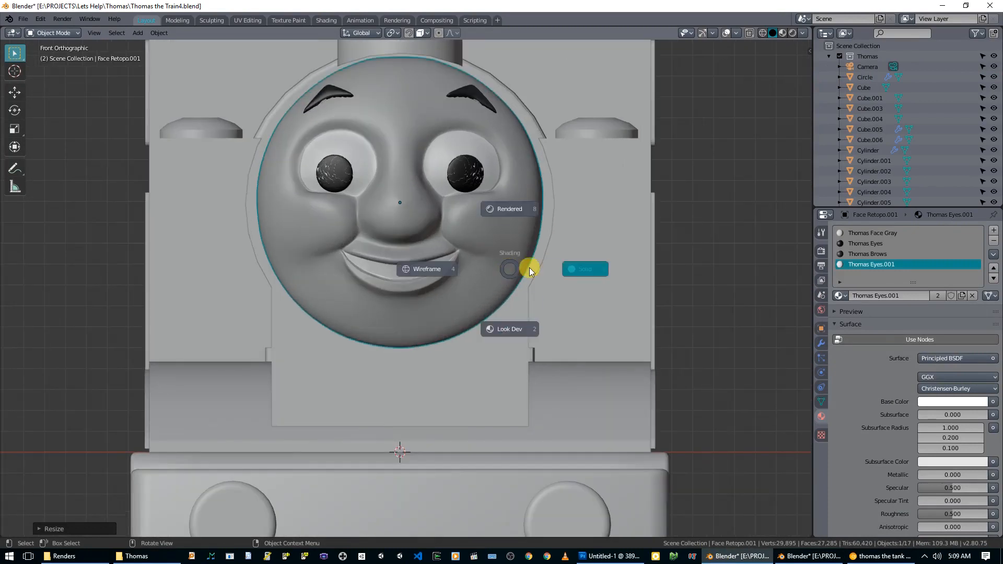
{"action": "left_click", "coordinate": [516, 326]}
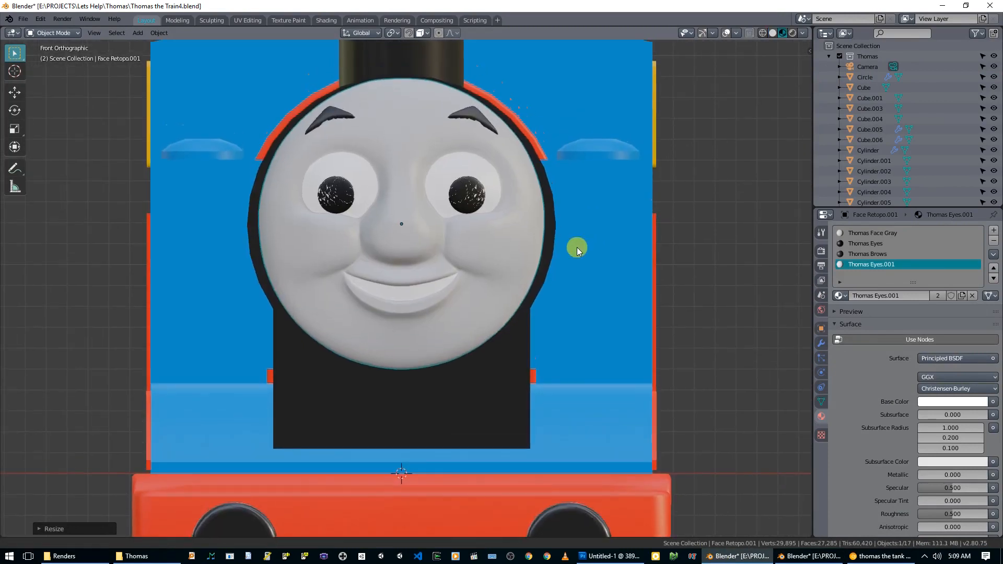
{"action": "scroll", "coordinate": [576, 248], "scroll_direction": "up", "scroll_amount": 1}
{"action": "key", "text": "s"}
{"action": "left_click", "coordinate": [616, 265]}
{"action": "key", "text": "g"}
{"action": "key", "text": "z"}
{"action": "left_click", "coordinate": [616, 269]}
{"action": "key", "text": "s"}
{"action": "left_click", "coordinate": [620, 271]}
- Center the view on the face and move it back along Y about 6 mm into the boiler front
{"action": "middle_click_drag", "start_coordinate": [621, 272], "coordinate": [632, 269]}
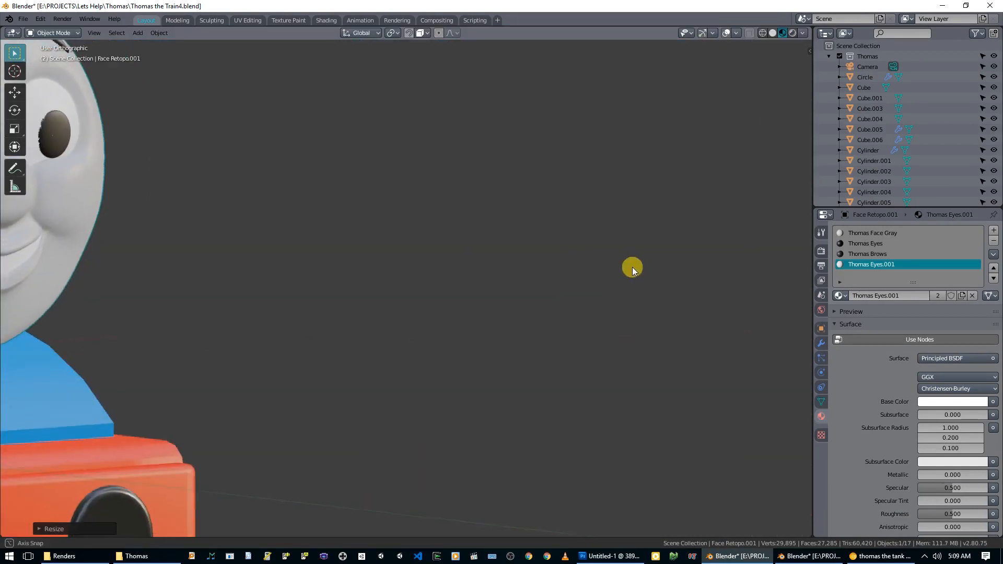
{"action": "scroll", "coordinate": [585, 272], "scroll_direction": "down", "scroll_amount": 3}
{"action": "key", "text": "q"}
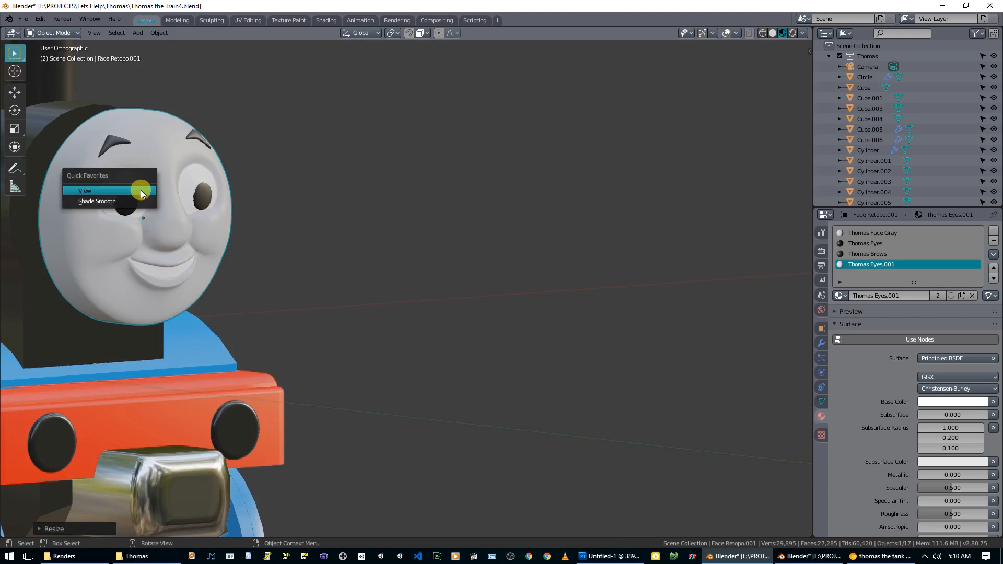
{"action": "left_click", "coordinate": [99, 192]}
{"action": "middle_click_drag", "start_coordinate": [293, 213], "coordinate": [366, 237]}
{"action": "key", "text": "g"}
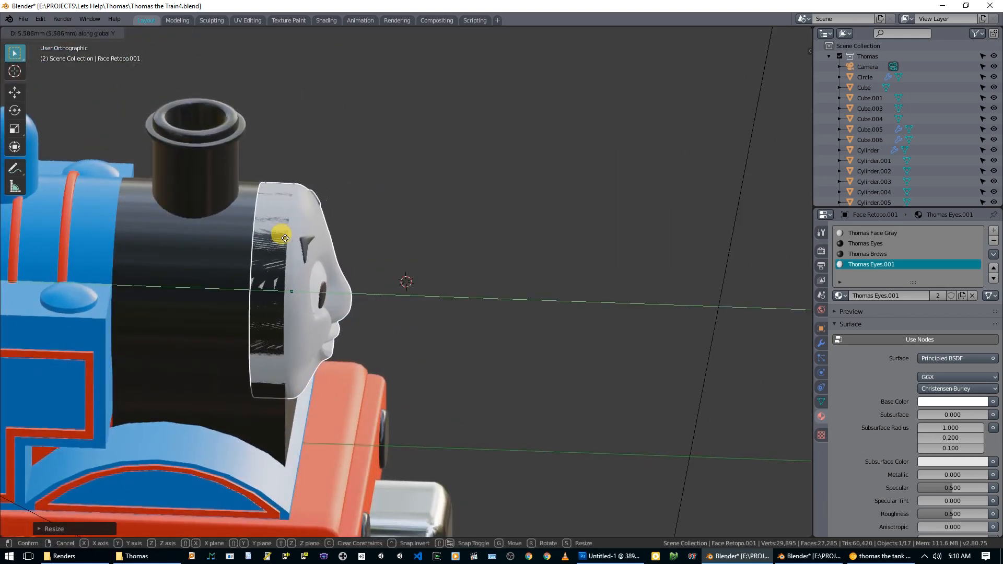
{"action": "left_click", "coordinate": [277, 231]}
{"action": "middle_click_drag", "start_coordinate": [322, 244], "coordinate": [200, 229]}
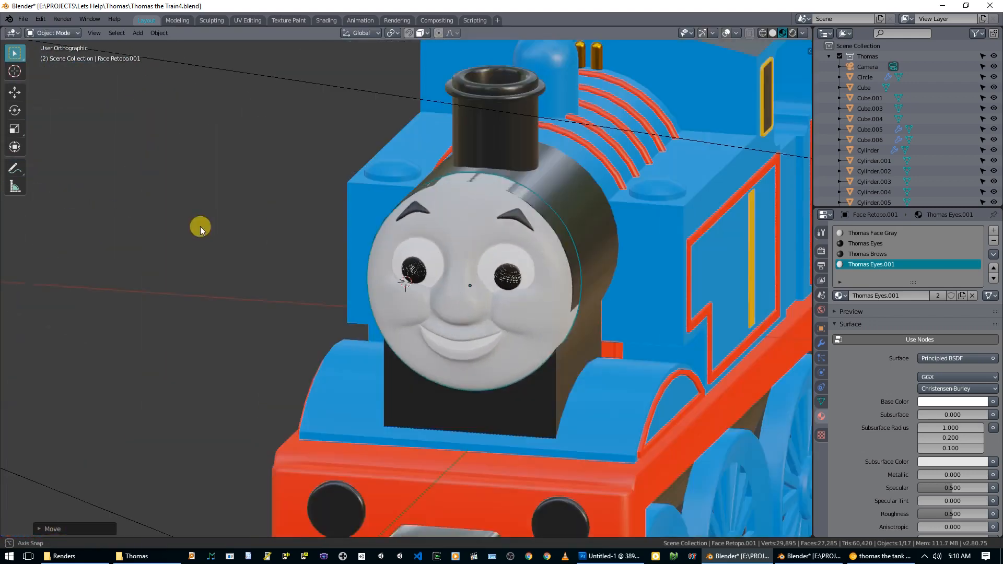
- Rescale the face slightly to match the boiler's edge and adjust its position on the boiler front
{"action": "key", "text": "KP_1"}
{"action": "scroll", "coordinate": [553, 273], "scroll_direction": "up", "scroll_amount": 4}
{"action": "key", "text": "s"}
{"action": "left_click", "coordinate": [674, 340]}
{"action": "middle_click_drag", "start_coordinate": [672, 342], "coordinate": [577, 290]}
{"action": "key", "text": "s"}
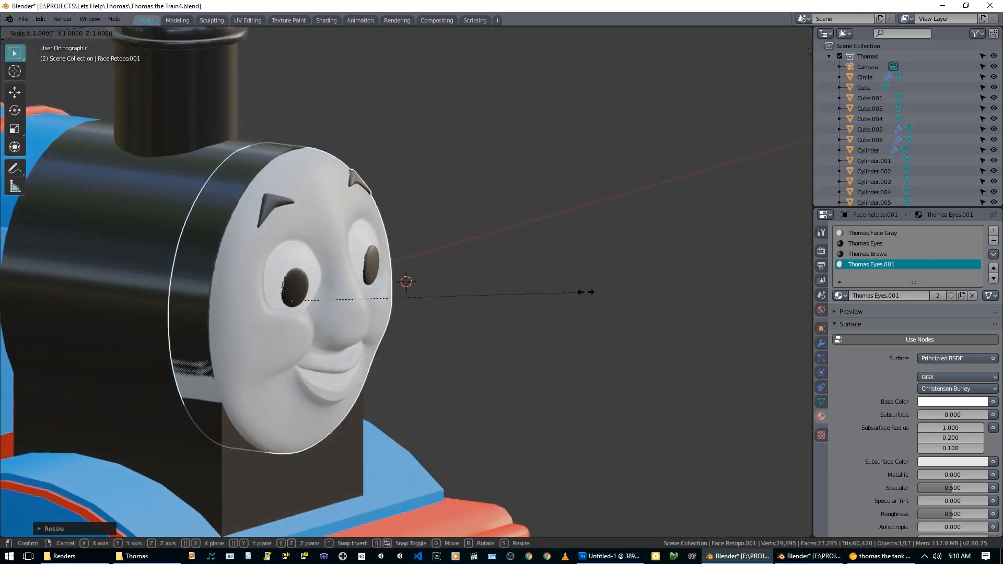
{"action": "left_click", "coordinate": [579, 293]}
{"action": "key", "text": "g"}
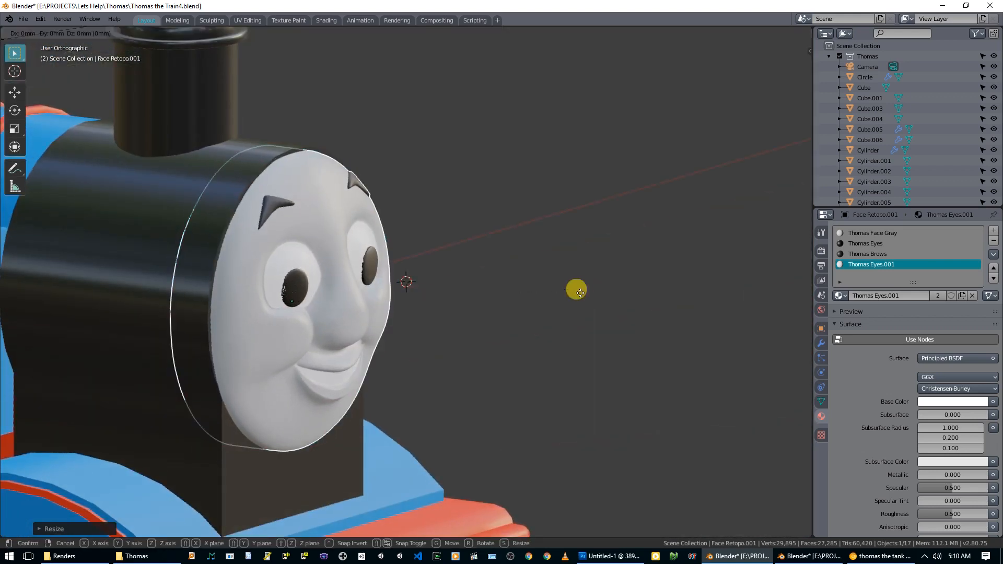
{"action": "left_click", "coordinate": [580, 289]}
- Deselect everything and inspect the fitted face's eyes and outline up close and the whole train from a distance
{"action": "middle_click_drag", "start_coordinate": [580, 289], "coordinate": [426, 307]}
{"action": "key", "text": "Tab"}
{"action": "key", "text": "Tab"}
{"action": "scroll", "coordinate": [520, 302], "scroll_direction": "down", "scroll_amount": 4}
{"action": "key", "text": "alt+a"}
{"action": "scroll", "coordinate": [520, 301], "scroll_direction": "down", "scroll_amount": 2}
{"action": "scroll", "coordinate": [502, 321], "scroll_direction": "up", "scroll_amount": 3}
{"action": "scroll", "coordinate": [503, 321], "scroll_direction": "down", "scroll_amount": 1}
{"action": "scroll", "coordinate": [426, 307], "scroll_direction": "up", "scroll_amount": 6}
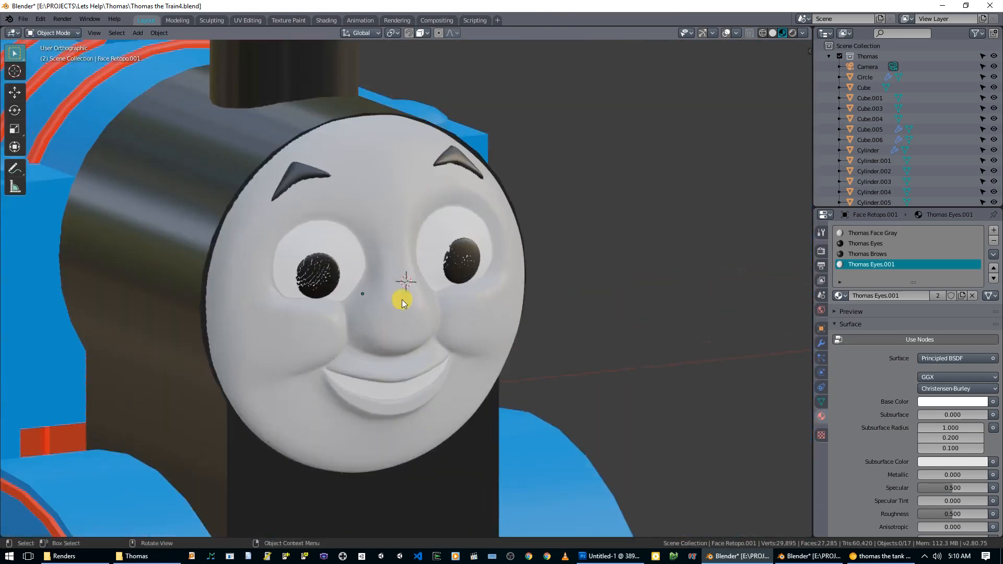
{"action": "scroll", "coordinate": [315, 275], "scroll_direction": "down", "scroll_amount": 4}
{"action": "scroll", "coordinate": [369, 310], "scroll_direction": "up", "scroll_amount": 3}
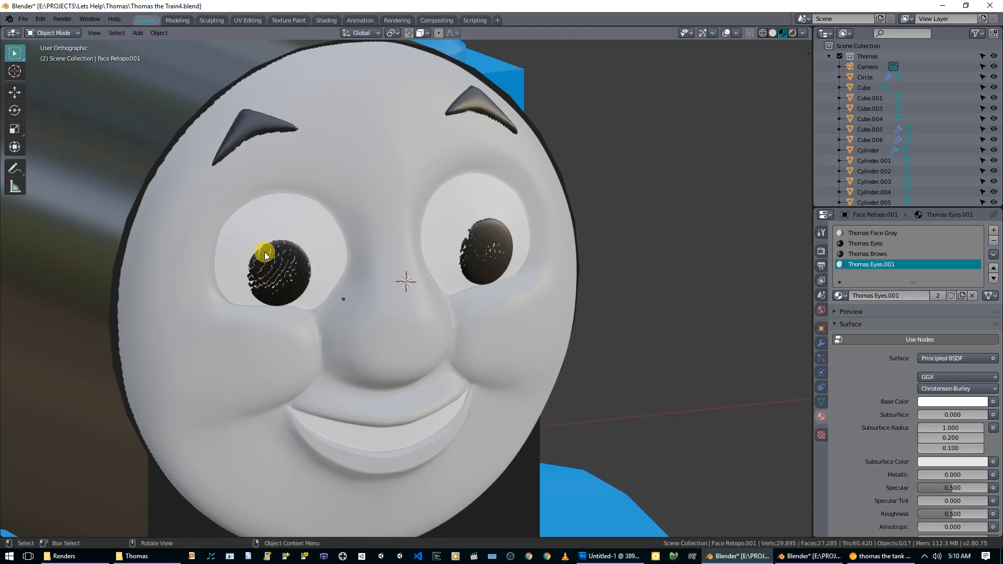
{"action": "scroll", "coordinate": [276, 253], "scroll_direction": "down", "scroll_amount": 10}
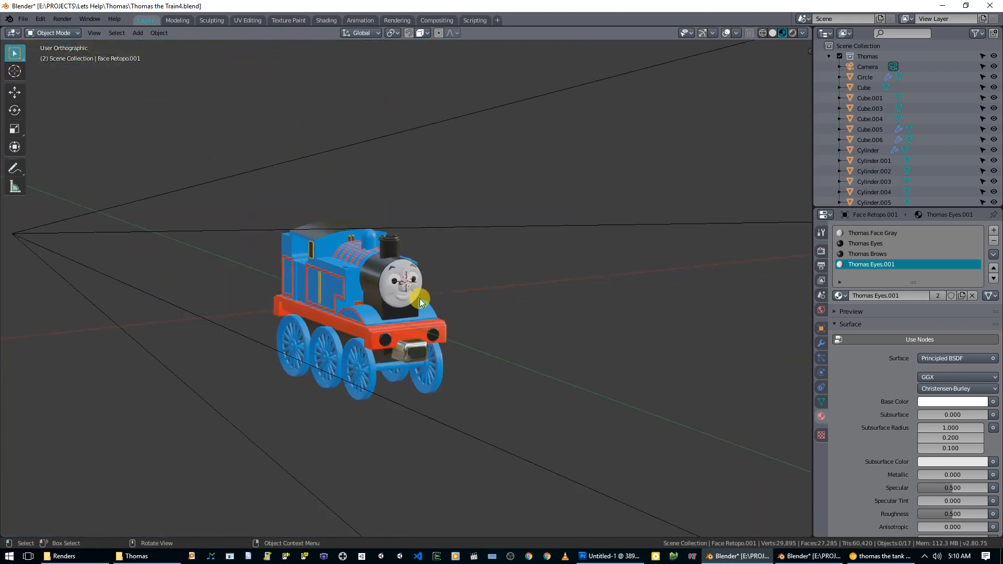
{"action": "scroll", "coordinate": [422, 316], "scroll_direction": "up", "scroll_amount": 3}
{"action": "scroll", "coordinate": [421, 315], "scroll_direction": "down", "scroll_amount": 1}
{"action": "scroll", "coordinate": [421, 313], "scroll_direction": "down", "scroll_amount": 3}
- Hide the camera and the stray white block Cube.001 in the Thomas collection
{"action": "scroll", "coordinate": [907, 105], "scroll_direction": "down", "scroll_amount": 4}
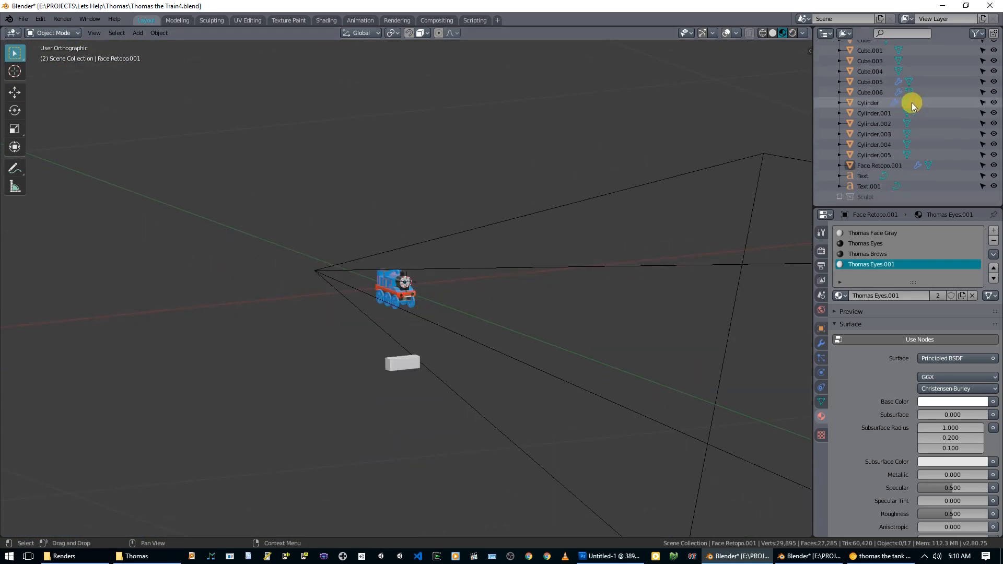
{"action": "scroll", "coordinate": [884, 157], "scroll_direction": "up", "scroll_amount": 5}
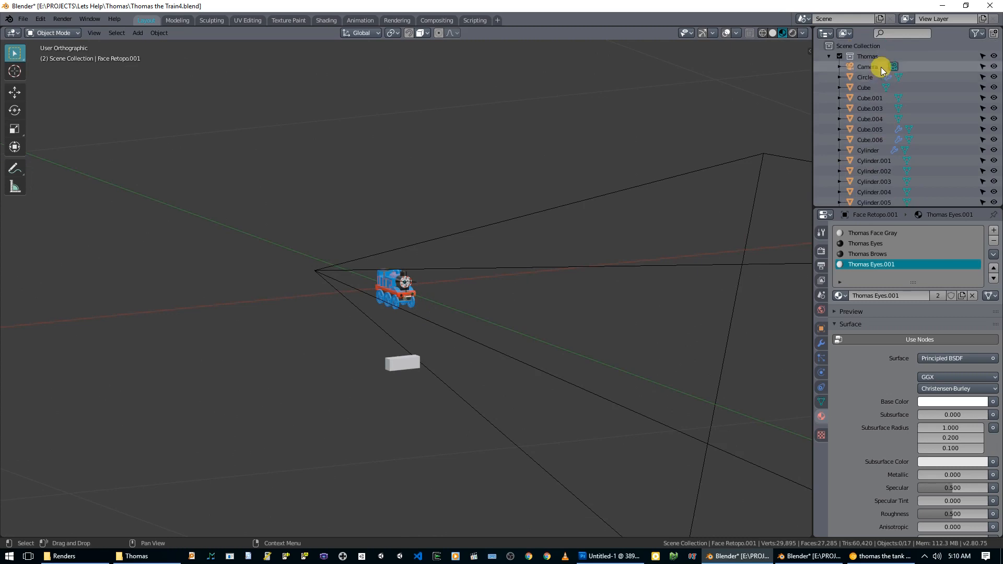
{"action": "left_click", "coordinate": [994, 67]}
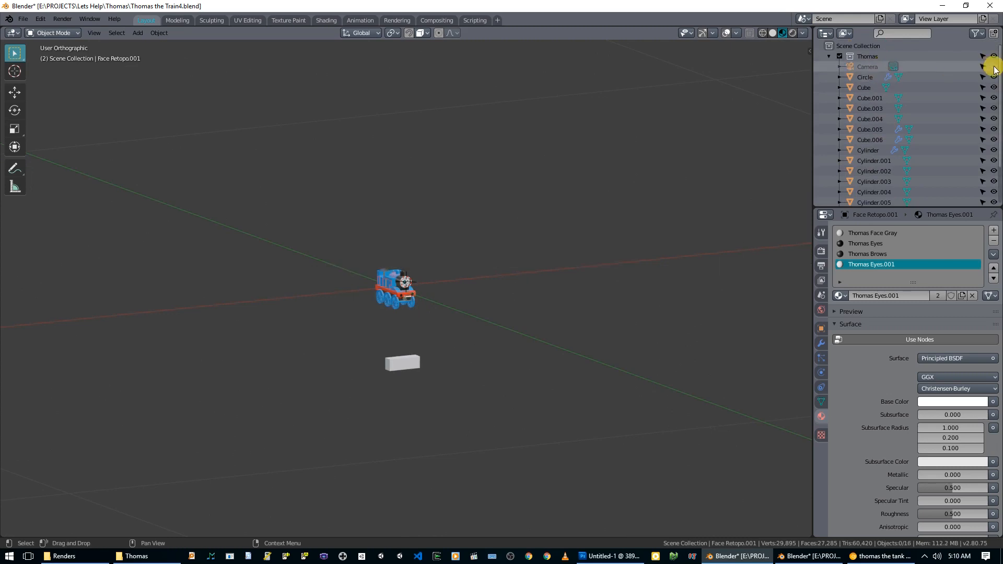
{"action": "left_click", "coordinate": [403, 358]}
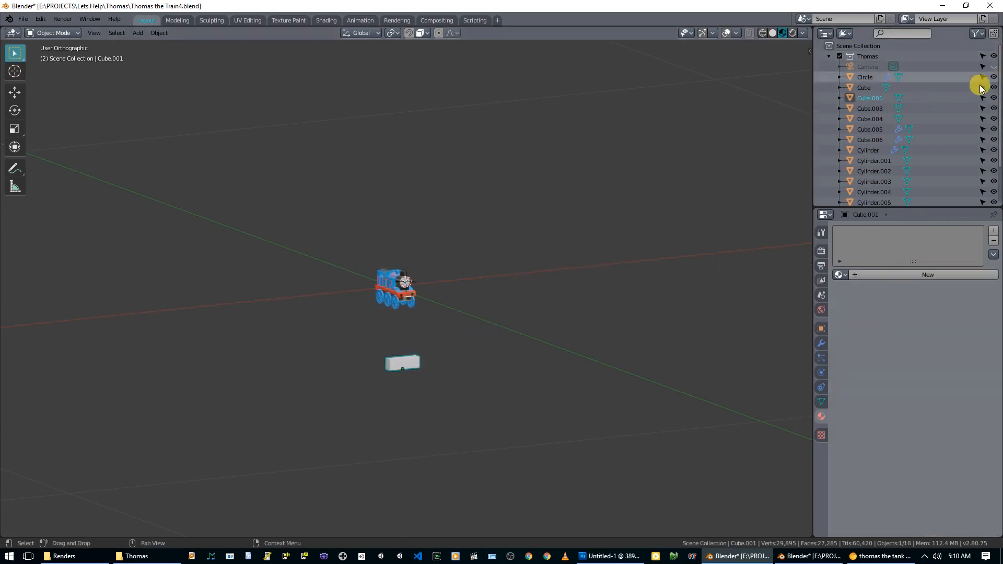
- Select all visible train parts, save the file and scale the selection up by a factor of 10
{"action": "scroll", "coordinate": [490, 262], "scroll_direction": "up", "scroll_amount": 5}
{"action": "key", "text": "a"}
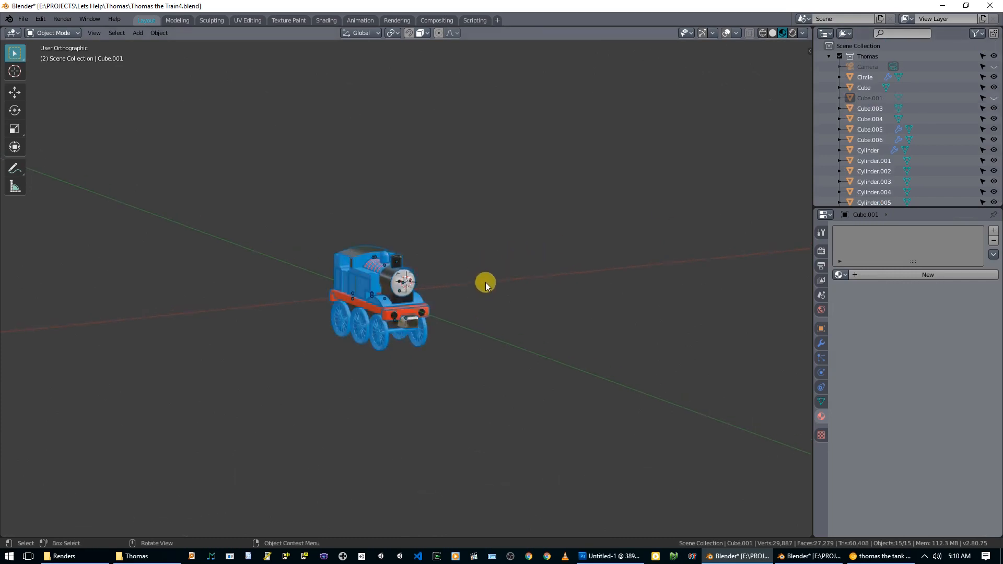
{"action": "scroll", "coordinate": [486, 283], "scroll_direction": "down", "scroll_amount": 4}
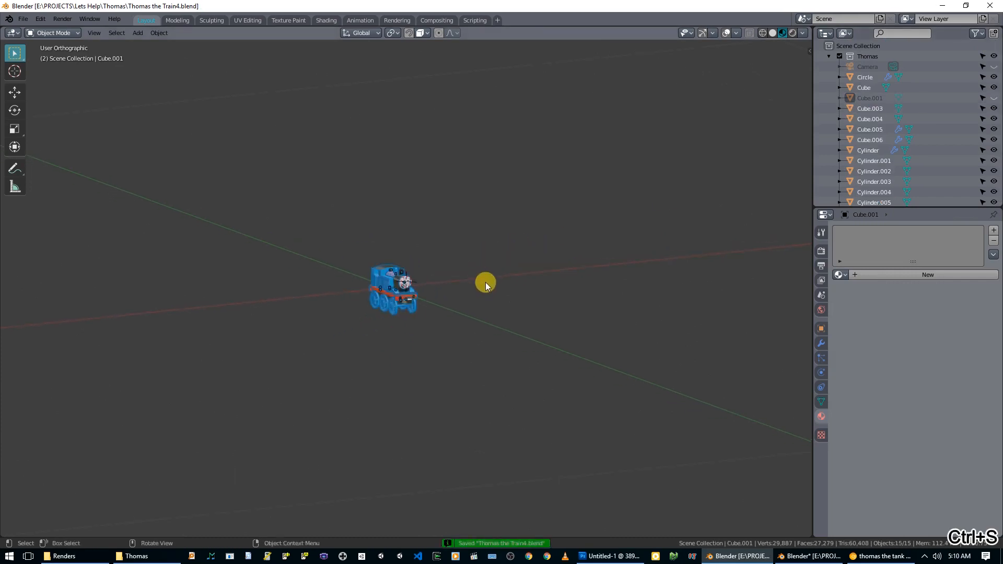
{"action": "type", "text": "s10"}
{"action": "left_click", "coordinate": [417, 303]}
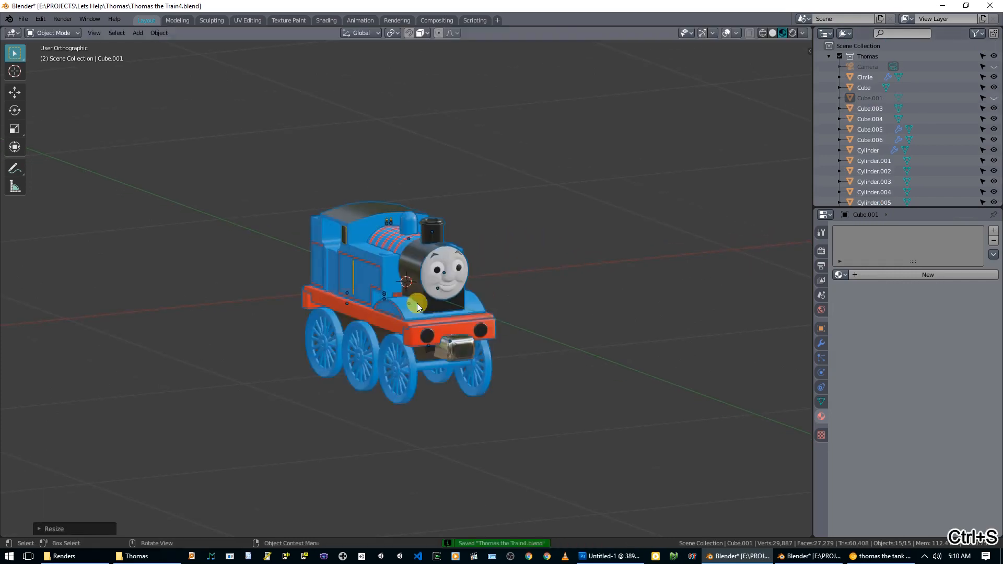
{"action": "scroll", "coordinate": [447, 434], "scroll_direction": "up", "scroll_amount": 8}
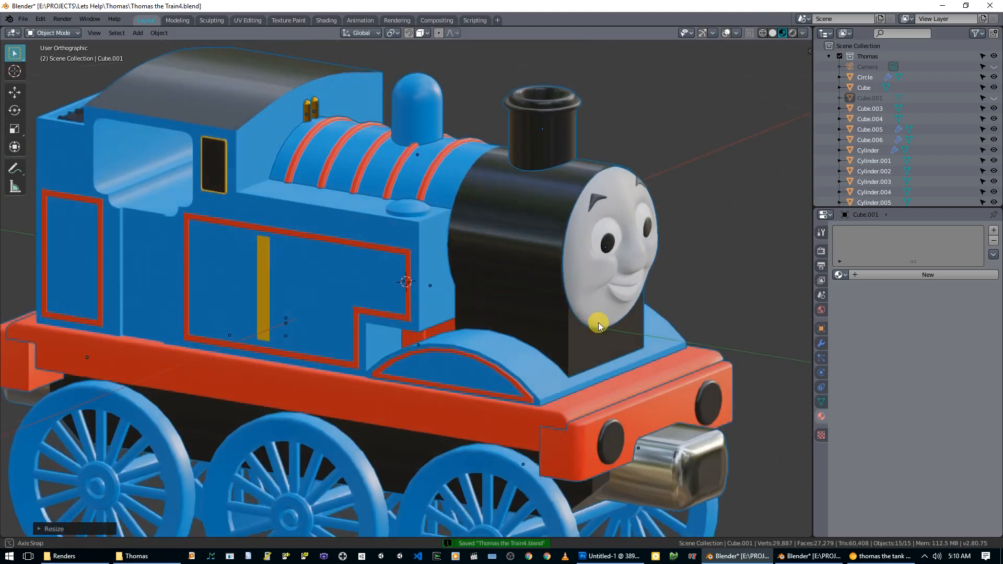
- Center the view on the face using the 3D cursor, place the cursor beside the train and inspect the face from several angles
{"action": "right_click", "coordinate": [631, 255], "text": "shift"}
{"action": "key", "text": "q"}
{"action": "left_click", "coordinate": [631, 255]}
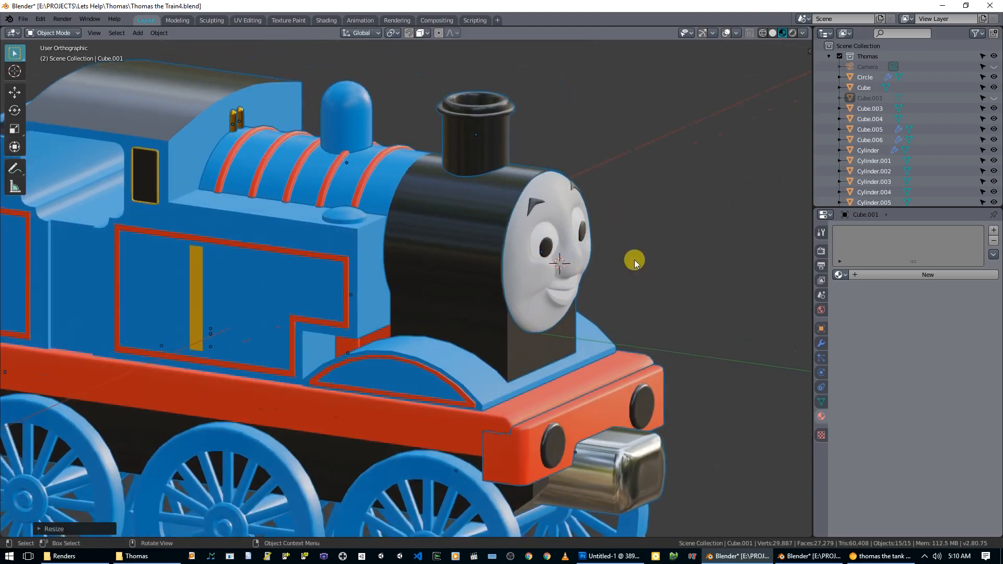
{"action": "right_click", "coordinate": [673, 290], "text": "shift"}
{"action": "middle_click_drag", "start_coordinate": [591, 308], "coordinate": [444, 338]}
{"action": "scroll", "coordinate": [534, 316], "scroll_direction": "down", "scroll_amount": 3}
{"action": "scroll", "coordinate": [543, 323], "scroll_direction": "up", "scroll_amount": 2}
{"action": "scroll", "coordinate": [543, 324], "scroll_direction": "up", "scroll_amount": 2}
{"action": "scroll", "coordinate": [379, 334], "scroll_direction": "up", "scroll_amount": 2}
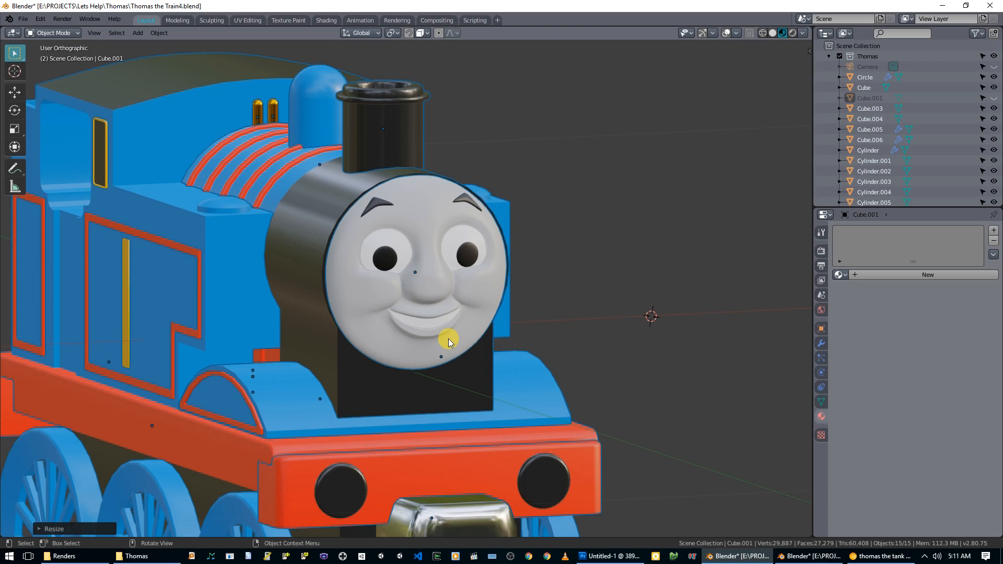
{"action": "middle_click_drag", "start_coordinate": [438, 318], "coordinate": [588, 354]}
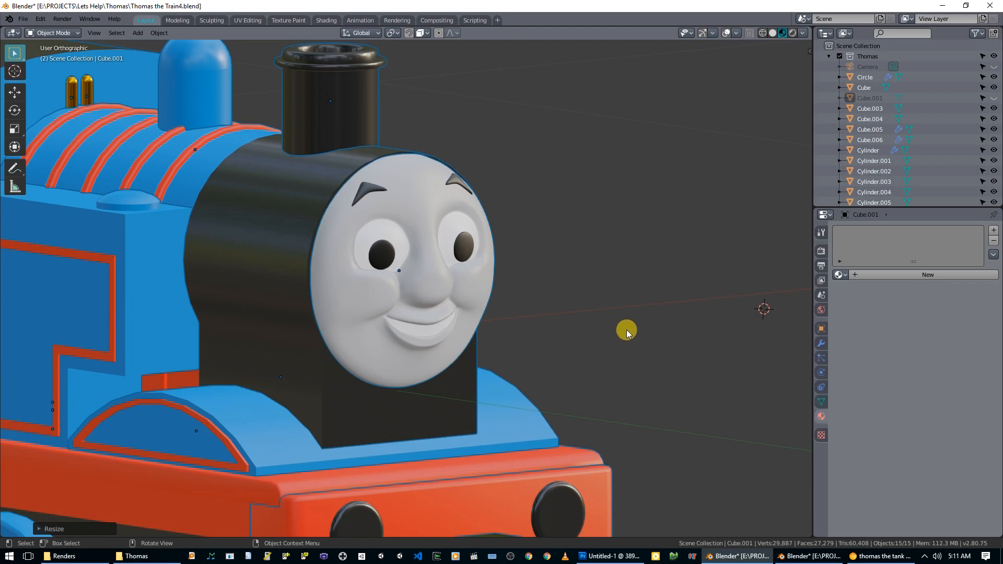
- Examine the train's front in Wireframe and Solid shading and return the viewport to Look Dev
{"action": "key", "text": "z"}
{"action": "left_click", "coordinate": [563, 325]}
{"action": "middle_click_drag", "start_coordinate": [563, 324], "coordinate": [462, 325]}
{"action": "middle_click_drag", "start_coordinate": [491, 290], "coordinate": [585, 302]}
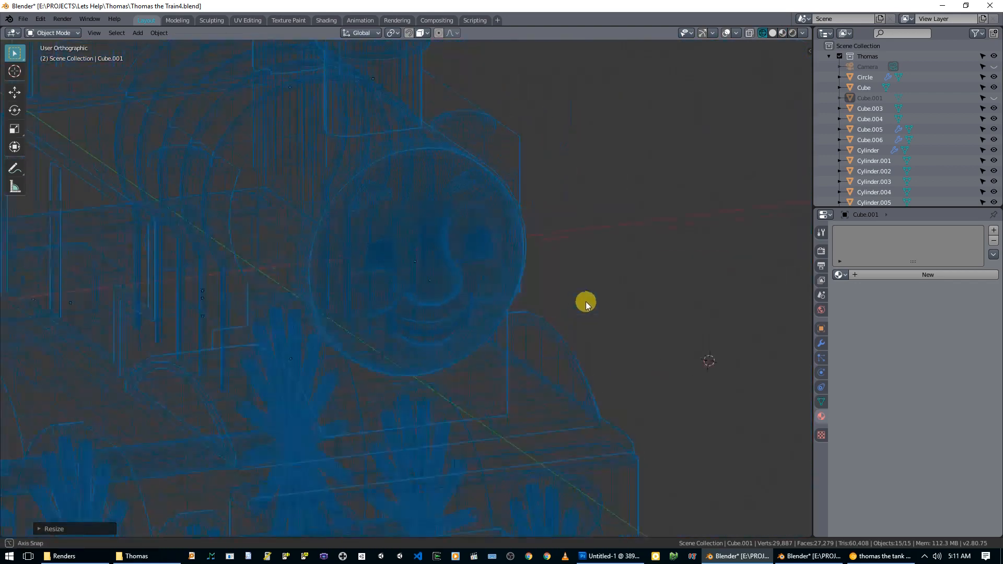
{"action": "key", "text": "z"}
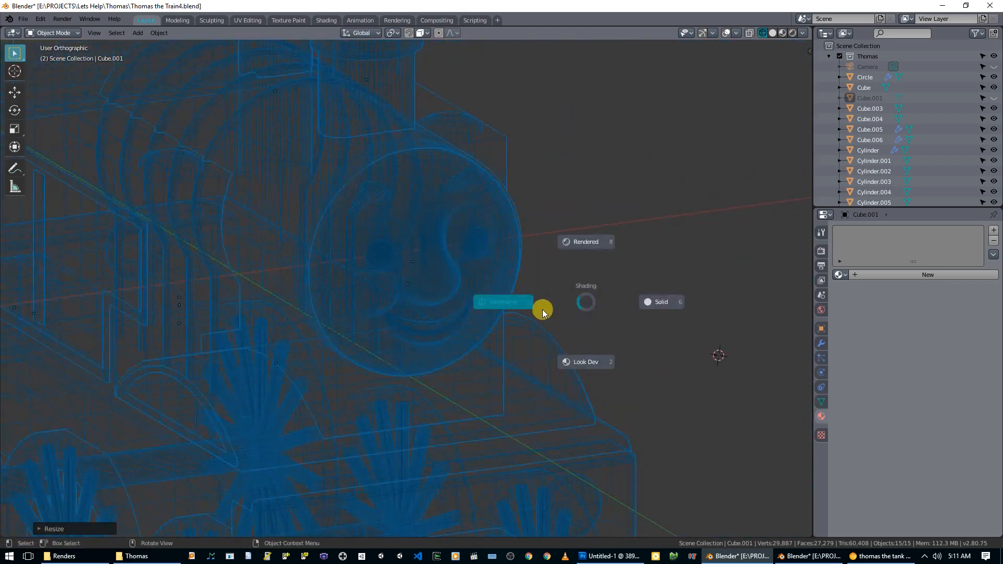
{"action": "left_click", "coordinate": [637, 308]}
{"action": "key", "text": "z"}
{"action": "left_click", "coordinate": [651, 359]}
{"action": "middle_click_drag", "start_coordinate": [618, 348], "coordinate": [627, 338]}
{"action": "scroll", "coordinate": [611, 343], "scroll_direction": "down", "scroll_amount": 2}
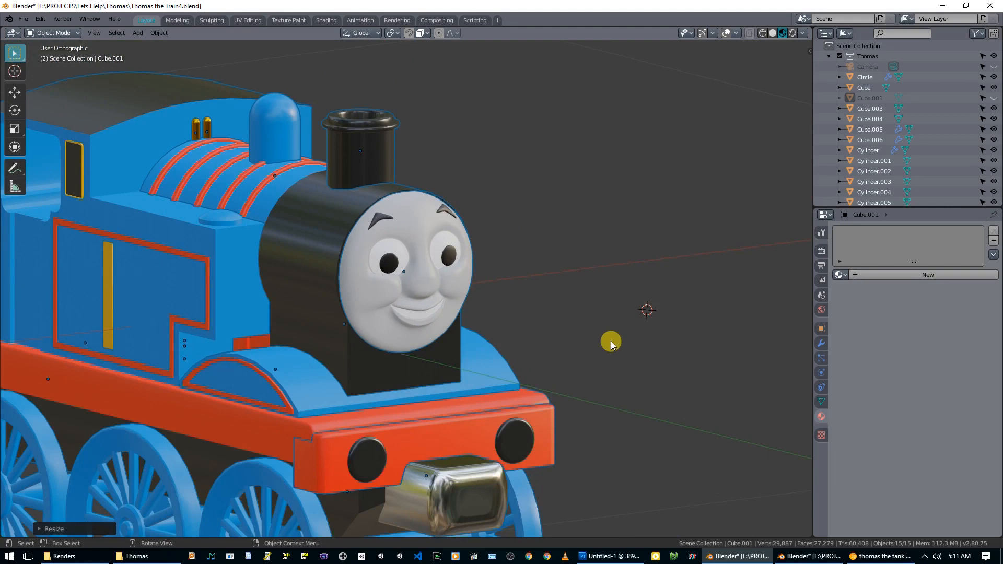
- Add a Remesh modifier to Cube.001, view its mode options and remove the modifier
{"action": "left_click", "coordinate": [821, 343]}
{"action": "left_click", "coordinate": [877, 232]}
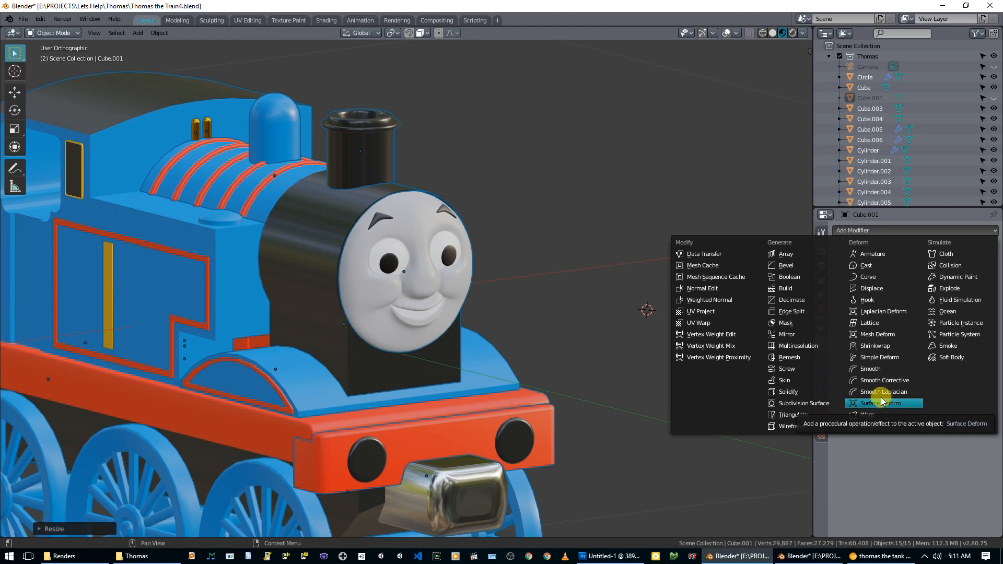
{"action": "left_click", "coordinate": [822, 361]}
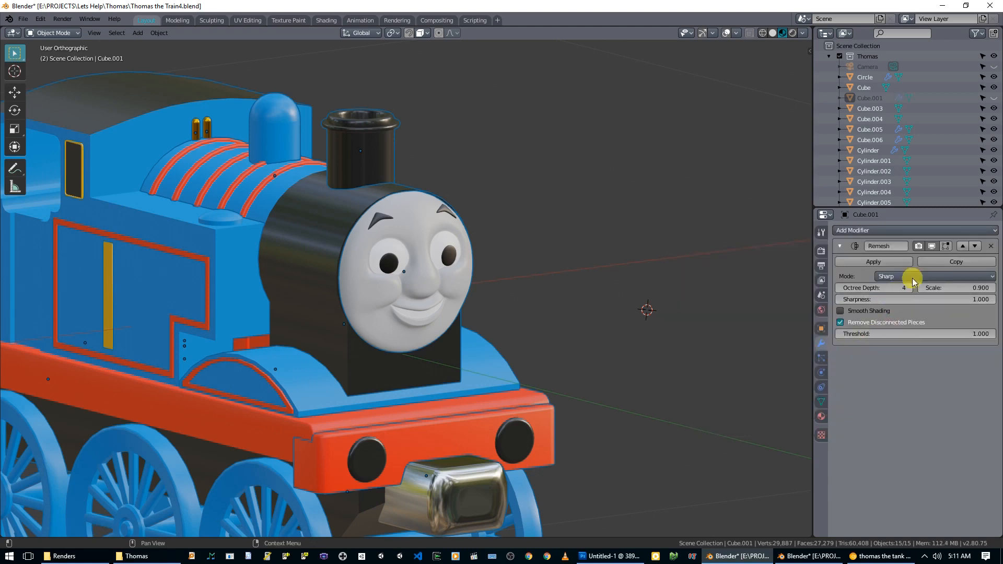
{"action": "left_click", "coordinate": [939, 277]}
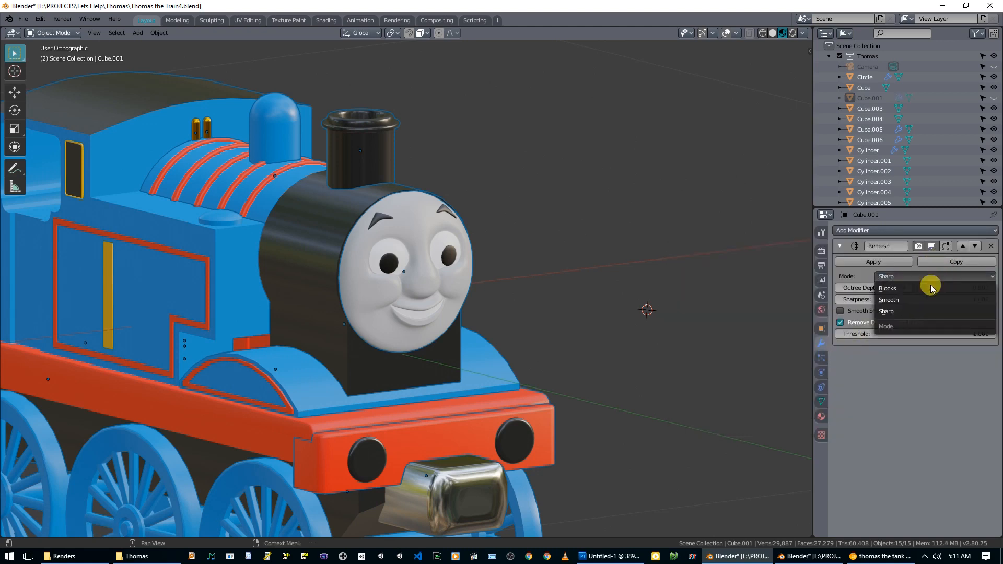
{"action": "left_click", "coordinate": [992, 246]}
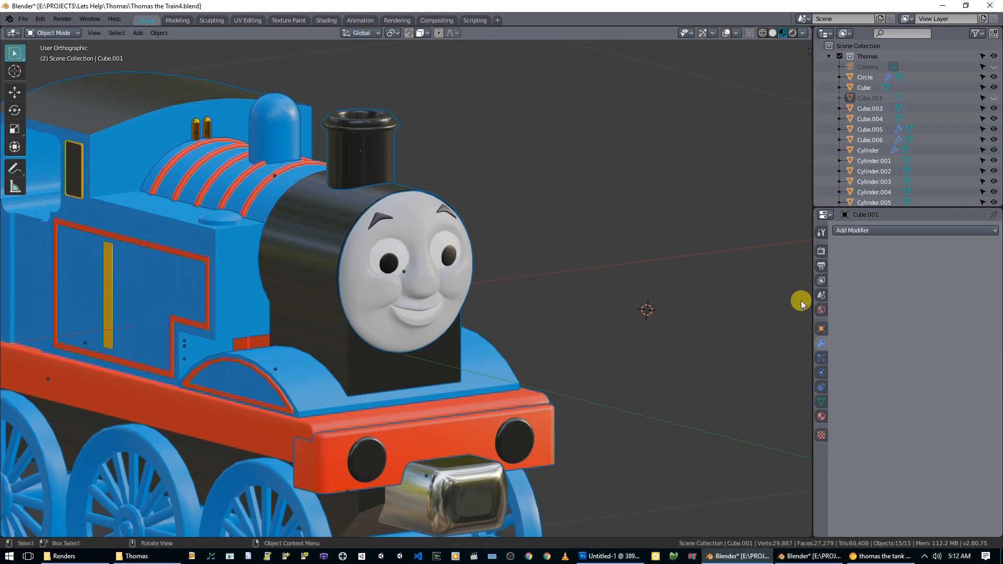
- Inspect how the face sits on the boiler from the front, the side and above
{"action": "middle_click_drag", "start_coordinate": [398, 290], "coordinate": [465, 263]}
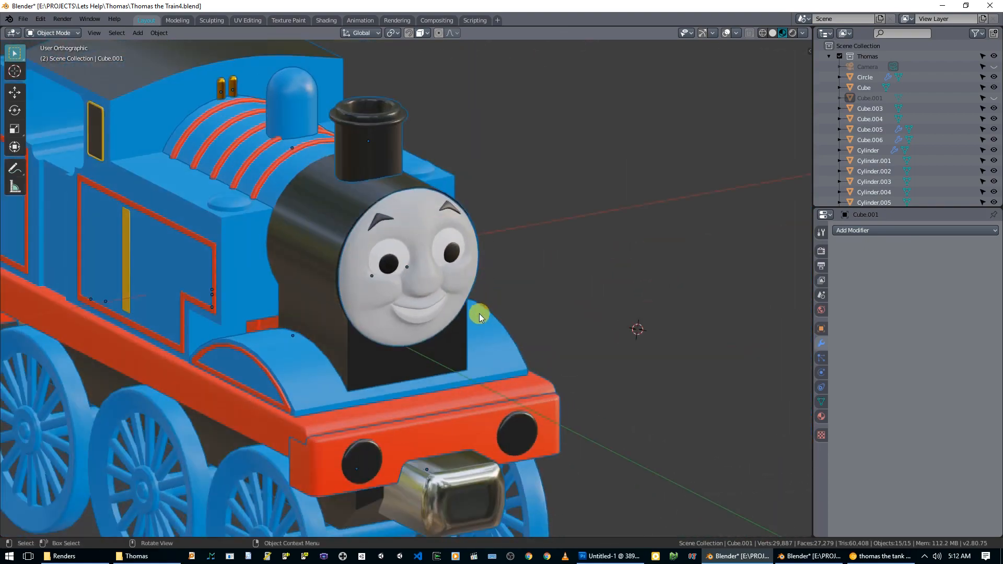
{"action": "middle_click_drag", "start_coordinate": [477, 309], "coordinate": [659, 330]}
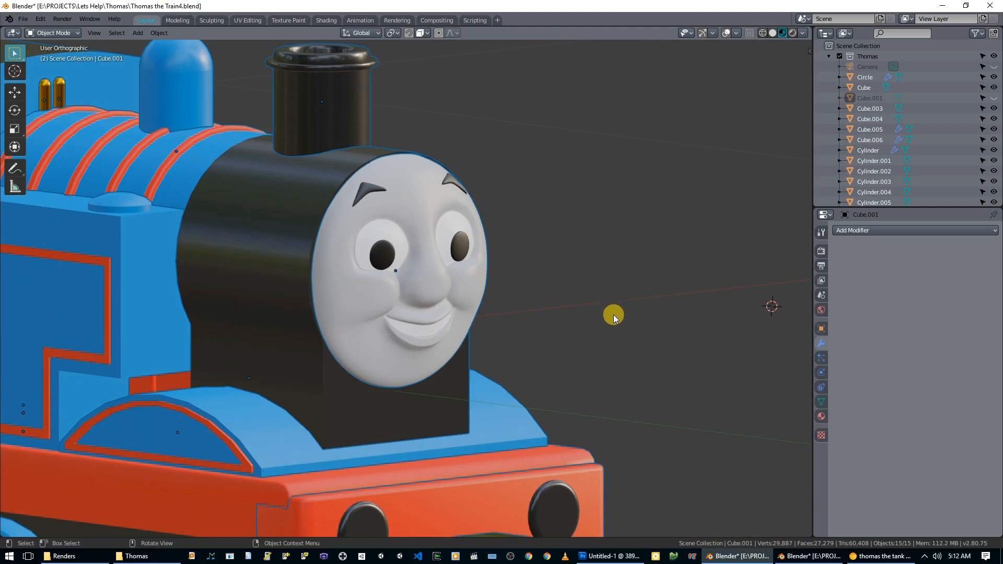
{"action": "middle_click_drag", "start_coordinate": [589, 311], "coordinate": [256, 339]}
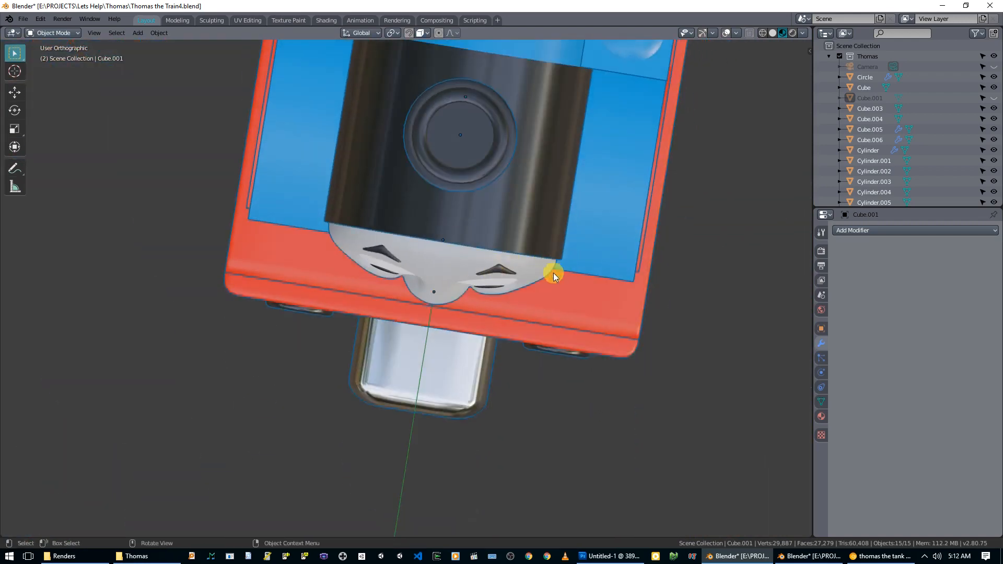
{"action": "mouse_move", "coordinate": [512, 295]}
{"action": "middle_mouse_down"}
{"action": "mouse_move", "coordinate": [503, 157]}
{"action": "mouse_move", "coordinate": [507, 254]}
{"action": "mouse_move", "coordinate": [581, 284]}
{"action": "mouse_move", "coordinate": [506, 294]}
{"action": "mouse_move", "coordinate": [503, 283]}
{"action": "middle_mouse_up"}
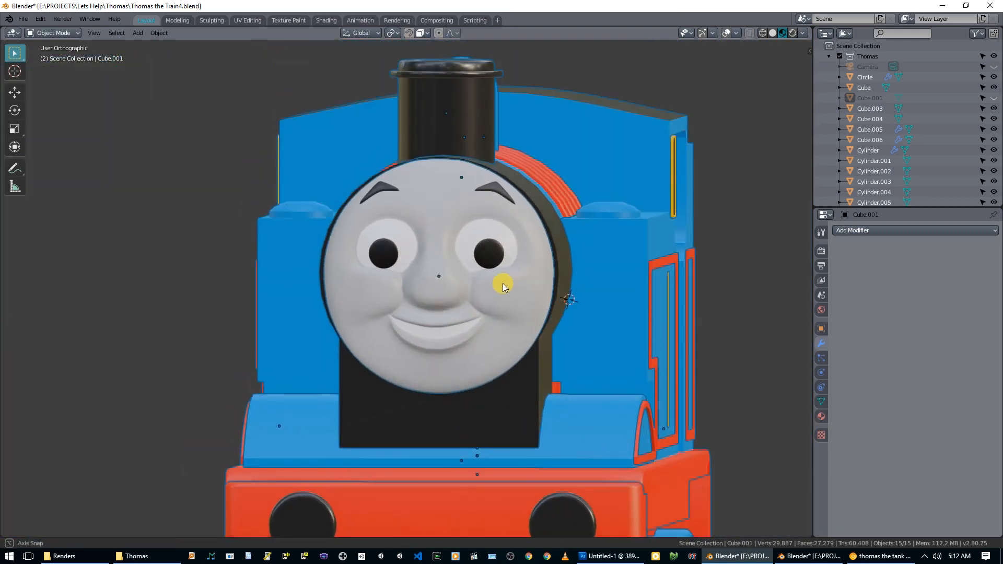
{"action": "scroll", "coordinate": [504, 283], "scroll_direction": "up", "scroll_amount": 3}
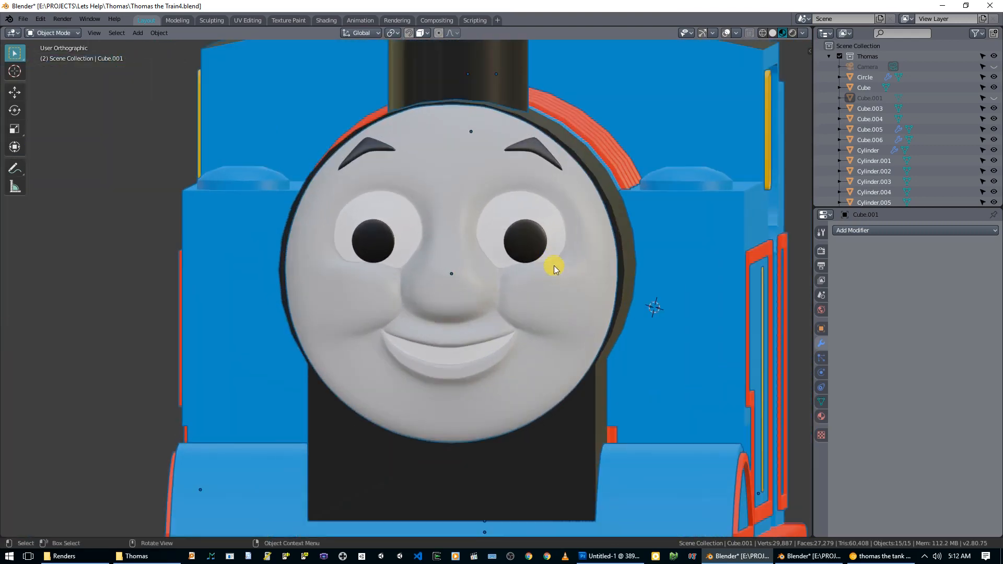
{"action": "middle_click_drag", "start_coordinate": [510, 287], "coordinate": [476, 316]}
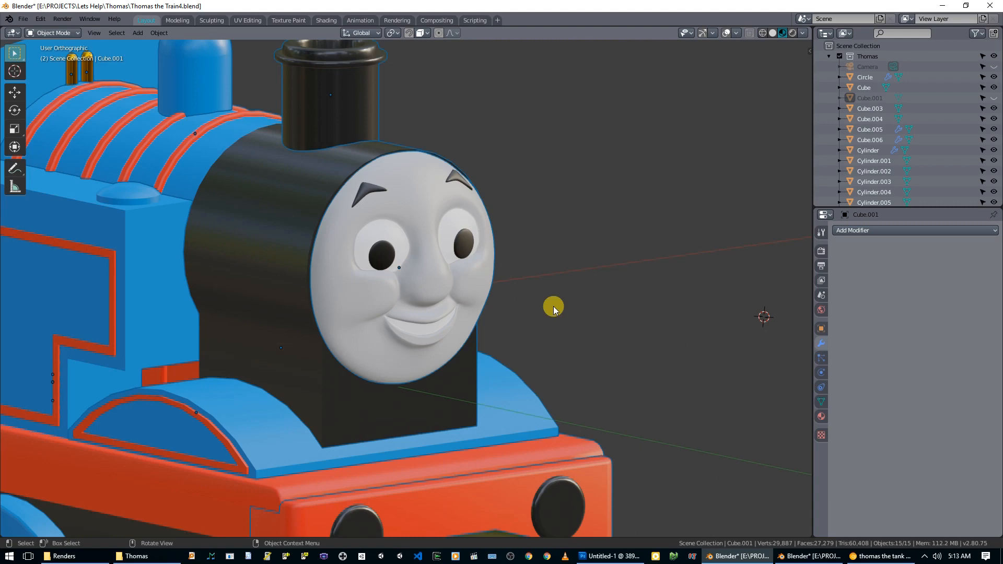
{"action": "middle_click_drag", "start_coordinate": [569, 284], "coordinate": [606, 264]}
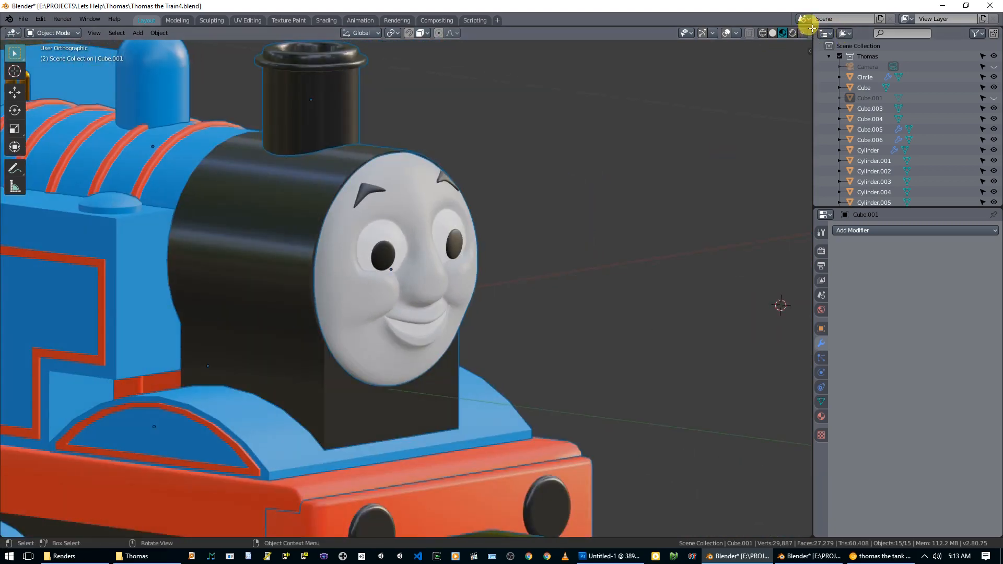
- Turn the Outliner area into an Image Editor showing Face Ref.png and enlarge that area in height and width
{"action": "left_click", "coordinate": [825, 33]}
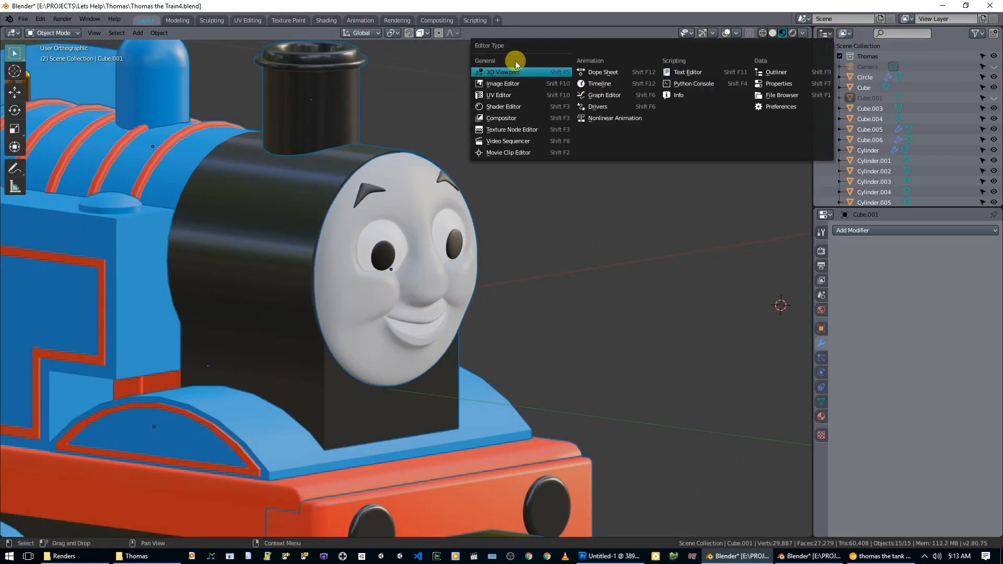
{"action": "left_click", "coordinate": [510, 84]}
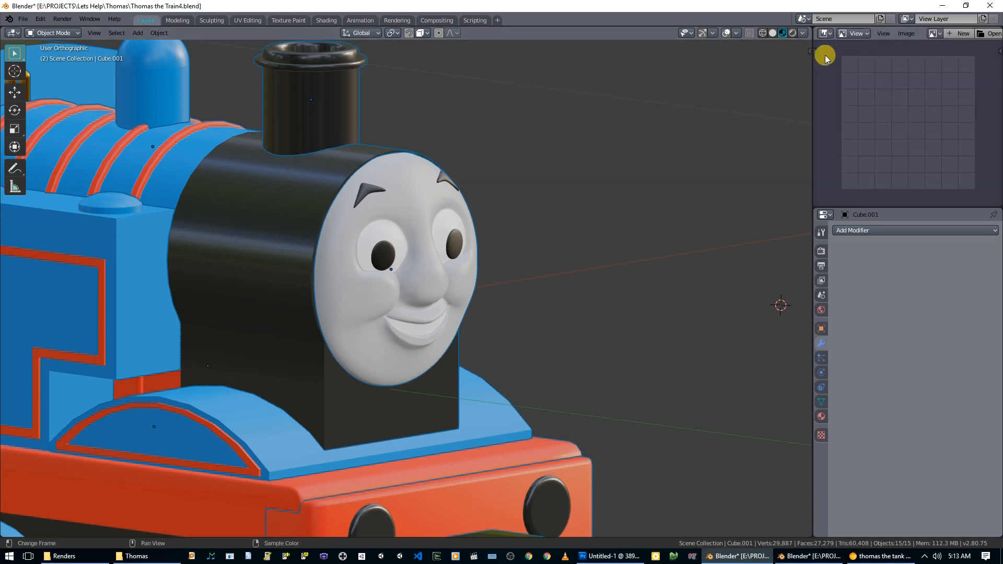
{"action": "left_click", "coordinate": [930, 34]}
{"action": "left_click", "coordinate": [883, 61]}
{"action": "left_click_drag", "start_coordinate": [894, 205], "coordinate": [882, 276]}
{"action": "left_click_drag", "start_coordinate": [810, 211], "coordinate": [714, 218]}
- Select the face on the boiler and rename its Thomas Eyes material as Thomas Pupils
{"action": "scroll", "coordinate": [861, 189], "scroll_direction": "up", "scroll_amount": 3}
{"action": "middle_click_drag", "start_coordinate": [560, 240], "coordinate": [508, 255]}
{"action": "scroll", "coordinate": [474, 238], "scroll_direction": "up", "scroll_amount": 2}
{"action": "scroll", "coordinate": [472, 254], "scroll_direction": "up", "scroll_amount": 3}
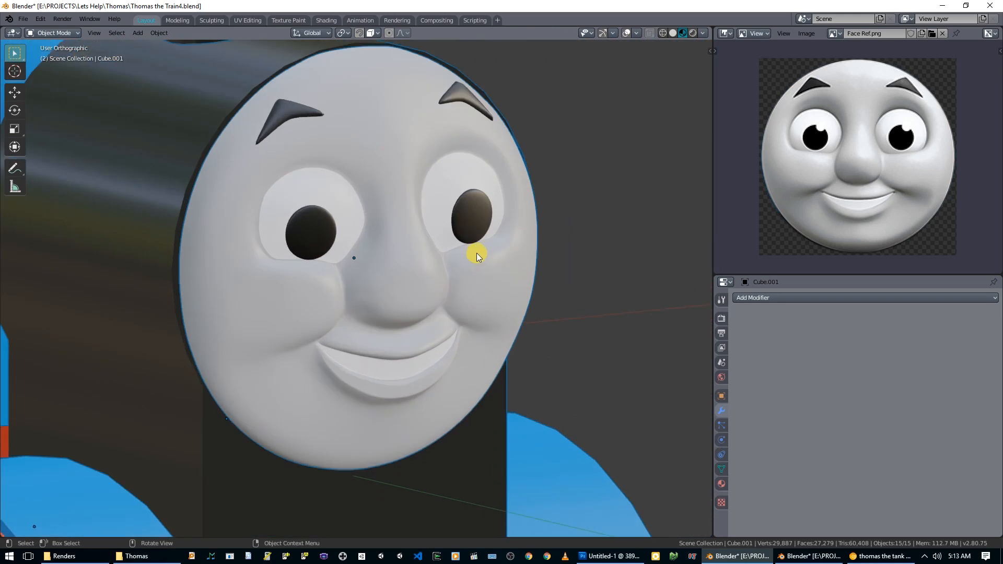
{"action": "left_click", "coordinate": [492, 228]}
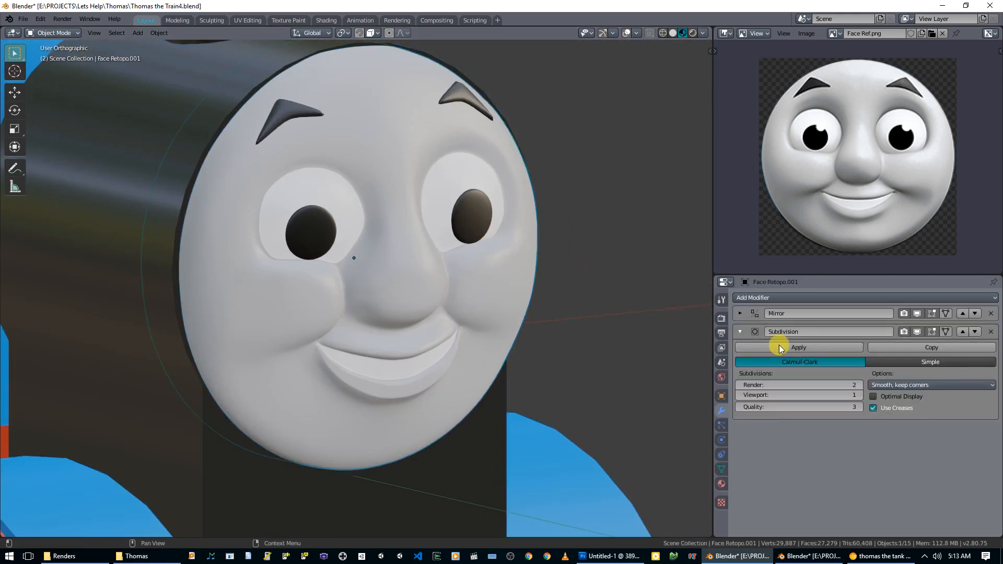
{"action": "left_click", "coordinate": [721, 485]}
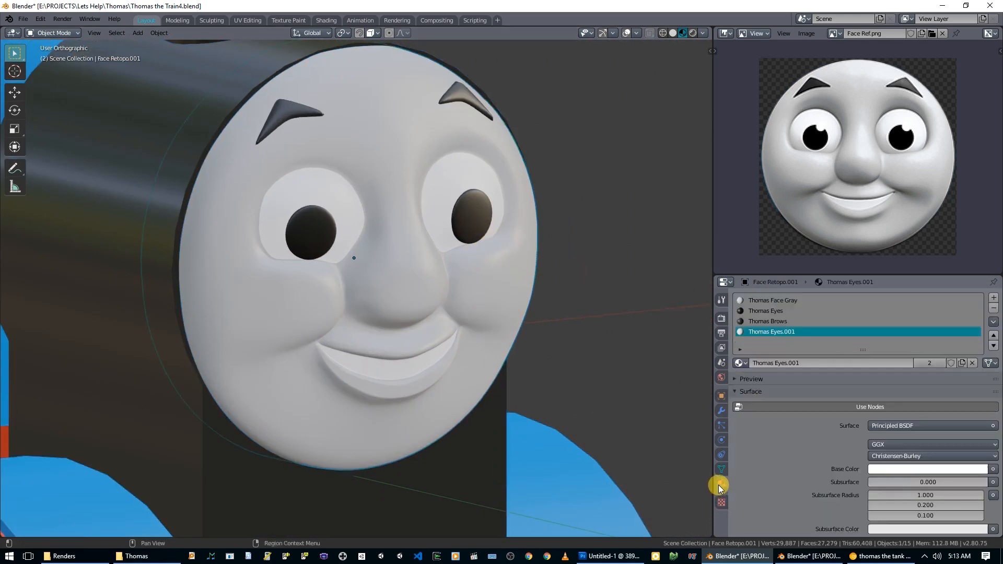
{"action": "left_click", "coordinate": [778, 313]}
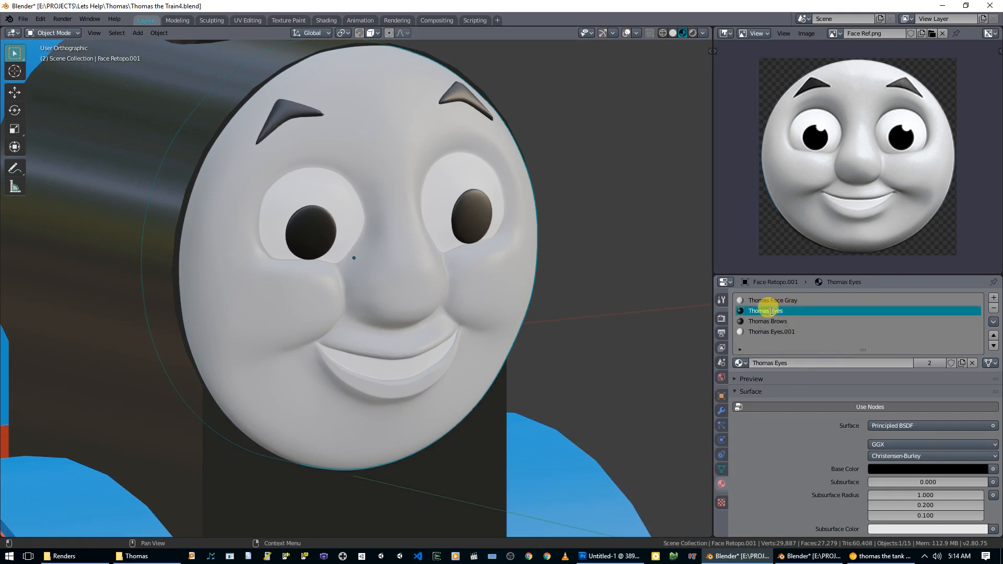
{"action": "double_click", "coordinate": [868, 314]}
{"action": "type", "text": "Pupil"}
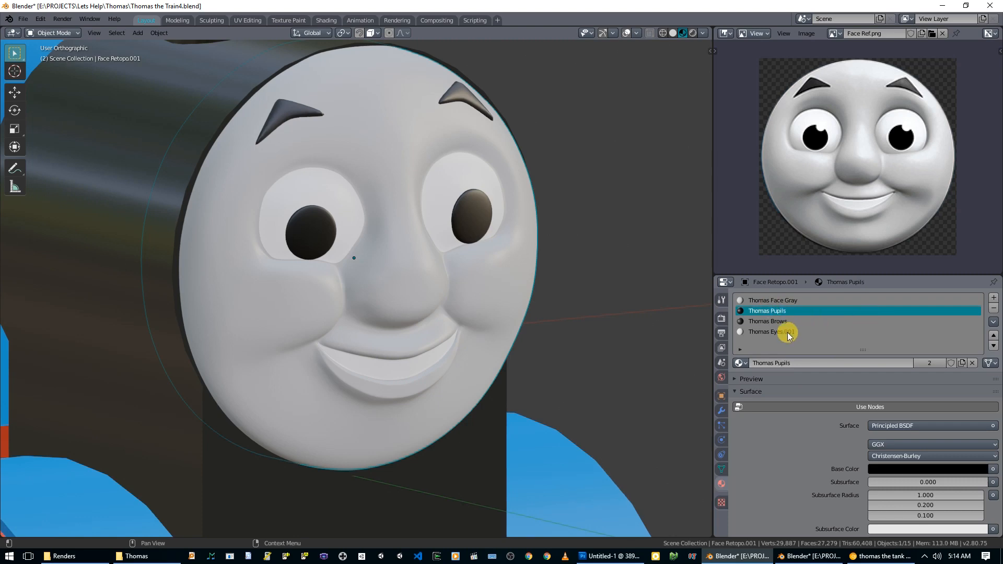
- Rename the Thomas Eyes.001 material as Thomas White Paint and make Thomas Pupils the active material
{"action": "double_click", "coordinate": [836, 332]}
{"action": "type", "text": "W"}
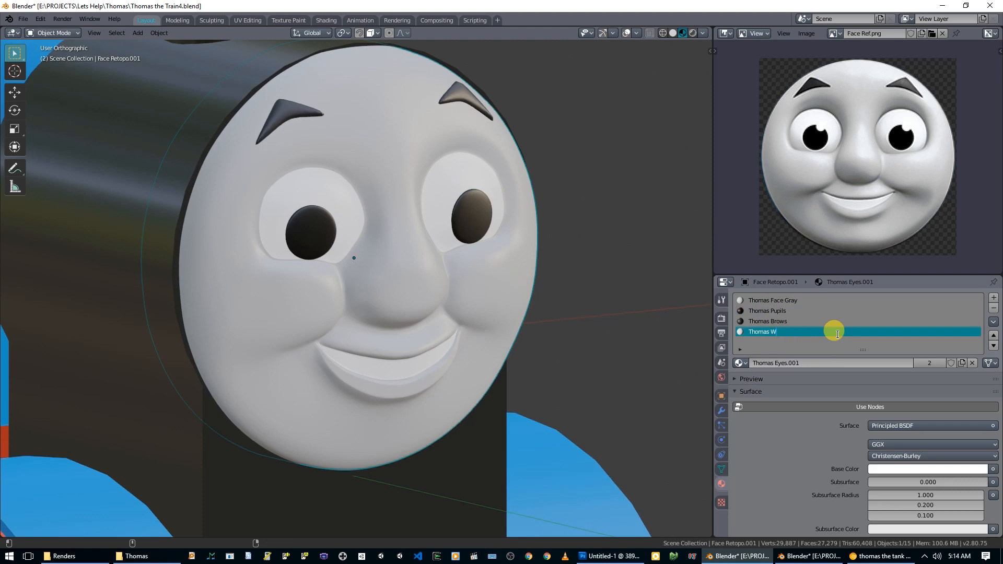
{"action": "type", "text": "hite Paint"}
{"action": "key", "text": "Return"}
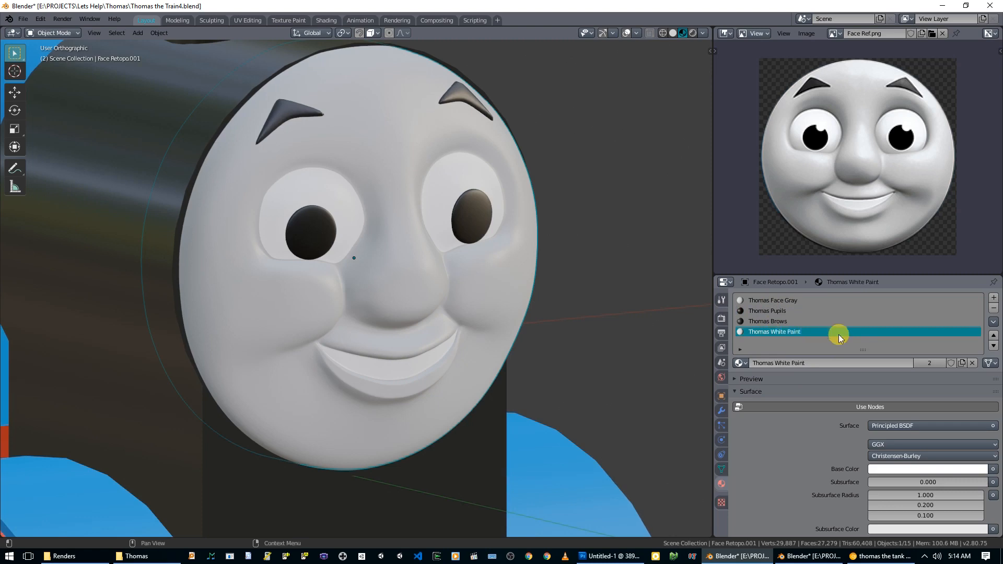
{"action": "left_click", "coordinate": [773, 312]}
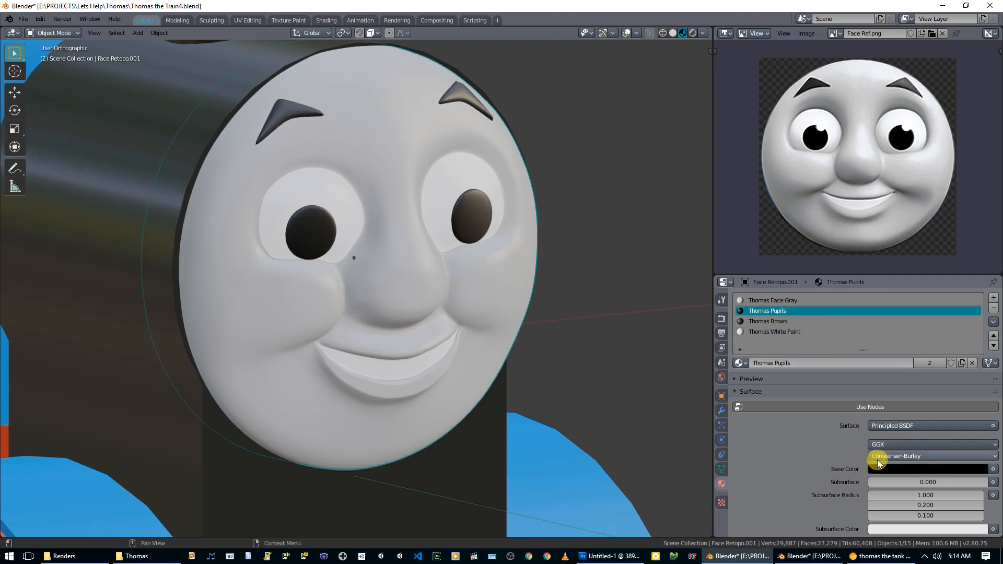
- Set the Thomas Pupils material's roughness to about 0.197, check the eyes on the train, and deselect everything
{"action": "scroll", "coordinate": [871, 462], "scroll_direction": "down", "scroll_amount": 3}
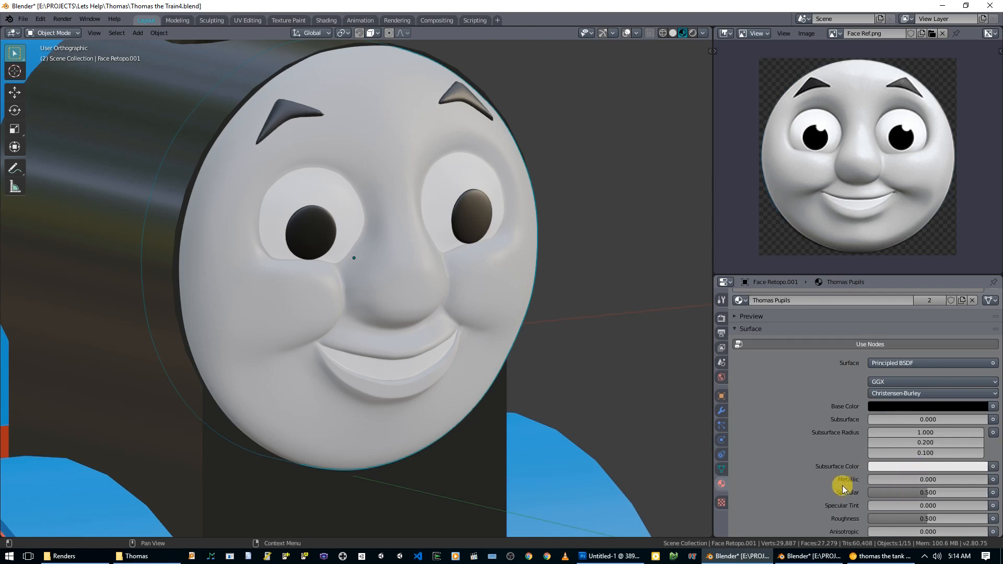
{"action": "scroll", "coordinate": [851, 483], "scroll_direction": "down", "scroll_amount": 2}
{"action": "mouse_move", "coordinate": [898, 477]}
{"action": "left_mouse_down"}
{"action": "mouse_move", "coordinate": [856, 477]}
{"action": "mouse_move", "coordinate": [898, 477]}
{"action": "left_mouse_up"}
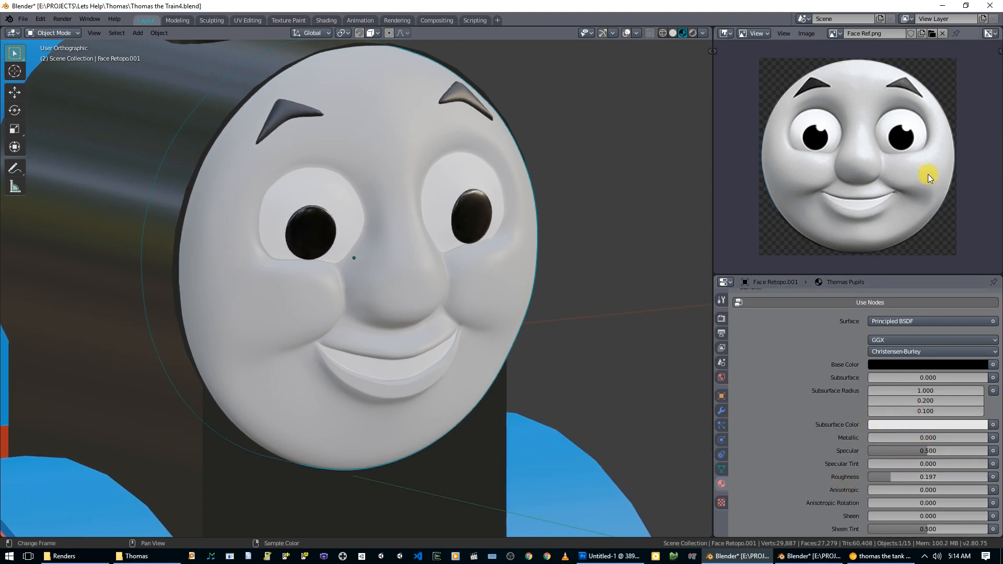
{"action": "middle_click_drag", "start_coordinate": [538, 262], "coordinate": [453, 191]}
{"action": "middle_click_drag", "start_coordinate": [559, 263], "coordinate": [532, 260]}
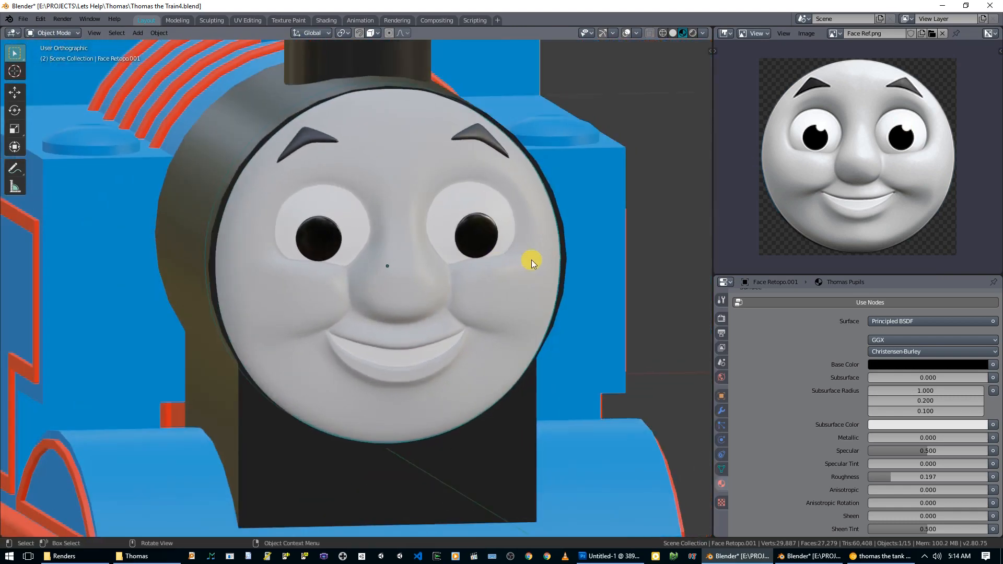
{"action": "scroll", "coordinate": [531, 259], "scroll_direction": "down", "scroll_amount": 5}
{"action": "middle_click_drag", "start_coordinate": [504, 317], "coordinate": [466, 310]}
{"action": "key", "text": "alt+a"}
{"action": "scroll", "coordinate": [390, 308], "scroll_direction": "up", "scroll_amount": 3}
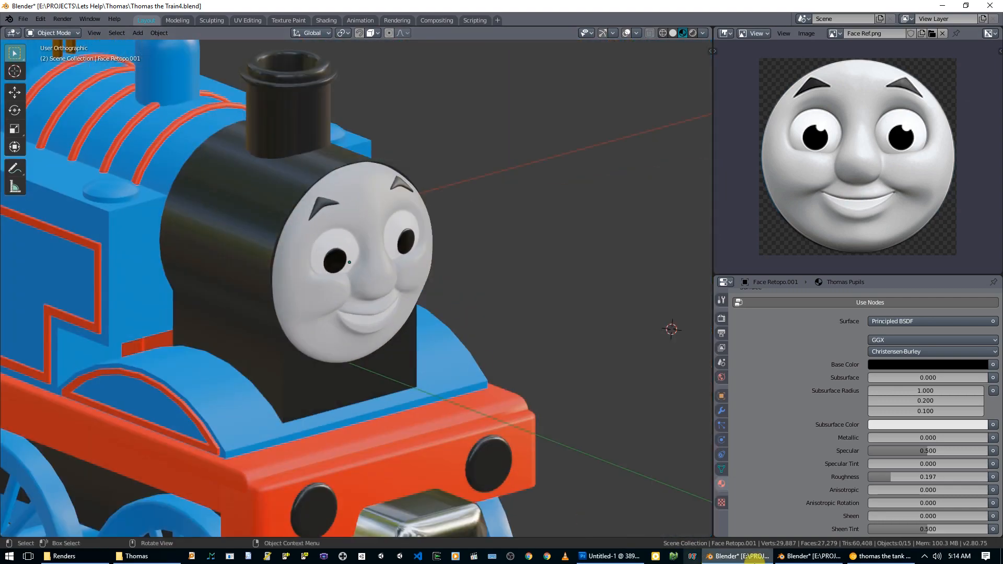
- Switch to the browser, review the Reddit post asking for the train's face, and return to Blender
{"action": "left_click", "coordinate": [880, 556]}
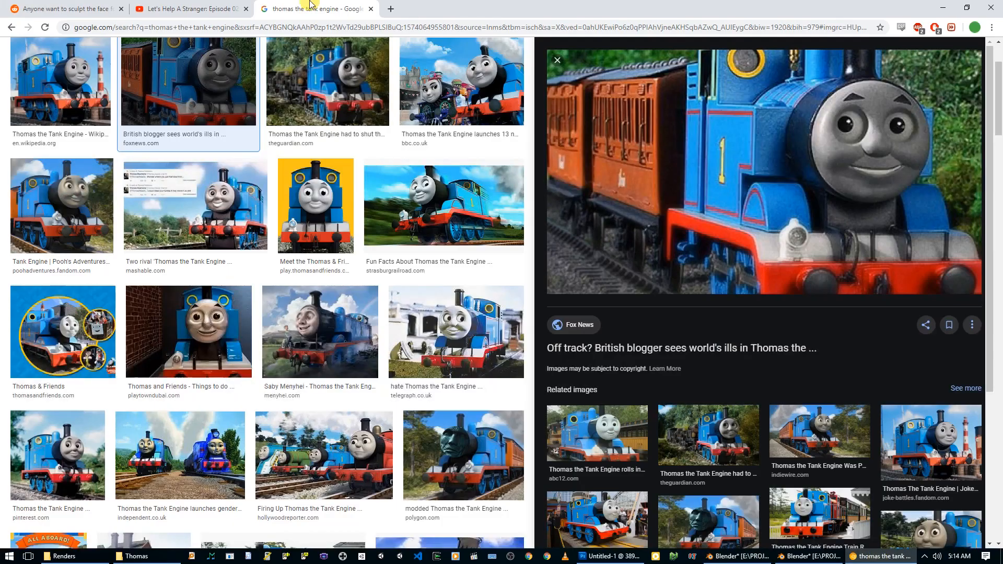
{"action": "left_click", "coordinate": [189, 9]}
{"action": "left_click", "coordinate": [62, 9]}
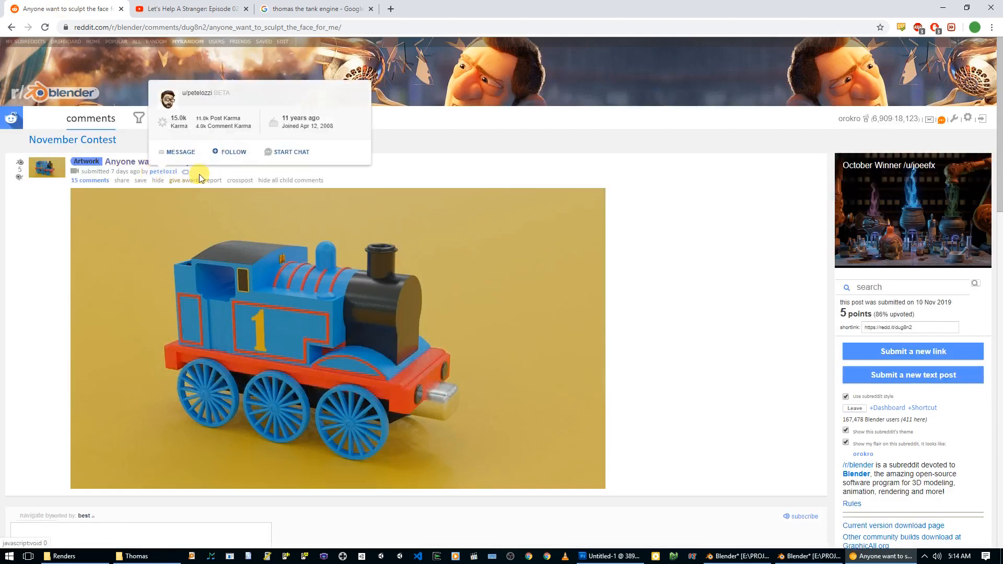
{"action": "scroll", "coordinate": [674, 219], "scroll_direction": "down", "scroll_amount": 2}
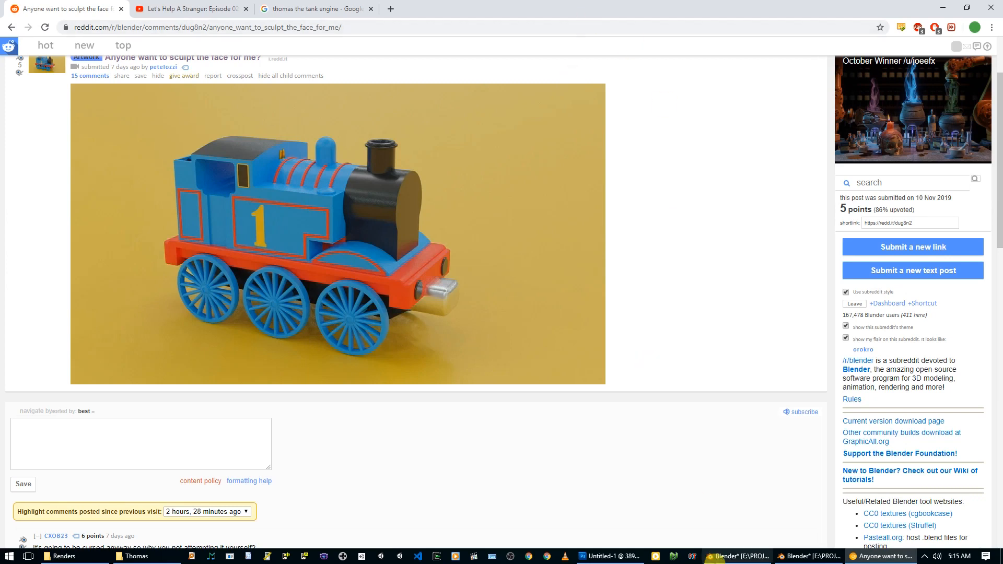
{"action": "left_click", "coordinate": [794, 556]}
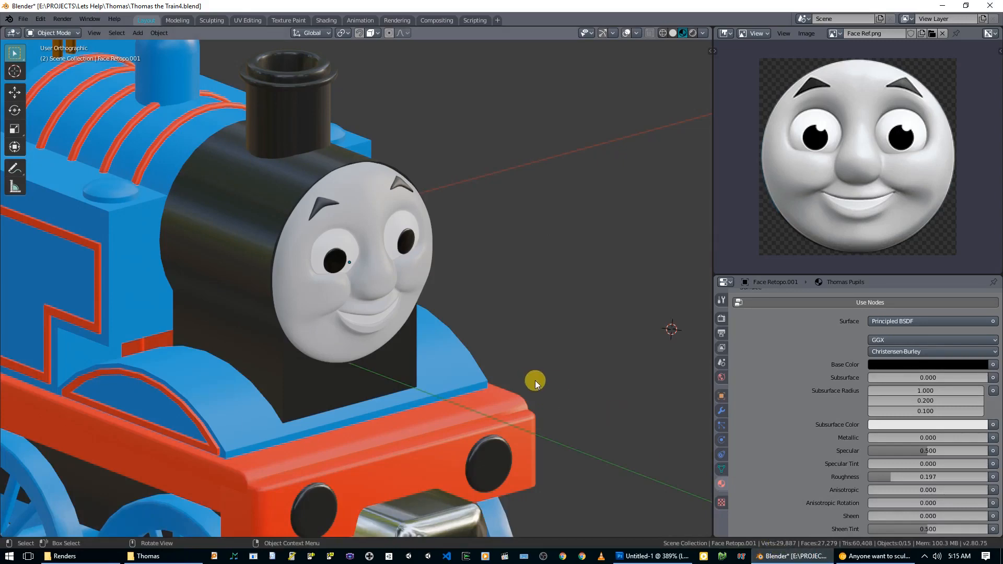
- Inspect how the face fits on the boiler from the front and from the side
{"action": "scroll", "coordinate": [535, 380], "scroll_direction": "down", "scroll_amount": 3}
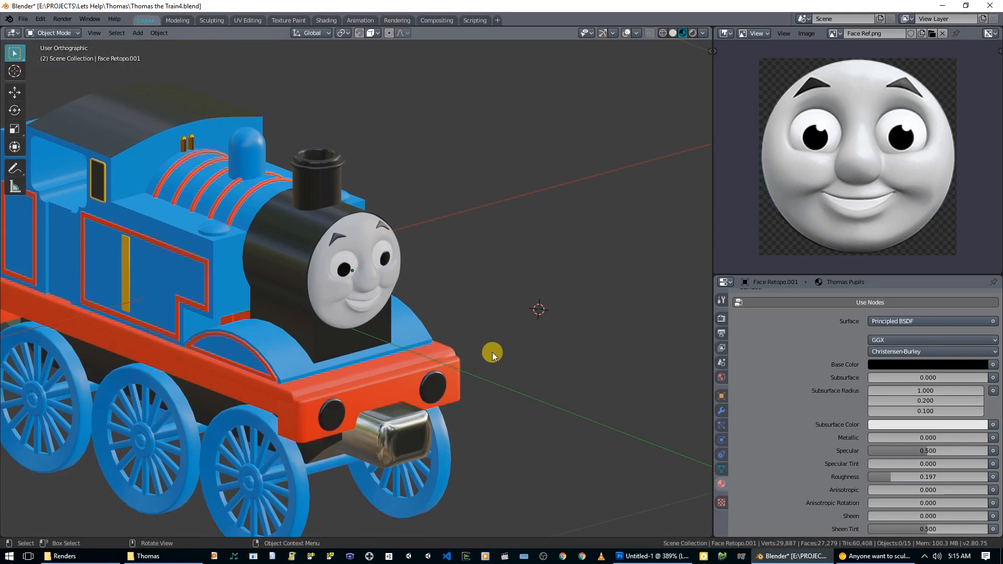
{"action": "mouse_move", "coordinate": [474, 351]}
{"action": "middle_mouse_down"}
{"action": "mouse_move", "coordinate": [546, 333]}
{"action": "mouse_move", "coordinate": [367, 337]}
{"action": "mouse_move", "coordinate": [459, 342]}
{"action": "mouse_move", "coordinate": [472, 353]}
{"action": "mouse_move", "coordinate": [443, 349]}
{"action": "mouse_move", "coordinate": [463, 349]}
{"action": "middle_mouse_up"}
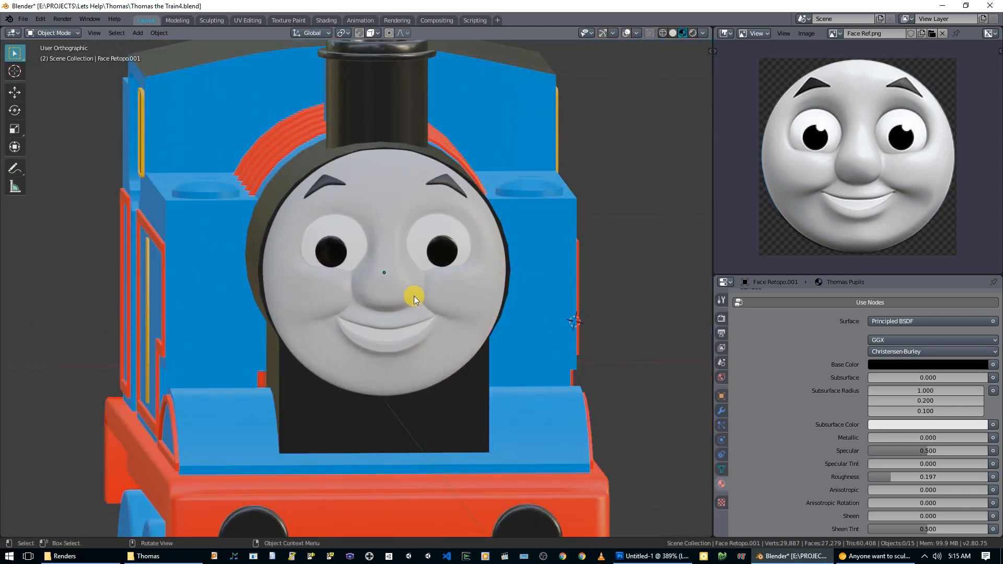
{"action": "key", "text": "KP_1"}
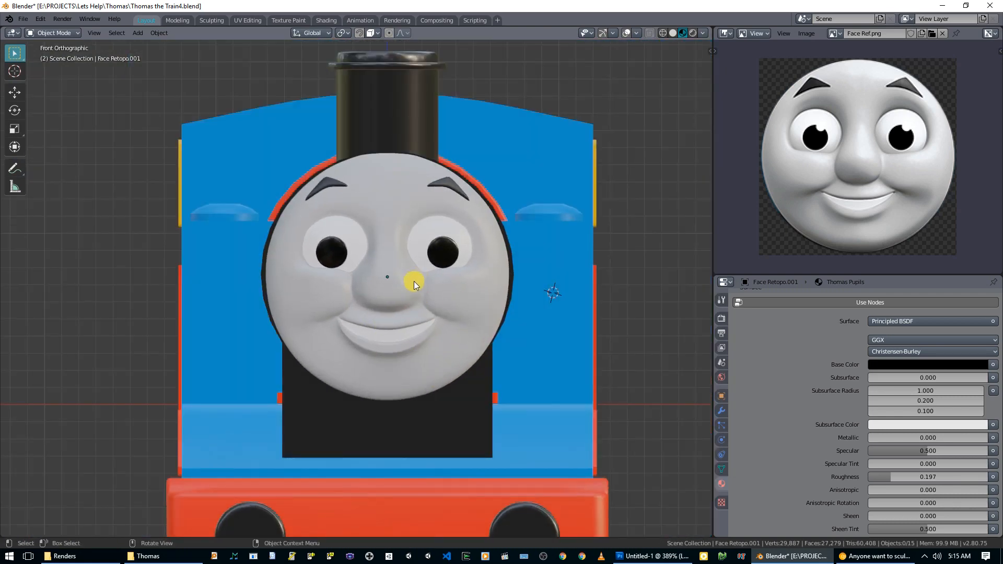
{"action": "middle_click_drag", "start_coordinate": [414, 281], "coordinate": [296, 140]}
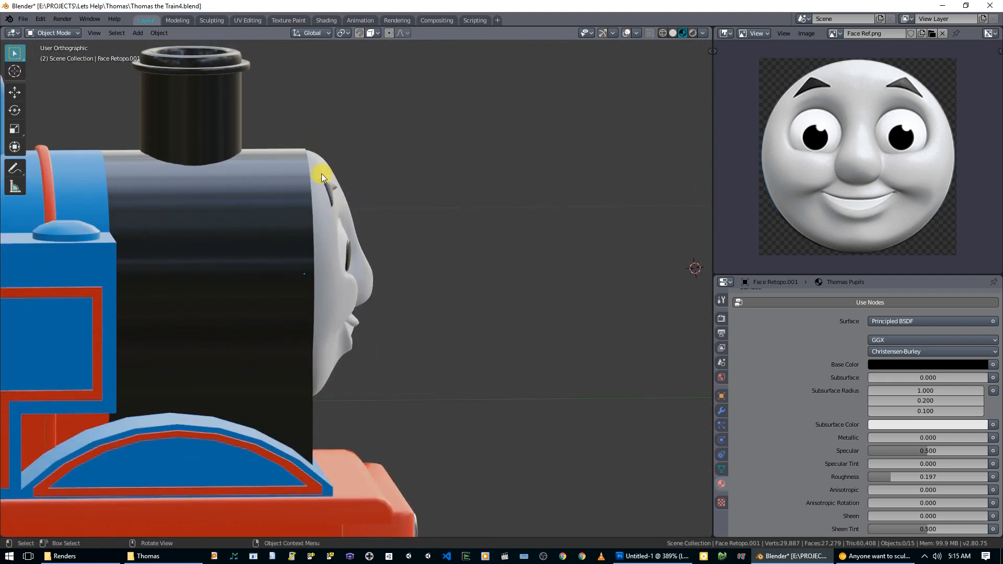
{"action": "middle_click_drag", "start_coordinate": [478, 299], "coordinate": [347, 308]}
{"action": "key", "text": "KP_1"}
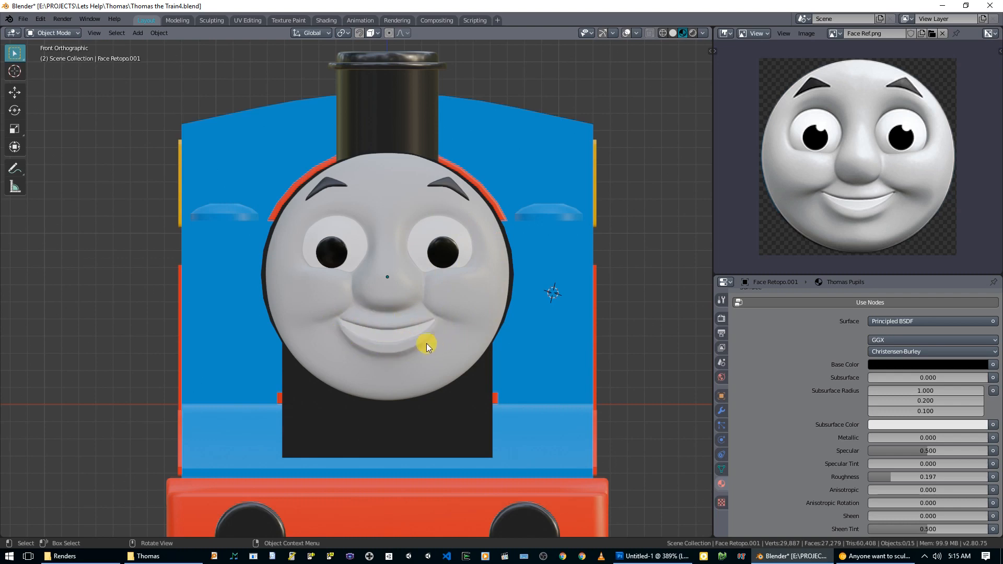
{"action": "middle_click_drag", "start_coordinate": [381, 340], "coordinate": [475, 343]}
- Look at the train and face in wireframe, return to Look Dev shading, and view the face from both sides
{"action": "key", "text": "shift+z"}
{"action": "key", "text": "z"}
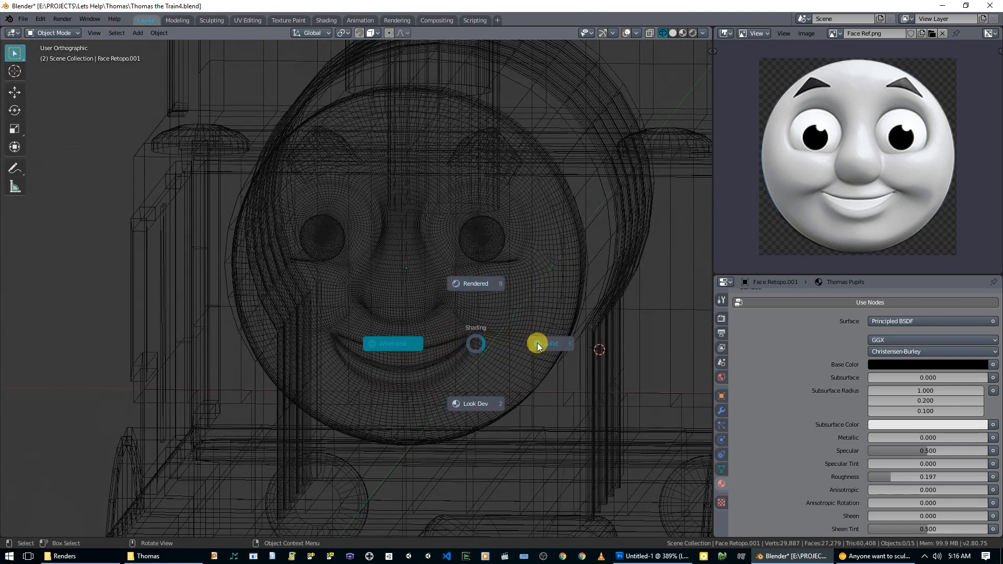
{"action": "left_click", "coordinate": [473, 401]}
{"action": "mouse_move", "coordinate": [470, 378]}
{"action": "middle_mouse_down"}
{"action": "mouse_move", "coordinate": [503, 346]}
{"action": "mouse_move", "coordinate": [529, 353]}
{"action": "middle_mouse_up"}
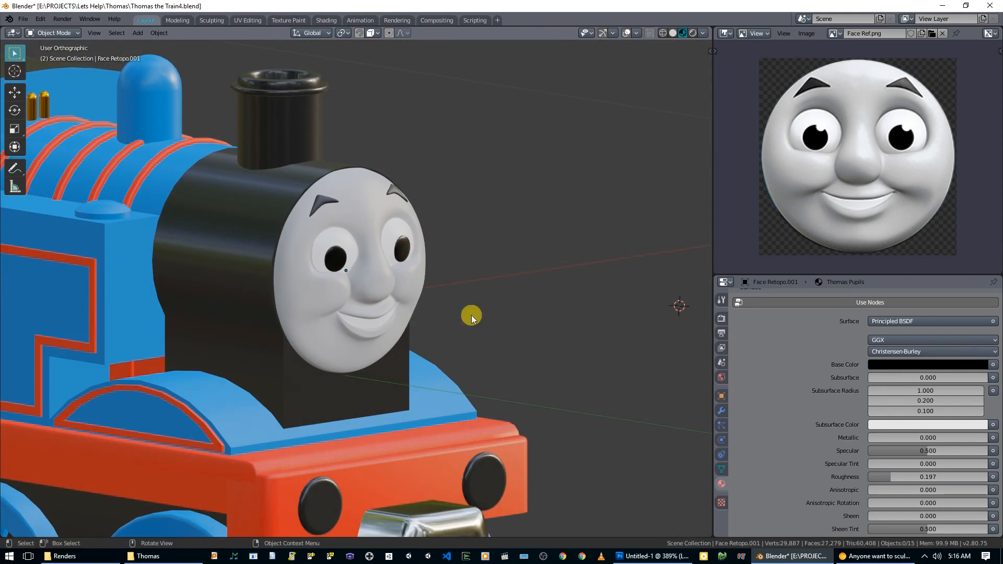
{"action": "middle_click_drag", "start_coordinate": [468, 302], "coordinate": [408, 296]}
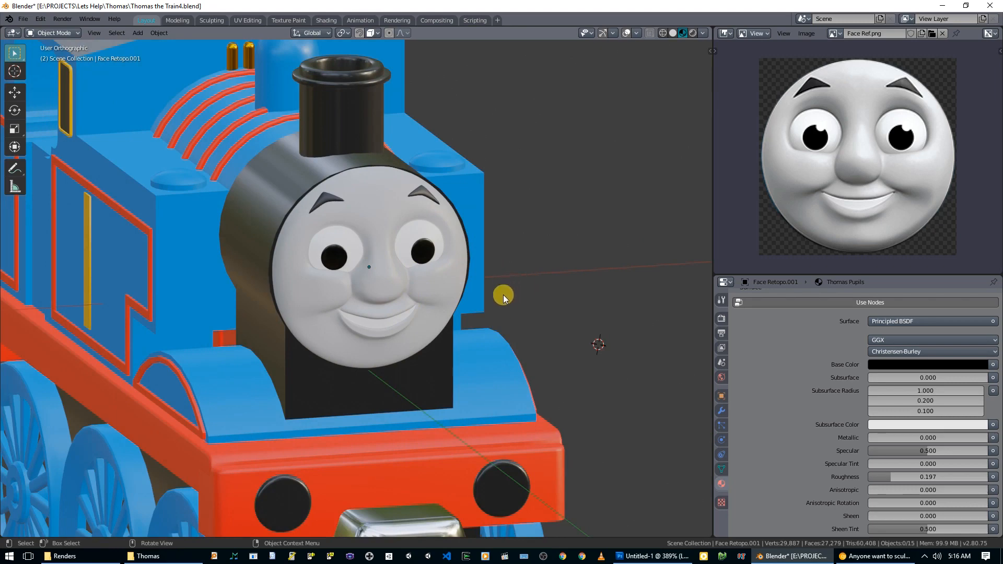
- Examine the face's wireframe topology in Edit Mode, compare the train in Solid shading, and return to Look Dev shading in Object Mode
{"action": "scroll", "coordinate": [494, 290], "scroll_direction": "up", "scroll_amount": 2}
{"action": "key", "text": "z"}
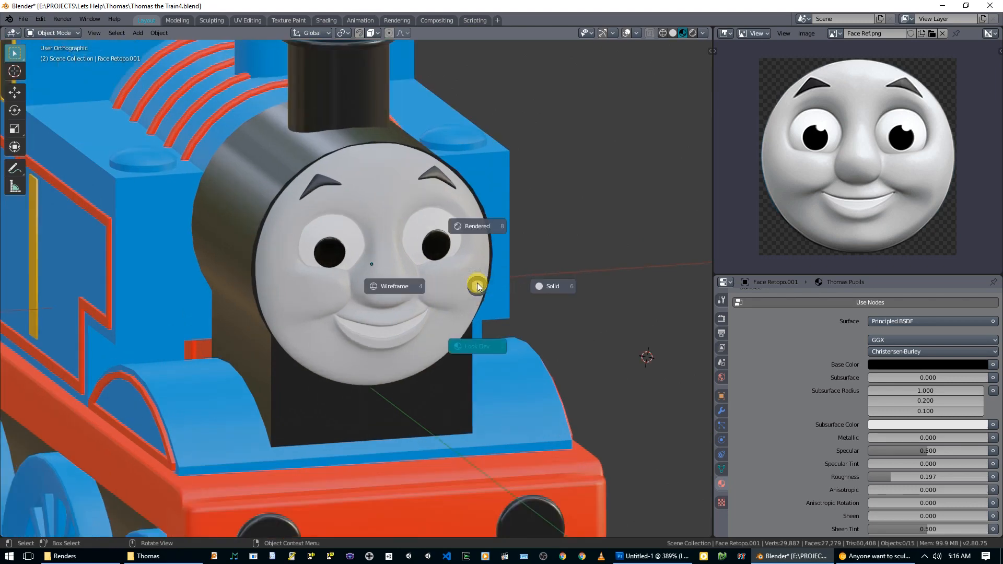
{"action": "left_click", "coordinate": [465, 284]}
{"action": "key", "text": "Tab"}
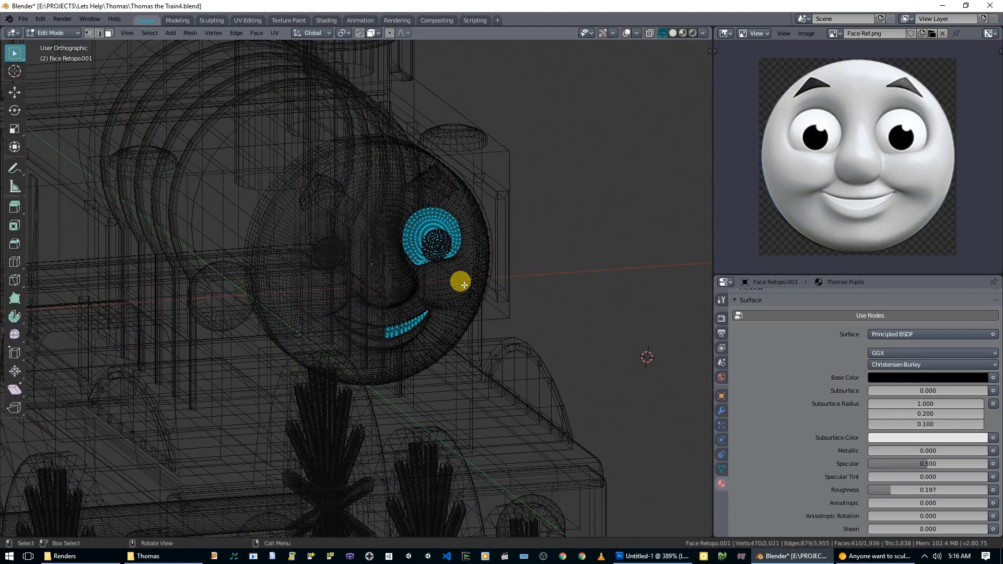
{"action": "middle_click_drag", "start_coordinate": [463, 285], "coordinate": [387, 287]}
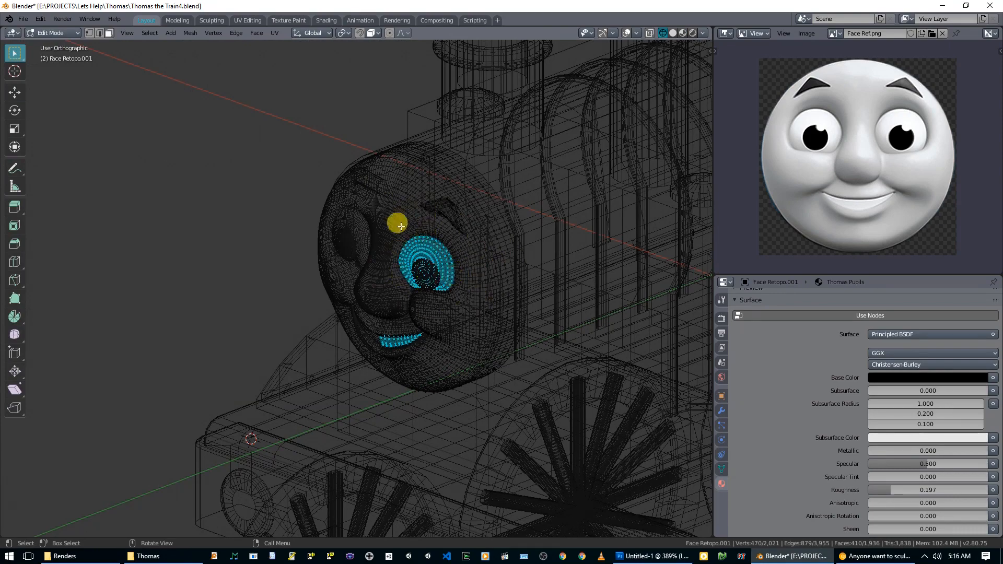
{"action": "key", "text": "Tab"}
{"action": "middle_click_drag", "start_coordinate": [414, 243], "coordinate": [497, 265]}
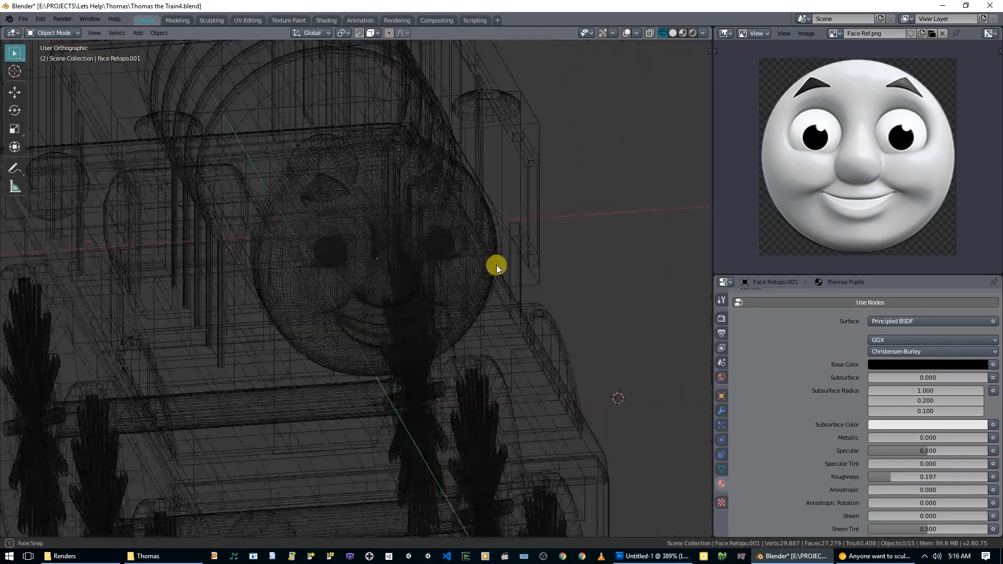
{"action": "key", "text": "z"}
{"action": "left_click", "coordinate": [566, 264]}
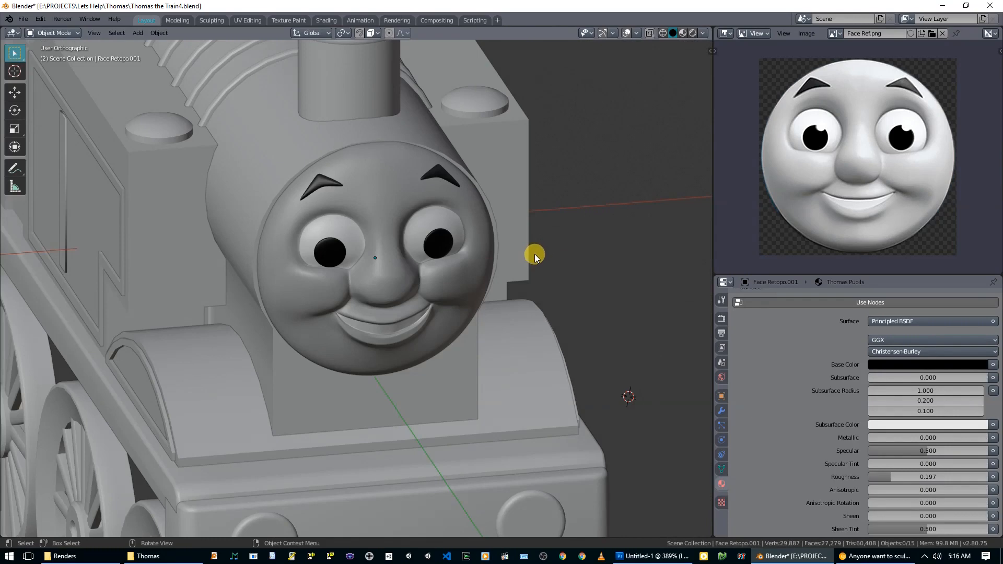
{"action": "key", "text": "z"}
{"action": "left_click", "coordinate": [529, 325]}
{"action": "mouse_move", "coordinate": [514, 307]}
{"action": "middle_mouse_down"}
{"action": "mouse_move", "coordinate": [515, 284]}
{"action": "mouse_move", "coordinate": [566, 284]}
{"action": "mouse_move", "coordinate": [469, 291]}
{"action": "middle_mouse_up"}
- Select the face and add a Basis shape key and a second shape key named Frown
{"action": "left_click", "coordinate": [461, 290]}
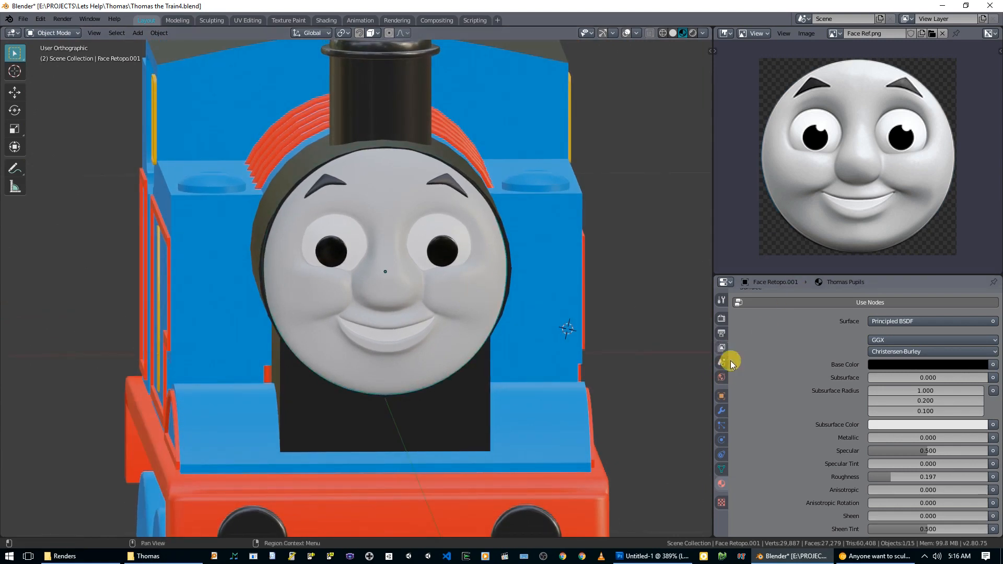
{"action": "left_click", "coordinate": [721, 426]}
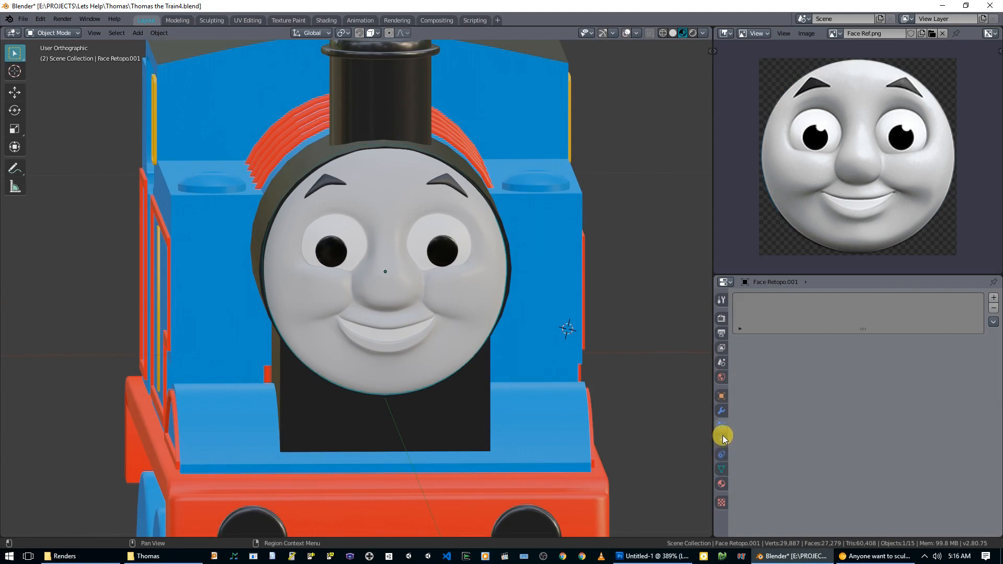
{"action": "left_click", "coordinate": [722, 470]}
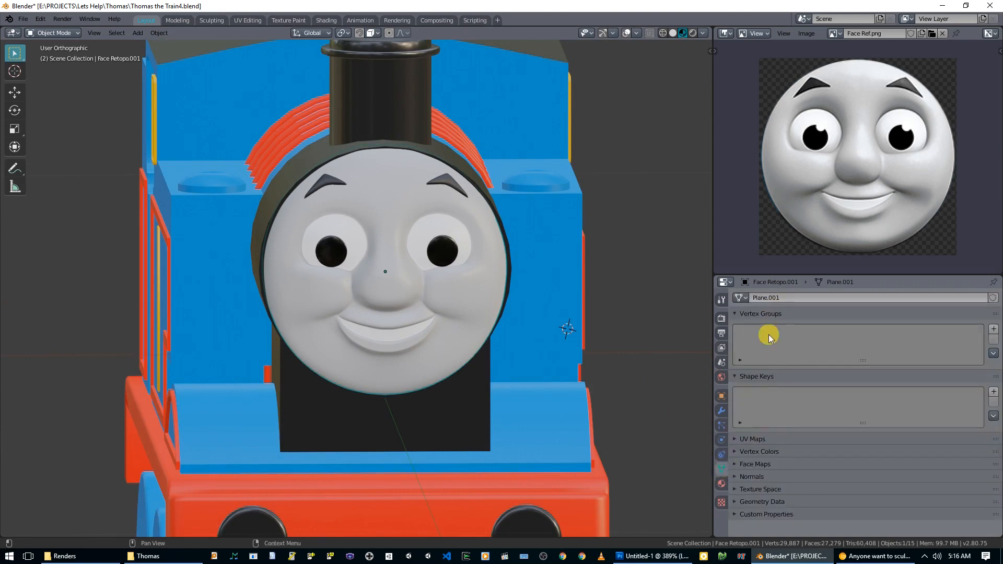
{"action": "left_click", "coordinate": [993, 392]}
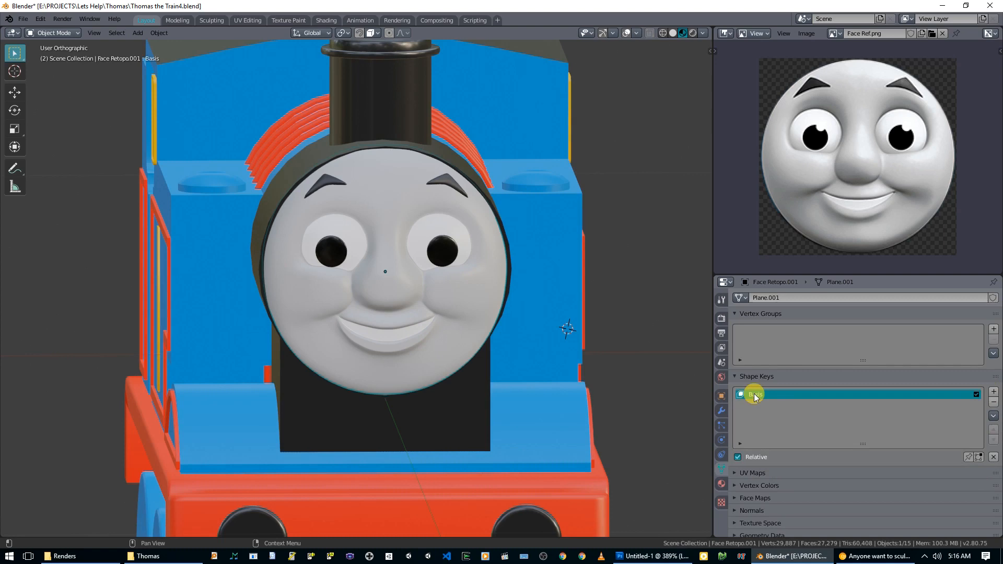
{"action": "left_click", "coordinate": [993, 391]}
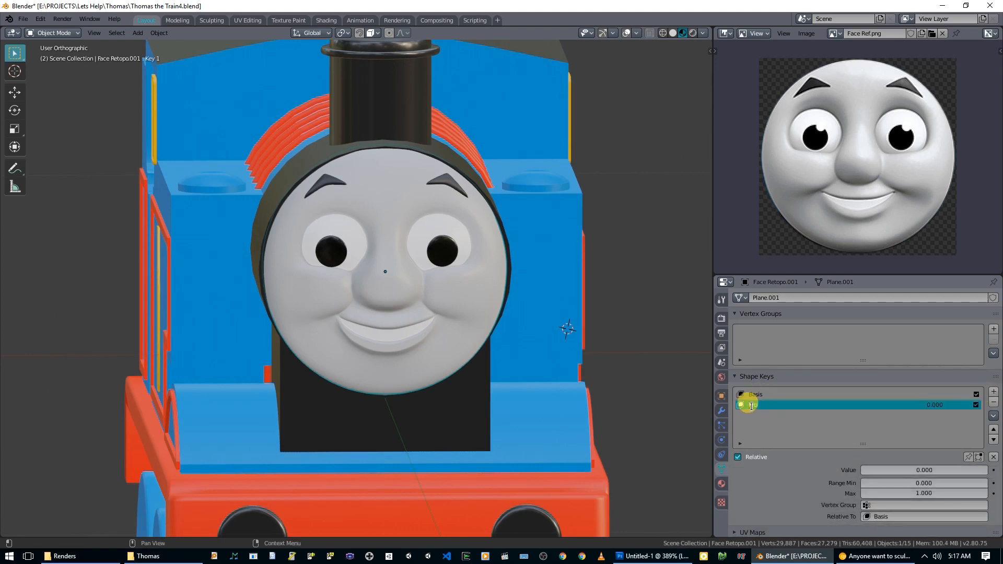
- Isolate the face in local view and enter Edit Mode on the Frown shape key in front view
{"action": "middle_click_drag", "start_coordinate": [518, 308], "coordinate": [450, 330]}
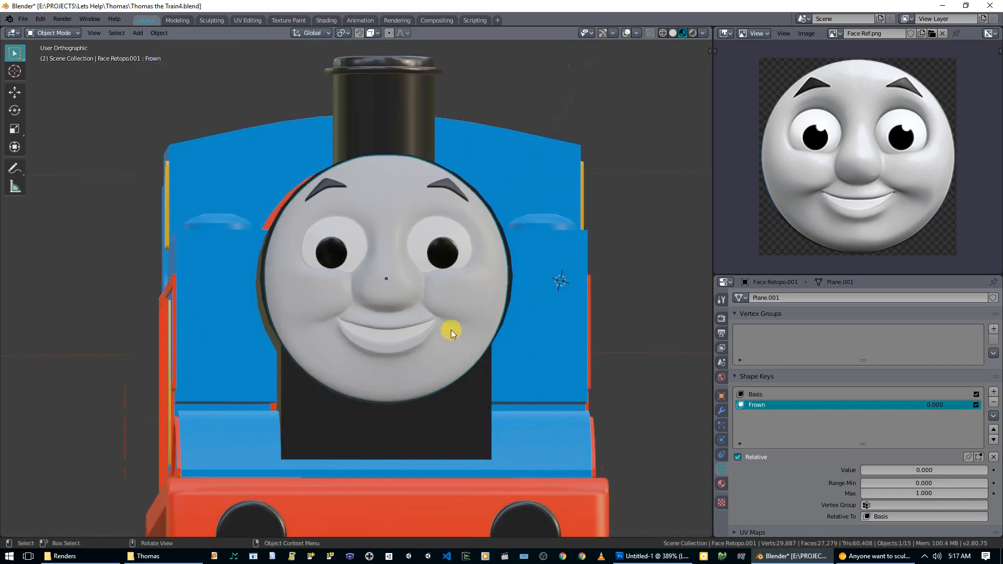
{"action": "key", "text": "KP_Divide"}
{"action": "key", "text": "KP_0"}
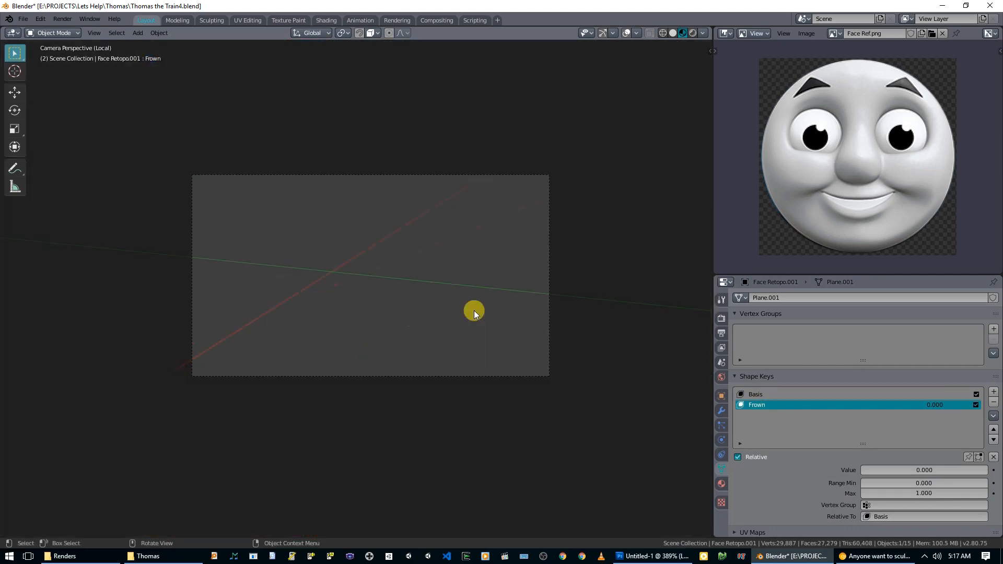
{"action": "key", "text": "KP_1"}
{"action": "key", "text": "Tab"}
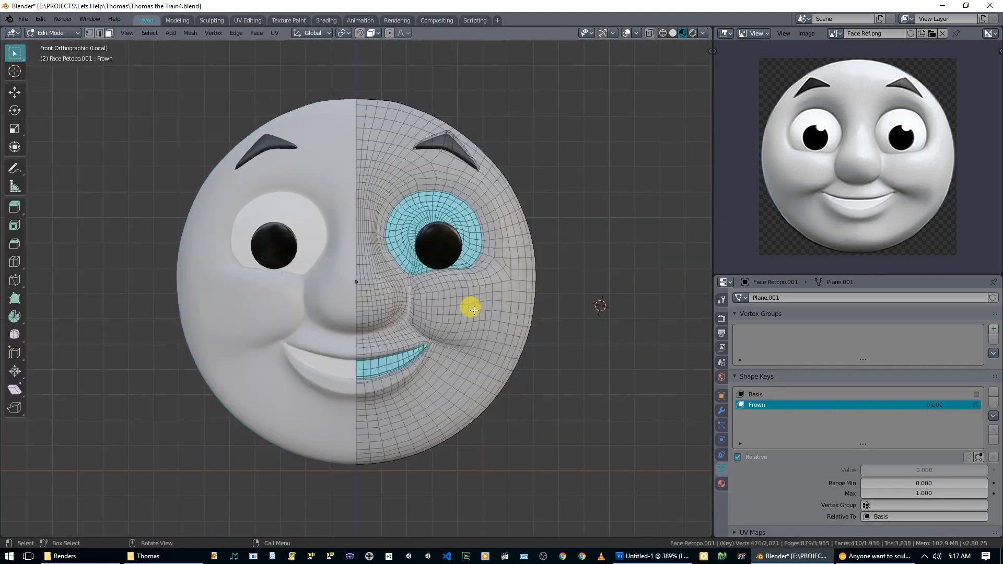
- Clear the face selection, circle-select the vertices around the mouth corner, and keep the viewport in Look Dev shading
{"action": "scroll", "coordinate": [459, 334], "scroll_direction": "up", "scroll_amount": 6}
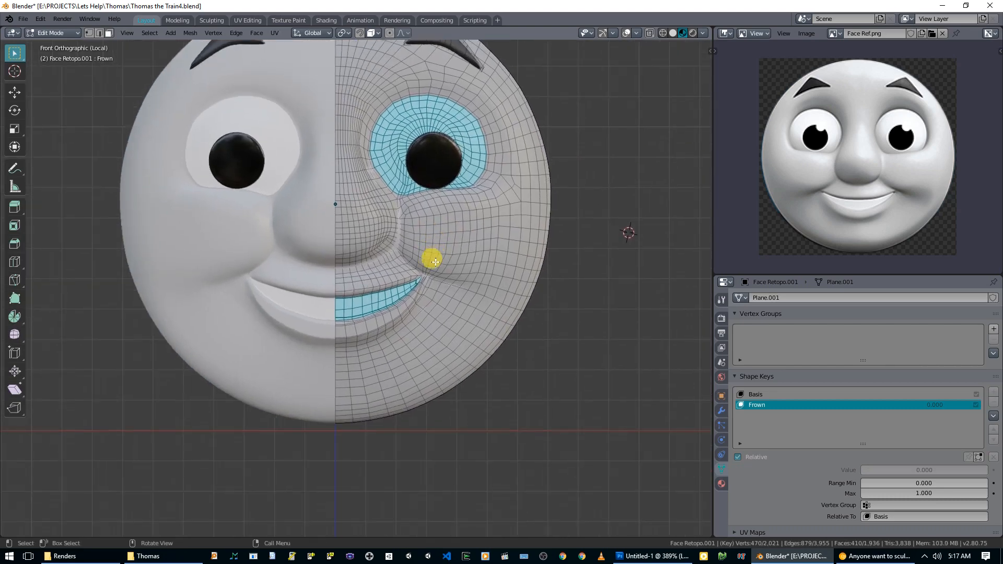
{"action": "key", "text": "1"}
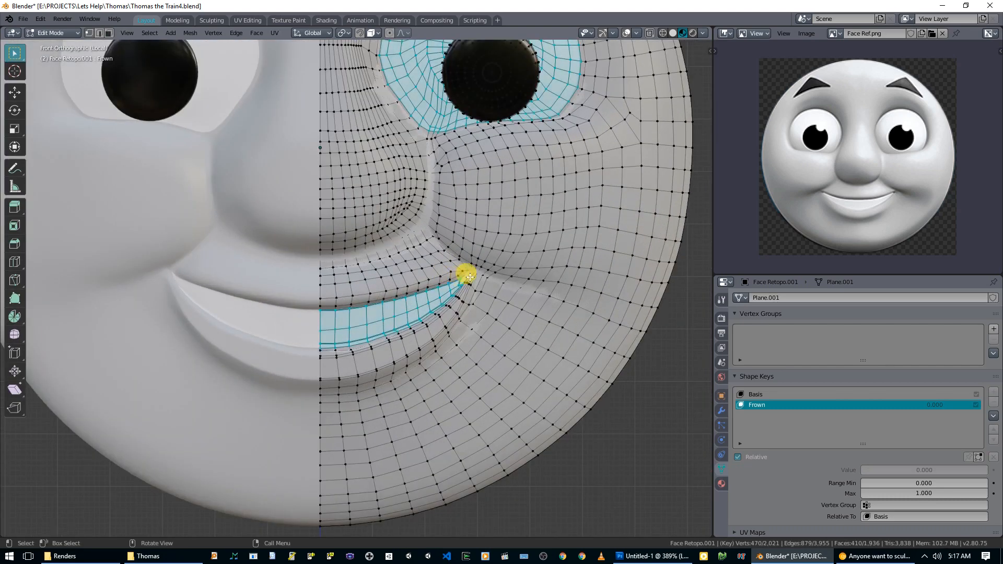
{"action": "key", "text": "alt+a"}
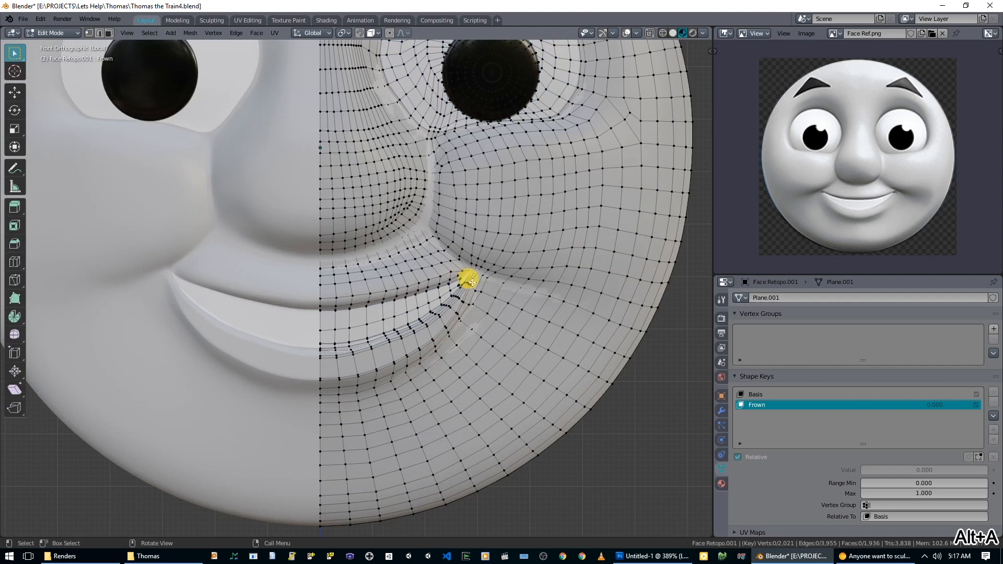
{"action": "key", "text": "c"}
{"action": "left_click", "coordinate": [473, 277]}
{"action": "right_click", "coordinate": [473, 276]}
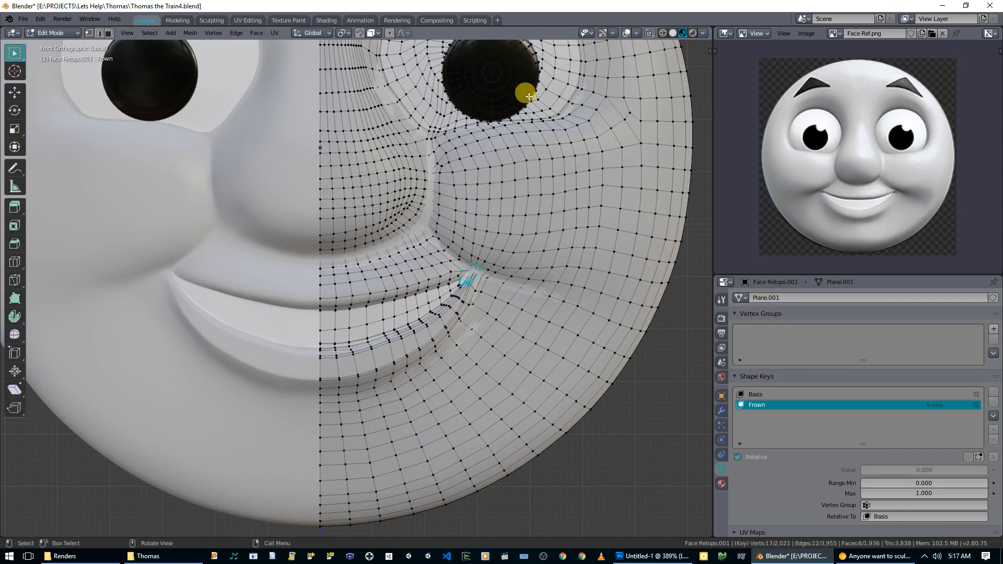
{"action": "left_click", "coordinate": [692, 34]}
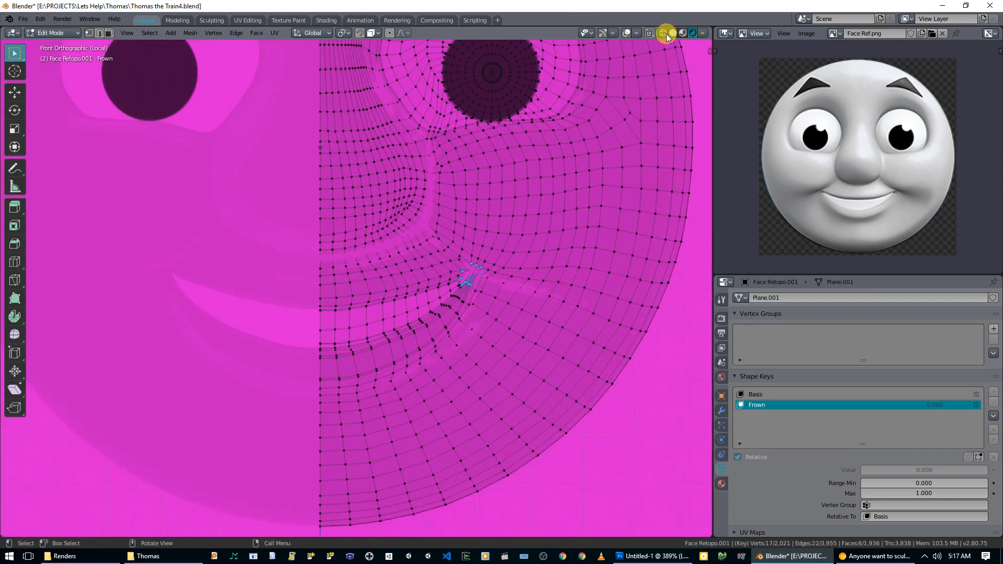
{"action": "left_click", "coordinate": [681, 33]}
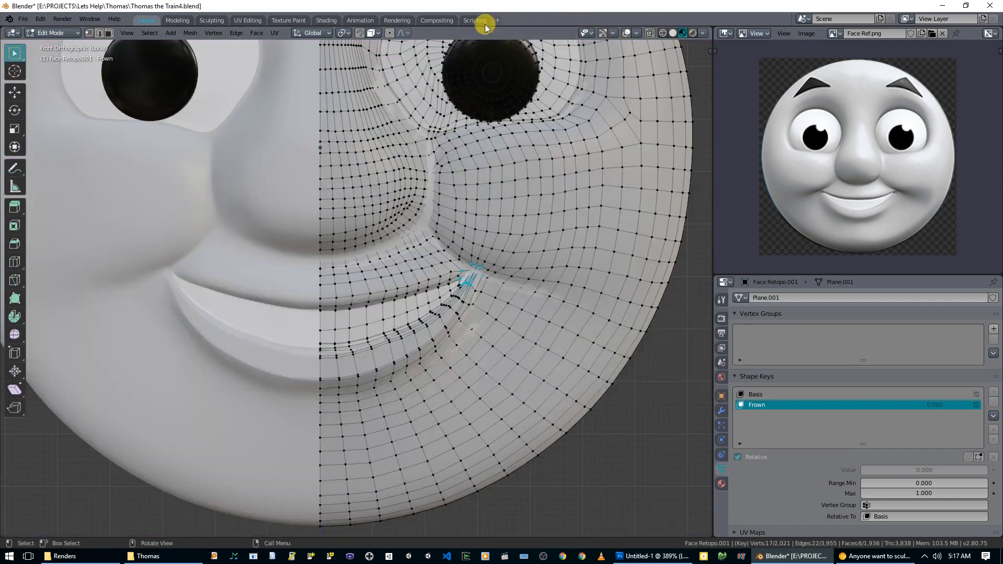
- Lower the selected mouth-corner vertices along Z with proportional editing in two moves, about 4.7 mm and about 1.4 mm
{"action": "key", "text": "g"}
{"action": "key", "text": "z"}
{"action": "scroll", "coordinate": [508, 323], "scroll_direction": "up", "scroll_amount": 15}
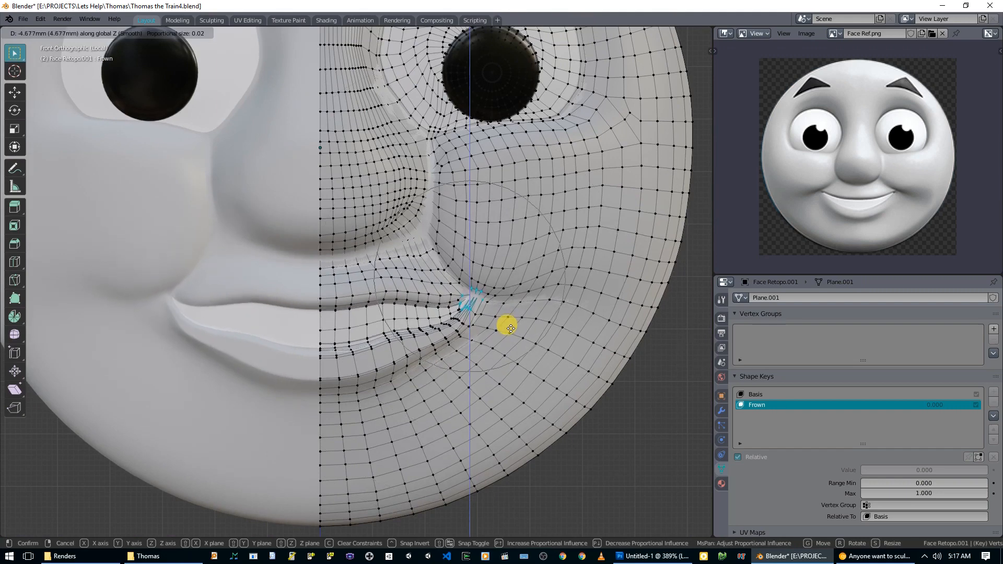
{"action": "left_click", "coordinate": [510, 328]}
{"action": "key", "text": "g"}
{"action": "key", "text": "z"}
{"action": "scroll", "coordinate": [514, 325], "scroll_direction": "up", "scroll_amount": 10}
{"action": "scroll", "coordinate": [515, 329], "scroll_direction": "up", "scroll_amount": 2}
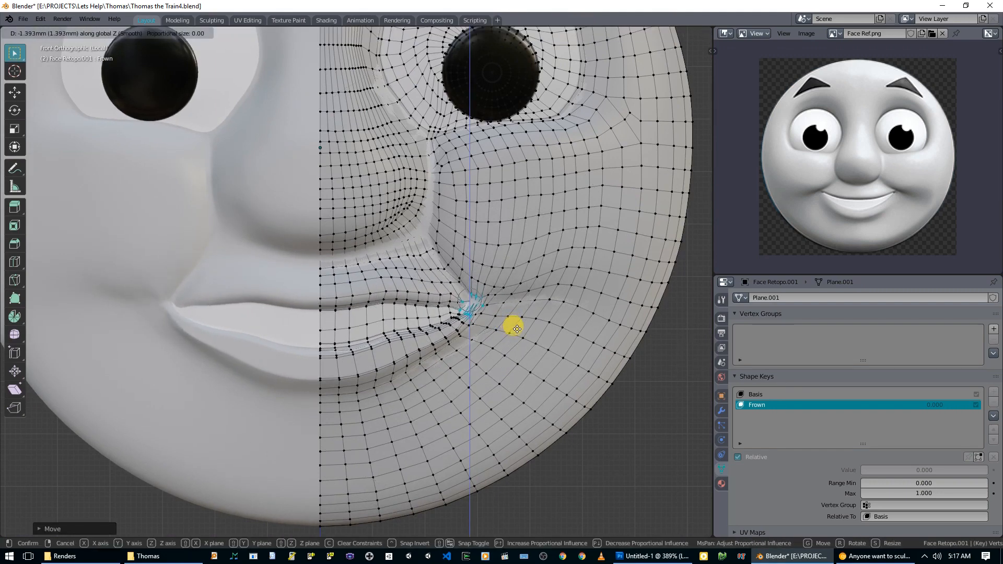
{"action": "left_click", "coordinate": [517, 329]}
- Box-select the vertices at the centre of both lips and raise them along Z with proportional editing
{"action": "left_click_drag", "start_coordinate": [310, 295], "coordinate": [340, 381]}
{"action": "key", "text": "g"}
{"action": "key", "text": "z"}
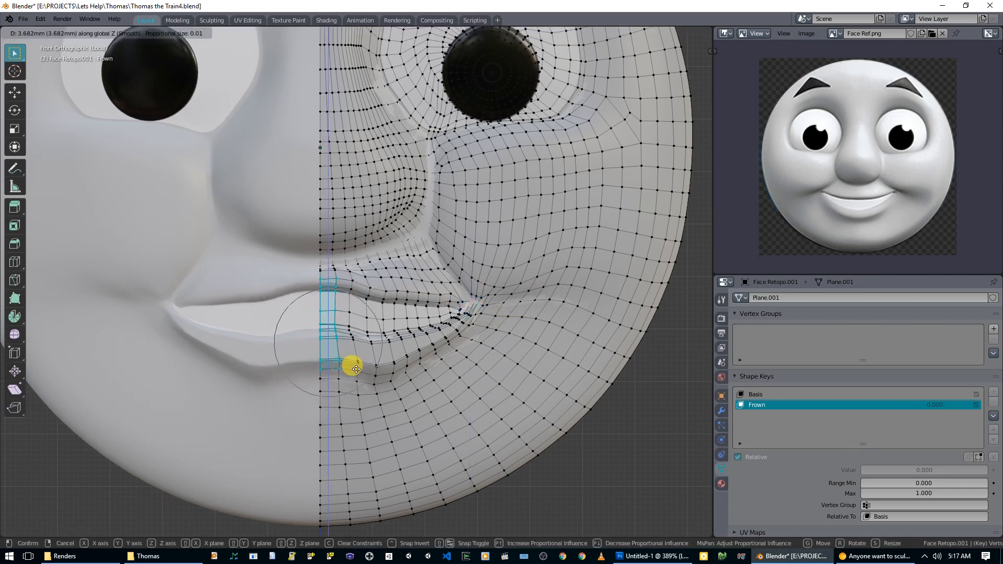
{"action": "left_click", "coordinate": [358, 359]}
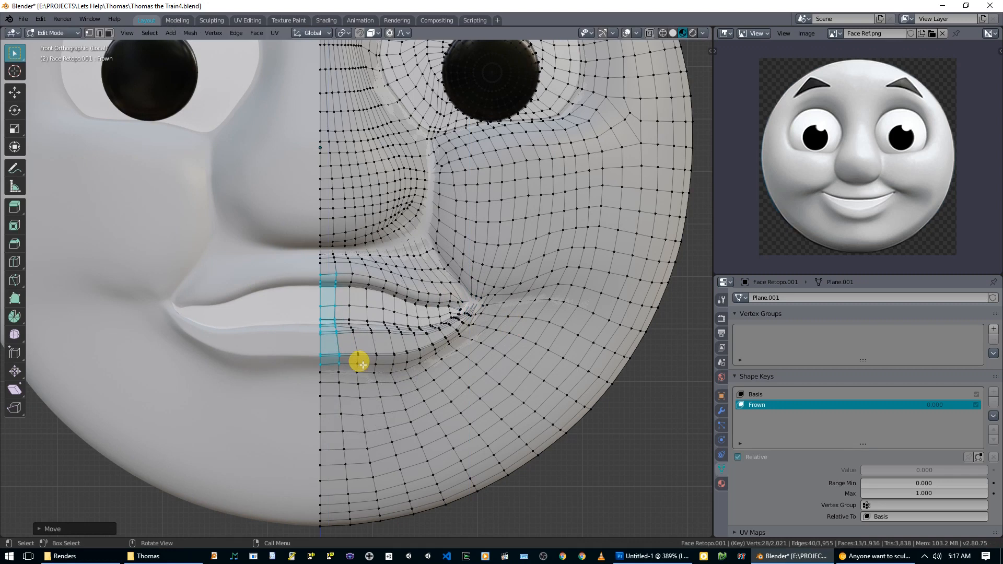
- Raise the lip vertices between the mouth's centre and its corner with small proportional moves
{"action": "left_click", "coordinate": [405, 294]}
{"action": "key", "text": "g"}
{"action": "key", "text": "z"}
{"action": "scroll", "coordinate": [412, 324], "scroll_direction": "up", "scroll_amount": 3}
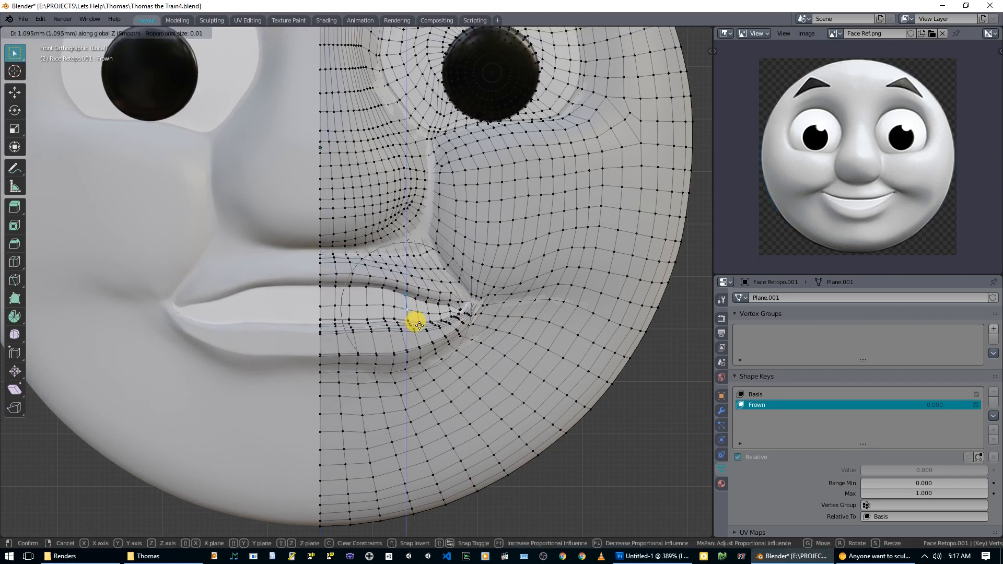
{"action": "left_click", "coordinate": [416, 322]}
{"action": "left_click", "coordinate": [427, 300]}
{"action": "left_click", "coordinate": [429, 321], "text": "shift"}
{"action": "key", "text": "g"}
{"action": "scroll", "coordinate": [432, 315], "scroll_direction": "up", "scroll_amount": 3}
{"action": "left_click", "coordinate": [432, 315]}
- Raise the centre vertices of the upper lip and mouth opening, and the upper-lip vertices nearer the corner, each about 1.7 mm
{"action": "left_click_drag", "start_coordinate": [311, 273], "coordinate": [352, 338]}
{"action": "key", "text": "g"}
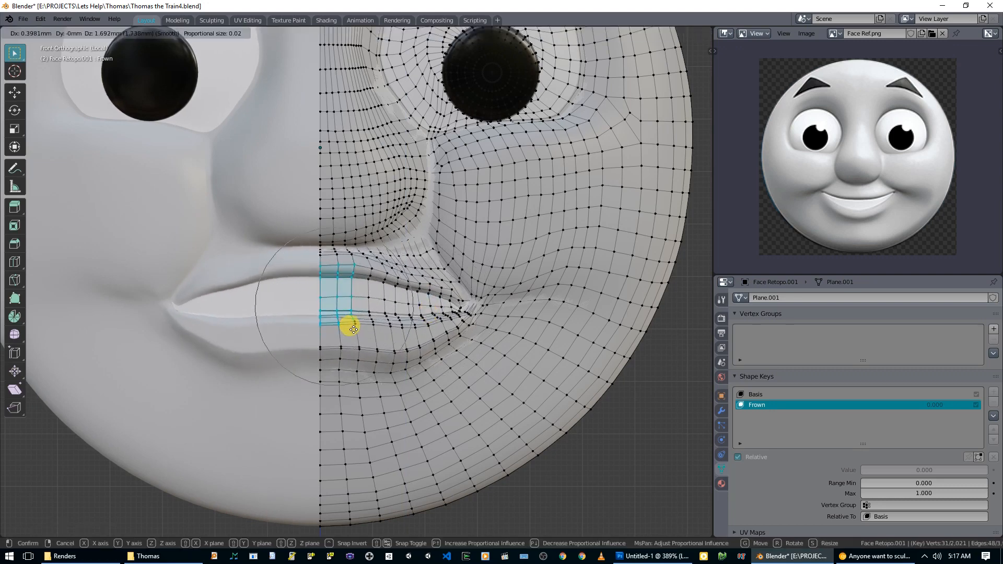
{"action": "left_click", "coordinate": [351, 326]}
{"action": "left_click", "coordinate": [413, 313]}
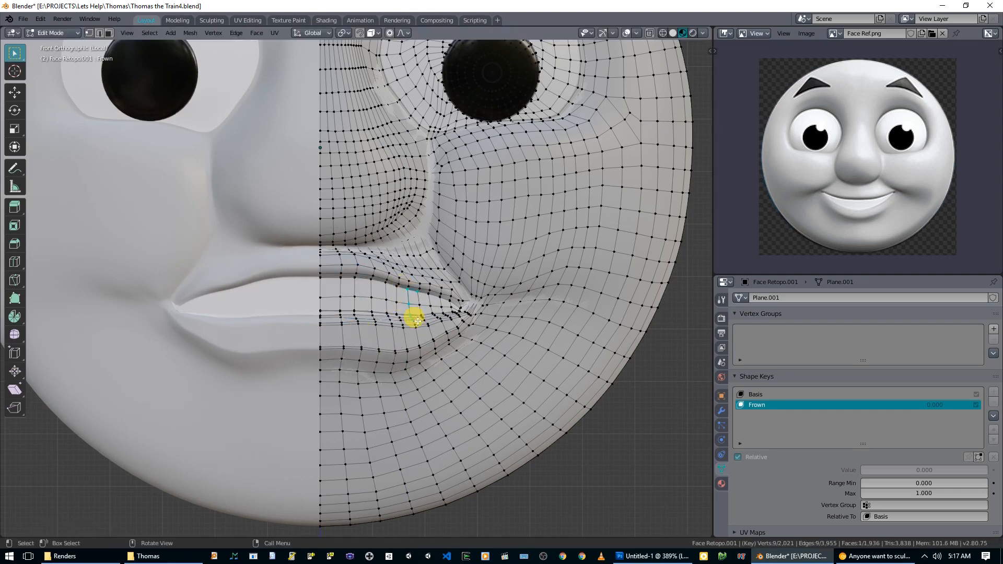
{"action": "key", "text": "g"}
{"action": "key", "text": "z"}
{"action": "scroll", "coordinate": [417, 312], "scroll_direction": "up", "scroll_amount": 4}
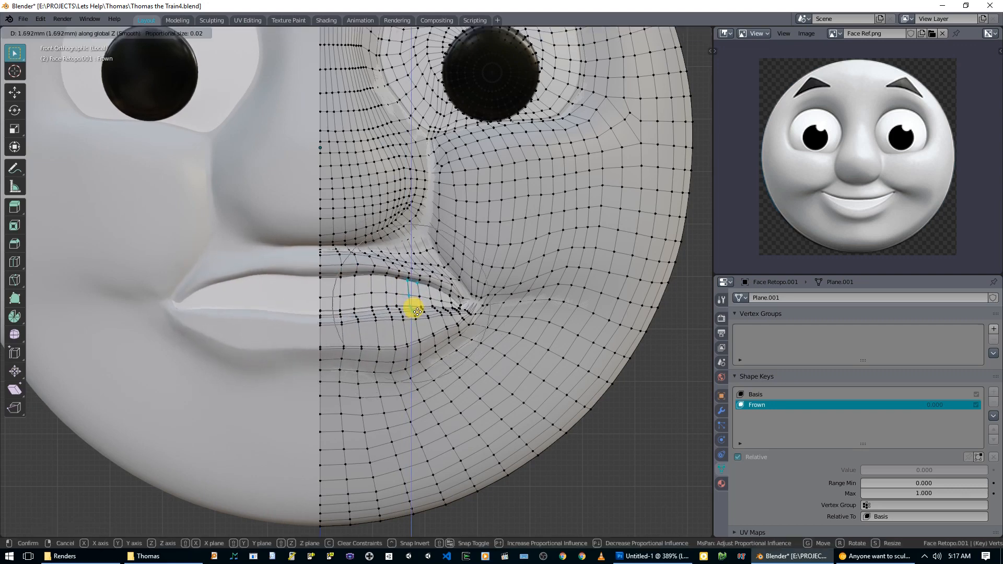
{"action": "left_click", "coordinate": [418, 313]}
- Return to Object Mode and set the Frown shape key's value to 1.000
{"action": "key", "text": "Tab"}
{"action": "scroll", "coordinate": [486, 347], "scroll_direction": "down", "scroll_amount": 3}
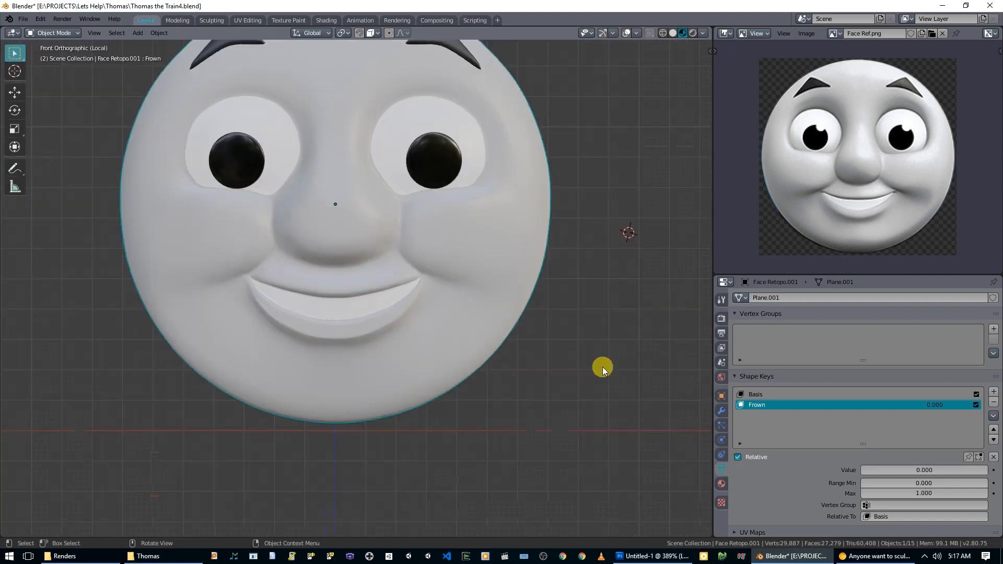
{"action": "left_click_drag", "start_coordinate": [933, 470], "coordinate": [987, 470]}
- Edit the Frown shape again and move the vertices along the lower lip's bottom edge upward to smooth its curve
{"action": "key", "text": "Tab"}
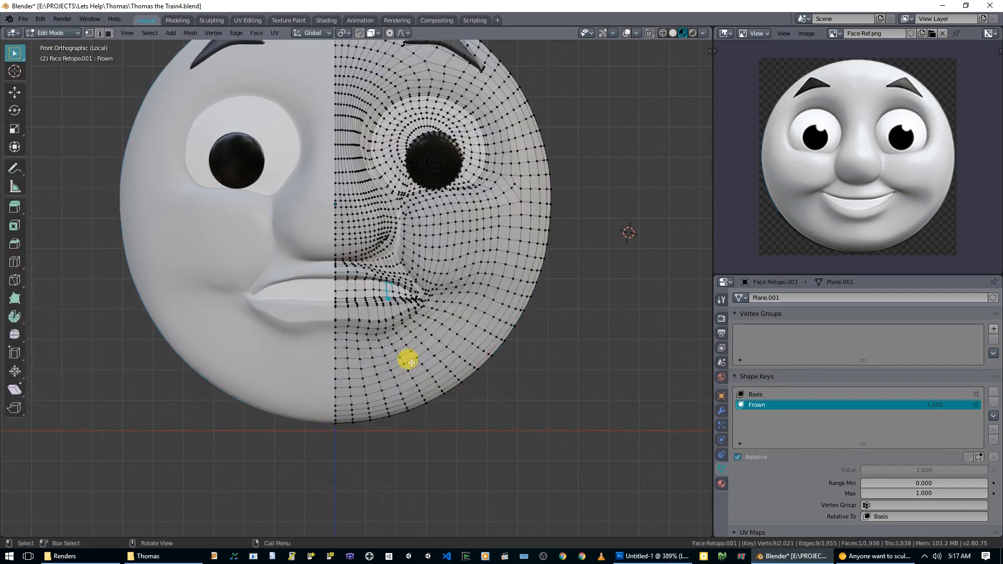
{"action": "scroll", "coordinate": [388, 351], "scroll_direction": "up", "scroll_amount": 3}
{"action": "left_click", "coordinate": [408, 356]}
{"action": "left_click", "coordinate": [409, 366], "text": "shift"}
{"action": "left_click", "coordinate": [398, 353], "text": "shift"}
{"action": "key", "text": "g"}
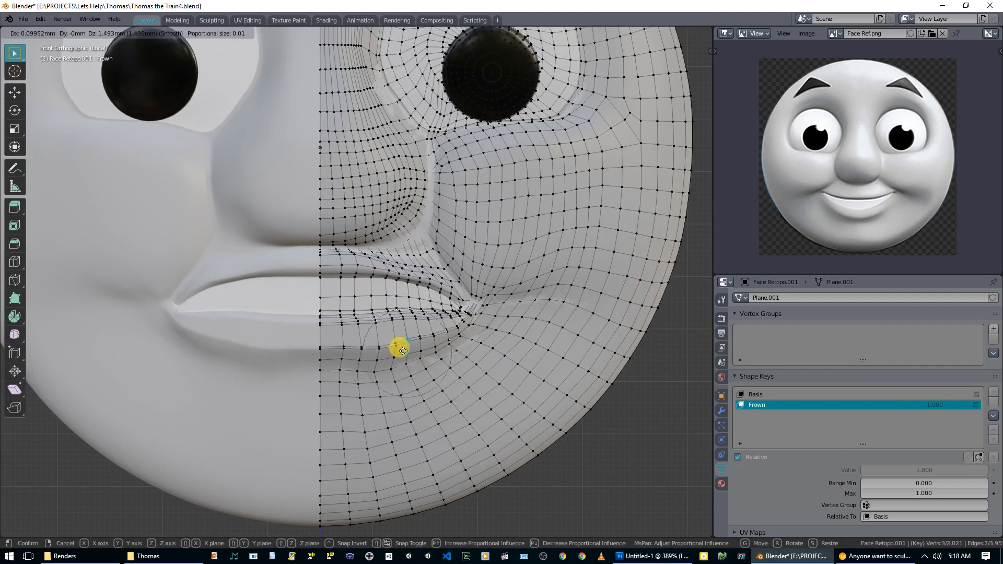
{"action": "left_click", "coordinate": [403, 351]}
{"action": "left_click", "coordinate": [395, 355], "text": "shift"}
{"action": "left_click", "coordinate": [377, 352], "text": "shift"}
{"action": "key", "text": "g"}
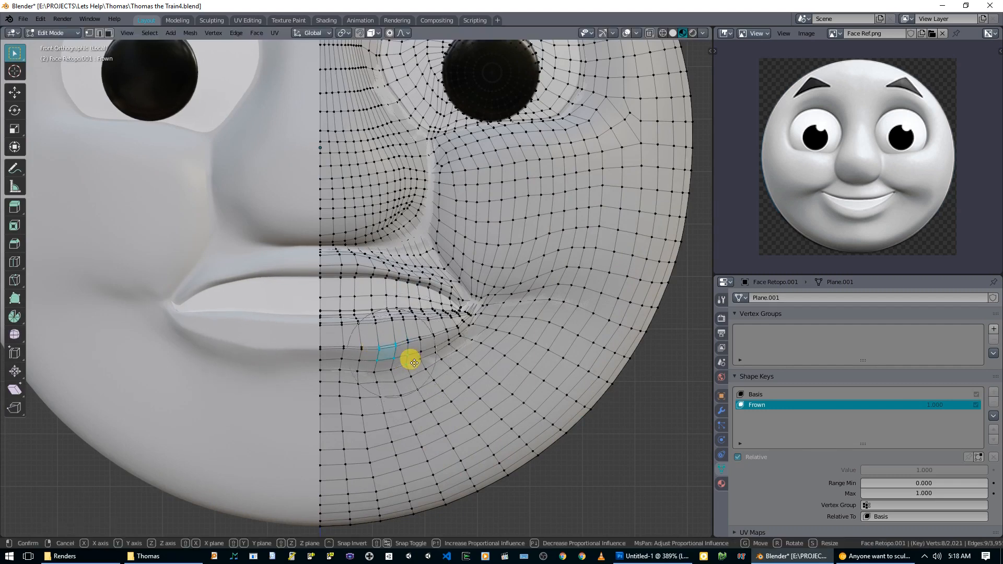
{"action": "left_click", "coordinate": [413, 357]}
{"action": "left_click", "coordinate": [411, 345]}
{"action": "key", "text": "g"}
{"action": "left_click", "coordinate": [411, 350]}
- Return to Object Mode, set the Frown shape key's value to 0.000, and view the face at an angle
{"action": "key", "text": "Tab"}
{"action": "scroll", "coordinate": [517, 376], "scroll_direction": "down", "scroll_amount": 4}
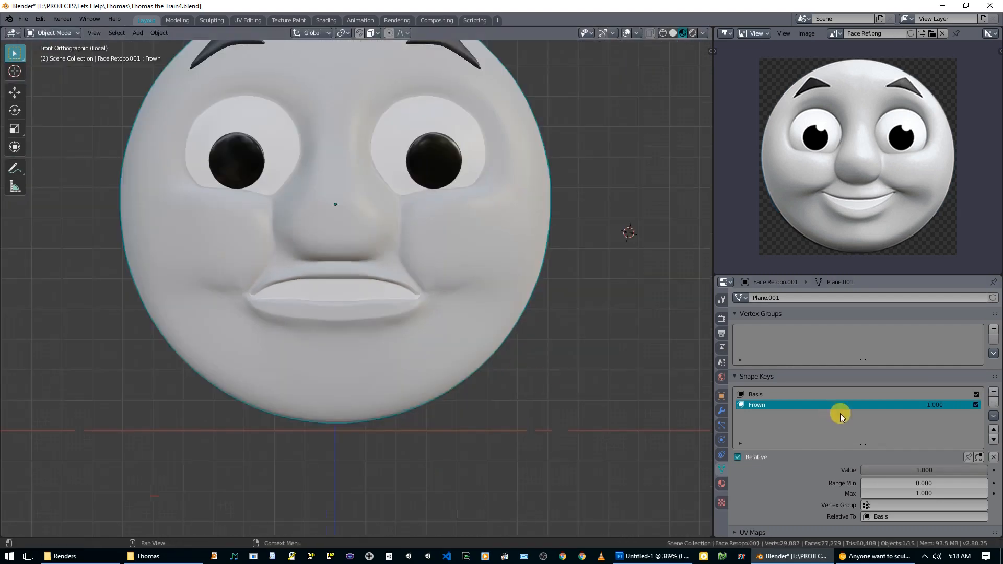
{"action": "left_click_drag", "start_coordinate": [935, 470], "coordinate": [860, 470]}
{"action": "scroll", "coordinate": [580, 320], "scroll_direction": "down", "scroll_amount": 4}
{"action": "middle_click_drag", "start_coordinate": [430, 279], "coordinate": [445, 284]}
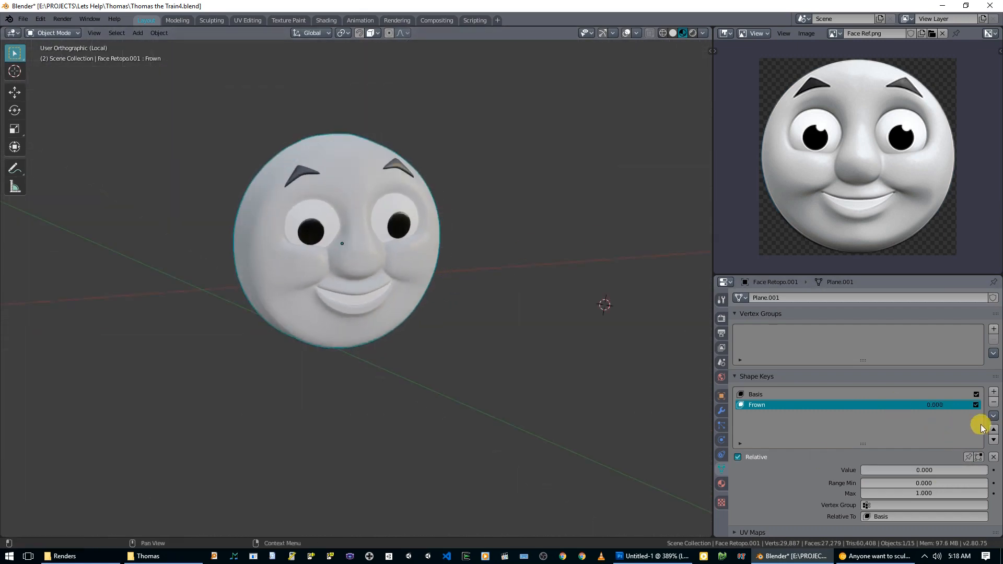
- Remove both the Frown and Basis shape keys from the face
{"action": "left_click", "coordinate": [994, 402]}
{"action": "left_click", "coordinate": [994, 402]}
{"action": "middle_click_drag", "start_coordinate": [537, 262], "coordinate": [402, 286]}
{"action": "scroll", "coordinate": [452, 267], "scroll_direction": "up", "scroll_amount": 2}
- Exit local view to show the whole train, deselect everything, and save the file
{"action": "key", "text": "KP_Divide"}
{"action": "scroll", "coordinate": [428, 273], "scroll_direction": "down", "scroll_amount": 3}
{"action": "scroll", "coordinate": [403, 286], "scroll_direction": "down", "scroll_amount": 2}
{"action": "key", "text": "alt+a"}
{"action": "key", "text": "ctrl+s"}
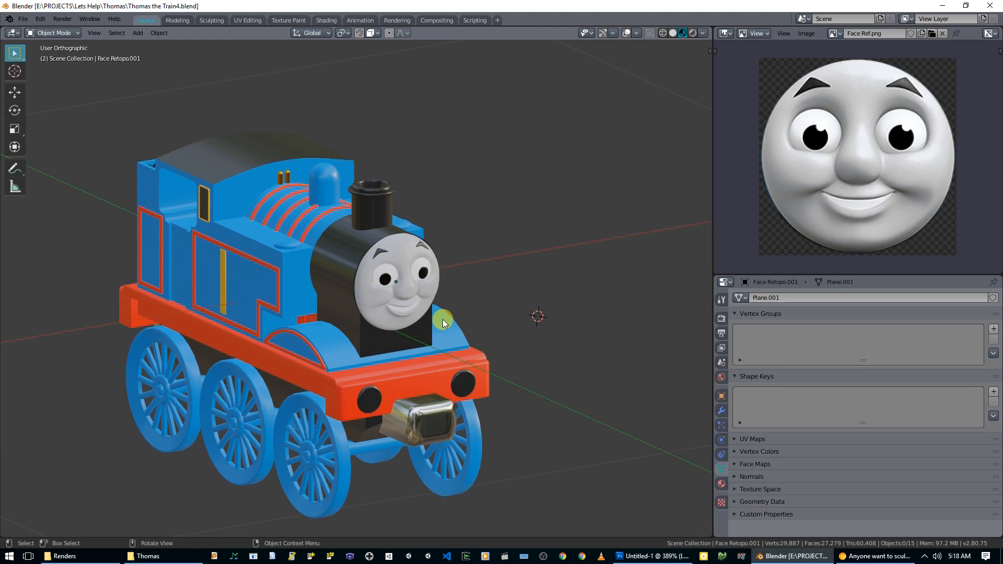
{"action": "middle_click_drag", "start_coordinate": [422, 315], "coordinate": [404, 333]}
{"action": "scroll", "coordinate": [405, 333], "scroll_direction": "up", "scroll_amount": 2}
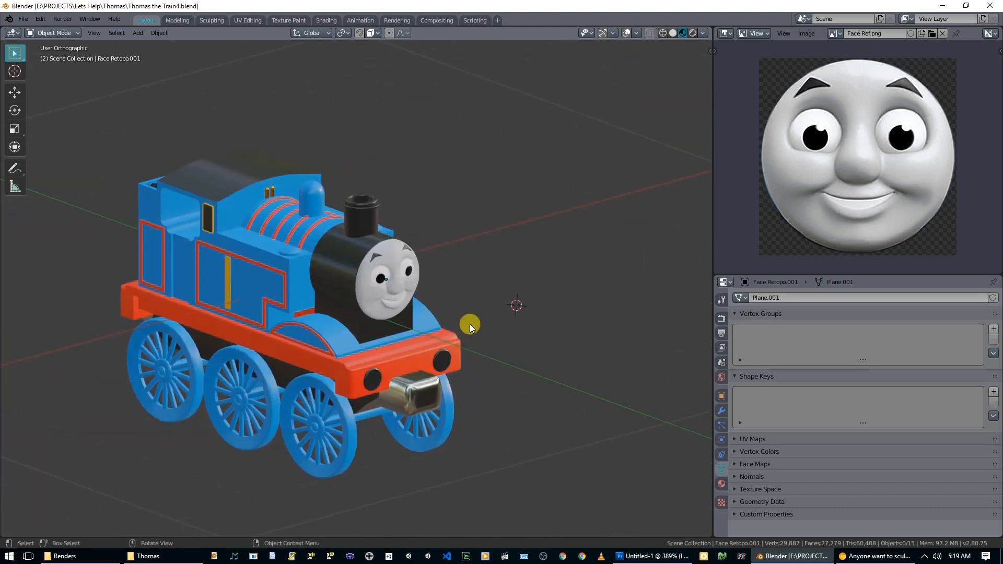